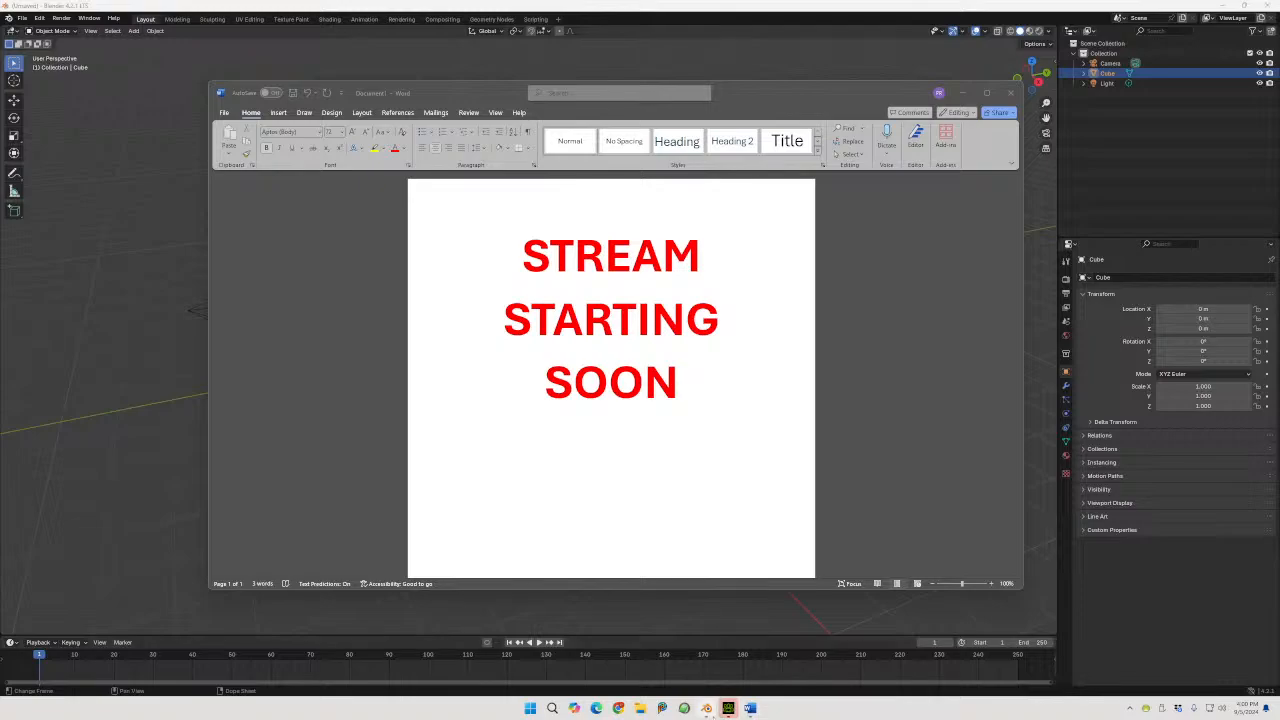
Switch to the Character Creator 4 window with the empty default project
mouse_move(727, 712)
left_click(727, 708)
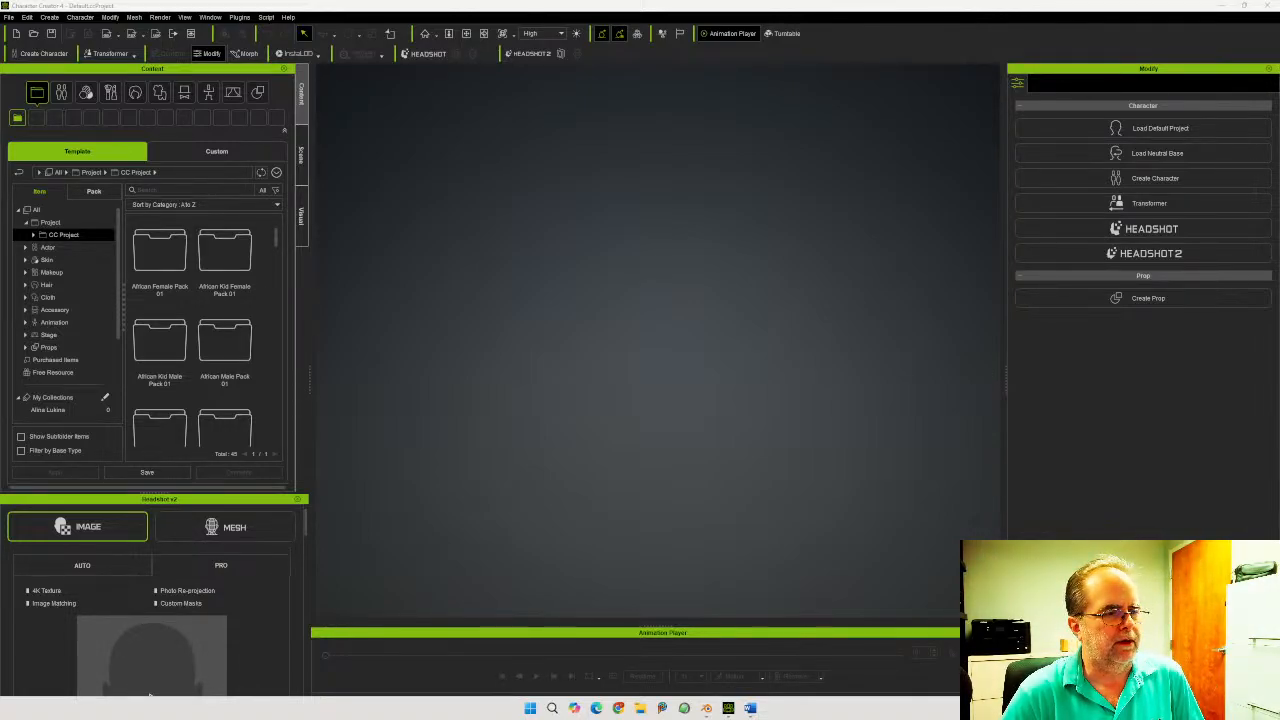
left_click(706, 708)
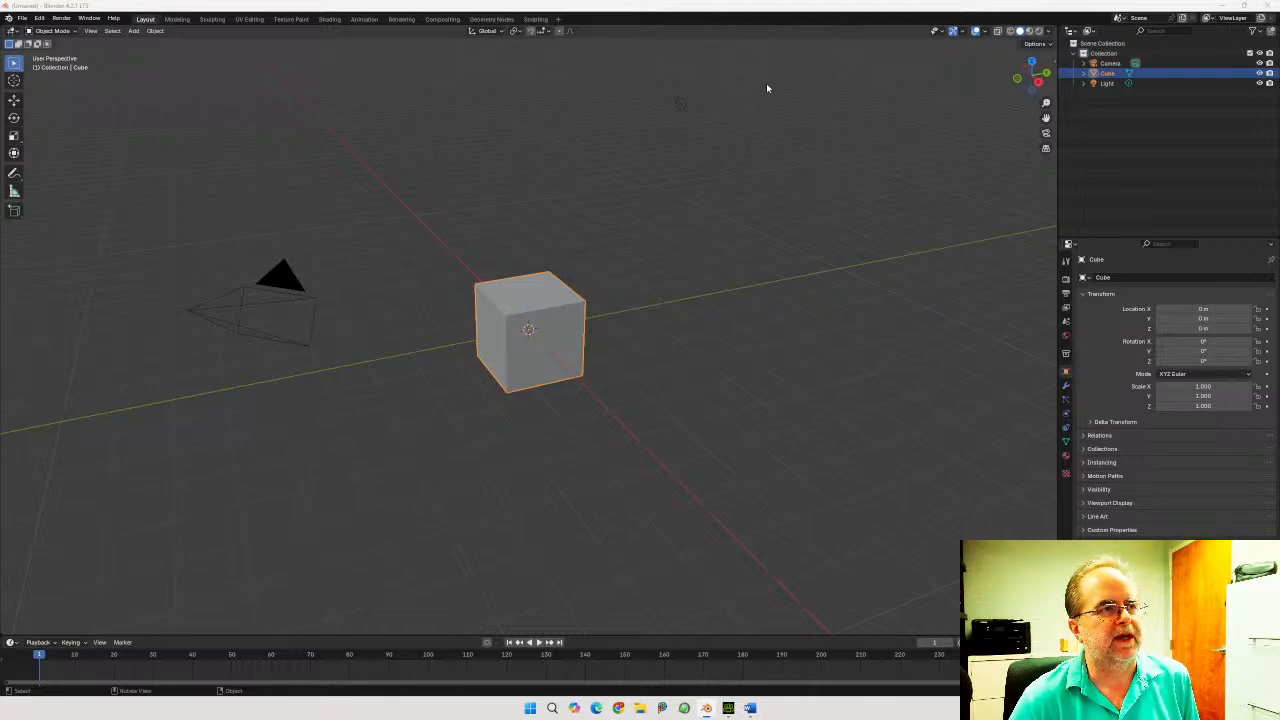
left_click(728, 708)
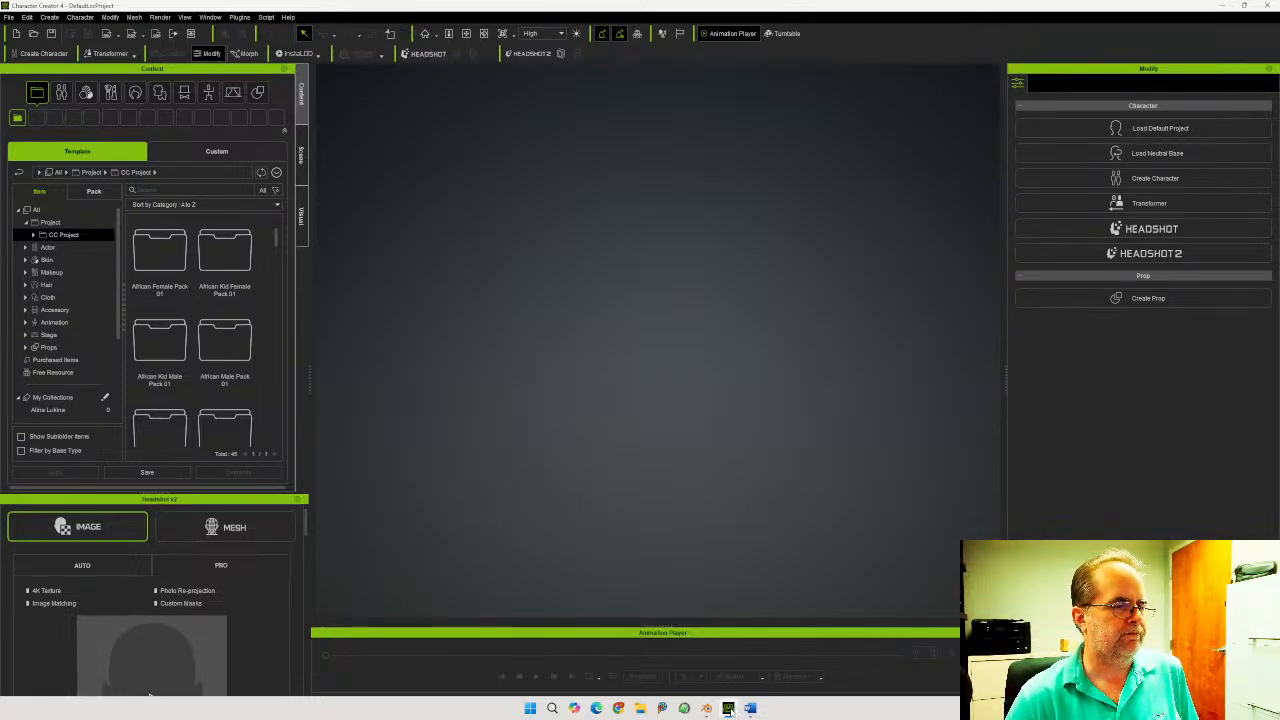
mouse_move(705, 710)
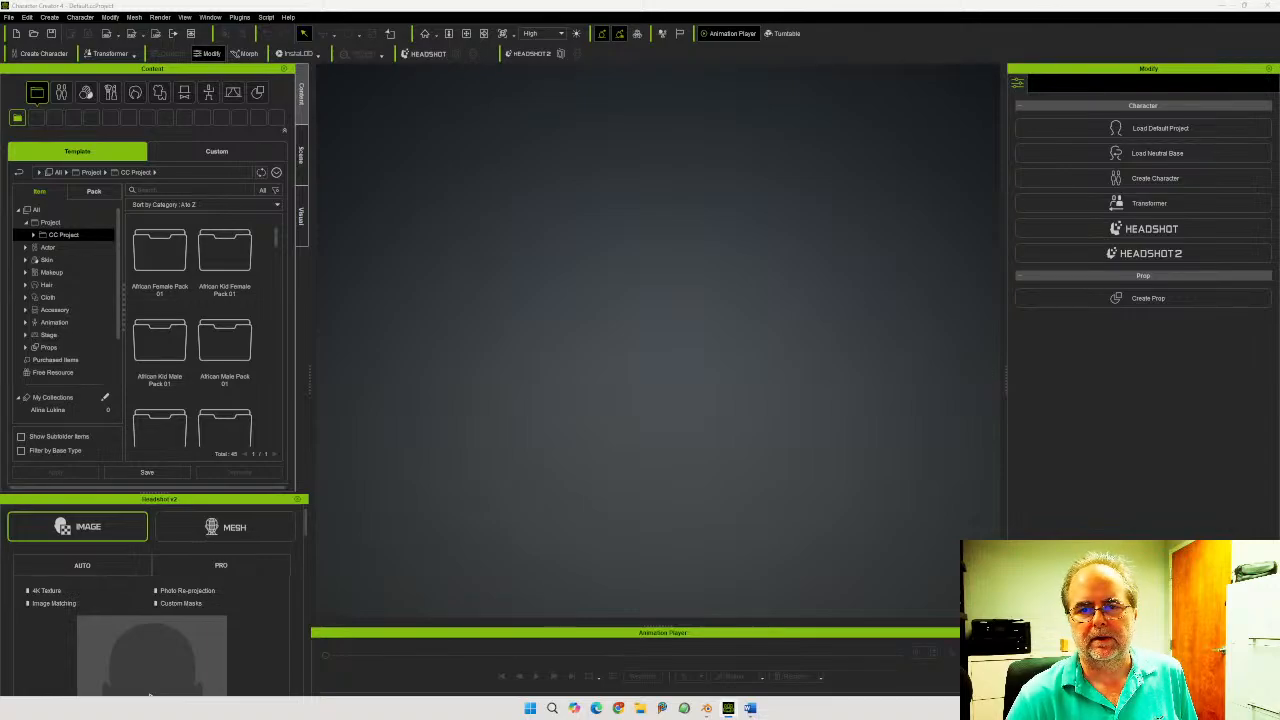
left_click_drag(1279, 452, 678, 291)
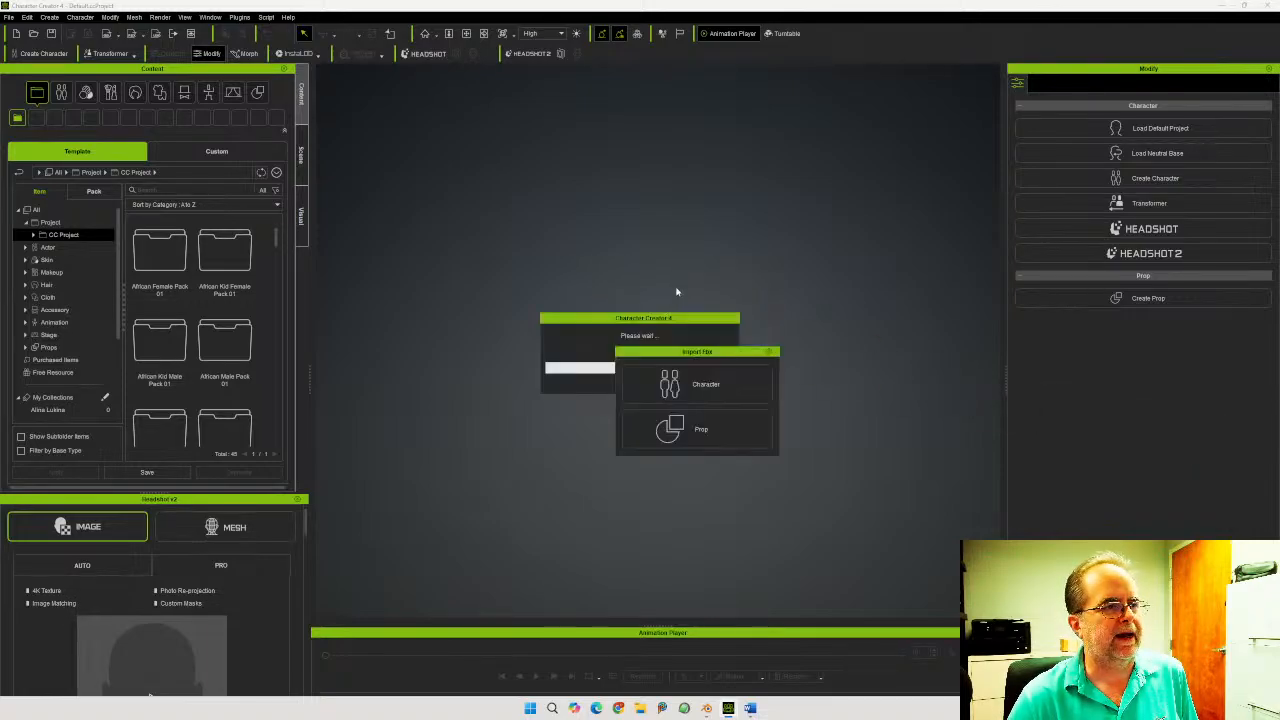
left_click(689, 436)
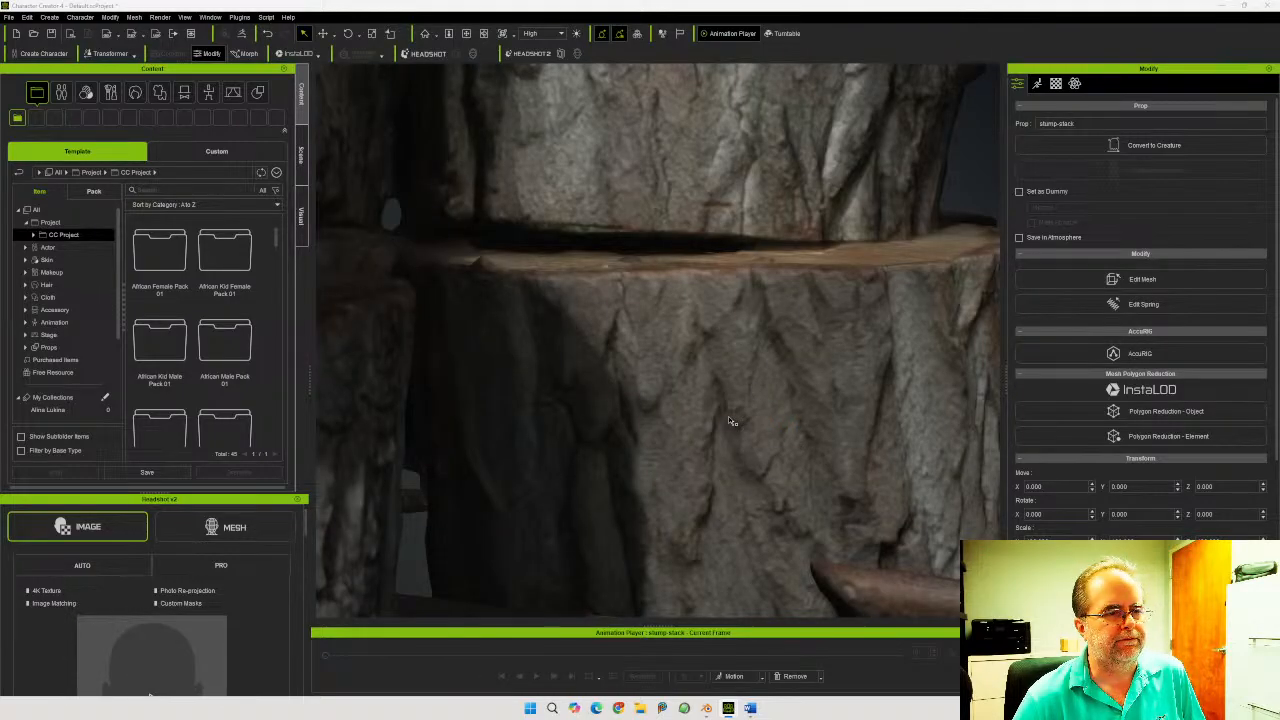
left_click(302, 158)
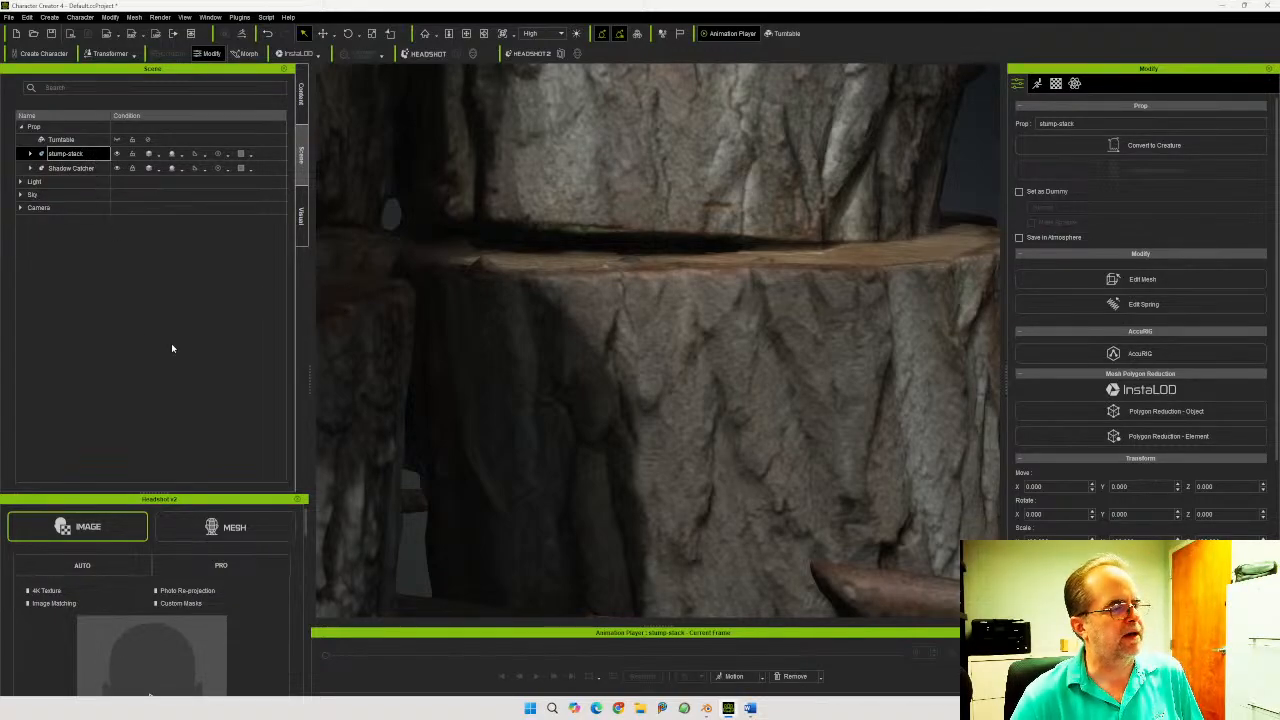
key("Delete")
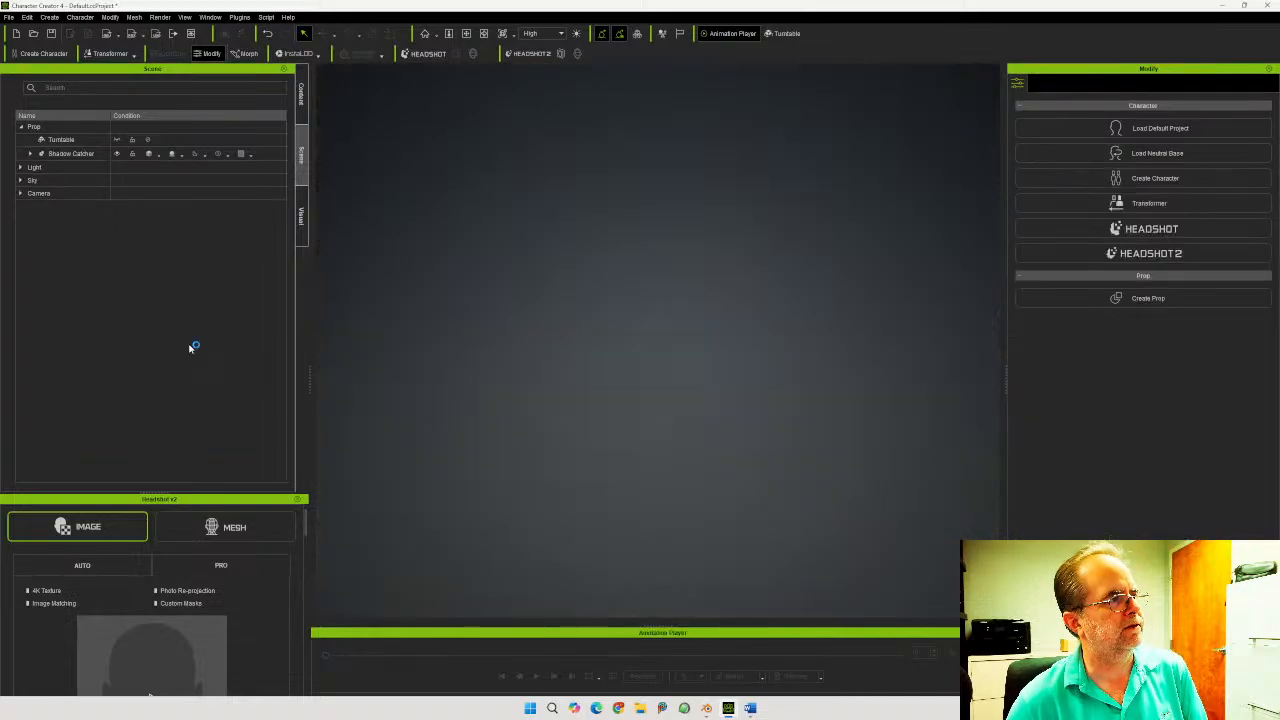
Browse the content library's Actor character templates and open the Clothed folder
left_click(302, 92)
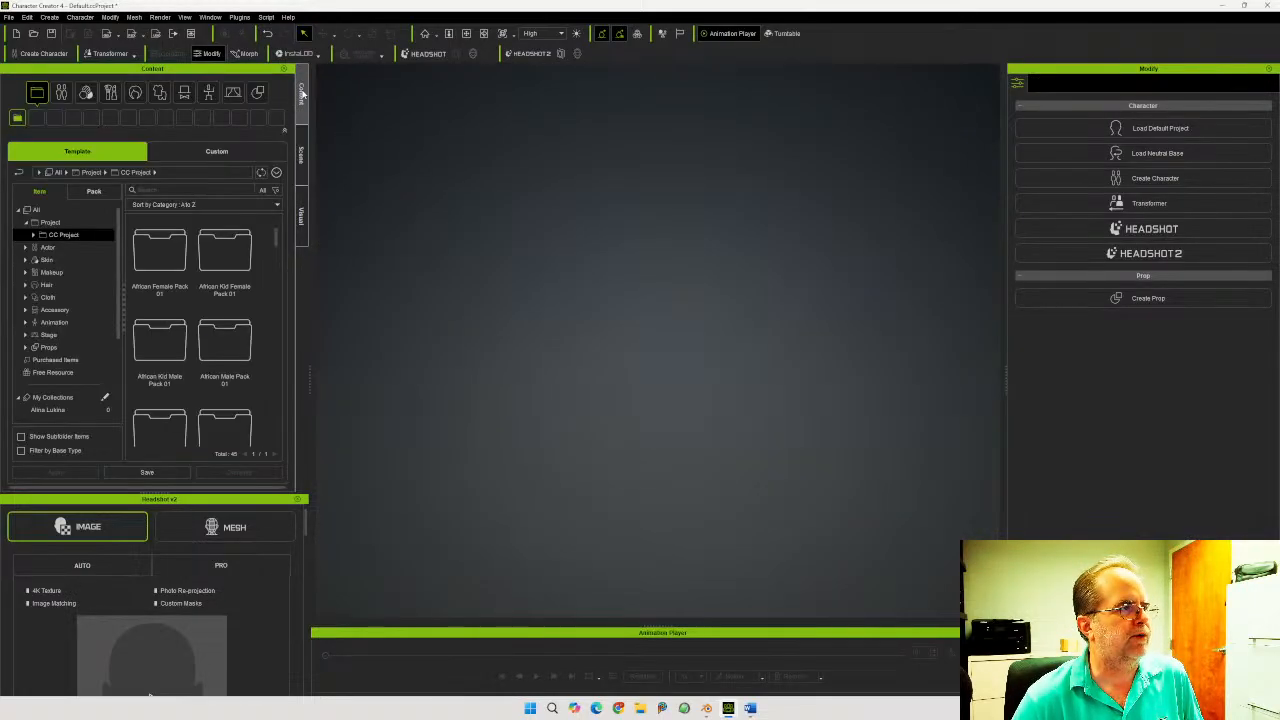
left_click(26, 252)
left_click(62, 259)
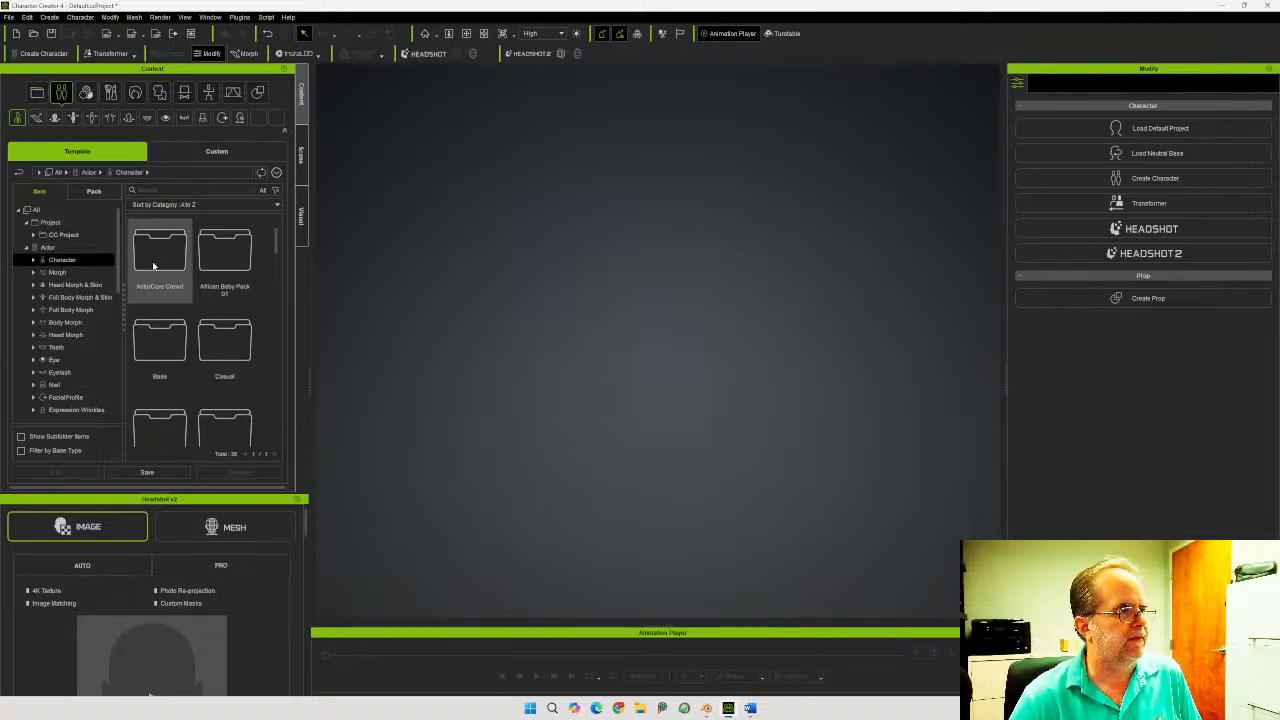
double_click(157, 365)
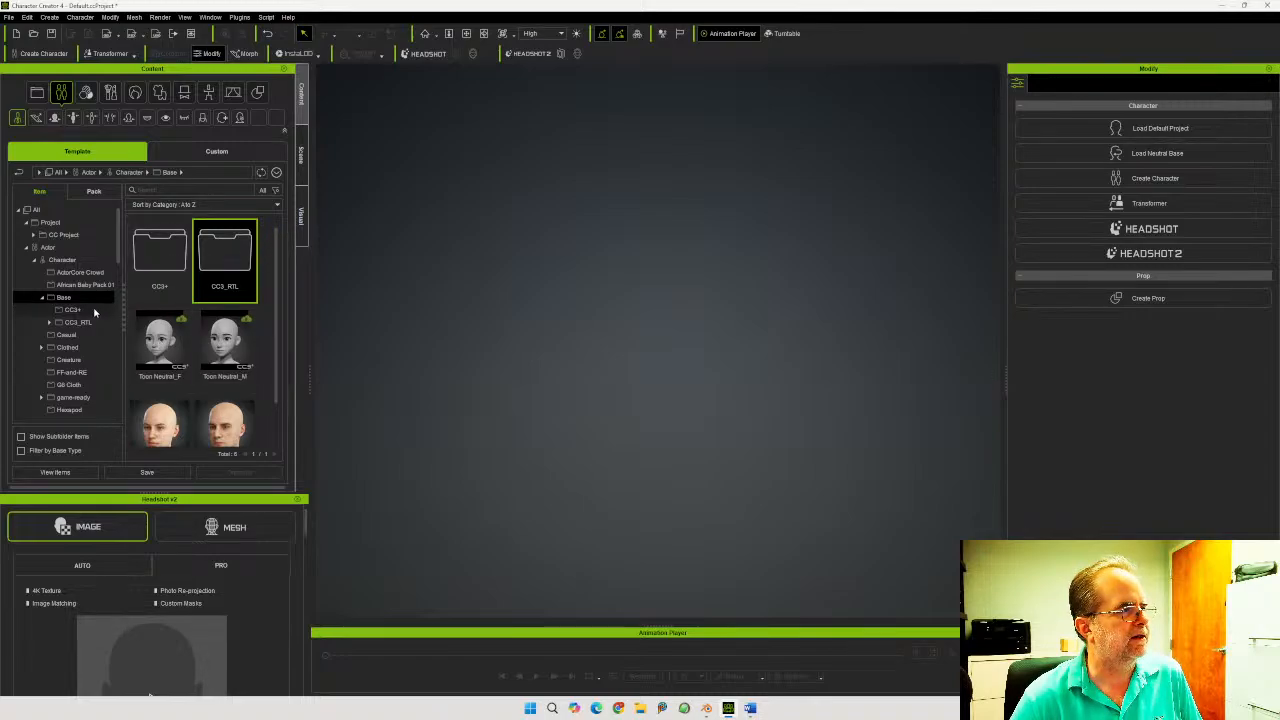
left_click(67, 348)
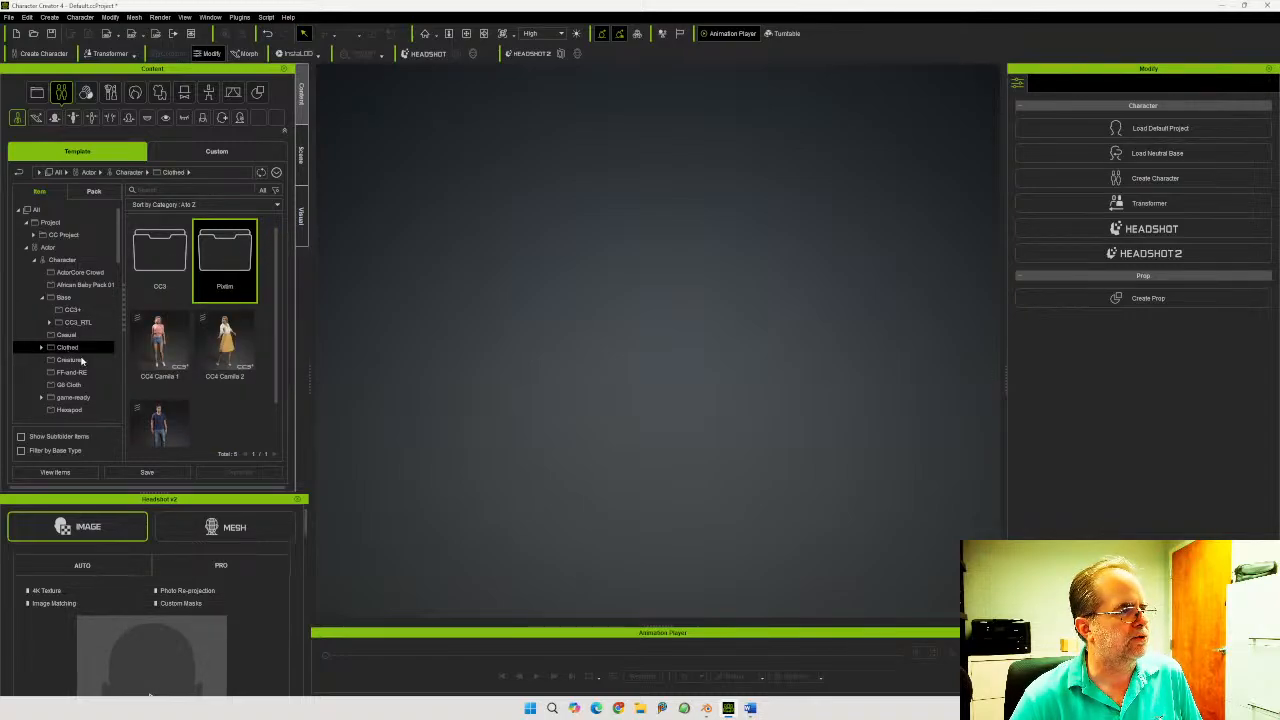
double_click(160, 424)
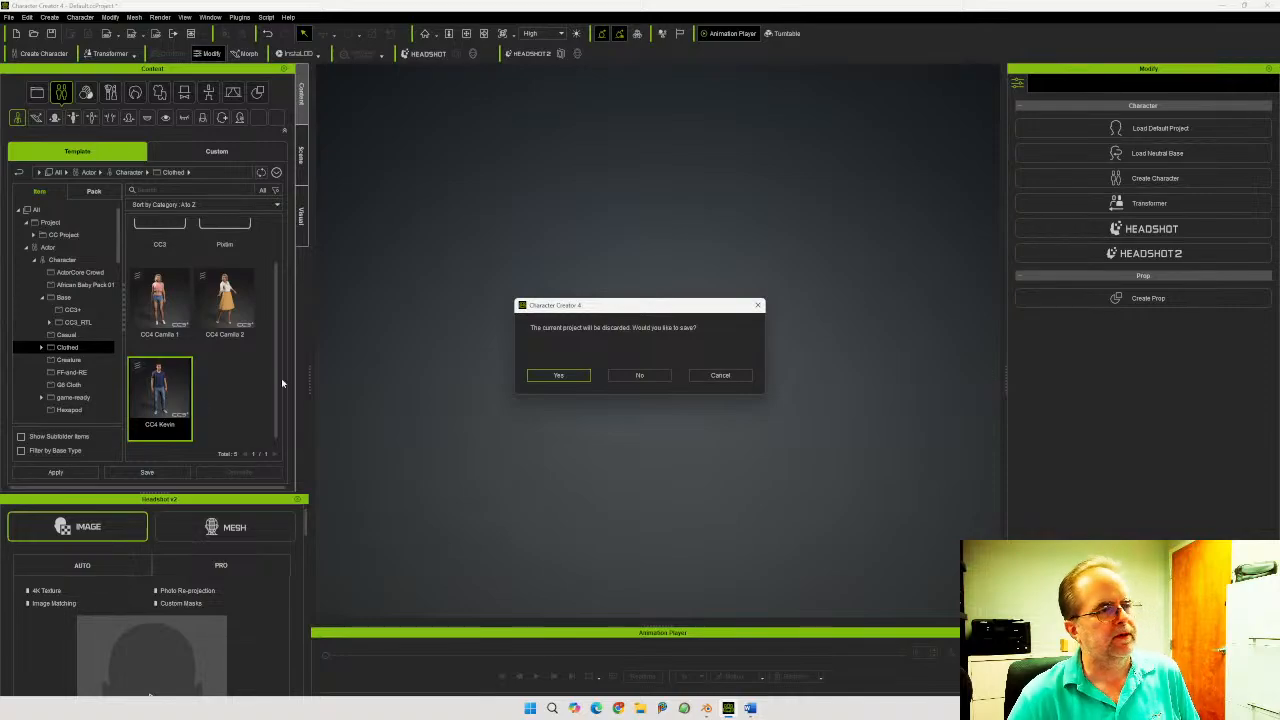
left_click(556, 376)
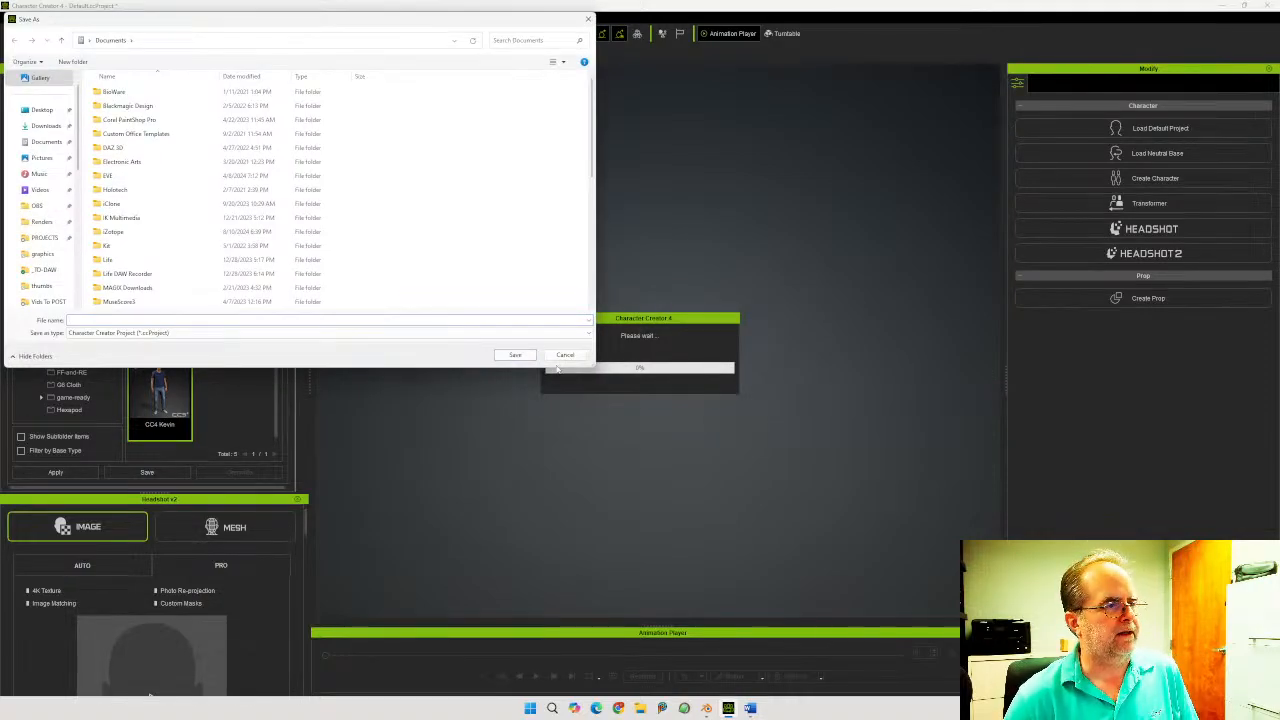
left_click(565, 355)
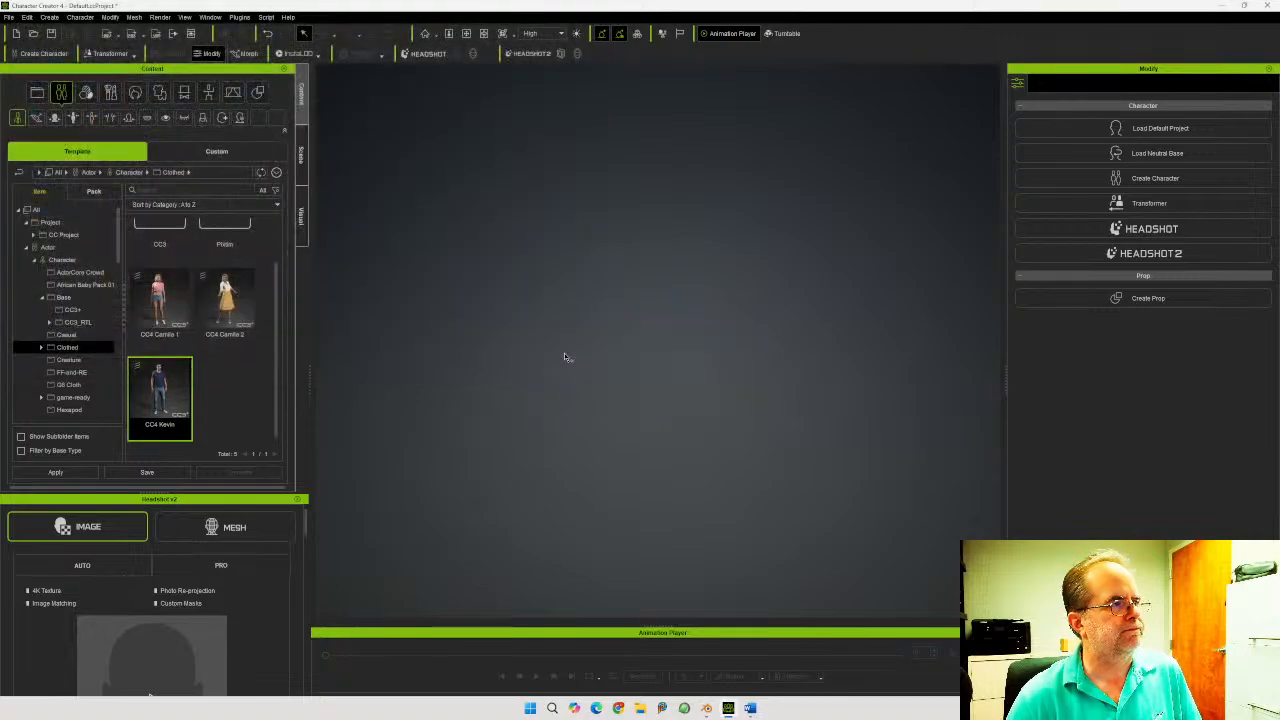
Load the clothed CC4 Kevin character into the scene, discarding the current project without saving
left_click_drag(160, 390, 627, 340)
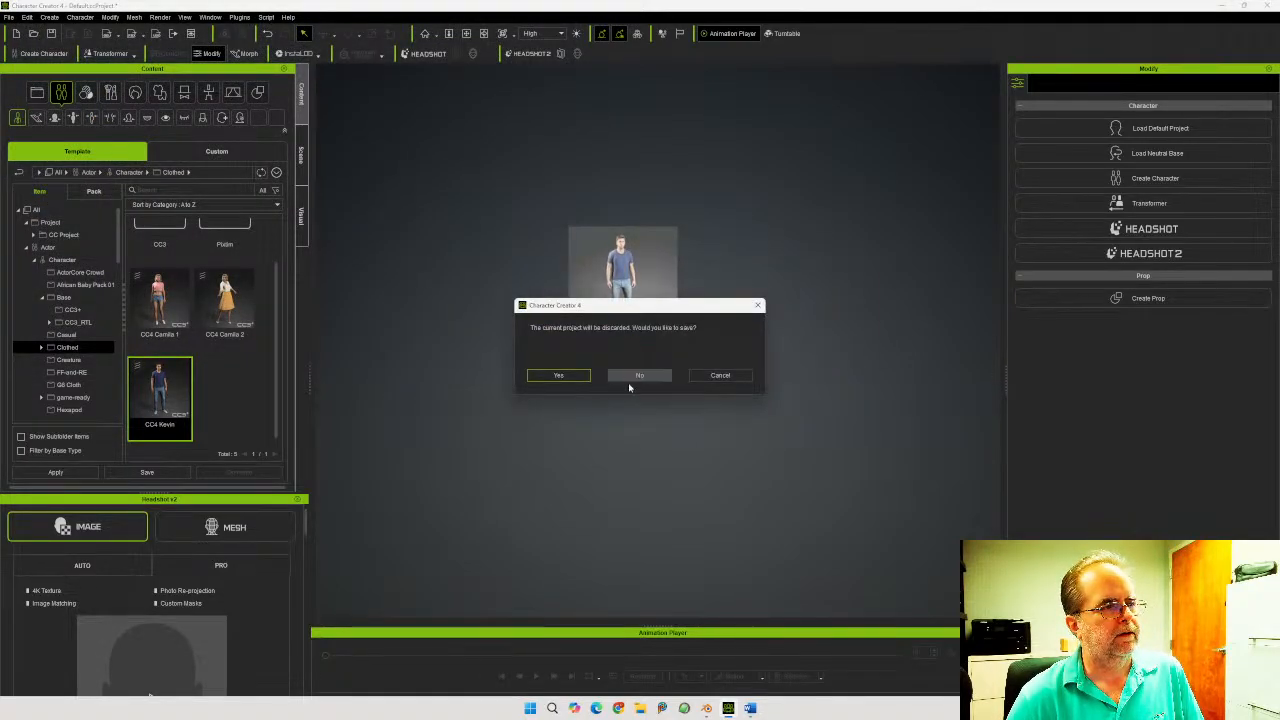
left_click(652, 377)
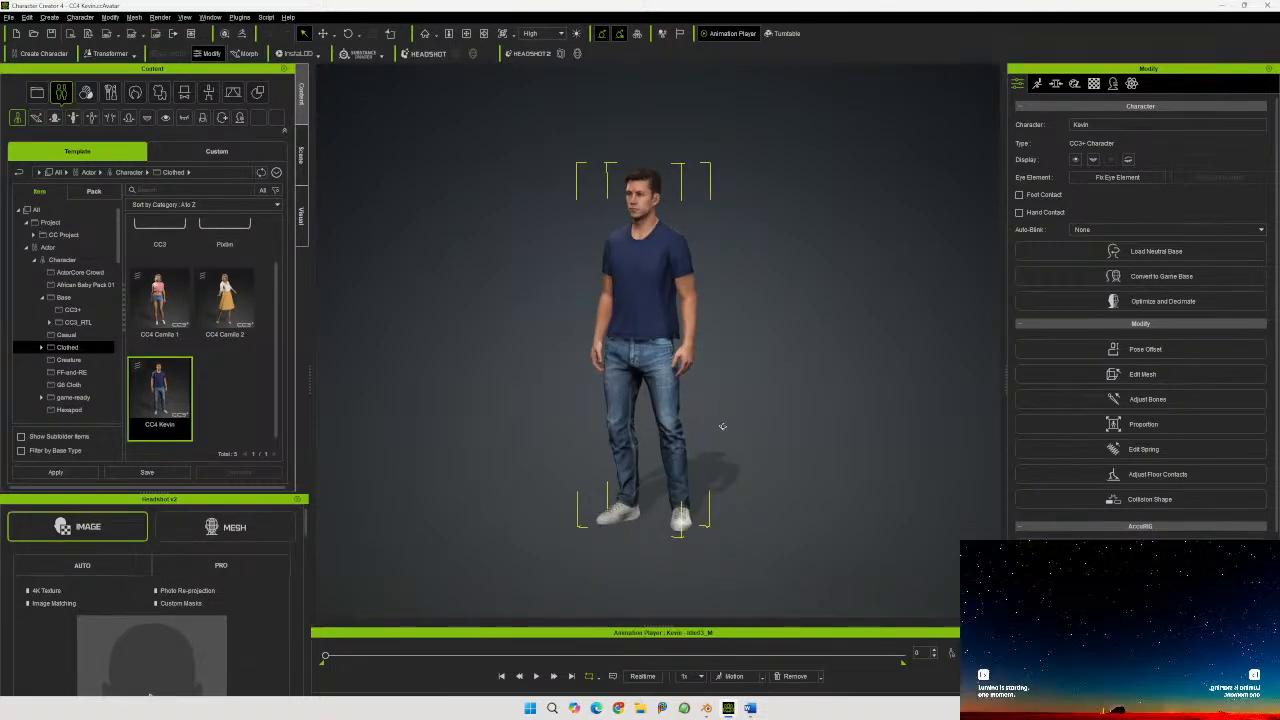
right_click_drag(721, 427, 809, 407)
middle_click_drag(810, 405, 679, 365)
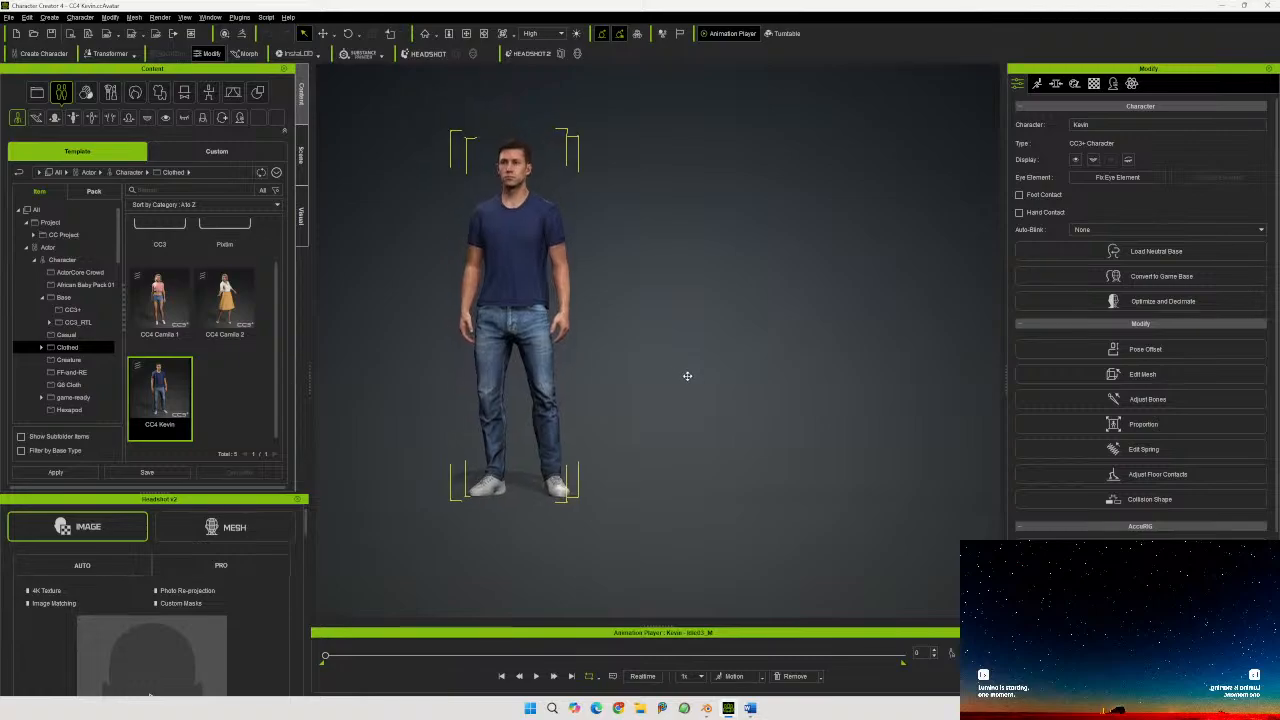
Import the stump-stack model as a prop, lock its XYZ scale and shrink it uniformly to about 18
left_click_drag(1279, 460, 717, 489)
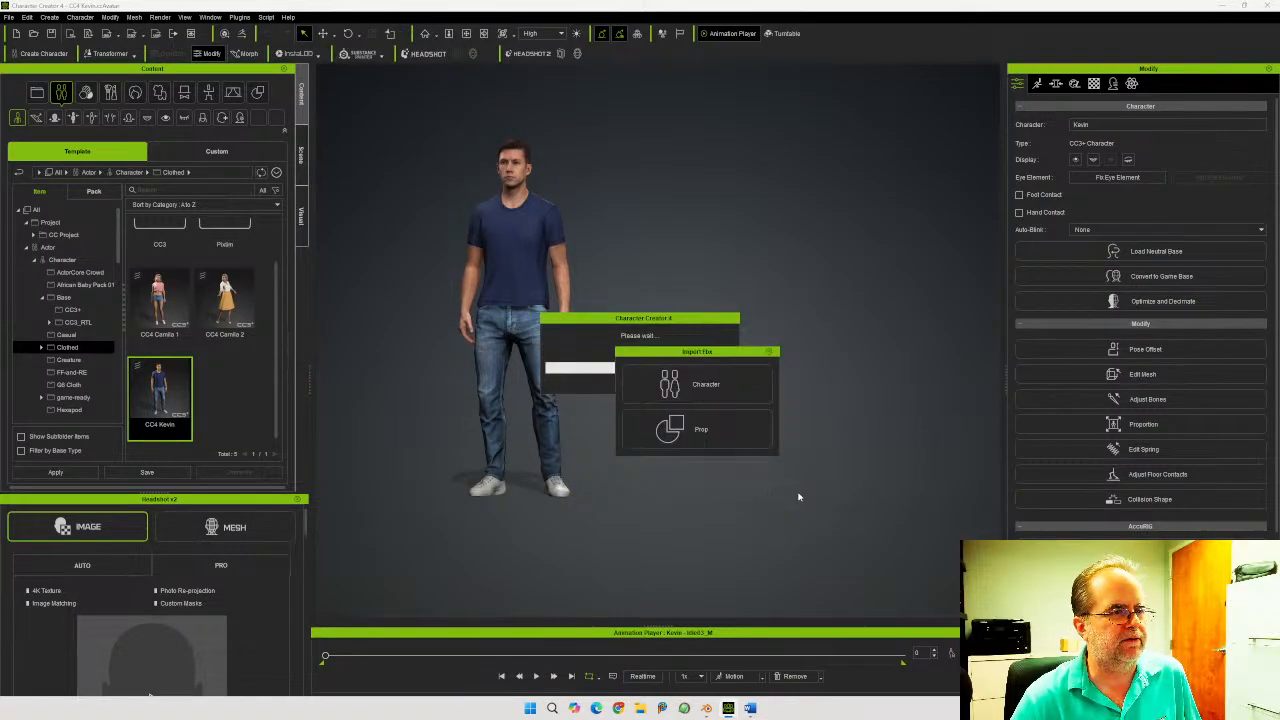
left_click(663, 424)
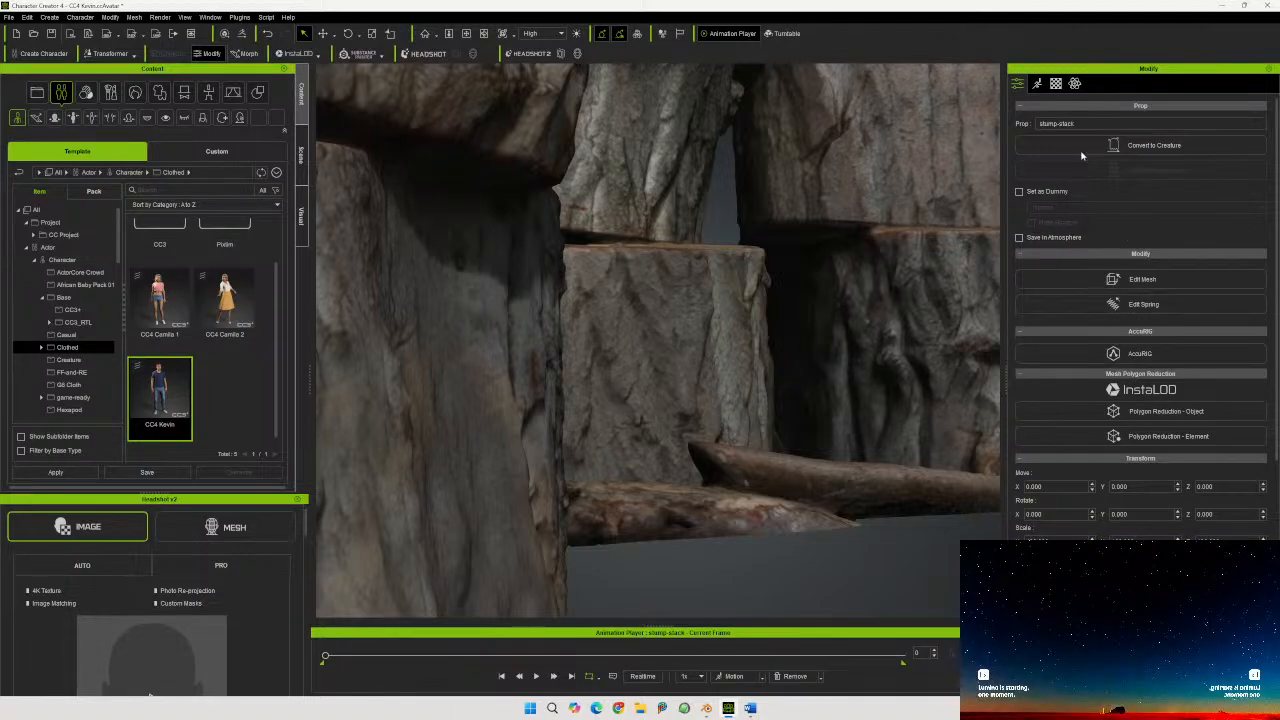
scroll(1143, 443, "down", 3)
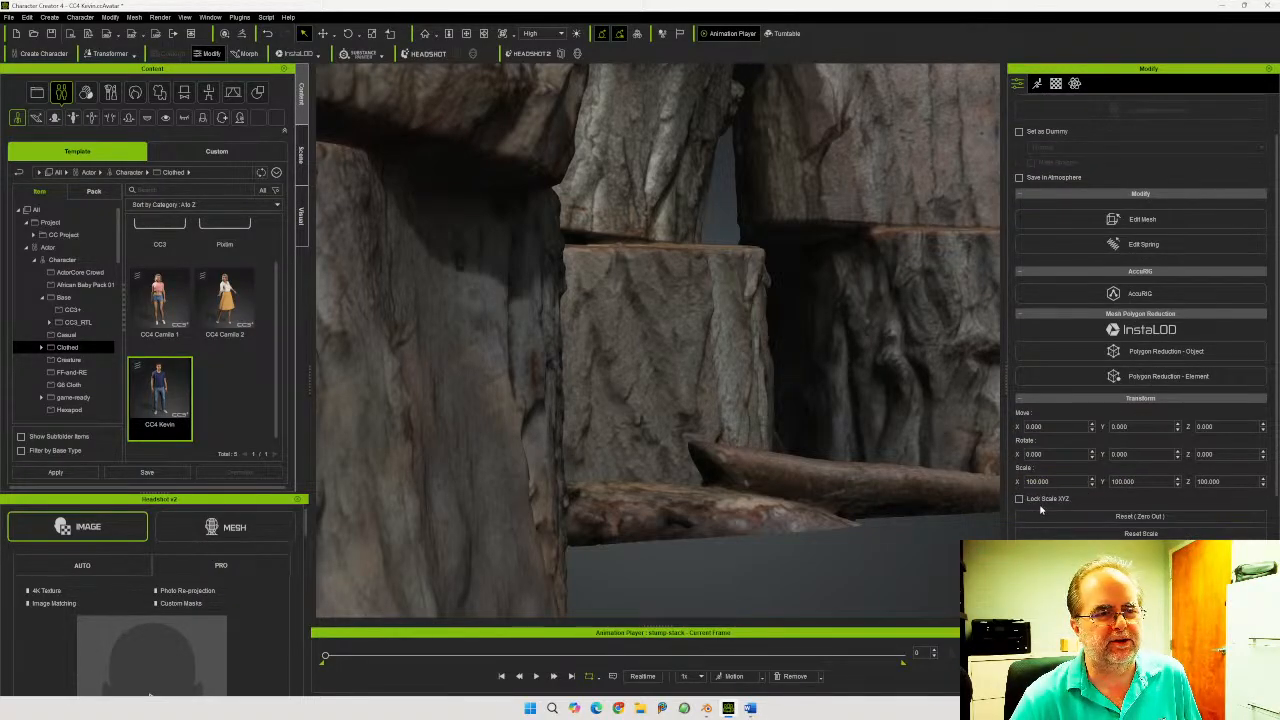
left_click(1019, 499)
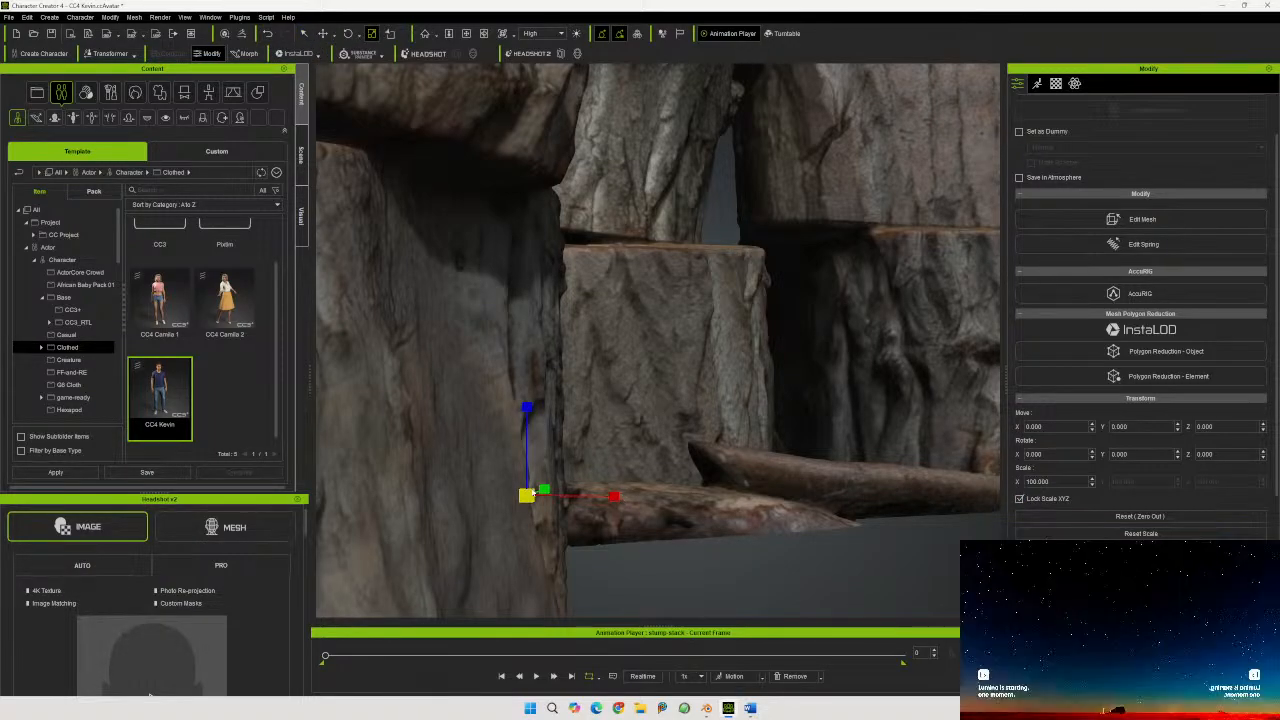
left_click_drag(526, 494, 637, 670)
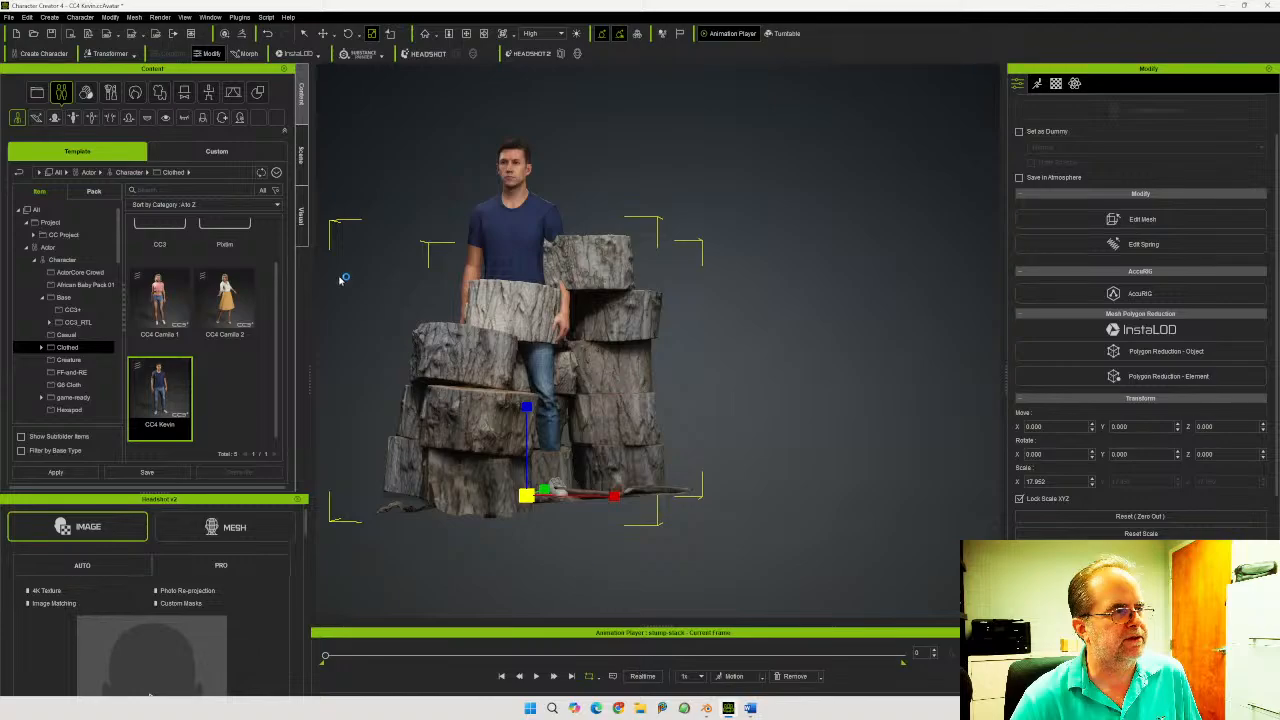
Move the stump stack beside the character to about X 120, Y -27, and reduce its uniform scale to about 17
left_click(322, 33)
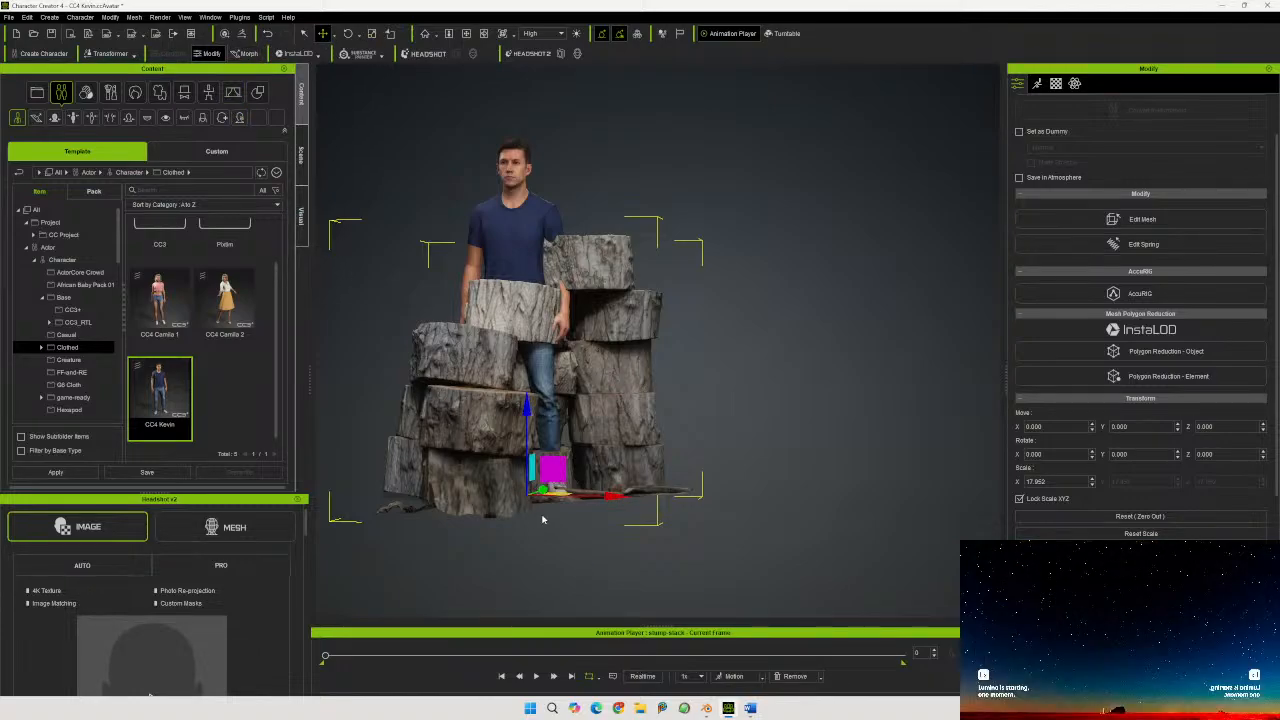
left_click_drag(558, 501, 784, 500)
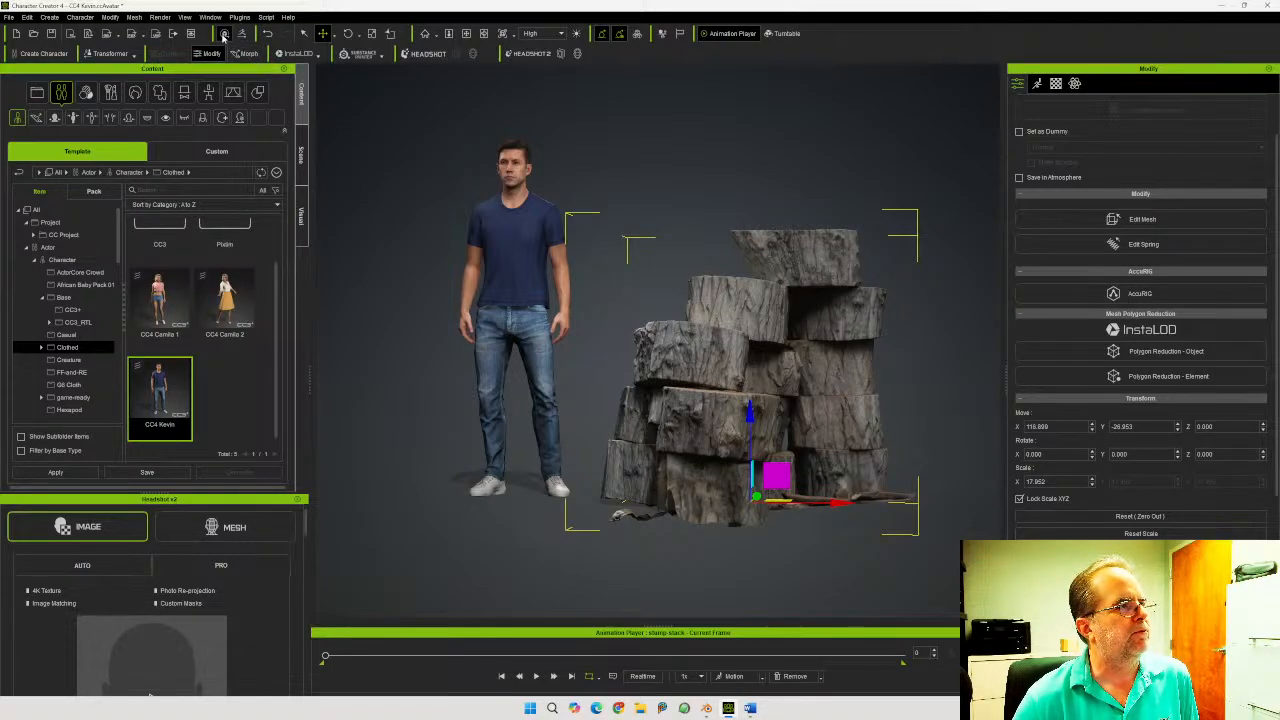
left_click(372, 35)
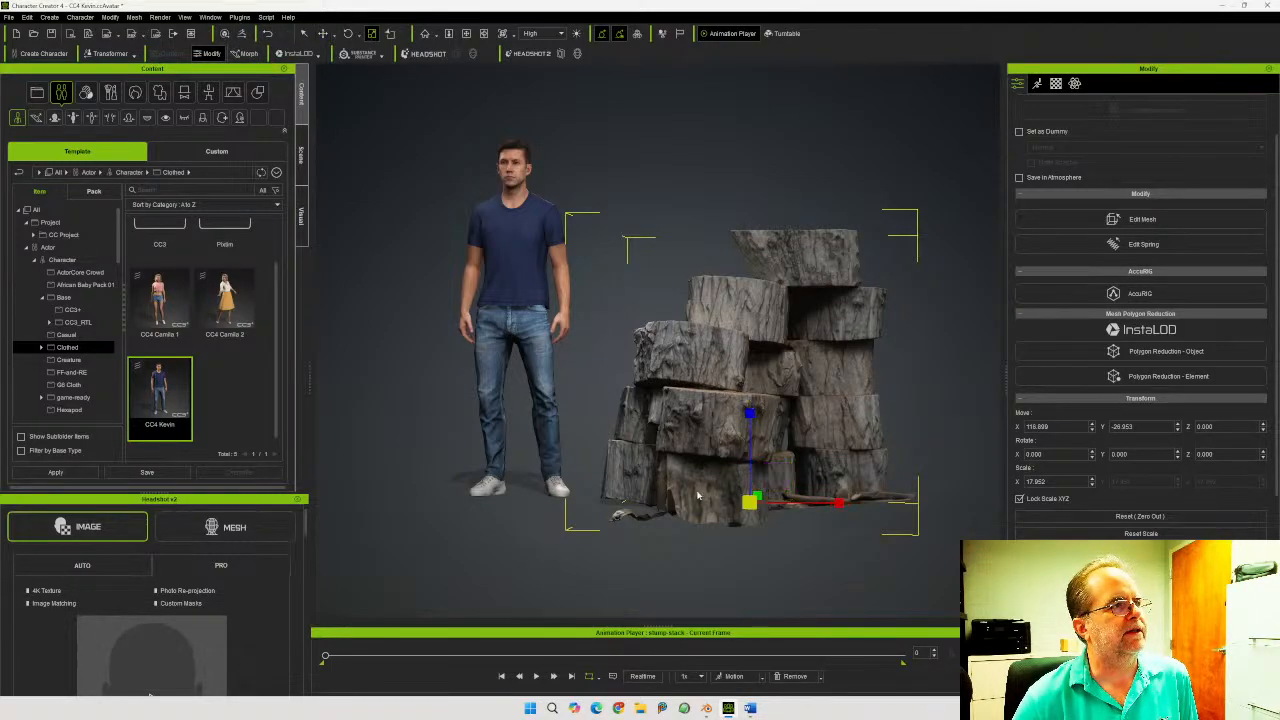
left_click_drag(750, 503, 756, 514)
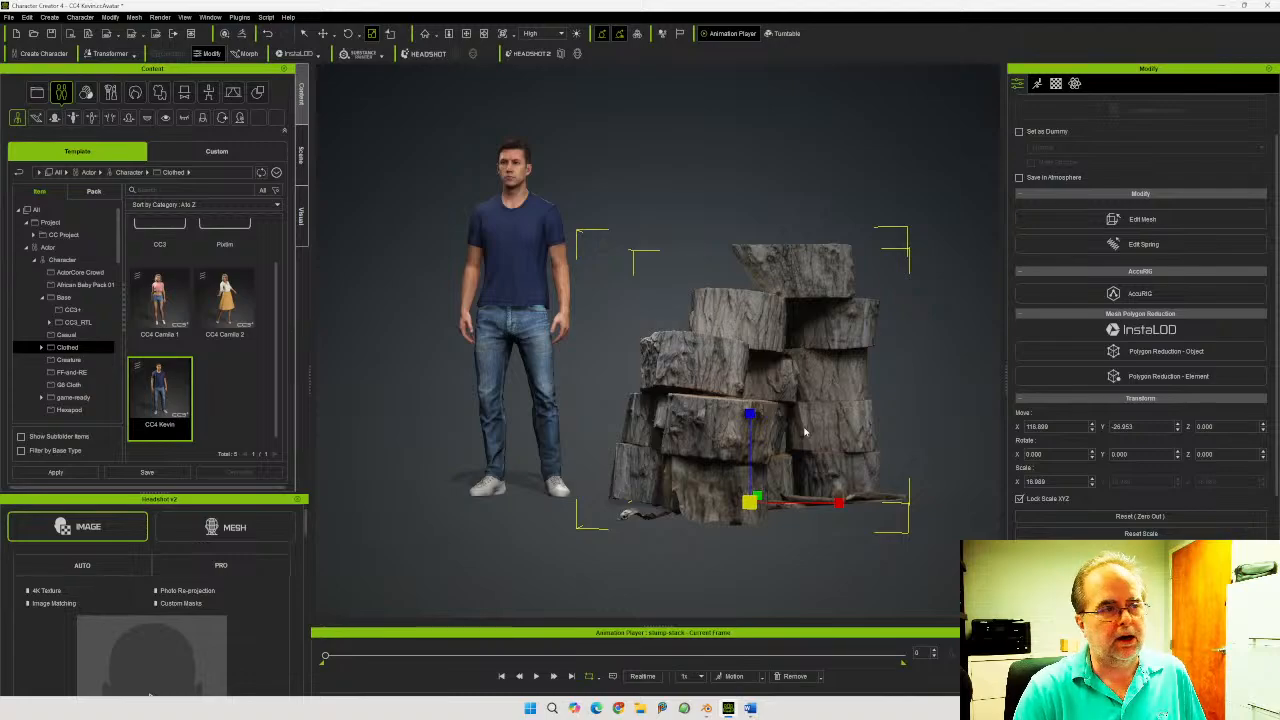
Add a normal map to the Bump channel of the stump stack's material0, using the Normal input type
left_click(302, 155)
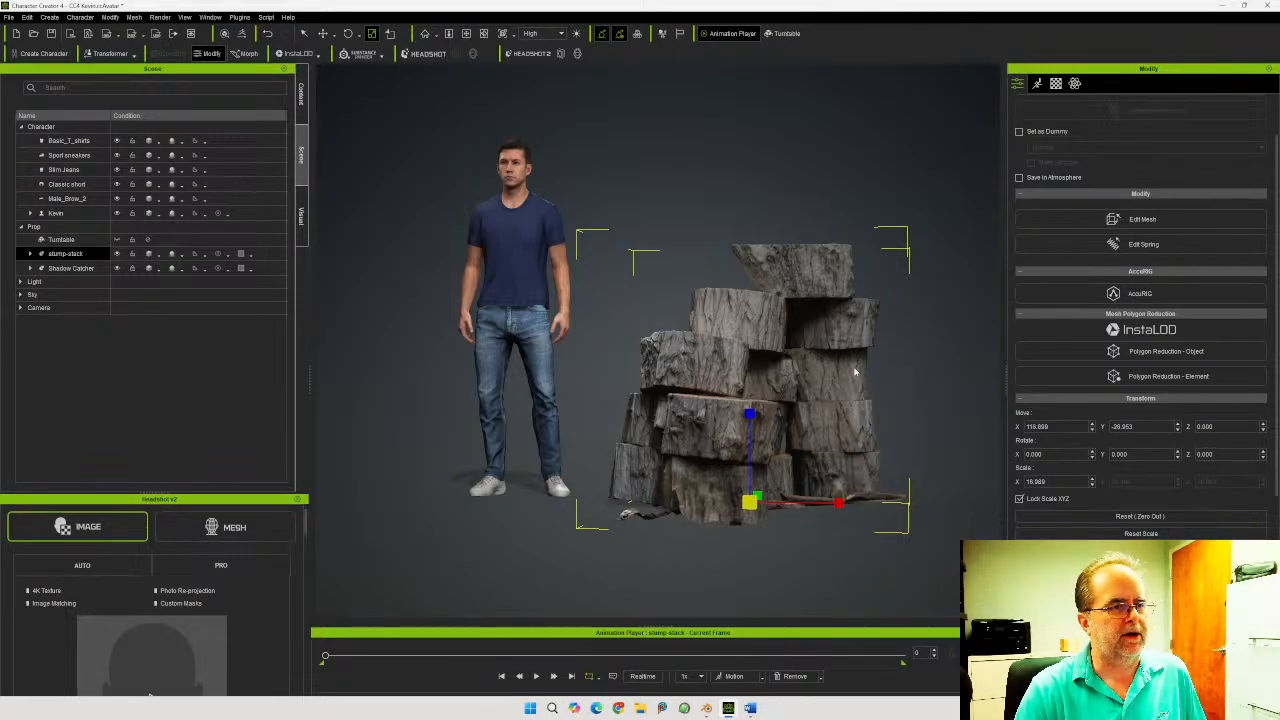
mouse_move(825, 383)
right_mouse_down()
mouse_move(739, 460)
mouse_move(770, 430)
mouse_move(830, 420)
mouse_move(800, 410)
mouse_move(831, 397)
right_mouse_up()
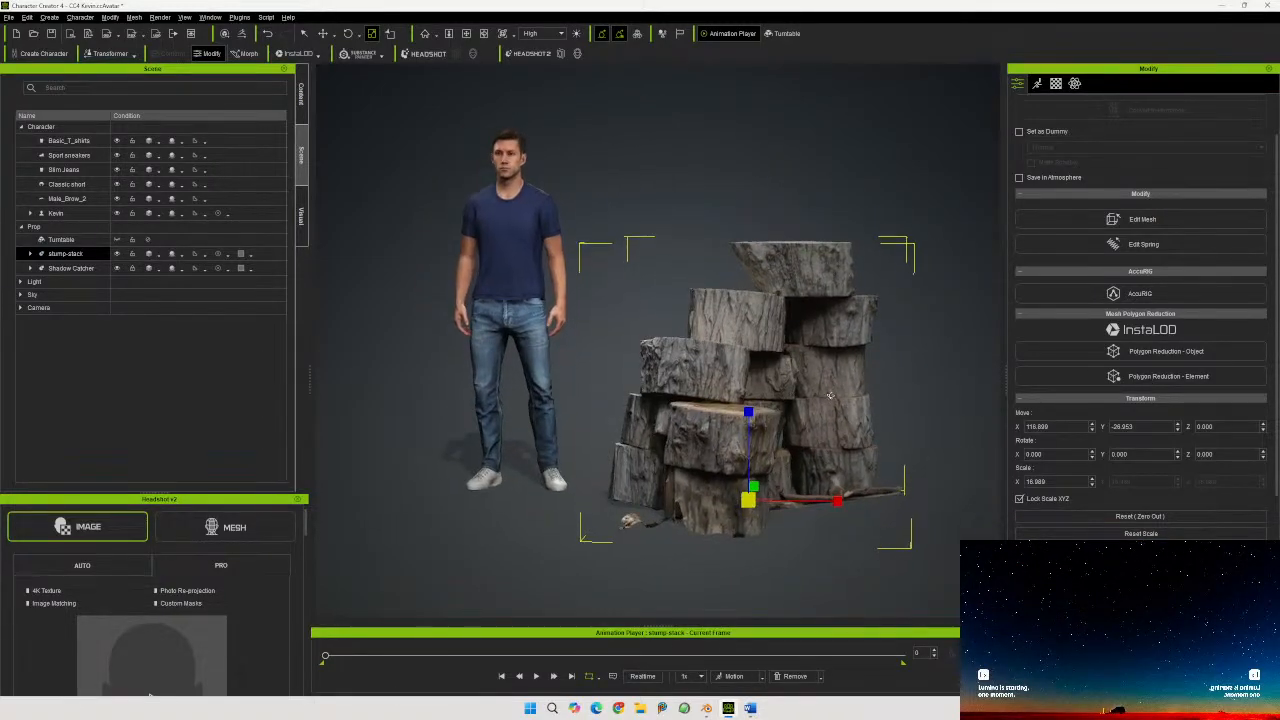
left_click(1056, 84)
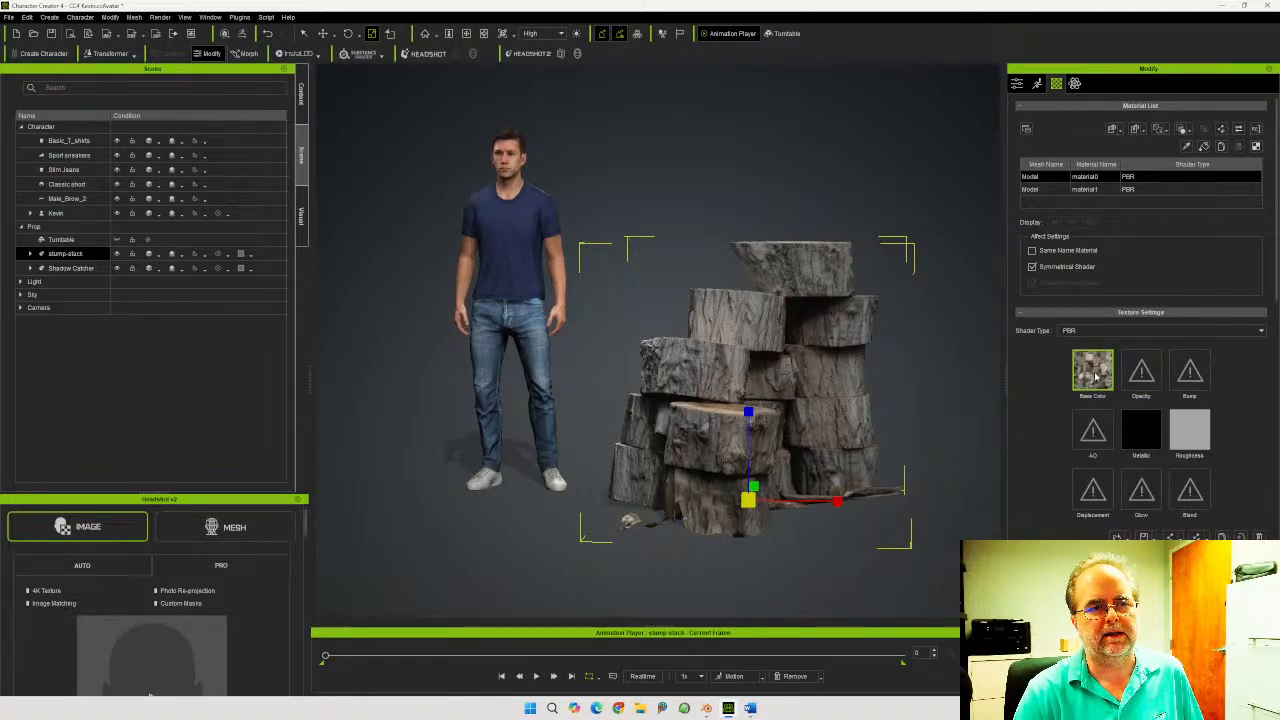
mouse_move(1094, 370)
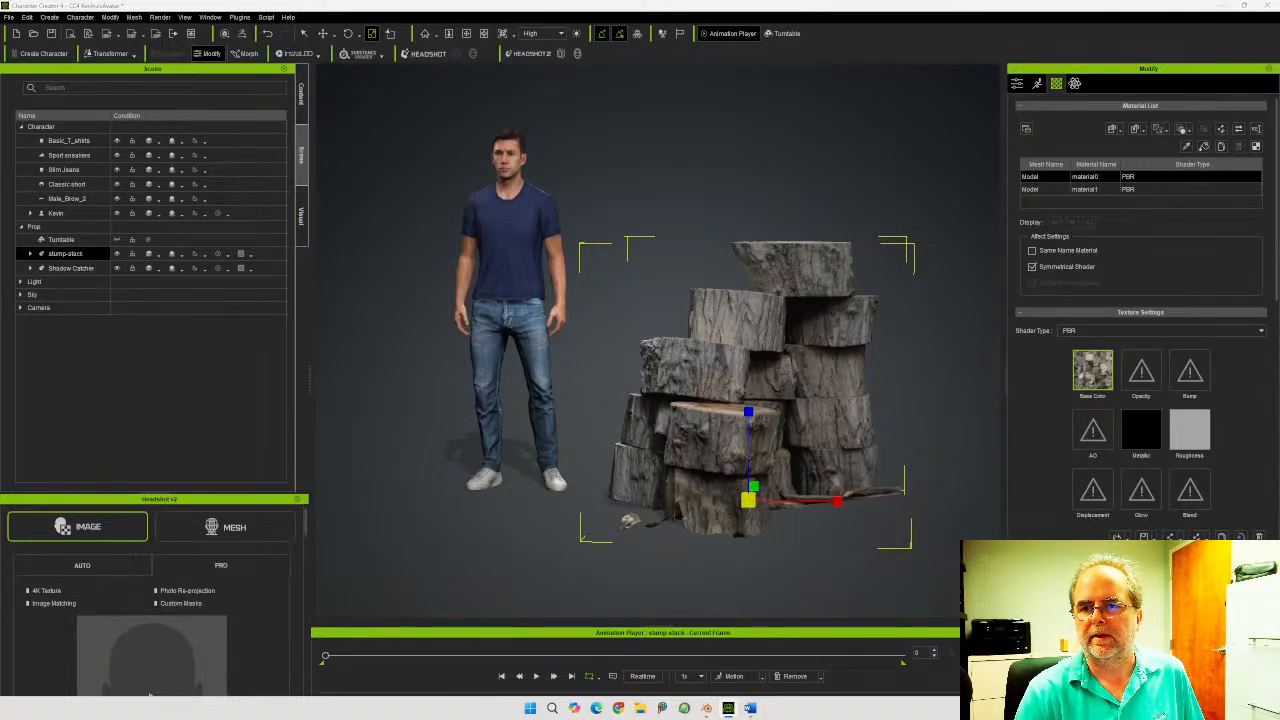
left_click_drag(1279, 420, 1189, 371)
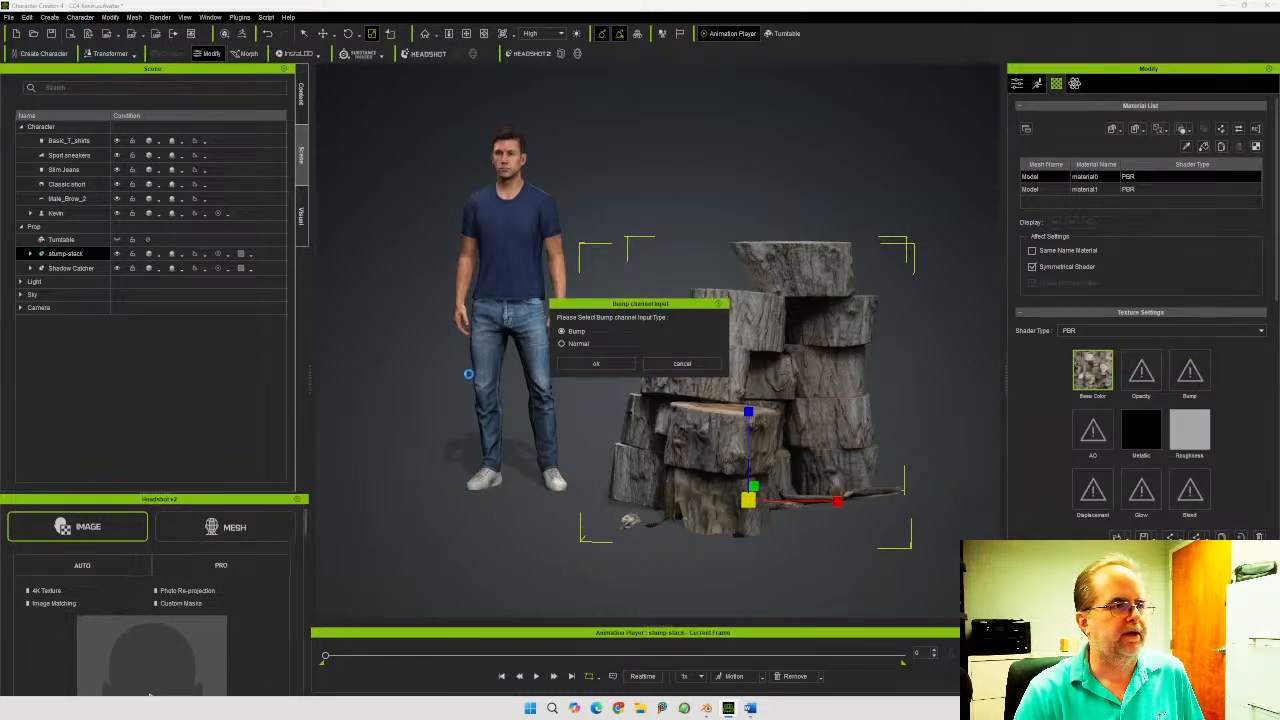
left_click(561, 343)
left_click(595, 363)
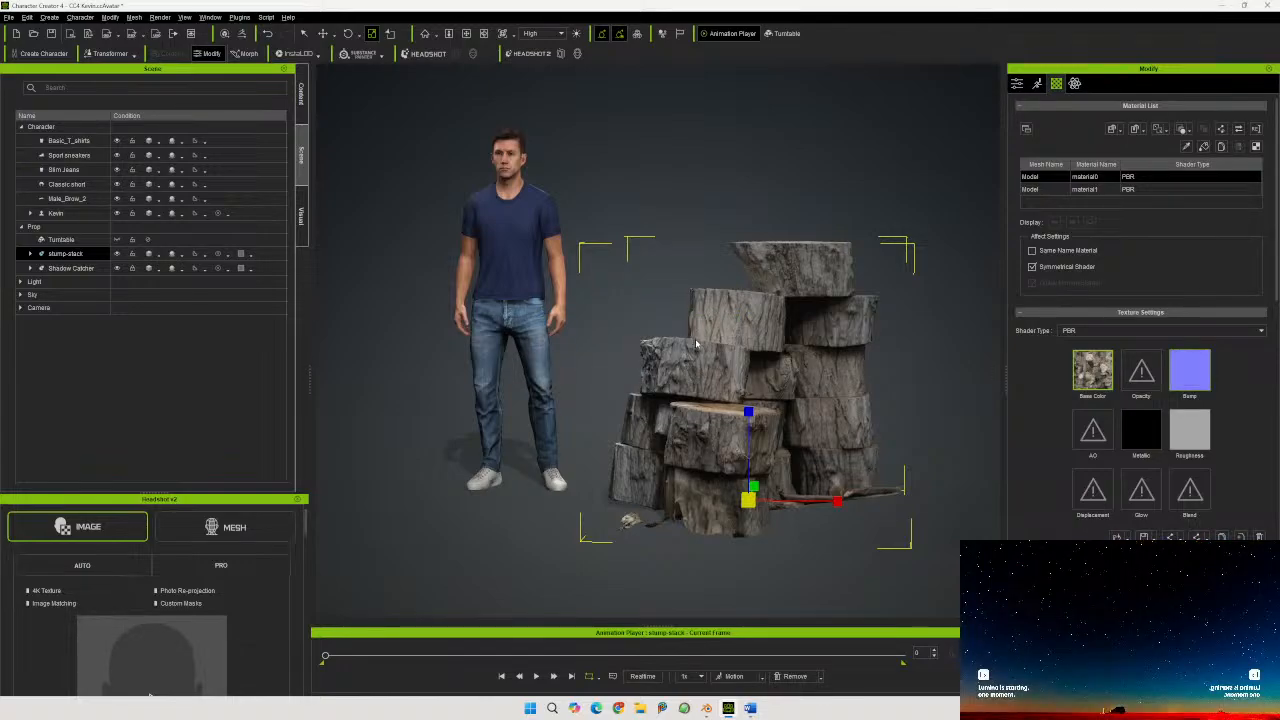
Add an ambient occlusion texture to the AO channel of the stump stack's material0
right_click_drag(697, 345, 673, 376)
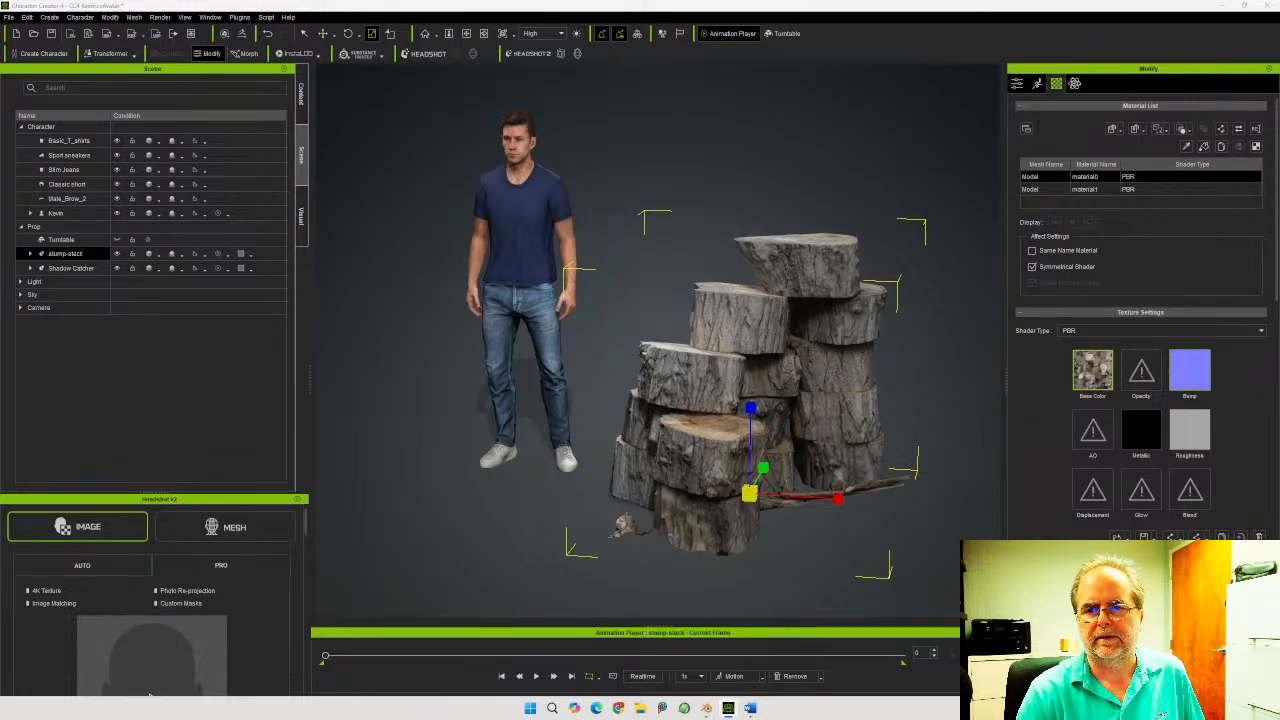
left_click_drag(1279, 428, 1092, 428)
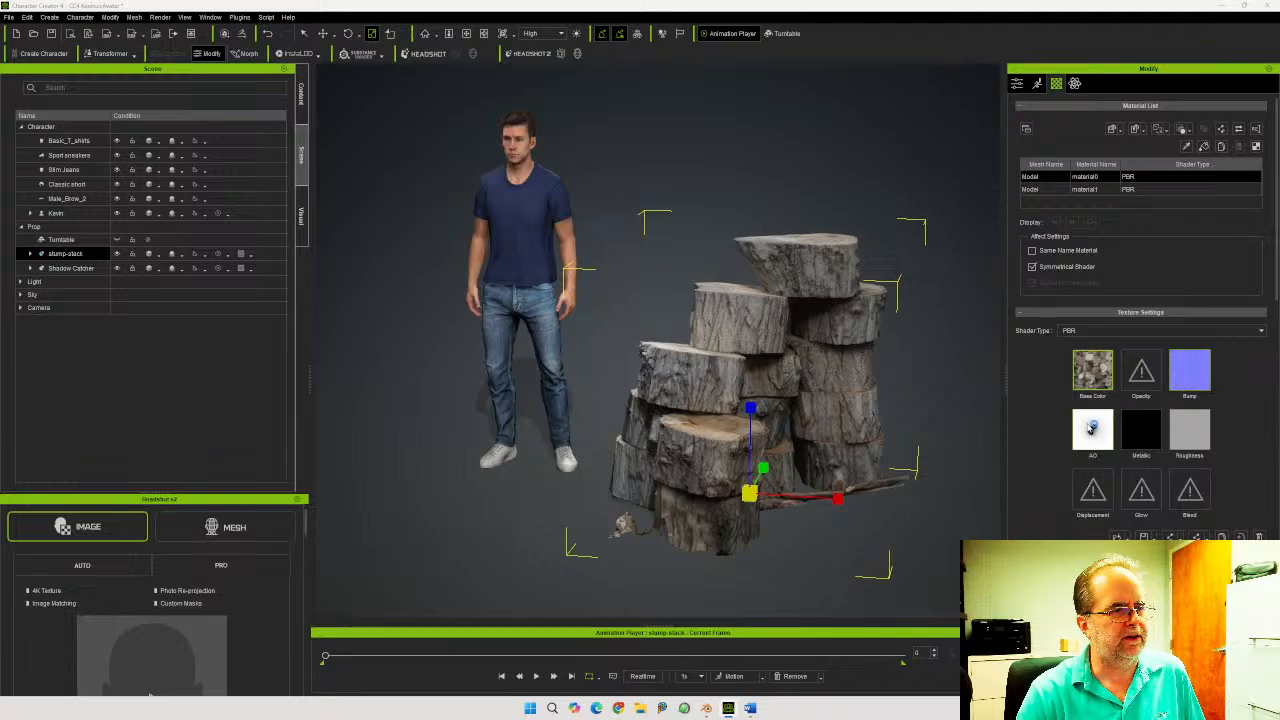
Raise the brightness of the Roughness texture on the stump stack's material0 to 60
mouse_move(812, 457)
middle_mouse_down()
mouse_move(588, 417)
mouse_move(512, 386)
mouse_move(950, 429)
mouse_move(846, 428)
mouse_move(885, 440)
mouse_move(864, 447)
mouse_move(838, 418)
mouse_move(843, 455)
mouse_move(822, 420)
mouse_move(808, 465)
middle_mouse_up()
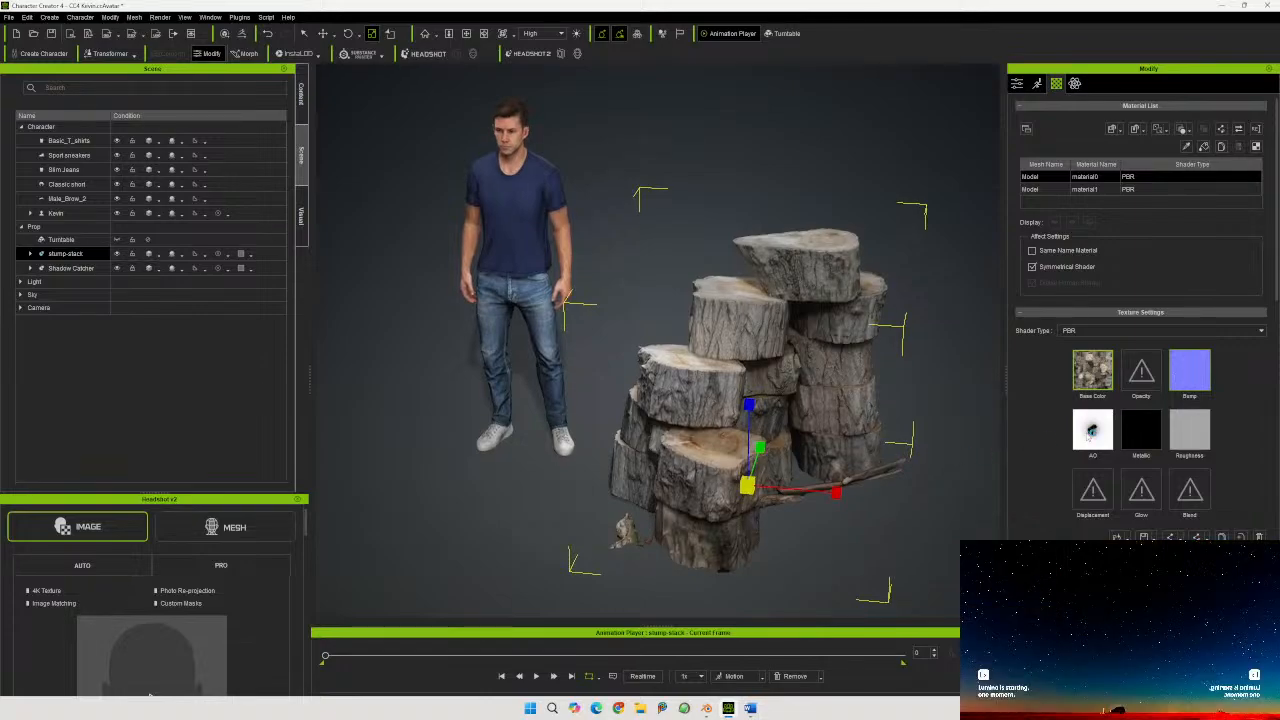
left_click(1200, 437)
left_click(1222, 538)
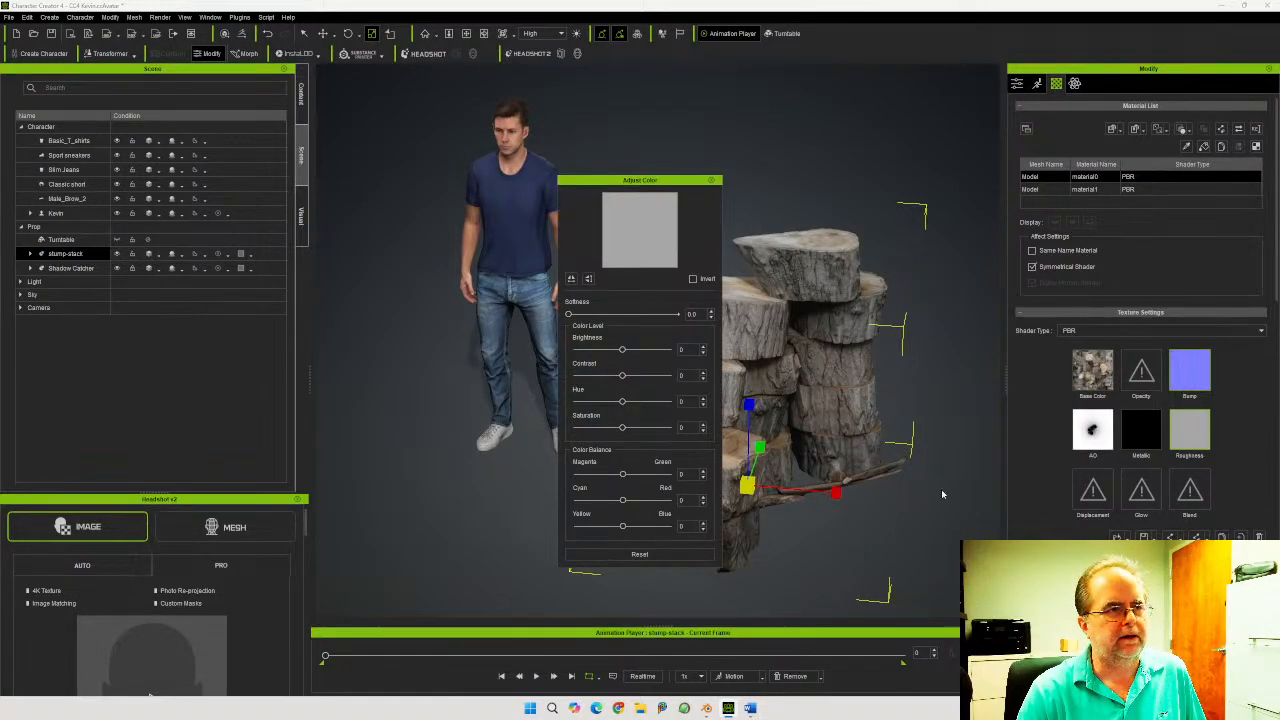
left_click_drag(640, 180, 338, 178)
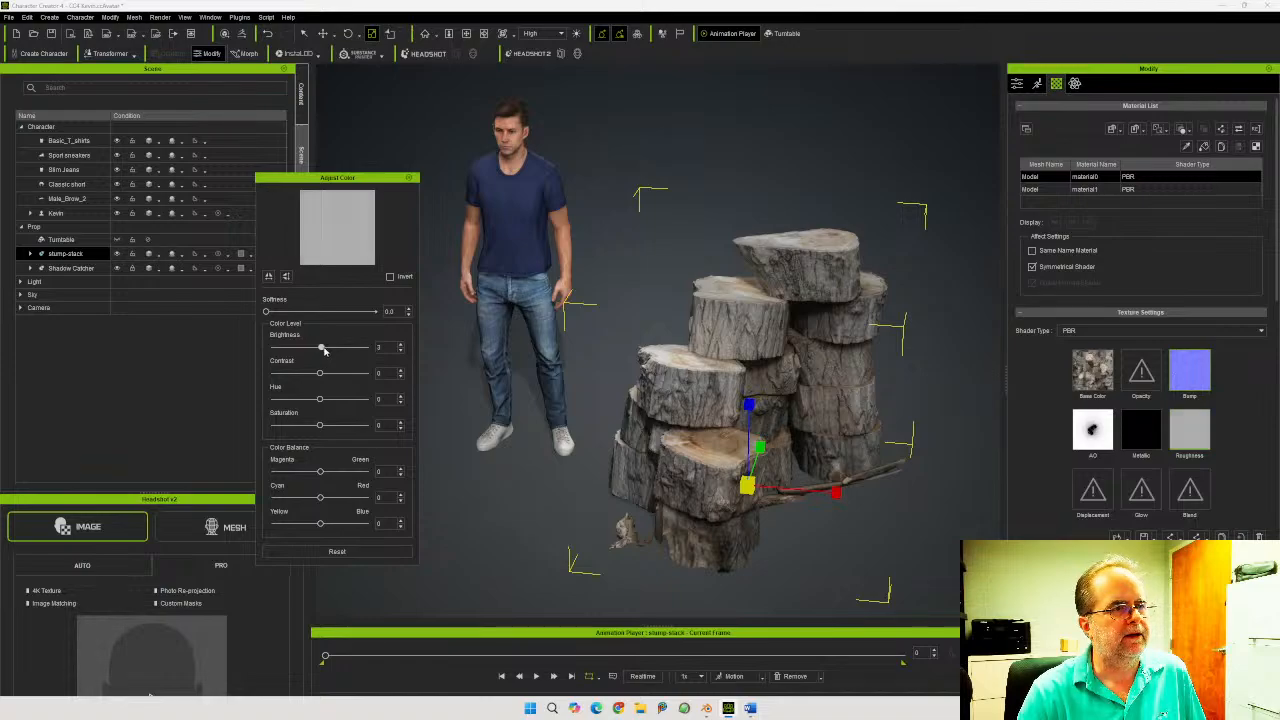
mouse_move(320, 347)
left_mouse_down()
mouse_move(338, 348)
mouse_move(296, 348)
mouse_move(336, 348)
left_mouse_up()
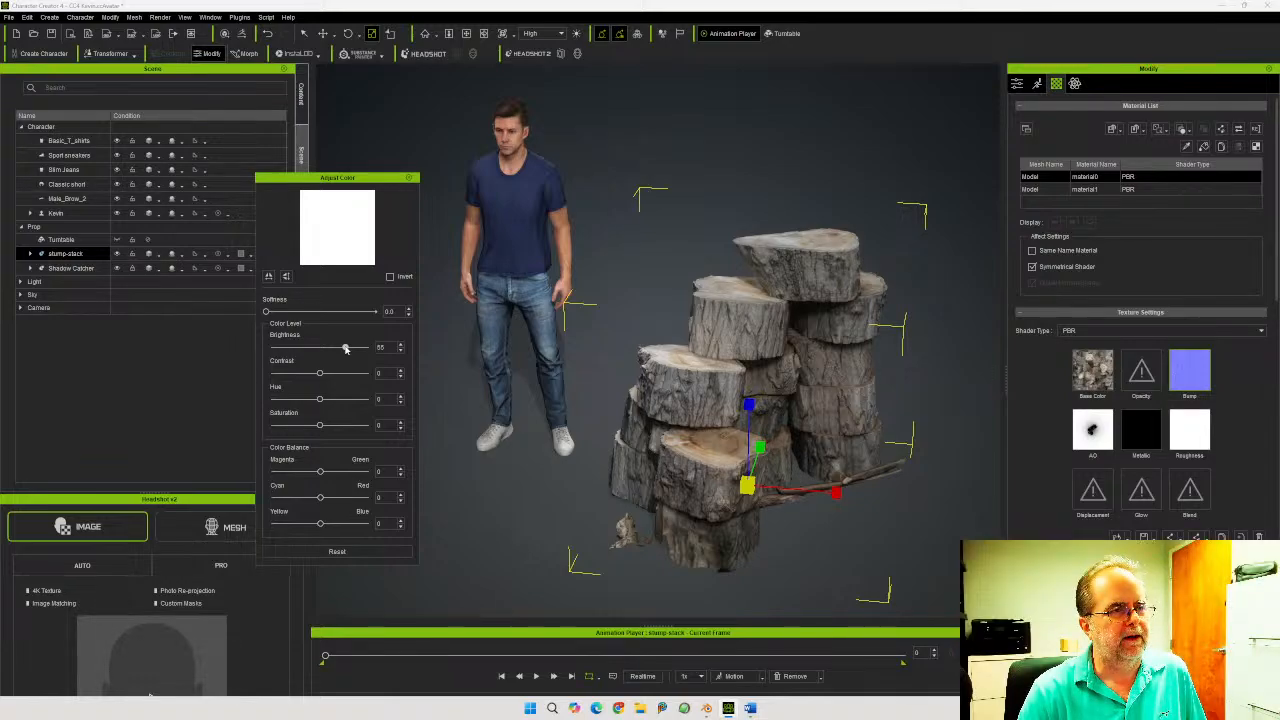
left_click_drag(346, 349, 348, 349)
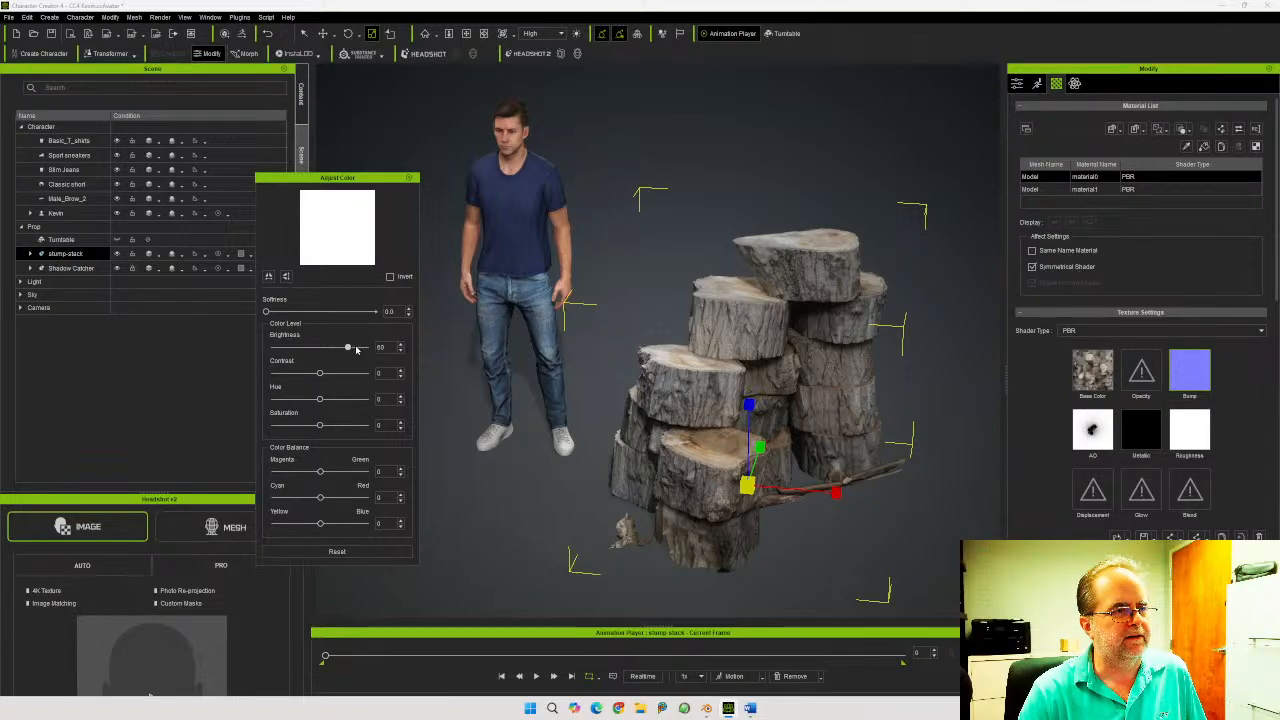
mouse_move(773, 356)
right_mouse_down()
mouse_move(751, 376)
mouse_move(786, 375)
mouse_move(780, 354)
mouse_move(786, 369)
right_mouse_up()
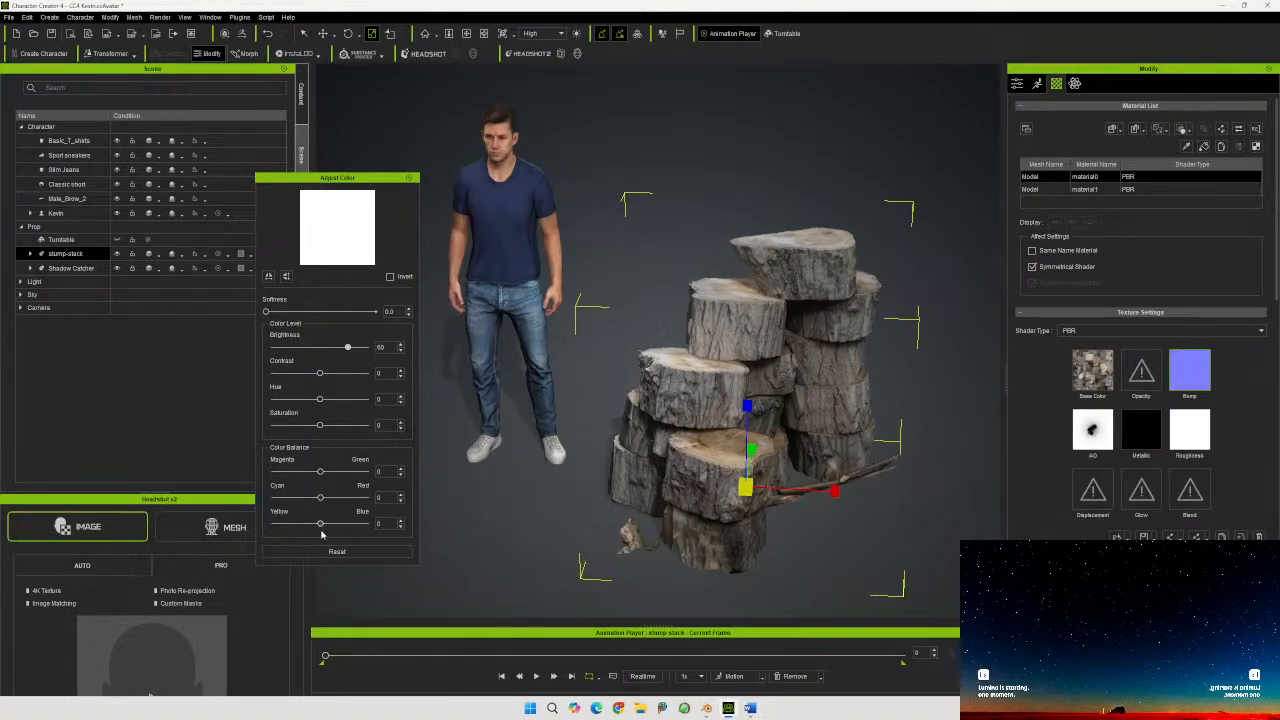
left_click(408, 177)
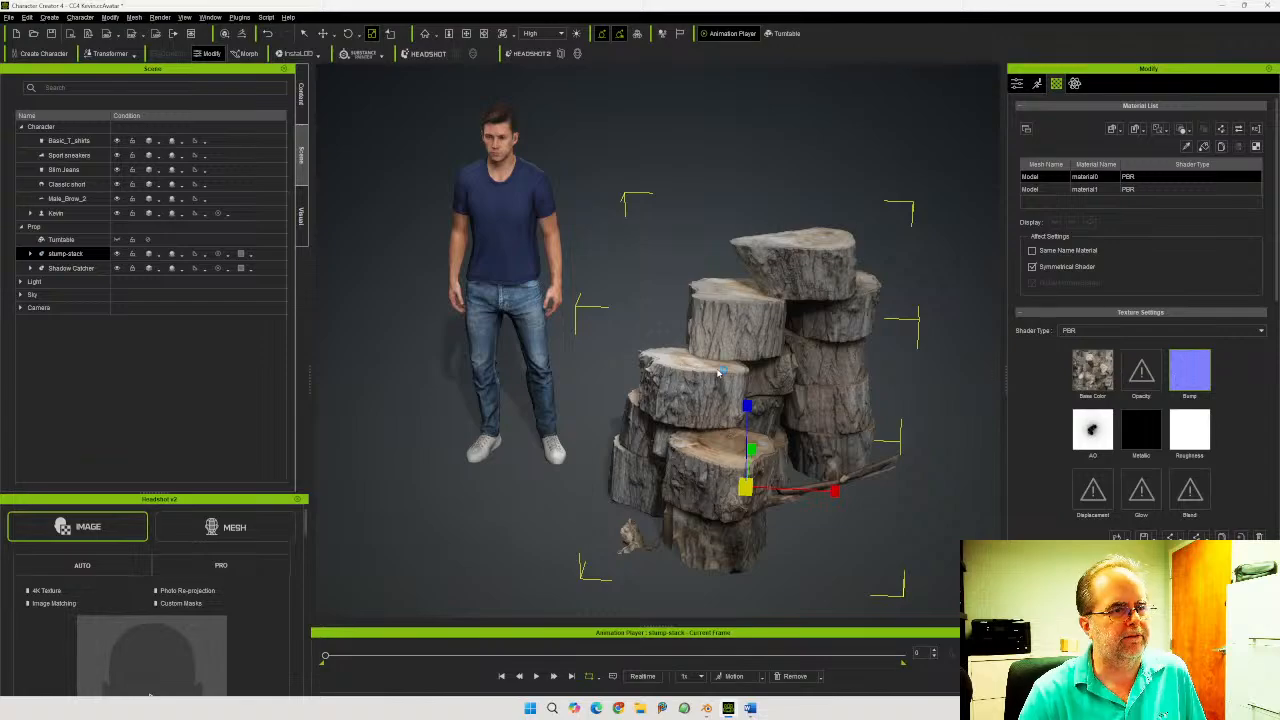
right_click_drag(718, 371, 749, 324)
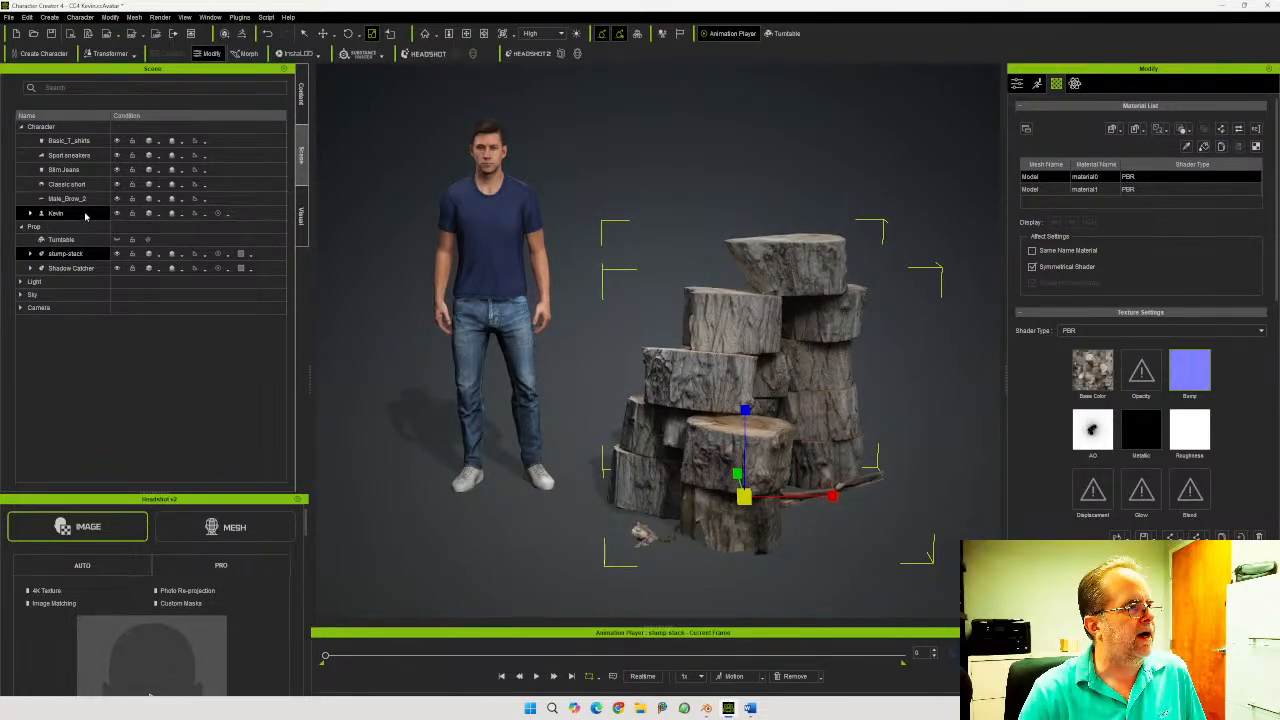
Hide the human character together with its hair, jeans, sneakers and T-shirt, leaving the stump stack visible
left_click(117, 215)
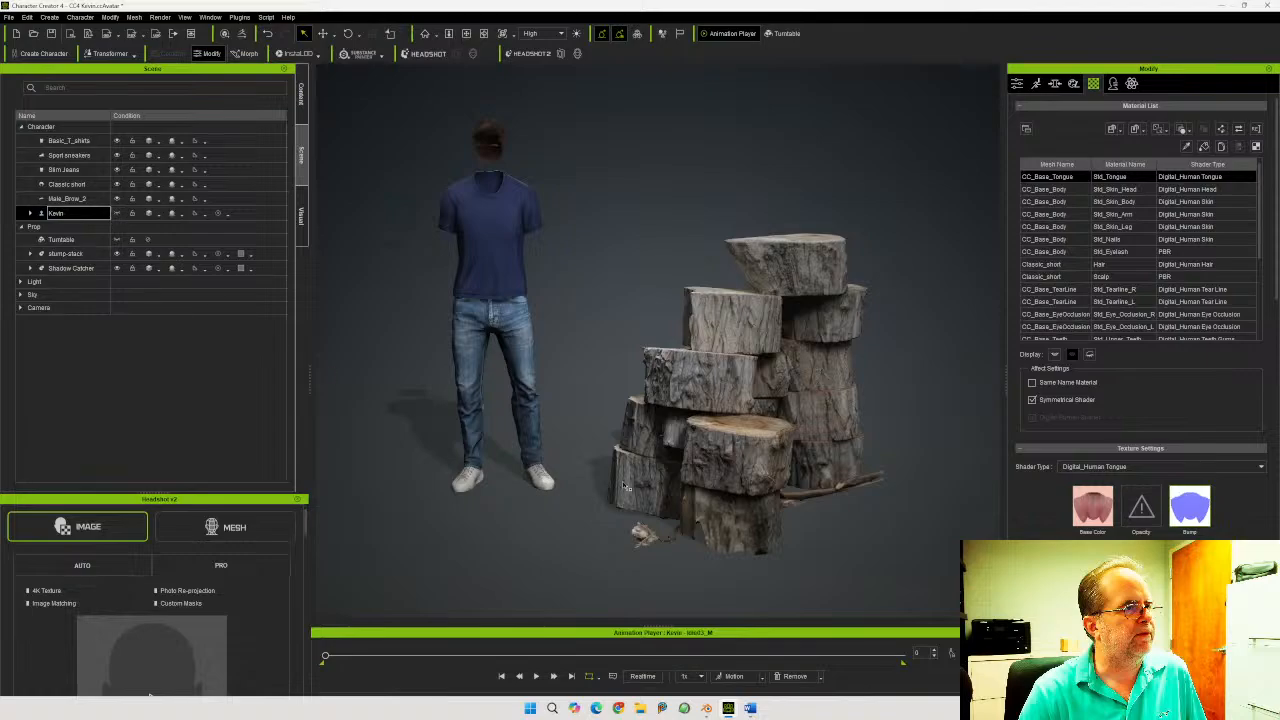
left_click(117, 184)
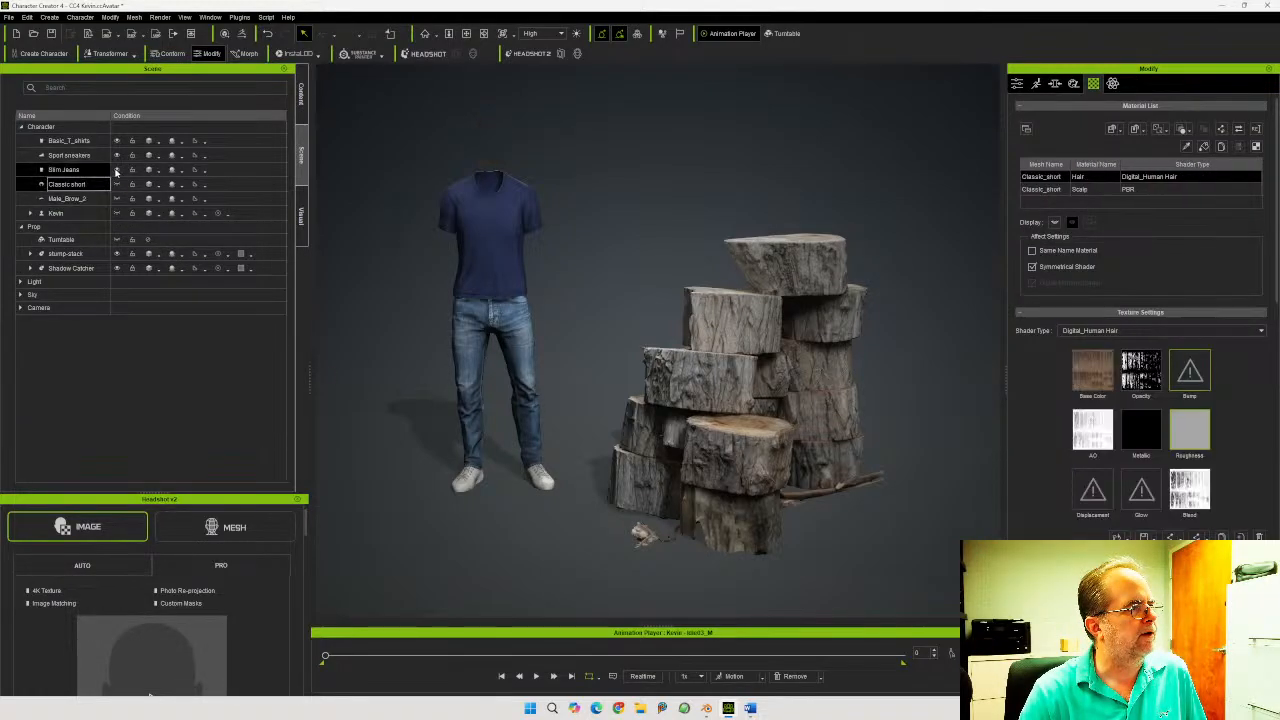
left_click(116, 169)
left_click(116, 155)
left_click(116, 140)
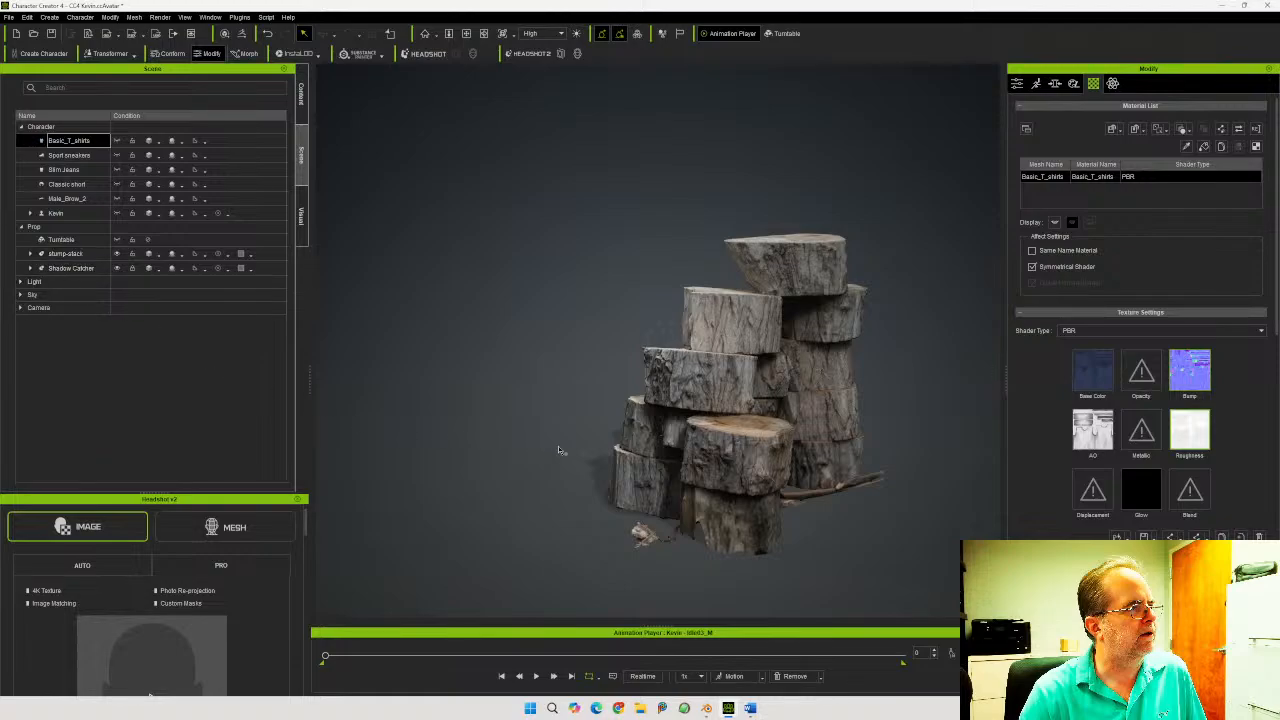
Select the stump stack and reset its scale baseline to 100 in its transform settings
left_click(758, 396)
left_click(1017, 84)
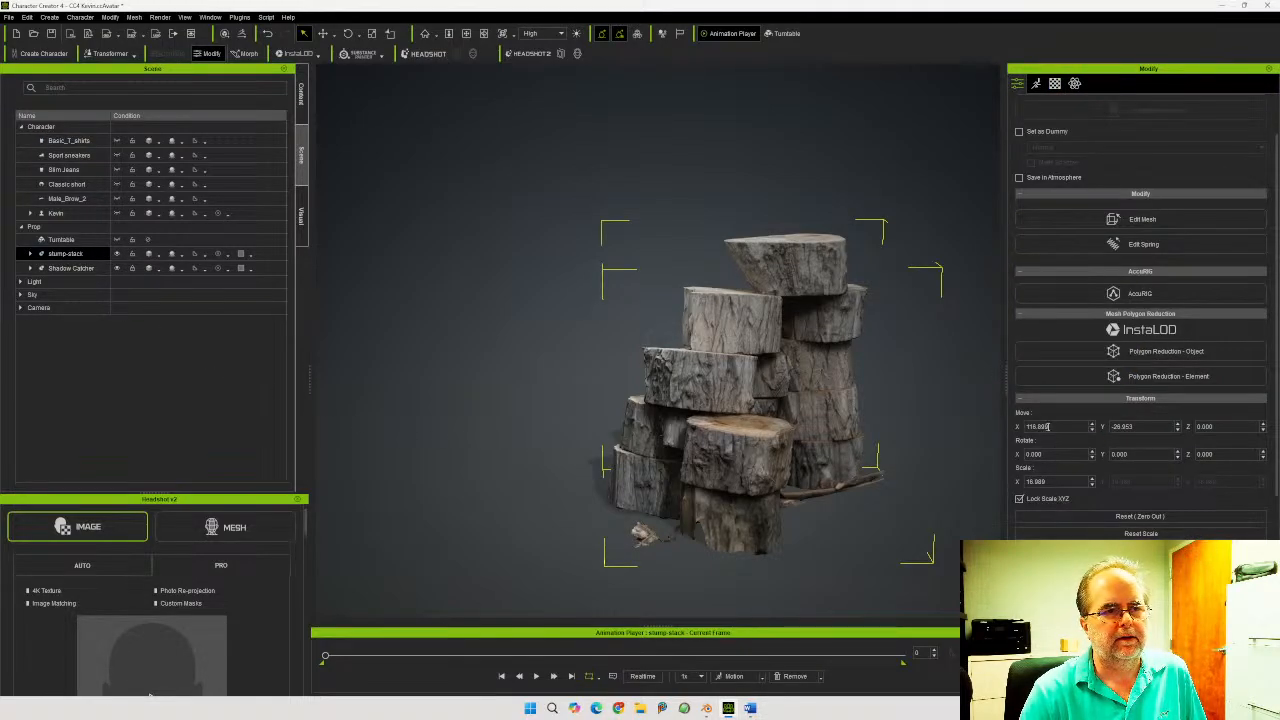
left_click_drag(1050, 427, 982, 428)
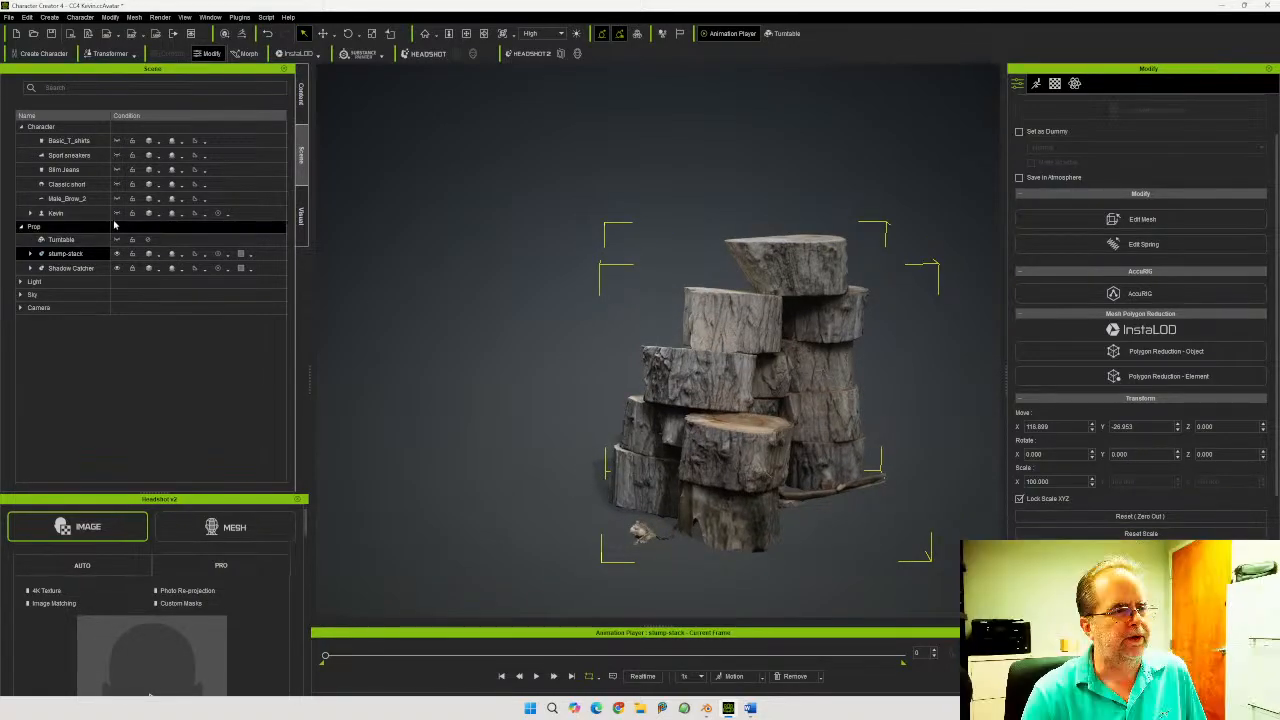
Show the slim jeans beside the stump stack as a size reference and hide them again
left_click(113, 169)
left_click(117, 170)
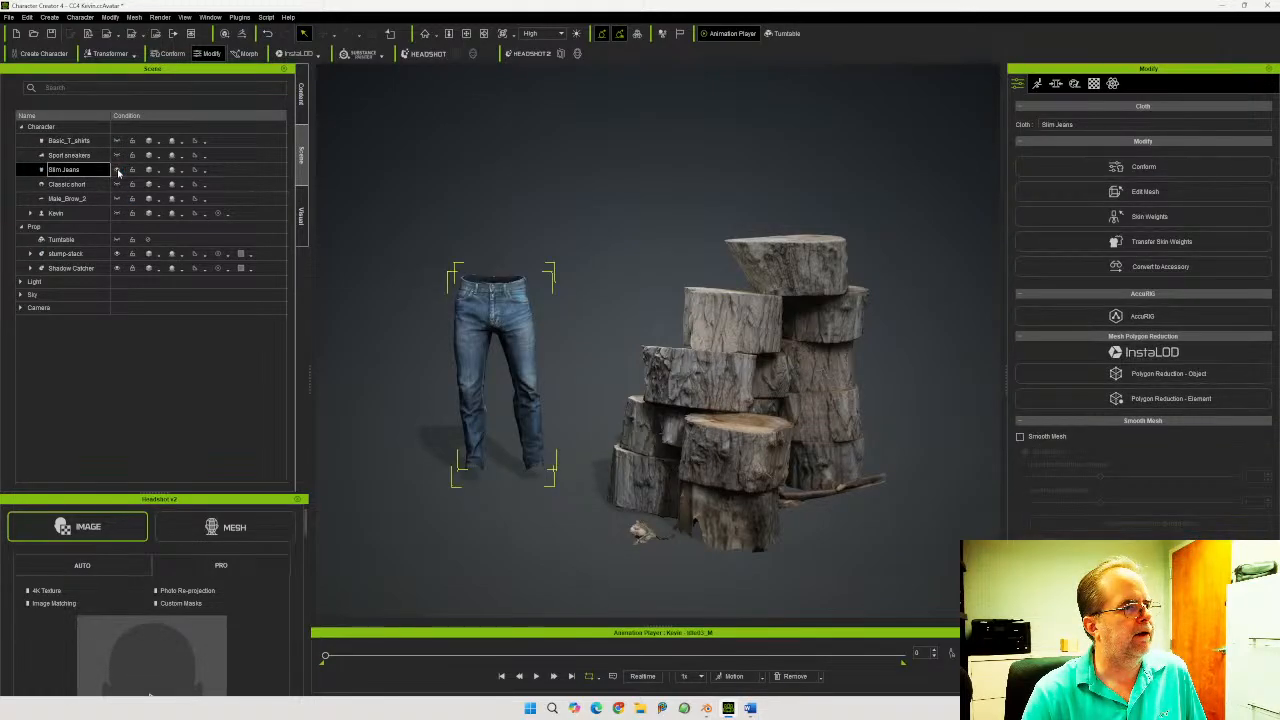
left_click(117, 170)
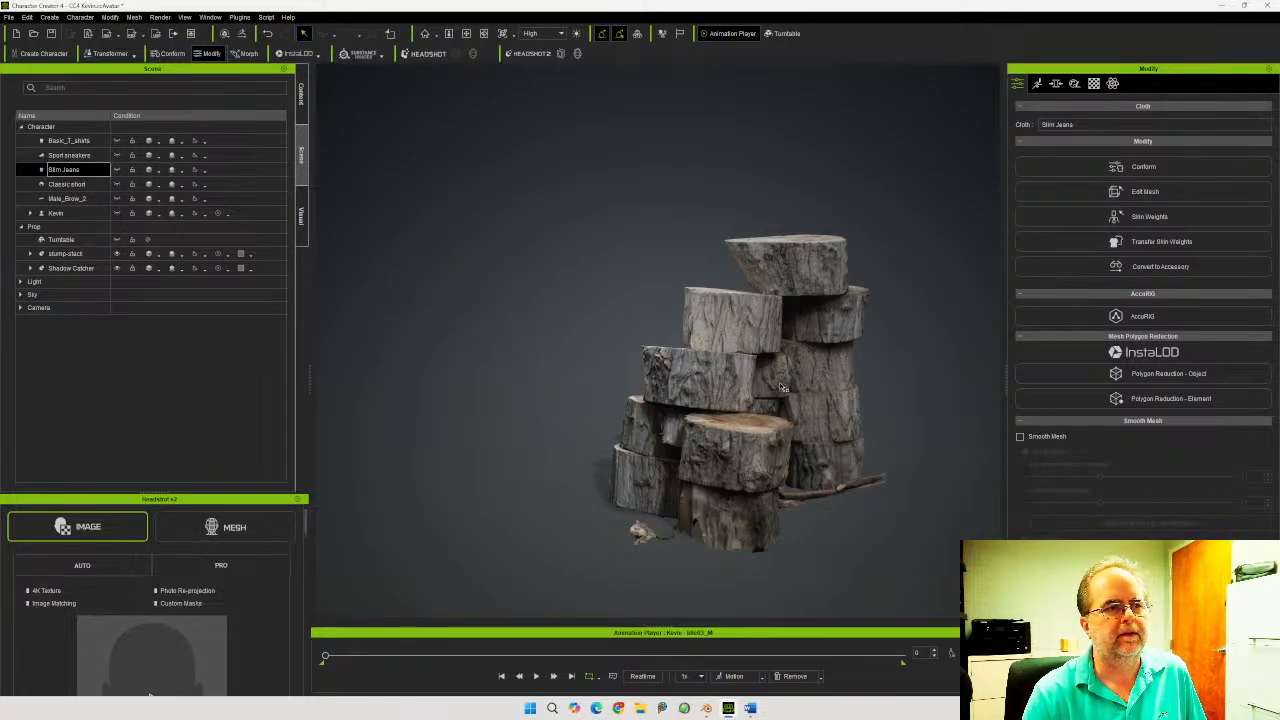
Move the stump stack to the scene origin by setting its X and Y positions to 0
left_click(889, 282)
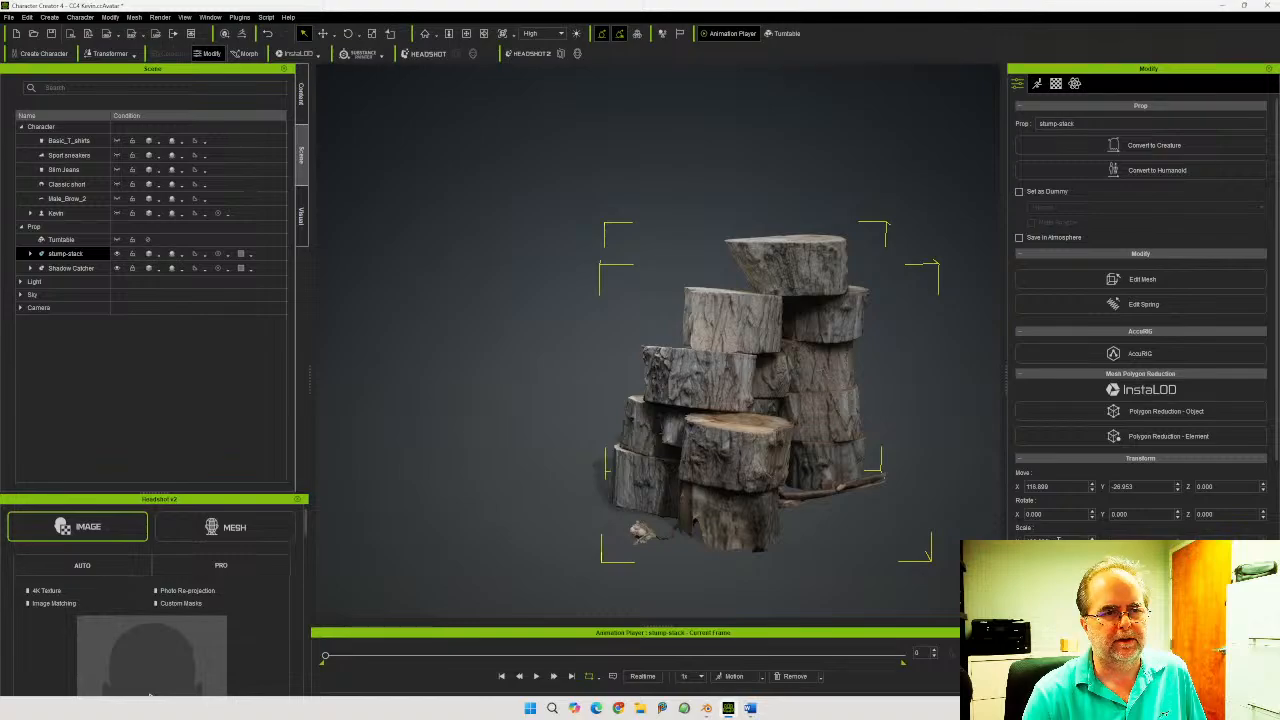
left_click_drag(1068, 486, 968, 481)
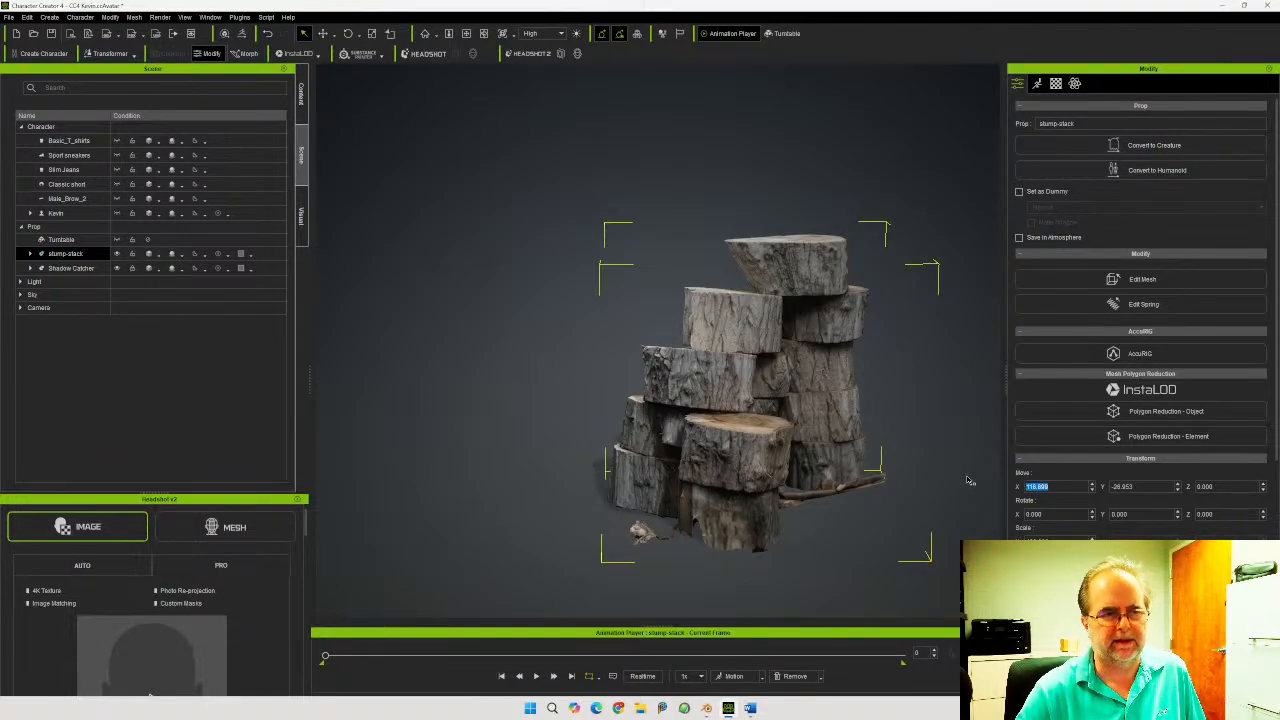
type("0")
key("Tab")
type("0")
key("Tab")
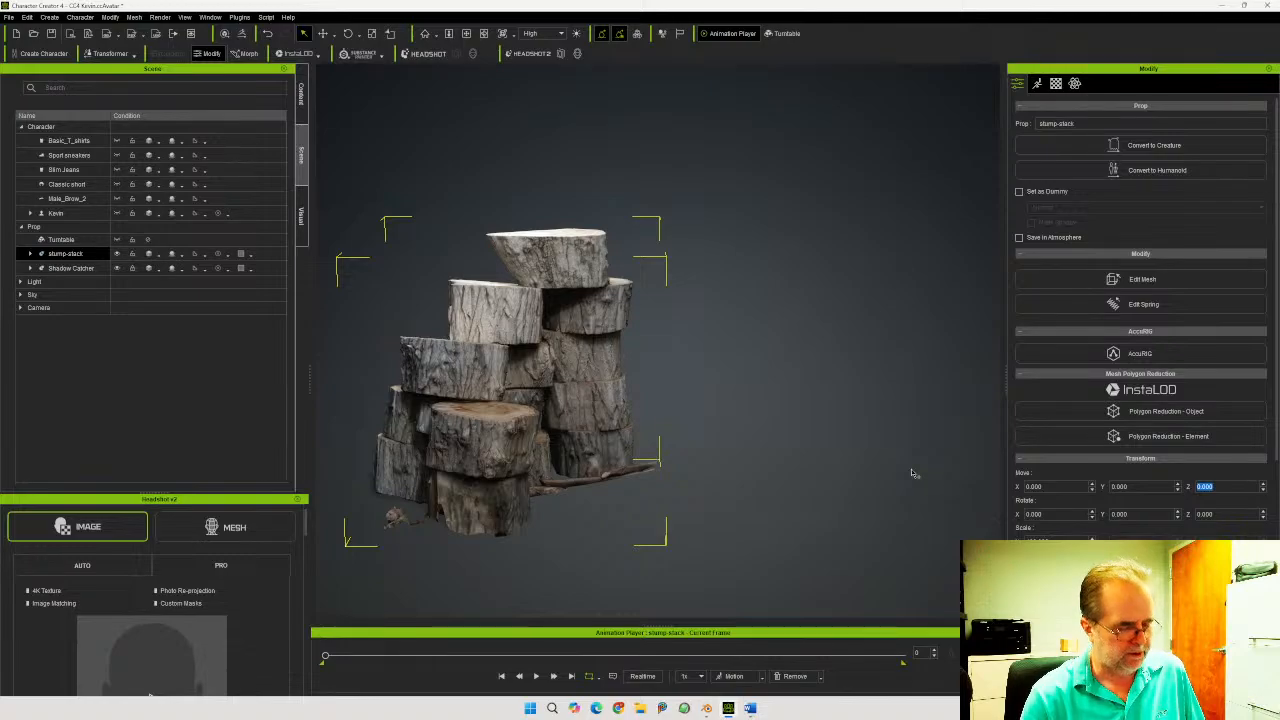
middle_click_drag(566, 417, 443, 363)
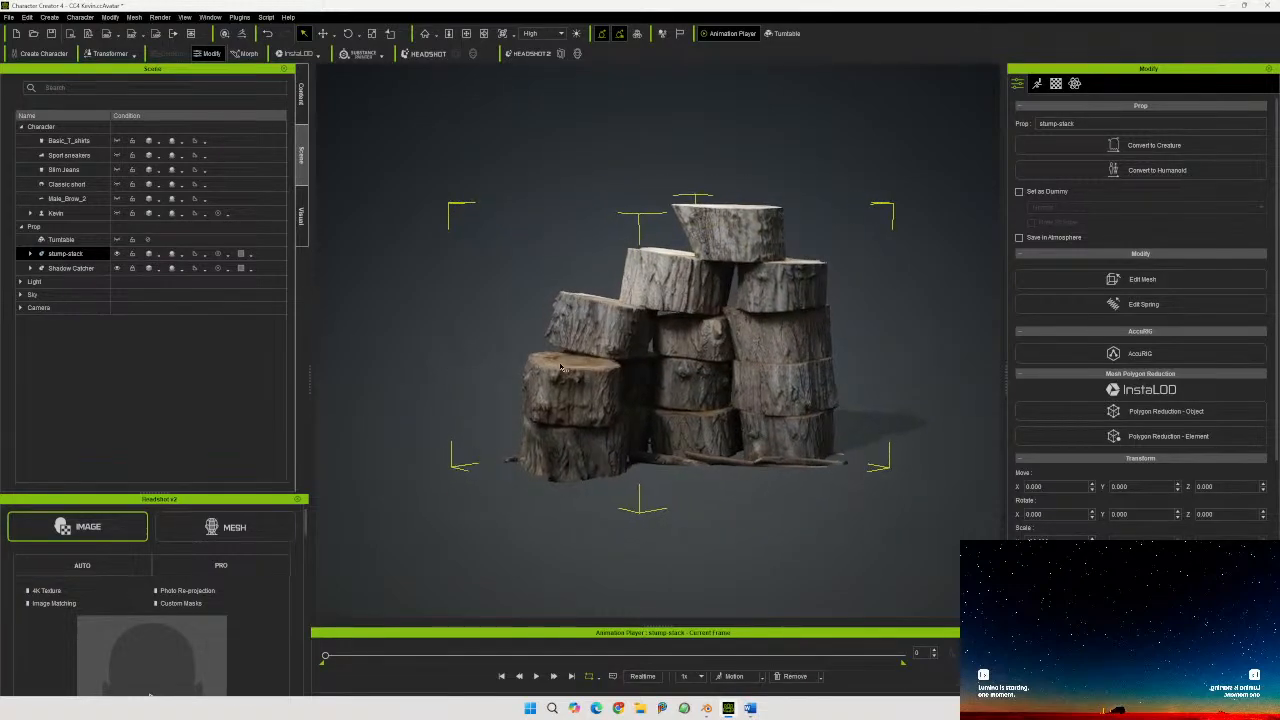
scroll(659, 362, "up", 1)
scroll(659, 362, "up", 4)
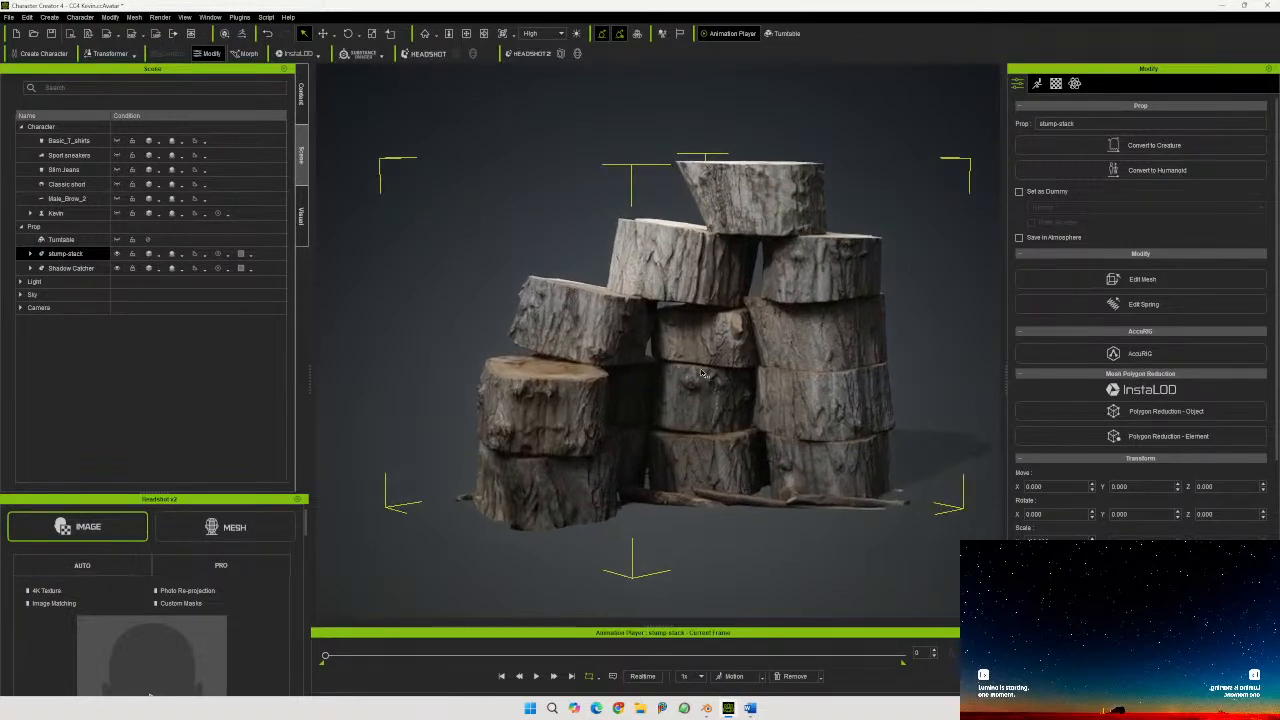
mouse_move(732, 371)
middle_mouse_down()
mouse_move(719, 365)
mouse_move(747, 389)
middle_mouse_up()
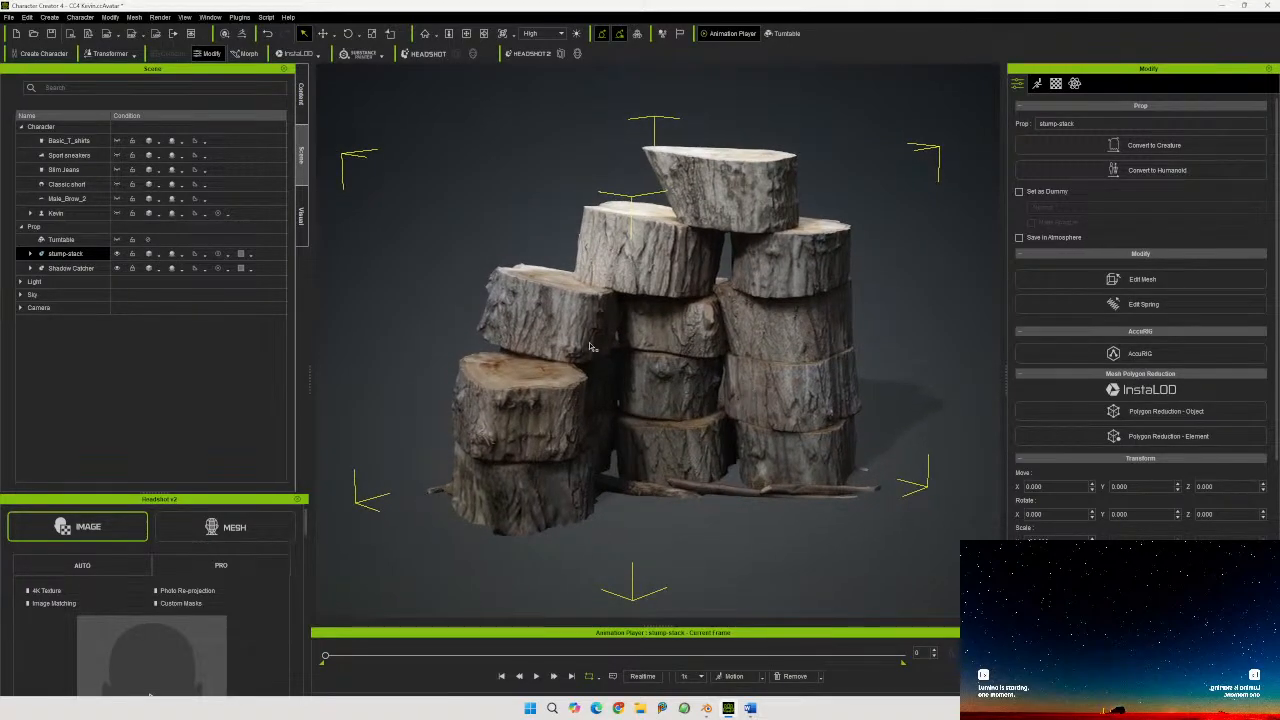
Open the nested Props folder within the custom Props content library
left_click(302, 92)
left_click(216, 151)
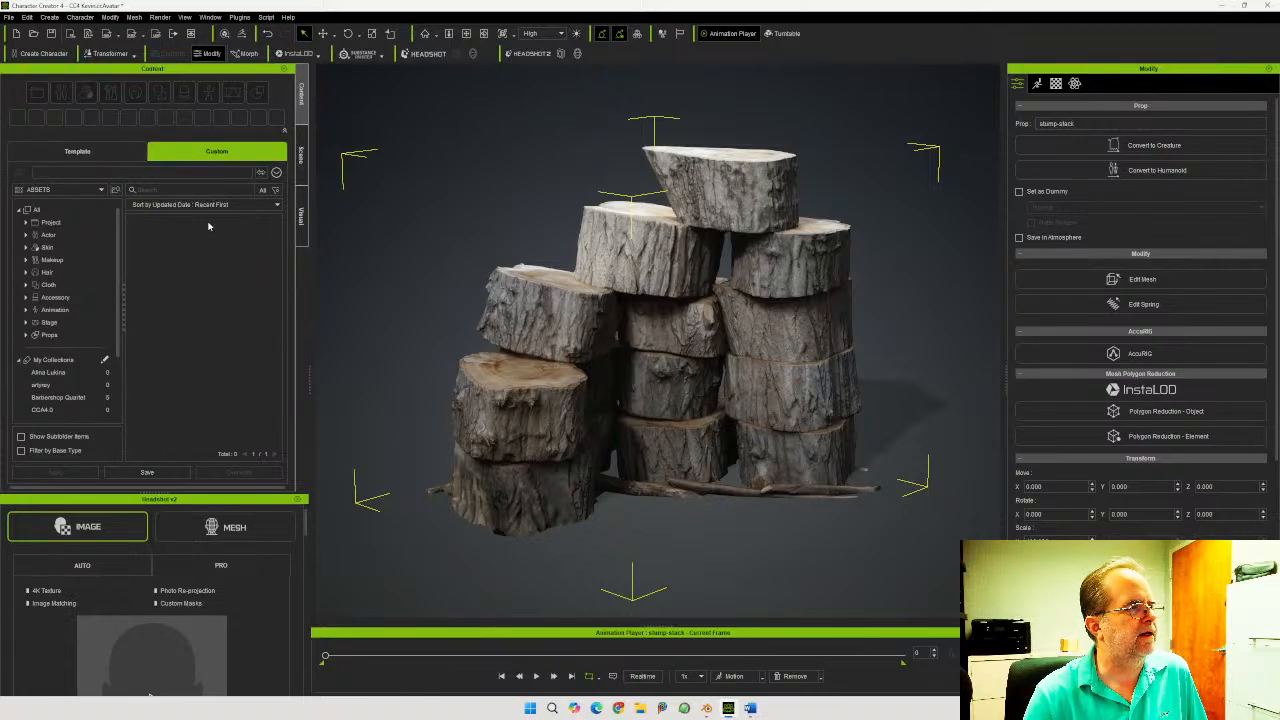
left_click(28, 337)
left_click(27, 336)
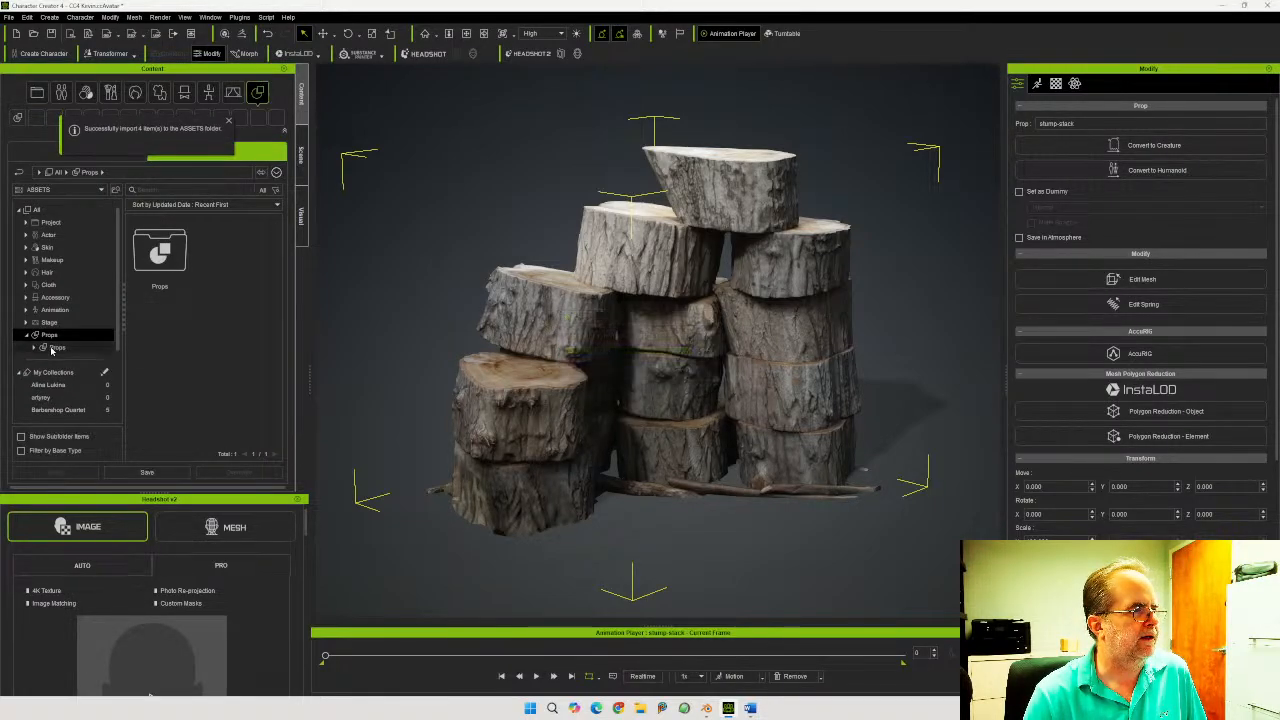
left_click(57, 347)
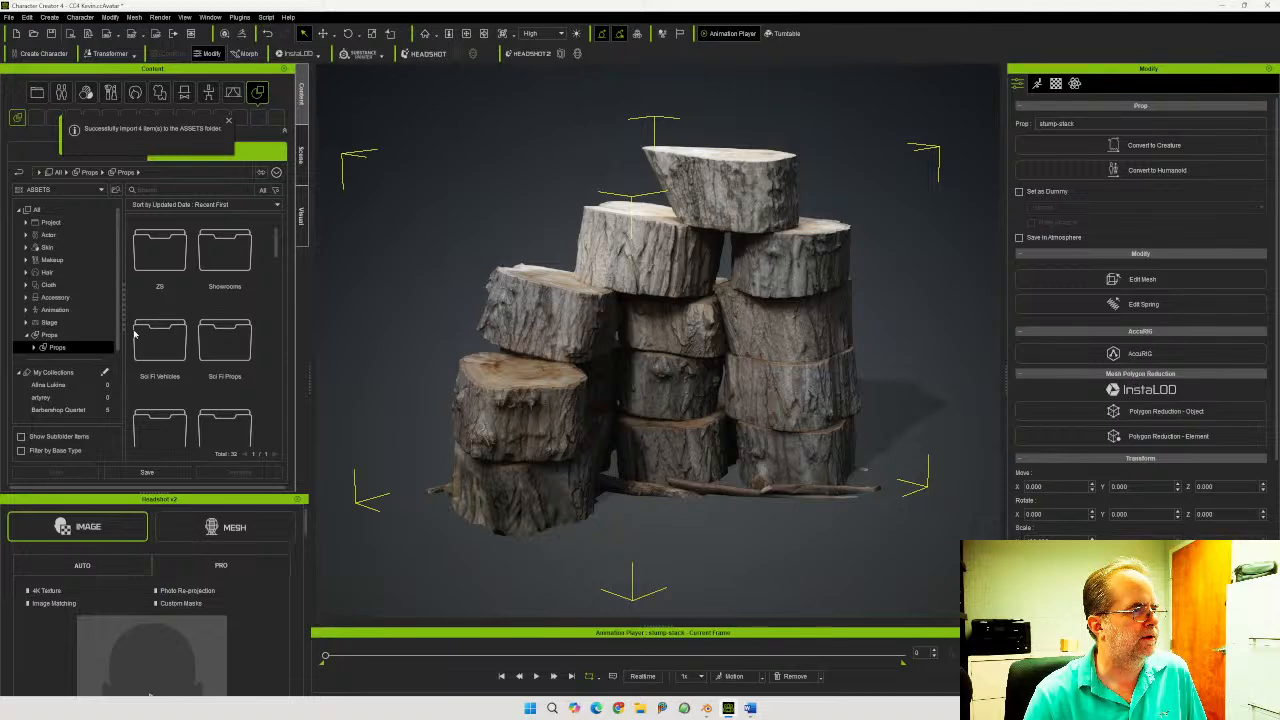
scroll(278, 253, "down", 2)
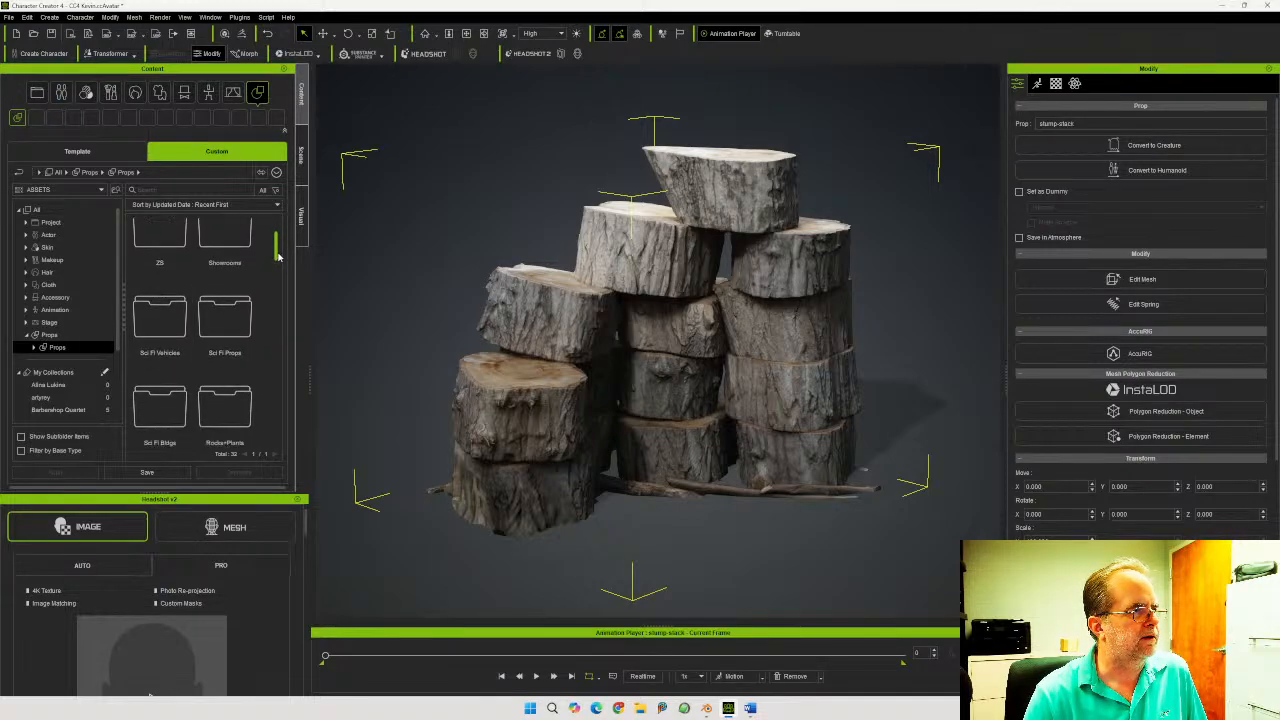
scroll(279, 245, "up", 2)
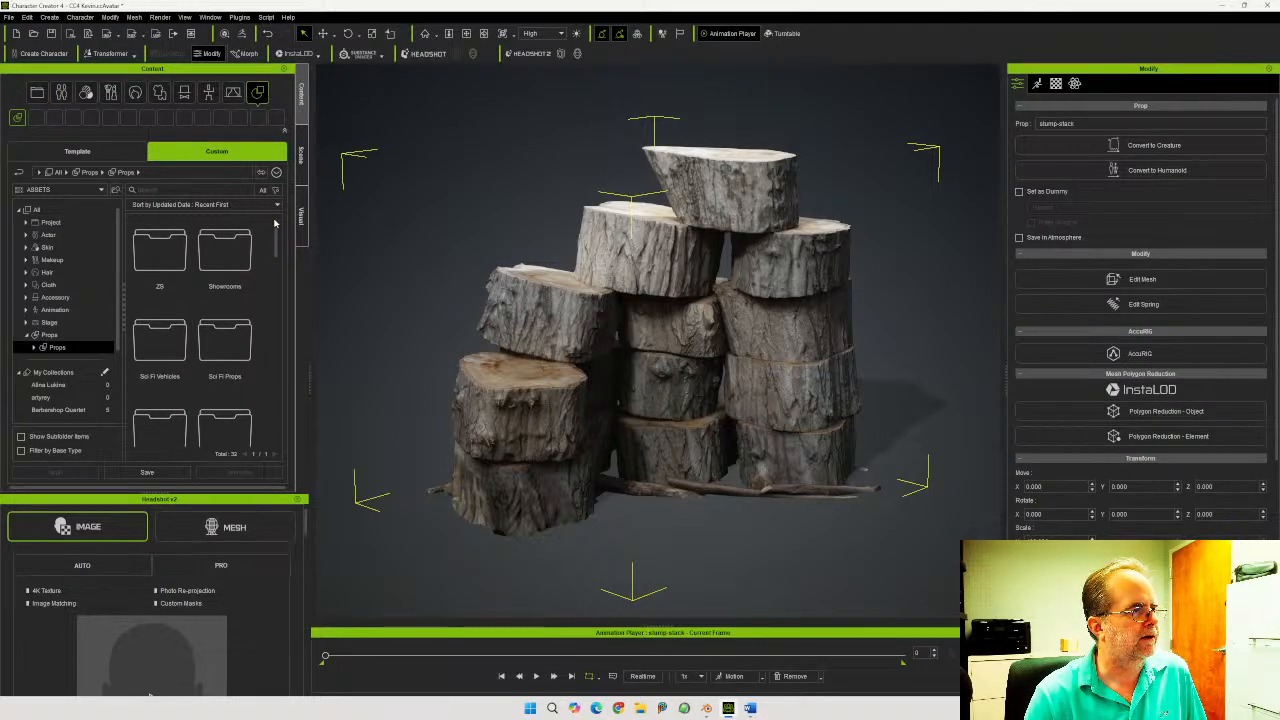
Sort the custom props by name from A to Z and open the Outdoor Decor folder
left_click(276, 206)
left_click(258, 250)
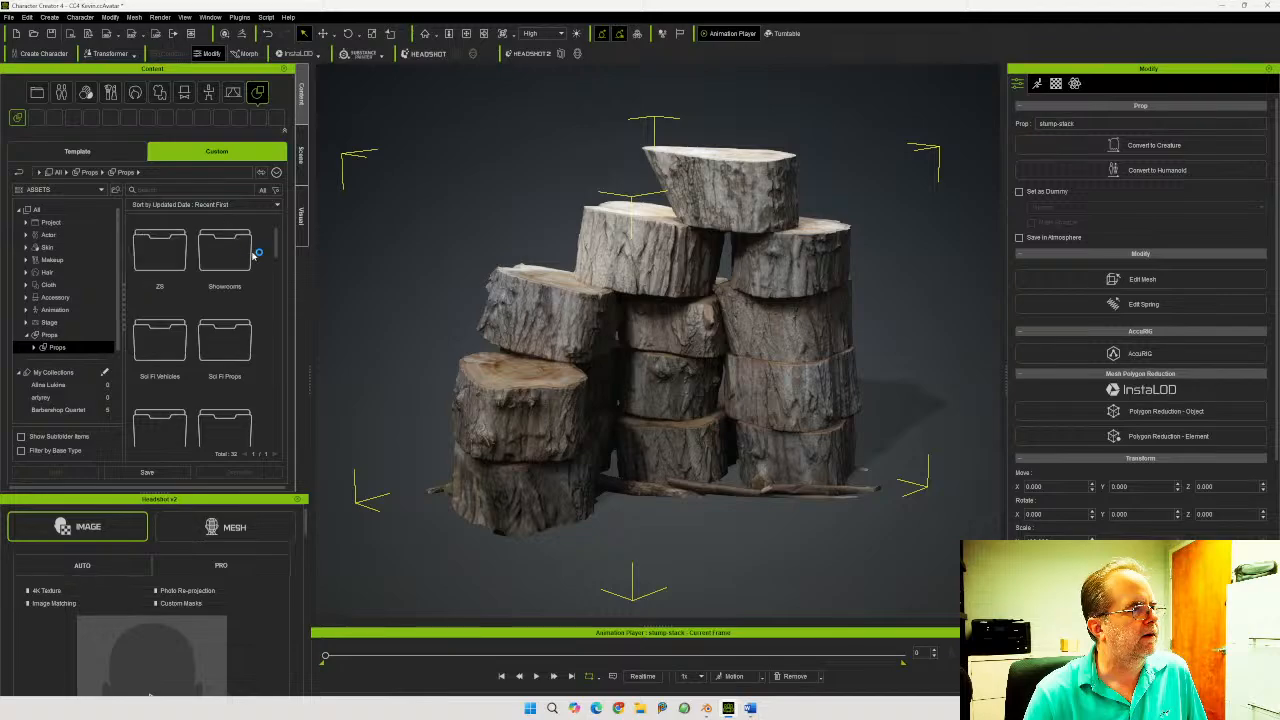
left_click_drag(276, 245, 270, 310)
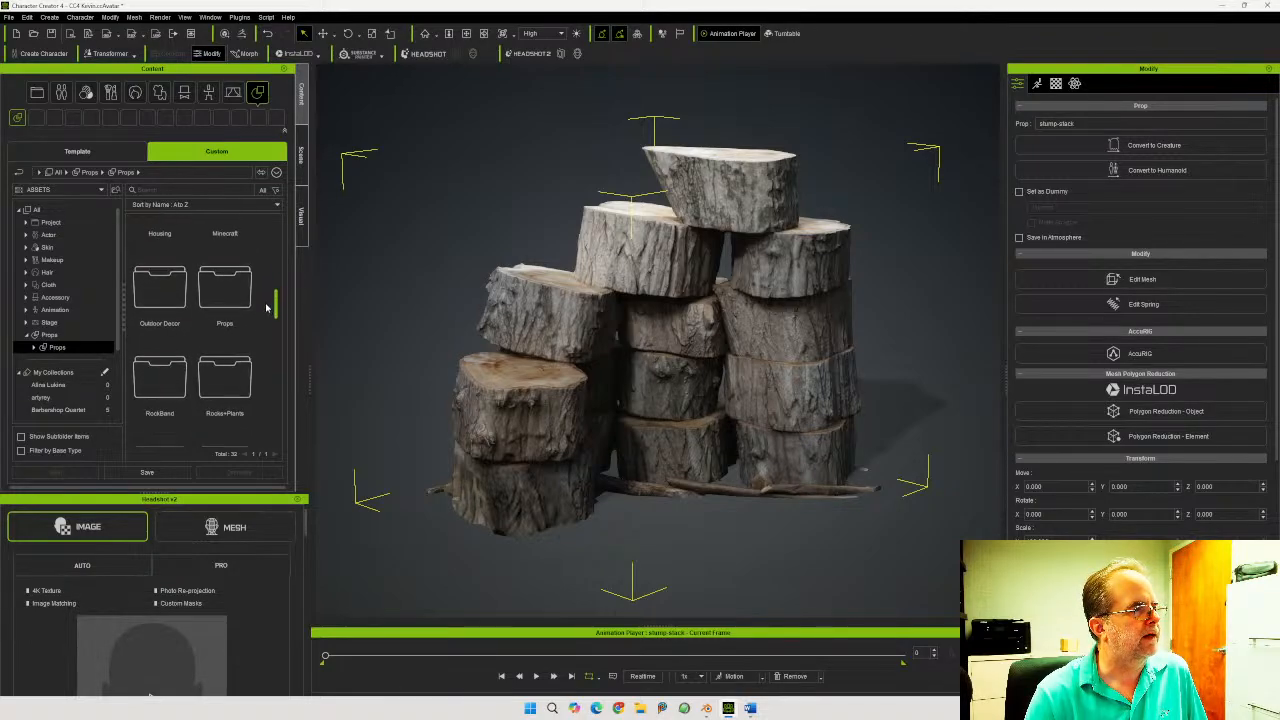
left_click(162, 297)
double_click(162, 297)
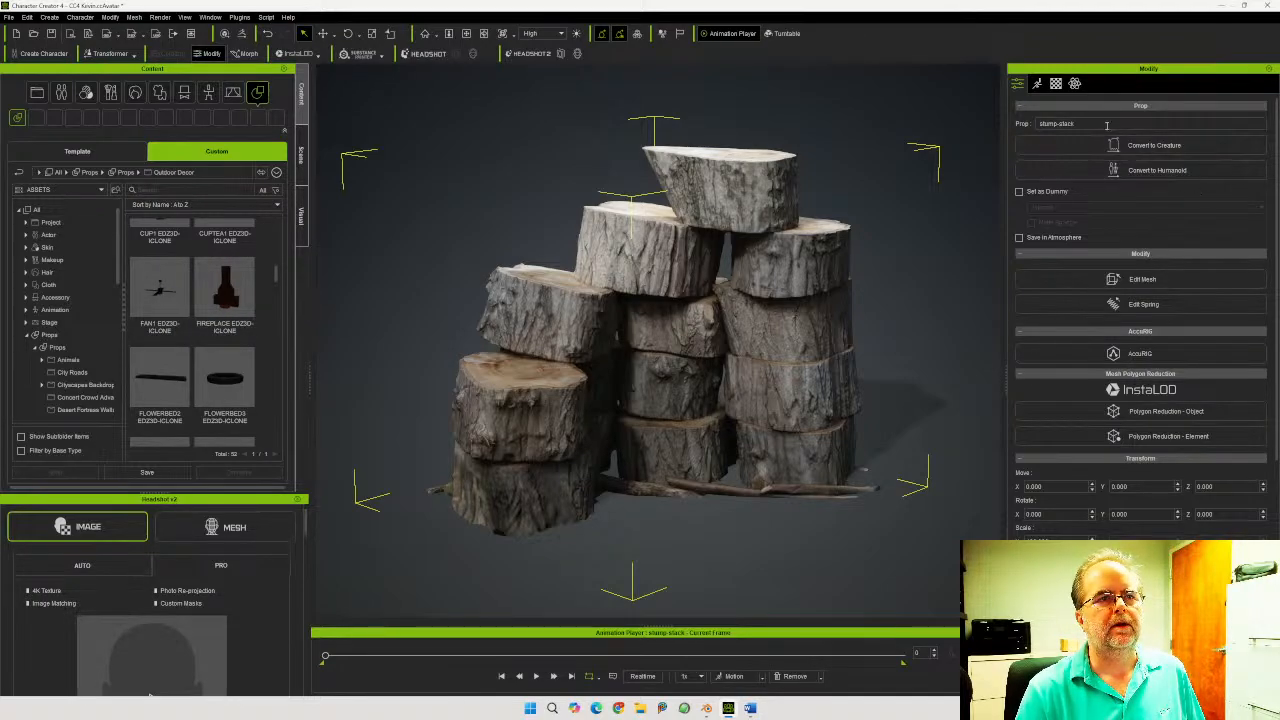
Rename the stump-stack prop to "Stack of Logs" and copy the new name
left_click_drag(1086, 122, 969, 123)
type("Stack of Logs")
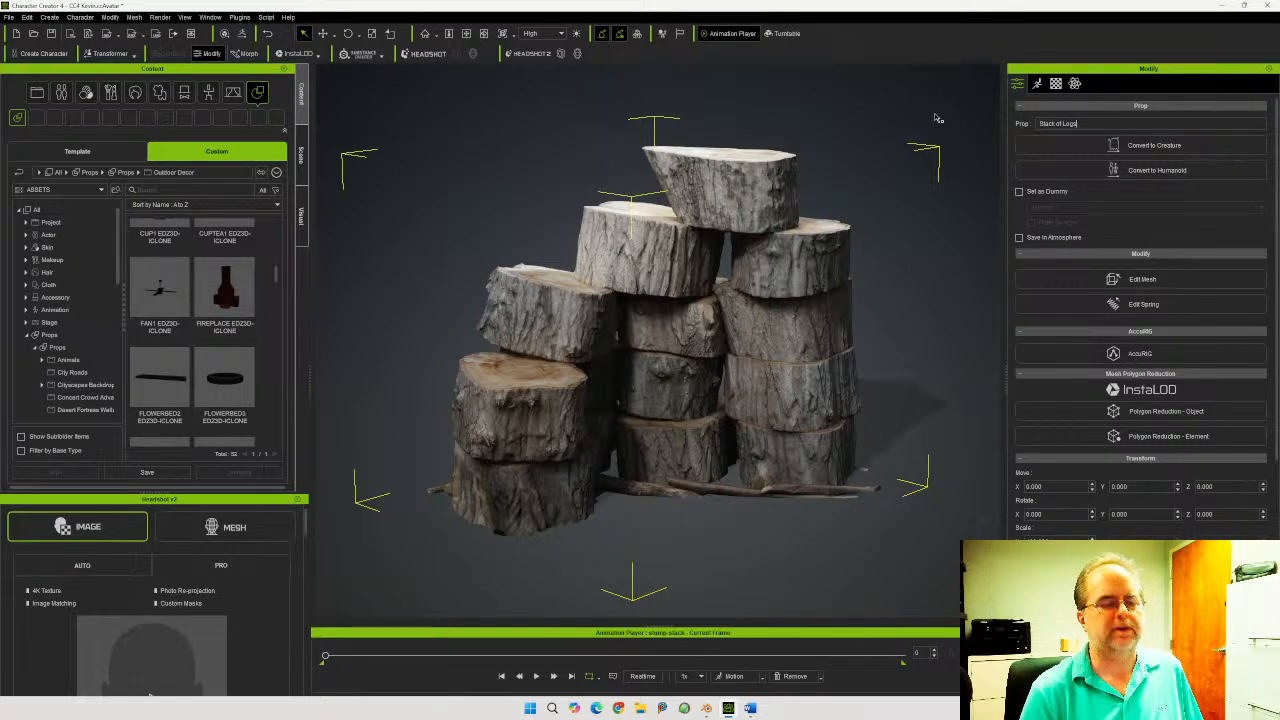
key("Return")
key("ctrl+c")
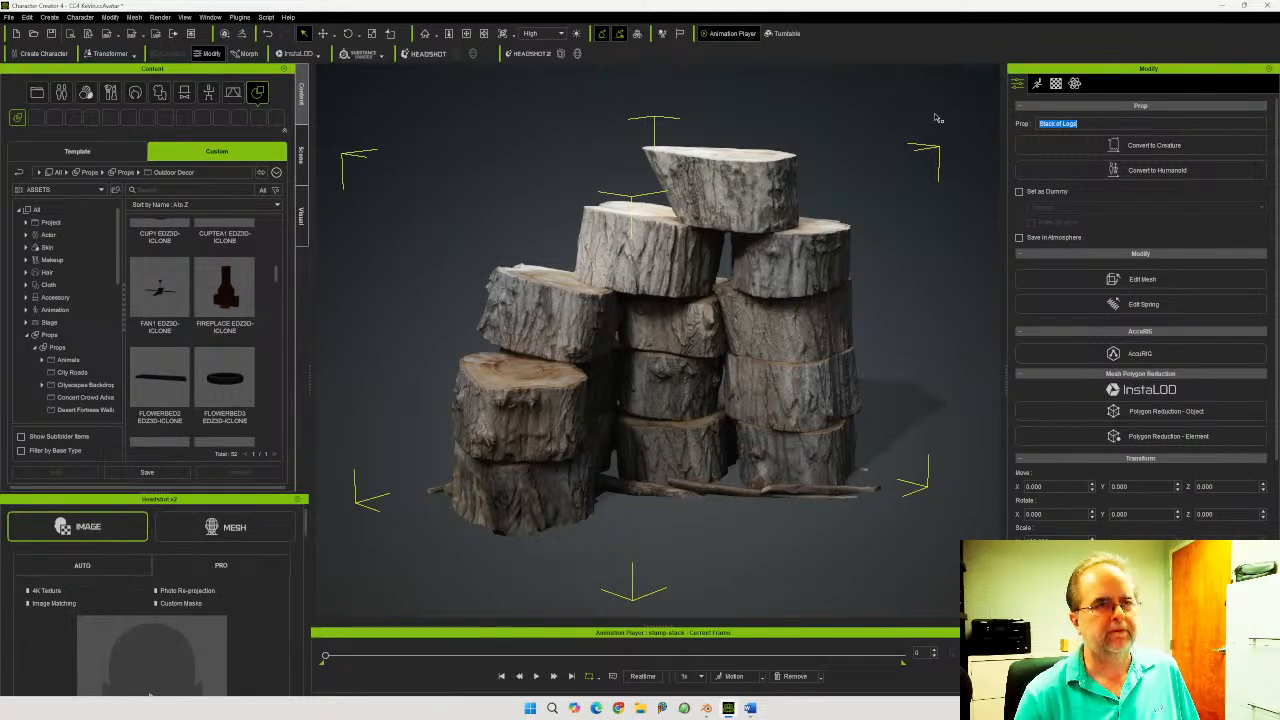
key("Right")
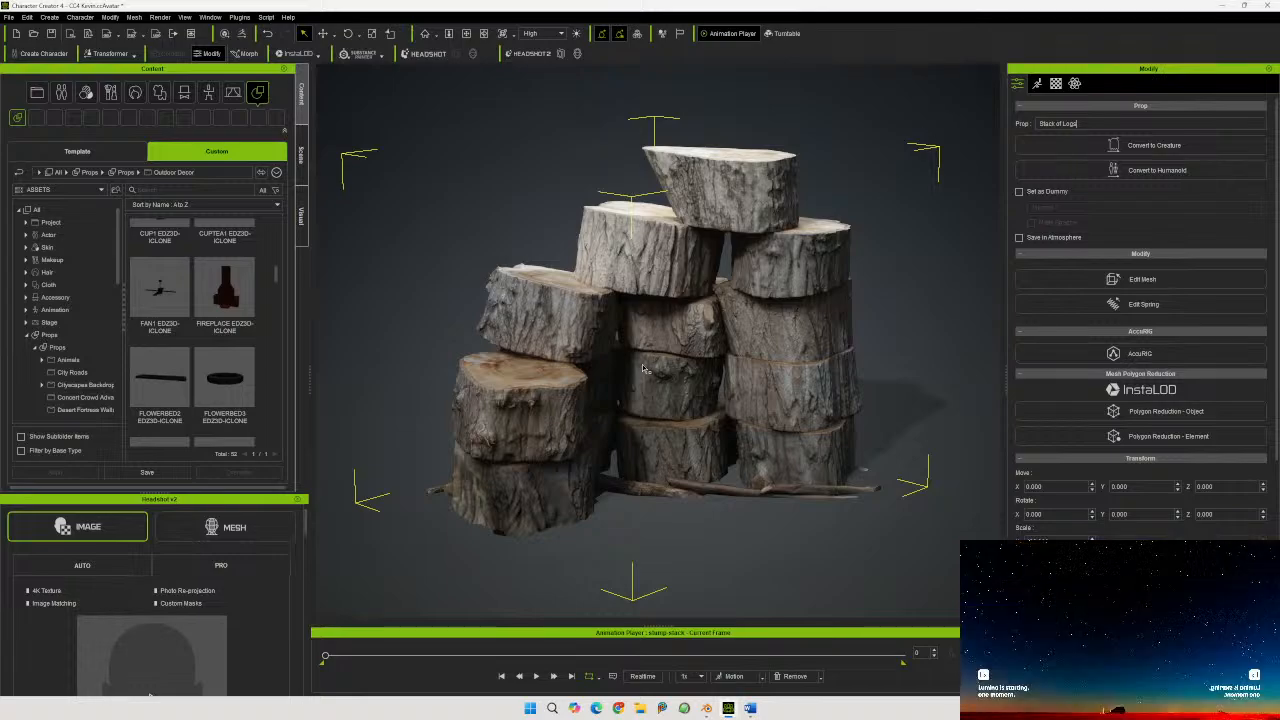
Save the prop to the Outdoor Decor folder under the pasted name "Stack of Logs" with asset type Props/Props
left_click(147, 473)
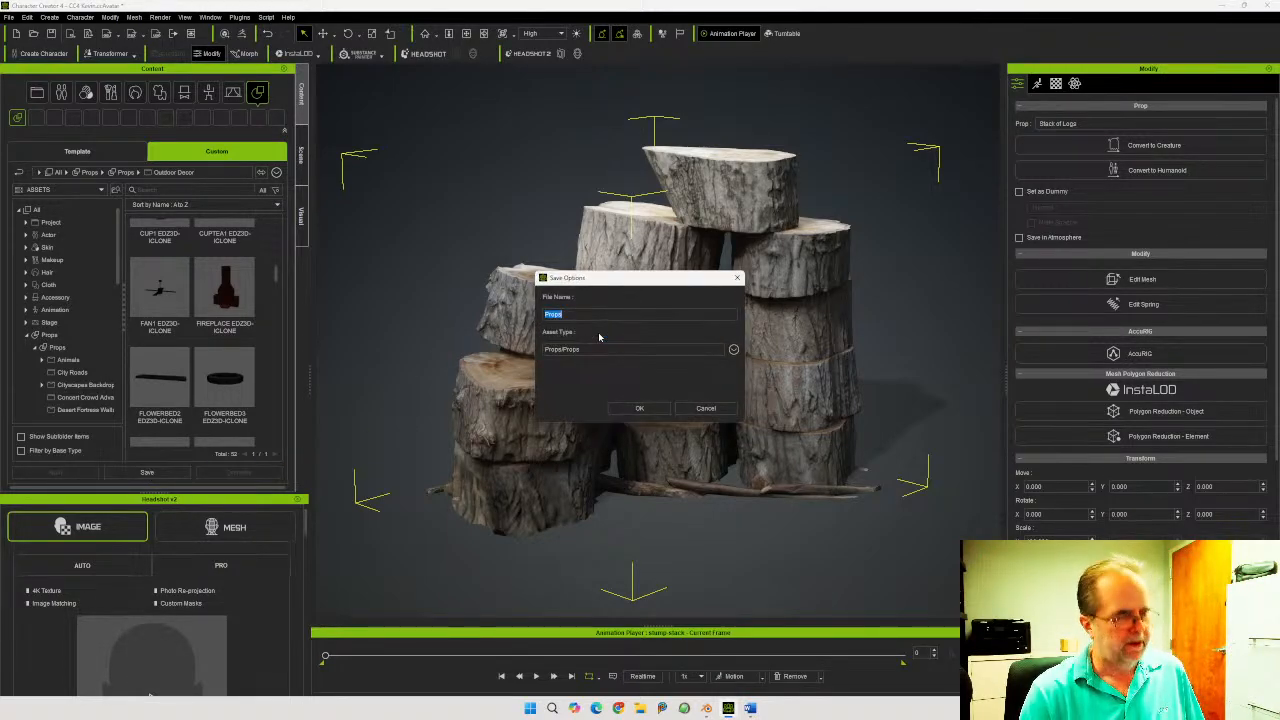
key("ctrl+v")
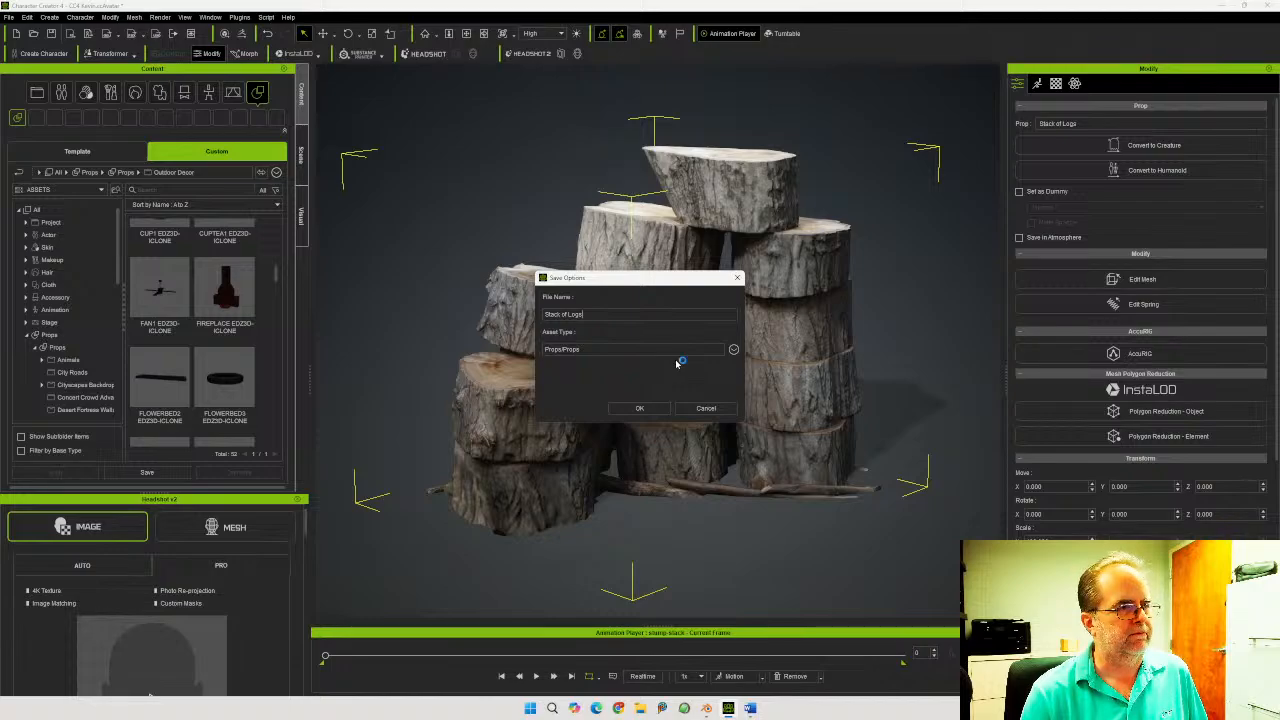
left_click(734, 350)
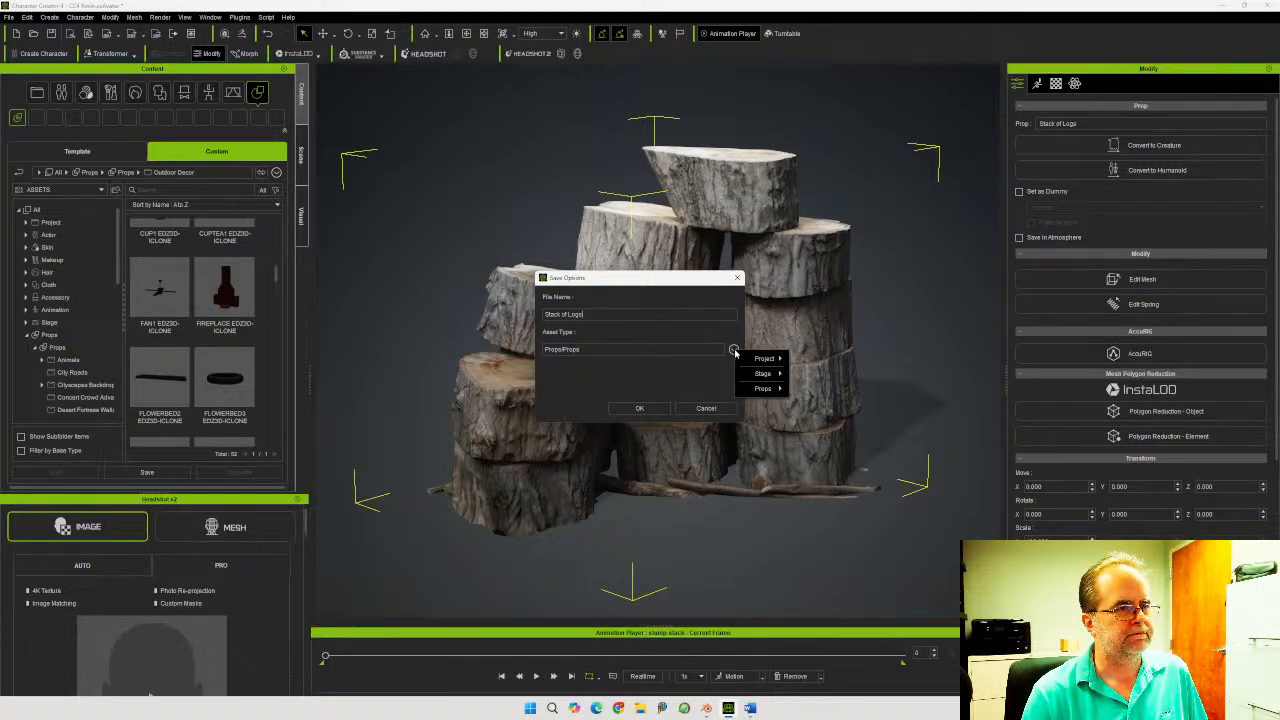
mouse_move(763, 391)
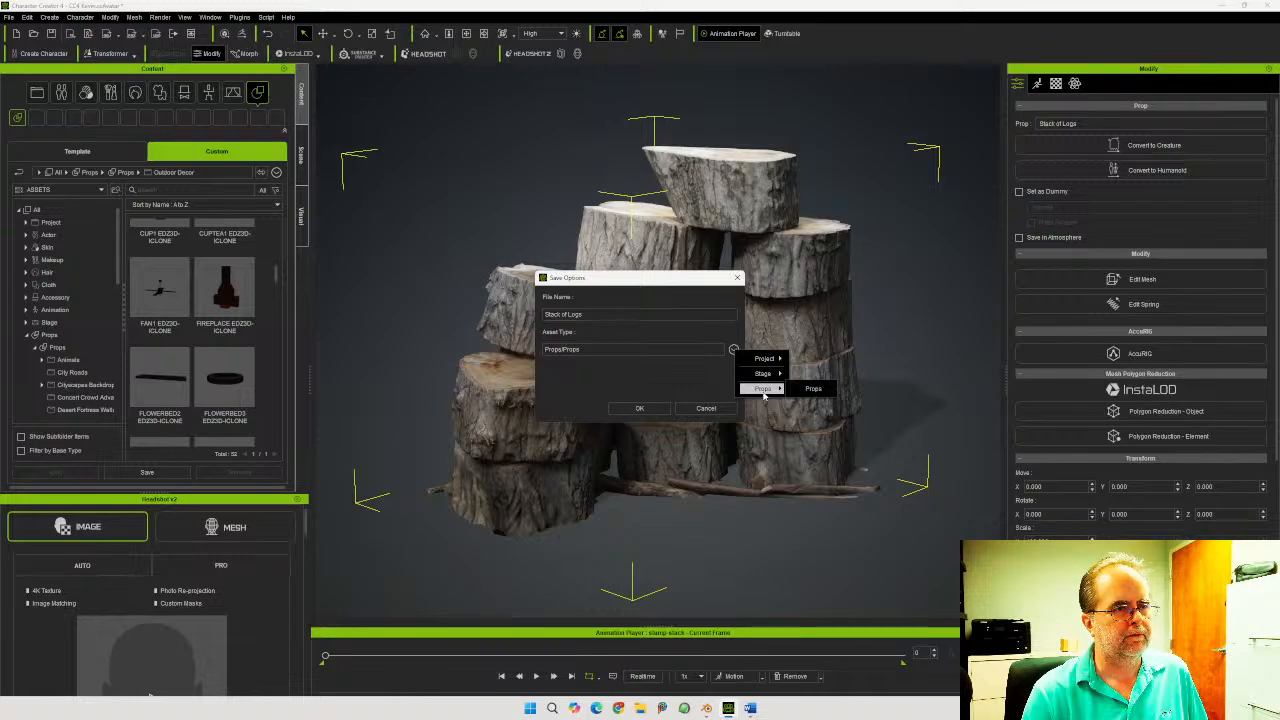
left_click(631, 380)
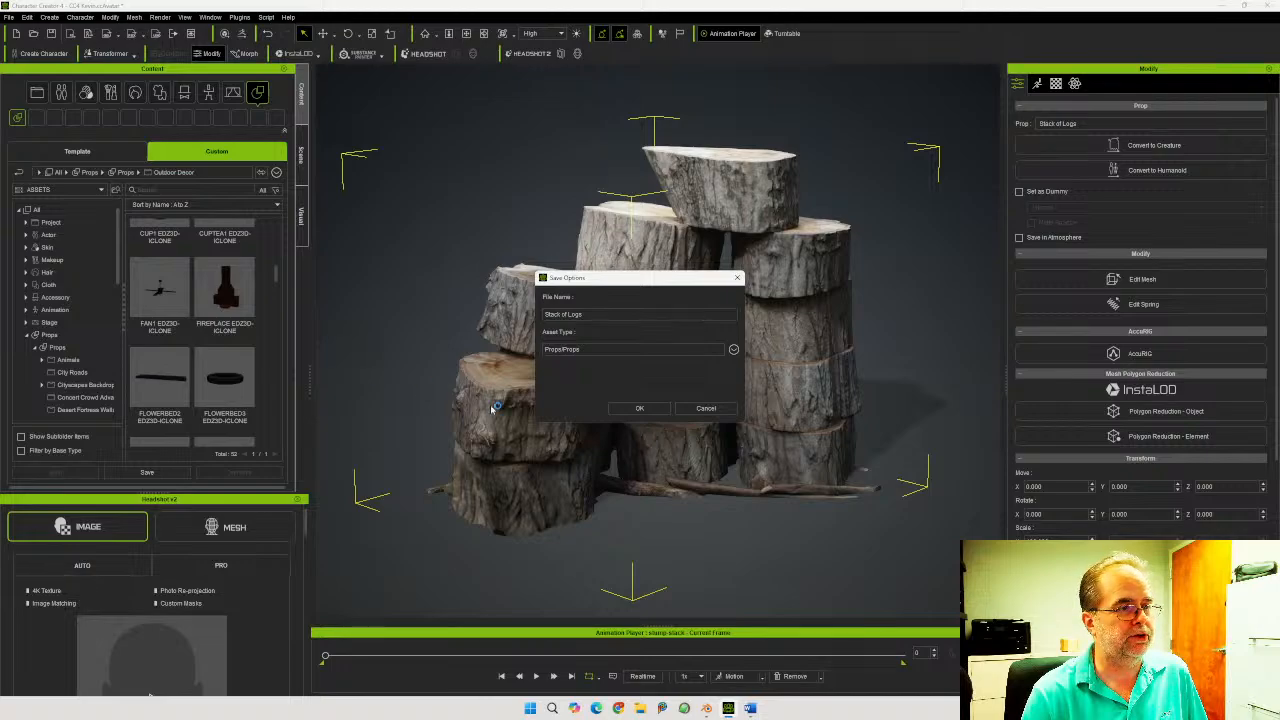
left_click(642, 409)
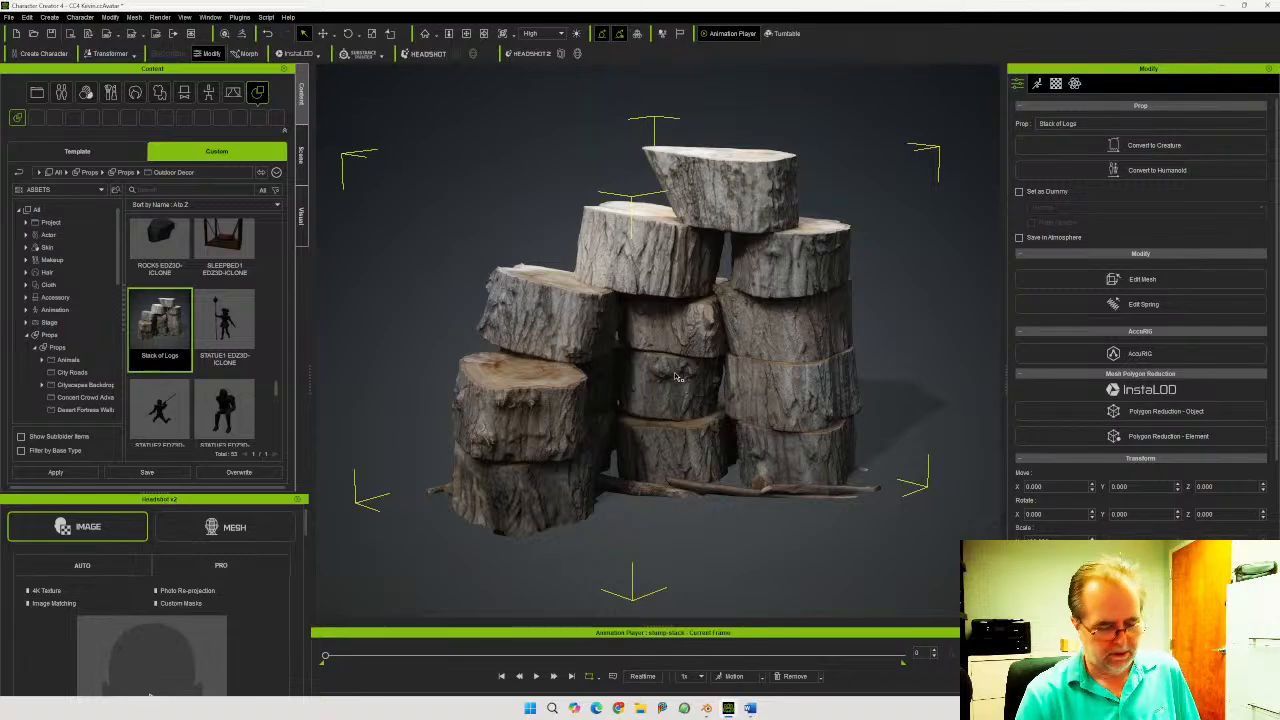
Delete the stack of logs from the scene and show the T-shirt and slim jeans as a size reference
key("Delete")
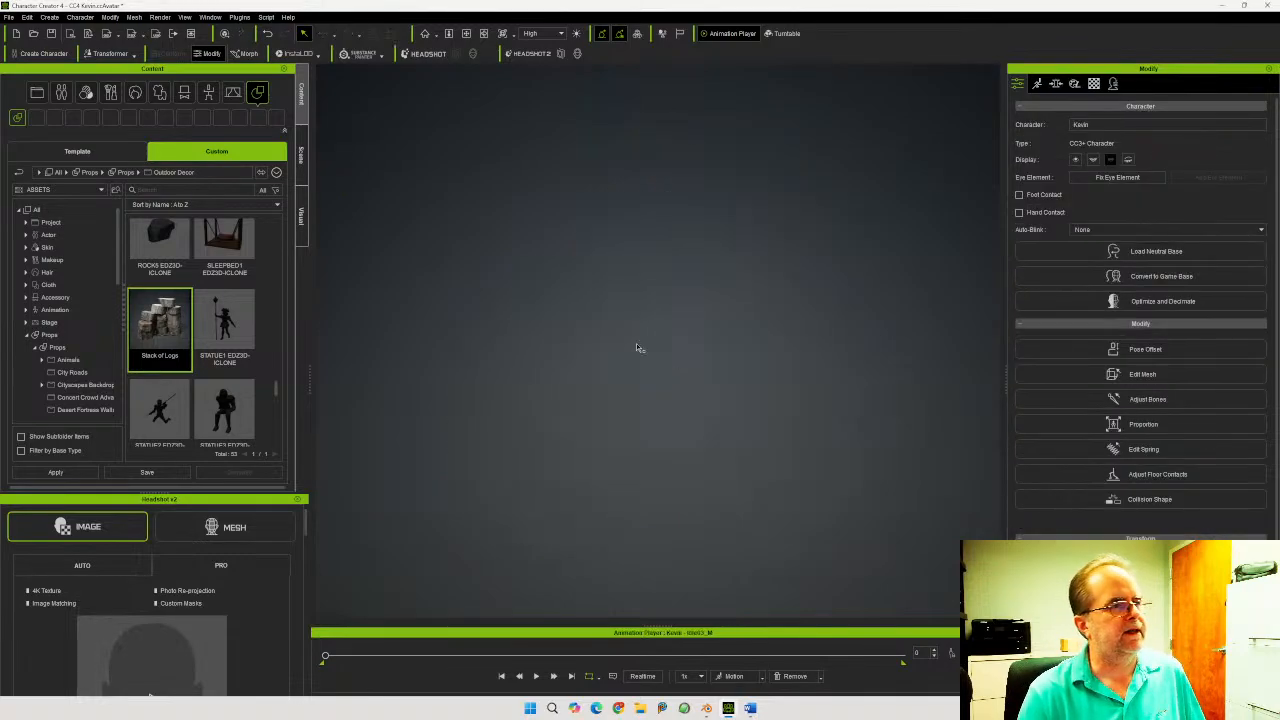
left_click(302, 178)
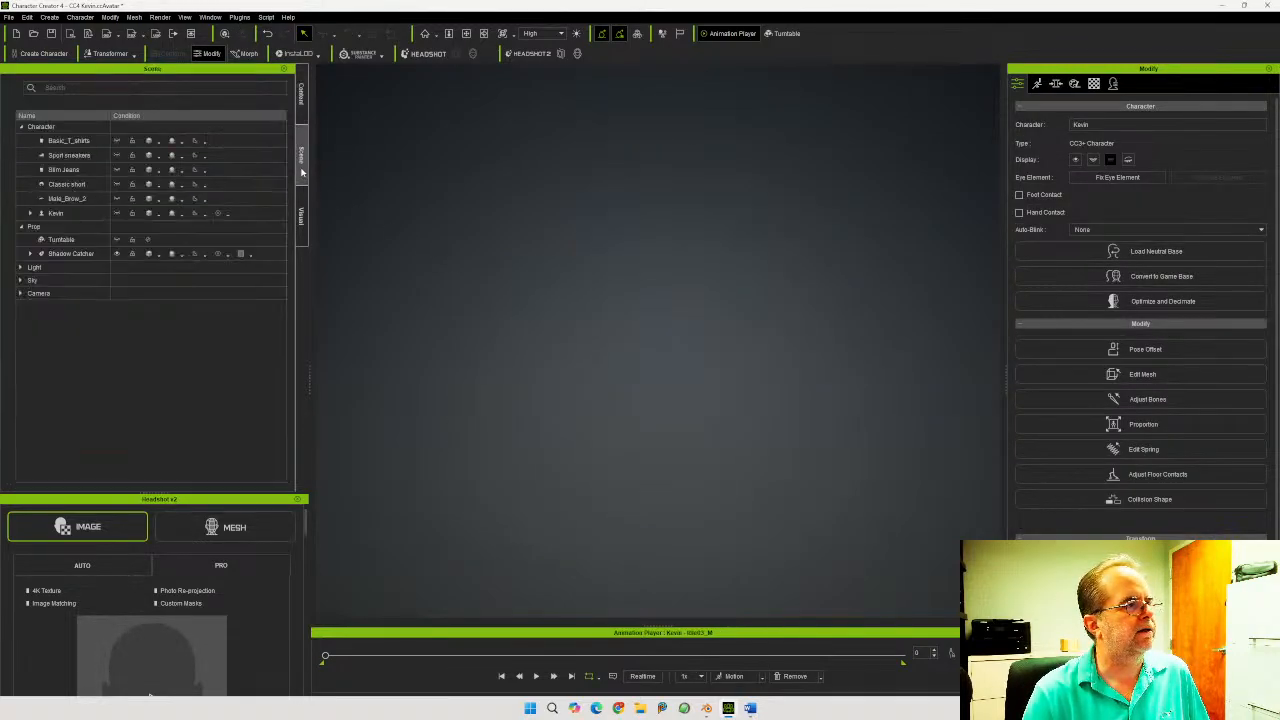
left_click(116, 170)
left_click(116, 141)
right_click_drag(520, 294, 663, 259)
middle_click_drag(814, 283, 663, 320)
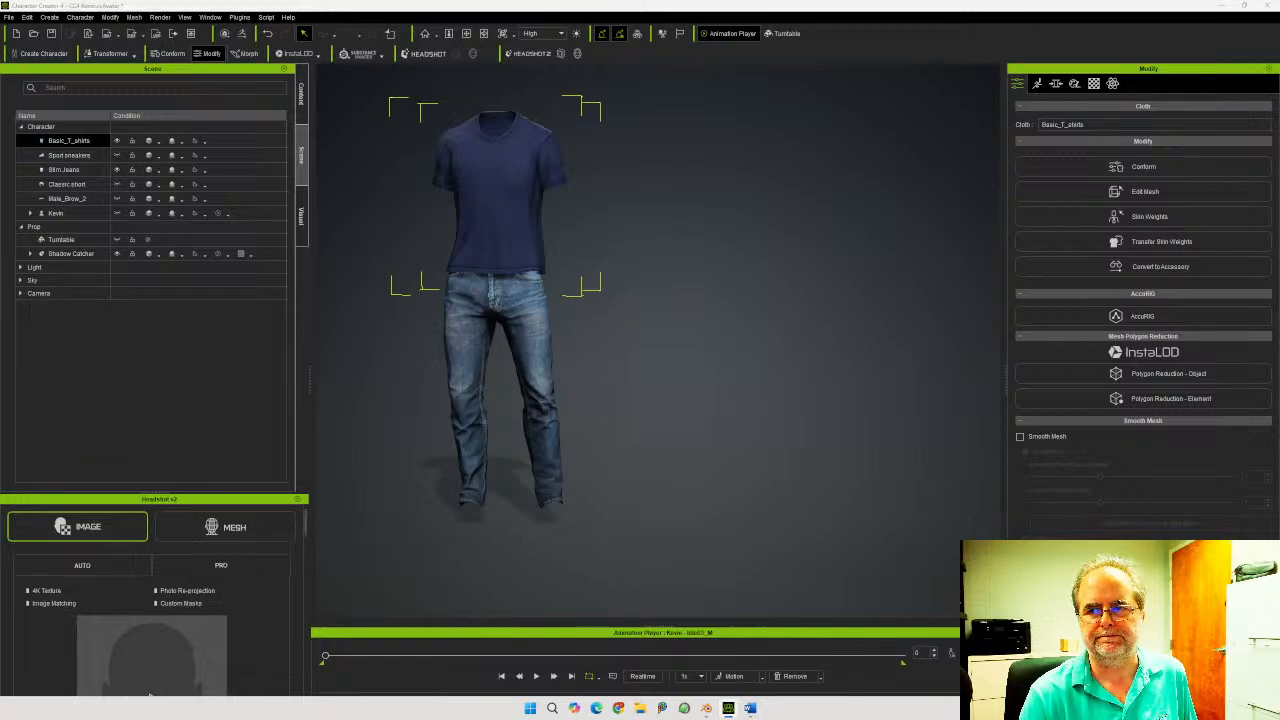
Bring the Cube model into the scene as a prop and enlarge its scale
left_click_drag(810, 462, 751, 411)
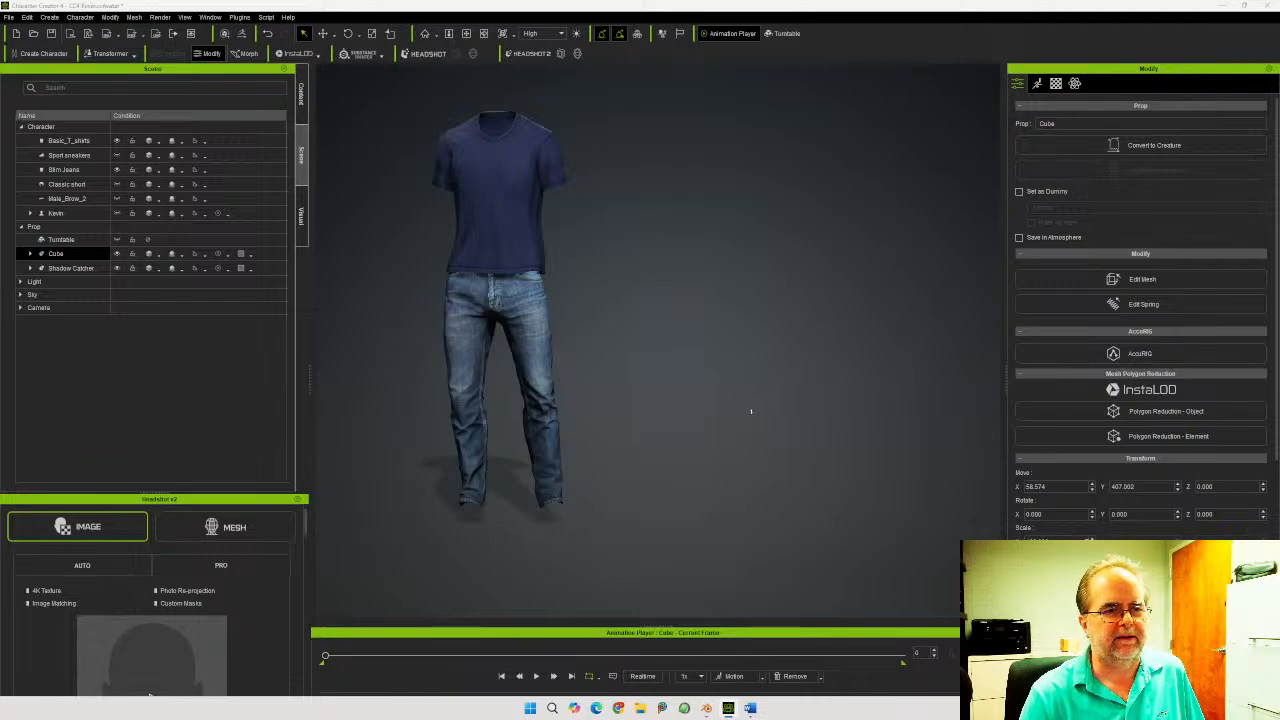
left_click_drag(1053, 543, 959, 548)
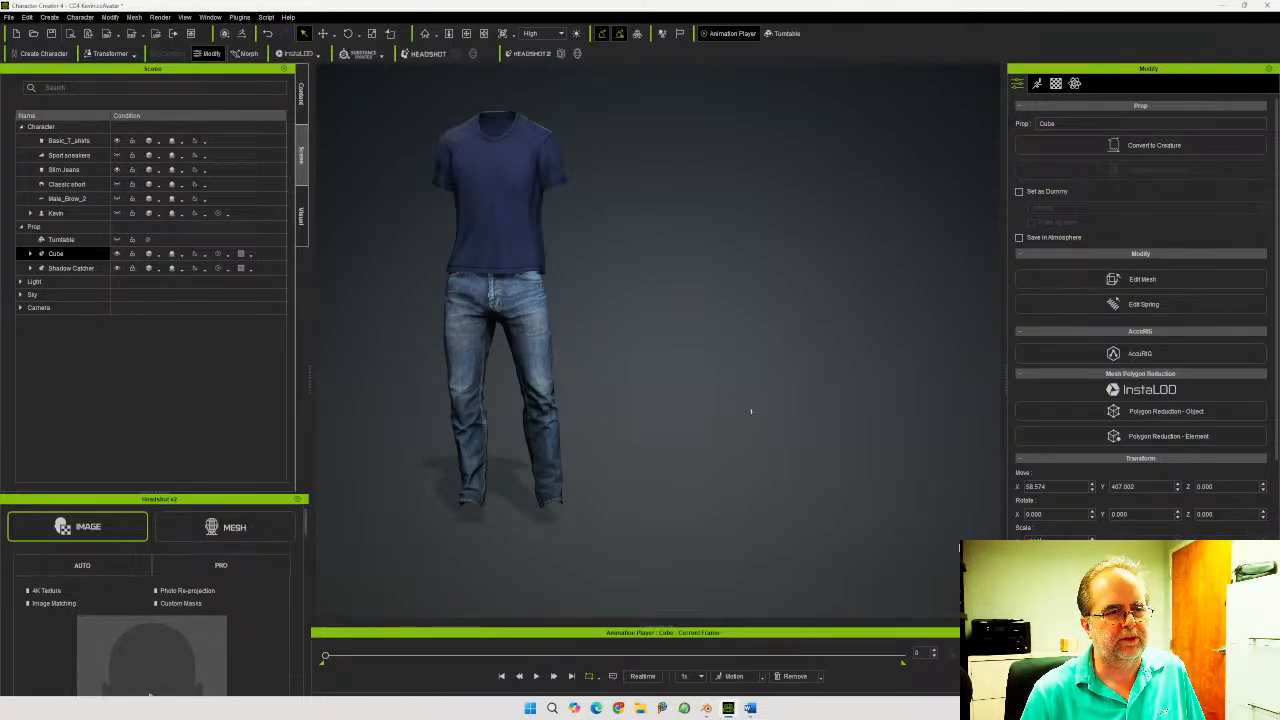
key("Return")
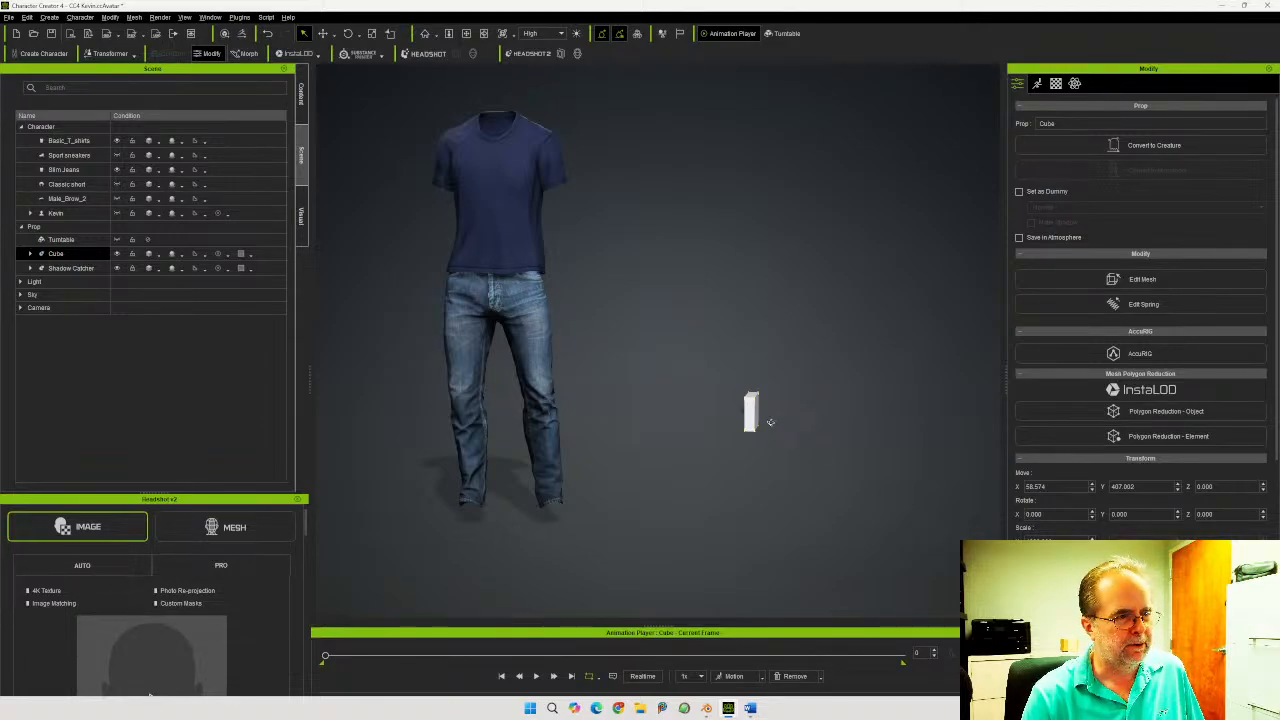
Move the Cube prop to the scene origin by setting its X and Y positions to 0
right_click_drag(766, 420, 790, 437)
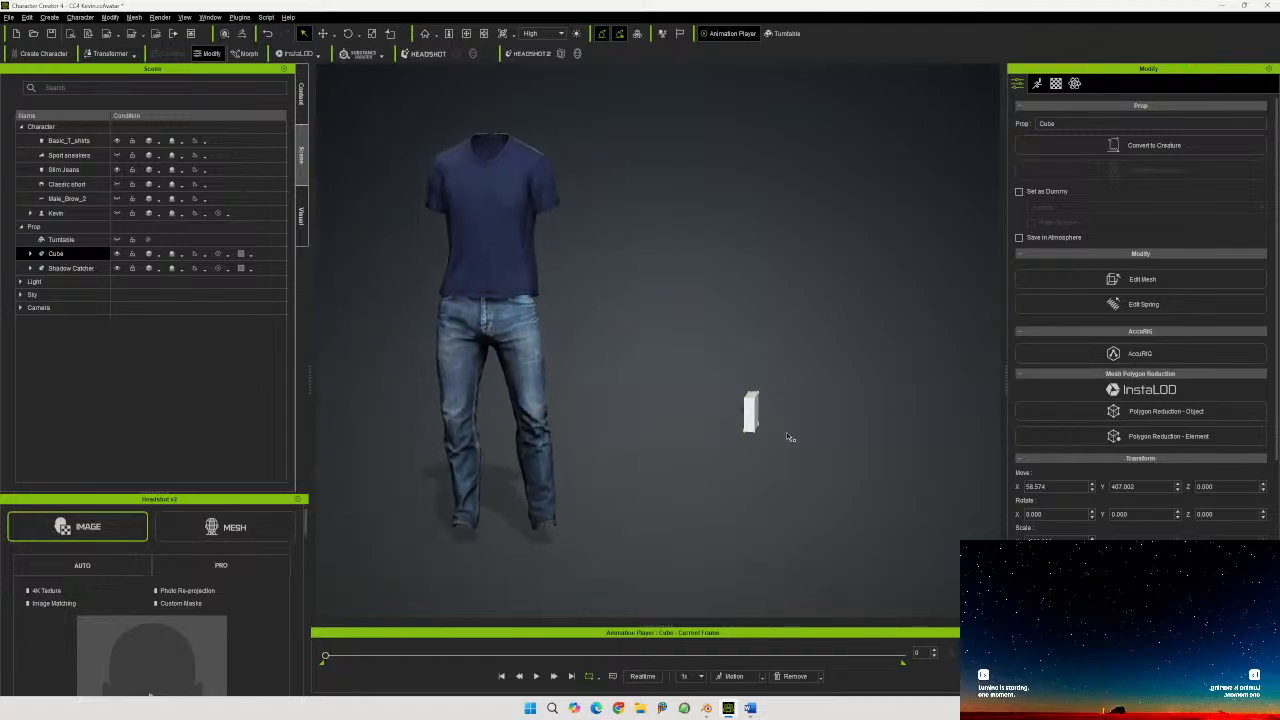
double_click(1038, 487)
type("0")
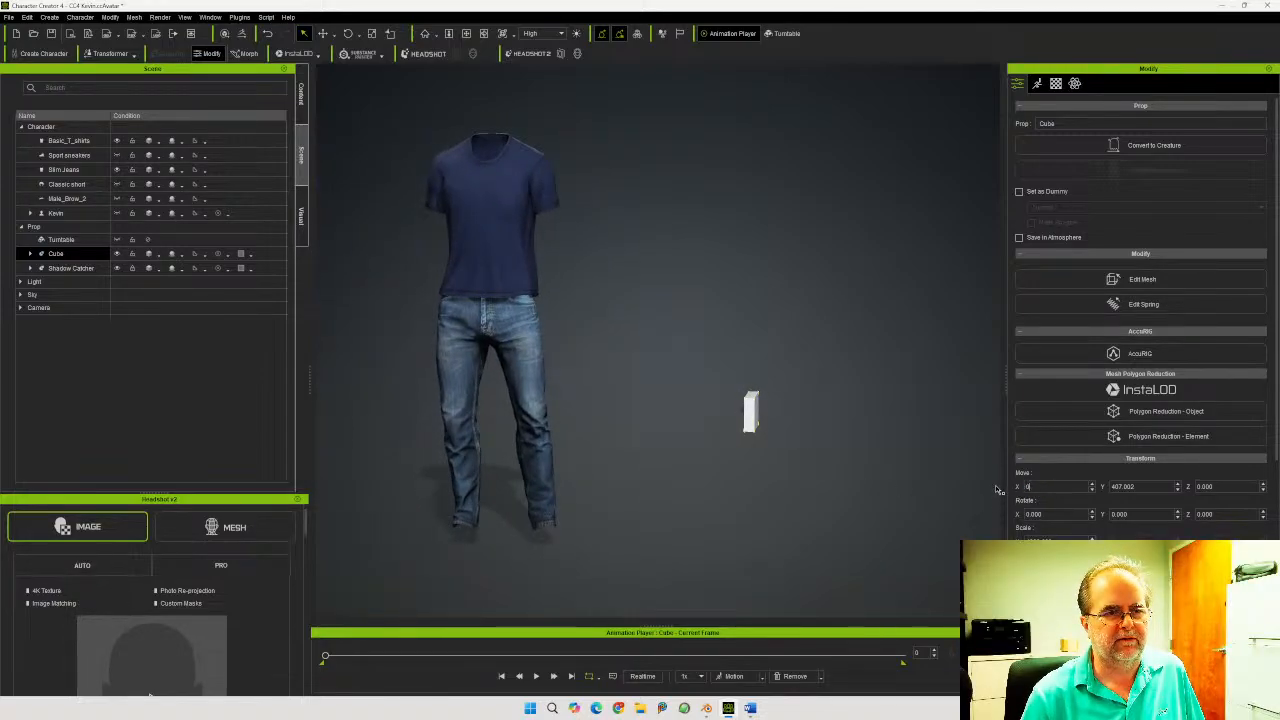
key("Tab")
type("0")
key("Tab")
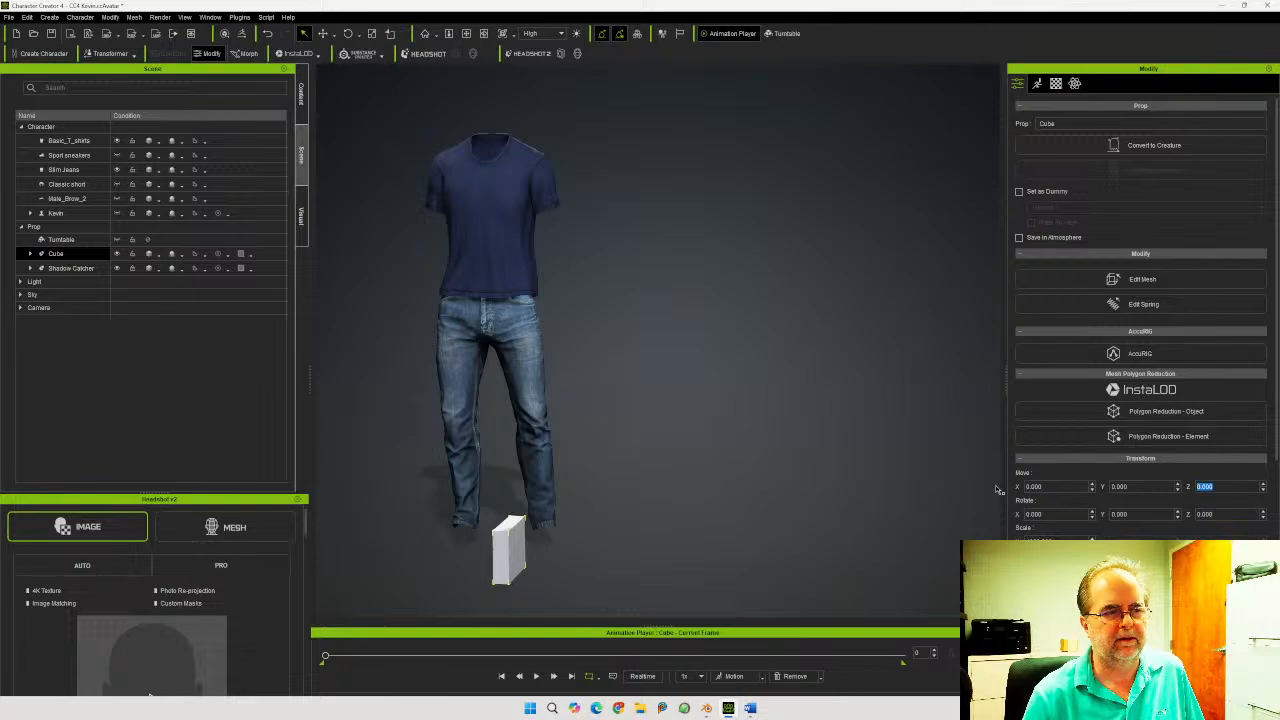
Rotate the Cube prop about 93 degrees around its Z axis so its broad side faces forward
middle_click_drag(677, 514, 737, 460)
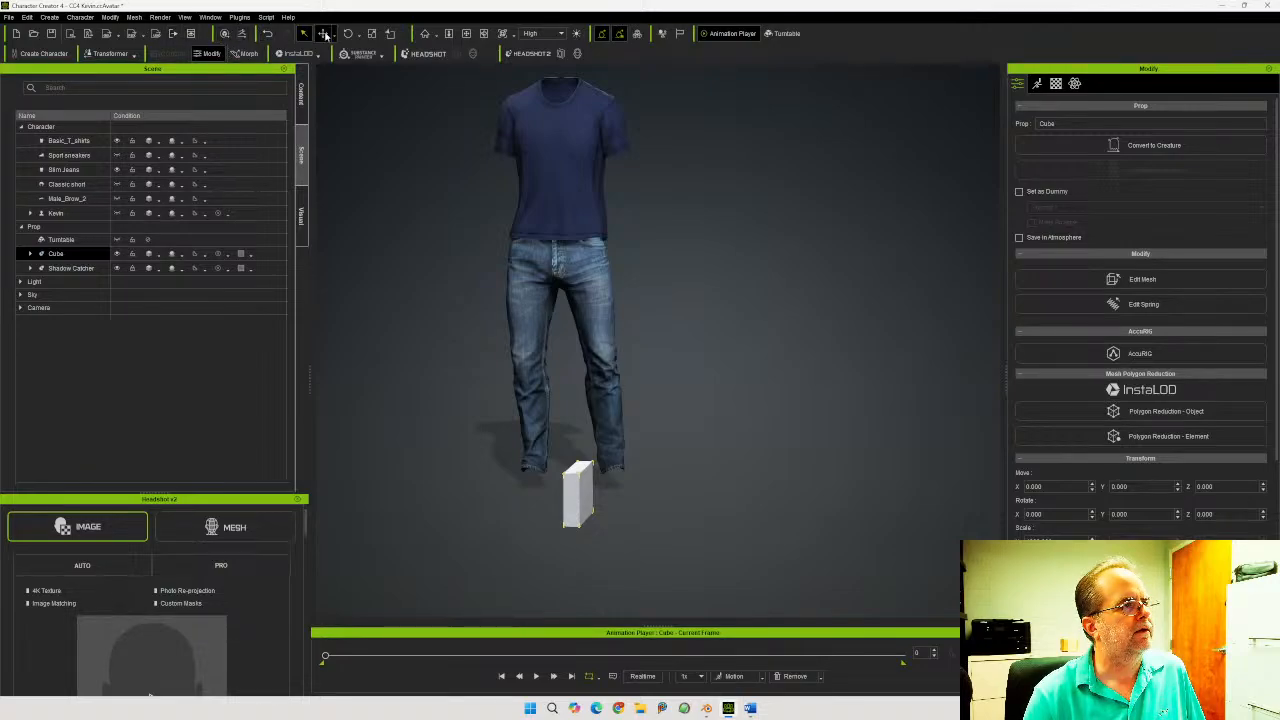
left_click(347, 35)
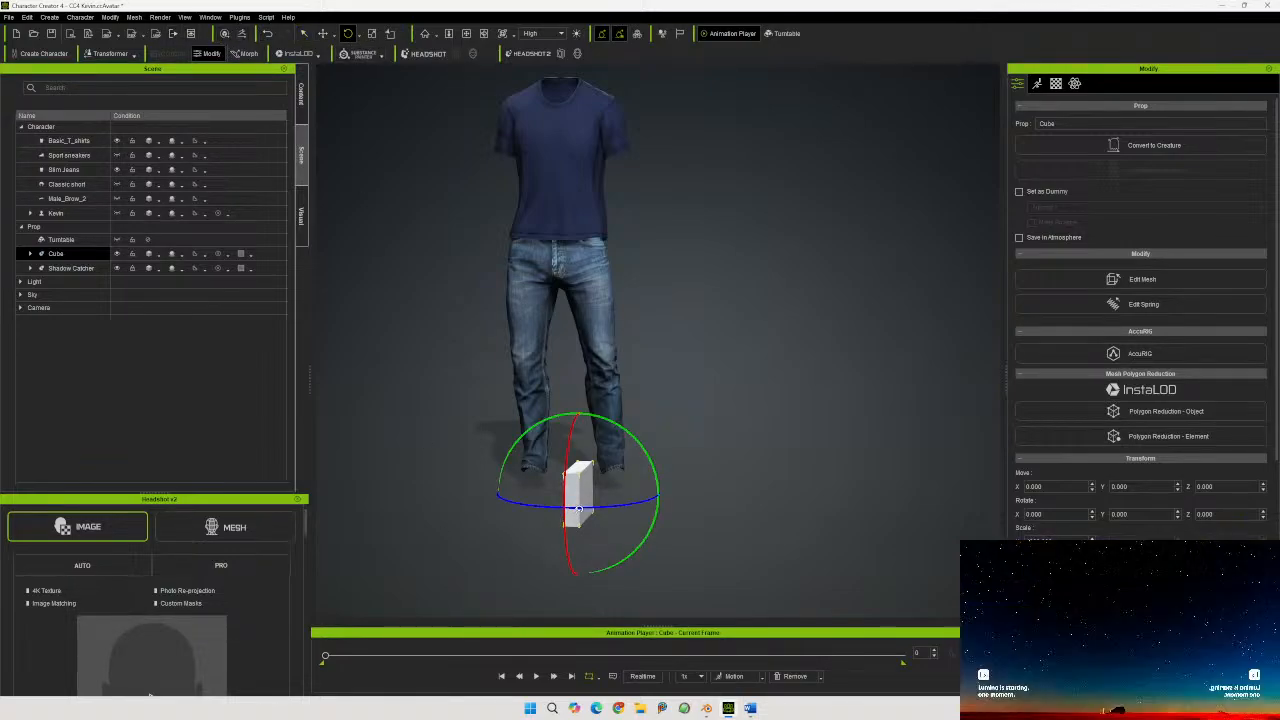
left_click_drag(576, 510, 625, 509)
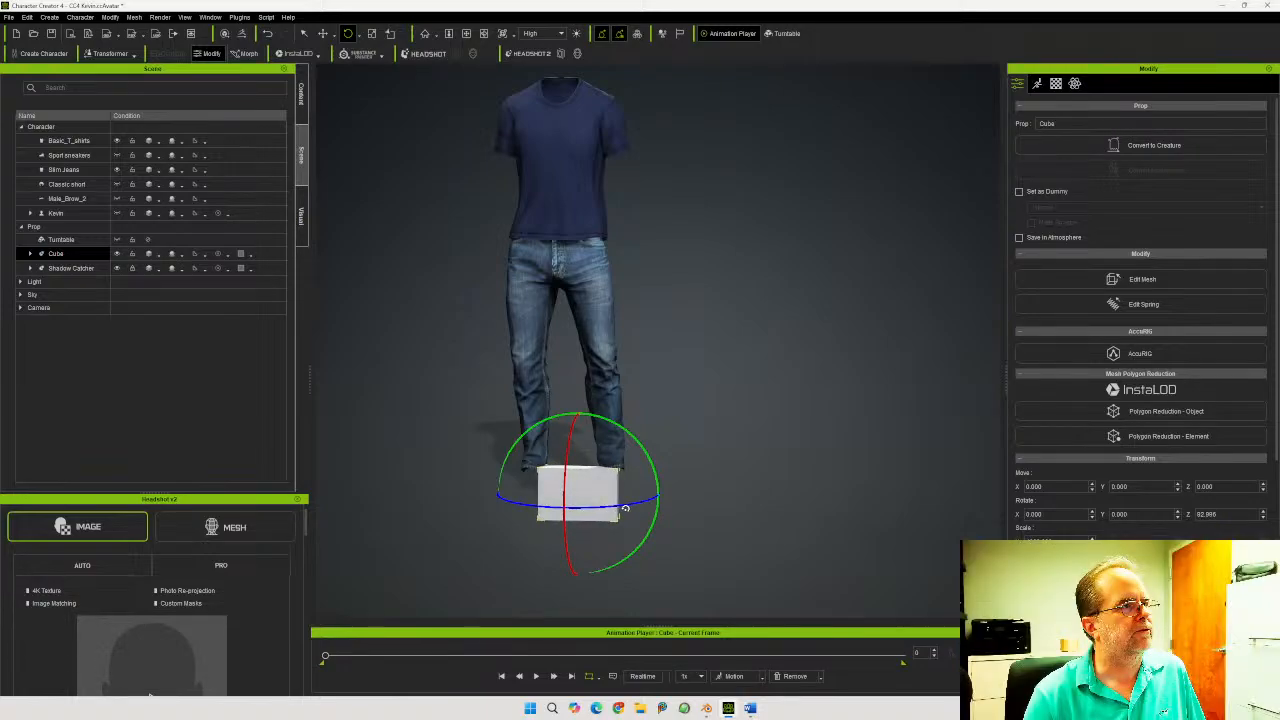
Raise the Cube prop to about Z 119, shift it along X to beside the T-shirt, and reset its scale
left_click(322, 33)
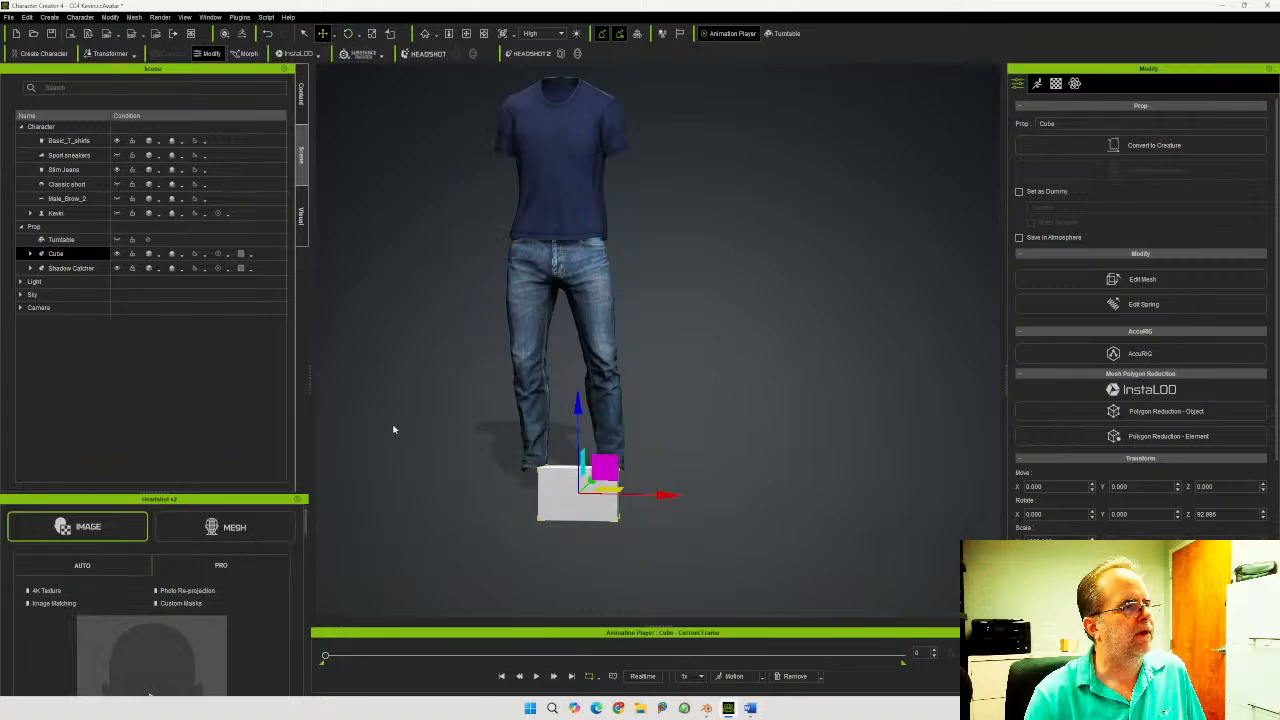
left_click_drag(577, 425, 626, 133)
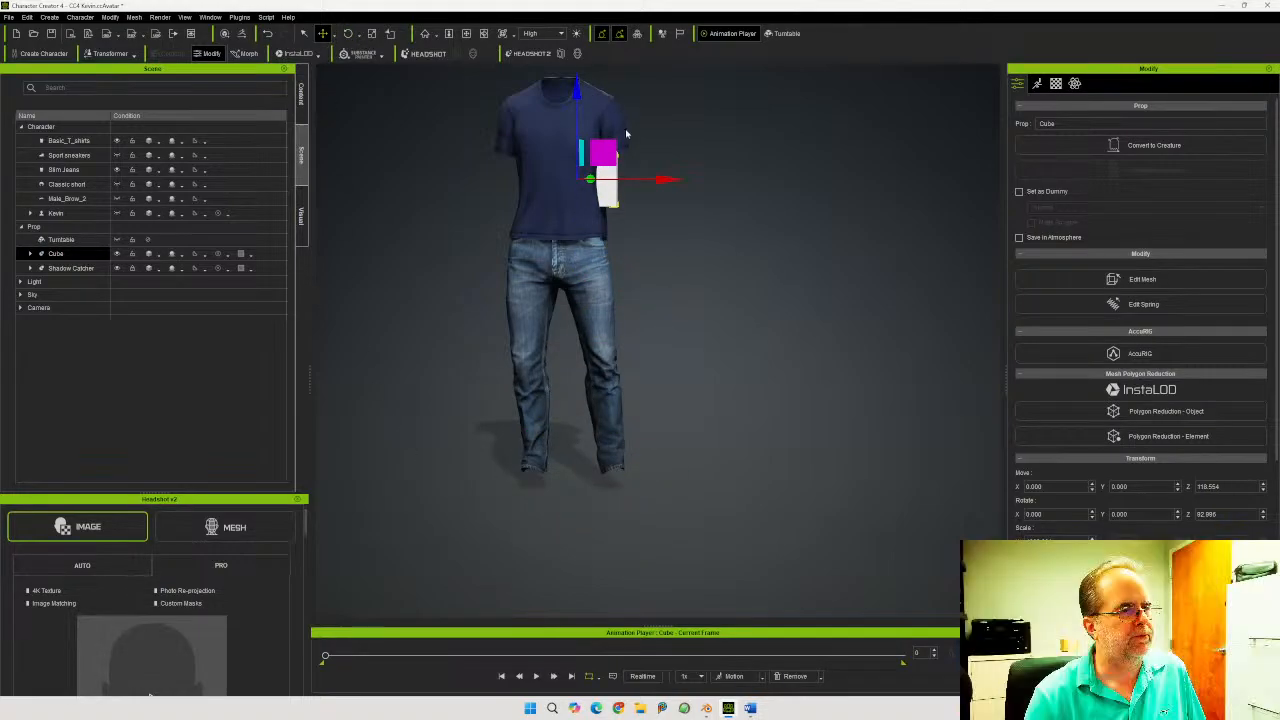
left_click_drag(661, 184, 791, 184)
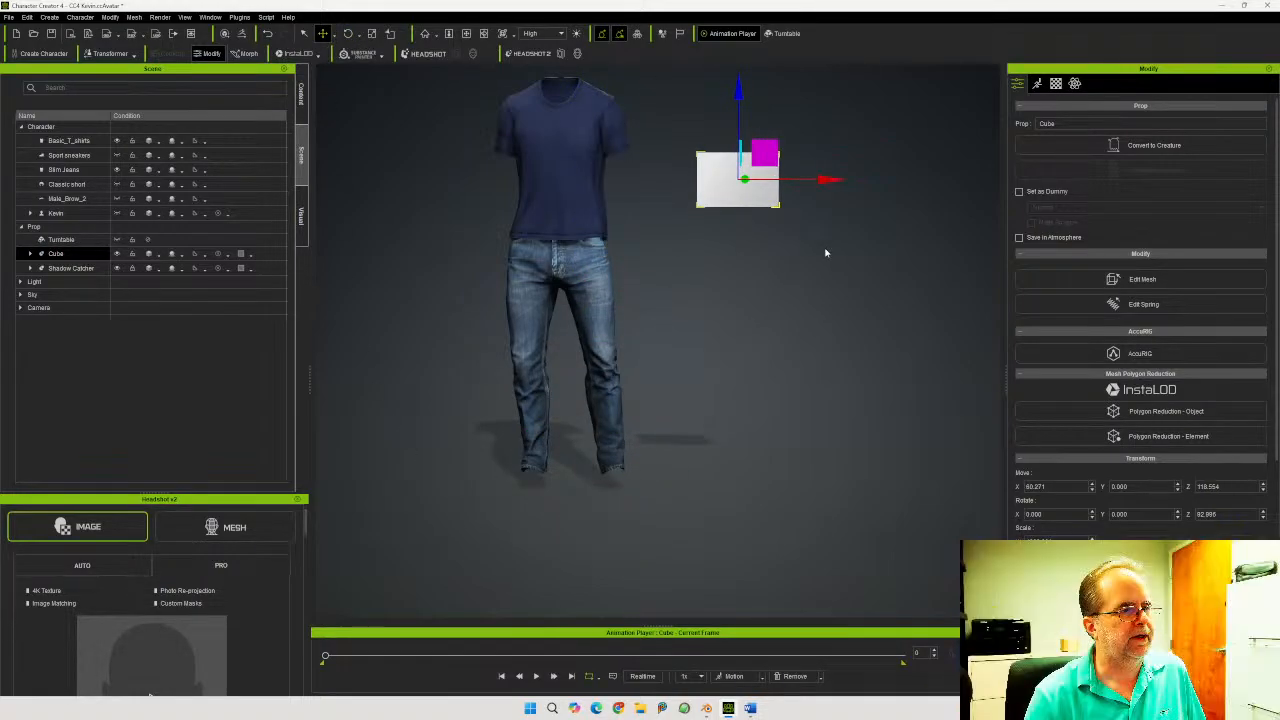
middle_click_drag(823, 254, 794, 354)
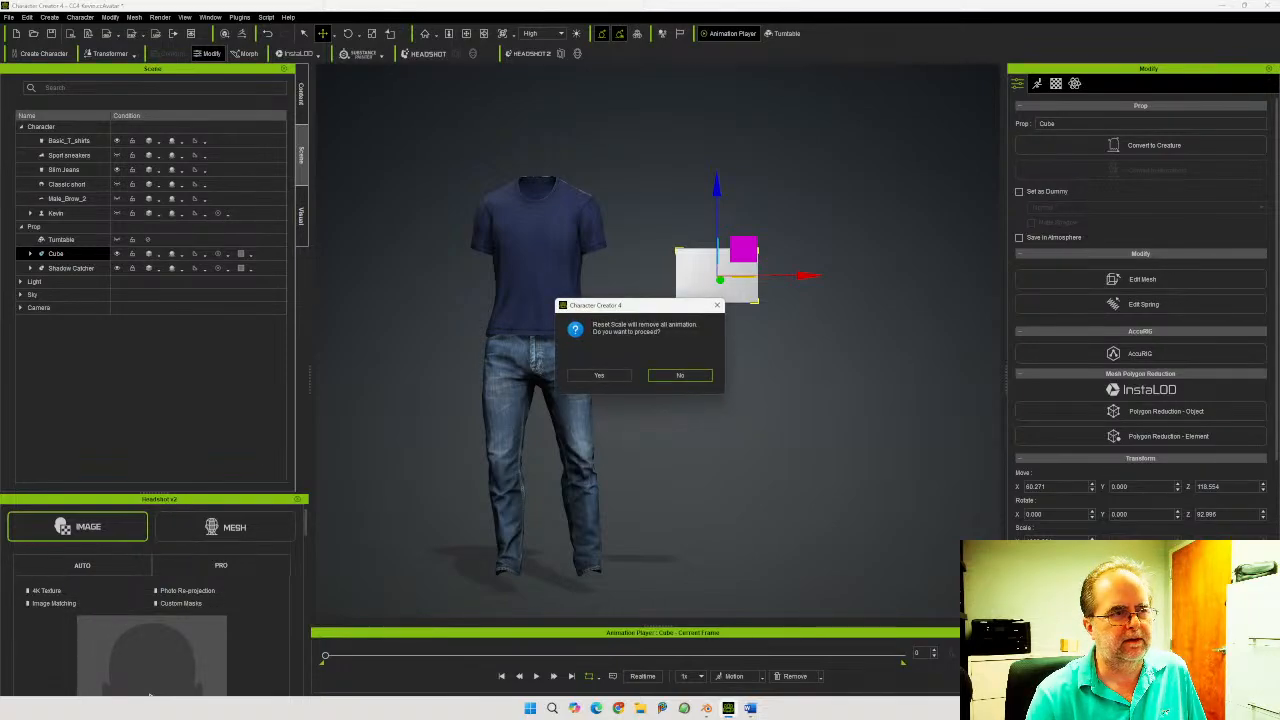
left_click(599, 375)
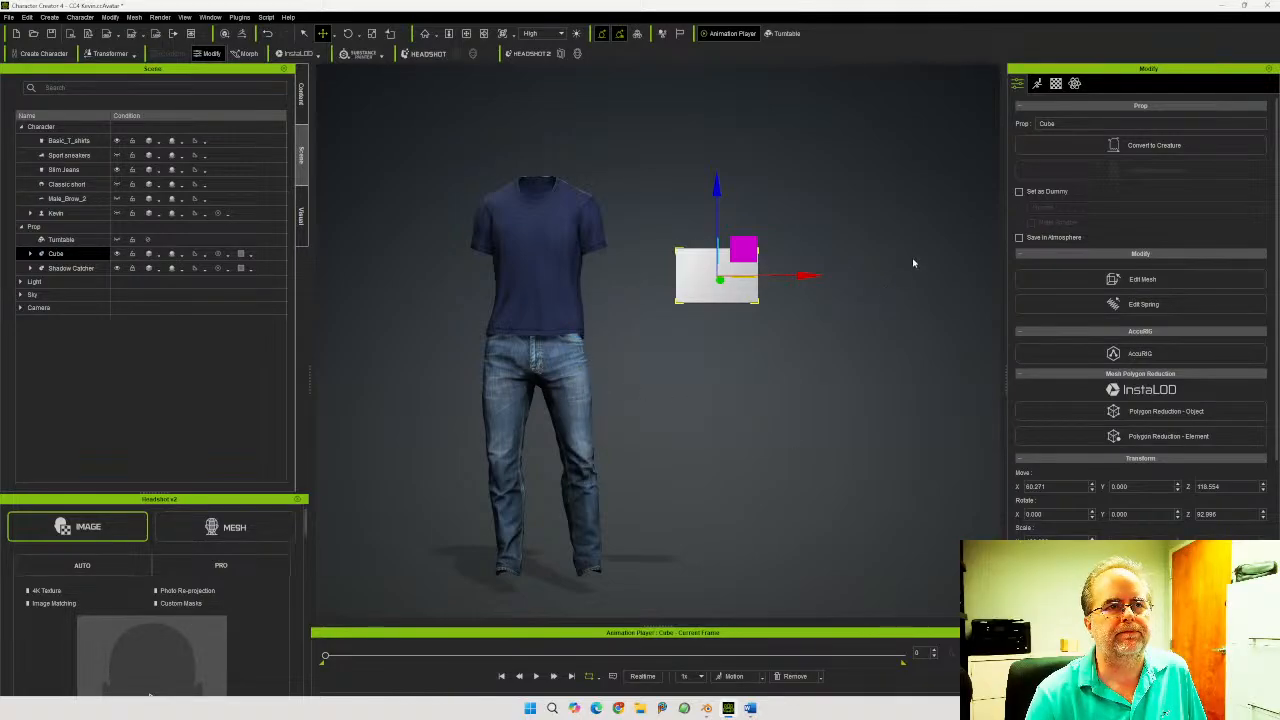
Apply the light-background EXIT image as the Cube prop's Base Color texture
left_click(1056, 83)
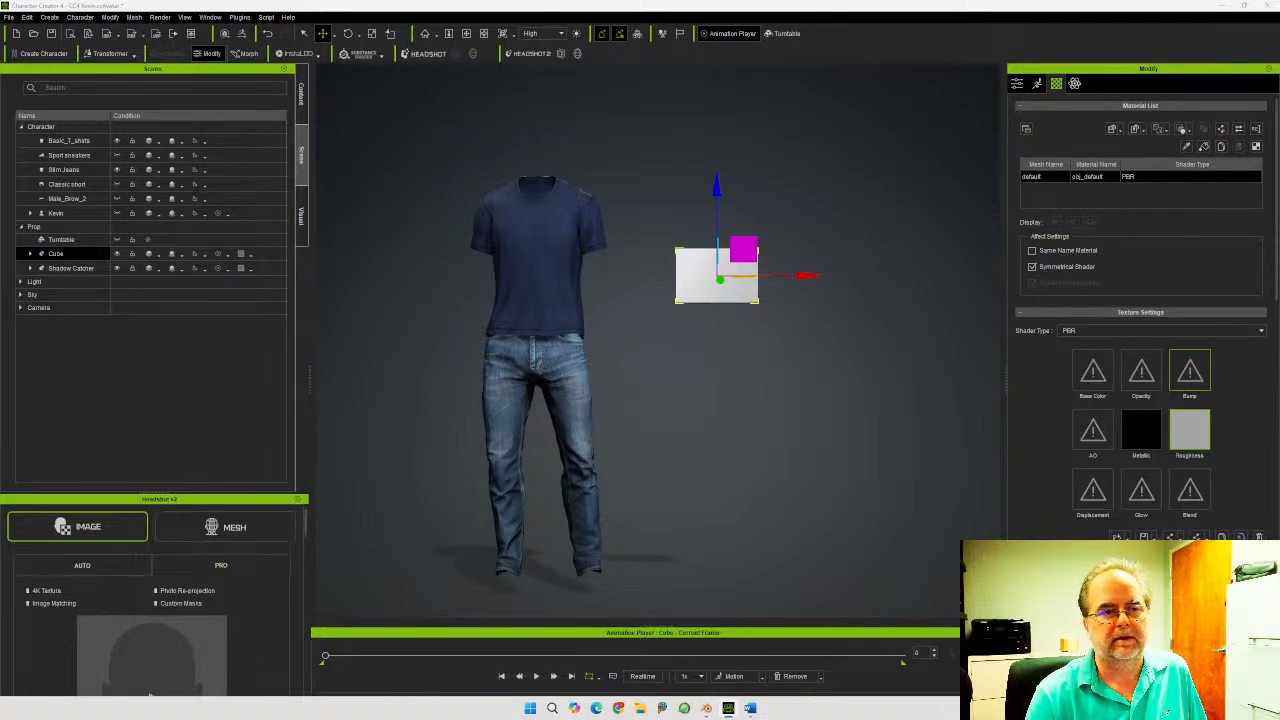
left_click_drag(1279, 400, 1083, 367)
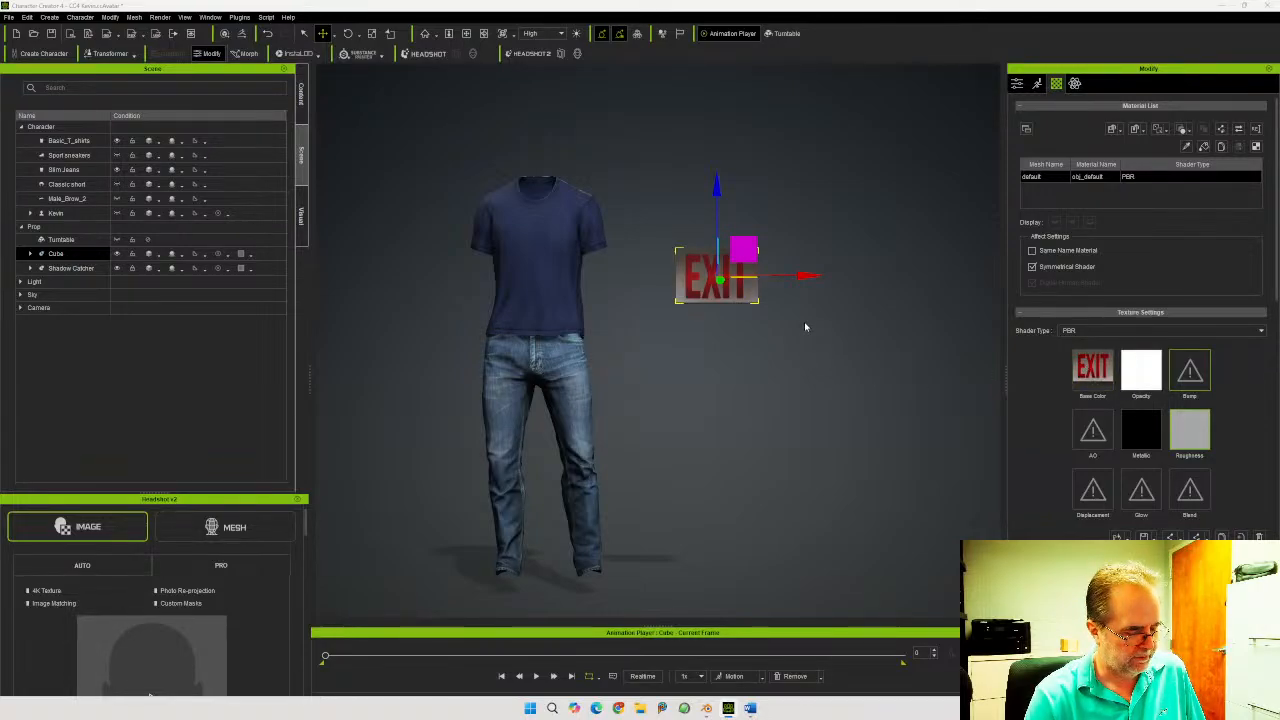
mouse_move(790, 311)
right_mouse_down()
mouse_move(97, 317)
mouse_move(823, 343)
mouse_move(791, 349)
mouse_move(786, 328)
right_mouse_up()
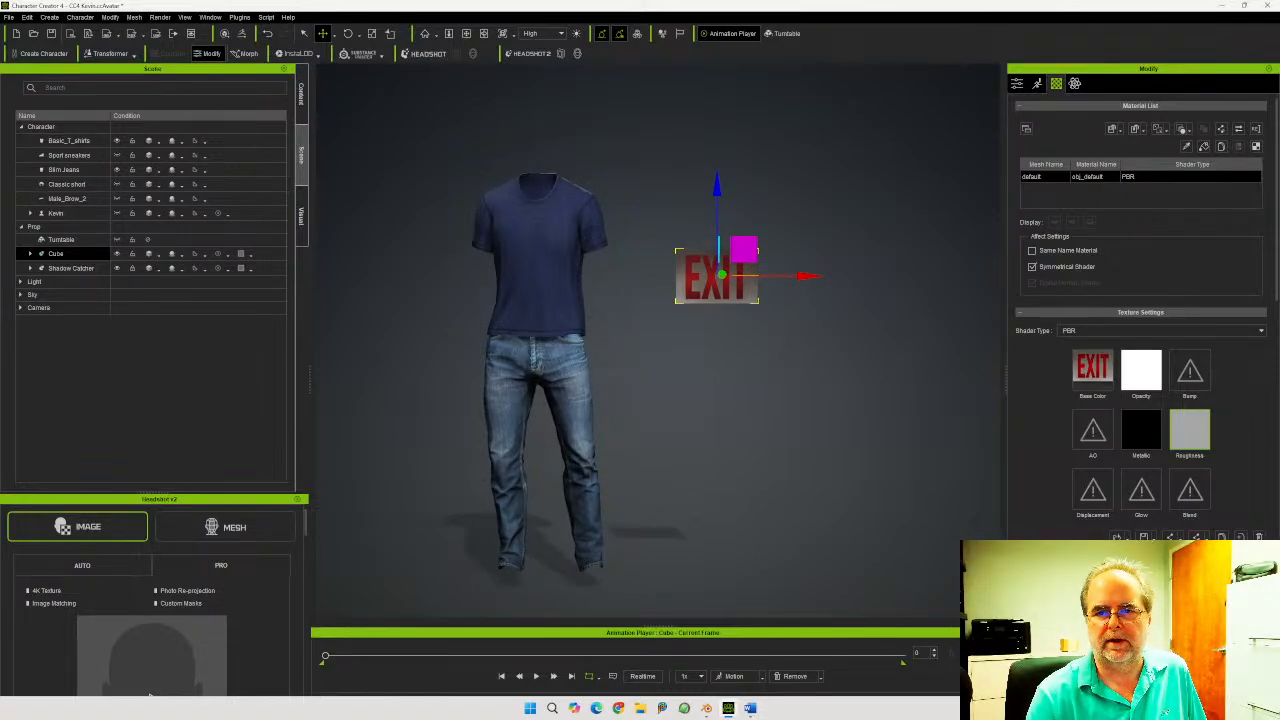
Try the dark EXIT image as the sign's Base Color texture and restore the light version
left_click_drag(1141, 370, 1090, 368)
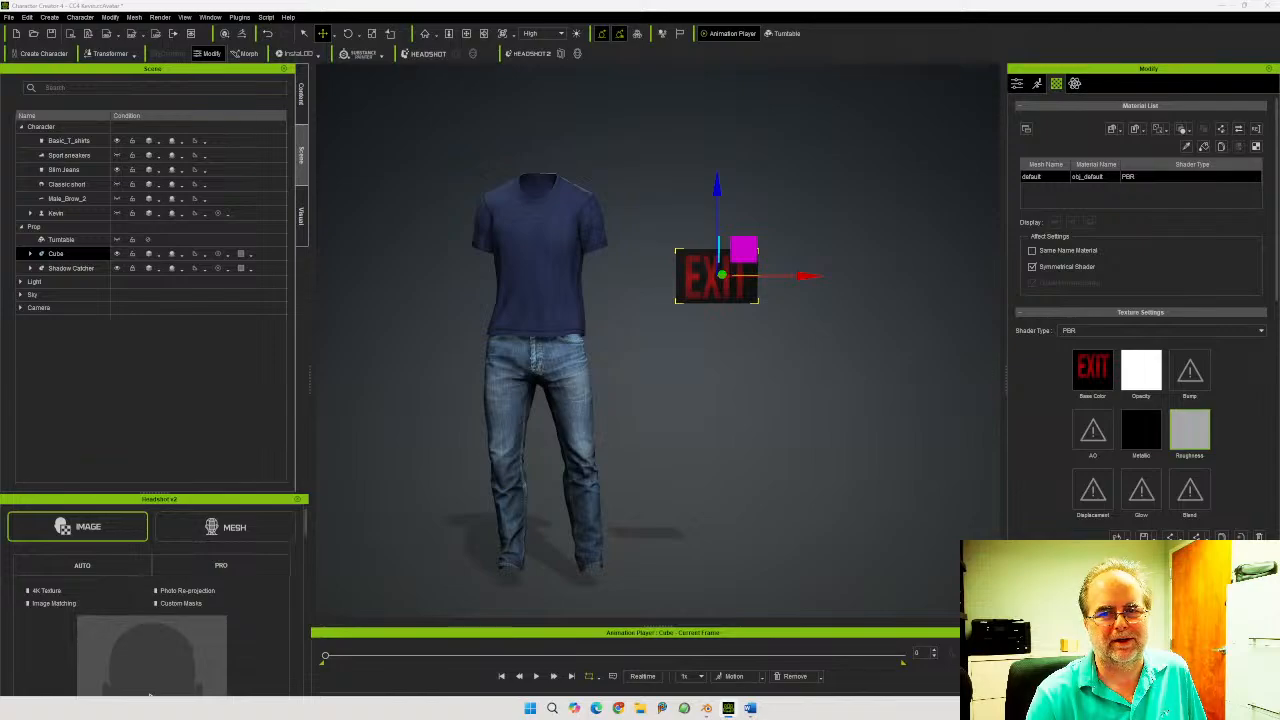
left_click_drag(1141, 370, 1092, 374)
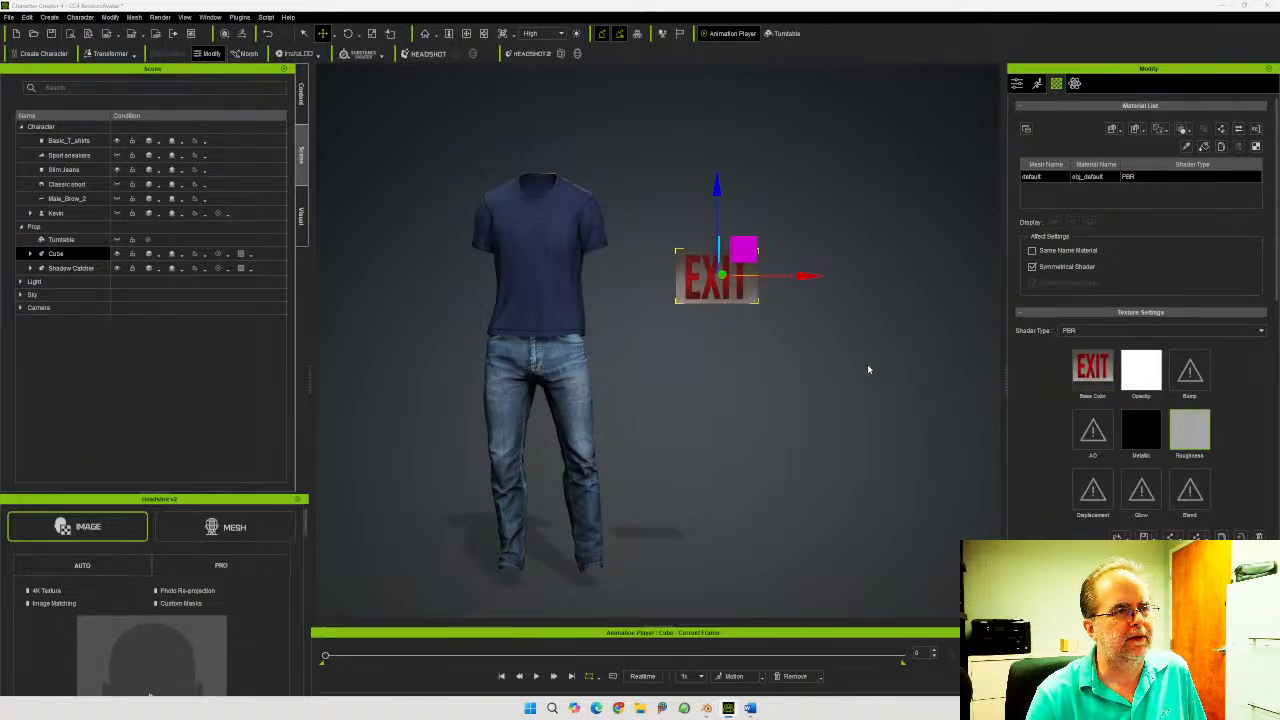
mouse_move(868, 369)
right_mouse_down()
mouse_move(294, 369)
mouse_move(867, 369)
mouse_move(846, 349)
mouse_move(838, 372)
mouse_move(851, 366)
right_mouse_up()
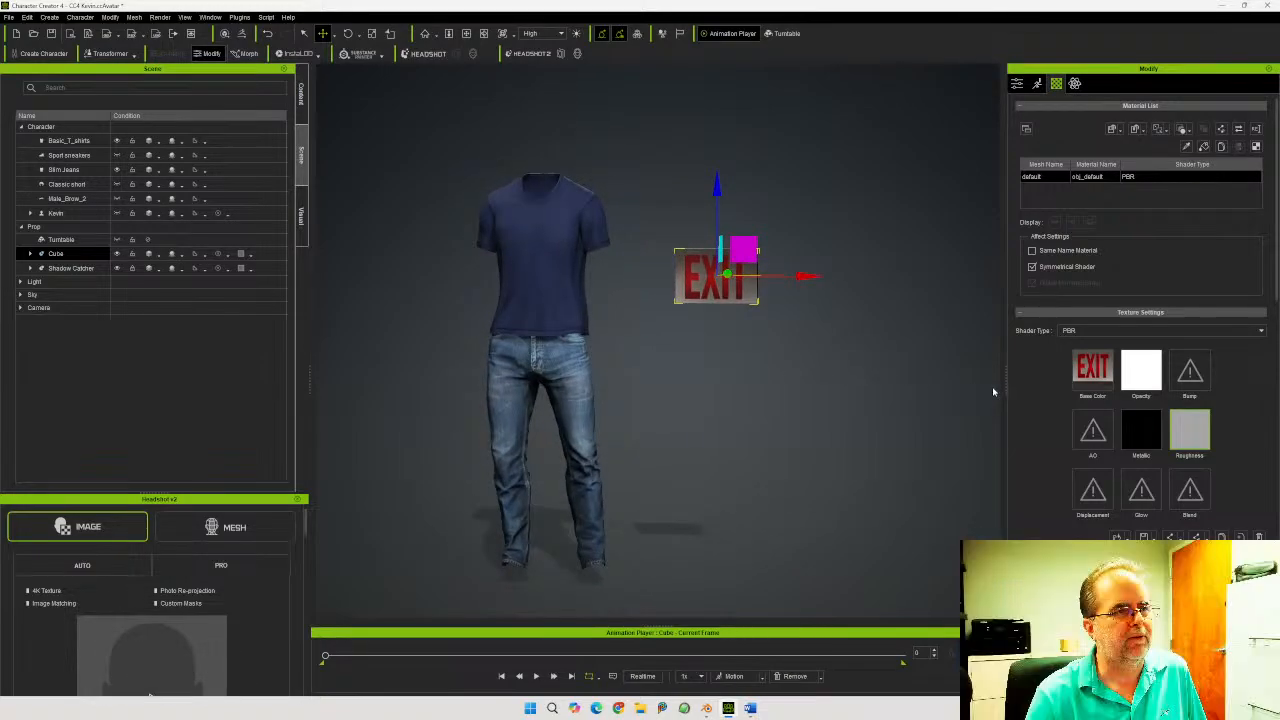
scroll(1055, 410, "down", 5)
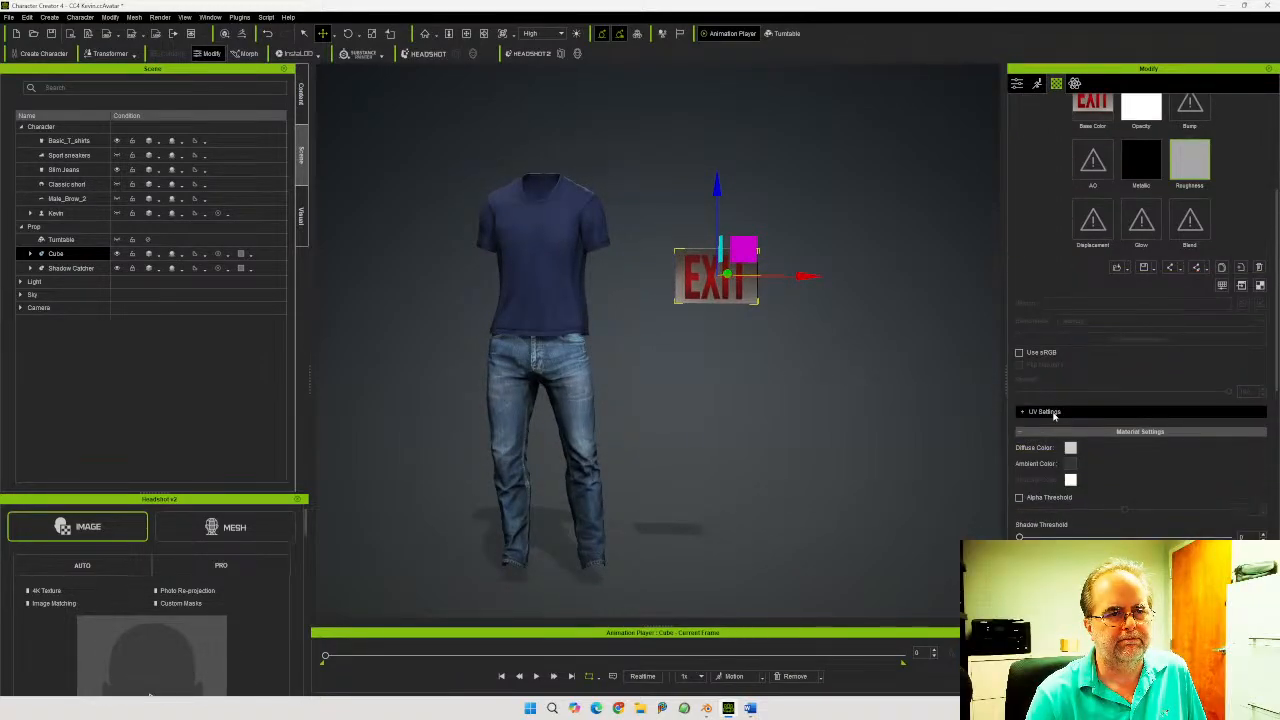
scroll(1054, 415, "up", 5)
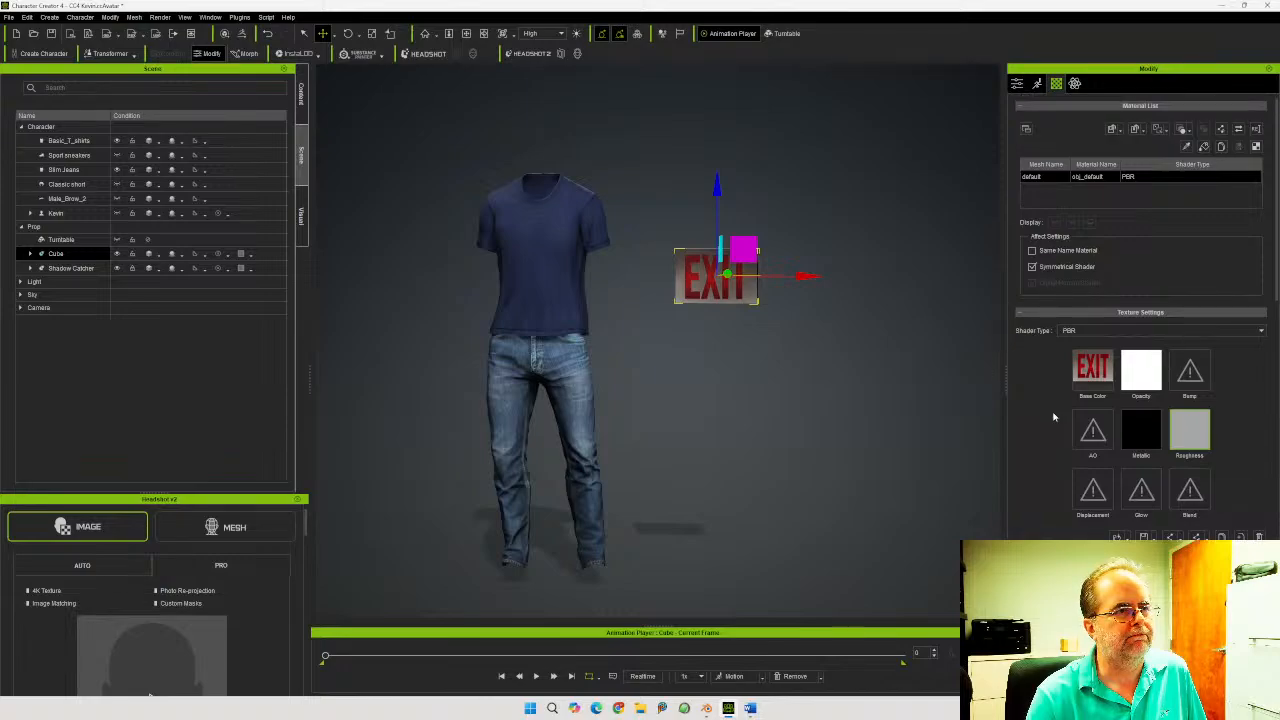
Hide the T-shirt and slim jeans, and select the EXIT sign to show its prop attributes
right_click_drag(772, 392, 729, 418)
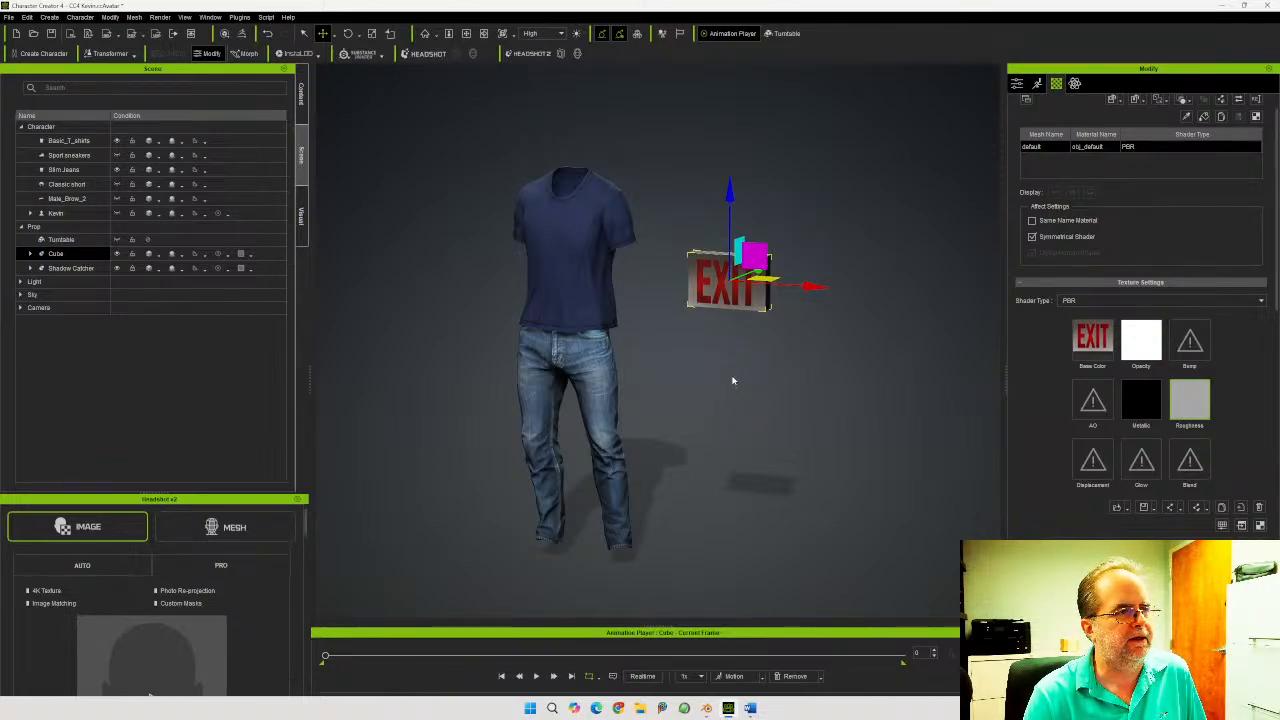
left_click(117, 141)
left_click(117, 169)
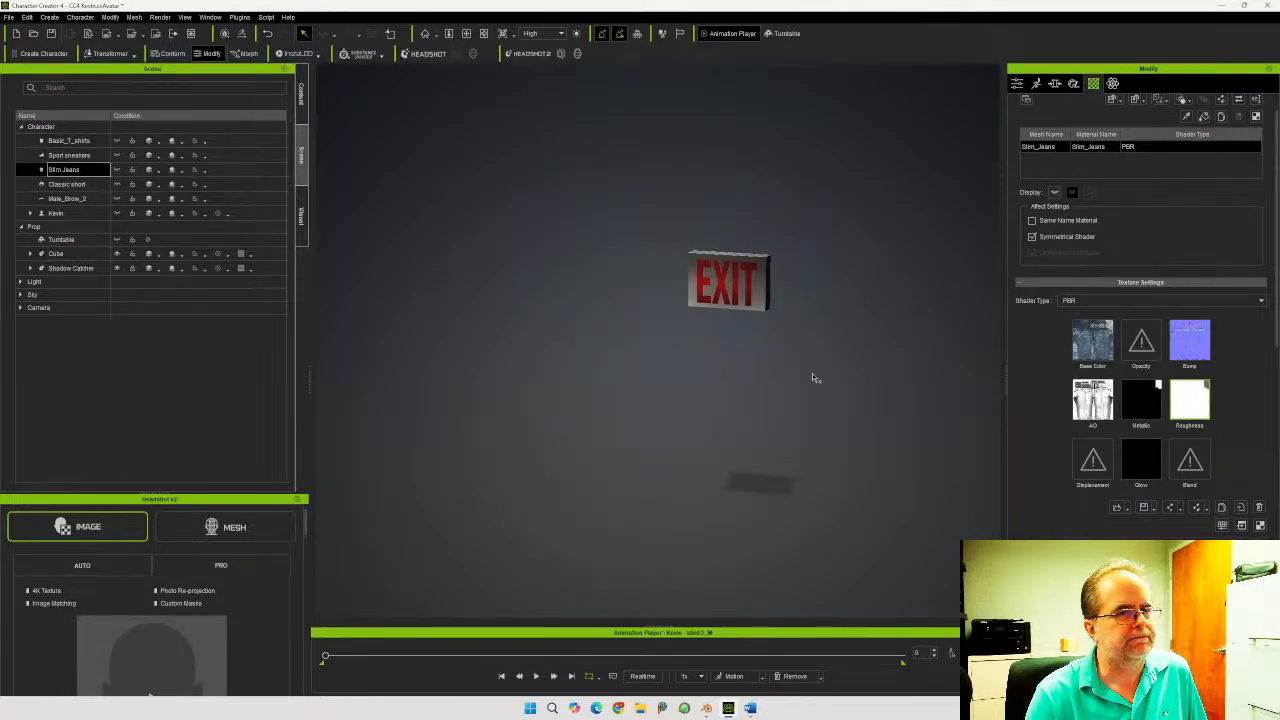
left_click(716, 288)
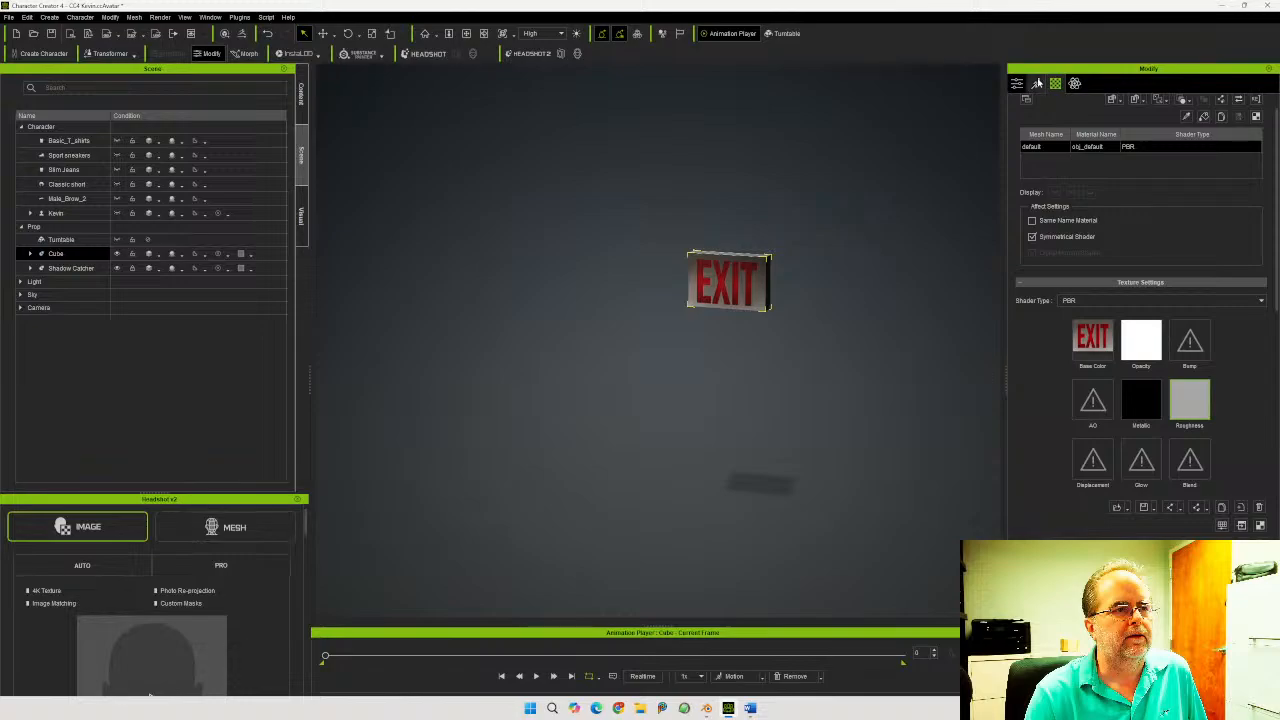
left_click(1017, 83)
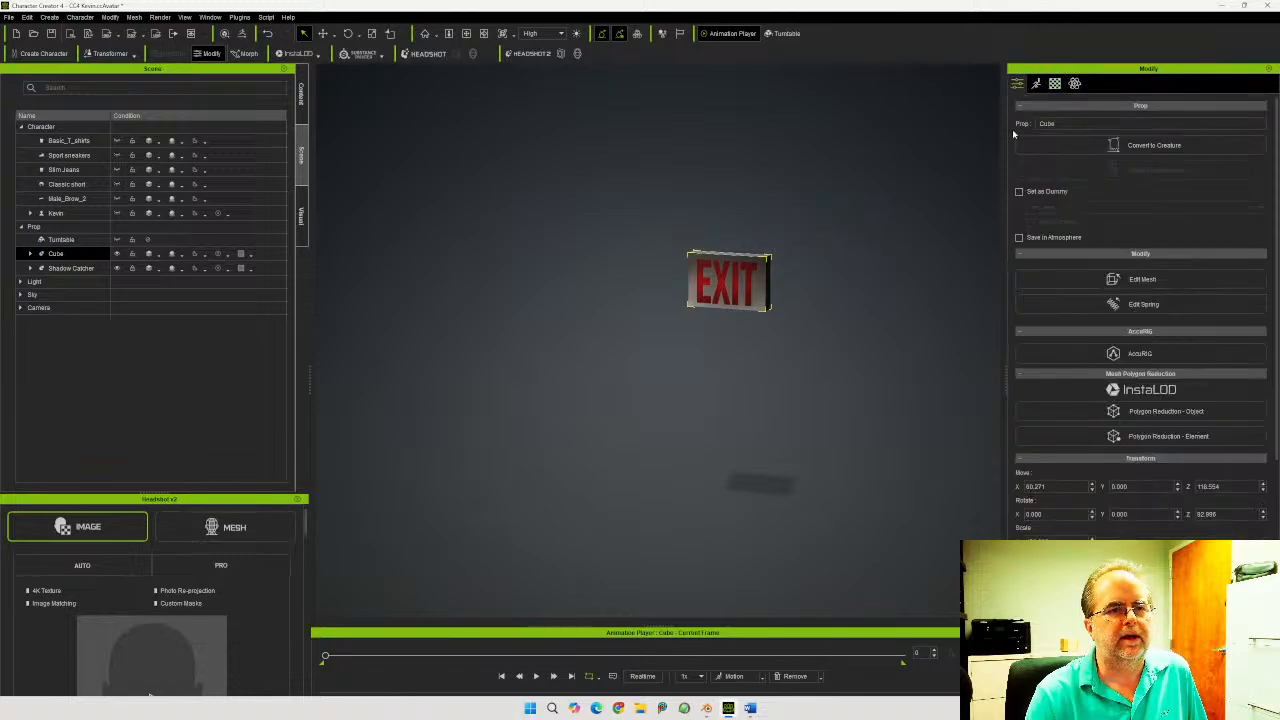
Set the EXIT sign's Move X to 0 and its Move Z to 120
double_click(1060, 486)
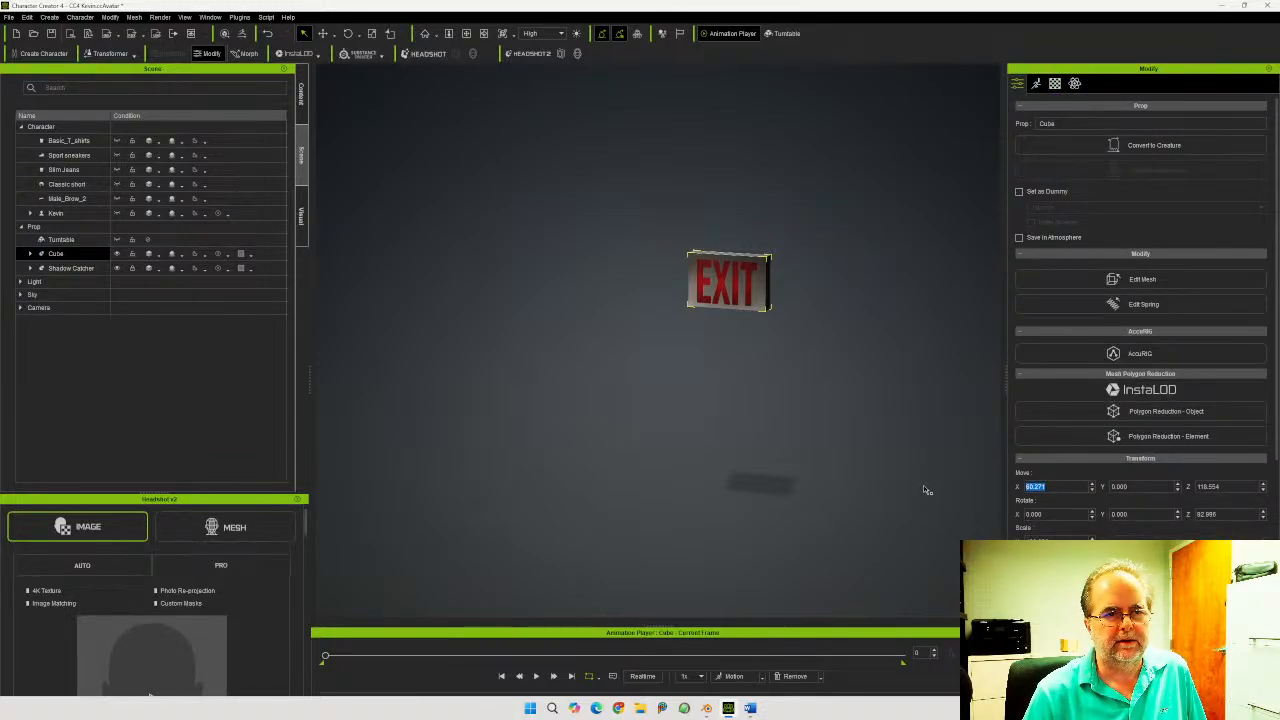
type("0")
key("Tab")
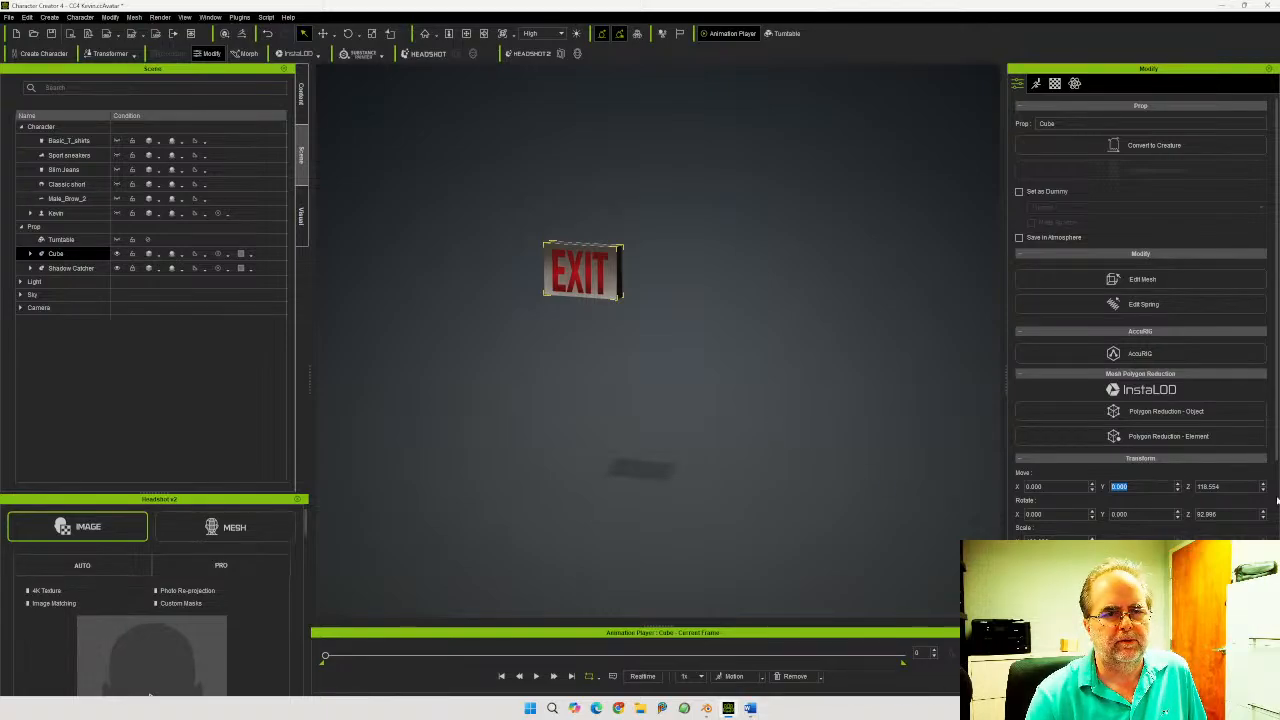
double_click(1240, 485)
type("1")
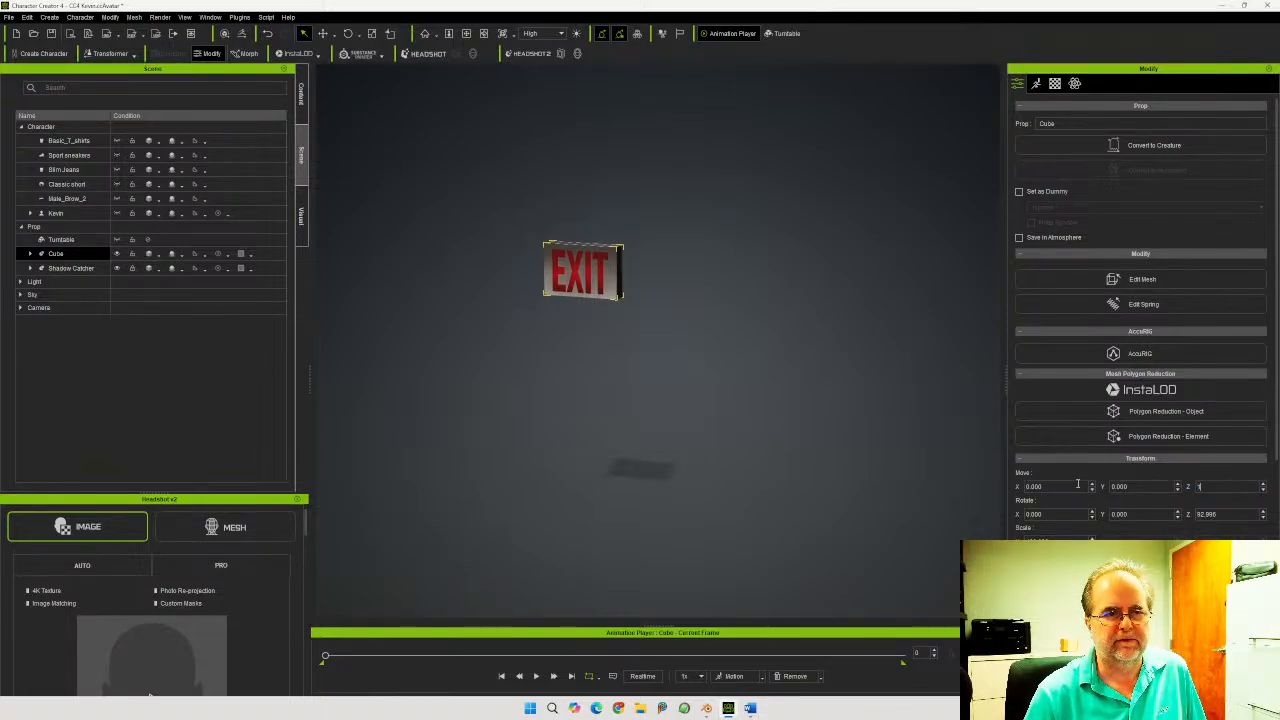
type("20")
key("Return")
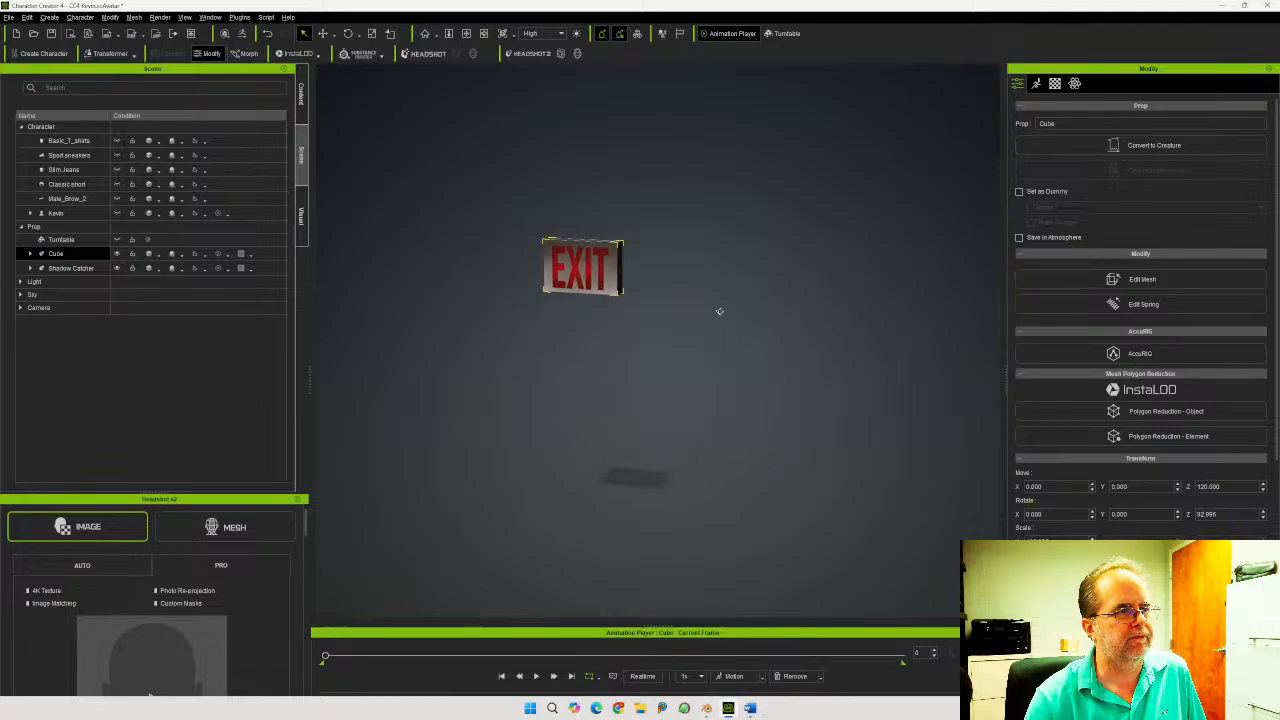
Frame the EXIT sign close up and open the top-level Props folder in the custom content library
middle_click_drag(723, 314, 780, 346)
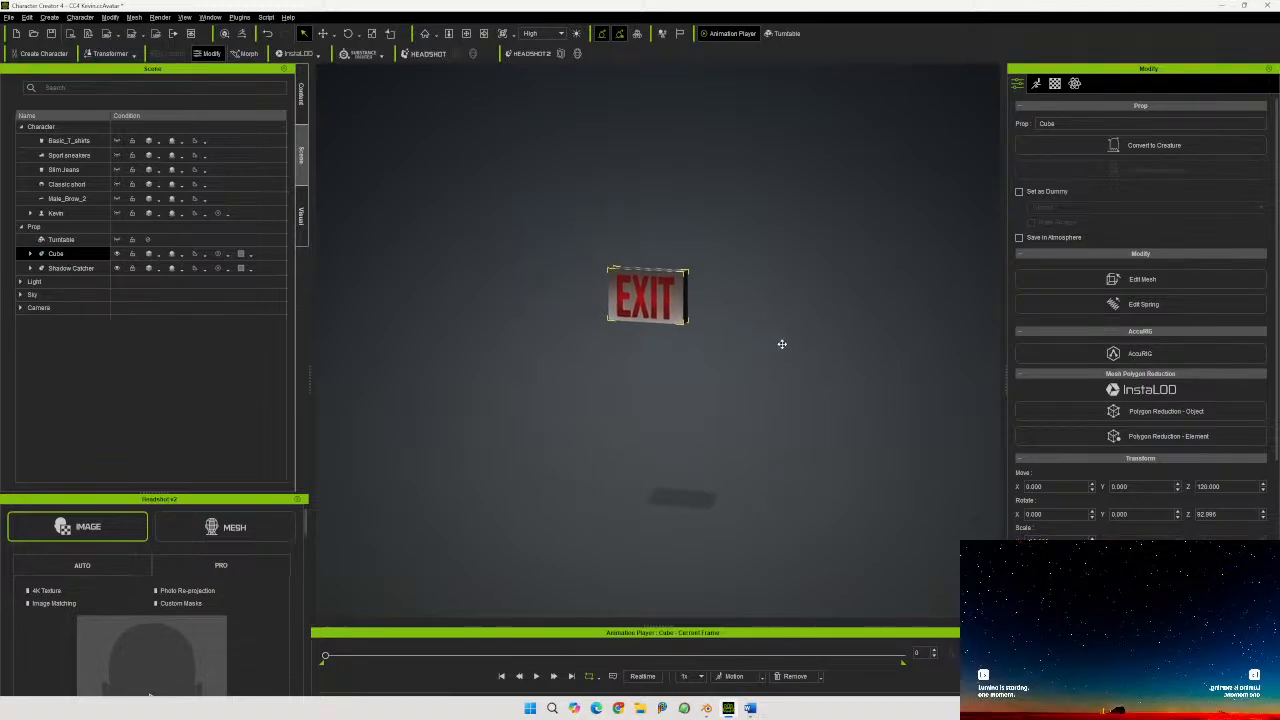
left_click(448, 35)
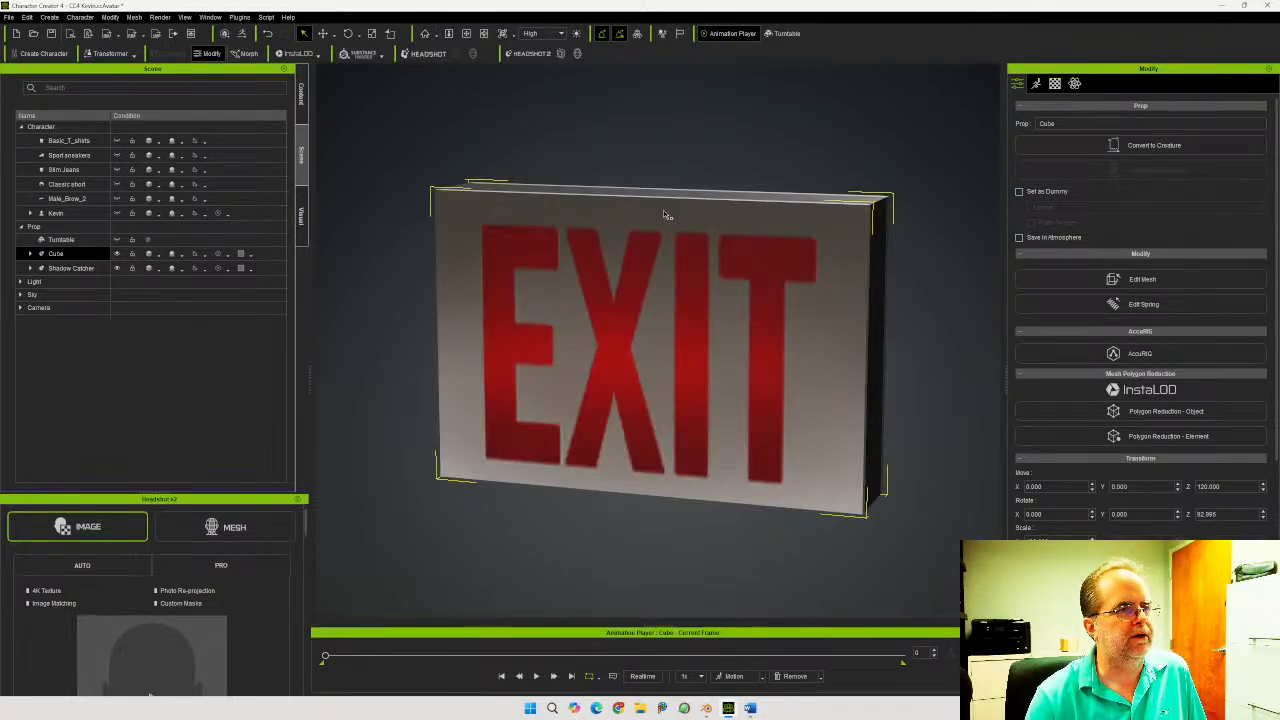
mouse_move(795, 170)
right_mouse_down()
mouse_move(758, 169)
mouse_move(770, 171)
right_mouse_up()
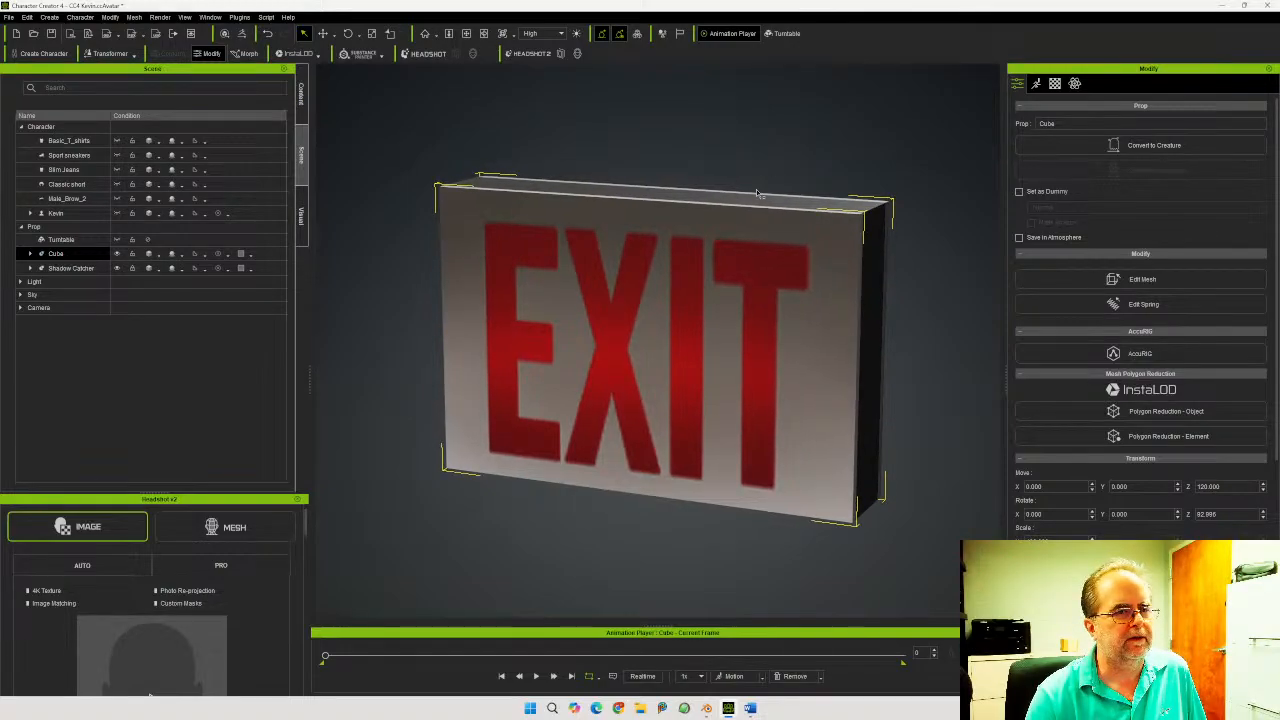
left_click(301, 95)
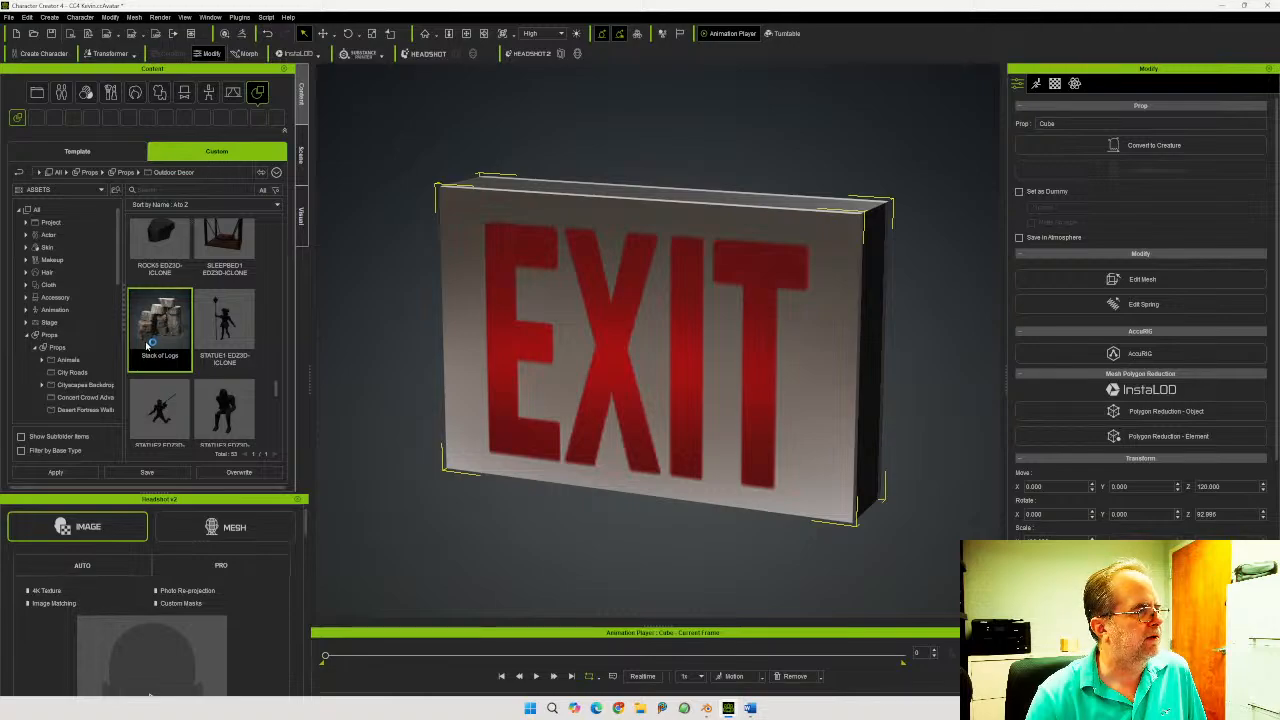
left_click(79, 350)
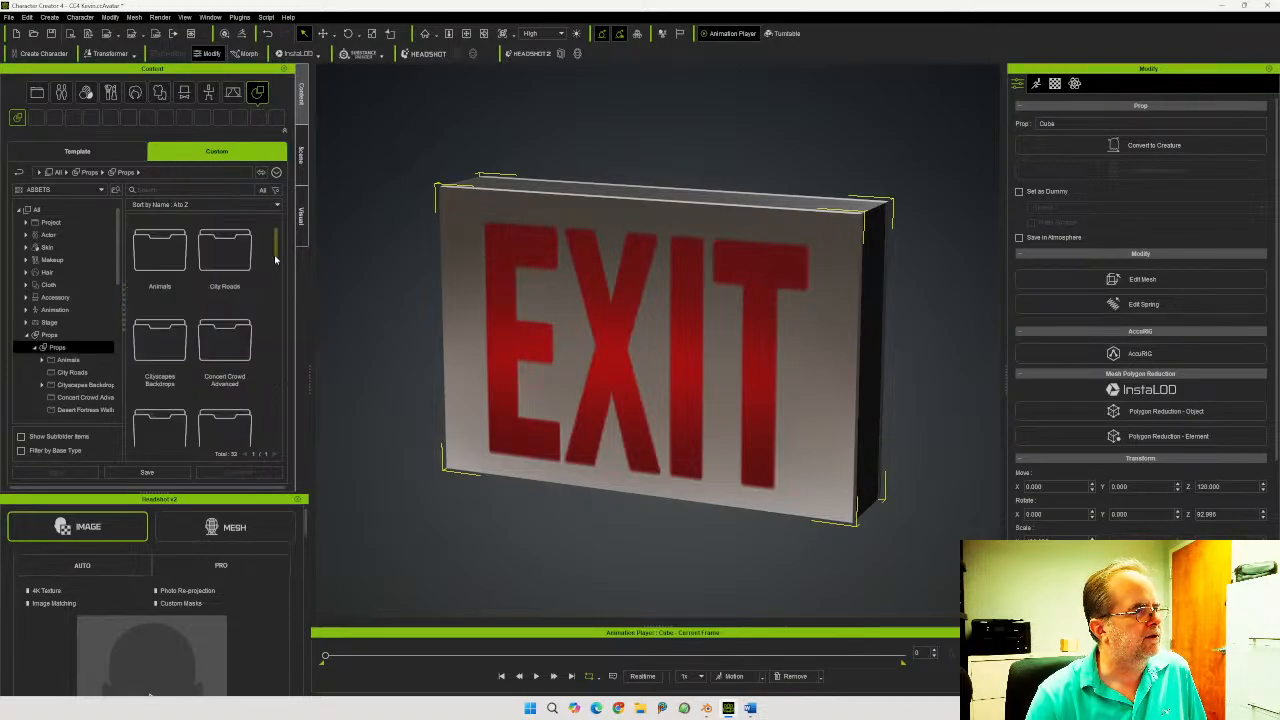
mouse_move(277, 243)
left_mouse_down()
mouse_move(289, 350)
mouse_move(288, 232)
left_mouse_up()
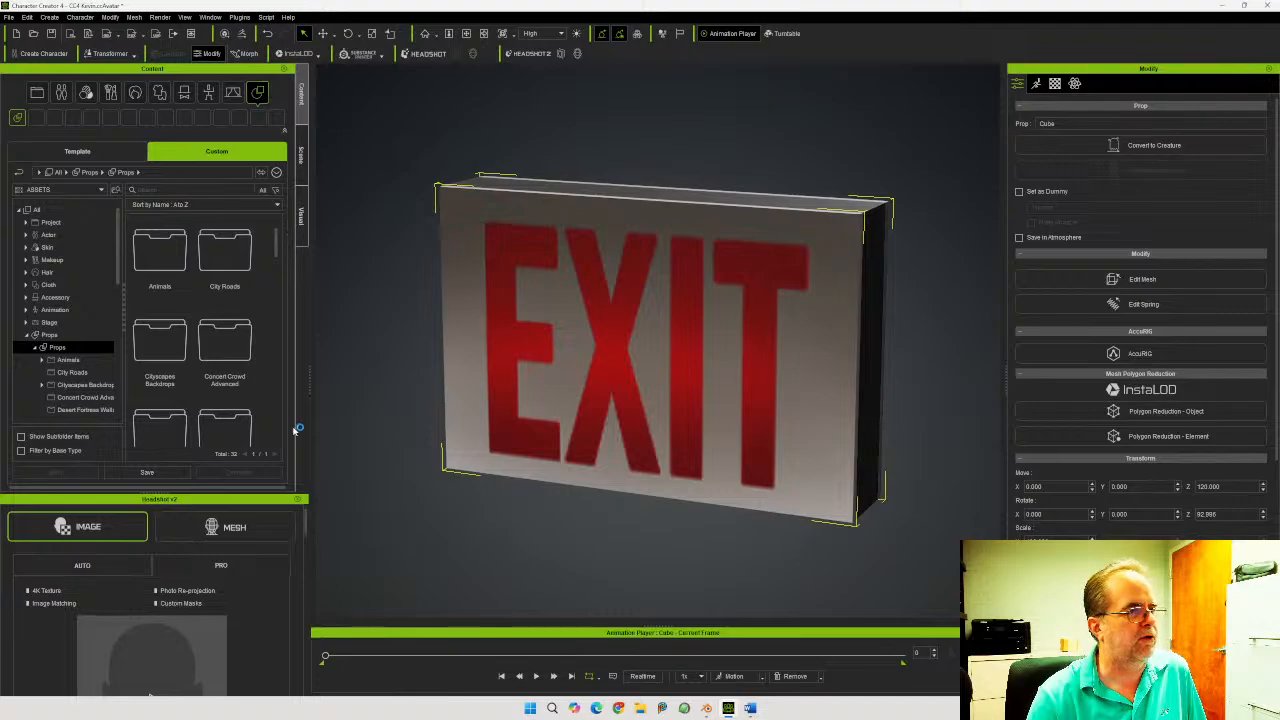
Rename the Cube prop to Exit Sign, trying the suffix "- Light" and removing it
double_click(1102, 125)
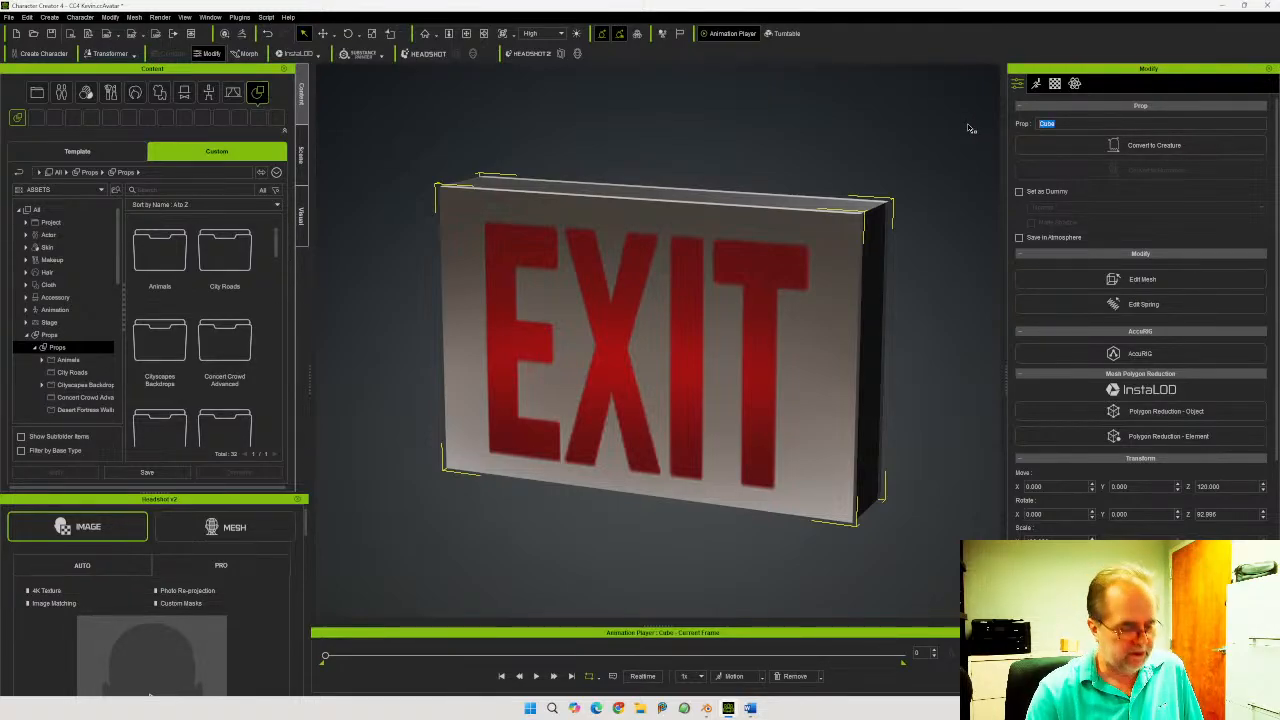
type("Exit Si")
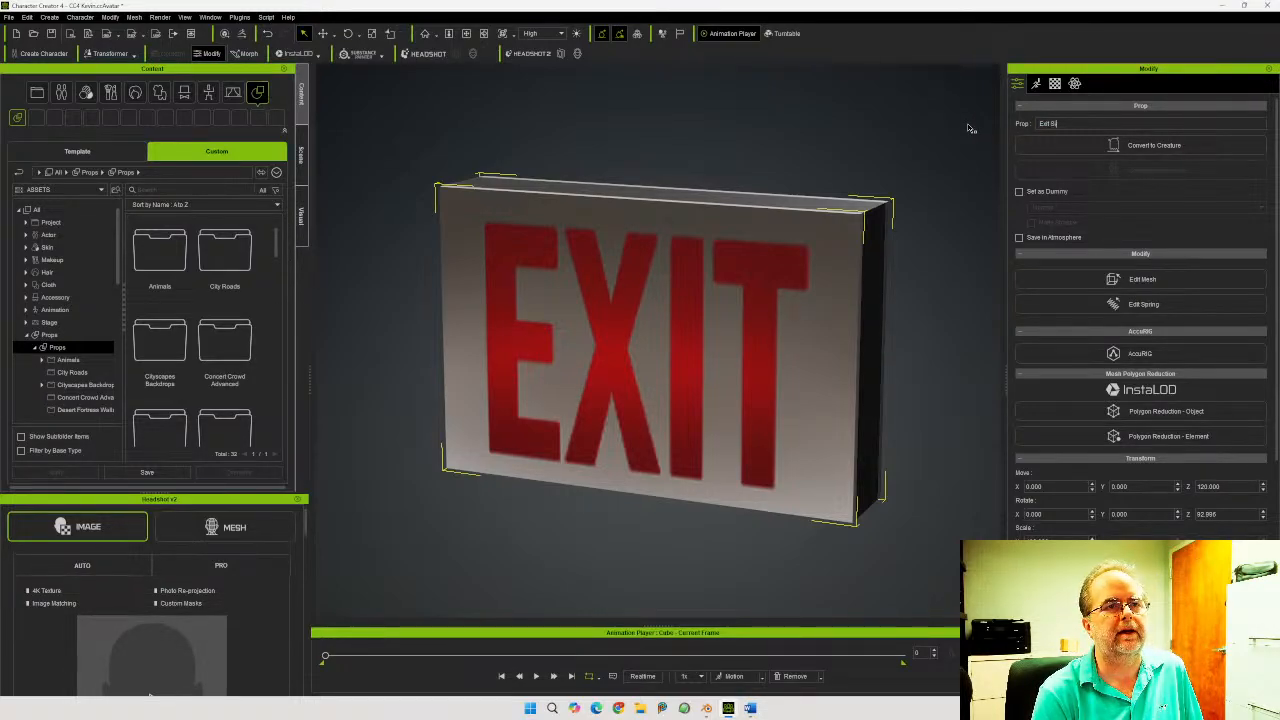
type("gn - ")
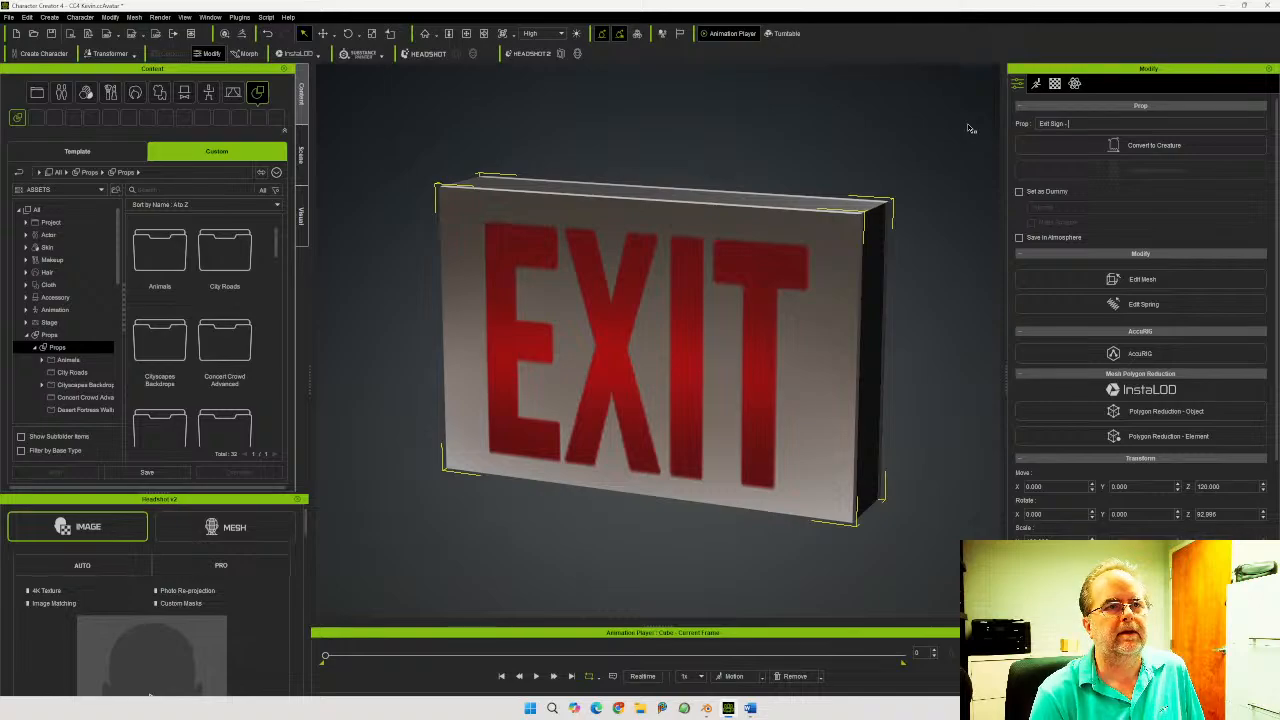
type("Light")
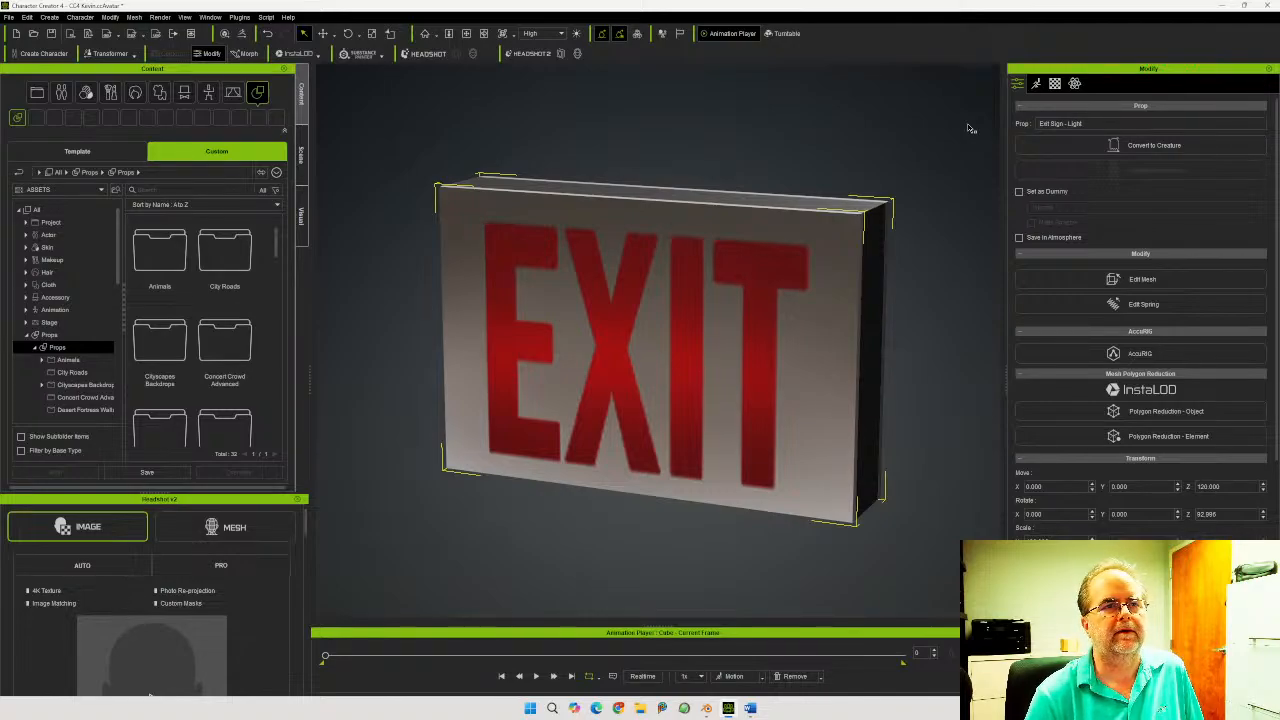
key("Return")
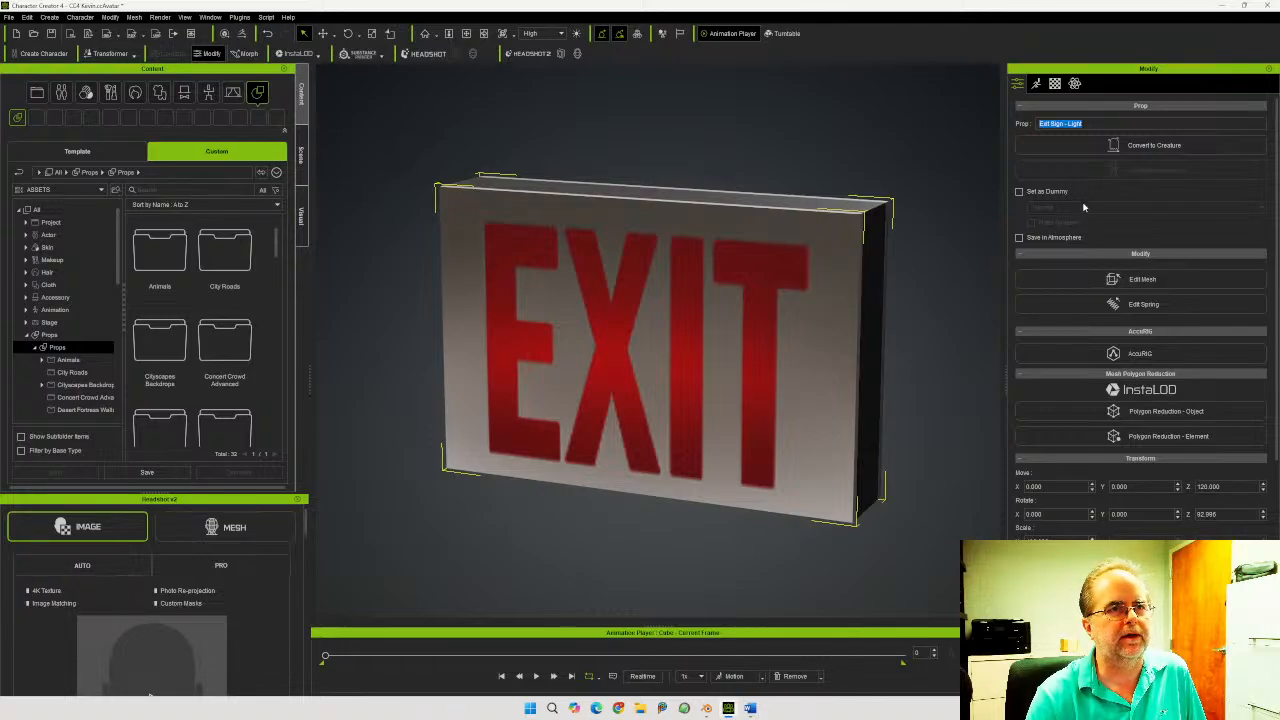
left_click(1116, 124)
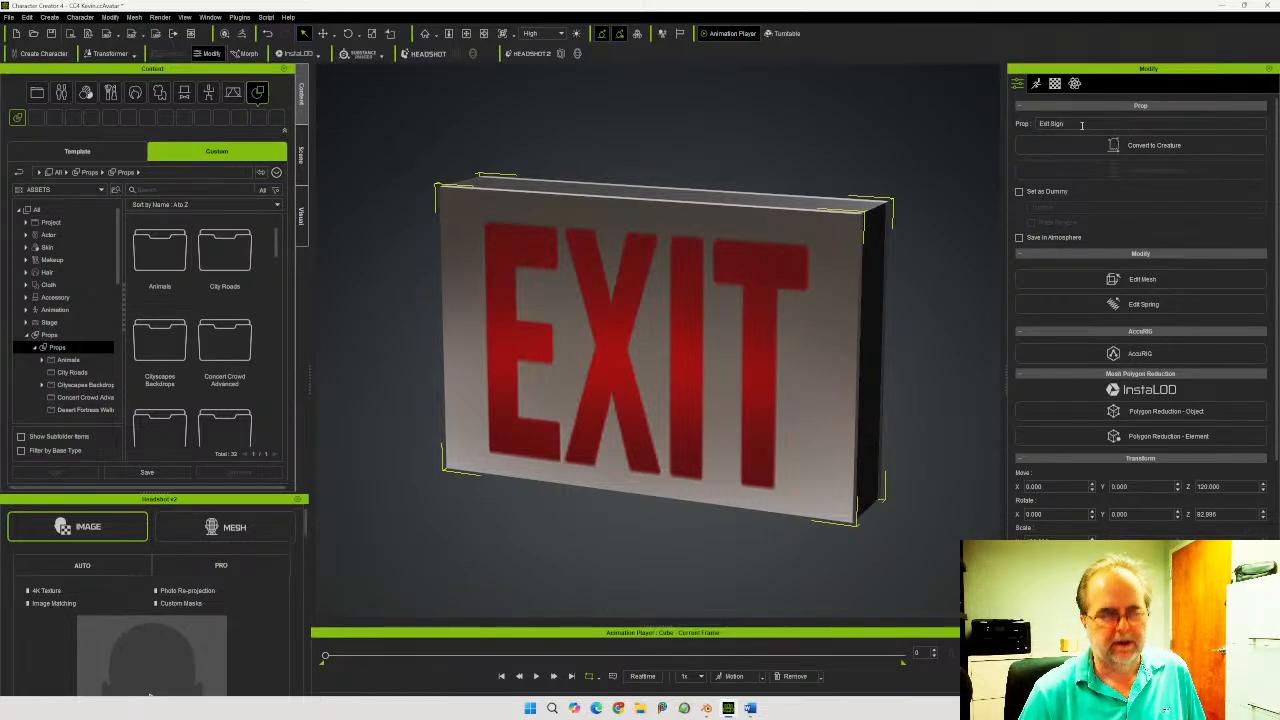
left_click_drag(1082, 126, 957, 126)
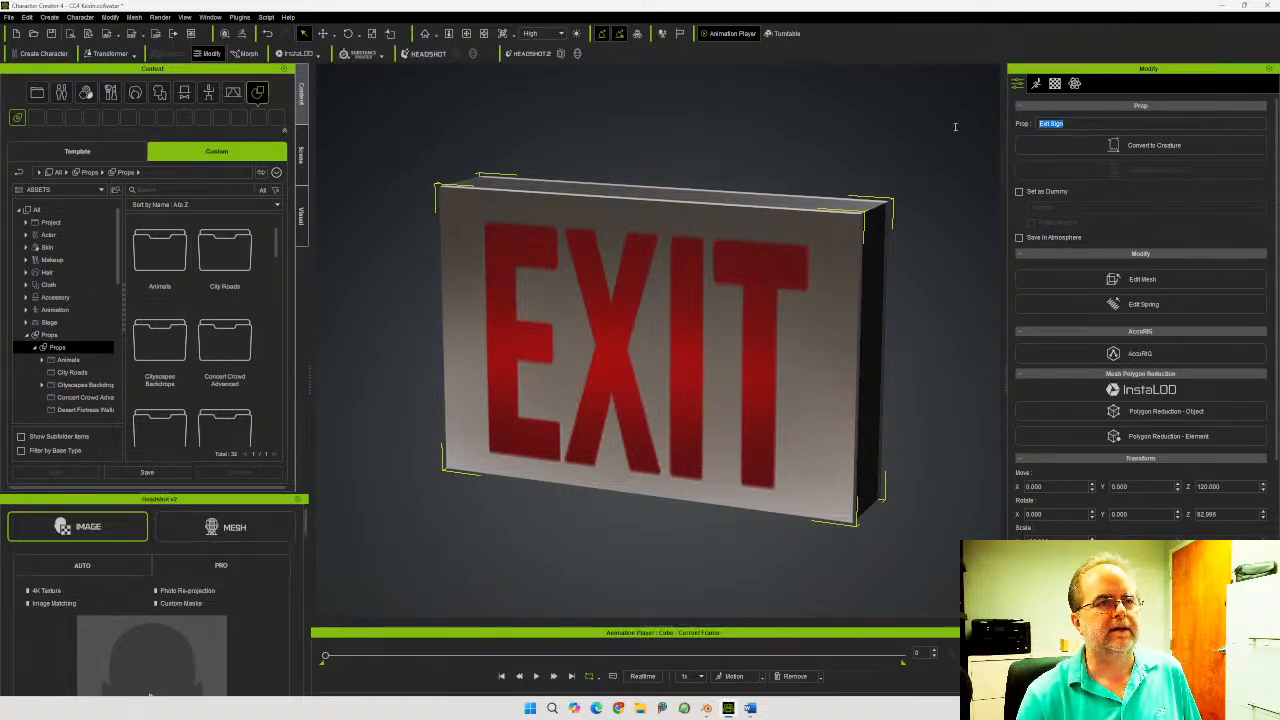
Apply the red-on-black EXIT image as the sign's Glow texture and inspect the sign from the front
left_click(1058, 84)
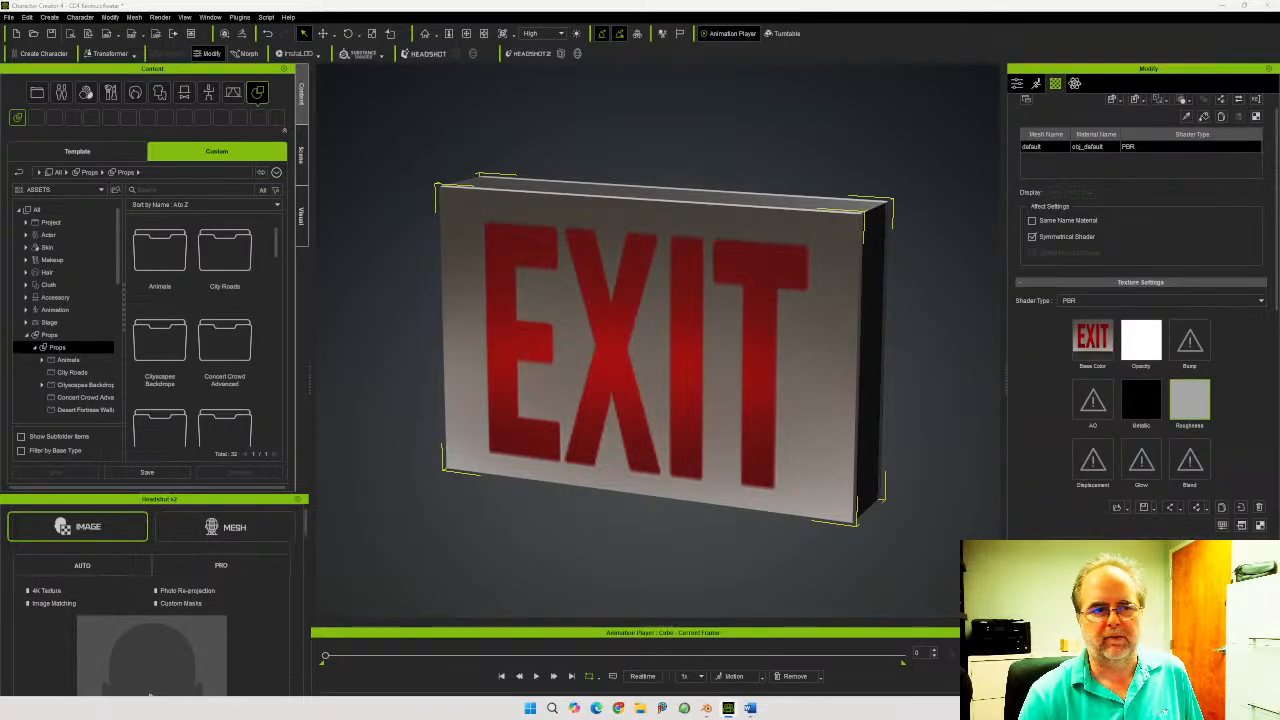
left_click_drag(1092, 338, 1138, 460)
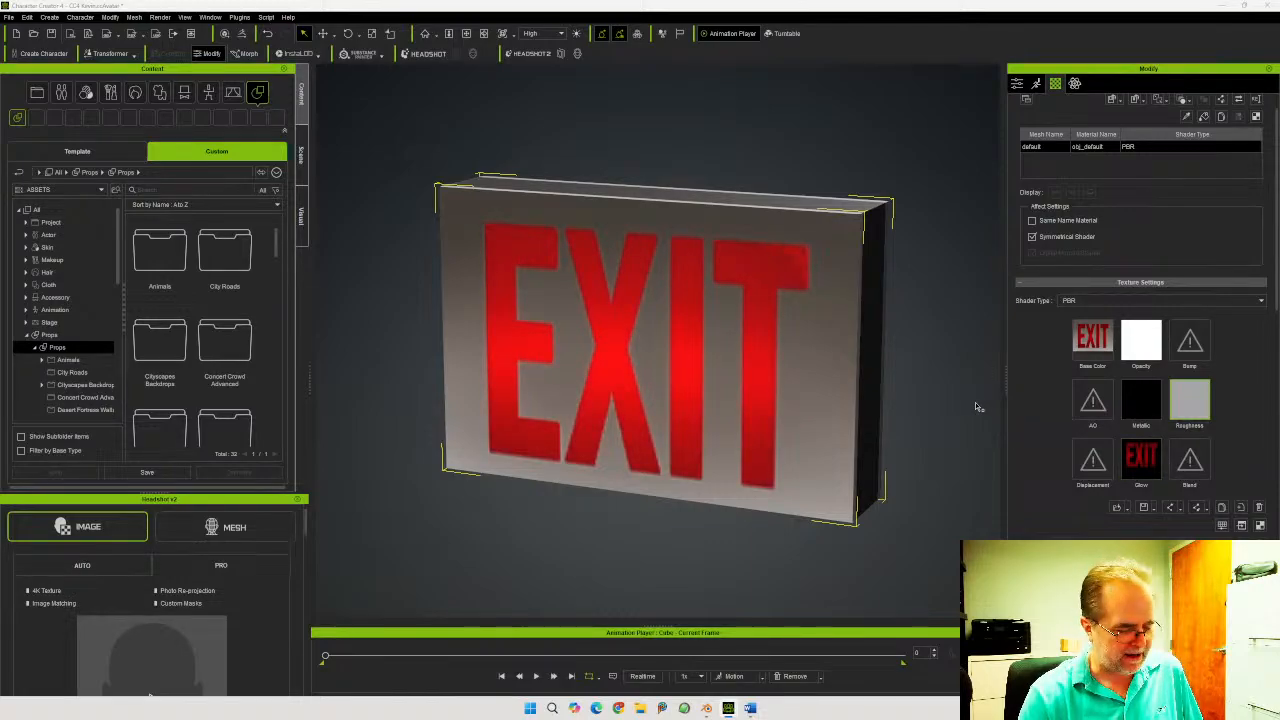
right_click_drag(969, 403, 359, 374)
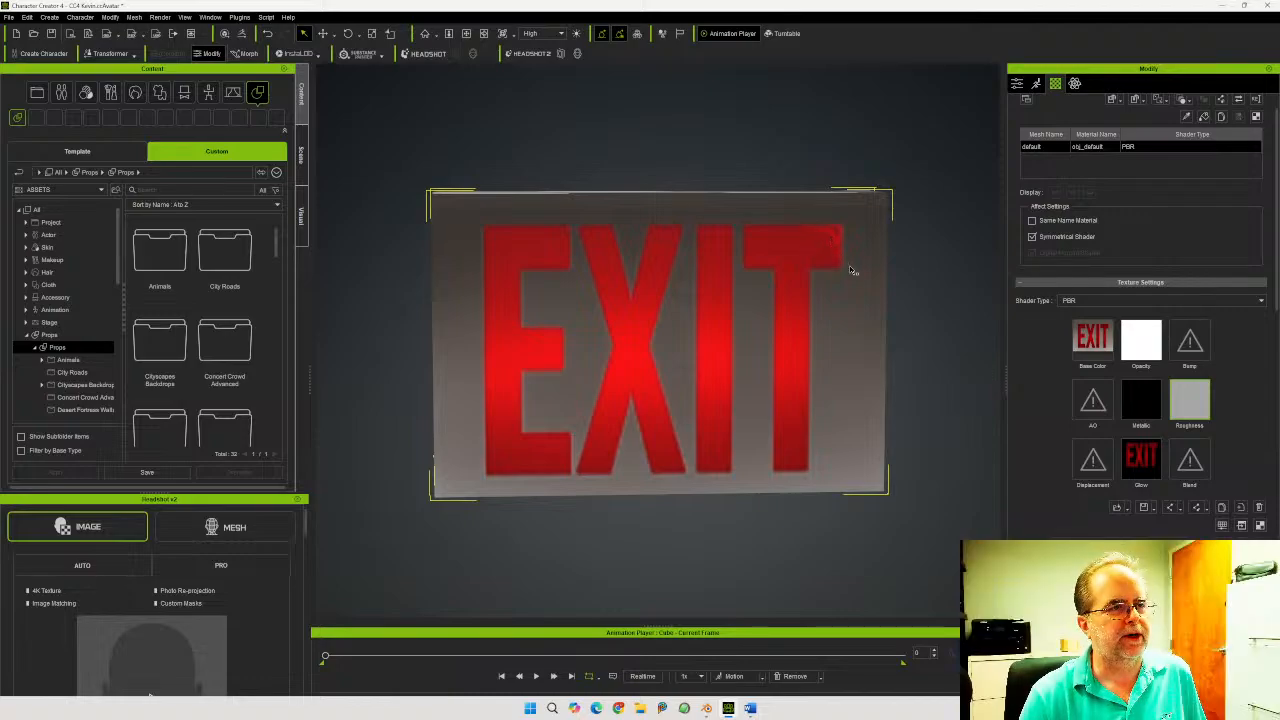
right_click_drag(680, 309, 1279, 292)
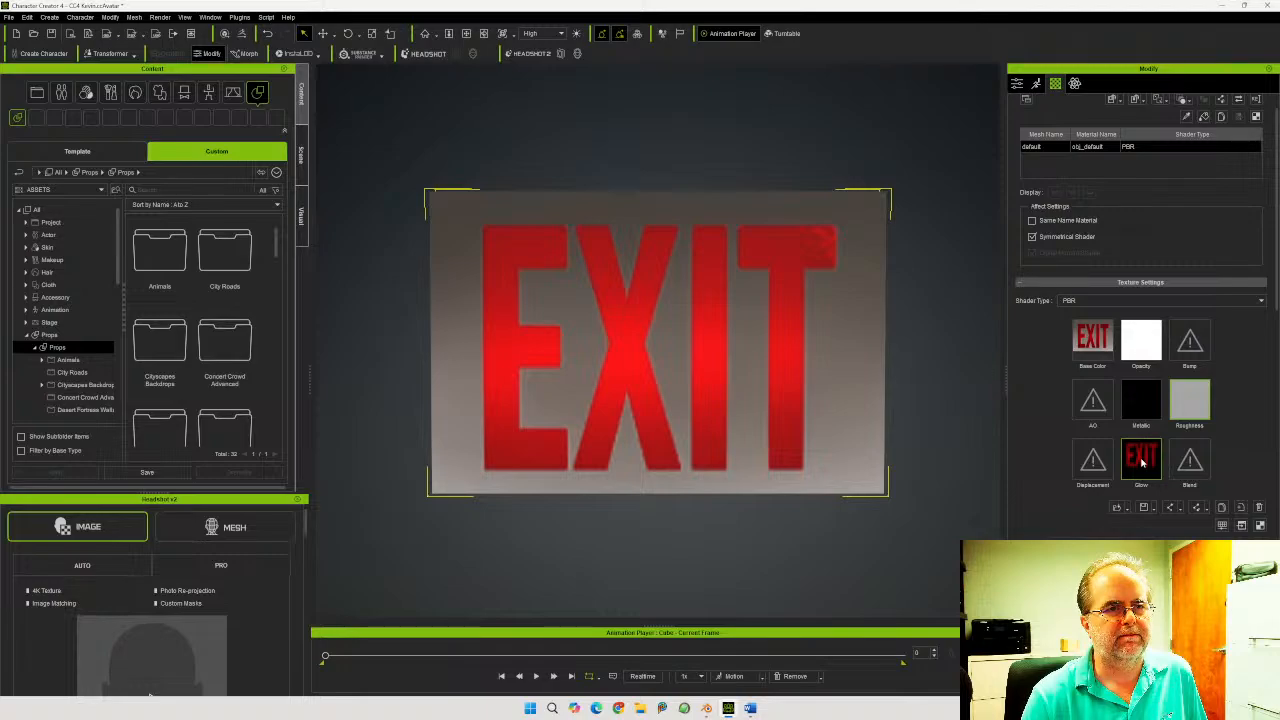
mouse_move(1143, 461)
mouse_move(1093, 338)
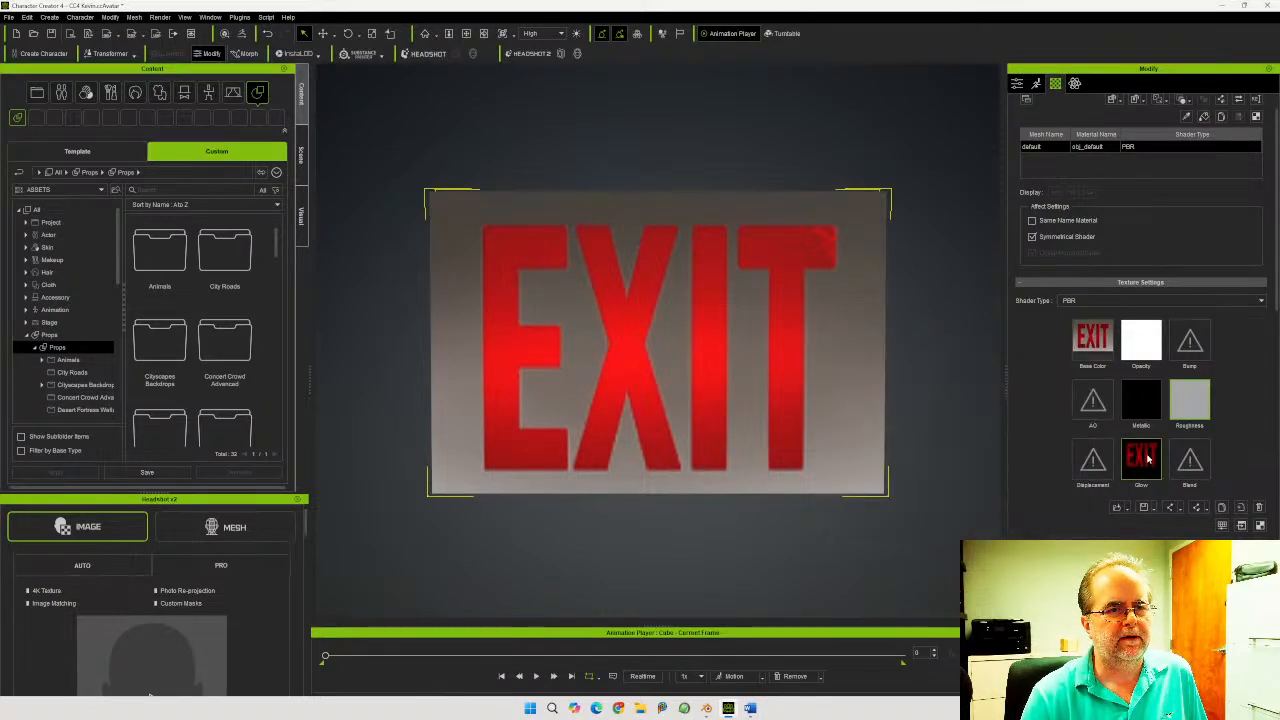
Clear the sign's Glow texture and load a red-on-black EXIT image into the Glow channel in its place
key("Delete")
double_click(1148, 459)
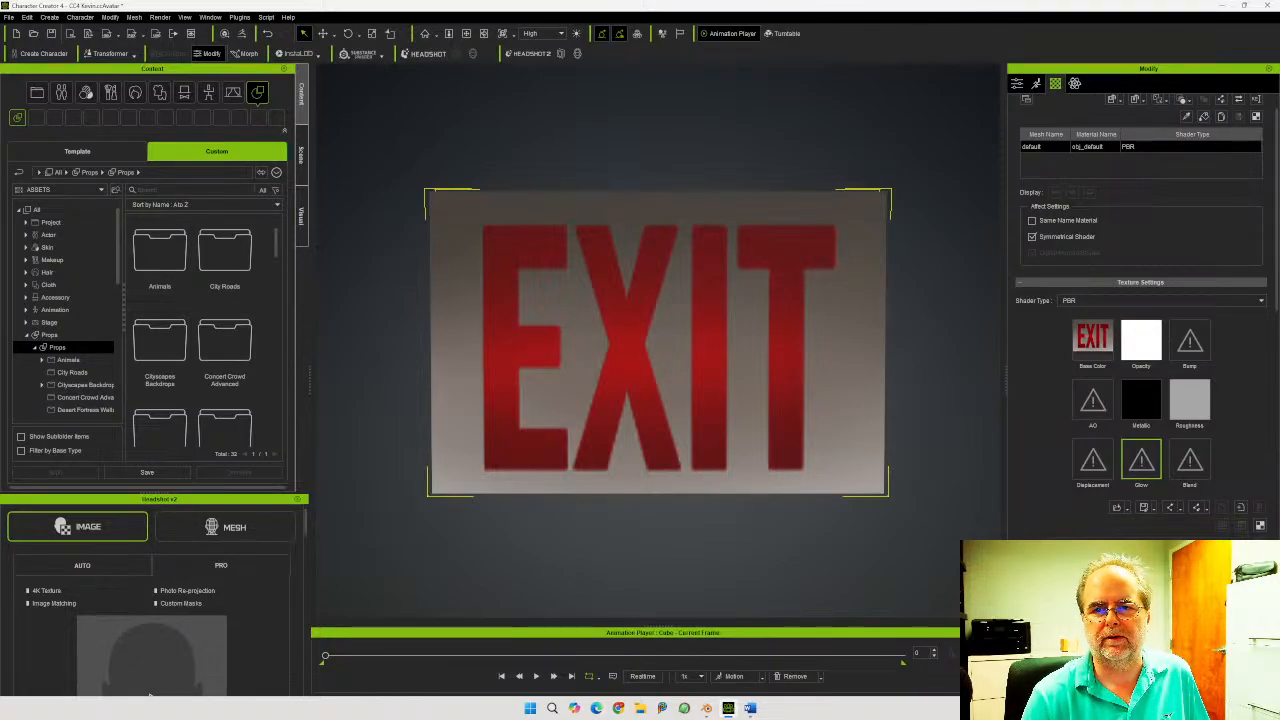
left_click_drag(1278, 456, 1143, 461)
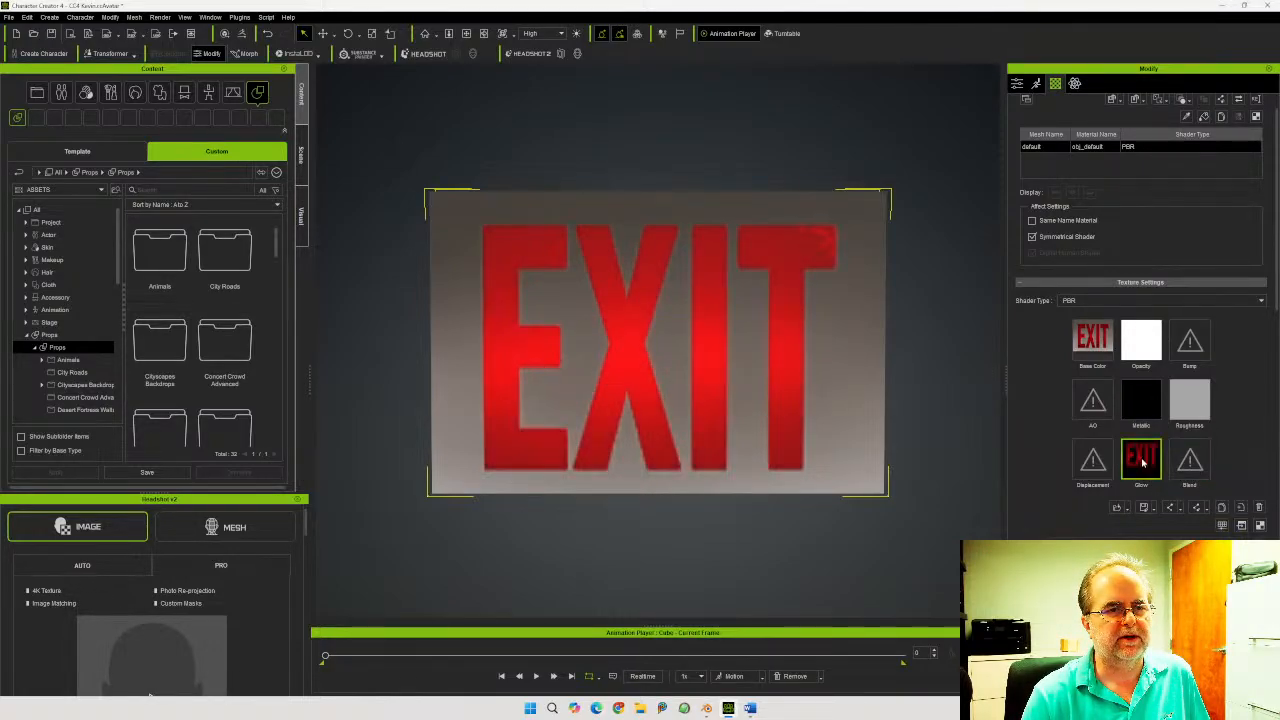
right_click_drag(815, 323, 722, 350)
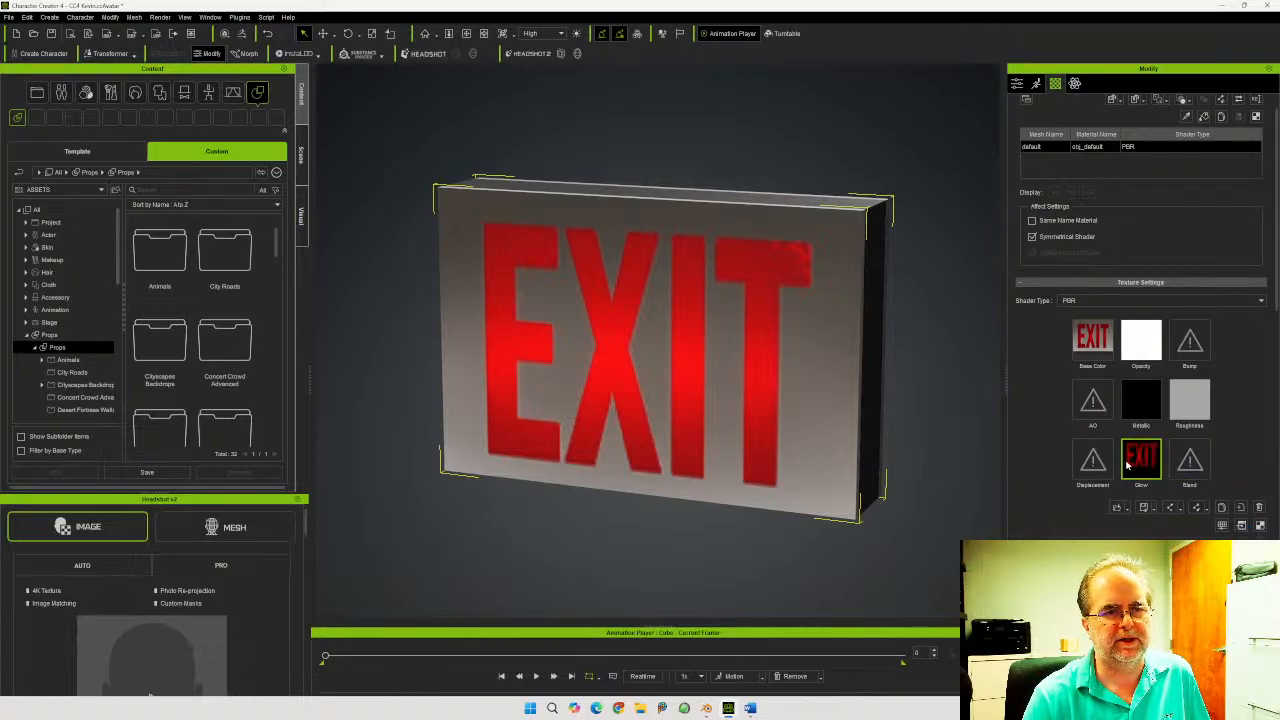
Open the Glow texture in PaintShop Pro, examine the edges of the letter T up close, and return to Character Creator
left_click(1241, 527)
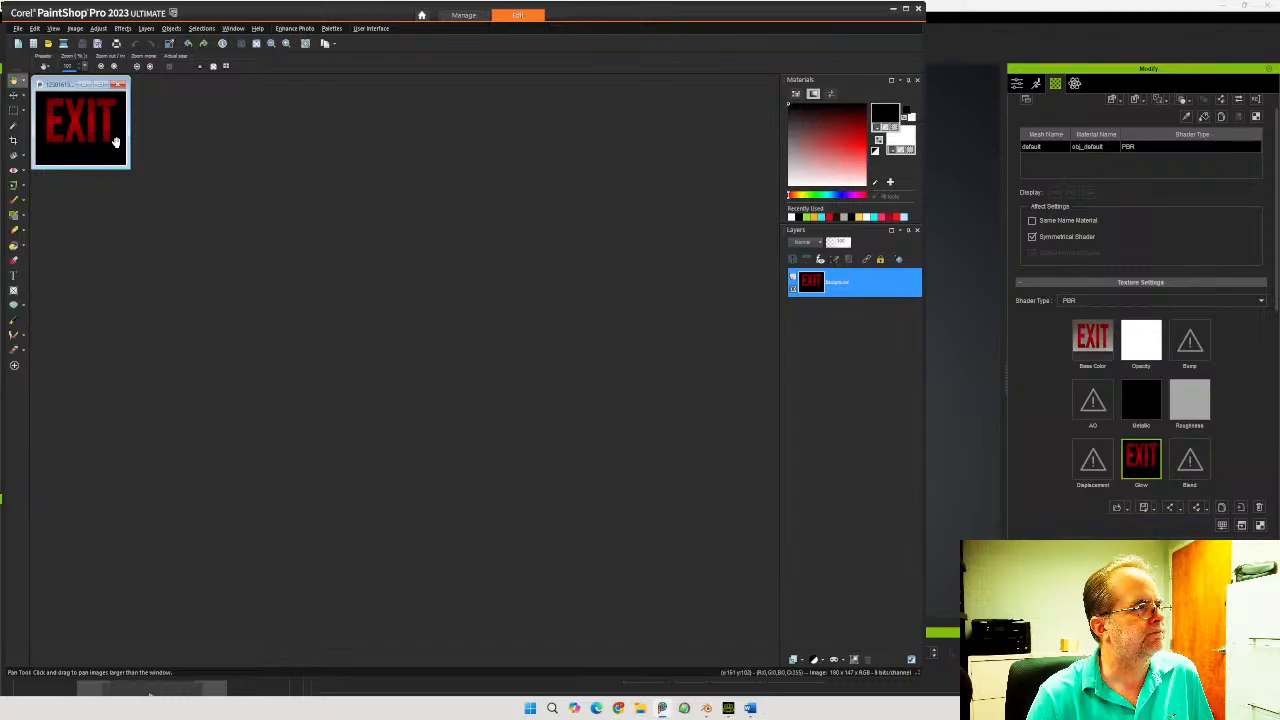
scroll(116, 142, "up", 8)
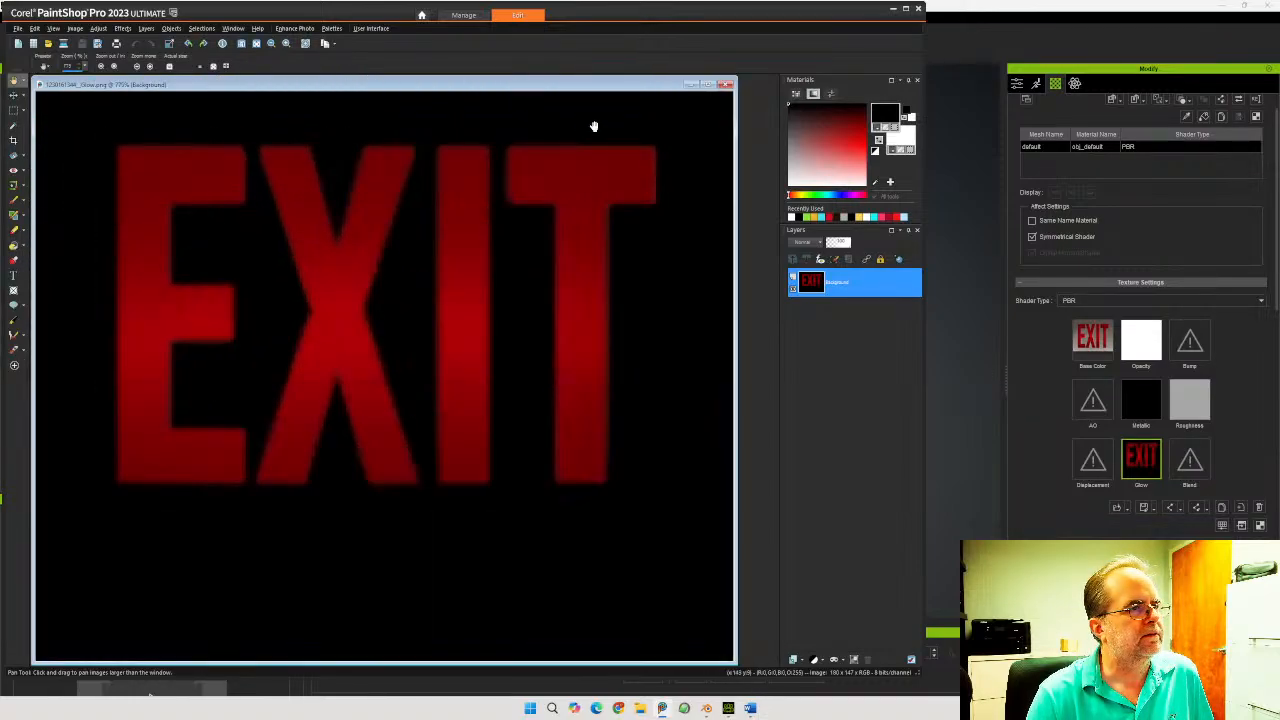
scroll(677, 124, "up", 6)
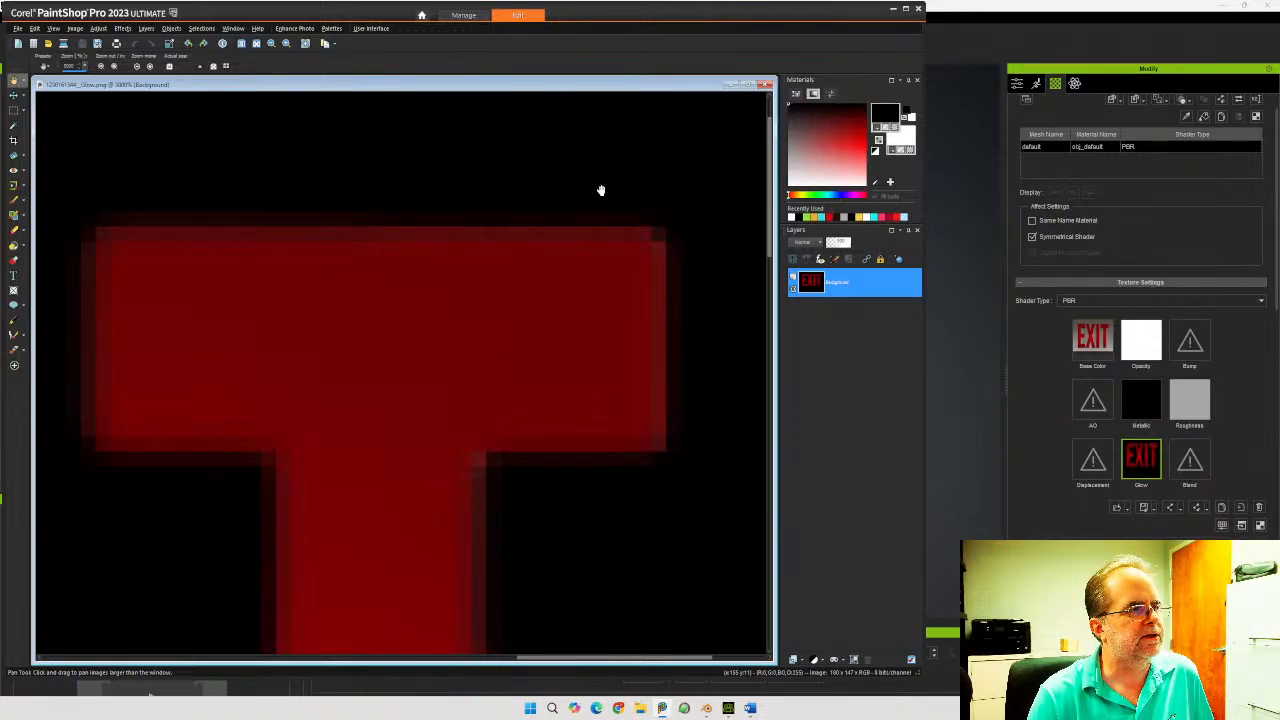
scroll(600, 191, "down", 1)
scroll(592, 195, "down", 2)
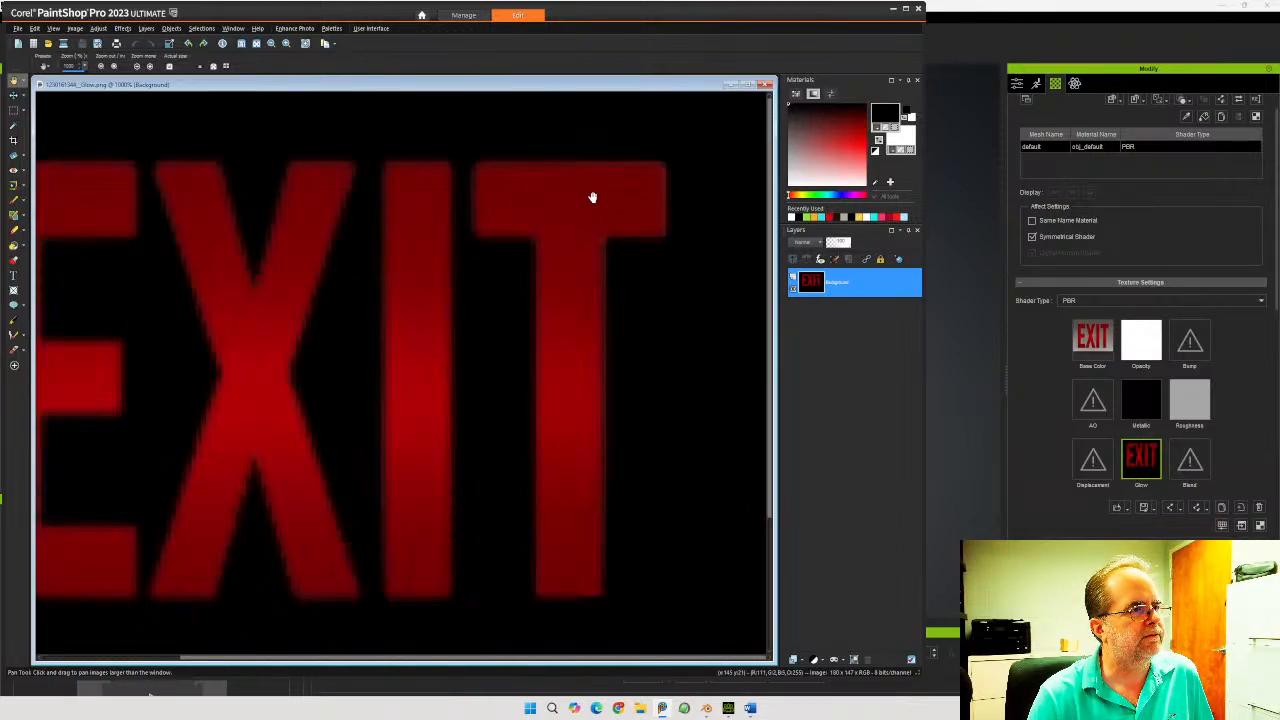
scroll(594, 195, "up", 5)
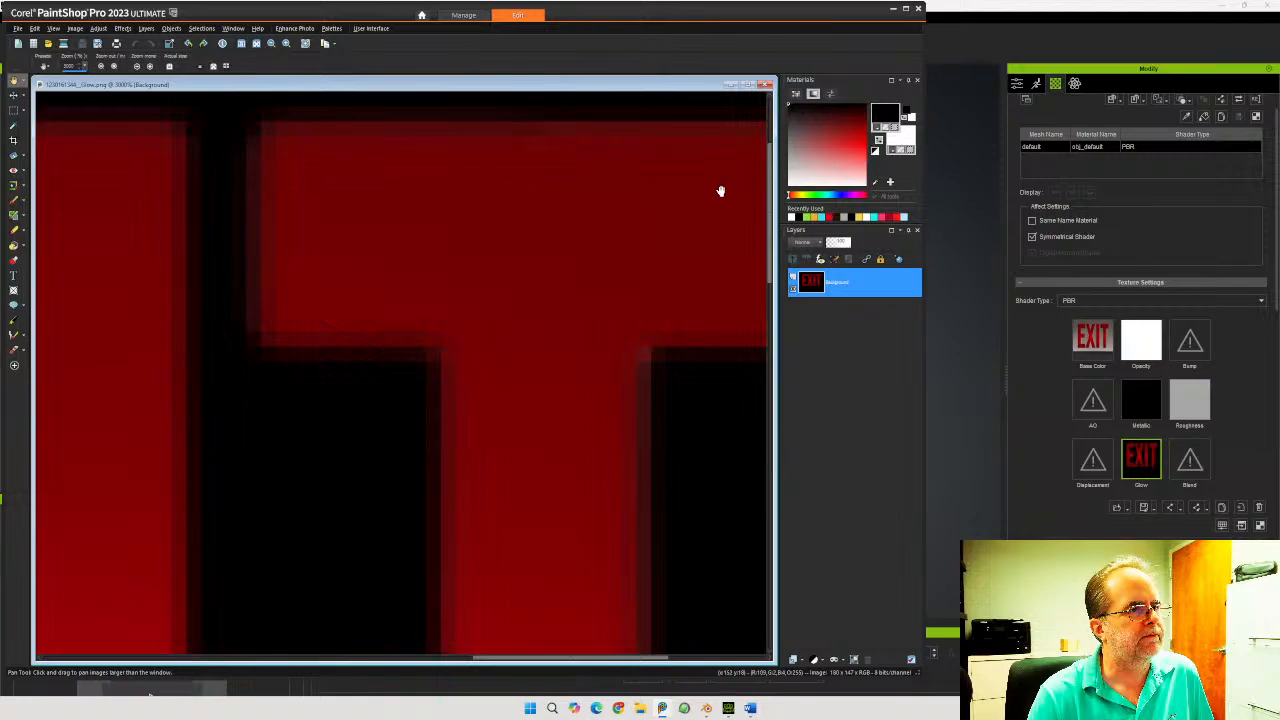
scroll(720, 191, "down", 5)
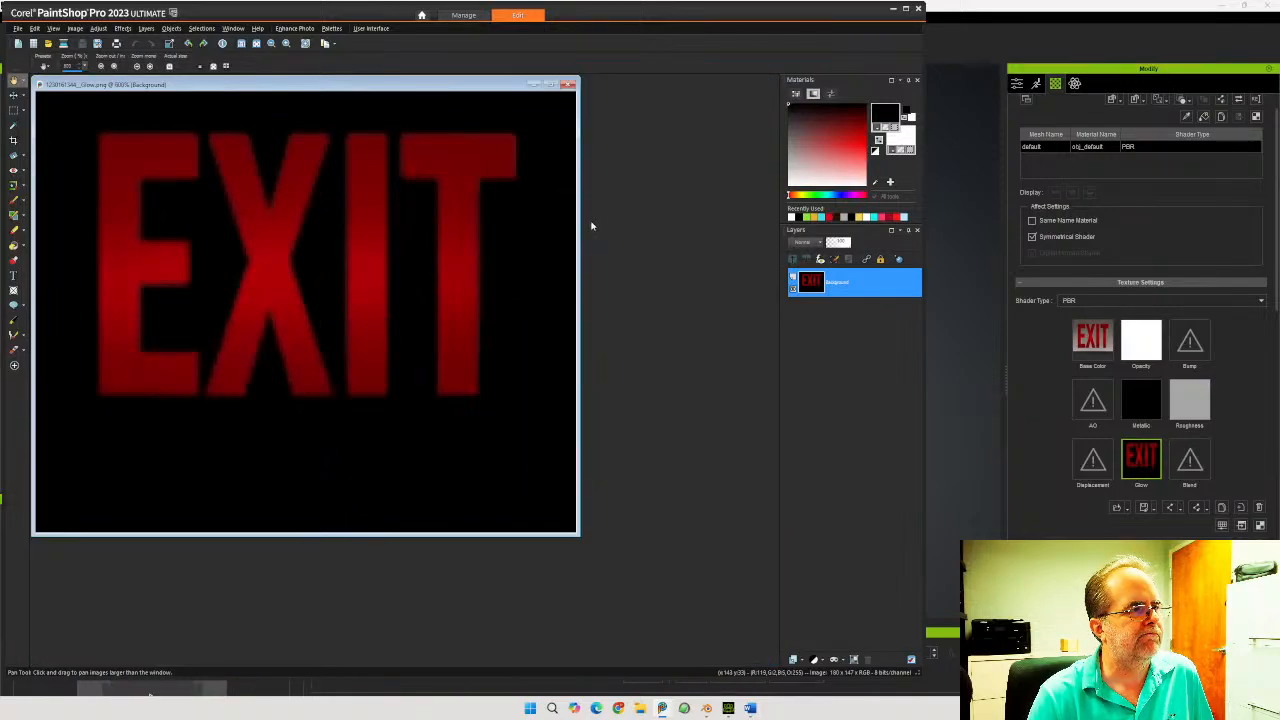
left_click(478, 85)
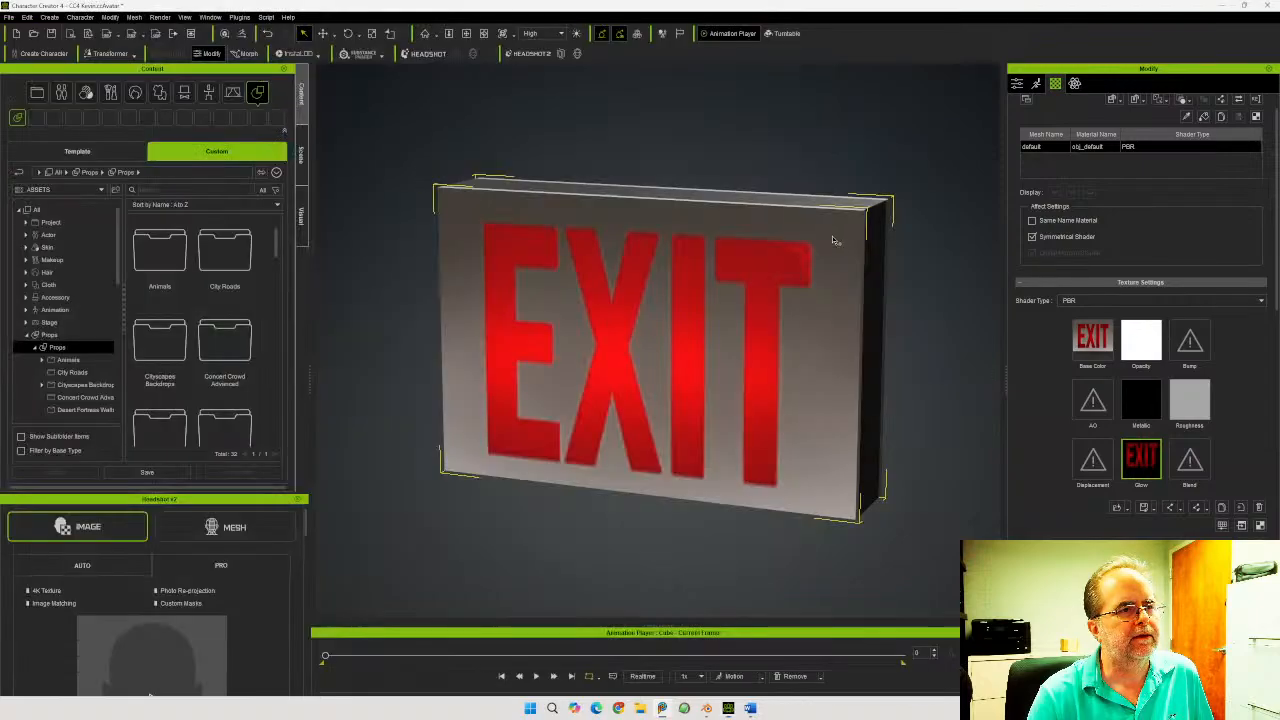
Try adjusting Self Illumination in the sign's material settings and return it to 0
mouse_move(829, 260)
right_mouse_down()
mouse_move(717, 280)
mouse_move(648, 262)
mouse_move(648, 220)
mouse_move(771, 191)
mouse_move(1076, 180)
mouse_move(740, 240)
mouse_move(777, 263)
mouse_move(789, 229)
mouse_move(749, 259)
mouse_move(675, 280)
mouse_move(660, 300)
mouse_move(720, 326)
mouse_move(866, 231)
right_mouse_up()
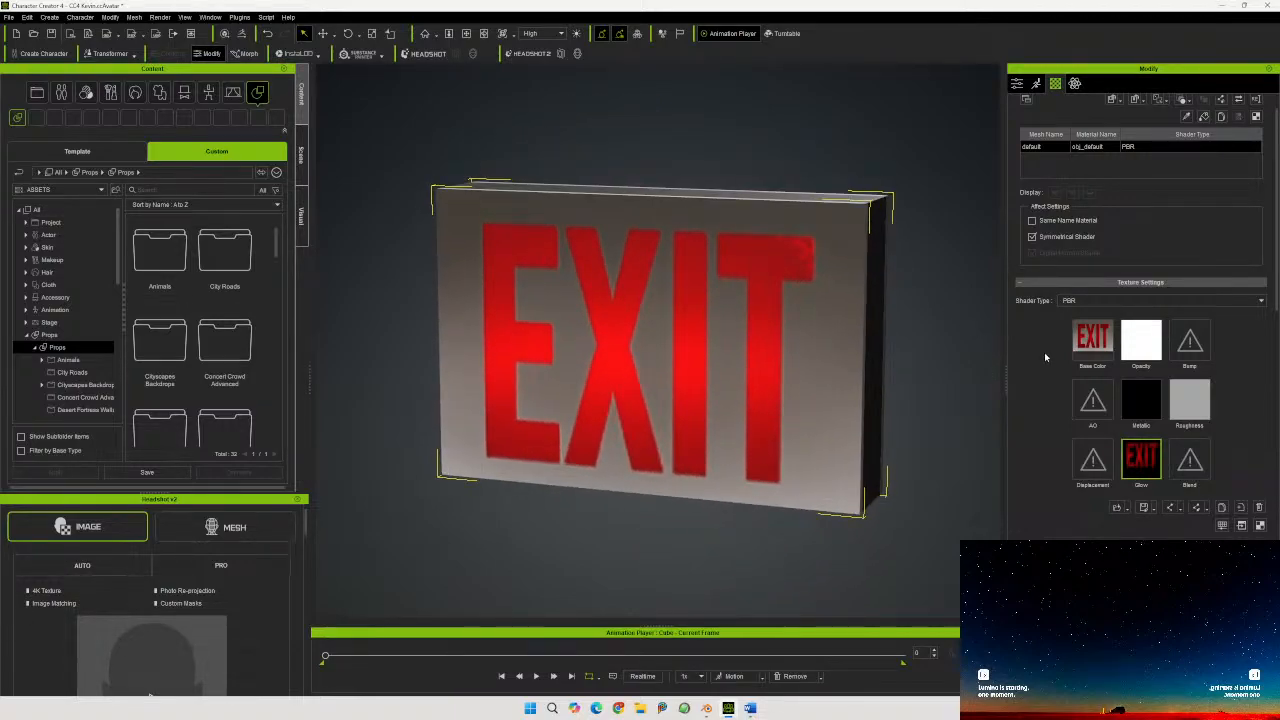
scroll(1046, 358, "down", 5)
scroll(1048, 369, "down", 1)
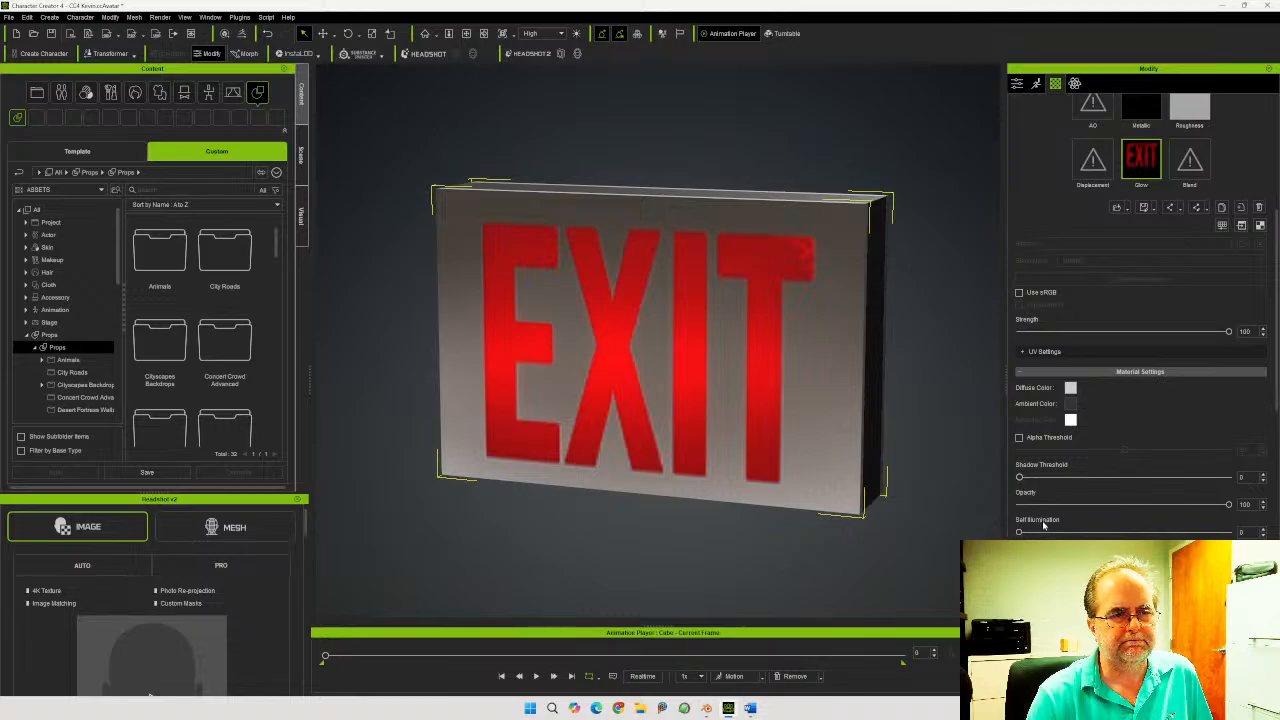
mouse_move(1019, 532)
left_mouse_down()
mouse_move(1222, 532)
mouse_move(1019, 532)
left_mouse_up()
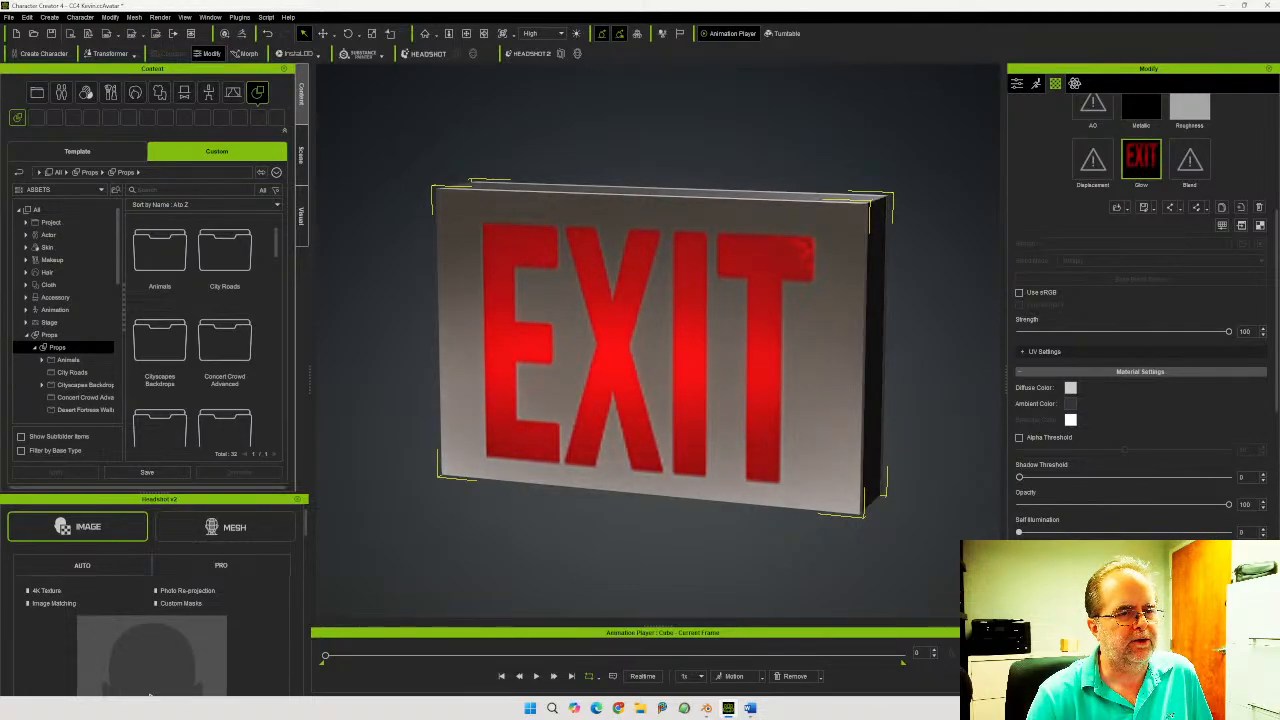
Try lowering the Strength of the sign's Glow texture and return it to 100
scroll(1081, 414, "up", 5)
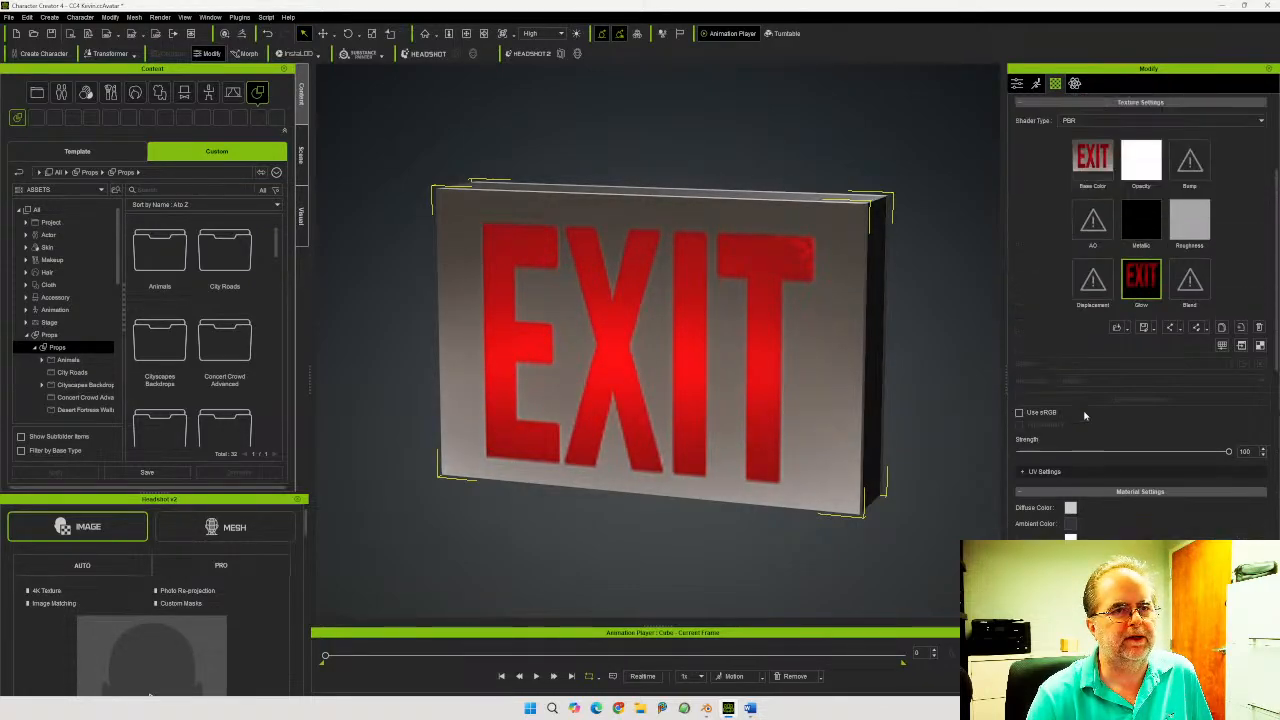
mouse_move(1149, 308)
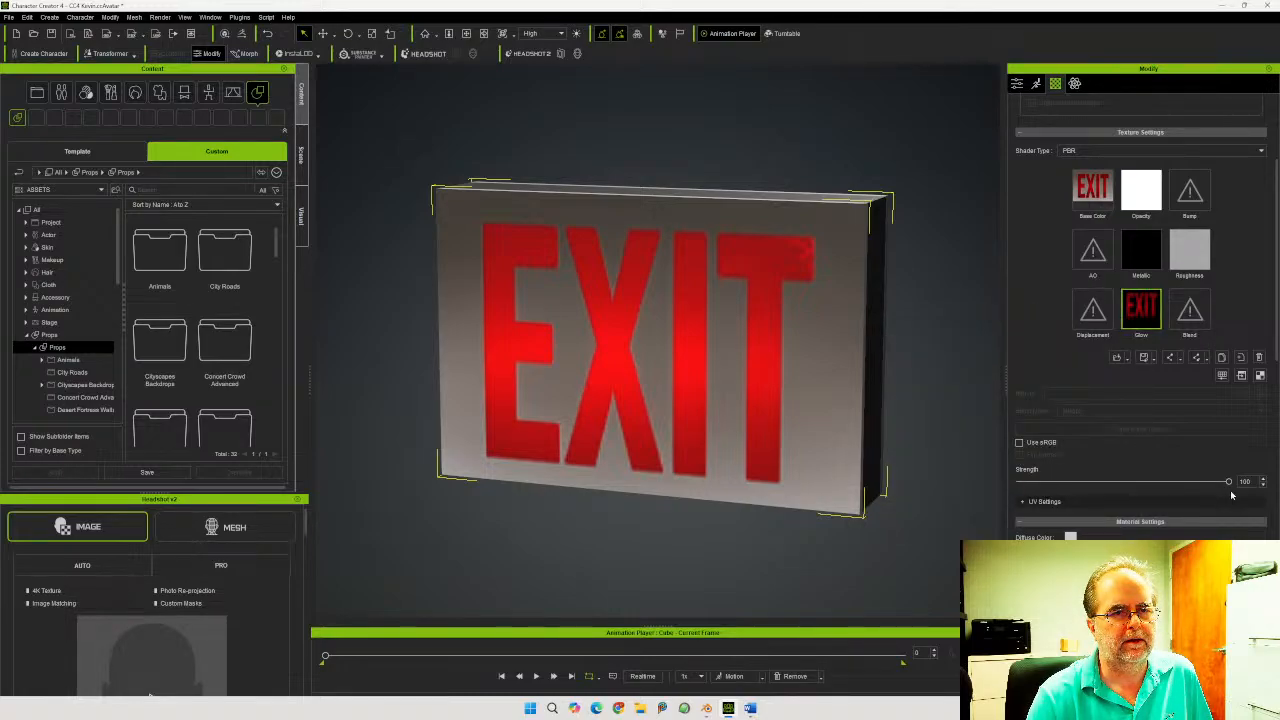
left_click_drag(1230, 483, 1163, 483)
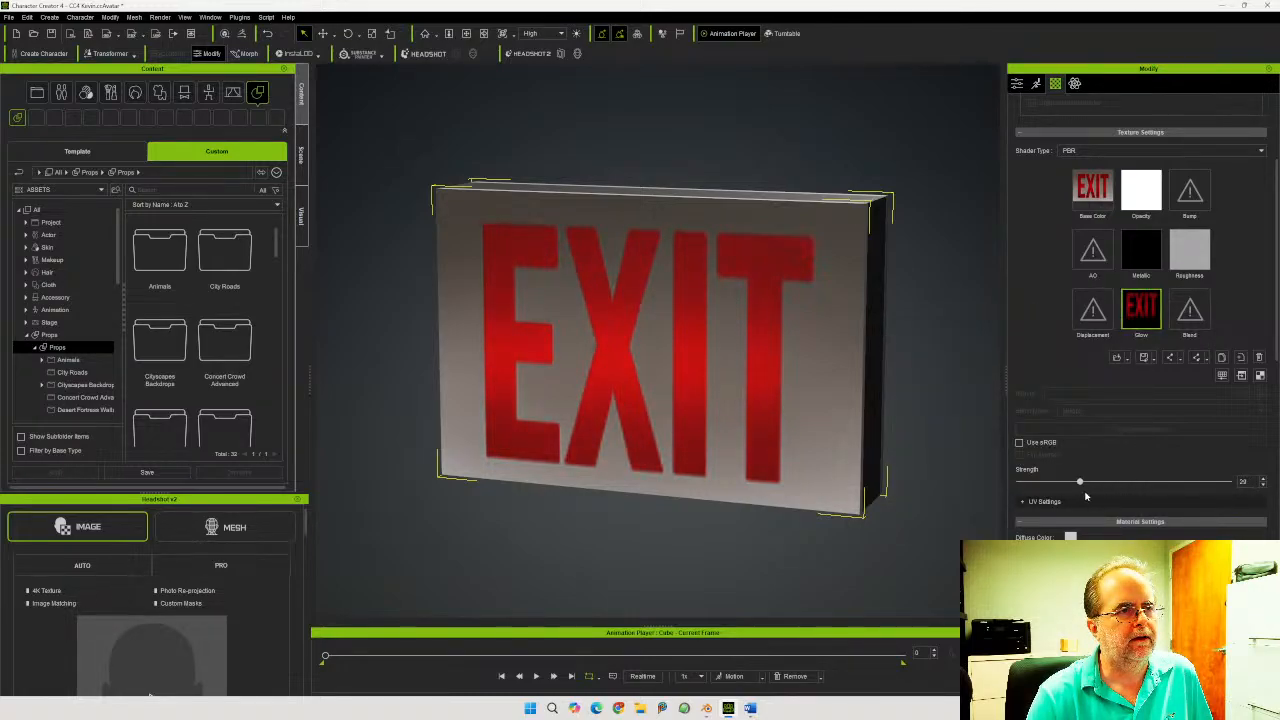
left_click_drag(1085, 497, 1230, 498)
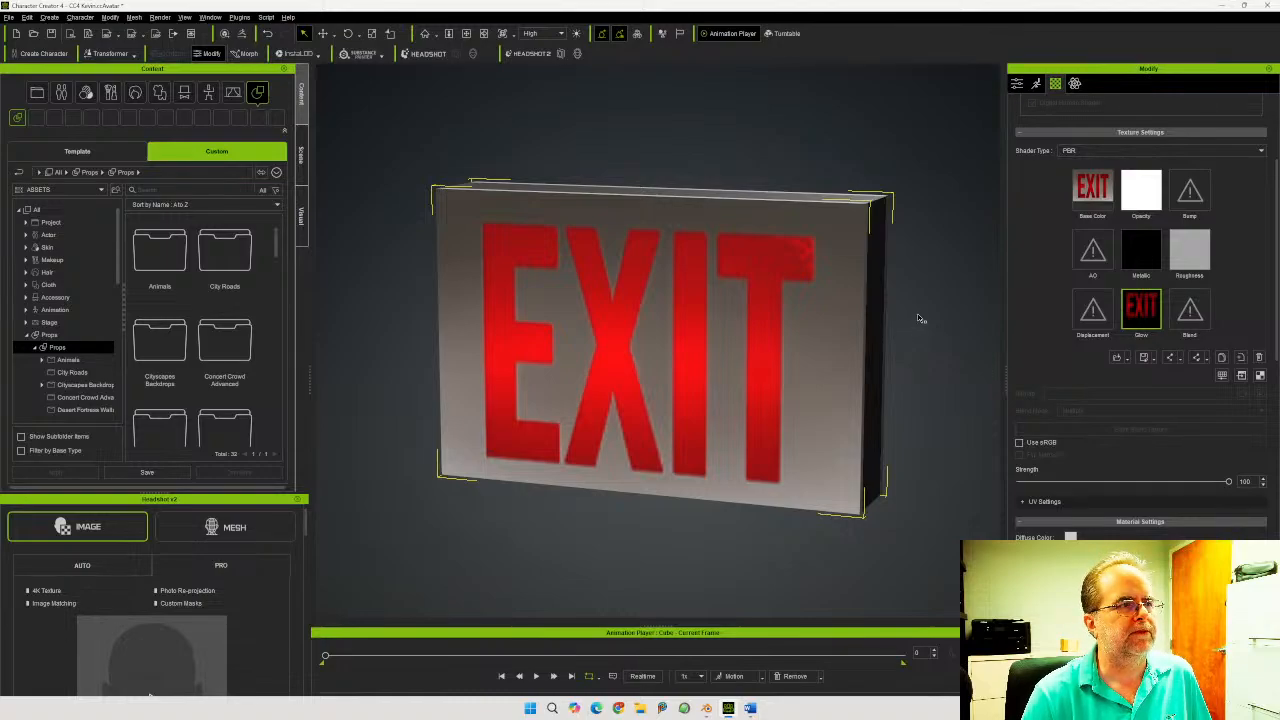
Angle the view on the sign and save it to the custom Props library as Exit Sign
mouse_move(920, 317)
right_mouse_down()
mouse_move(866, 329)
mouse_move(928, 330)
right_mouse_up()
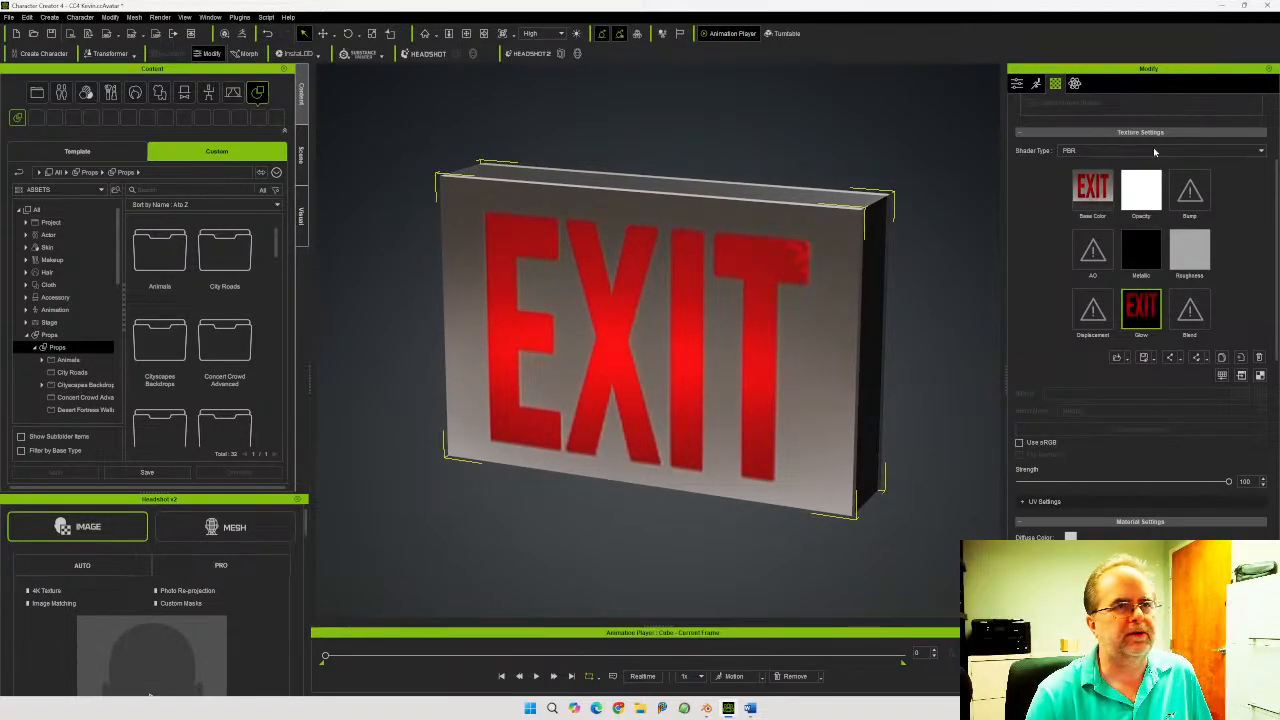
left_click(1016, 83)
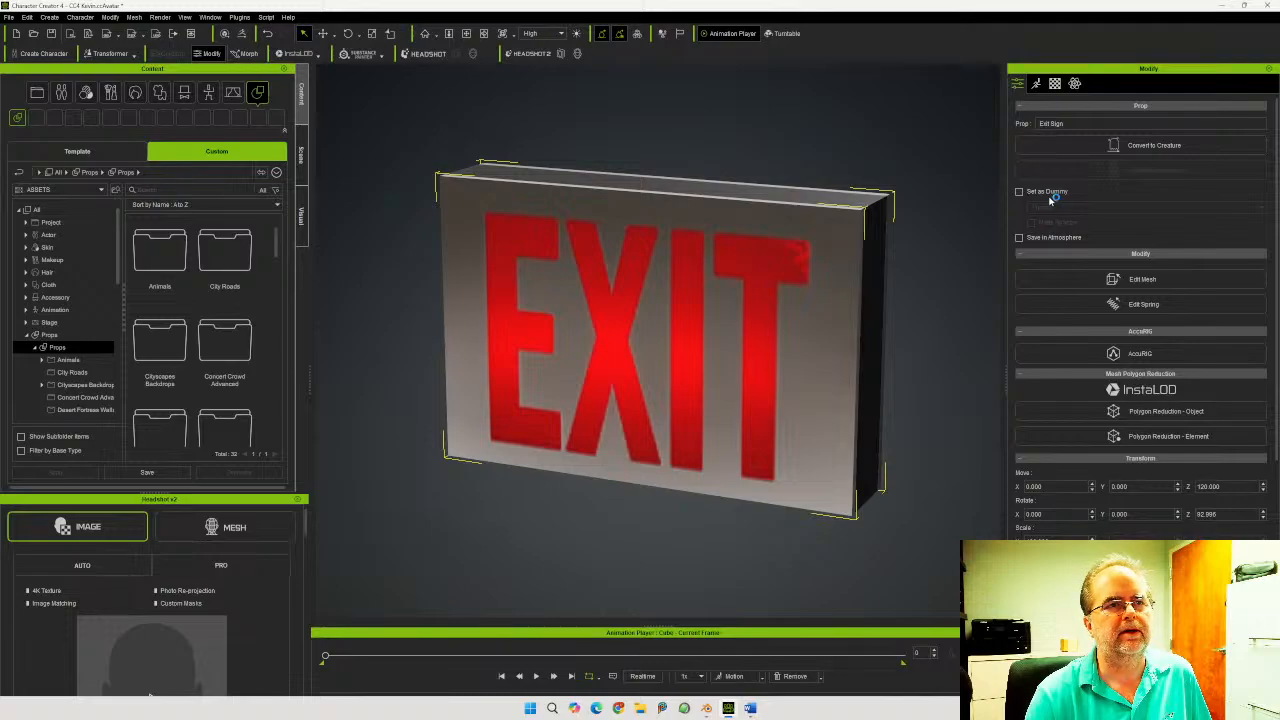
left_click_drag(1077, 121, 1006, 121)
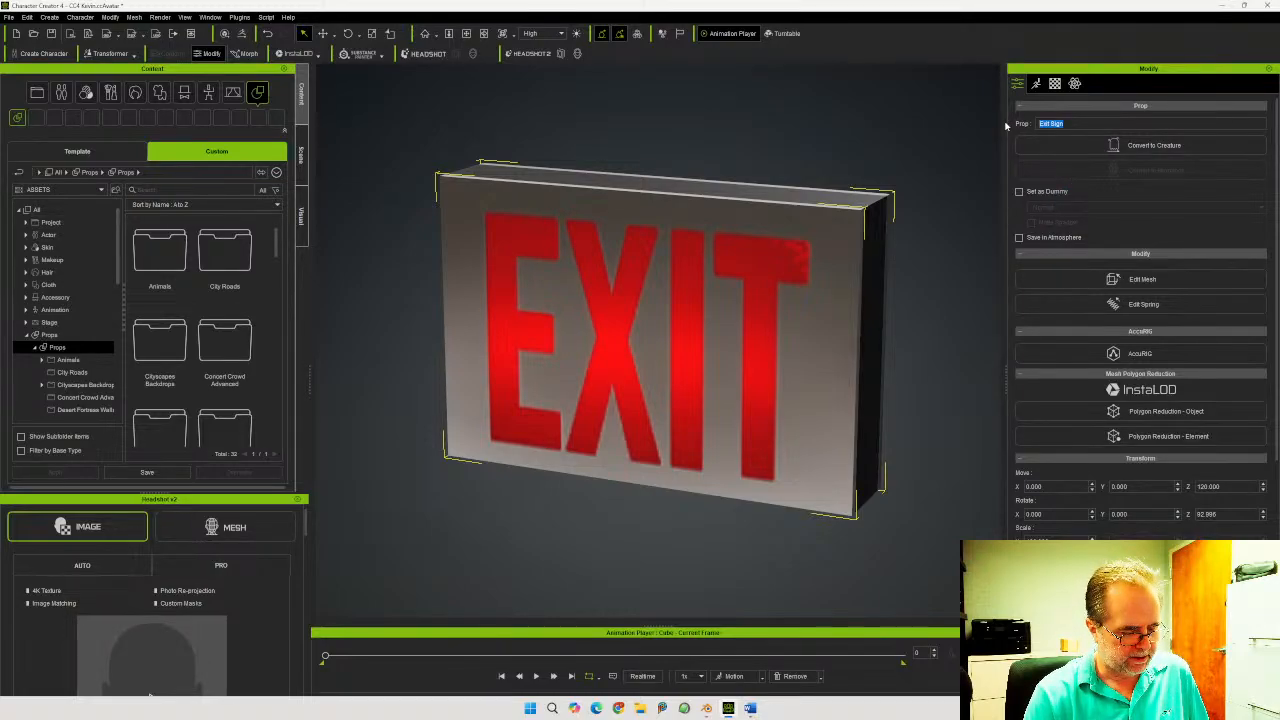
left_click(147, 472)
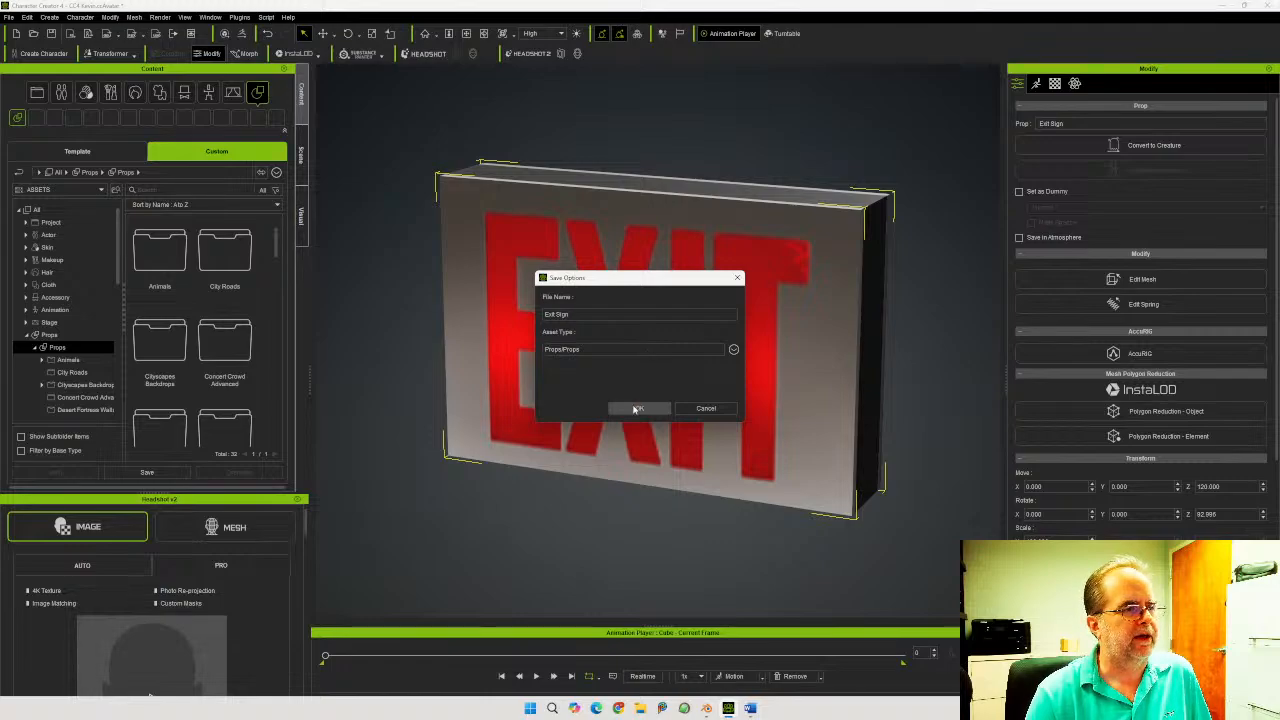
left_click(638, 408)
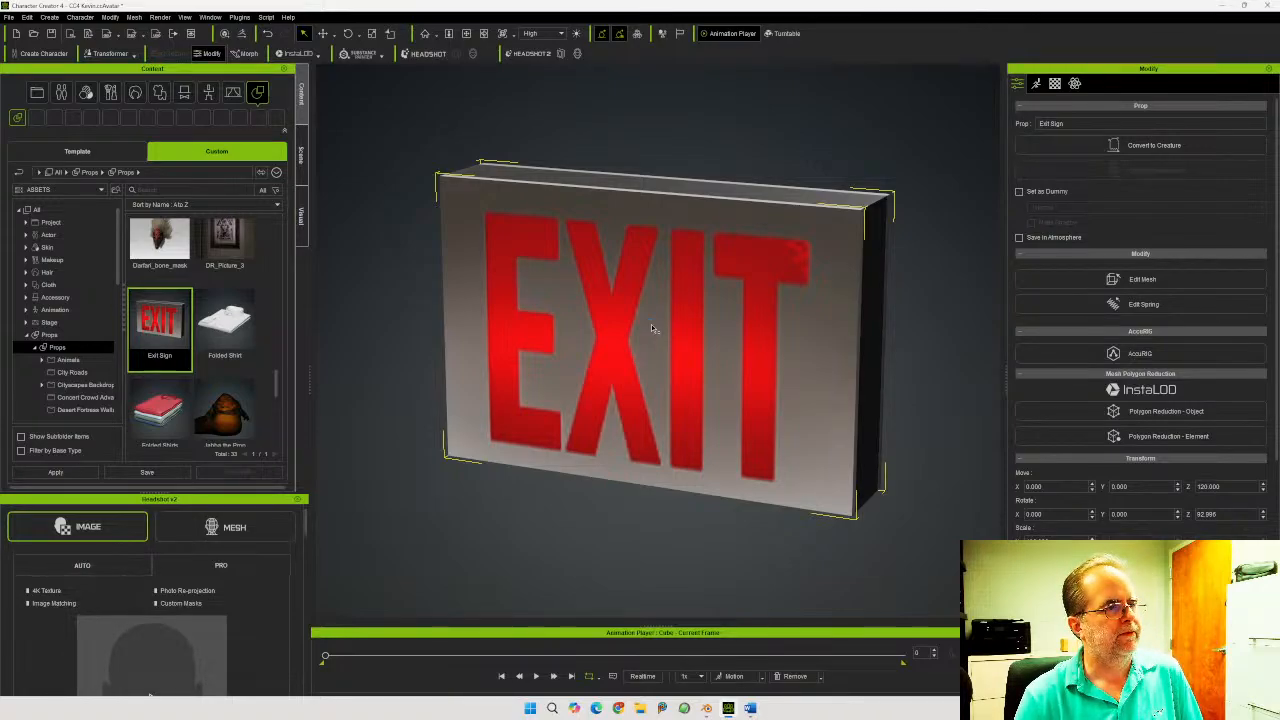
Delete the sign from the scene and make the character's slim jeans and basic T-shirt visible
key("Delete")
left_click(301, 152)
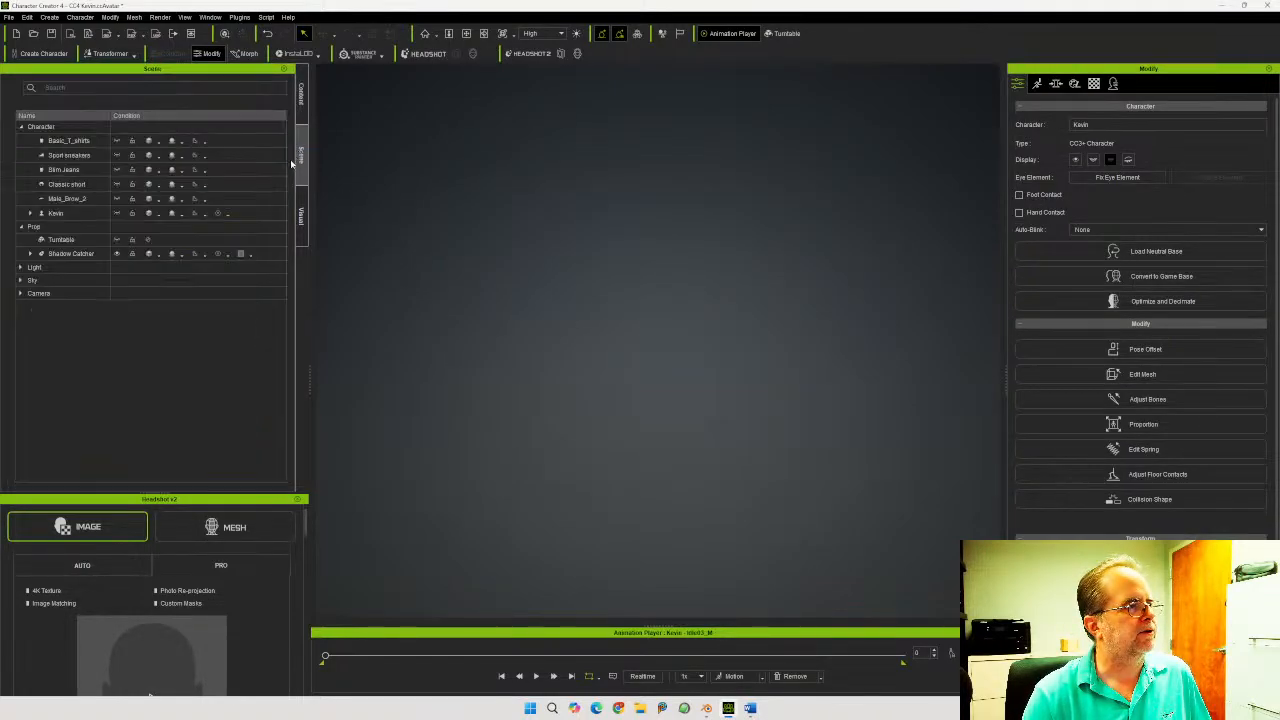
left_click(117, 172)
left_click(117, 142)
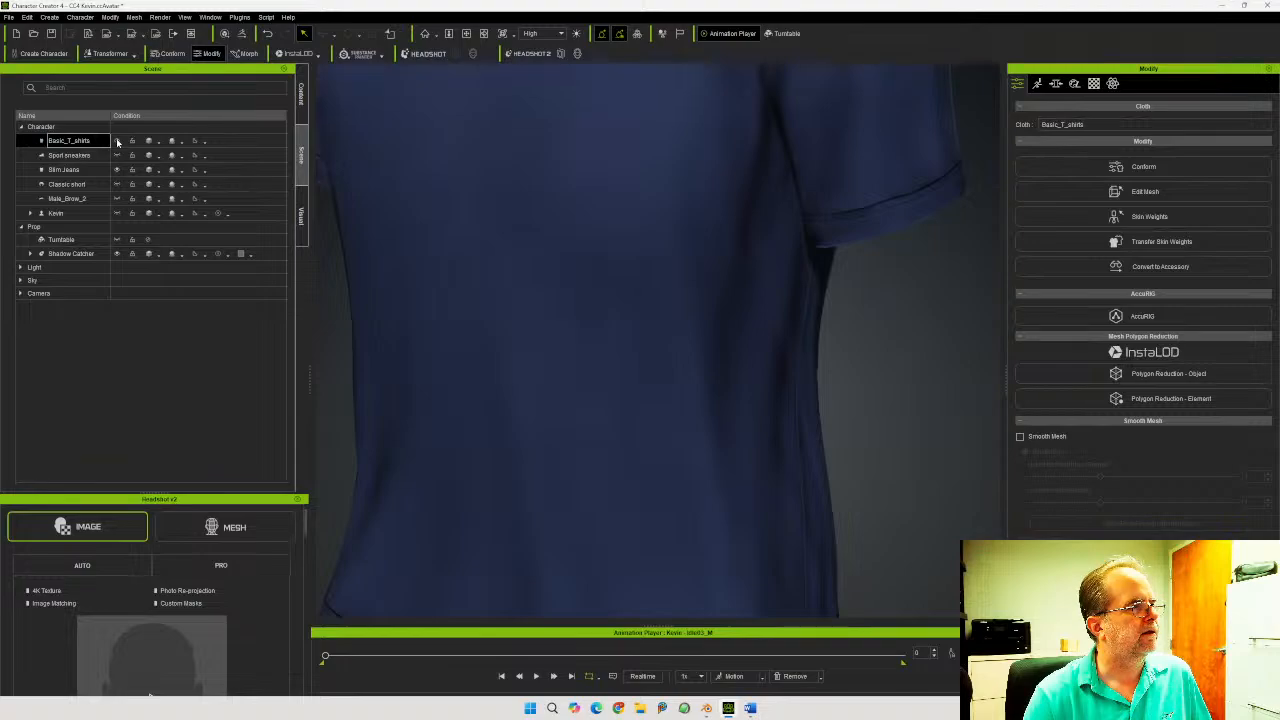
Frame the clothed character as a size reference and import the big-cover-stack model as a prop
left_click(75, 213)
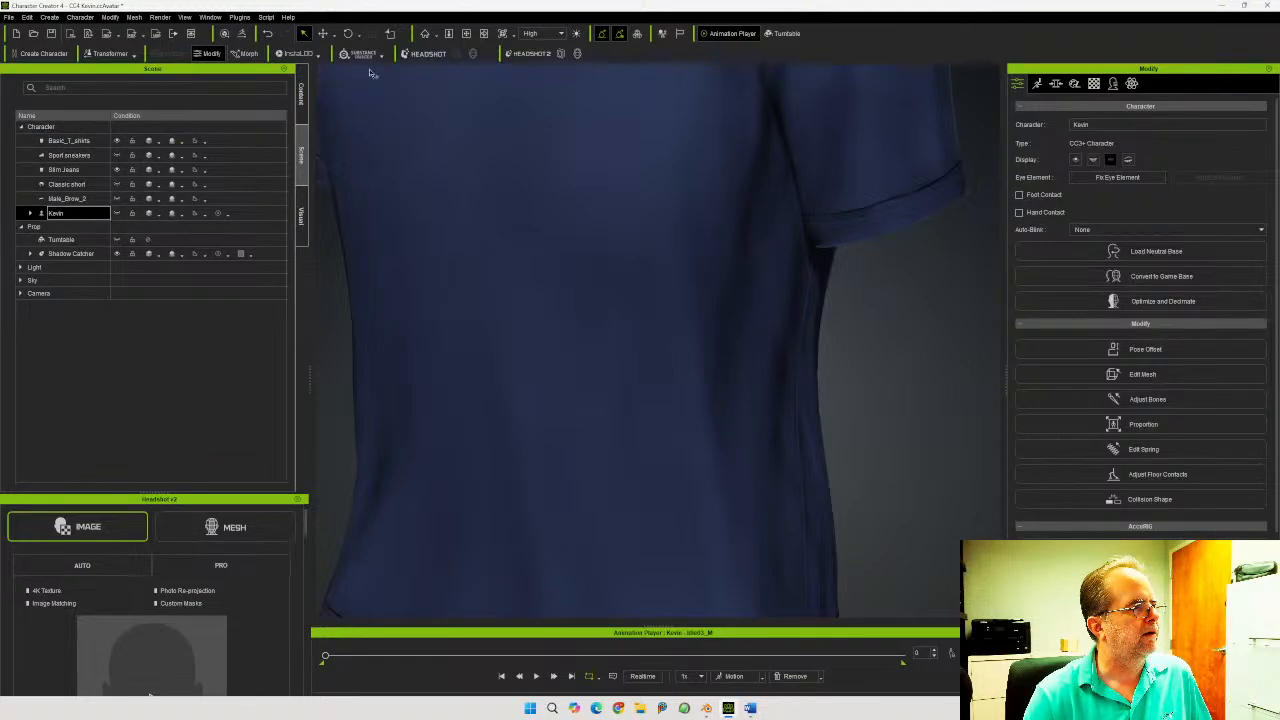
left_click(426, 35)
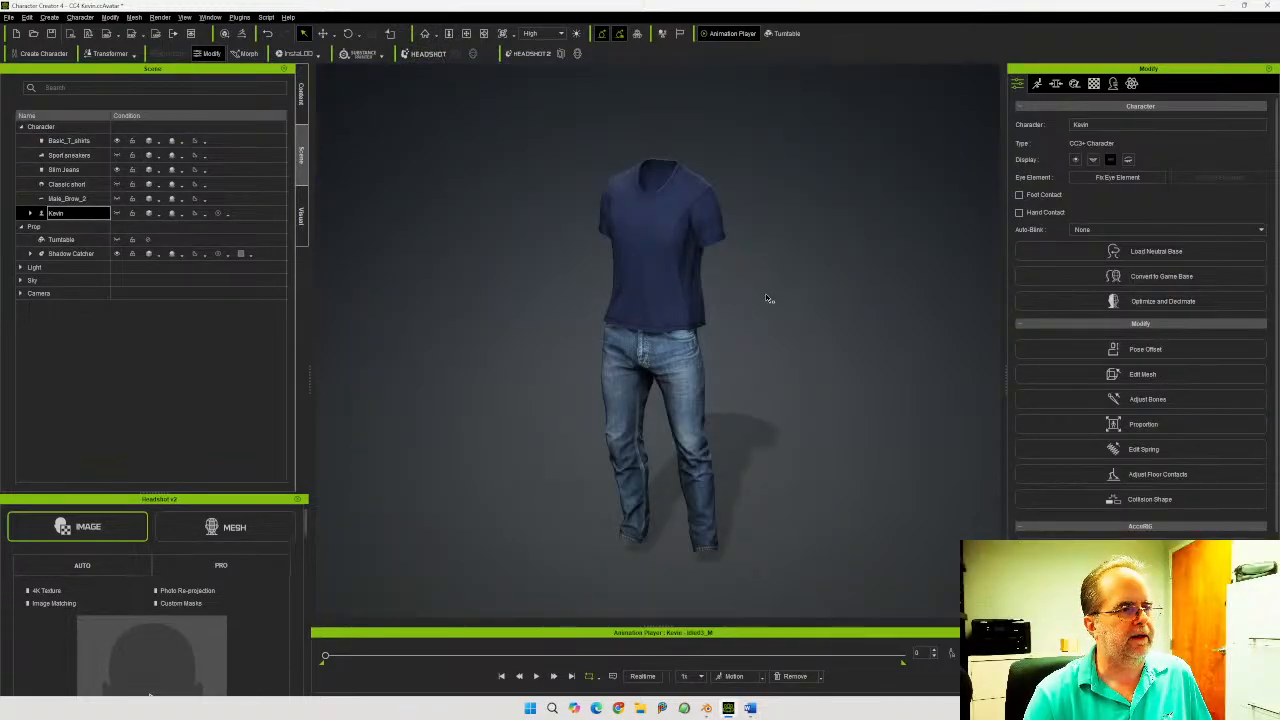
middle_click_drag(769, 299, 628, 240)
right_click_drag(631, 243, 657, 254)
middle_click_drag(698, 235, 683, 236)
right_click_drag(707, 252, 678, 238)
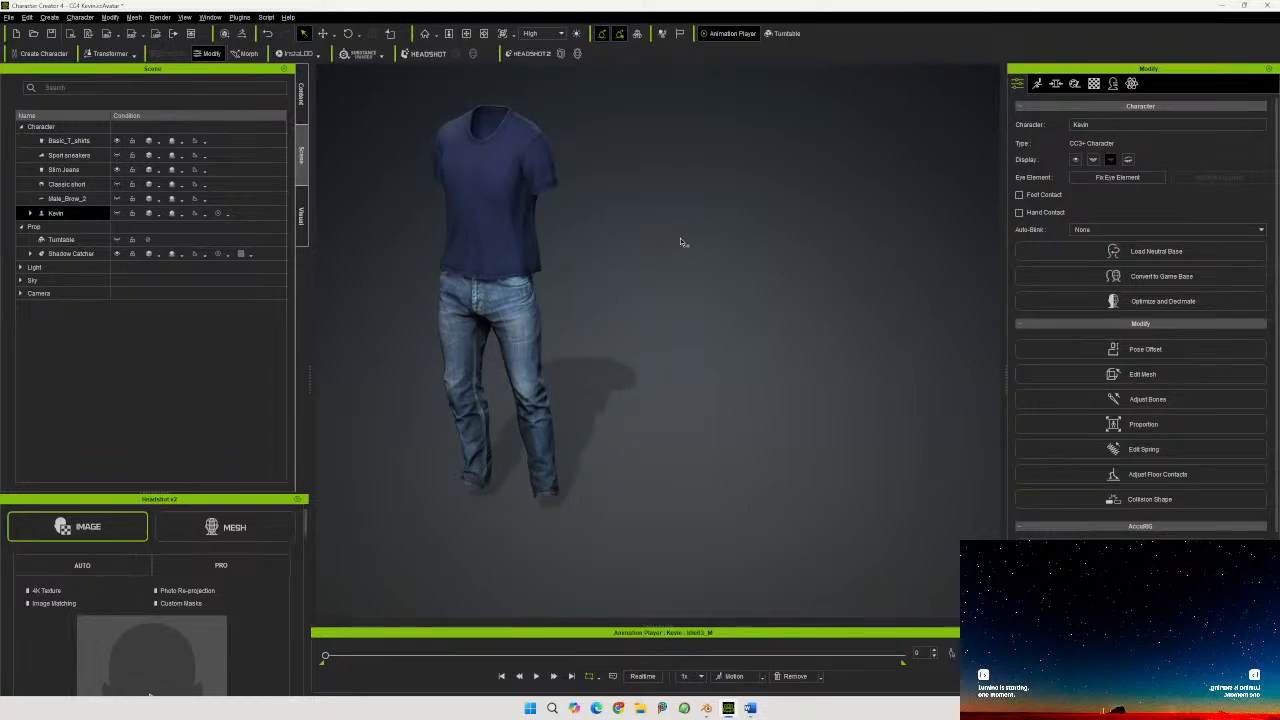
middle_click_drag(681, 240, 690, 246)
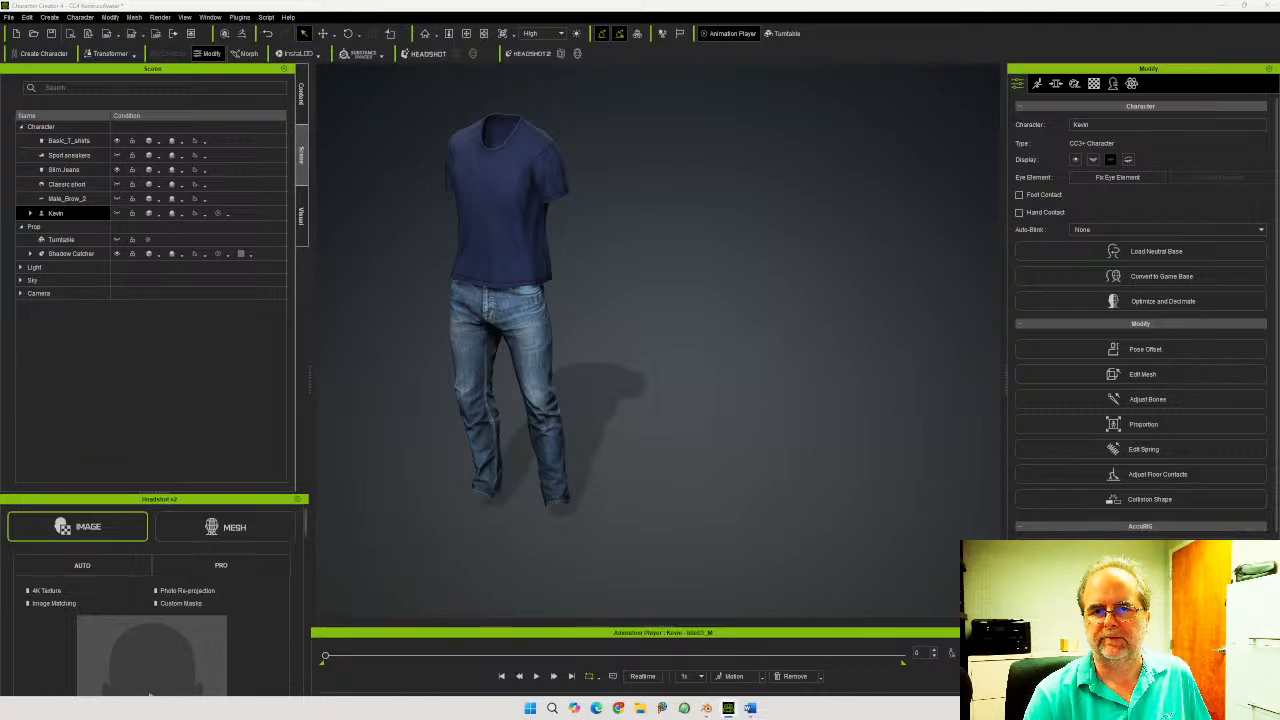
left_click_drag(1000, 440, 697, 469)
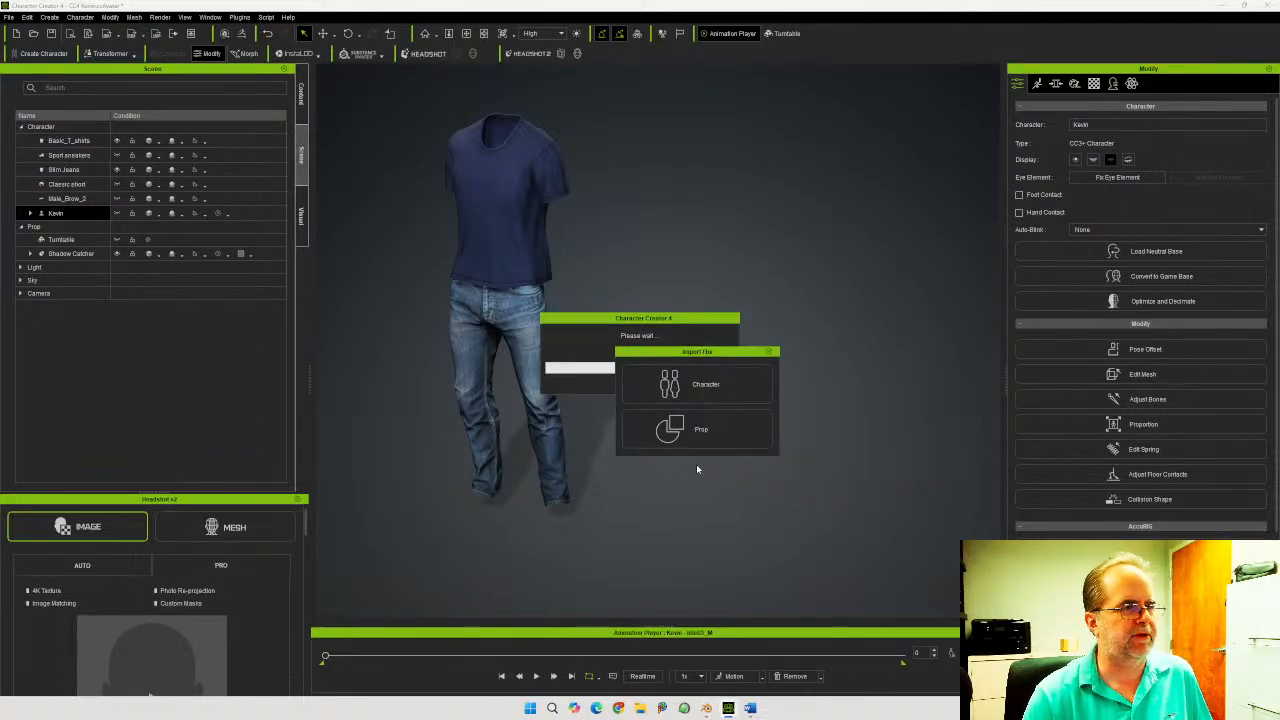
left_click(678, 428)
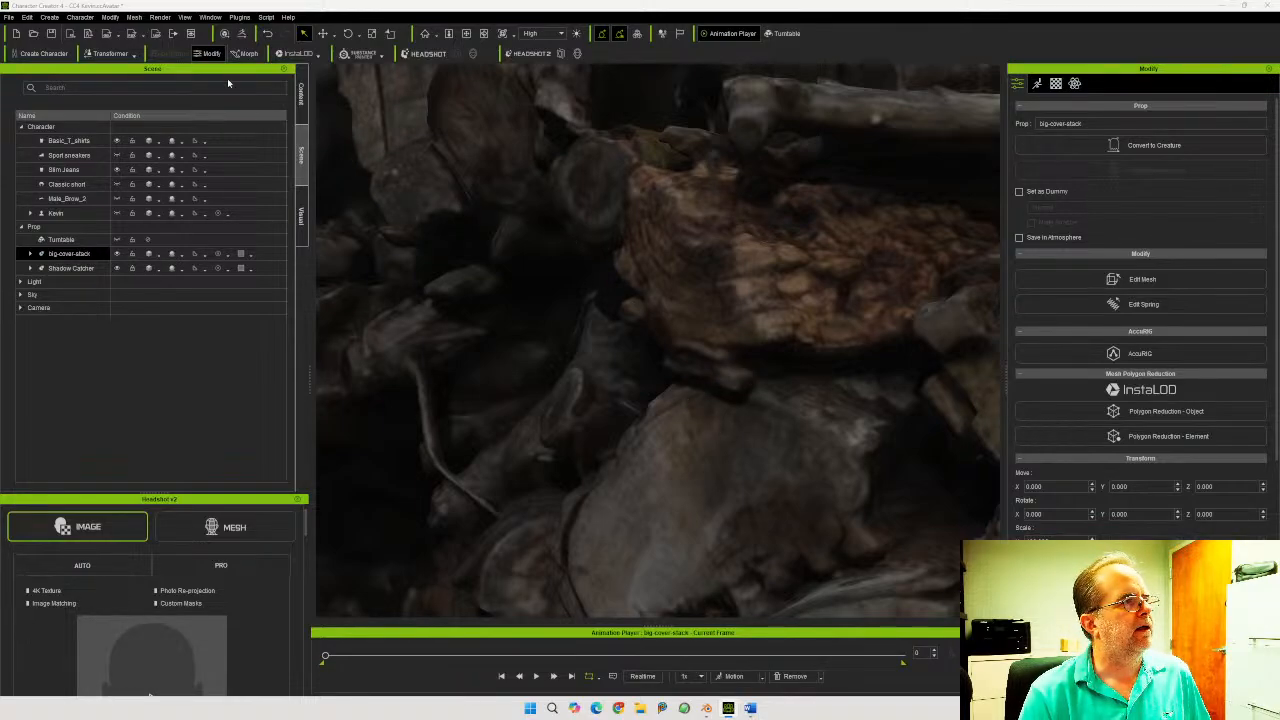
Scale the big-cover-stack prop down uniformly to suit the character's size and inspect it from front and back
left_click(372, 33)
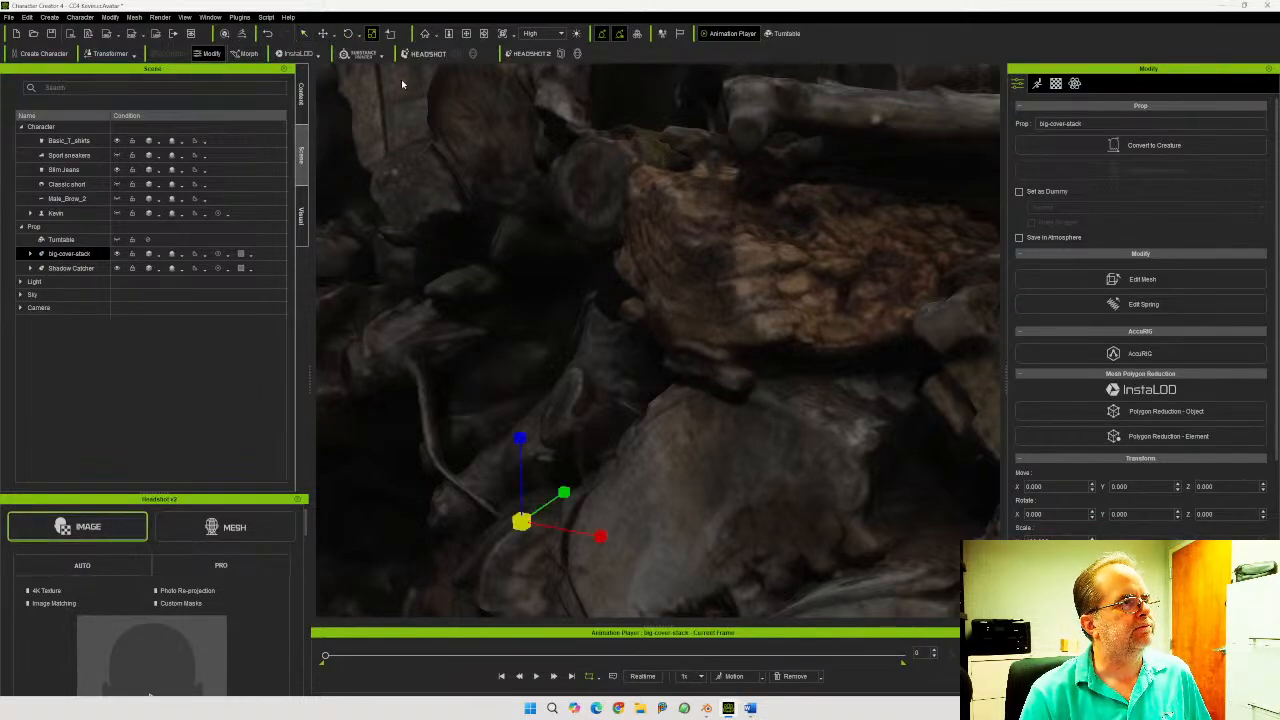
left_click_drag(522, 520, 543, 714)
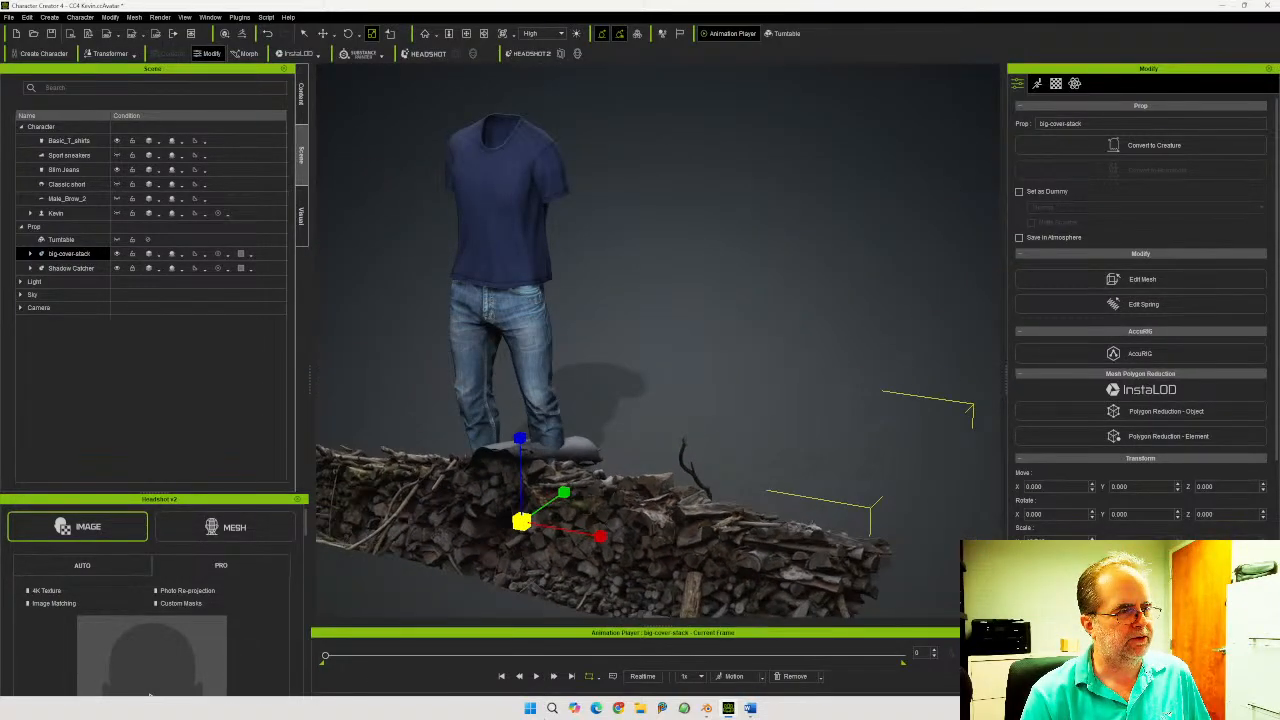
middle_click_drag(522, 522, 721, 412)
right_click_drag(721, 412, 185, 418)
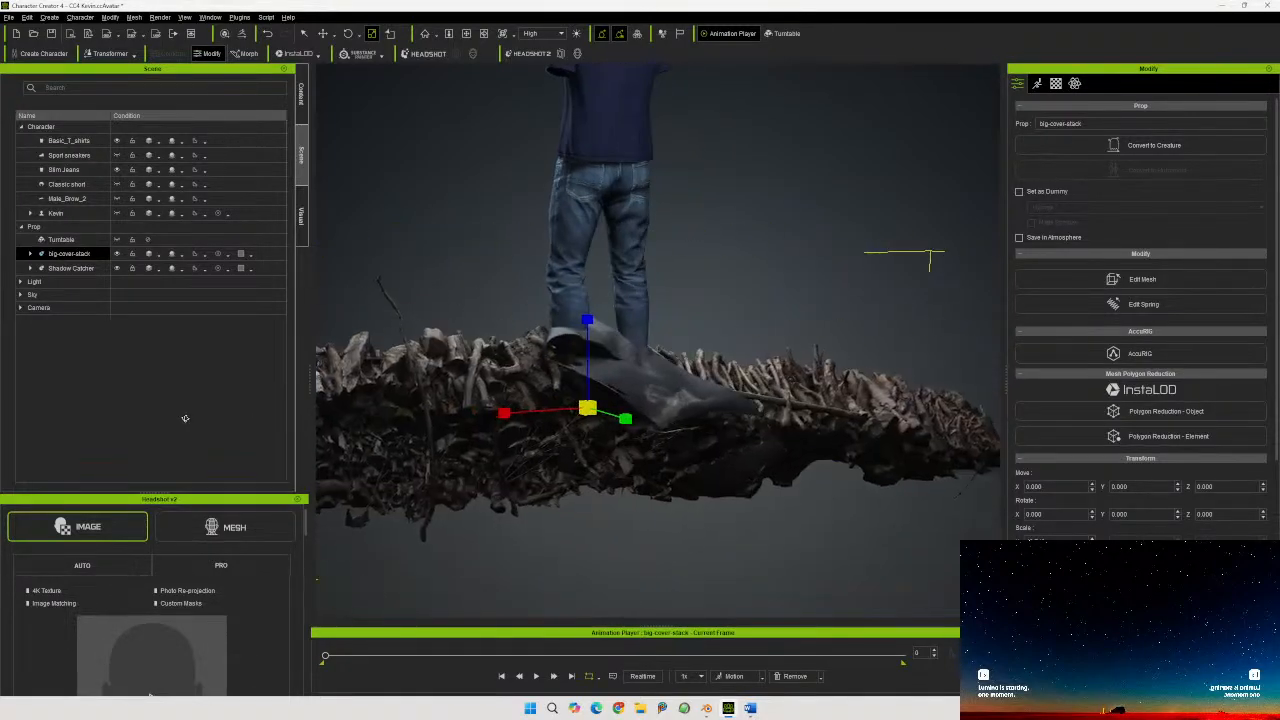
right_click_drag(464, 445, 1089, 487)
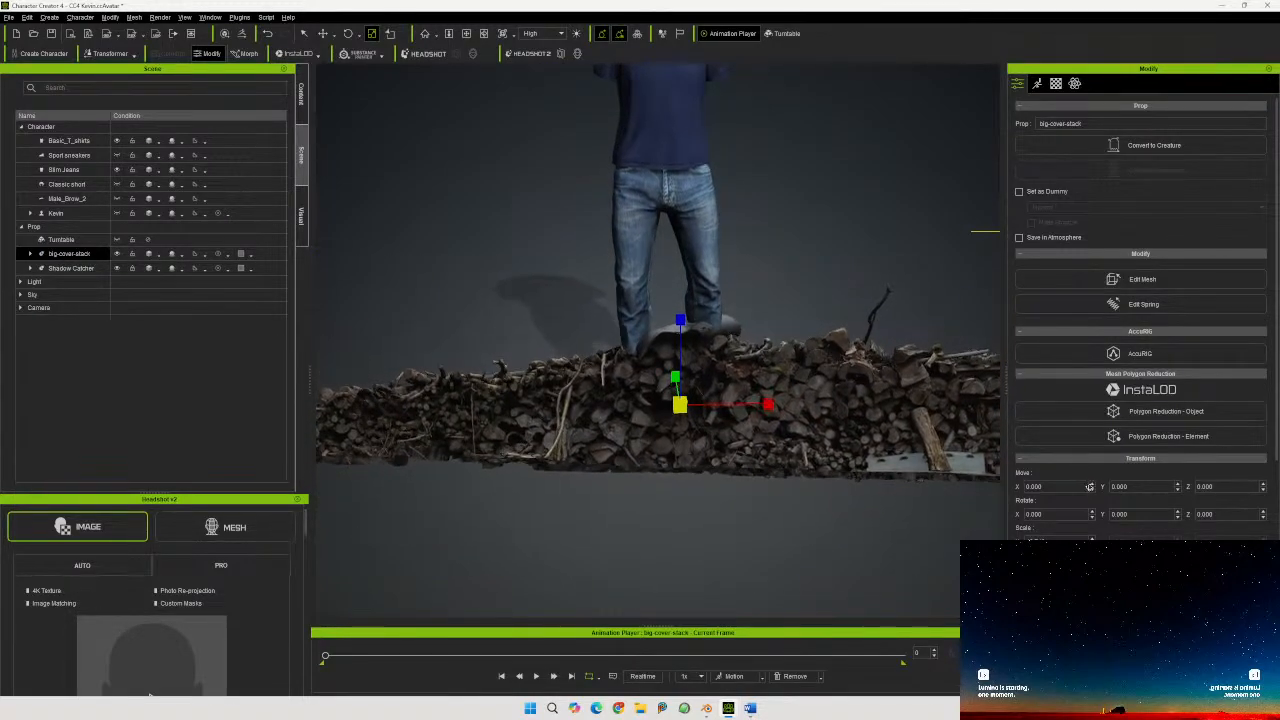
middle_click_drag(908, 498, 871, 477)
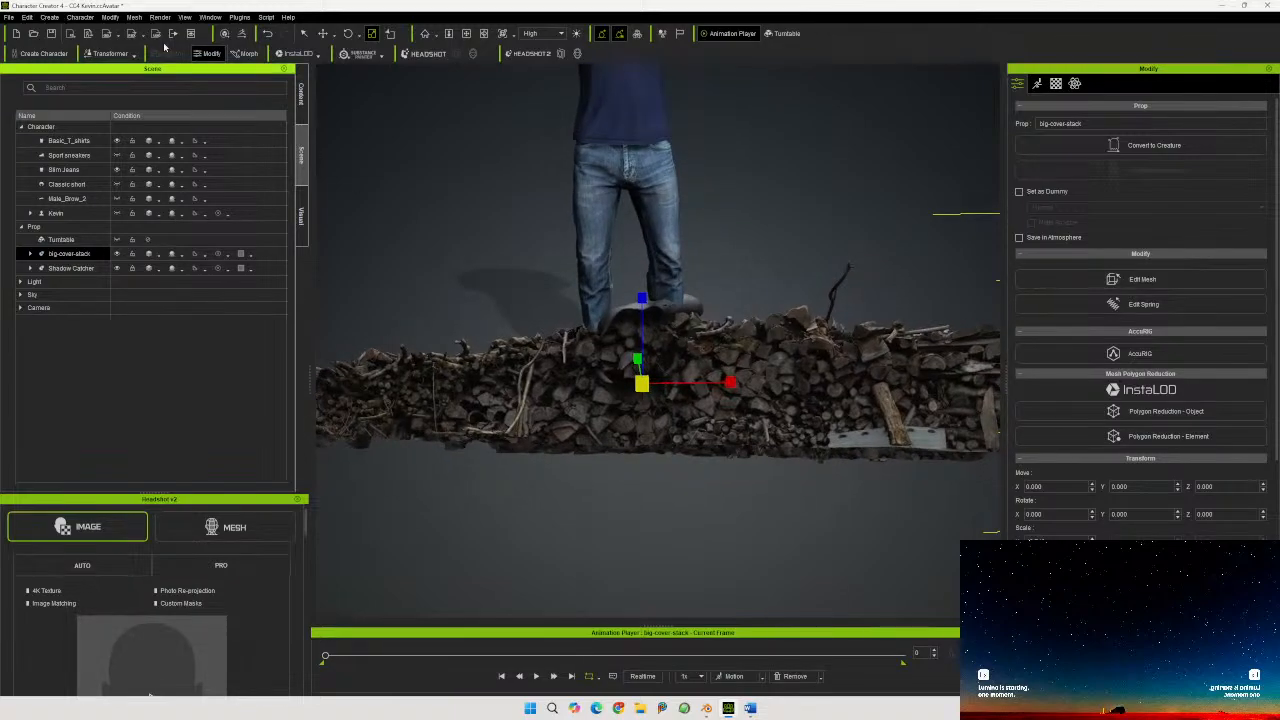
left_click(50, 17)
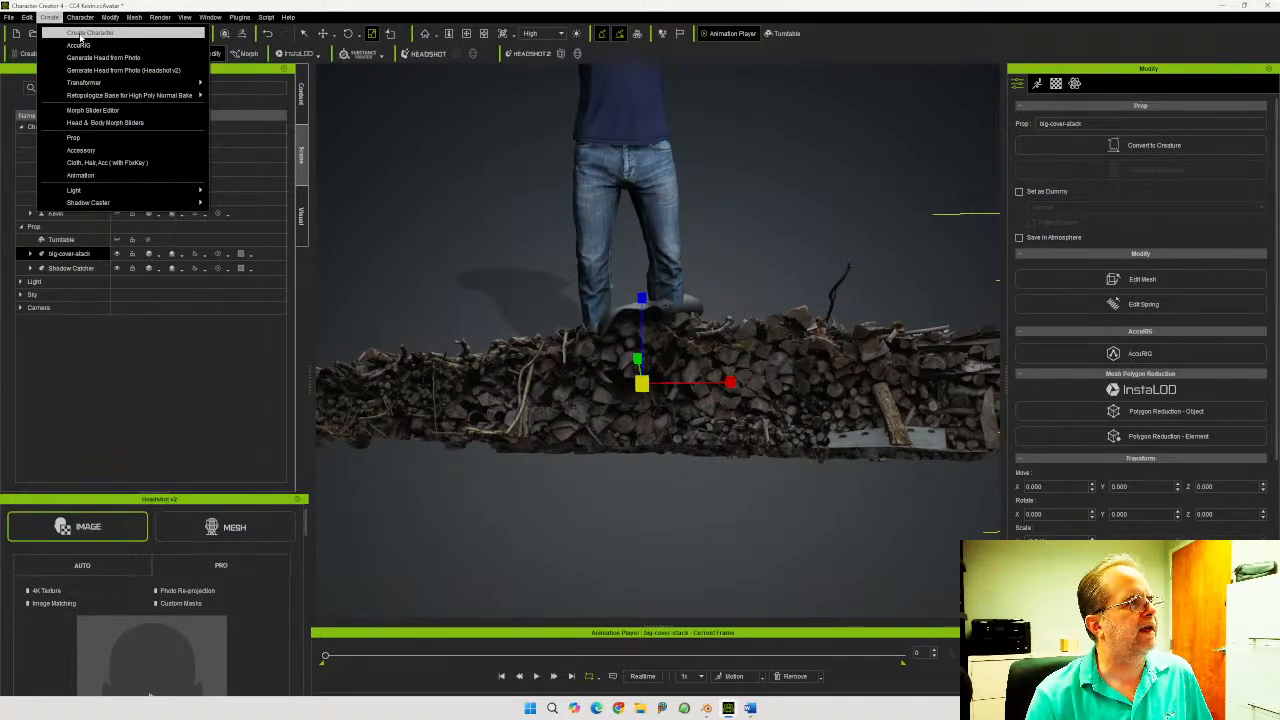
mouse_move(83, 18)
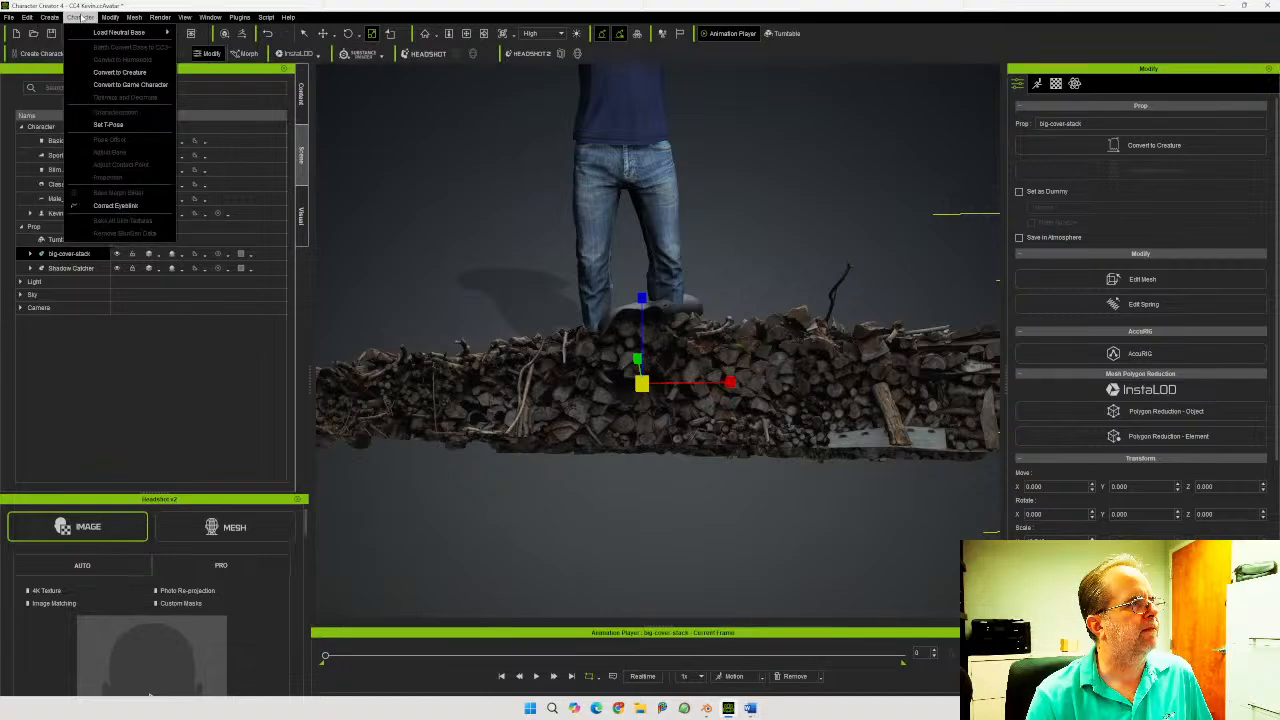
left_click(134, 17)
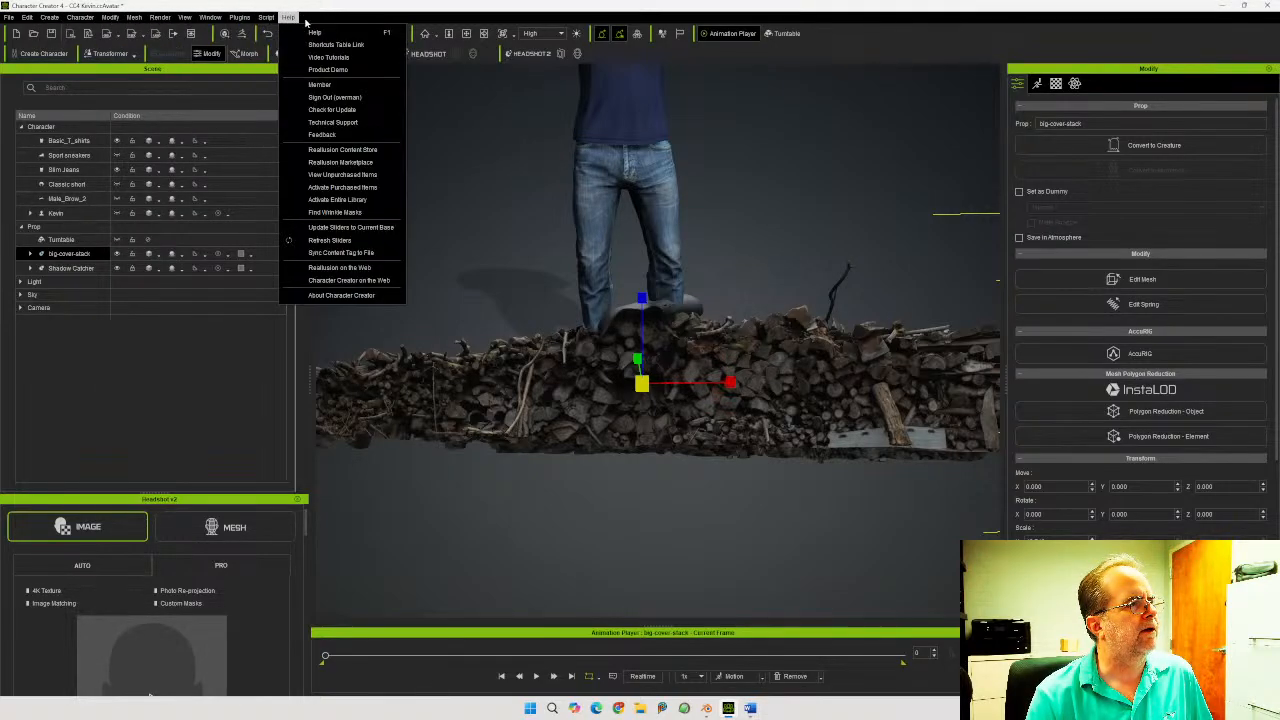
mouse_move(47, 18)
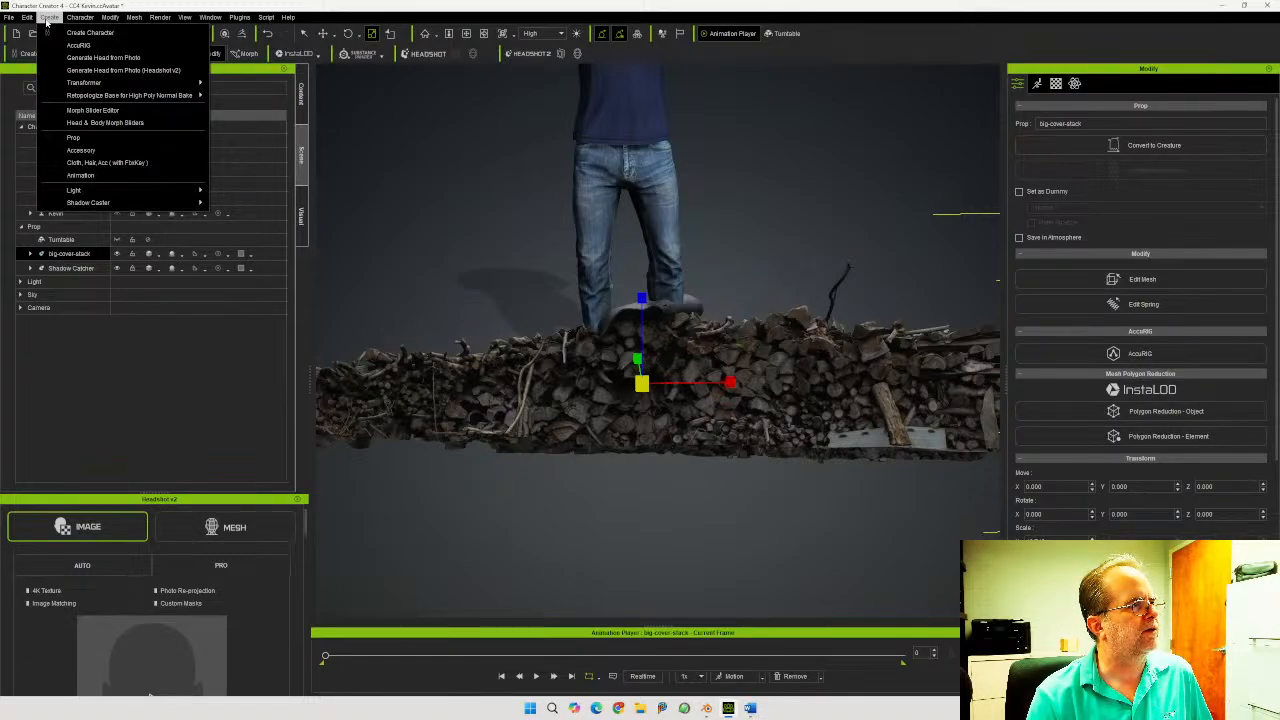
left_click(46, 22)
Move the wood stack across the floor to stand behind the character, at about Y 149
mouse_move(509, 384)
right_mouse_down()
mouse_move(513, 405)
mouse_move(505, 388)
right_mouse_up()
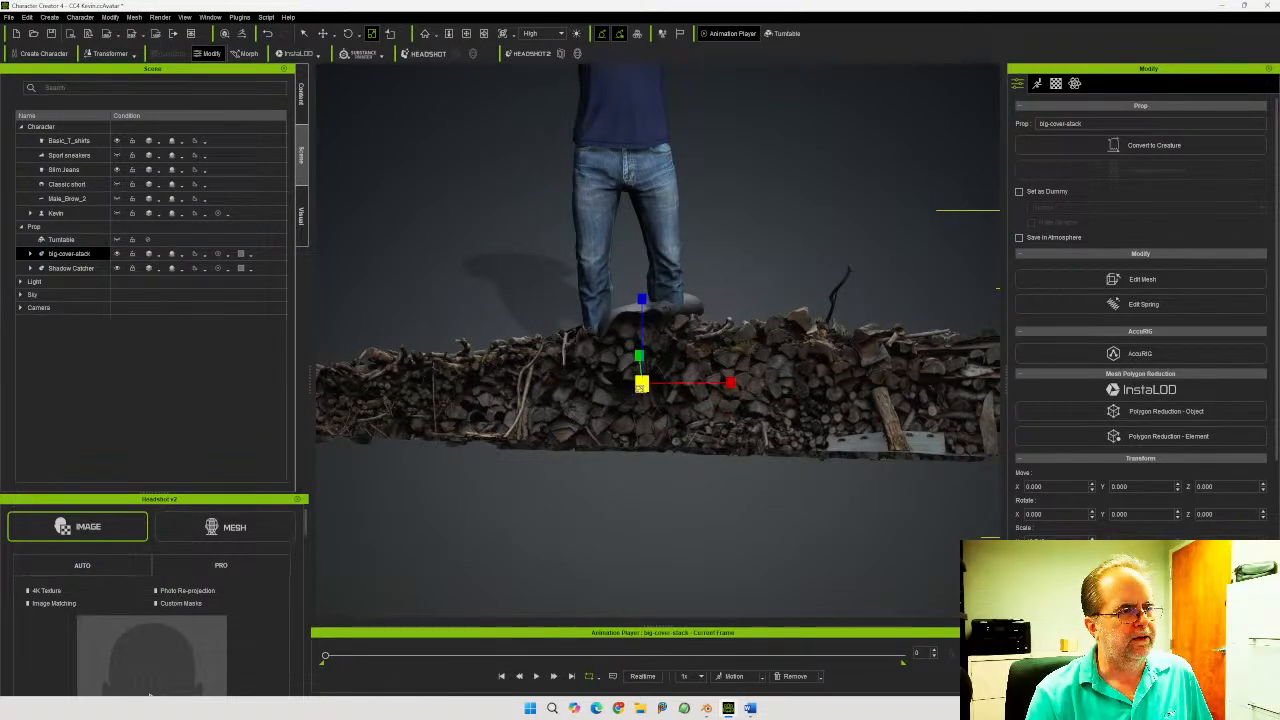
left_click(323, 35)
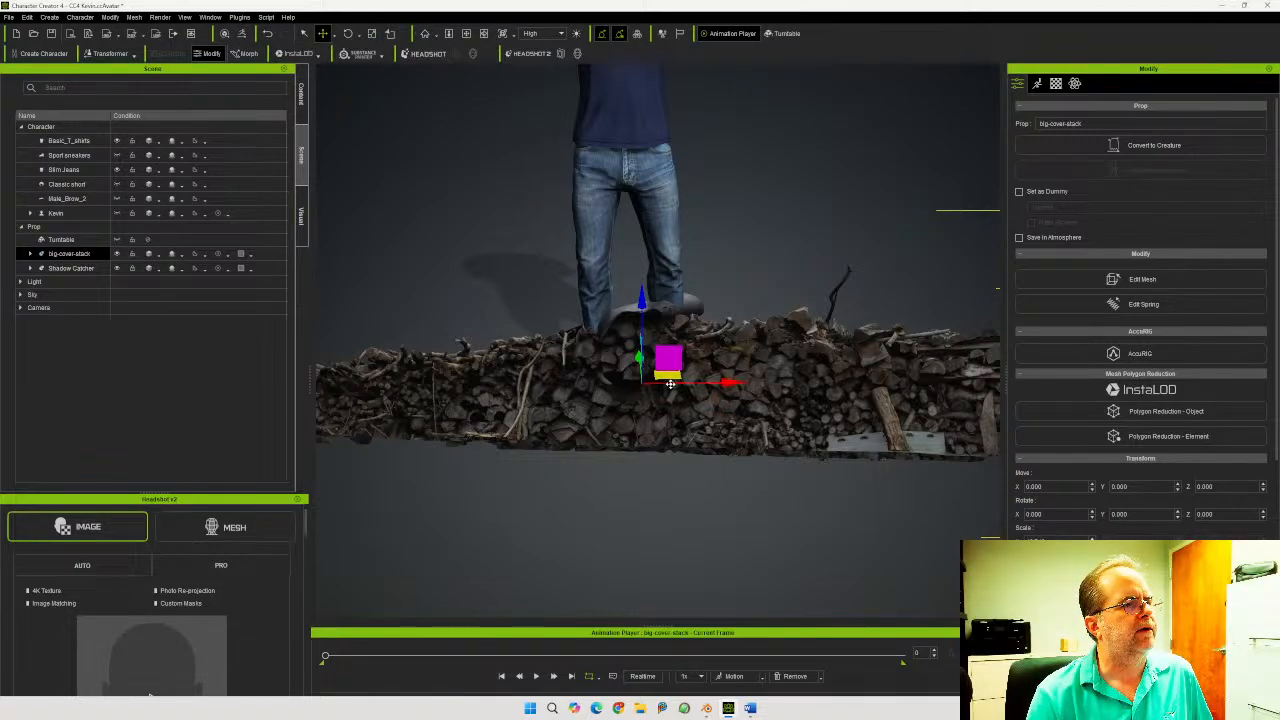
left_click_drag(658, 376, 685, 271)
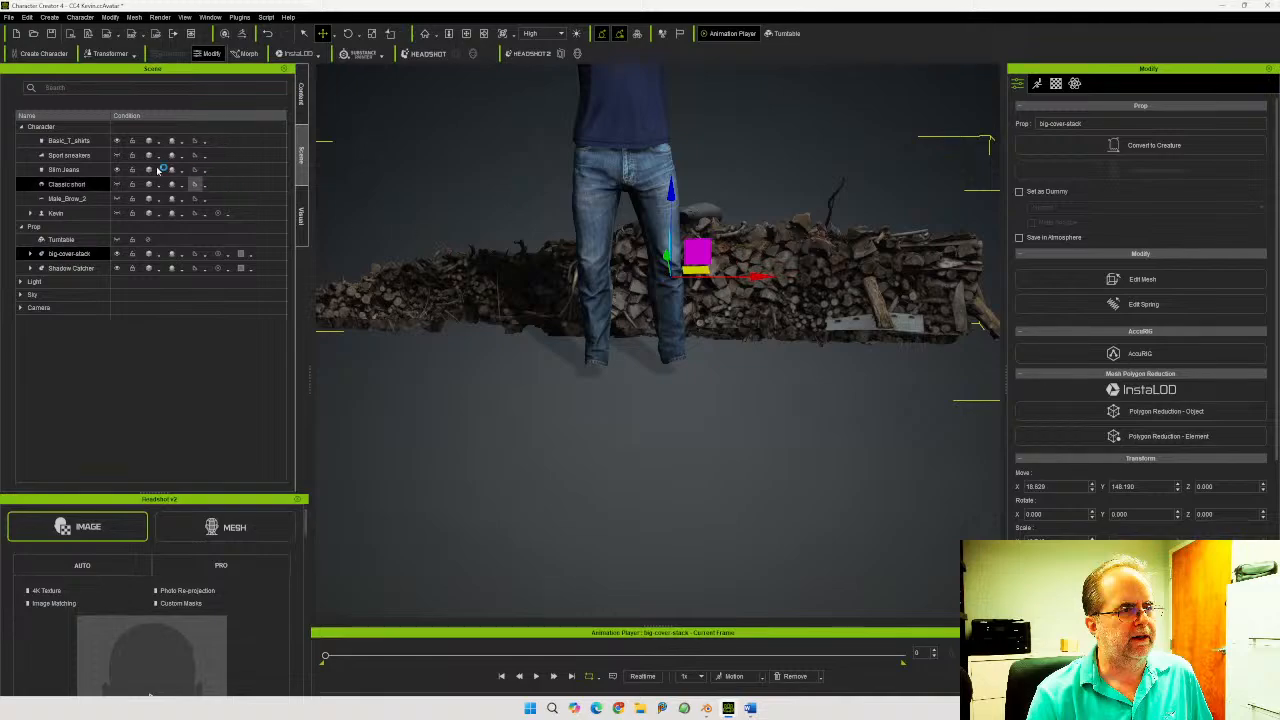
Make the character's sneakers, hair, eyebrows and body visible and frame the whole figure with the wood stack behind
left_click(116, 156)
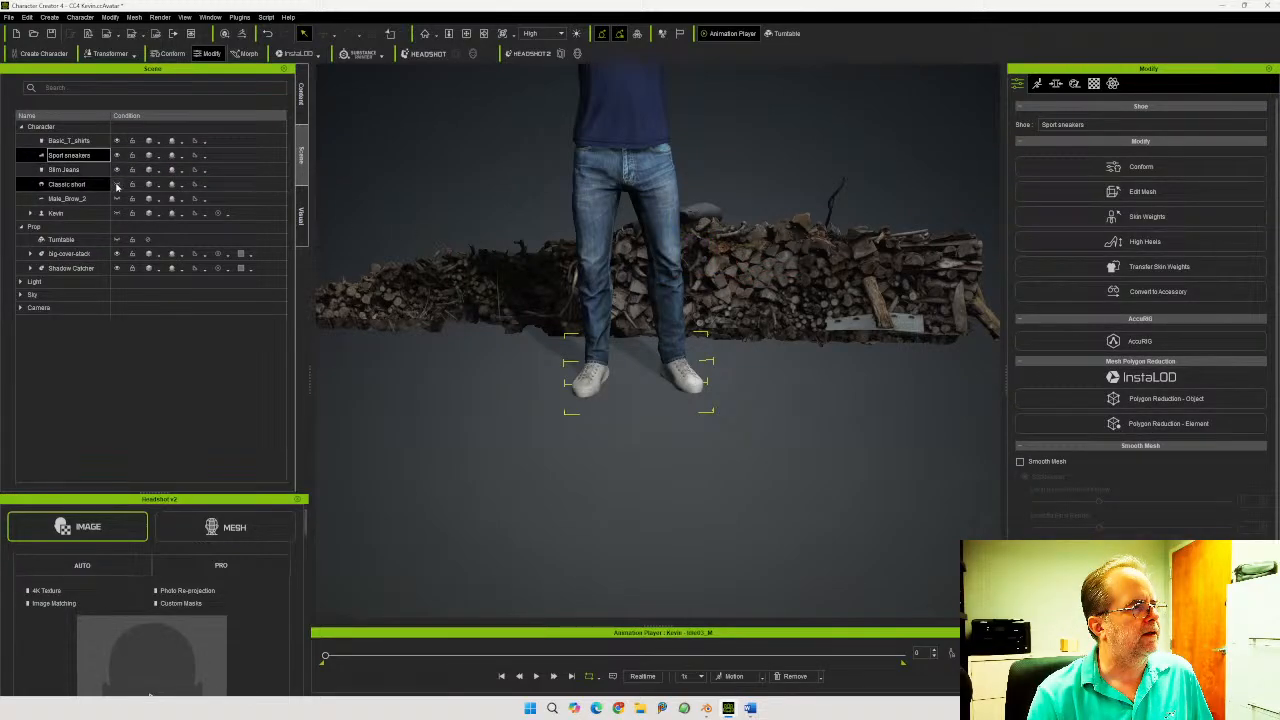
left_click(117, 184)
left_click(116, 213)
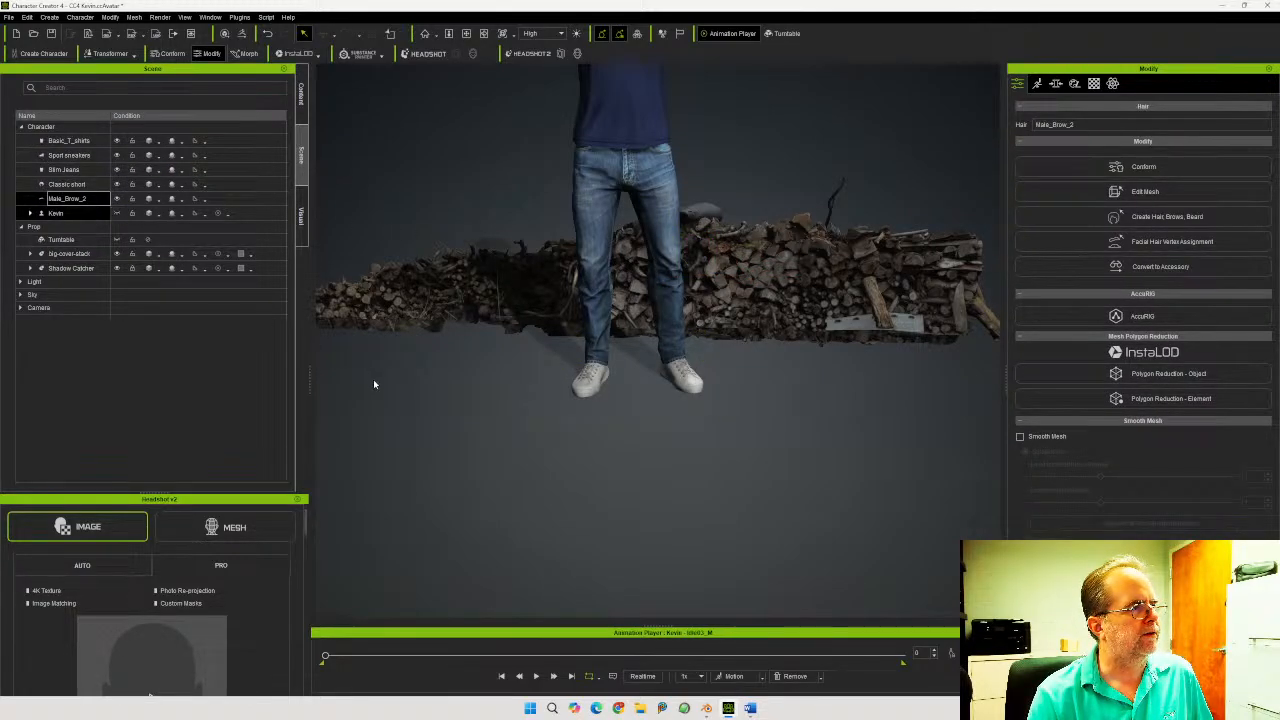
middle_click_drag(478, 409, 397, 443)
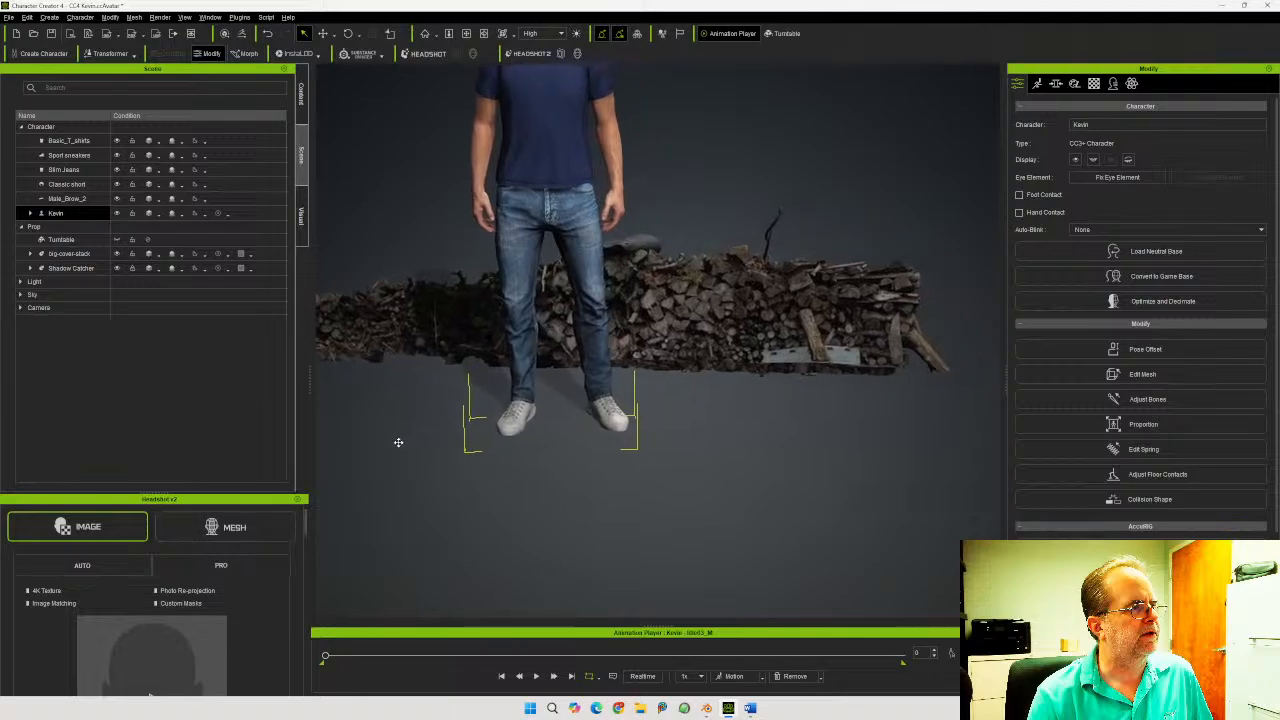
mouse_move(397, 443)
right_mouse_down()
mouse_move(392, 414)
mouse_move(403, 431)
right_mouse_up()
middle_click_drag(403, 431, 438, 452)
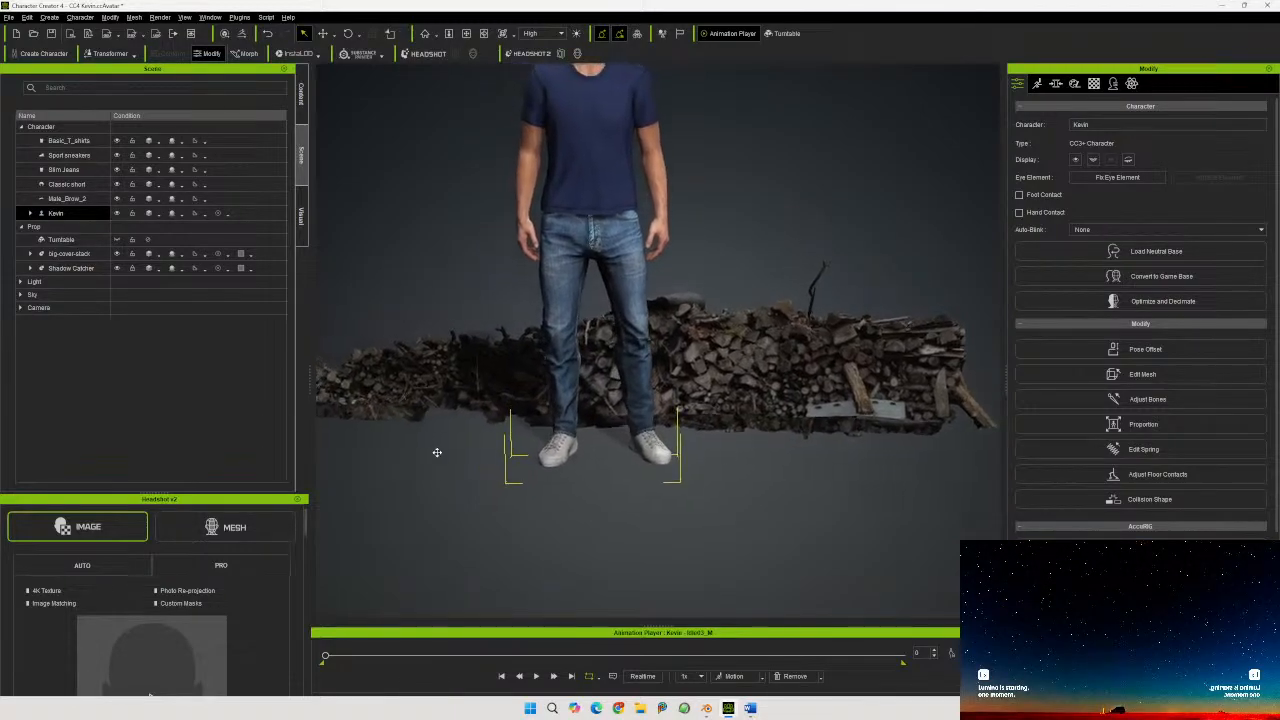
scroll(438, 453, "down", 2)
scroll(438, 457, "down", 4)
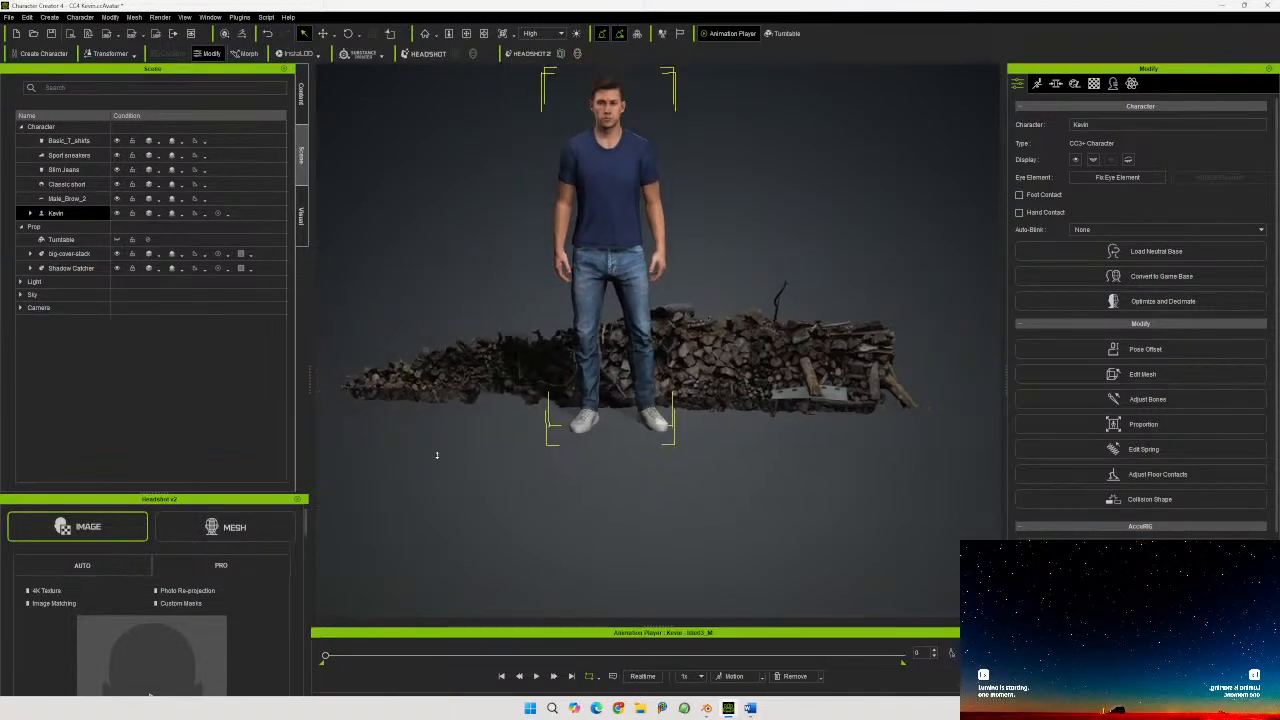
middle_click_drag(475, 456, 466, 503)
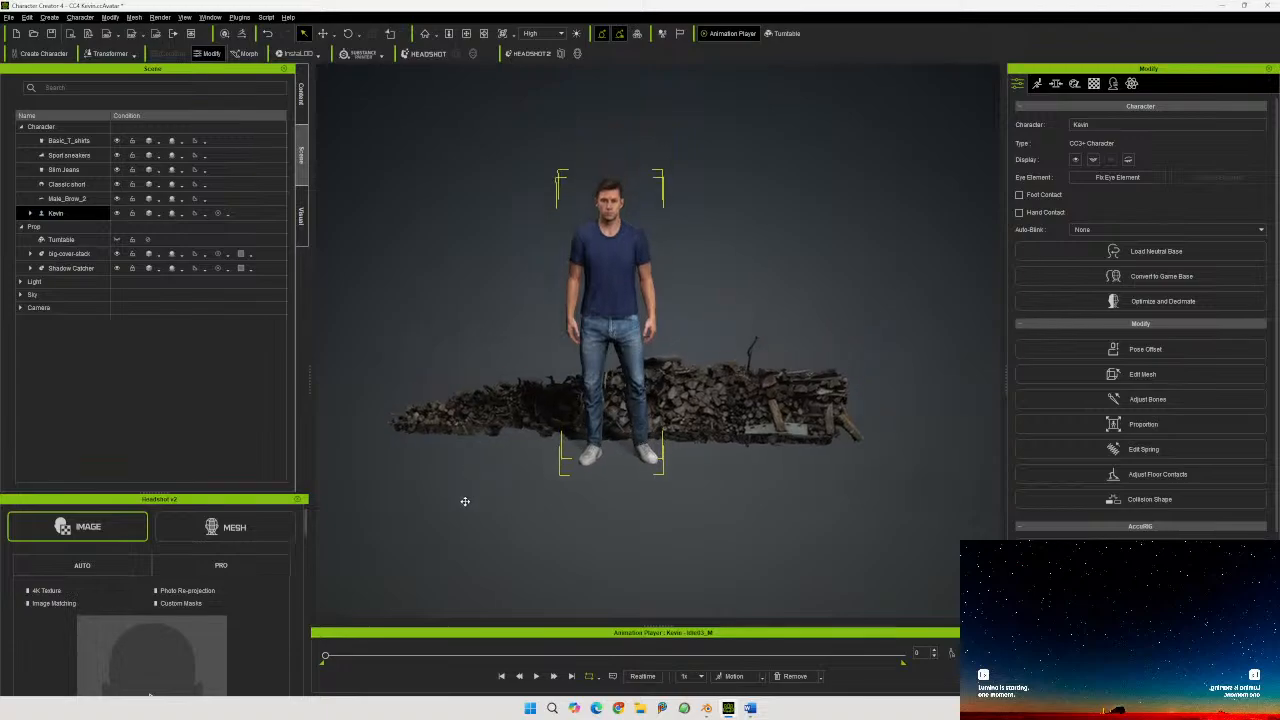
Scale the wood stack prop up uniformly until it forms a long, roughly waist-high wall behind the character
left_click(740, 418)
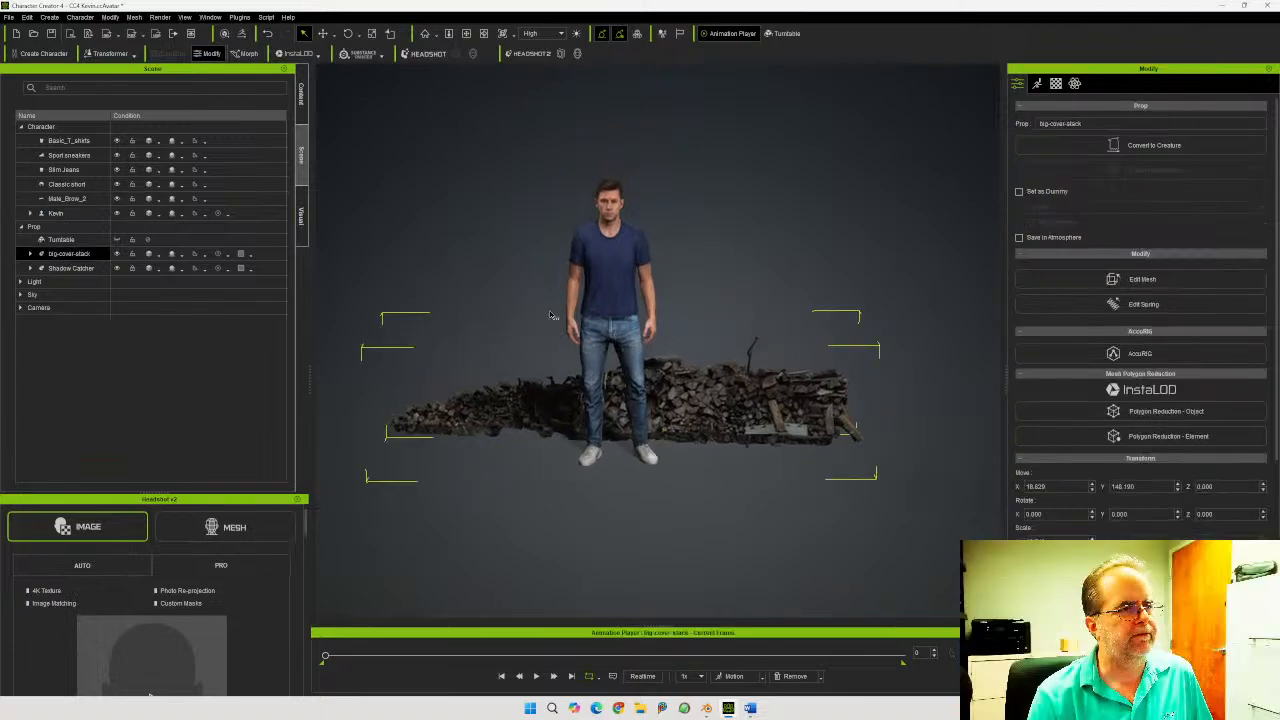
left_click(371, 34)
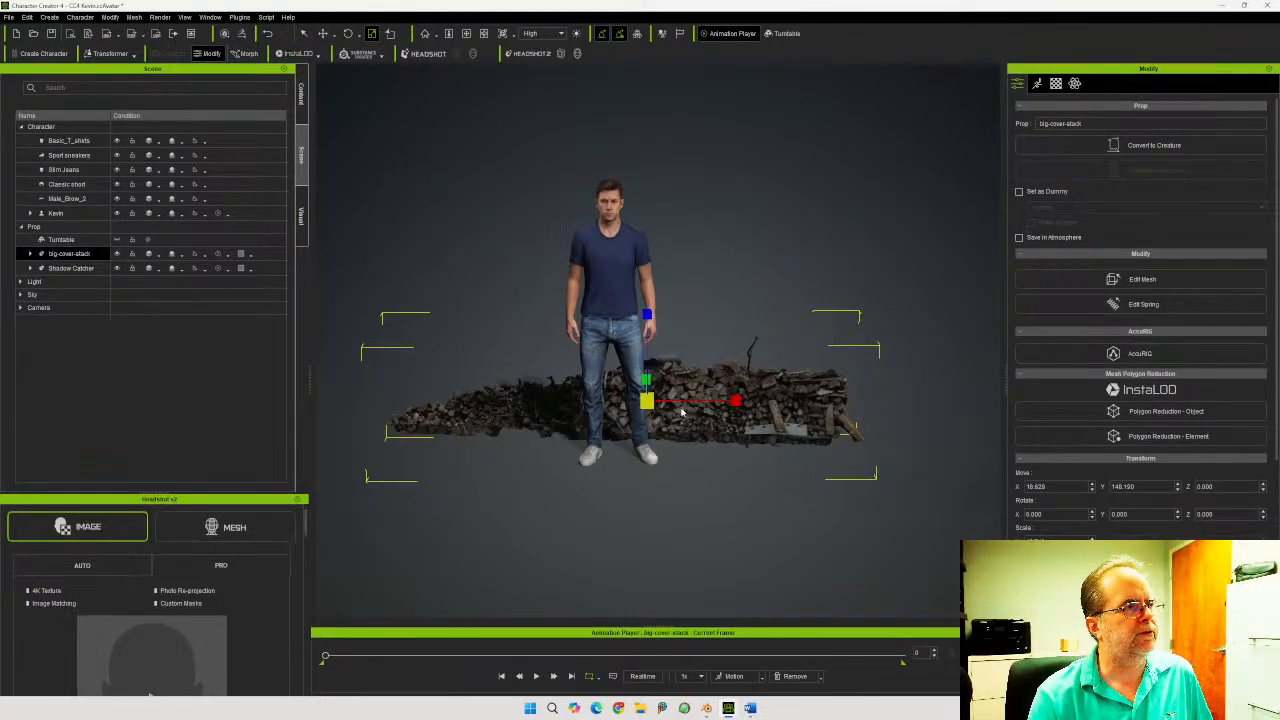
left_click_drag(648, 401, 836, 349)
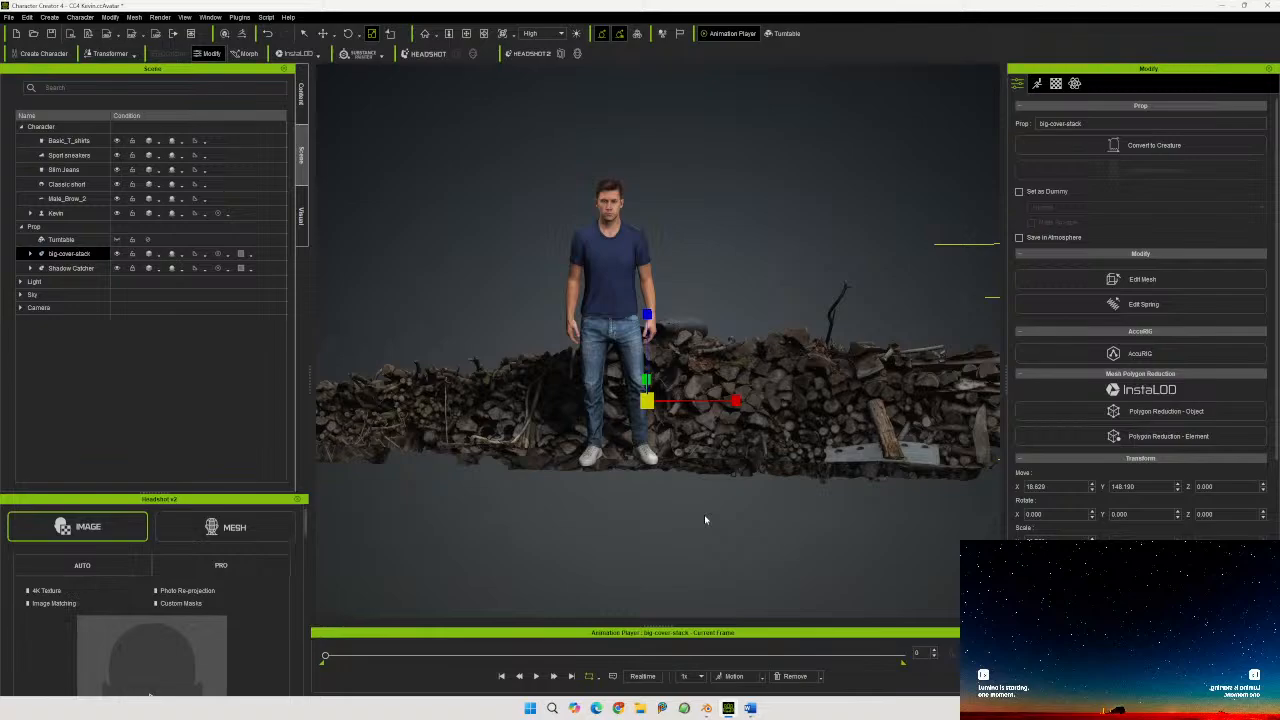
Rotate the wood stack about 26° around the X axis so that it stands upright in side view
right_click_drag(737, 483, 388, 434)
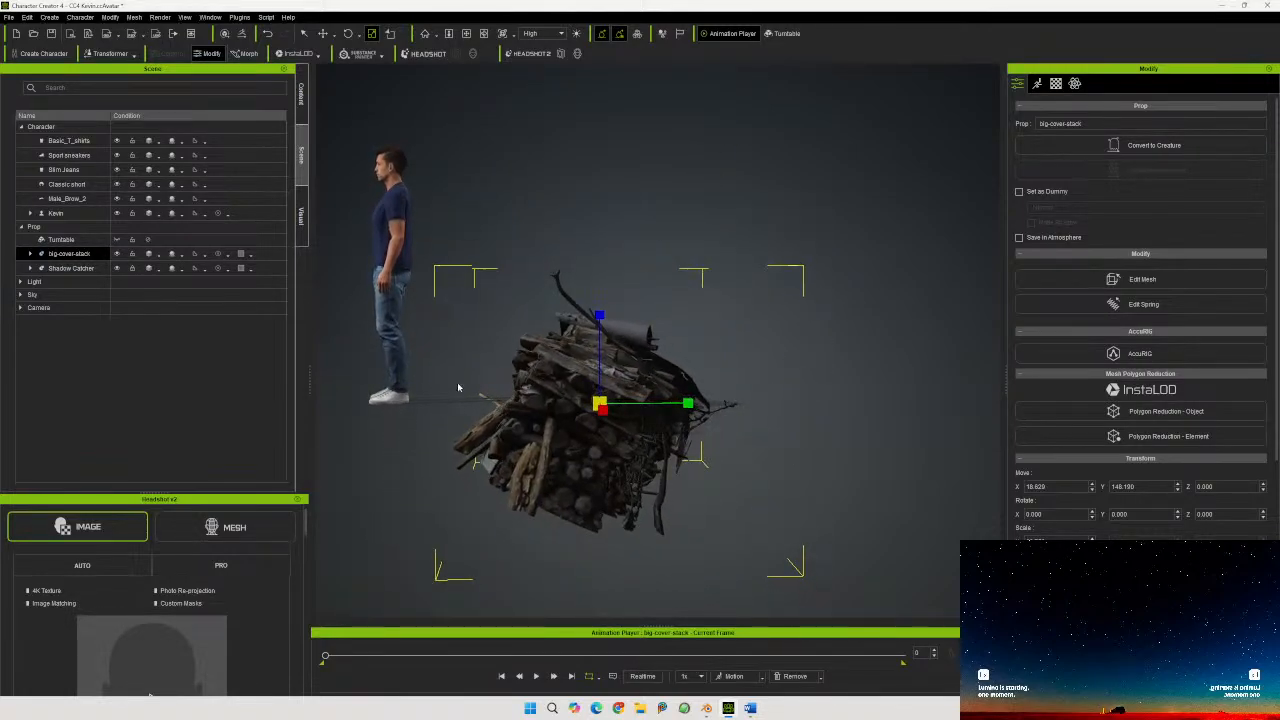
left_click(348, 34)
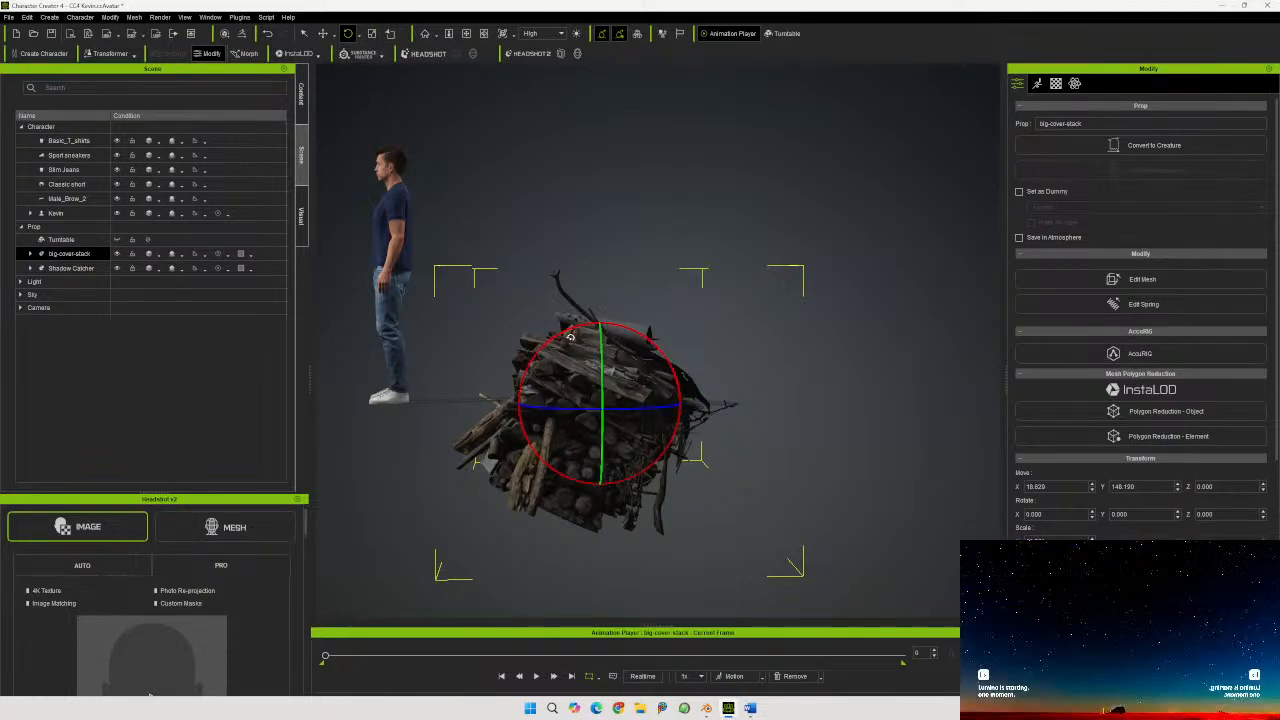
left_click_drag(650, 344, 638, 338)
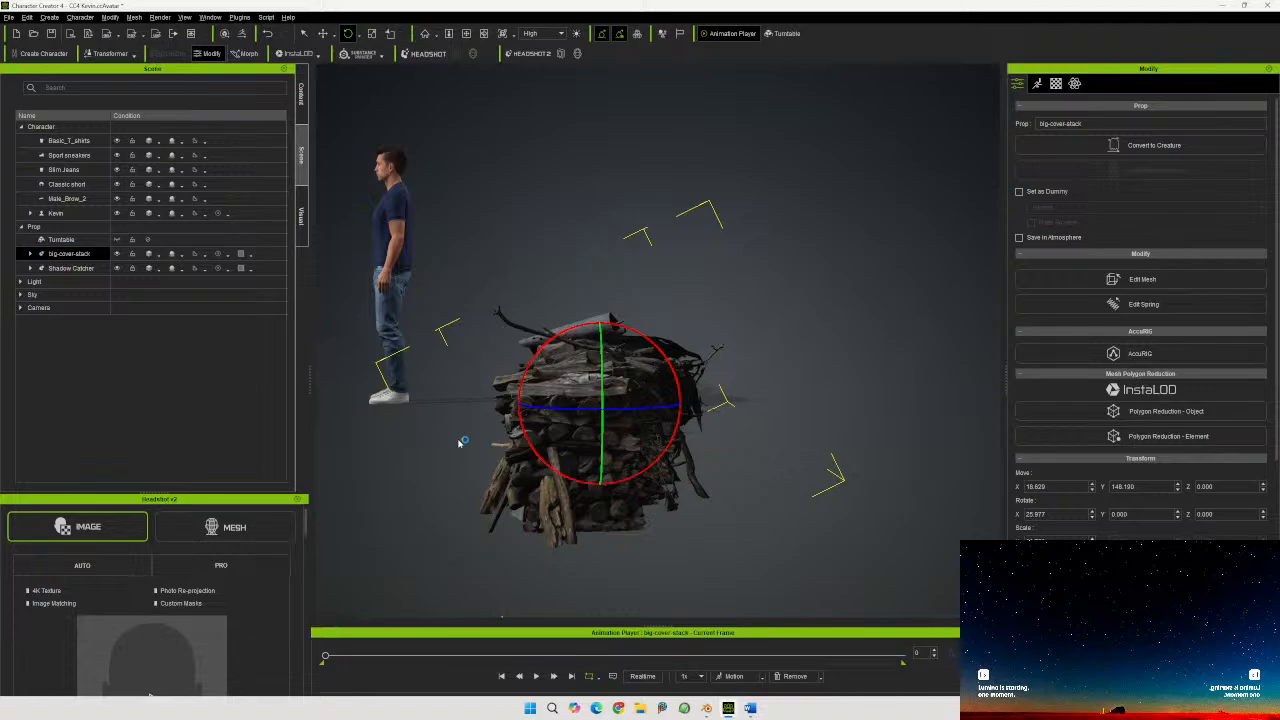
right_click_drag(459, 442, 713, 457)
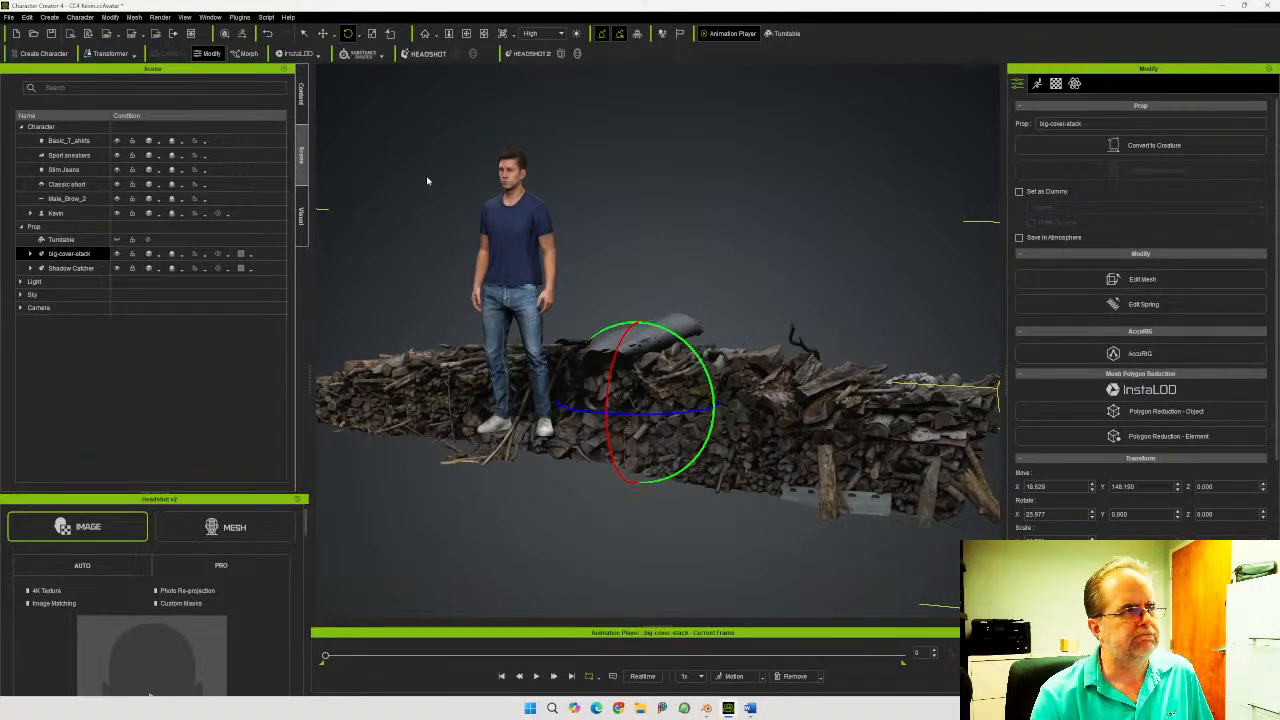
Raise the wood stack vertically to about Z 32.8, closer to the level of the character's feet
left_click(322, 34)
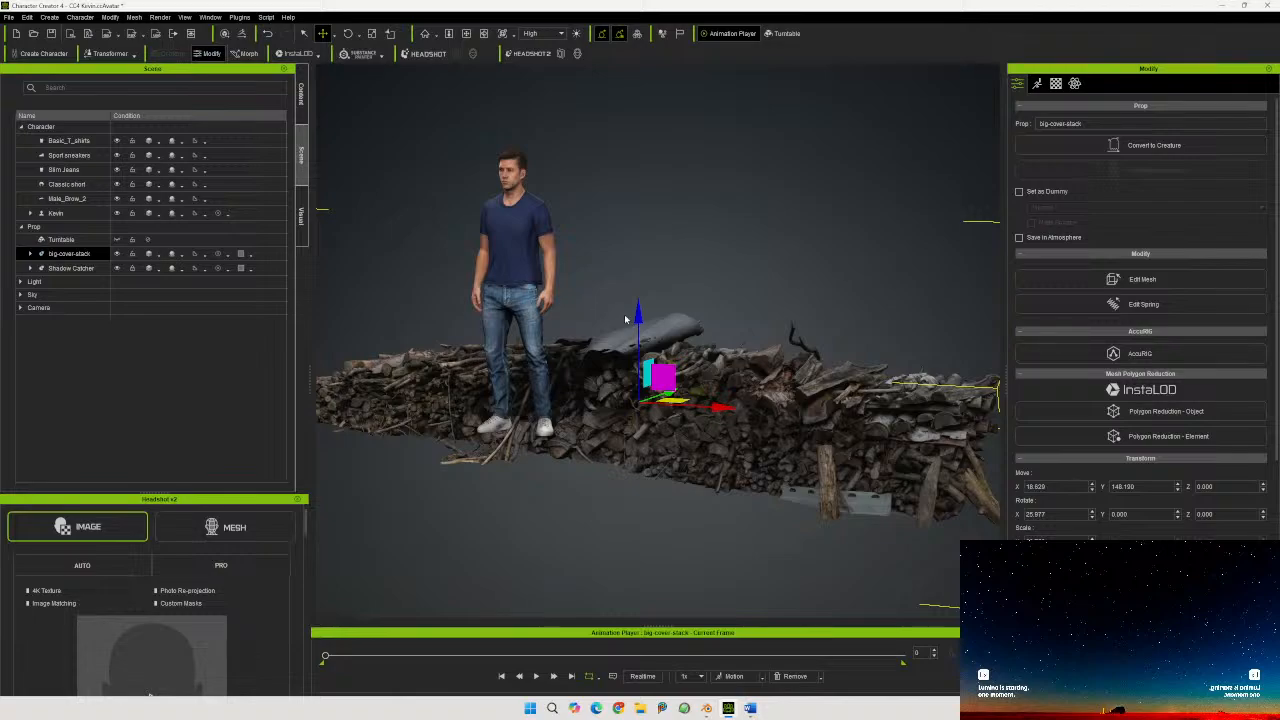
left_click_drag(637, 315, 645, 273)
right_click_drag(620, 375, 690, 386)
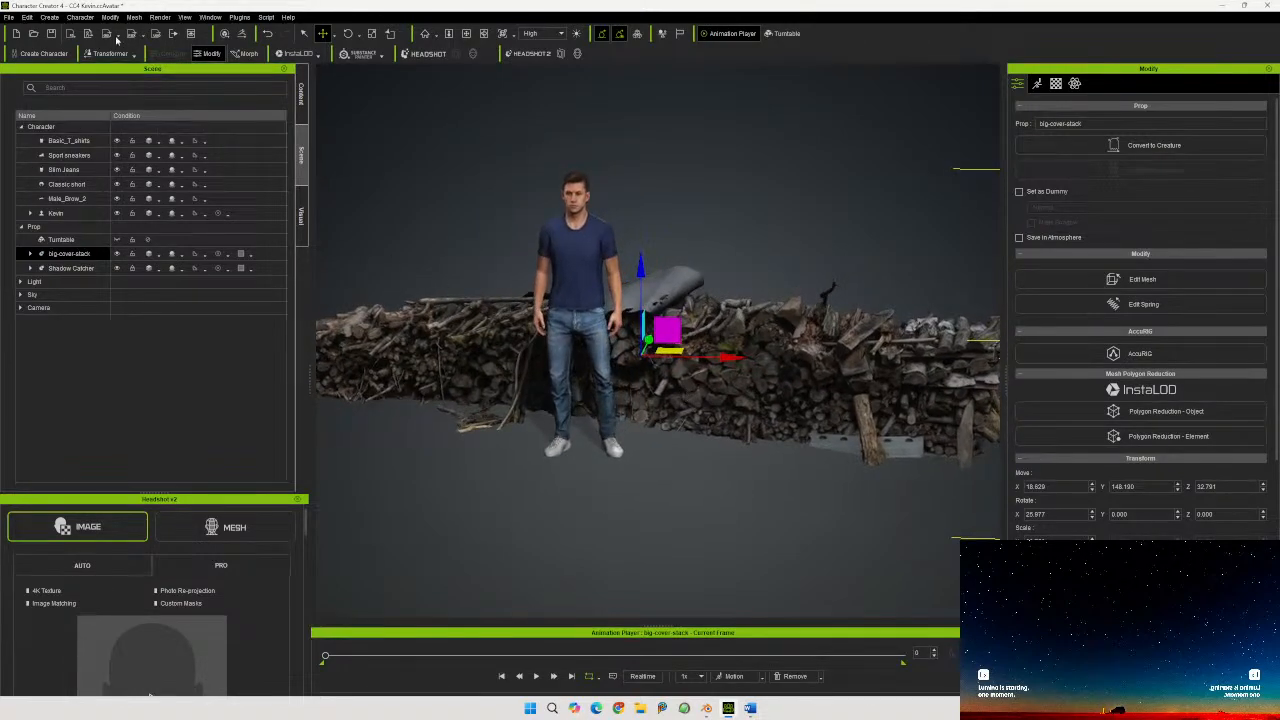
Browse the content library's template items and open the Props category
left_click(301, 95)
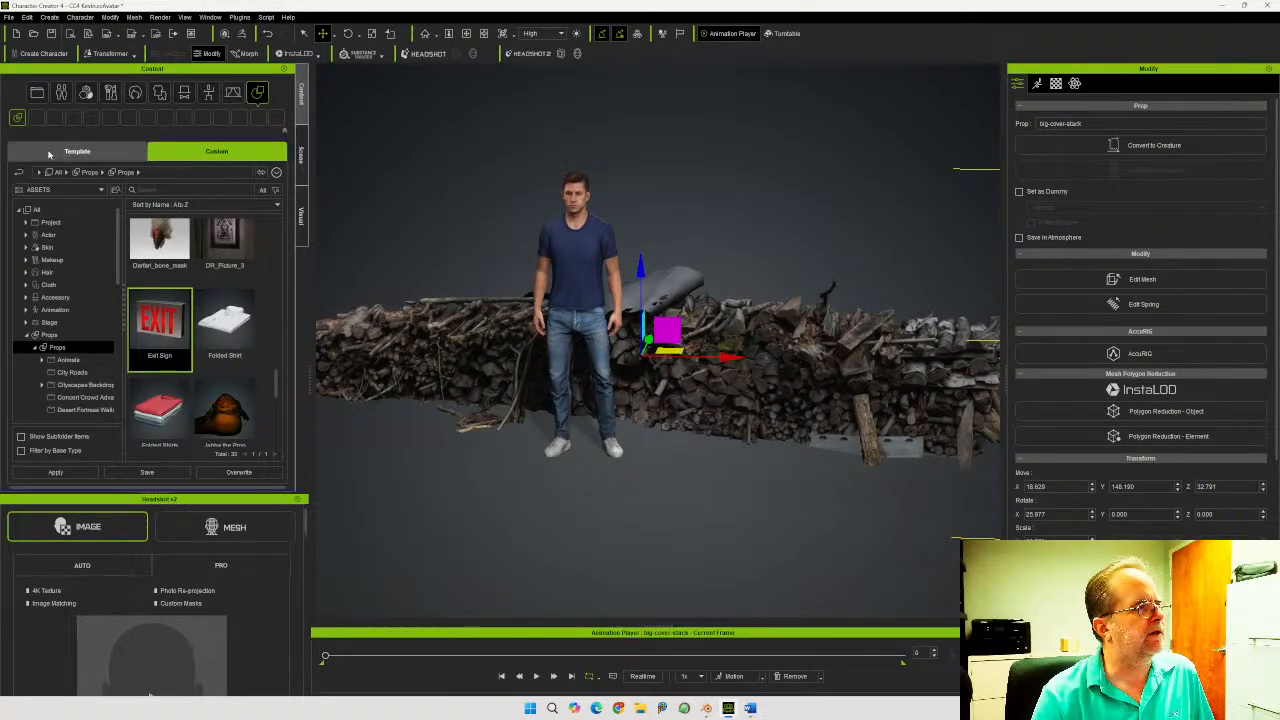
left_click(77, 151)
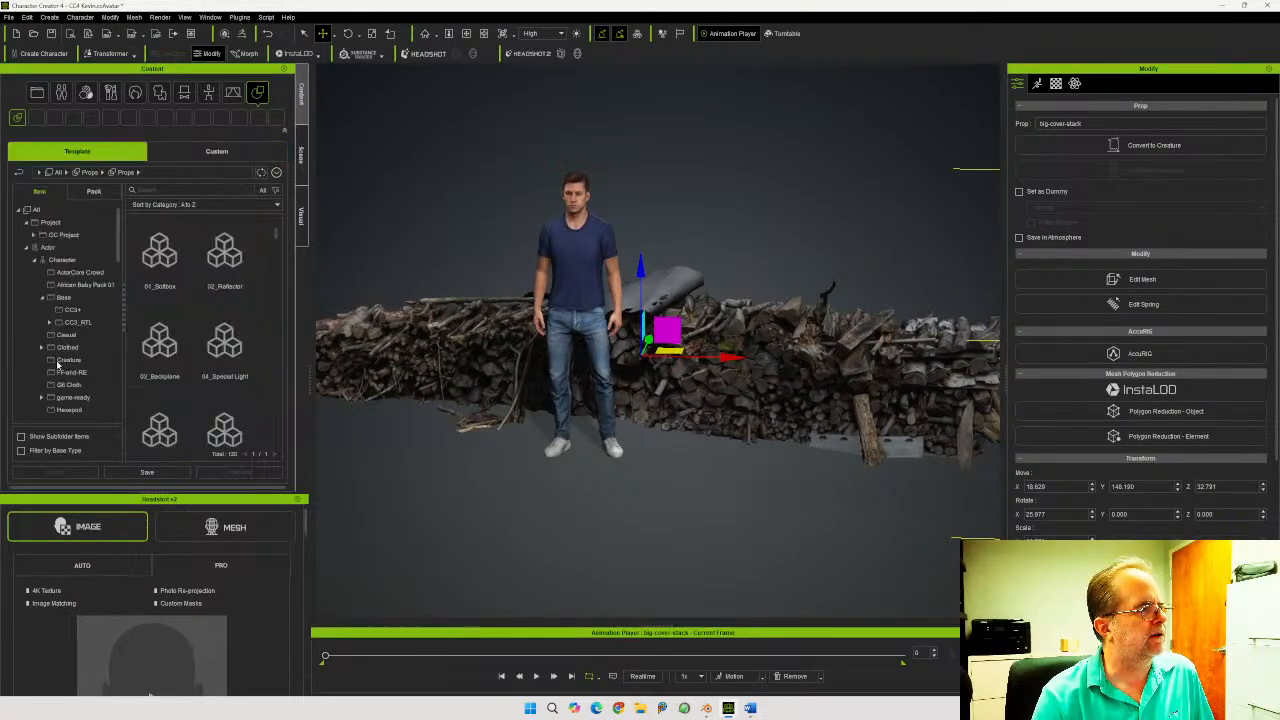
left_click(27, 248)
scroll(70, 290, "down", 3)
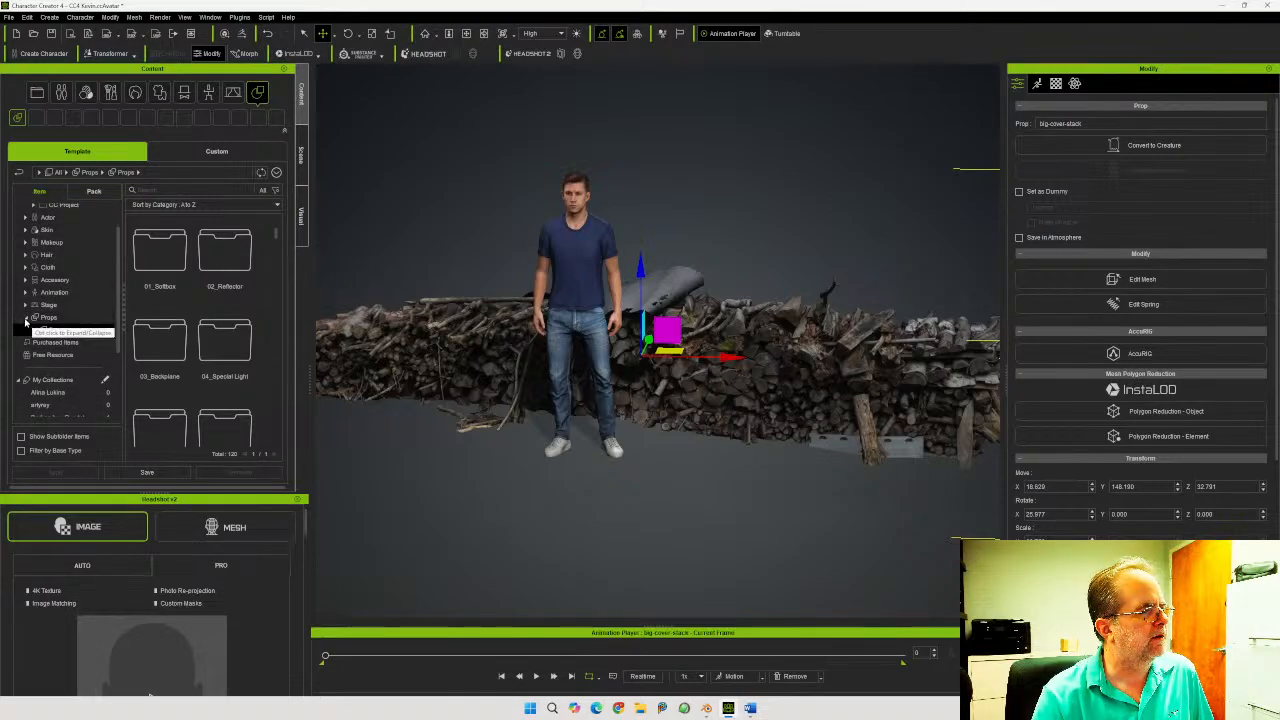
left_click(27, 317)
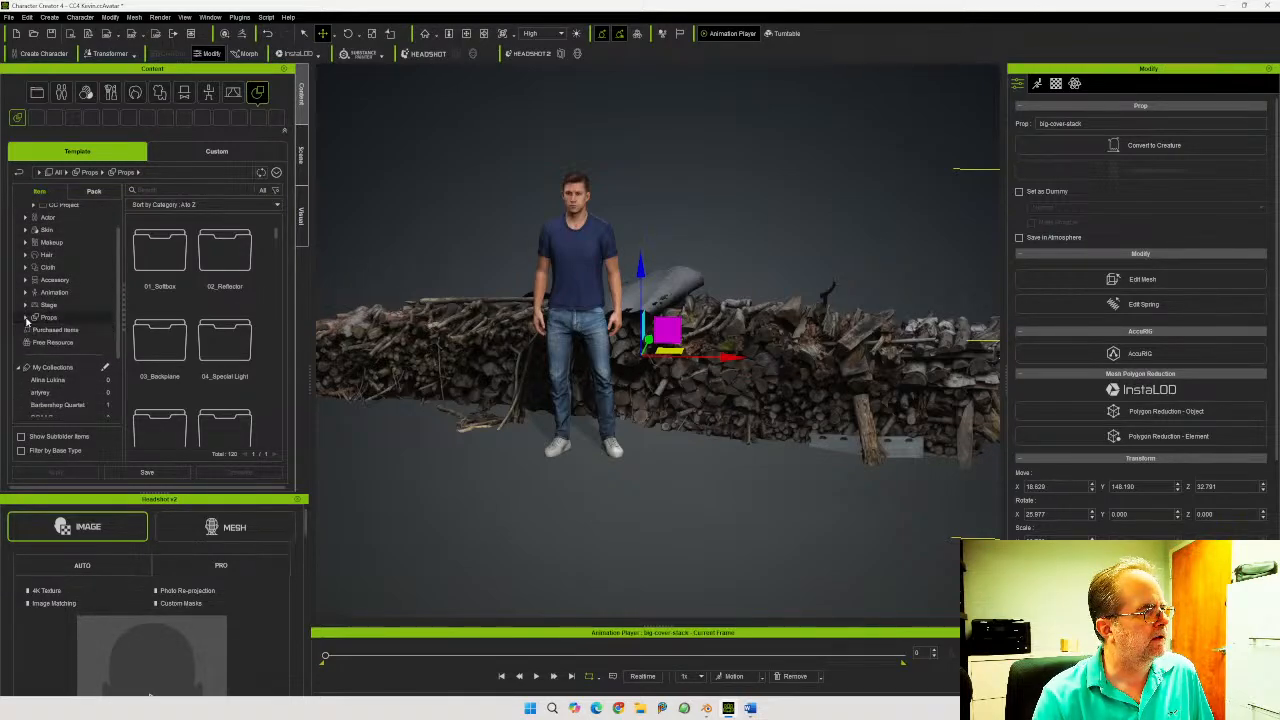
left_click(26, 305)
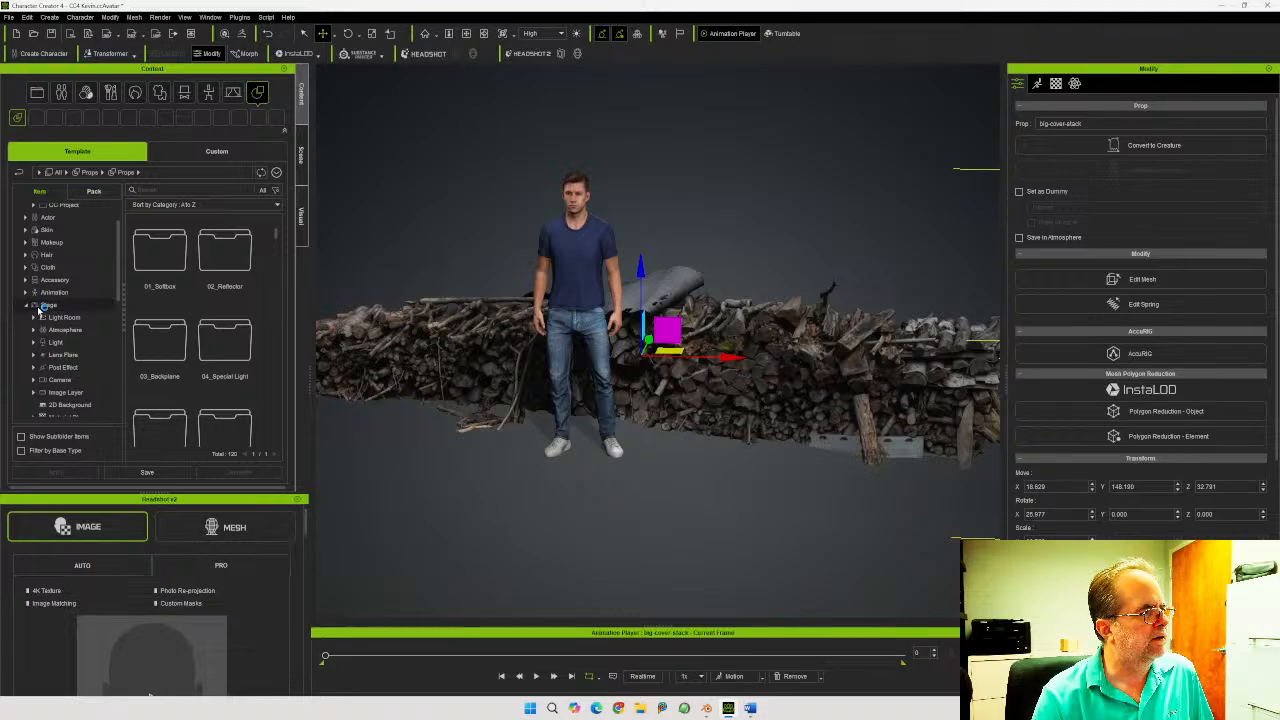
scroll(100, 321, "down", 1)
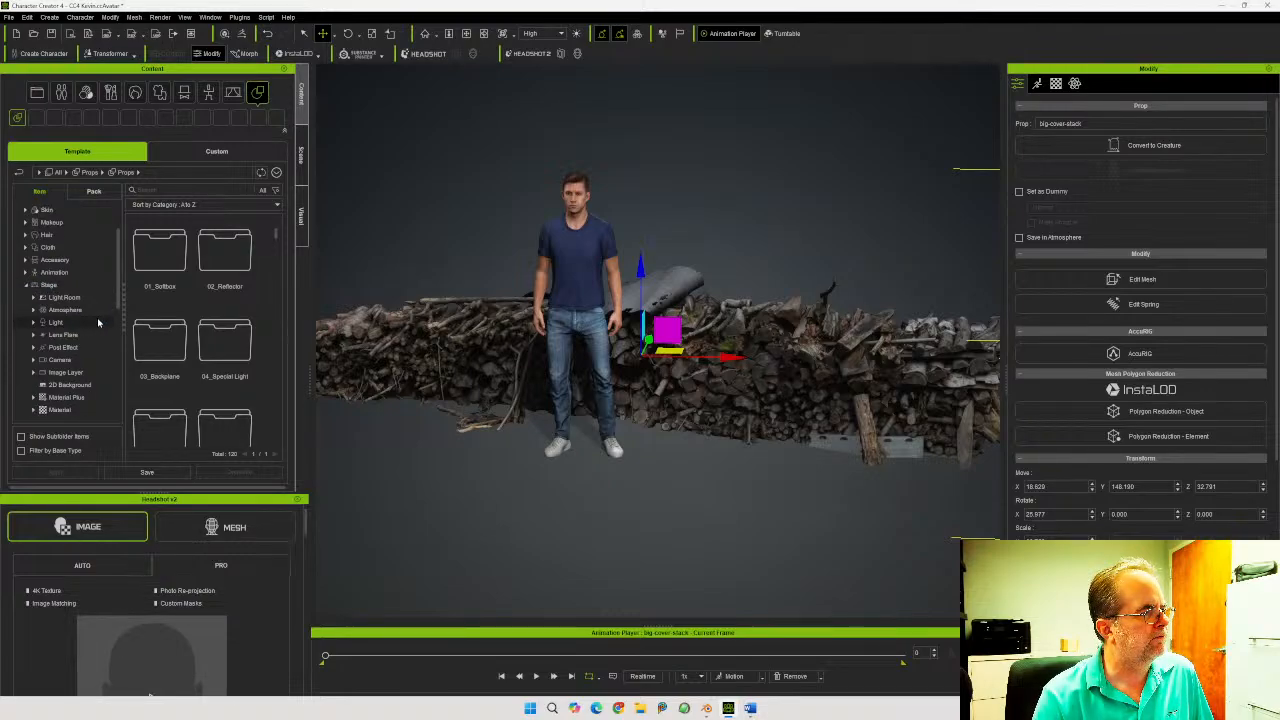
scroll(97, 322, "down", 3)
scroll(95, 327, "up", 2)
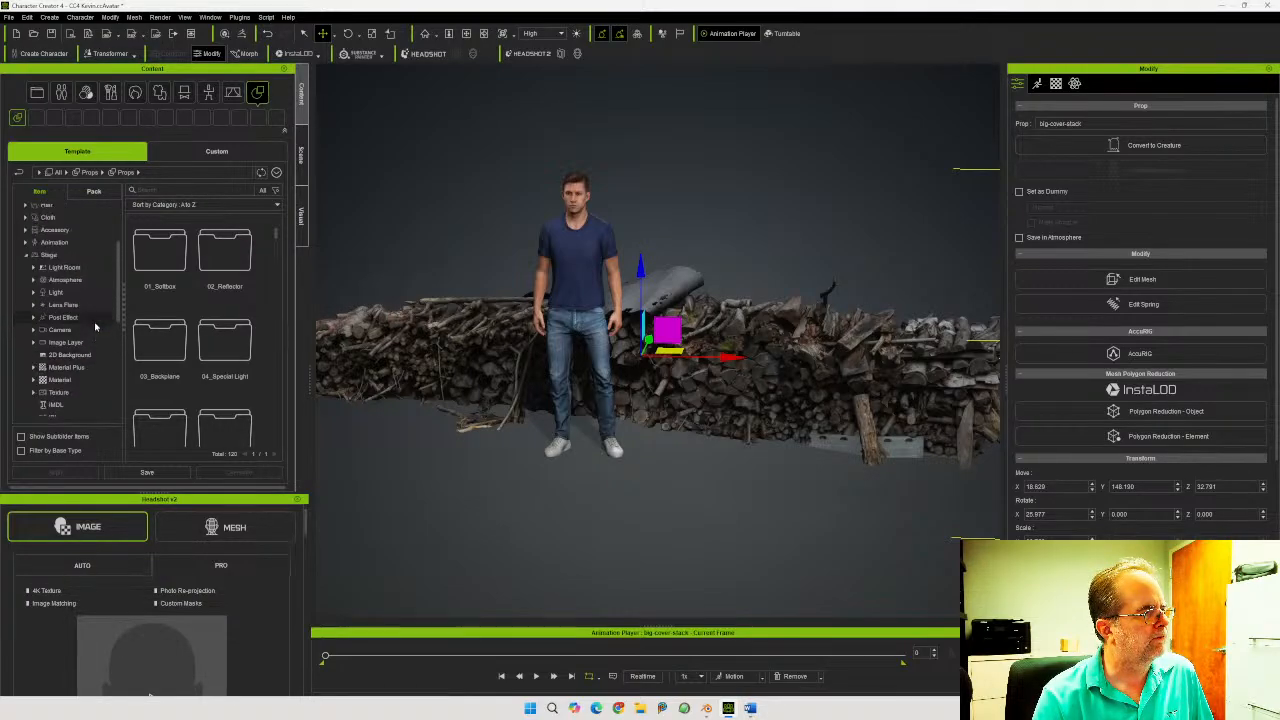
left_click(27, 266)
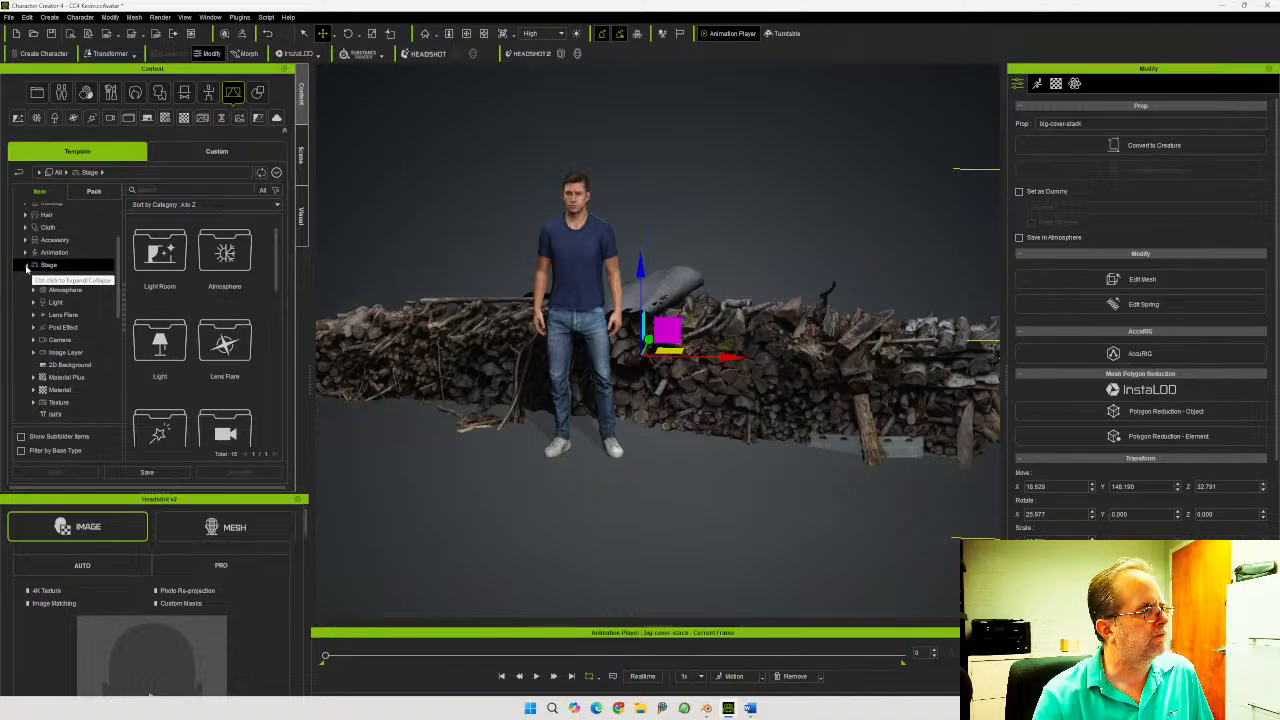
left_click(27, 265)
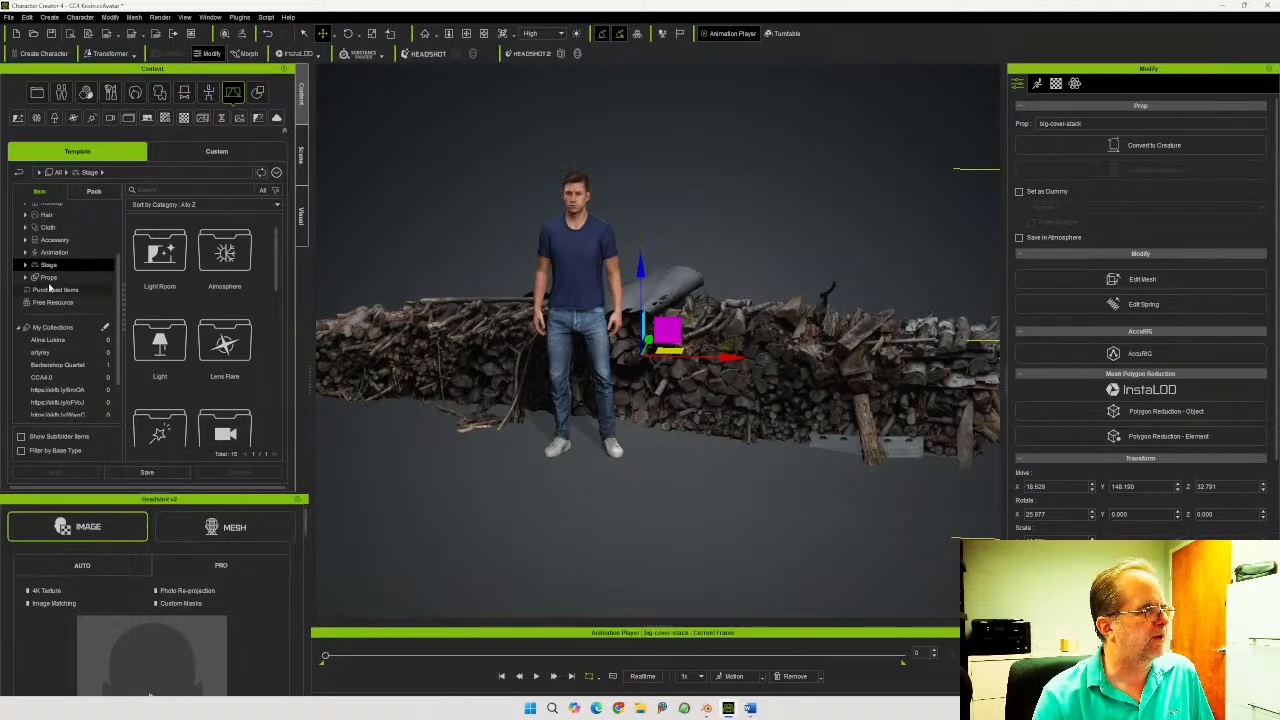
left_click(47, 277)
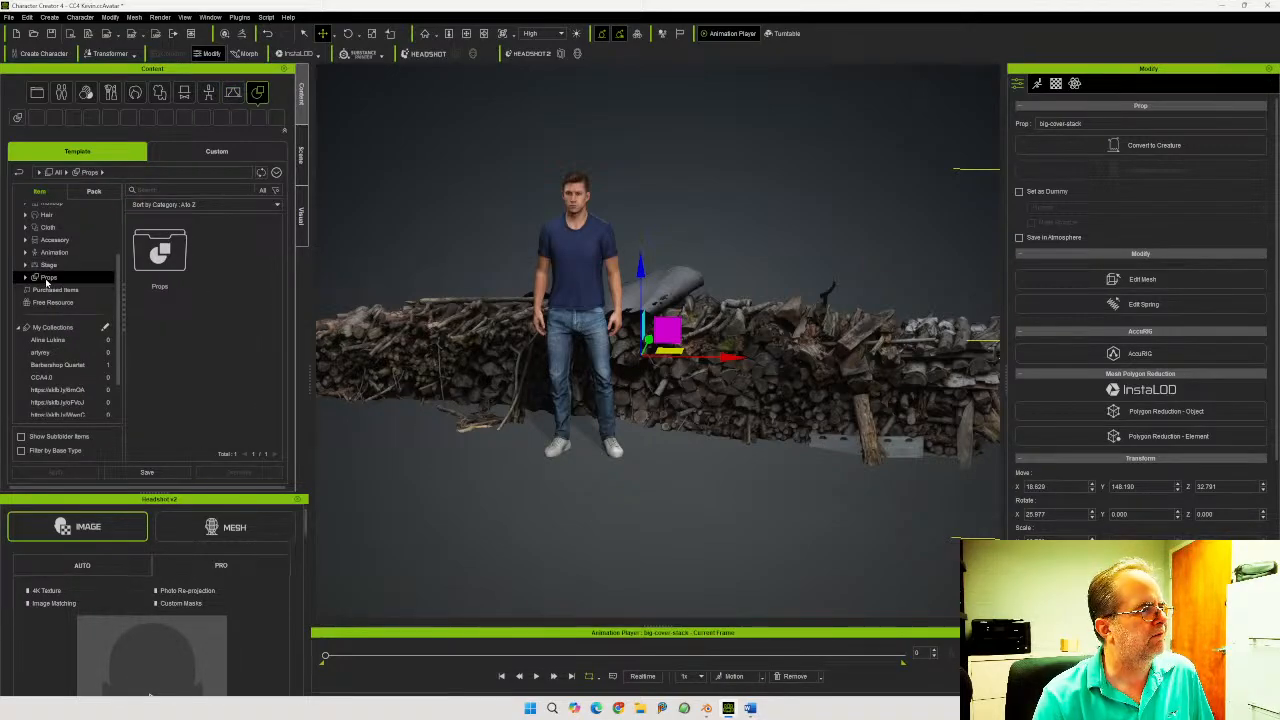
Search the template props for "floor" and place Floor_Wood_A in the scene beneath the character and wood stack
left_click(188, 194)
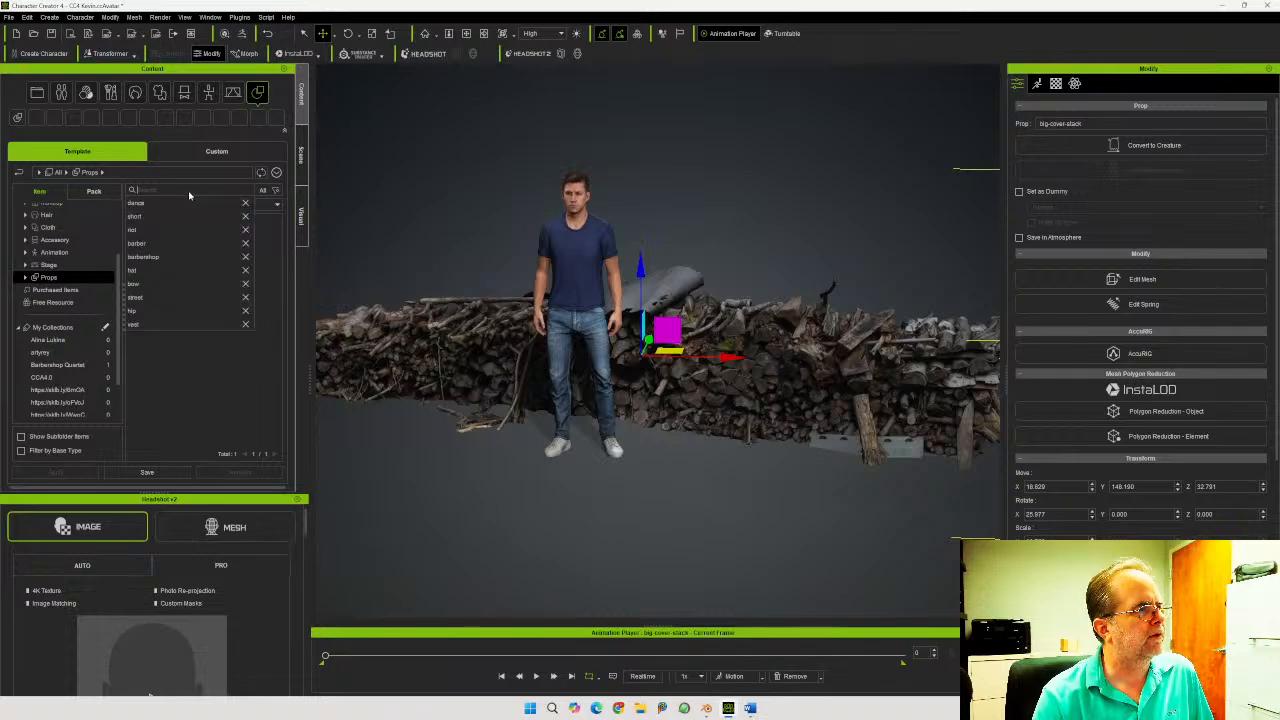
type("loor")
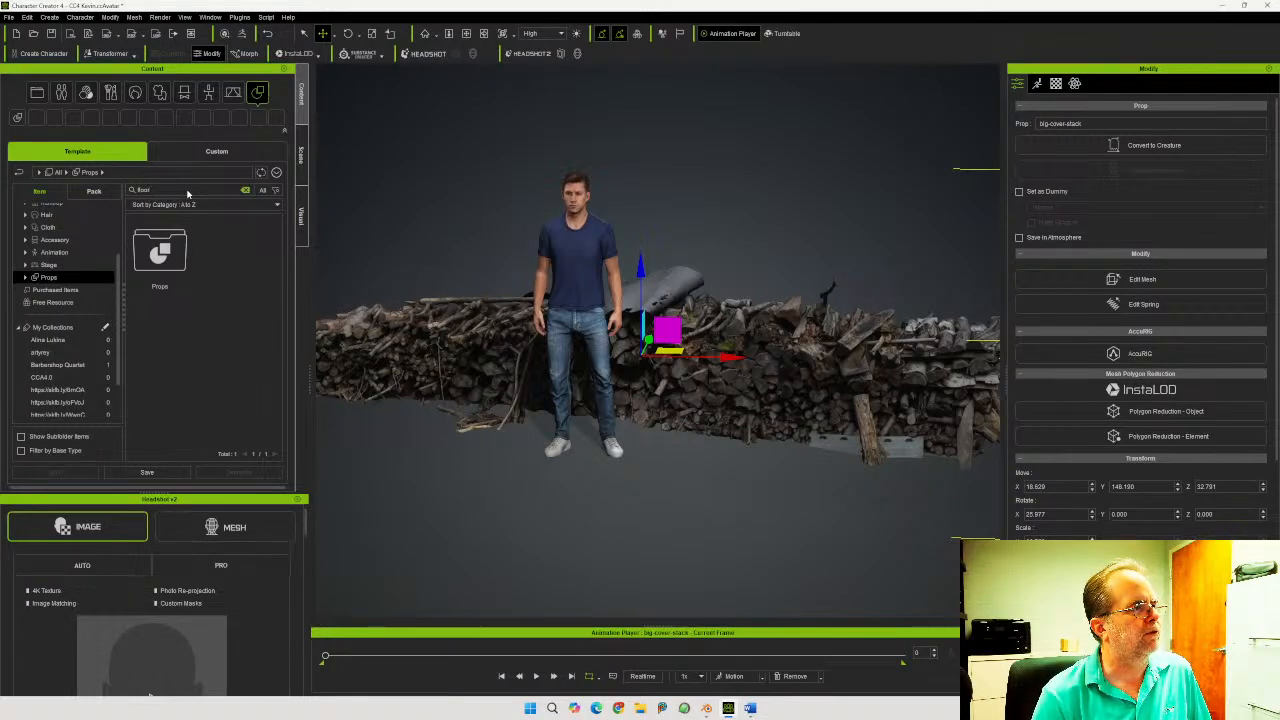
key("Return")
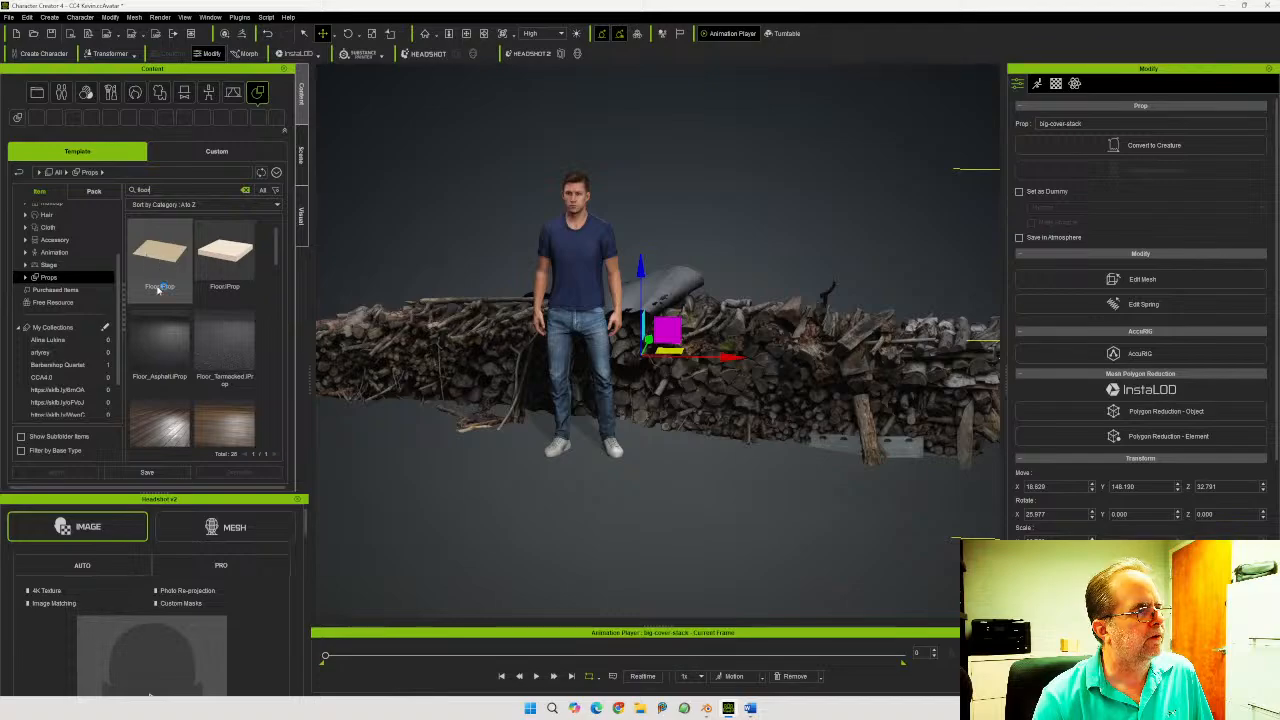
scroll(157, 289, "down", 2)
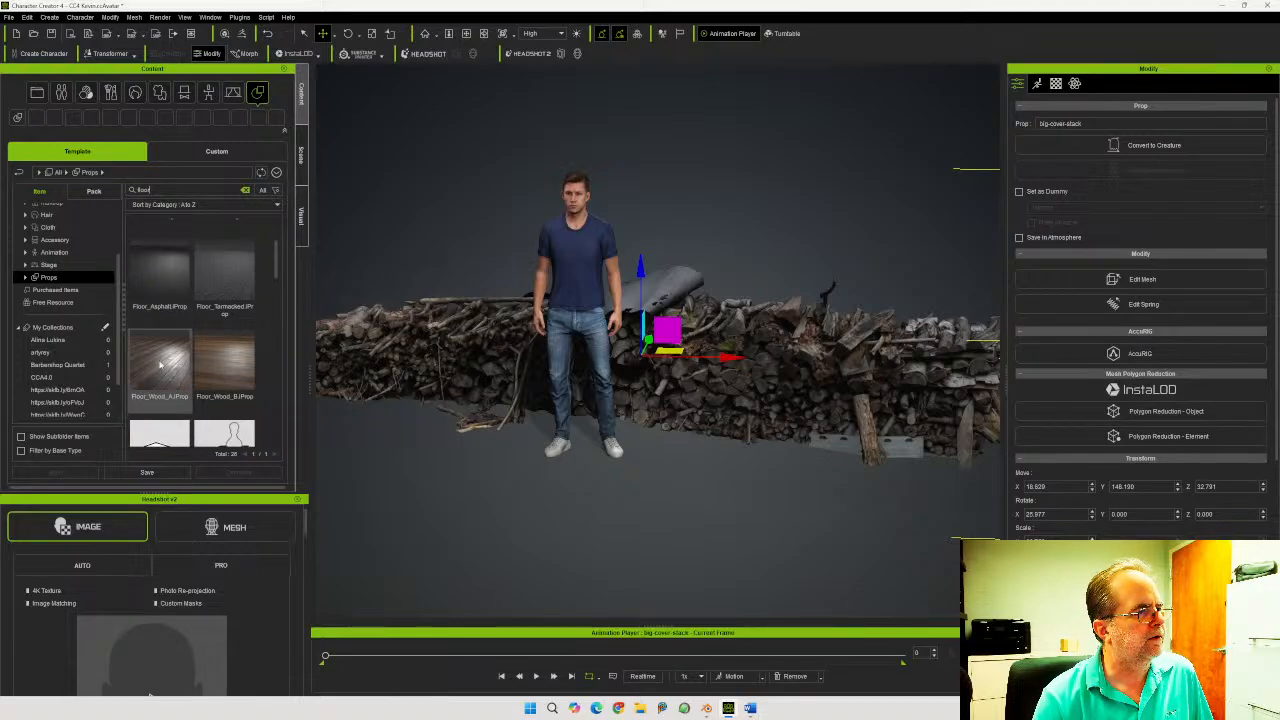
left_click(160, 365)
left_click_drag(160, 365, 672, 465)
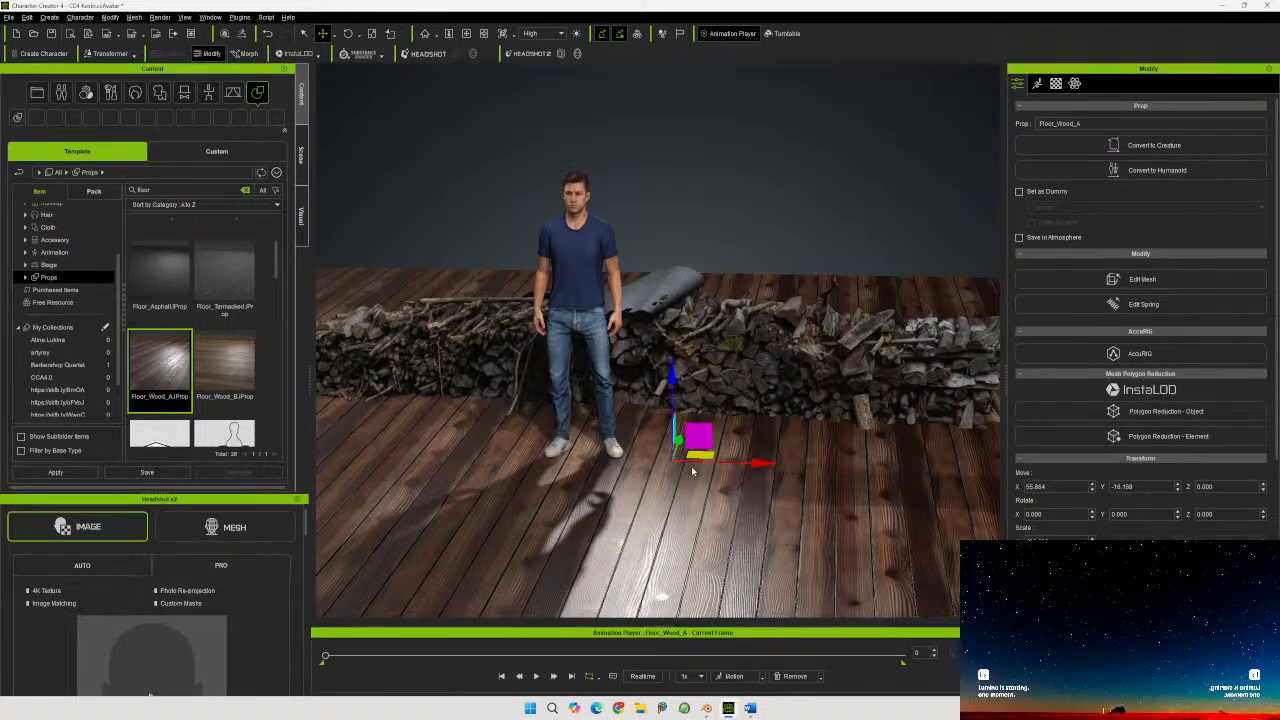
Level the wood stack against the floor by rotating it to about -3° around Y and raising it to about Z 44.9
right_click_drag(692, 471, 702, 407)
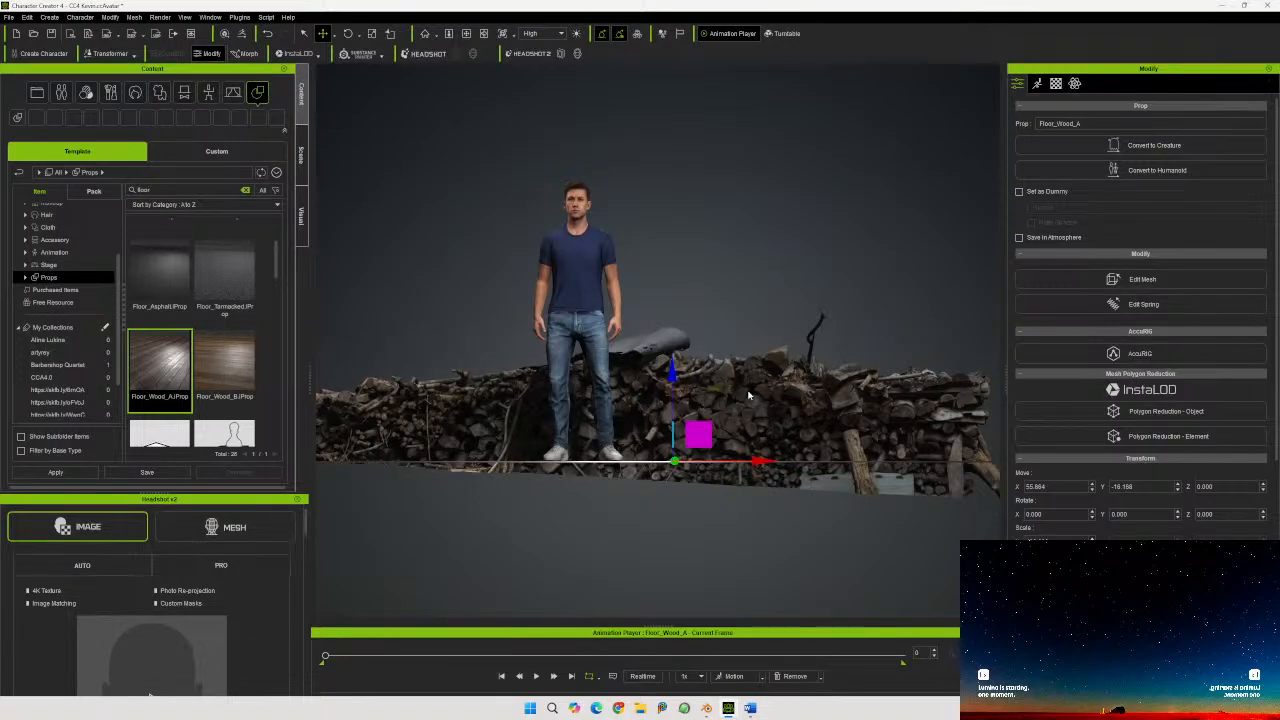
left_click(748, 396)
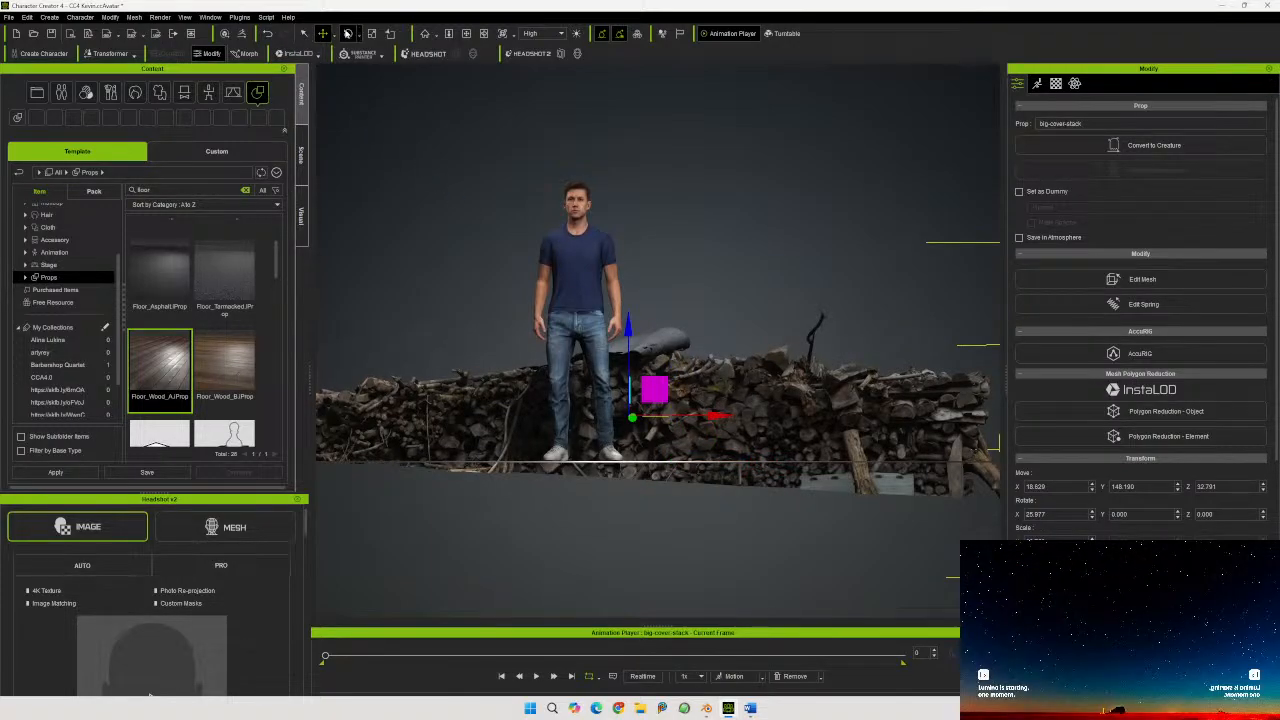
left_click(348, 33)
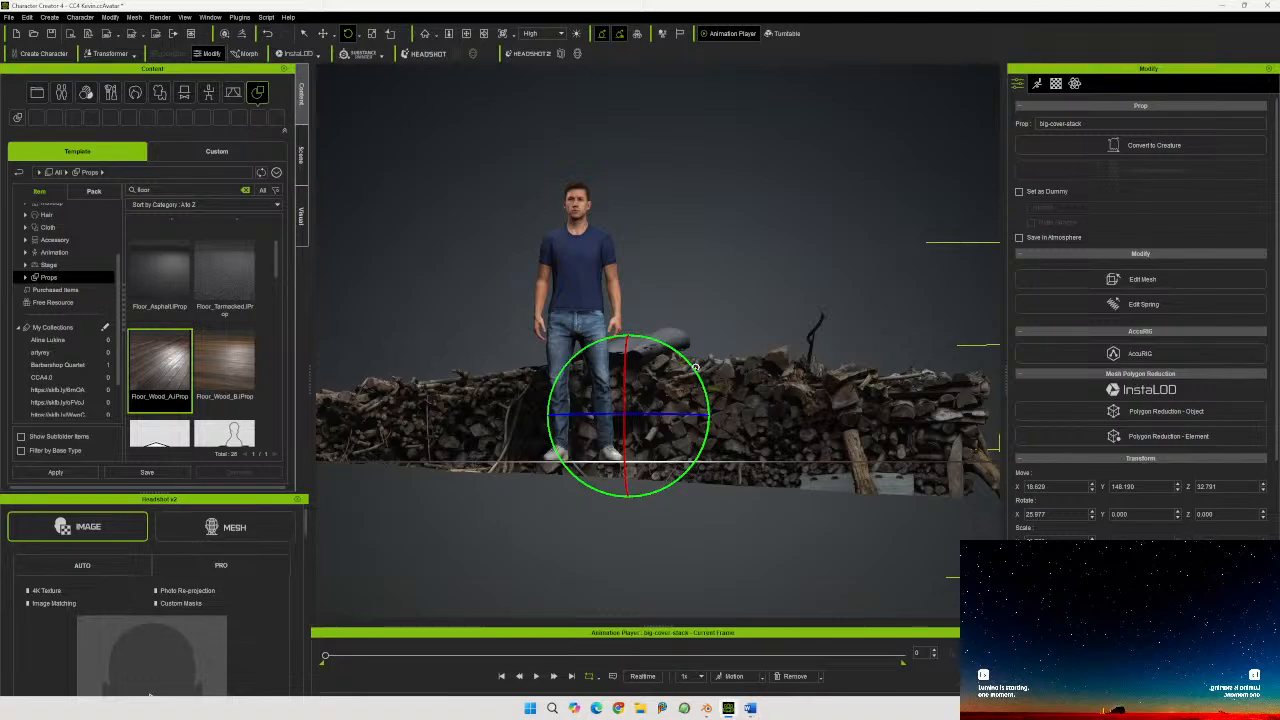
left_click_drag(695, 368, 695, 366)
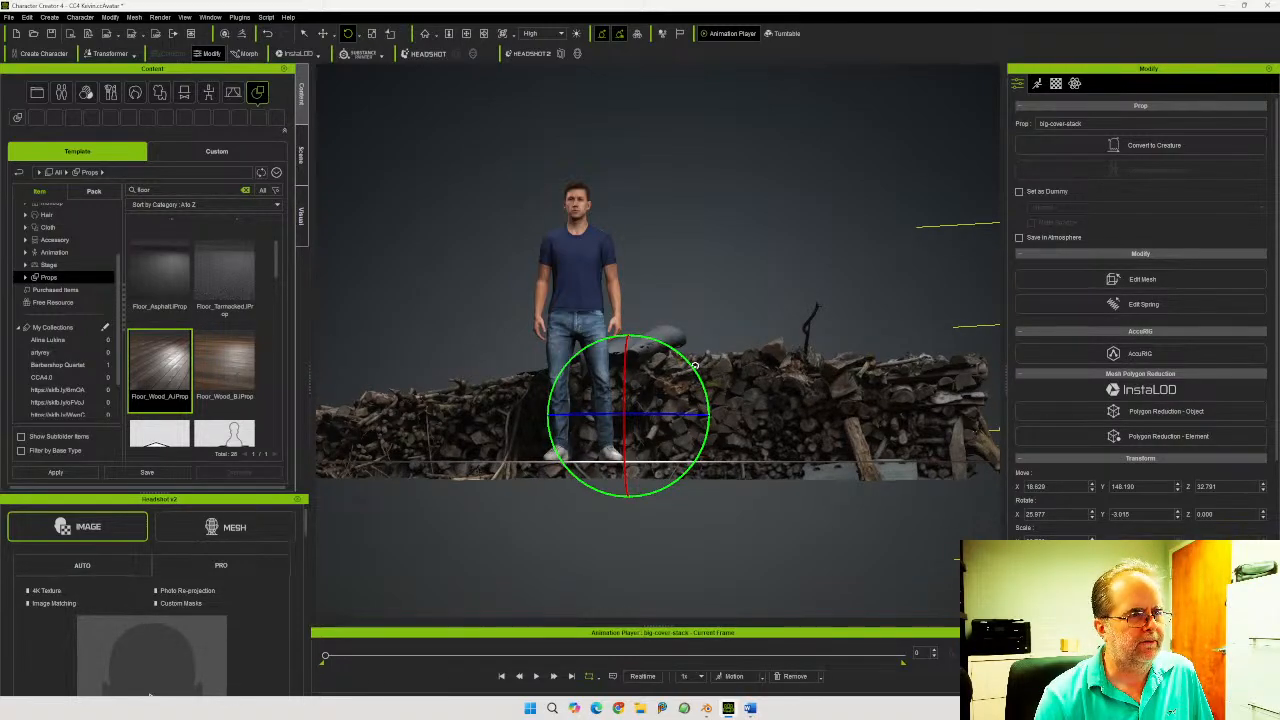
left_click(322, 33)
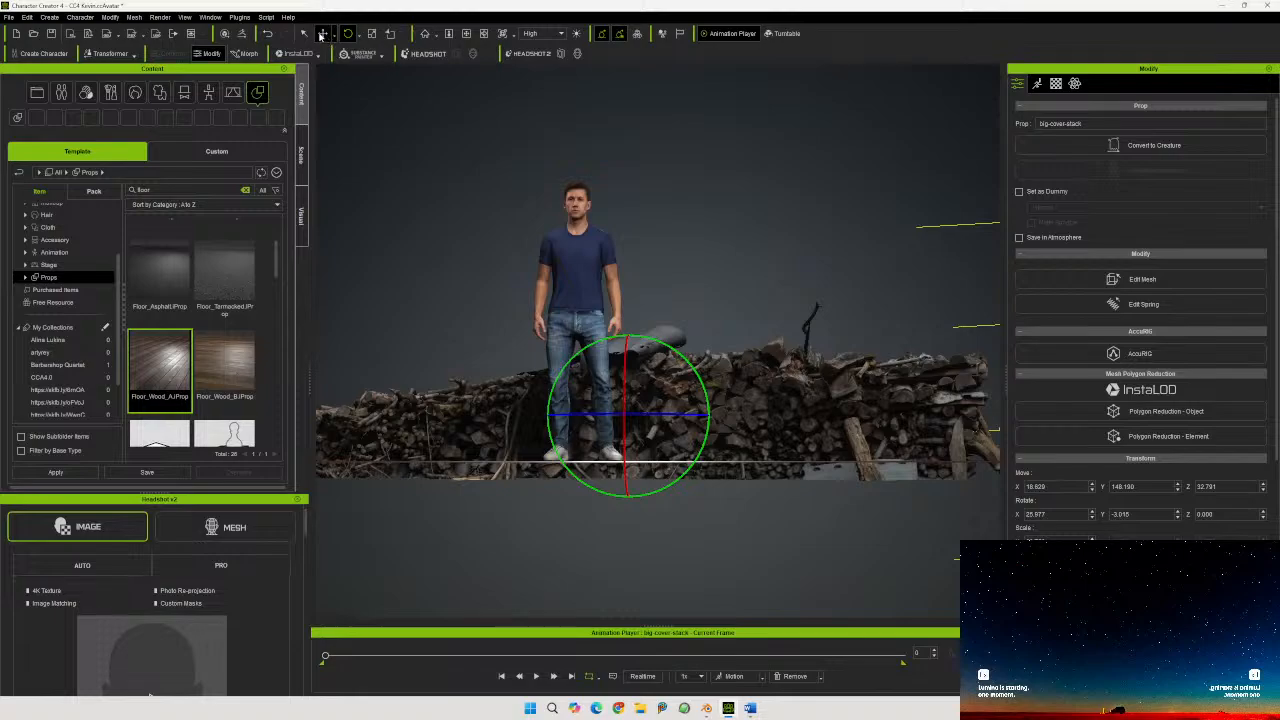
left_click_drag(627, 335, 635, 321)
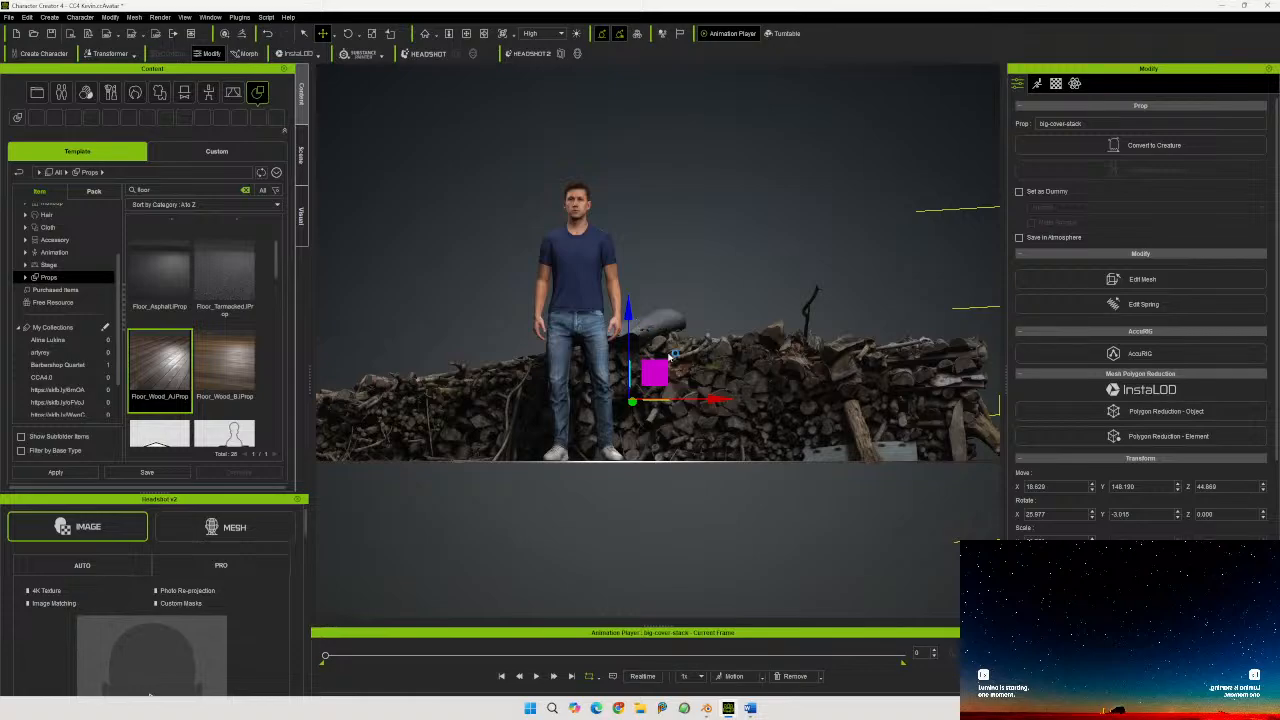
Move the wood stack closer behind the character, to about Y 89.5, and frame both from the front
right_click_drag(822, 420, 495, 571)
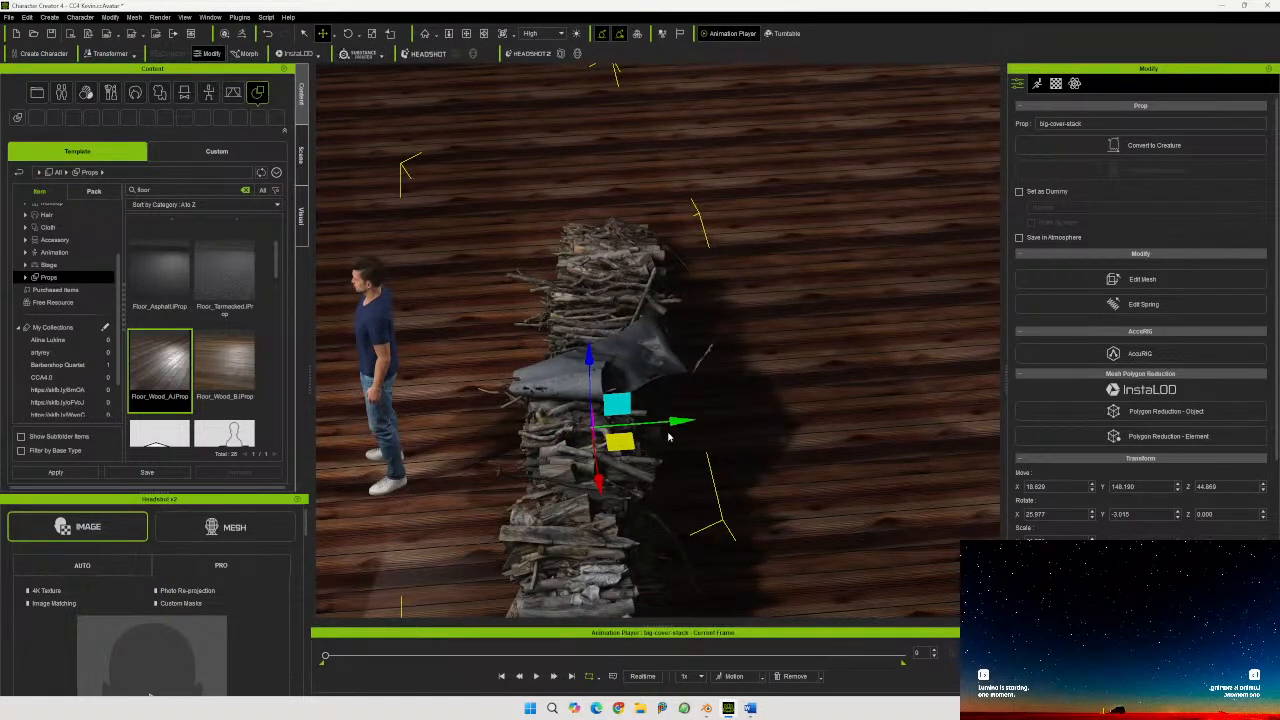
left_click_drag(673, 423, 595, 437)
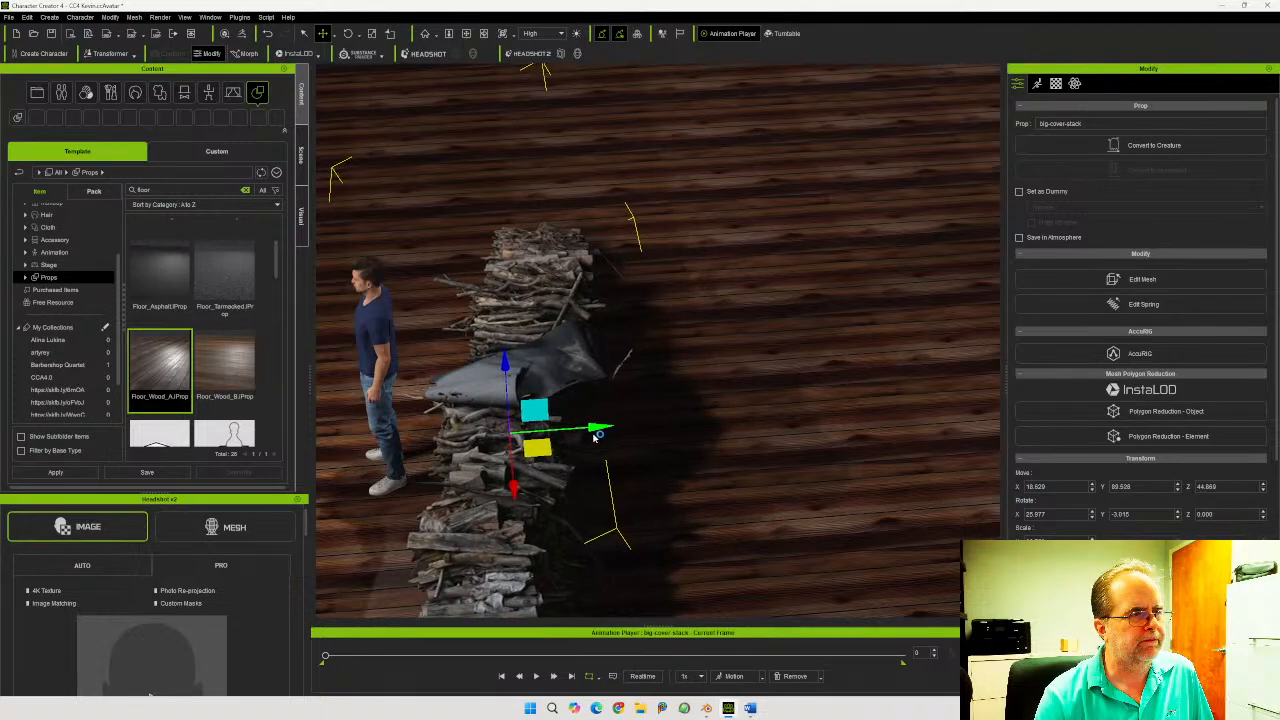
right_click_drag(467, 485, 815, 346)
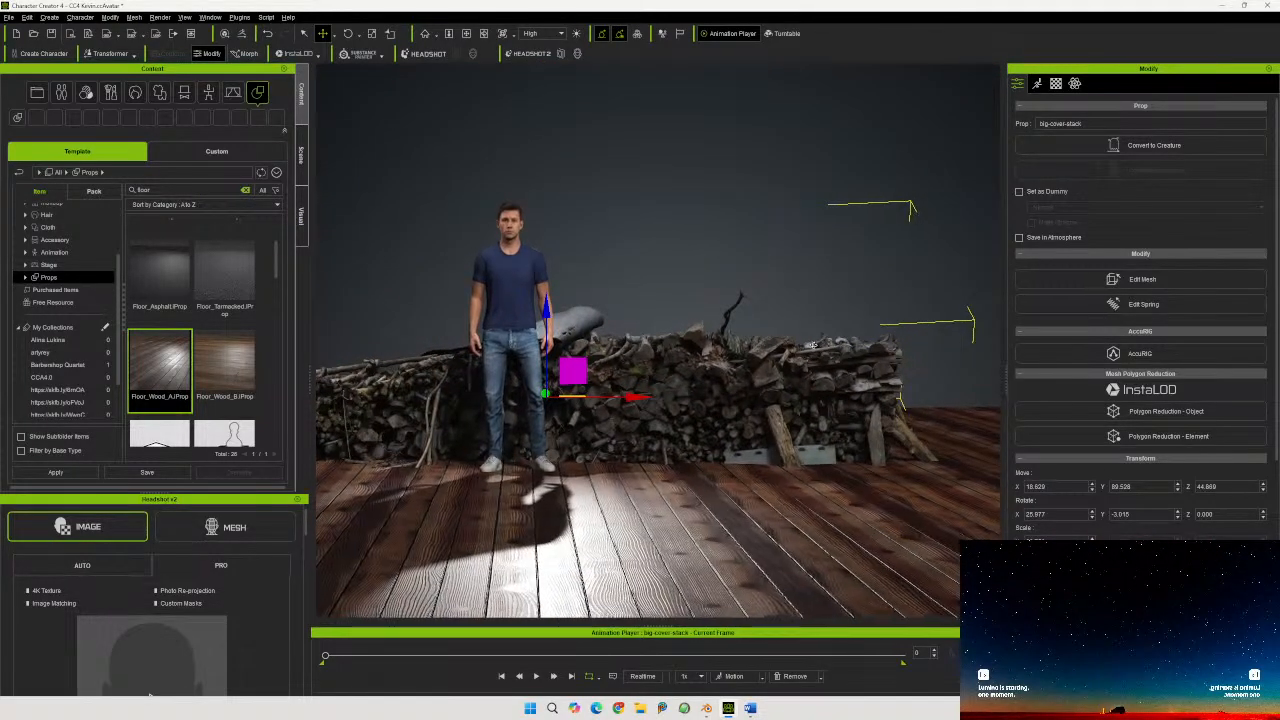
middle_click_drag(703, 434, 790, 532)
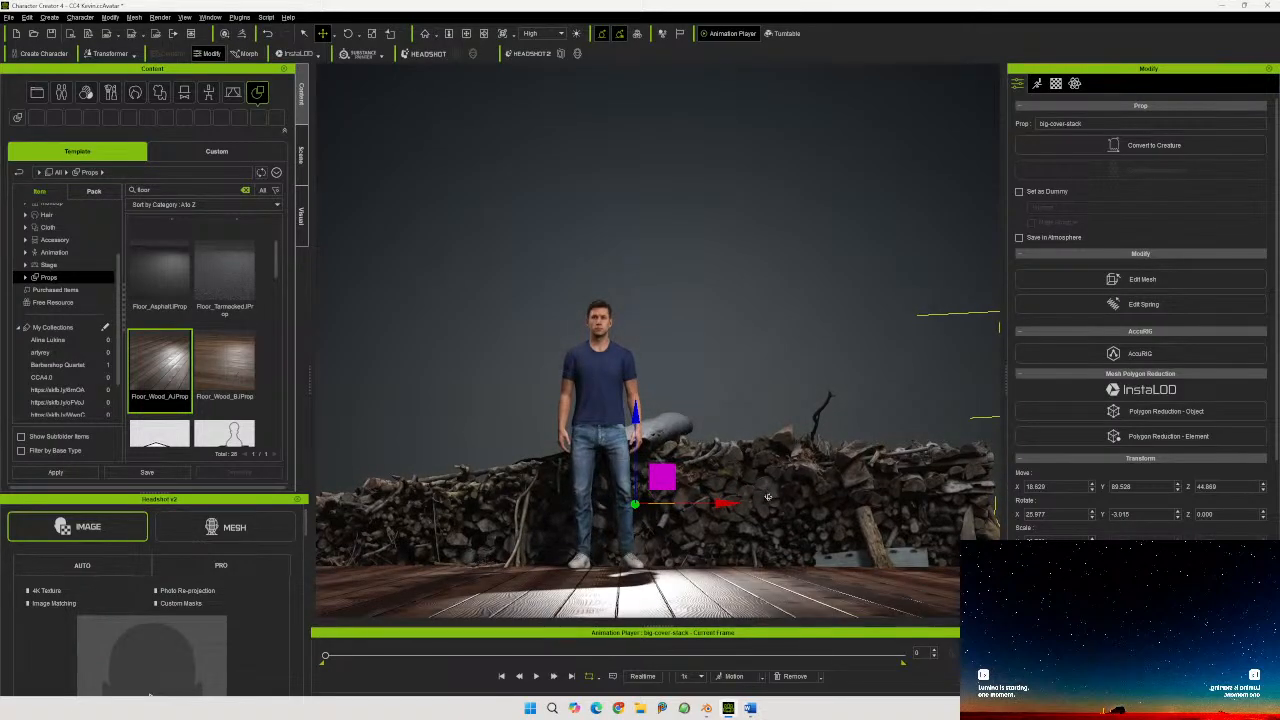
right_click_drag(761, 533, 828, 498)
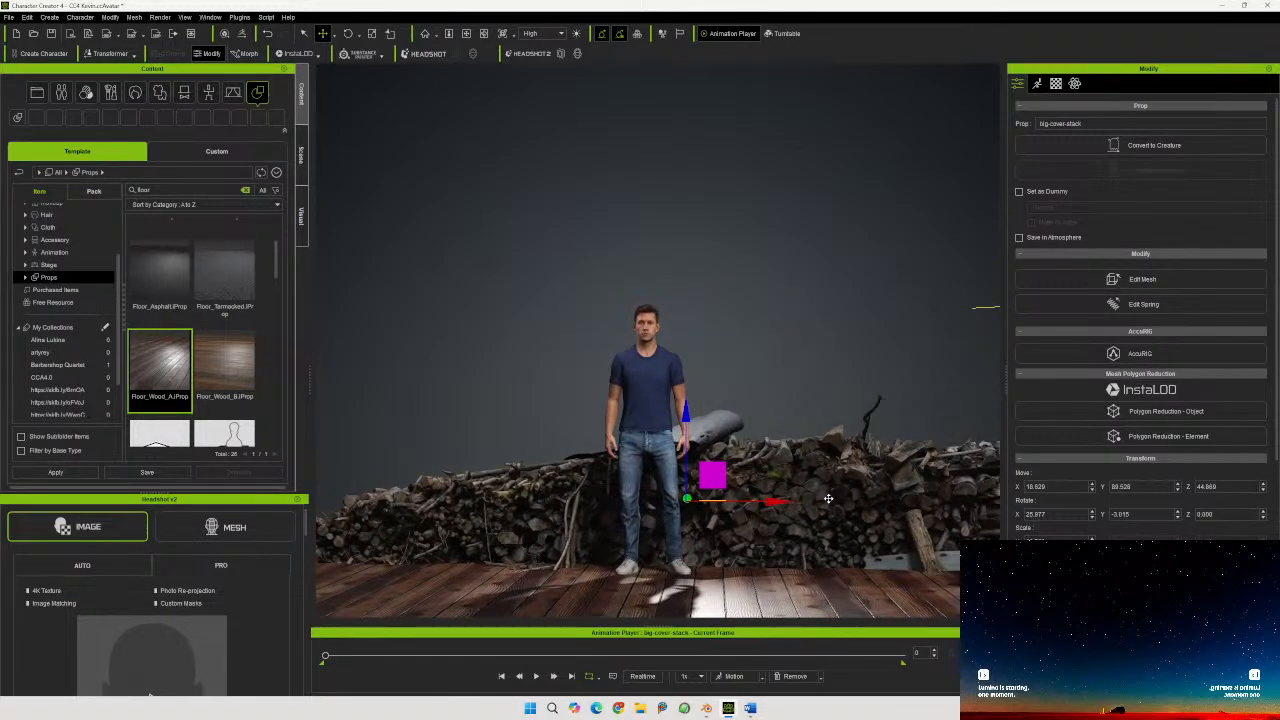
Reset the wood stack's scale, accepting the removal of its animation, and reset its transform
scroll(1060, 350, "down", 3)
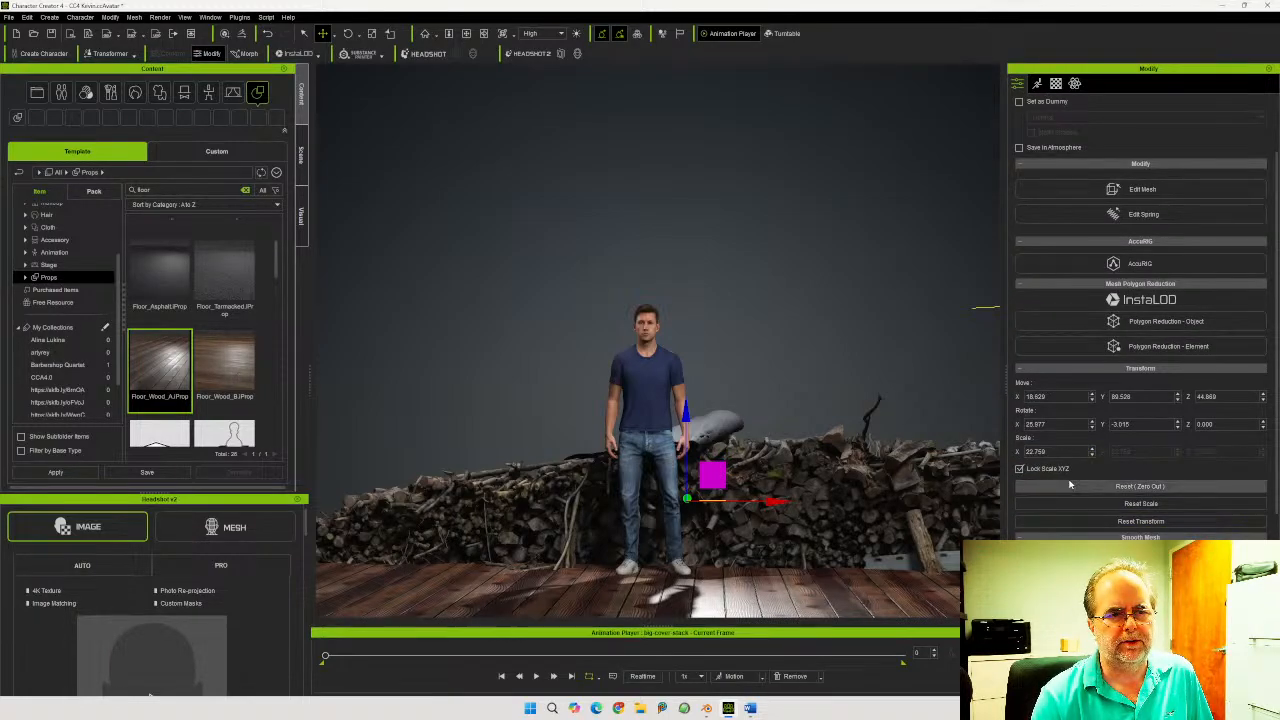
left_click(1141, 505)
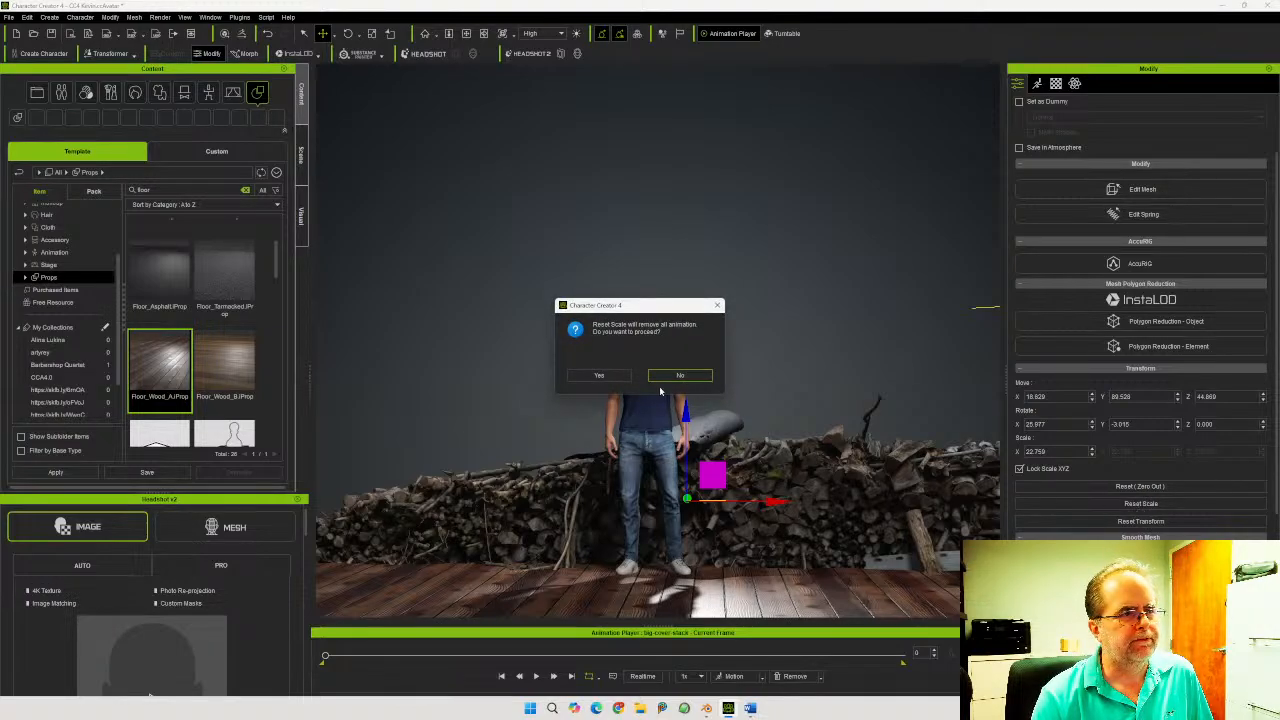
left_click(602, 376)
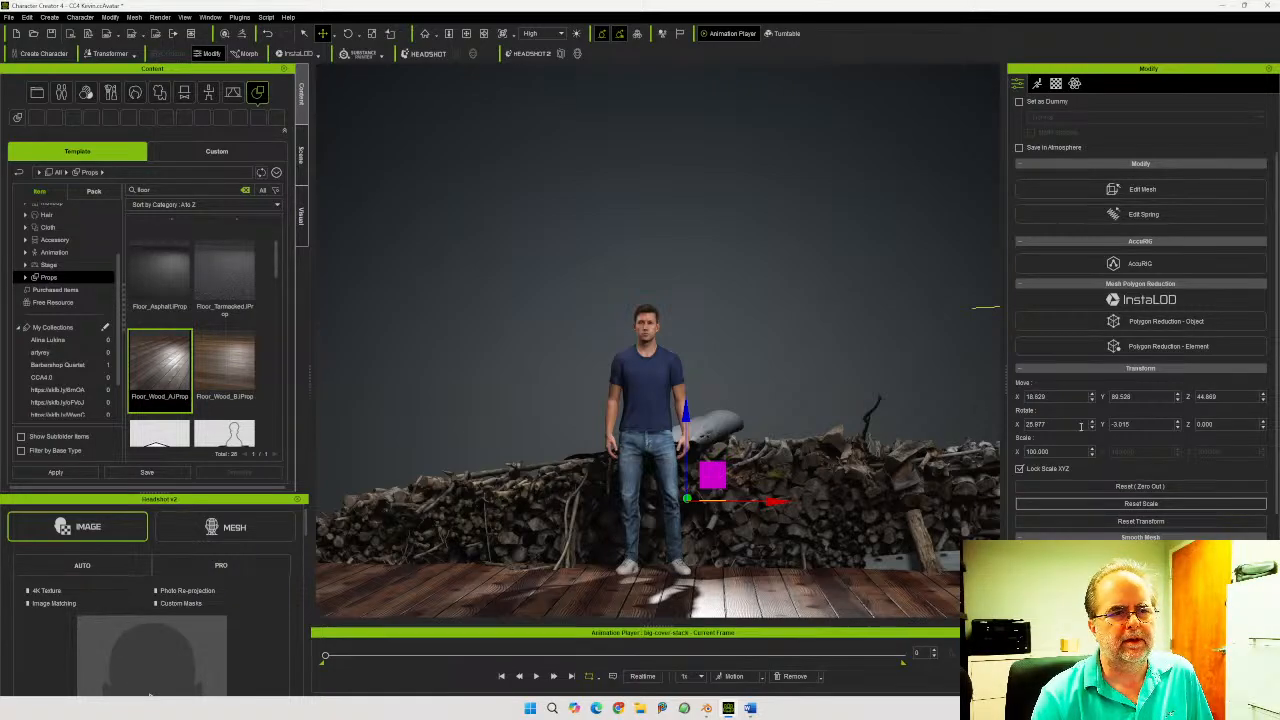
left_click(1138, 522)
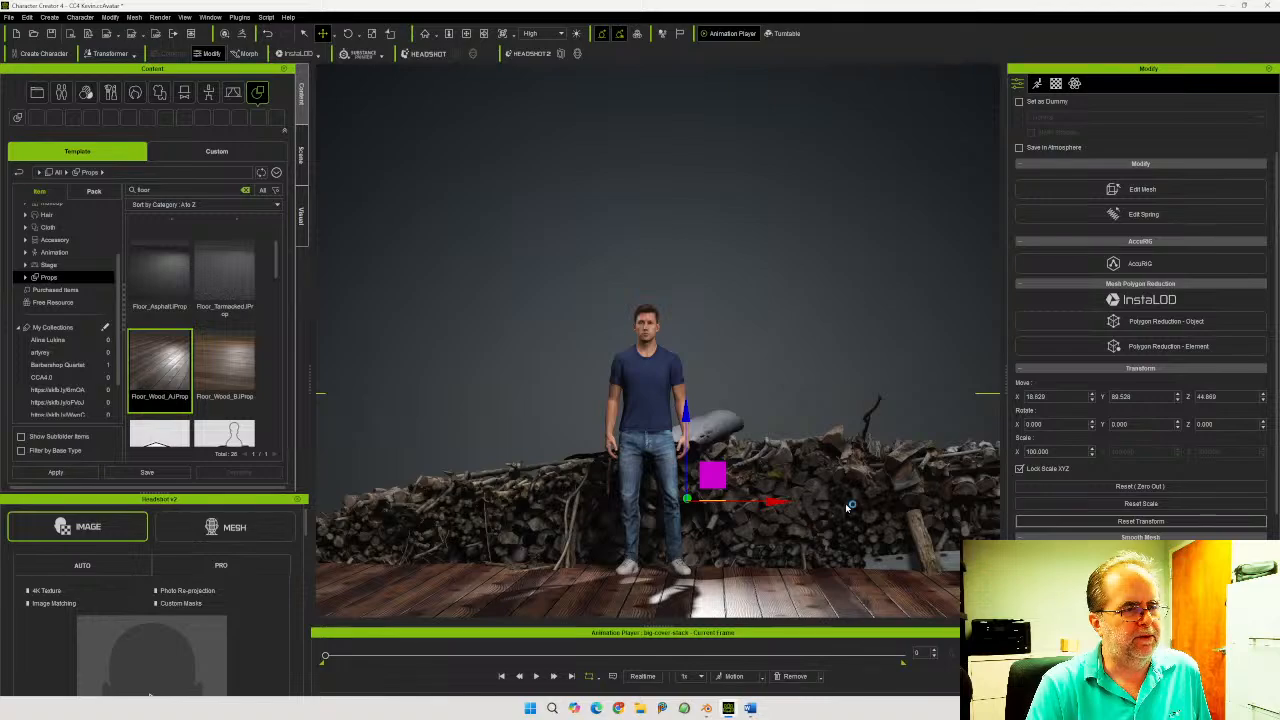
right_click_drag(855, 507, 833, 522)
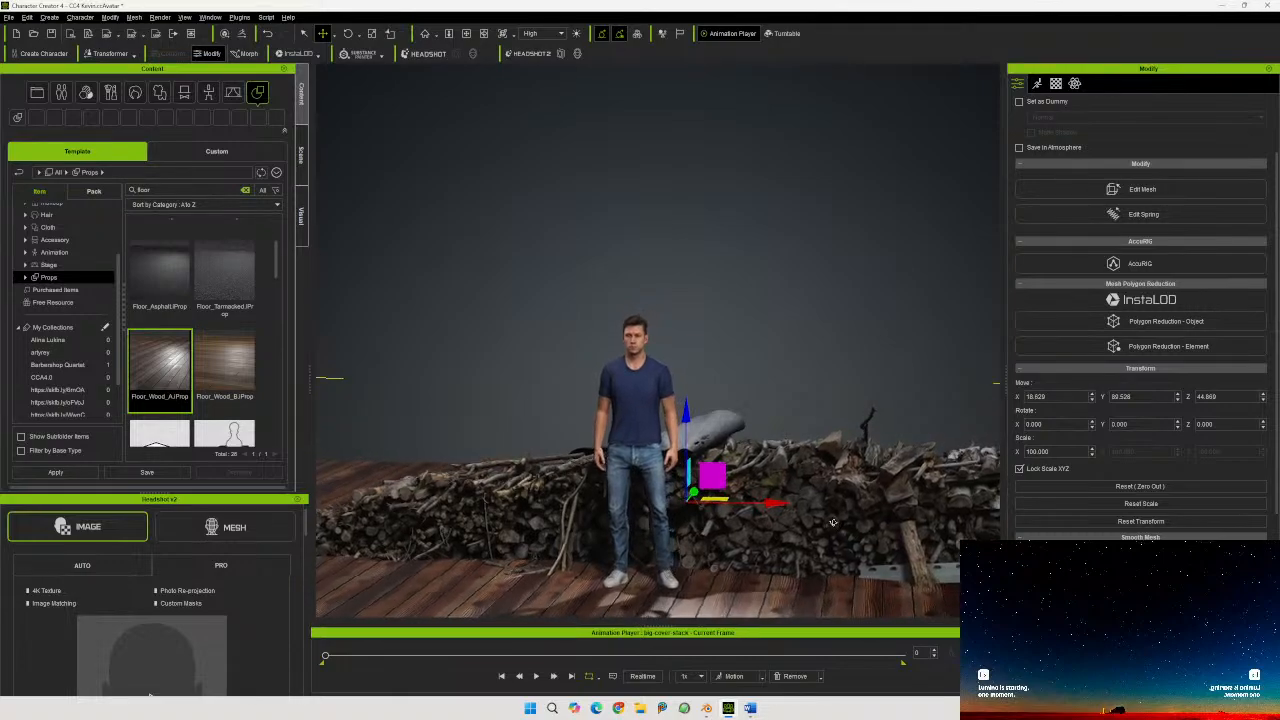
Hide the character together with its brows, hair, jeans, sneakers and T-shirt in the scene list
left_click(301, 155)
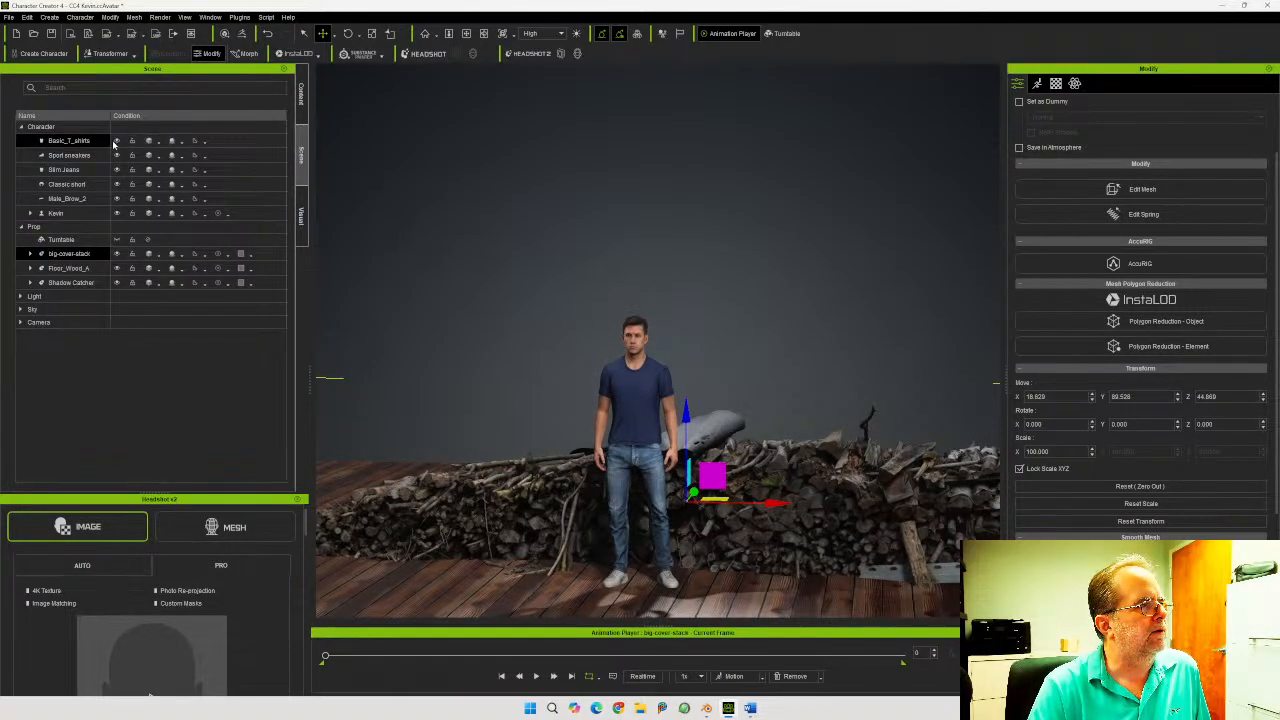
left_click(100, 213)
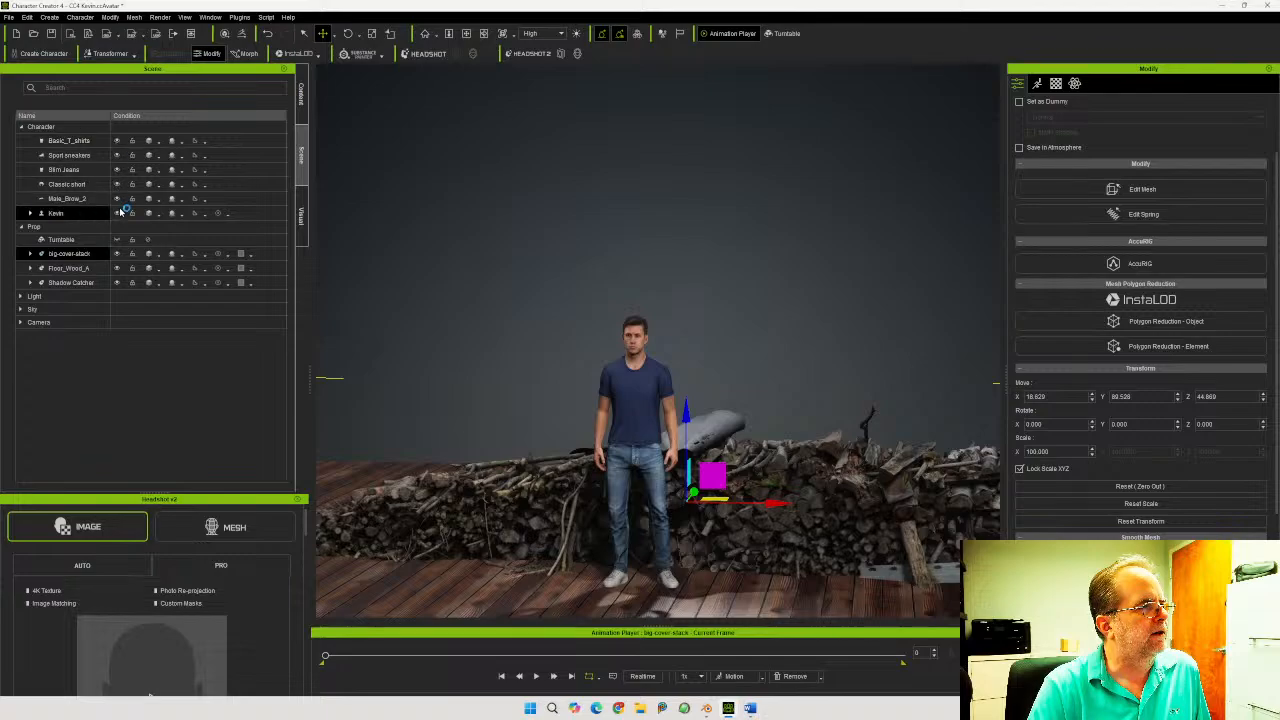
left_click(116, 198)
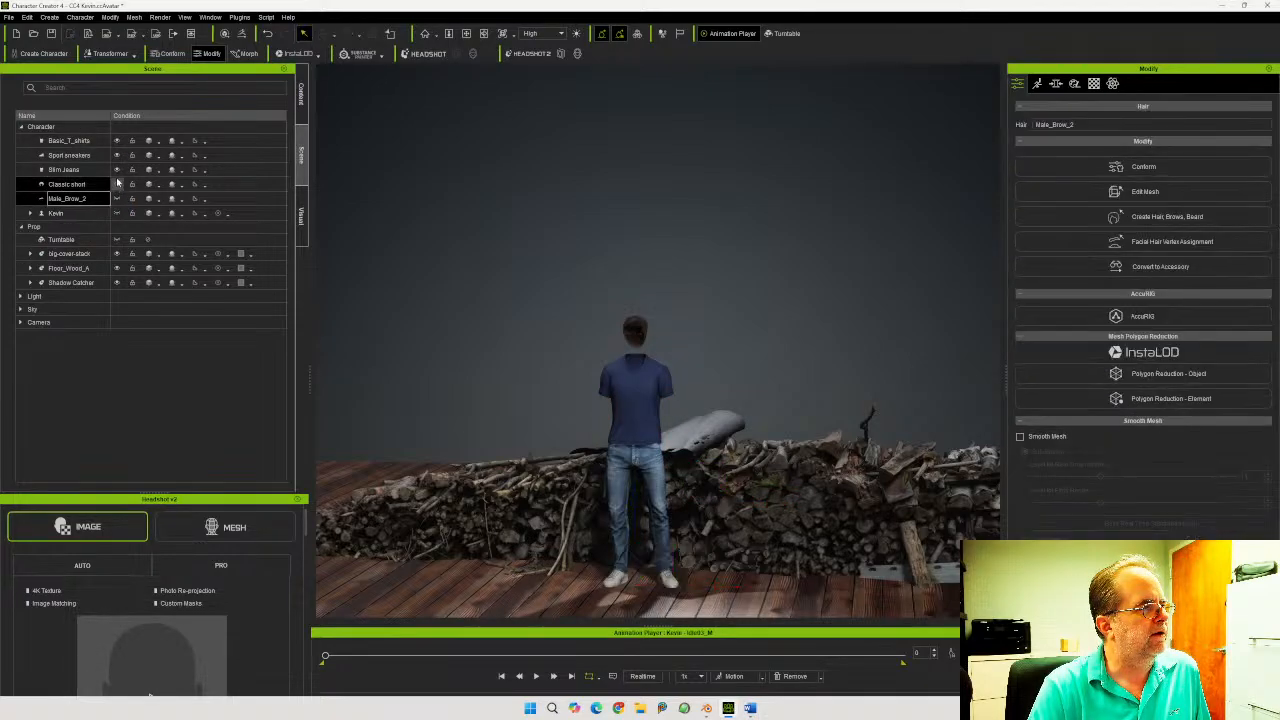
left_click(117, 184)
left_click(118, 170)
left_click(118, 156)
left_click(117, 141)
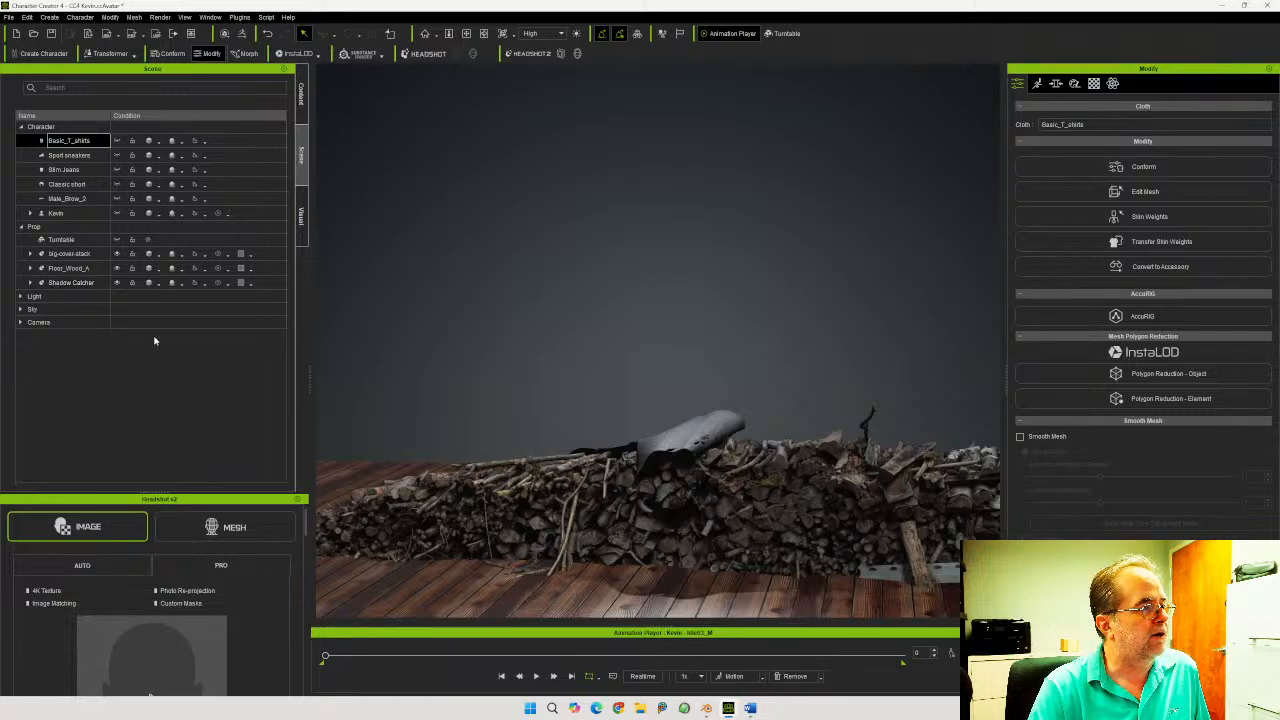
Hide the Floor_Wood_A prop and frame the wood stack on its own at an angle
left_click(116, 268)
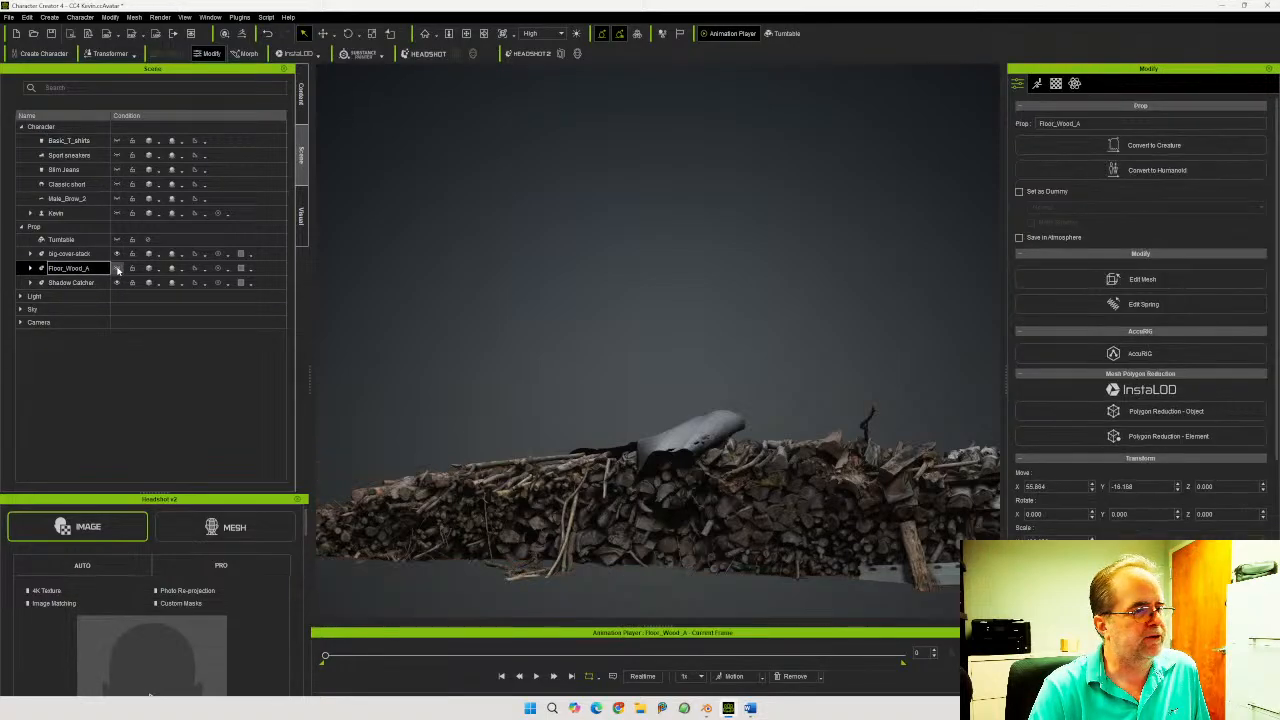
right_click_drag(732, 443, 598, 343)
scroll(598, 343, "up", 4)
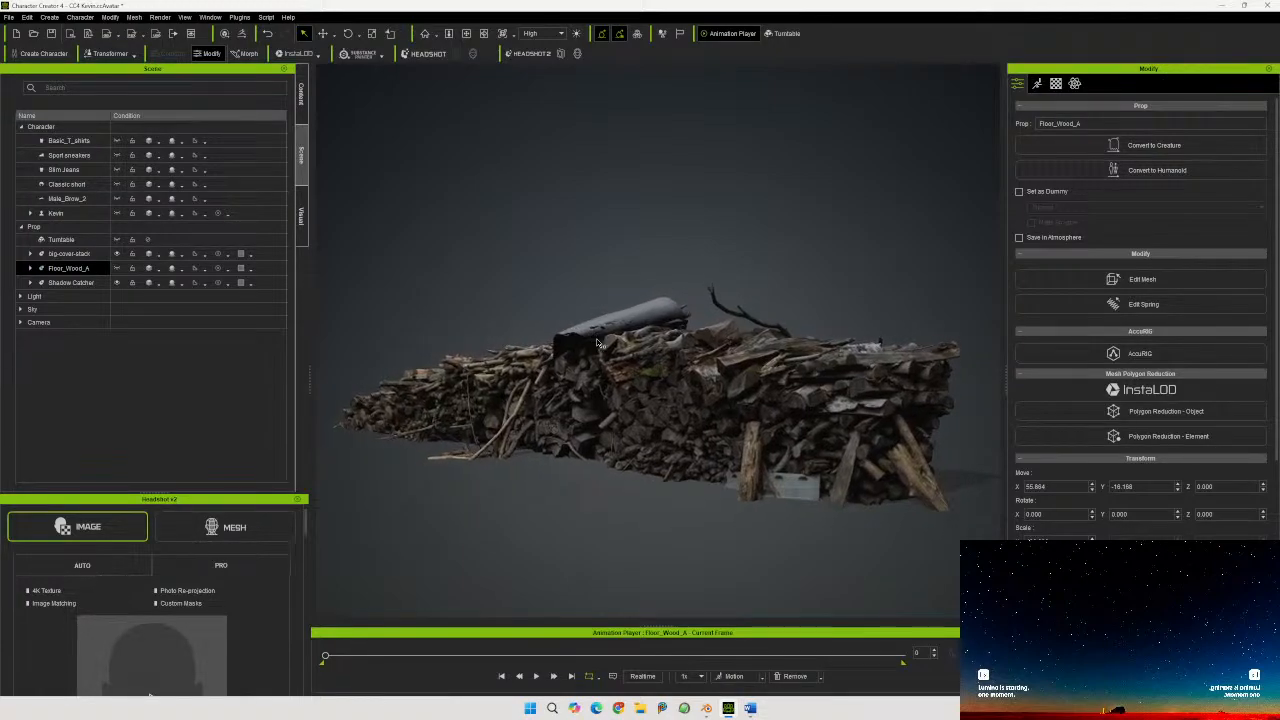
middle_click_drag(585, 348, 584, 349)
scroll(584, 349, "up", 4)
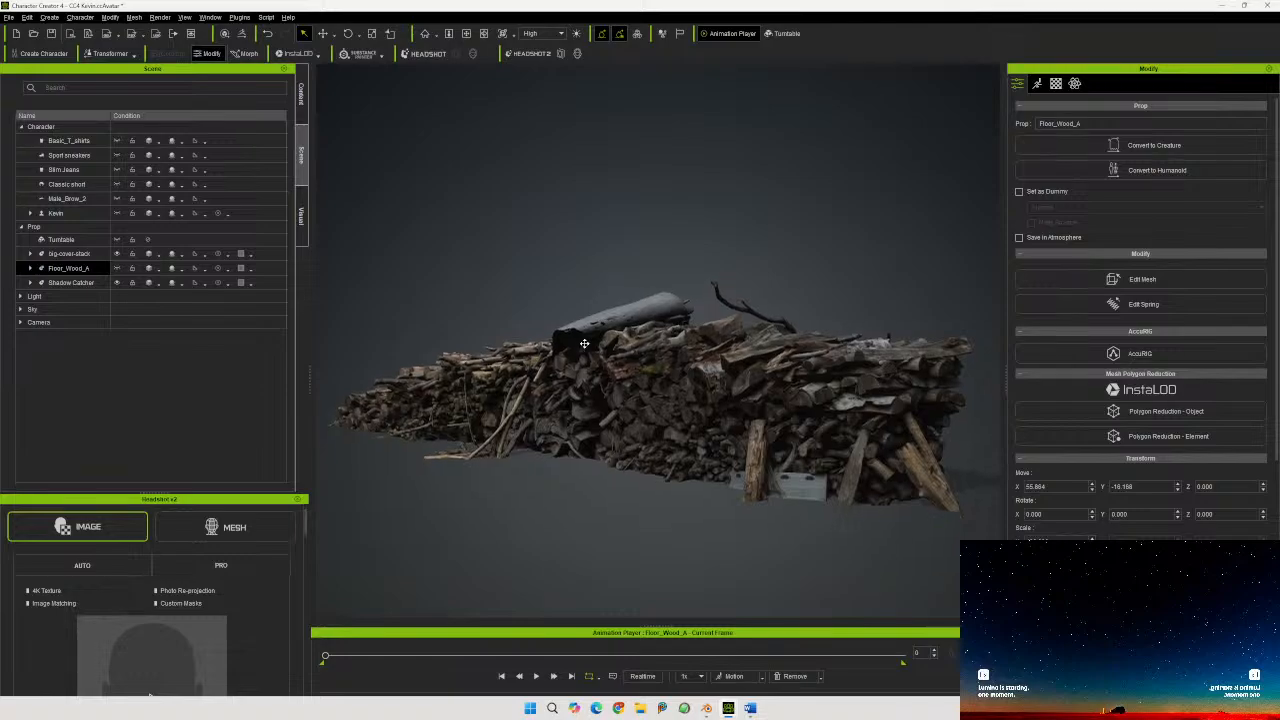
scroll(619, 356, "down", 2)
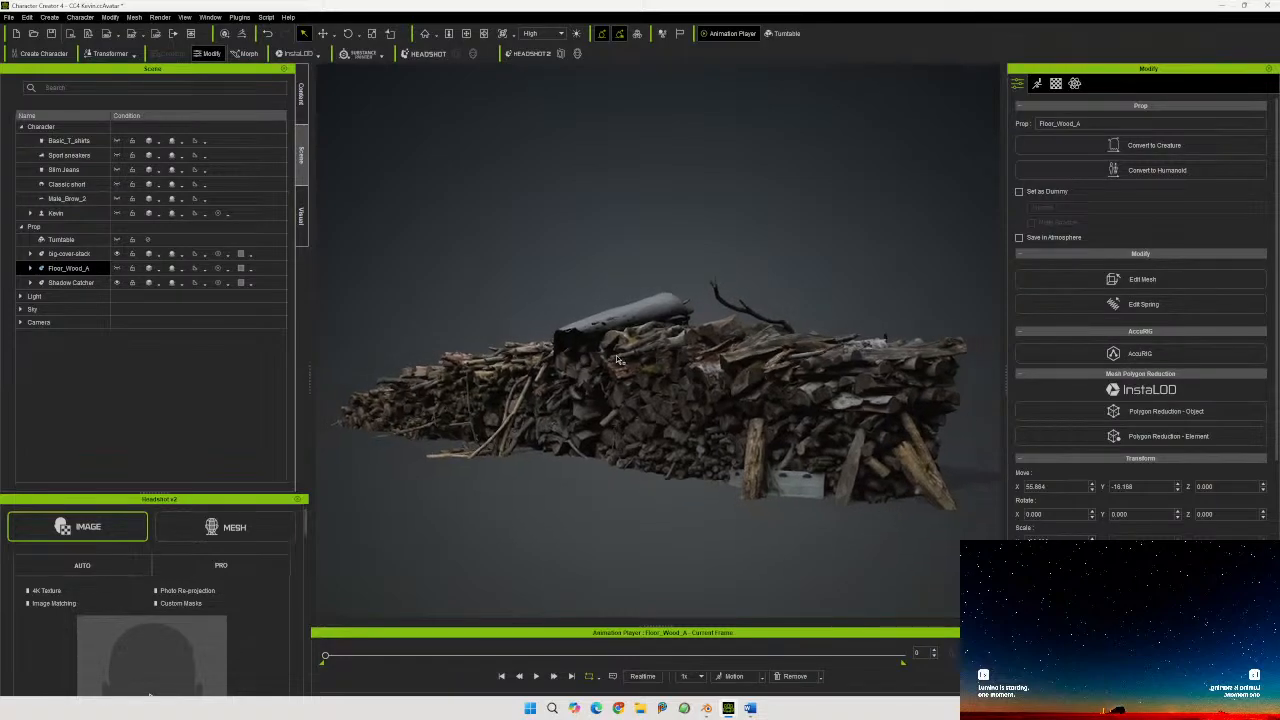
middle_click_drag(620, 358, 613, 351)
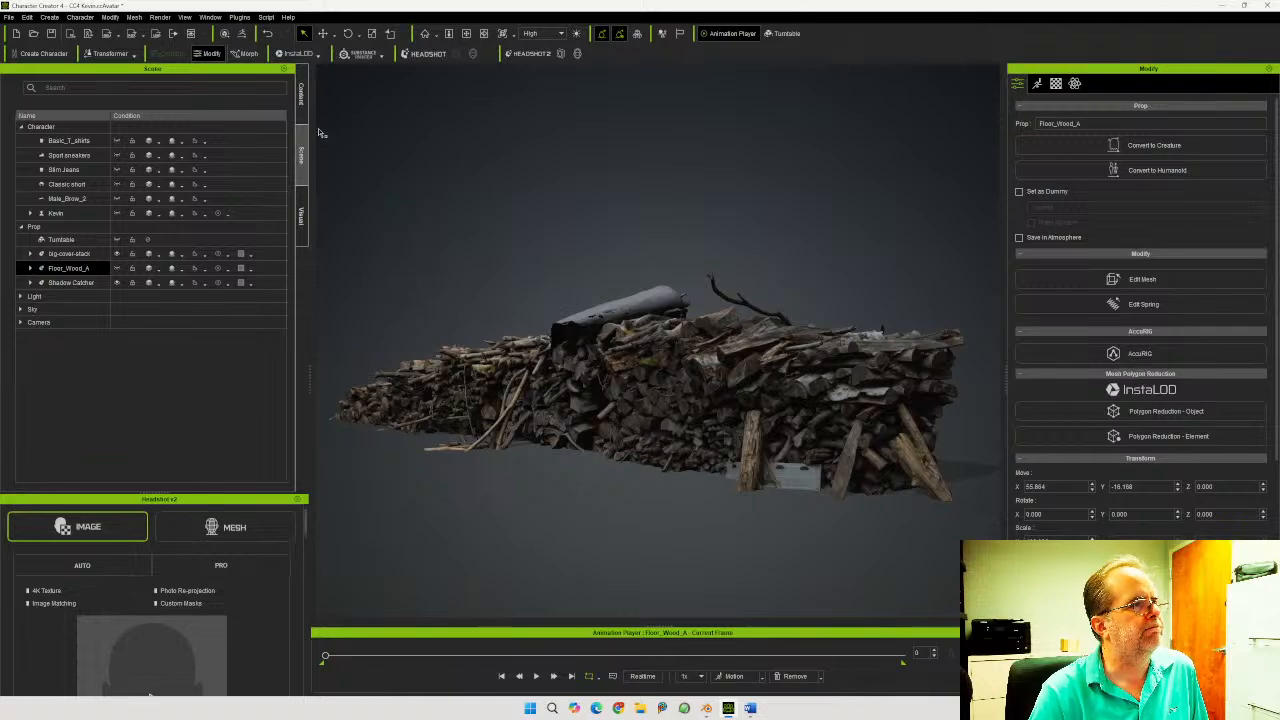
Open the Outdoor Decor folder among the custom props in the content library
left_click(302, 93)
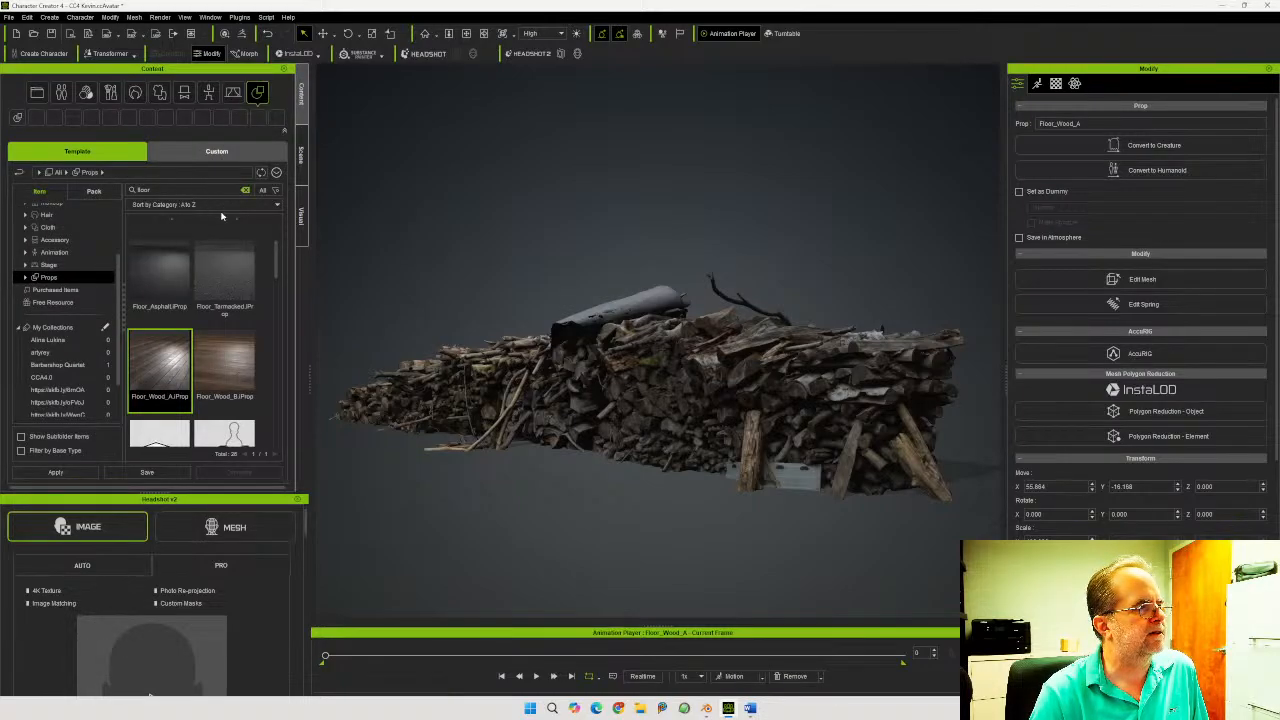
left_click(216, 151)
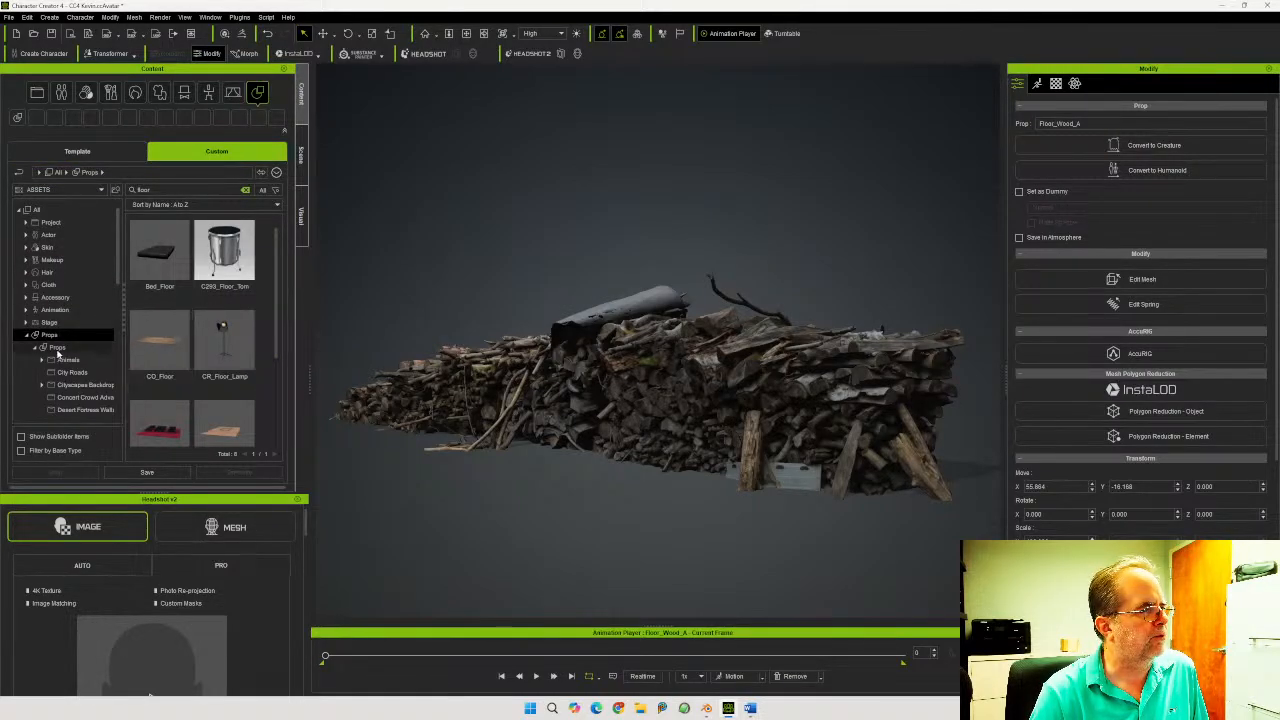
scroll(80, 380, "down", 3)
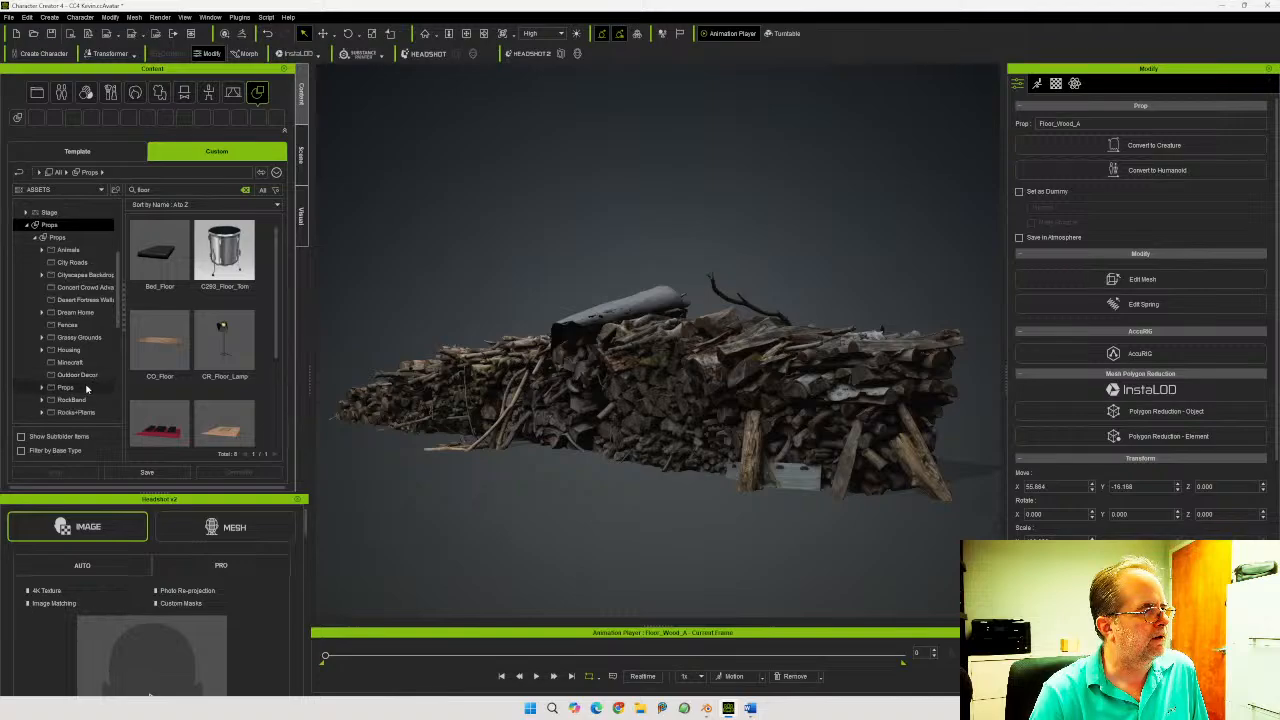
left_click(78, 375)
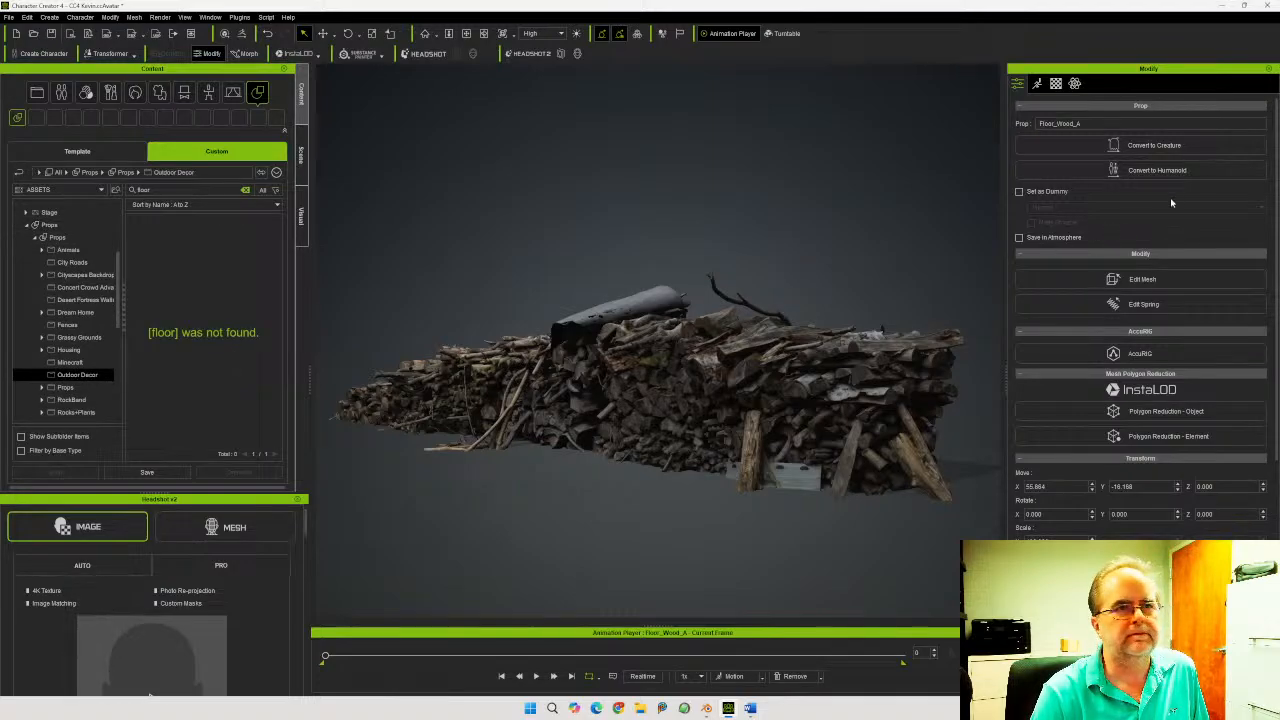
Select the wood stack prop and rename it "Stack of Wood"
left_click_drag(1121, 127, 1014, 127)
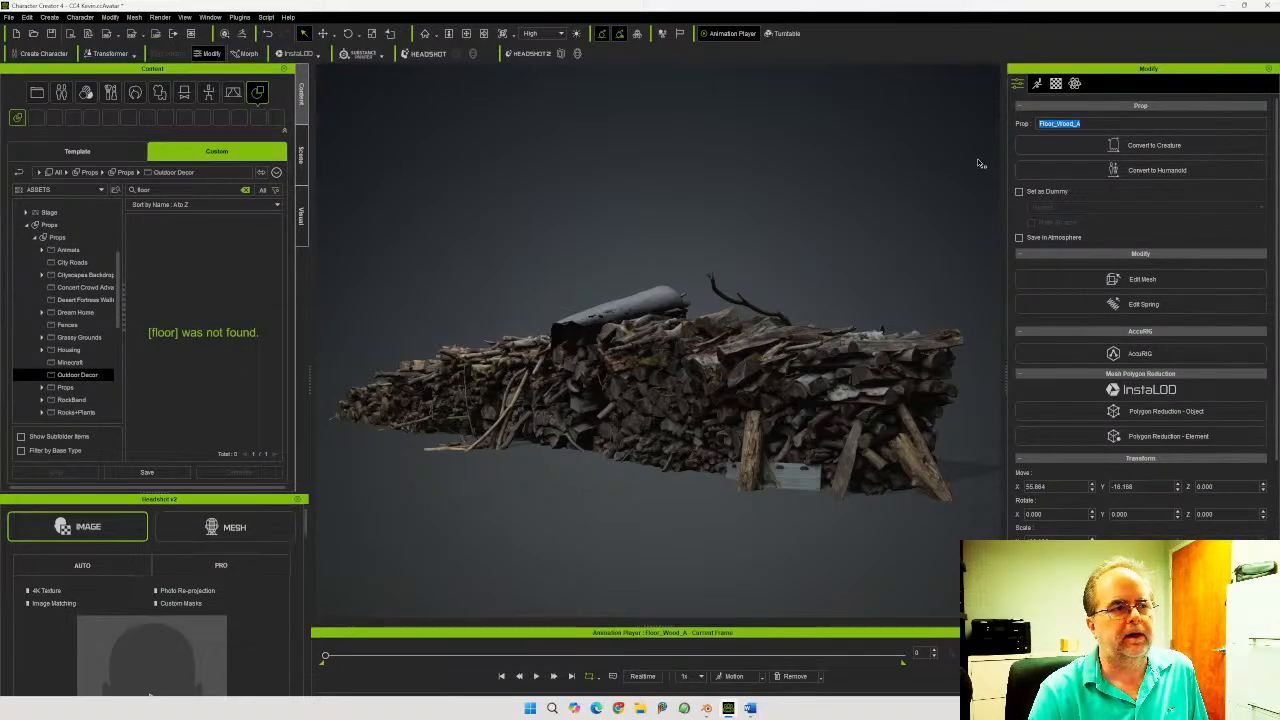
left_click(705, 416)
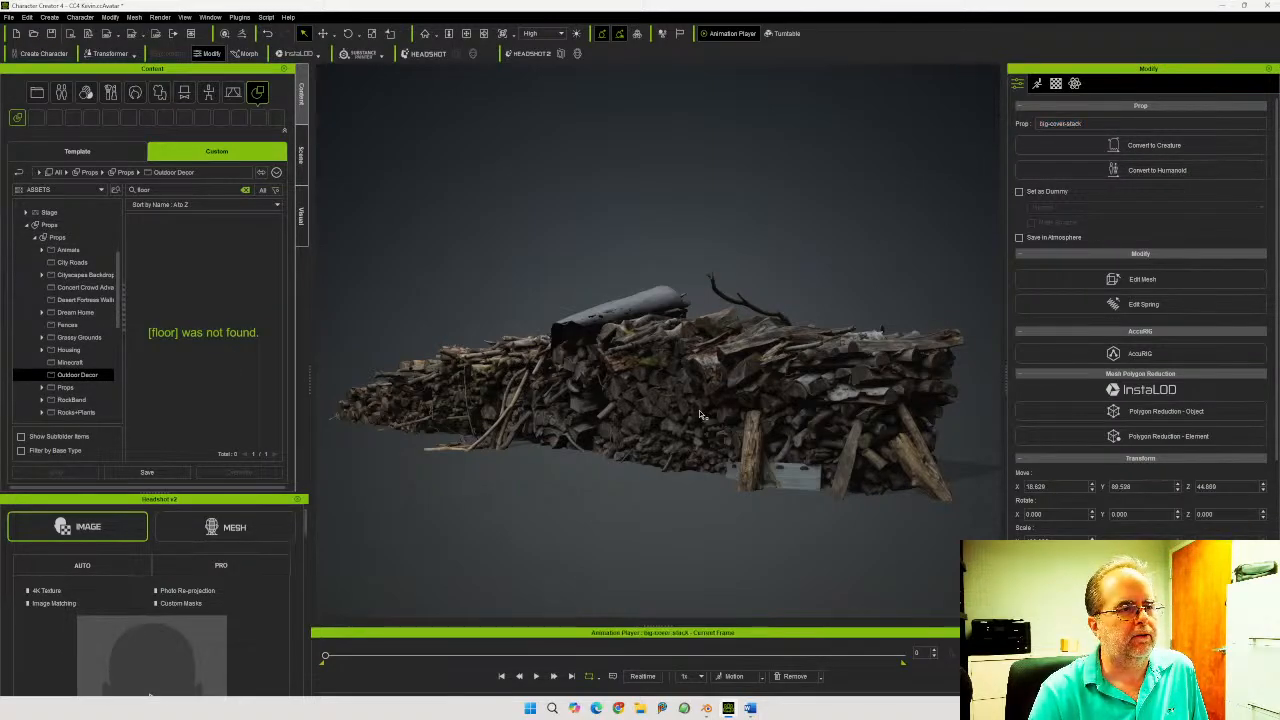
left_click(1114, 121)
left_click_drag(1114, 124, 1001, 131)
type("Sta")
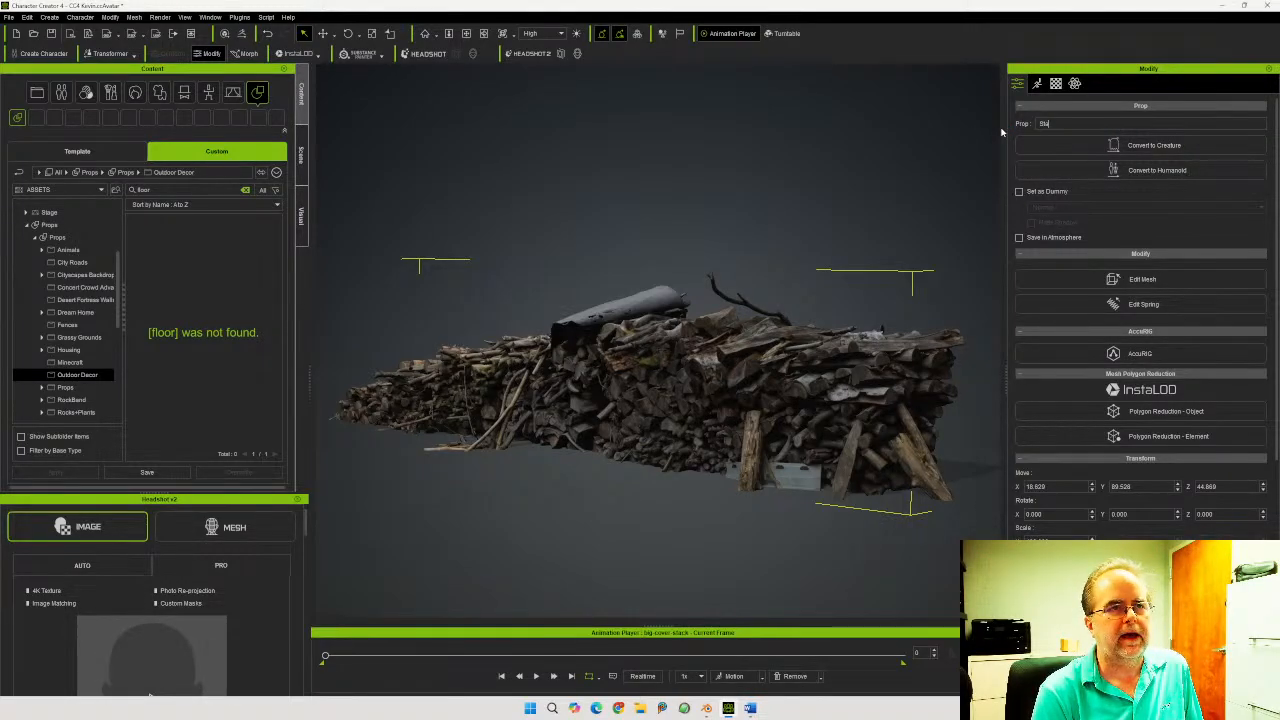
type("ck of Wood")
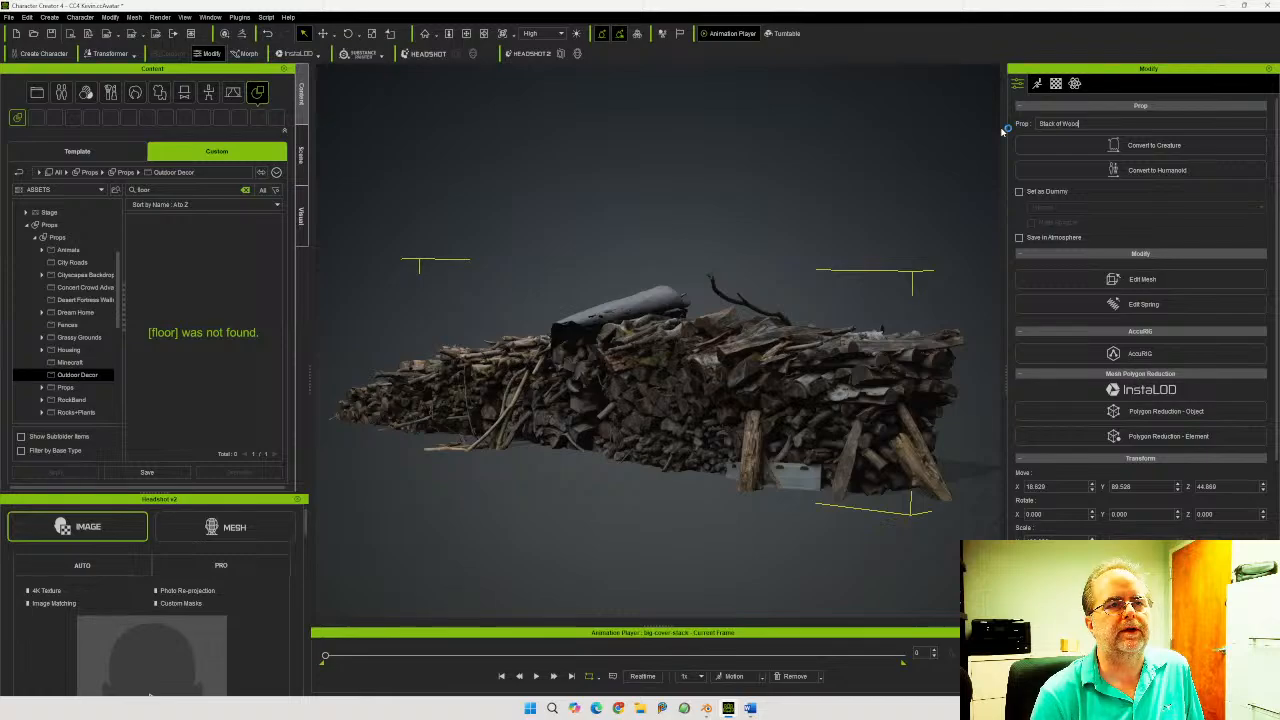
key("Return")
key("Return")
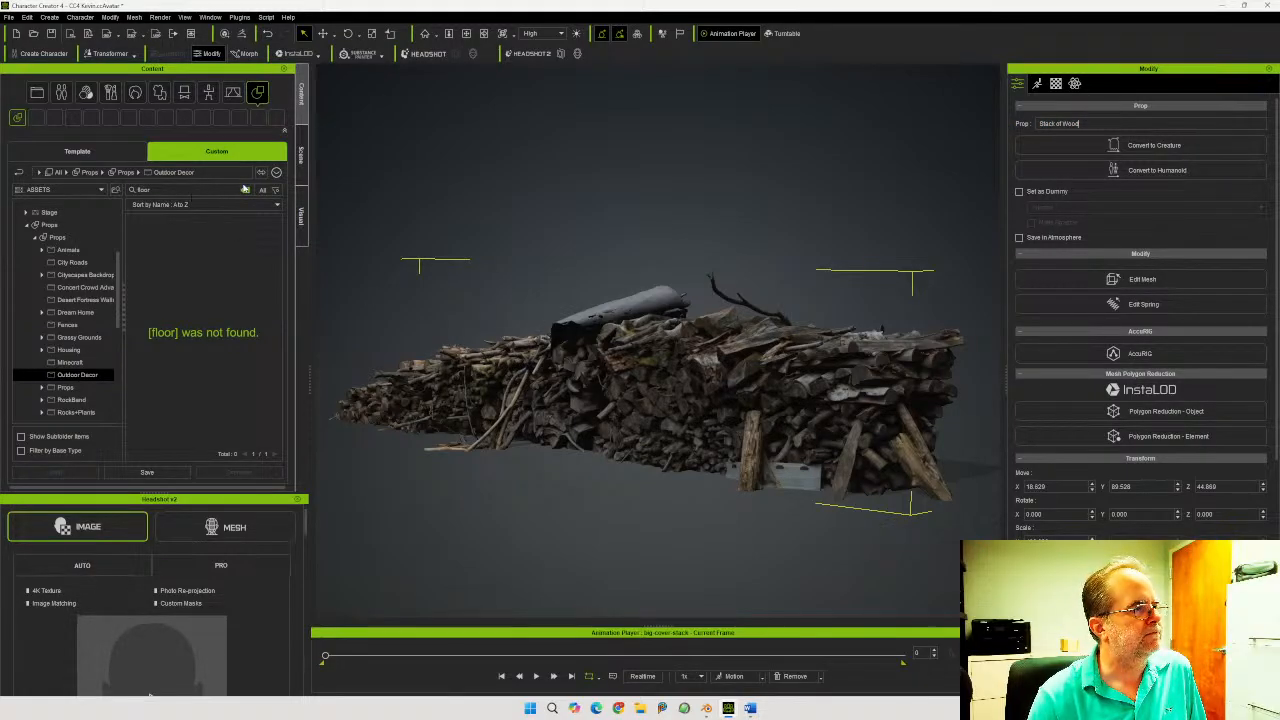
Clear the content search and save the prop in the Outdoor Decor folder as "Stack of Wood"
left_click(245, 189)
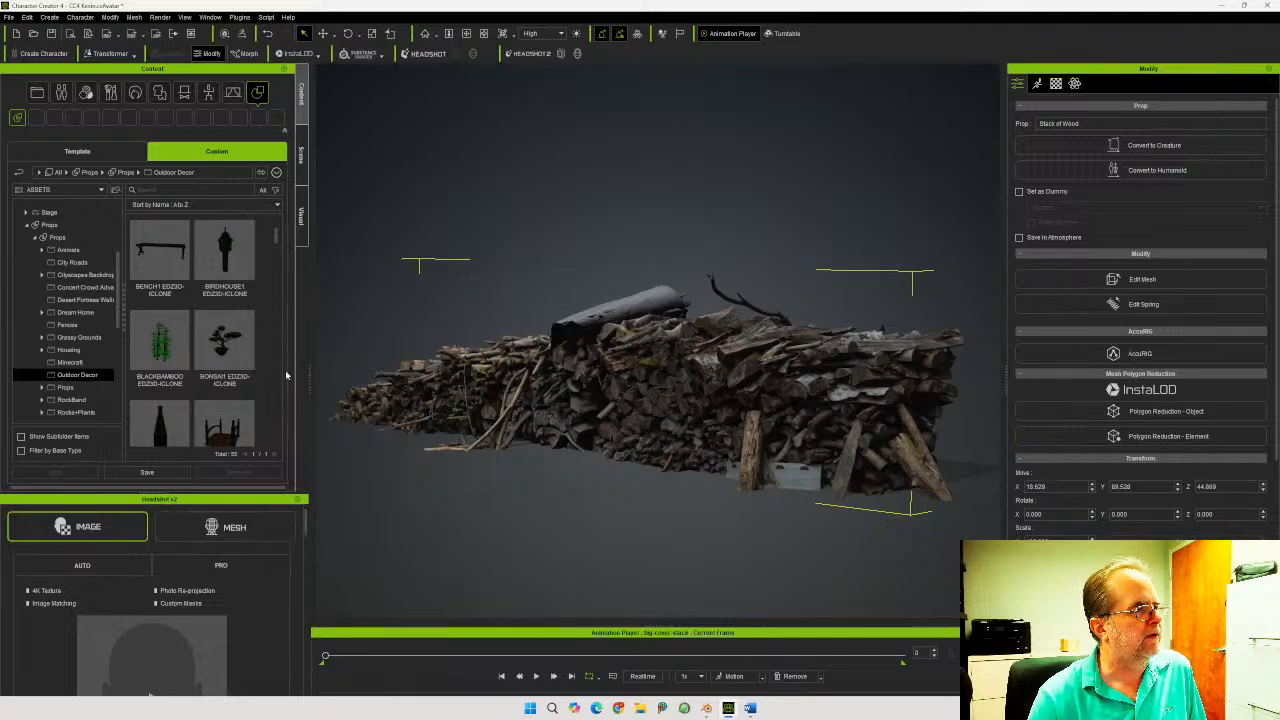
left_click(147, 472)
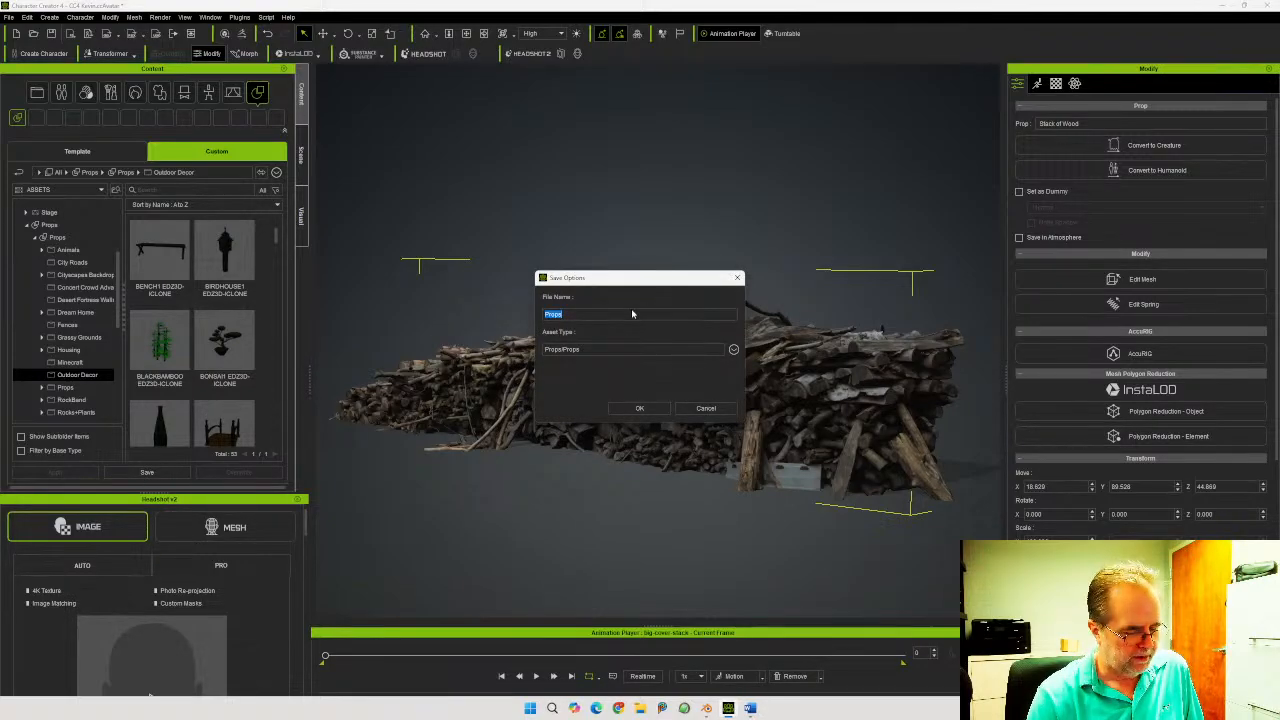
left_click(640, 408)
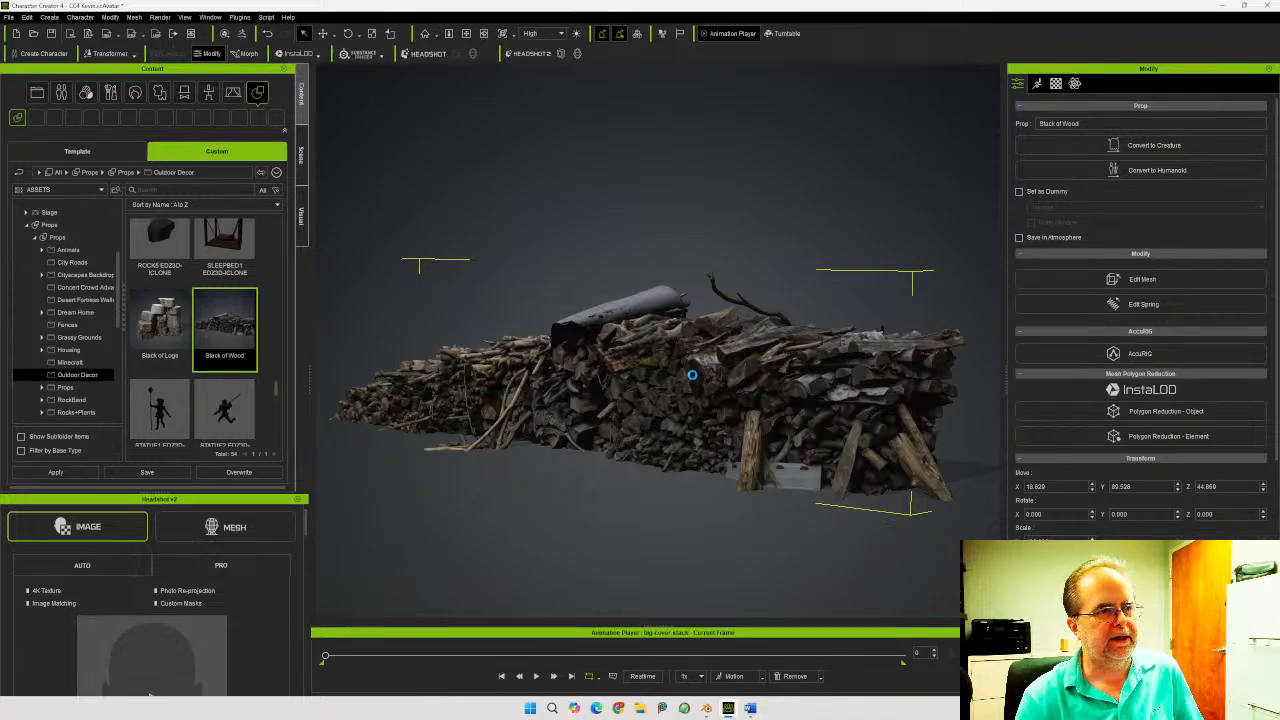
Delete the wood stack from the scene and bring in the SM_SuitcaseVintage model as a prop
key("Delete")
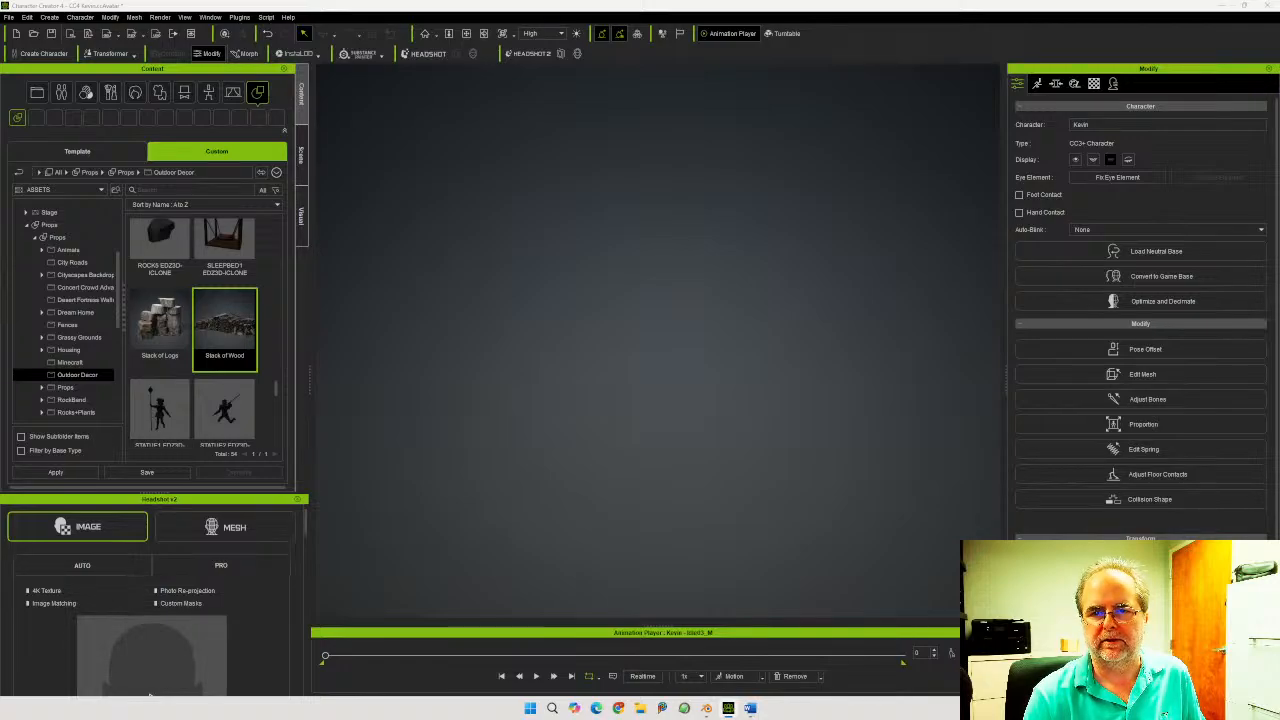
left_click_drag(819, 408, 707, 420)
left_click(712, 430)
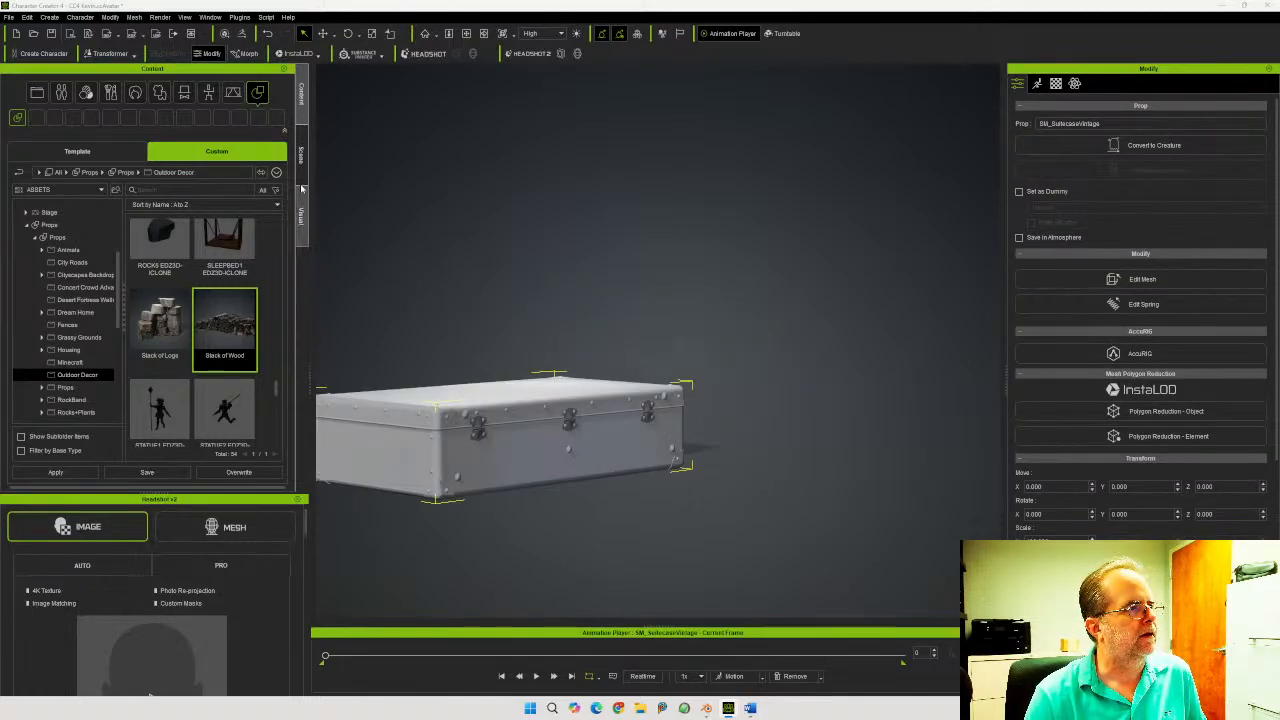
Show the character again along with its T-shirt, sneakers, jeans, hair and brows
left_click(302, 160)
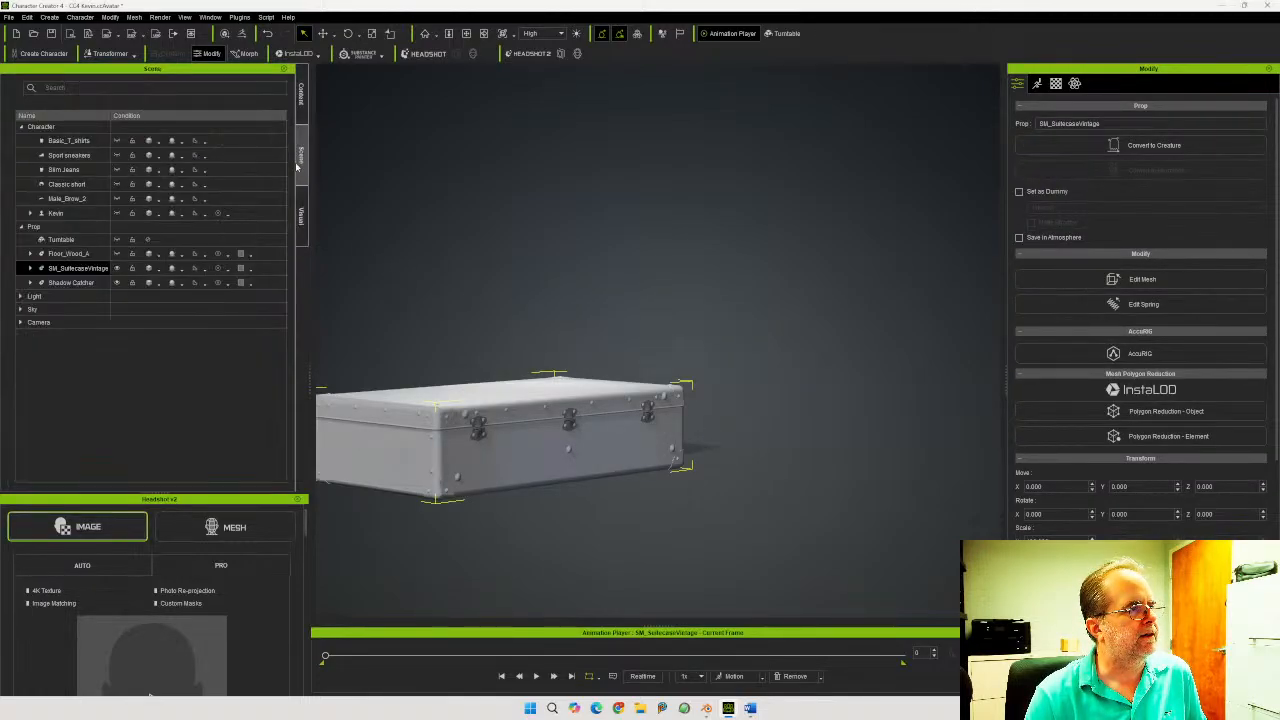
left_click(105, 141)
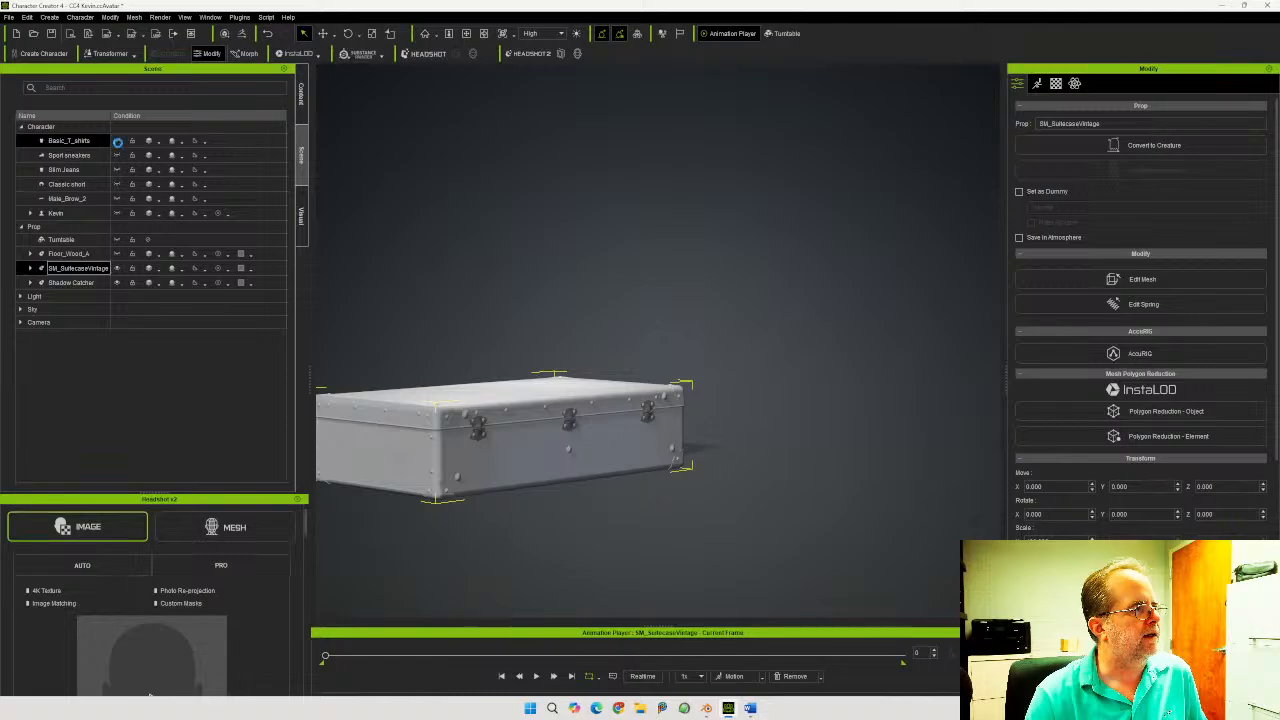
left_click(110, 156)
left_click(116, 170)
left_click(118, 184)
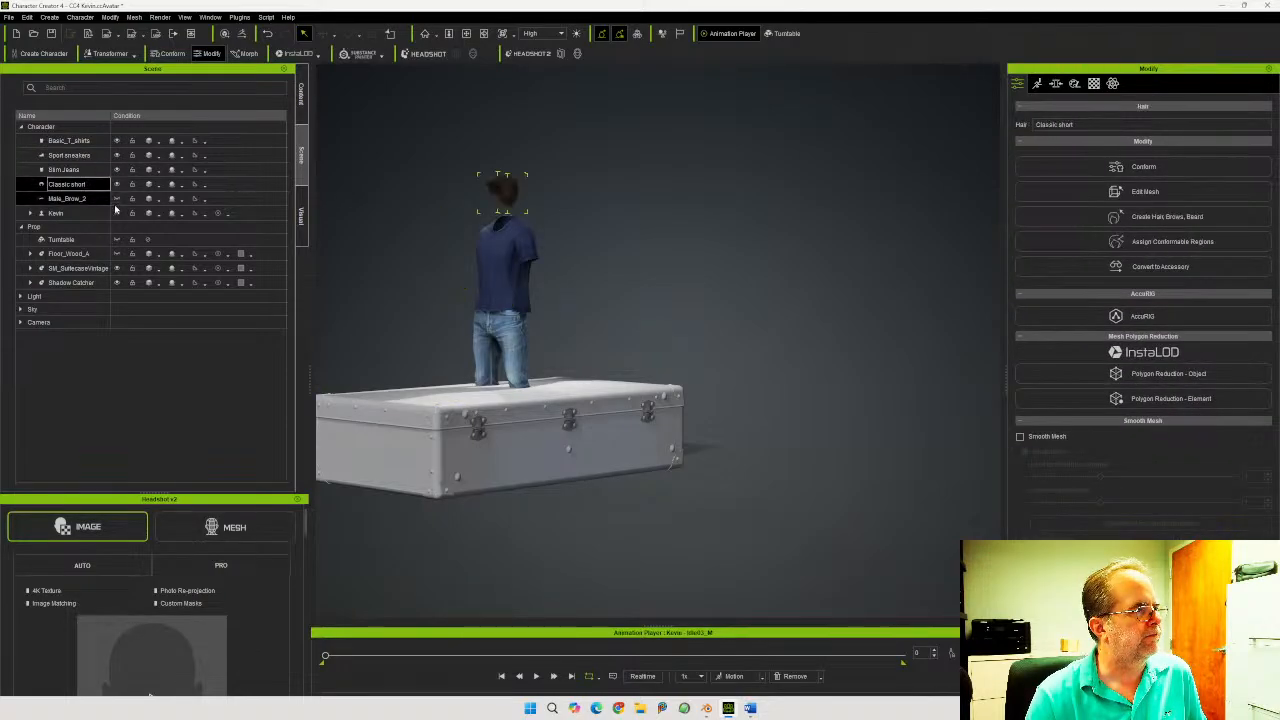
left_click(119, 199)
left_click(120, 213)
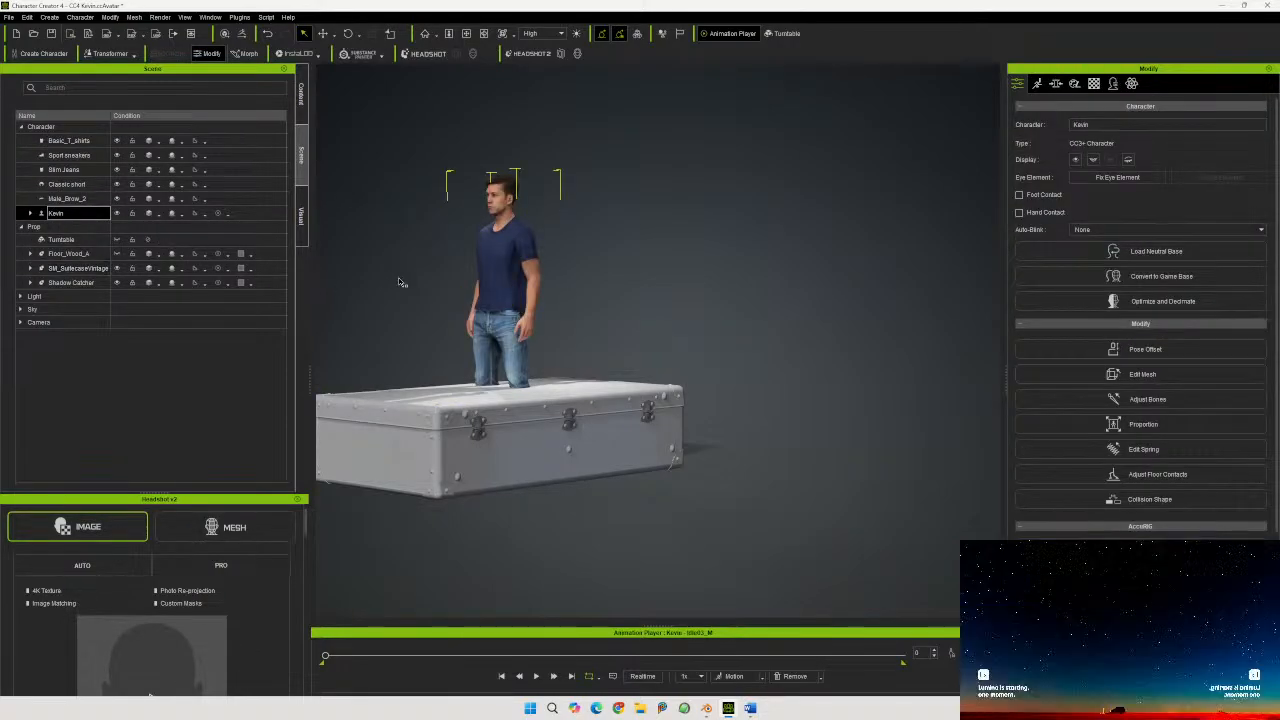
Rotate the vintage suitcase to about 93.9° around Z so its handle side faces forward
right_click_drag(402, 283, 547, 285)
left_click(512, 415)
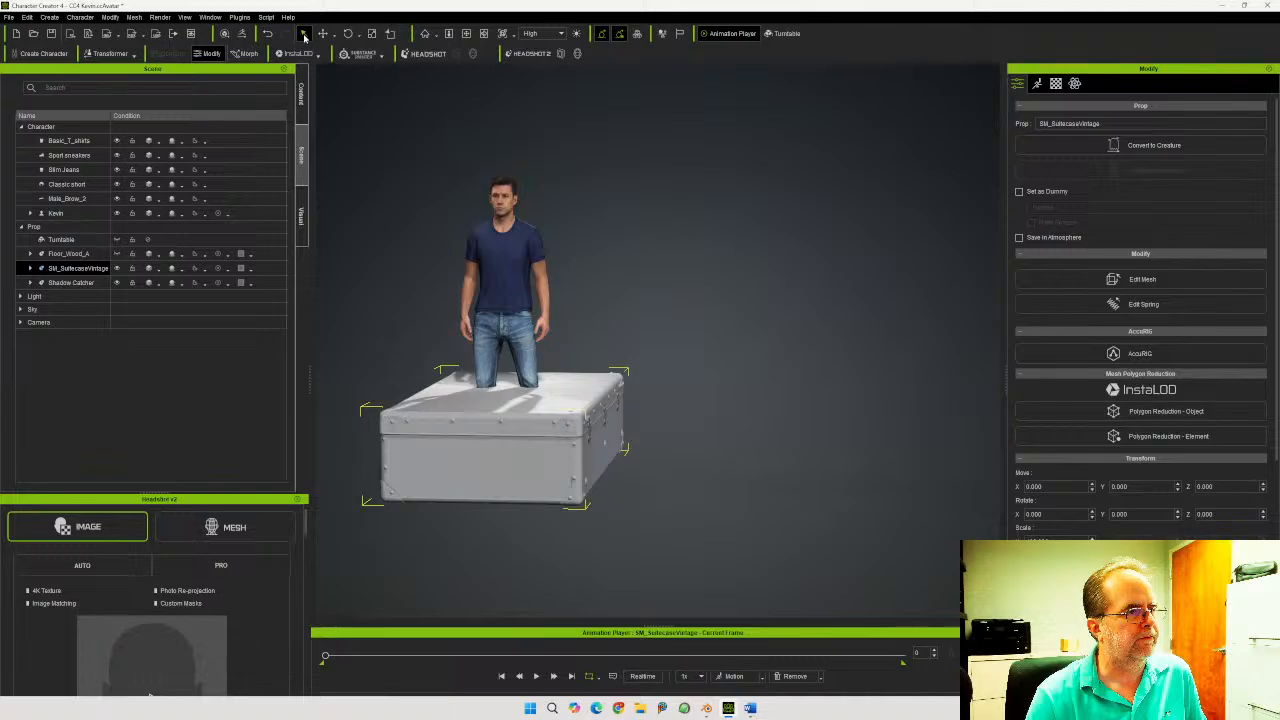
left_click(347, 34)
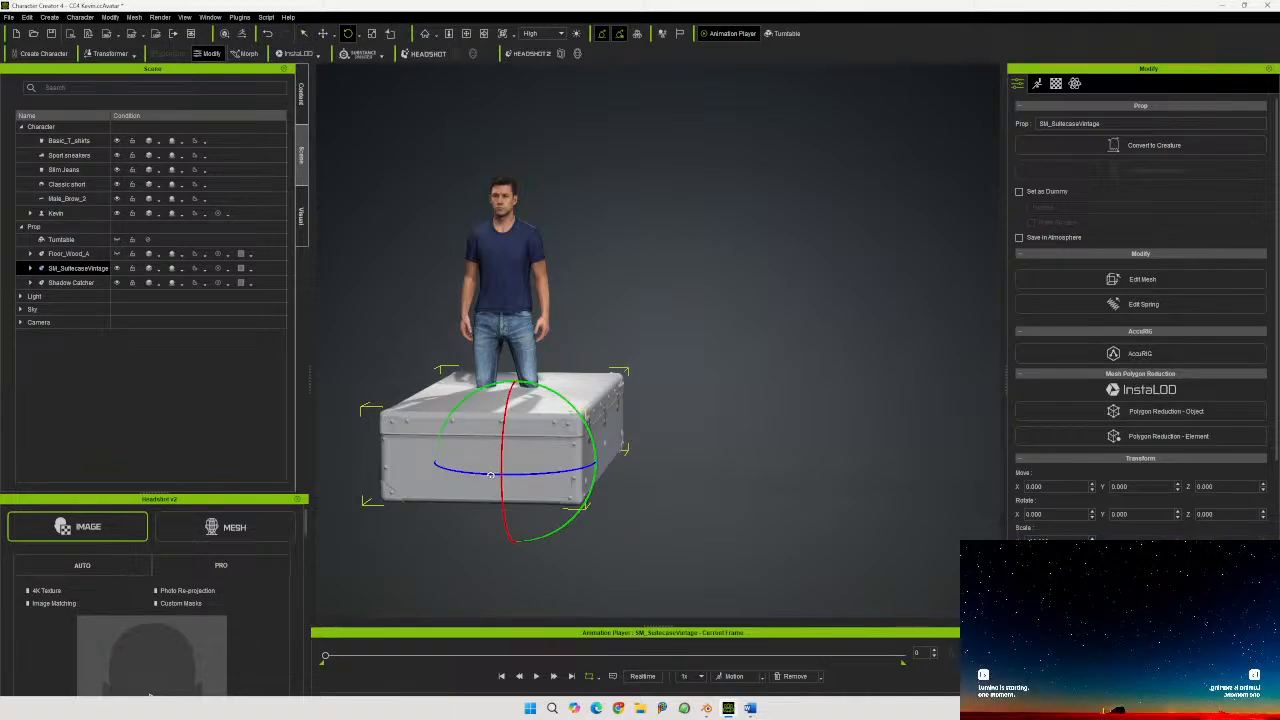
left_click_drag(490, 474, 537, 474)
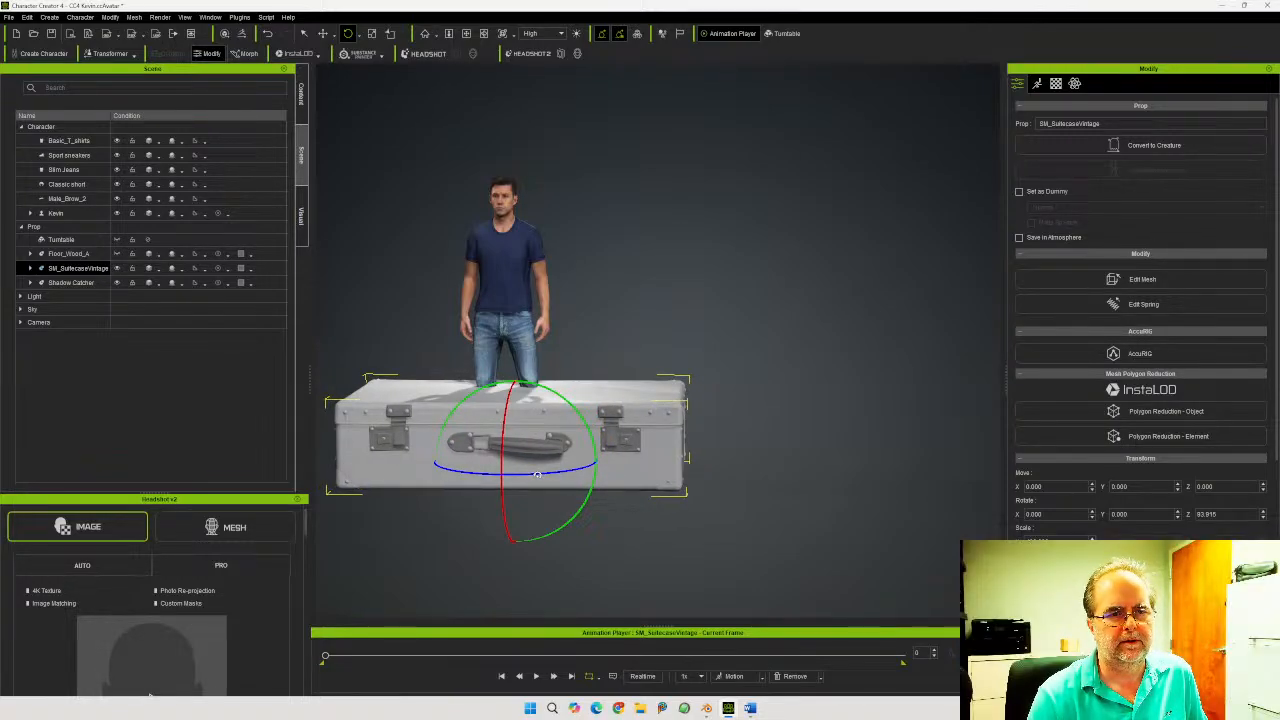
Set the vintage suitcase's Z rotation to exactly 90
left_click_drag(1226, 515, 1069, 511)
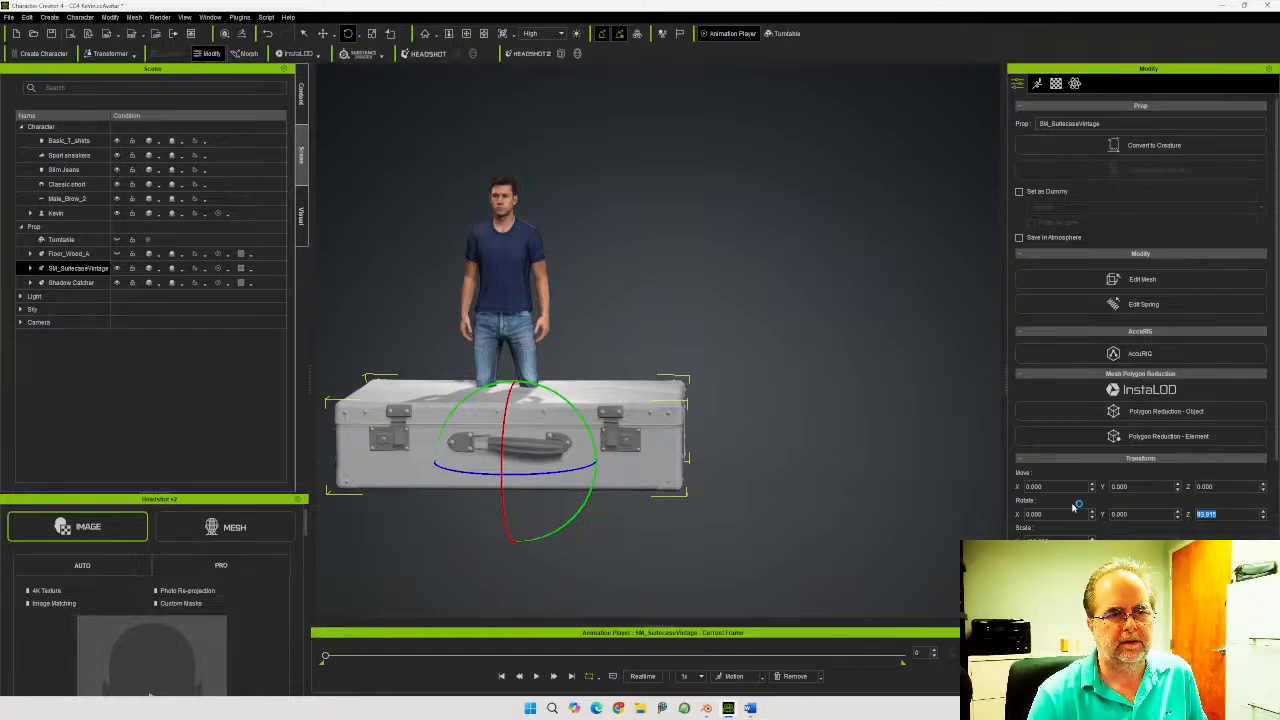
type("90")
key("Return")
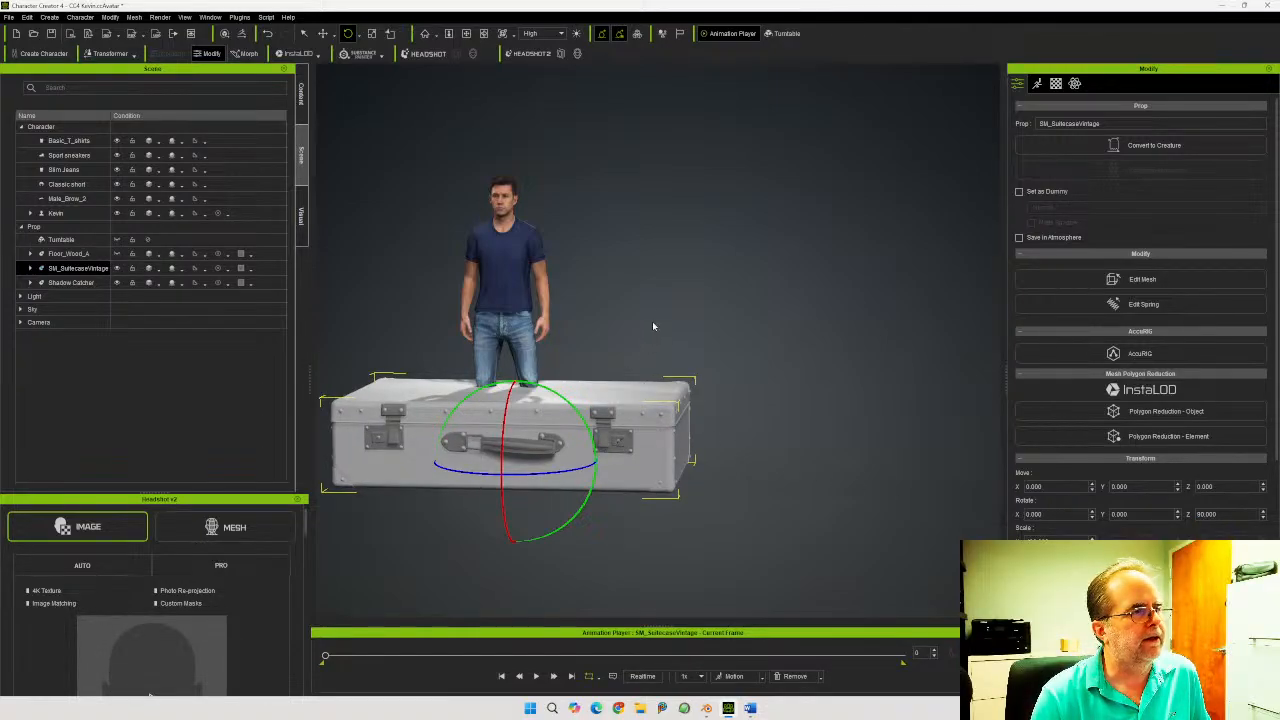
Scale the suitcase down uniformly until its width is roughly two-thirds of the character's height
left_click(371, 33)
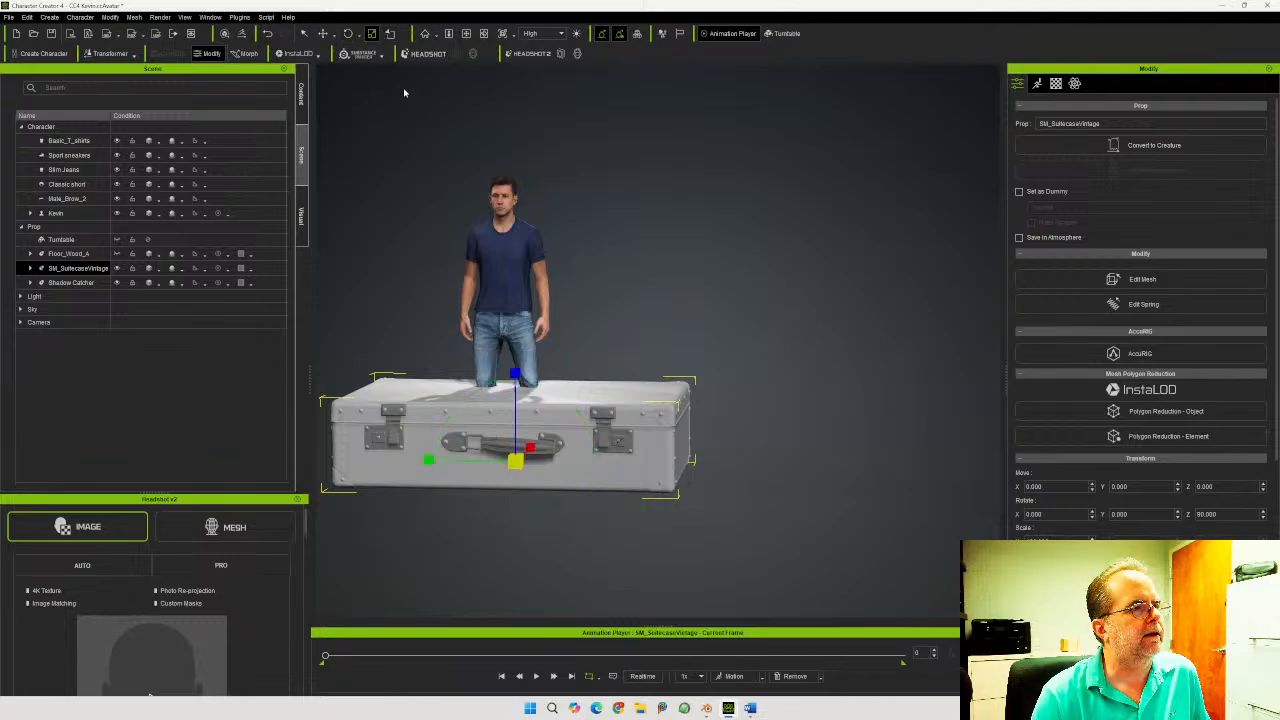
left_click_drag(515, 460, 487, 566)
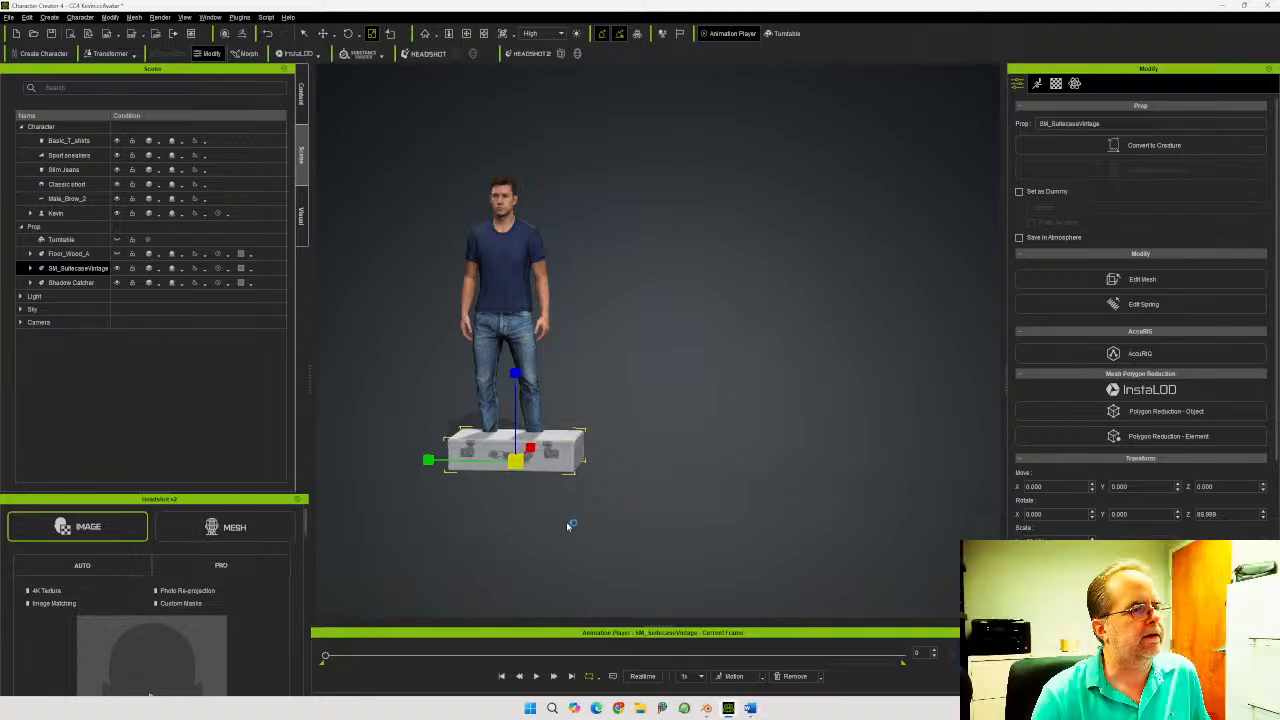
right_click_drag(569, 523, 510, 579)
left_click_drag(518, 461, 557, 451)
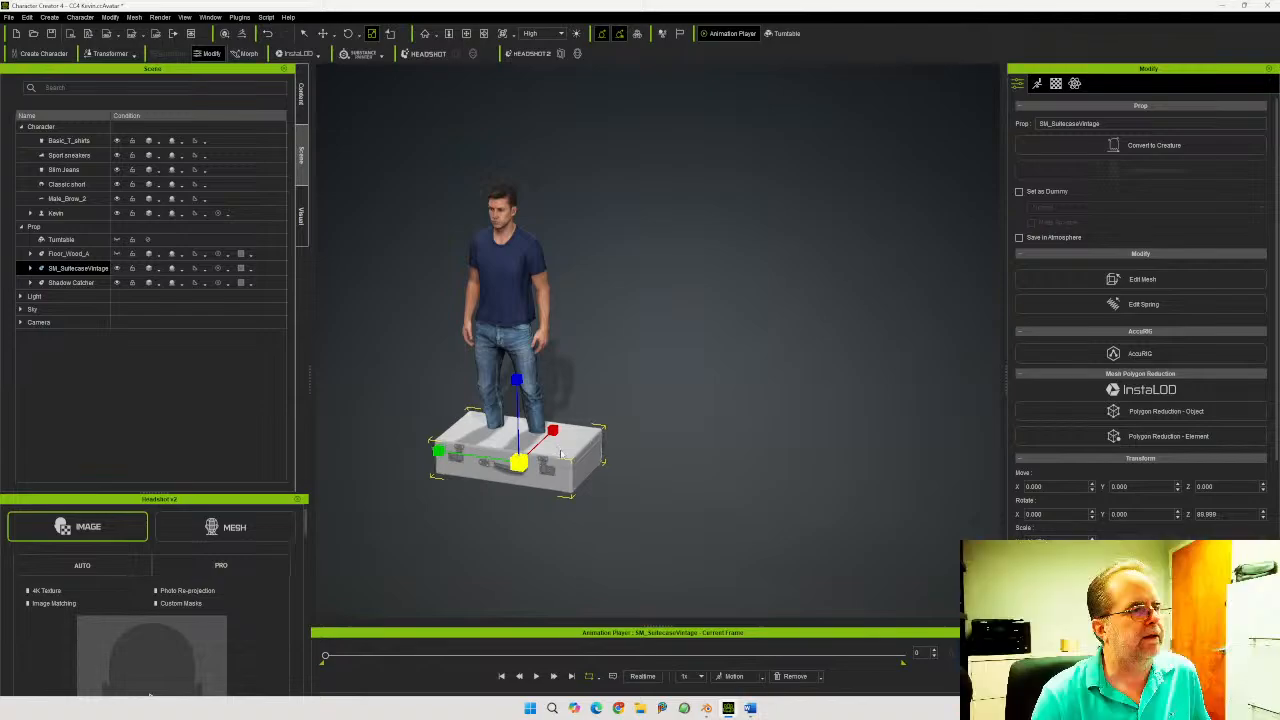
right_click_drag(612, 480, 763, 423)
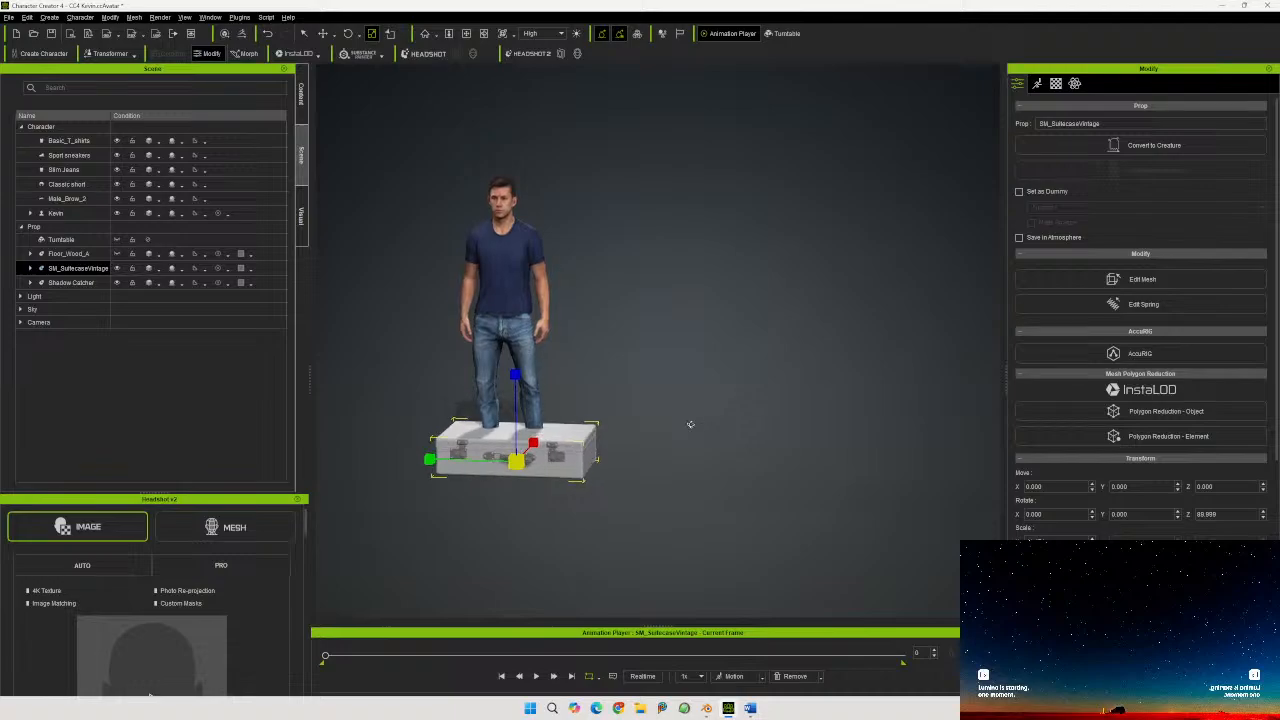
Move the suitcase along X to about 133.66, beside the character, and frame it in the view
left_click(322, 33)
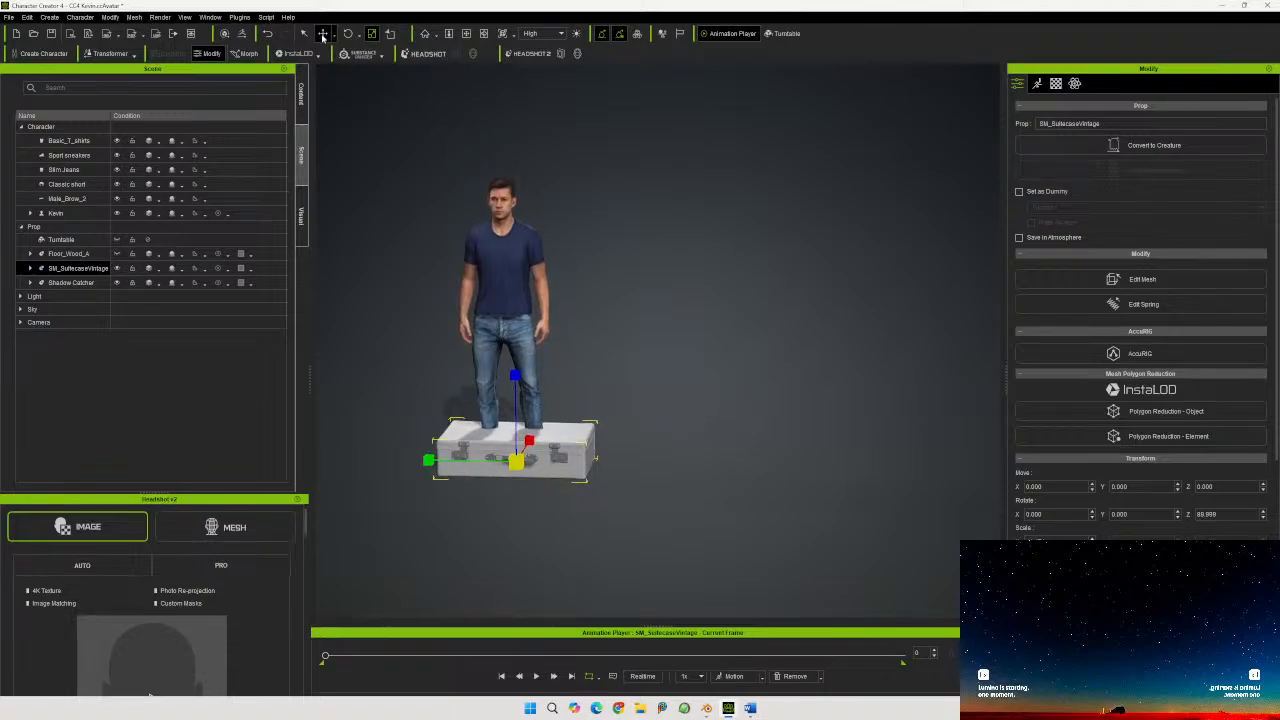
left_click_drag(594, 463, 804, 465)
middle_click_drag(840, 390, 720, 305)
left_click(425, 36)
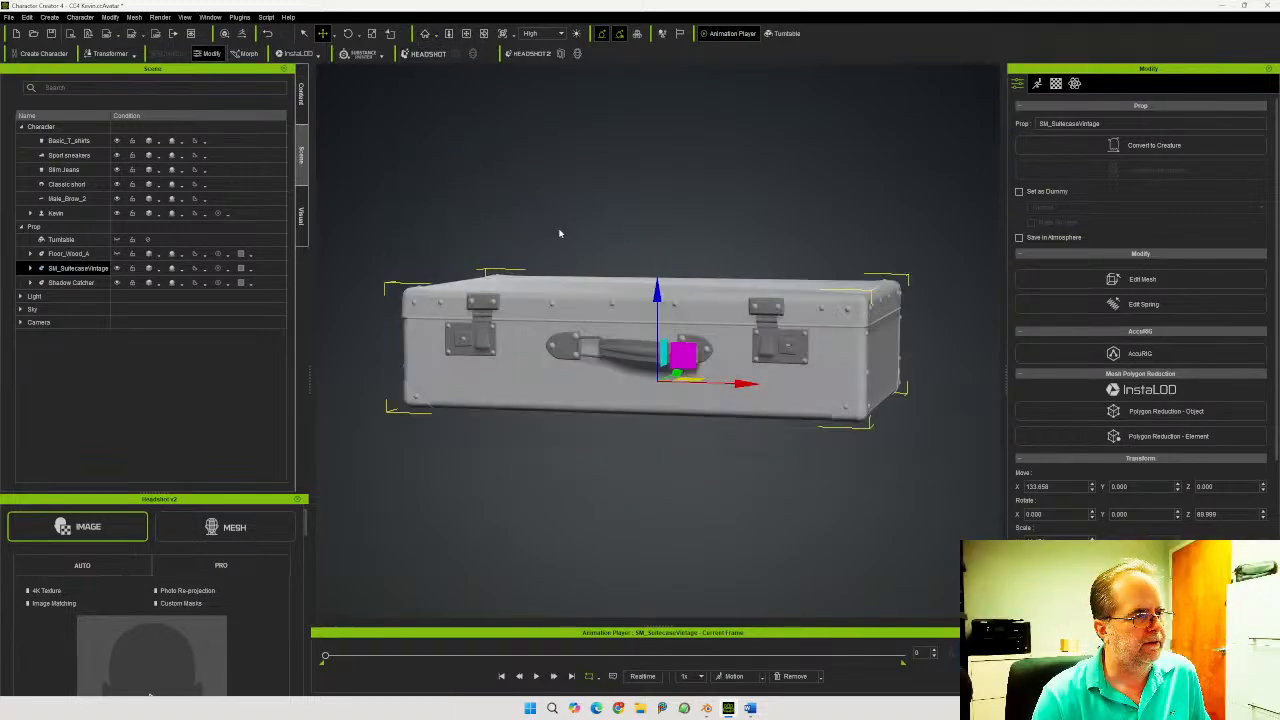
right_click_drag(610, 228, 865, 350)
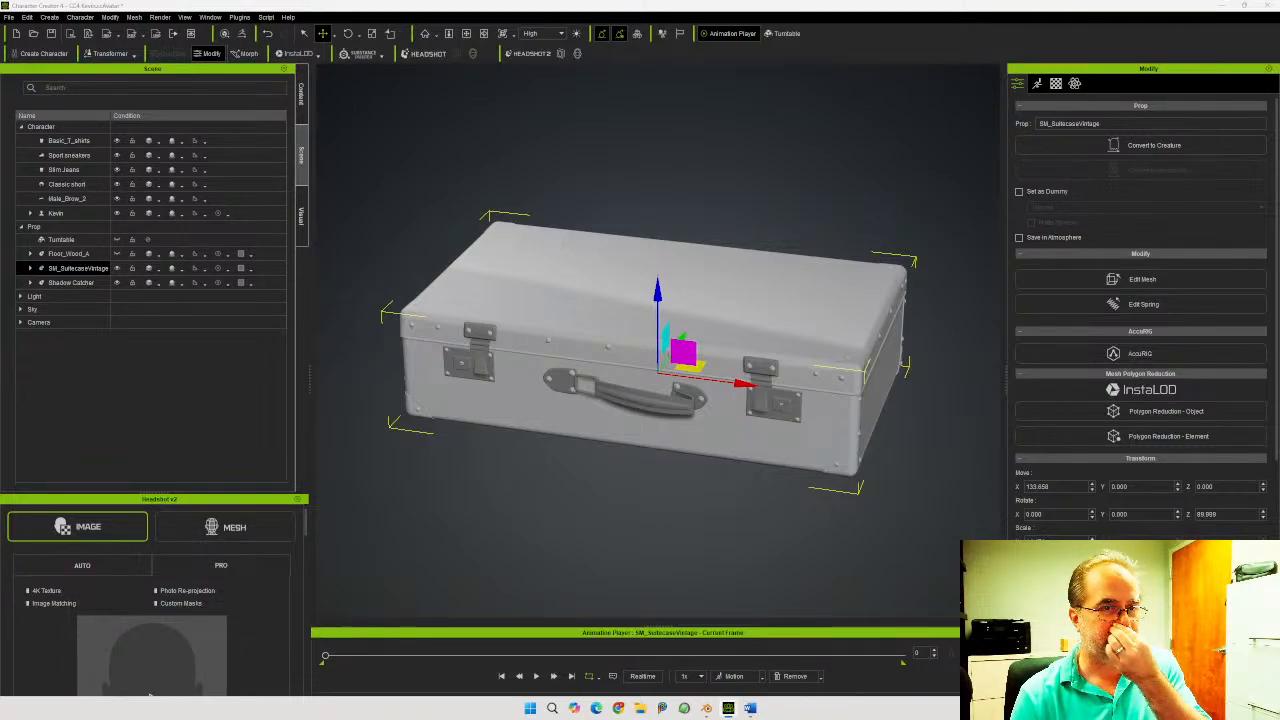
Check which parts the Suitcase material covers by lowering its opacity to 0 and restoring it to 100
left_click(1056, 84)
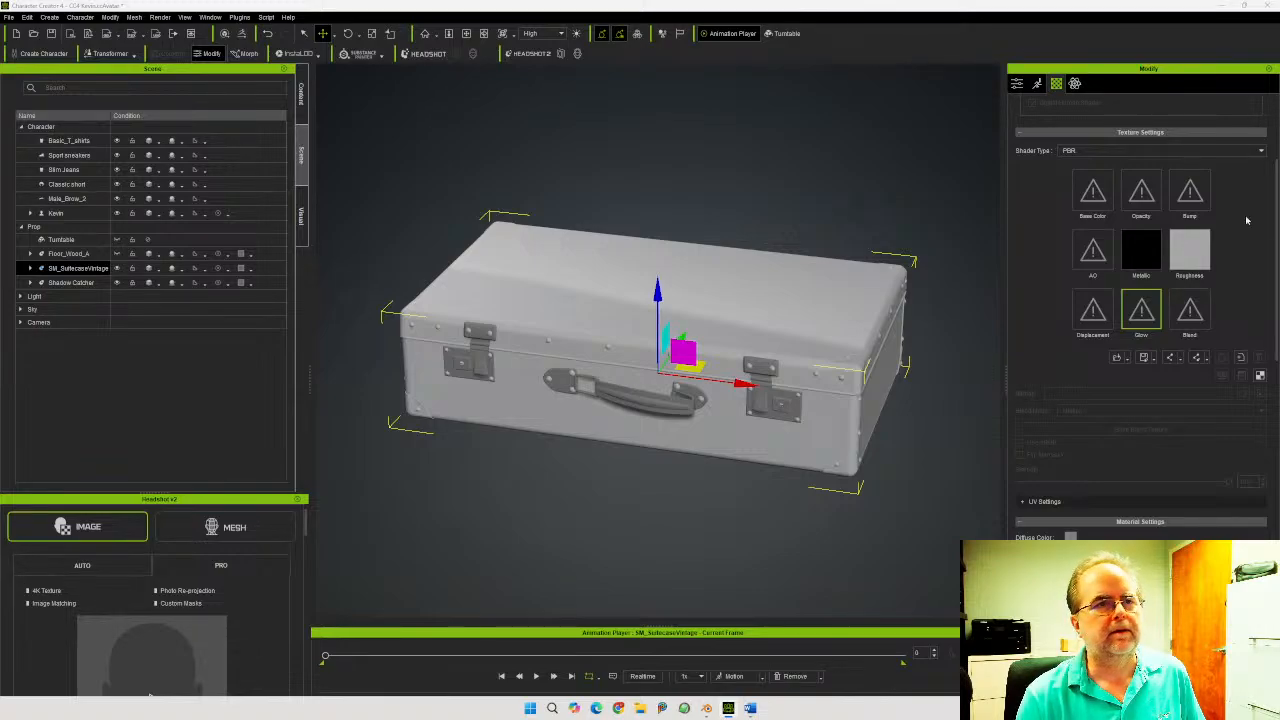
scroll(1066, 215, "up", 3)
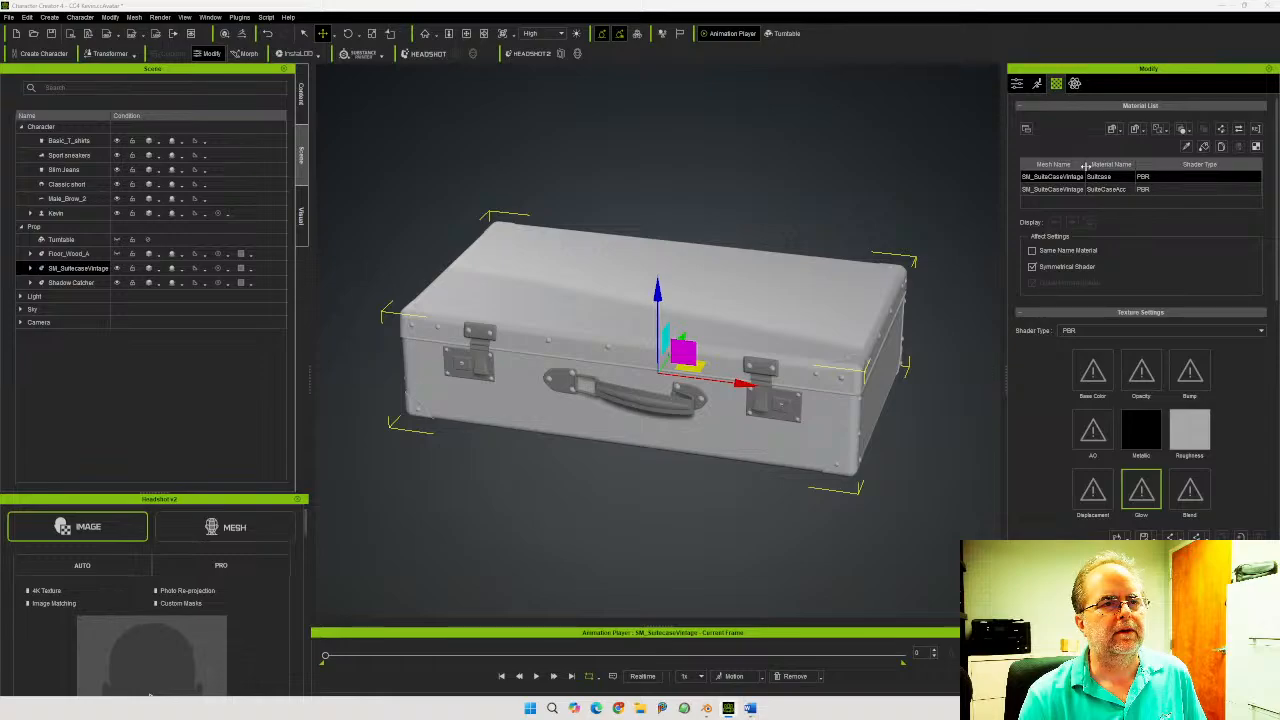
mouse_move(1085, 164)
left_mouse_down()
mouse_move(1124, 164)
mouse_move(1090, 164)
left_mouse_up()
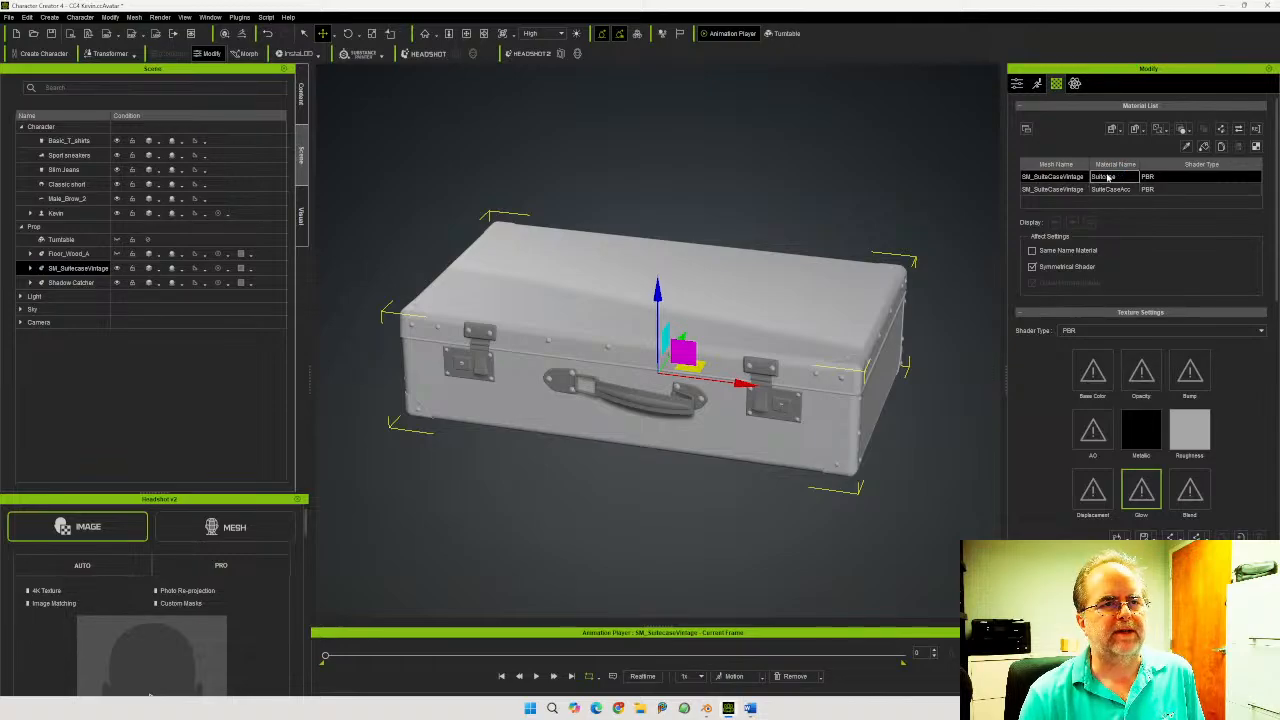
scroll(1027, 461, "down", 5)
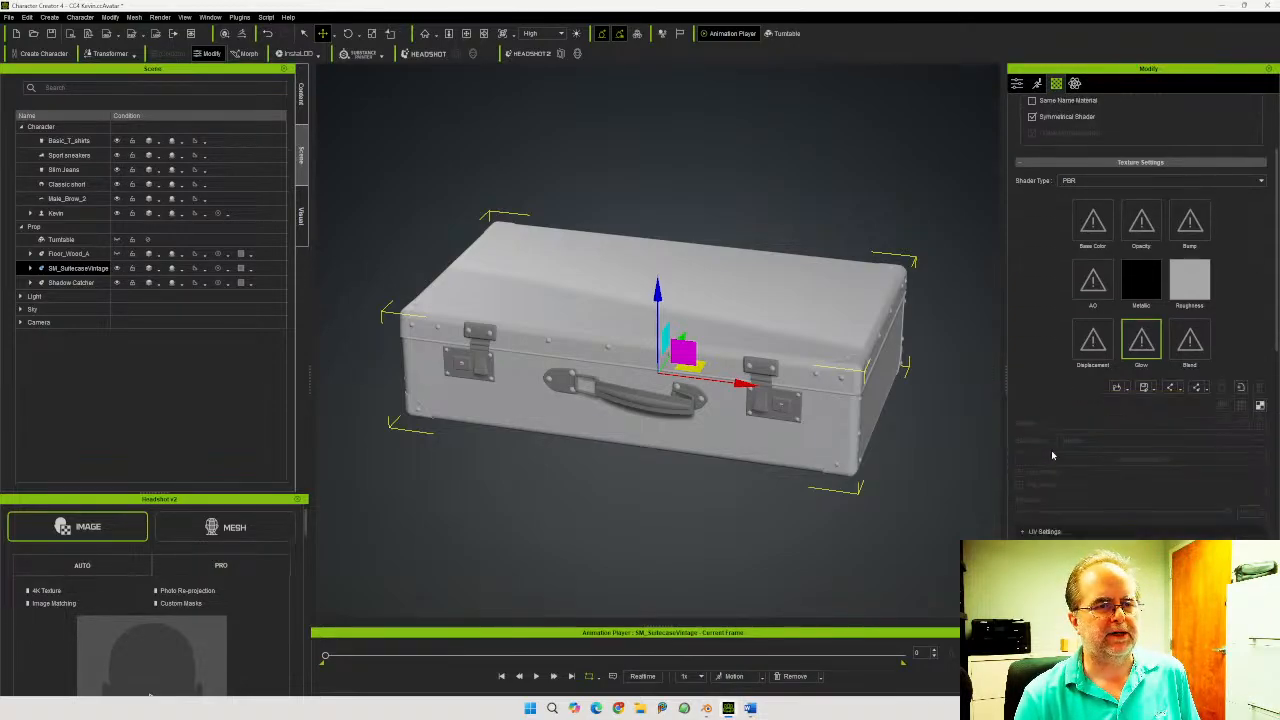
scroll(1150, 480, "down", 1)
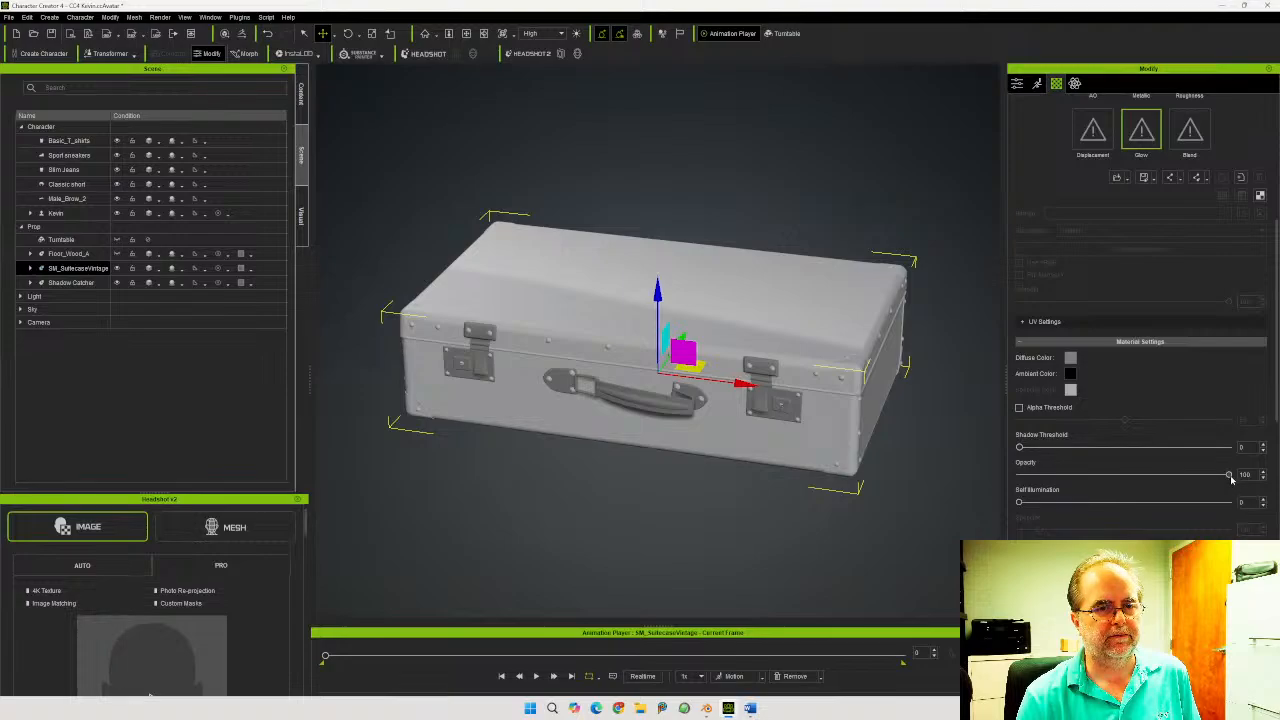
left_click_drag(1221, 478, 963, 485)
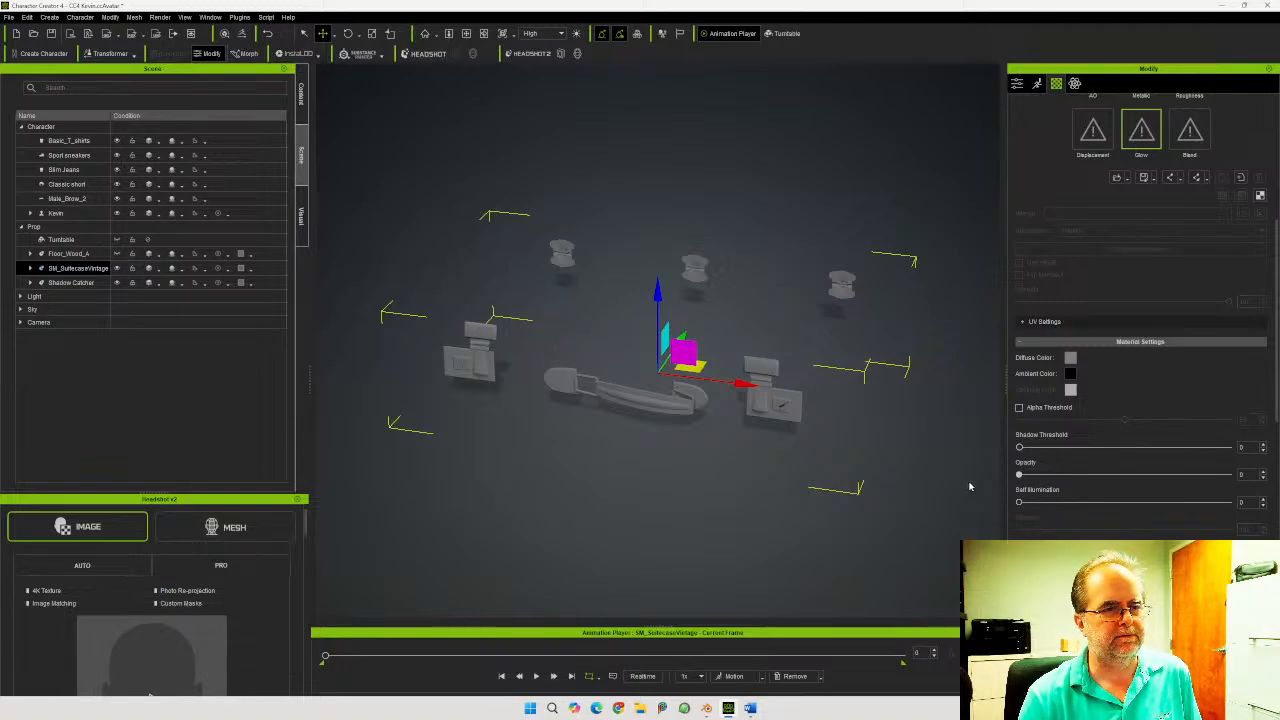
left_click_drag(969, 487, 1229, 475)
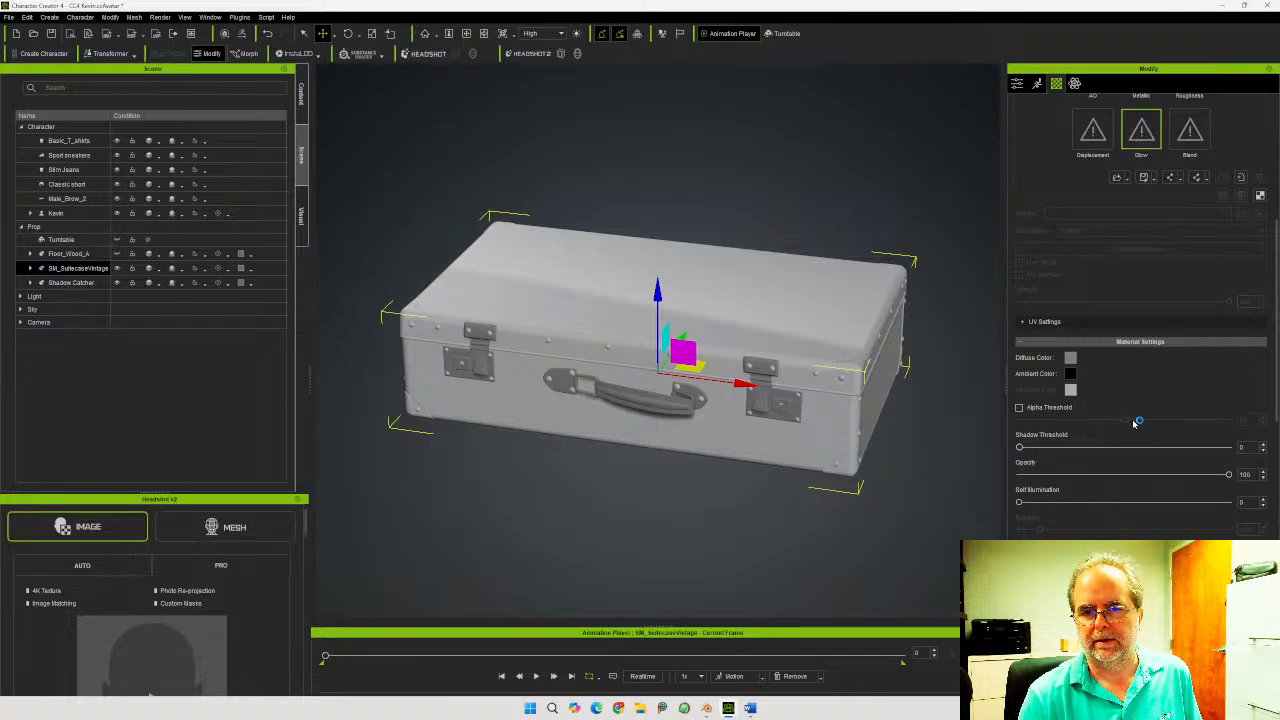
Load the base color texture and the bump texture, as a Normal map, into the Suitcase material
scroll(1132, 425, "up", 6)
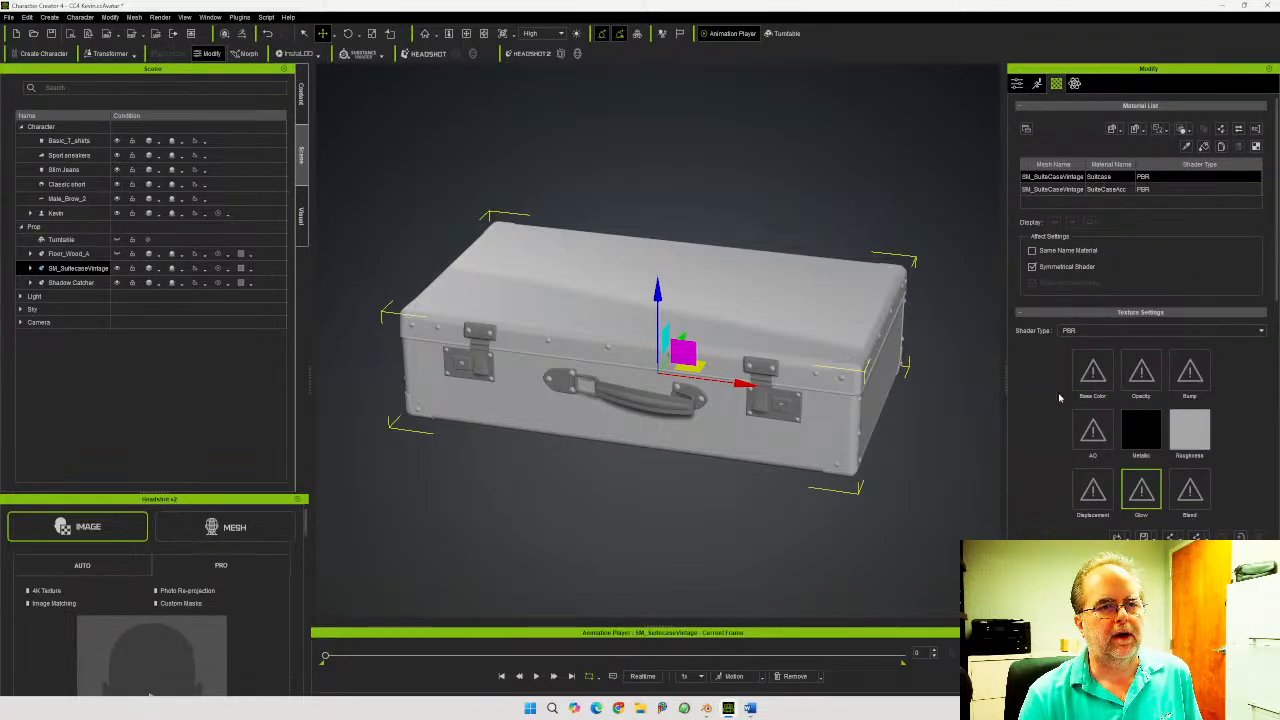
left_click(1090, 378)
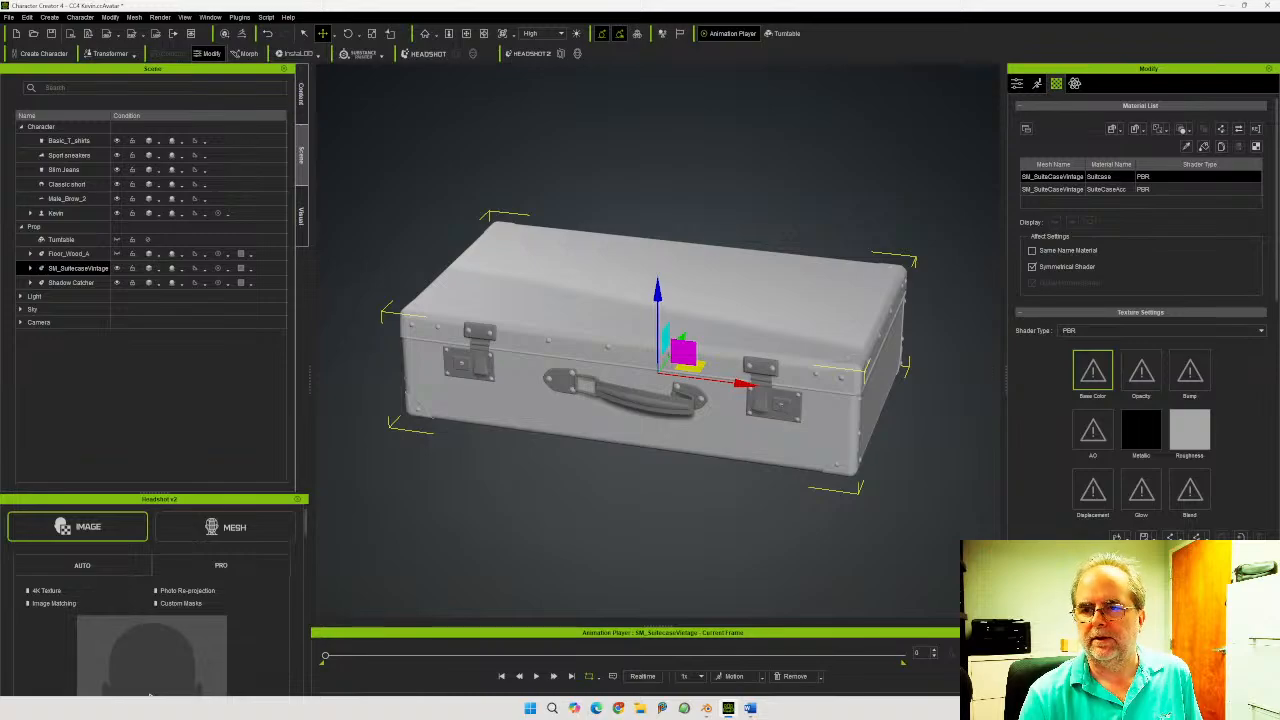
left_click_drag(1279, 396, 1086, 368)
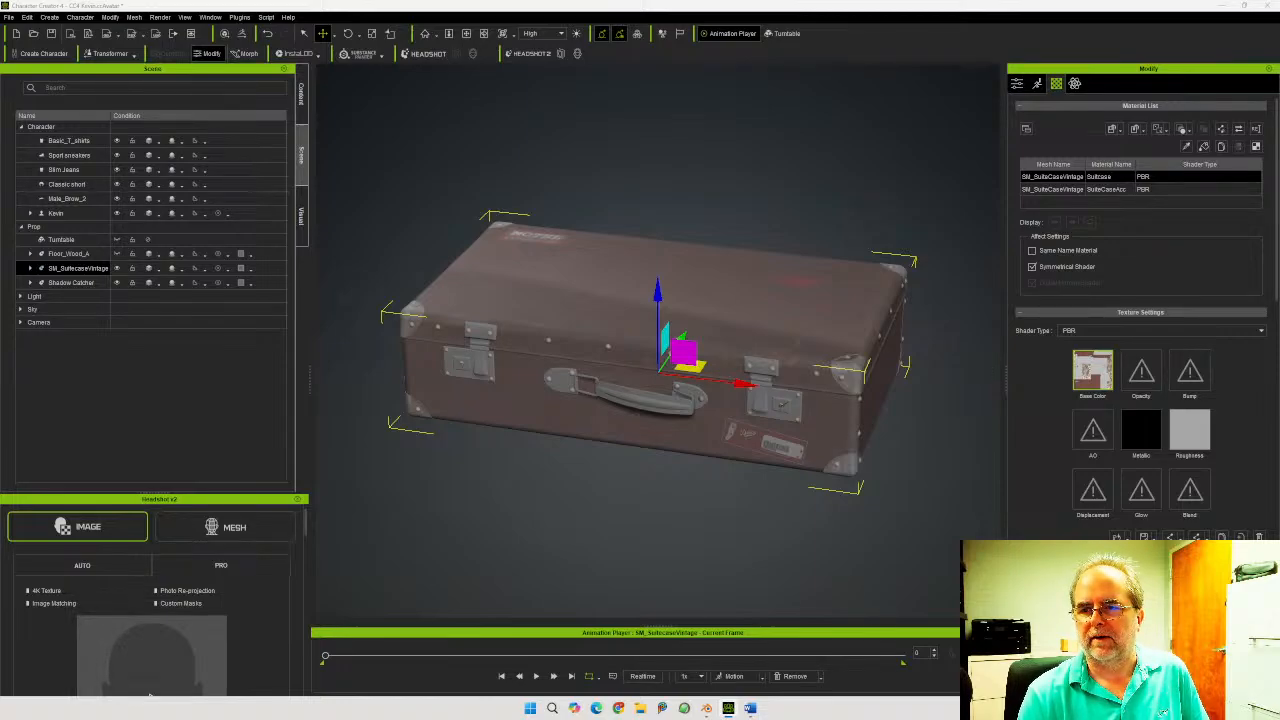
left_click_drag(1279, 388, 1191, 378)
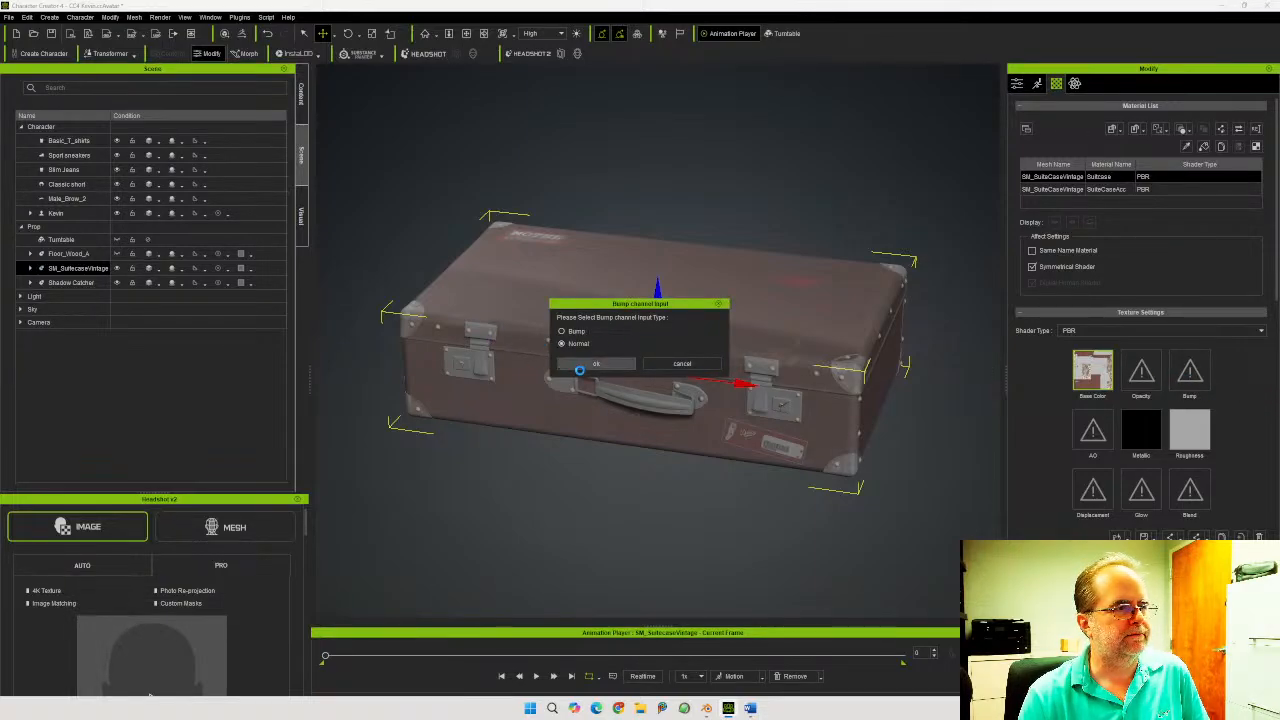
left_click(584, 368)
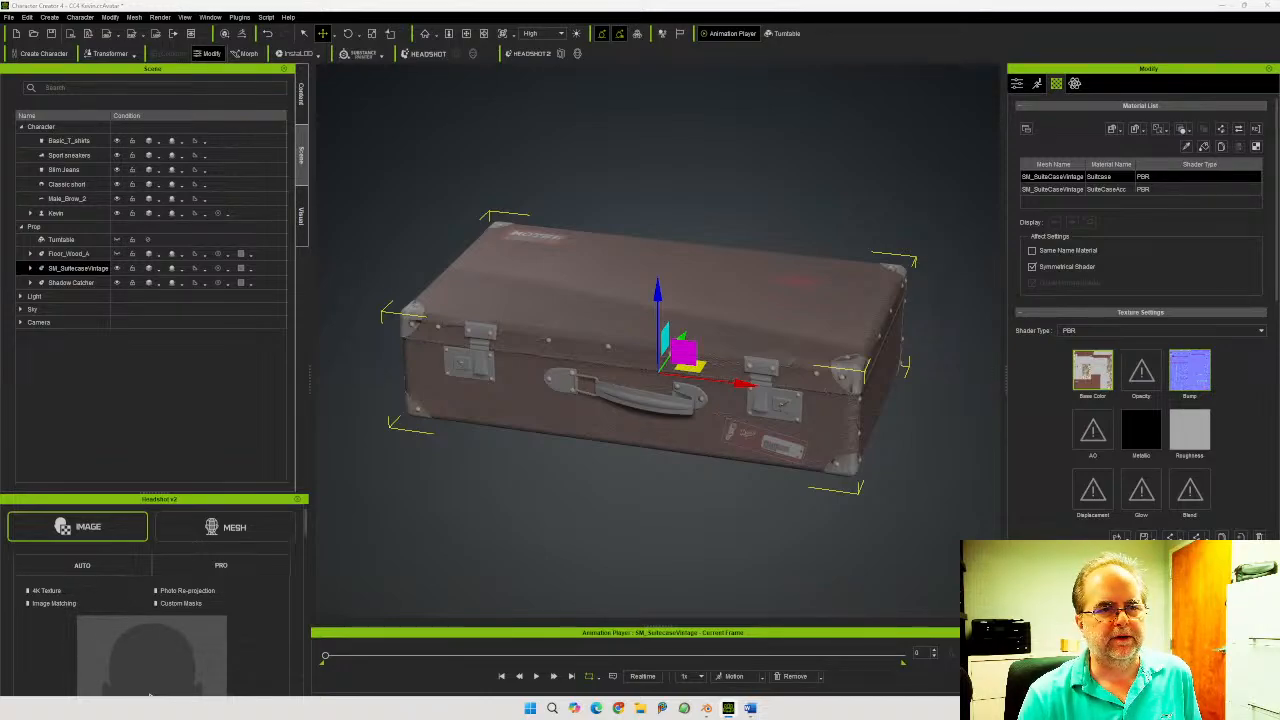
Add the roughness, metallic and AO textures to the Suitcase material
mouse_move(1279, 422)
left_mouse_down()
mouse_move(1174, 424)
mouse_move(1190, 430)
left_mouse_up()
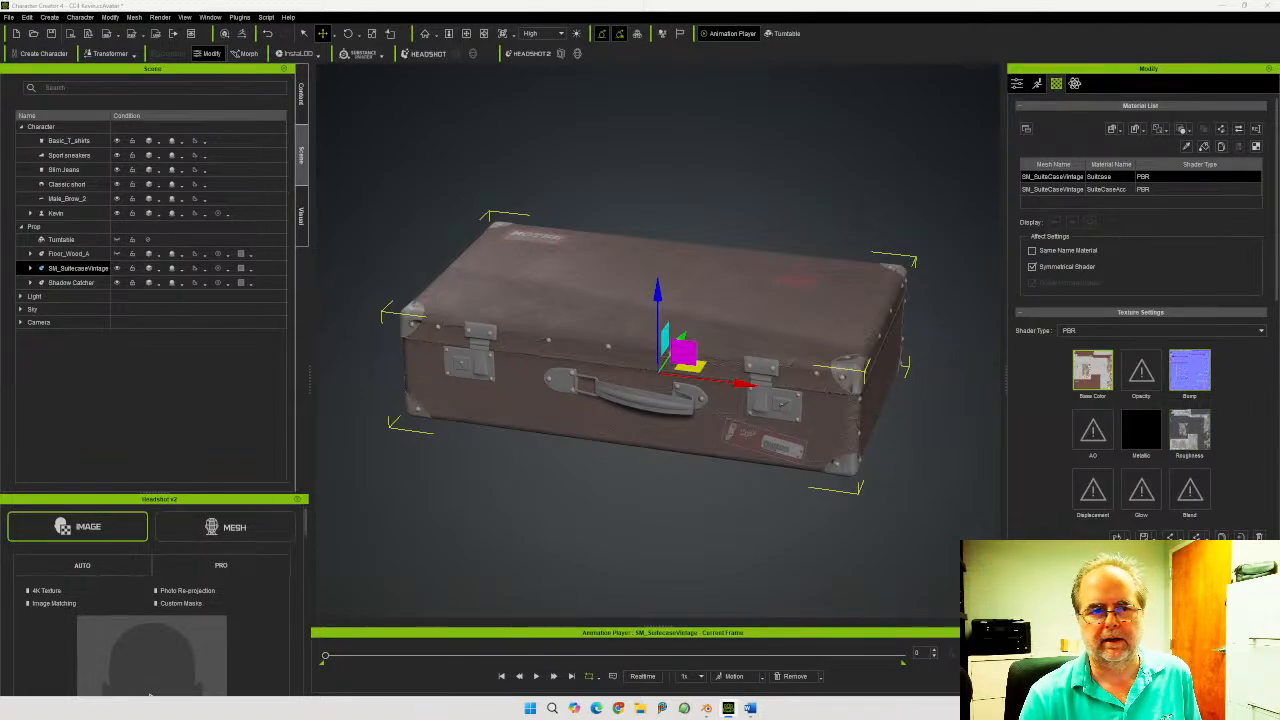
mouse_move(1279, 414)
left_mouse_down()
mouse_move(1150, 418)
mouse_move(1143, 437)
left_mouse_up()
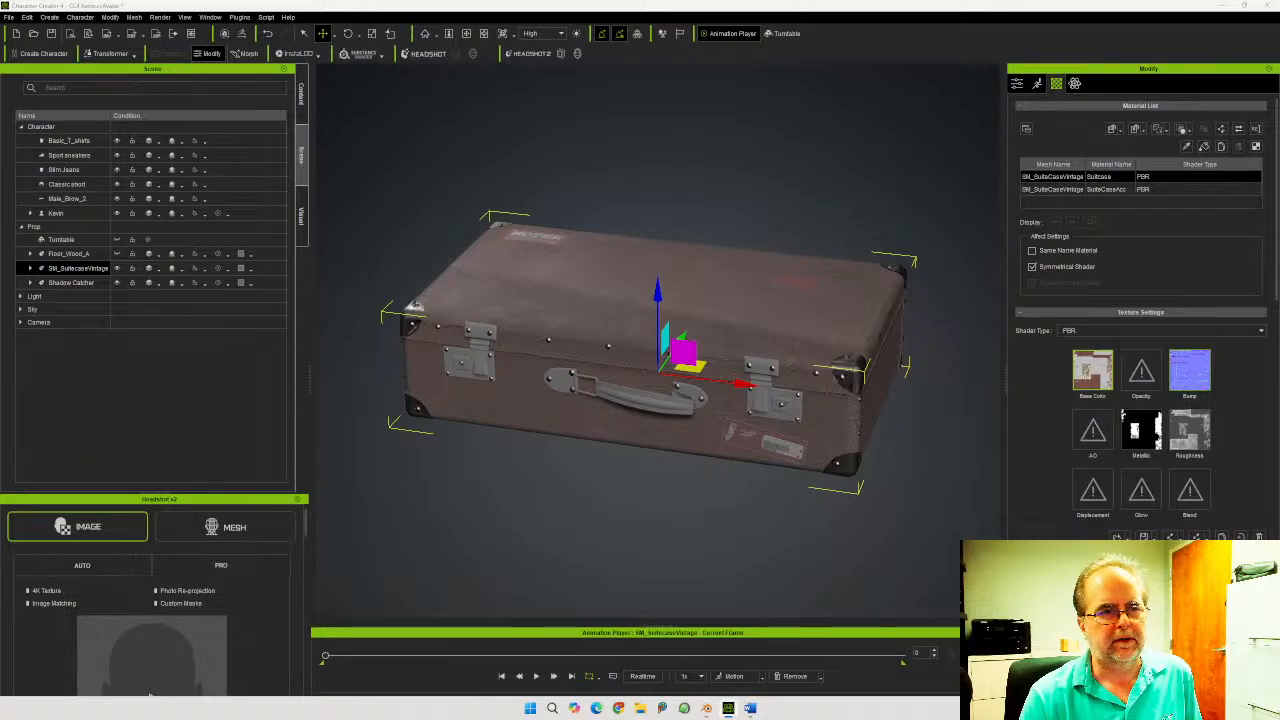
left_click_drag(1279, 414, 1093, 432)
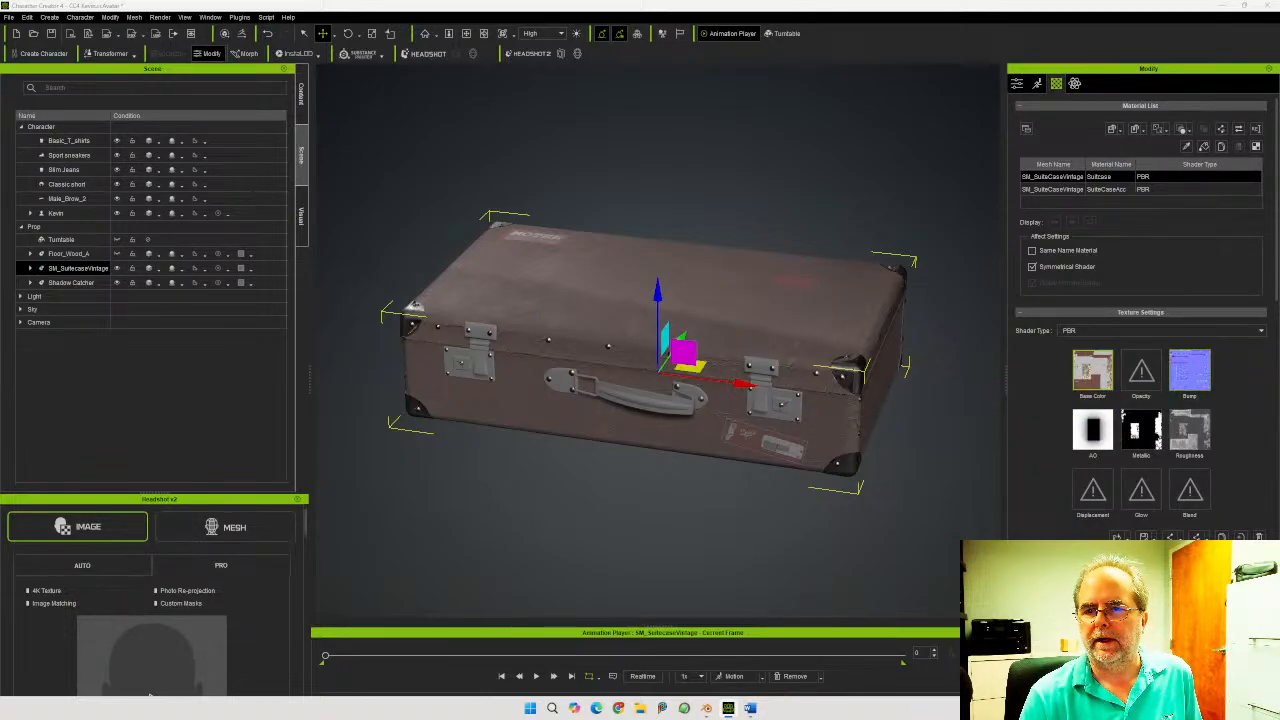
Give the SuiteCaseAcc material its base color, normal, roughness and metallic textures, using Normal as the bump type
left_click(1068, 190)
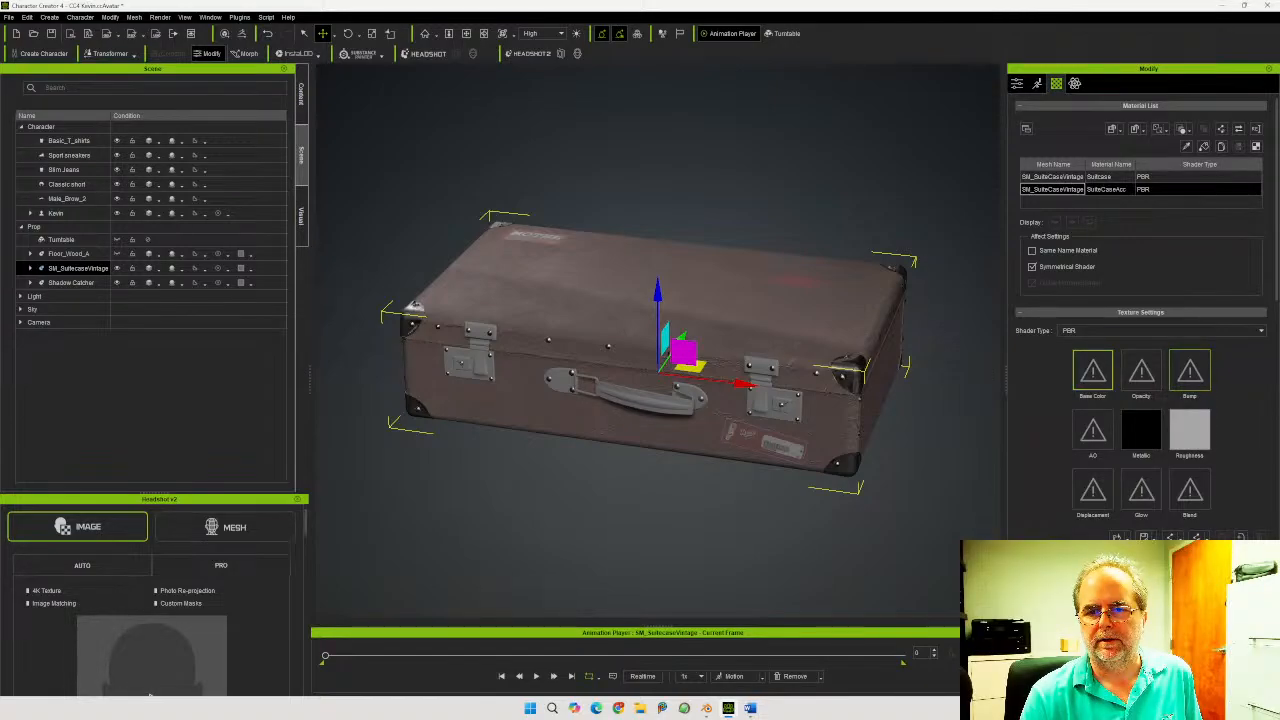
left_click_drag(1208, 406, 1092, 377)
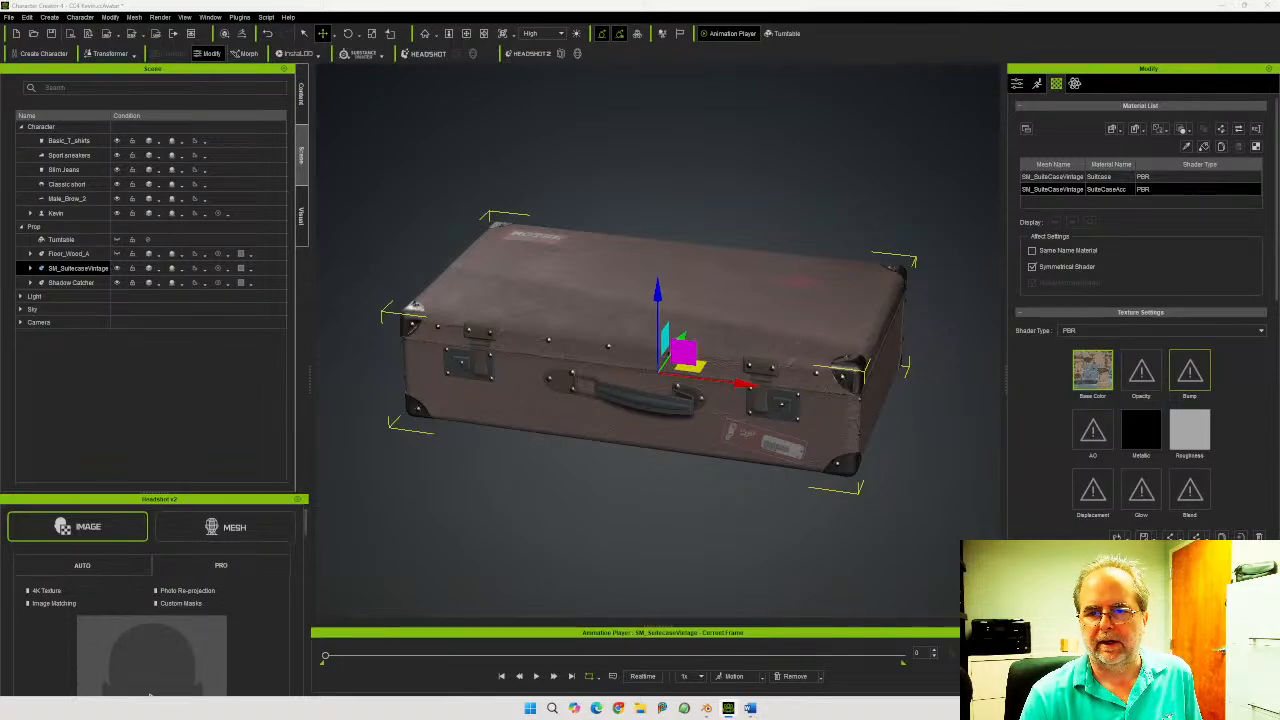
left_click_drag(1250, 335, 1189, 371)
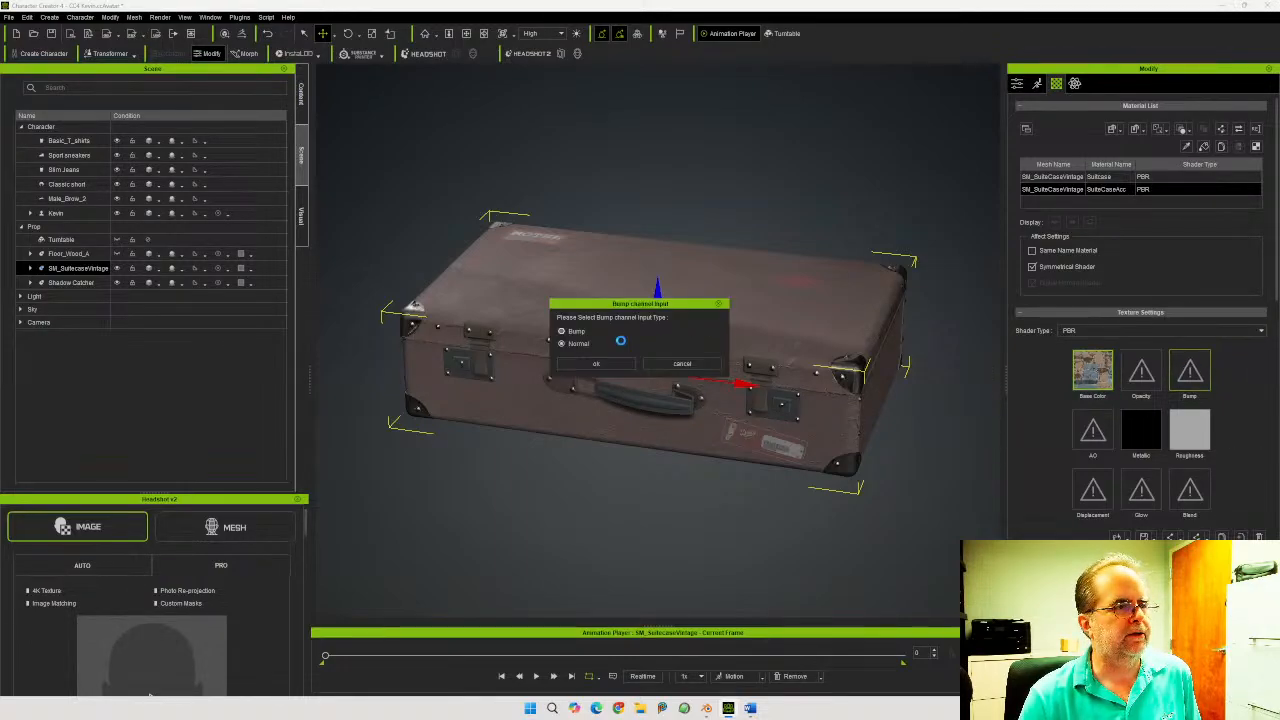
left_click(597, 364)
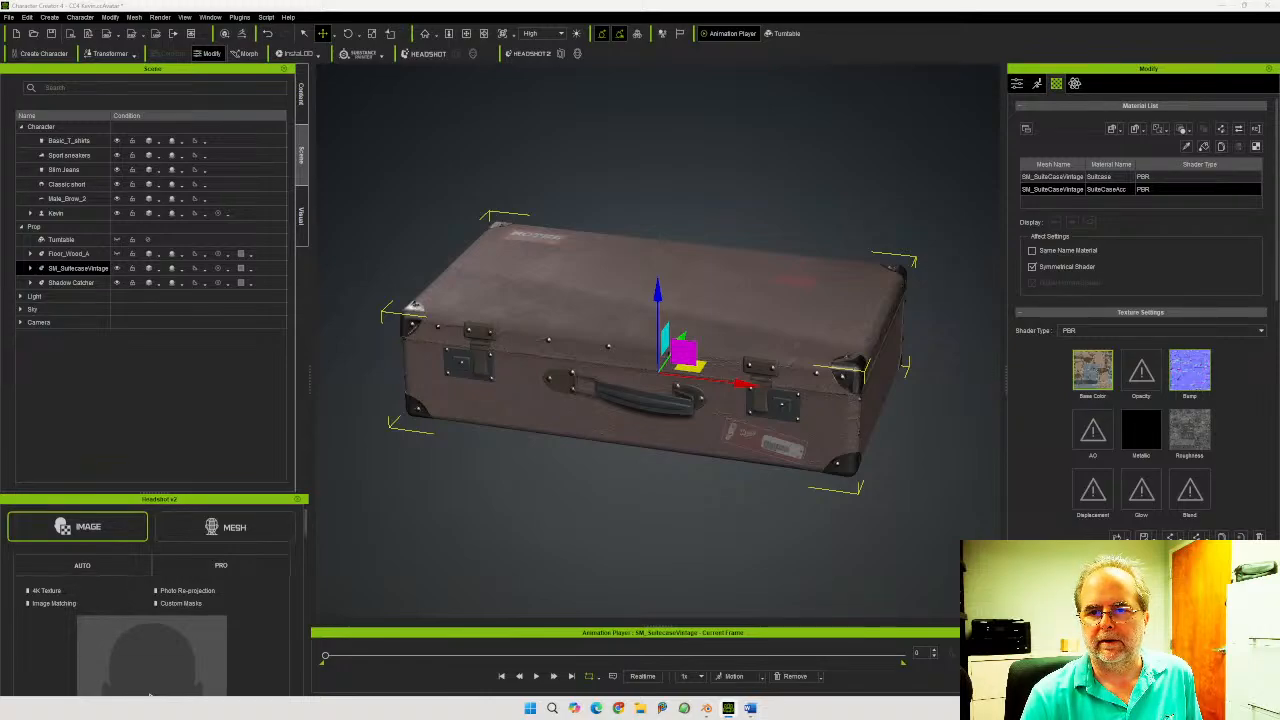
left_click_drag(1275, 425, 1141, 430)
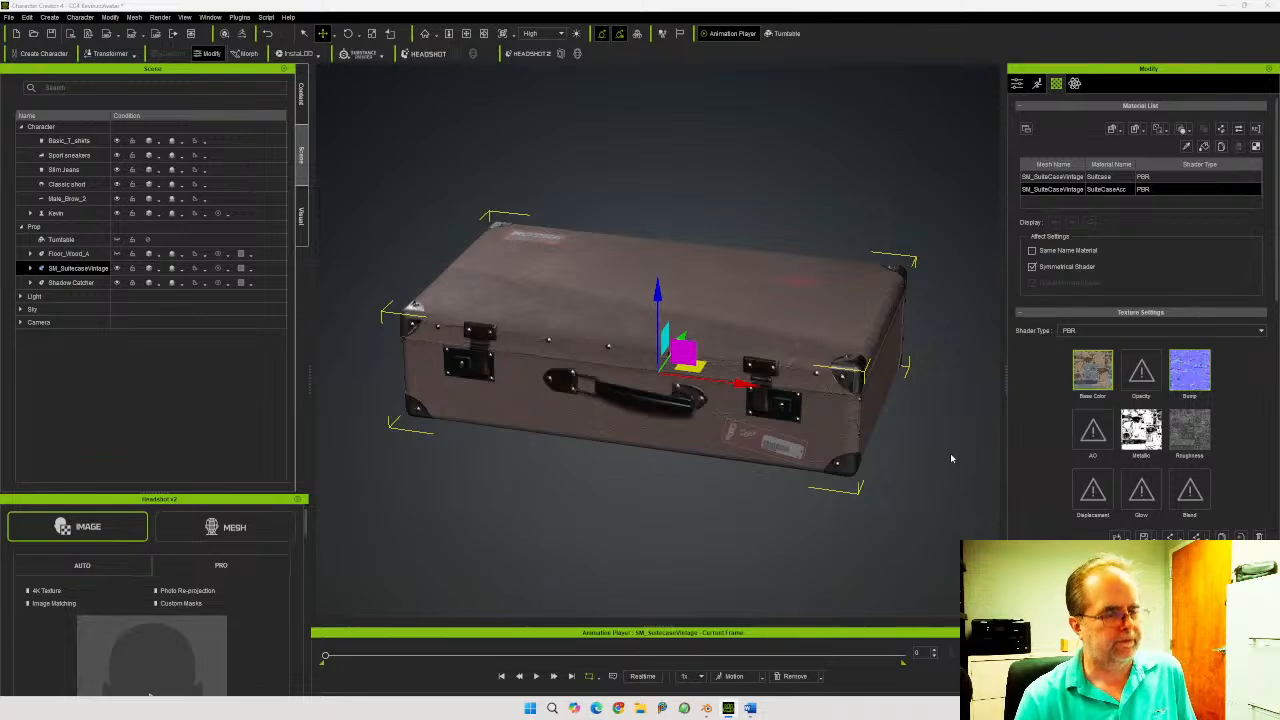
Hide the character body together with its eyebrows, Classic short hair, Slim Jeans, Sport sneakers and Basic_T_shirts
right_click_drag(917, 397, 855, 349)
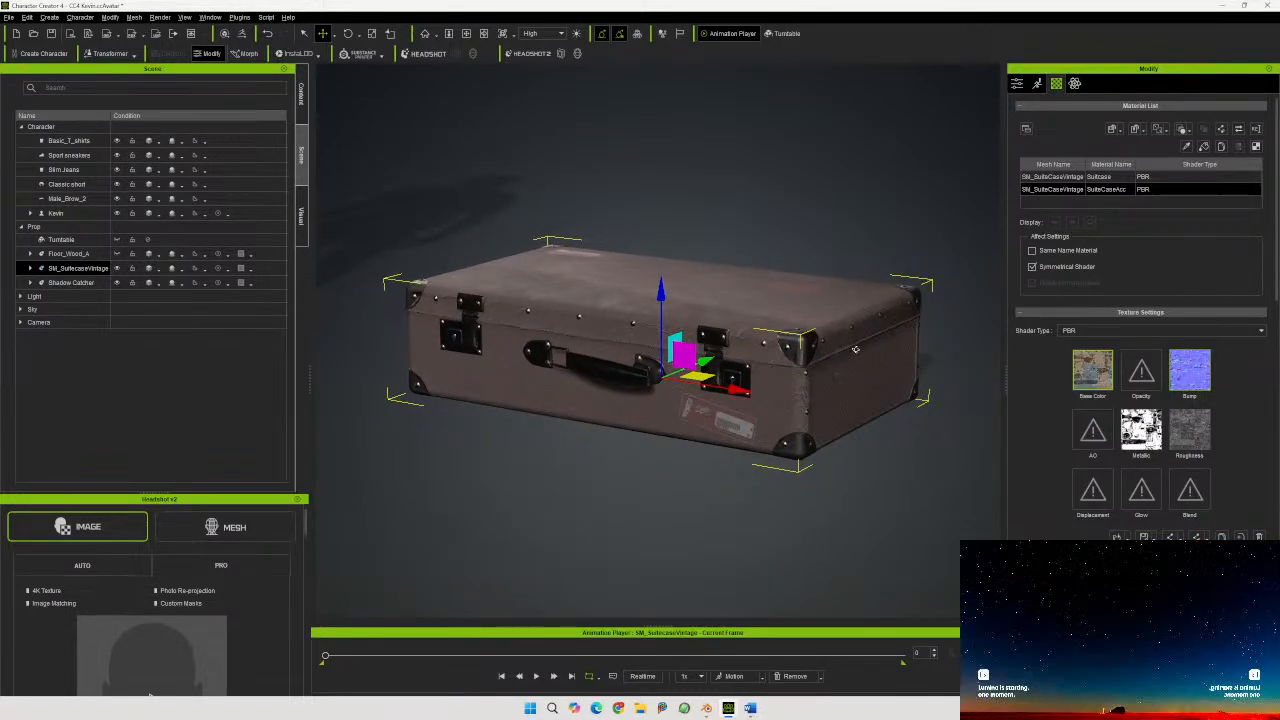
scroll(855, 355, "up", 5)
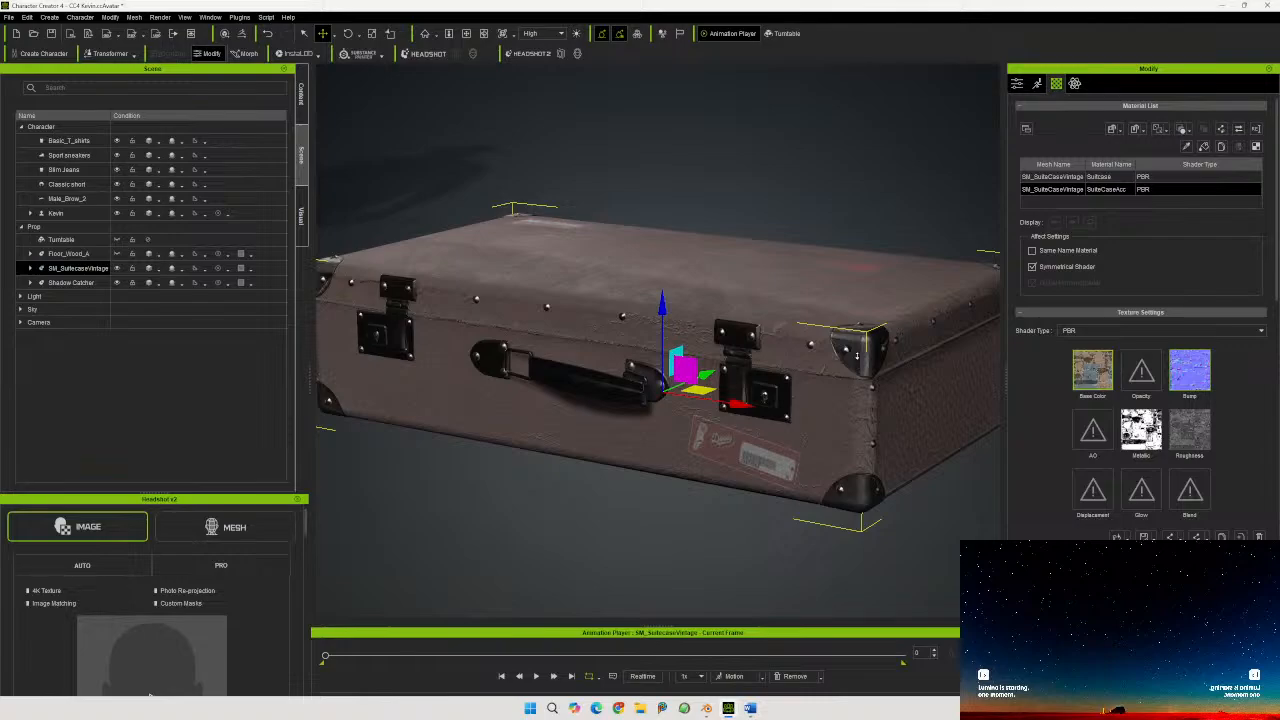
scroll(855, 363, "down", 3)
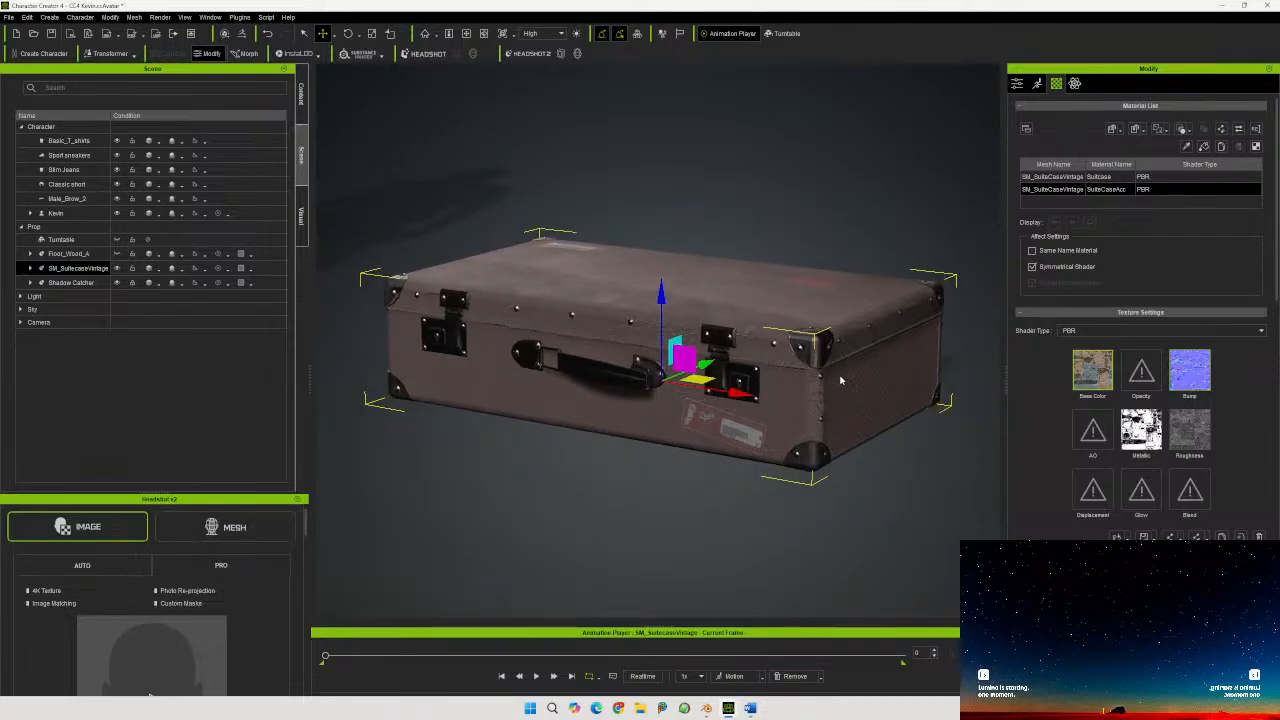
mouse_move(840, 380)
middle_mouse_down()
mouse_move(864, 386)
mouse_move(827, 386)
mouse_move(833, 370)
middle_mouse_up()
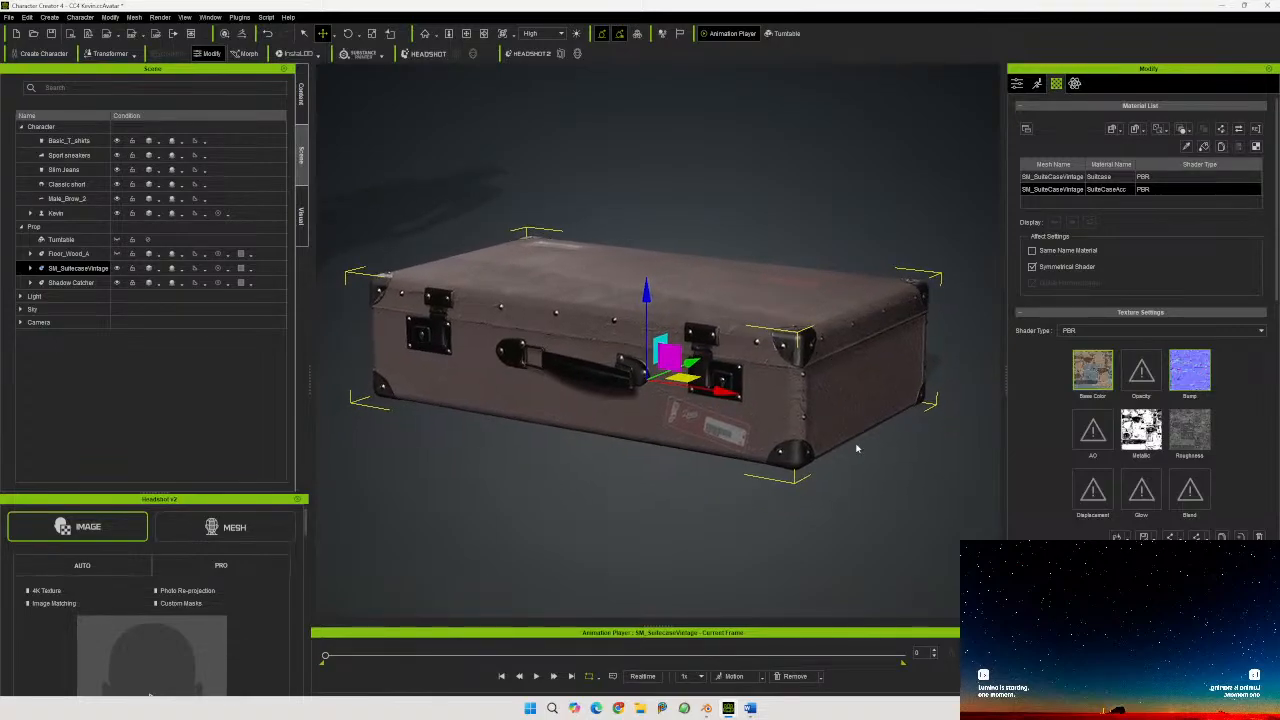
left_click(455, 457)
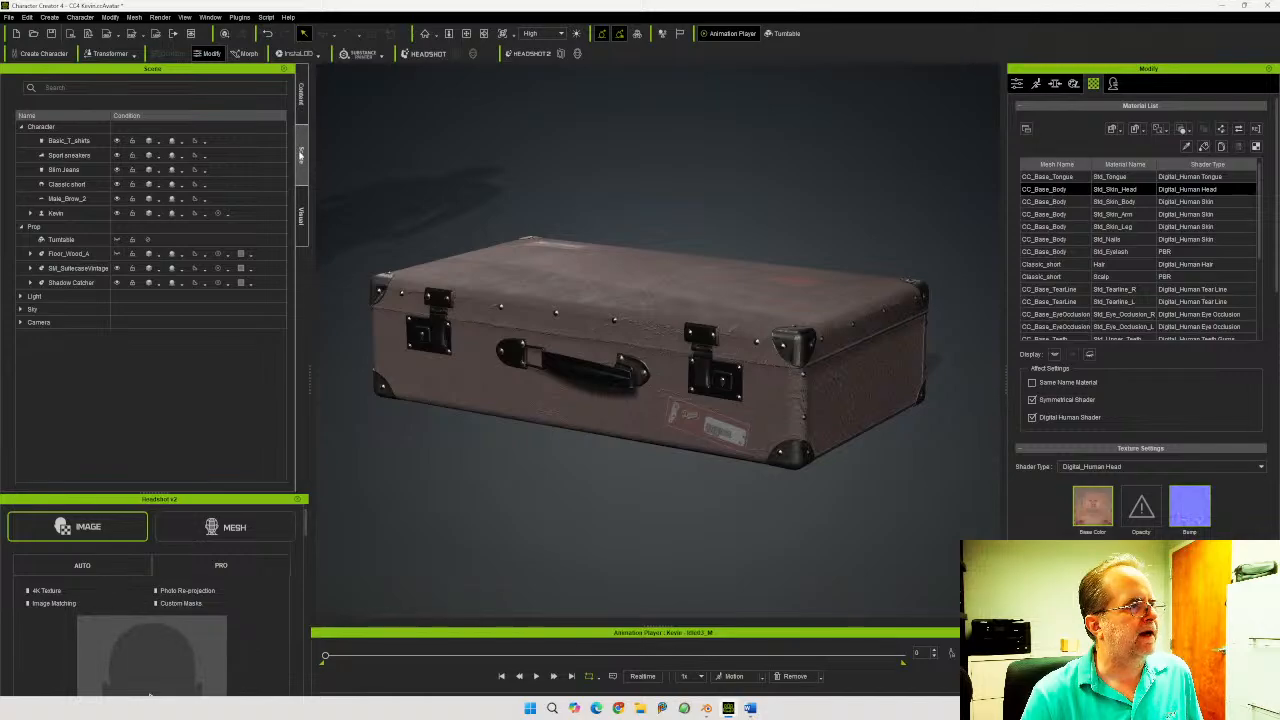
left_click(117, 186)
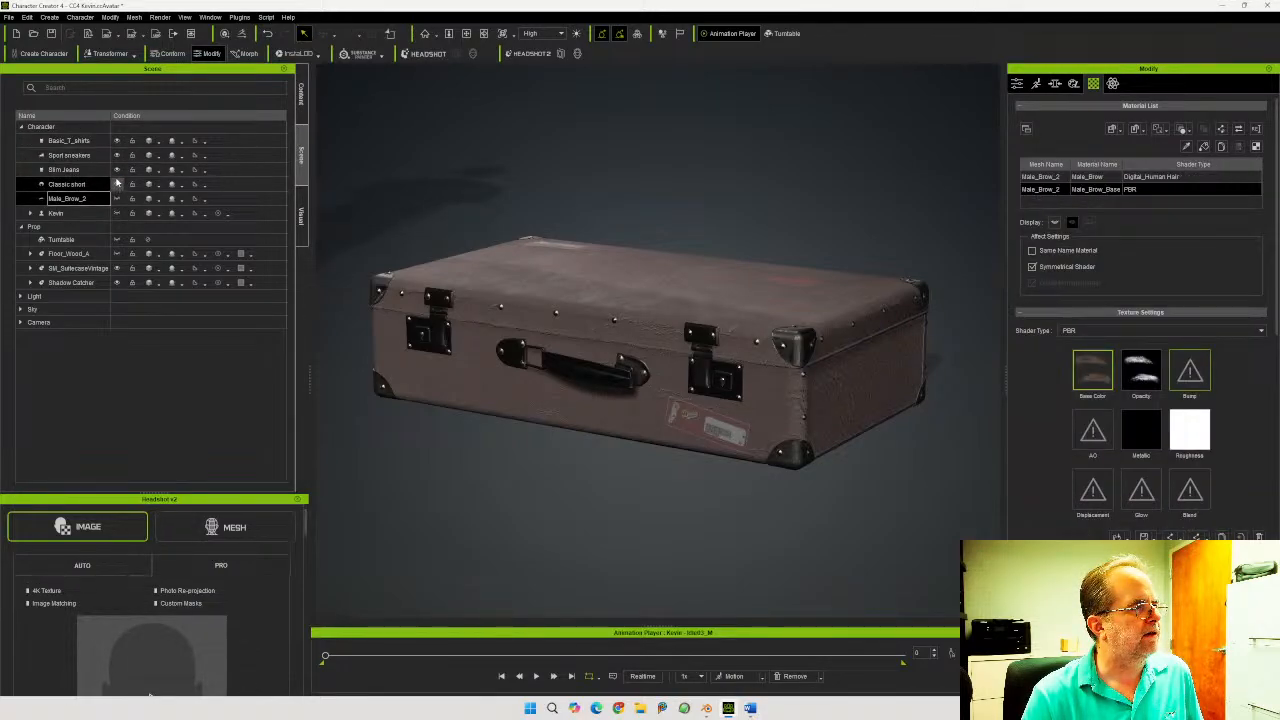
left_click(117, 170)
left_click(117, 155)
left_click(117, 141)
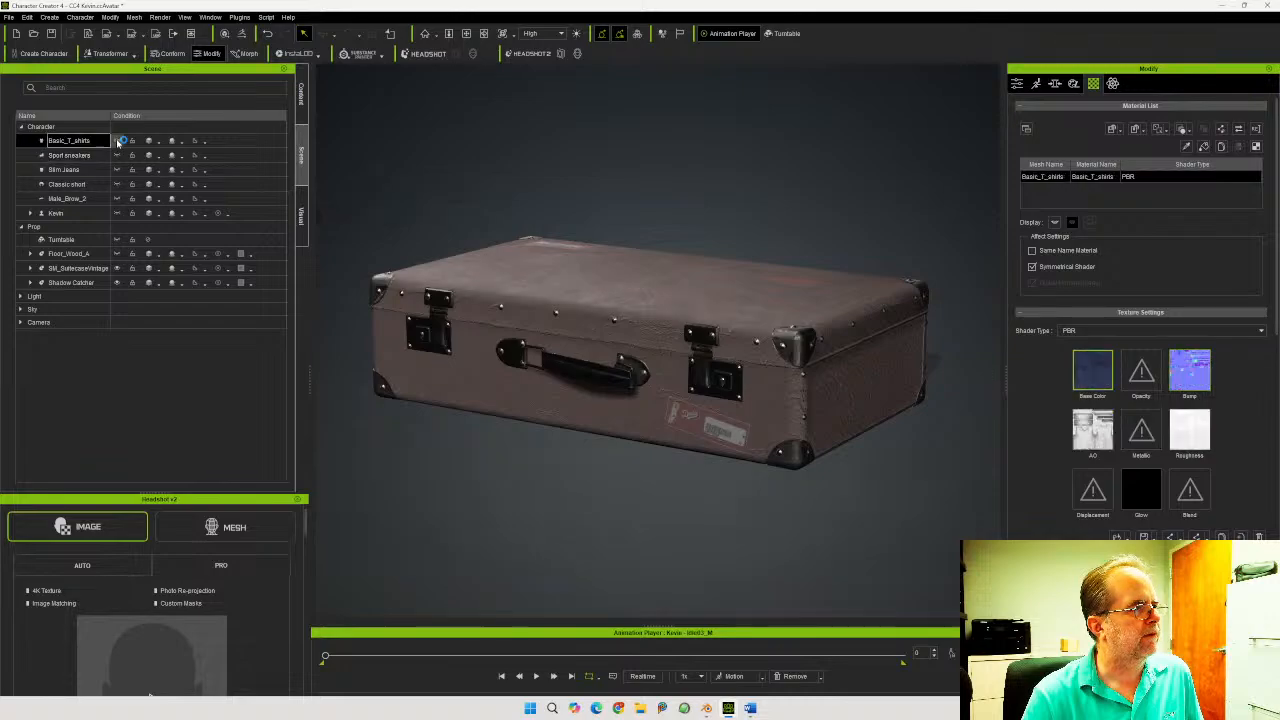
Rename the SM_SuitecaseVintage prop as Vintage Suitcase
left_click(682, 319)
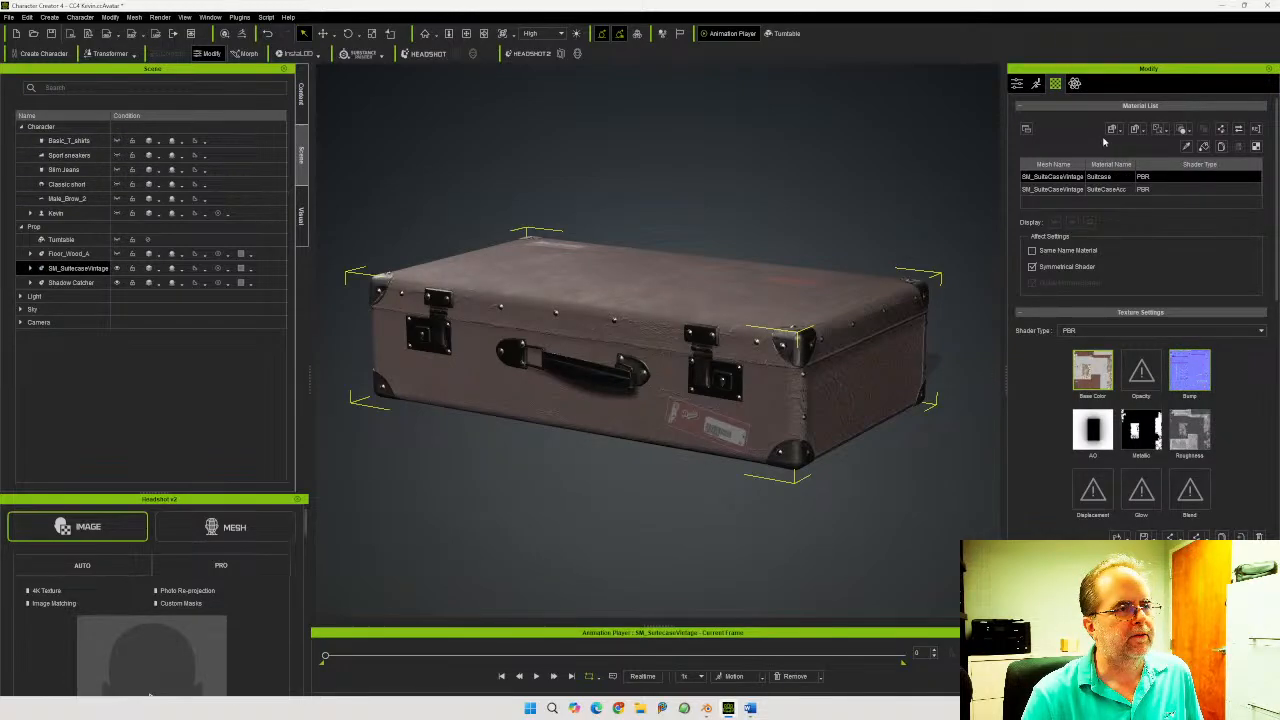
left_click(1017, 83)
left_click_drag(1115, 124, 985, 132)
type("V")
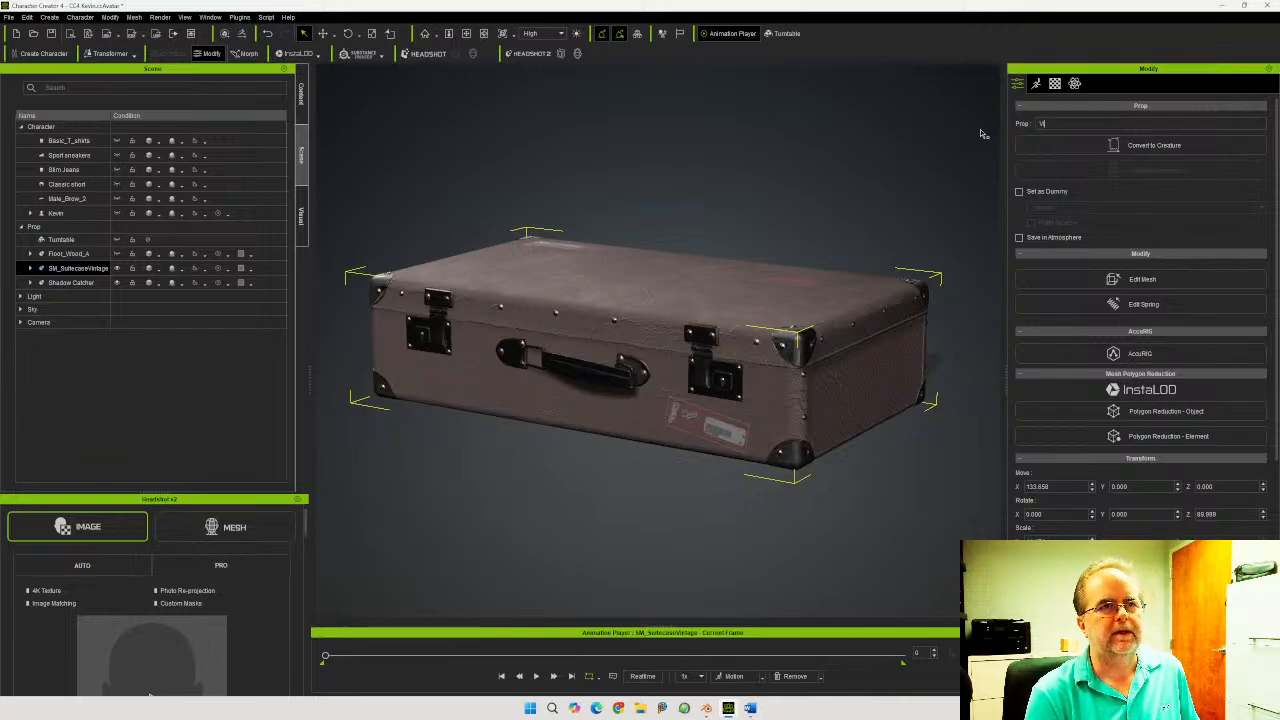
type("intage Suitcase")
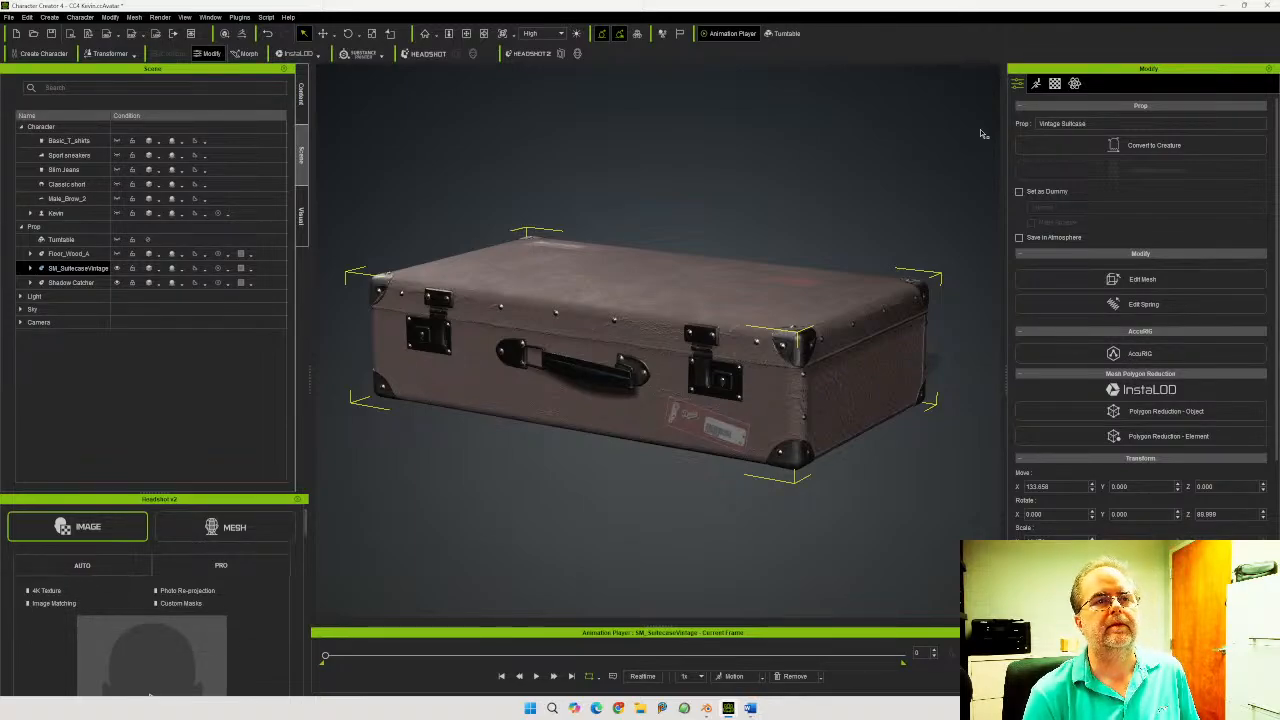
key("Return")
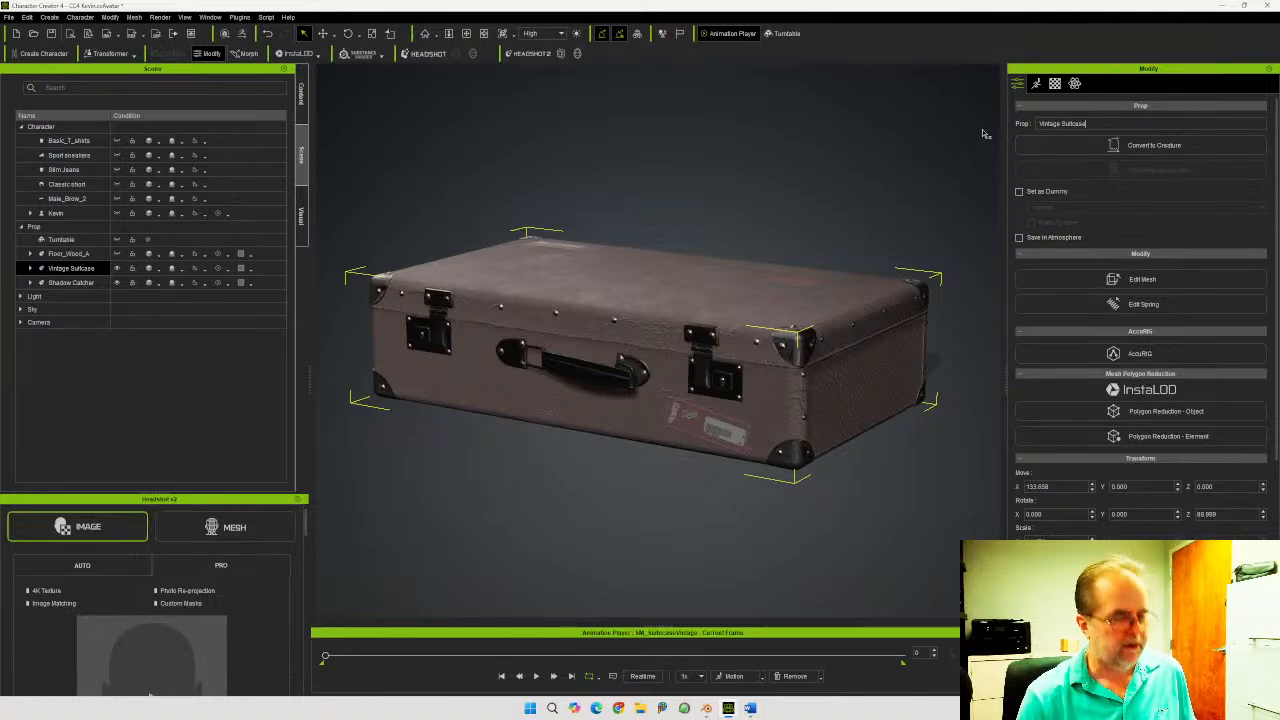
Save the suitcase to the custom Props content folder under the file name Vintage Suitcase
key("ctrl+a")
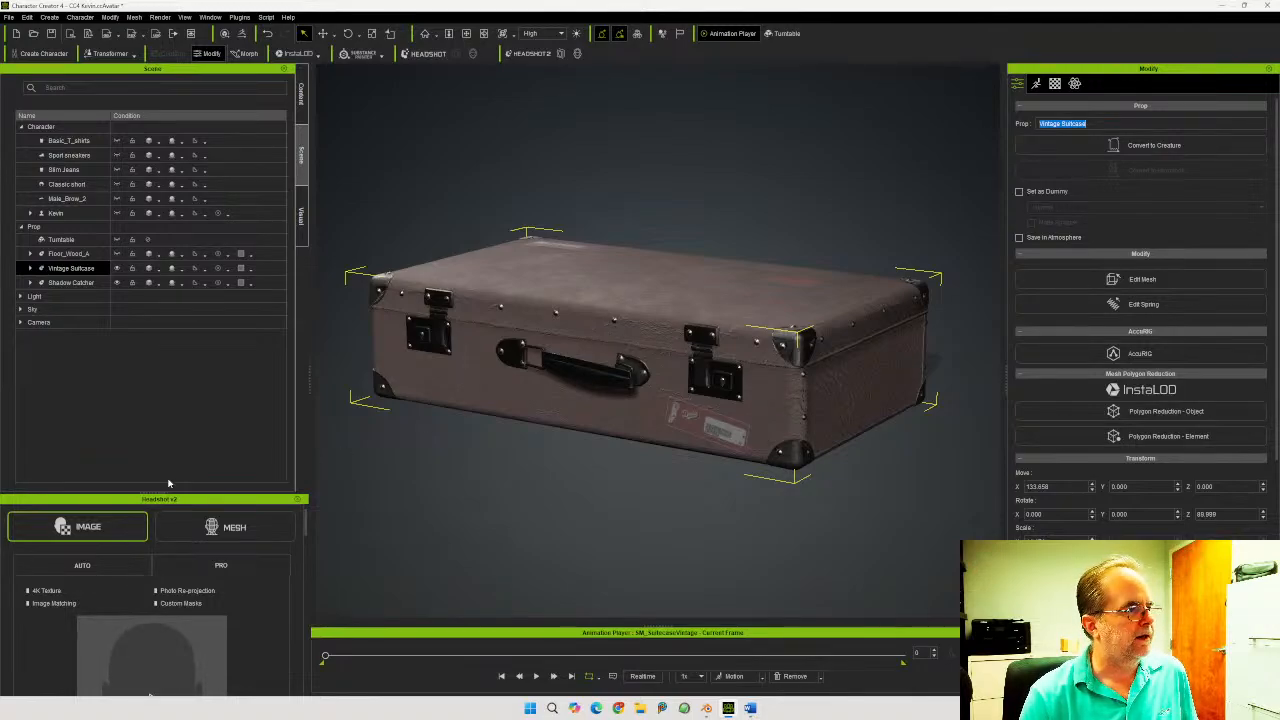
left_click(301, 95)
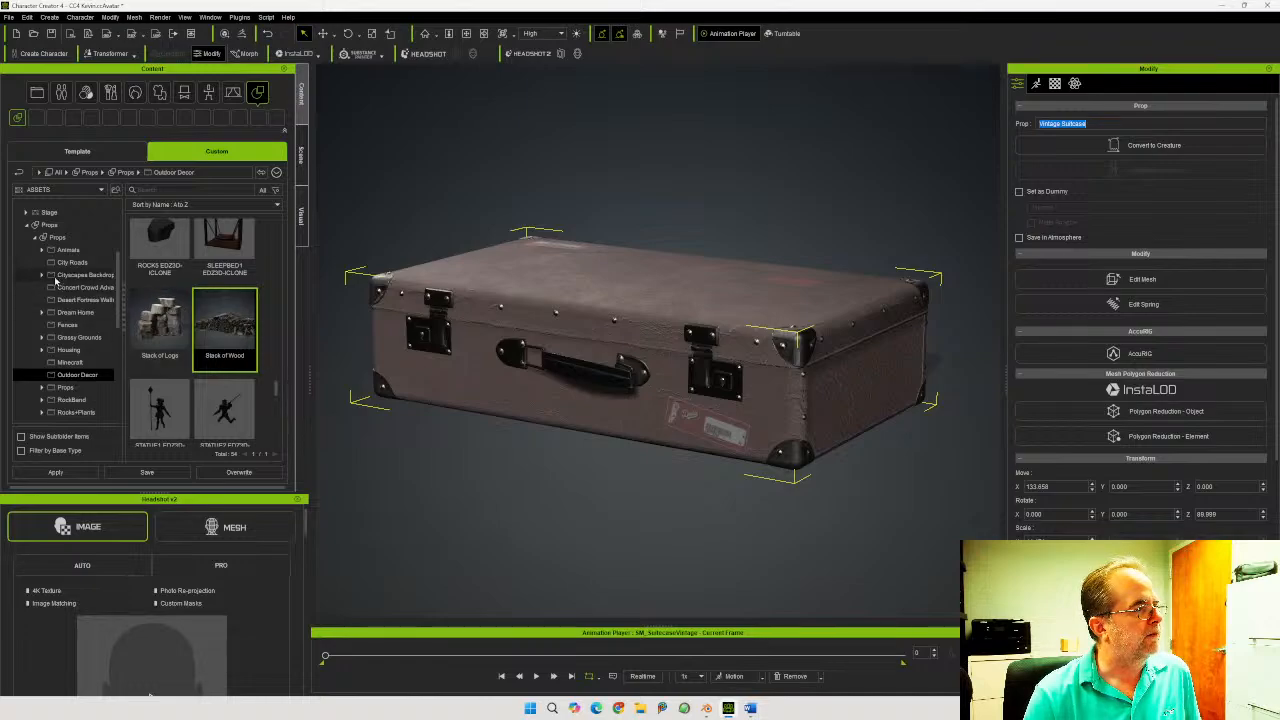
left_click(58, 238)
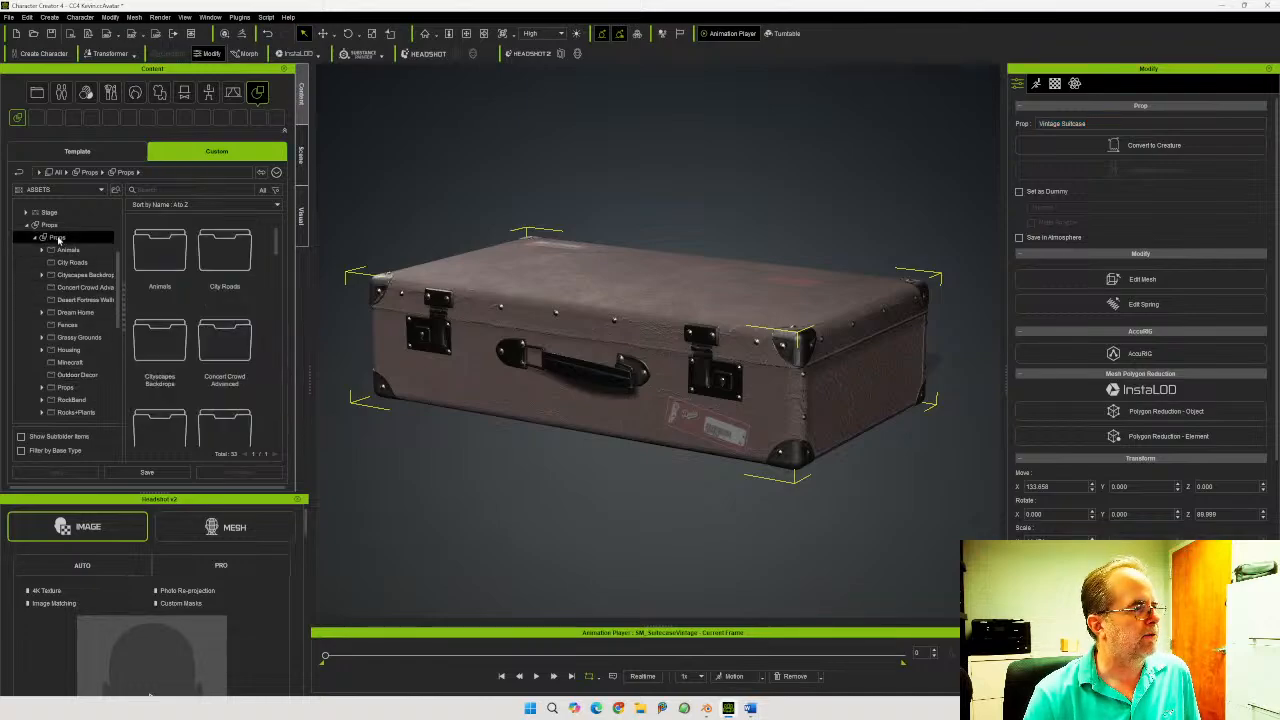
left_click(147, 473)
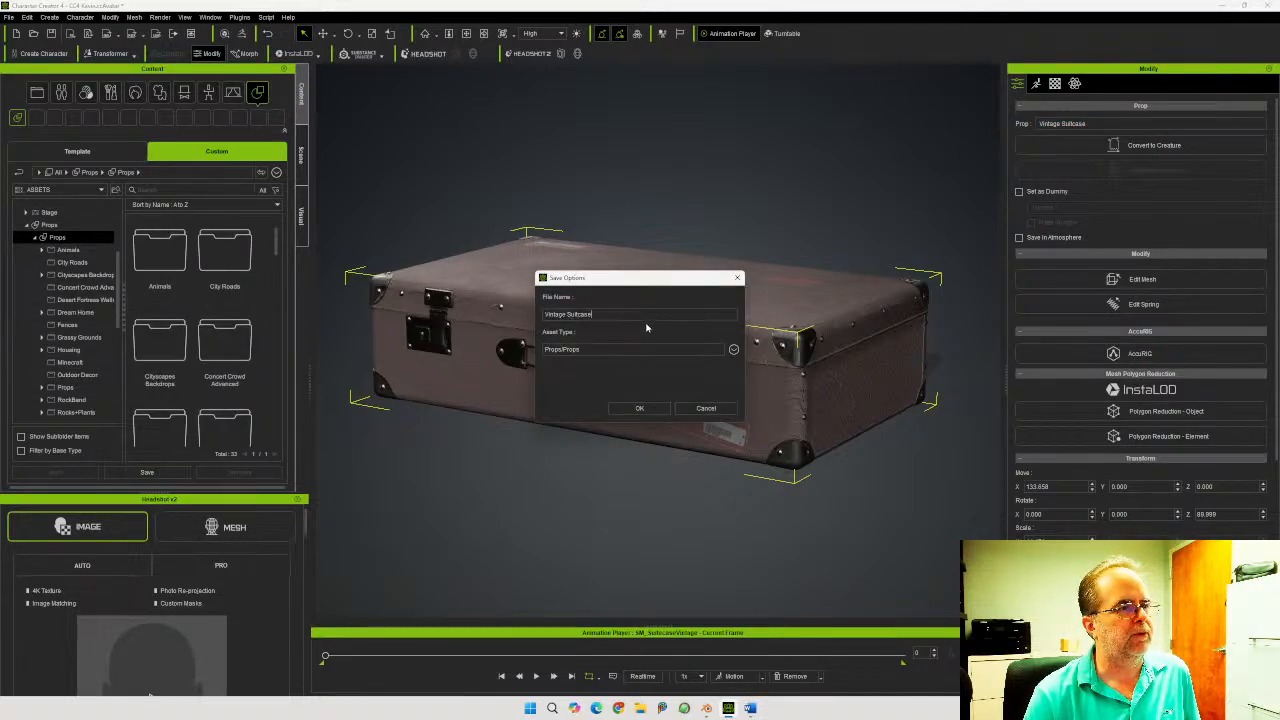
left_click(641, 408)
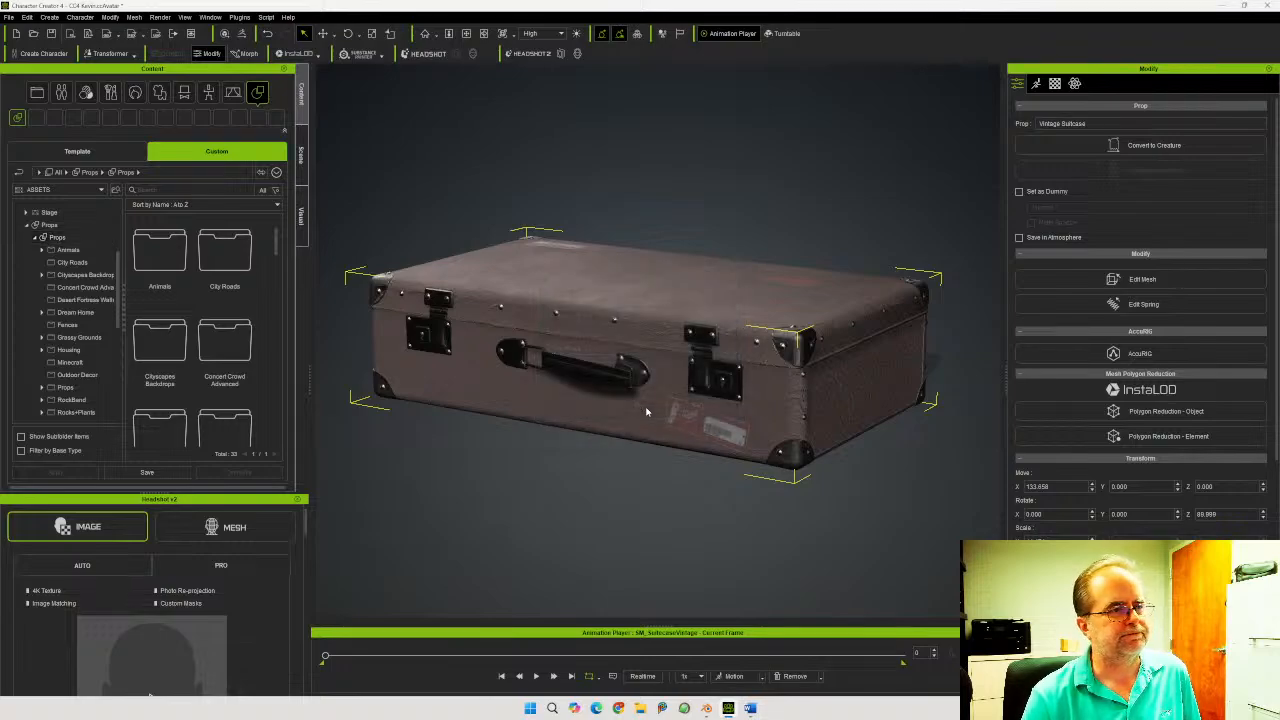
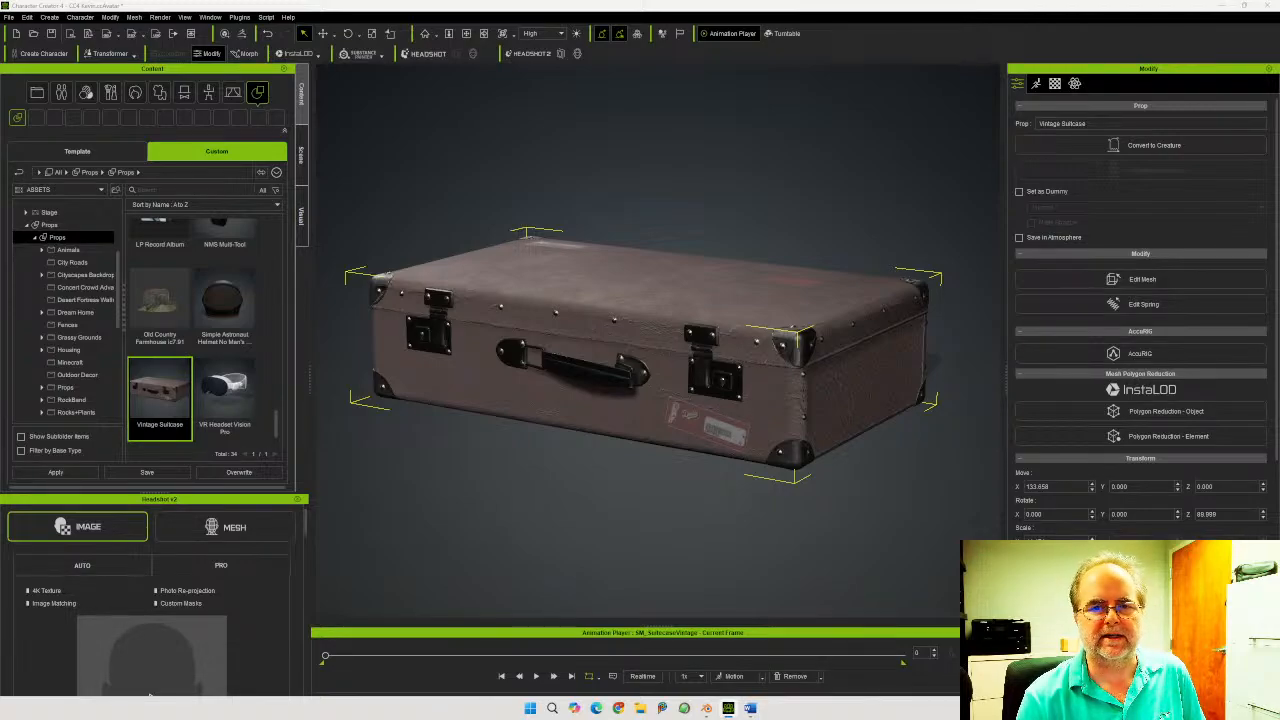
Switch to EditPad Pro, enlarge credits.txt to review its model attribution lines, including the Aspen logs stack entry, and close it
left_click_drag(1279, 262, 525, 103)
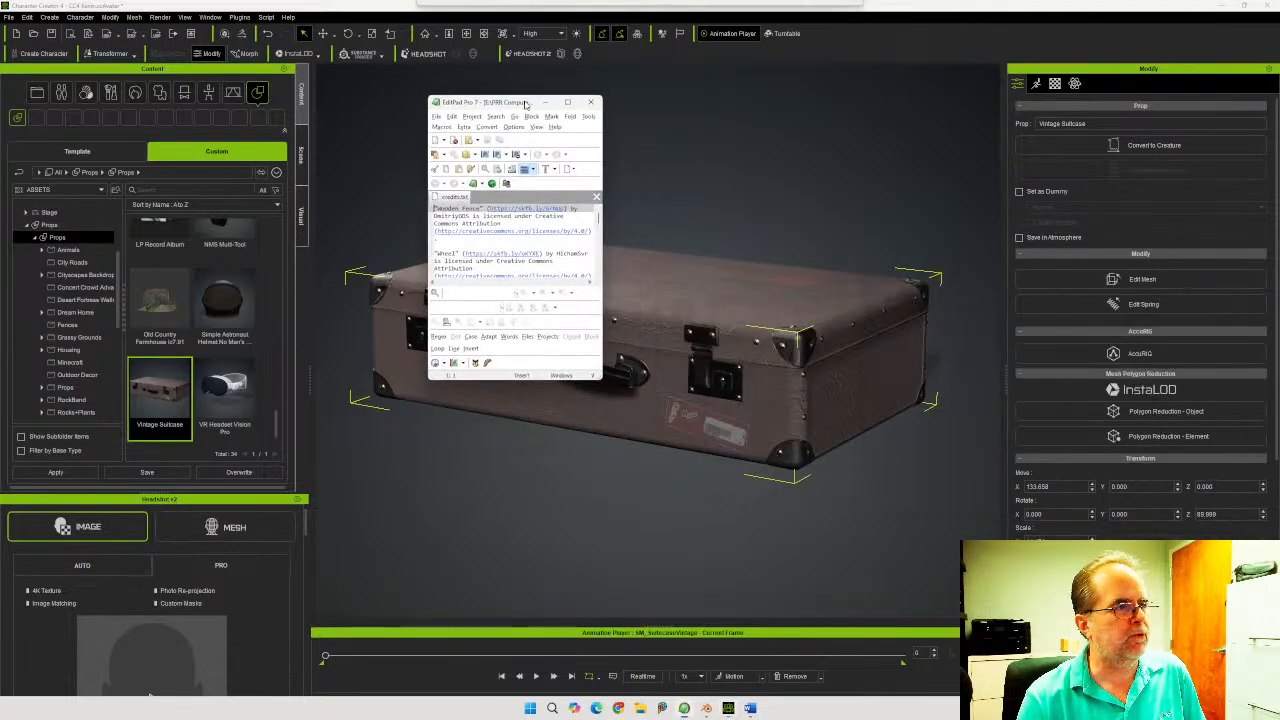
left_click_drag(603, 381, 1066, 543)
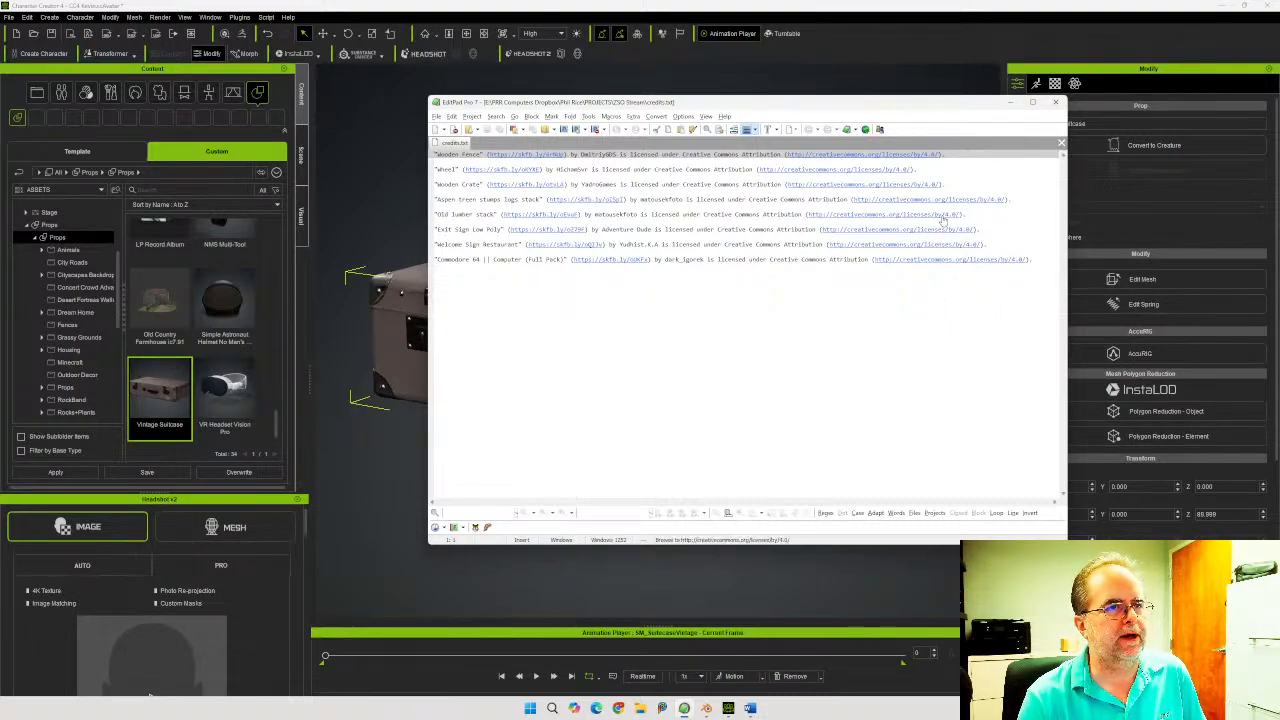
left_click_drag(1016, 198, 394, 198)
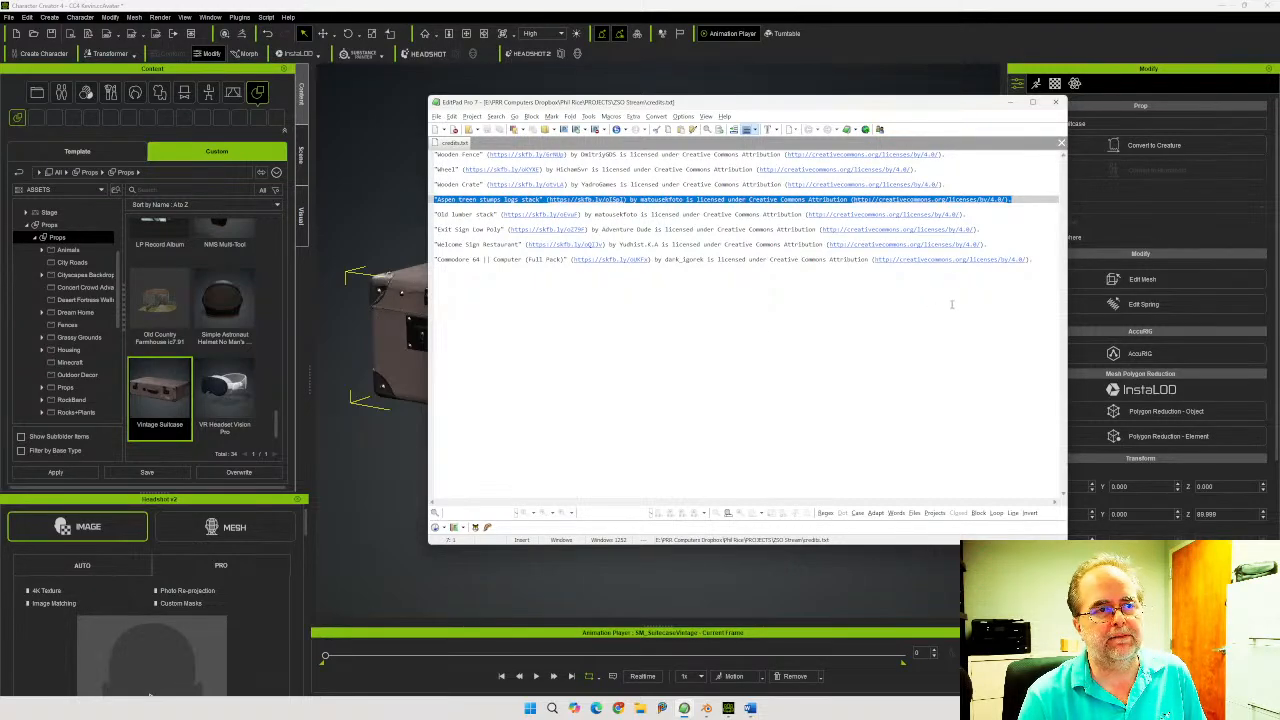
left_click(1043, 265)
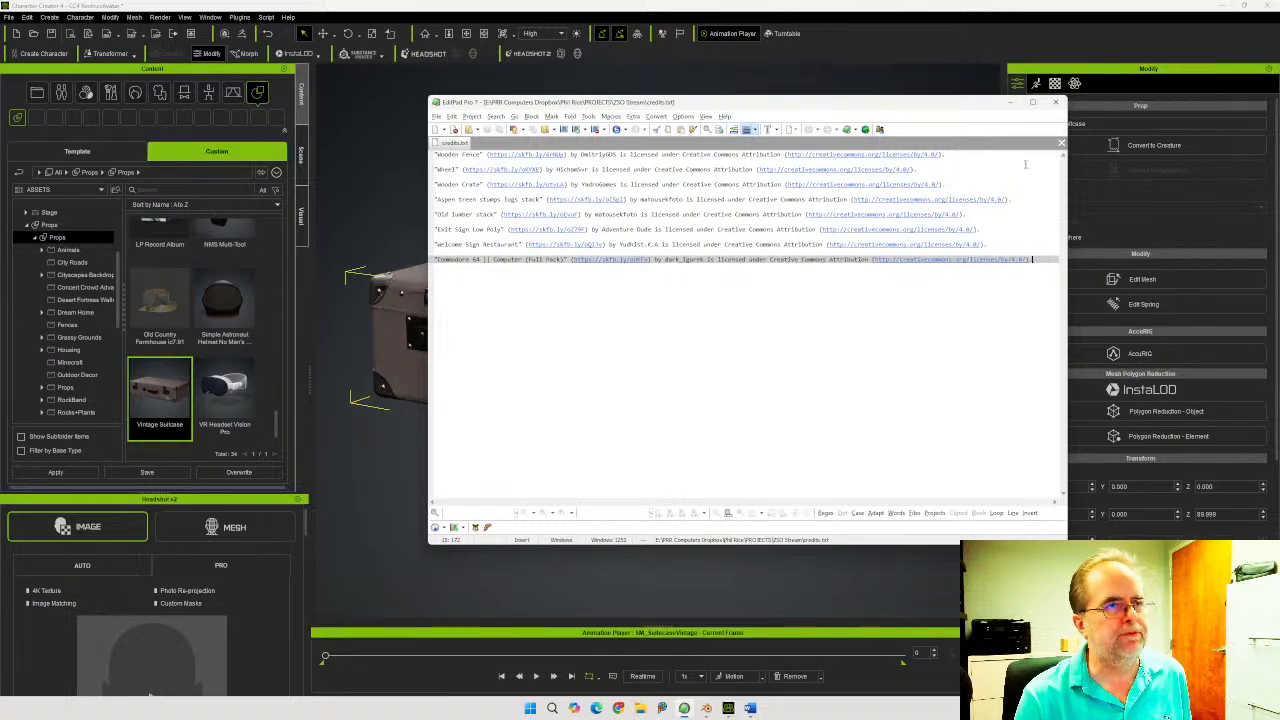
left_click(1055, 102)
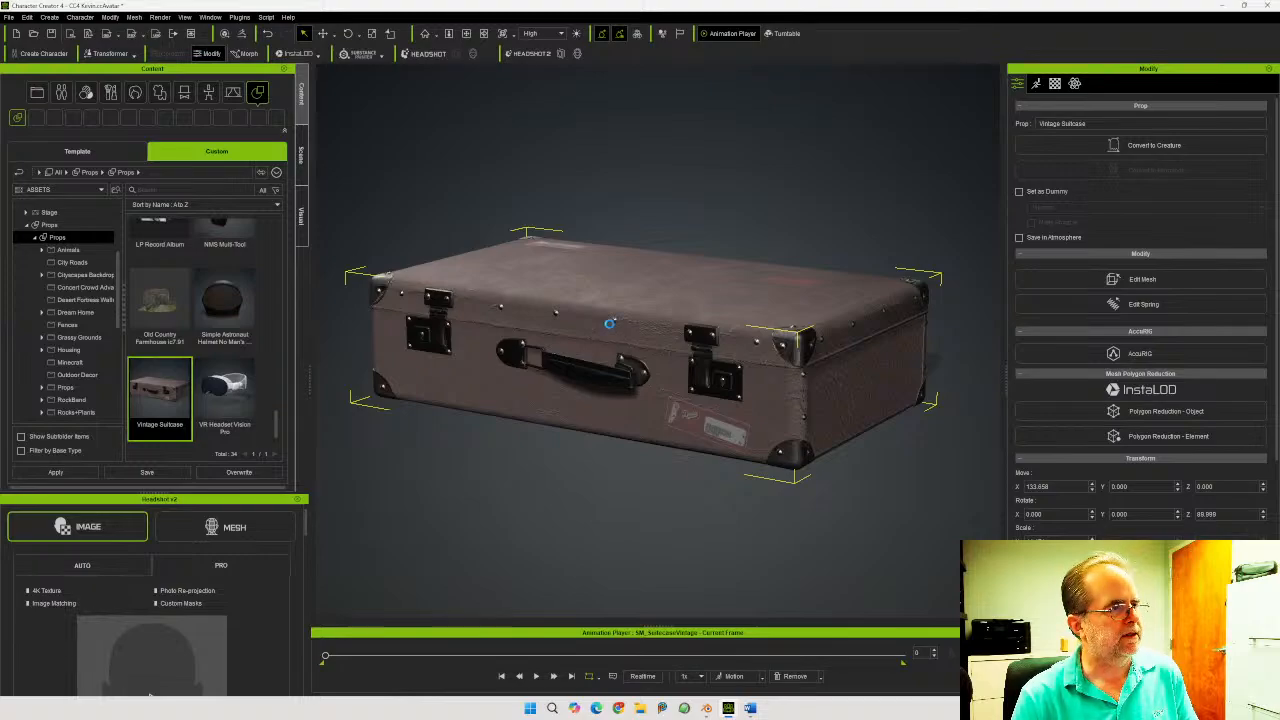
Delete the suitcase from the scene and import the SM_Welcome_Sign FBX model as a prop
key("Delete")
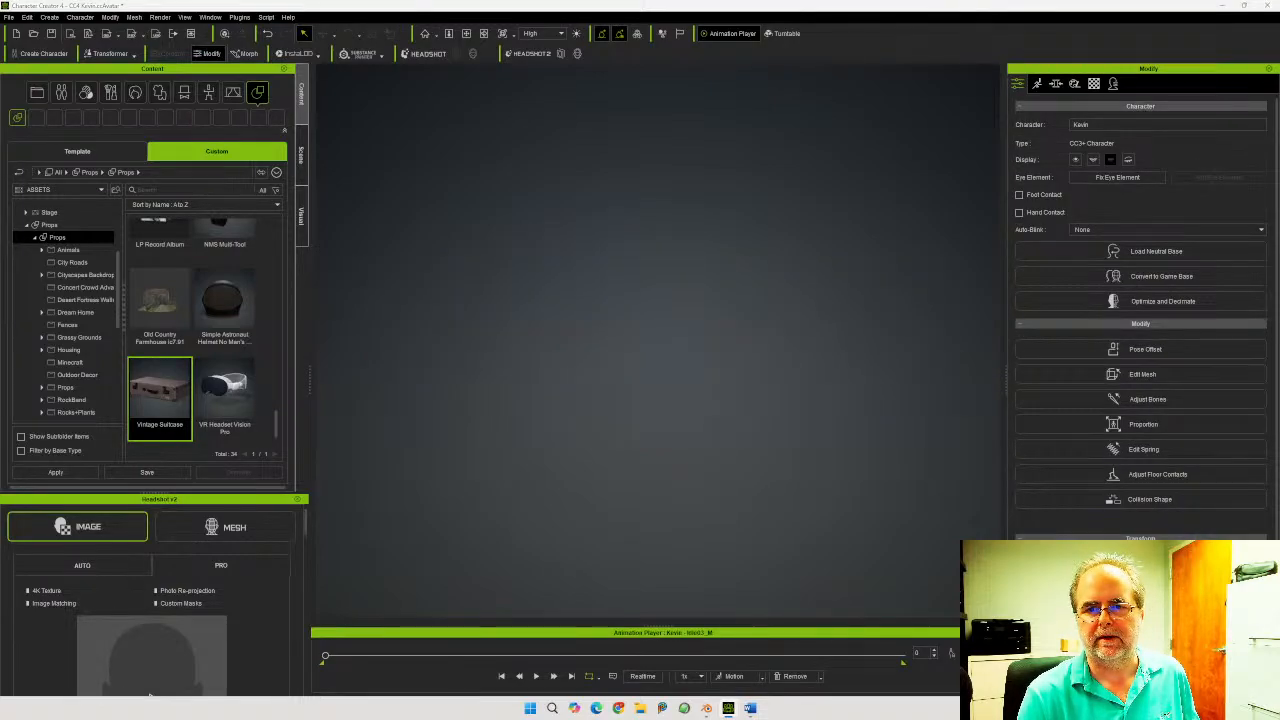
left_click_drag(880, 408, 655, 405)
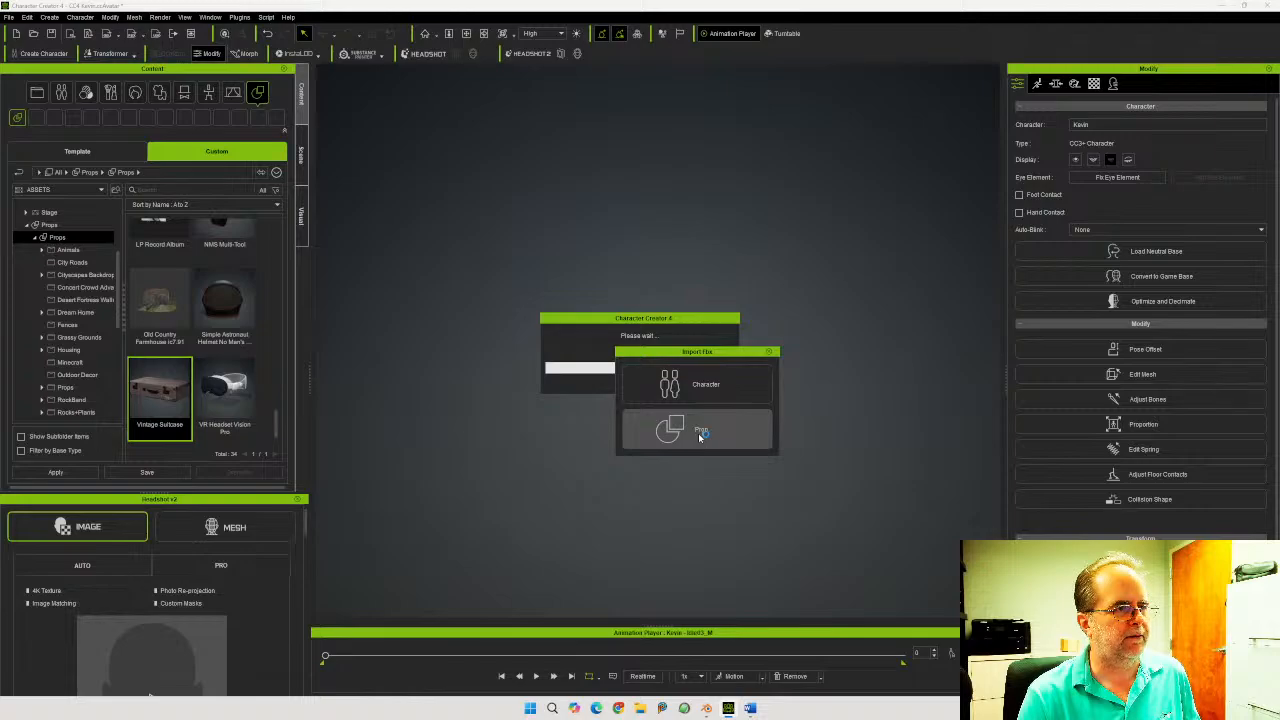
left_click(700, 432)
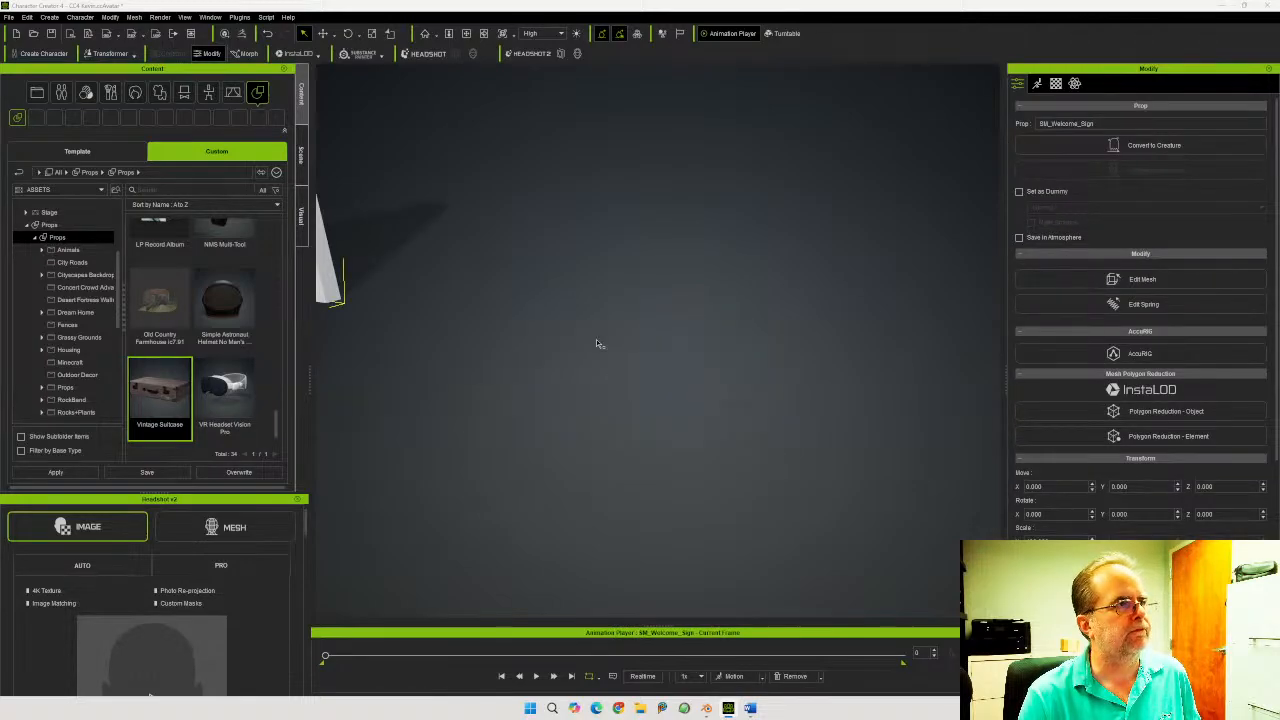
left_click(435, 36)
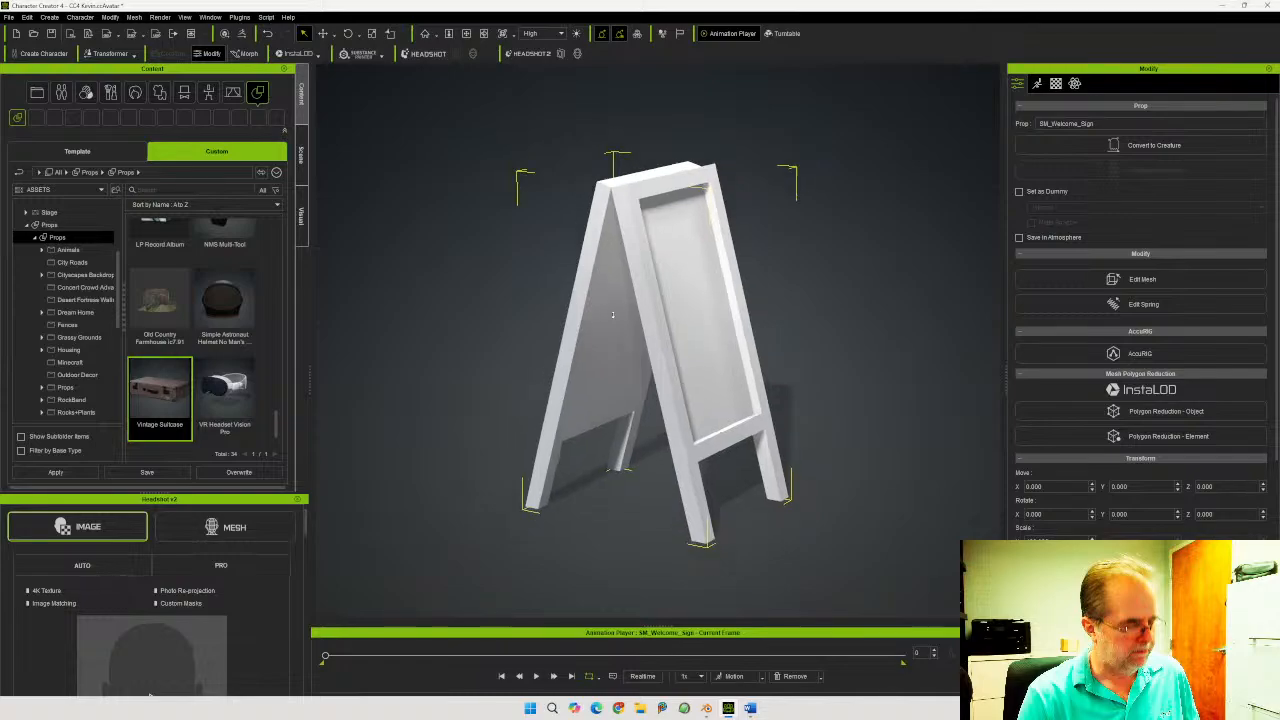
Show the character's body, clothing, hair and eyebrows to compare the welcome sign's size with the figure
left_click(300, 153)
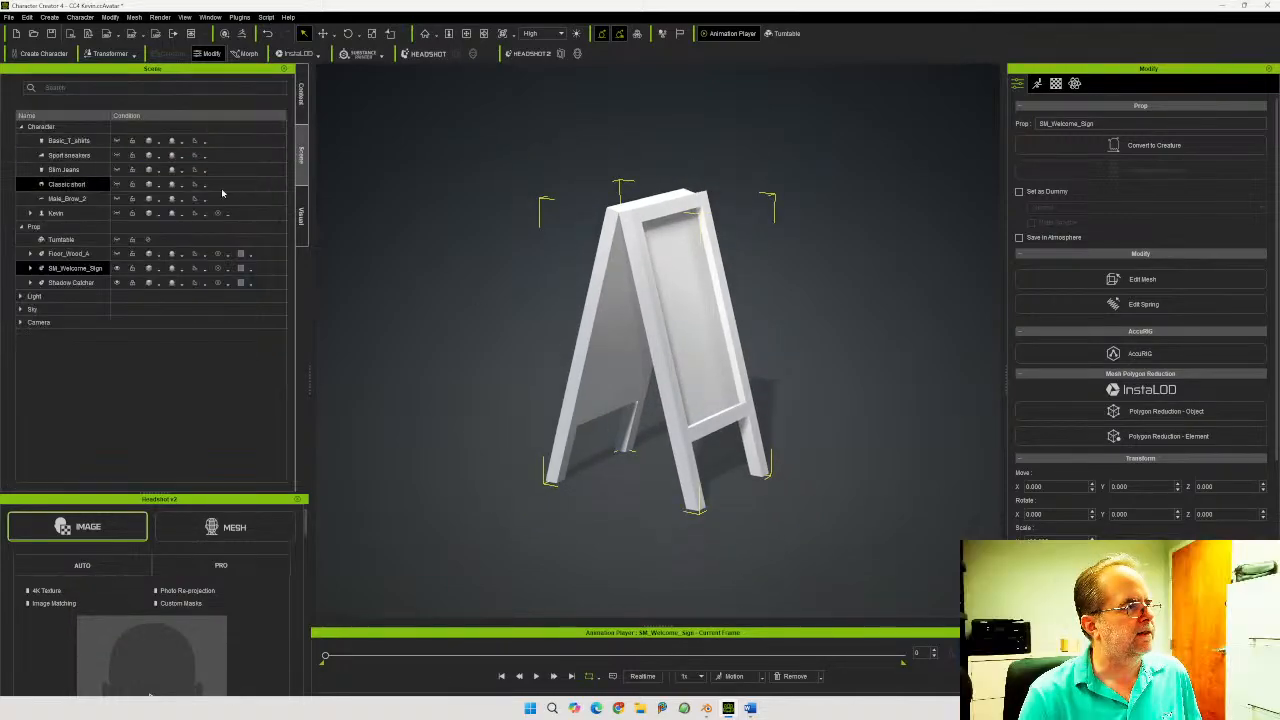
left_click(117, 141)
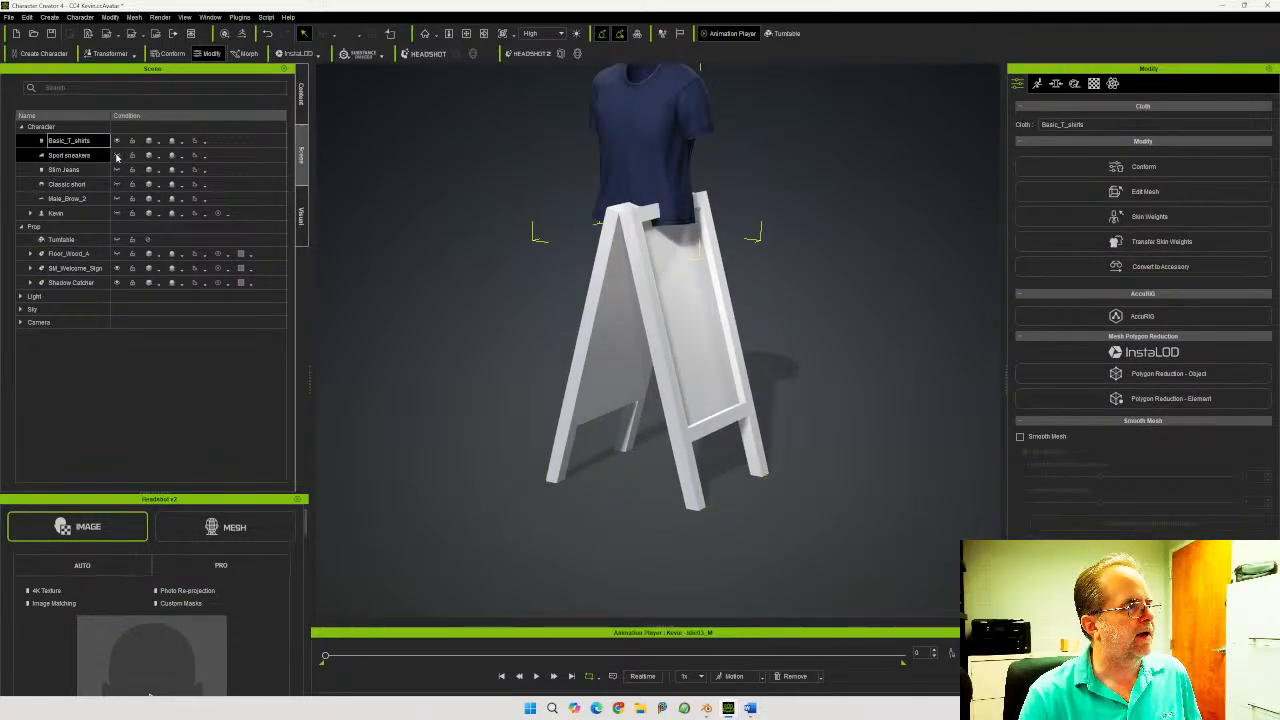
left_click(116, 155)
left_click(116, 169)
left_click(118, 199)
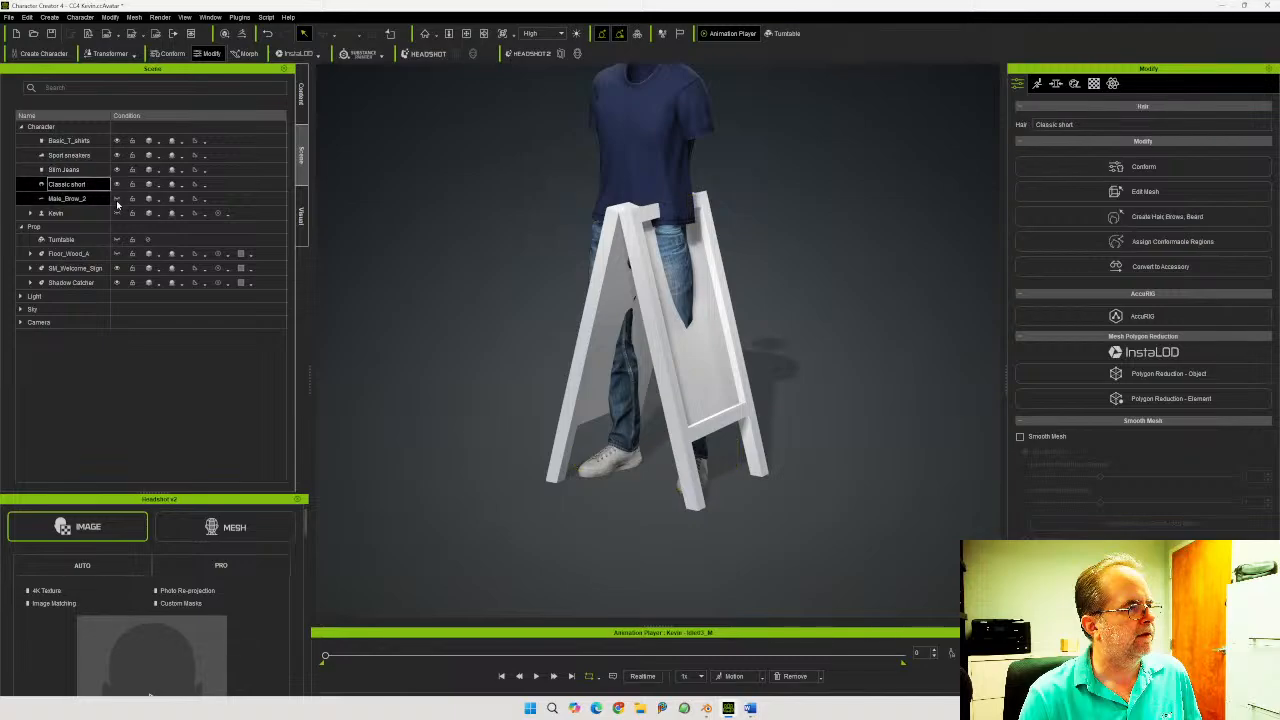
left_click(117, 213)
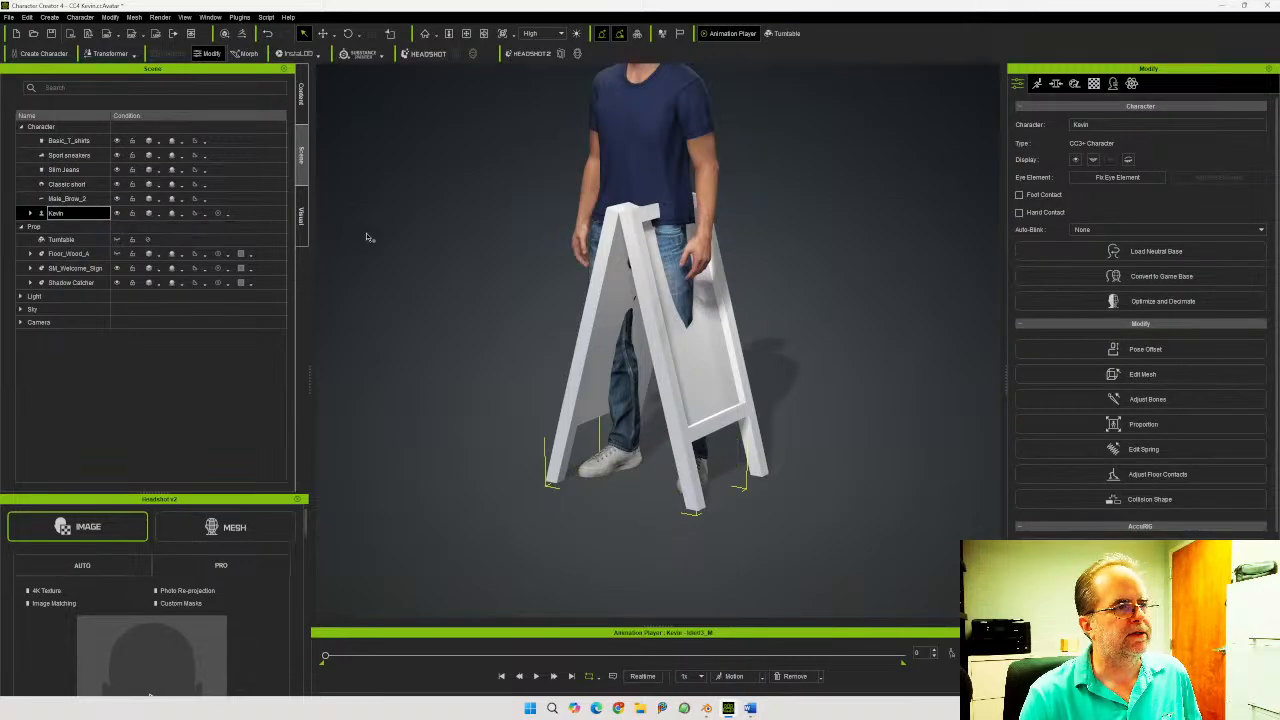
right_click_drag(372, 238, 207, 229)
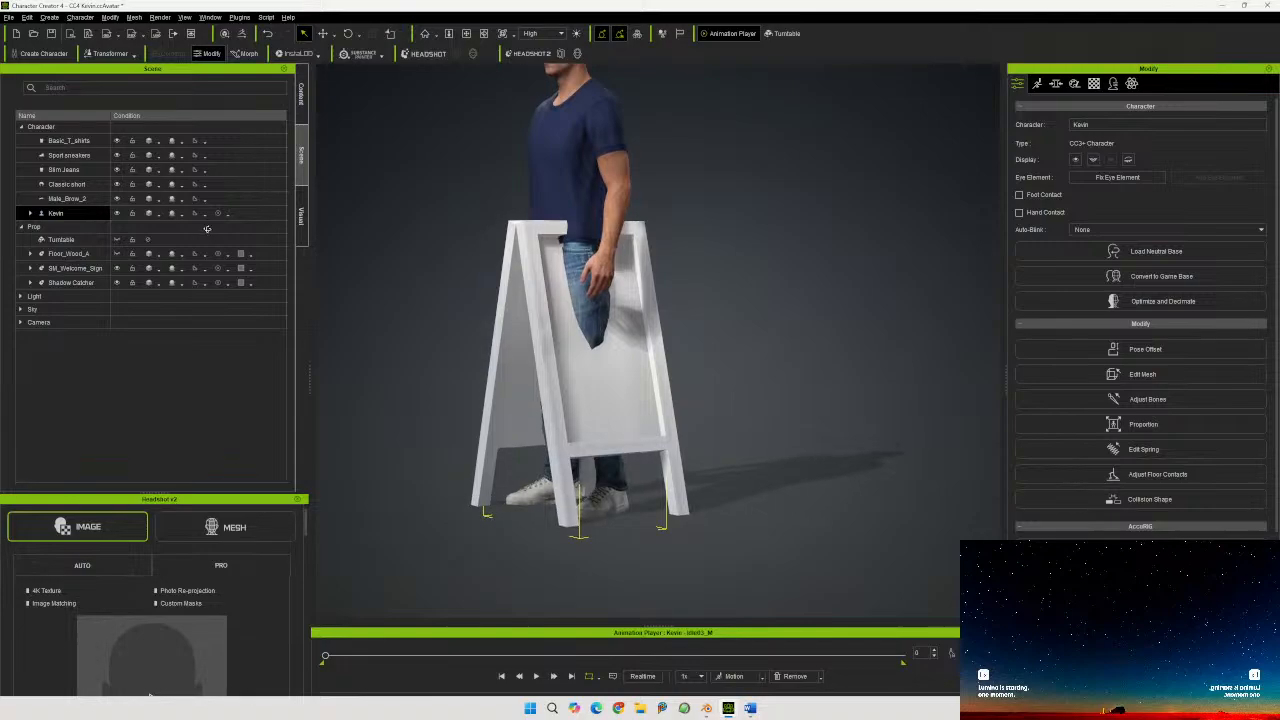
middle_click_drag(331, 289, 409, 249)
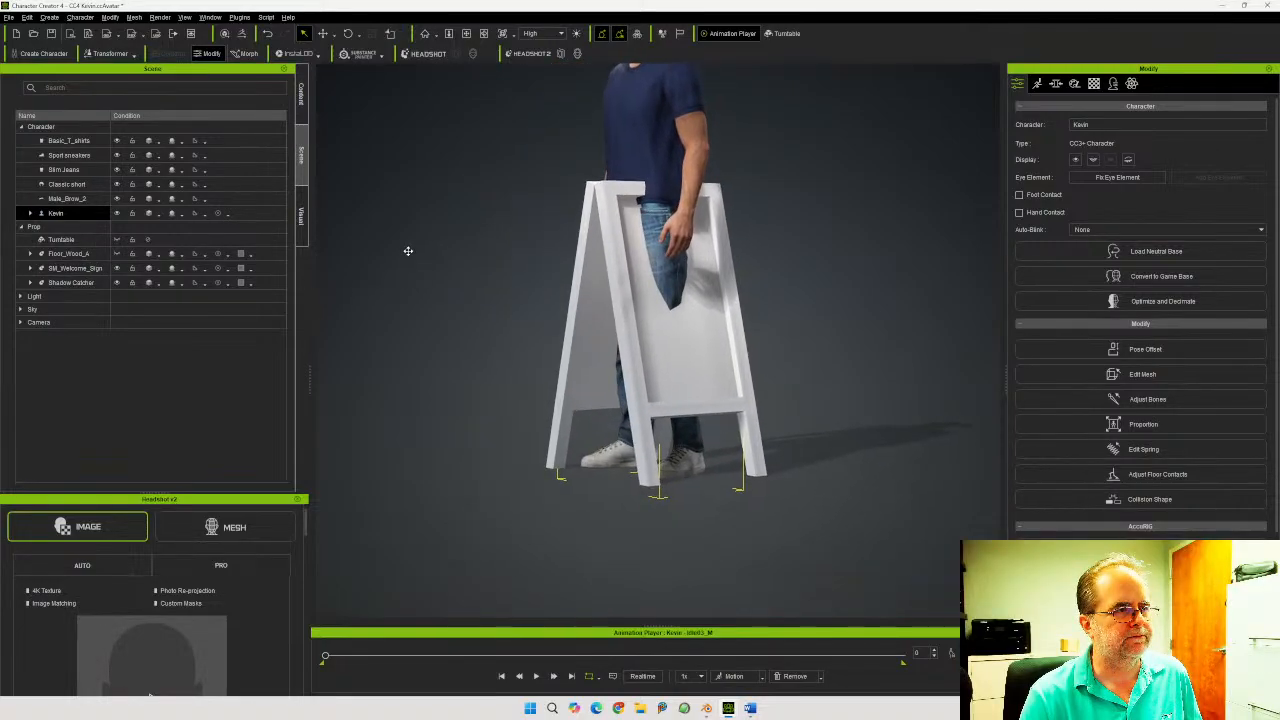
Frame the welcome sign in the view and hide the character's body, eyebrows, hair, jeans, sneakers and T-shirt
left_click(583, 292)
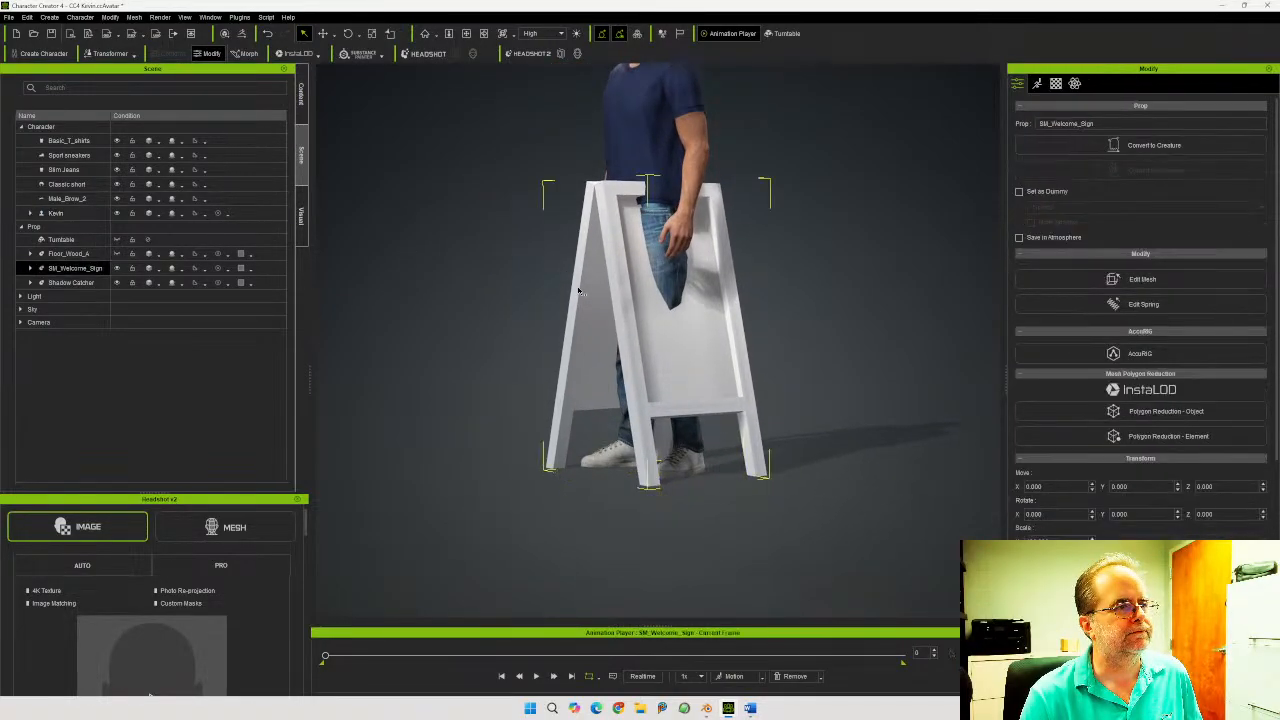
left_click(427, 35)
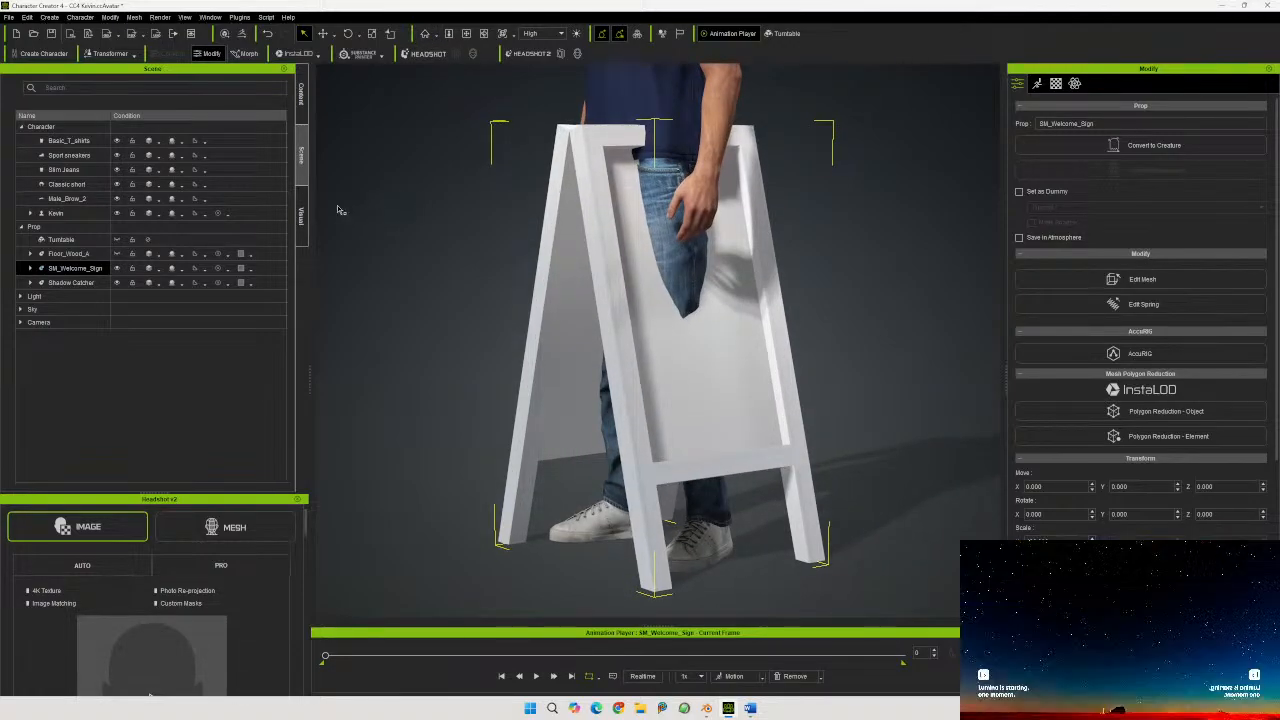
left_click(116, 198)
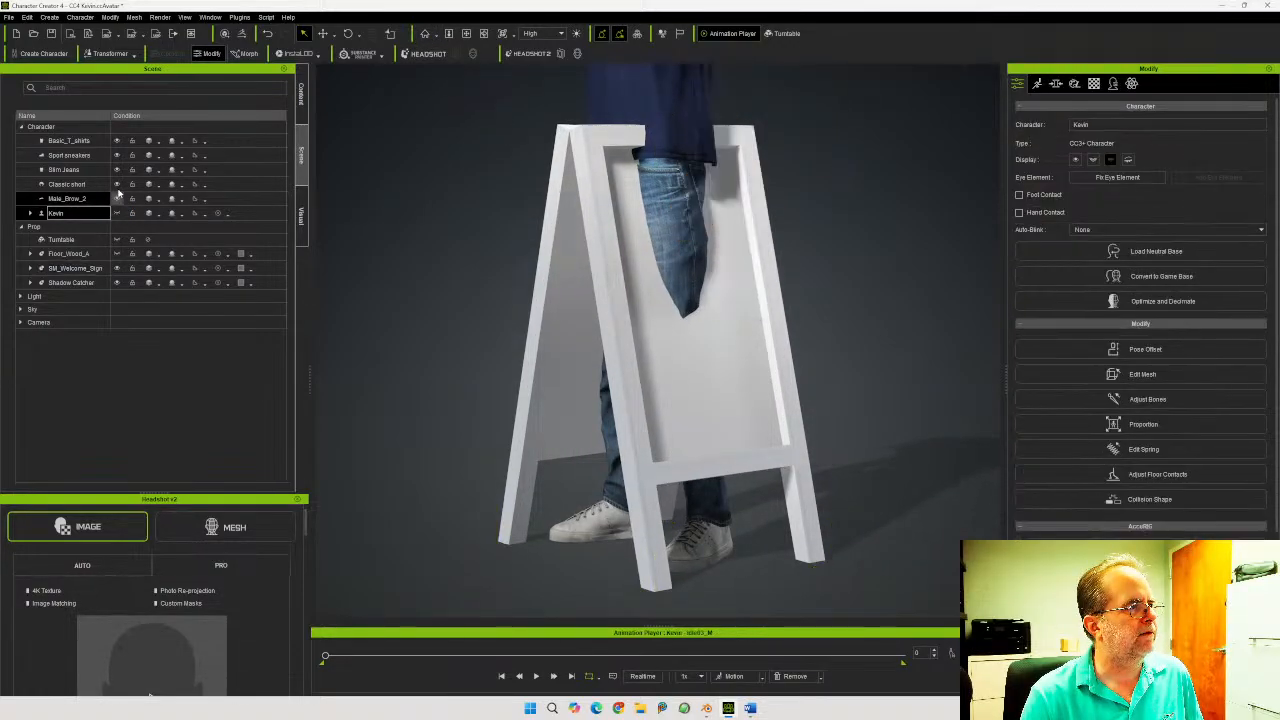
left_click(118, 184)
left_click(117, 169)
left_click(117, 155)
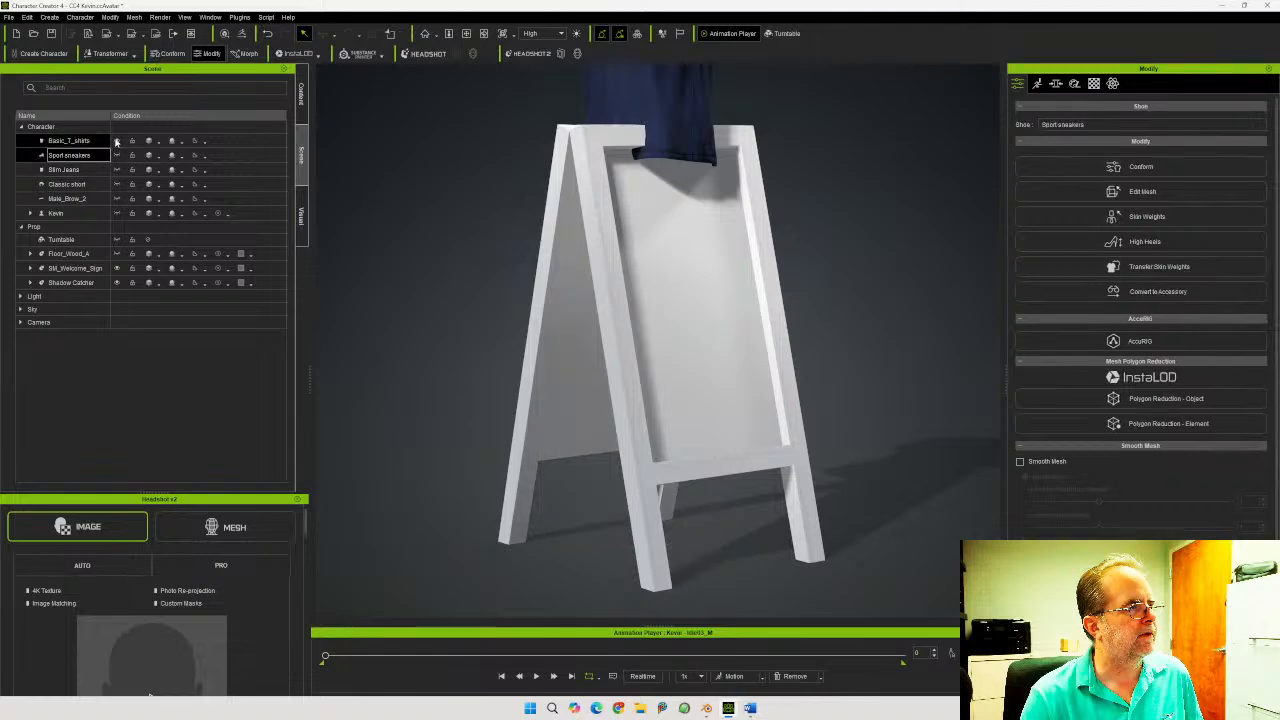
left_click(117, 140)
Select the welcome sign and load its diffuse image file into the material's Base Color channel
left_click(1094, 83)
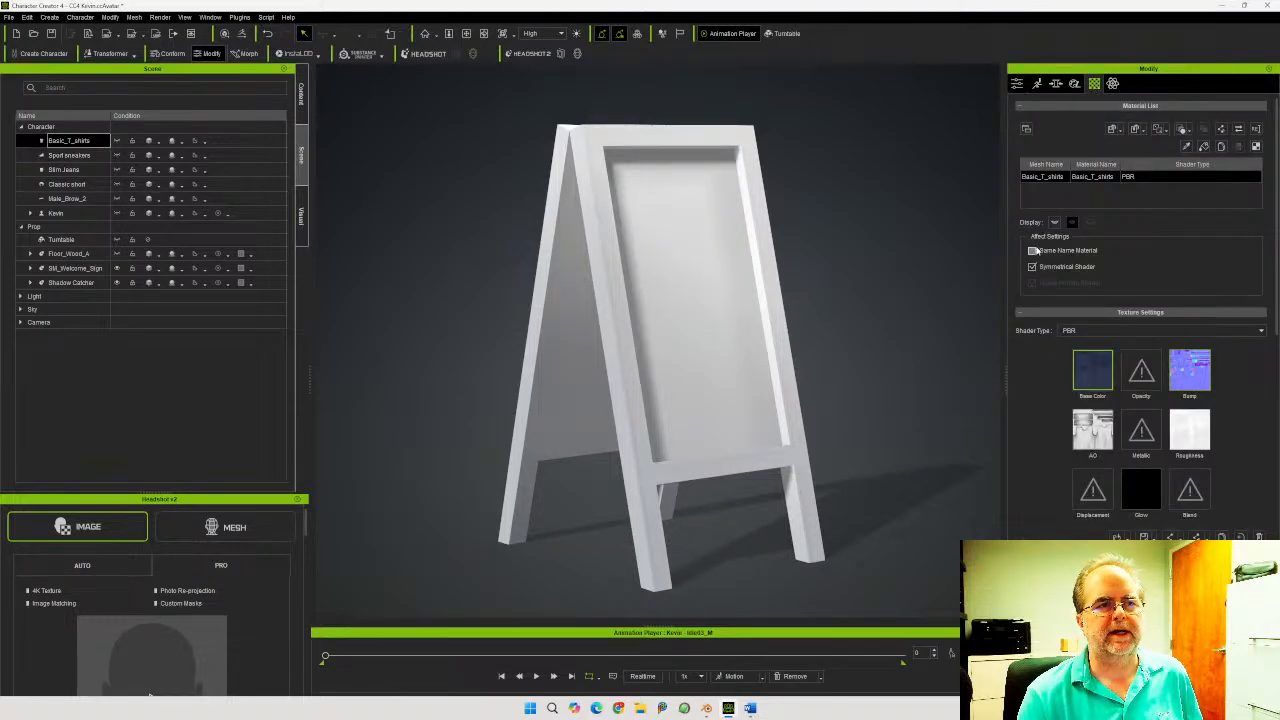
left_click(630, 290)
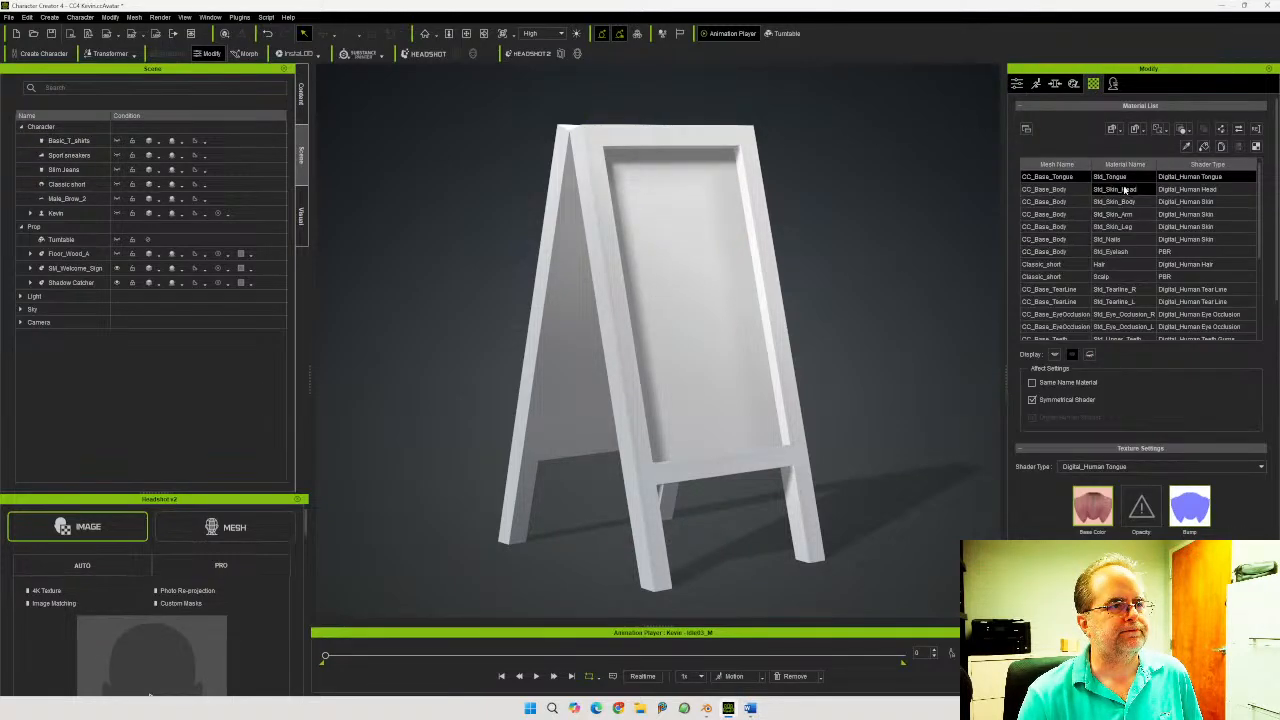
left_click(703, 263)
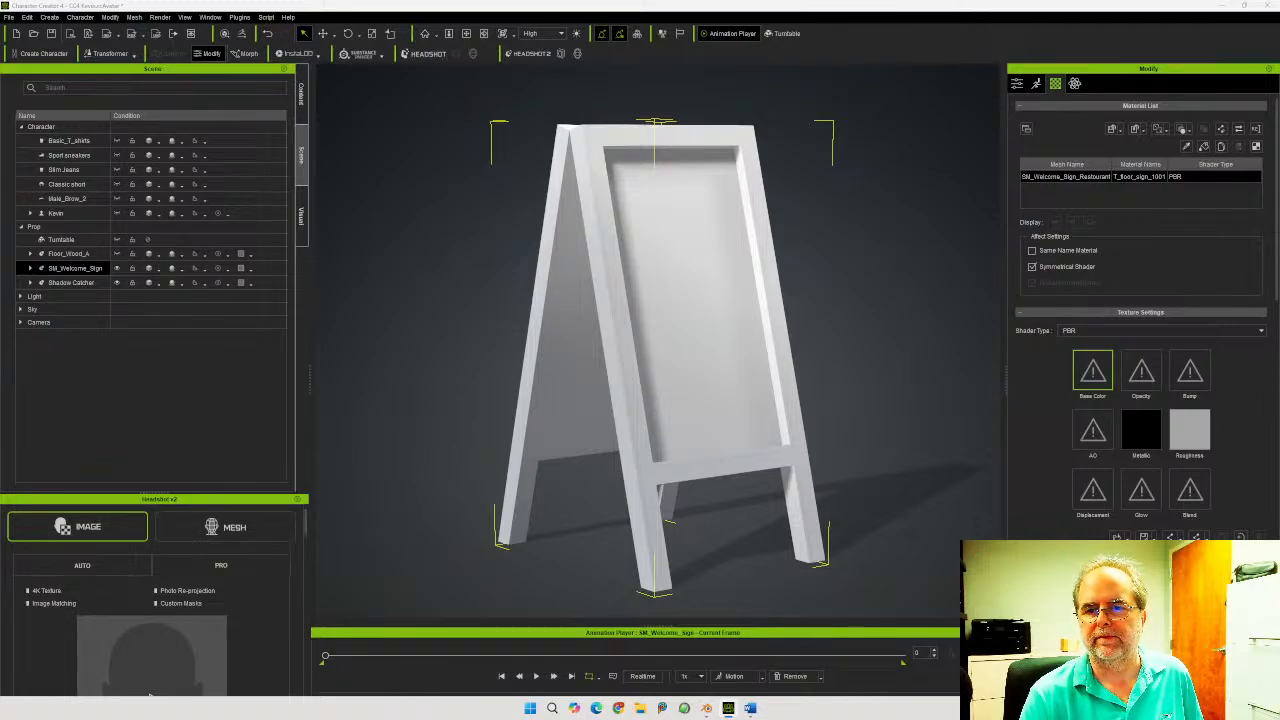
left_click_drag(1279, 366, 1079, 363)
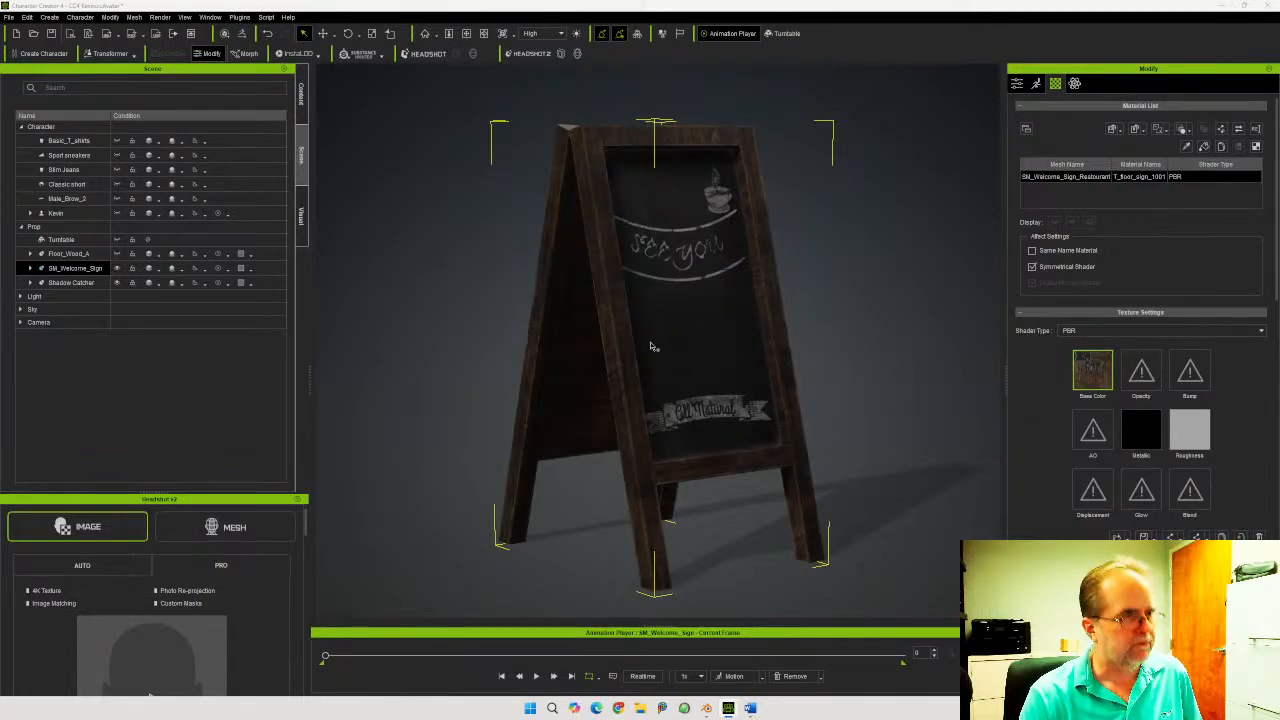
Rotate the welcome sign about Z so its menu side faces the view, trying 180 and settling on 150 degrees
right_click_drag(656, 346, 692, 346)
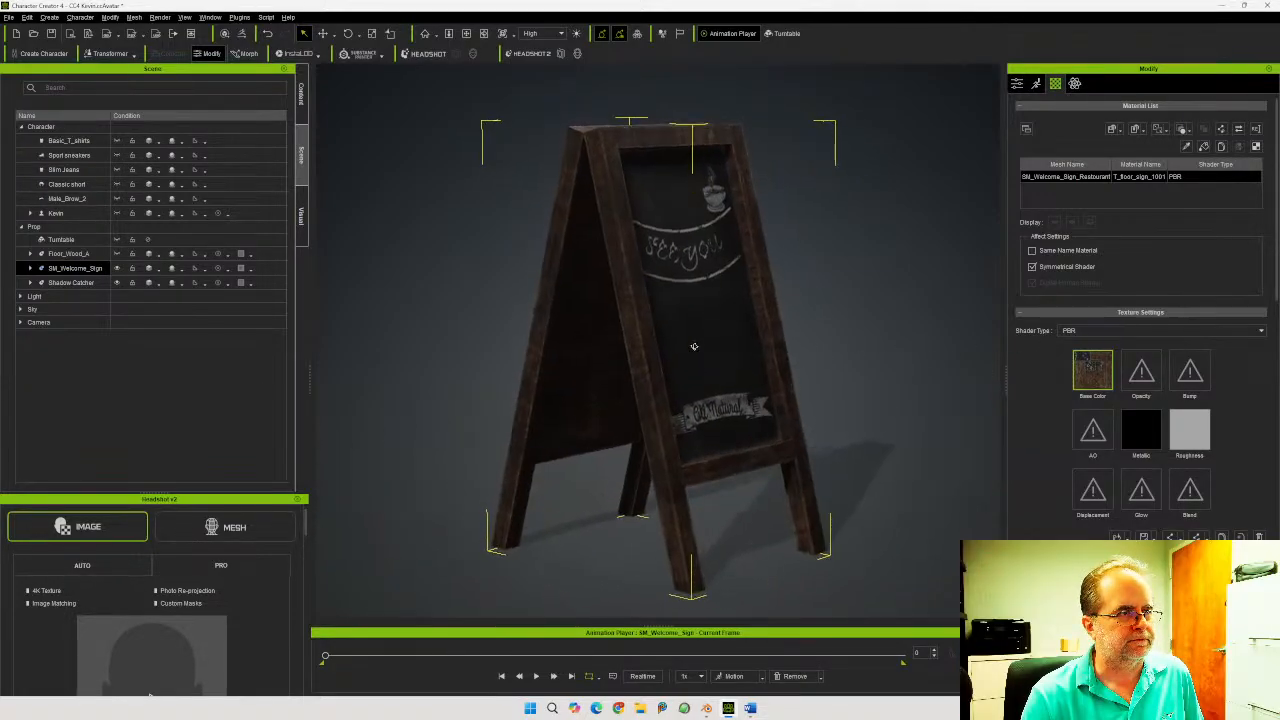
left_click(1019, 85)
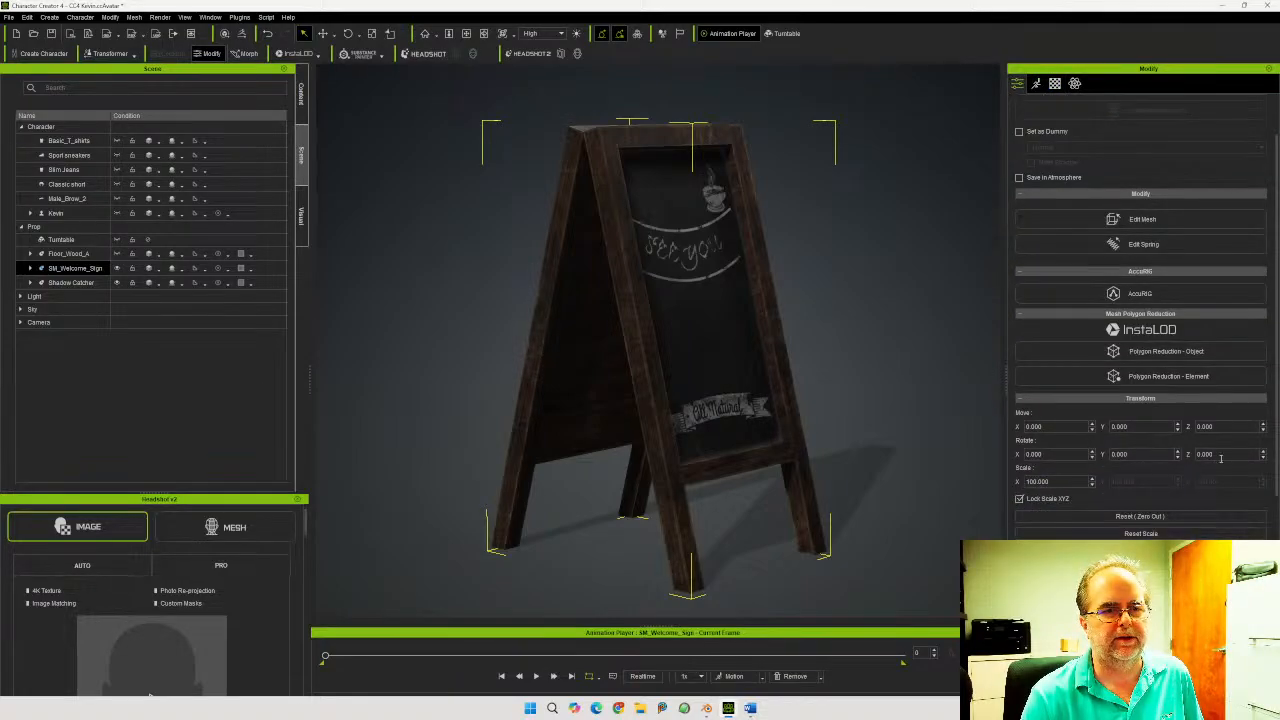
left_click_drag(1233, 455, 1156, 455)
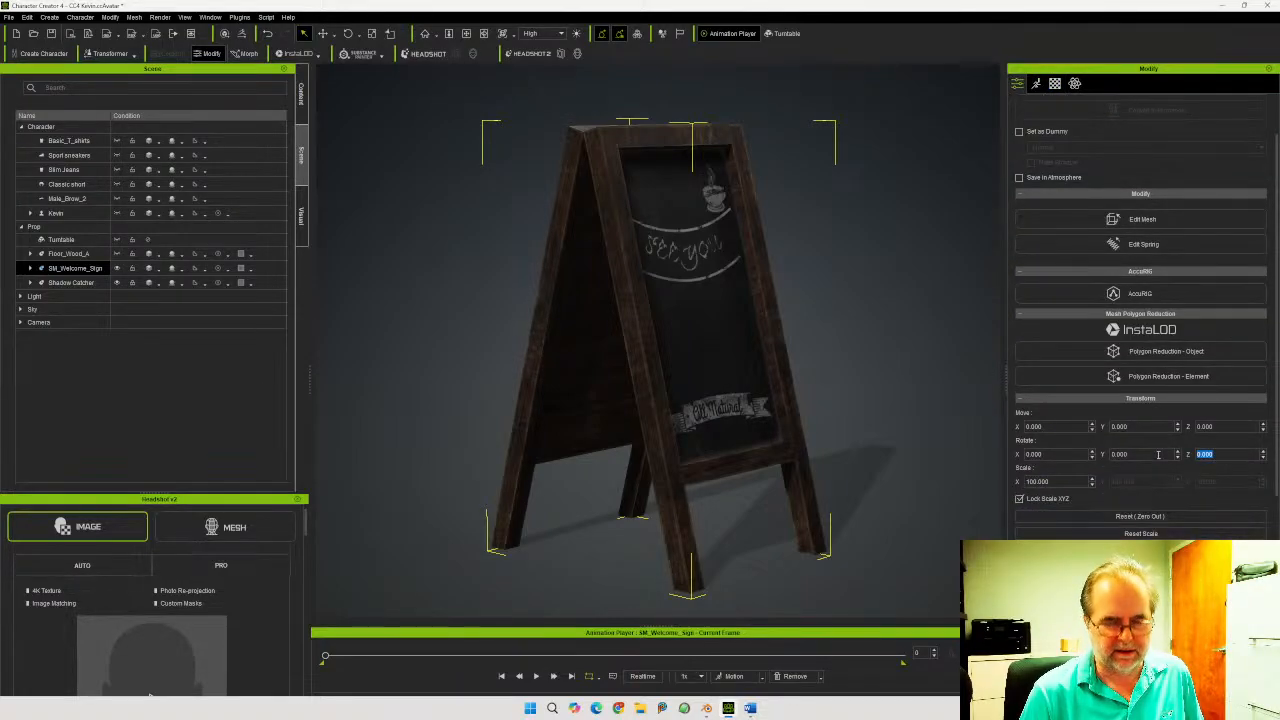
type("180")
key("Return")
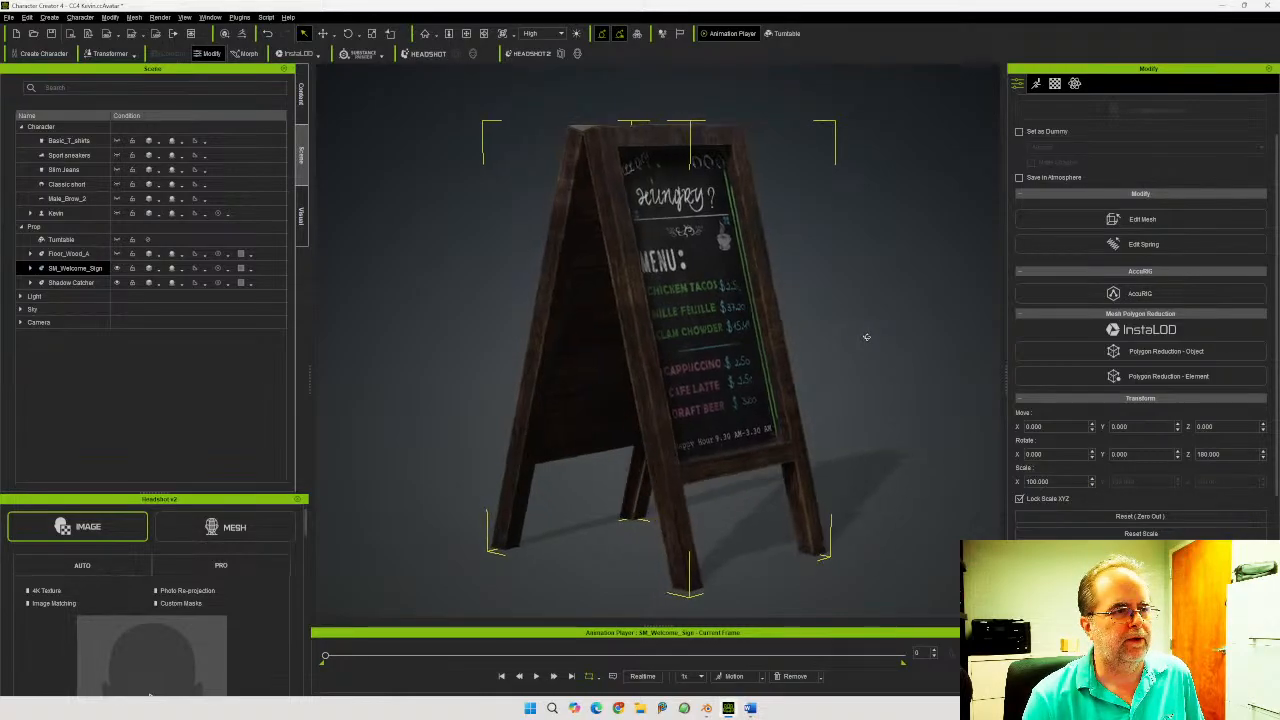
left_click_drag(1222, 454, 1195, 454)
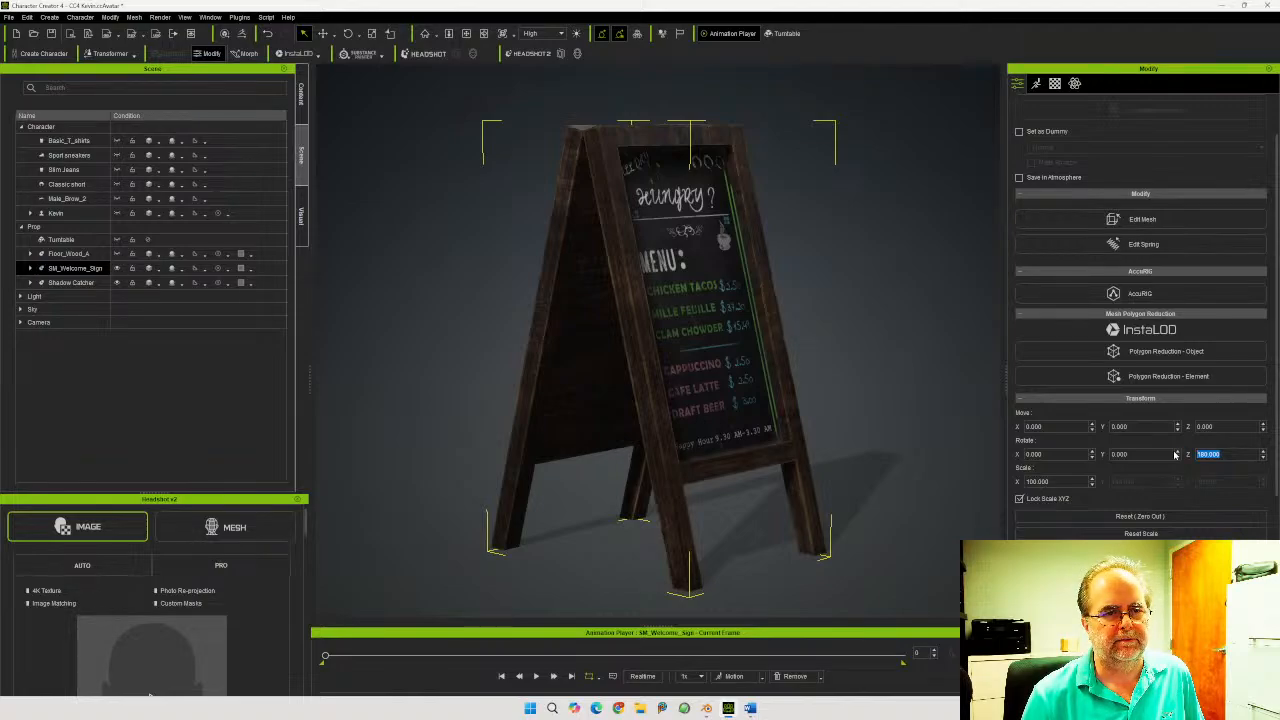
type("150")
key("Return")
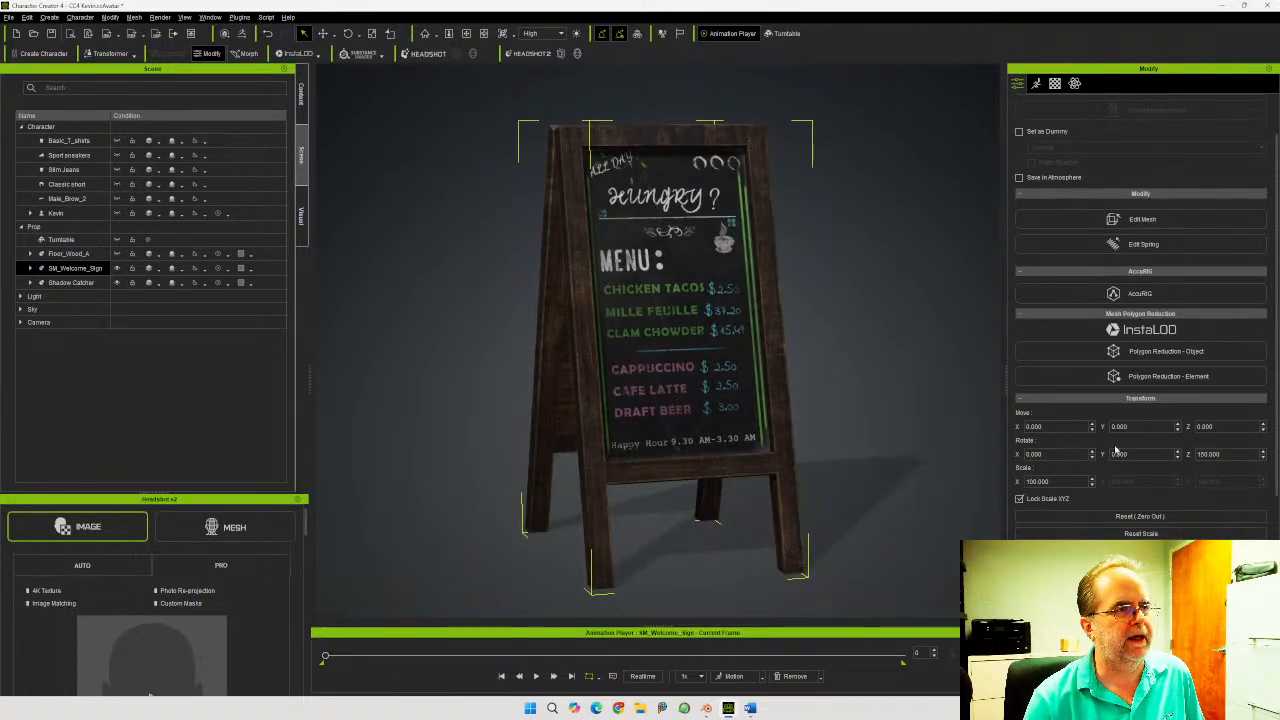
right_click_drag(820, 335, 857, 314)
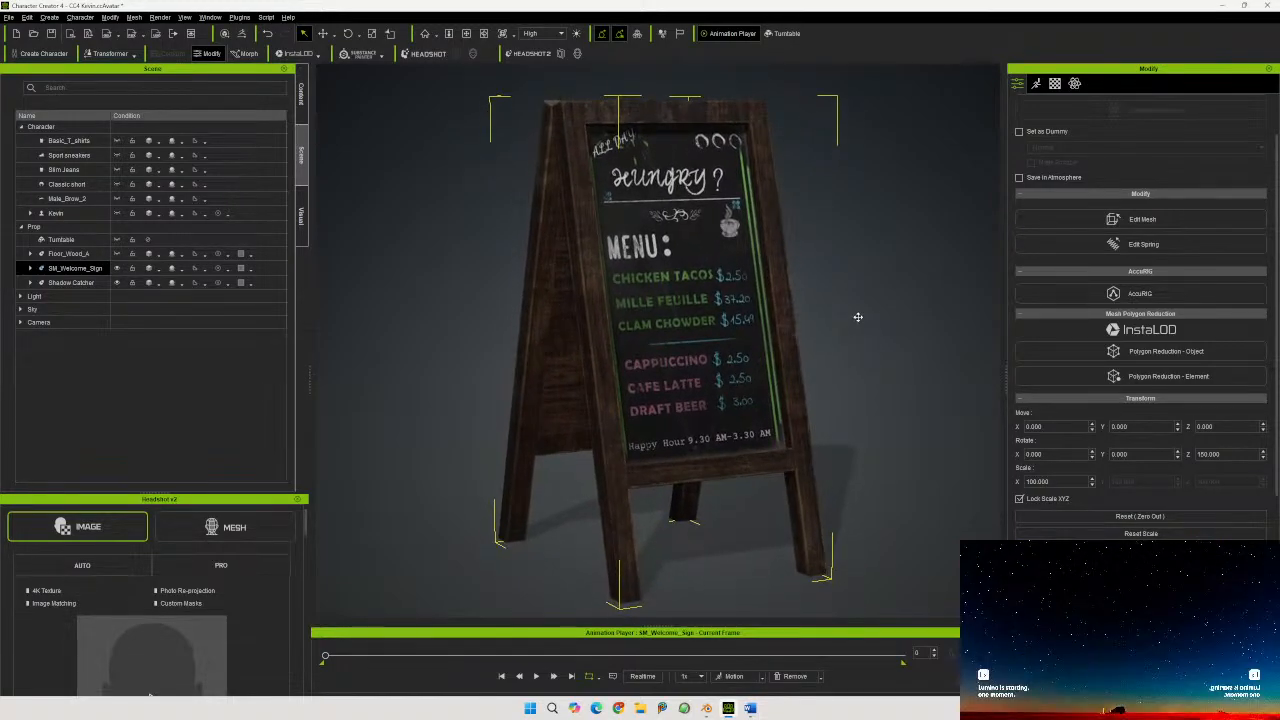
Load the sign's normal map into the Bump channel as Normal, plus its texture maps for Roughness and AO
left_click(1054, 83)
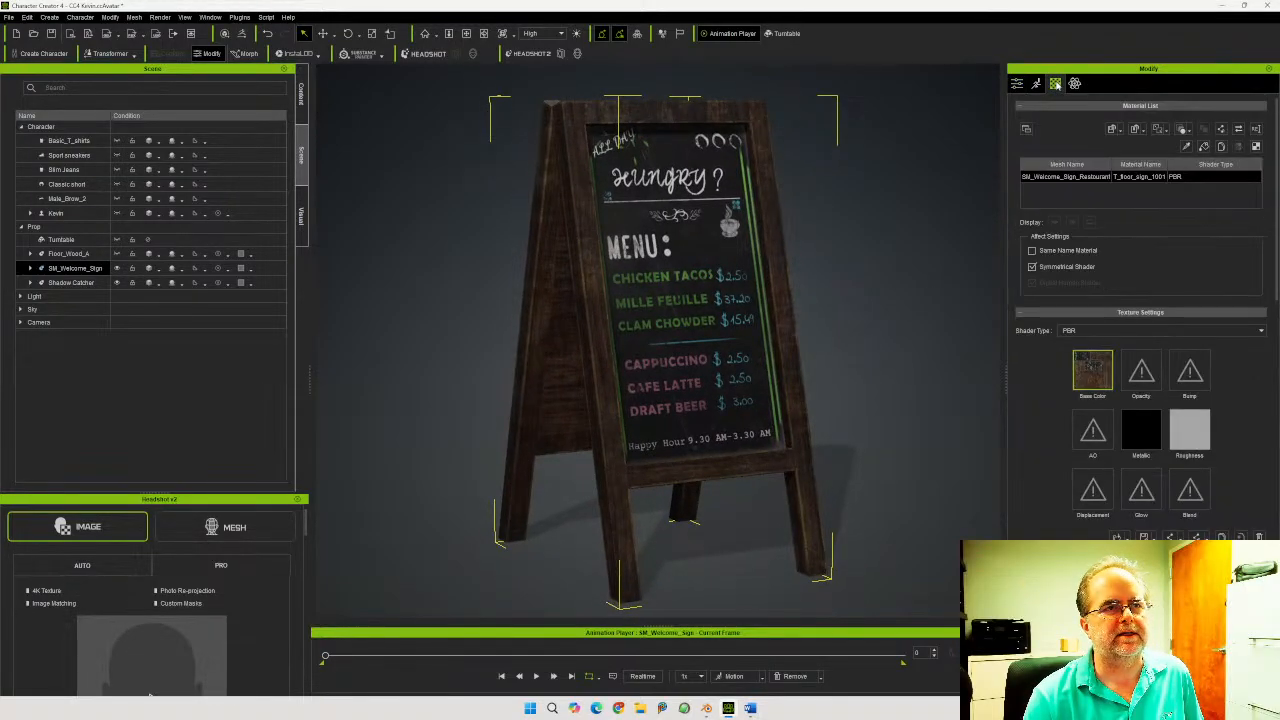
double_click(1094, 373)
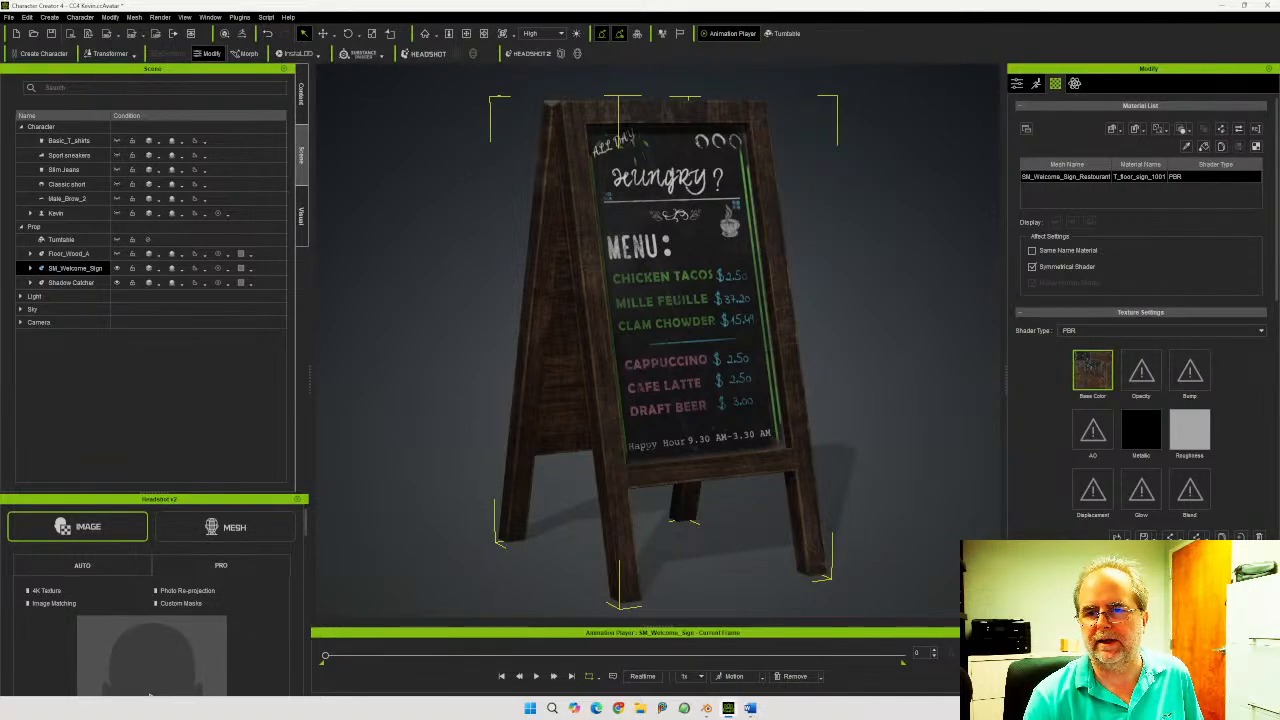
left_click_drag(1279, 372, 1190, 364)
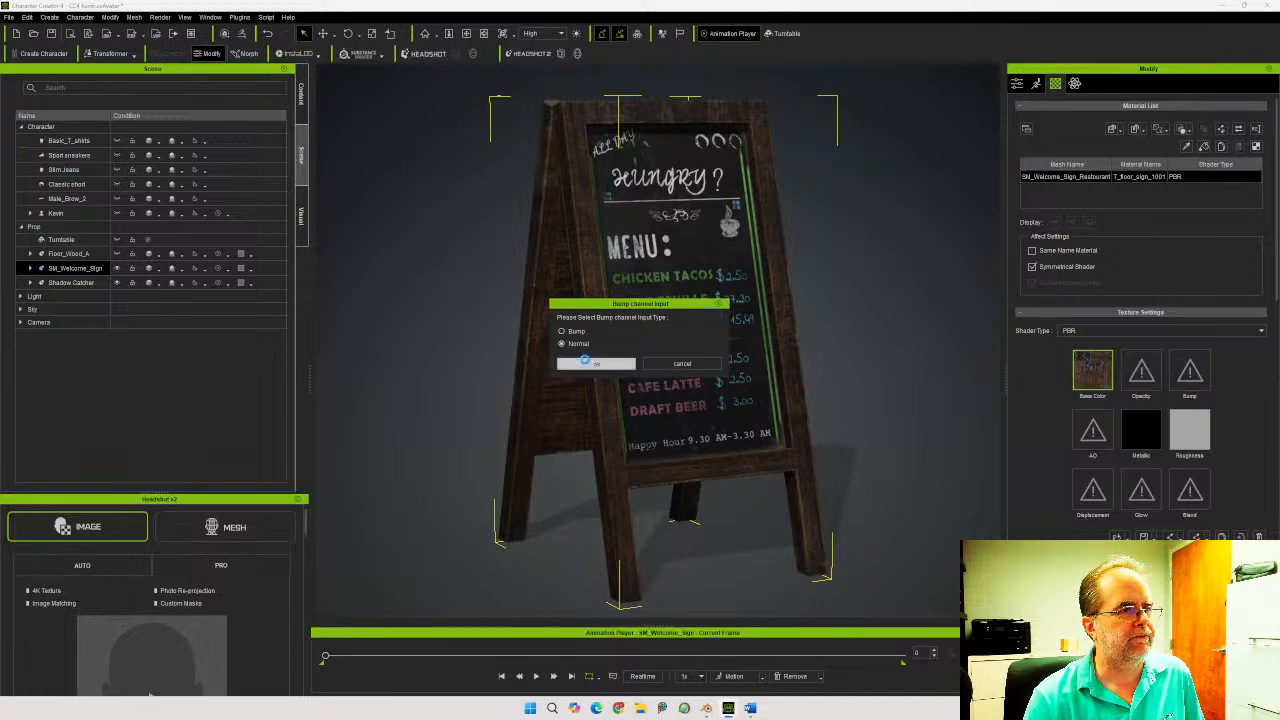
left_click(592, 364)
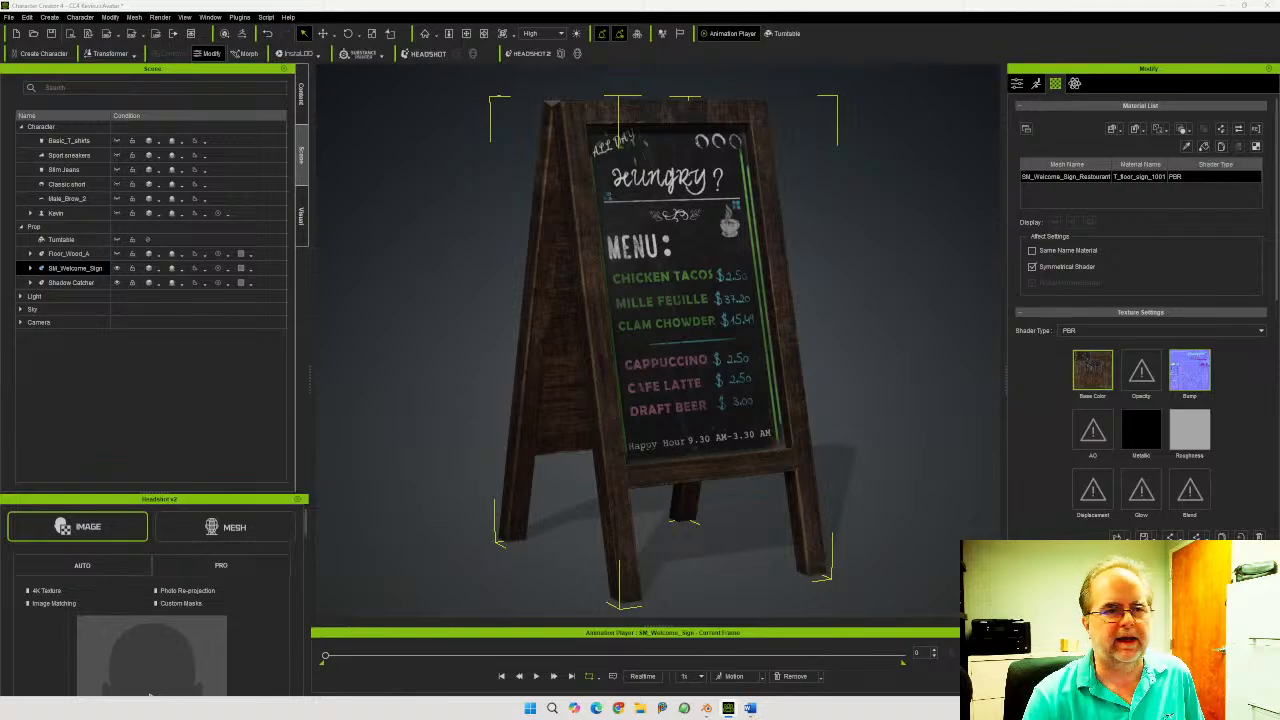
left_click_drag(1279, 438, 1186, 432)
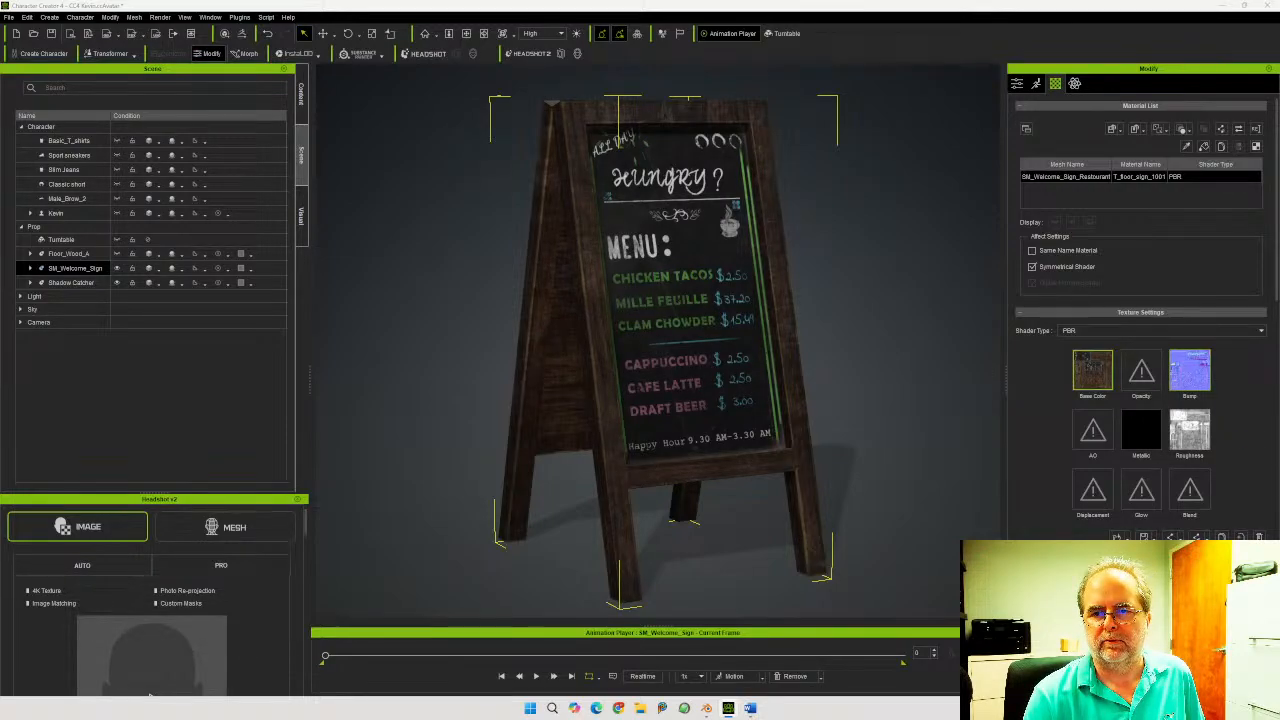
left_click_drag(1279, 440, 1096, 432)
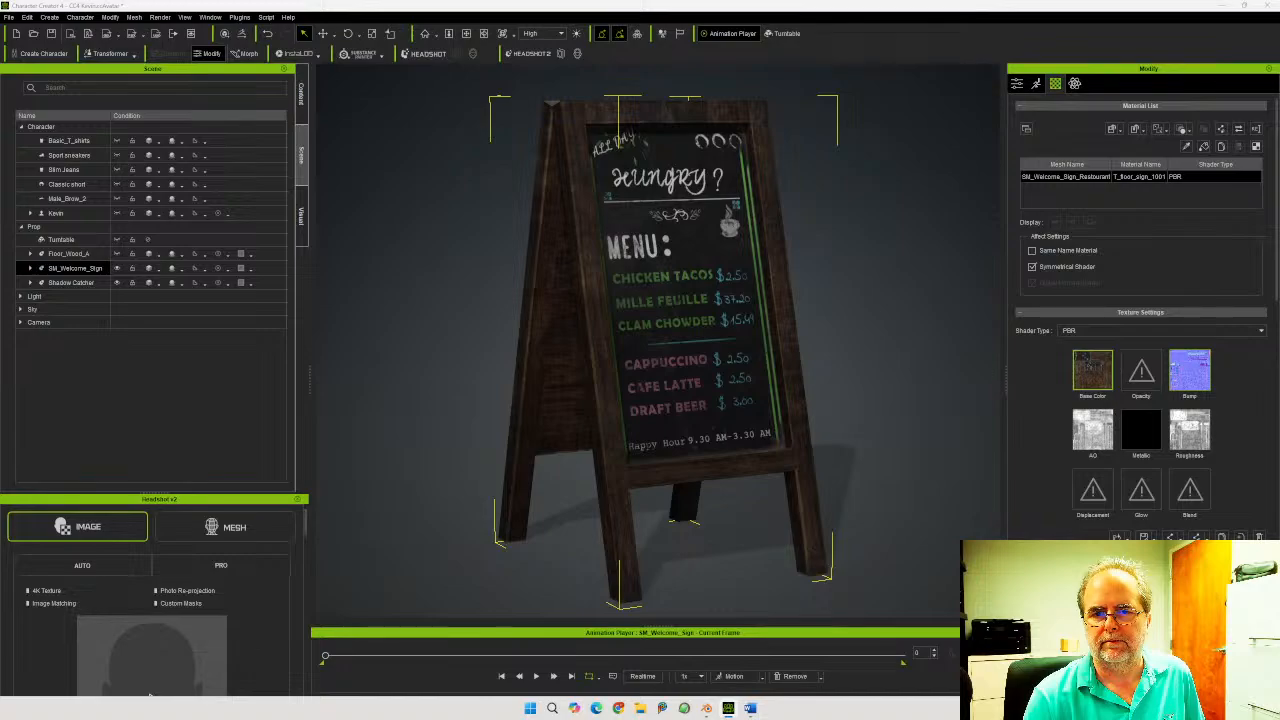
Switch to PaintShop Pro, examine the menu board lettering in the sign's diffuse texture up close, and close the image
mouse_move(698, 360)
right_mouse_down()
mouse_move(1214, 334)
mouse_move(826, 337)
mouse_move(675, 360)
mouse_move(693, 352)
right_mouse_up()
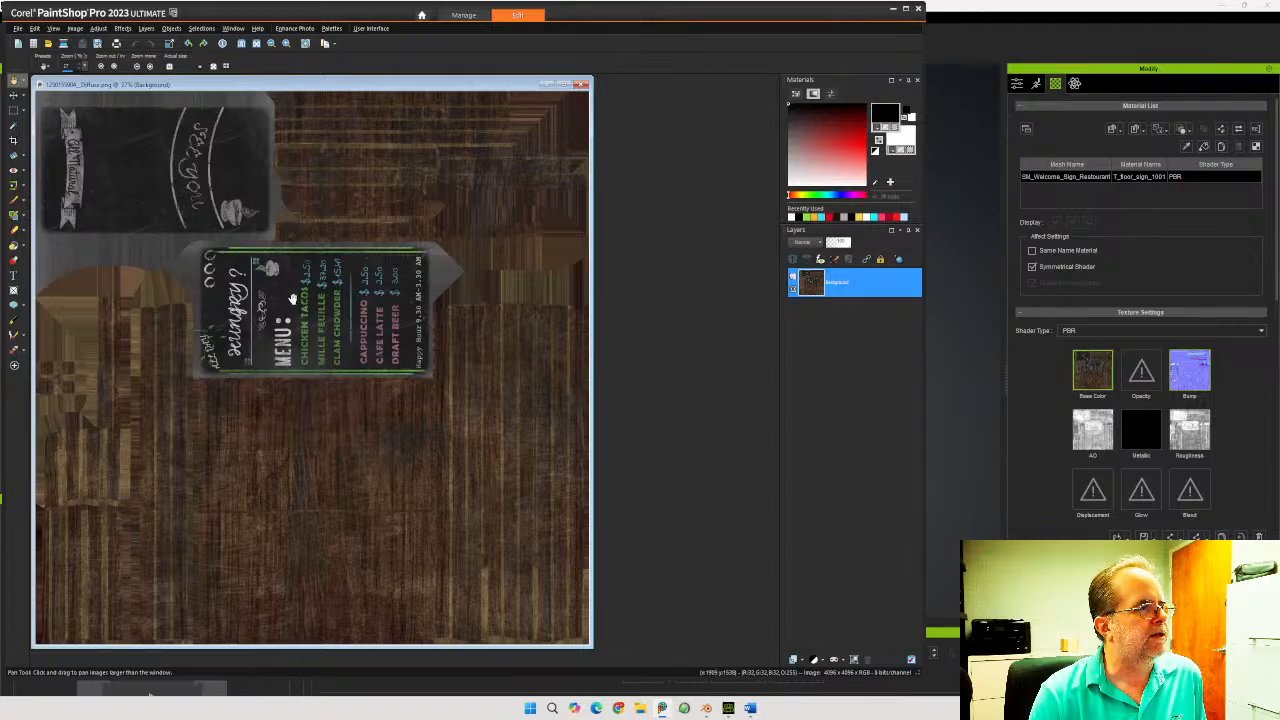
scroll(291, 298, "up", 2)
scroll(300, 308, "up", 2)
scroll(403, 311, "up", 2)
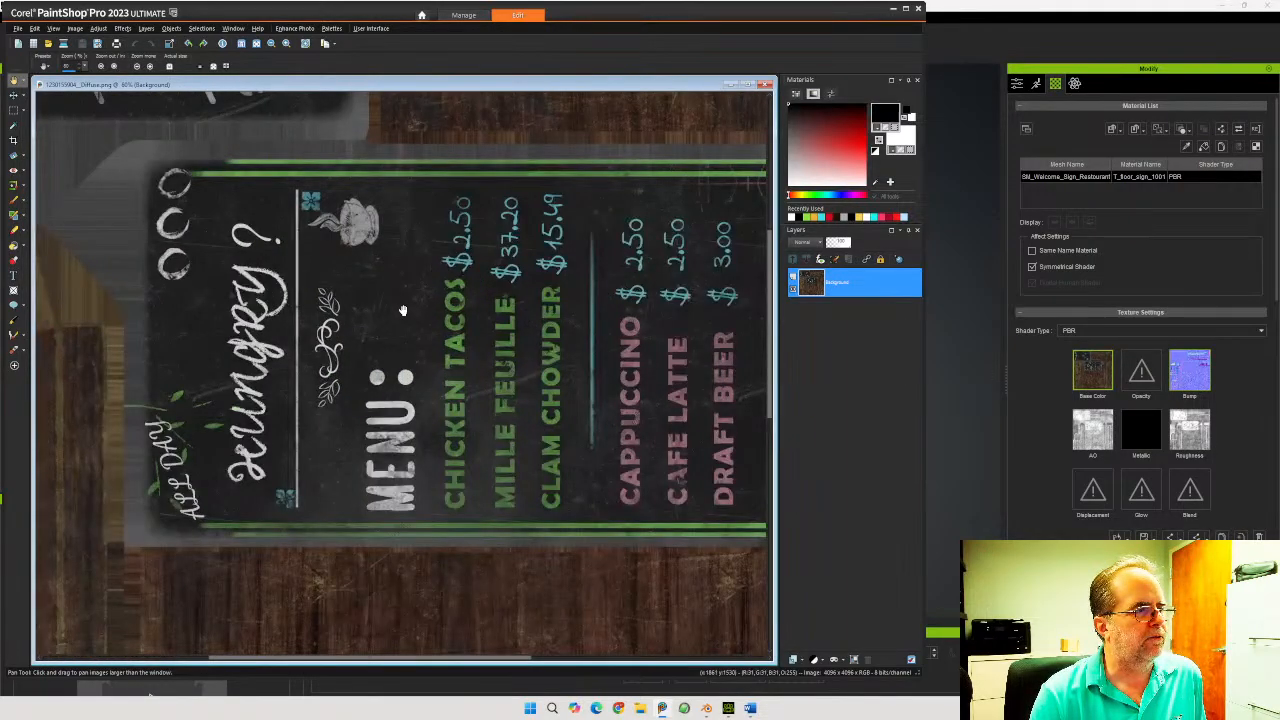
scroll(403, 311, "down", 1)
scroll(637, 301, "up", 1)
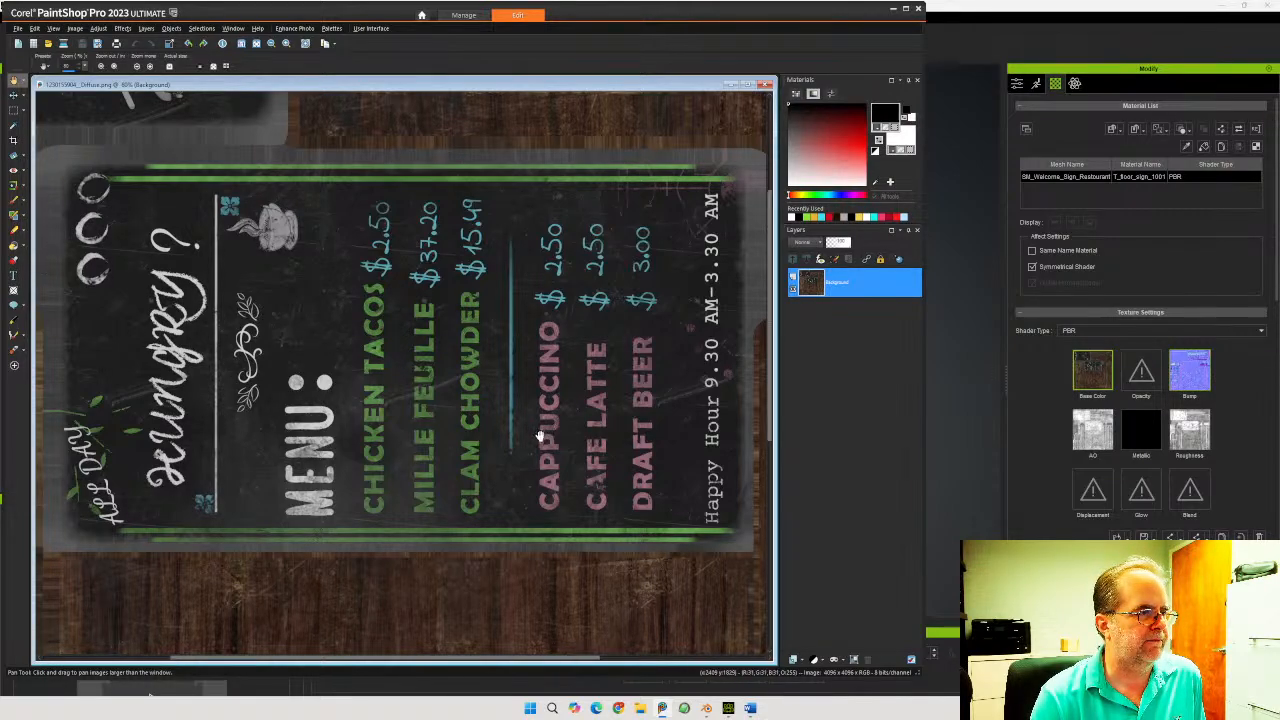
scroll(548, 430, "down", 4)
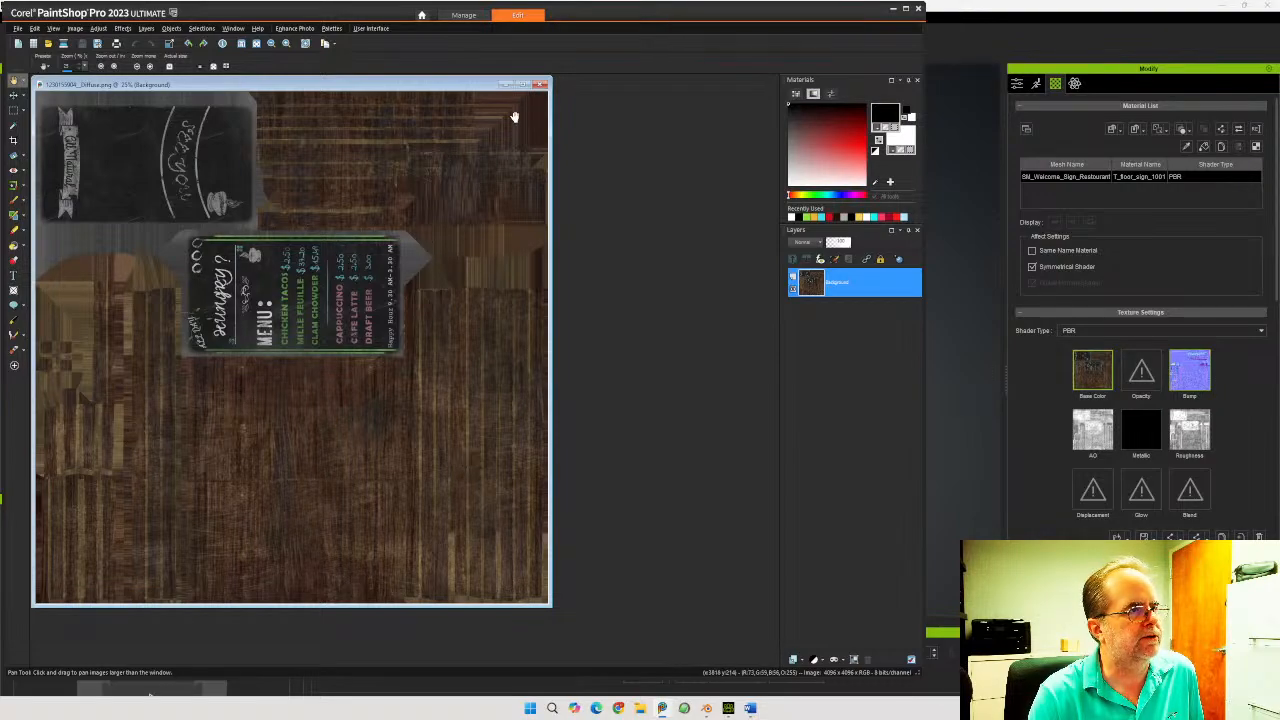
left_click(541, 84)
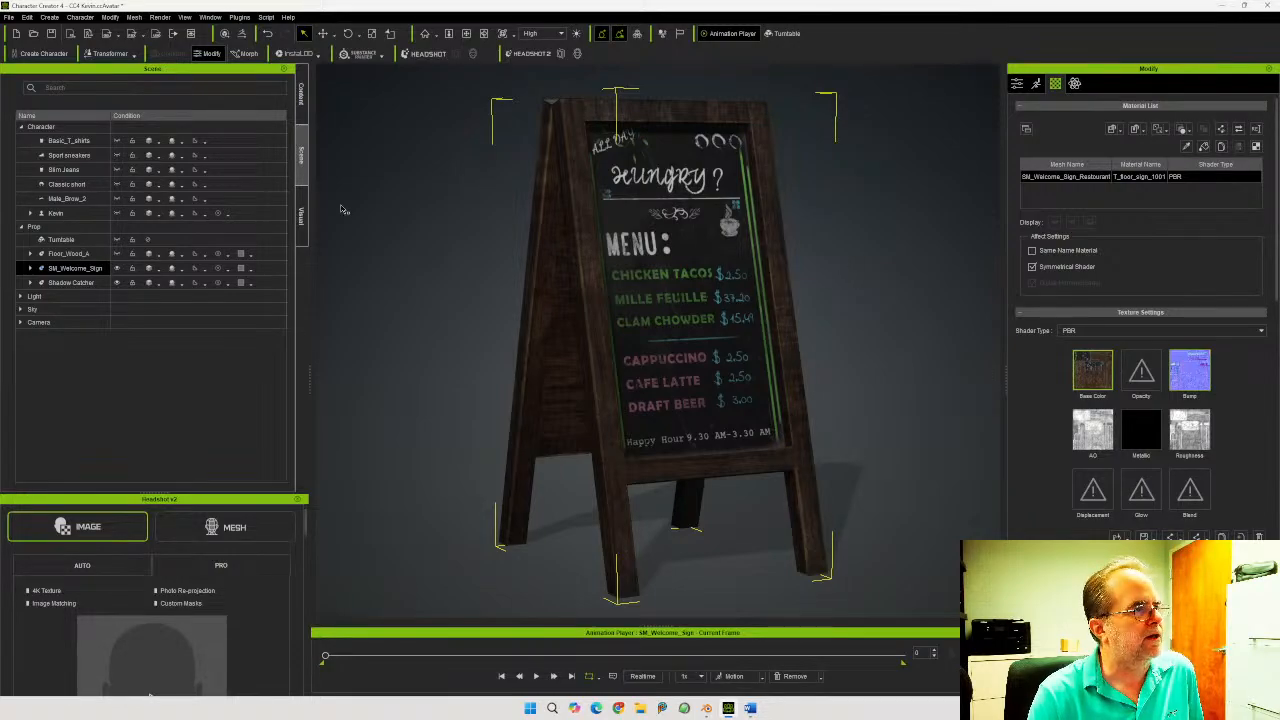
Bring up the custom Props content folder and go to the beginning of its list
left_click(301, 100)
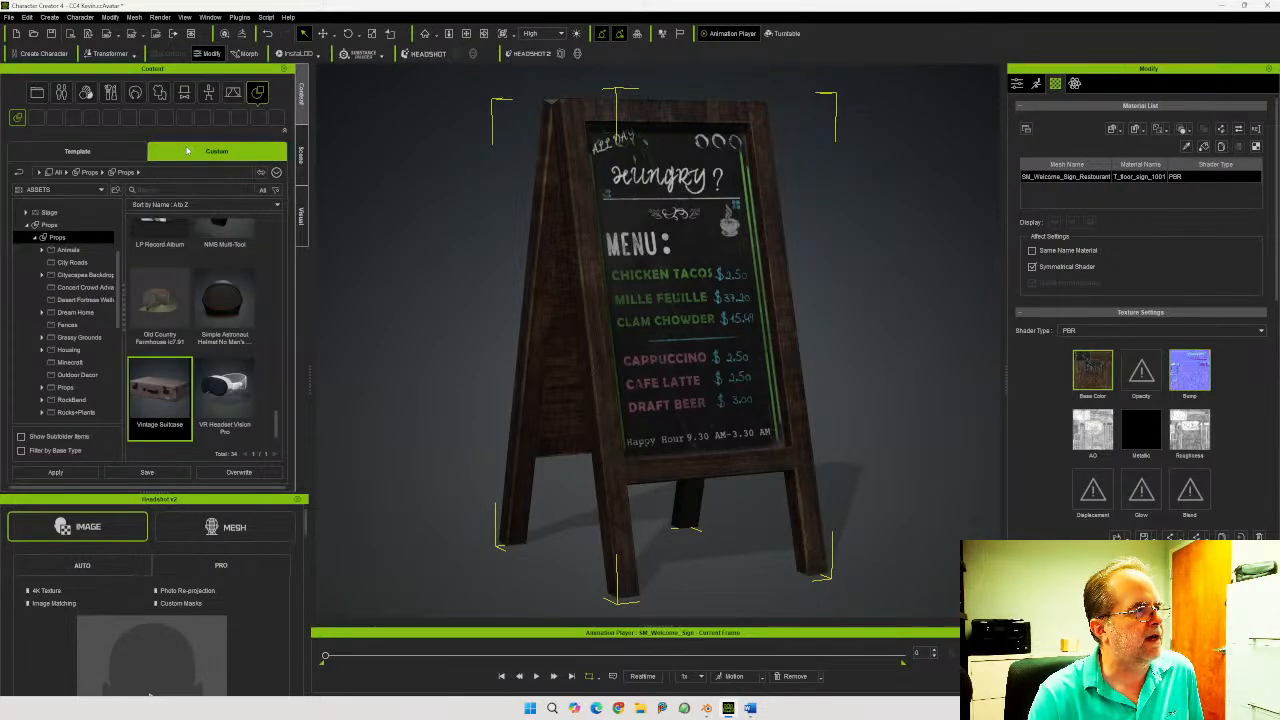
left_click(278, 327)
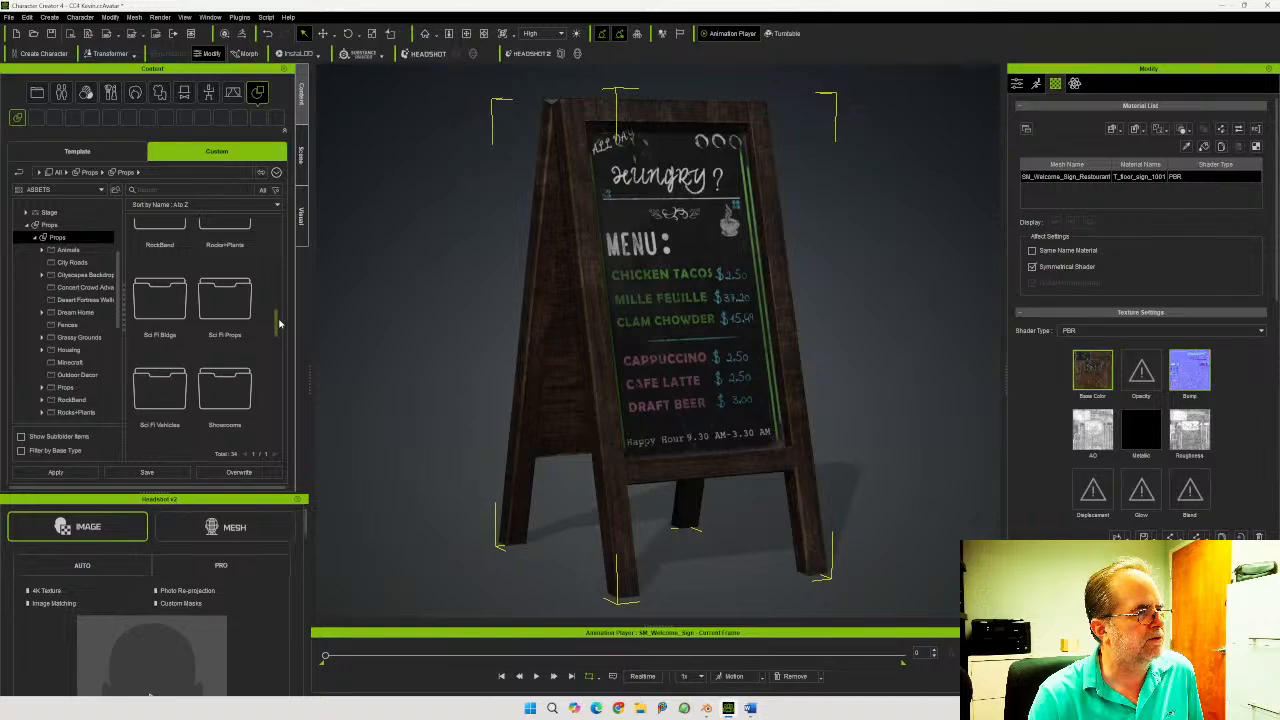
scroll(277, 317, "up", 5)
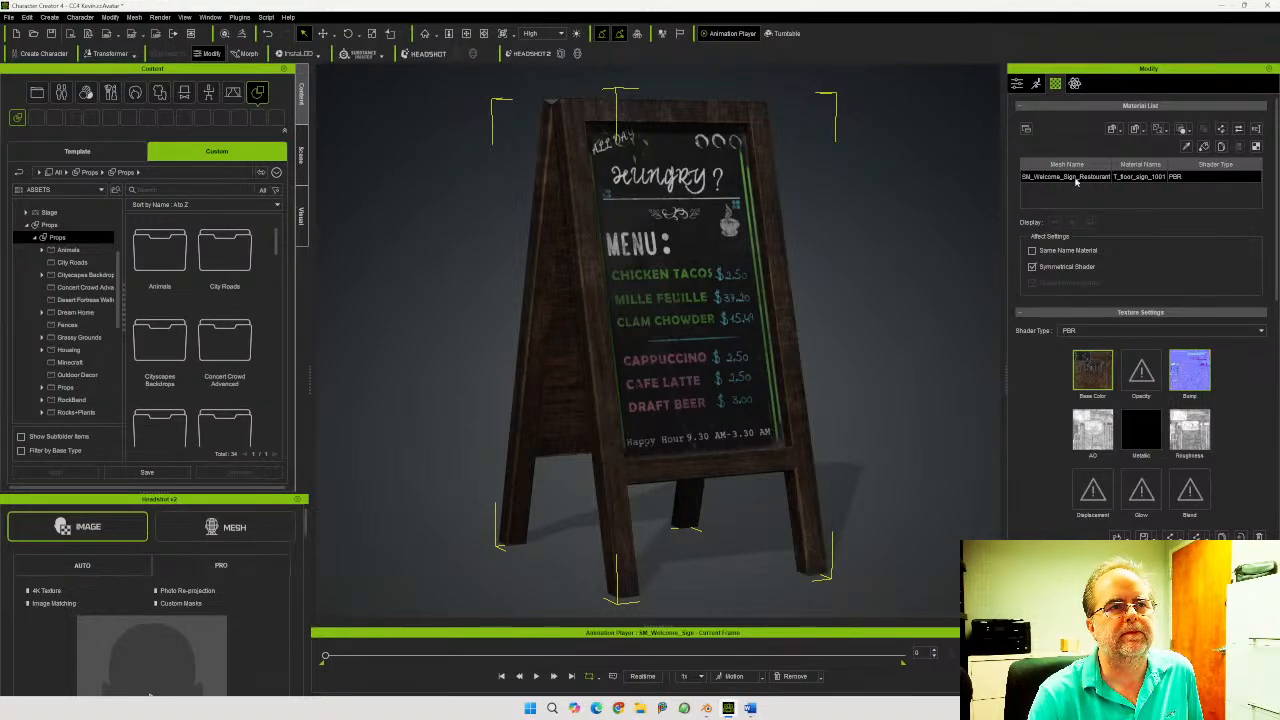
Rename the welcome sign prop as Restaurant Welcome Sign
left_click(1016, 83)
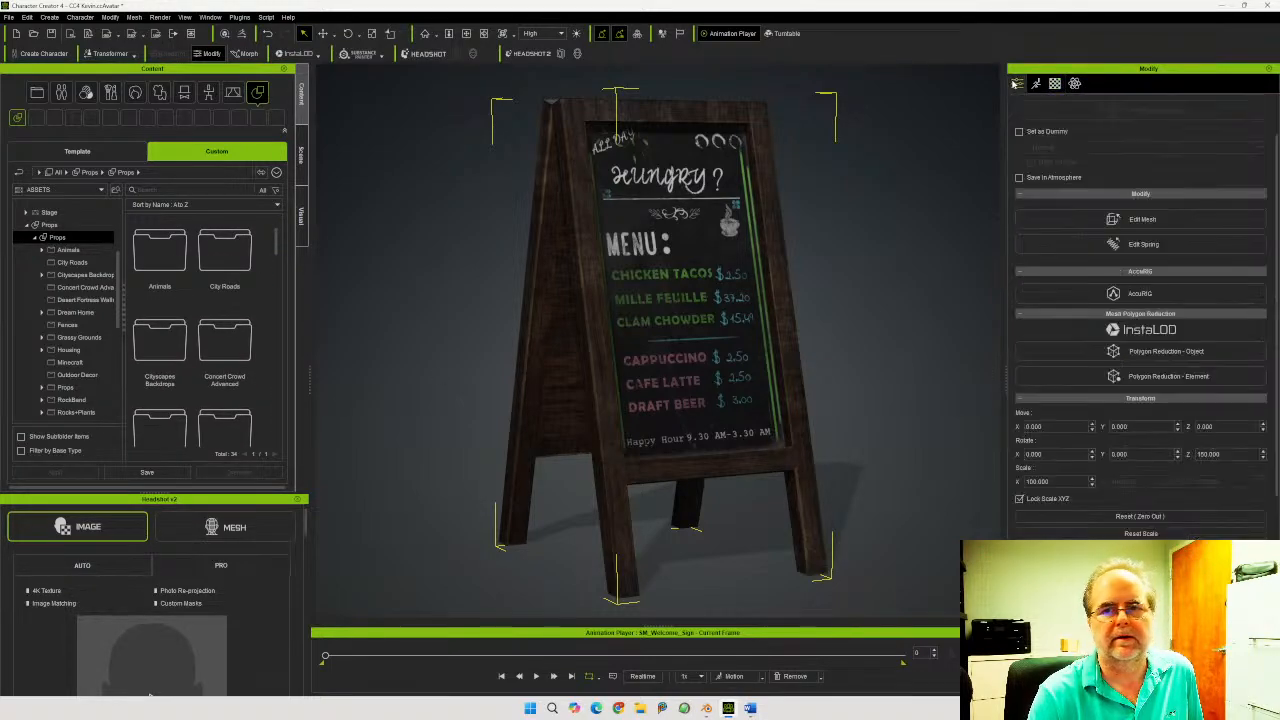
double_click(1105, 128)
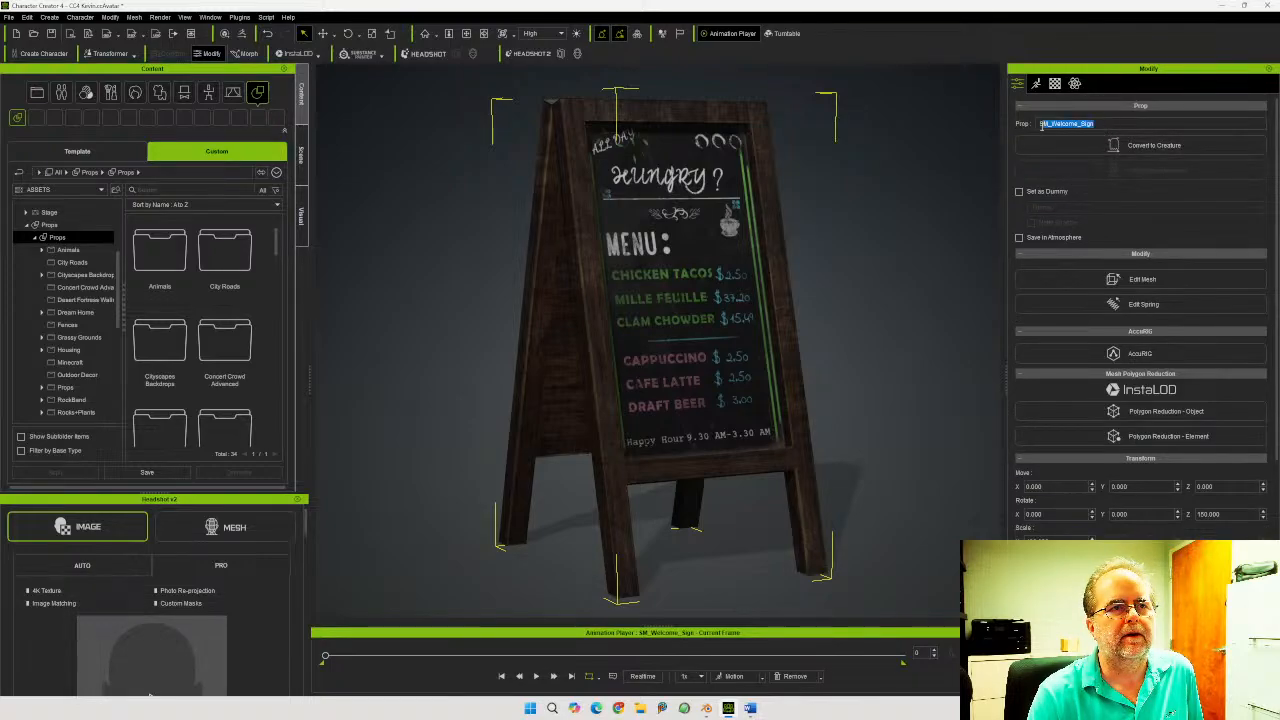
type("Rea")
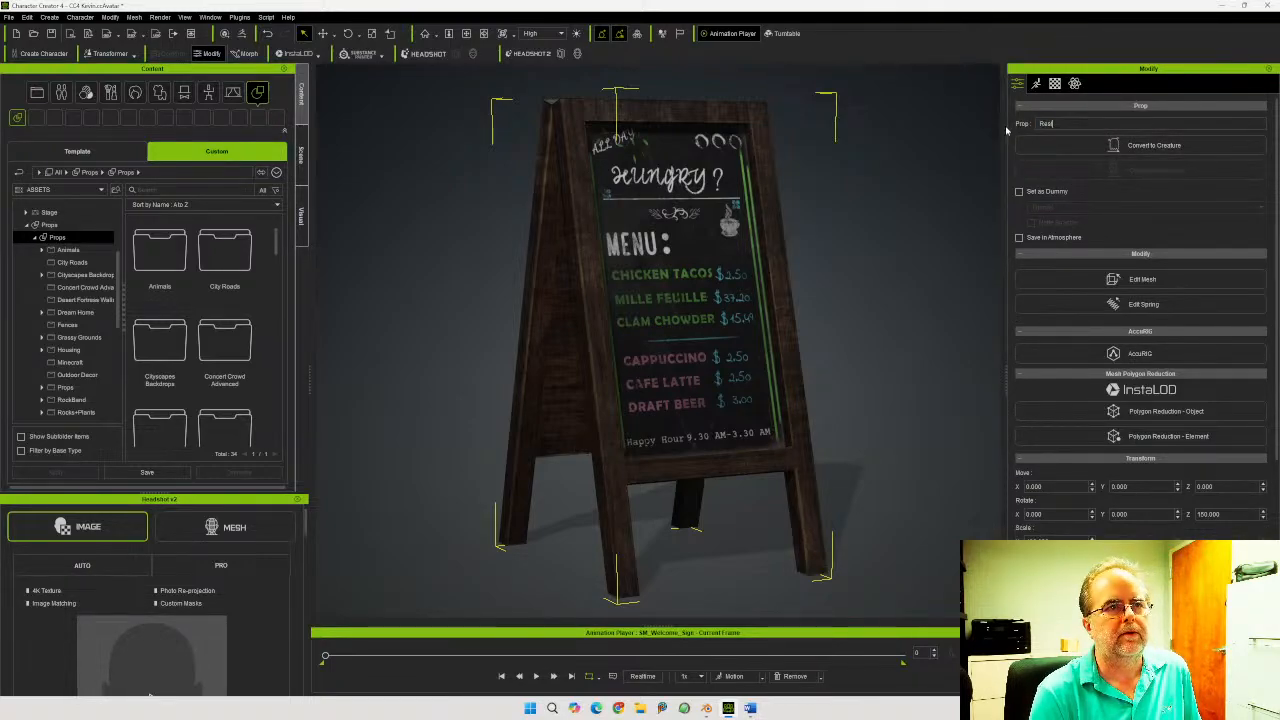
type("staurant Welcome Sign")
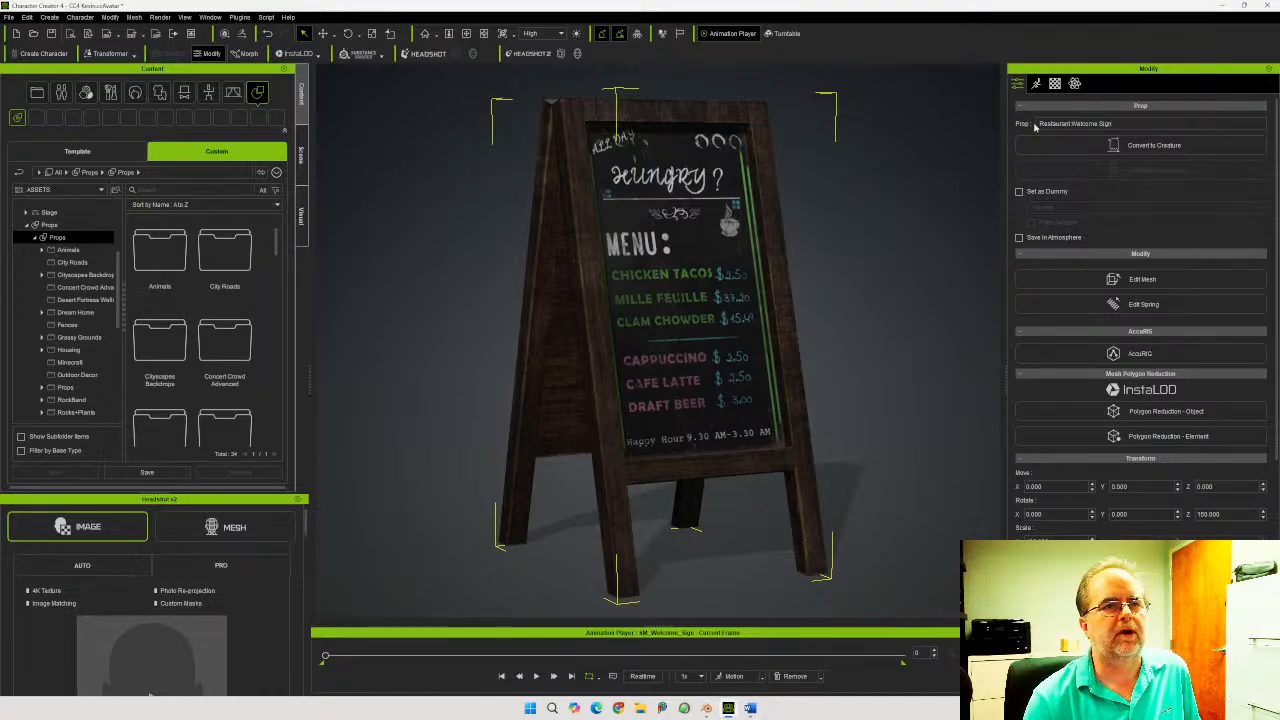
key("Return")
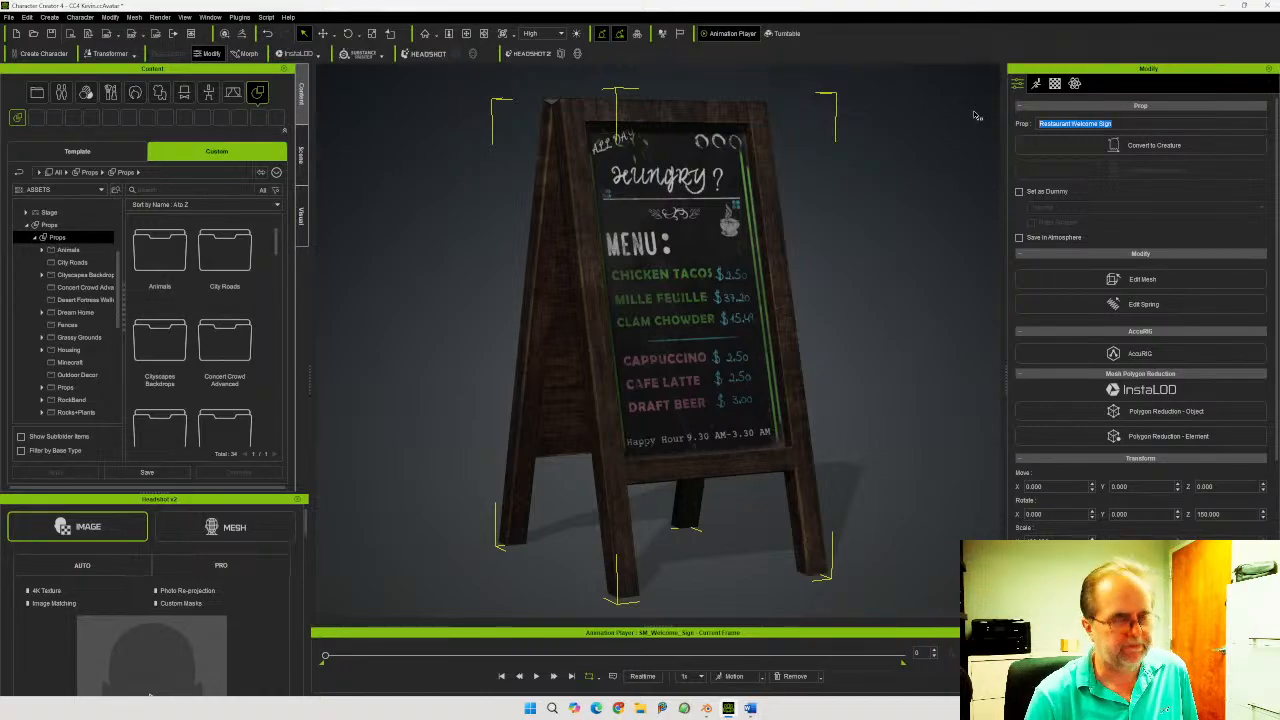
key("Return")
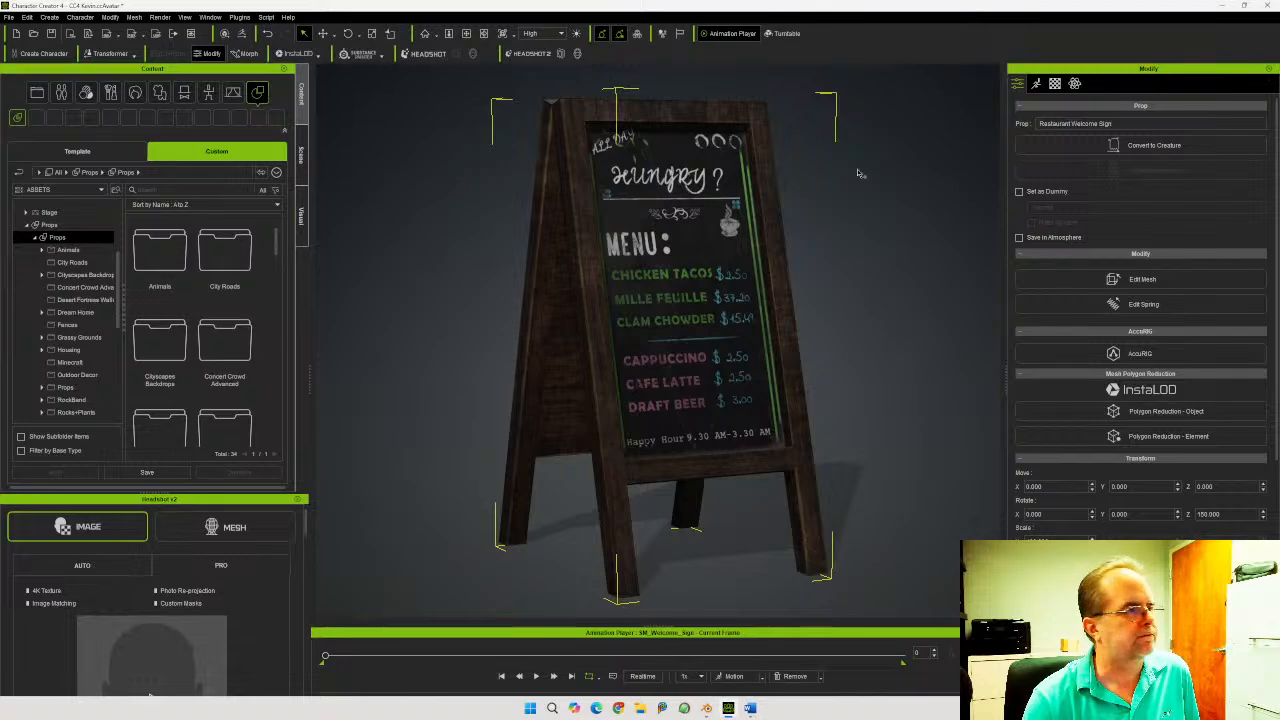
Save the welcome sign as a custom prop in the Props folder and delete it from the scene
left_click(146, 474)
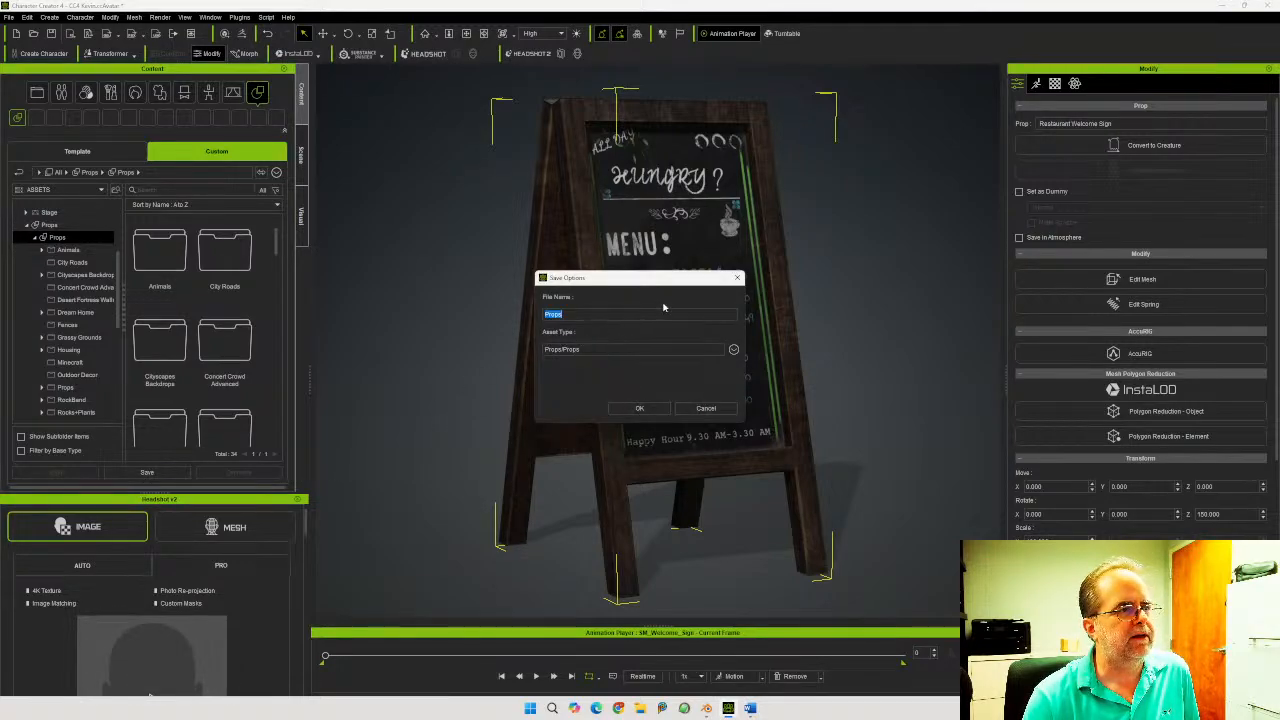
left_click(638, 410)
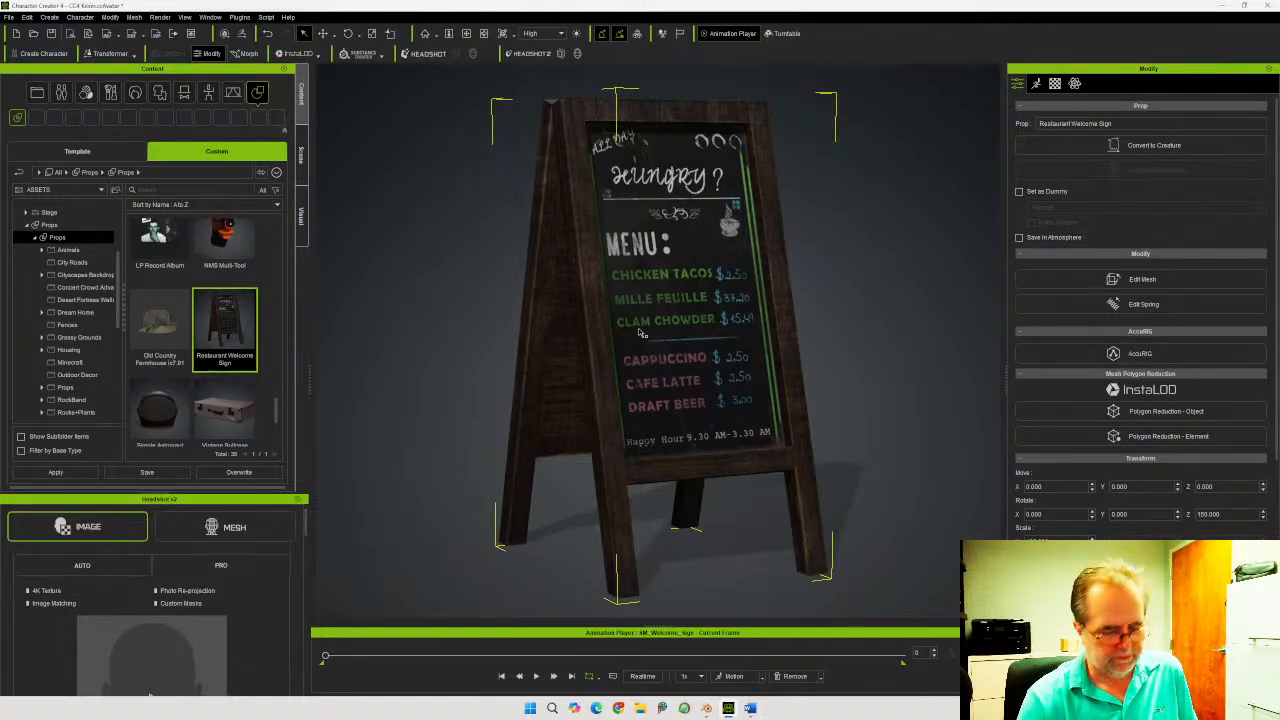
key("Delete")
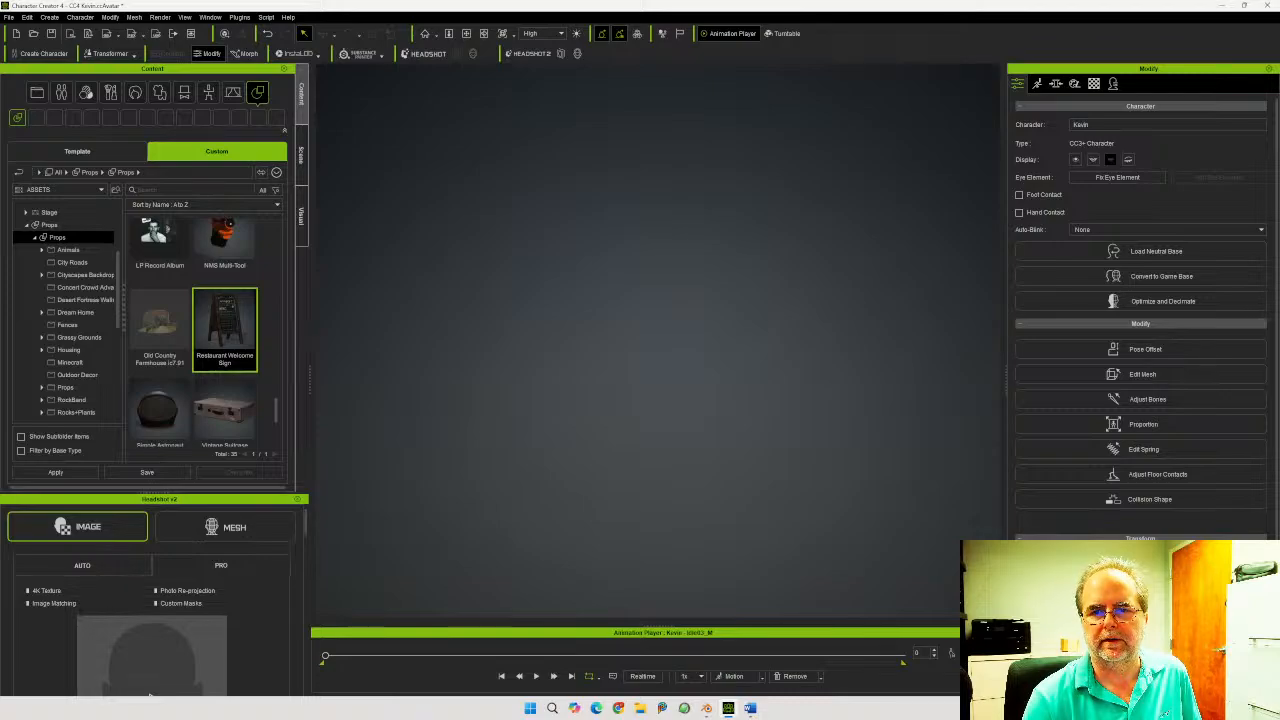
Import the Crate model as a prop without breaking its meshes into sub-props, and frame it in the view
left_click_drag(720, 520, 627, 482)
left_click(702, 431)
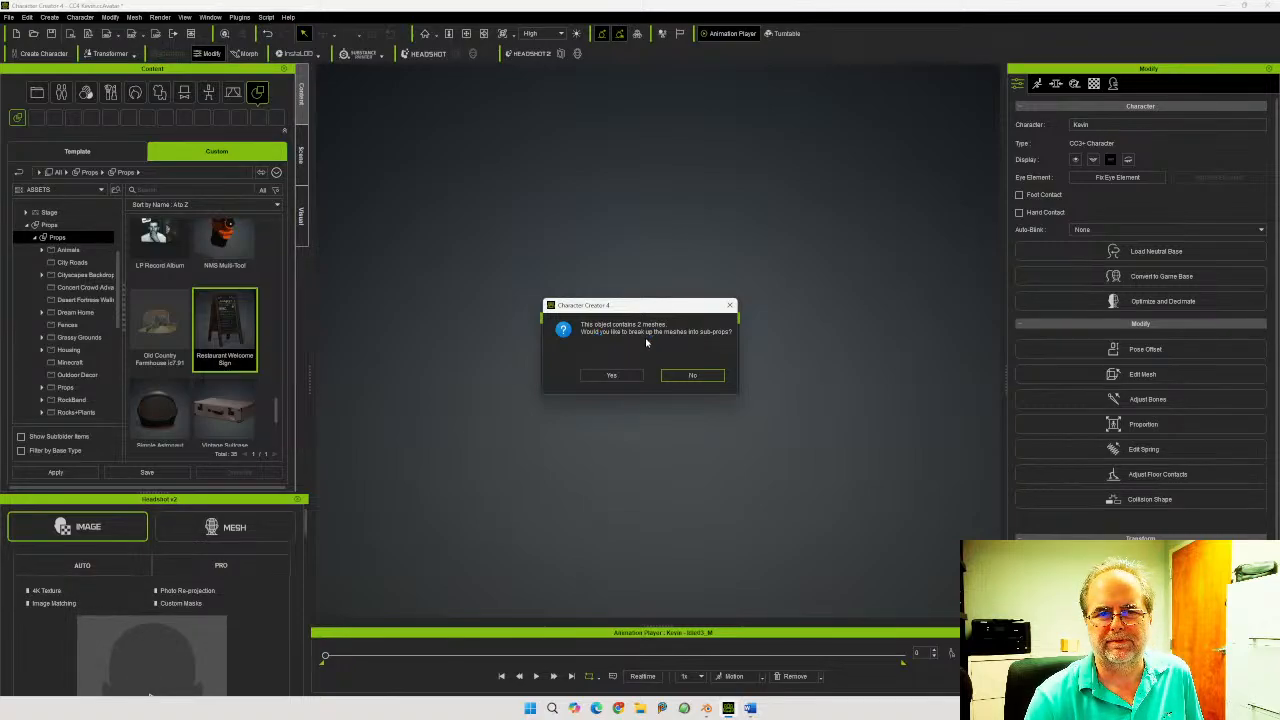
left_click(692, 376)
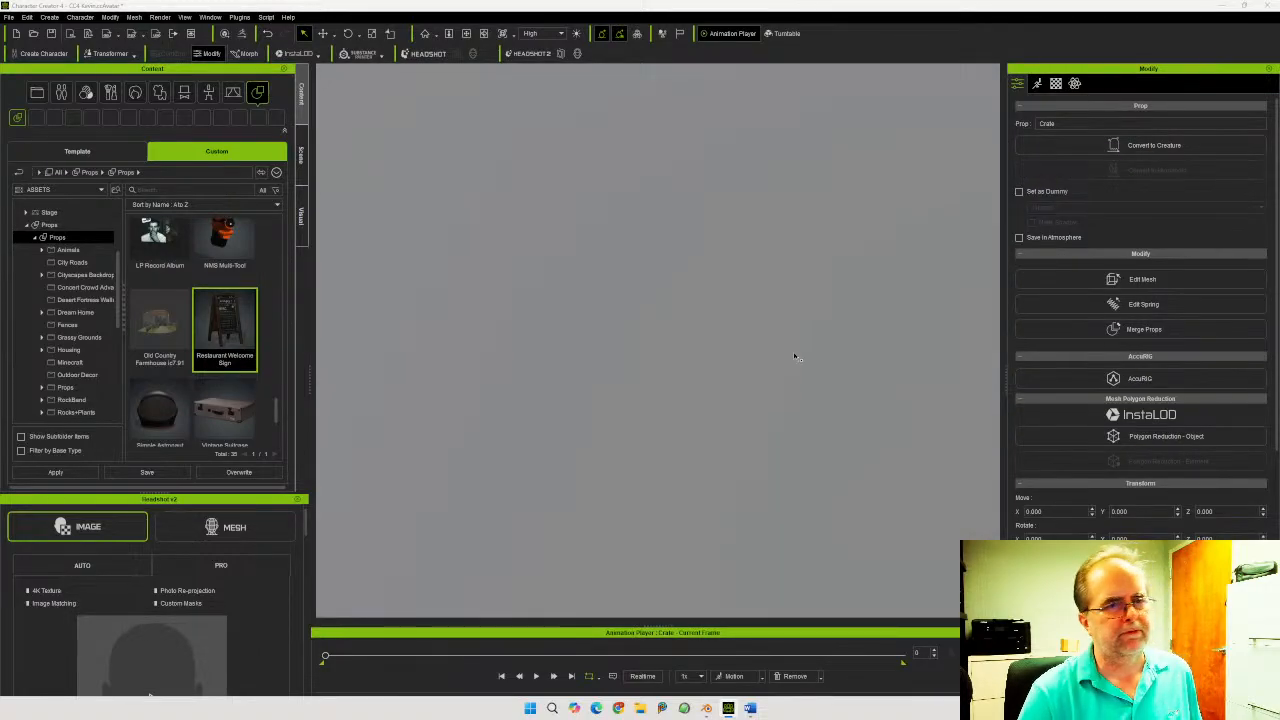
left_click(426, 34)
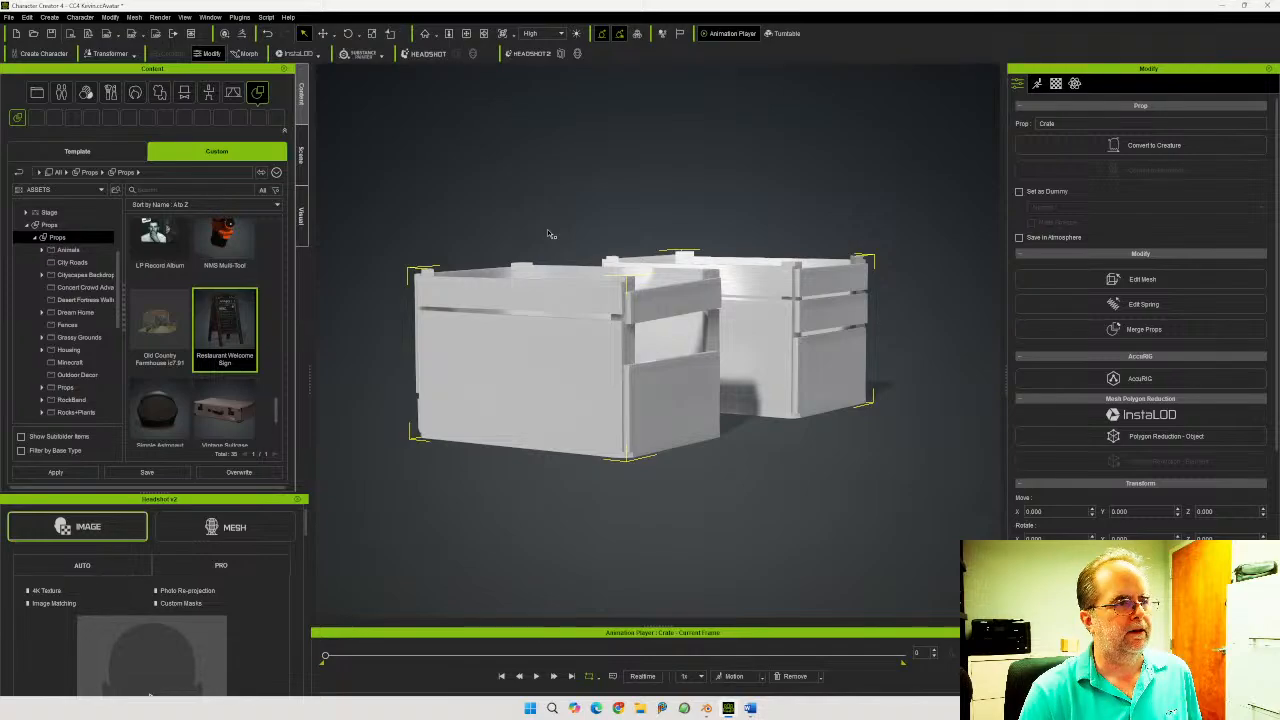
Unhide the character's body together with the T-shirt, sneakers, jeans, hair and brows as a size reference
left_click(301, 152)
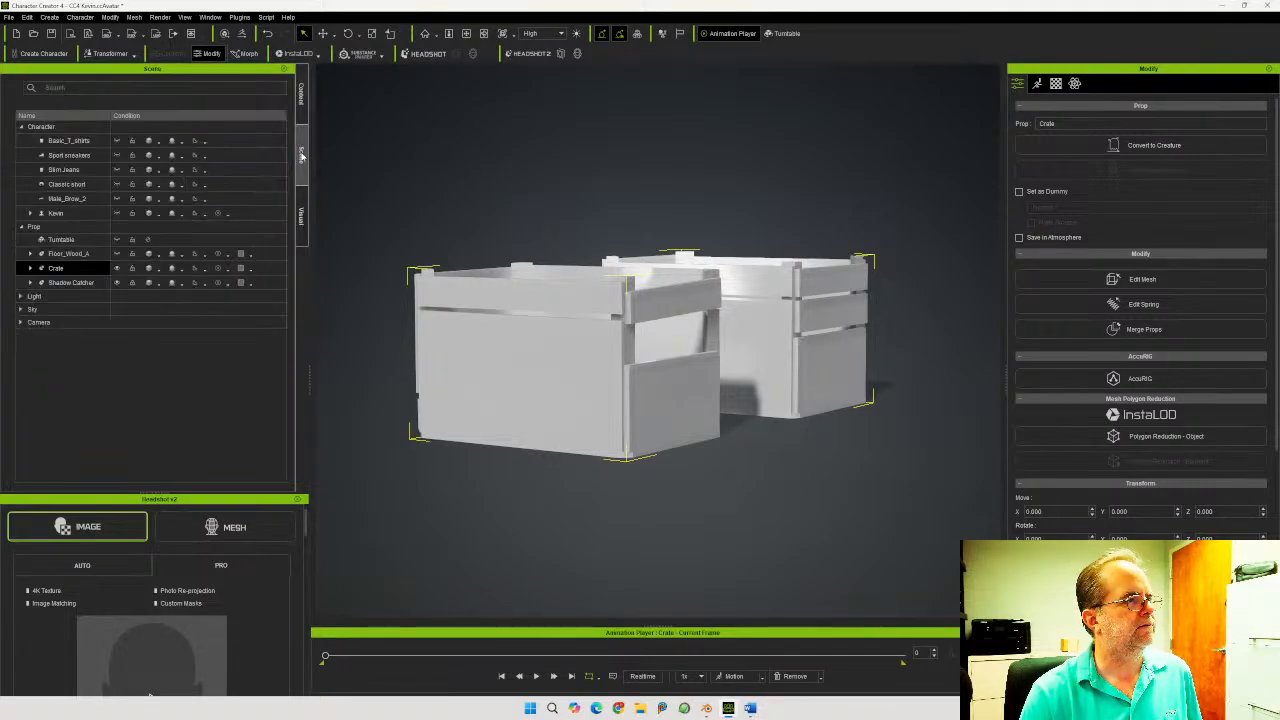
left_click(117, 143)
left_click(118, 157)
left_click(117, 170)
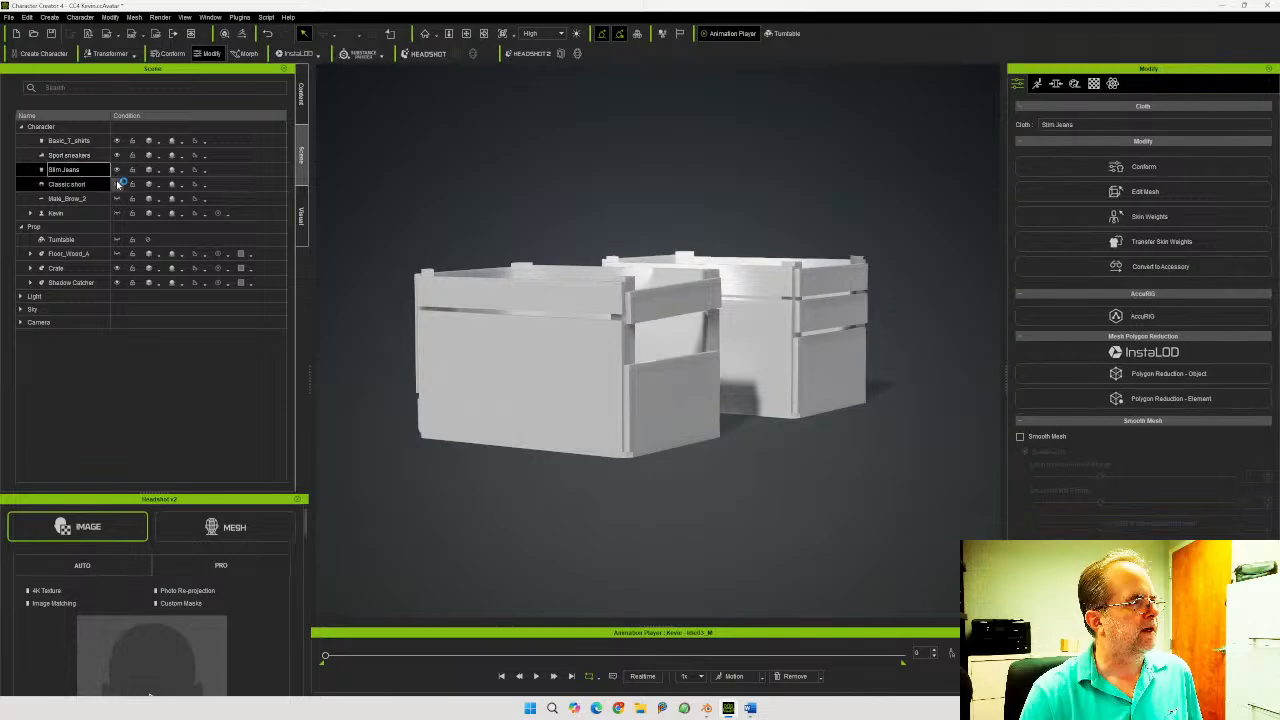
left_click(117, 184)
left_click(117, 198)
key("Down")
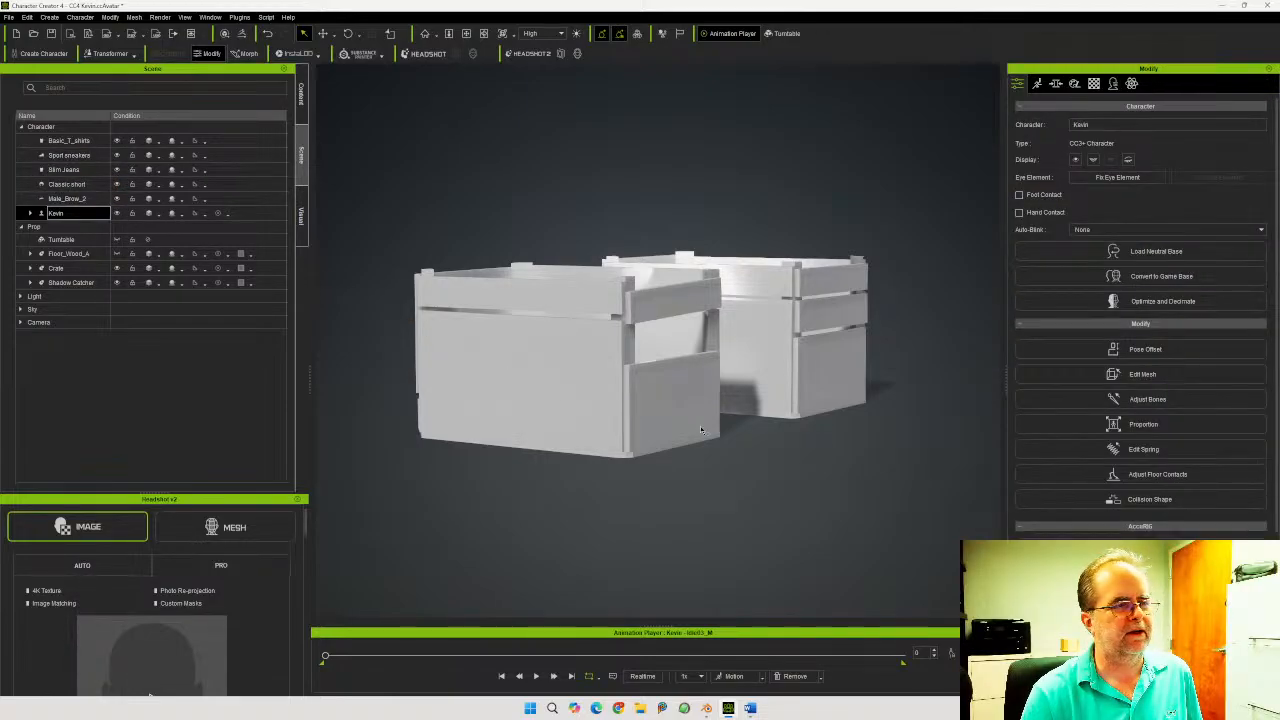
Scale the crates up uniformly to about the character's knee height and check their size against the character from the side
left_click(595, 412)
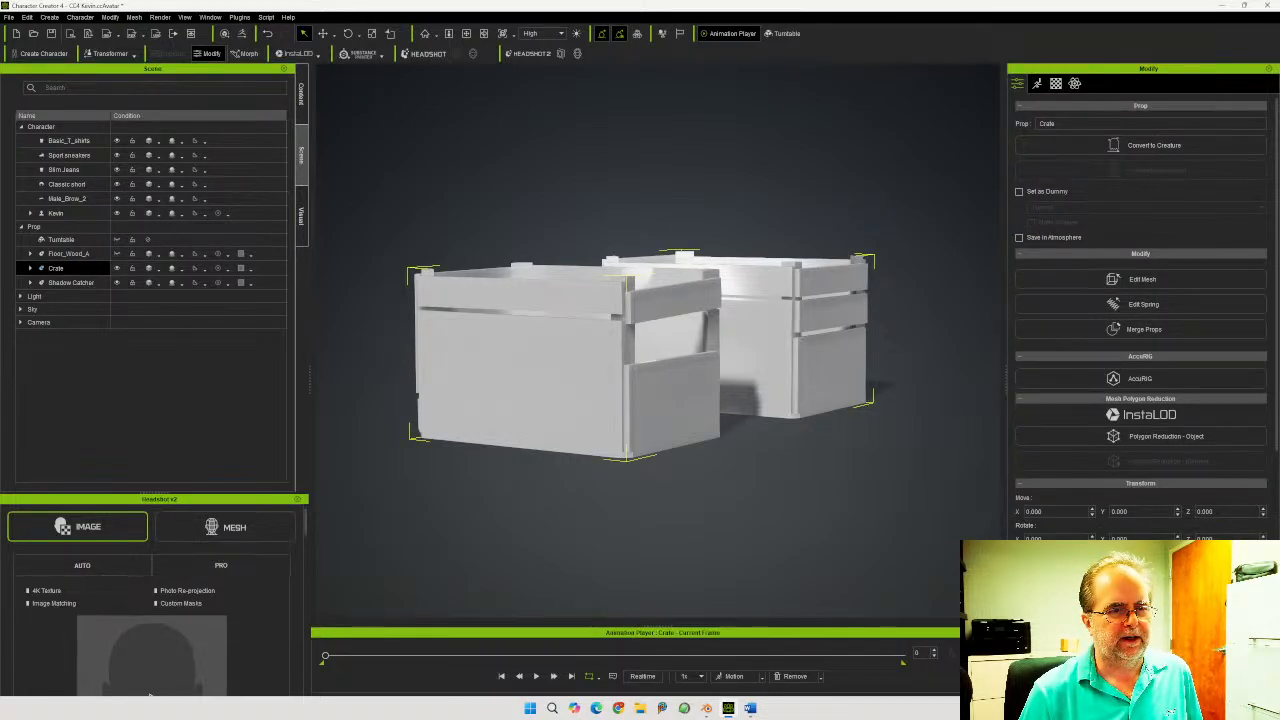
key("ctrl+q")
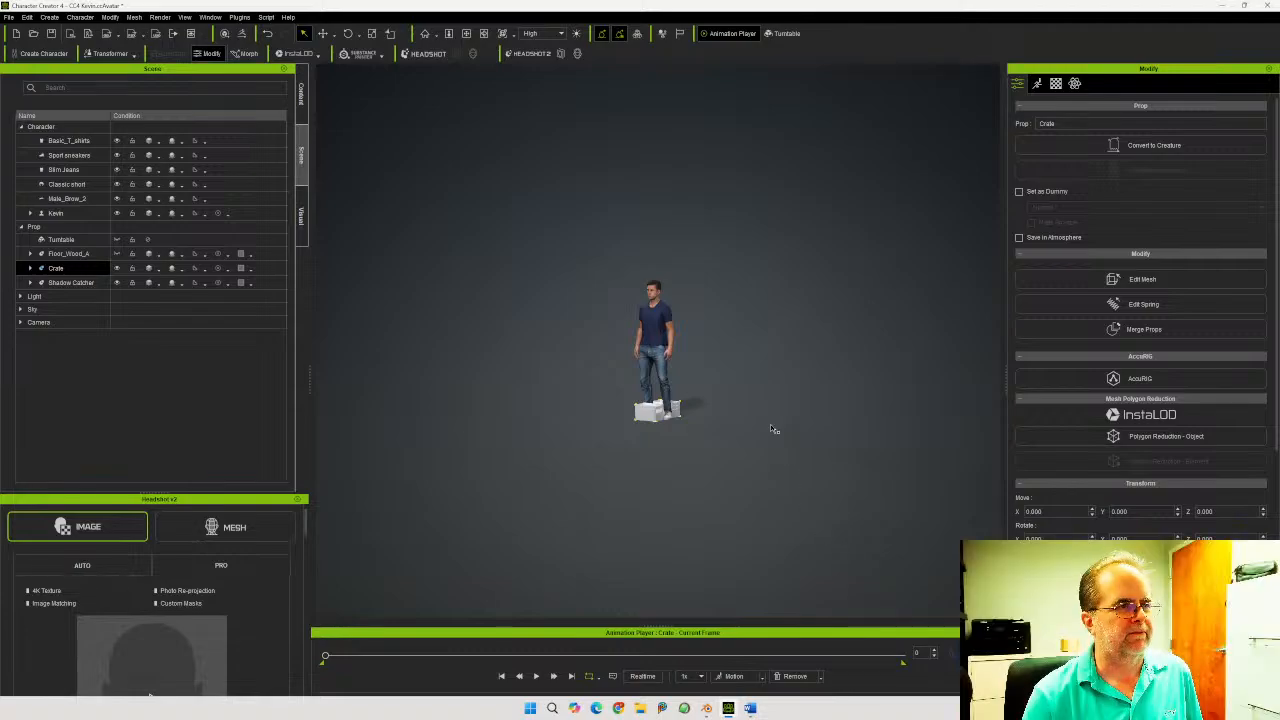
left_click(658, 333)
left_click(426, 33)
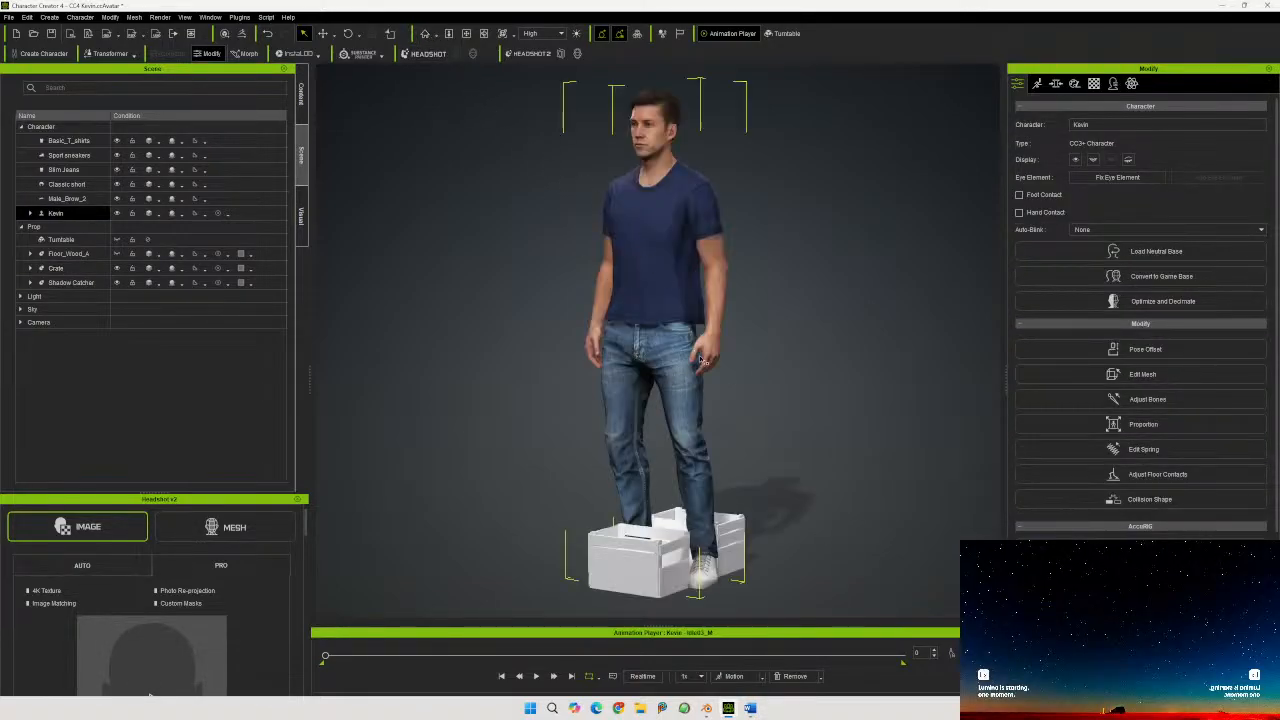
left_click(635, 598)
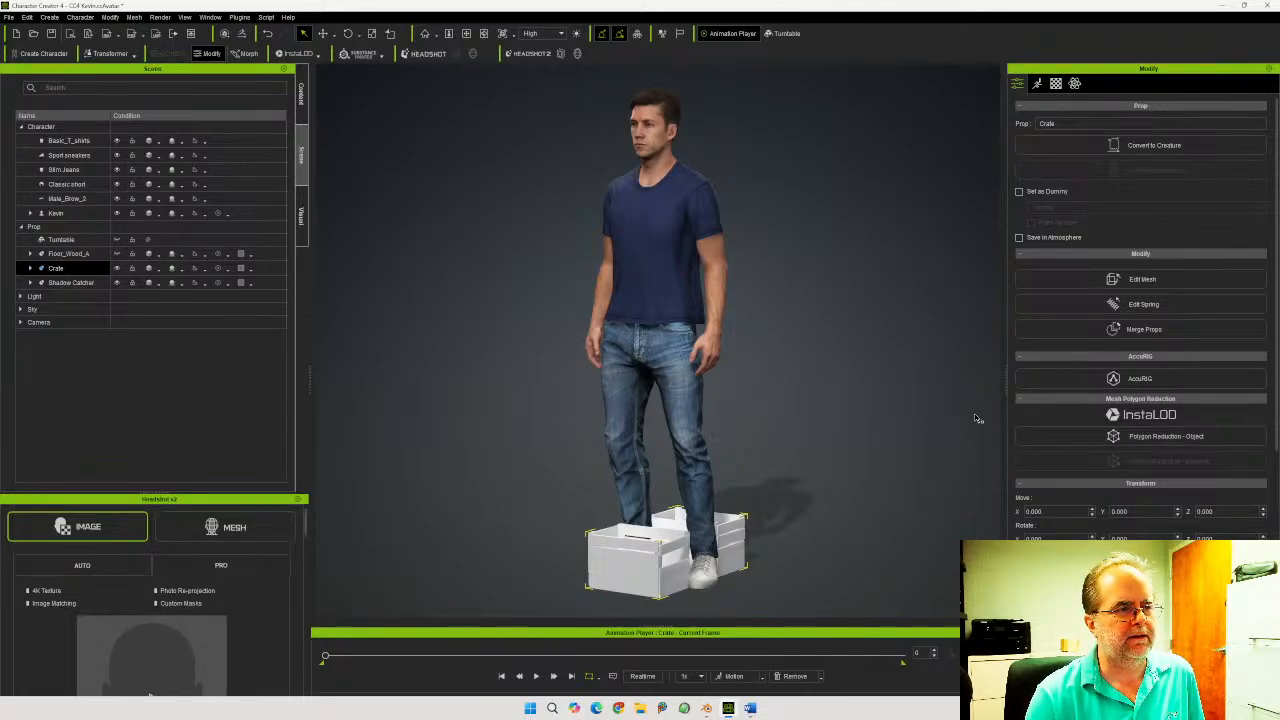
left_click(372, 34)
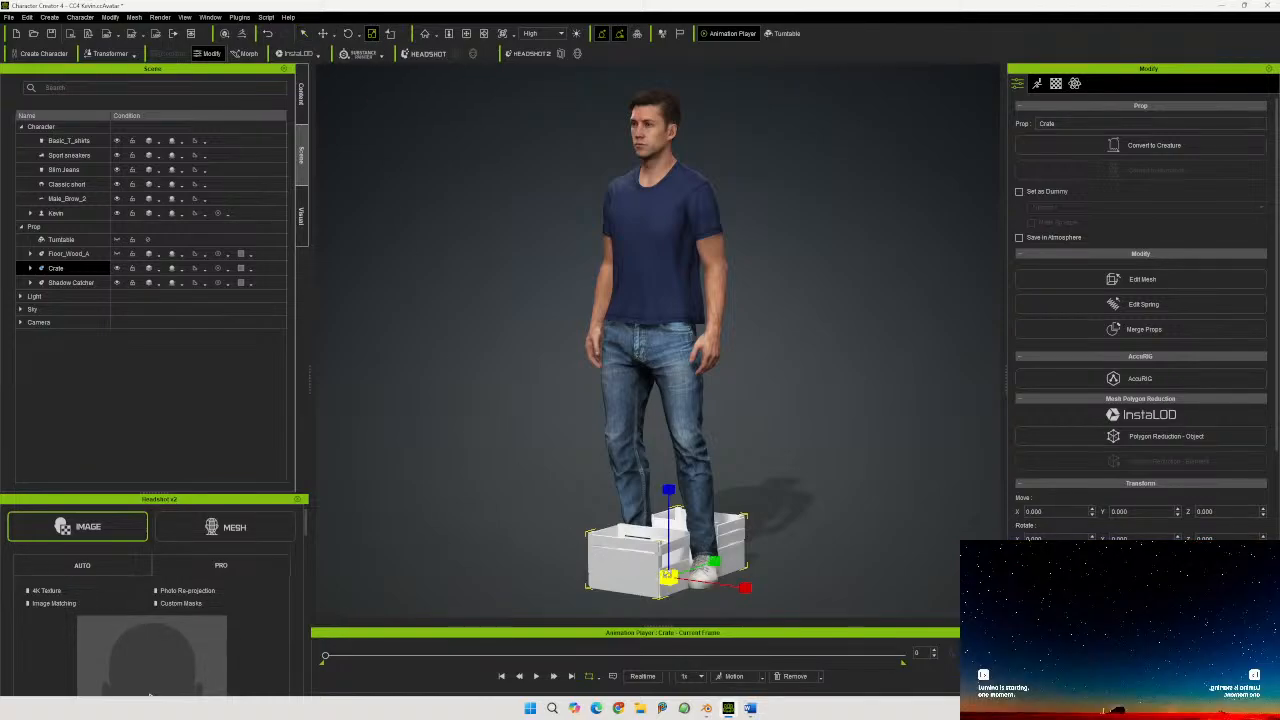
left_click_drag(667, 575, 767, 516)
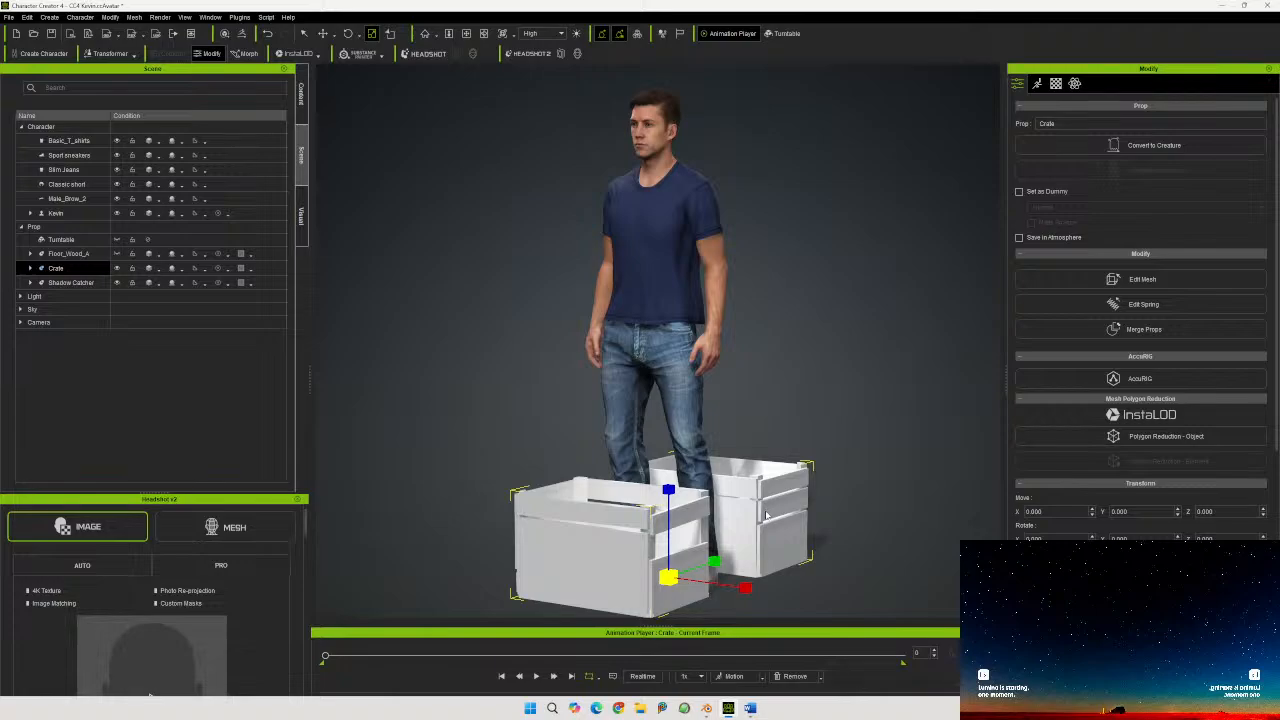
right_click_drag(767, 516, 651, 543)
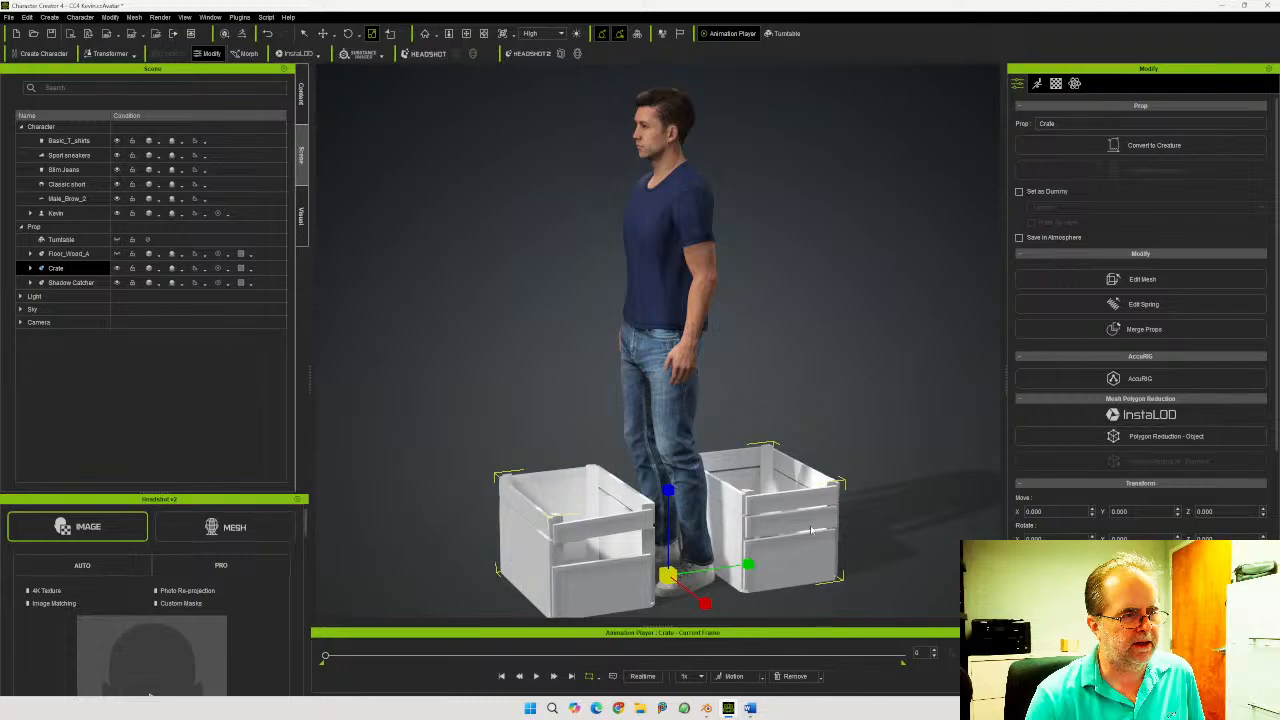
mouse_move(803, 534)
right_mouse_down()
mouse_move(648, 610)
mouse_move(802, 487)
mouse_move(767, 626)
mouse_move(803, 505)
right_mouse_up()
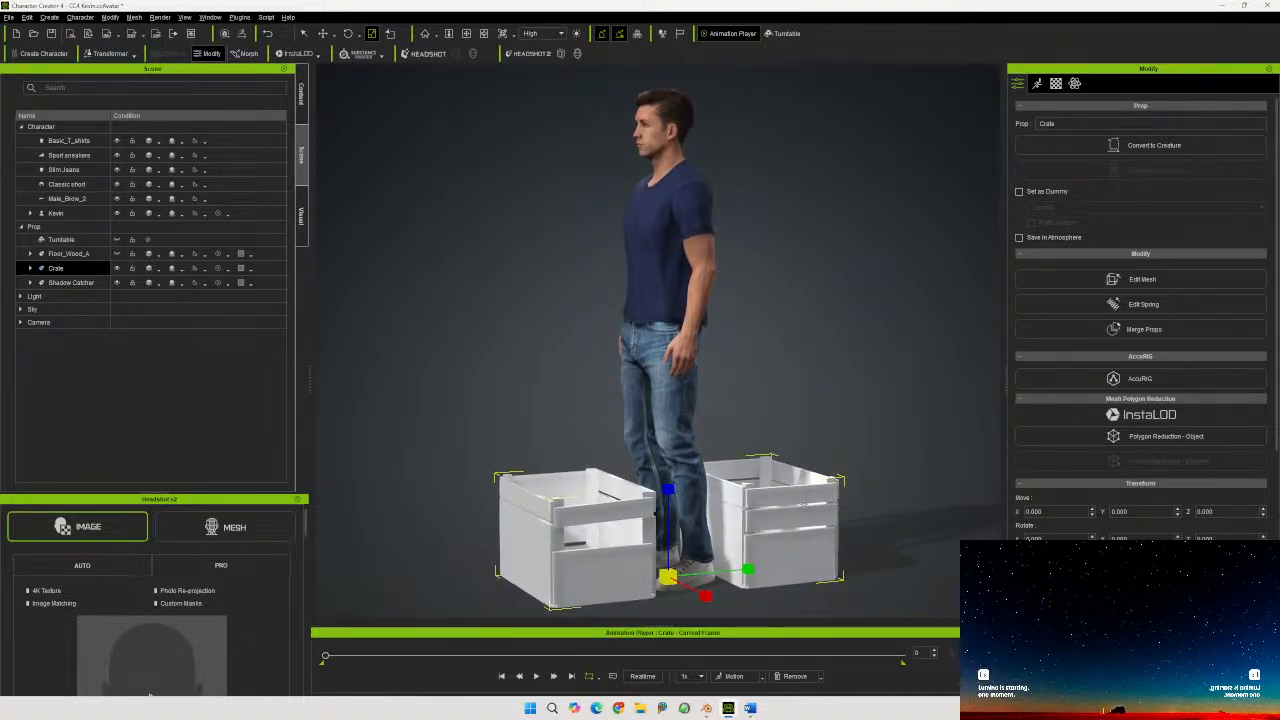
middle_click_drag(796, 521, 798, 445)
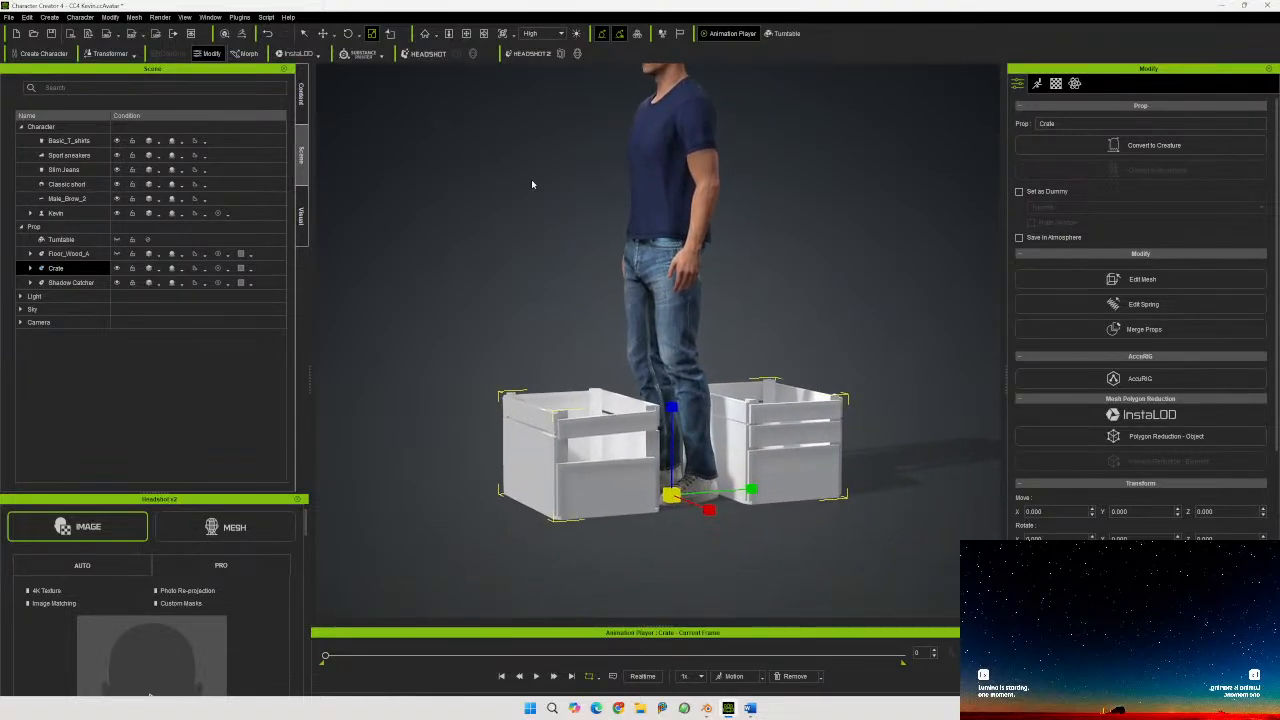
Load the crate_1 material's texture maps into Base Color and AO, and its normal map into Bump as Normal
left_click(424, 34)
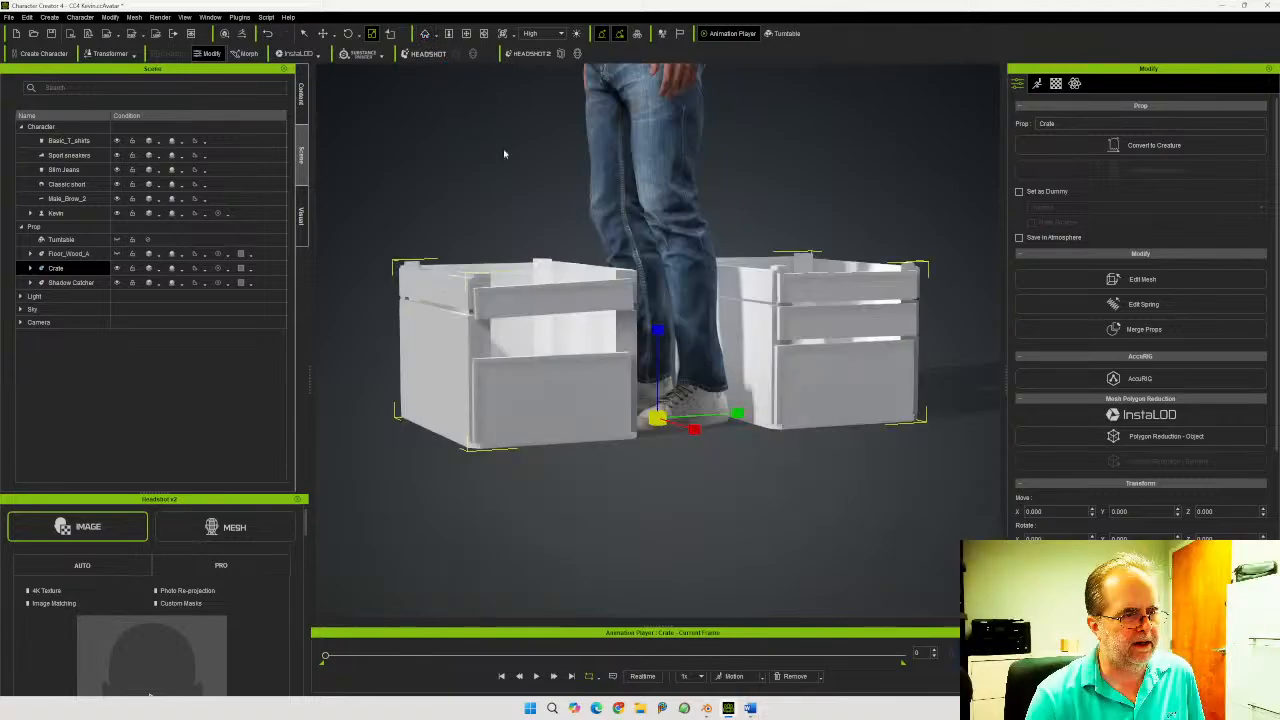
left_click(1056, 83)
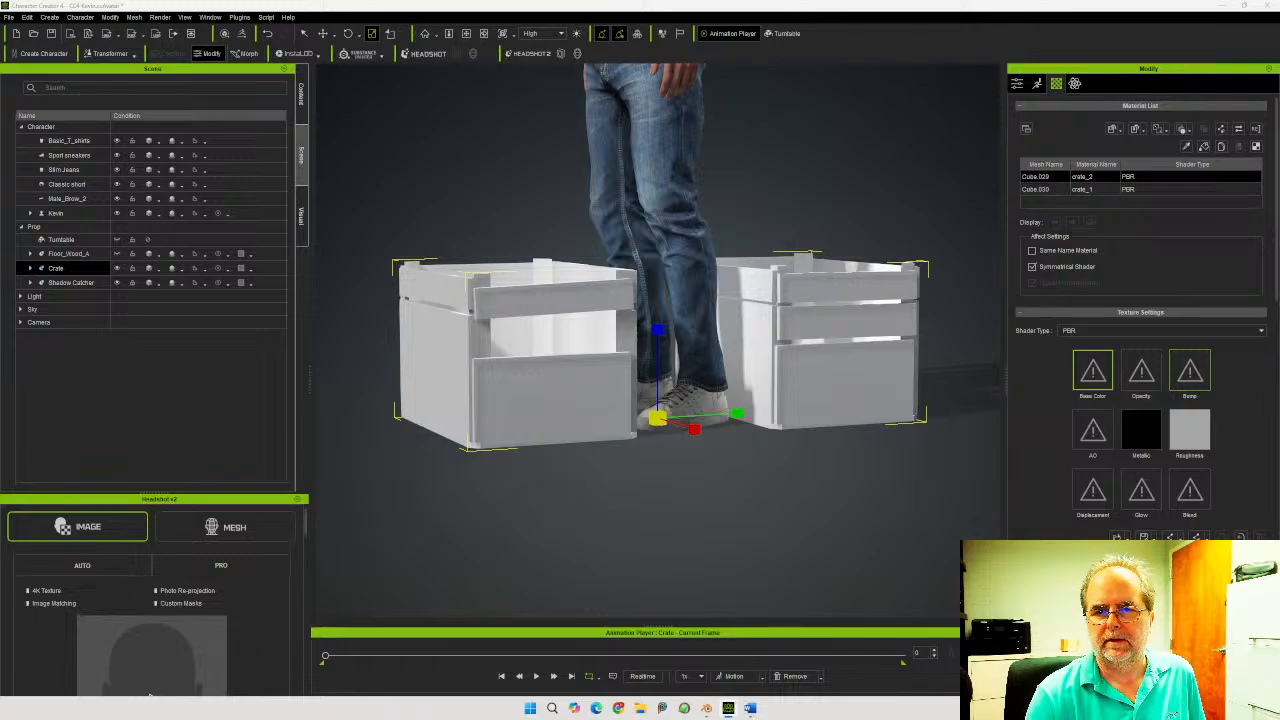
left_click(1060, 189)
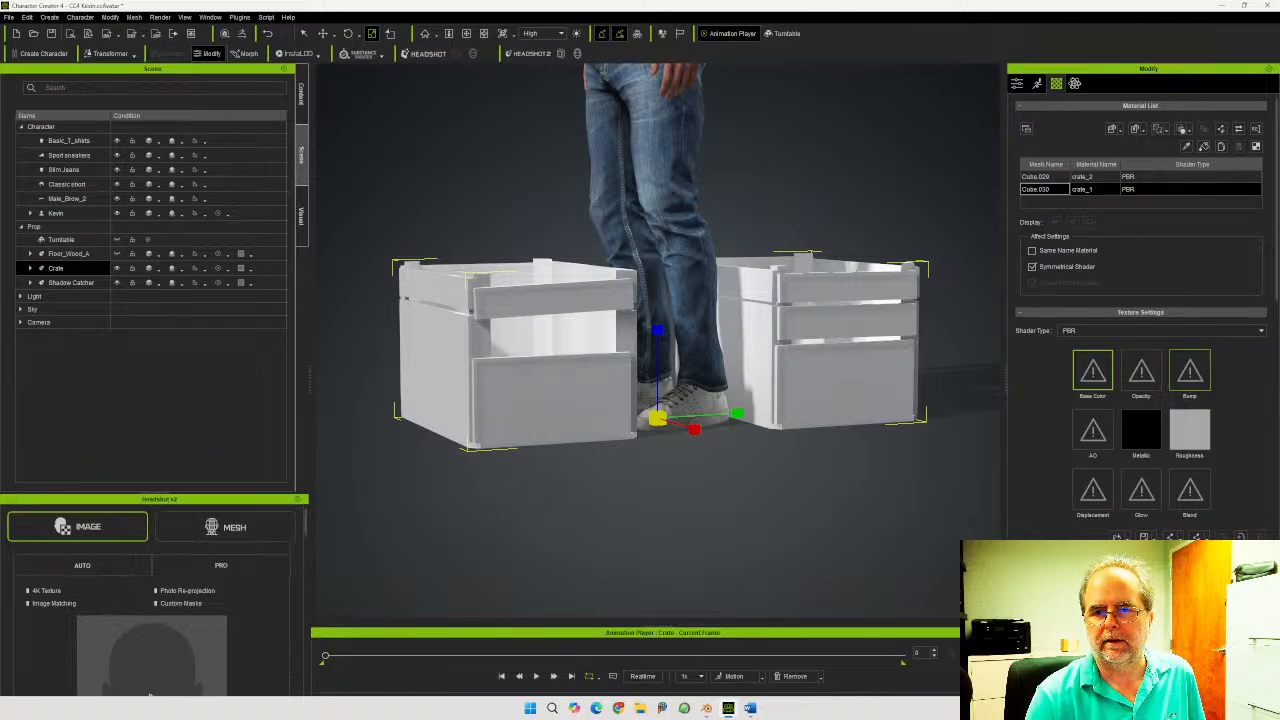
left_click_drag(1279, 400, 1092, 365)
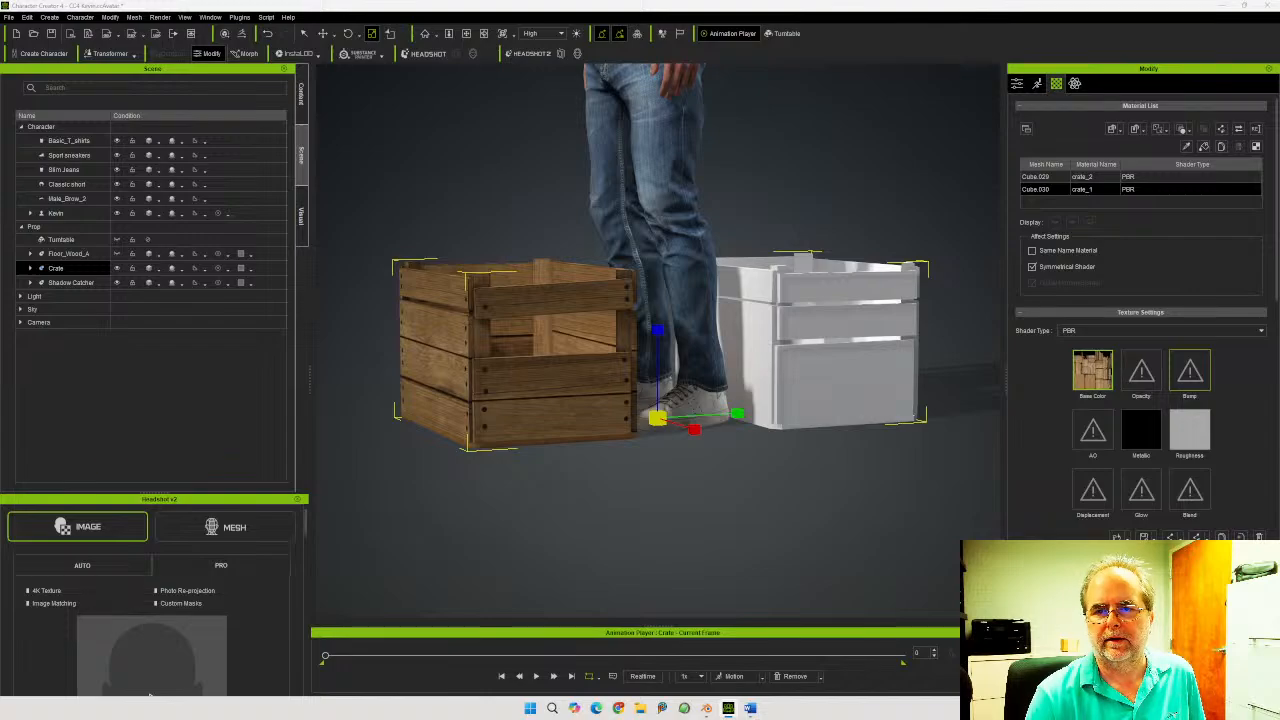
left_click_drag(1279, 375, 1190, 372)
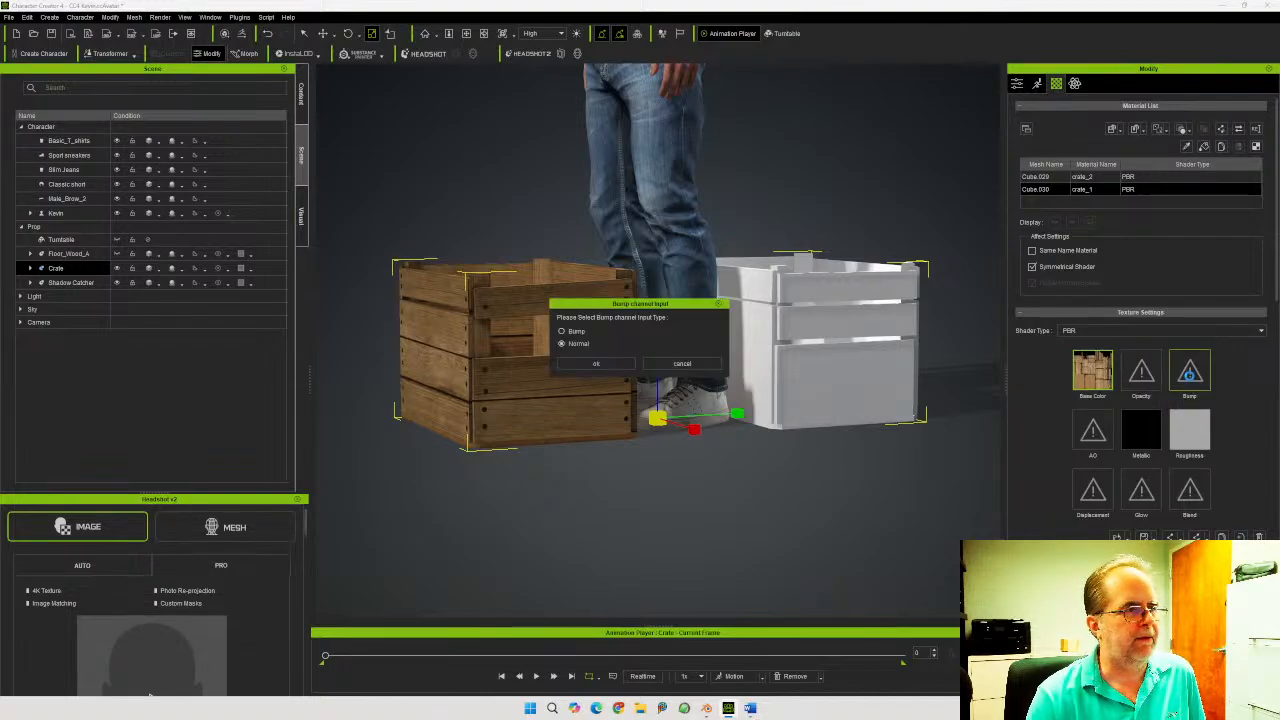
left_click(590, 364)
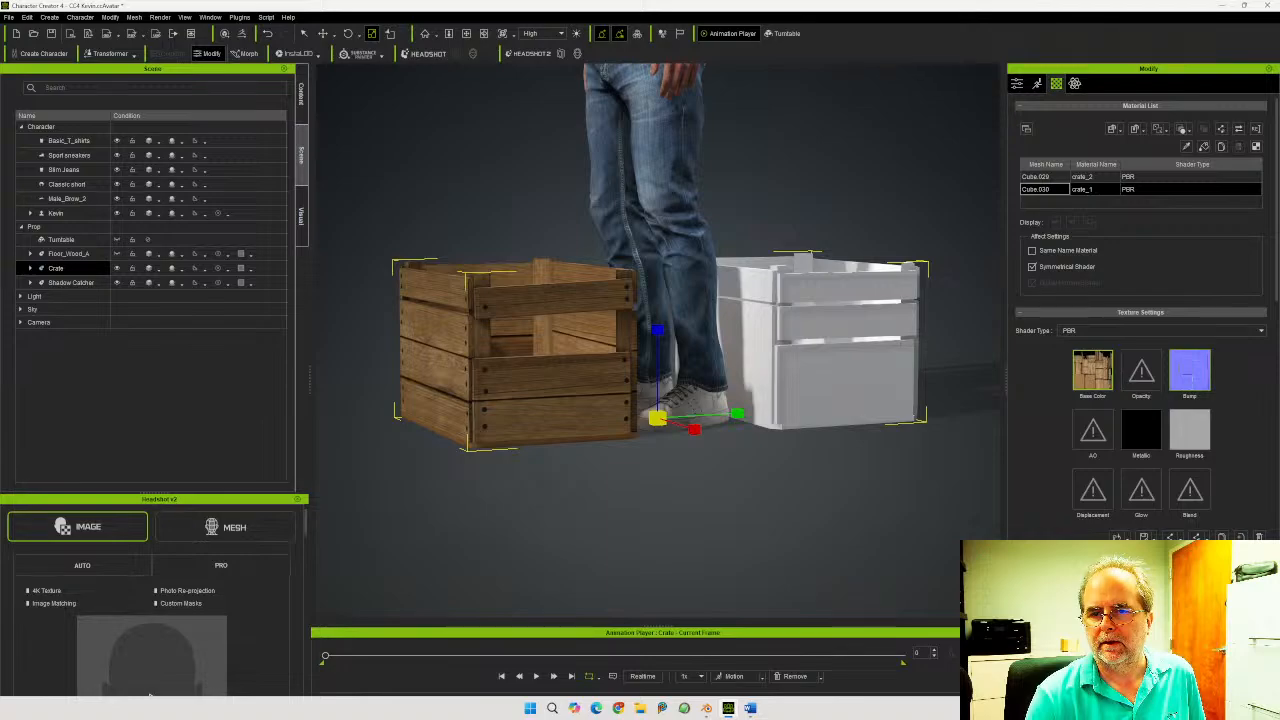
left_click_drag(1112, 562, 1084, 440)
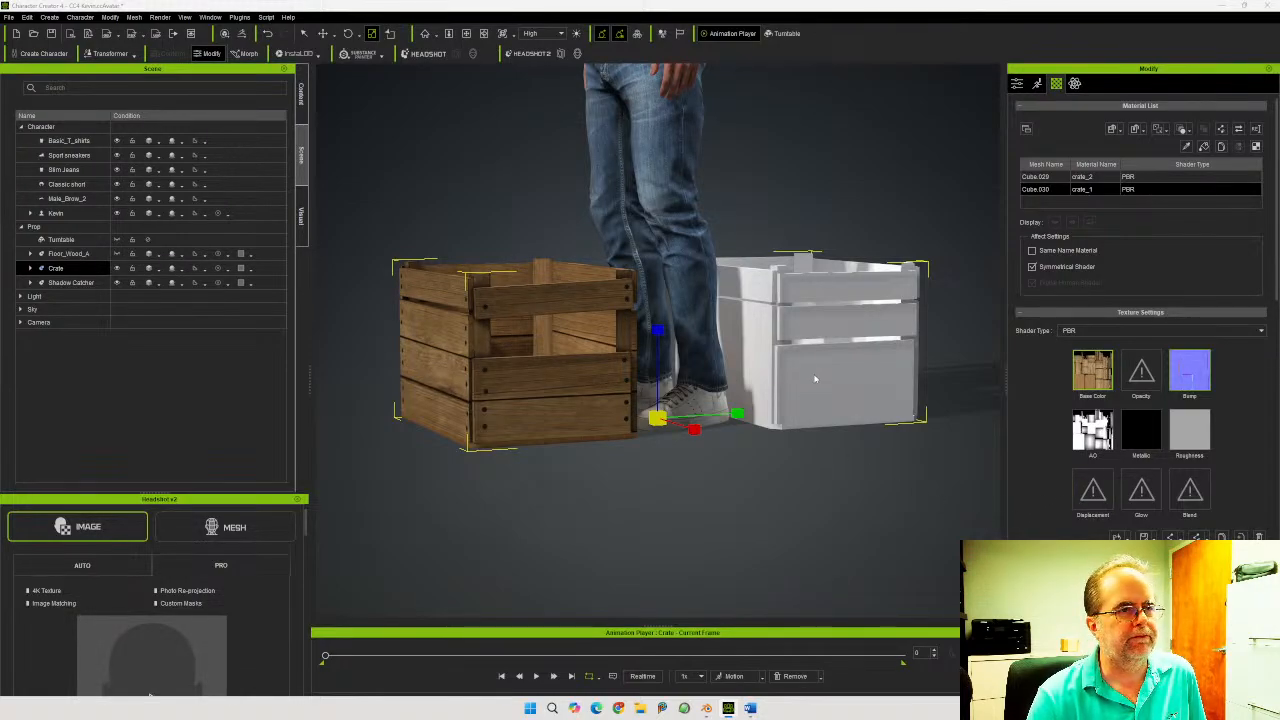
Load the crate_2 material's texture maps into Base Color and AO, and its normal map into Bump as Normal
left_click(1036, 177)
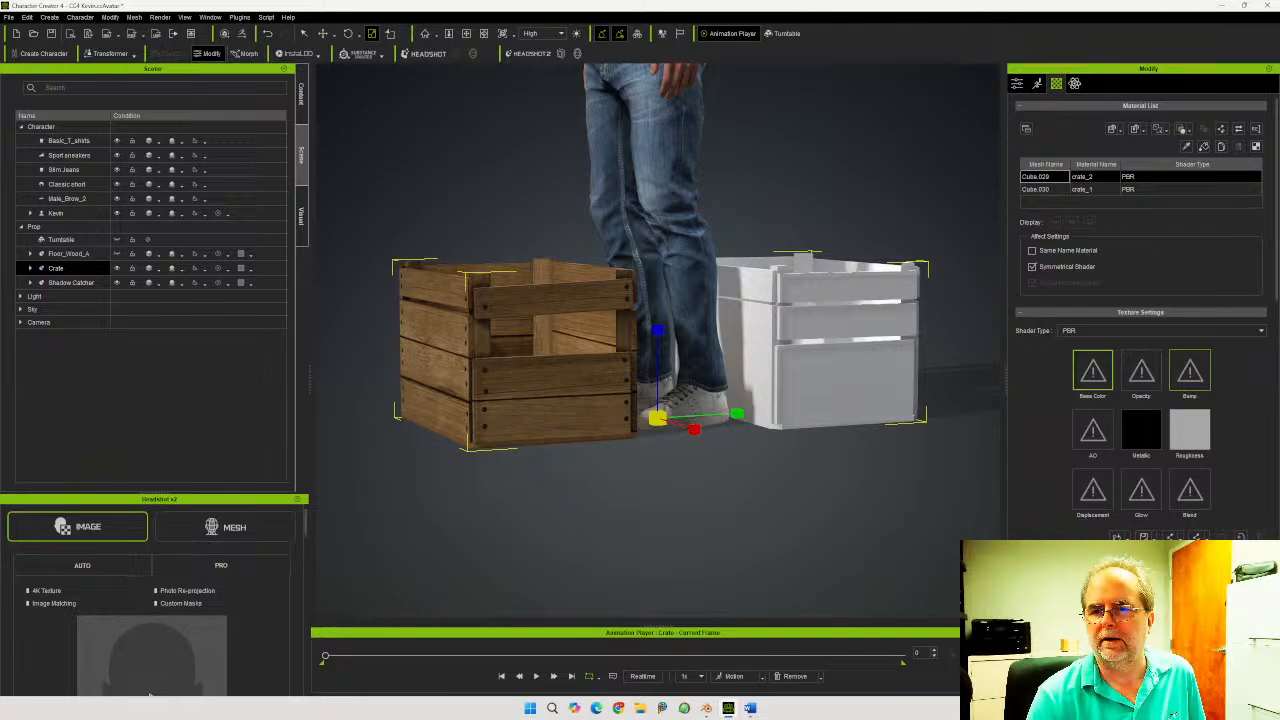
left_click_drag(1192, 409, 1093, 372)
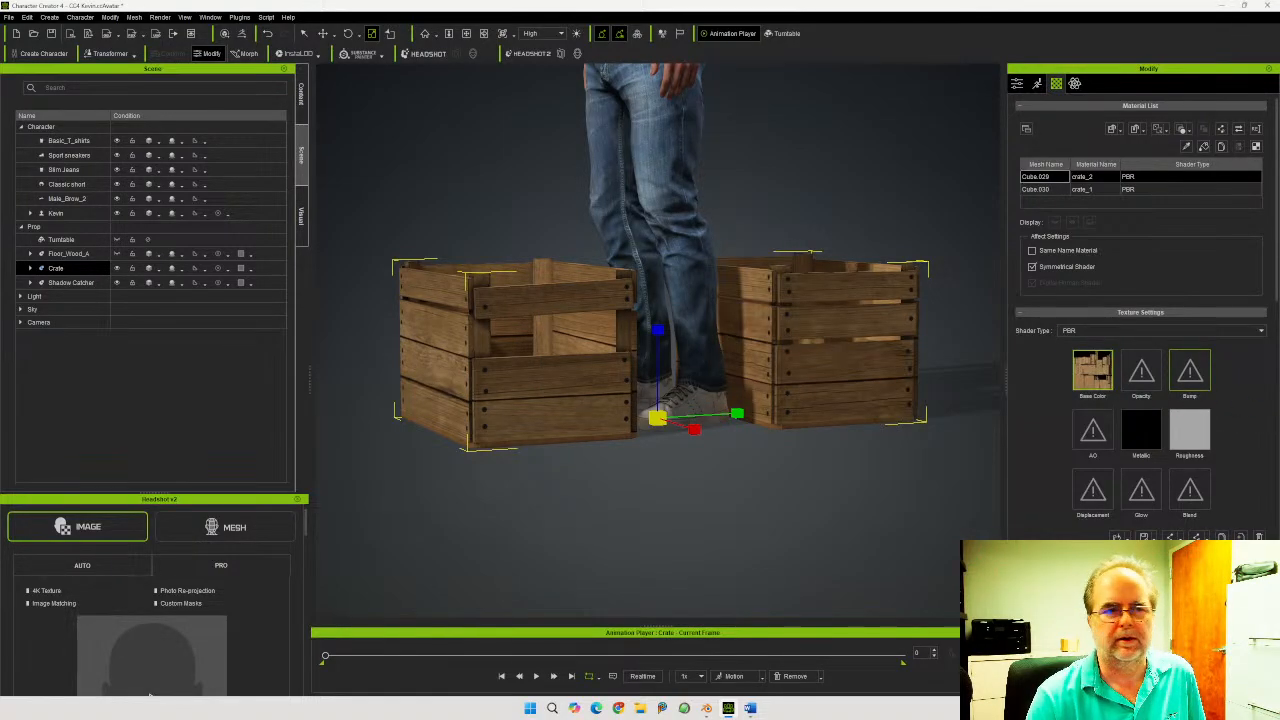
left_click_drag(1279, 340, 1189, 372)
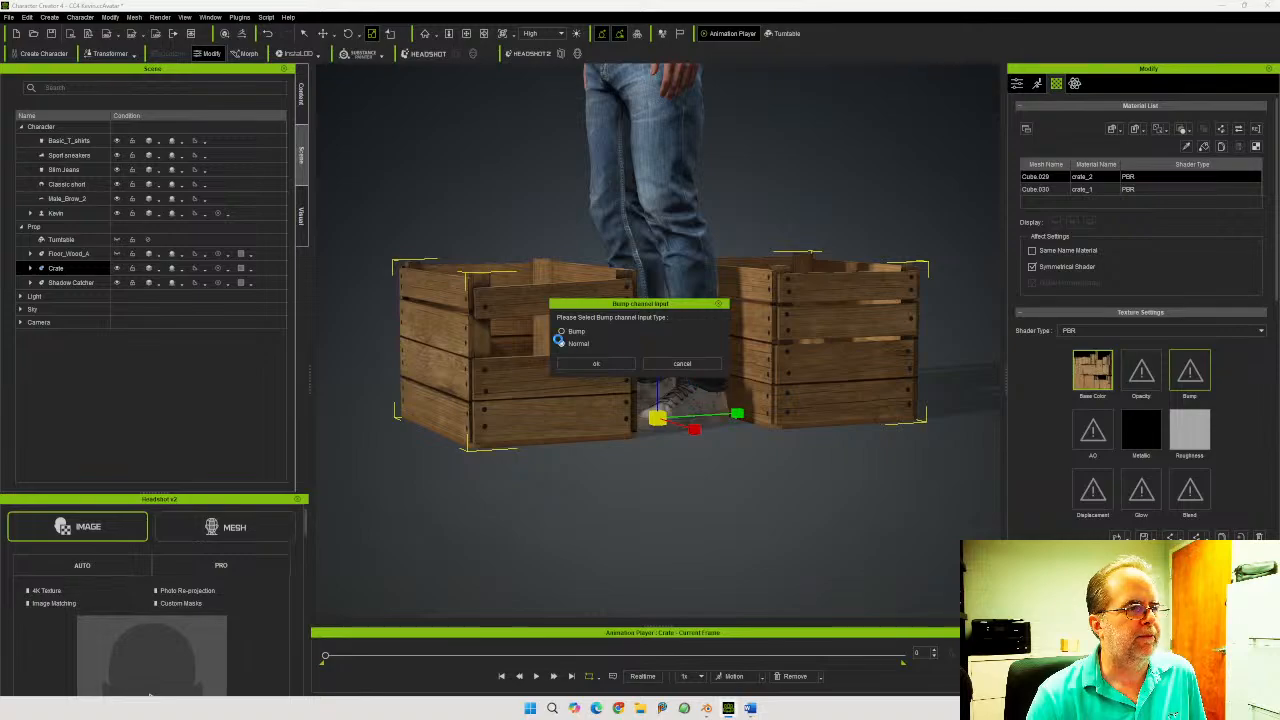
left_click(596, 363)
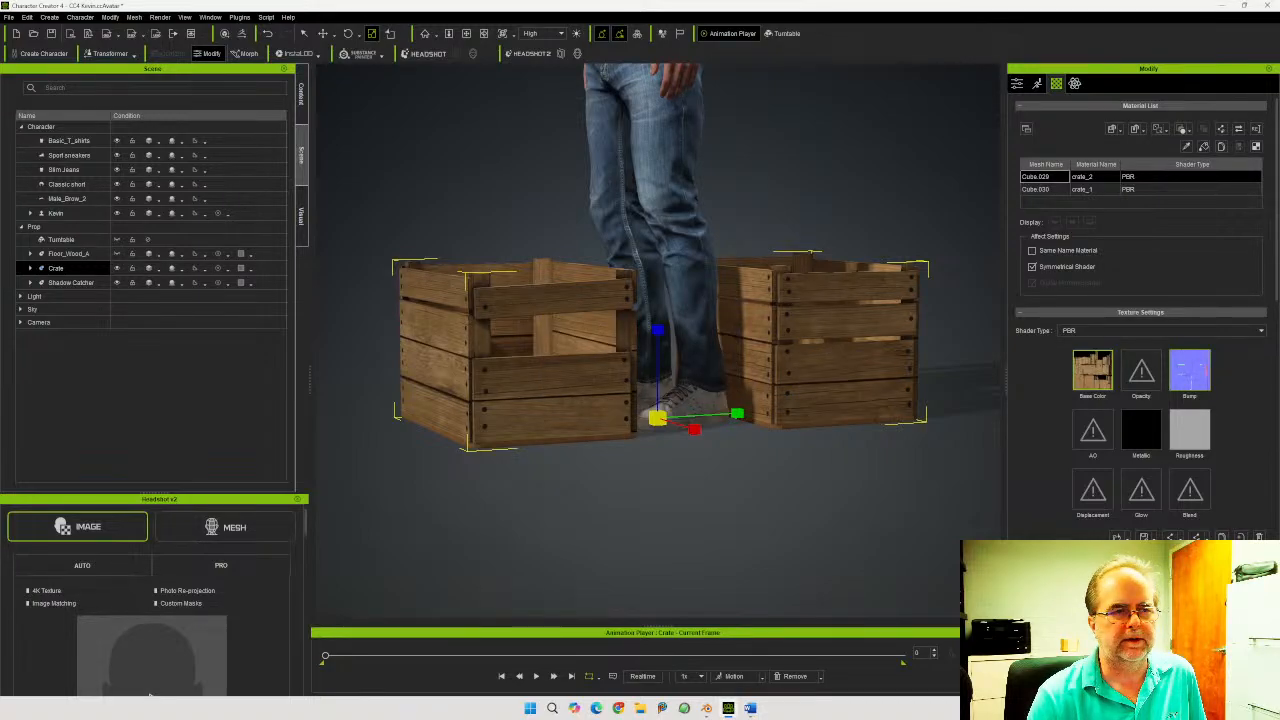
left_click_drag(1279, 430, 1092, 430)
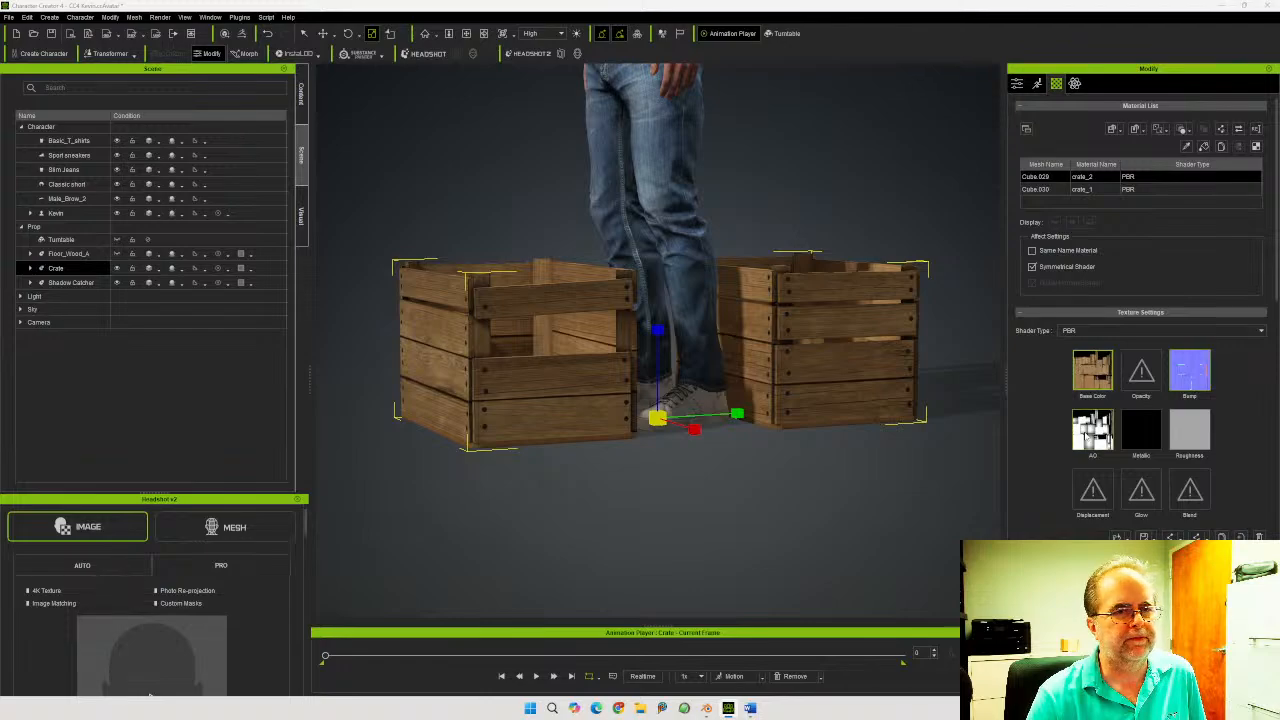
Inspect the crate_2 Roughness texture in PaintShop Pro, close that program, and raise the texture's Brightness to 51 with Adjust Color
left_click(1191, 434)
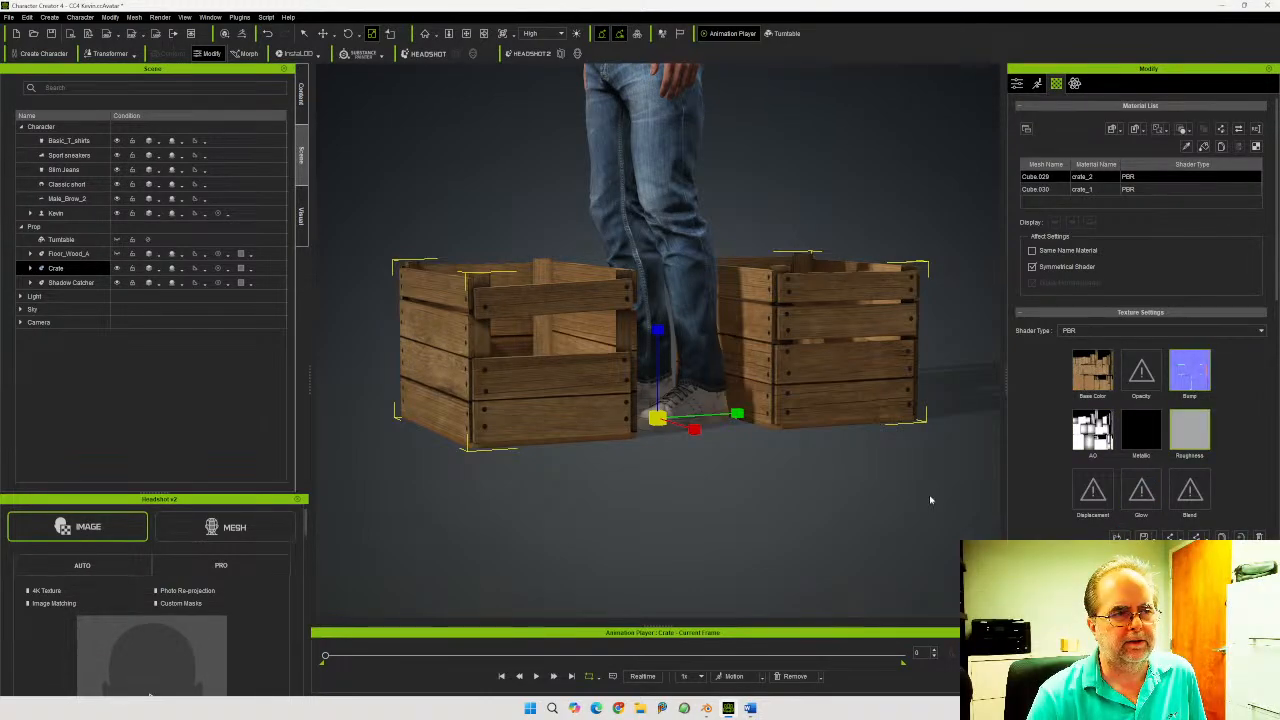
right_click_drag(930, 499, 629, 456)
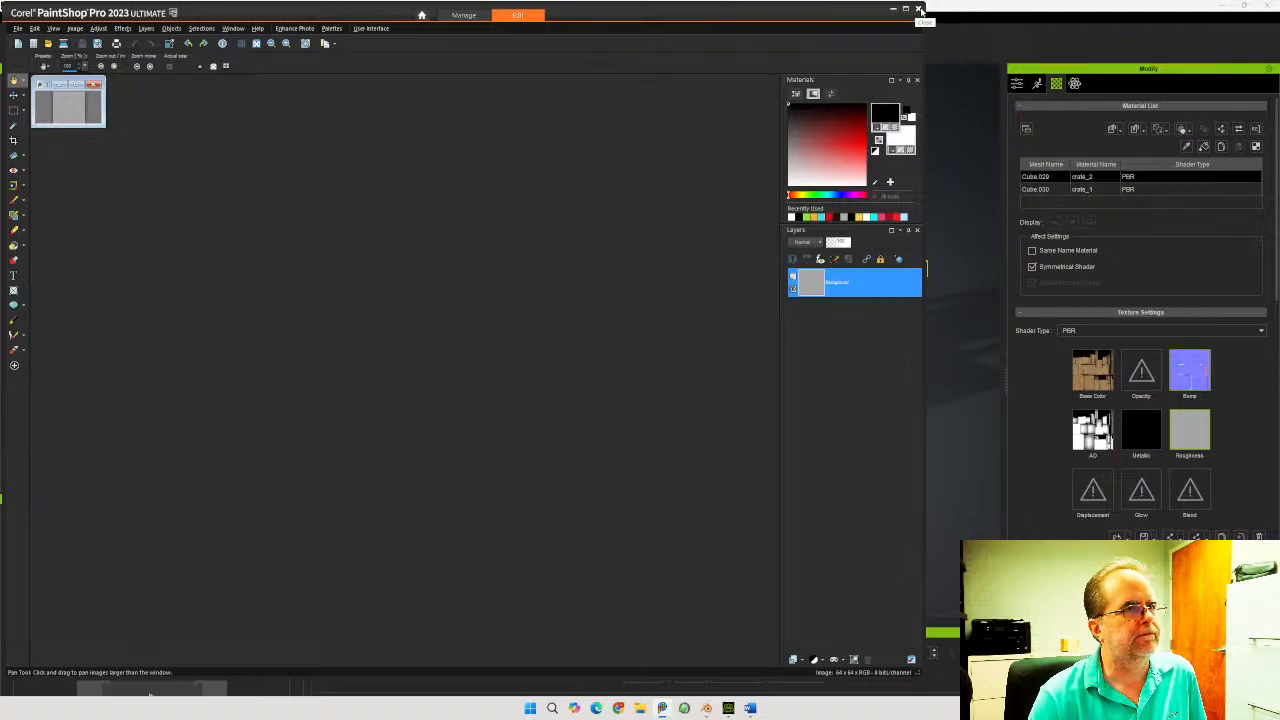
left_click(920, 9)
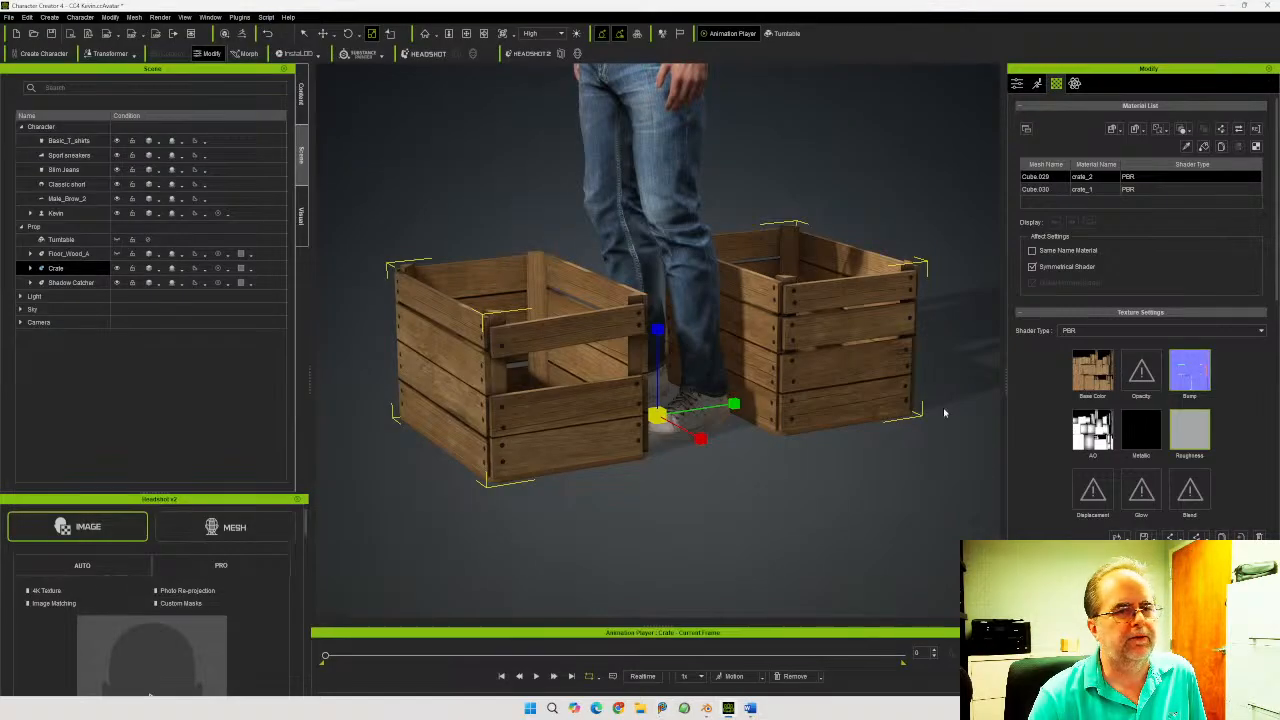
left_click(1190, 556)
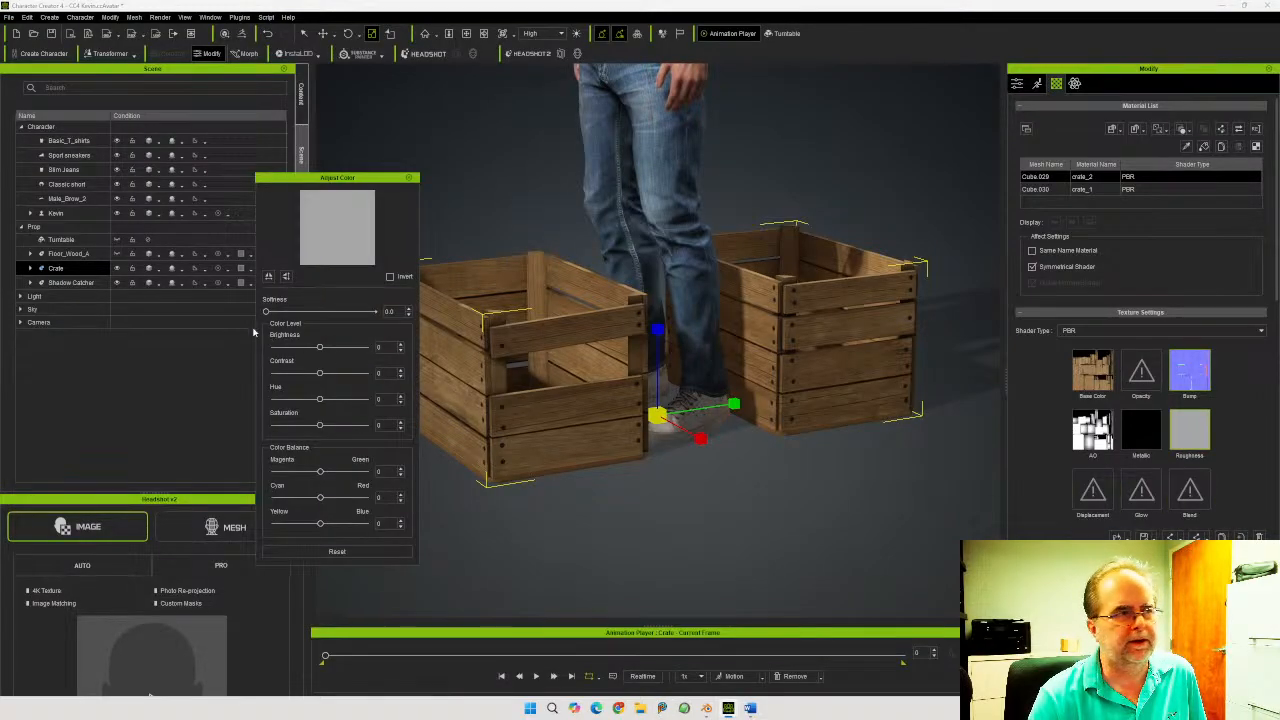
left_click_drag(319, 347, 341, 348)
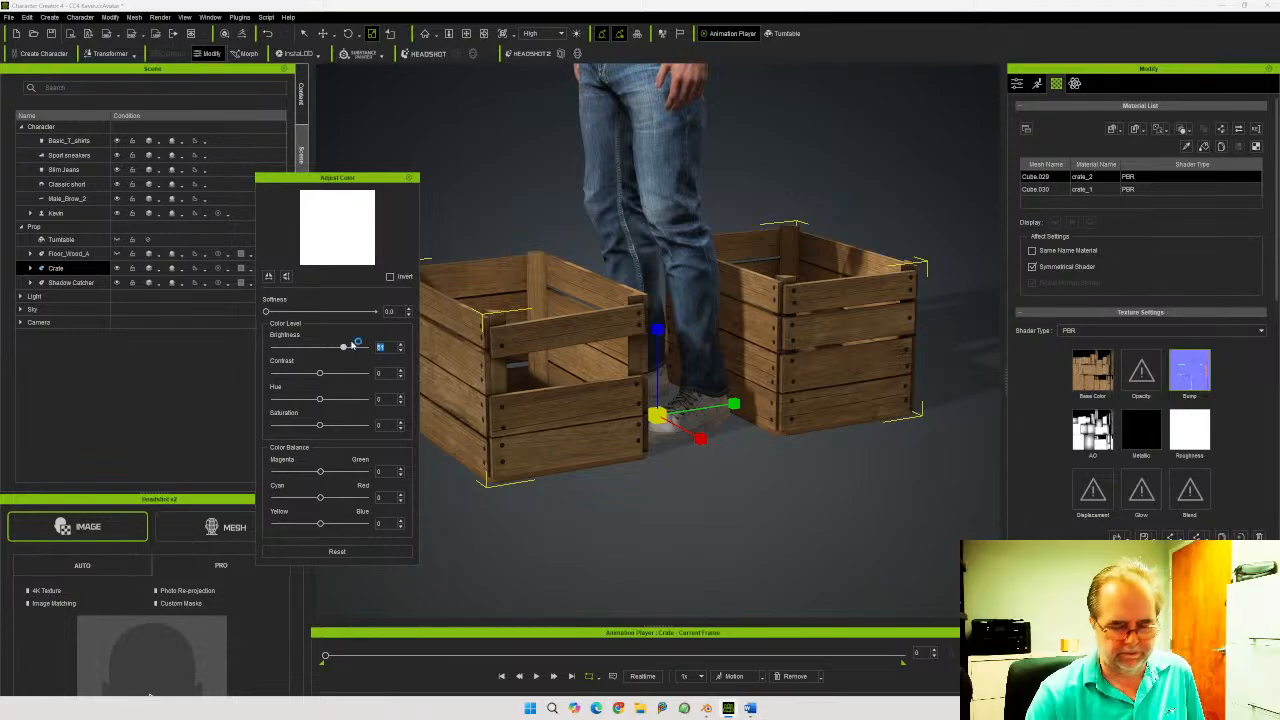
Set the brightness of the crate_2 material's roughness texture to 50 and close the colour adjustment
type("5")
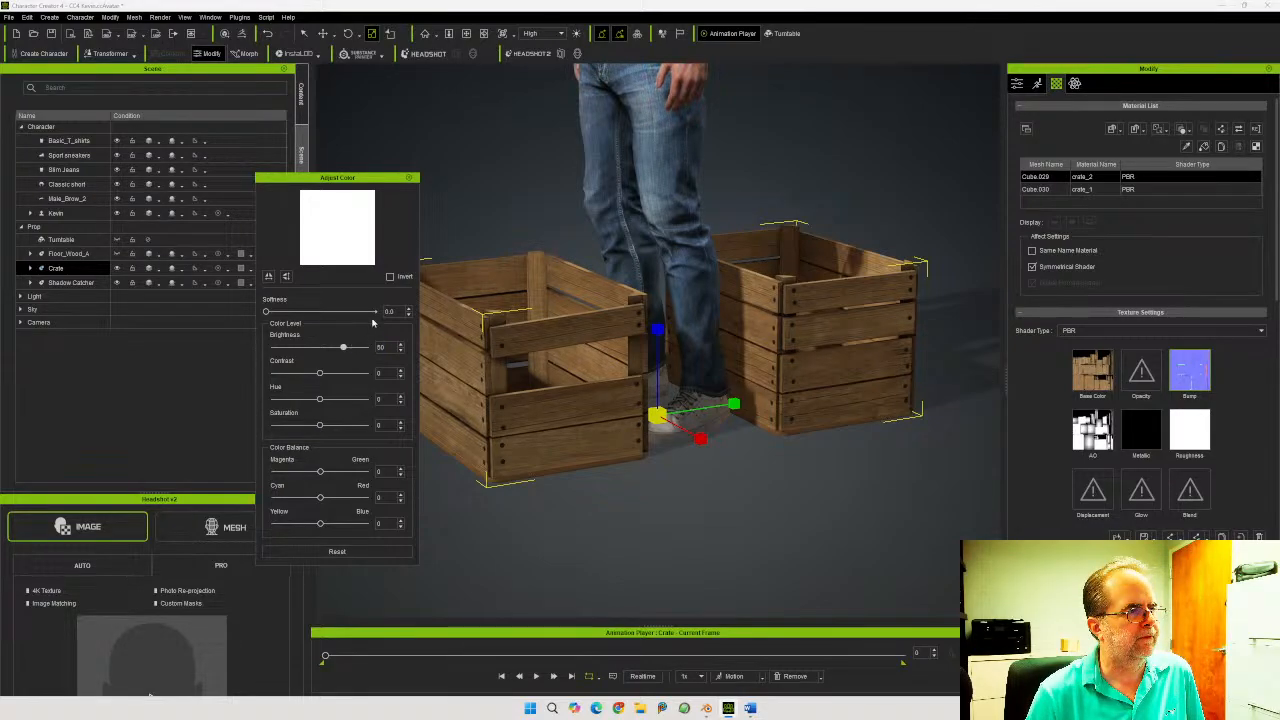
left_click(408, 178)
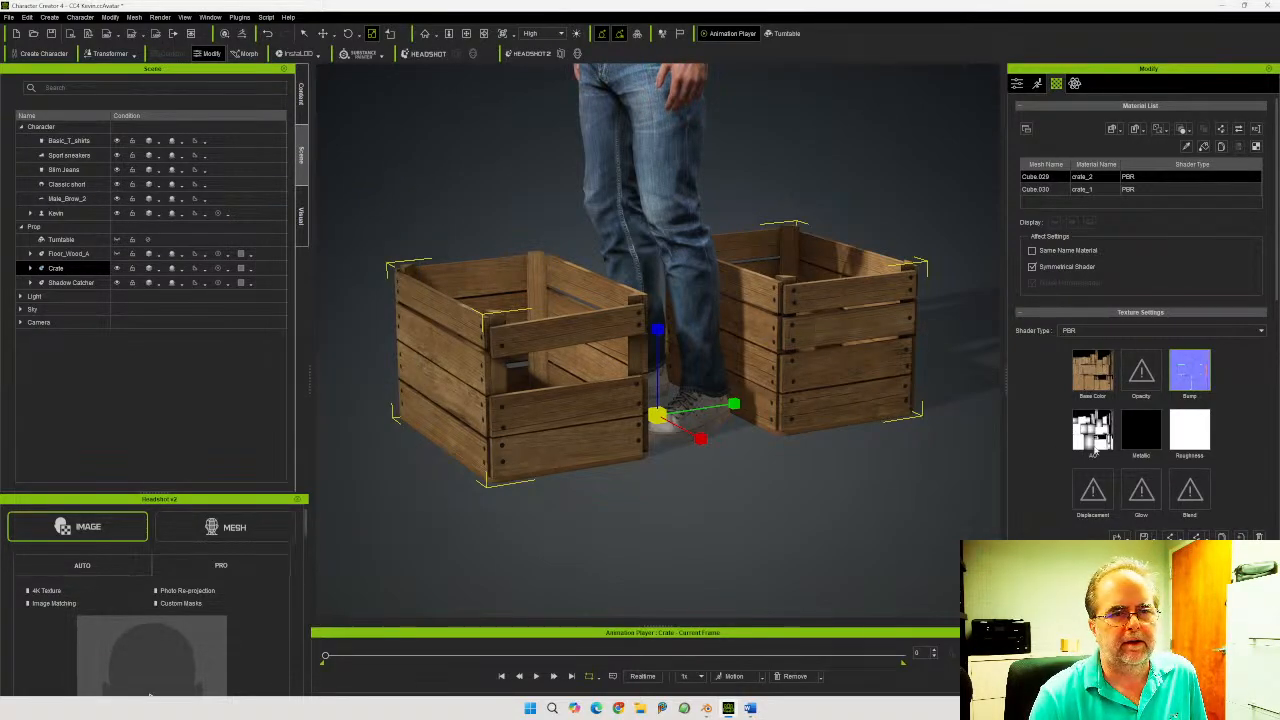
Set the brightness of the crate_1 material's roughness texture to 50 in the colour adjustment
left_click(1042, 189)
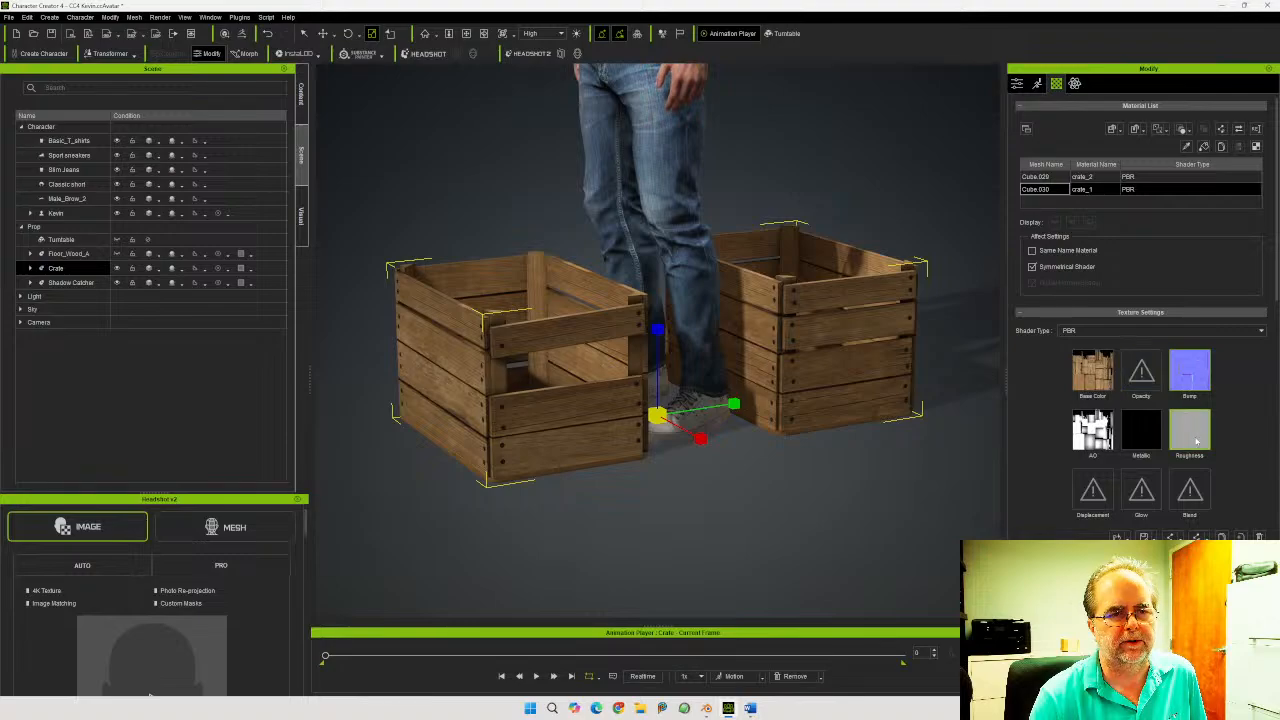
left_click(1141, 575)
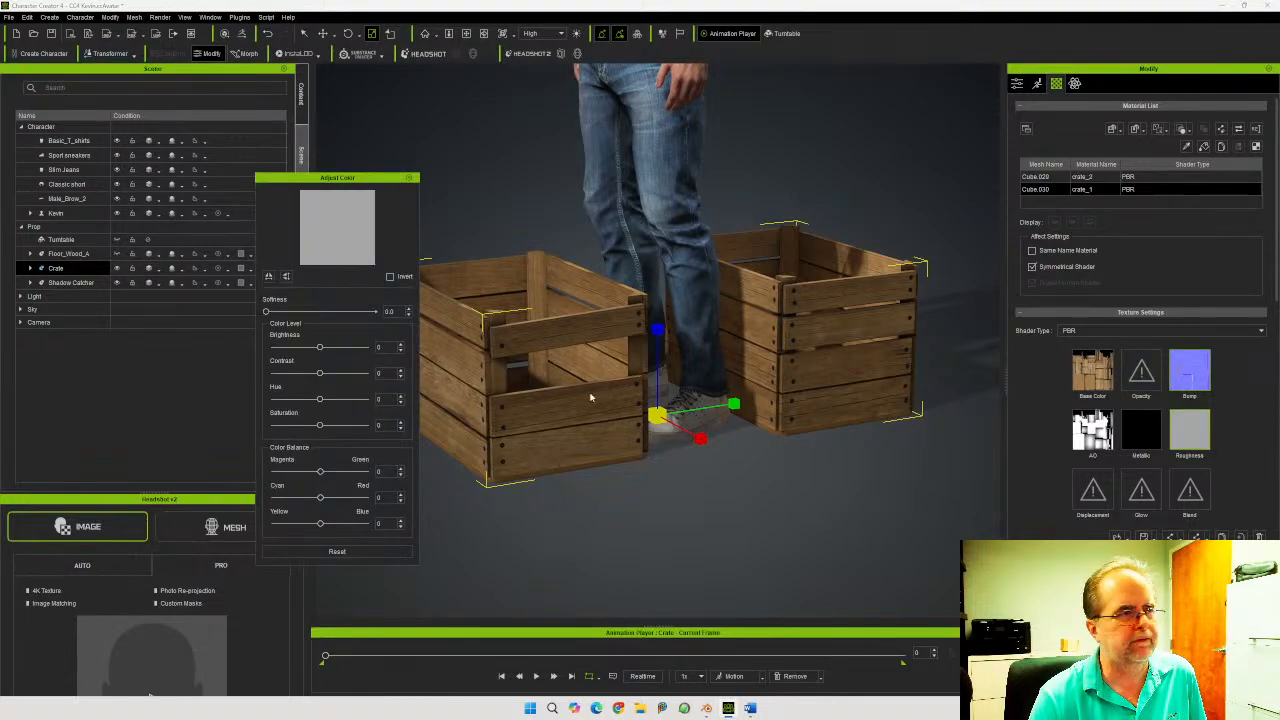
left_click_drag(384, 348, 359, 350)
type("60")
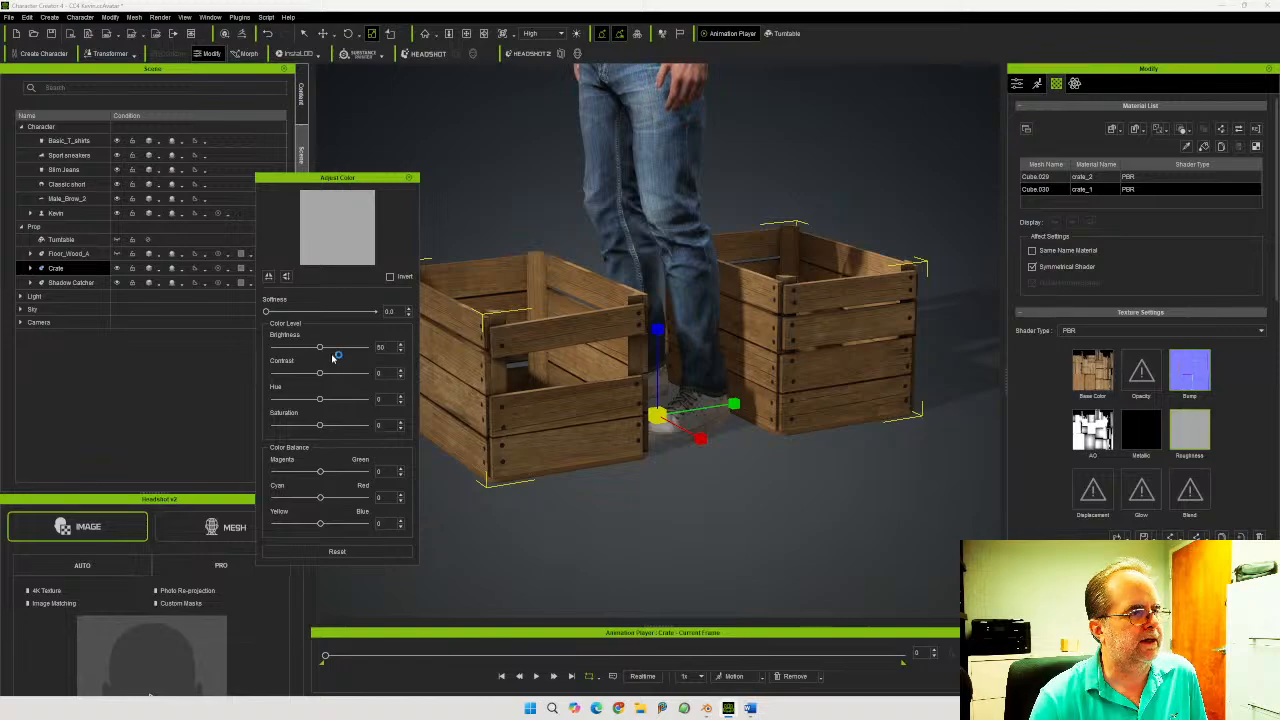
key("Tab")
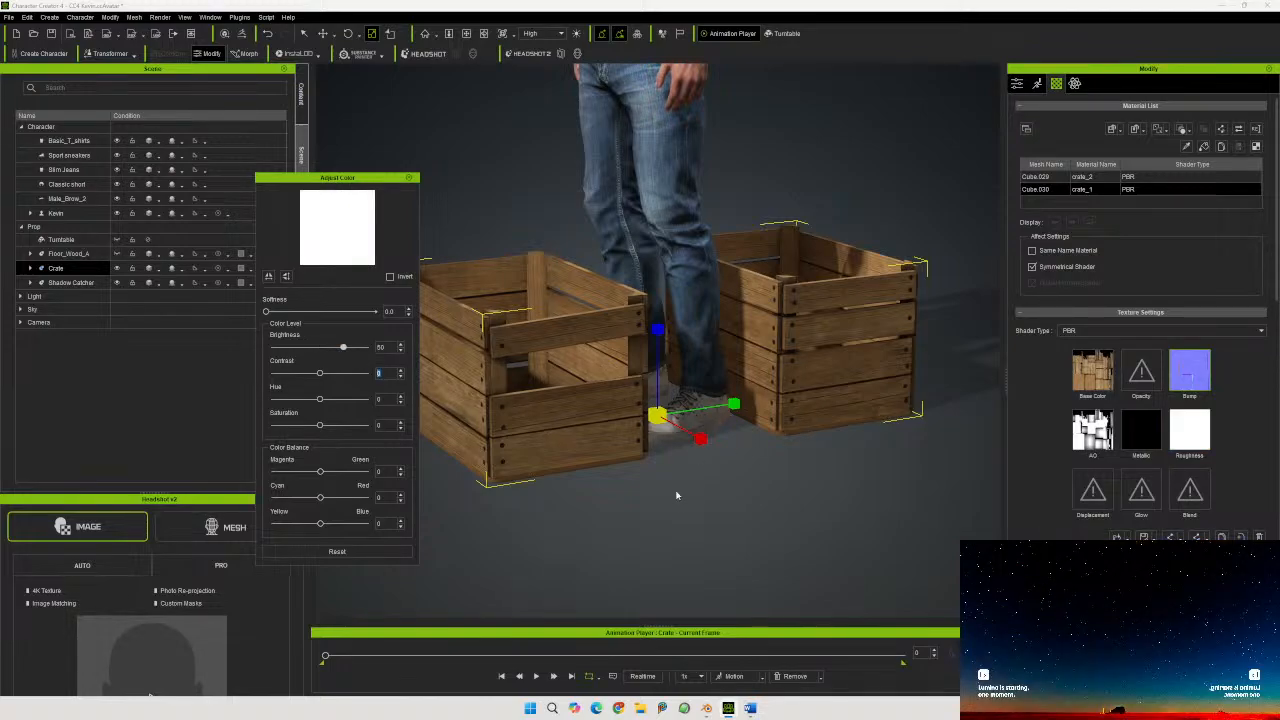
left_click(409, 179)
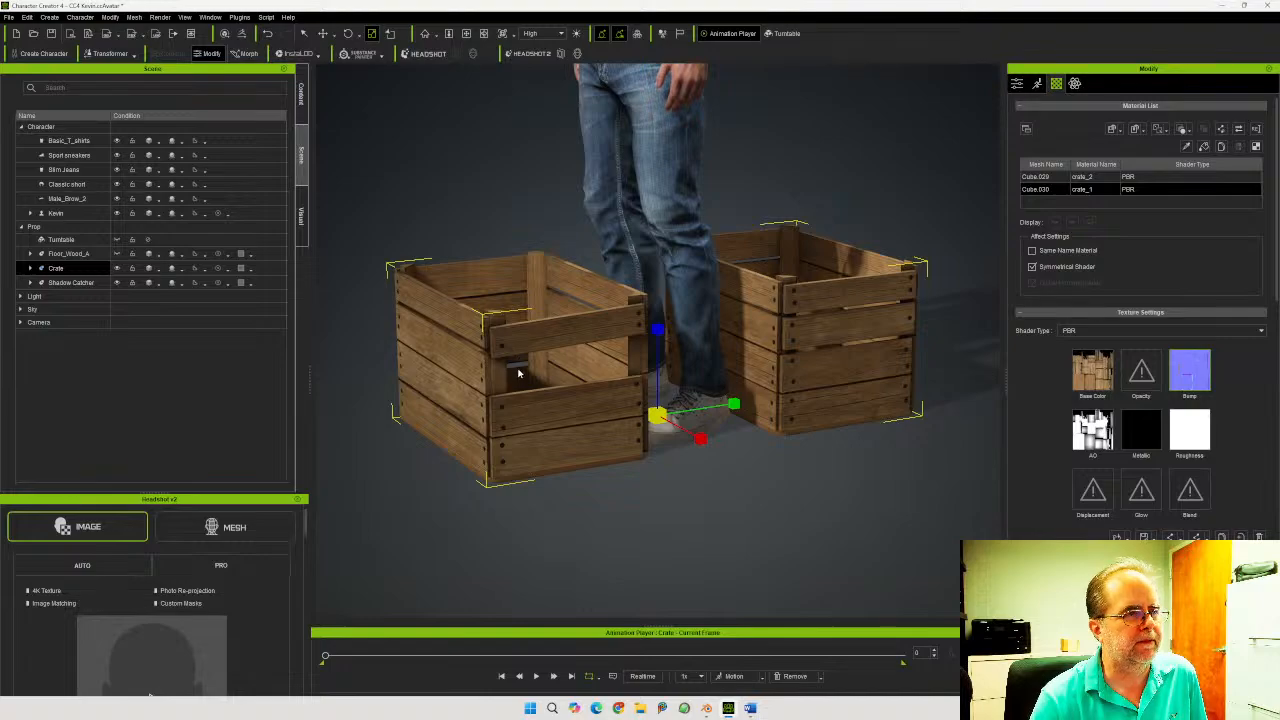
Inspect the adjusted crates from several angles, expand the Crate prop and check its crate_1 mesh
right_click_drag(510, 367, 514, 402)
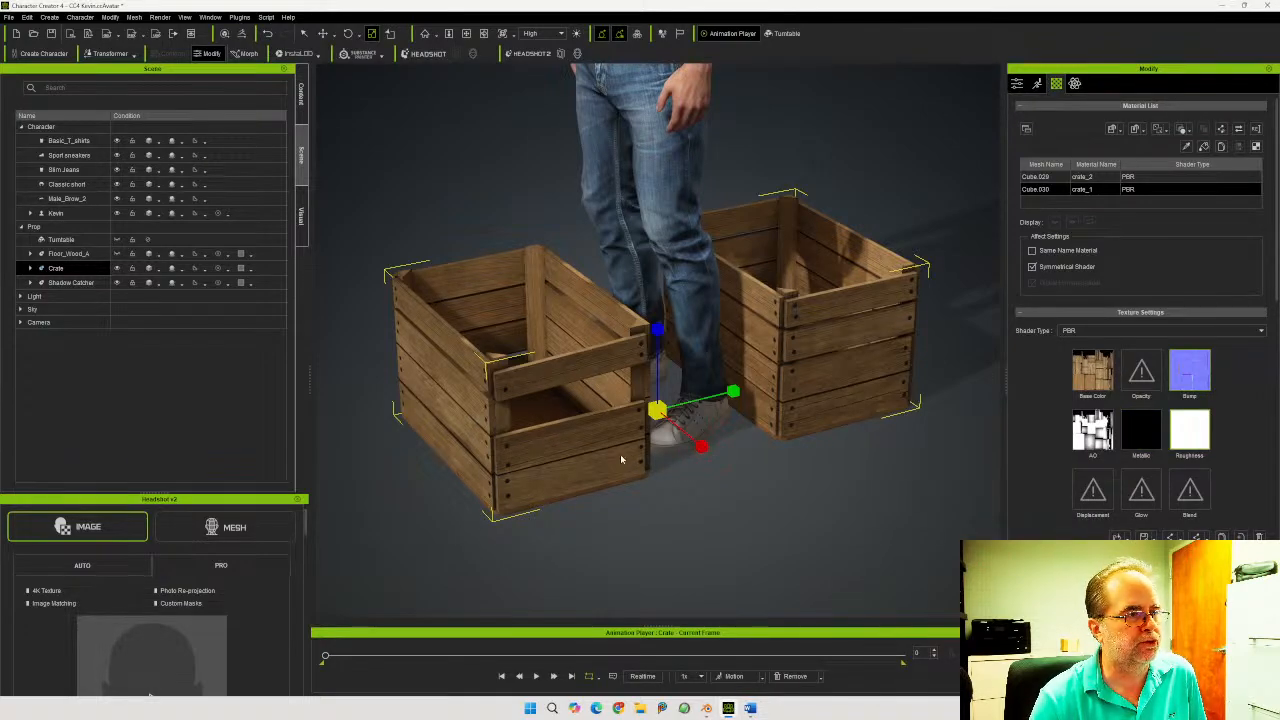
right_click_drag(620, 452, 633, 401)
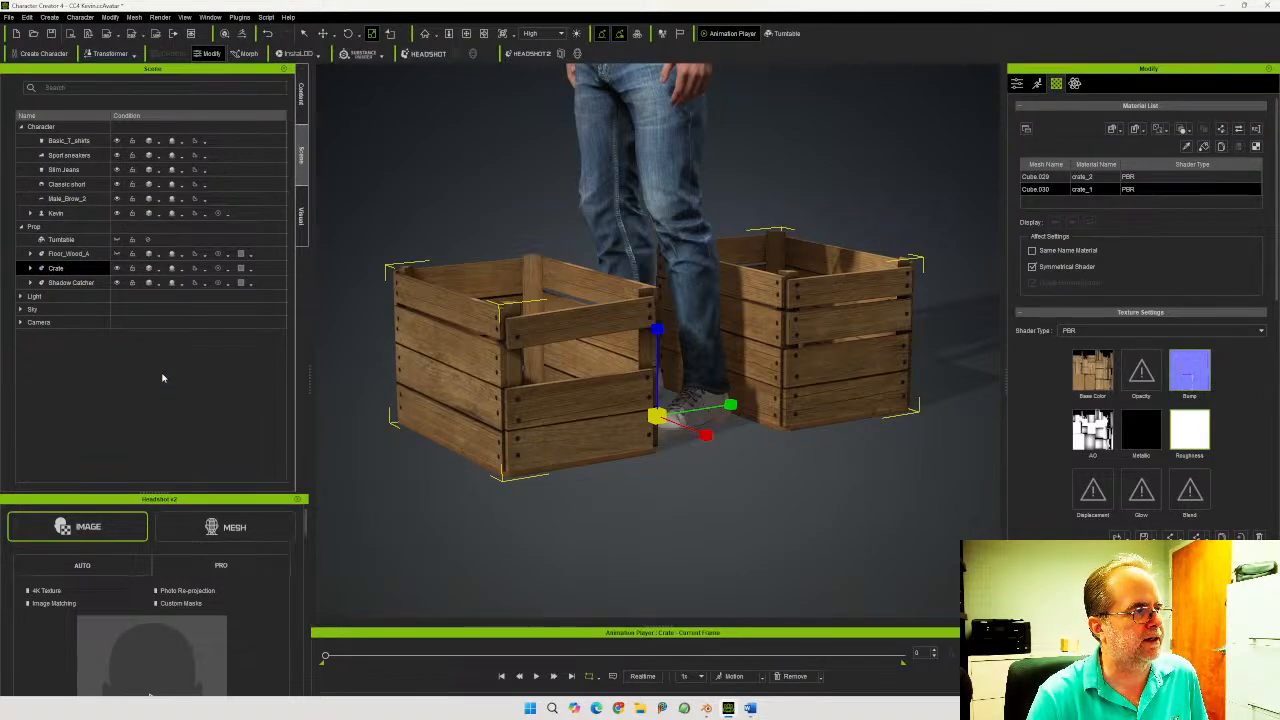
left_click(30, 269)
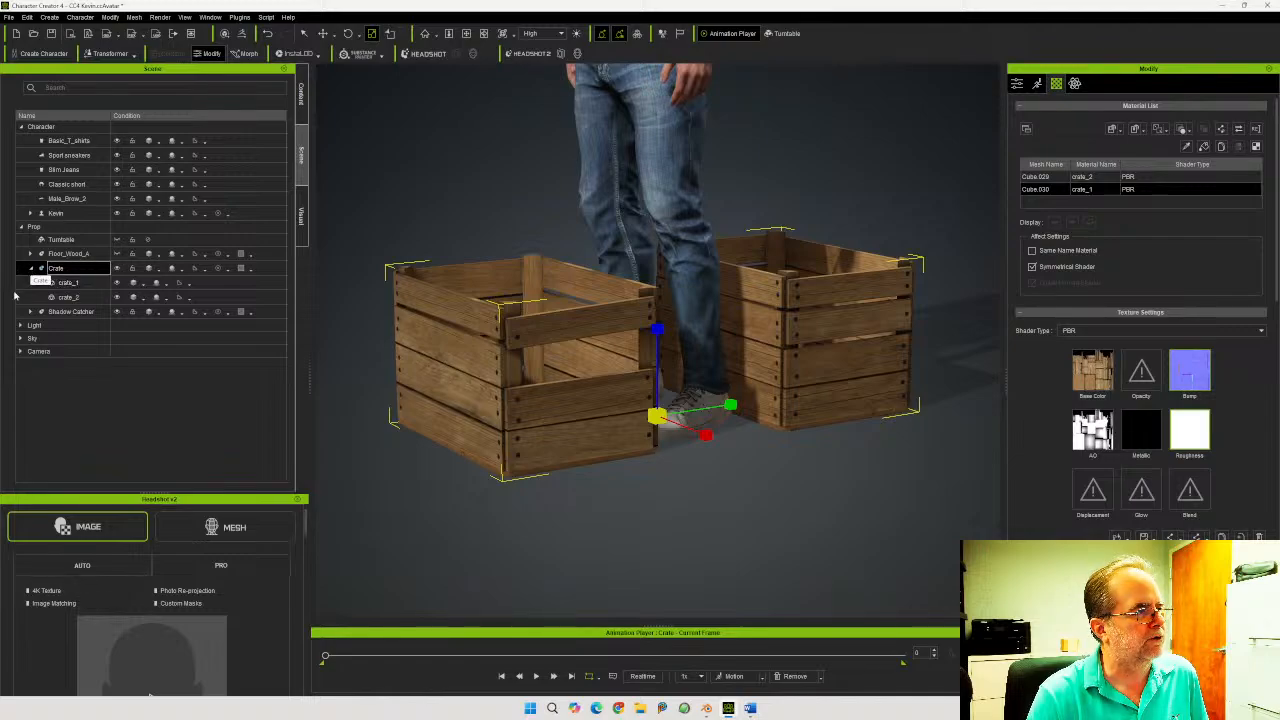
left_click(80, 284)
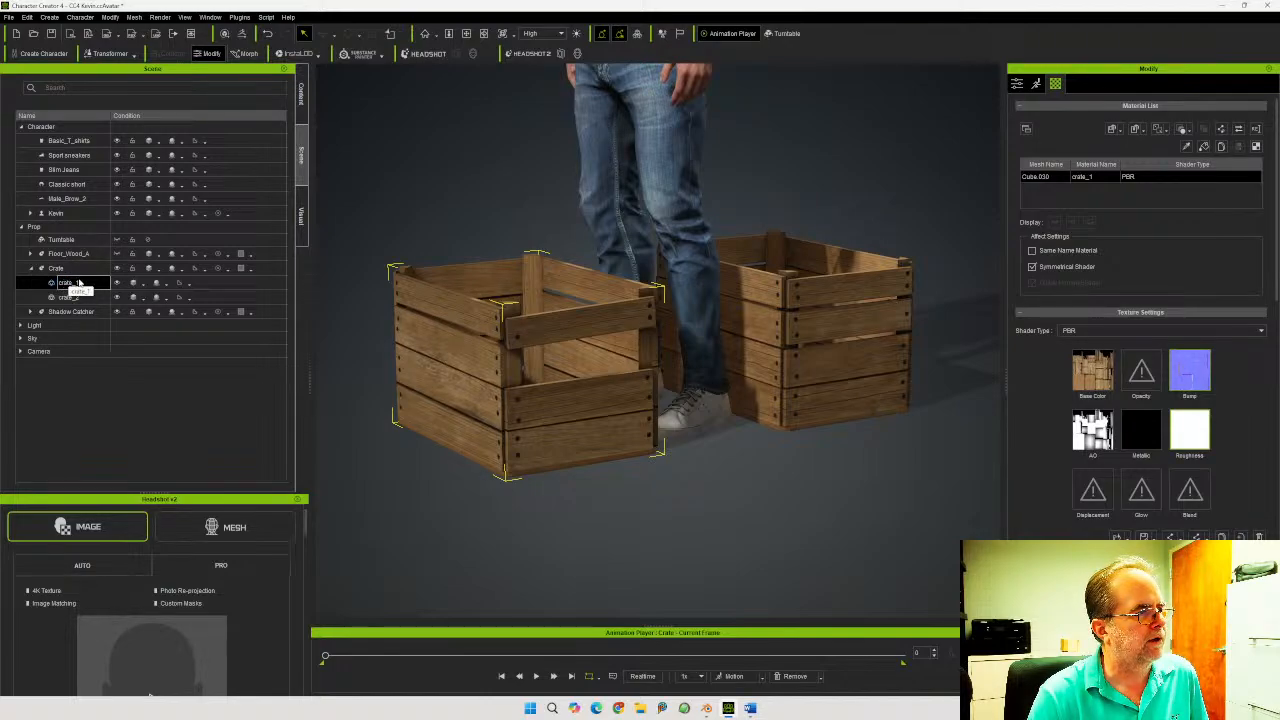
double_click(68, 284)
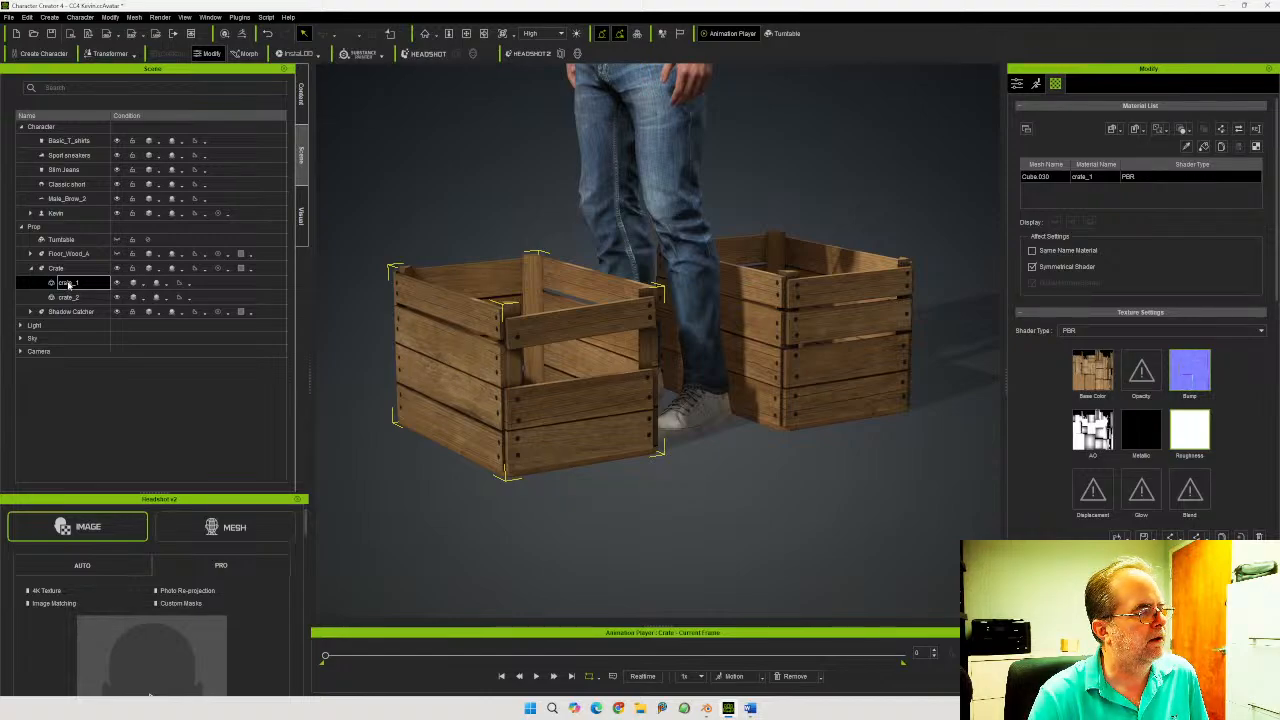
mouse_move(71, 286)
left_mouse_down()
mouse_move(48, 220)
mouse_move(61, 283)
left_mouse_up()
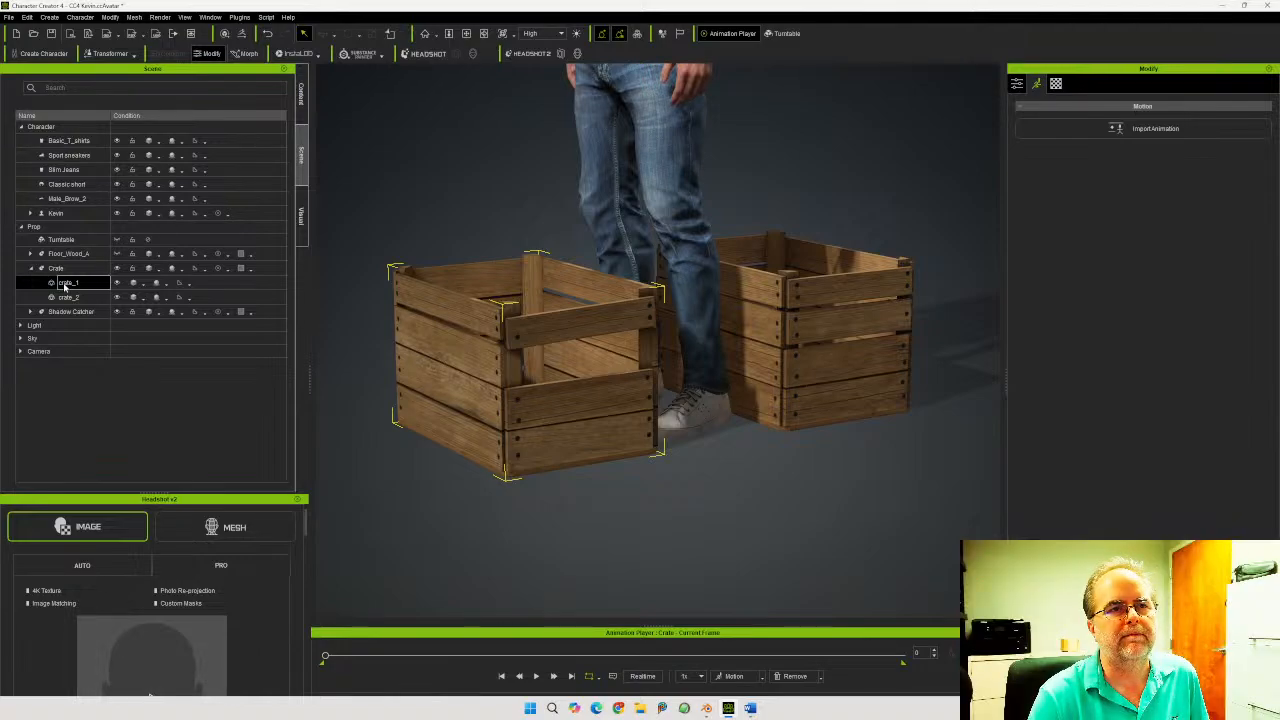
left_click(62, 270)
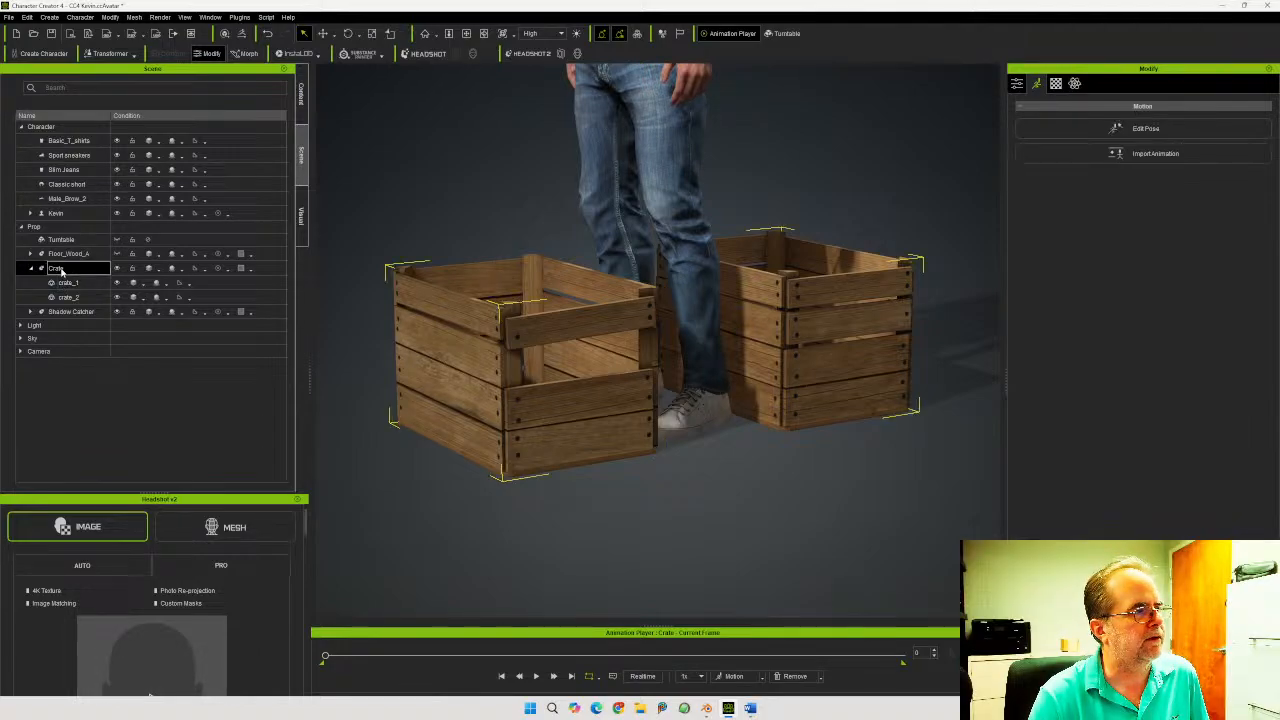
Try converting the crate_1 mesh of the Crate prop to a sub-item
left_click(1017, 84)
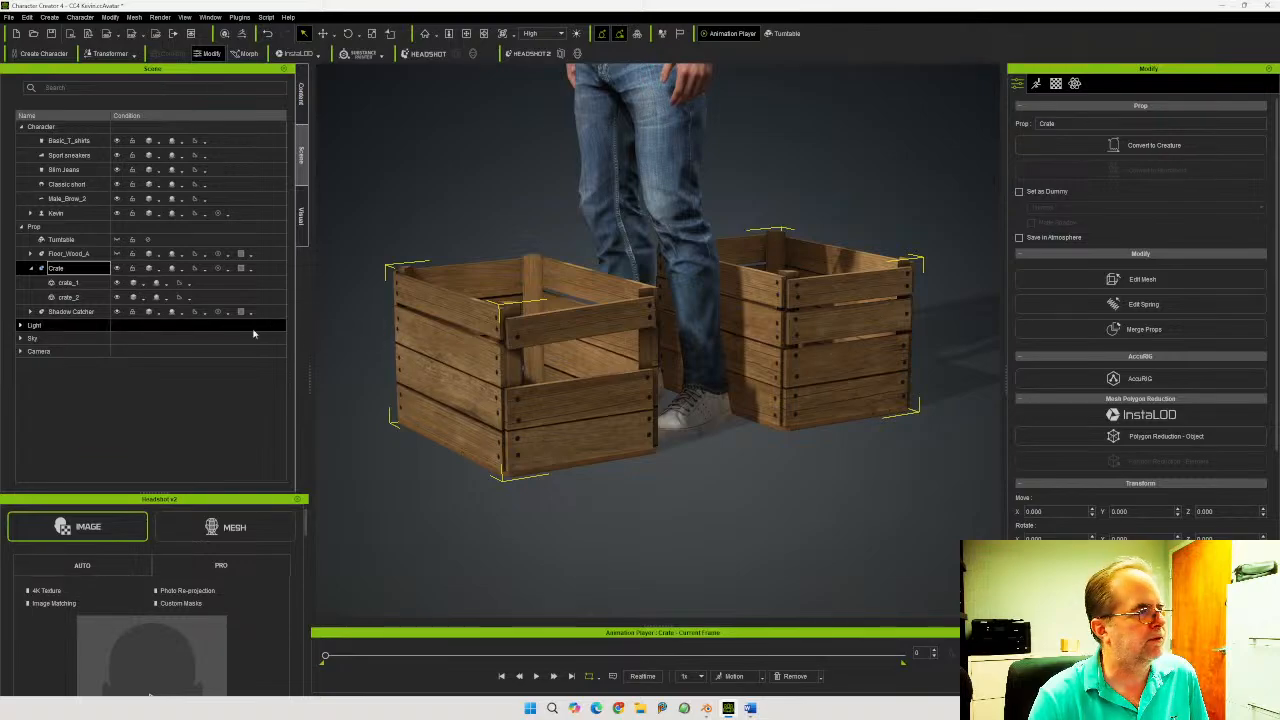
left_click(68, 283)
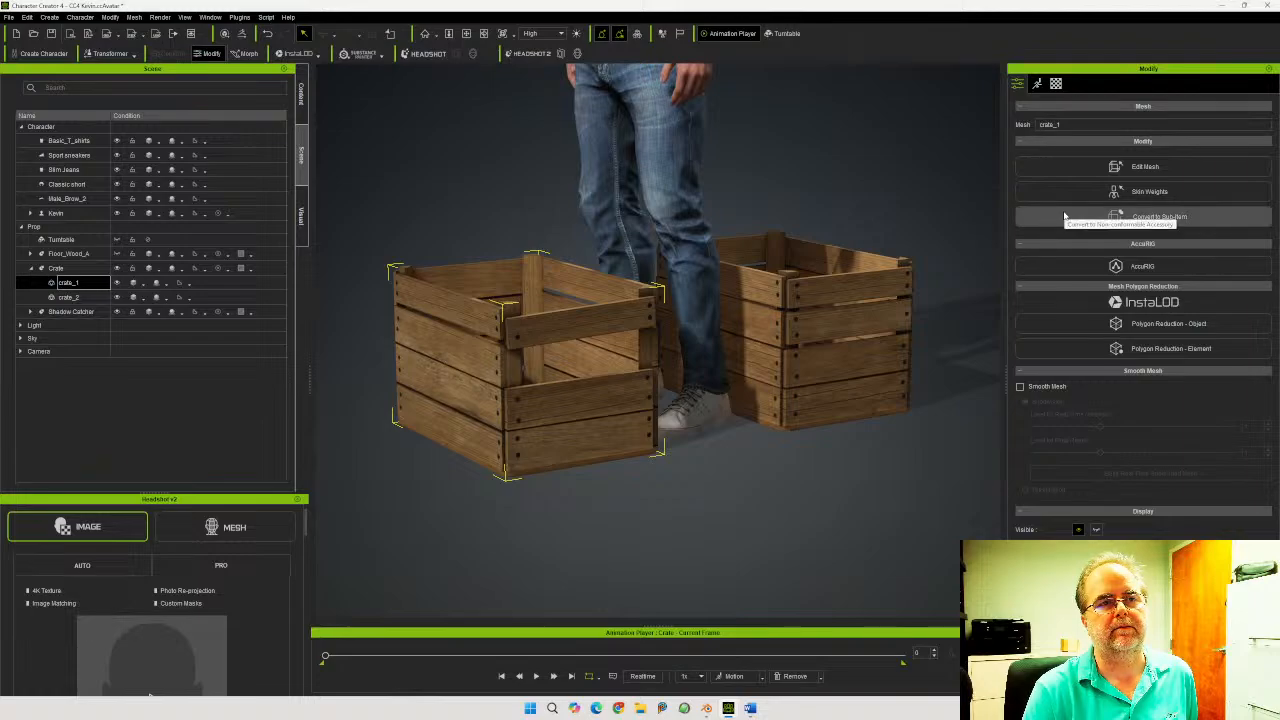
left_click(1157, 218)
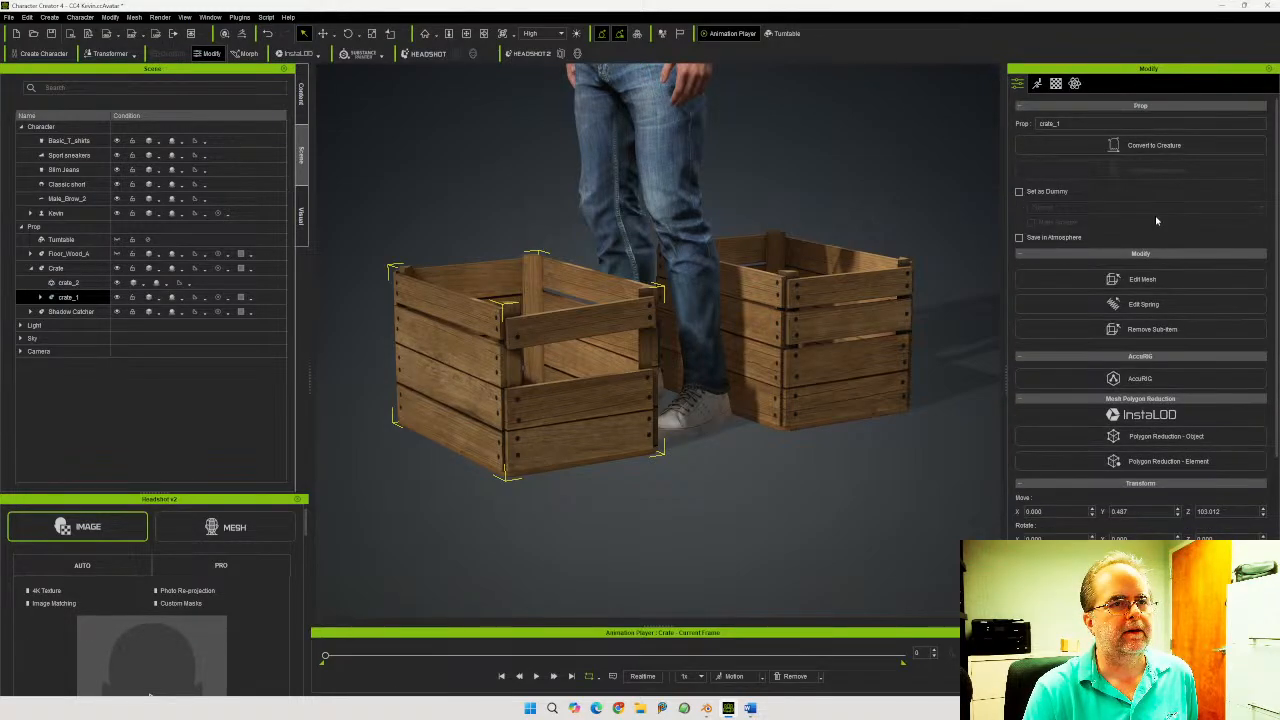
Examine the prop hierarchy, comparing the attributes of the crate_1 sub-item, its nested mesh and the crate_2 mesh
left_click(67, 284)
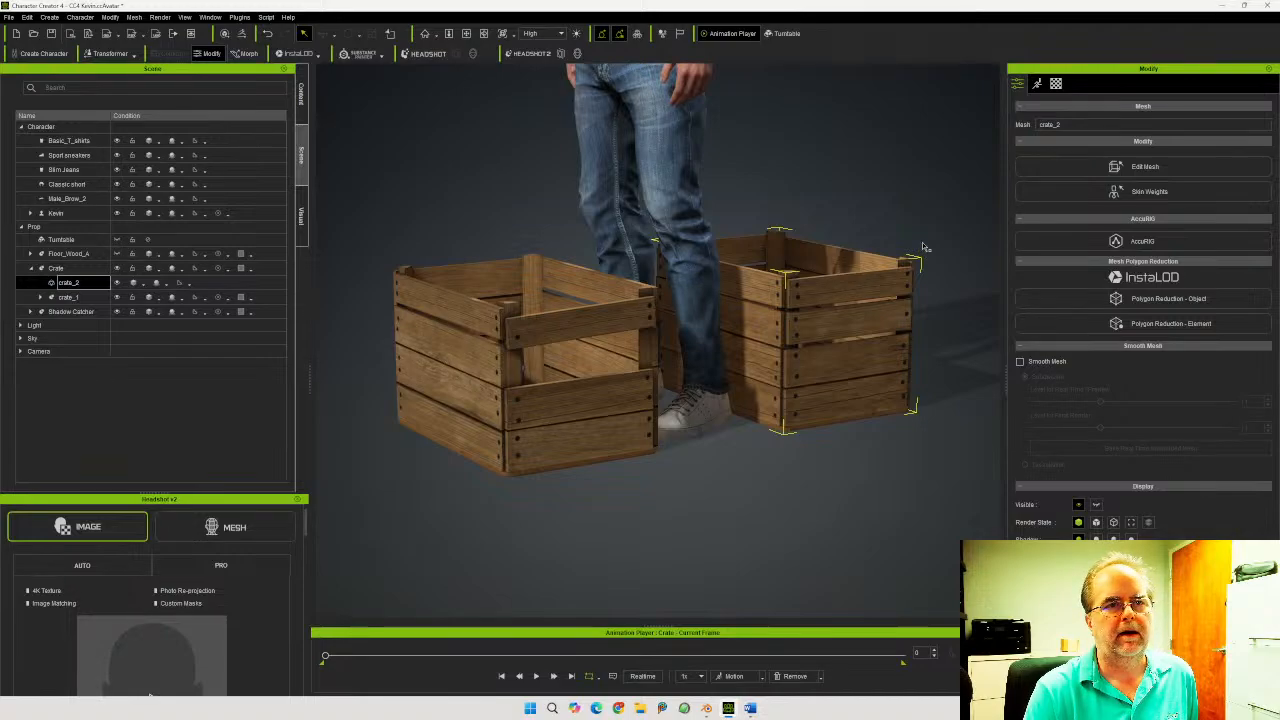
left_click(41, 298)
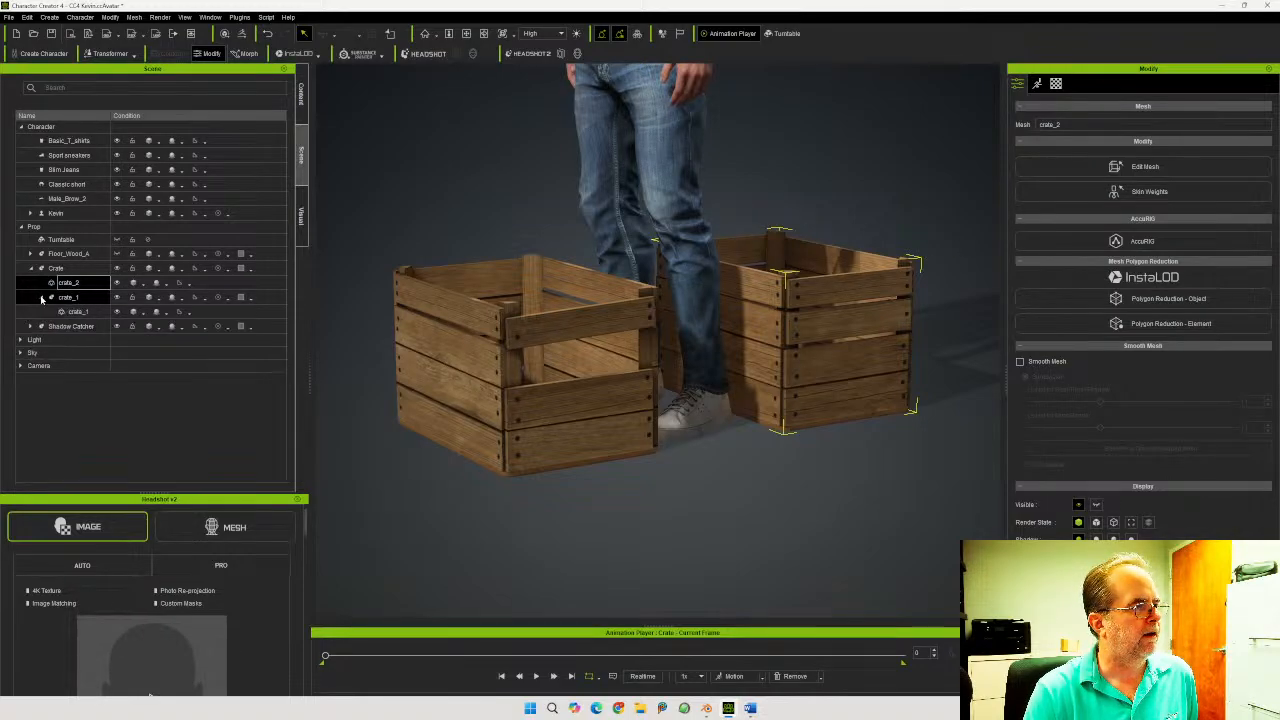
left_click(41, 298)
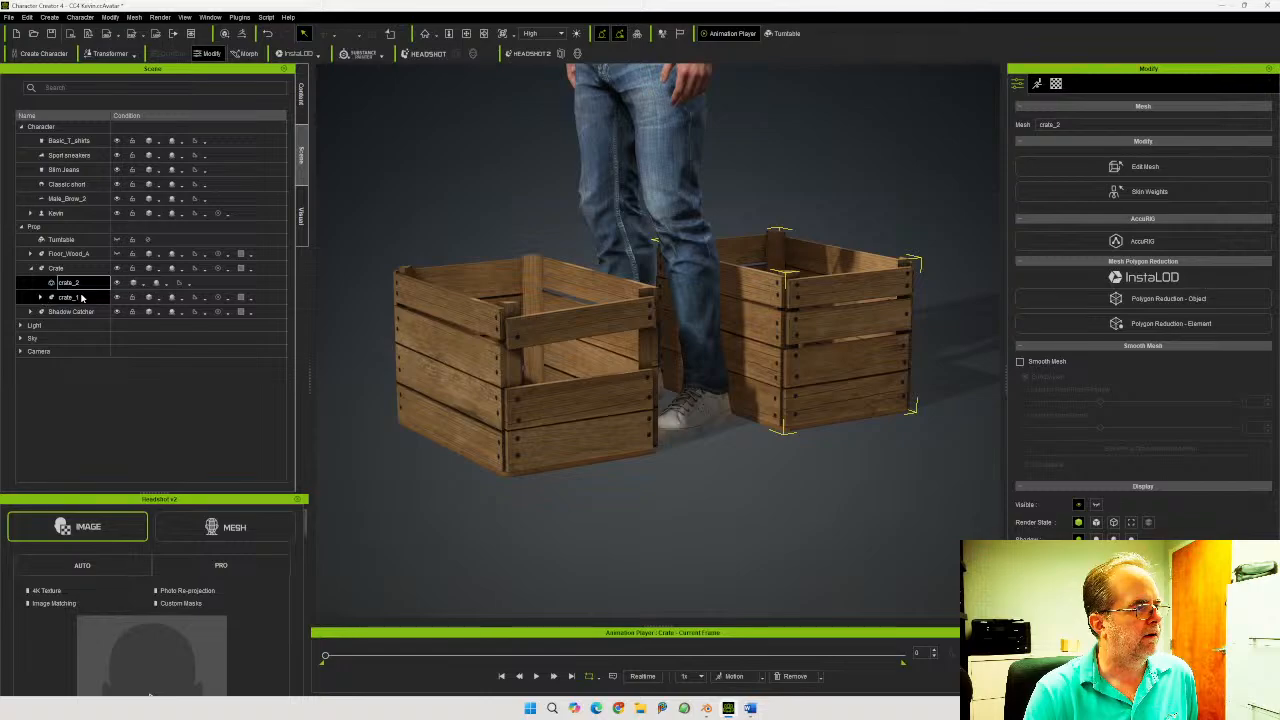
left_click(68, 297)
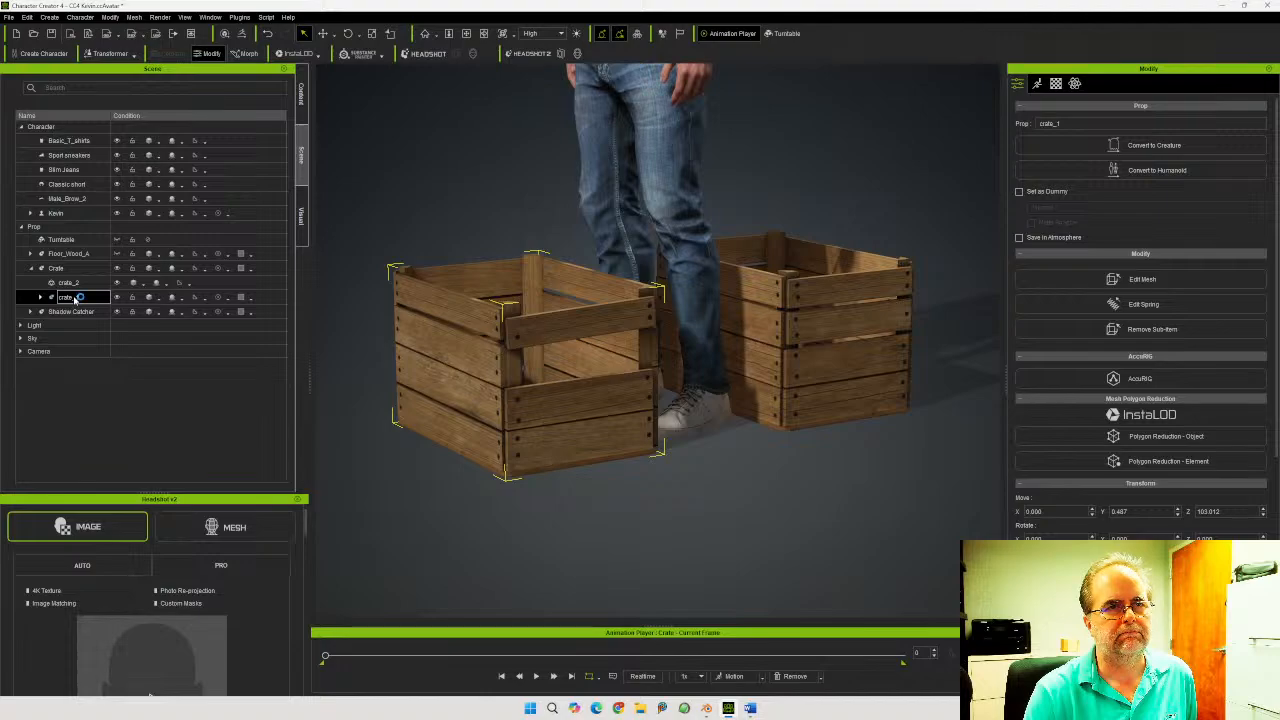
left_click(41, 297)
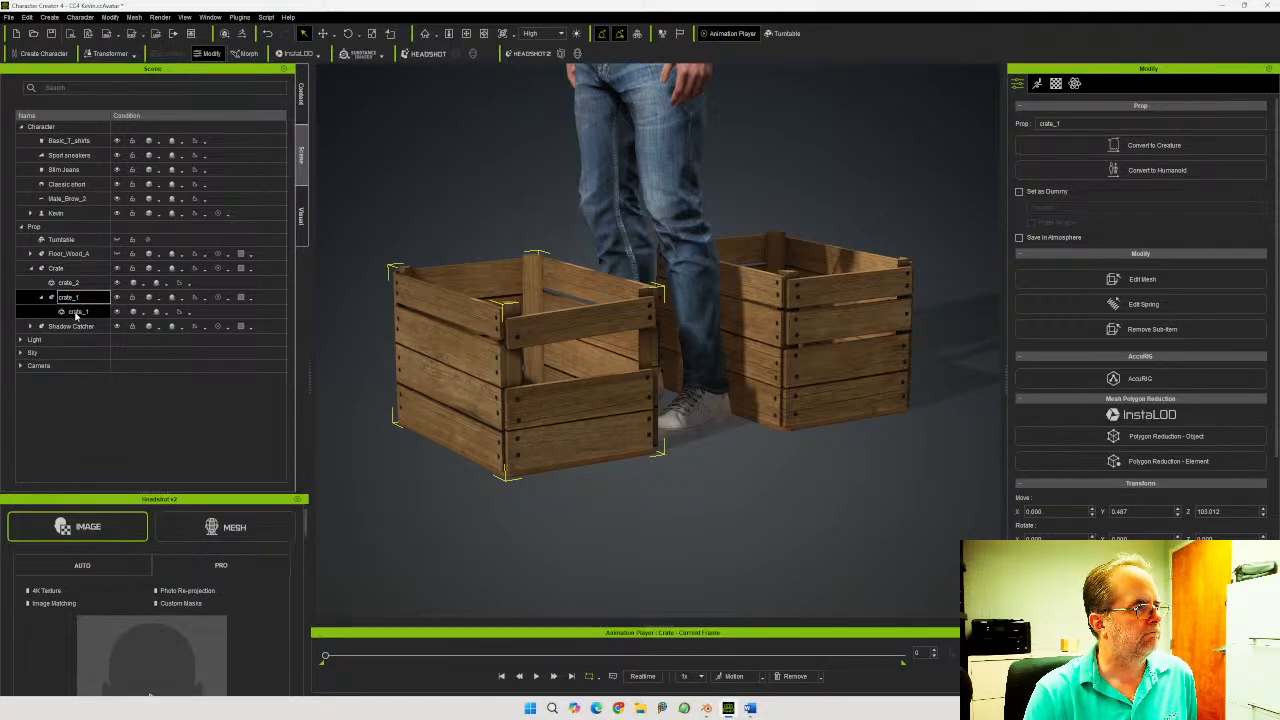
left_click(75, 313)
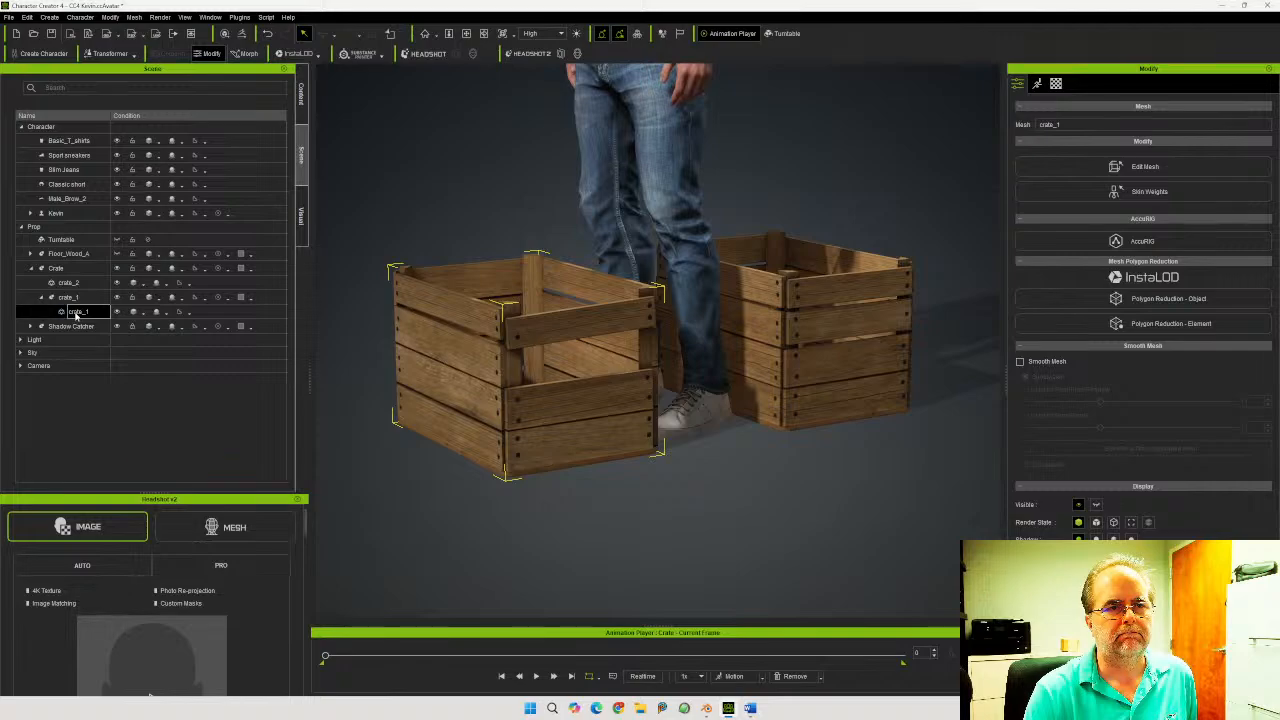
left_click(68, 298)
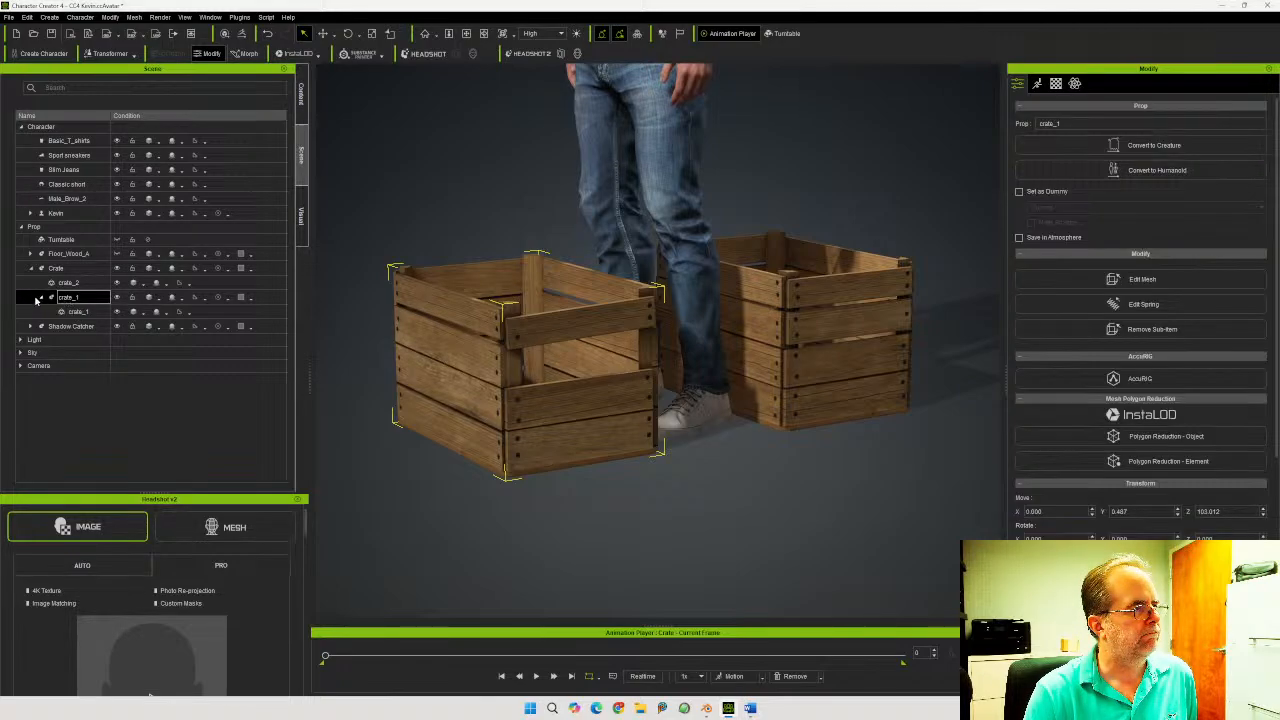
left_click(40, 297)
left_click(80, 283)
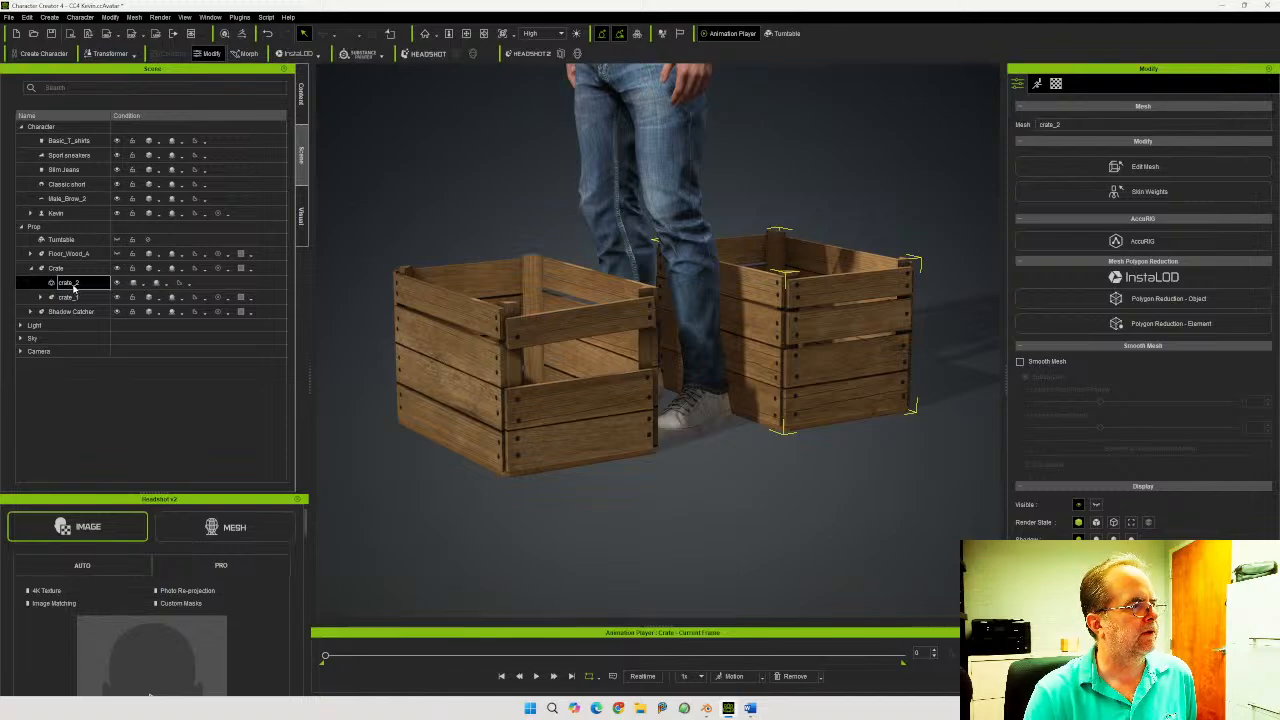
left_click(66, 297)
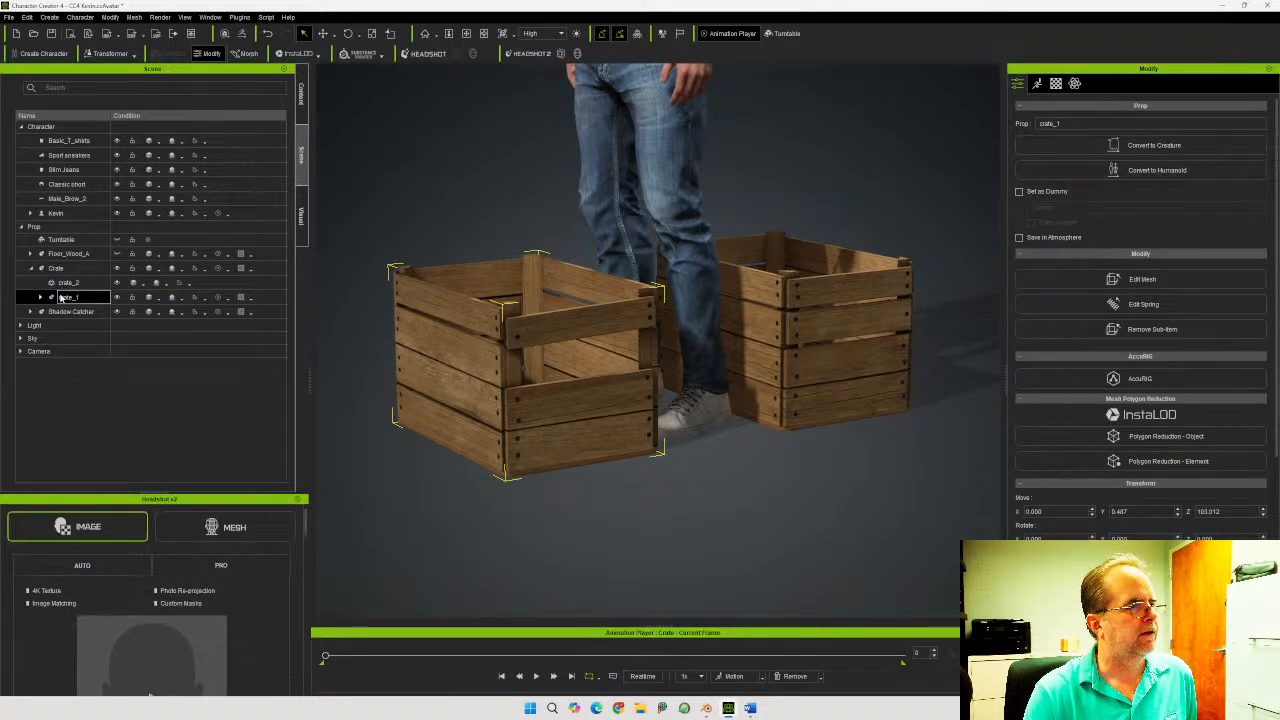
left_click(68, 283)
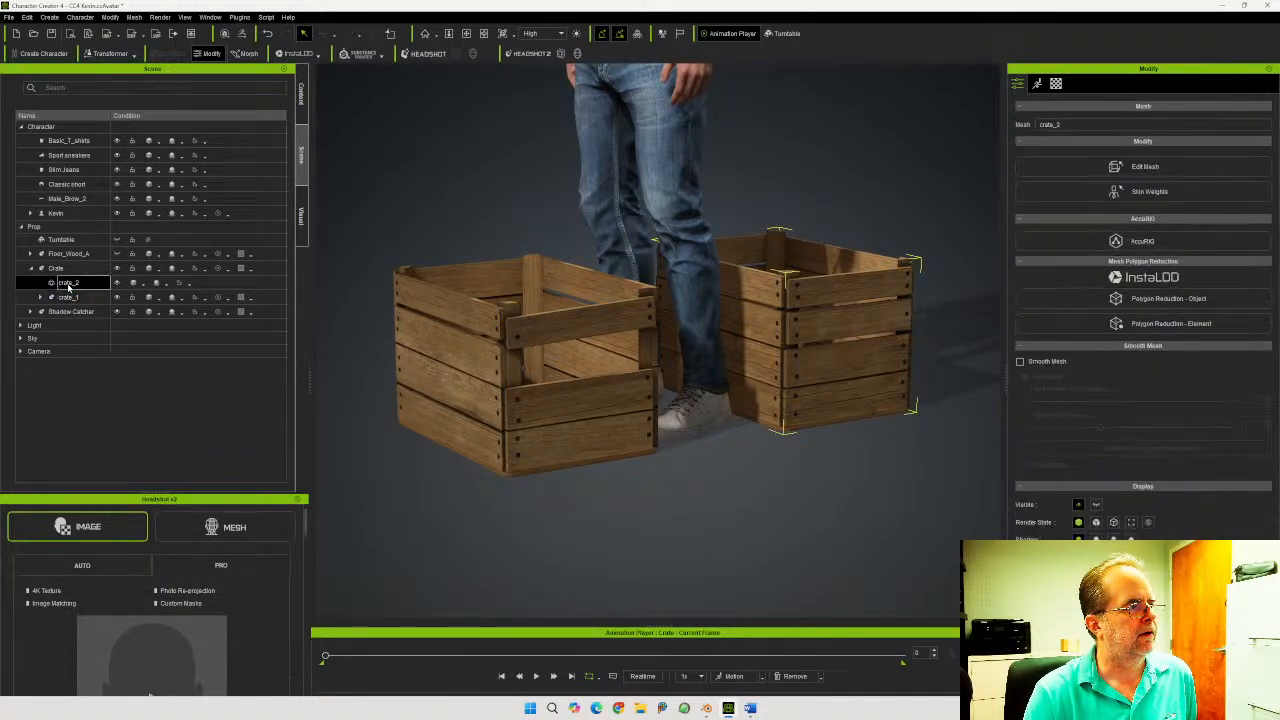
double_click(68, 283)
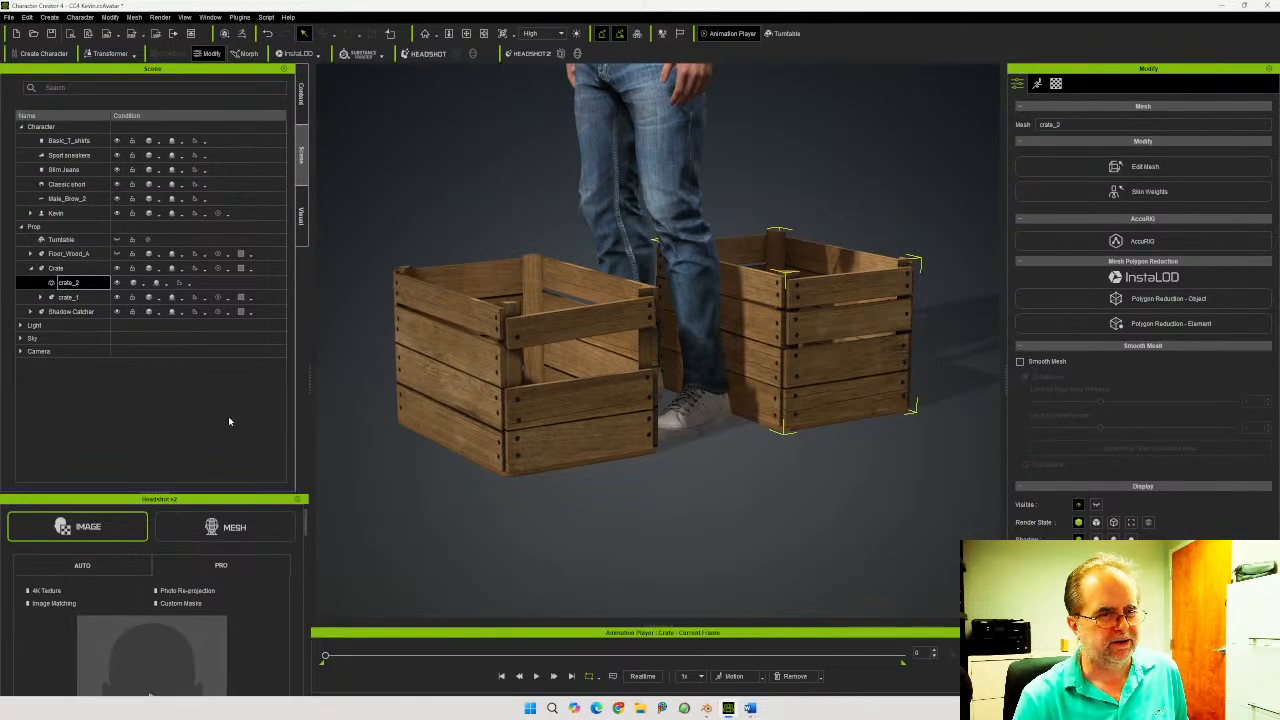
Undo the sub-item conversion of crate_1 and select the whole Crate prop
key("ctrl+z")
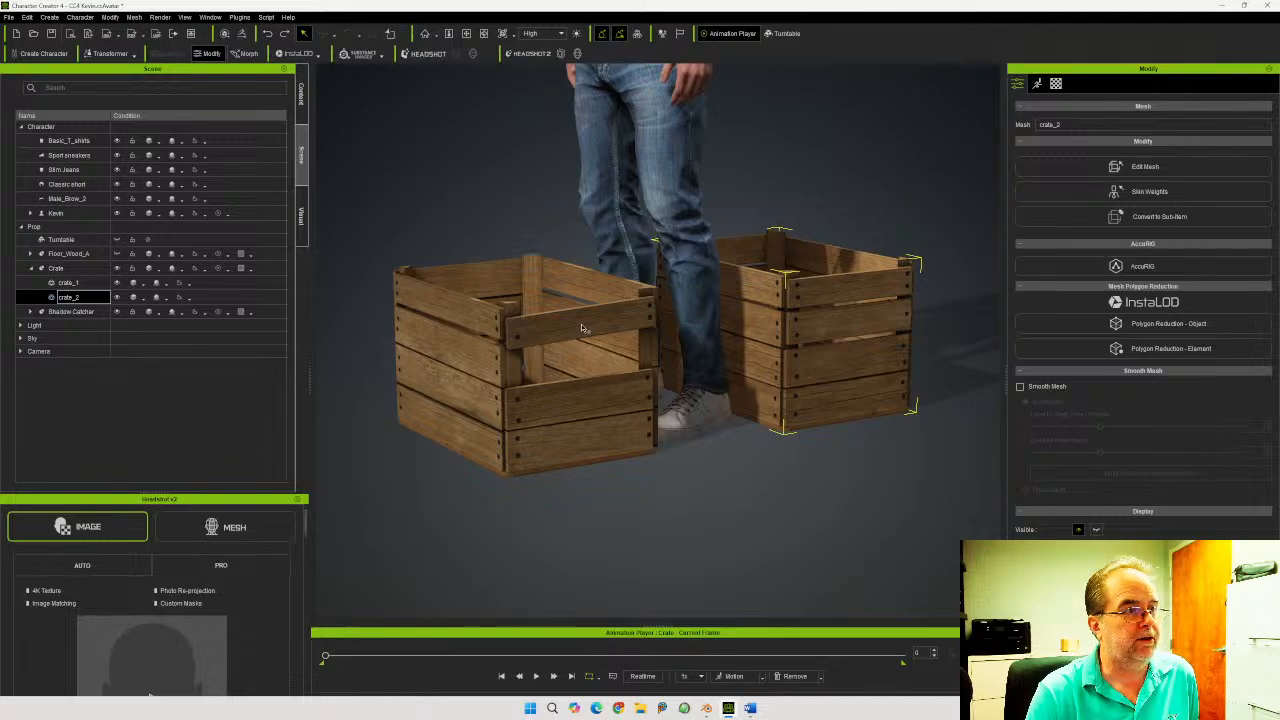
left_click(581, 328)
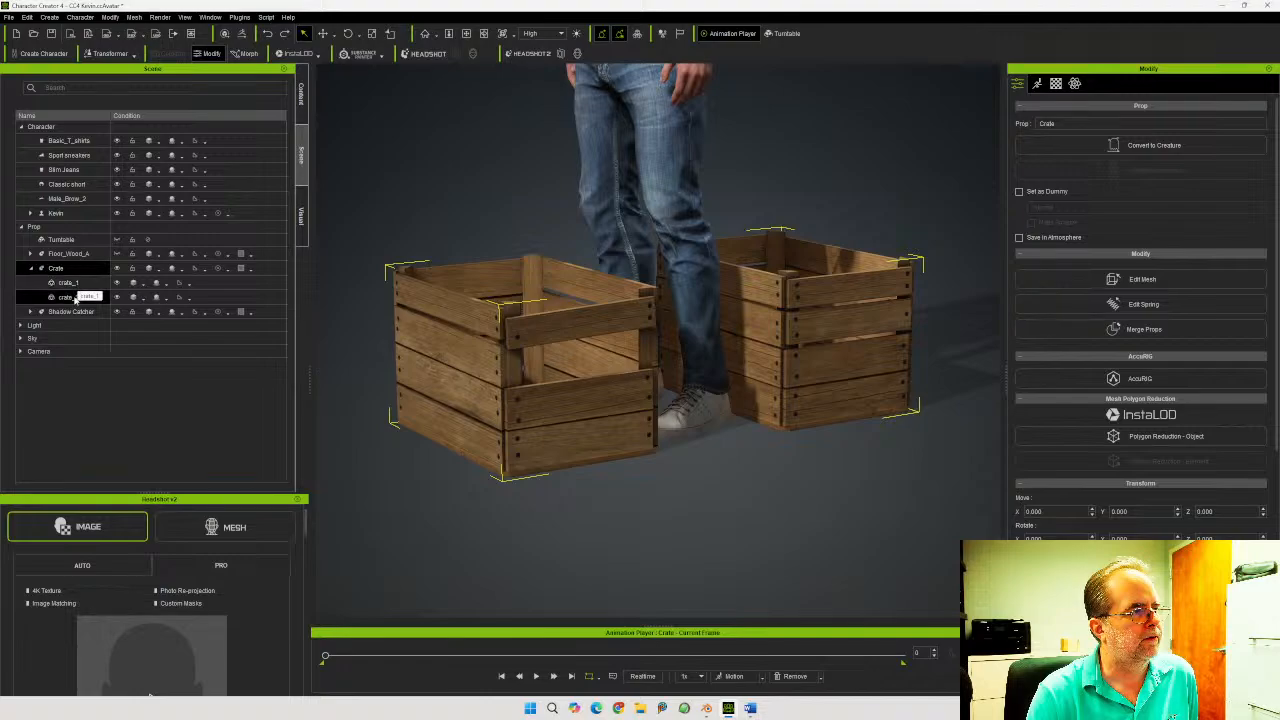
Set the material opacity of the crate_2 mesh to 0
left_click(70, 297)
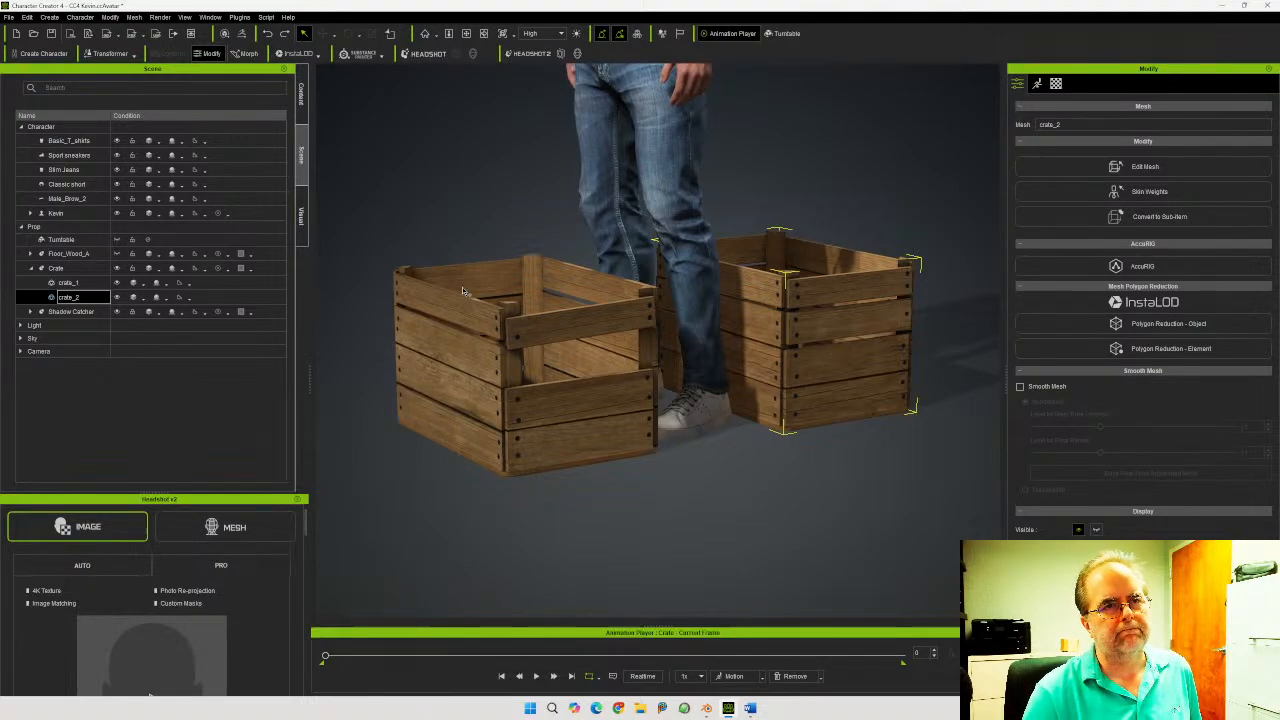
left_click(68, 283)
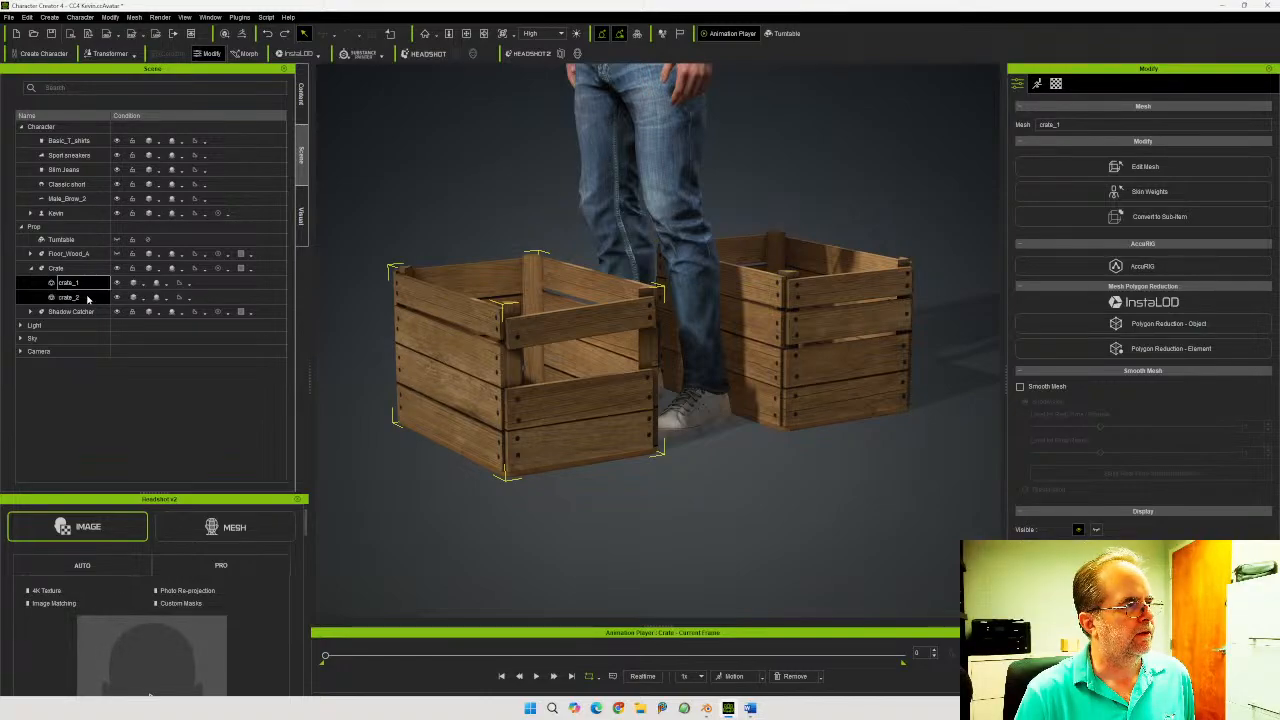
left_click(87, 298)
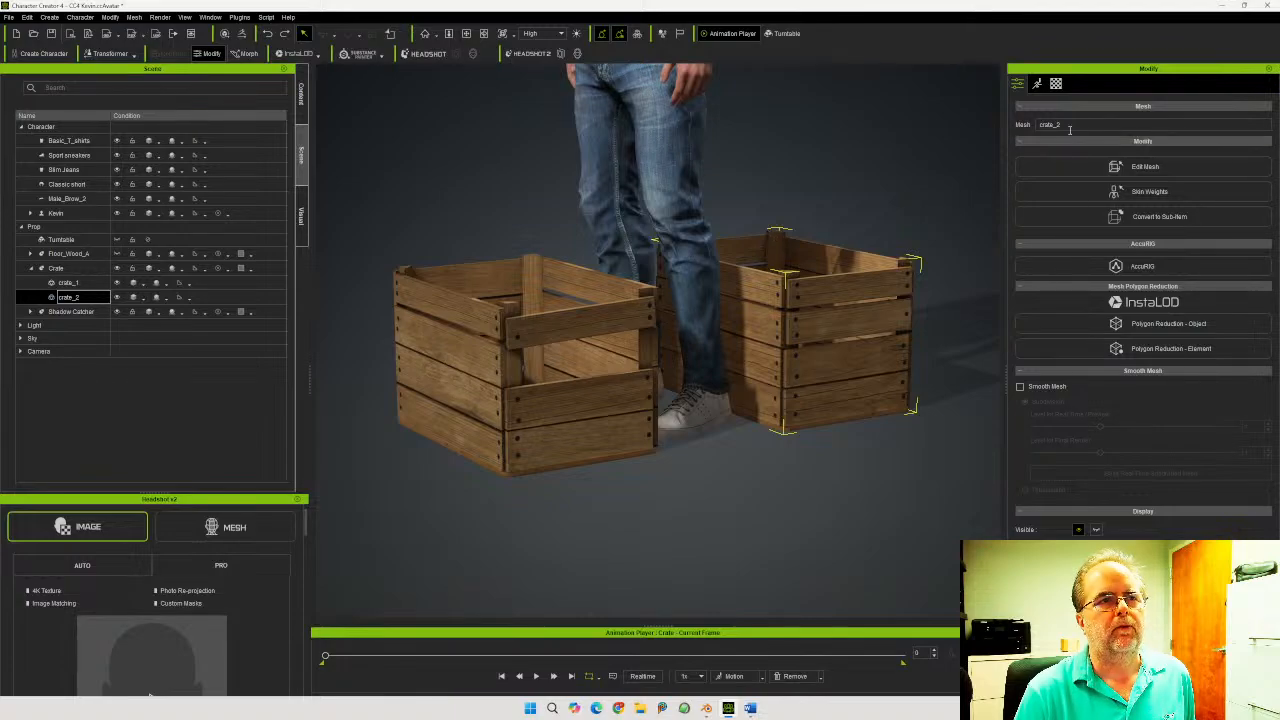
left_click(1056, 83)
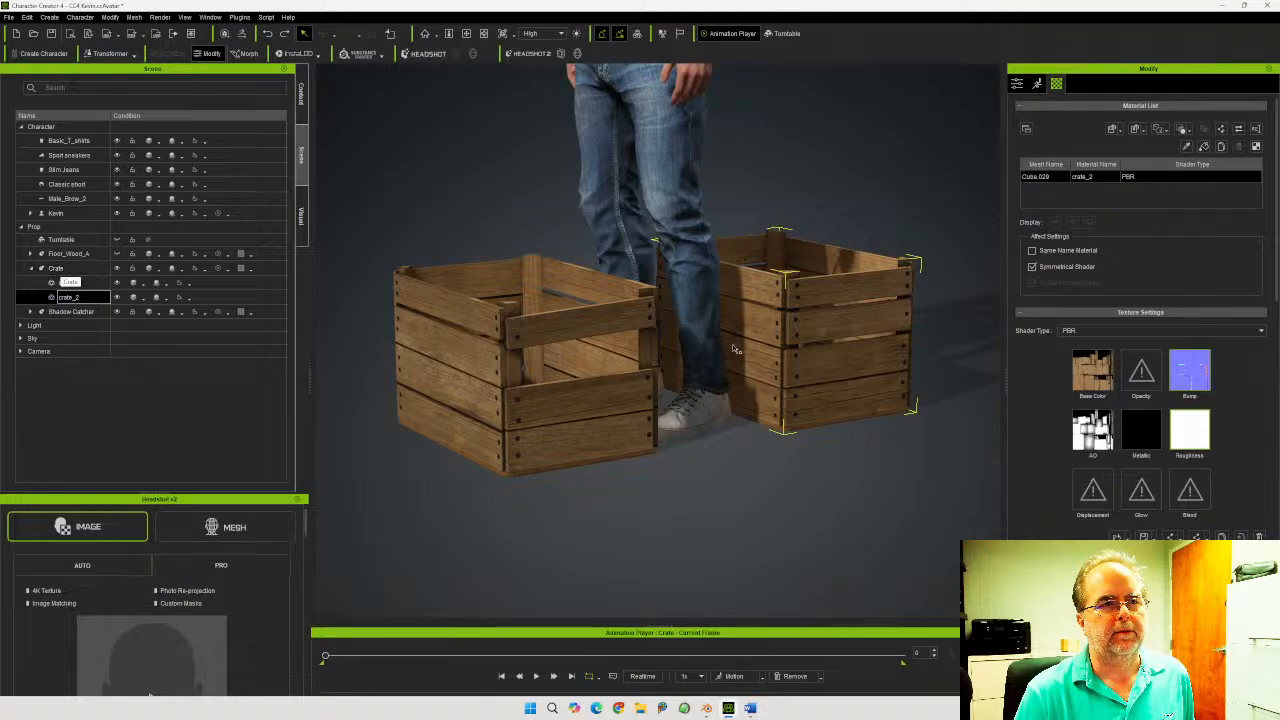
scroll(1104, 413, "down", 5)
scroll(1104, 413, "down", 3)
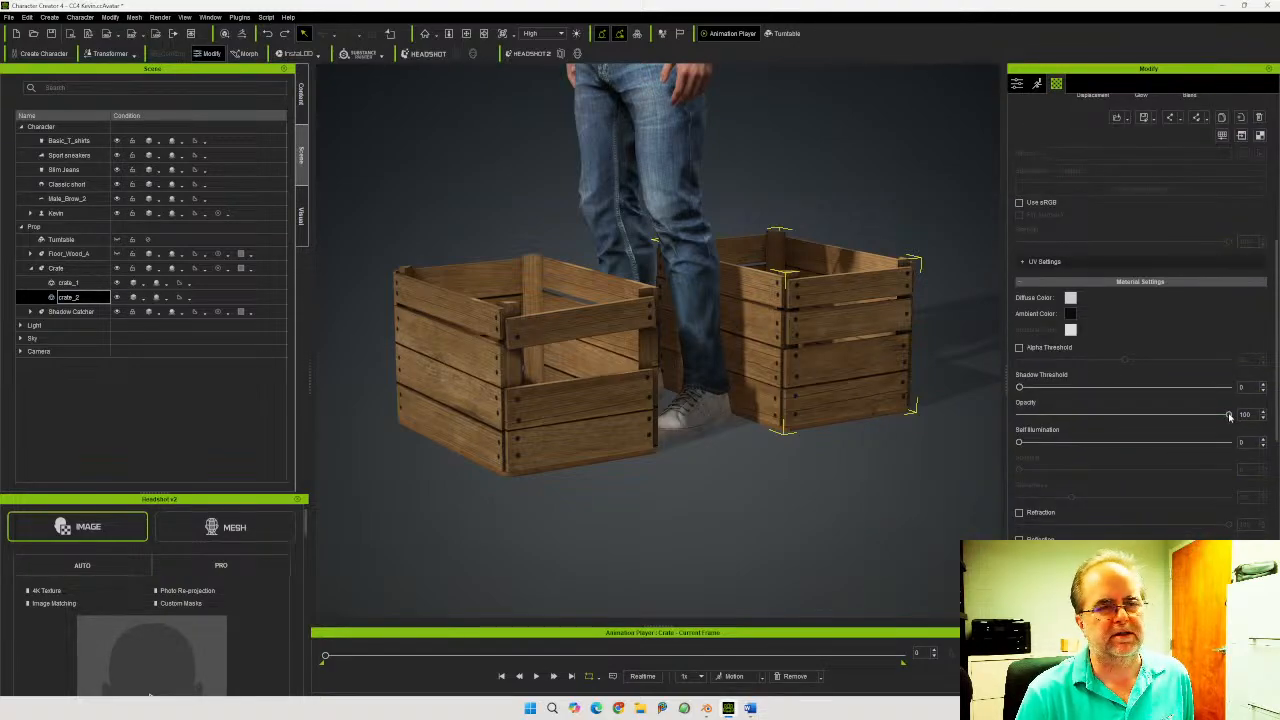
left_click_drag(1229, 416, 958, 424)
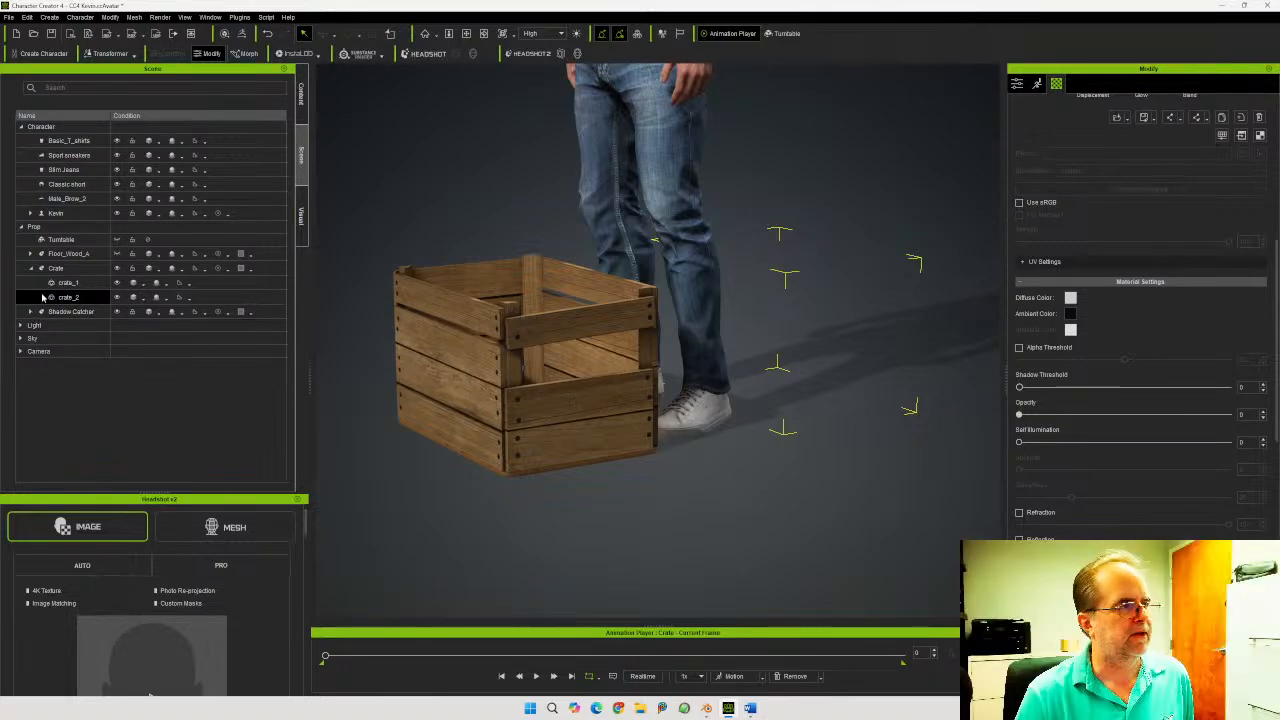
Select the whole Crate prop and start editing its pivot
left_click(71, 272)
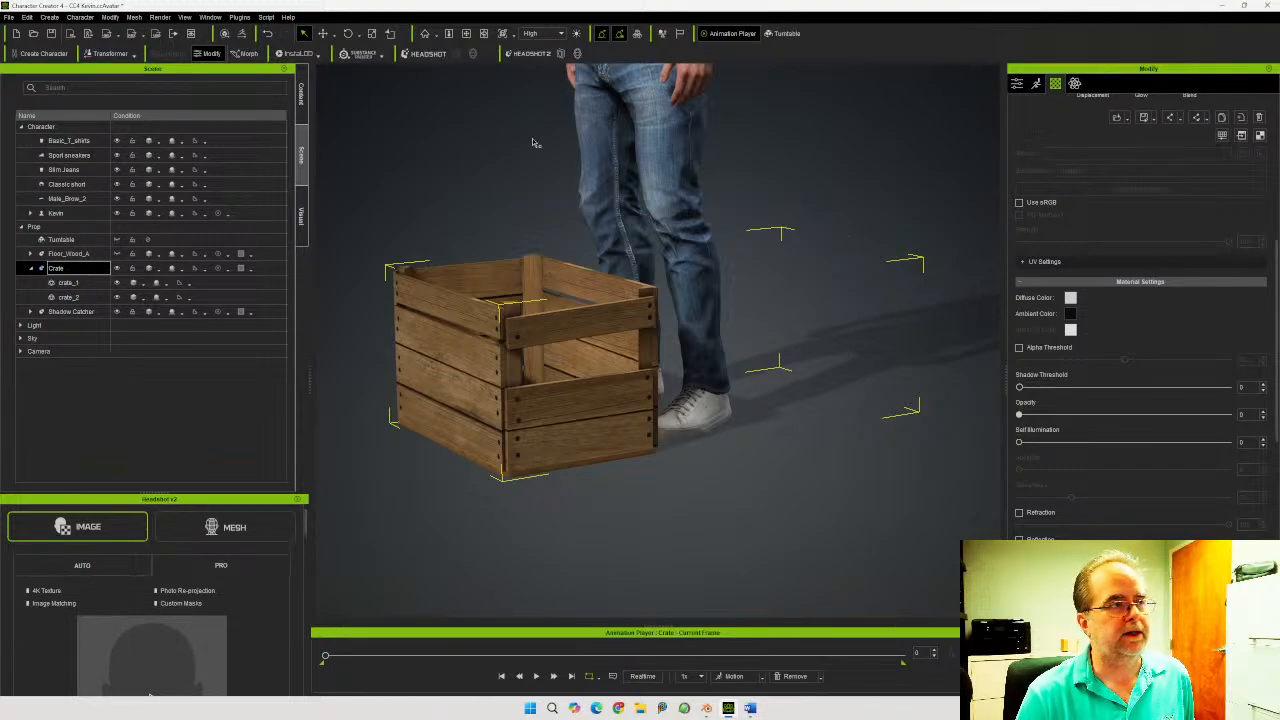
left_click(327, 35)
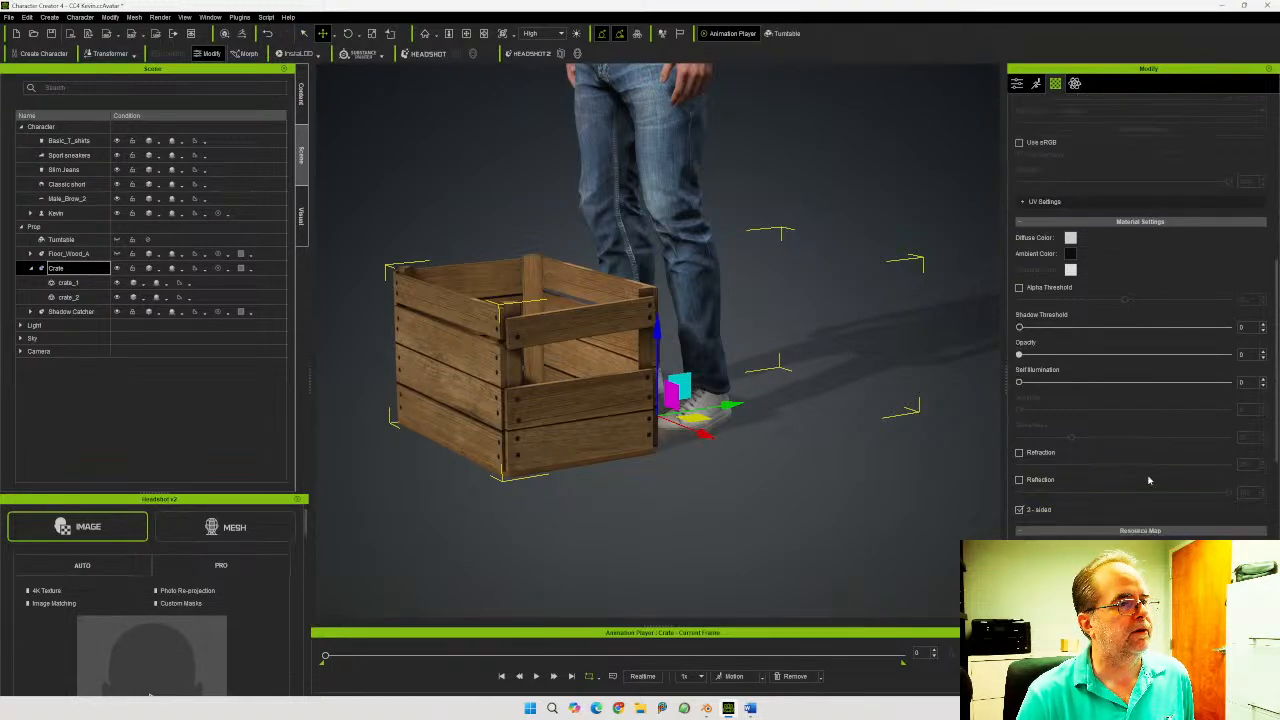
scroll(1140, 470, "down", 10)
scroll(1086, 478, "down", 5)
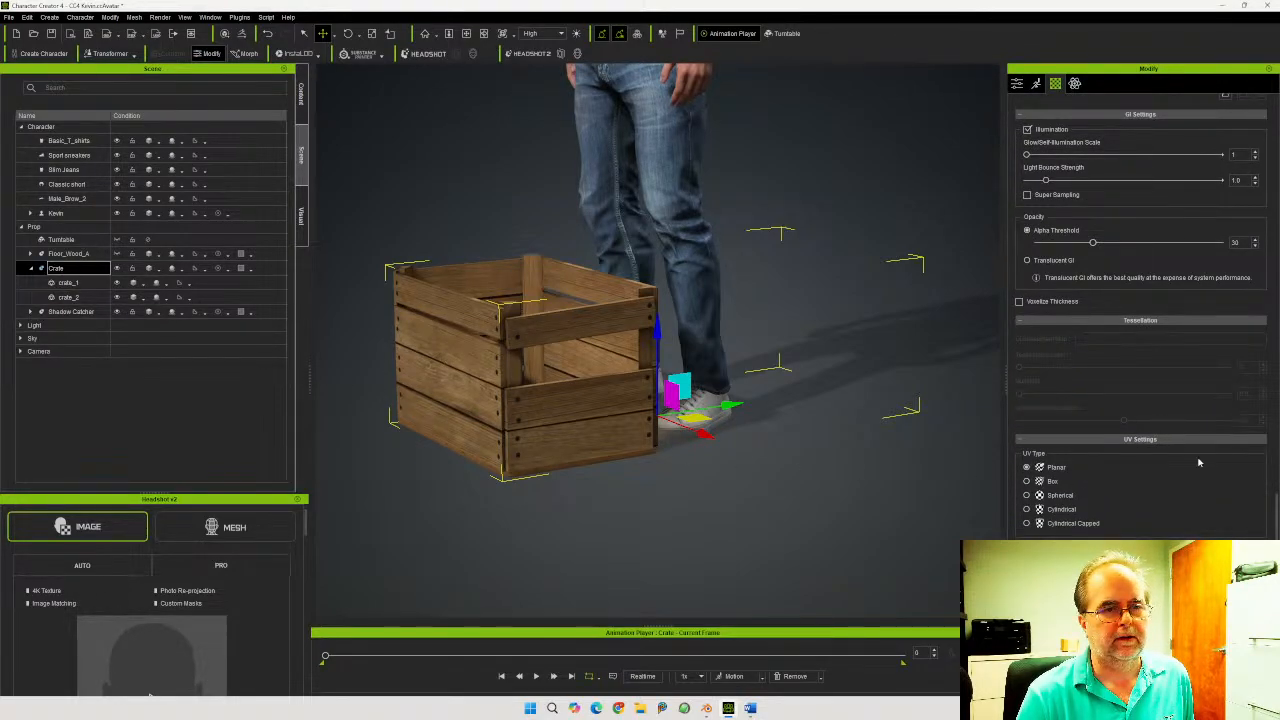
scroll(1177, 472, "up", 5)
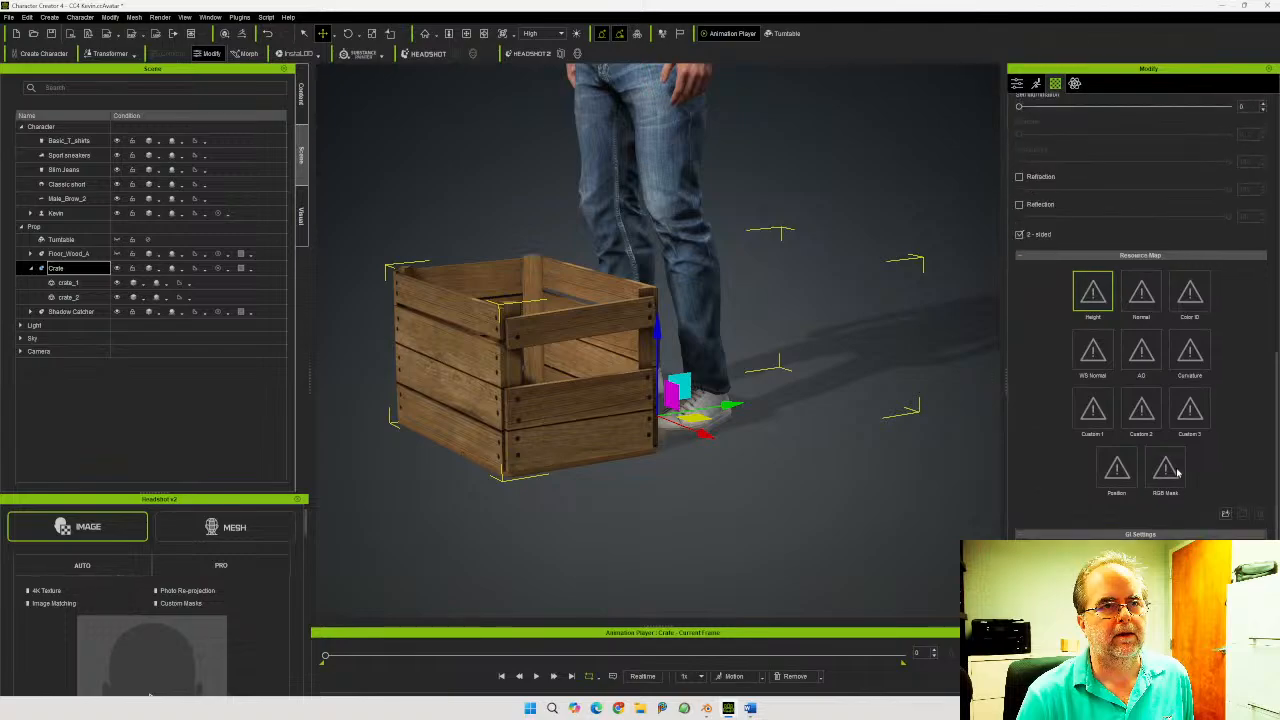
left_click(1019, 83)
scroll(1150, 400, "down", 10)
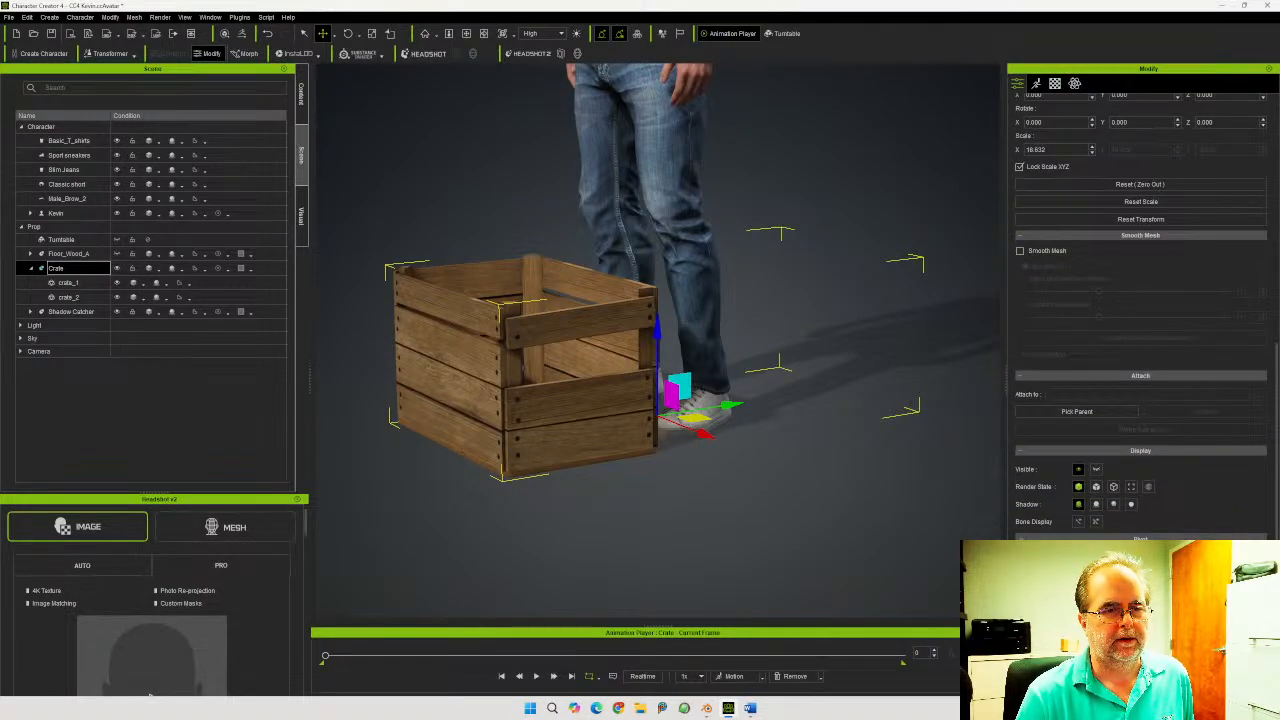
left_click(1140, 557)
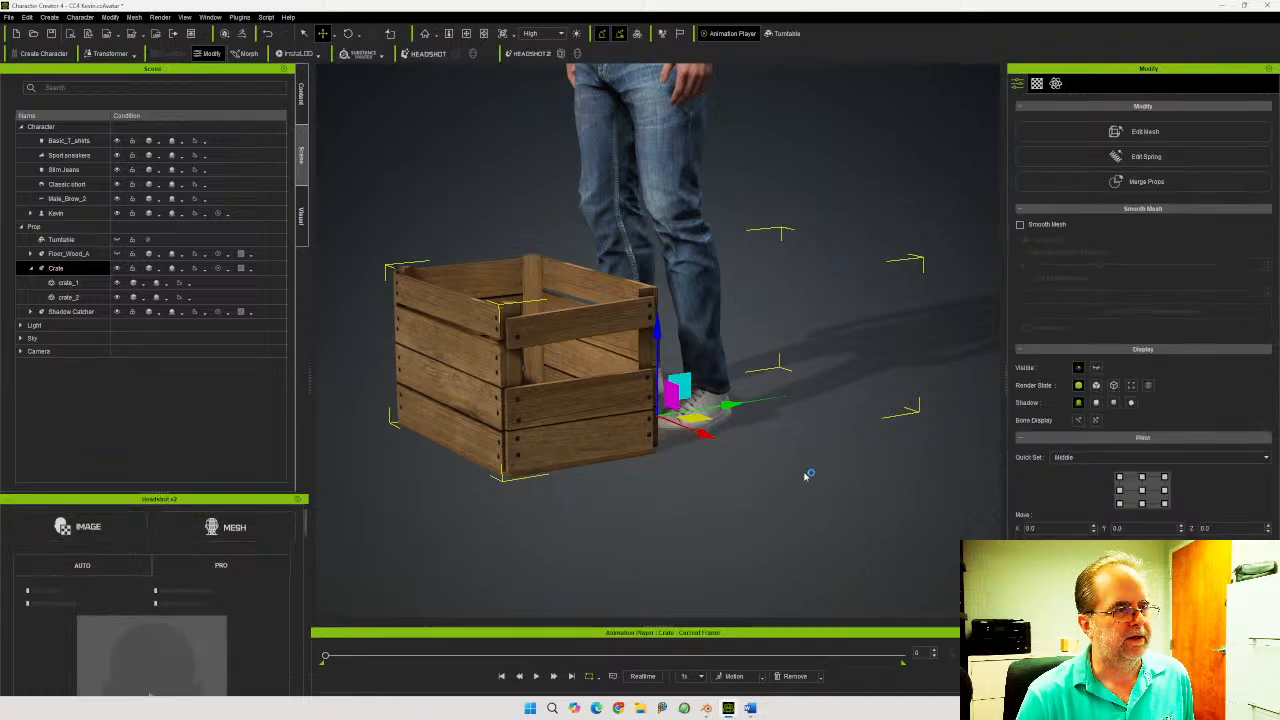
Move the Crate prop's pivot along Y to about -36.9, beneath the open-sided crate, and reset the prop's scale
left_click_drag(727, 405, 604, 425)
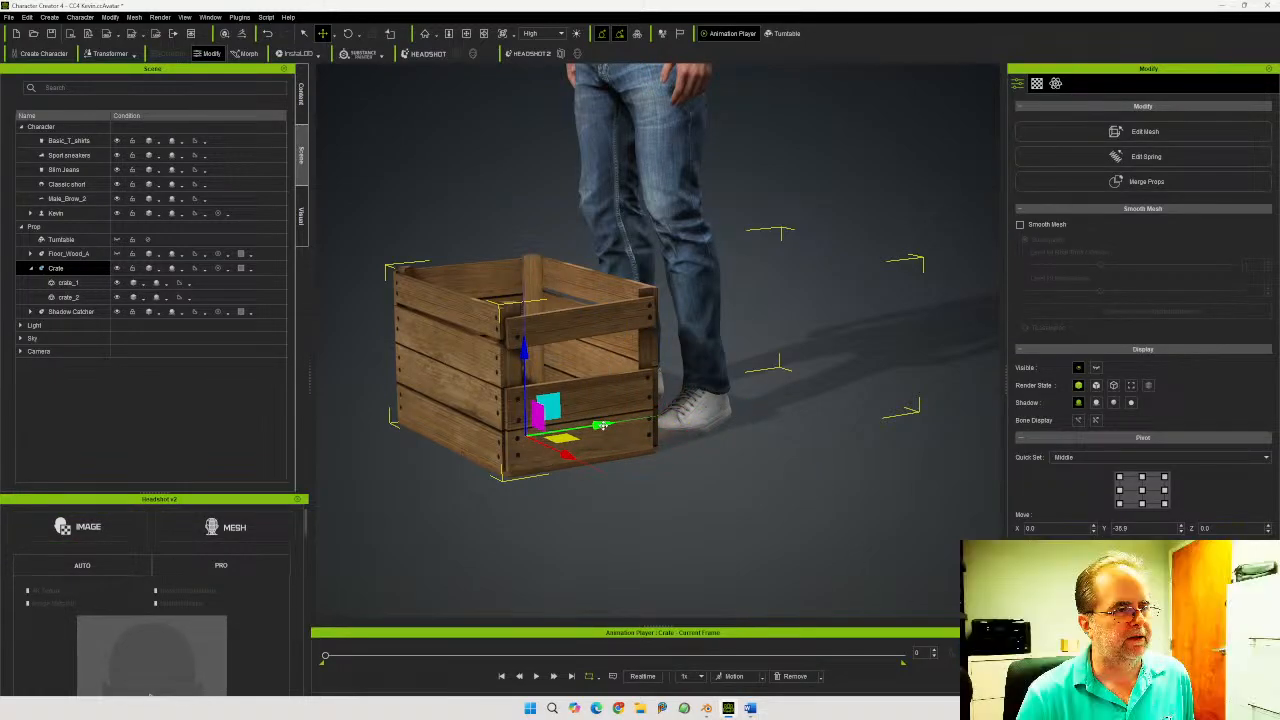
right_click_drag(604, 425, 706, 417)
scroll(769, 380, "up", 2)
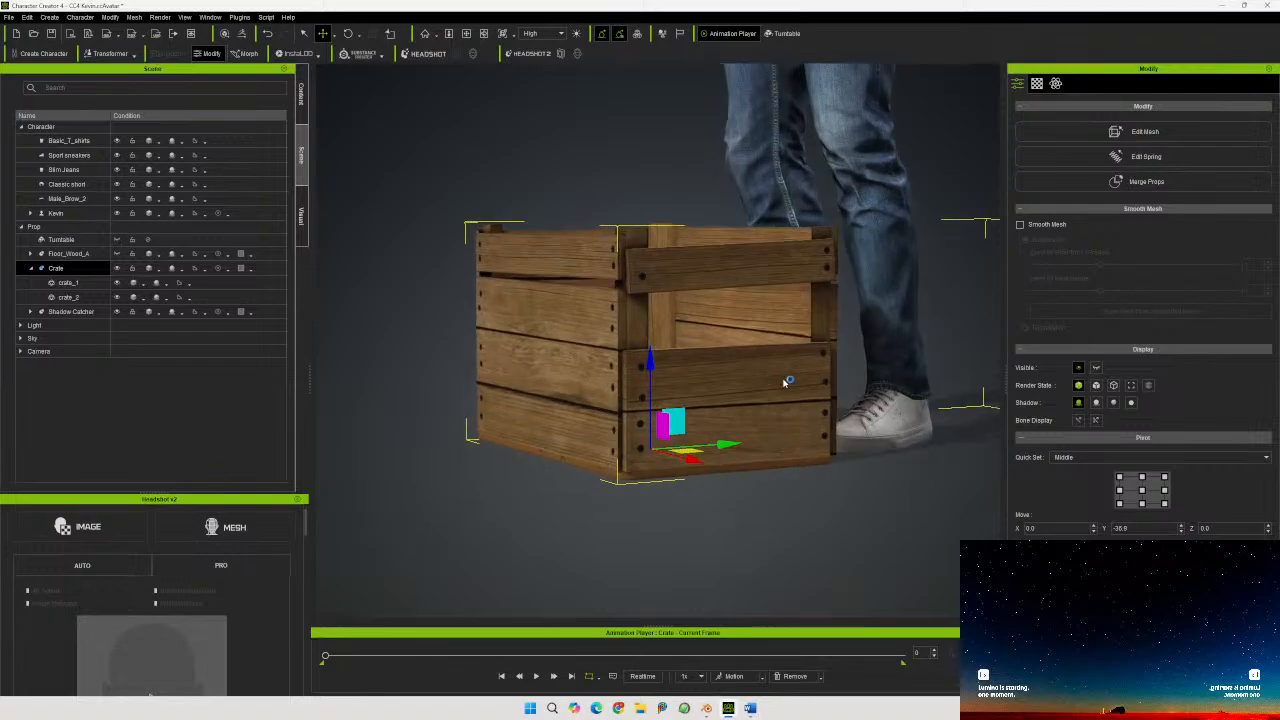
middle_click_drag(788, 380, 763, 390)
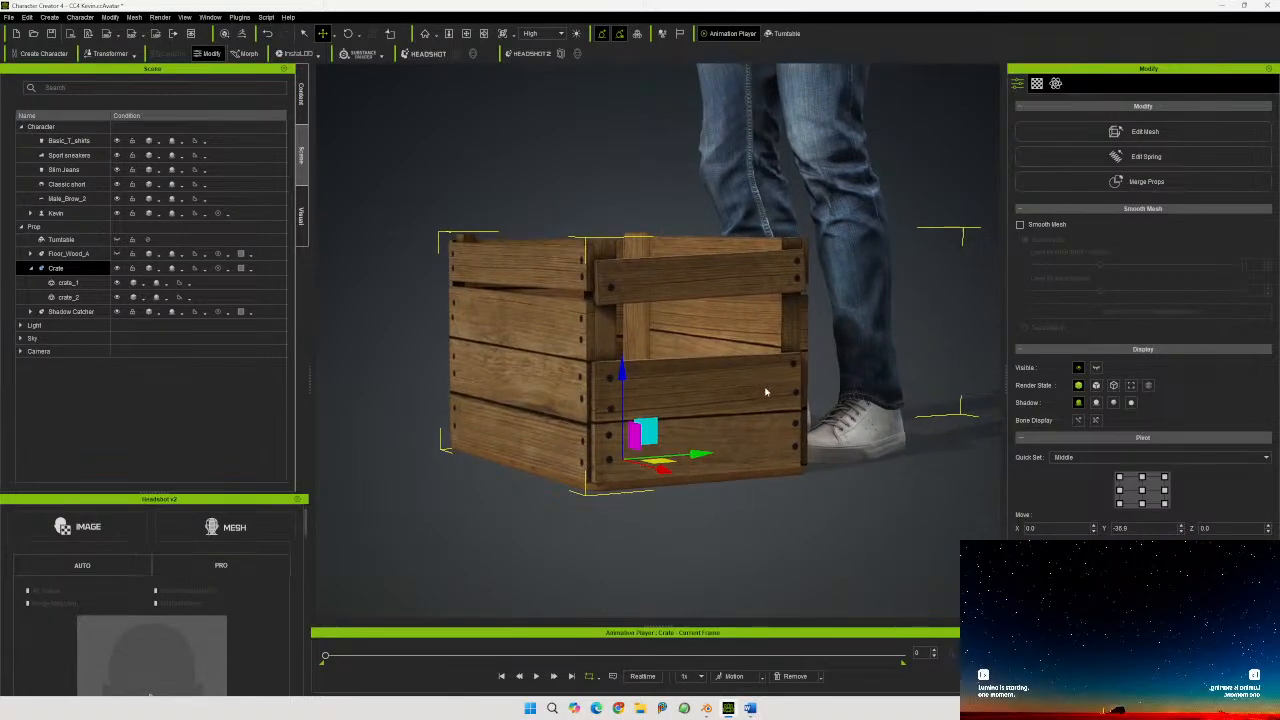
right_click_drag(758, 393, 770, 391)
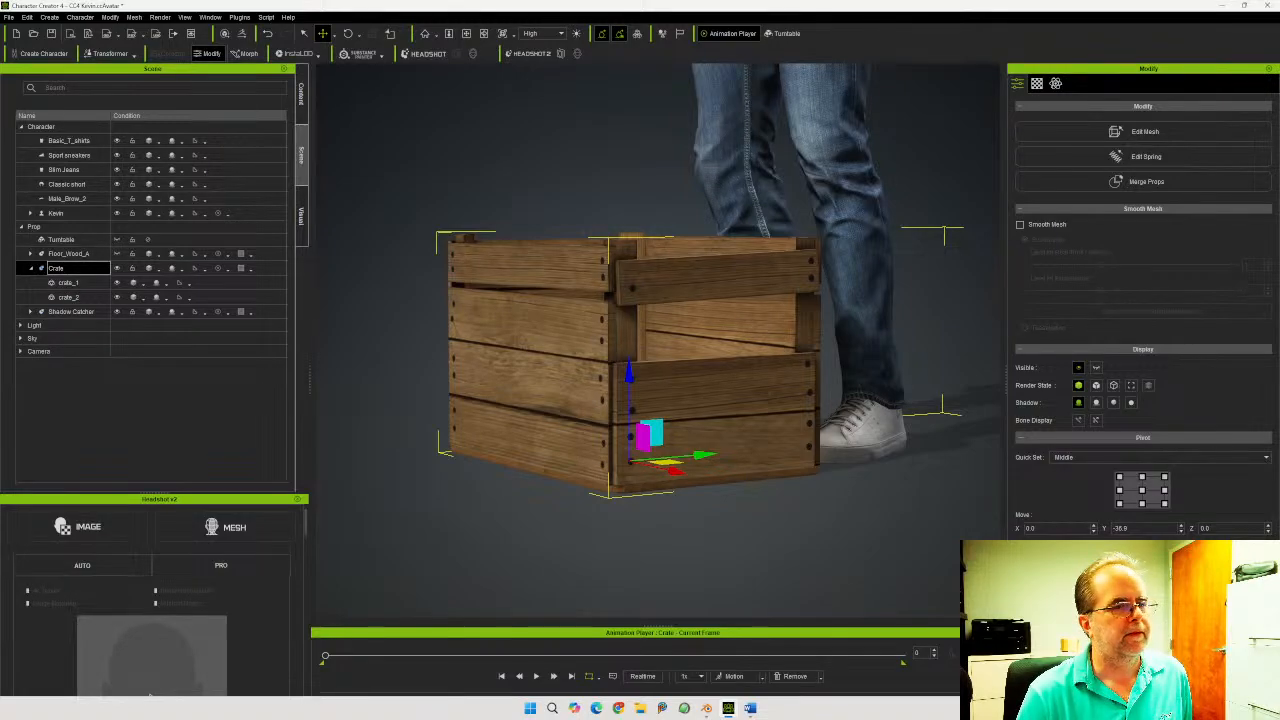
left_click(1190, 590)
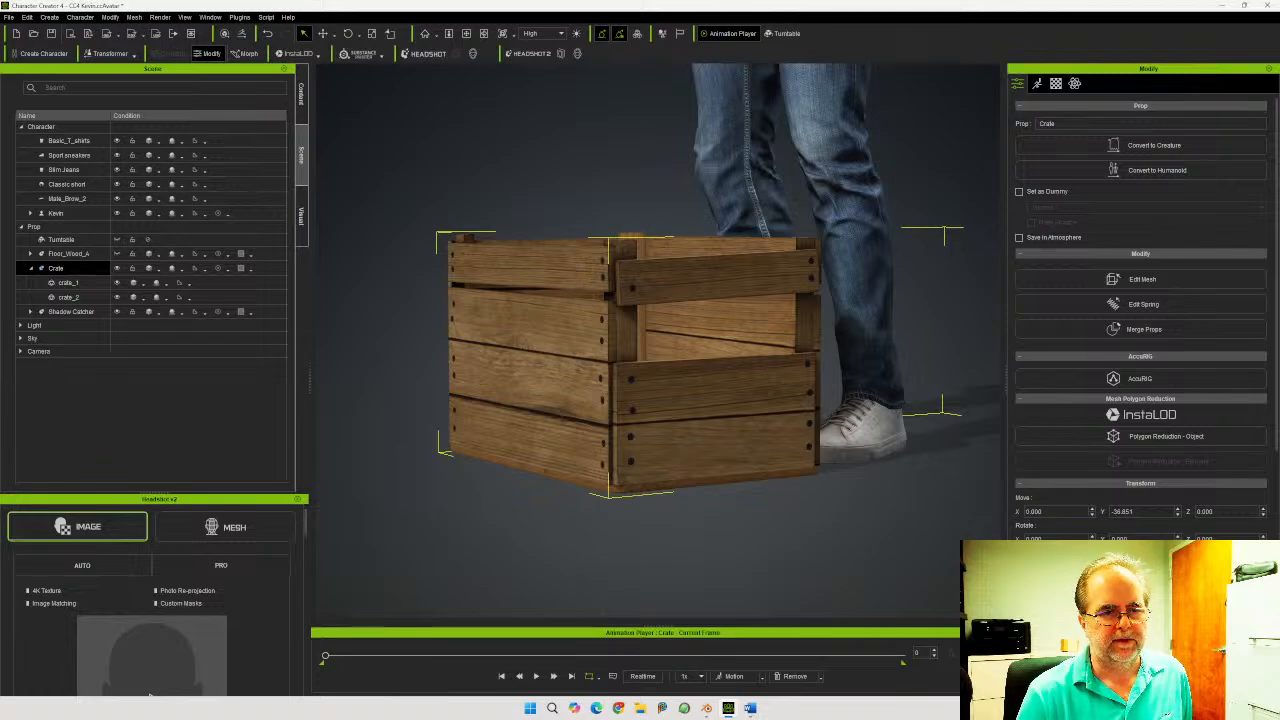
left_click(1150, 615)
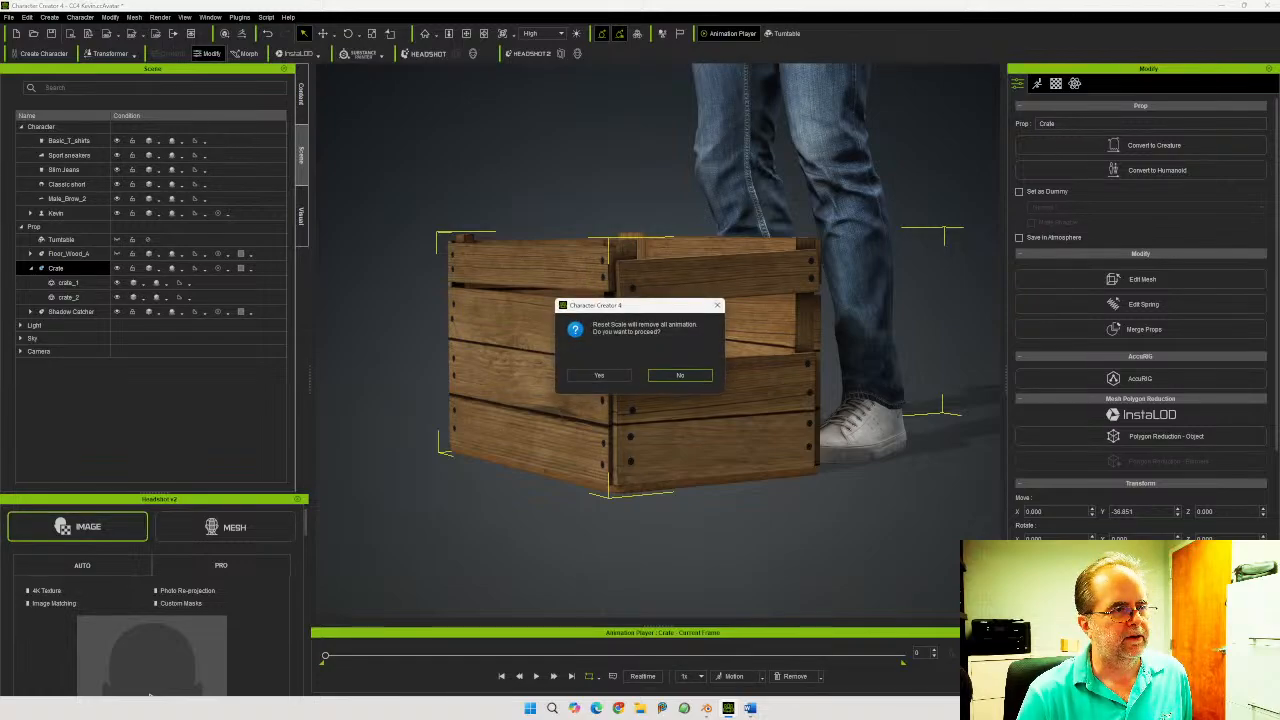
left_click(600, 376)
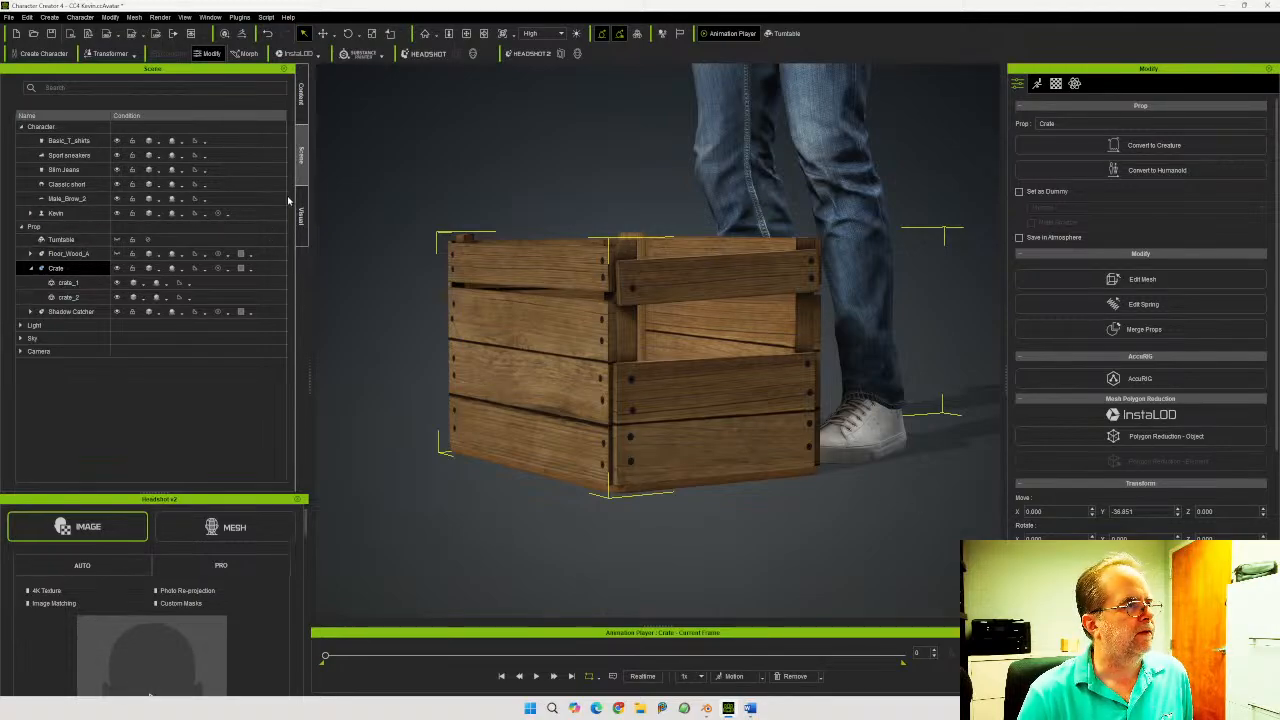
Hide the whole character together with its brows, jeans, sneakers and T-shirt
left_click(118, 198)
left_click(117, 169)
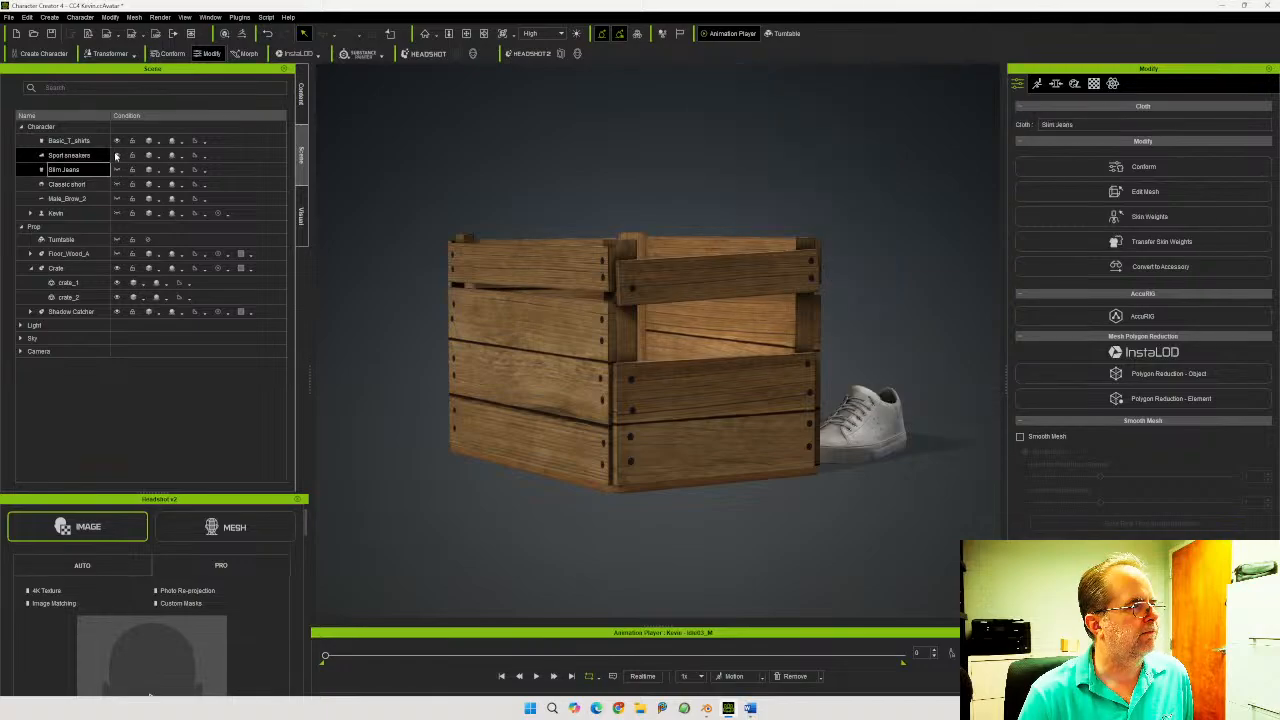
left_click(116, 155)
left_click(116, 143)
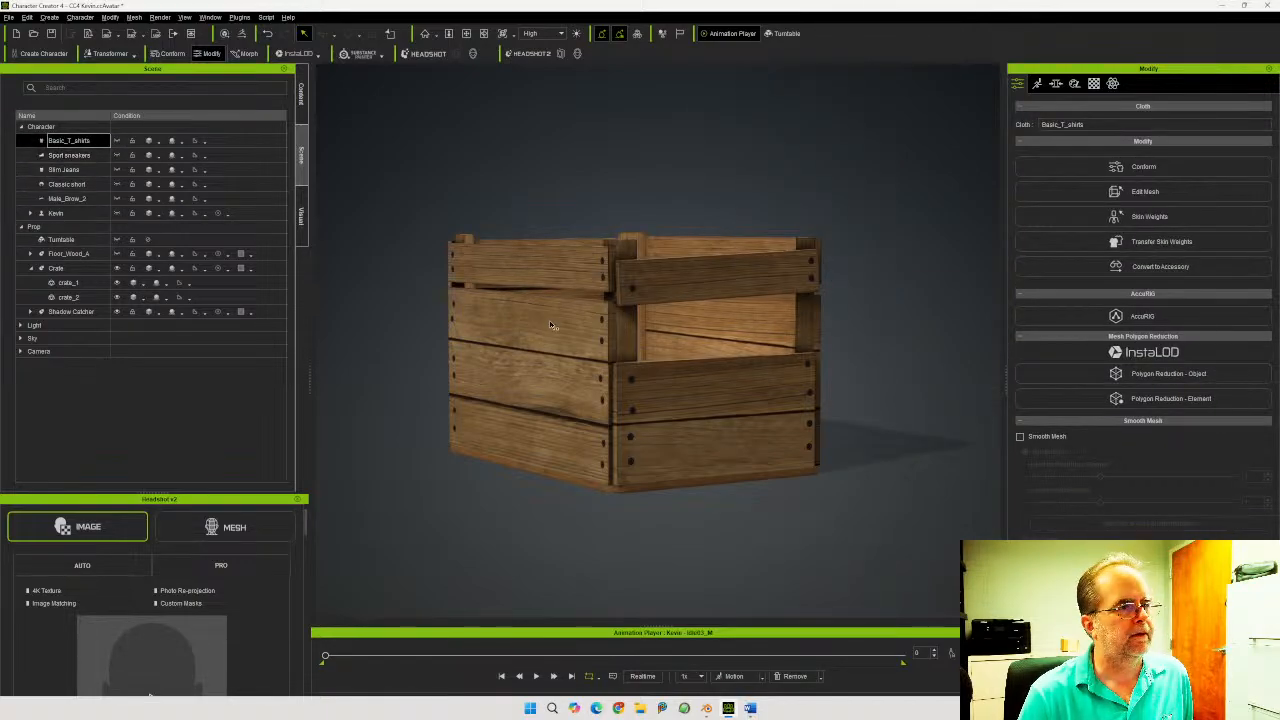
Frame the crate from a raised angle and open the custom Props content library
right_click_drag(554, 325, 628, 358)
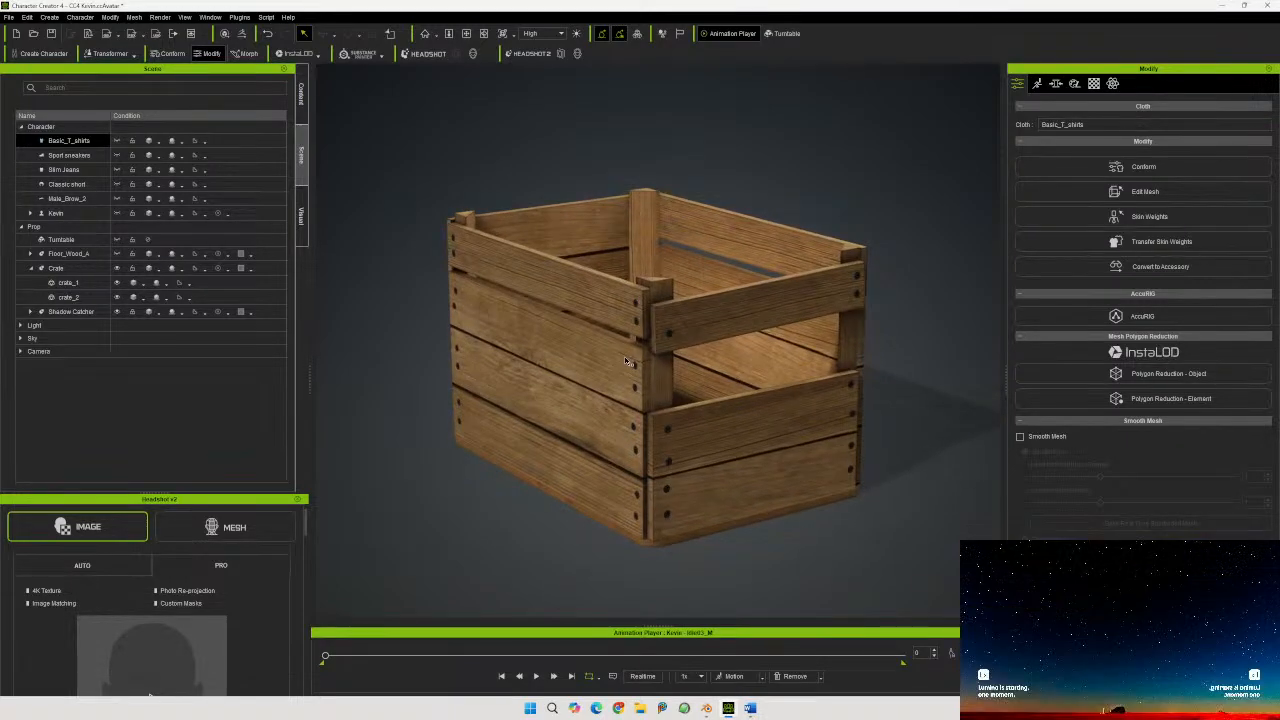
left_click(302, 216)
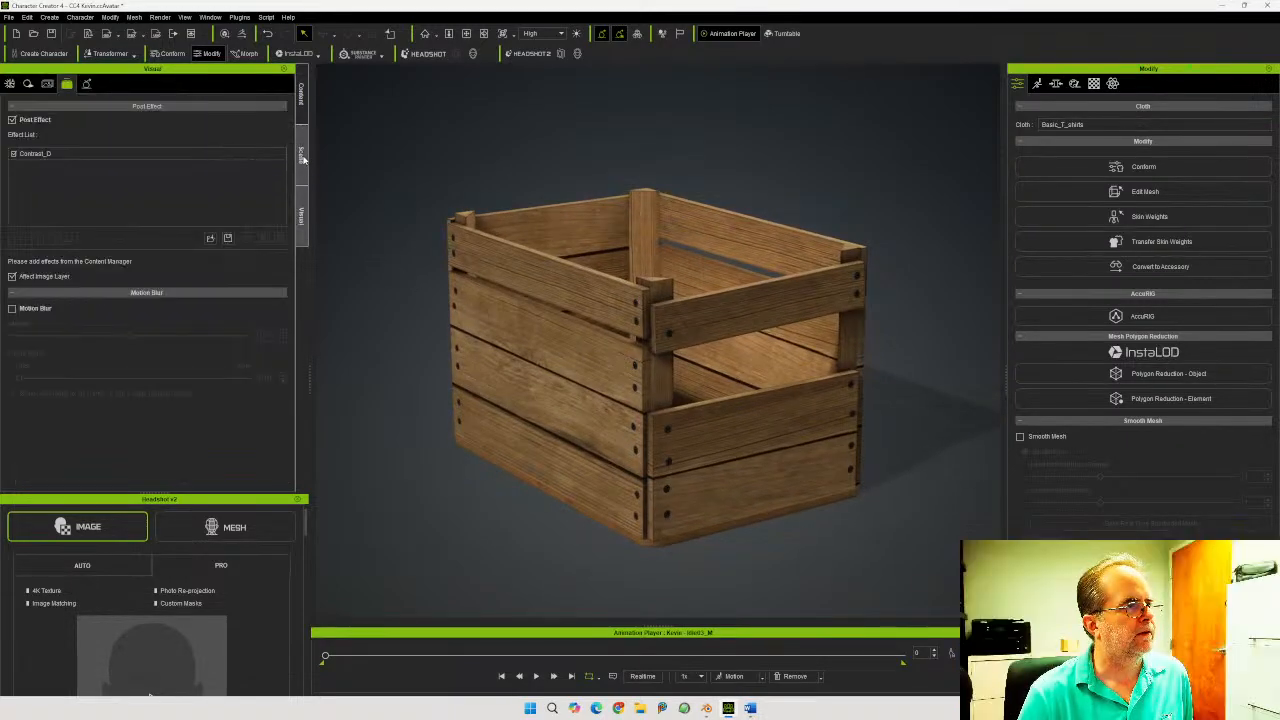
left_click(302, 96)
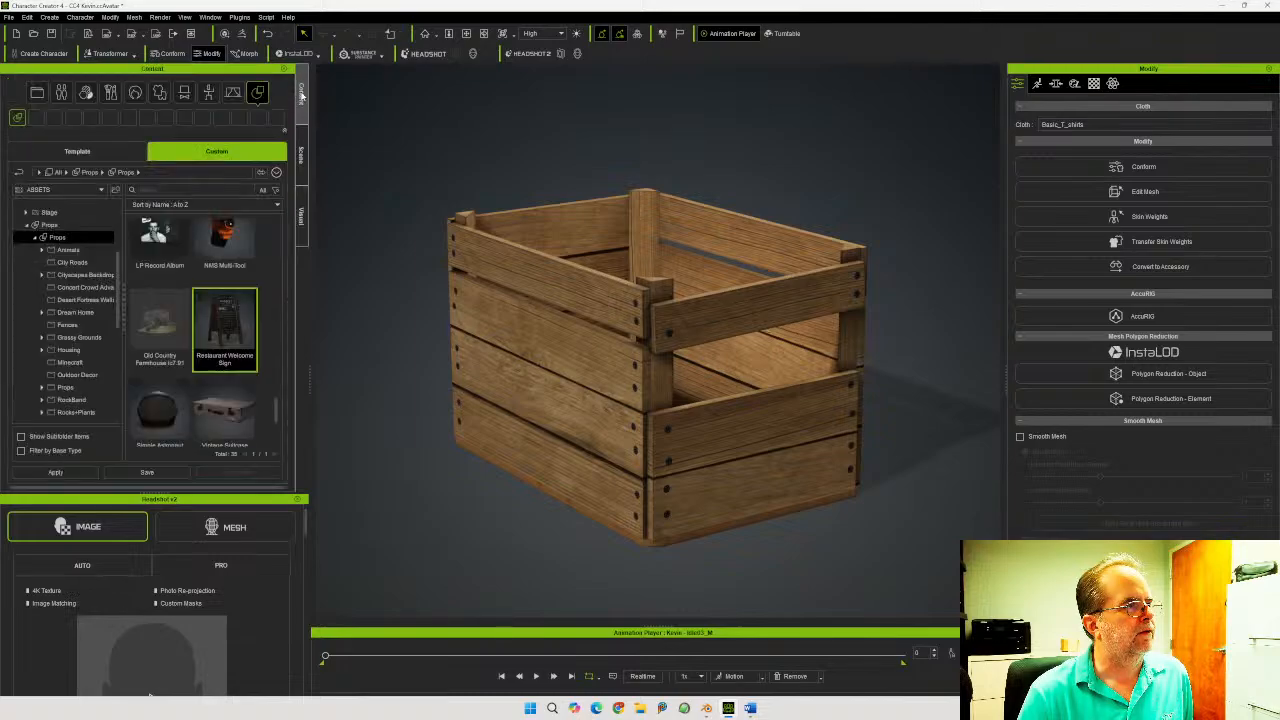
left_click(277, 340)
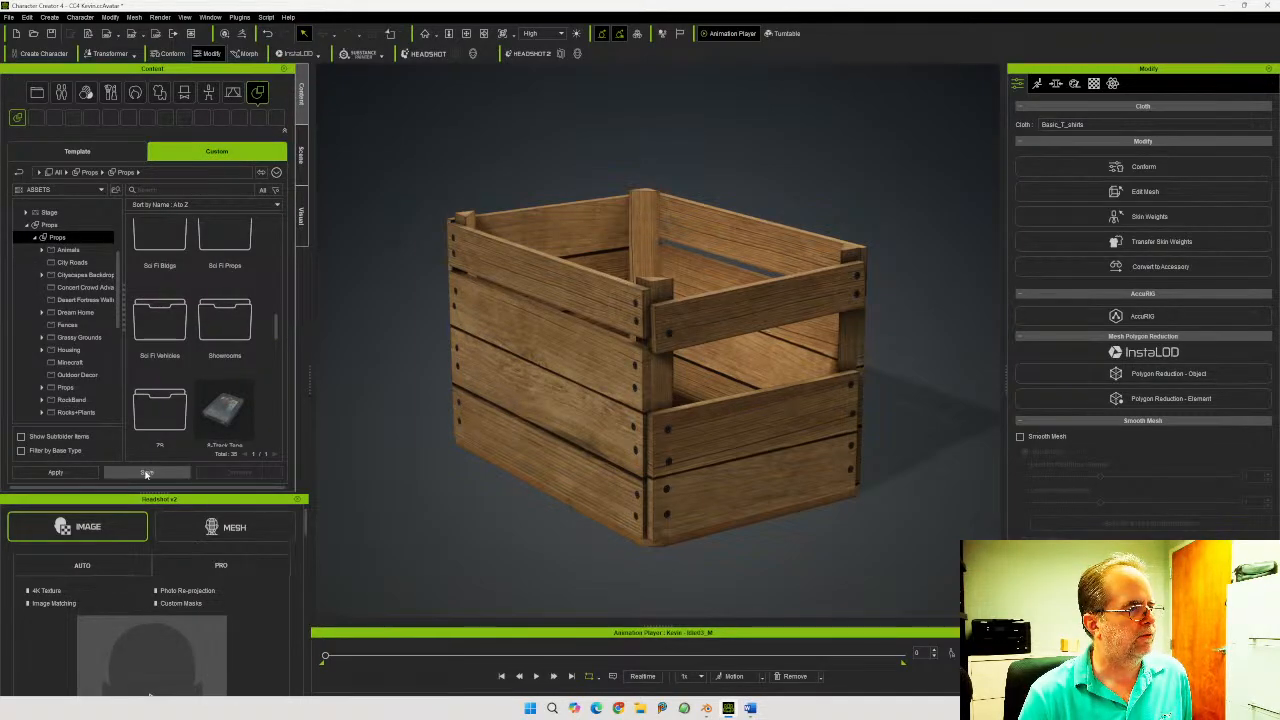
left_click(268, 364)
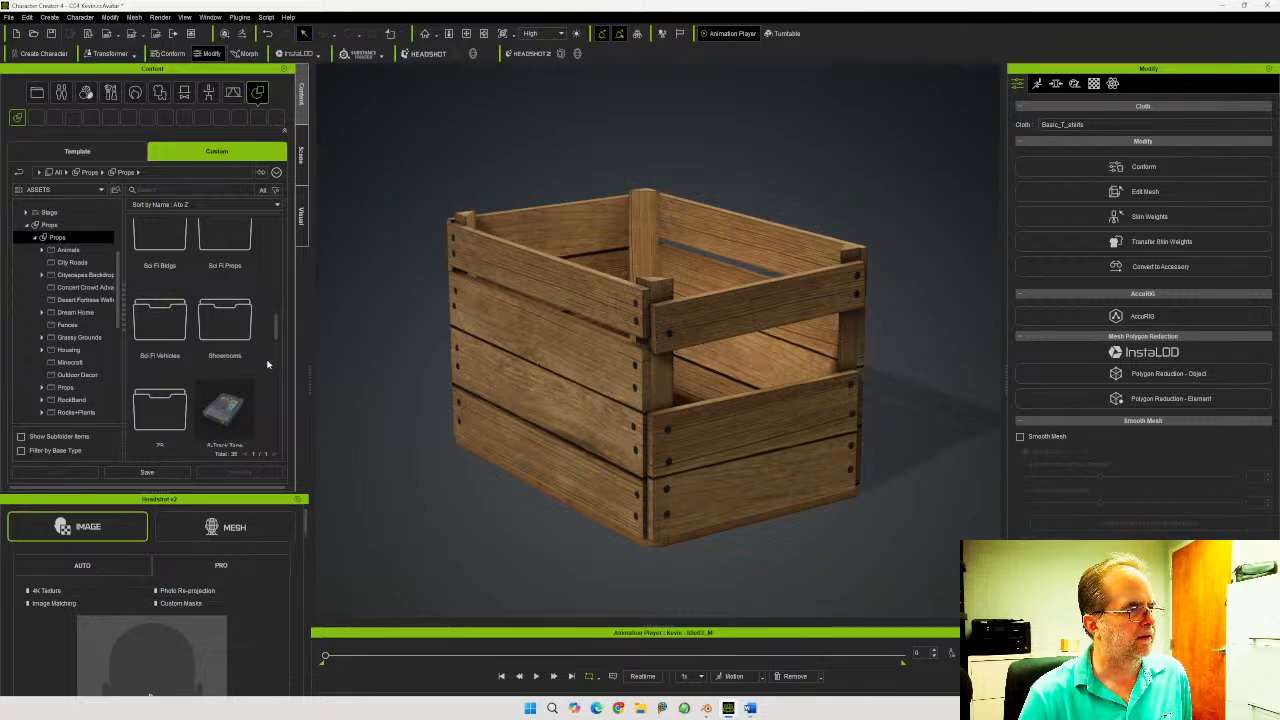
left_click(170, 470)
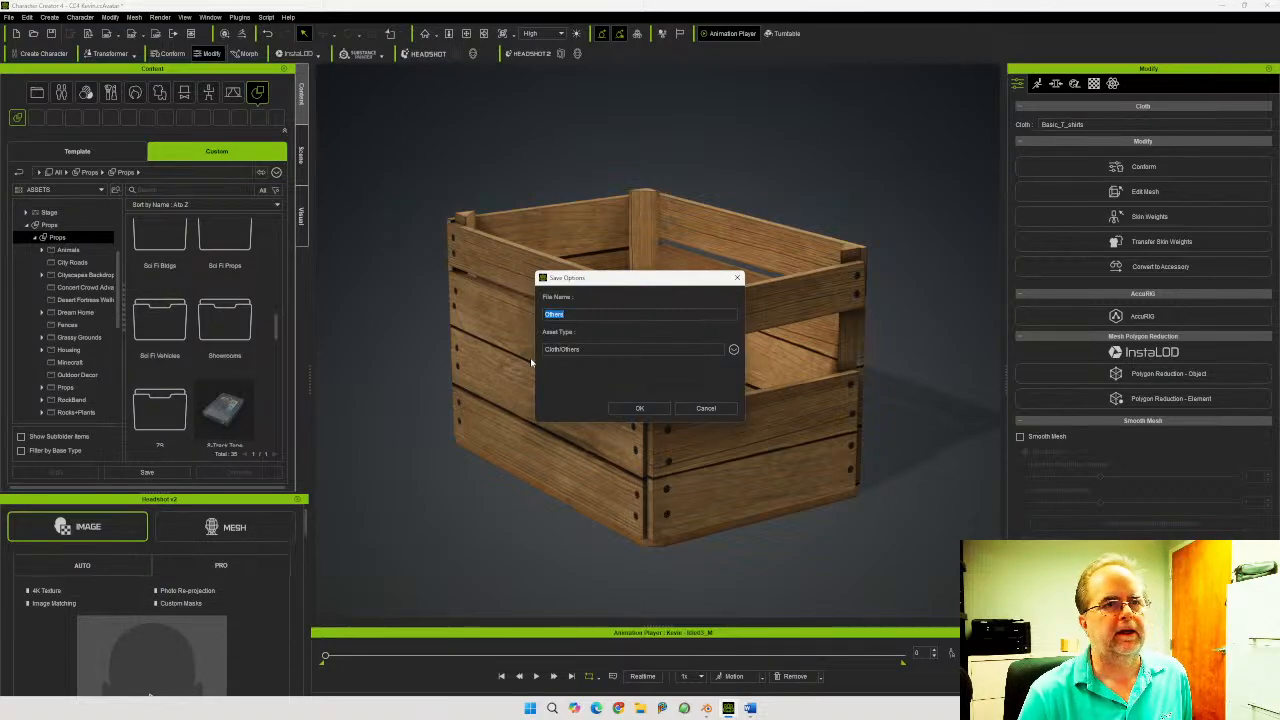
left_click(704, 408)
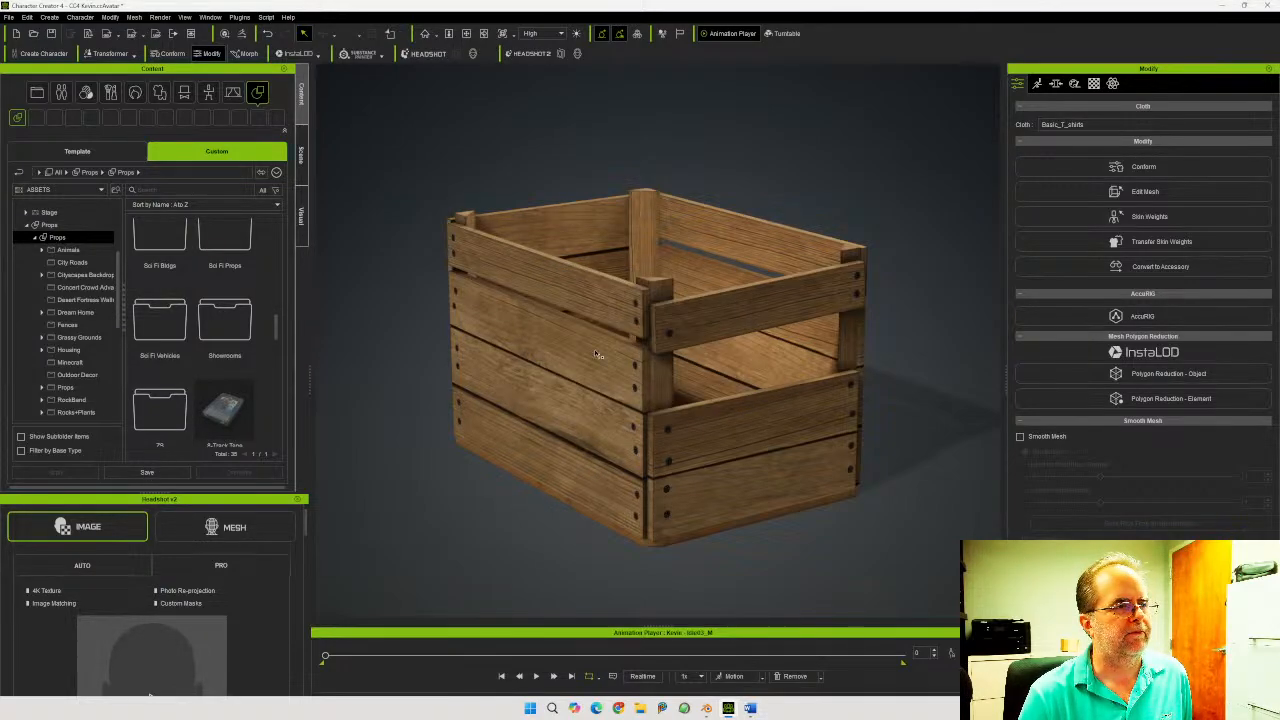
Rename the Crate prop as Wooden Crate 1 and copy the new name
left_click(640, 342)
double_click(1046, 123)
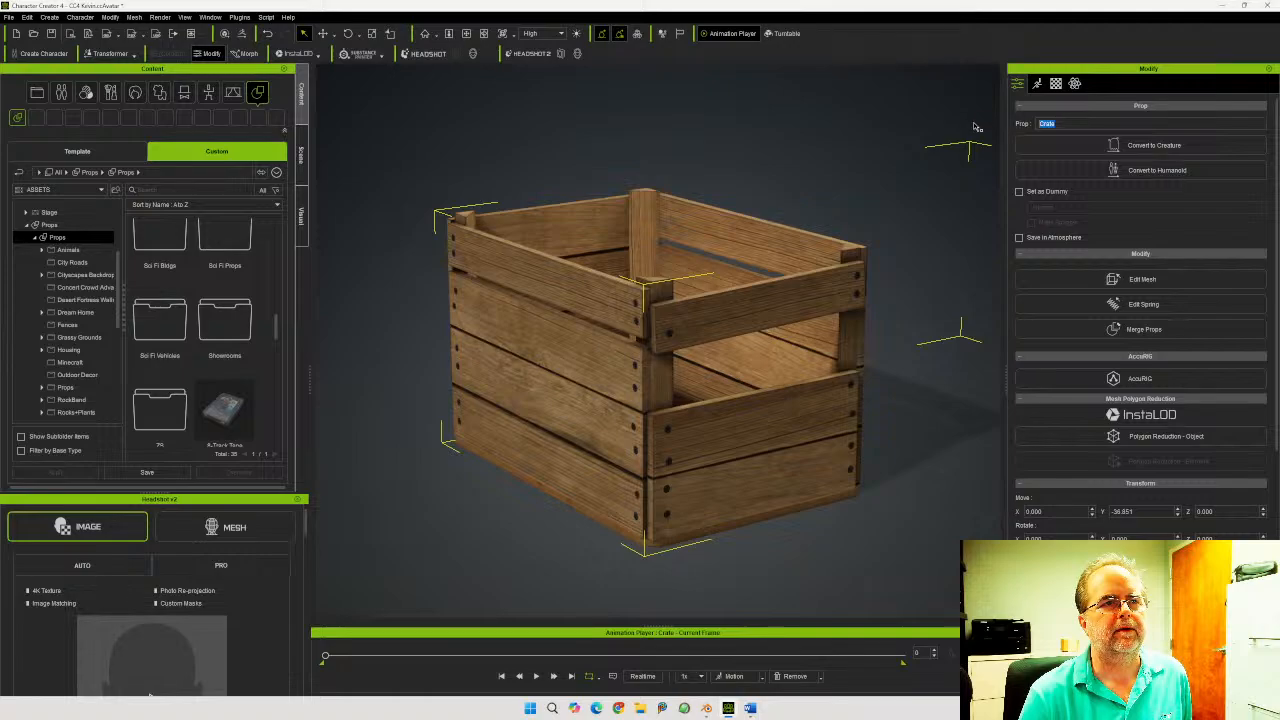
type("Wooden")
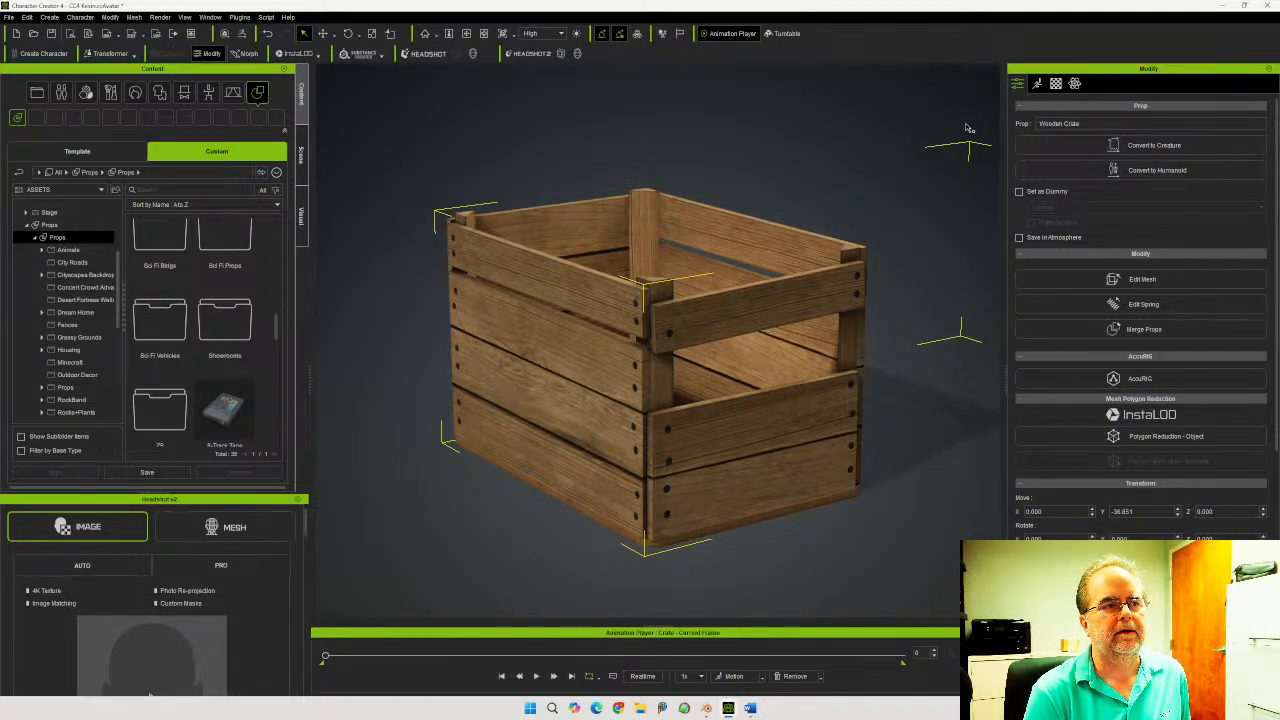
triple_click(1098, 123)
key("ctrl+c")
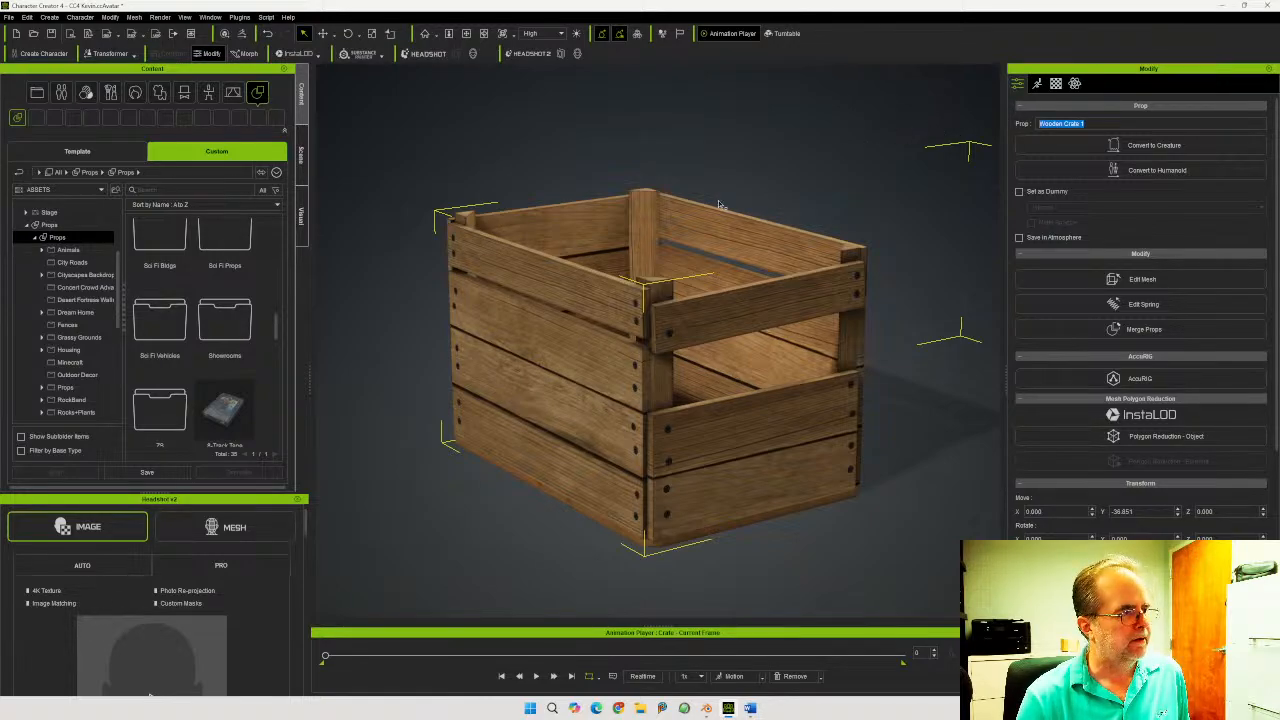
Save the selected prop to the custom Props library under the name Wooden Crate 1, with asset type Props/Props
left_click(148, 472)
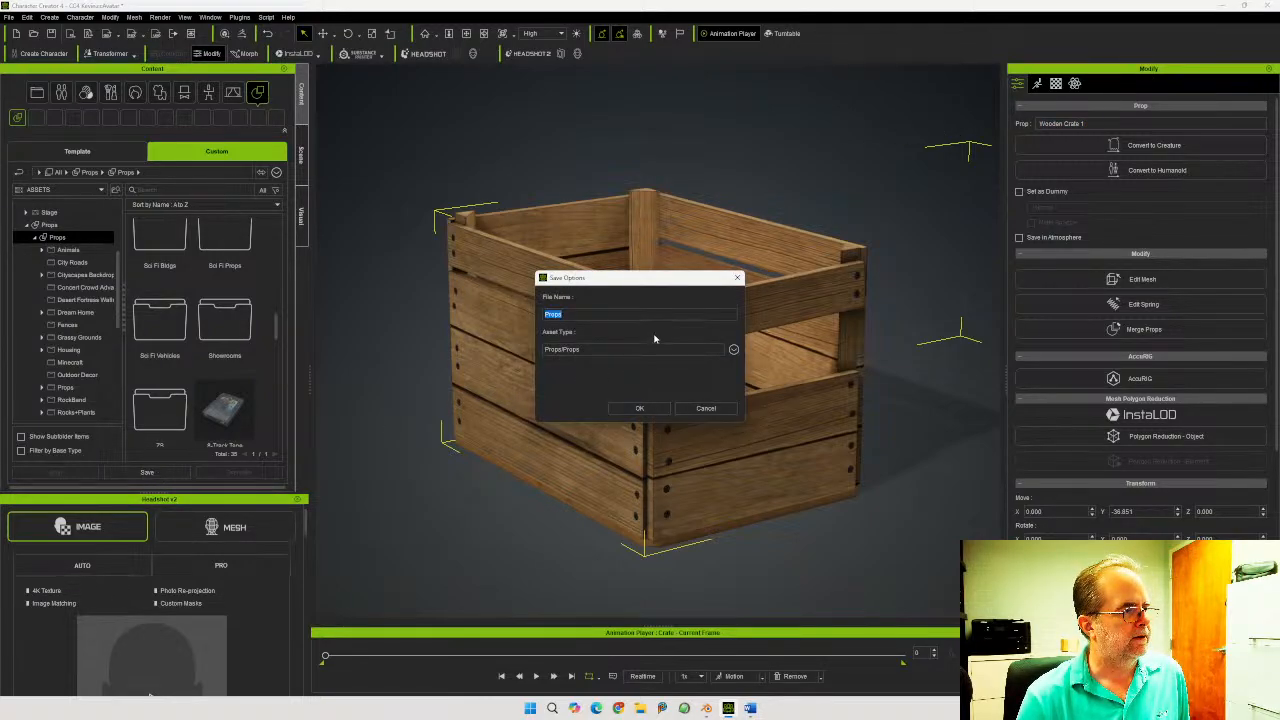
key("ctrl+v")
left_click(638, 408)
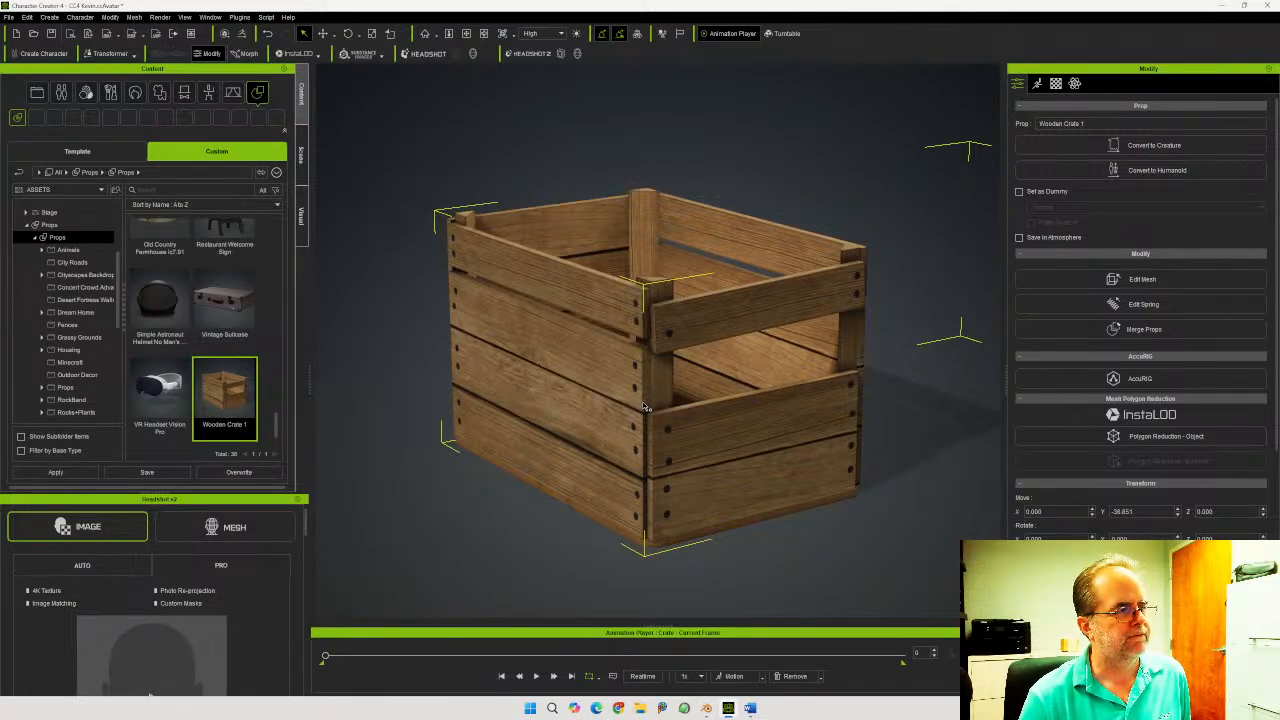
Restore the hidden crate by setting the crate_2 material's opacity to 100
left_click(1056, 84)
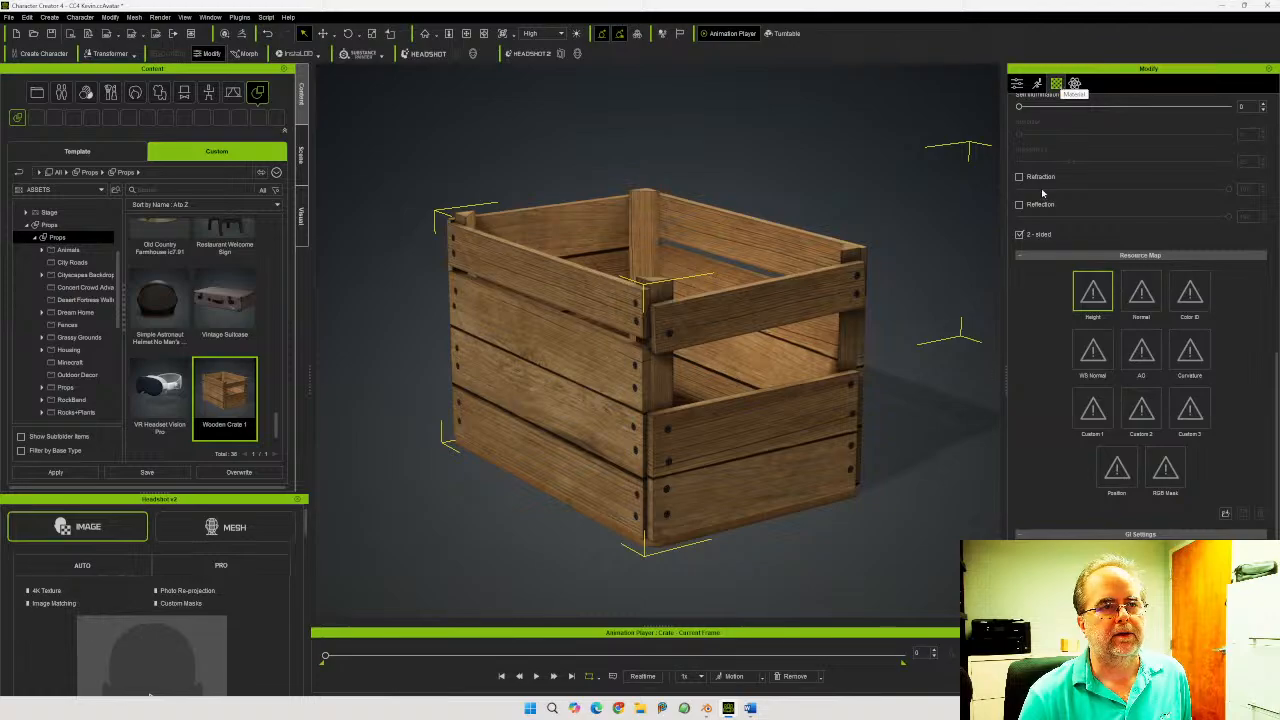
scroll(1071, 220, "up", 10)
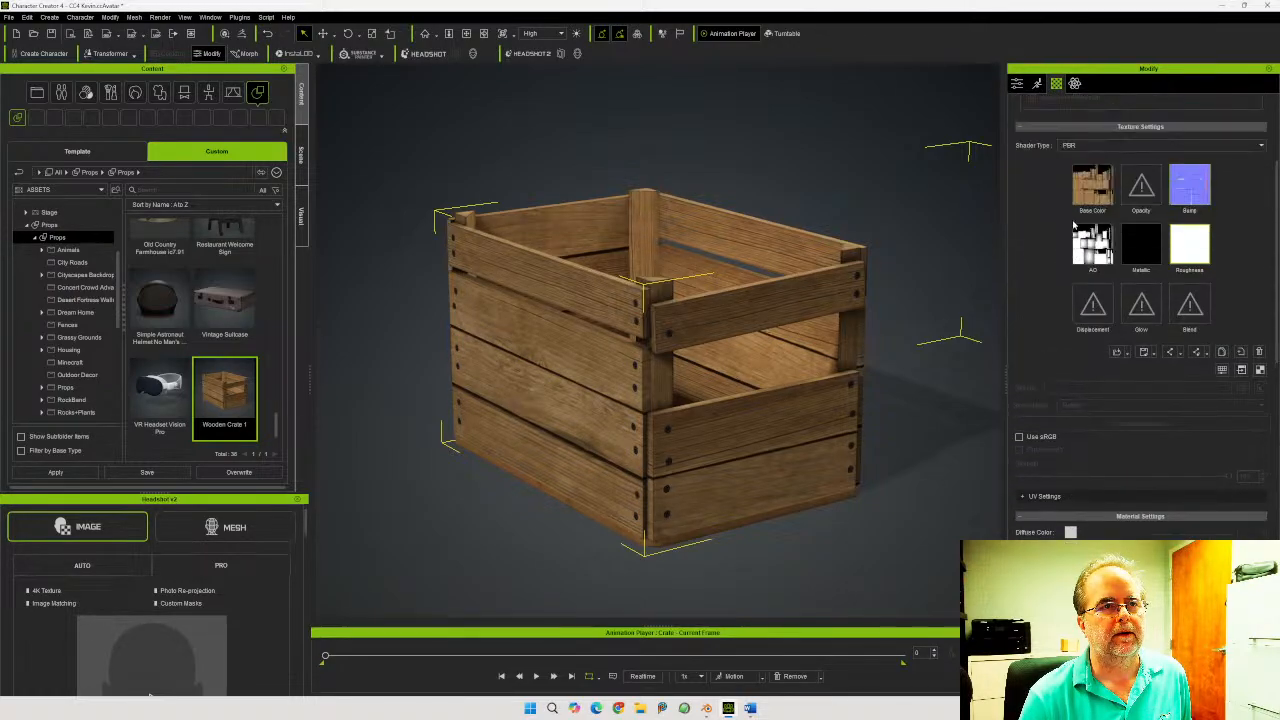
scroll(1073, 226, "up", 5)
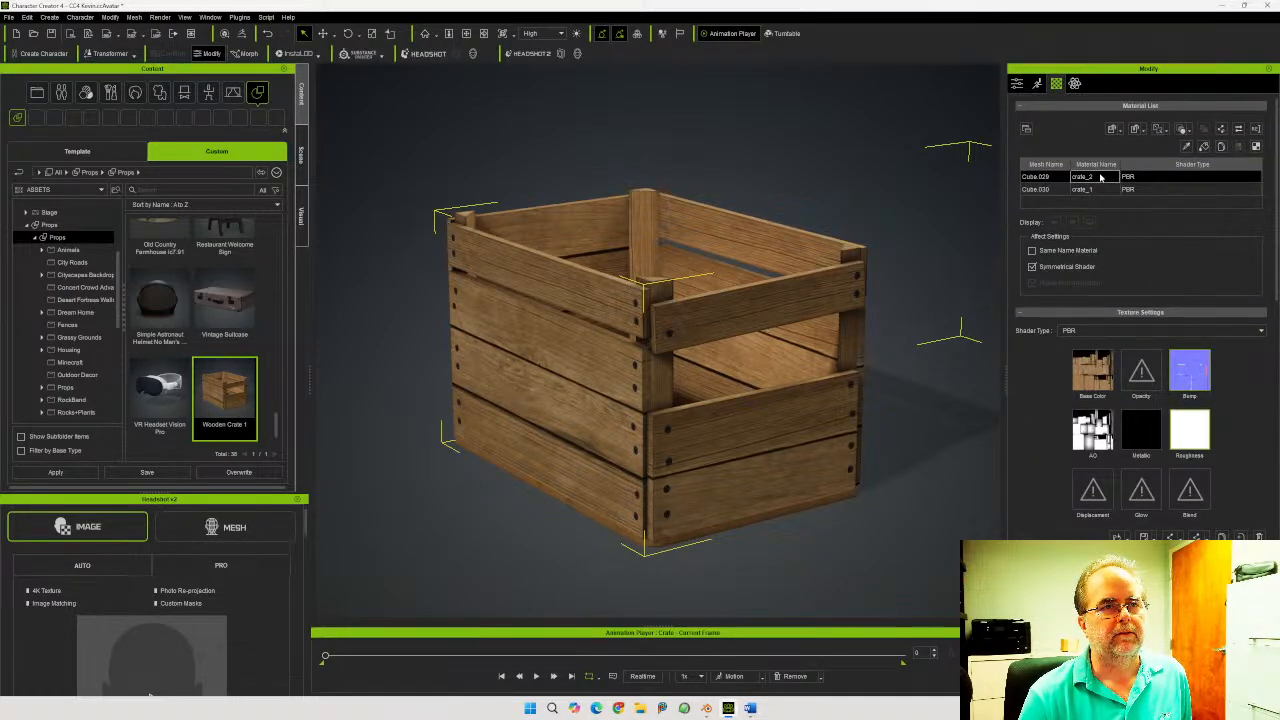
scroll(1048, 345, "down", 5)
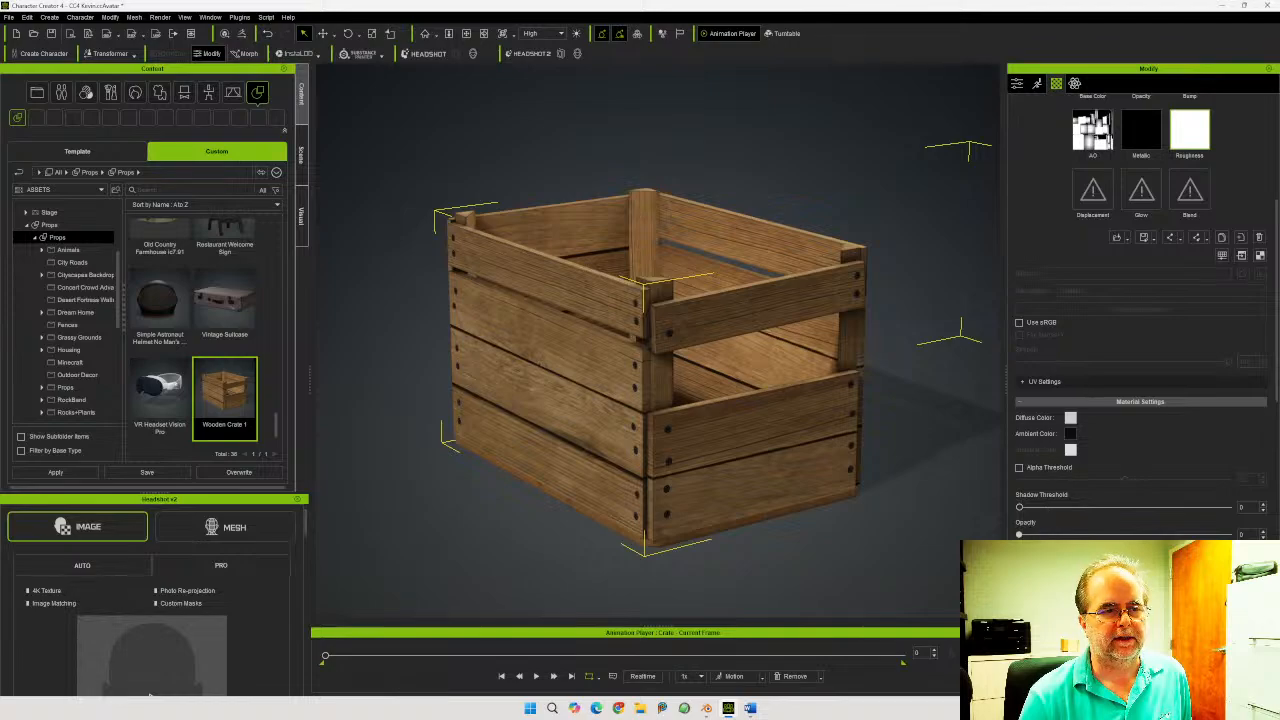
left_click_drag(1019, 535, 1277, 534)
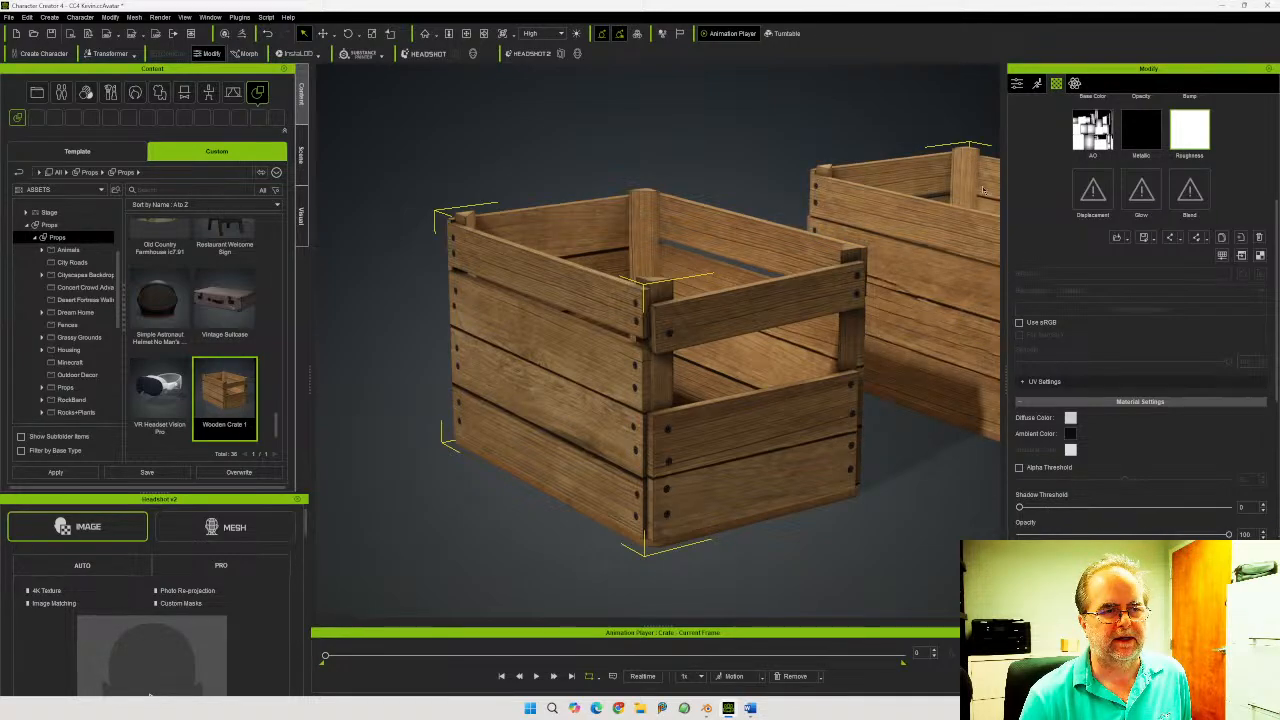
Hide the already saved crate by setting the crate_1 material's opacity to 0
scroll(1059, 199, "up", 5)
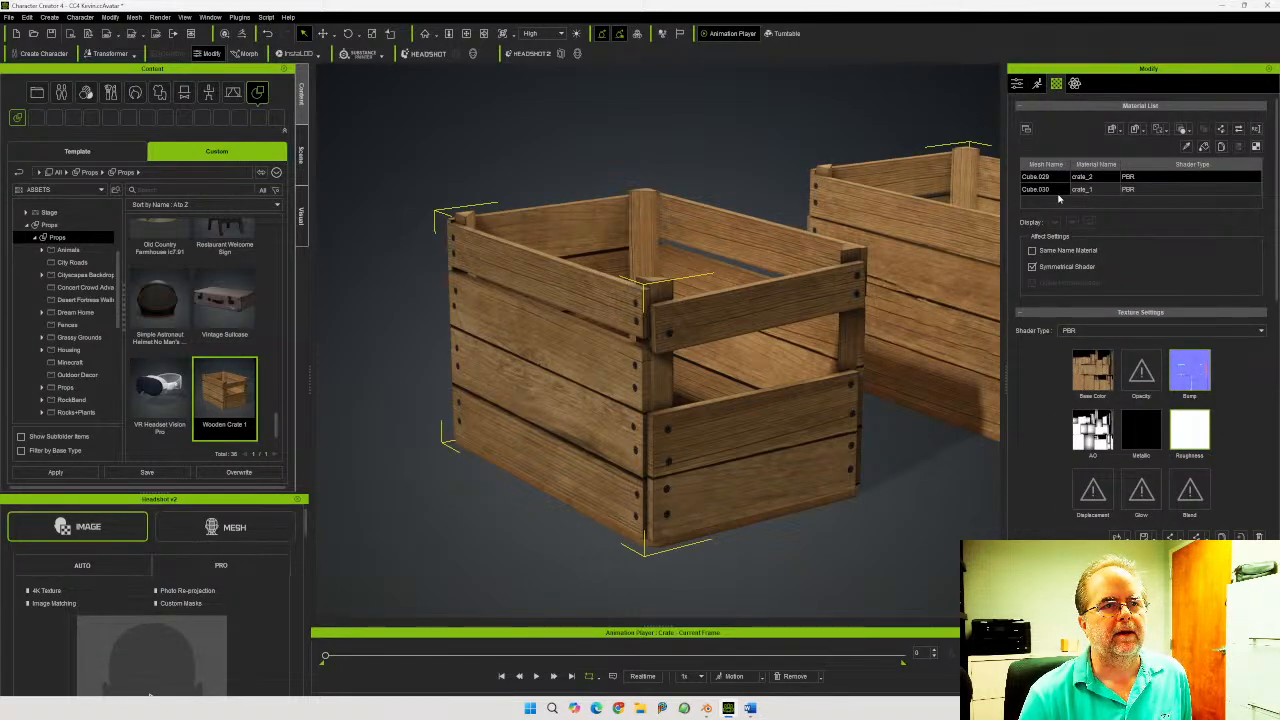
left_click(1052, 190)
scroll(1052, 200, "down", 5)
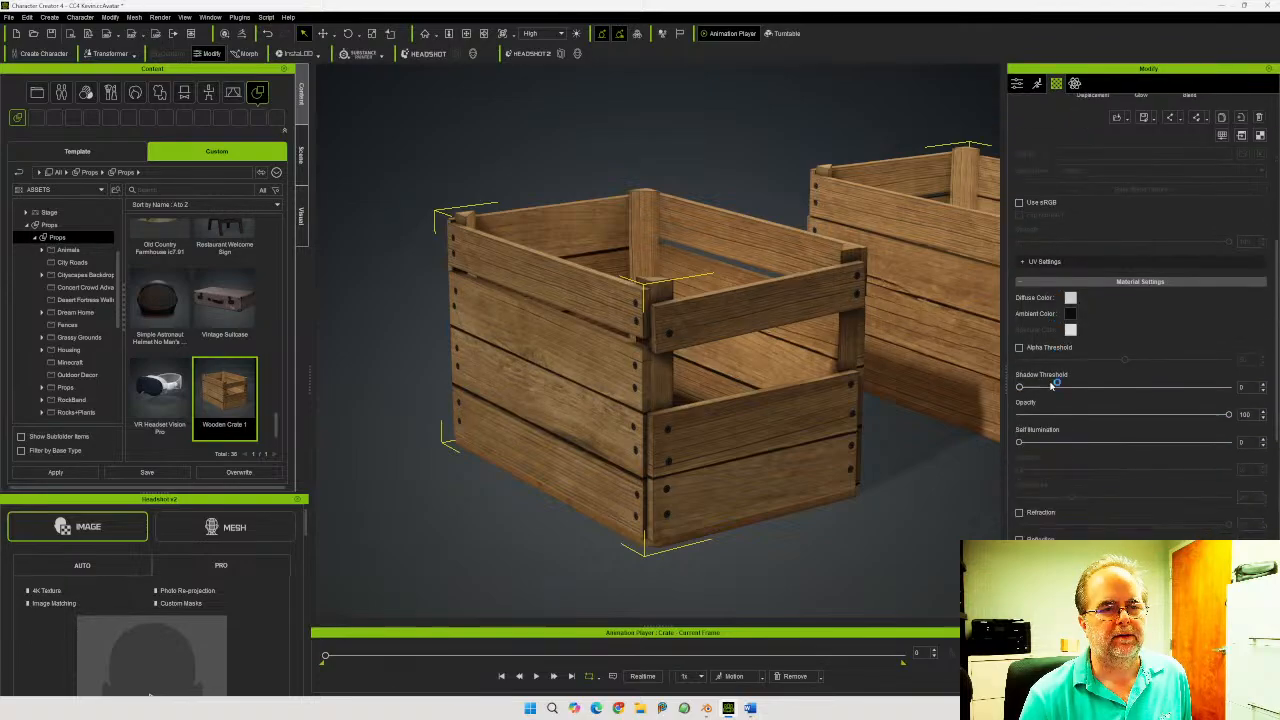
left_click_drag(1229, 386, 988, 394)
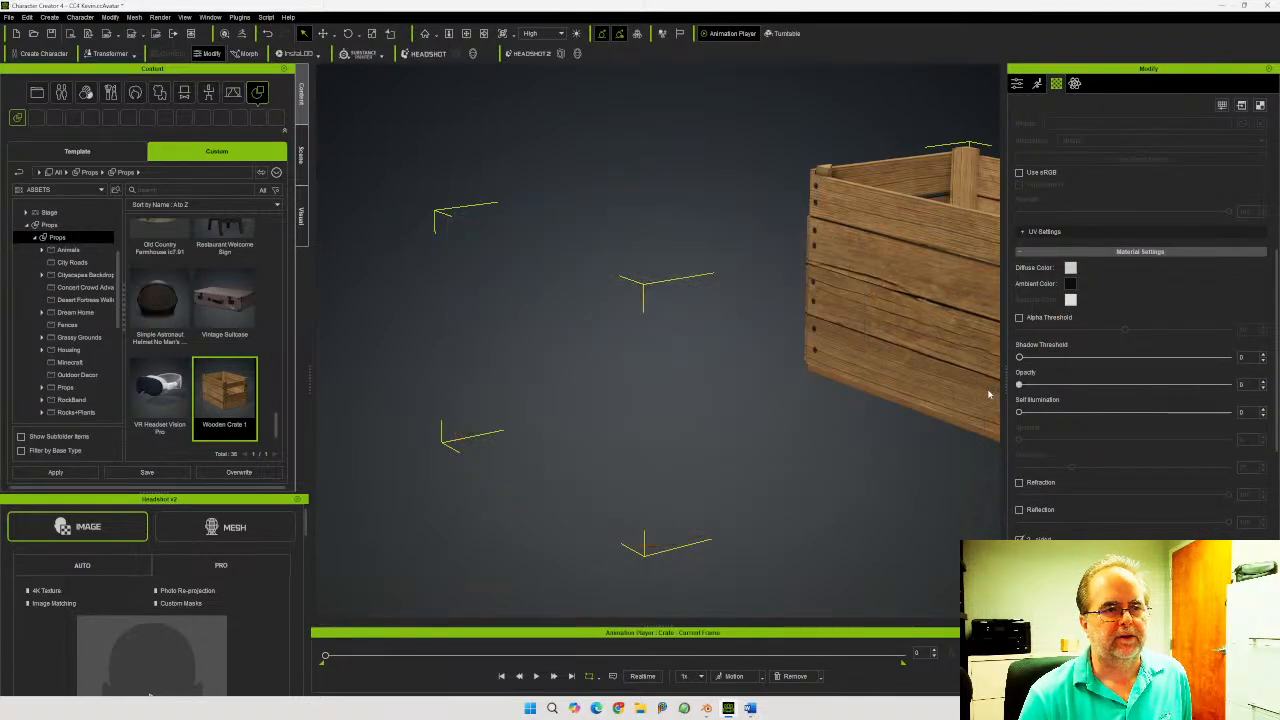
Move the prop's pivot along Y to about 36.8 so it sits inside the remaining crate
middle_click_drag(885, 305, 592, 358)
right_click_drag(592, 360, 469, 637)
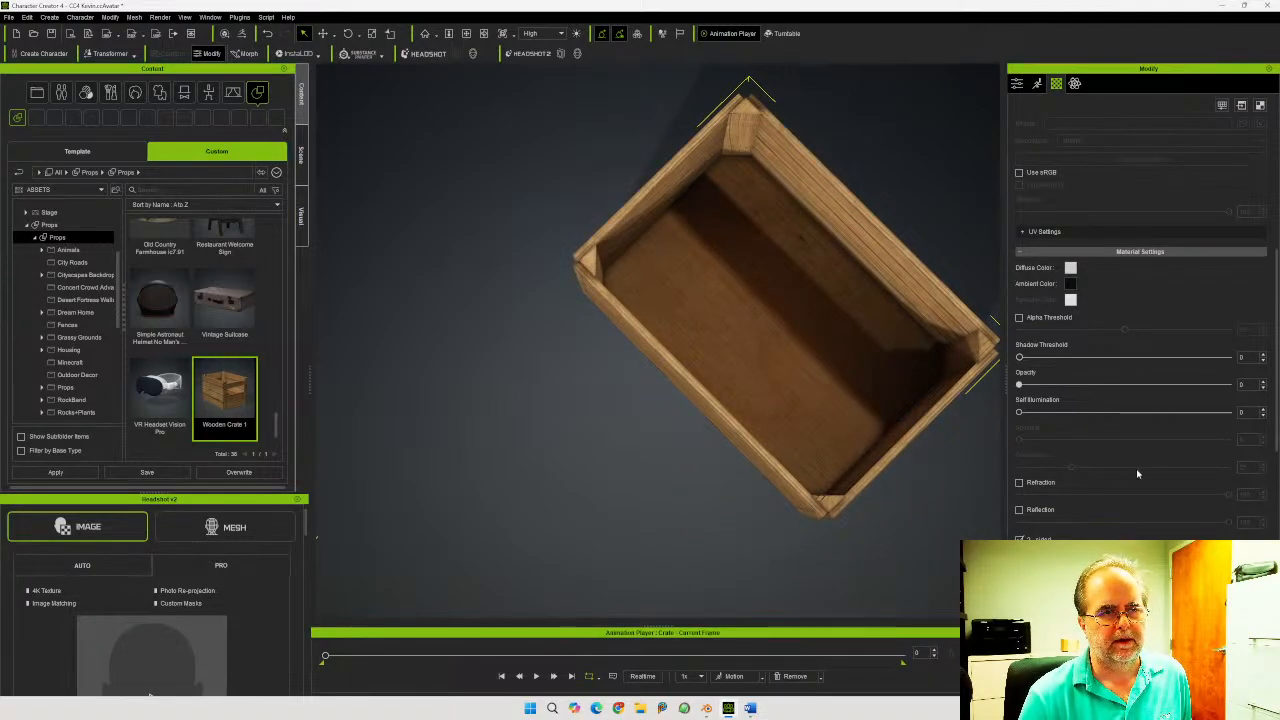
scroll(711, 421, "down", 1)
scroll(711, 421, "down", 2)
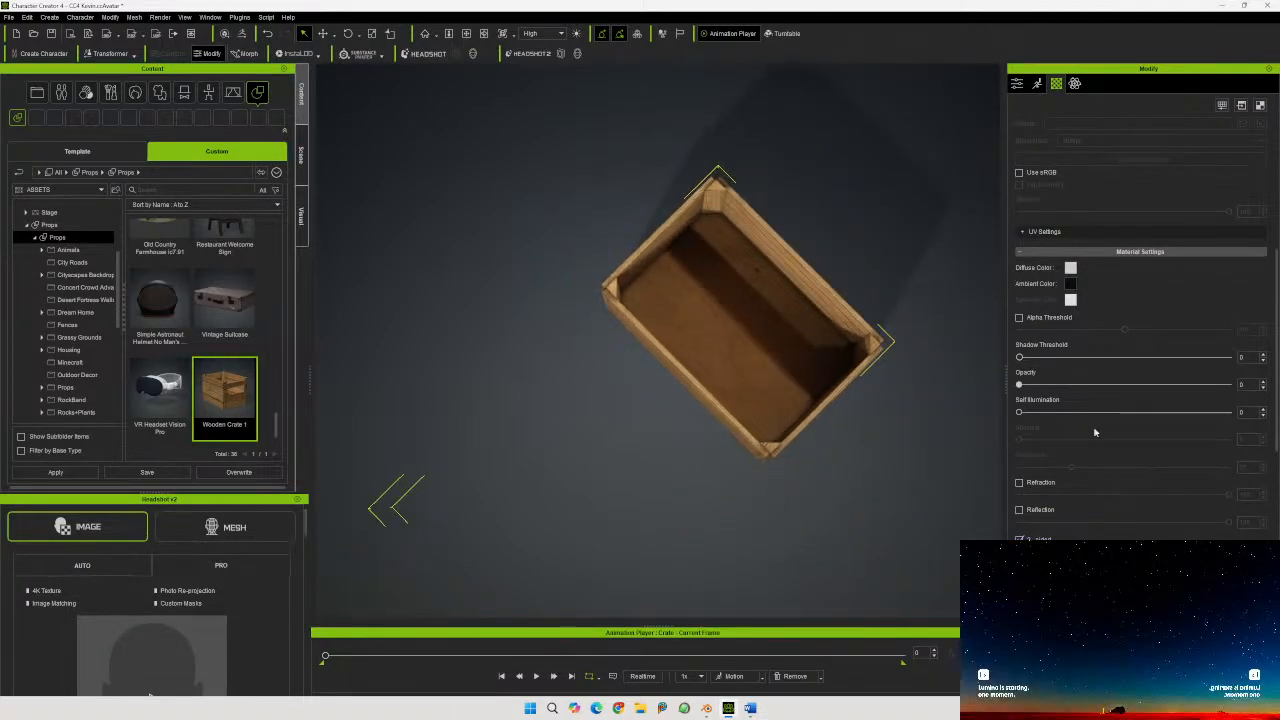
left_click(1017, 84)
scroll(1136, 471, "down", 5)
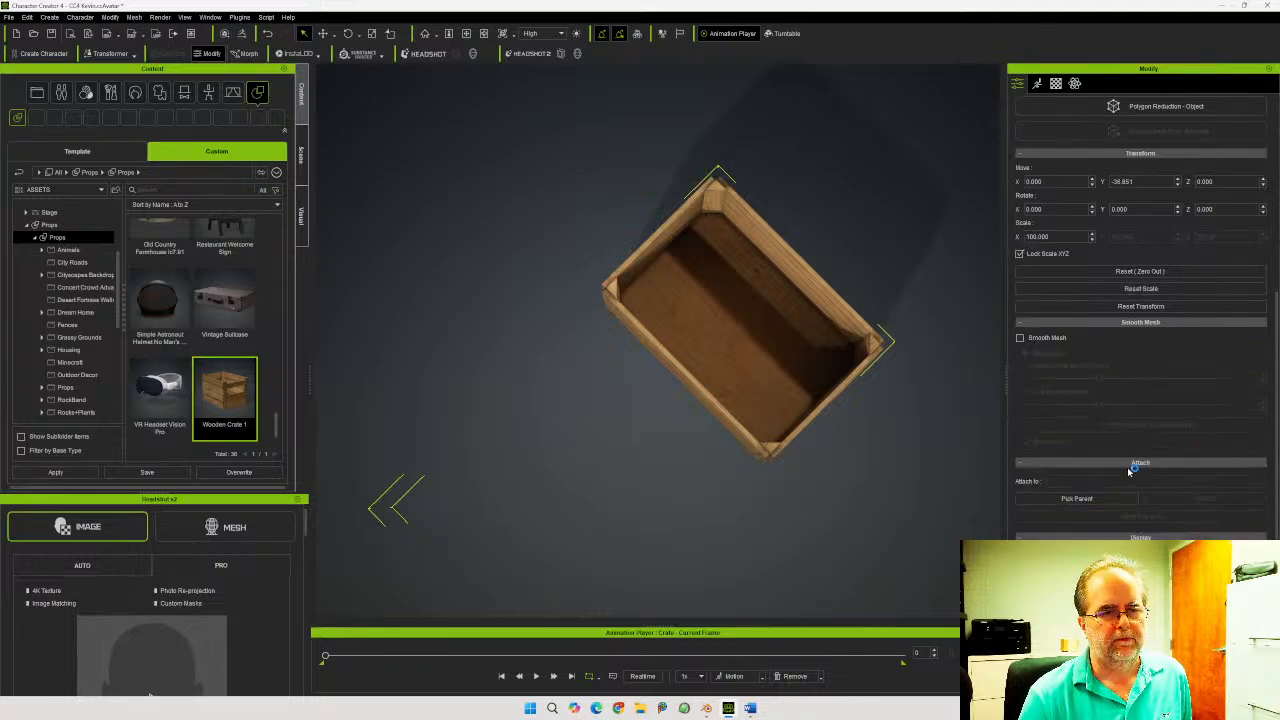
scroll(1130, 471, "down", 2)
left_click(687, 570)
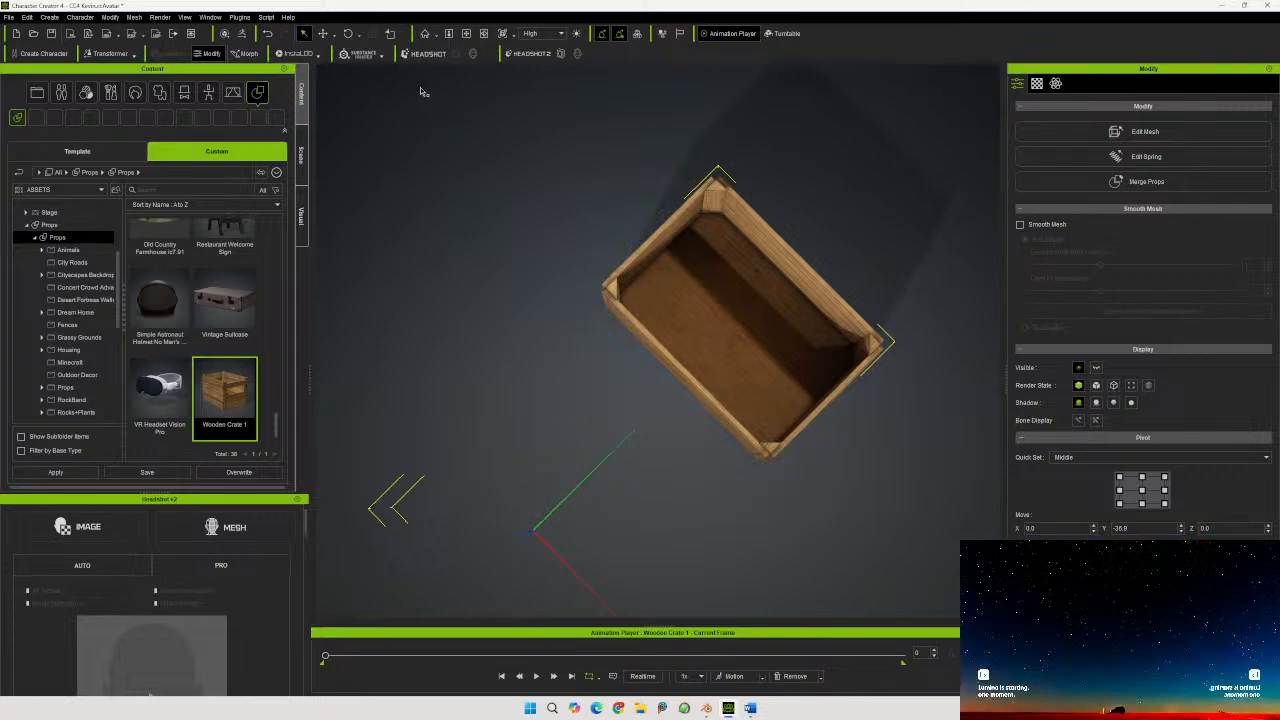
left_click(323, 38)
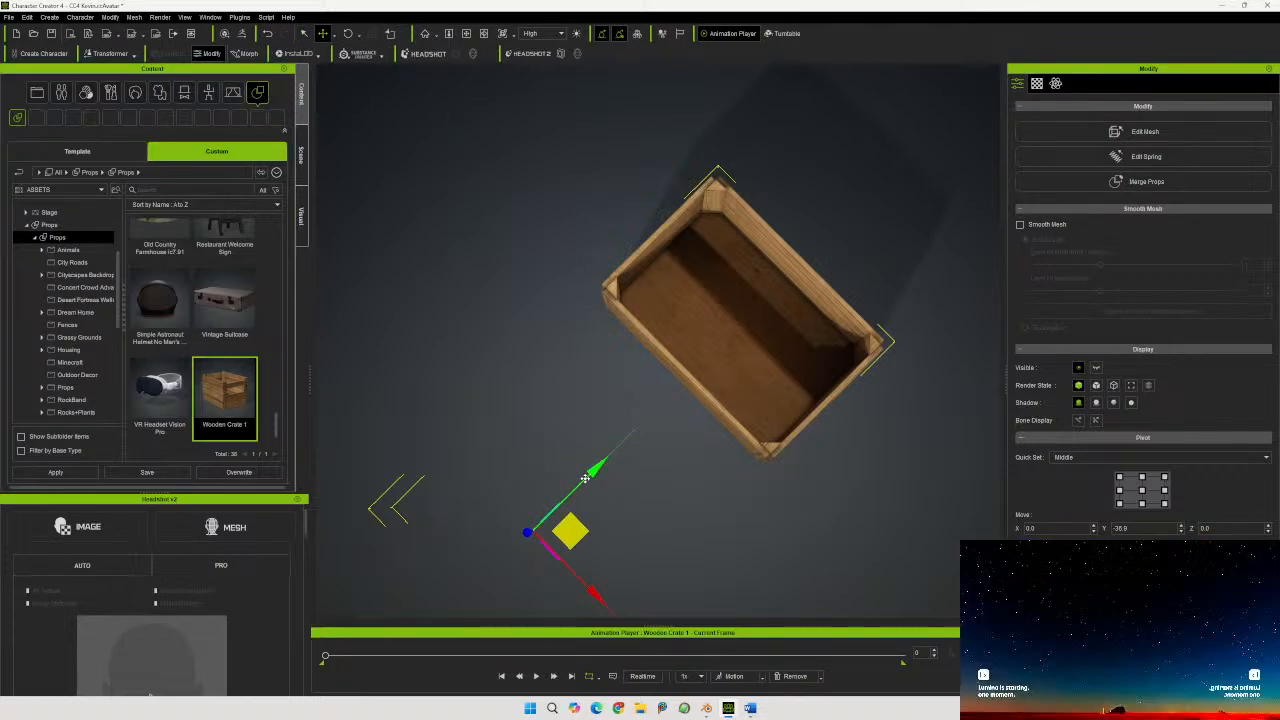
left_click_drag(600, 457, 797, 285)
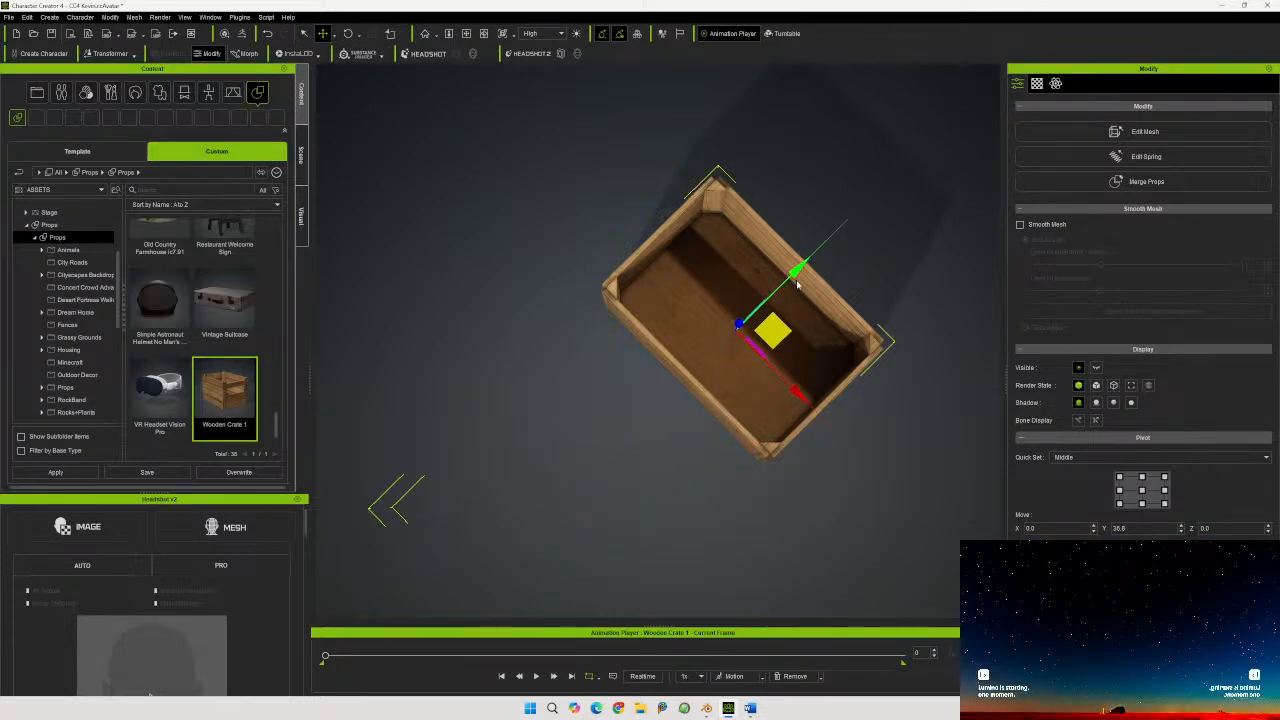
right_click_drag(847, 392, 845, 320)
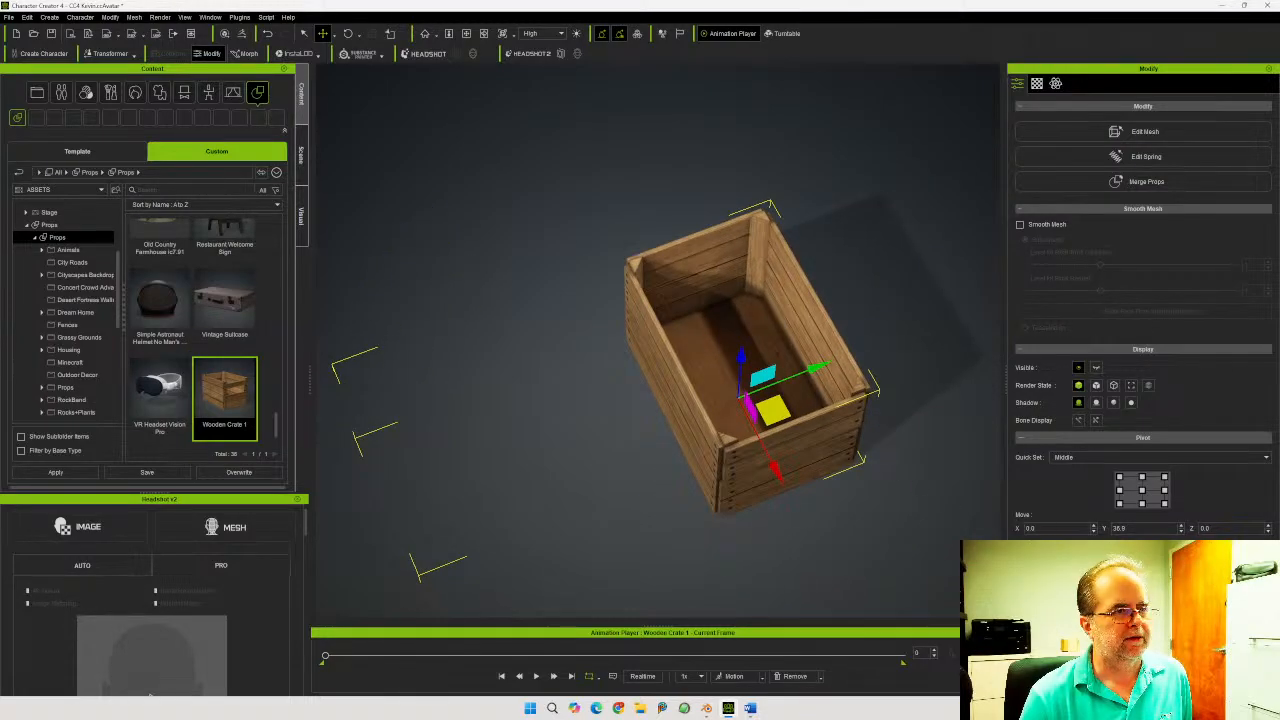
key("q")
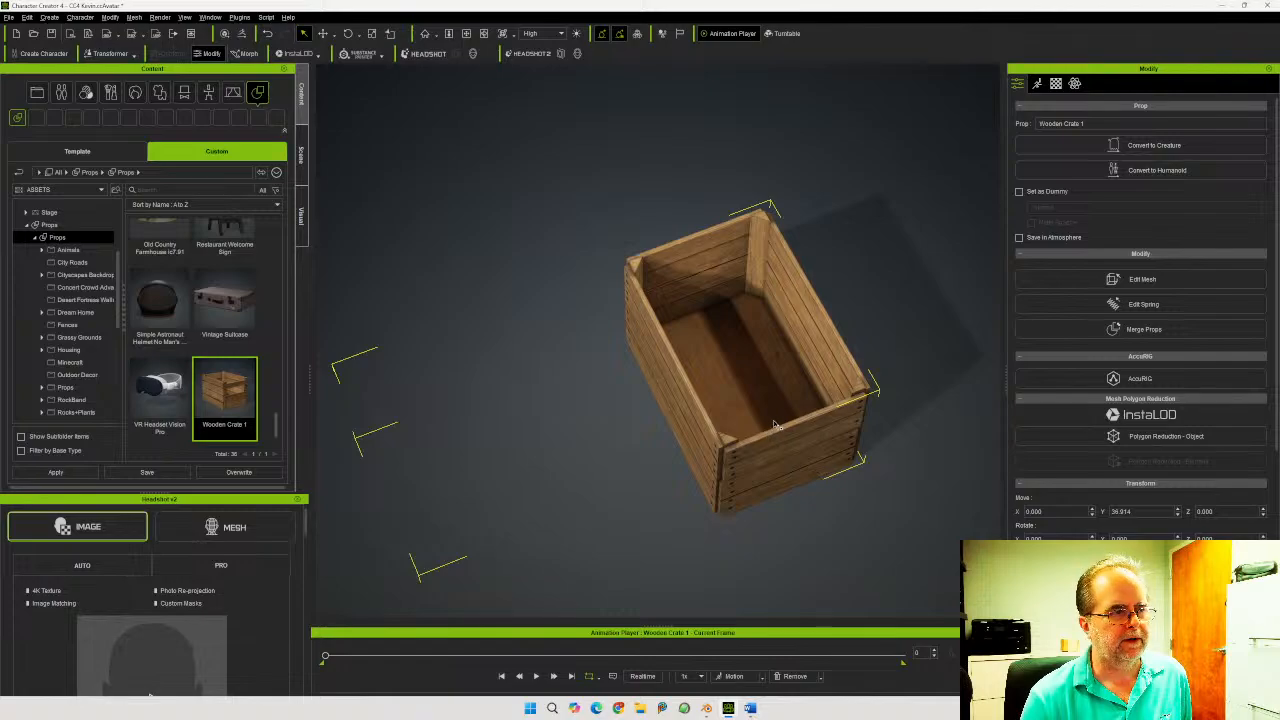
Rename the prop as Wooden Crate 2 and save it as a new item in the custom Props library
right_click_drag(790, 464, 690, 405)
scroll(741, 317, "up", 3)
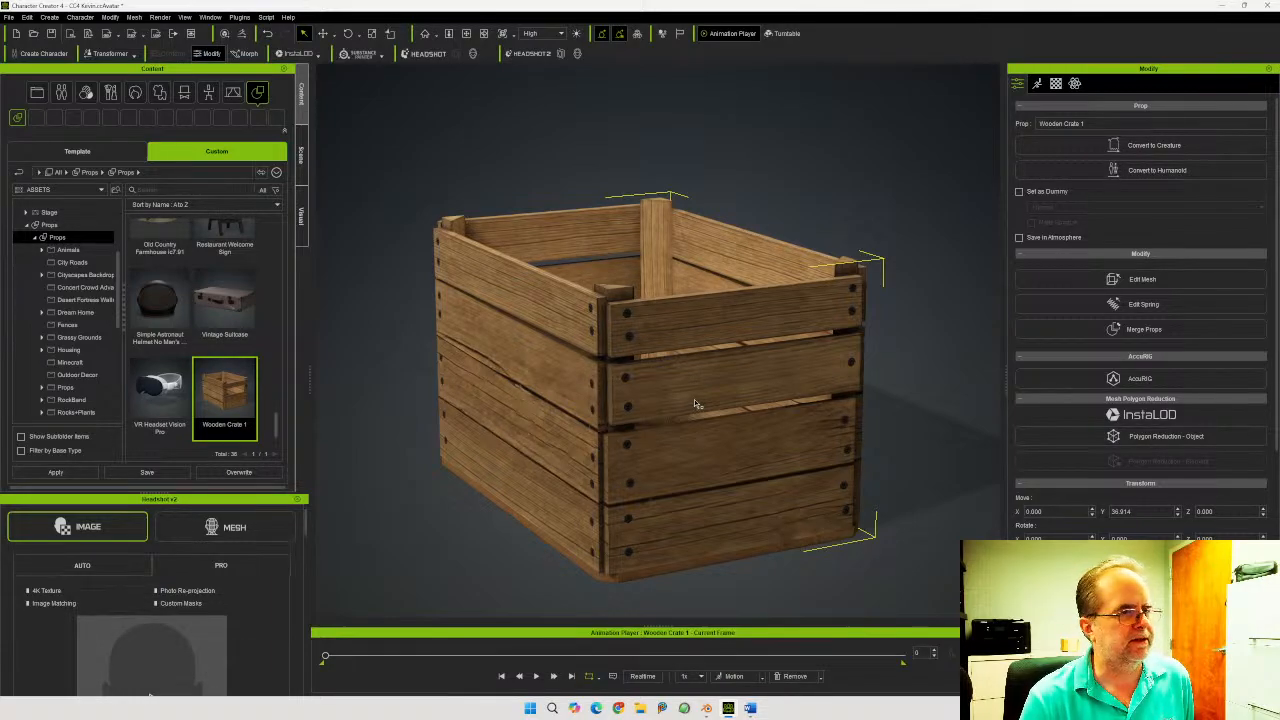
right_click_drag(697, 403, 696, 404)
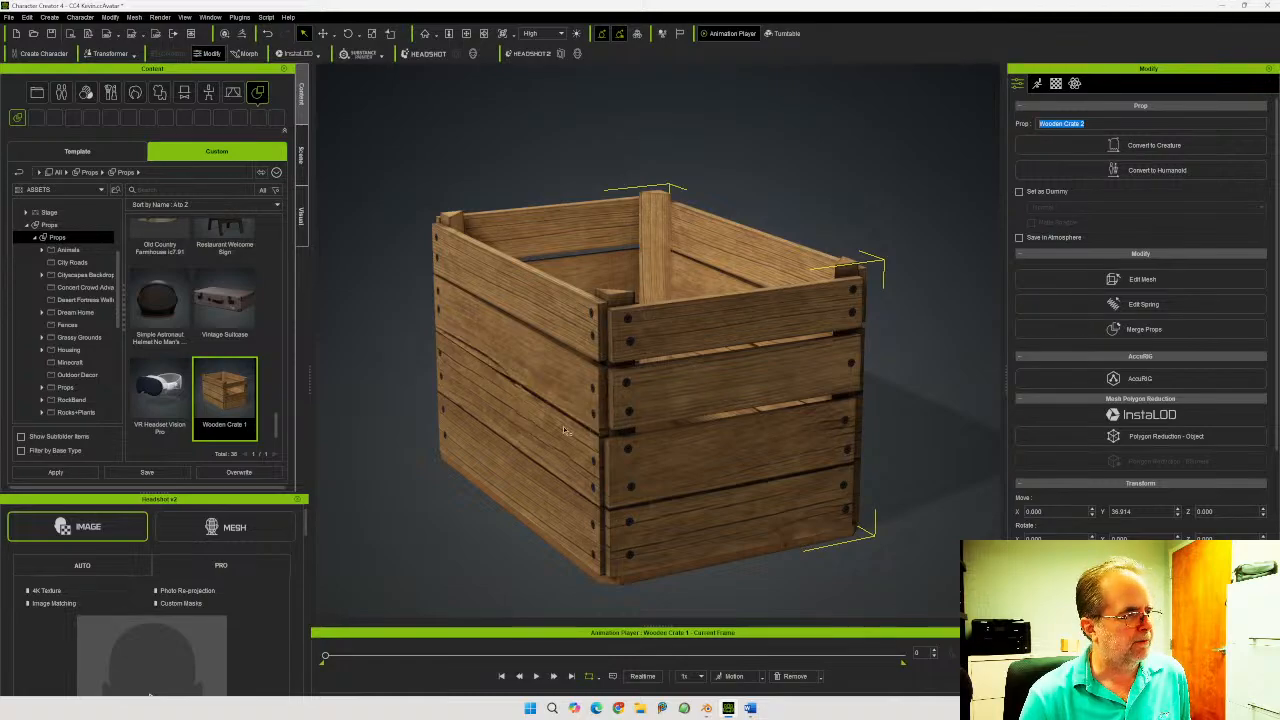
left_click(268, 441)
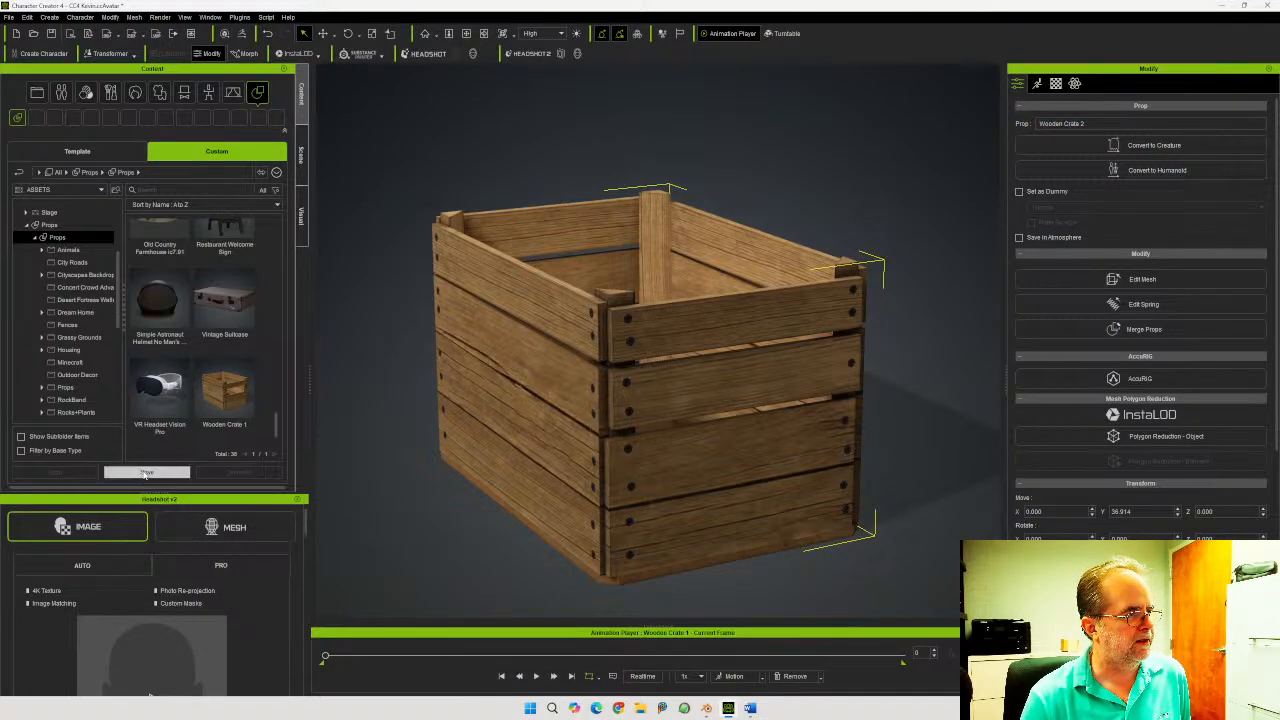
left_click(147, 472)
left_click(636, 408)
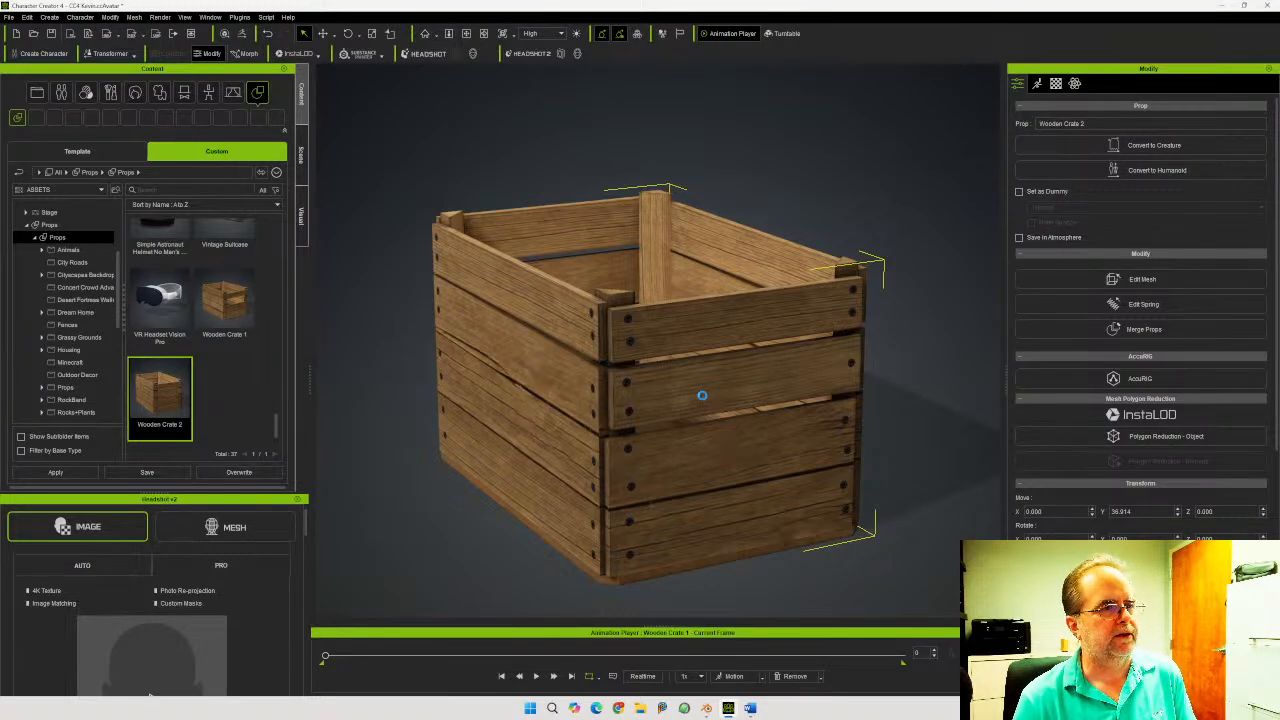
Delete the crate from the scene and import the wooden_fence model file as a prop
key("Delete")
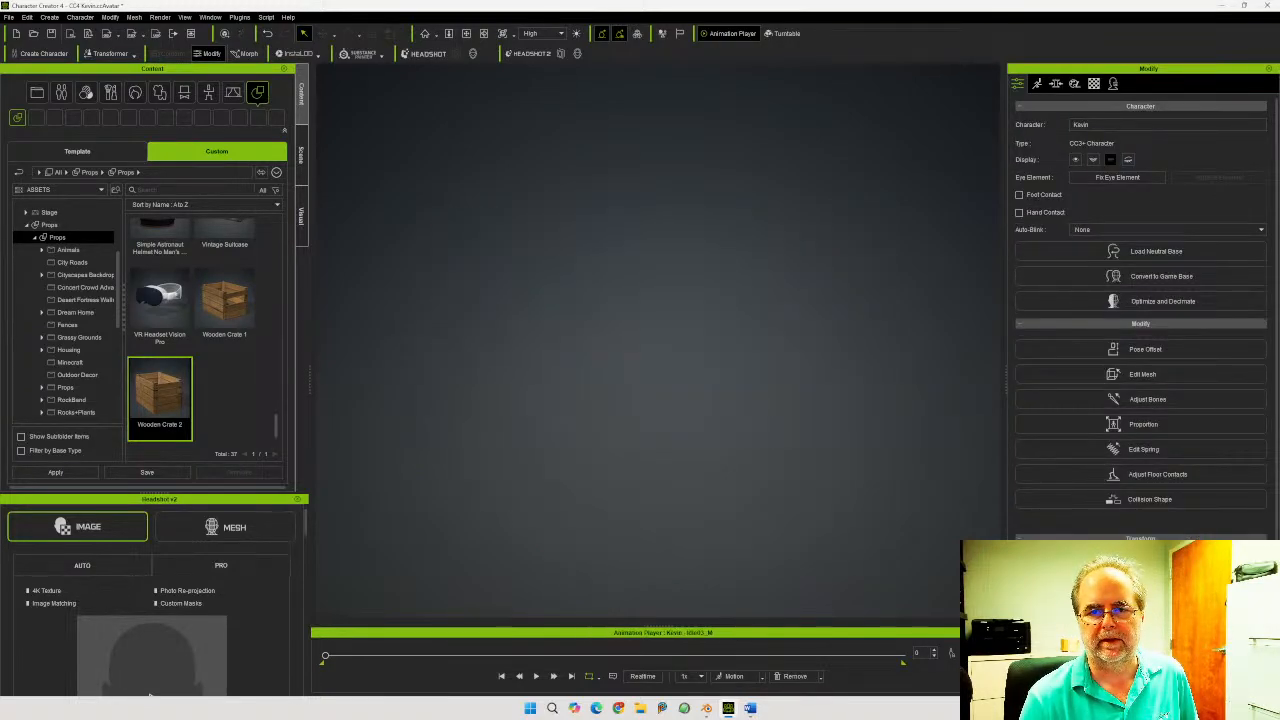
left_click_drag(820, 405, 617, 395)
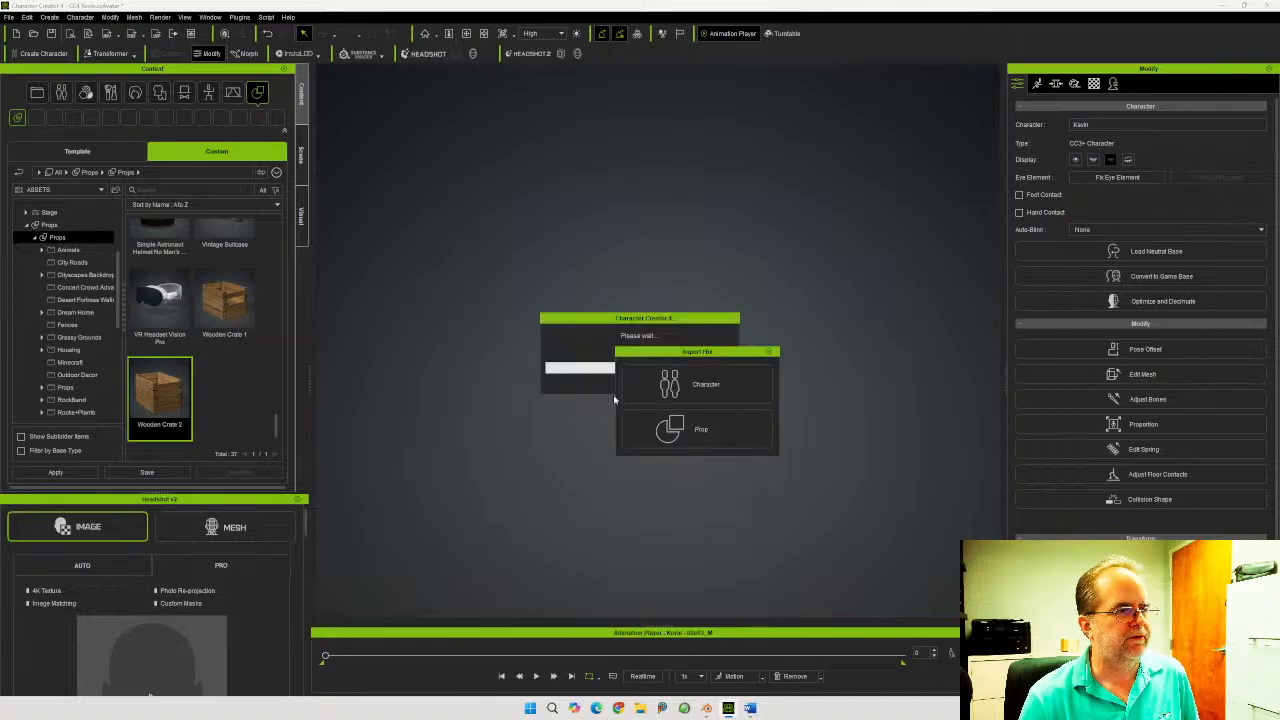
left_click(691, 428)
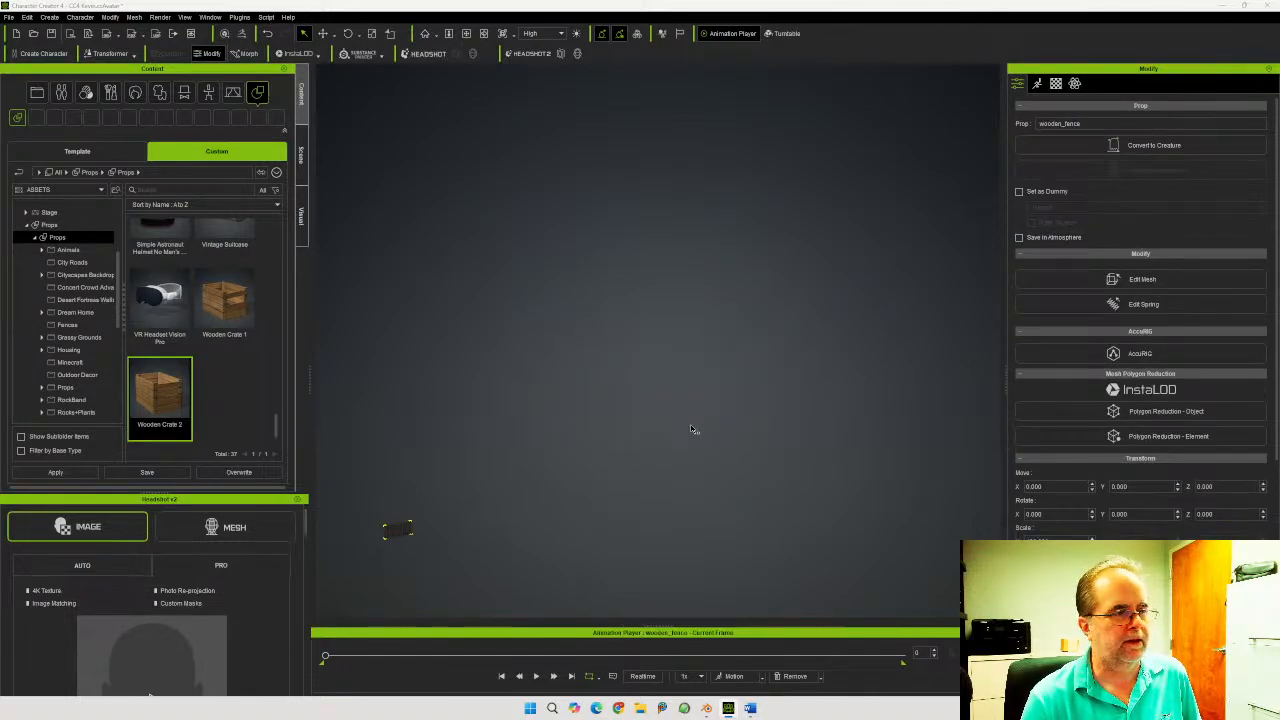
Show the T-shirt, sneakers, jeans, hair, brows and the character body again in the scene
left_click(302, 158)
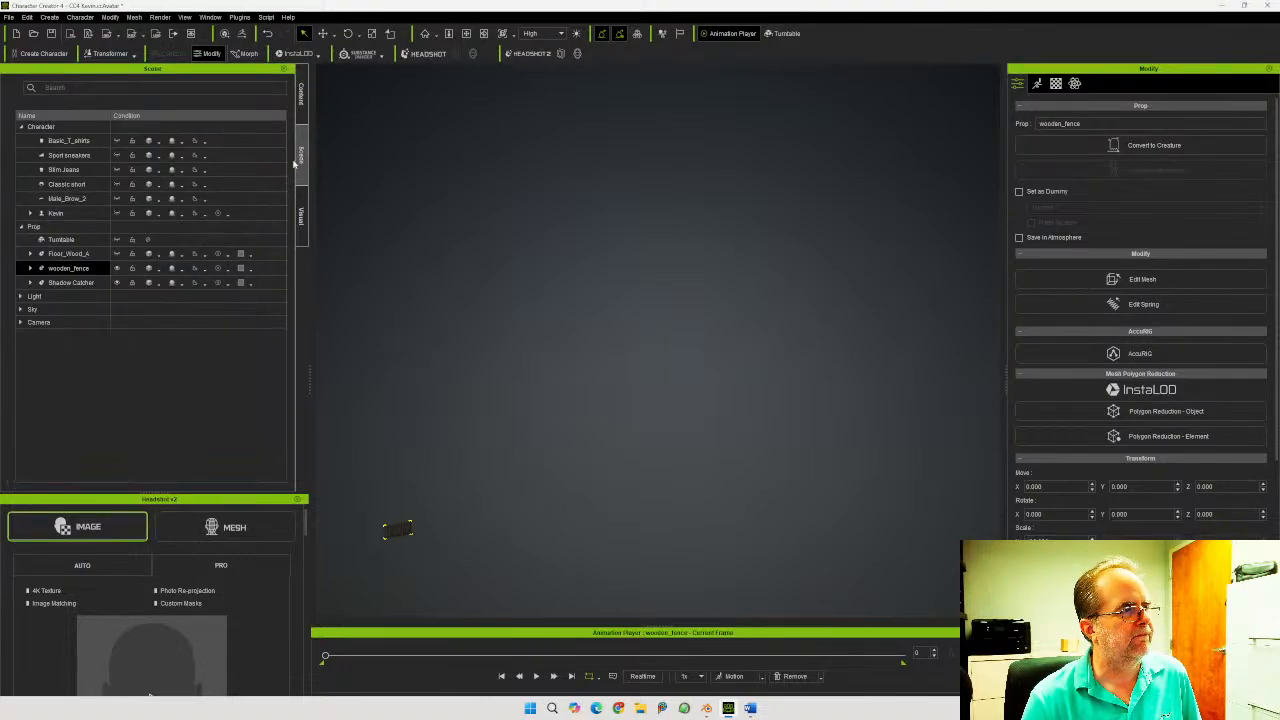
left_click(117, 141)
left_click(117, 155)
left_click(117, 169)
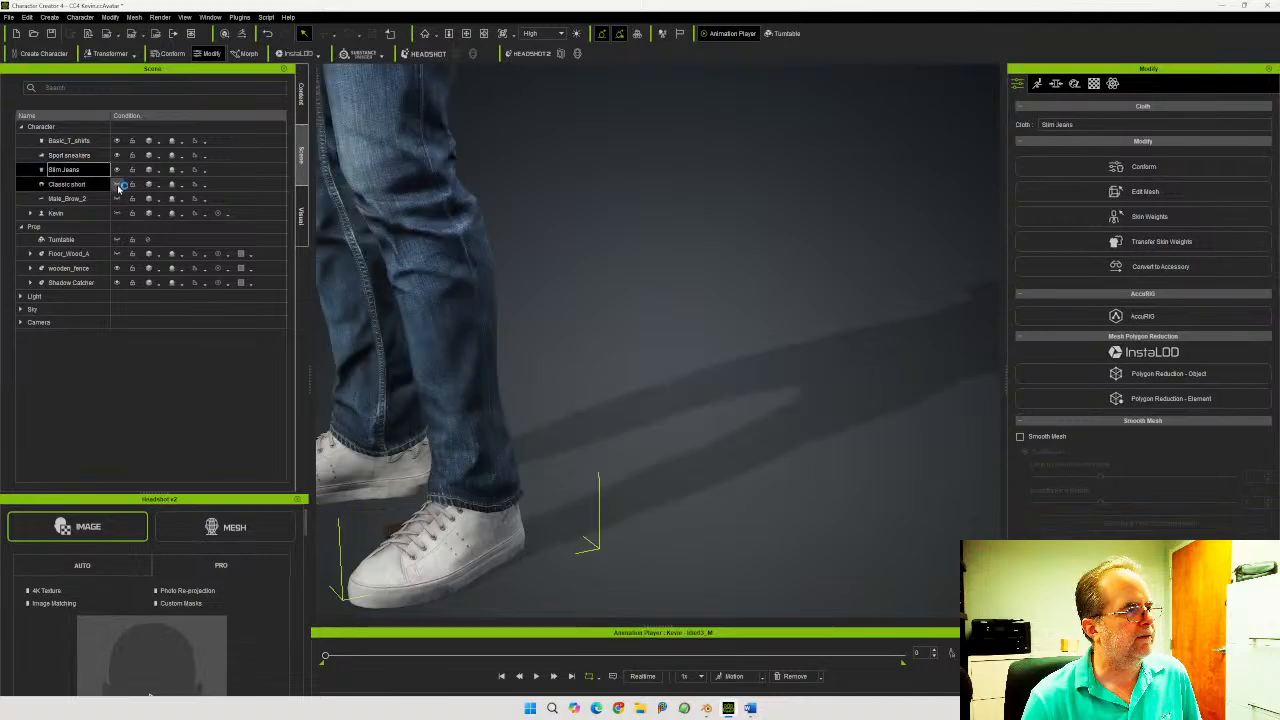
left_click(117, 185)
left_click(117, 199)
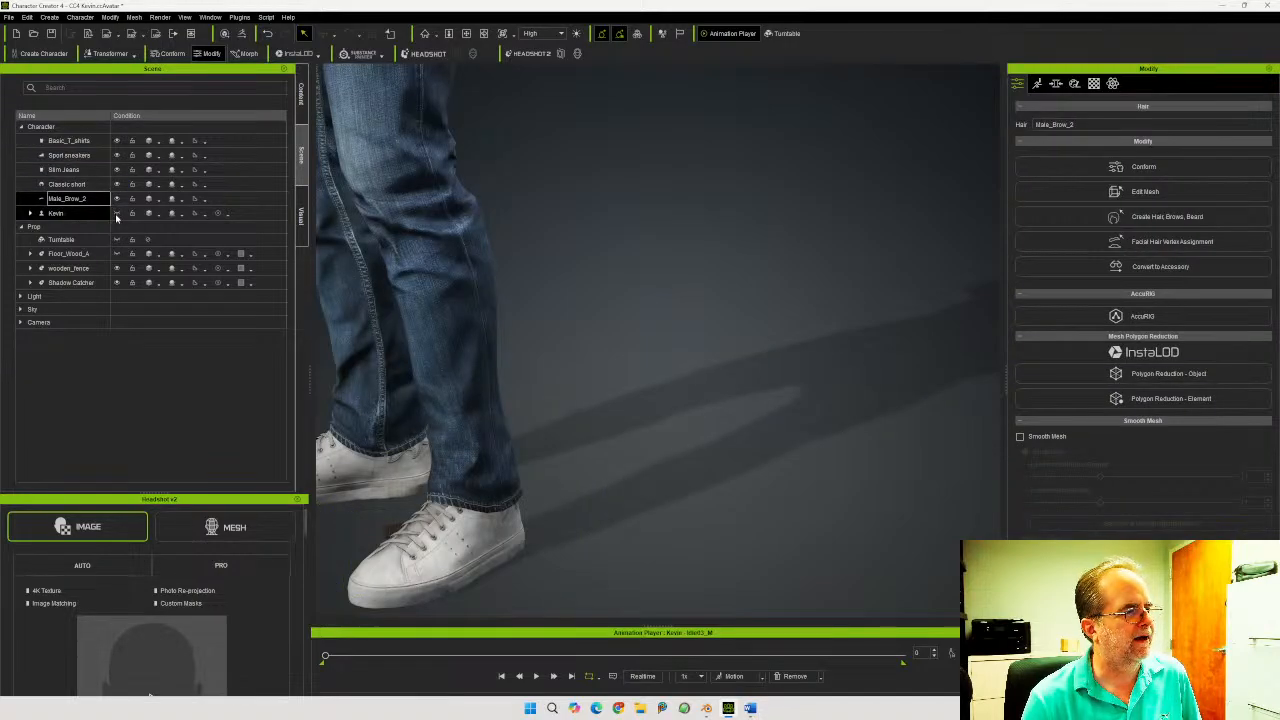
left_click(117, 213)
Scale up the wooden_fence prop at the character's feet
middle_click_drag(425, 412, 527, 444)
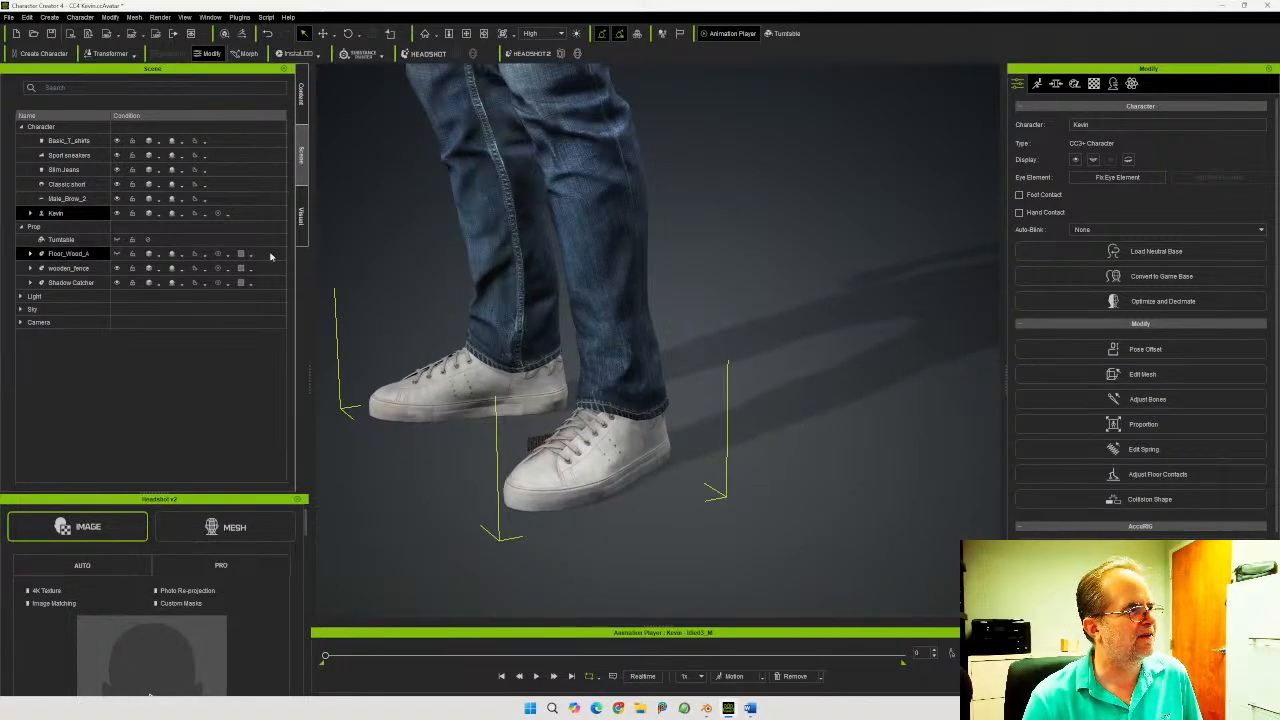
left_click(78, 269)
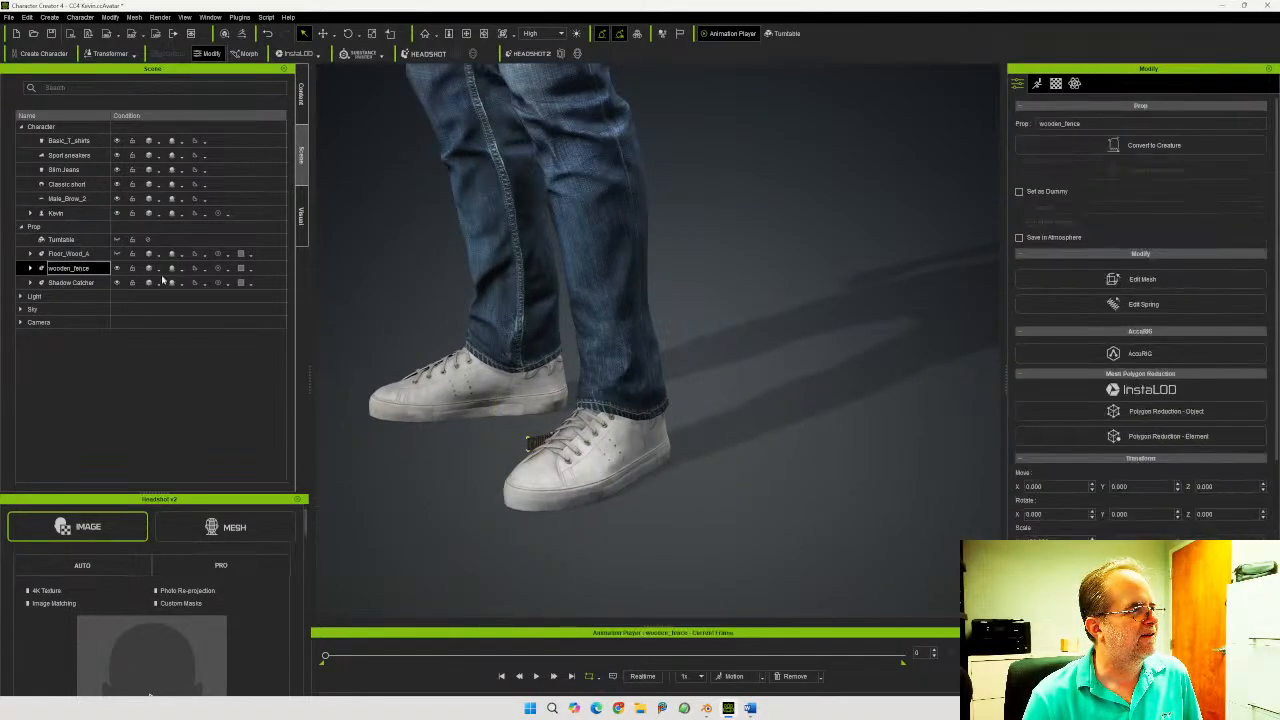
left_click_drag(1066, 540, 941, 527)
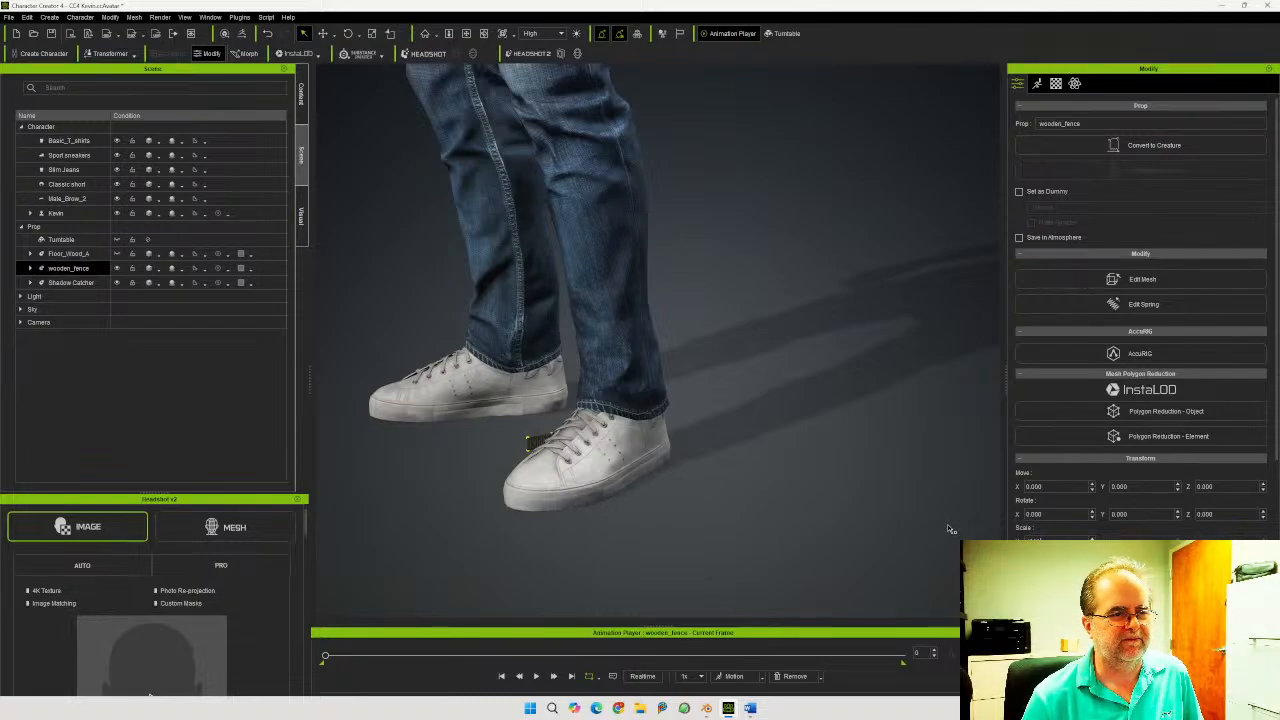
key("Return")
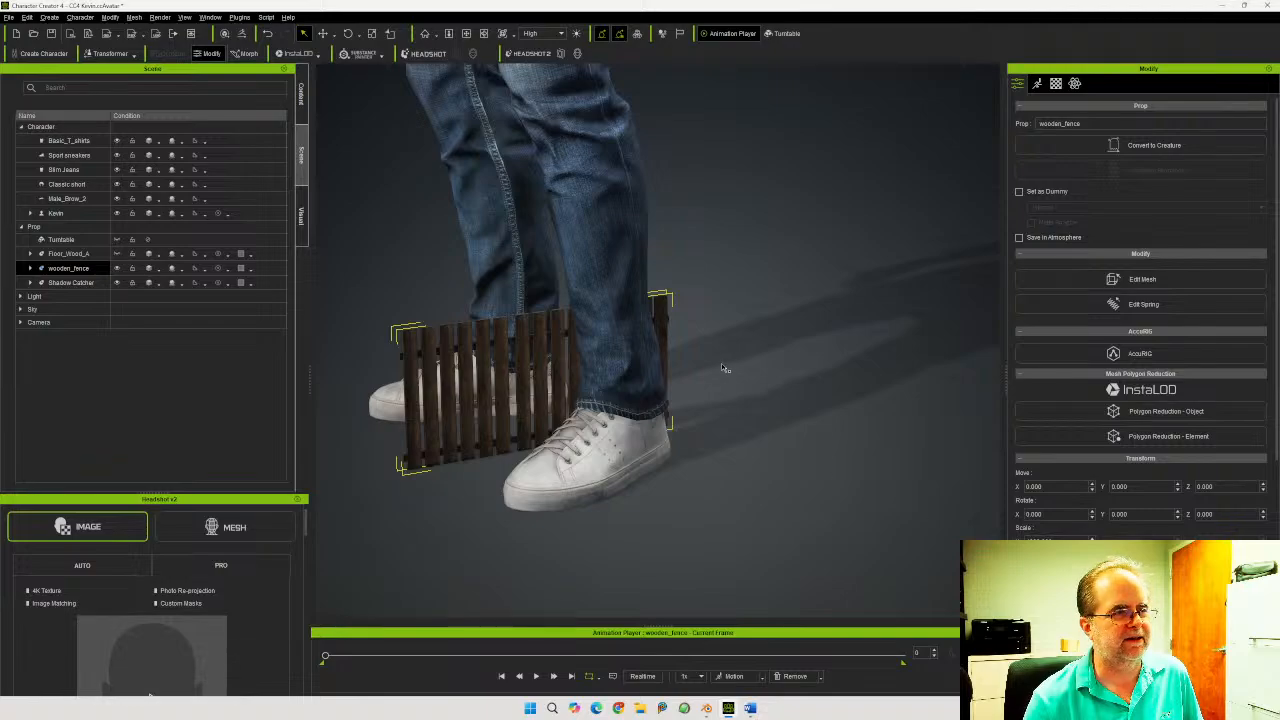
Set the wooden_fence prop's scale to 5000 with the whole character in view for comparison
right_click_drag(735, 341, 837, 322)
scroll(832, 330, "down", 5)
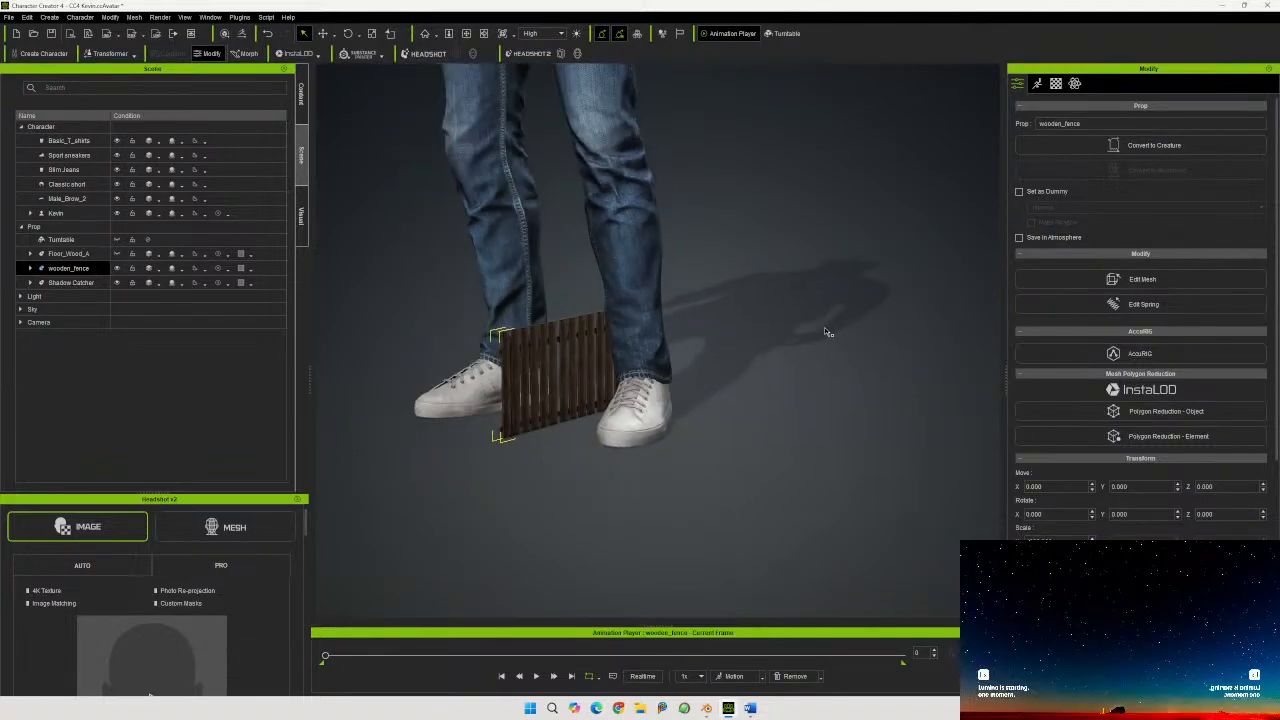
scroll(815, 330, "down", 6)
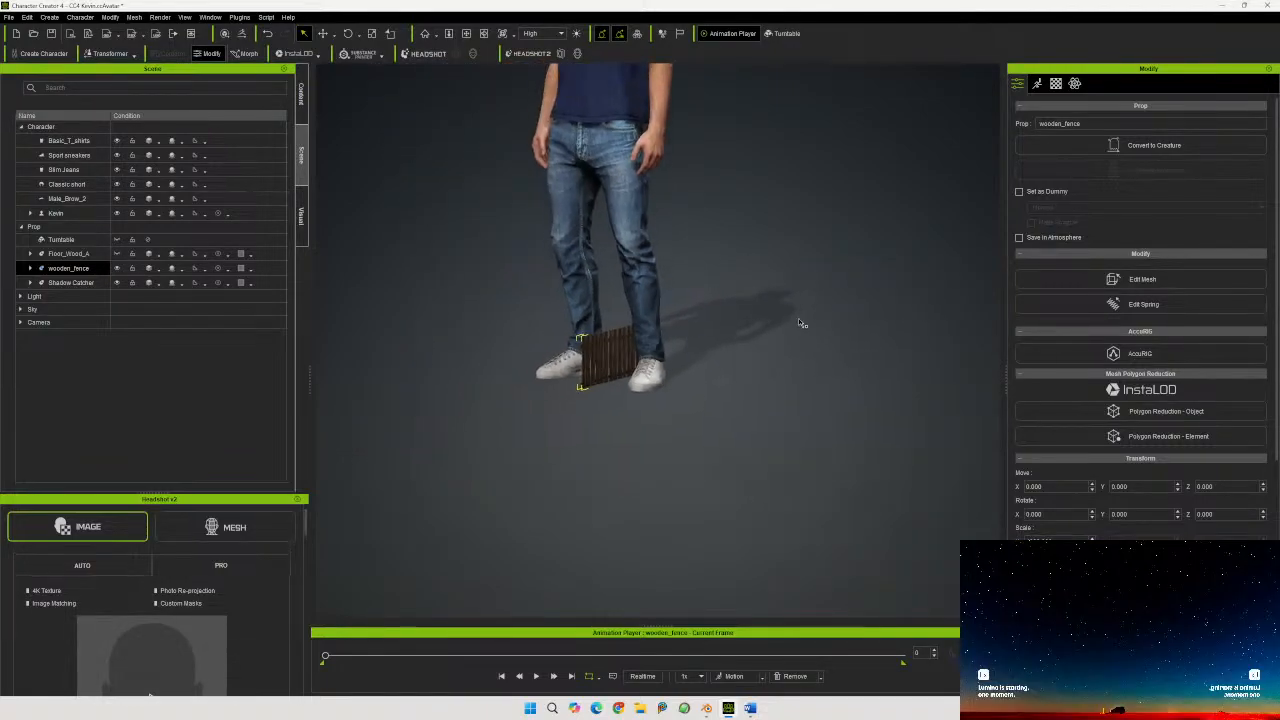
scroll(796, 321, "down", 1)
middle_click_drag(766, 229, 737, 366)
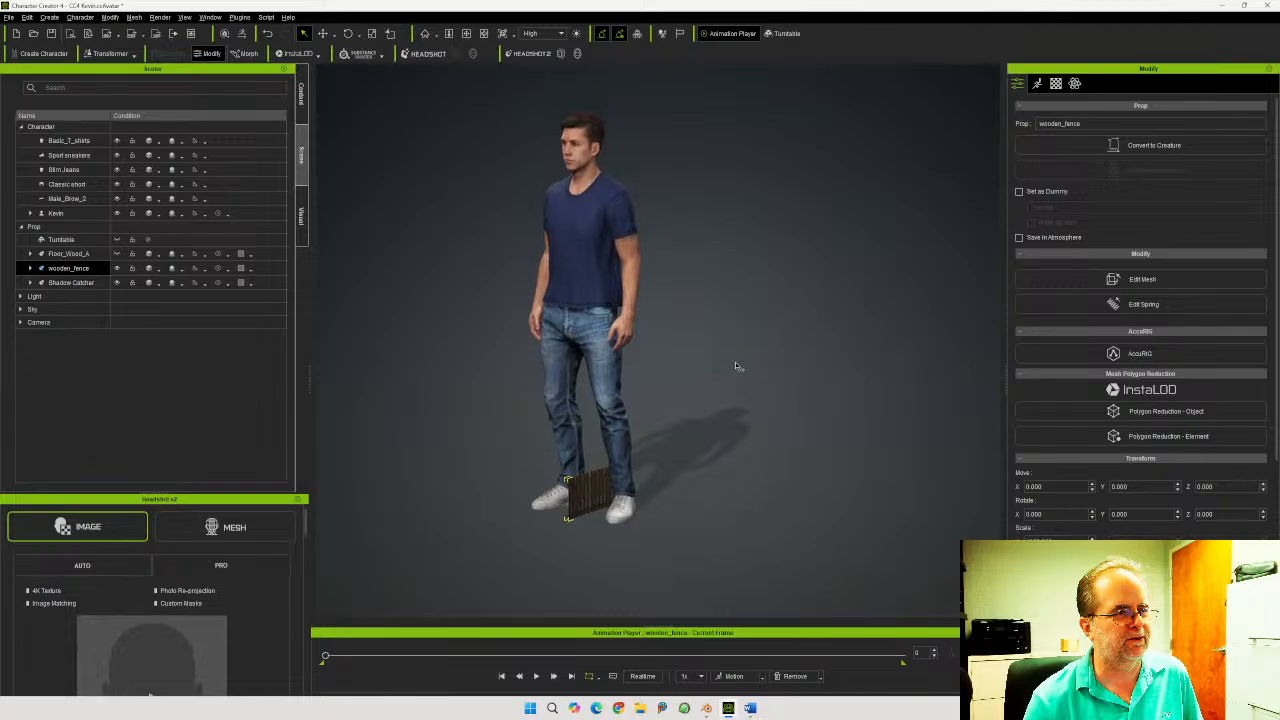
right_click_drag(739, 364, 786, 320)
middle_click_drag(710, 335, 782, 308)
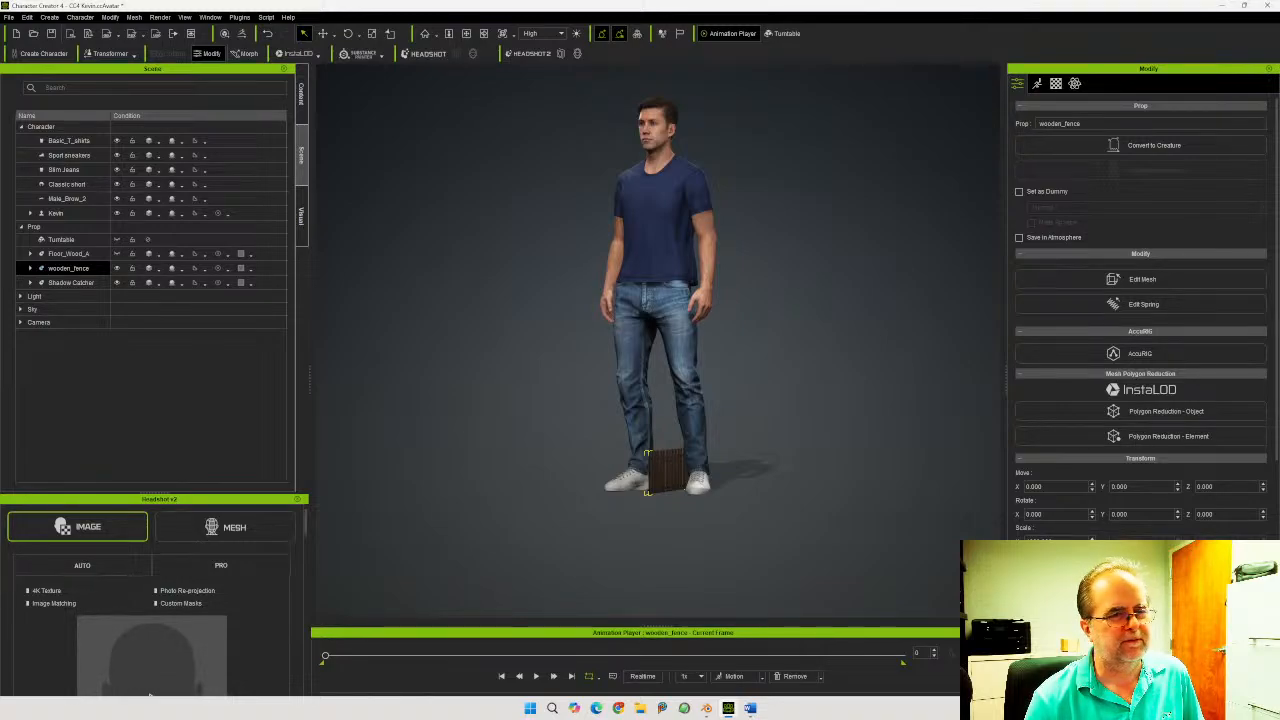
double_click(1040, 541)
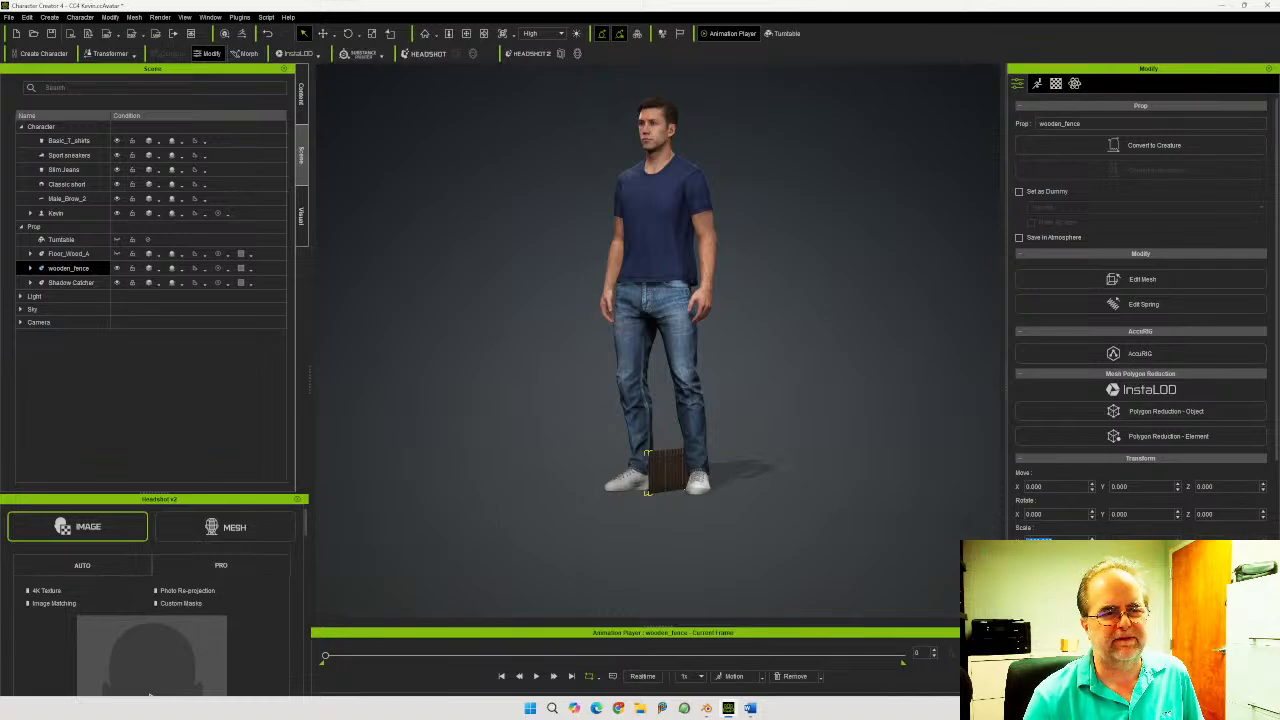
type("5000")
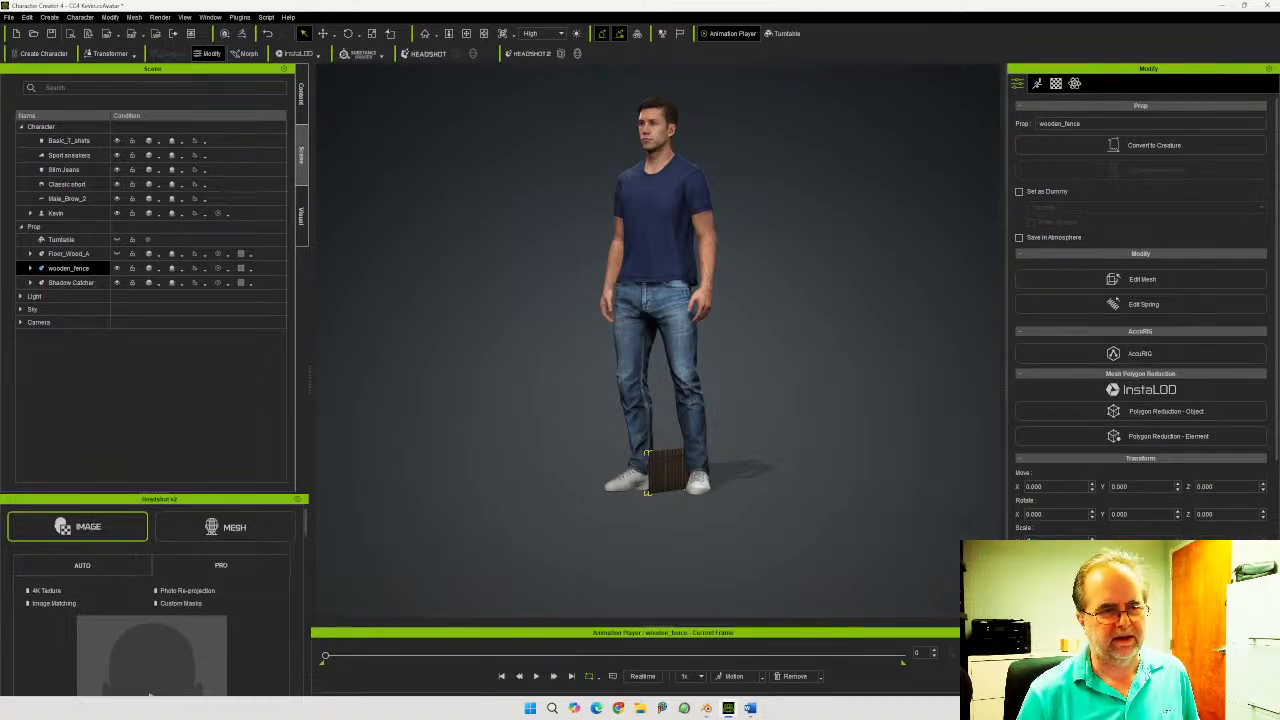
key("Return")
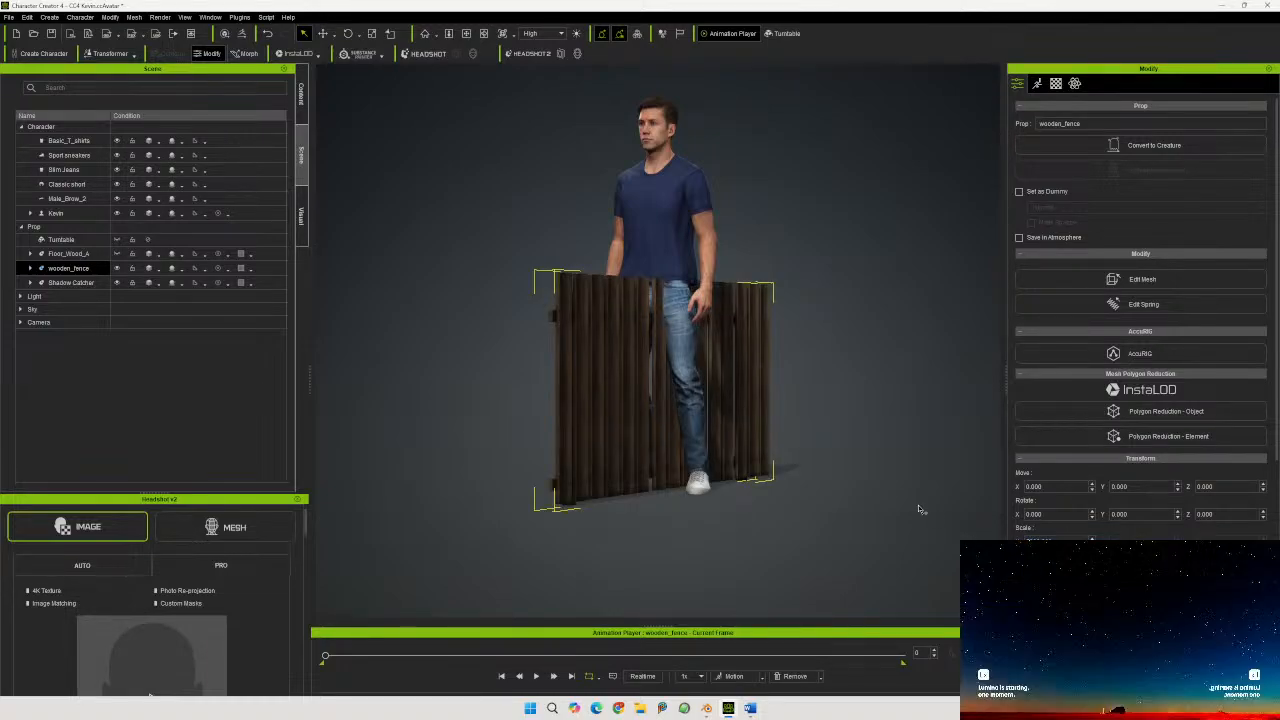
Set the wooden_fence prop's scale to 8000, and enlarge it uniformly a little more toward the character's head height
right_click_drag(744, 394, 593, 405)
left_click_drag(1052, 540, 975, 535)
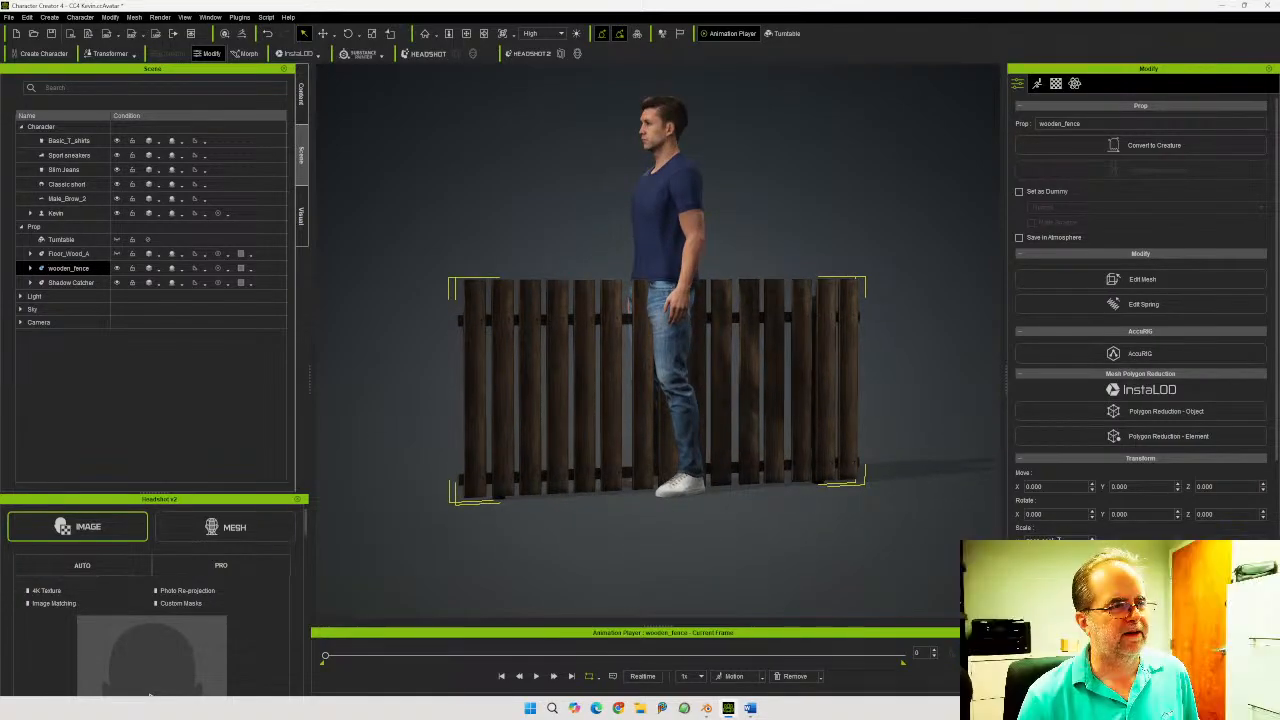
type("8000")
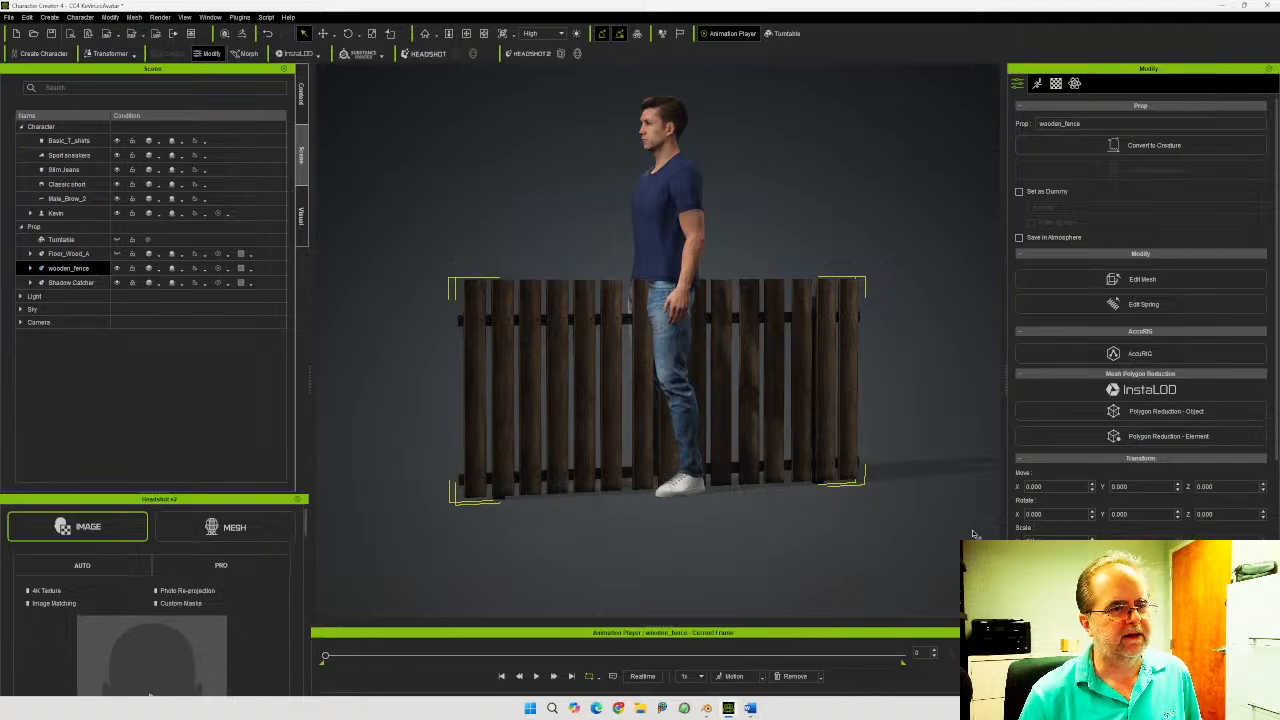
key("Return")
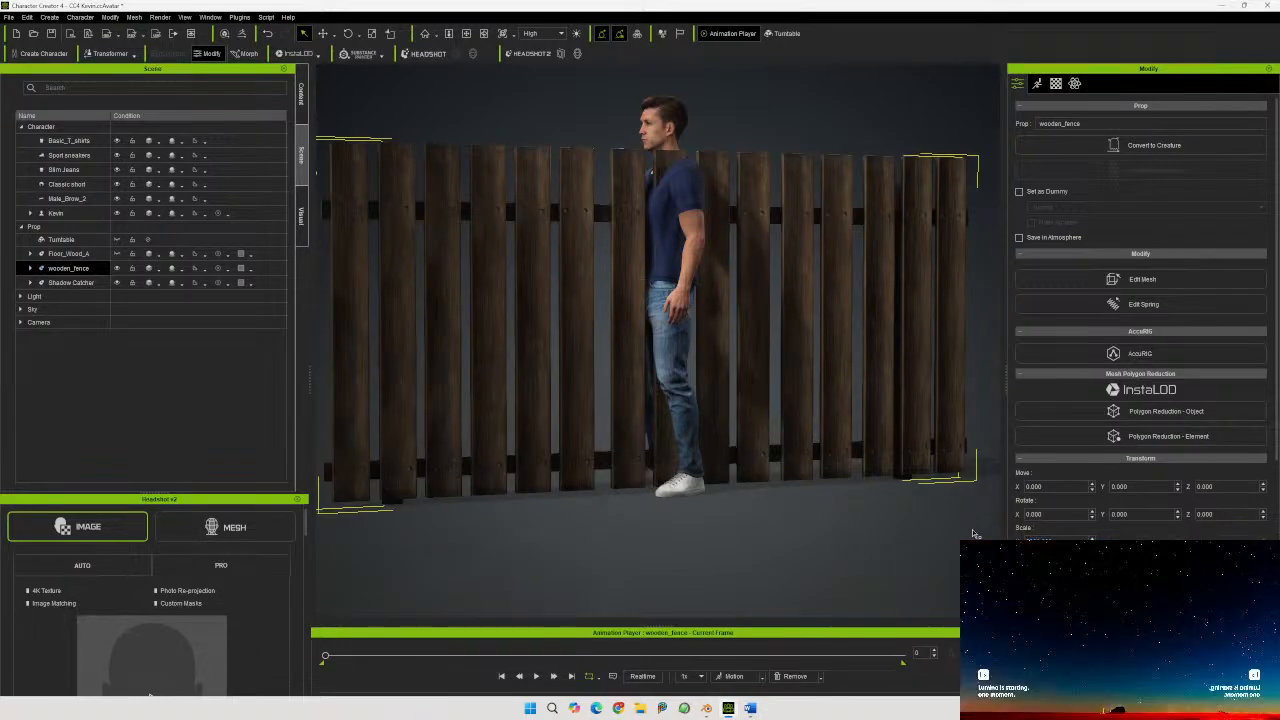
right_click_drag(543, 356, 494, 361)
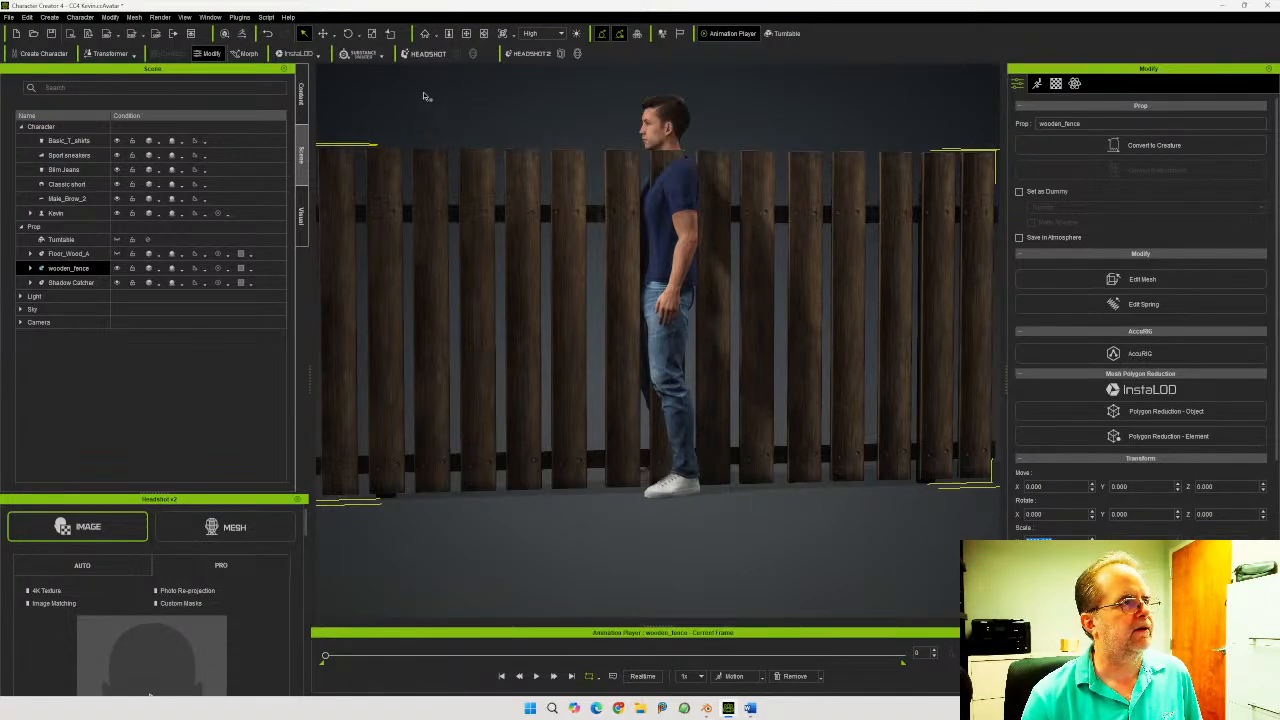
left_click(371, 33)
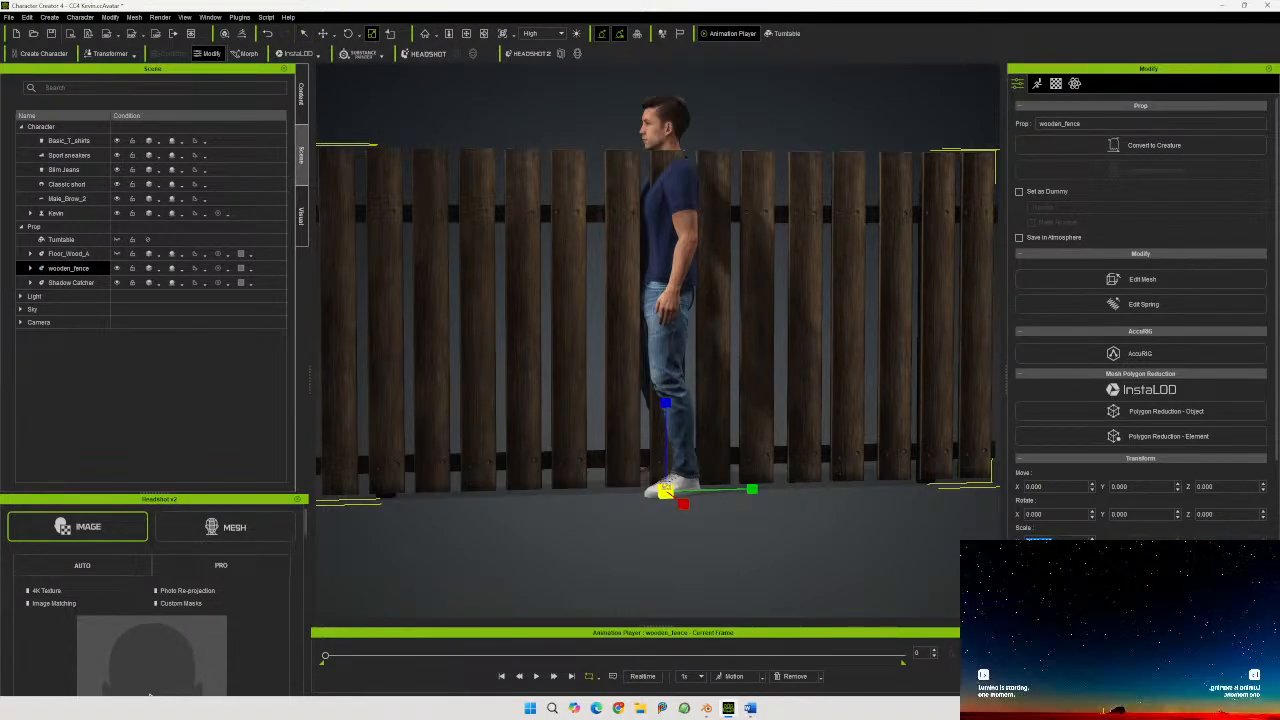
left_click_drag(665, 490, 668, 486)
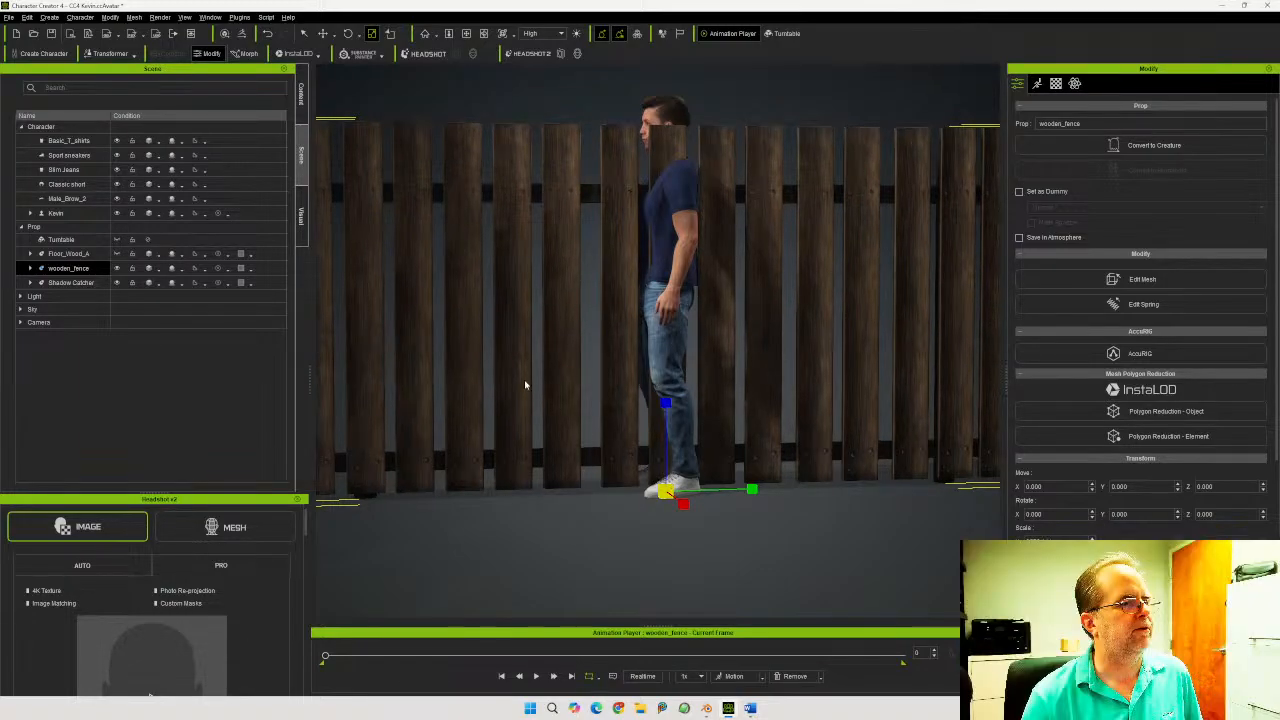
Reset the enlarged fence's scale, and rotate the fence about the vertical Z axis until it runs crosswise to the character
right_click_drag(526, 383, 724, 418)
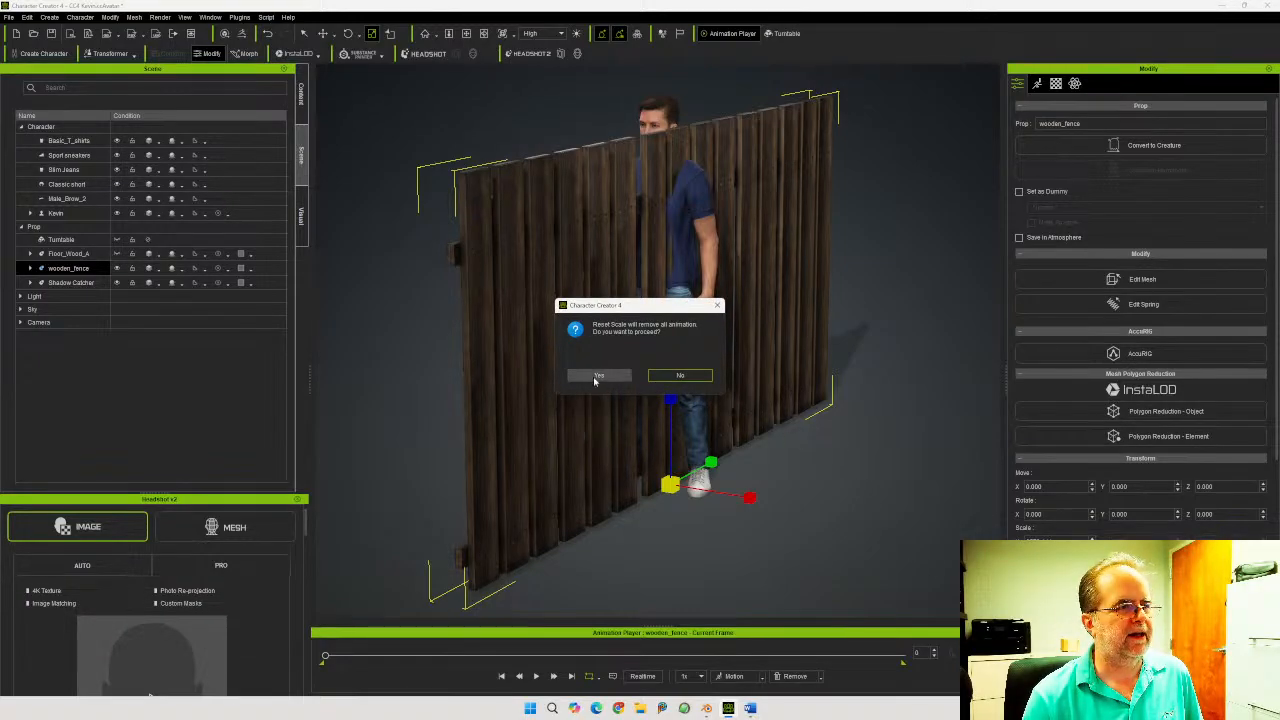
left_click(596, 374)
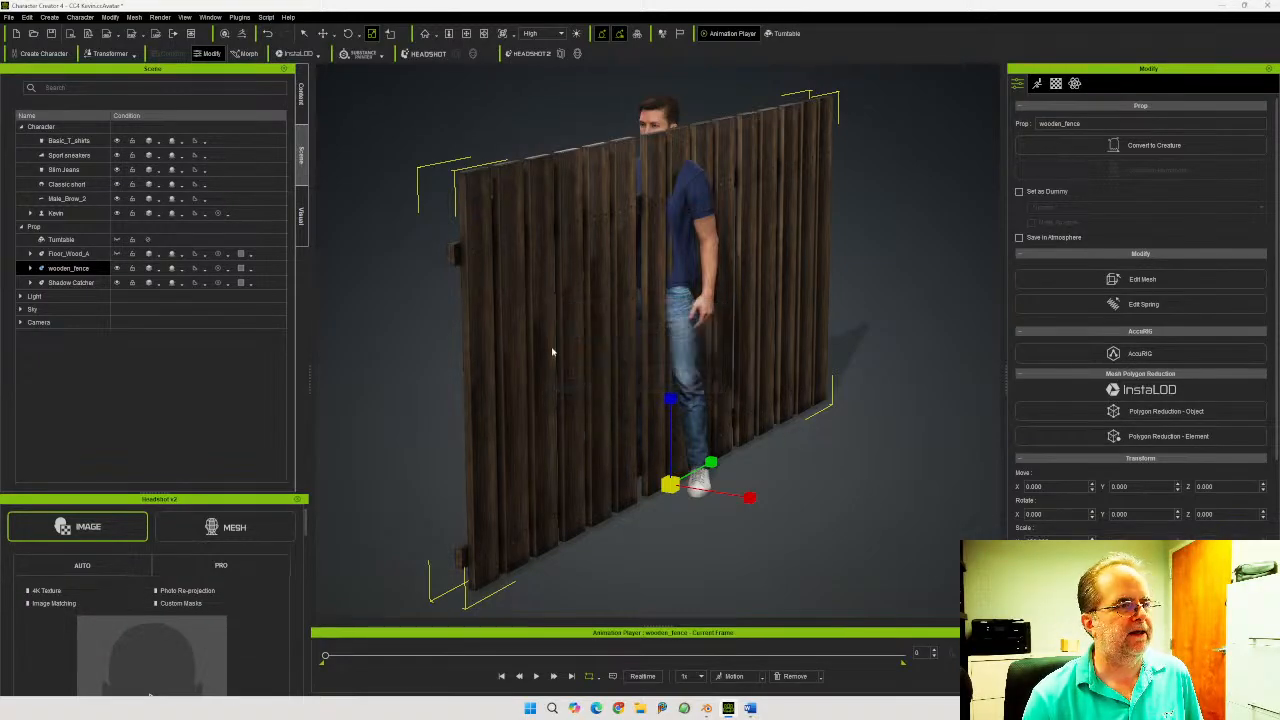
left_click(347, 33)
left_click_drag(666, 511, 620, 514)
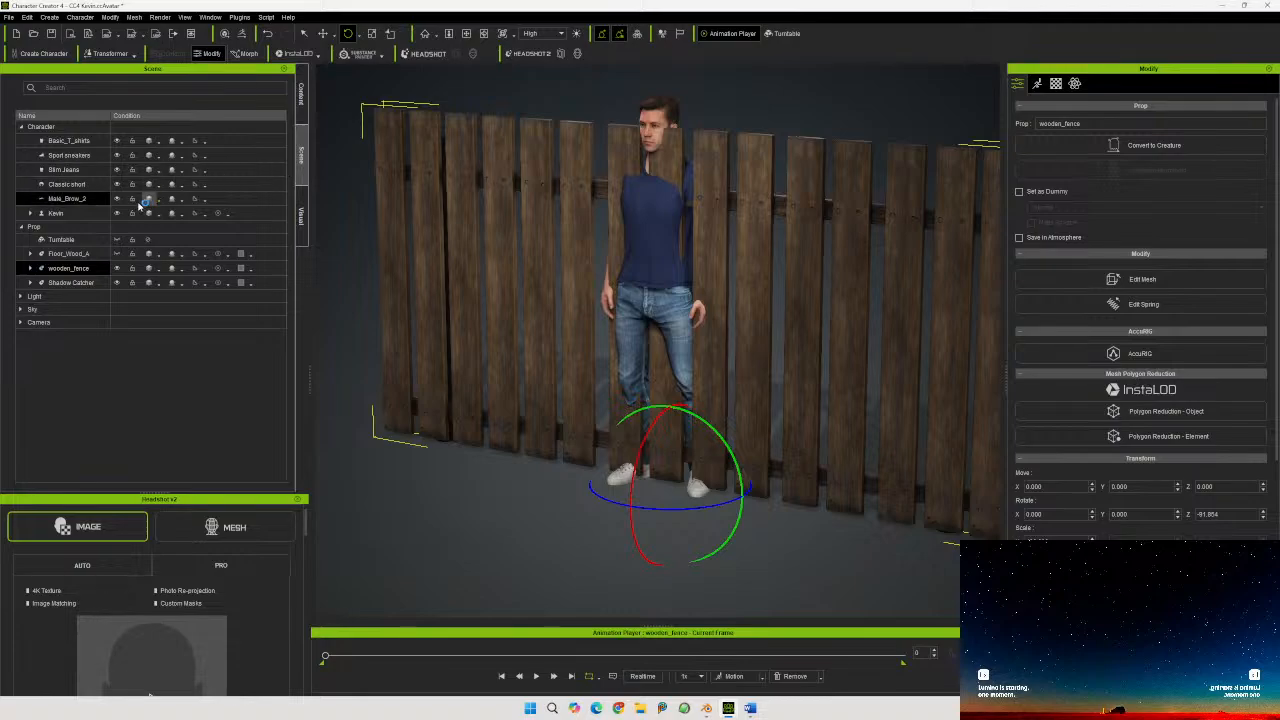
Hide the T-shirt, sneakers, jeans, hair, brows and the character body so only the fence shows
left_click(118, 142)
left_click(118, 156)
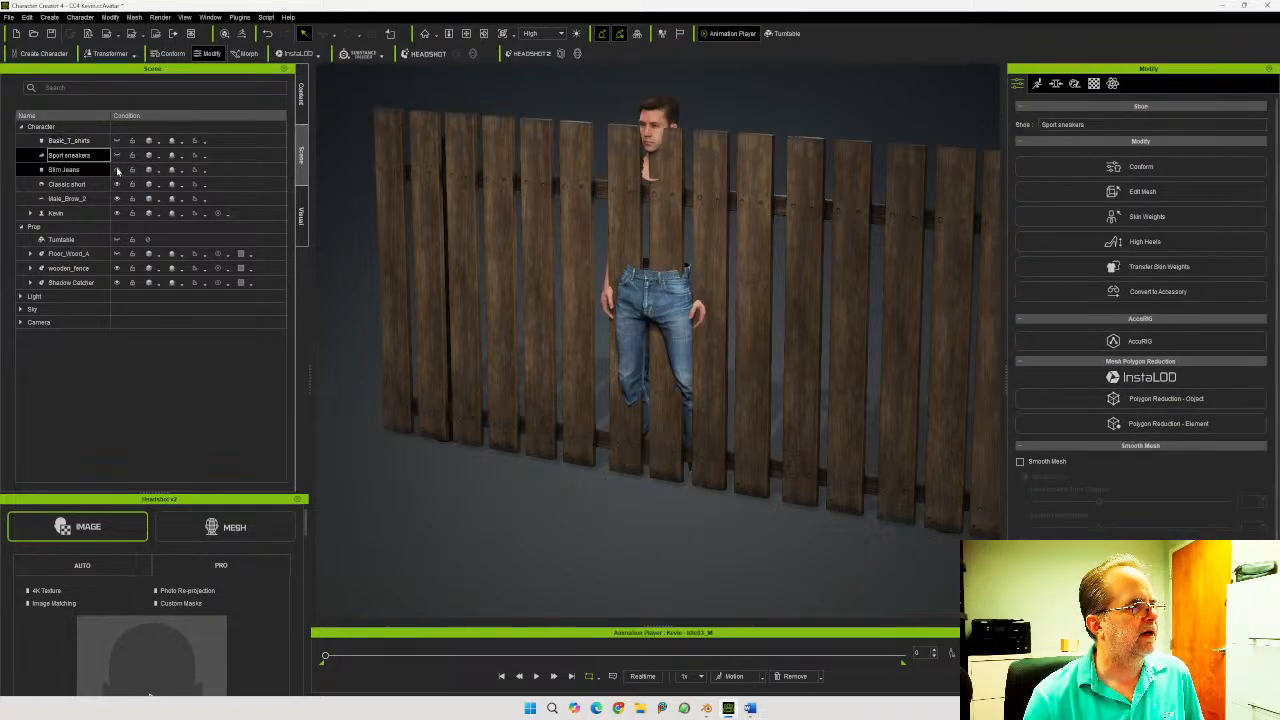
left_click(118, 170)
left_click(75, 198)
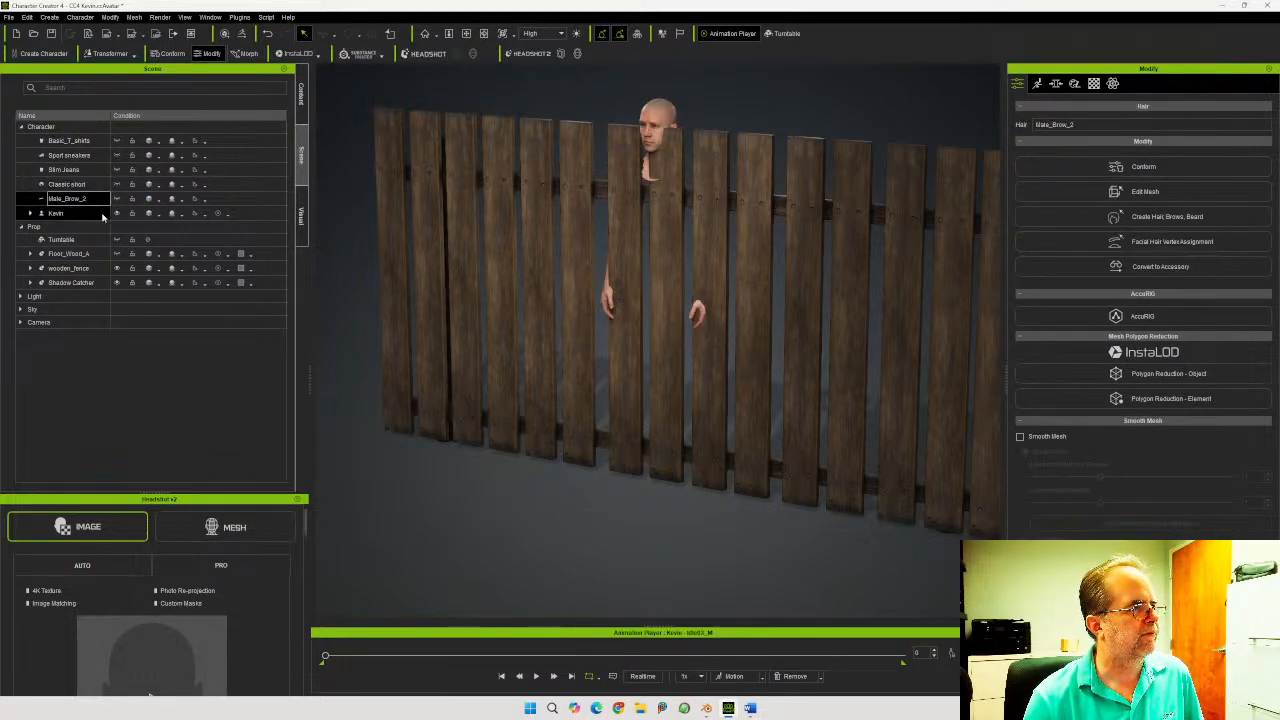
left_click(82, 214)
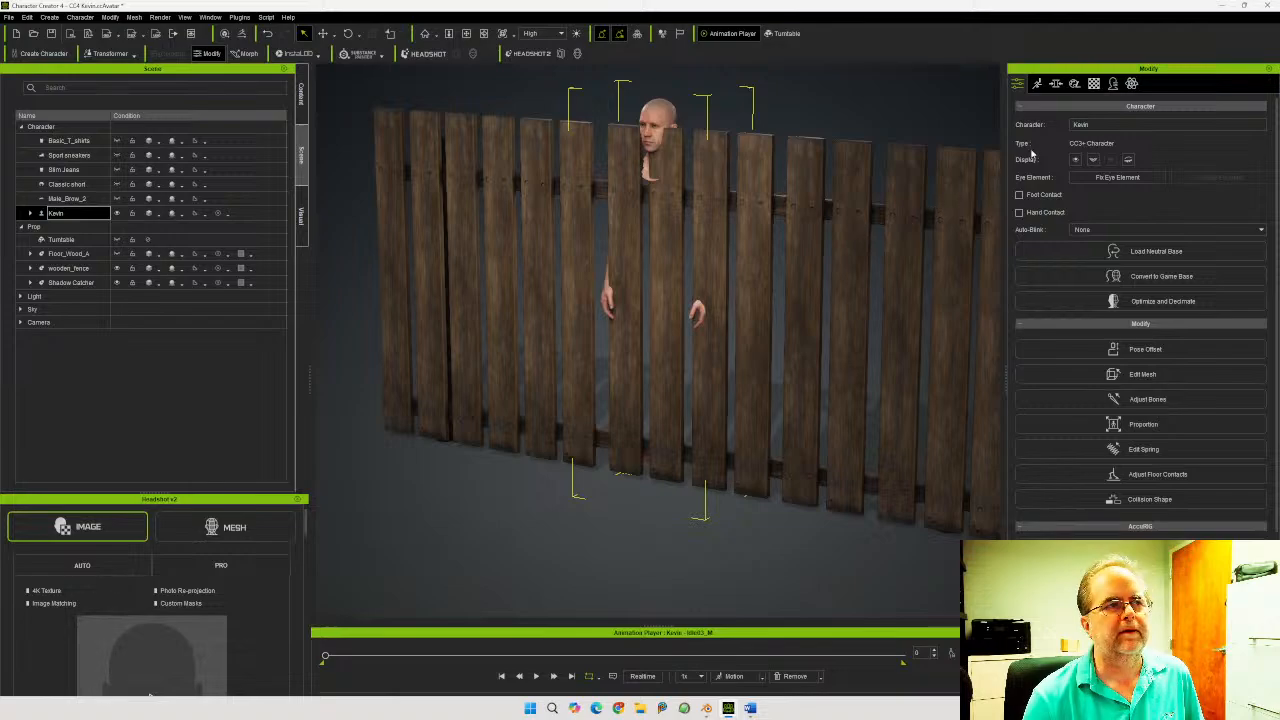
left_click(117, 214)
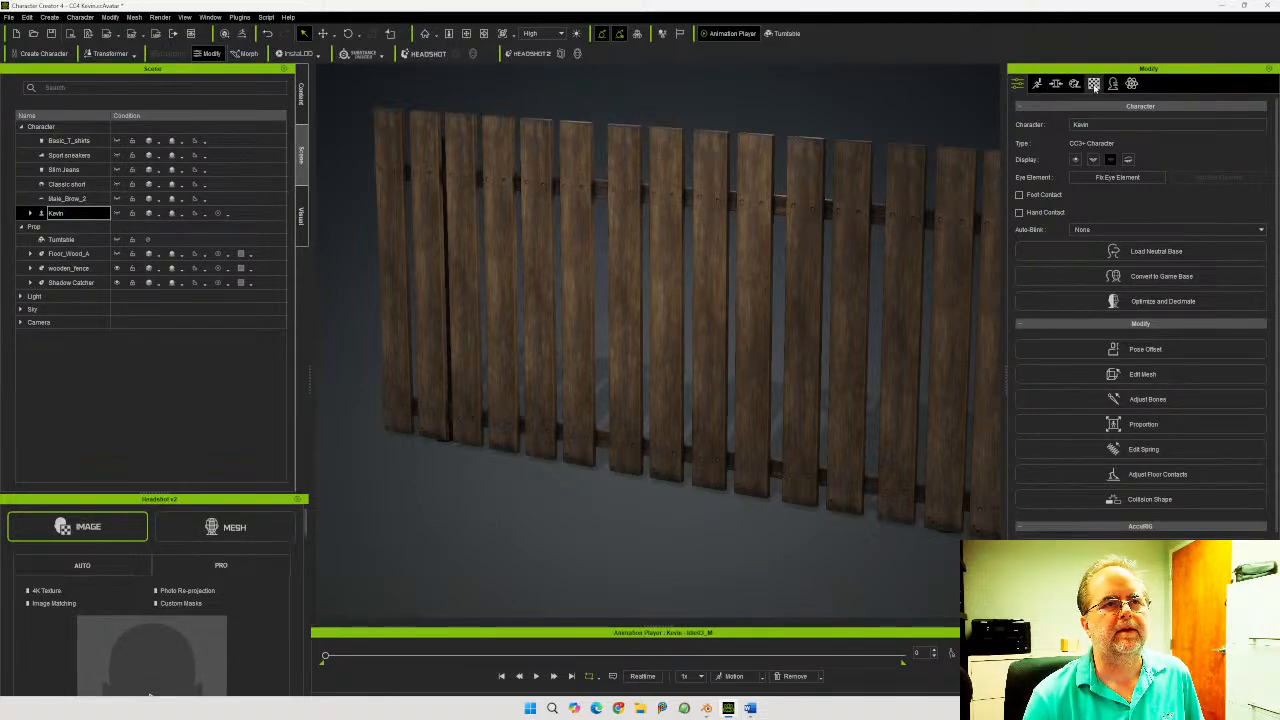
Select the fence and open the colour adjustment for its material's Roughness texture
left_click(662, 298)
left_click(1056, 83)
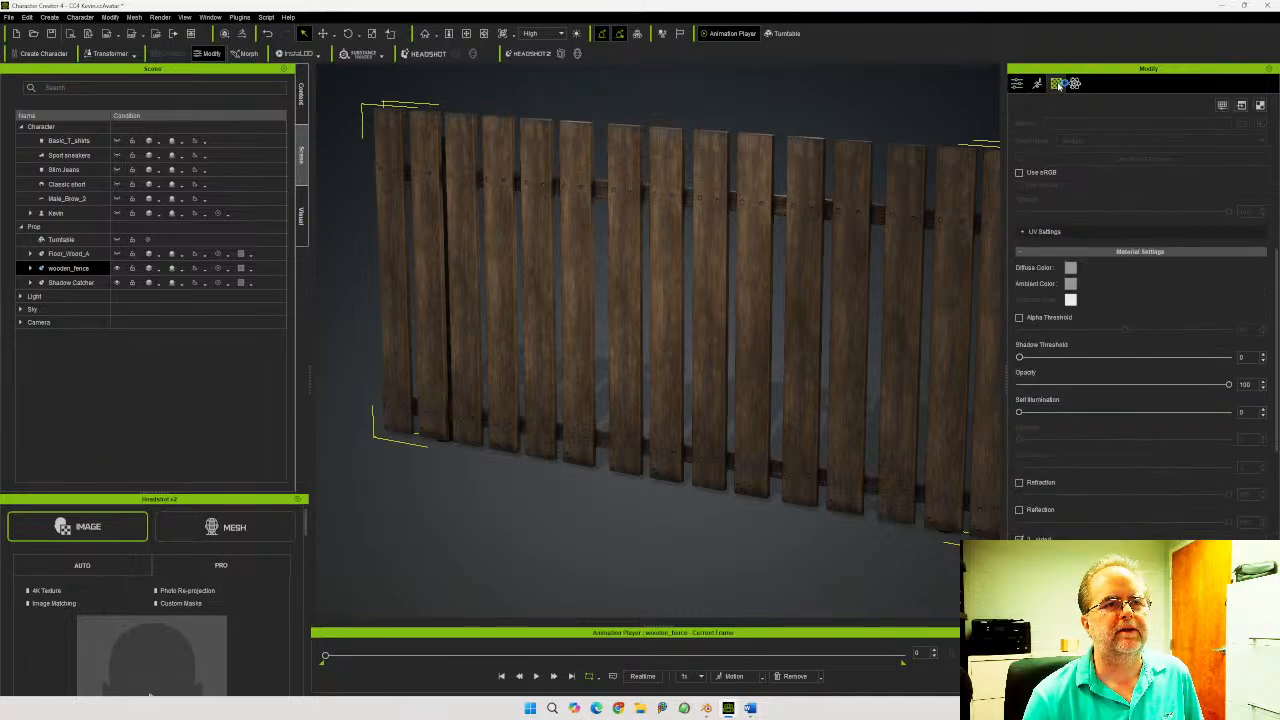
scroll(1155, 257, "down", 1)
scroll(1155, 257, "up", 3)
scroll(1156, 262, "up", 3)
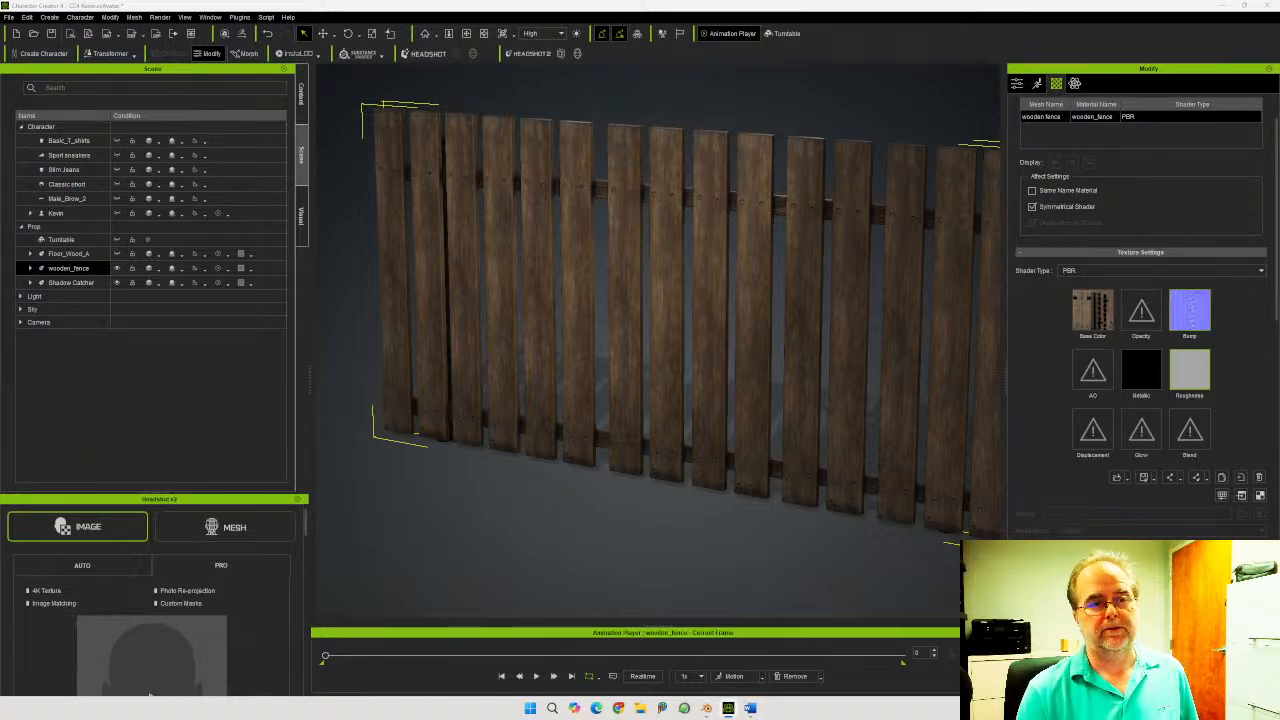
right_click_drag(808, 362, 634, 409)
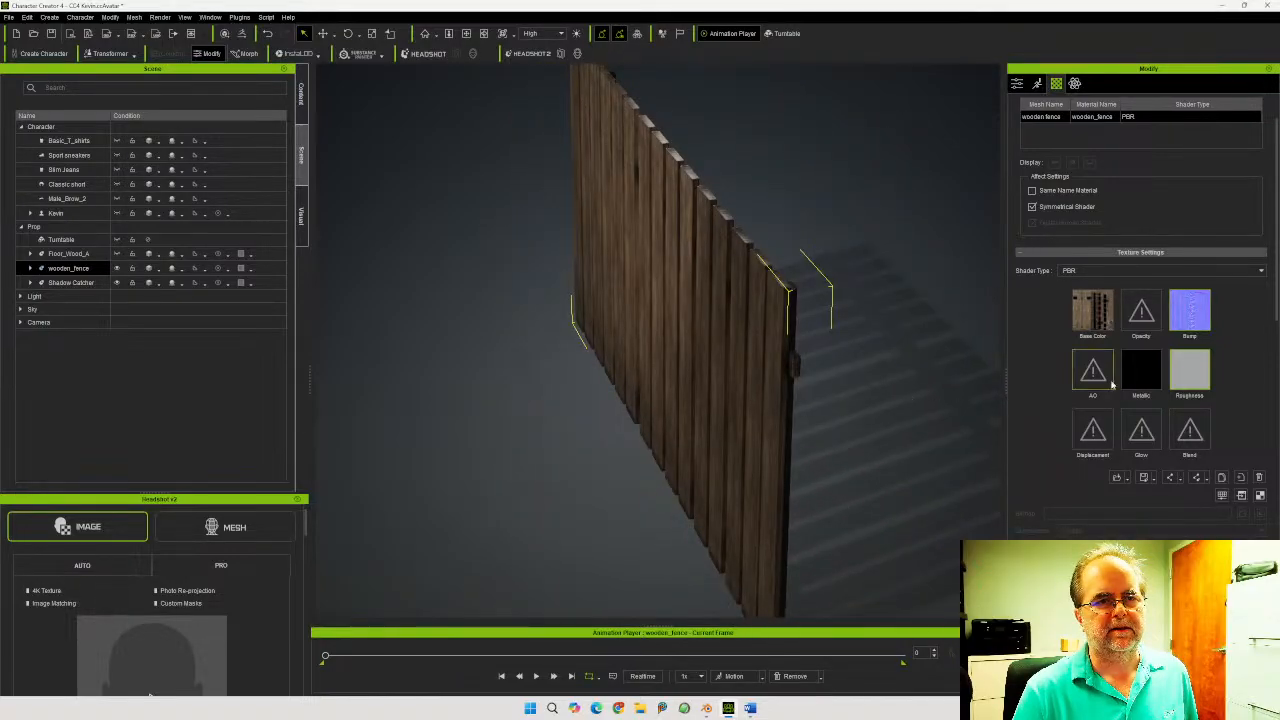
left_click(1222, 497)
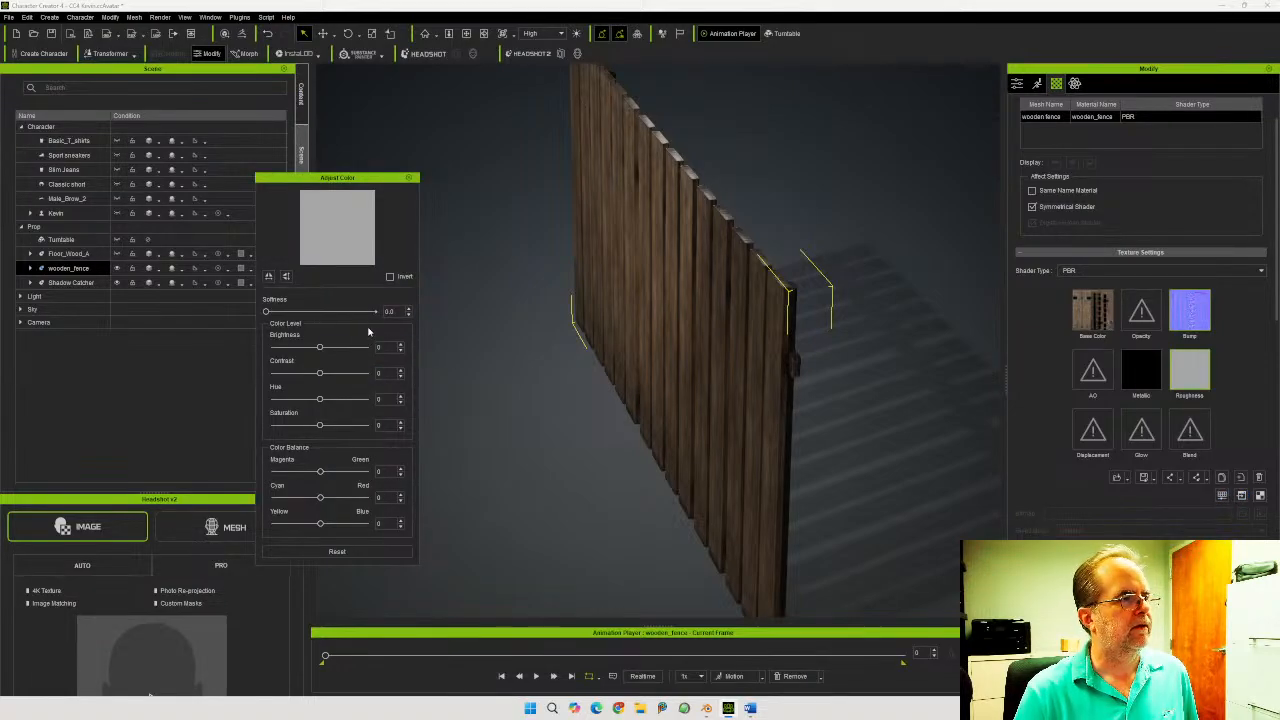
Test a Brightness of -33 on the fence's Roughness texture, raise it until the texture is pure white, and close the adjustment
mouse_move(320, 348)
left_mouse_down()
mouse_move(291, 346)
mouse_move(304, 346)
left_mouse_up()
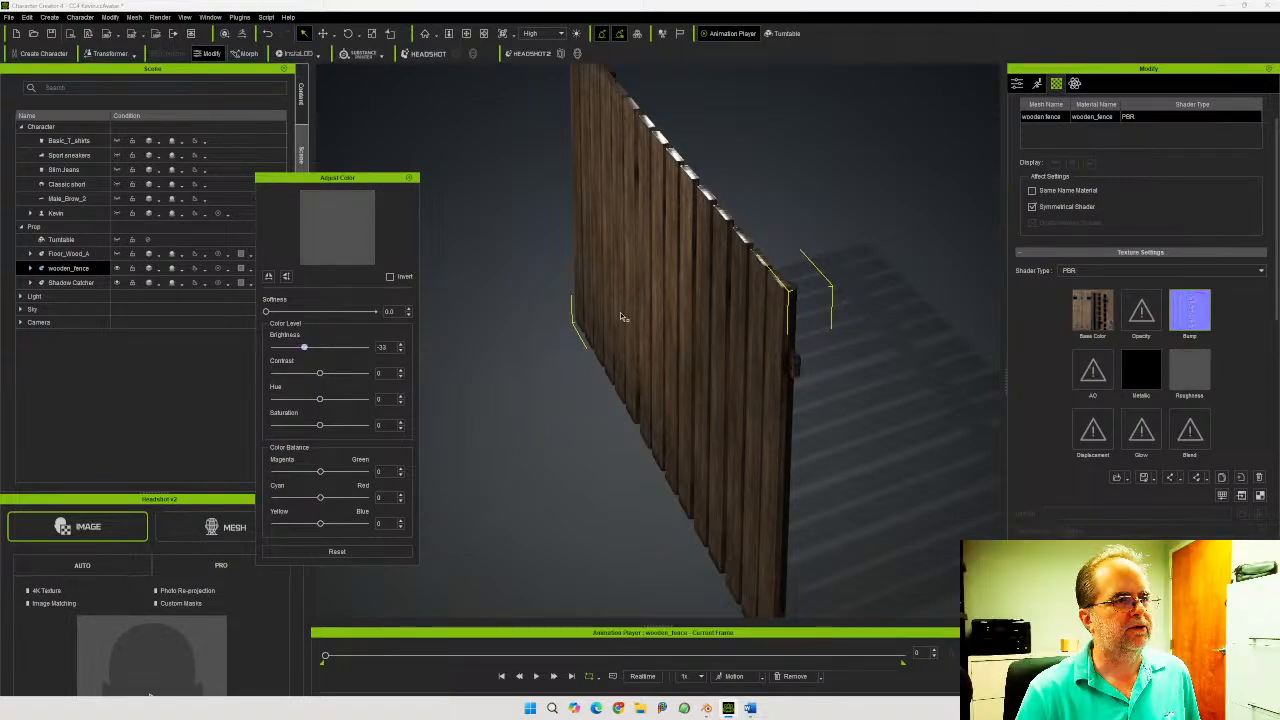
mouse_move(625, 318)
right_mouse_down()
mouse_move(526, 280)
mouse_move(525, 268)
mouse_move(611, 323)
mouse_move(657, 303)
mouse_move(645, 296)
mouse_move(611, 320)
right_mouse_up()
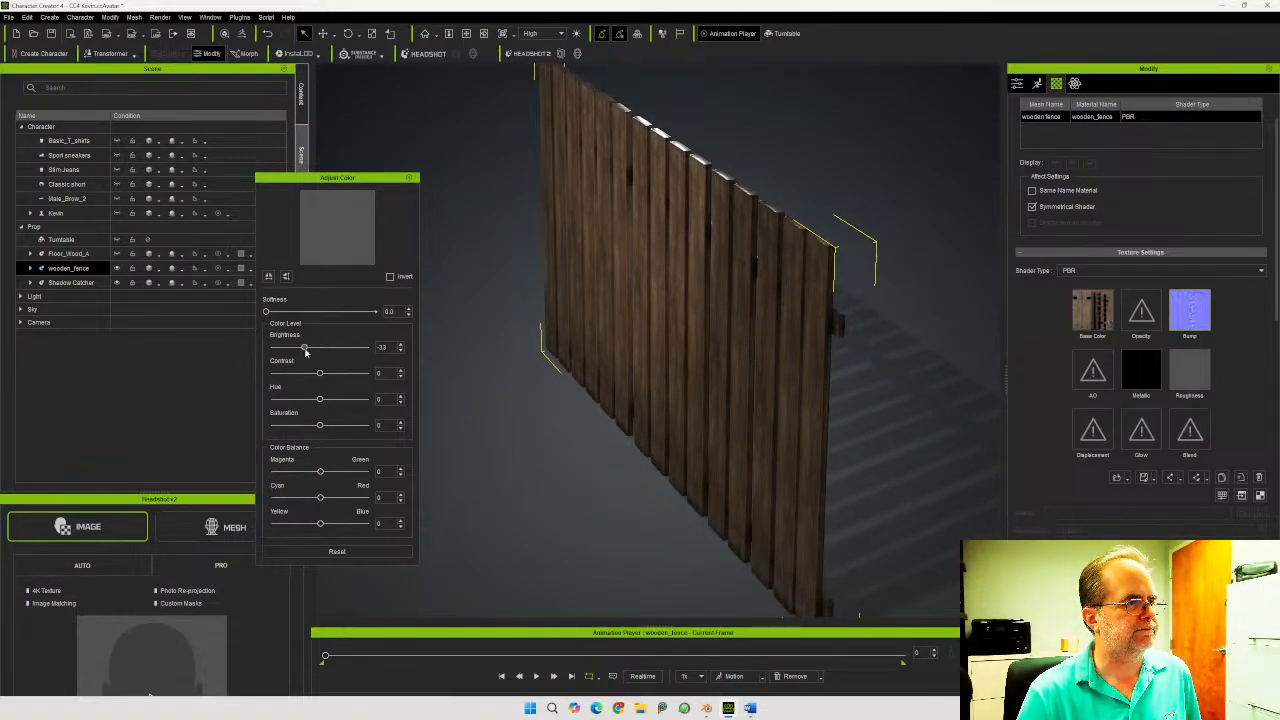
left_click_drag(304, 347, 346, 349)
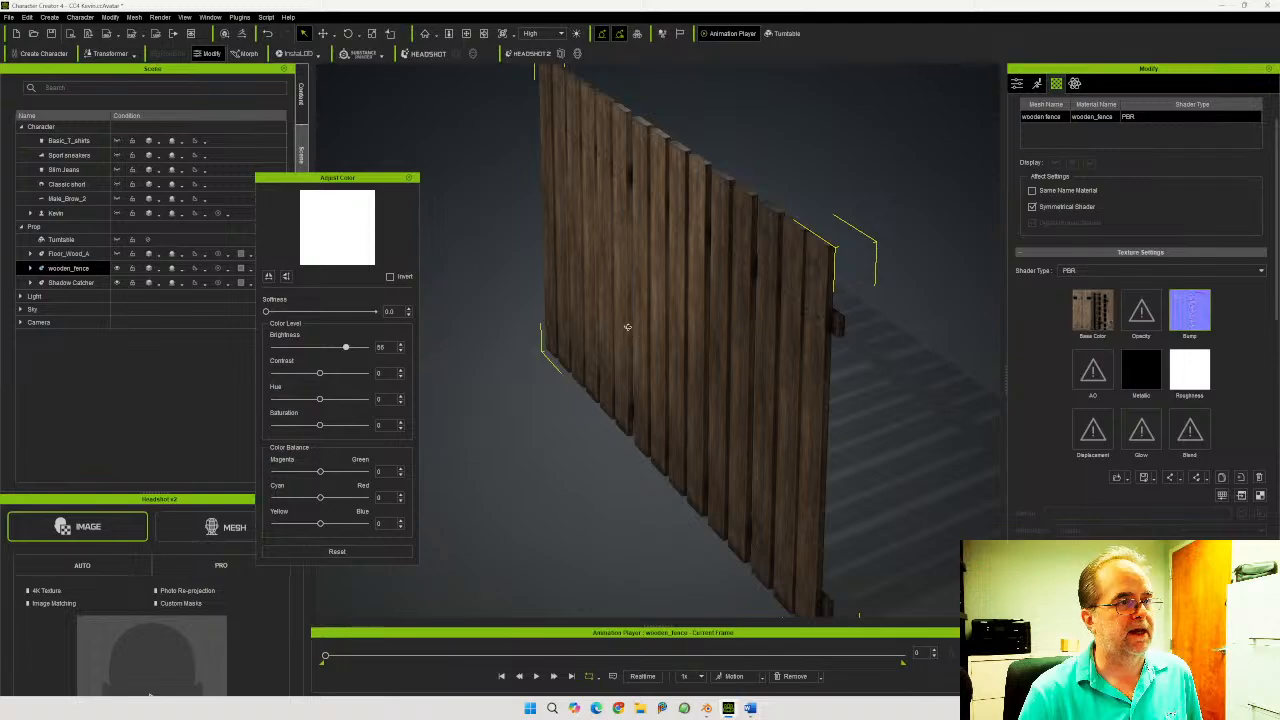
right_click_drag(629, 323, 894, 256)
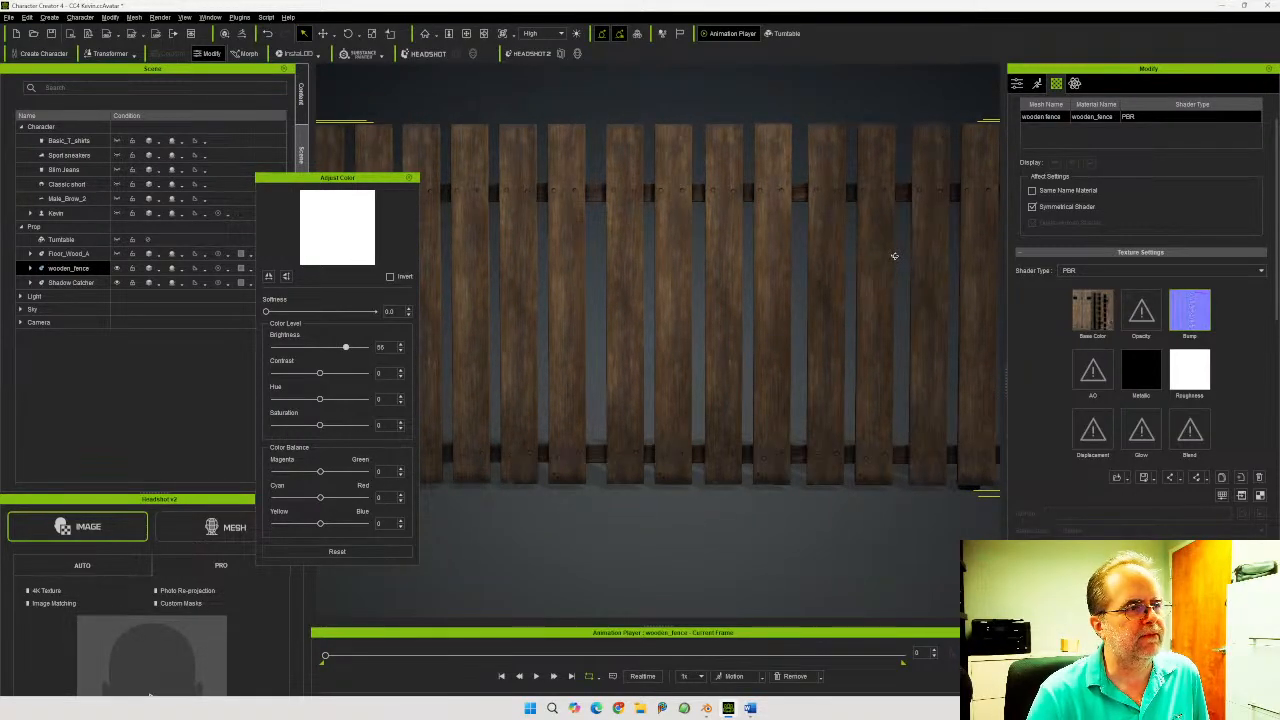
right_click_drag(894, 256, 669, 299)
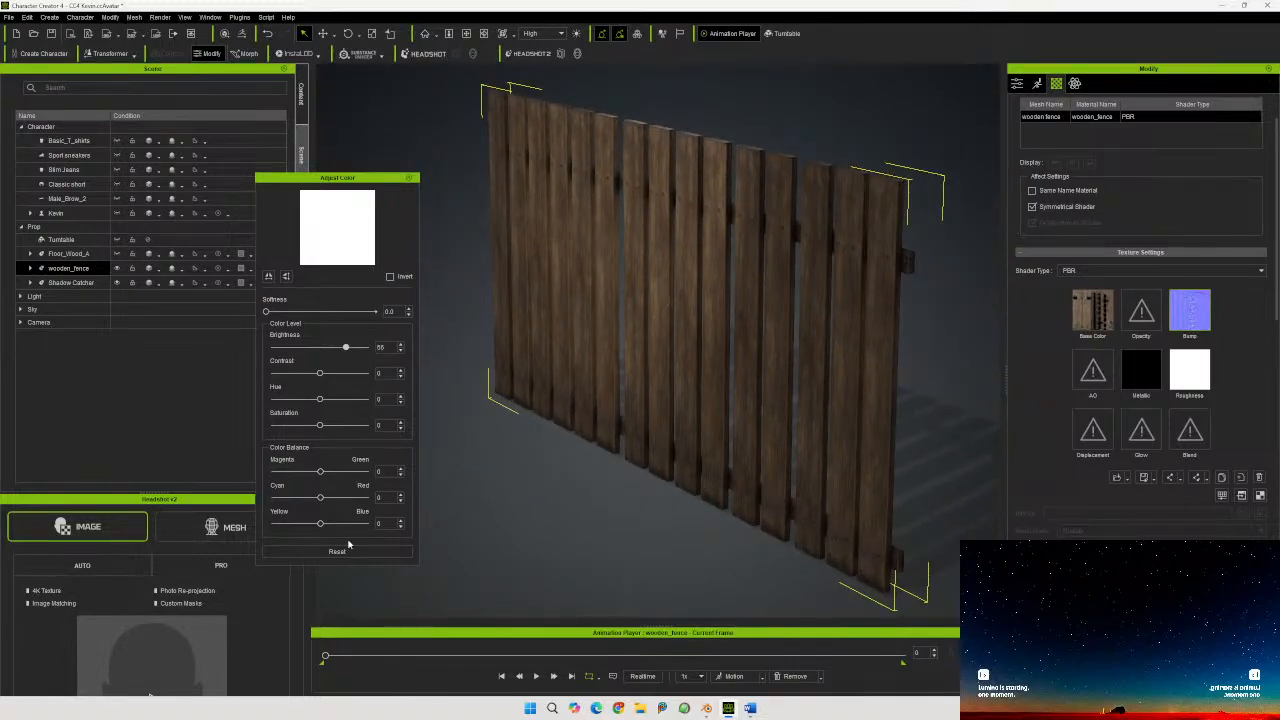
left_click(409, 178)
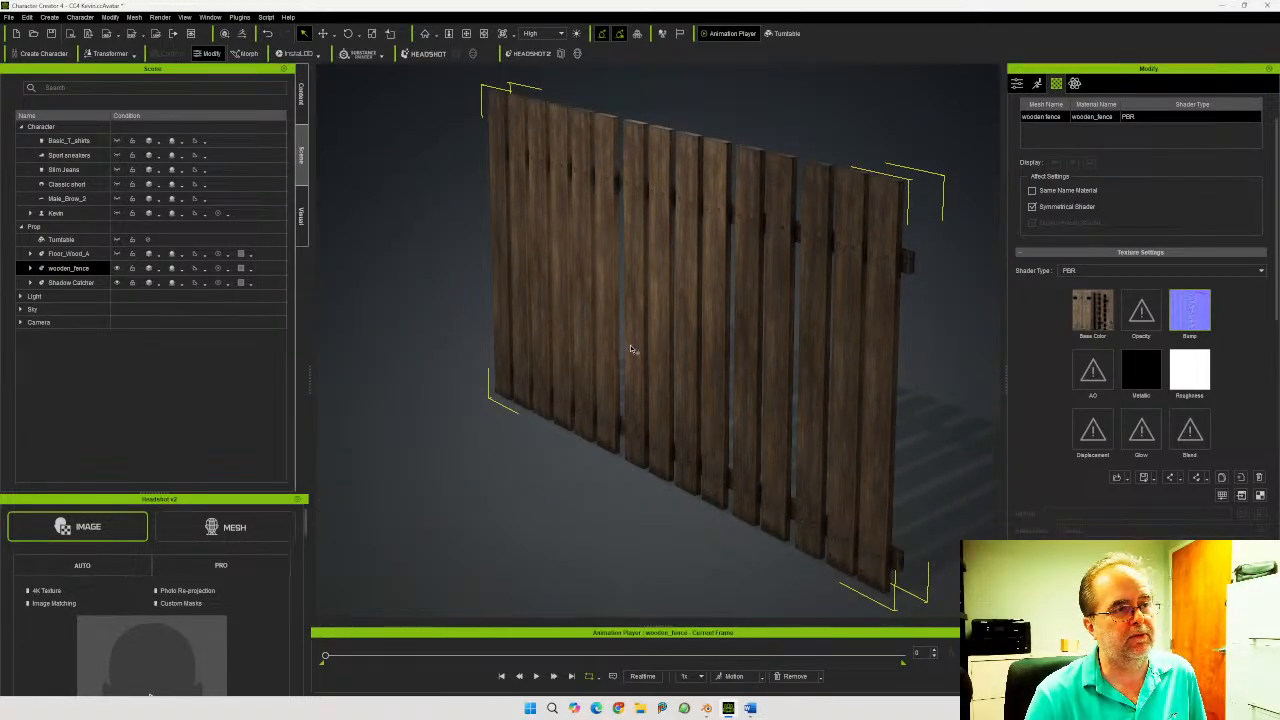
Check the fence from several angles and rename the prop as Wooden Fence
right_click_drag(631, 349, 850, 308)
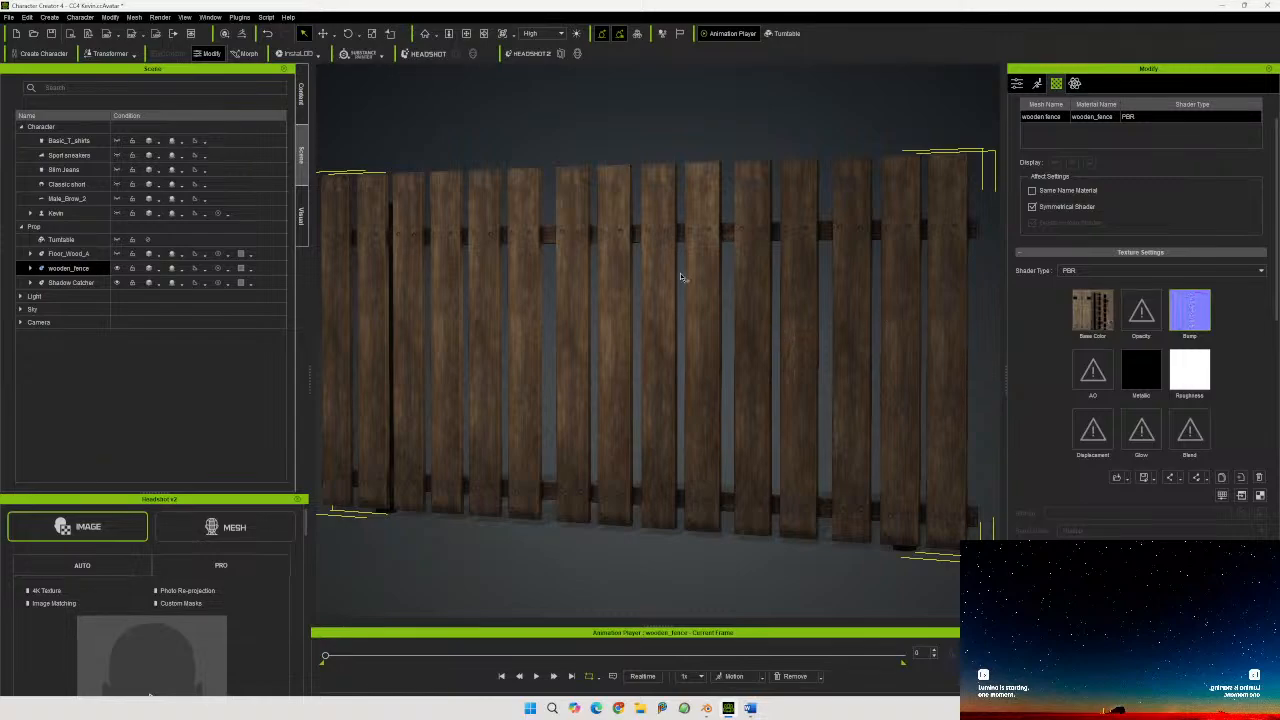
right_click_drag(806, 351, 666, 349)
scroll(694, 352, "up", 3)
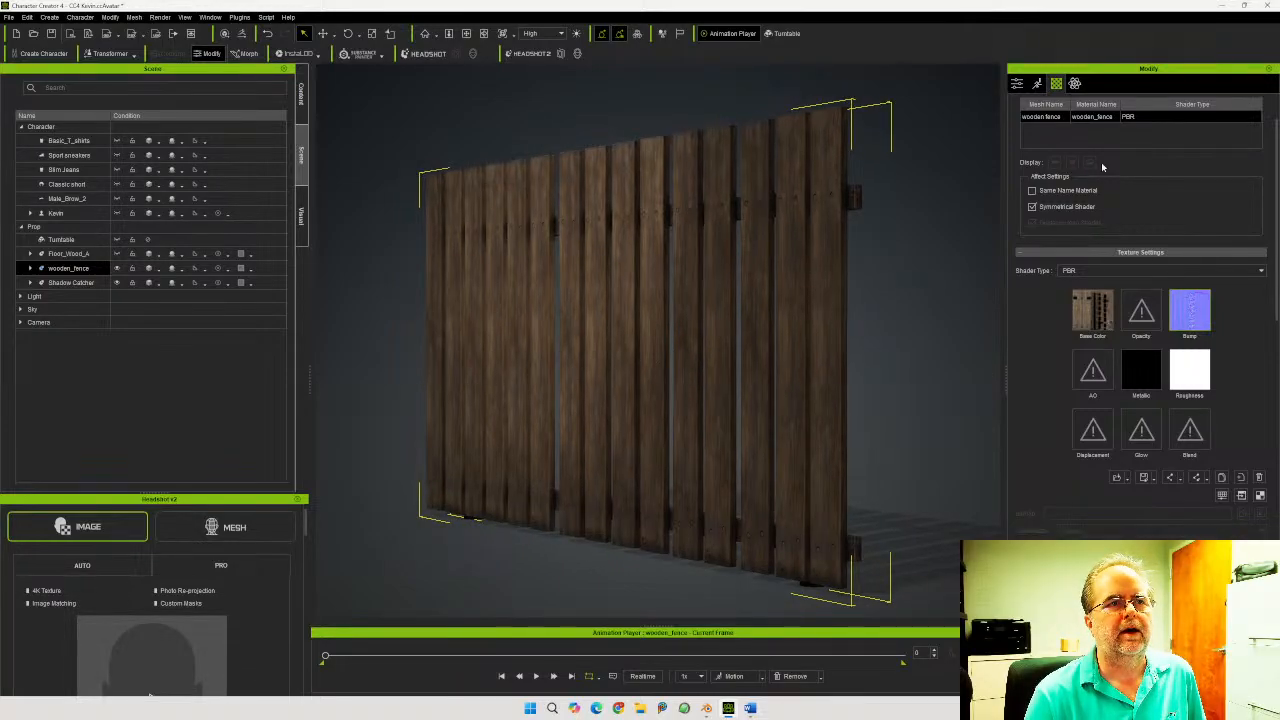
left_click(1017, 83)
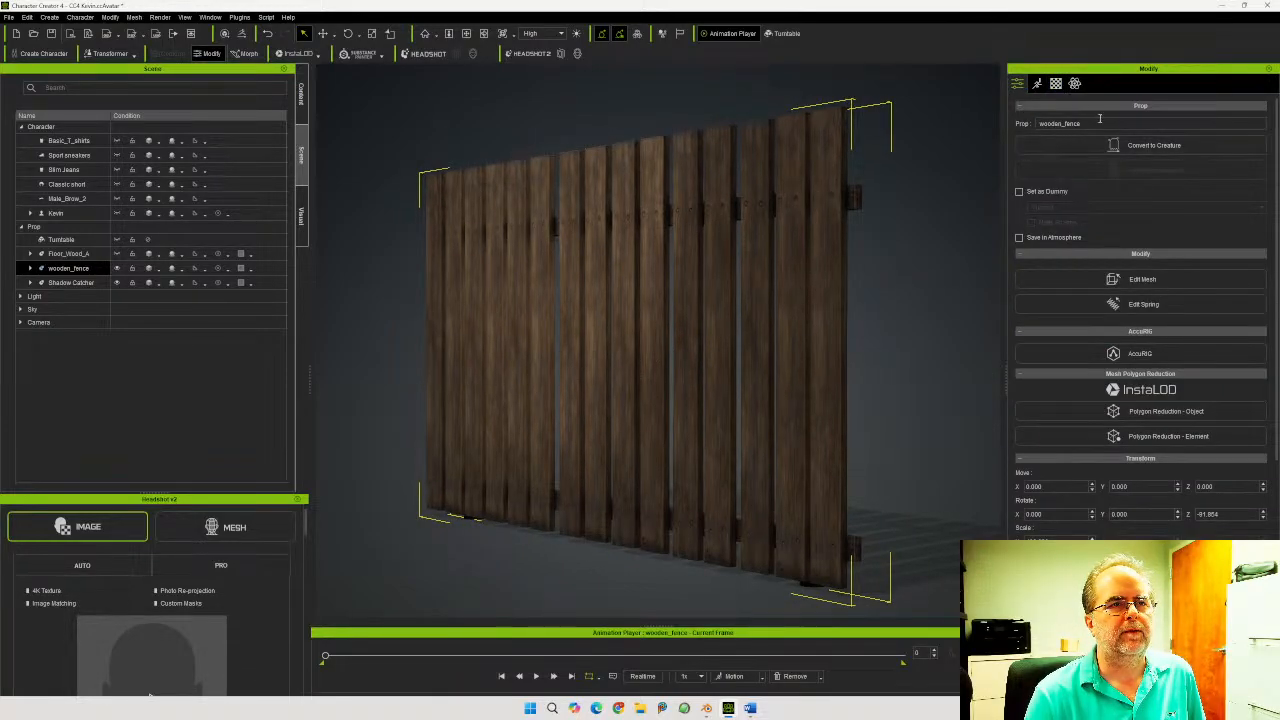
left_click_drag(1100, 122, 1010, 123)
type("Woode")
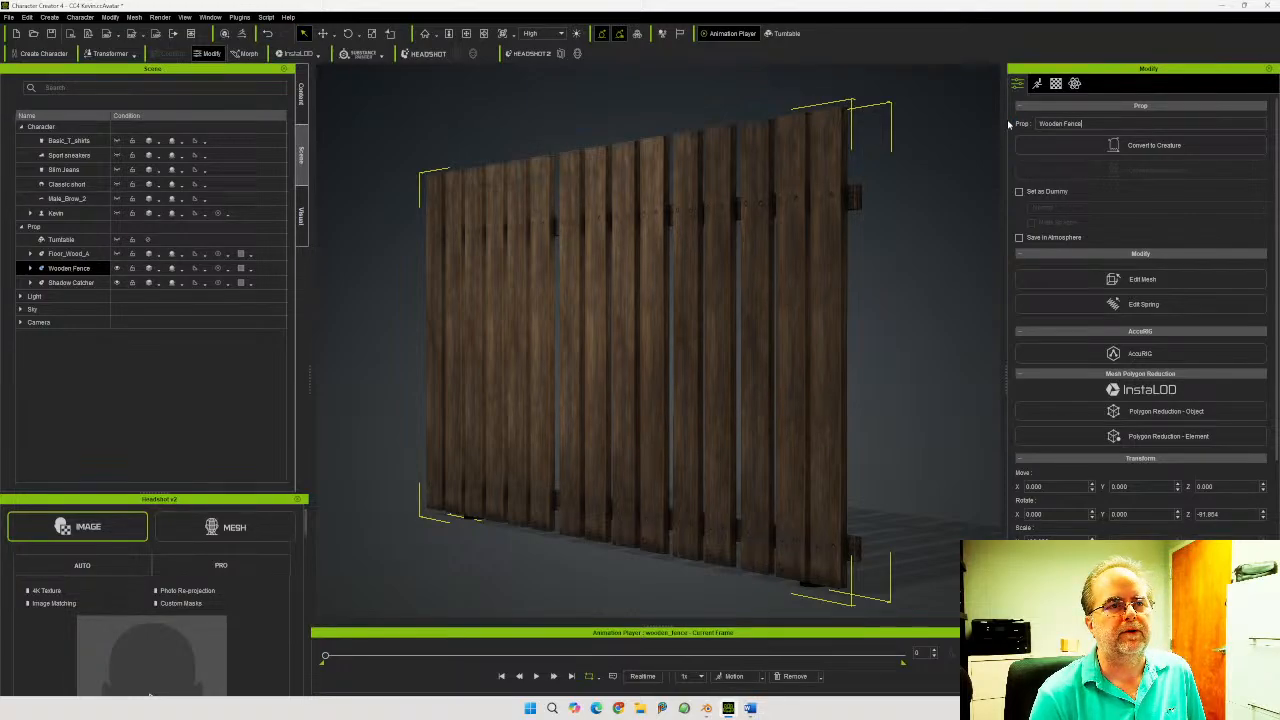
Save the fence as Wooden Fence in the custom props' Outdoor Decor folder, and delete it from the scene
left_click(302, 96)
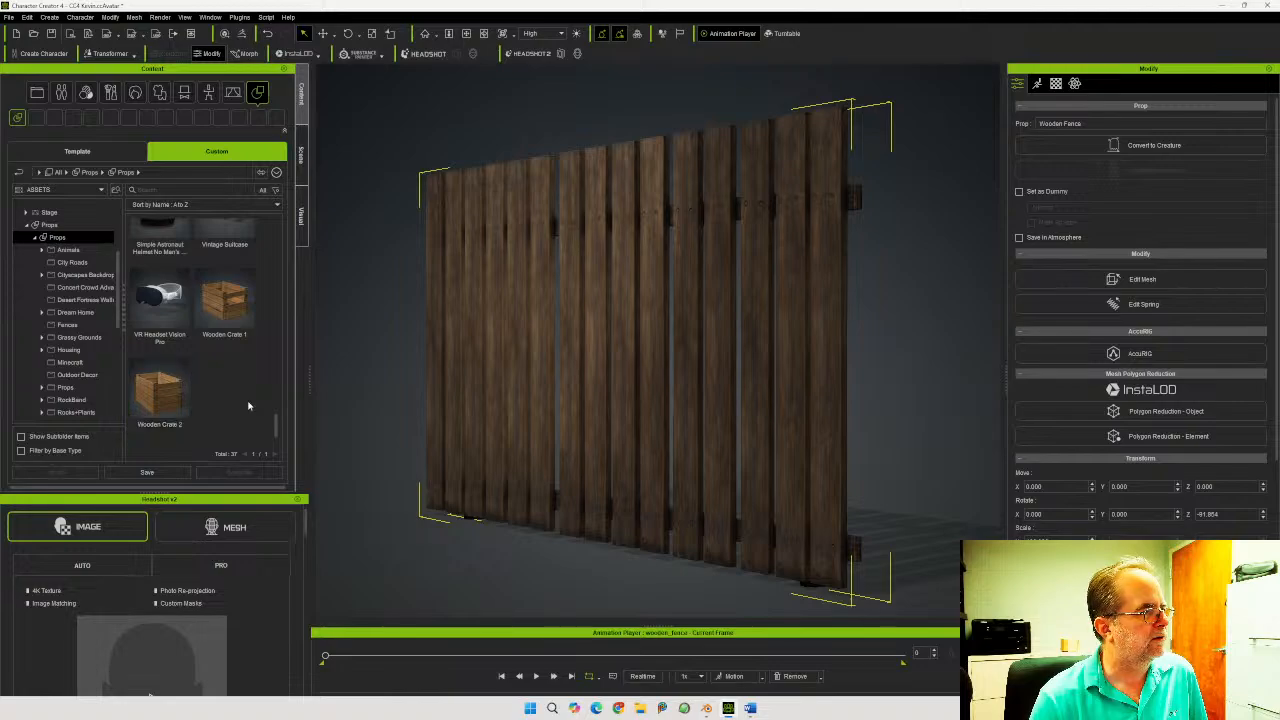
scroll(73, 347, "down", 2)
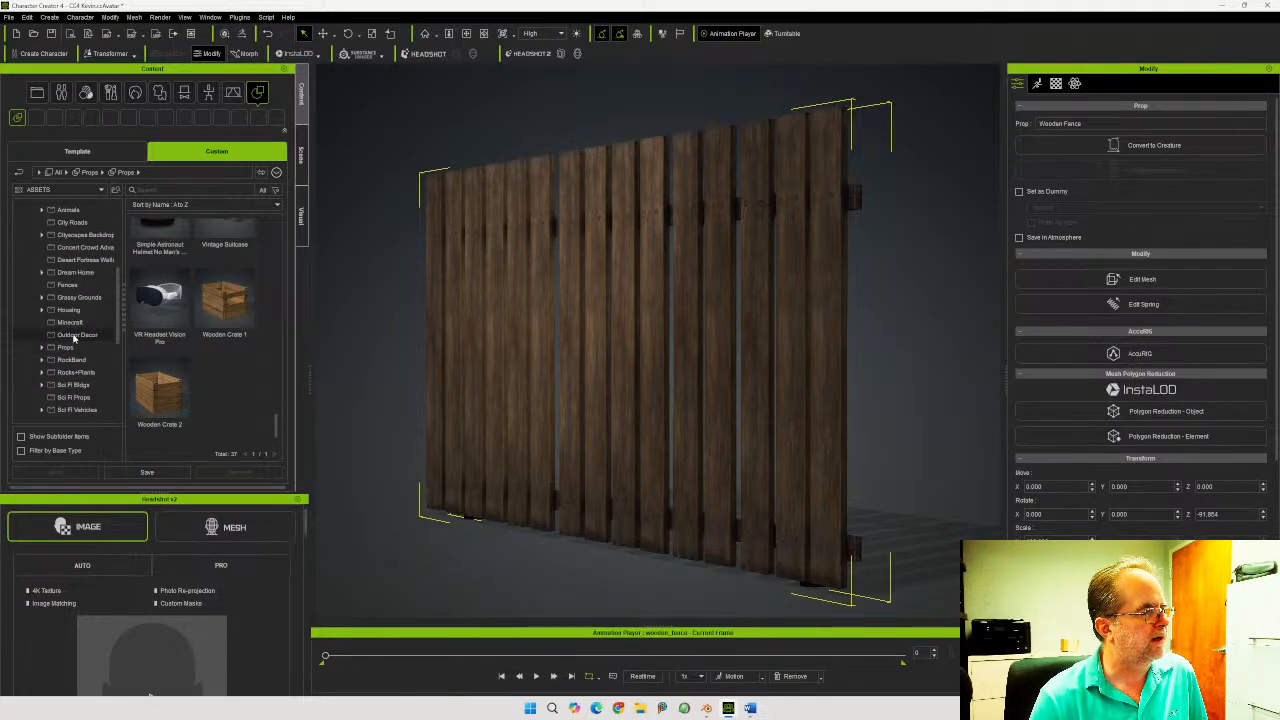
left_click(73, 336)
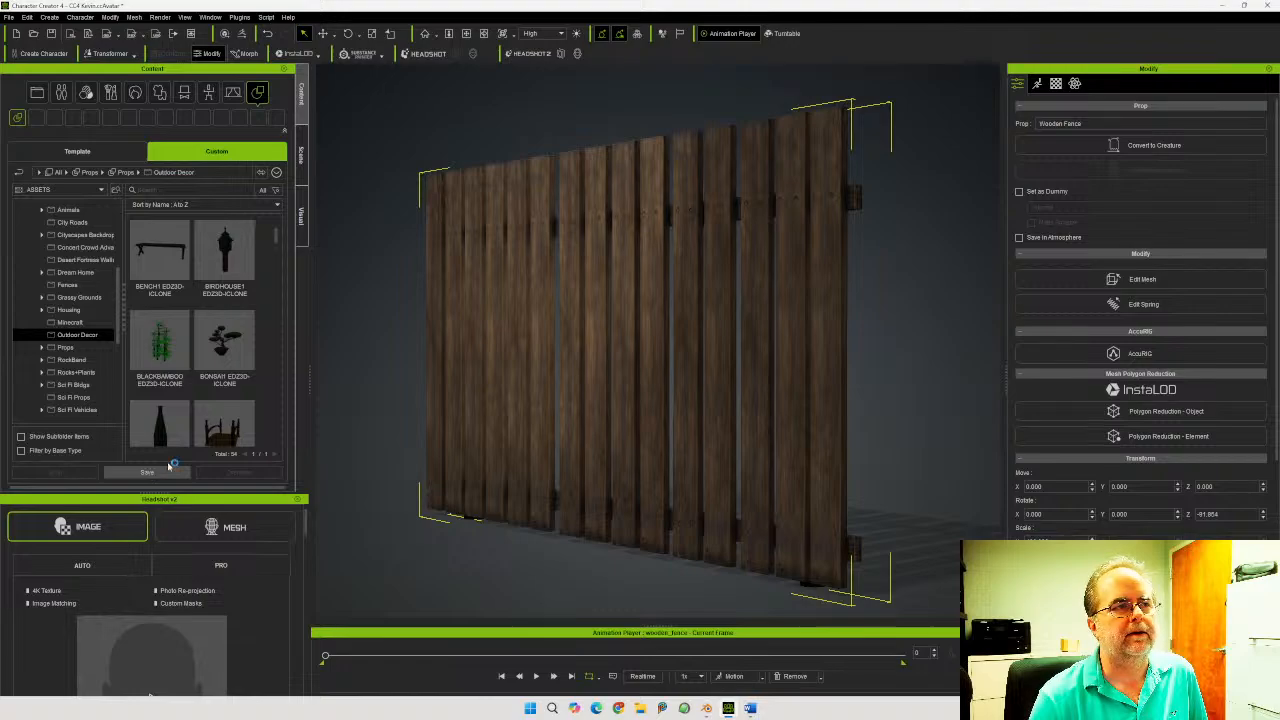
left_click_drag(1096, 124, 1002, 130)
key("ctrl+c")
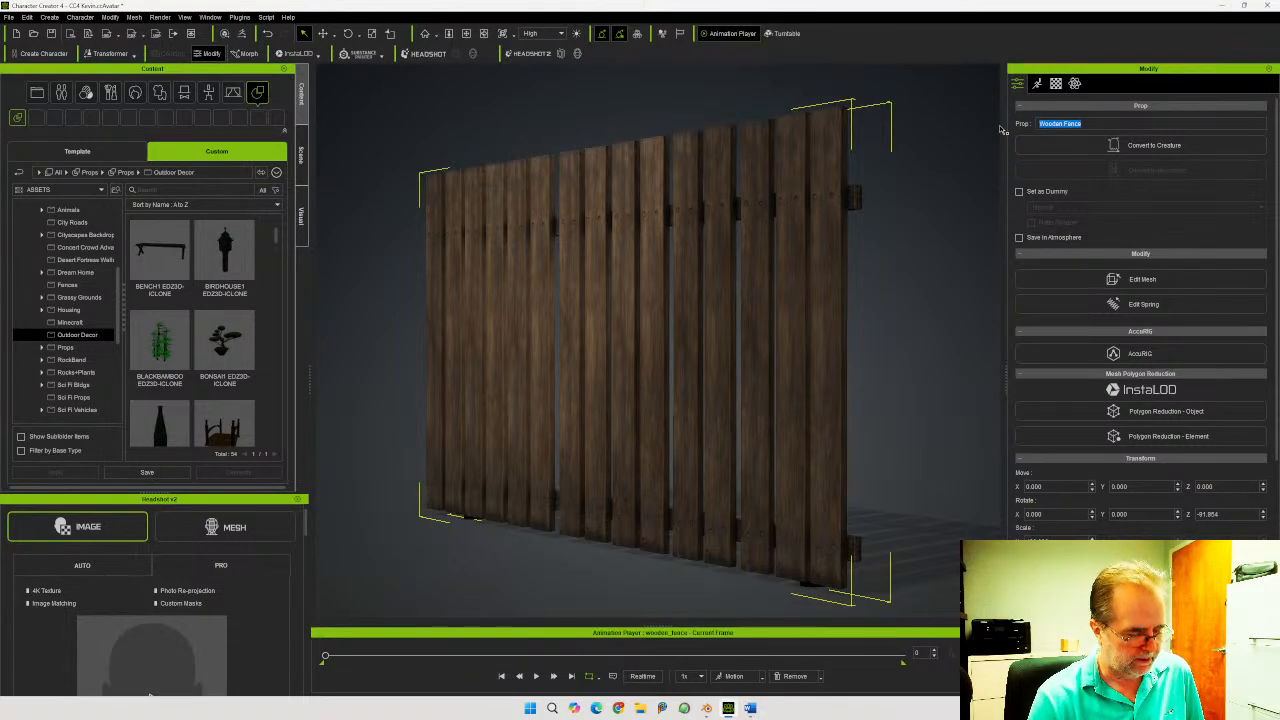
left_click(147, 472)
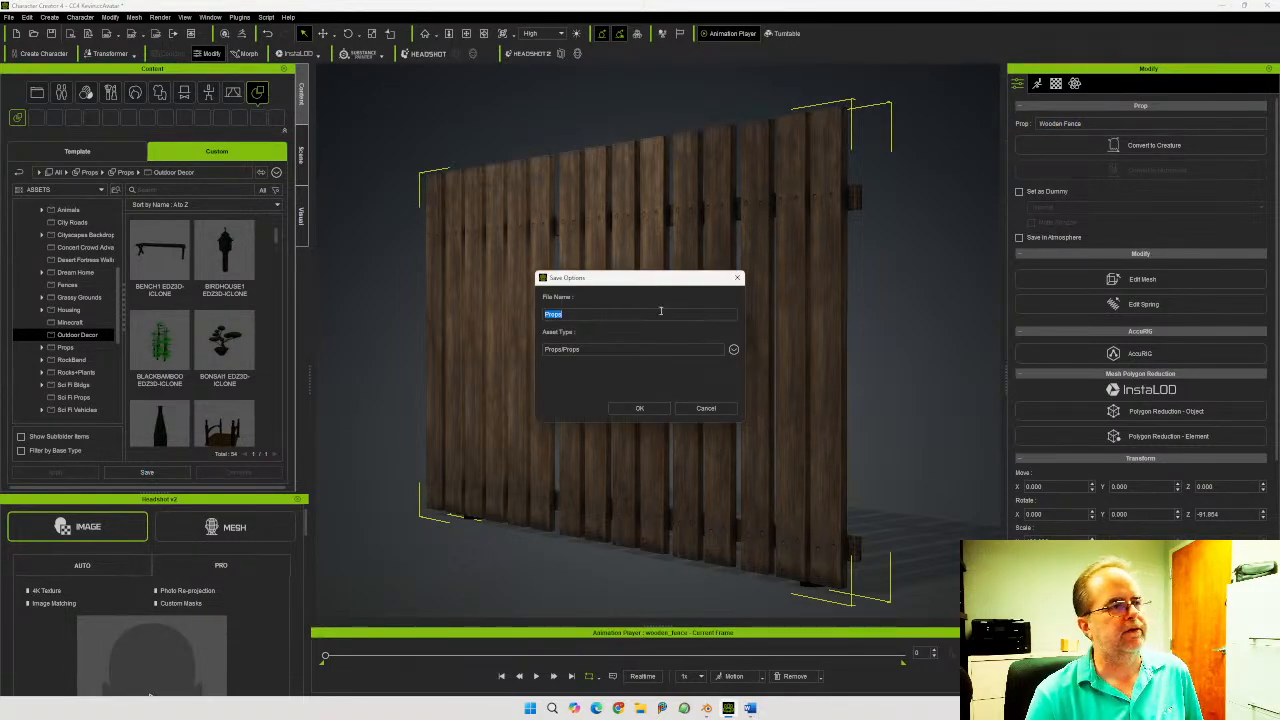
key("ctrl+v")
left_click(640, 407)
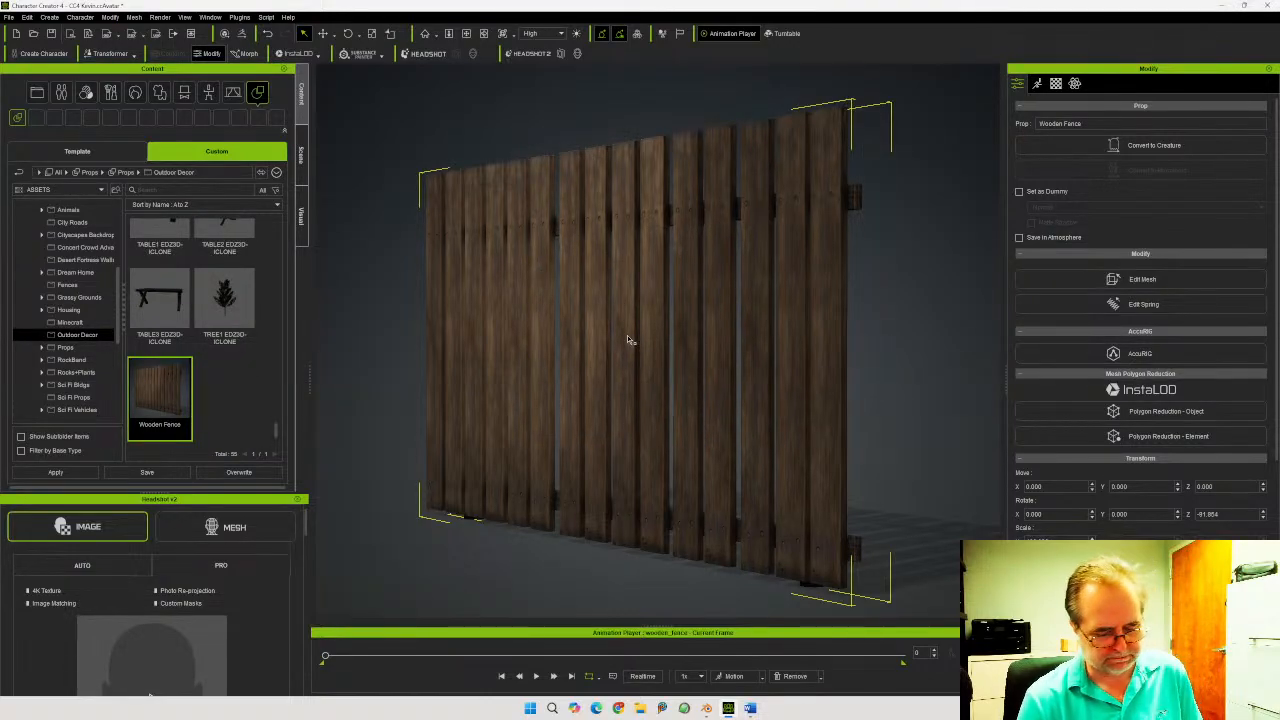
key("Delete")
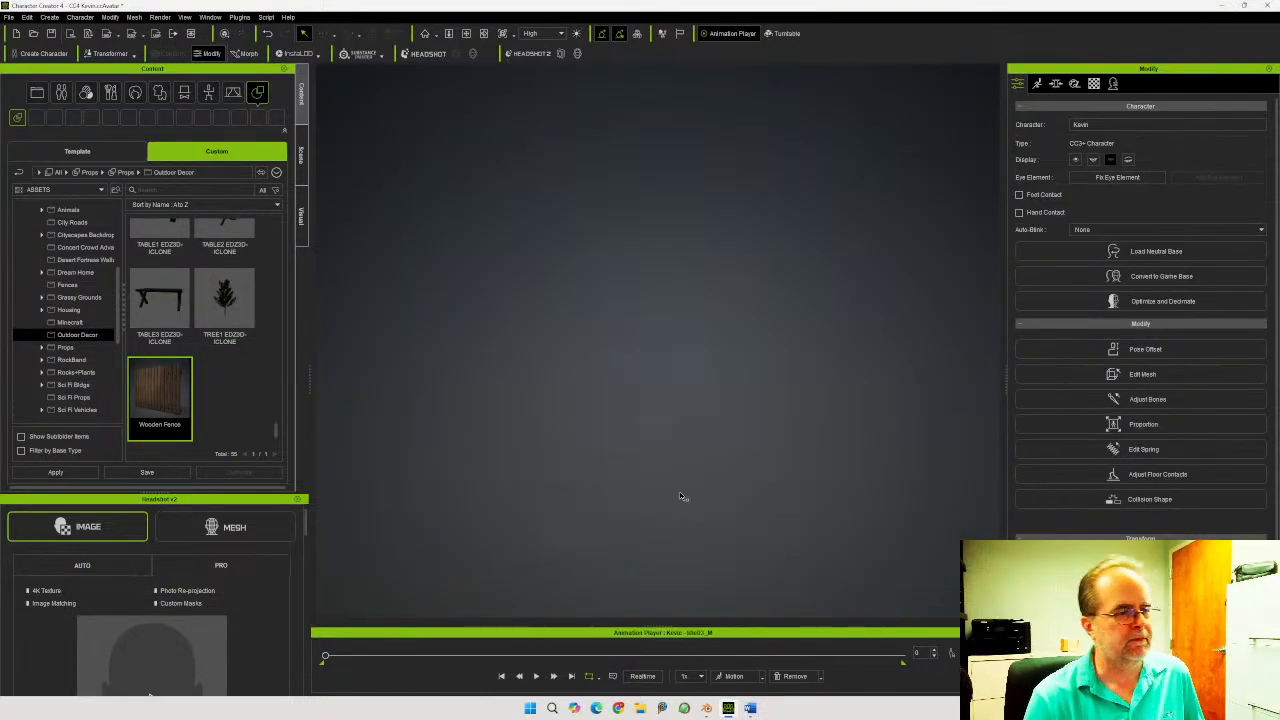
Switch to Blender and delete the default camera, cube and light
left_click(706, 708)
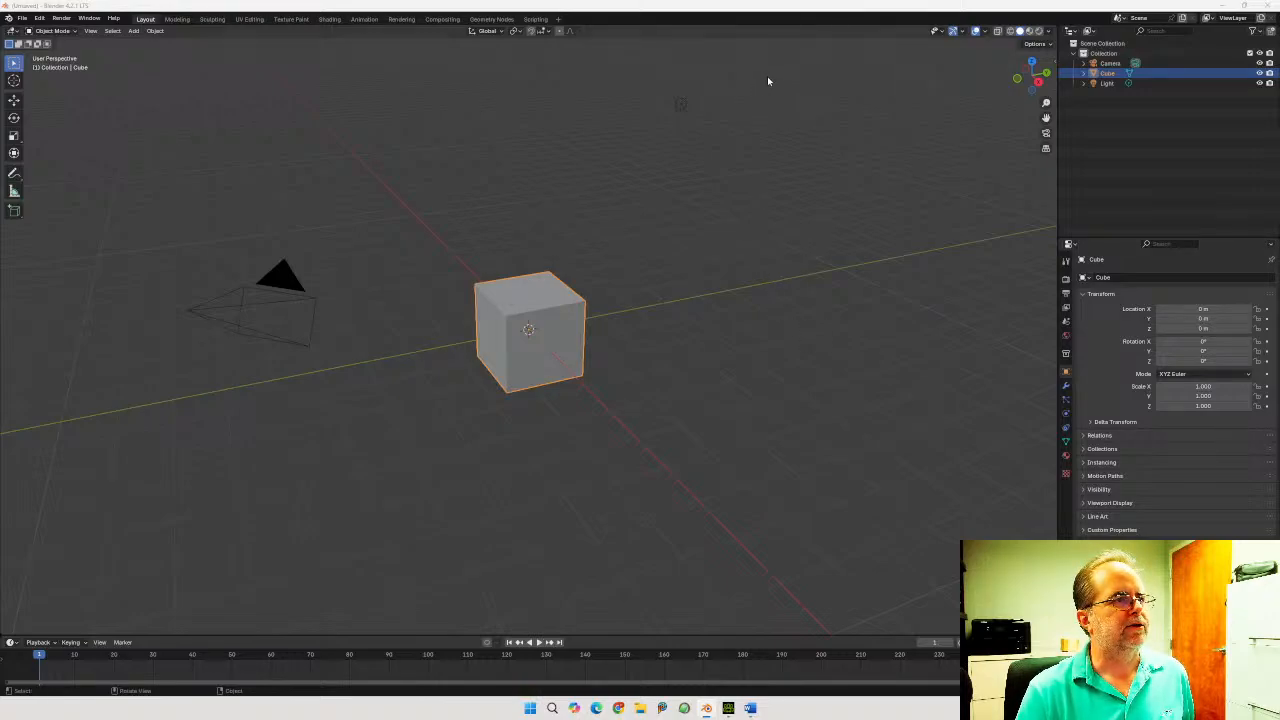
left_click_drag(767, 80, 146, 529)
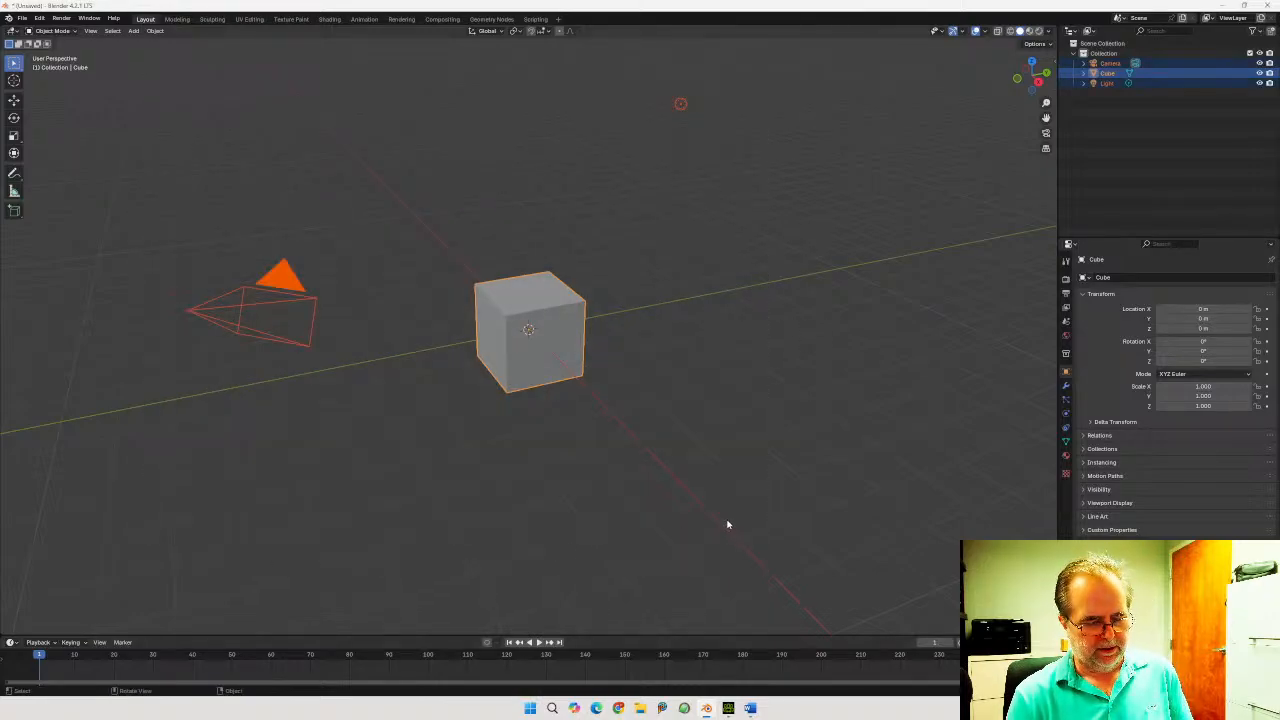
key("Delete")
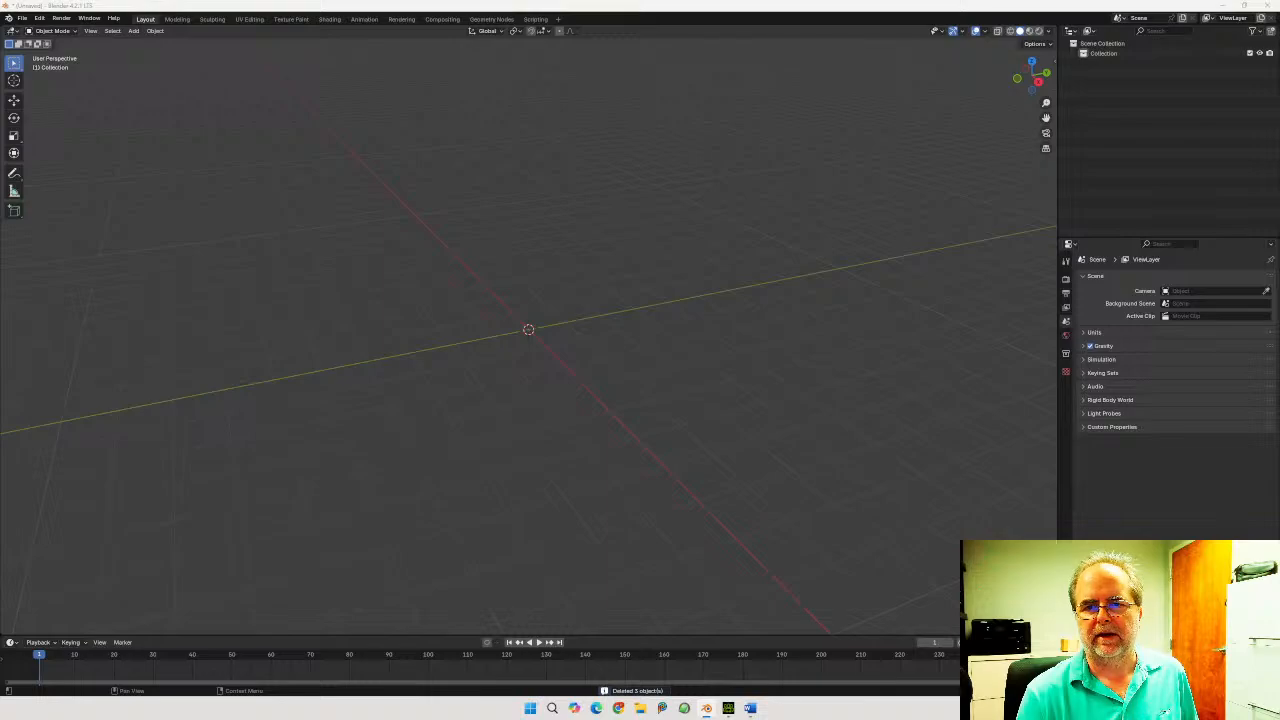
left_click_drag(516, 332, 520, 332)
left_click(521, 333)
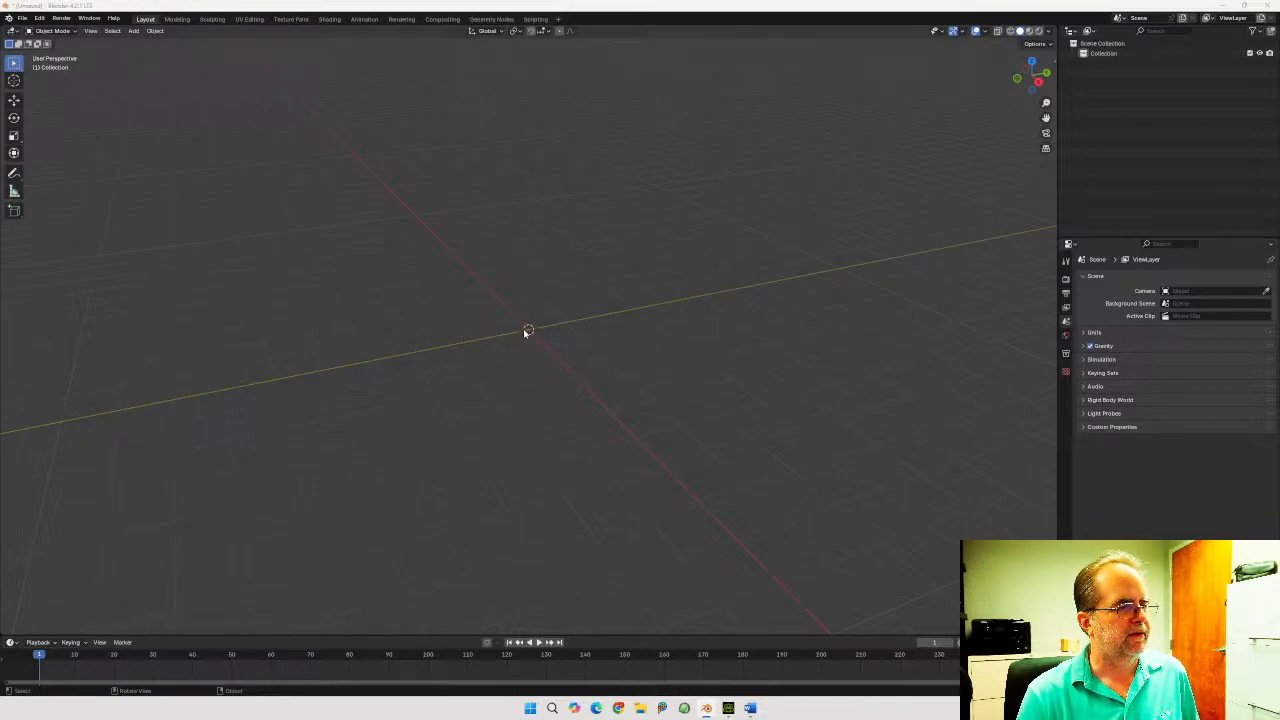
Open commodore 64 (blend 3_6).blend from the copied source folder path, without saving the current scene
left_click(21, 19)
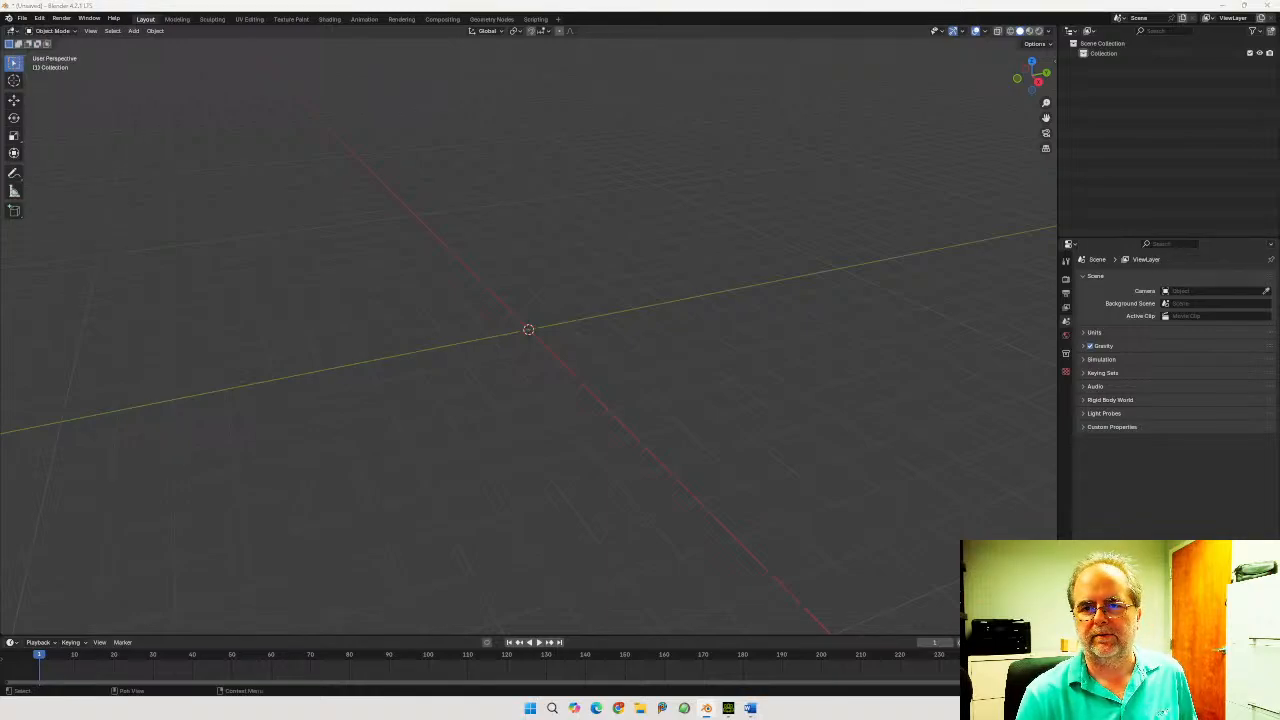
left_click(21, 19)
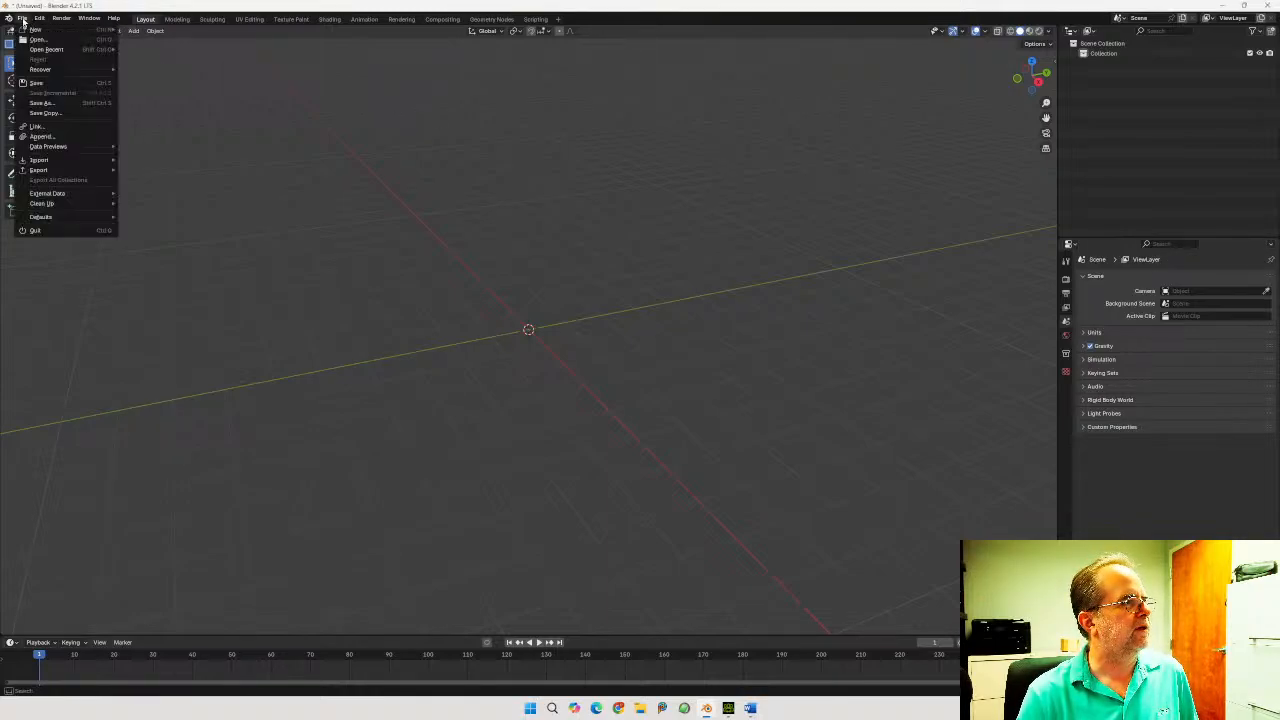
left_click(145, 29)
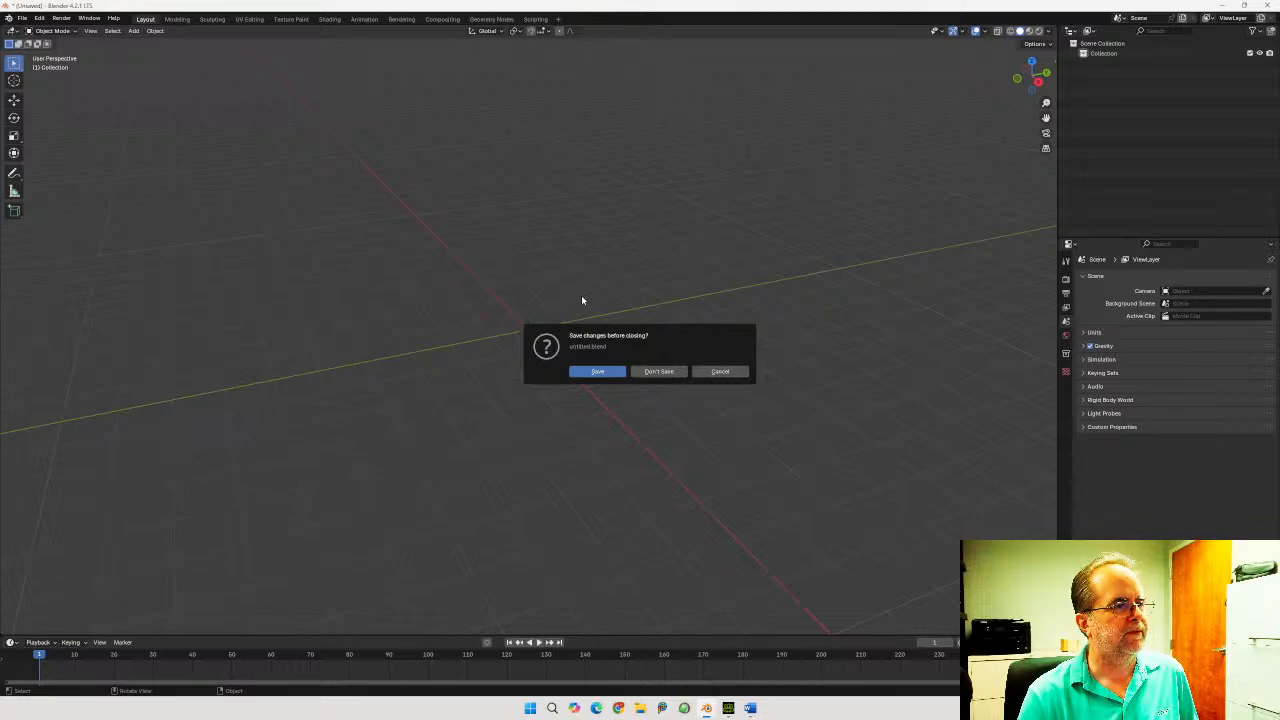
left_click(659, 372)
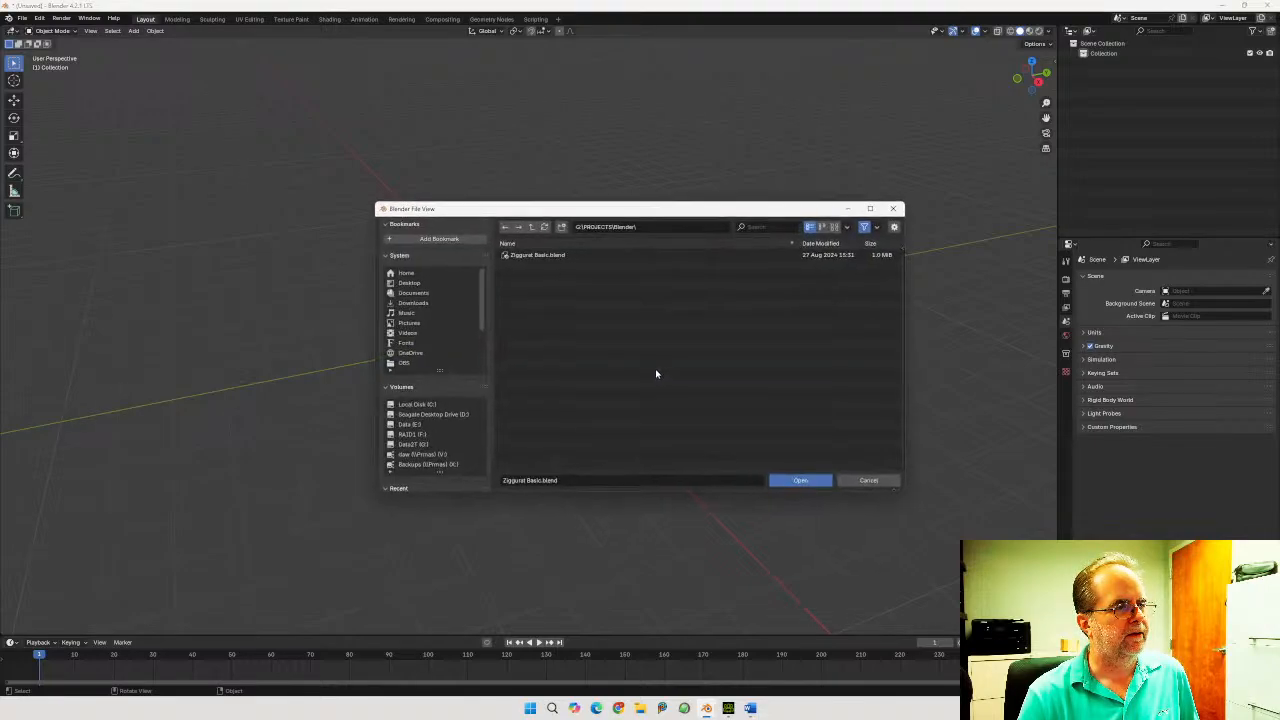
left_click(675, 227)
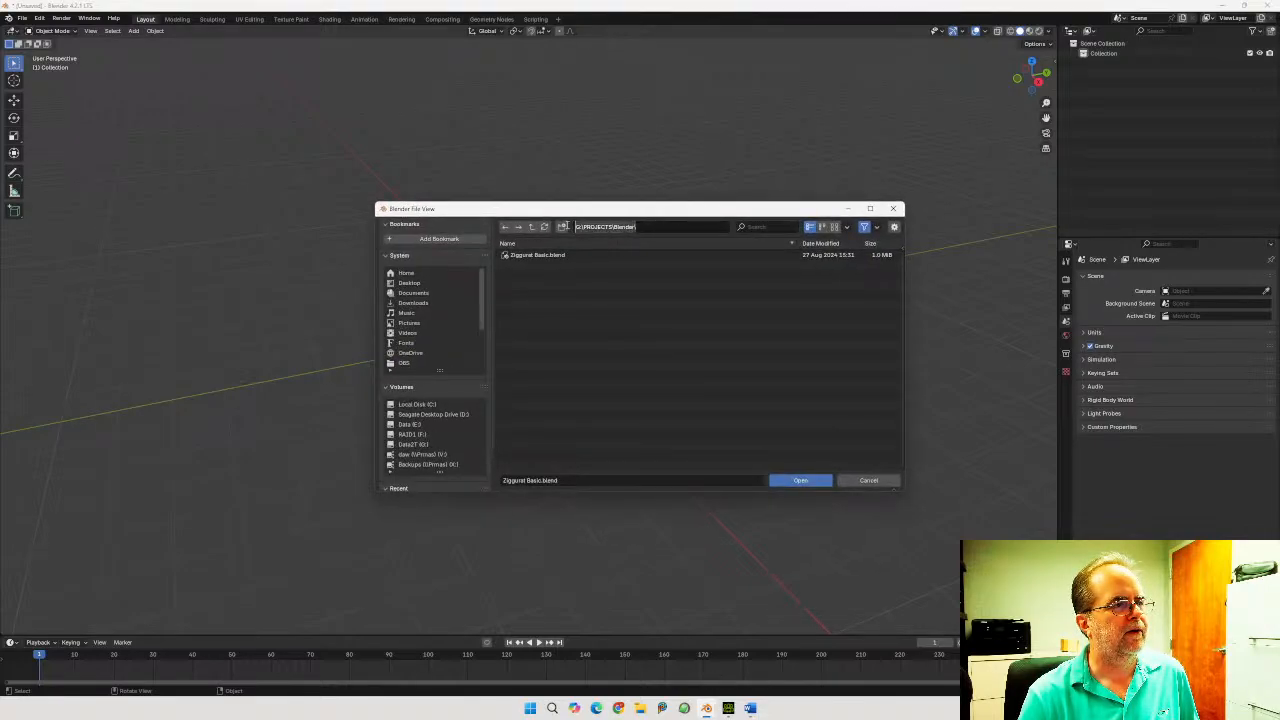
key("ctrl+v")
key("Return")
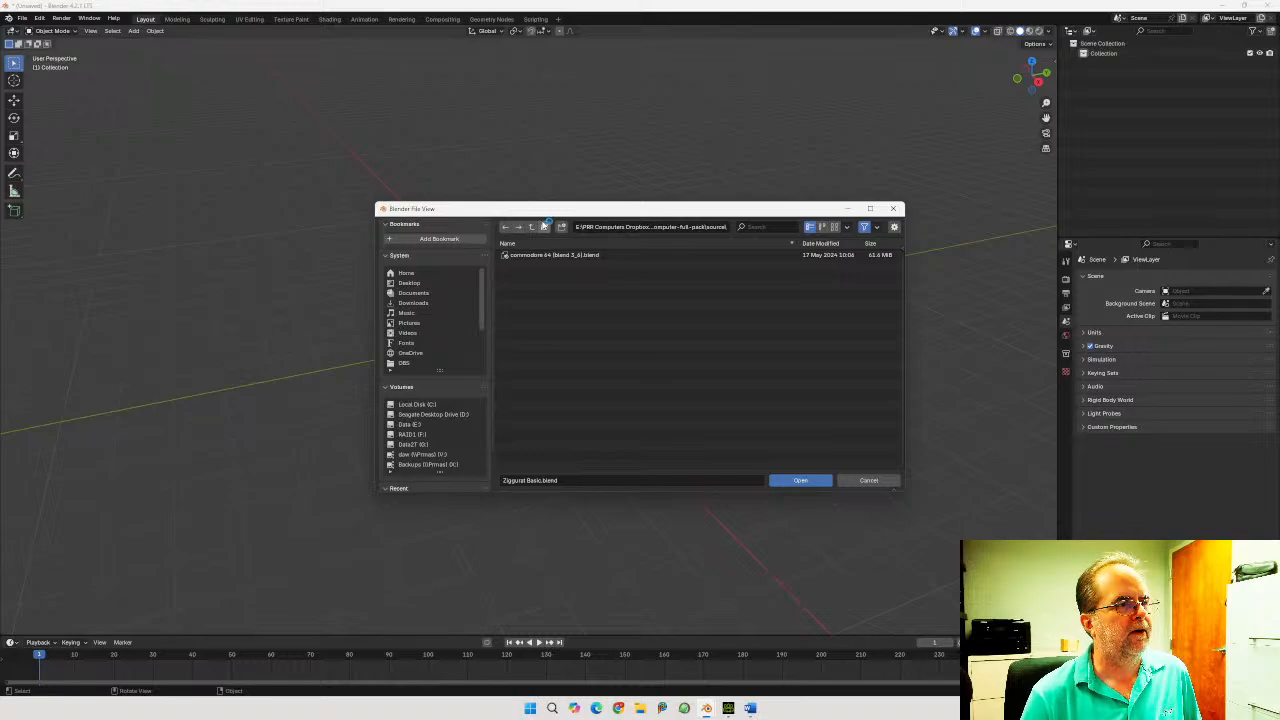
left_click(563, 256)
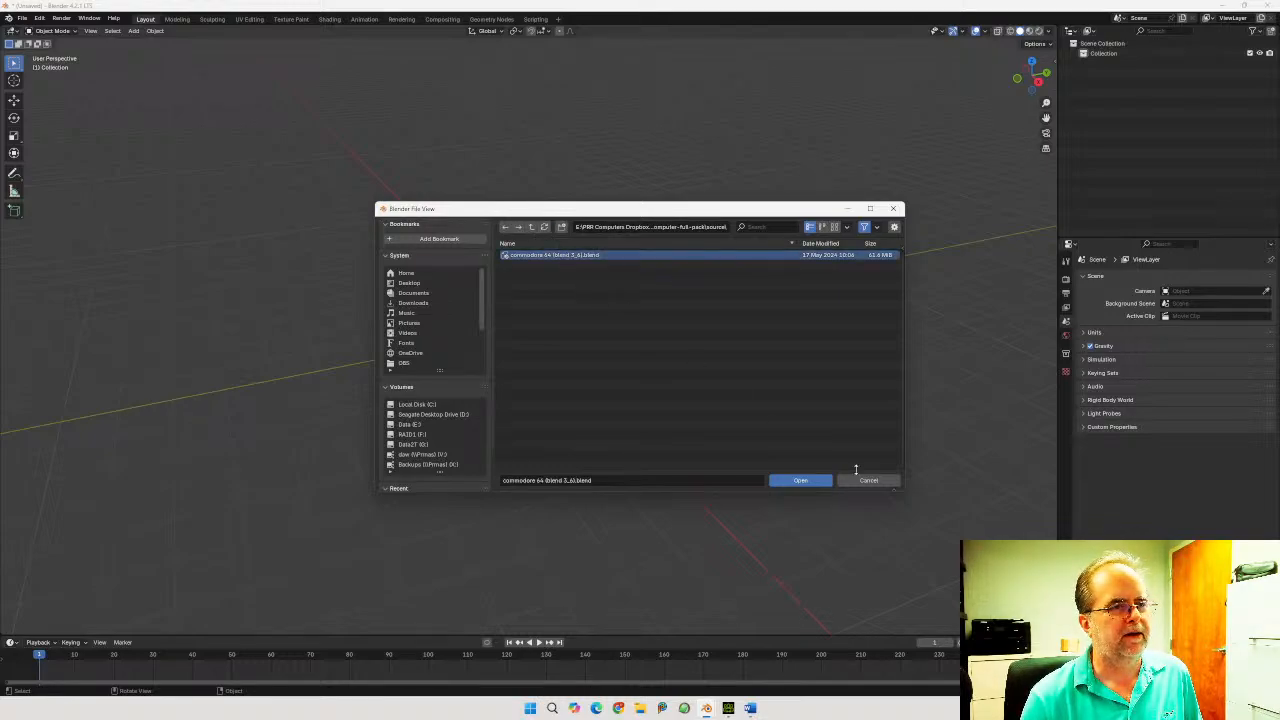
left_click(800, 481)
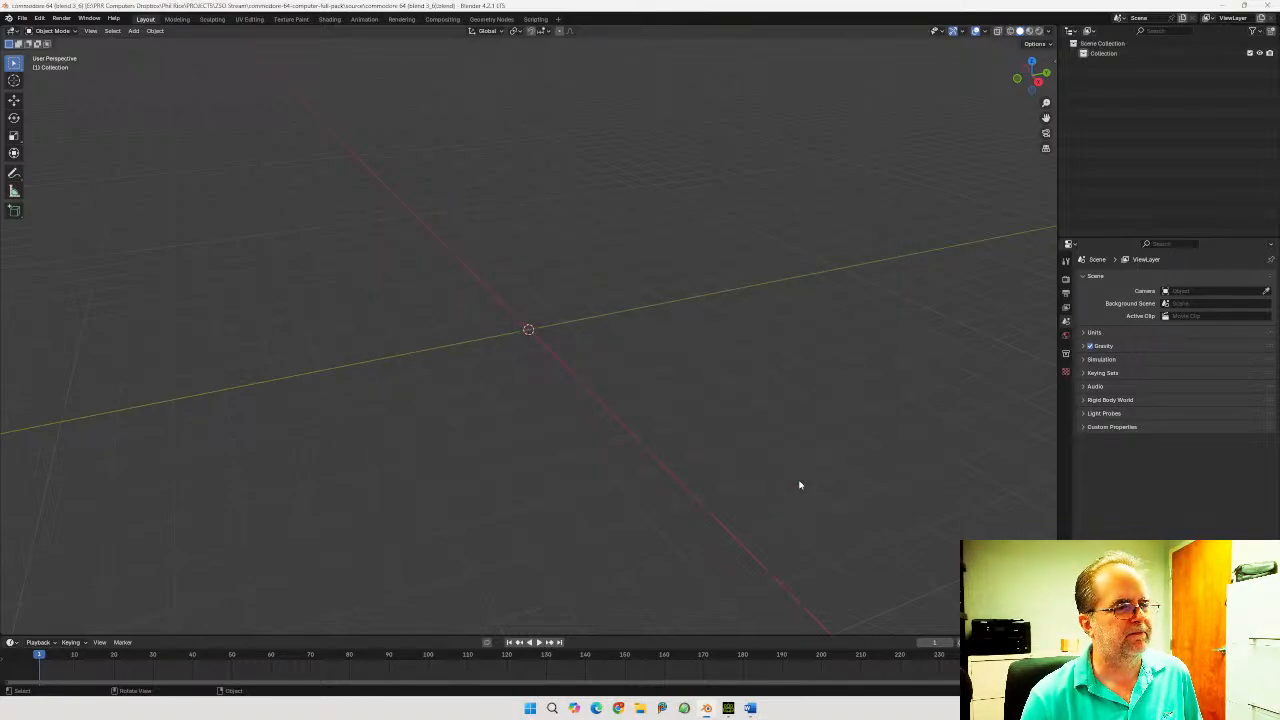
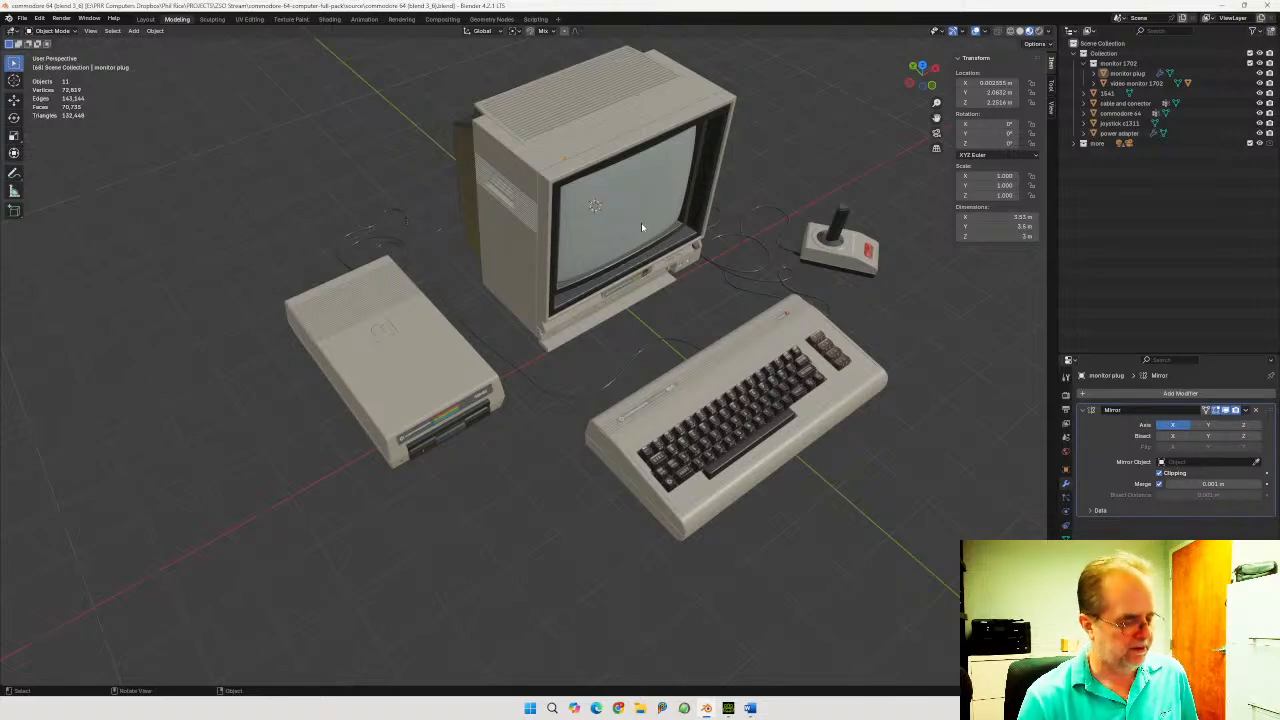
Reposition the 3D cursor onto the lower front of the monitor
right_click_drag(641, 222, 560, 197, "shift")
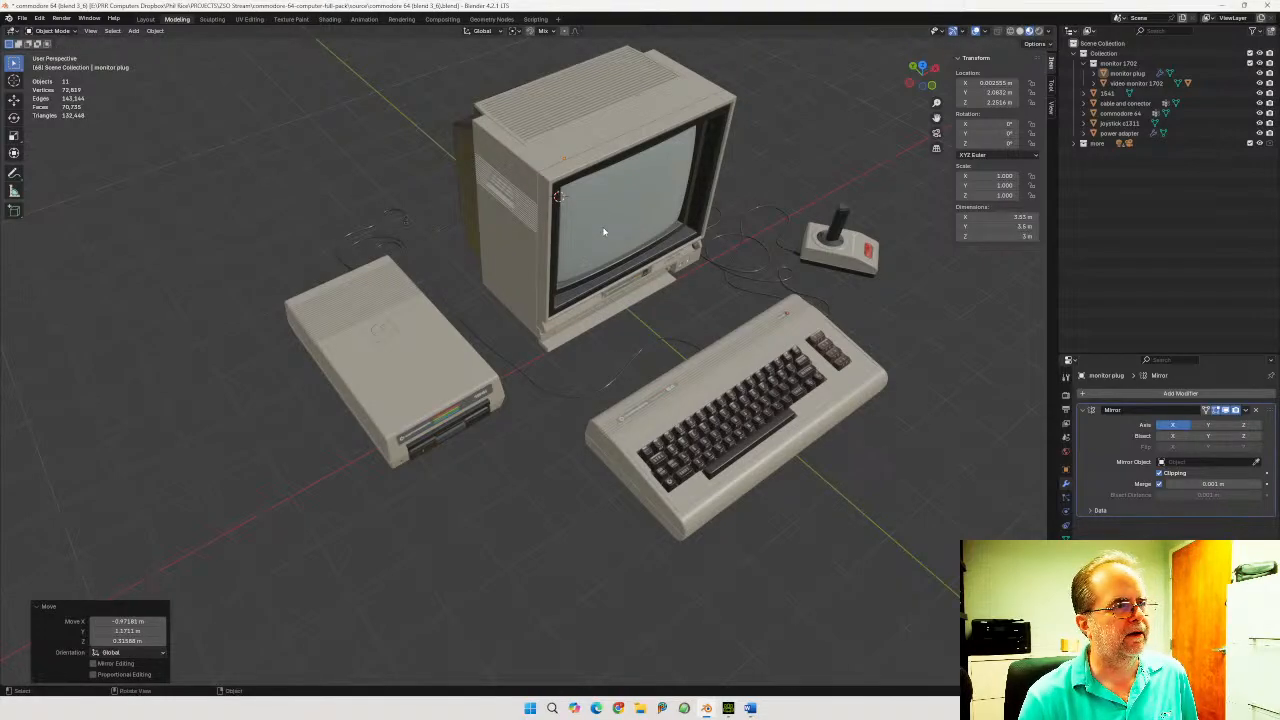
key("ctrl+s")
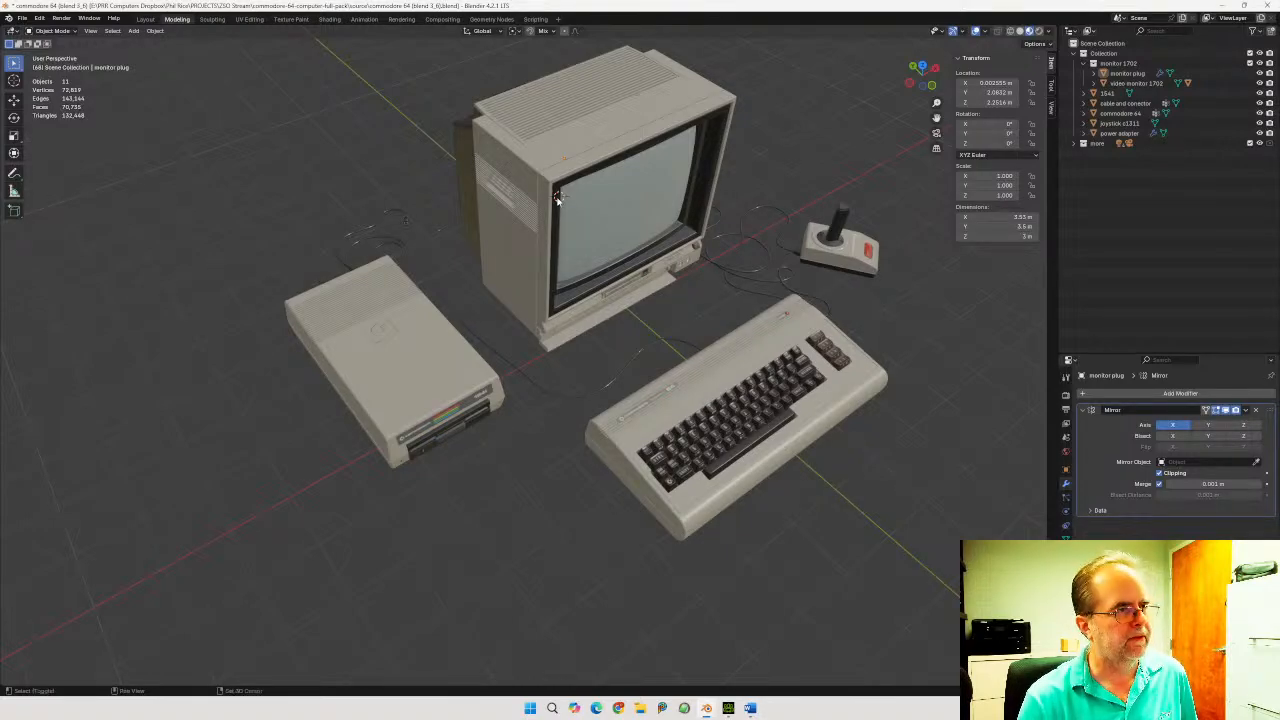
key("g")
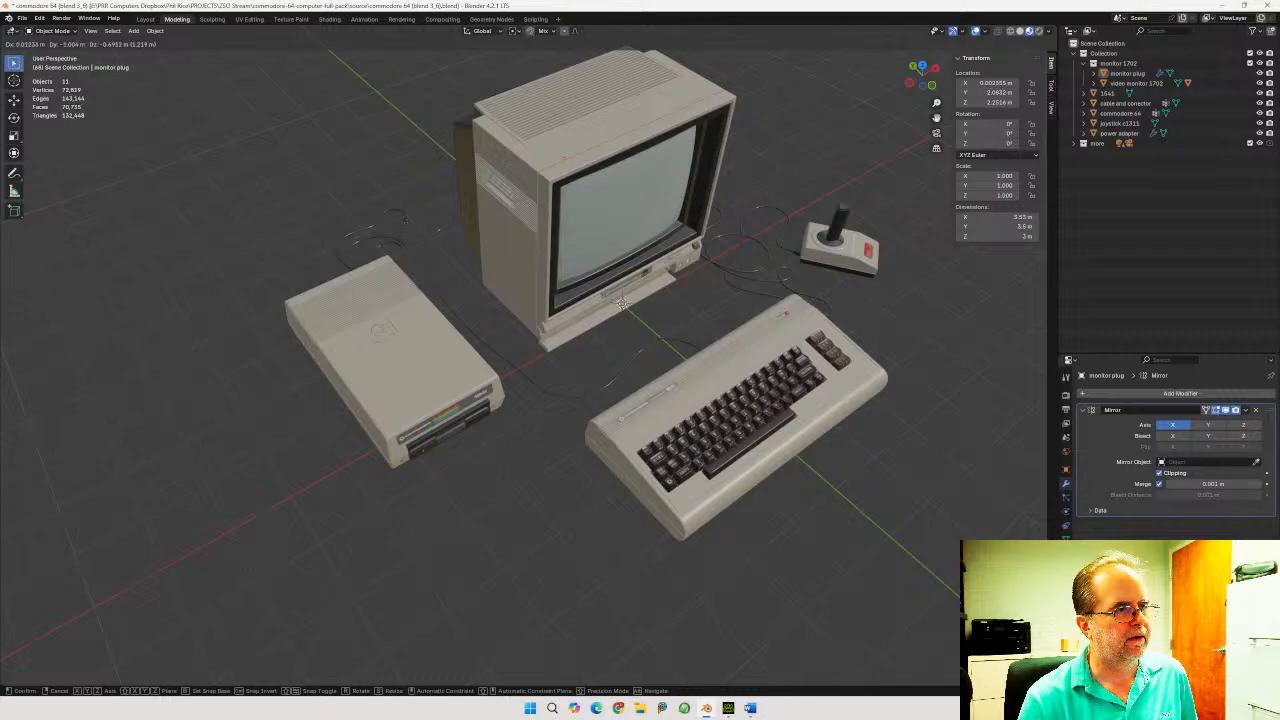
left_click(618, 280)
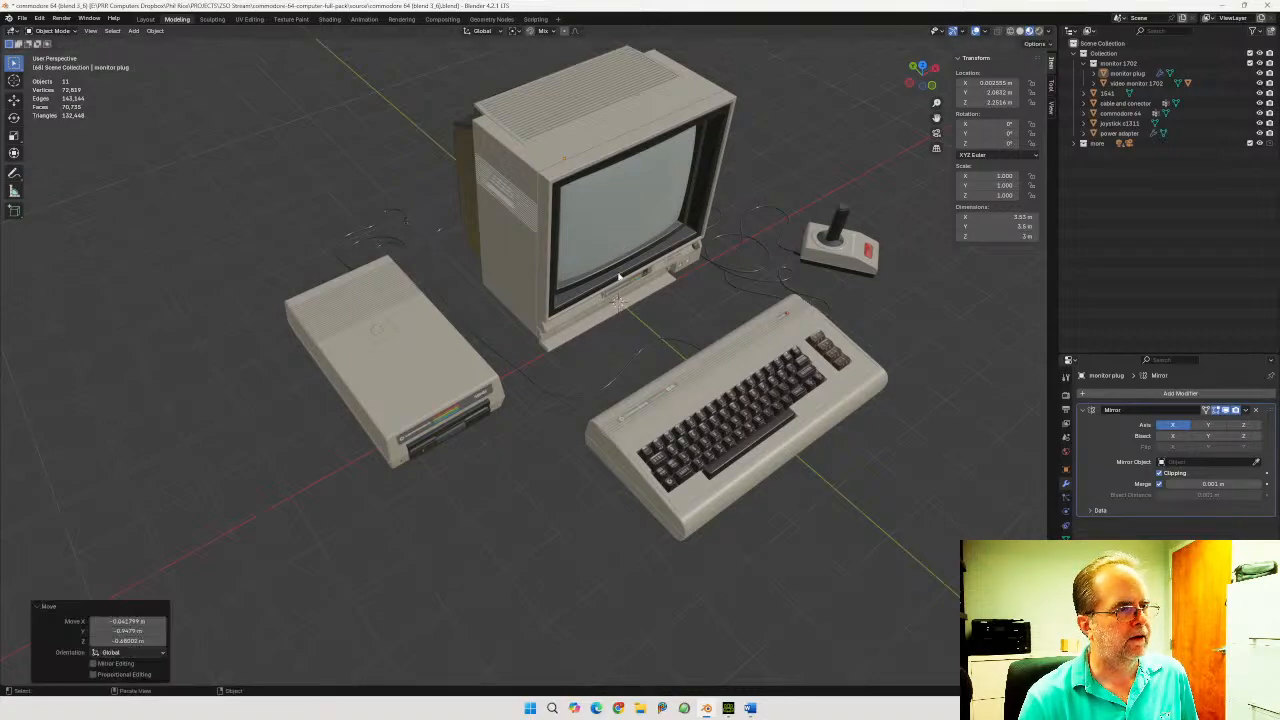
right_click(605, 175)
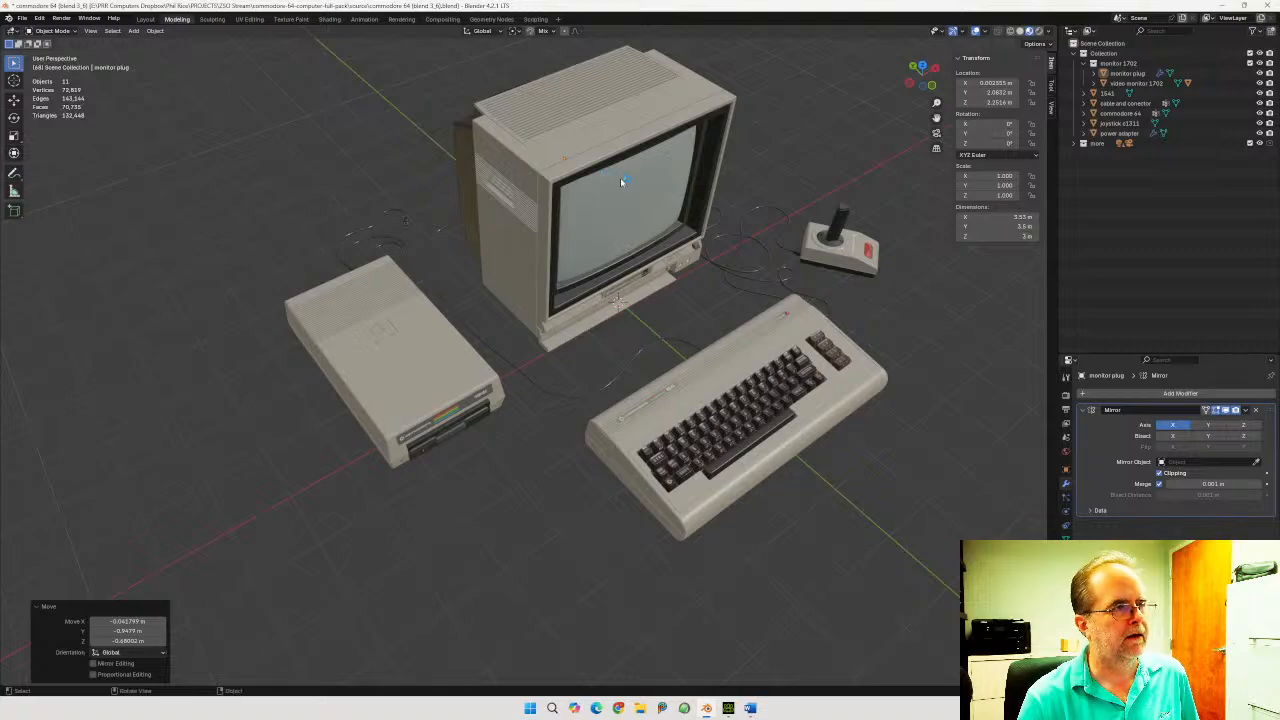
Select all the visible Commodore 64 objects together: monitor and its plug, 1541 drive, keyboard unit, joystick, cables and power adapter
left_click_drag(647, 191, 594, 170)
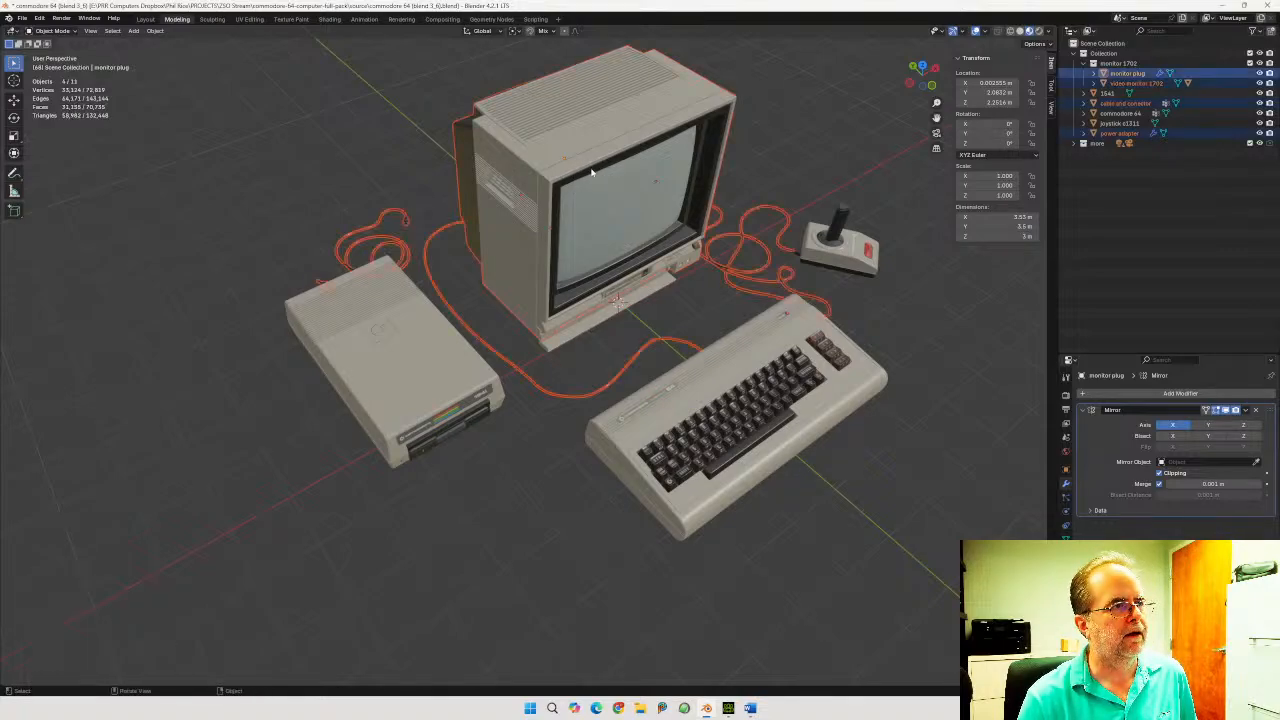
left_click(603, 180)
middle_click_drag(610, 185, 518, 166)
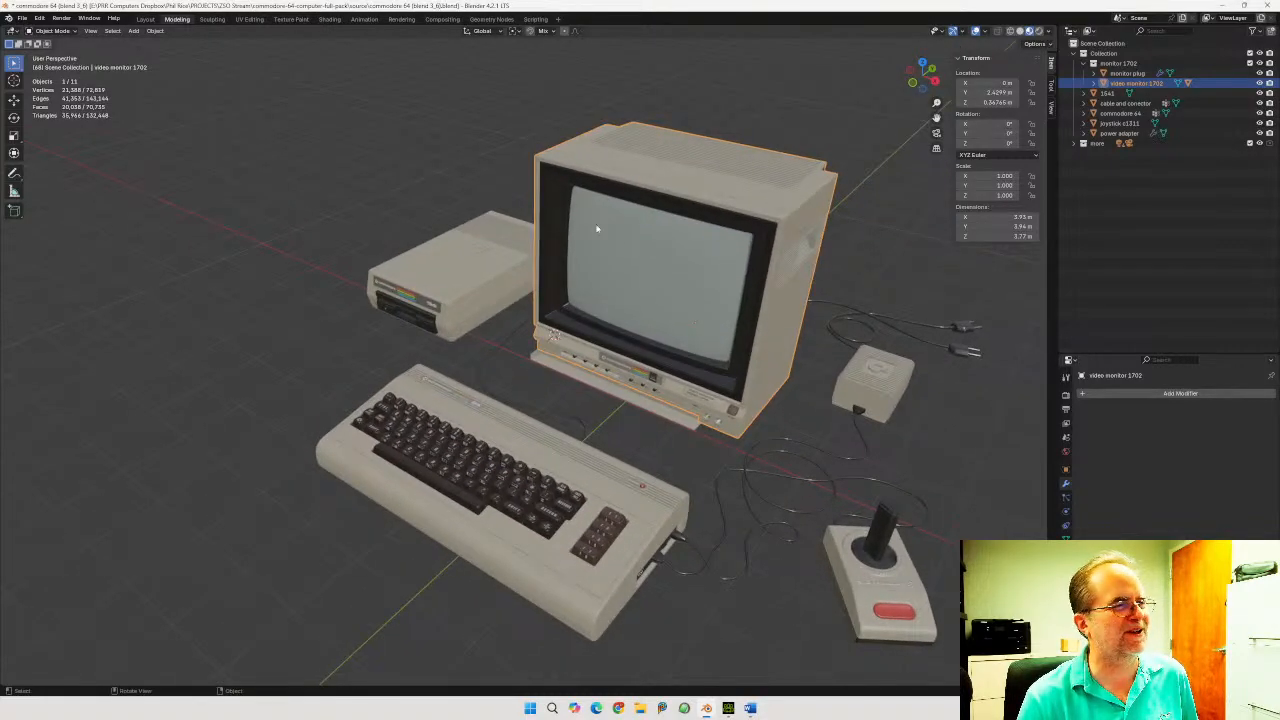
left_click_drag(699, 268, 649, 254)
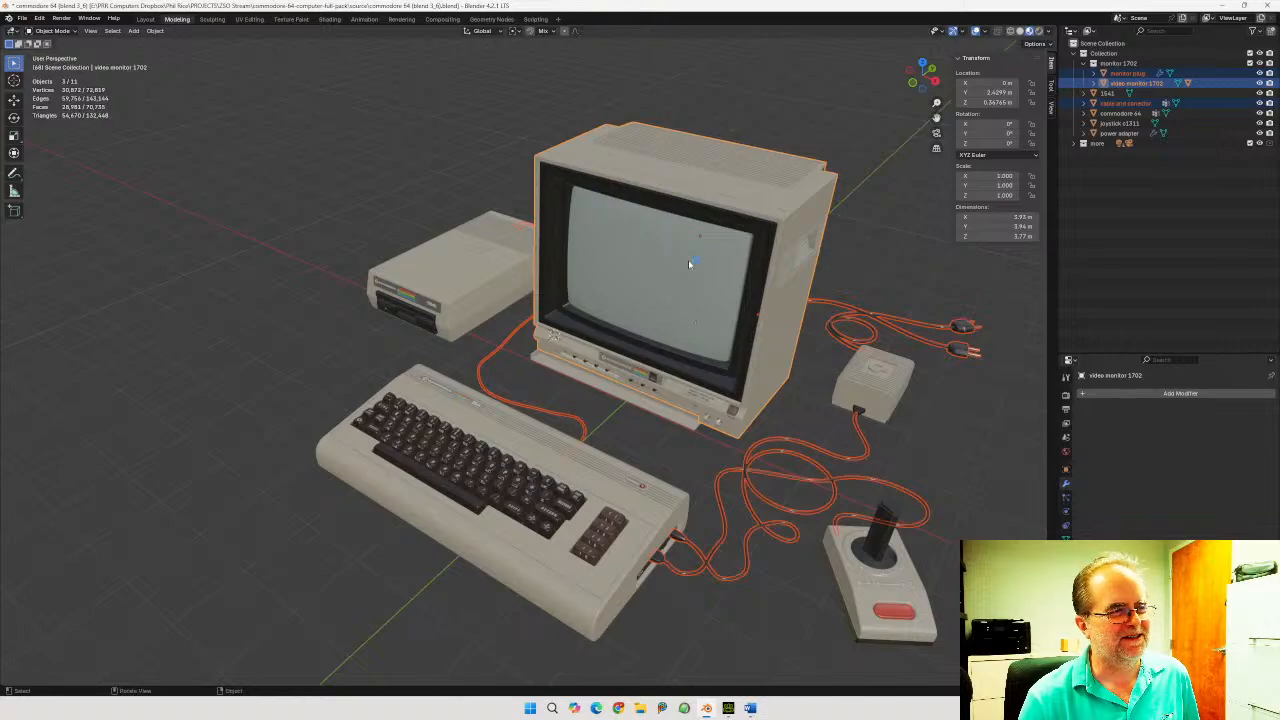
left_click(385, 112)
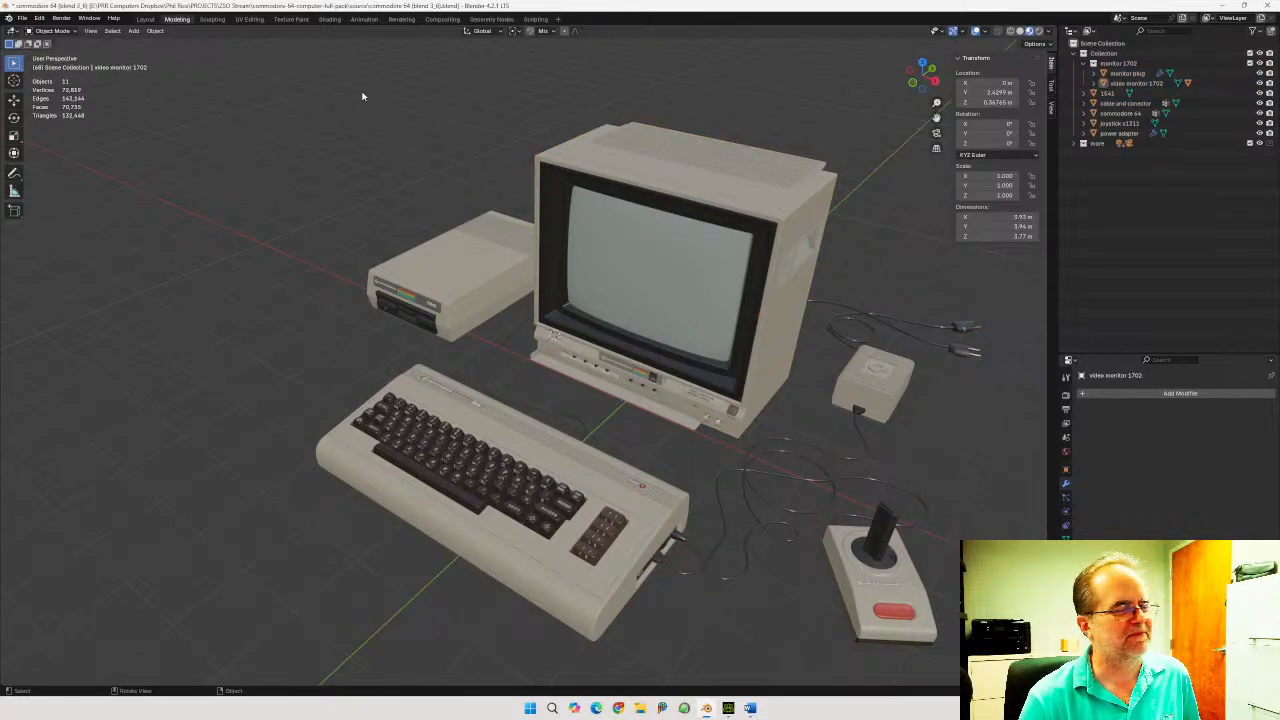
left_click_drag(361, 91, 997, 655)
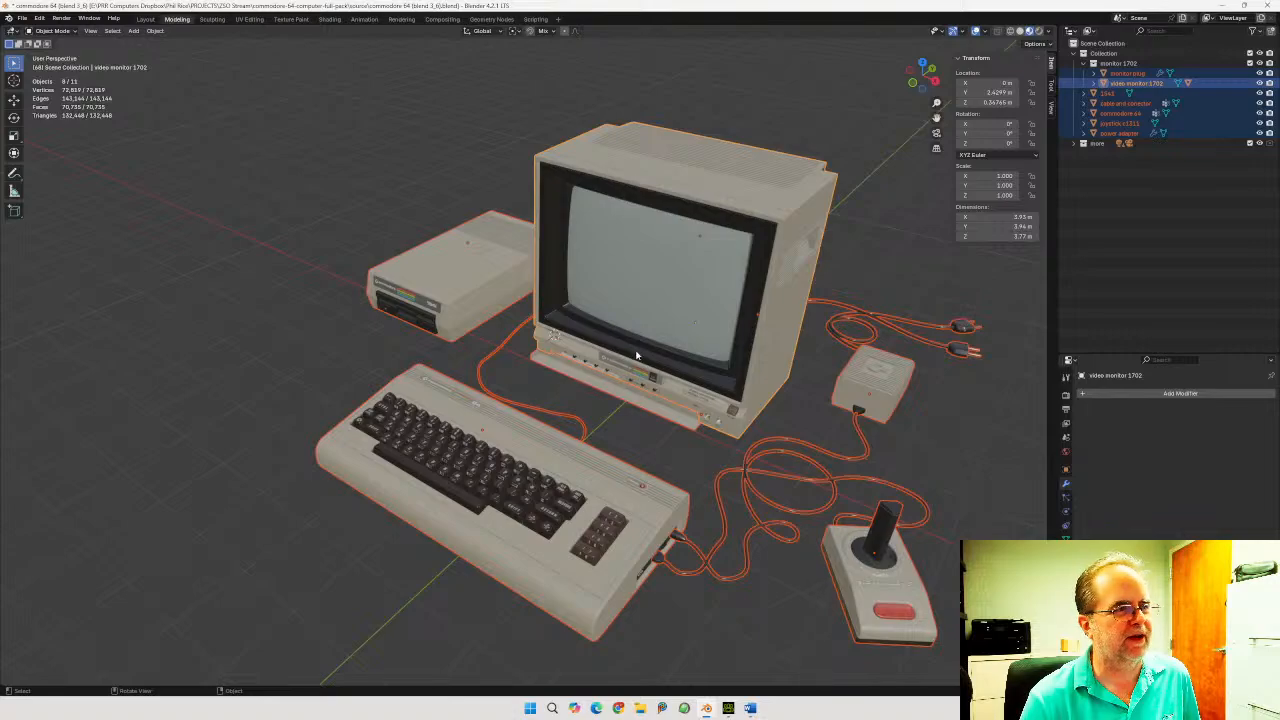
mouse_move(642, 351)
middle_mouse_down()
mouse_move(503, 316)
mouse_move(612, 309)
mouse_move(670, 323)
mouse_move(659, 337)
mouse_move(645, 327)
mouse_move(675, 327)
mouse_move(659, 336)
middle_mouse_up()
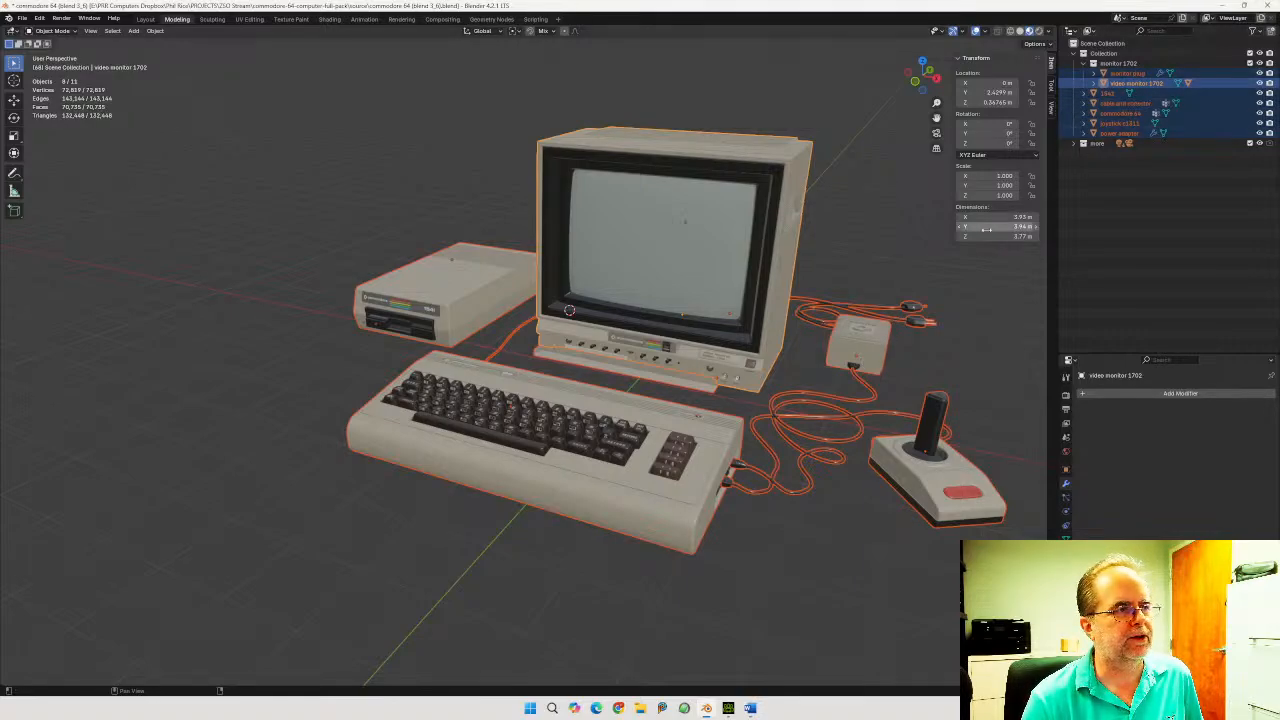
Set up an FBX export of the Commodore 64 model with Path Mode set to Copy and textures embedded
middle_click_drag(633, 321, 658, 313)
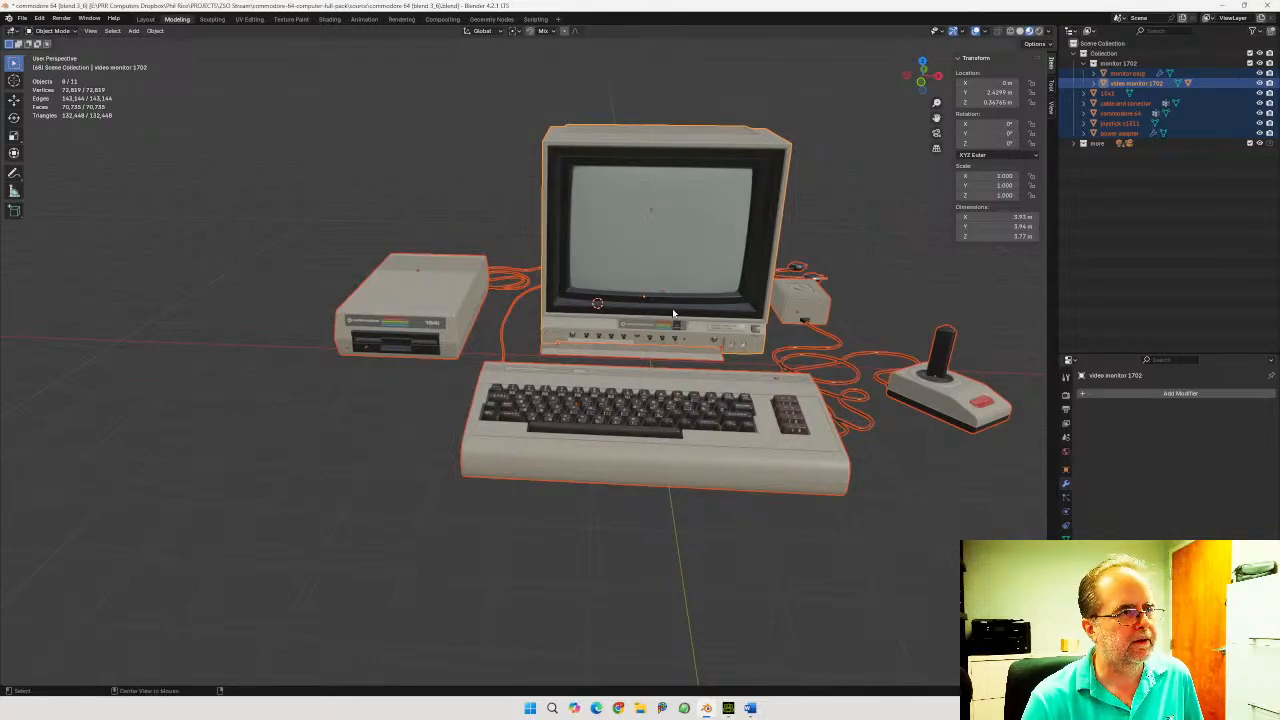
key("KP_3")
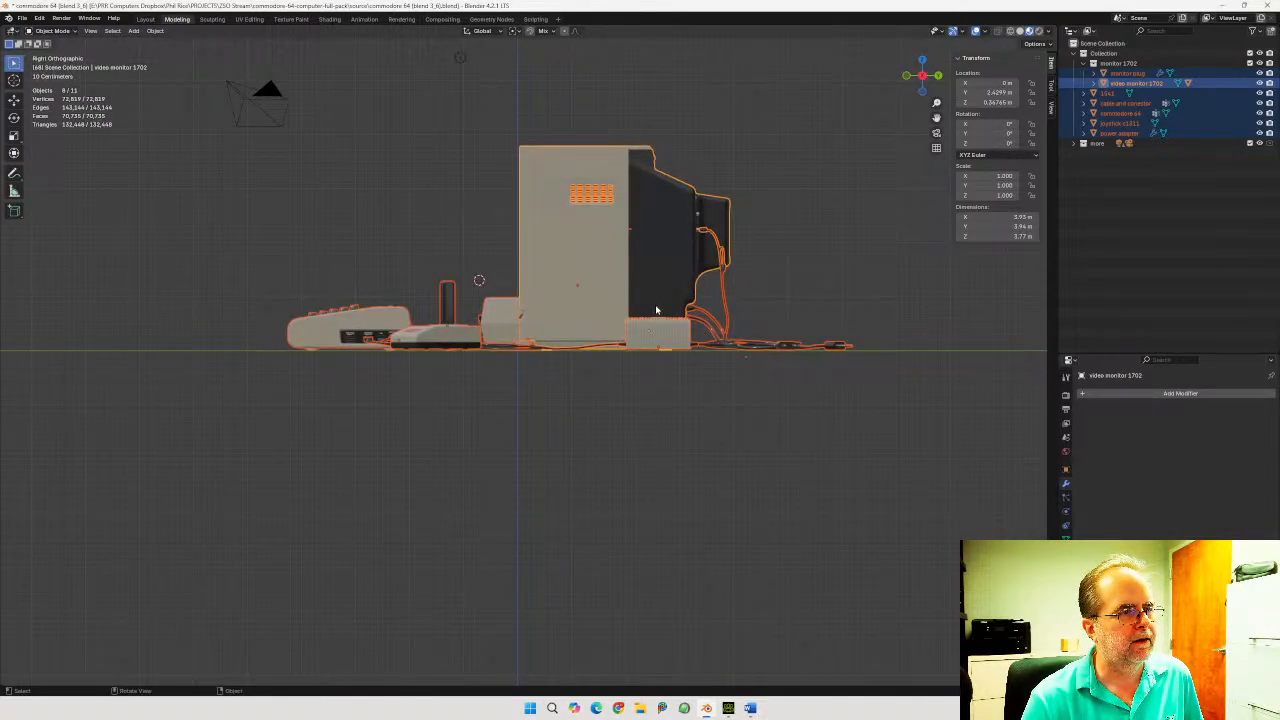
middle_click_drag(664, 304, 681, 349)
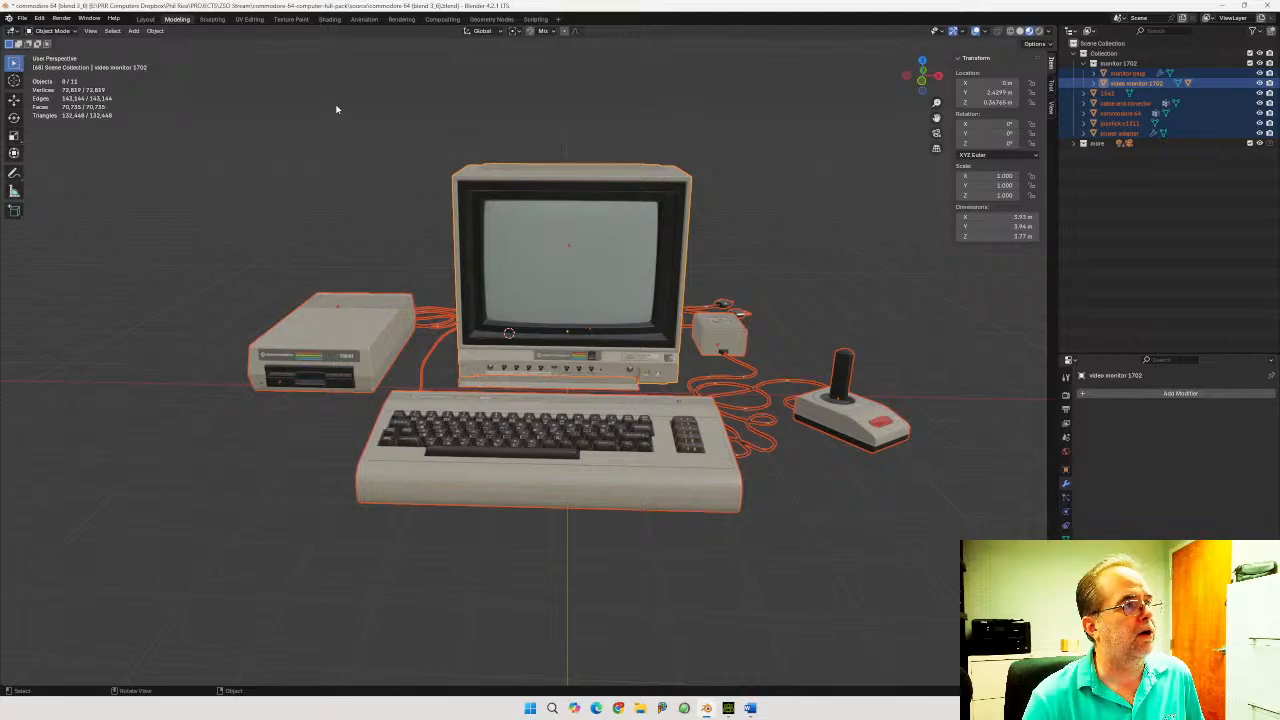
left_click(22, 19)
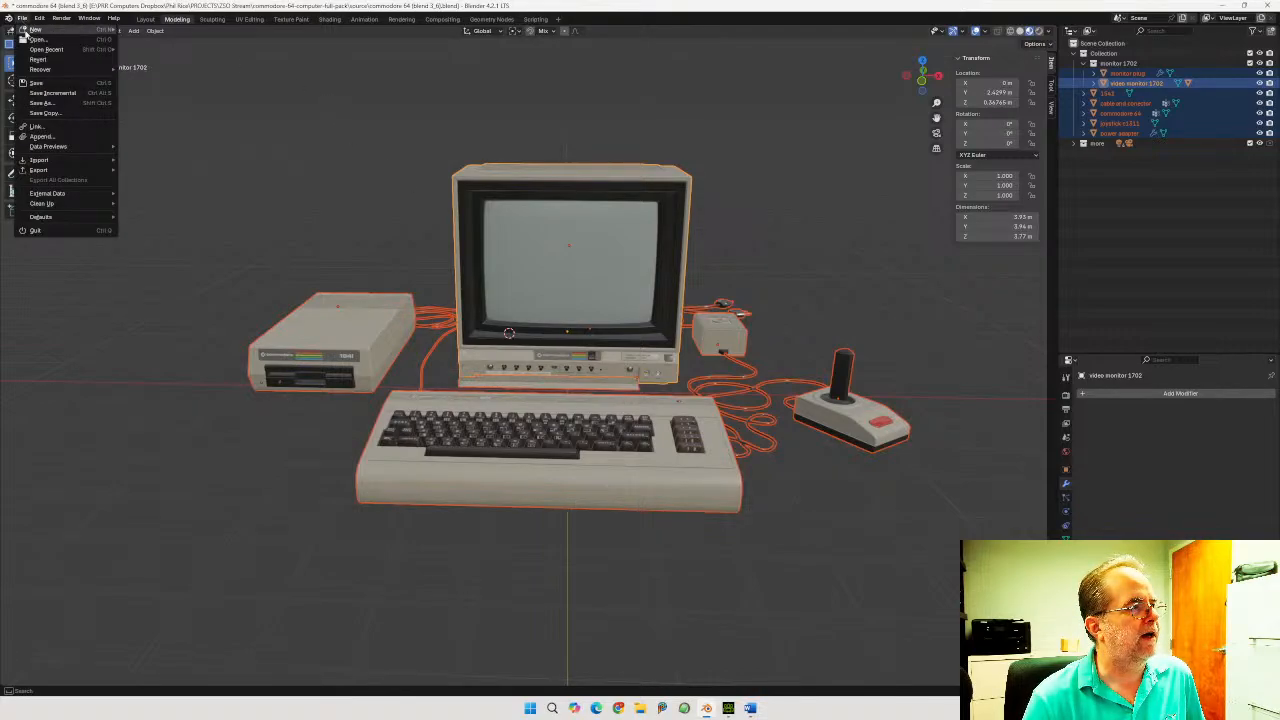
mouse_move(37, 171)
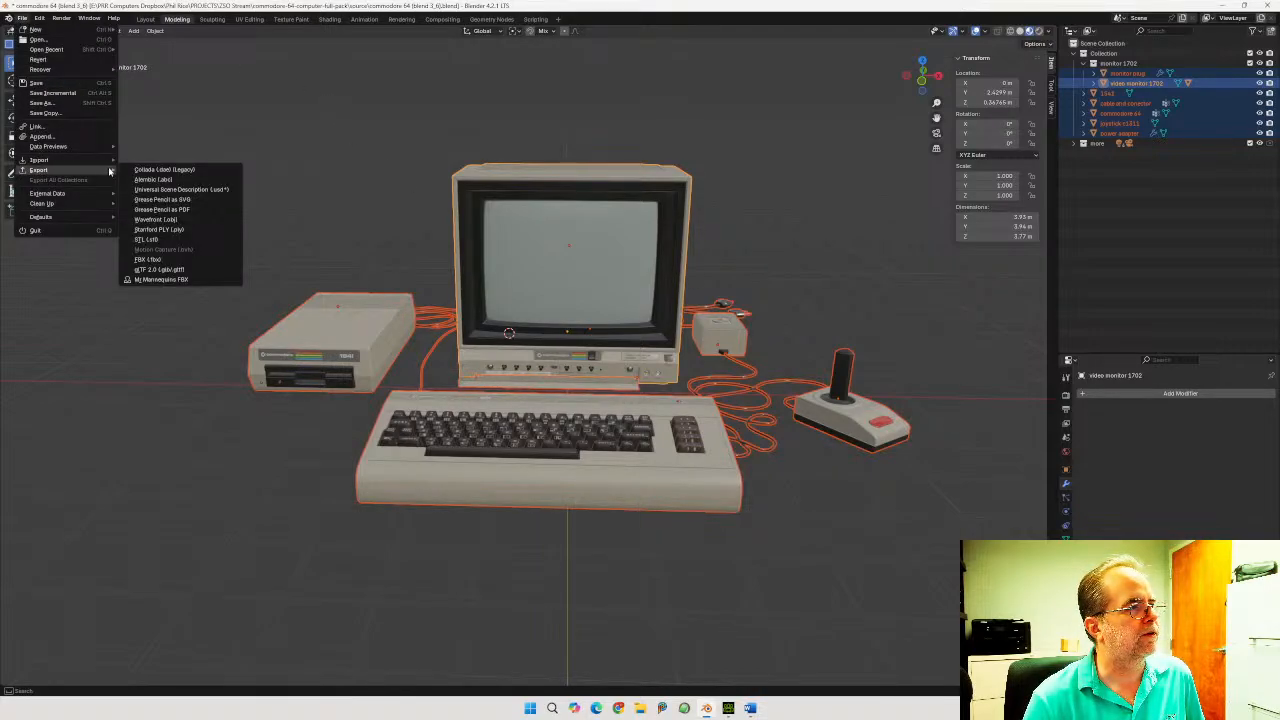
left_click(149, 259)
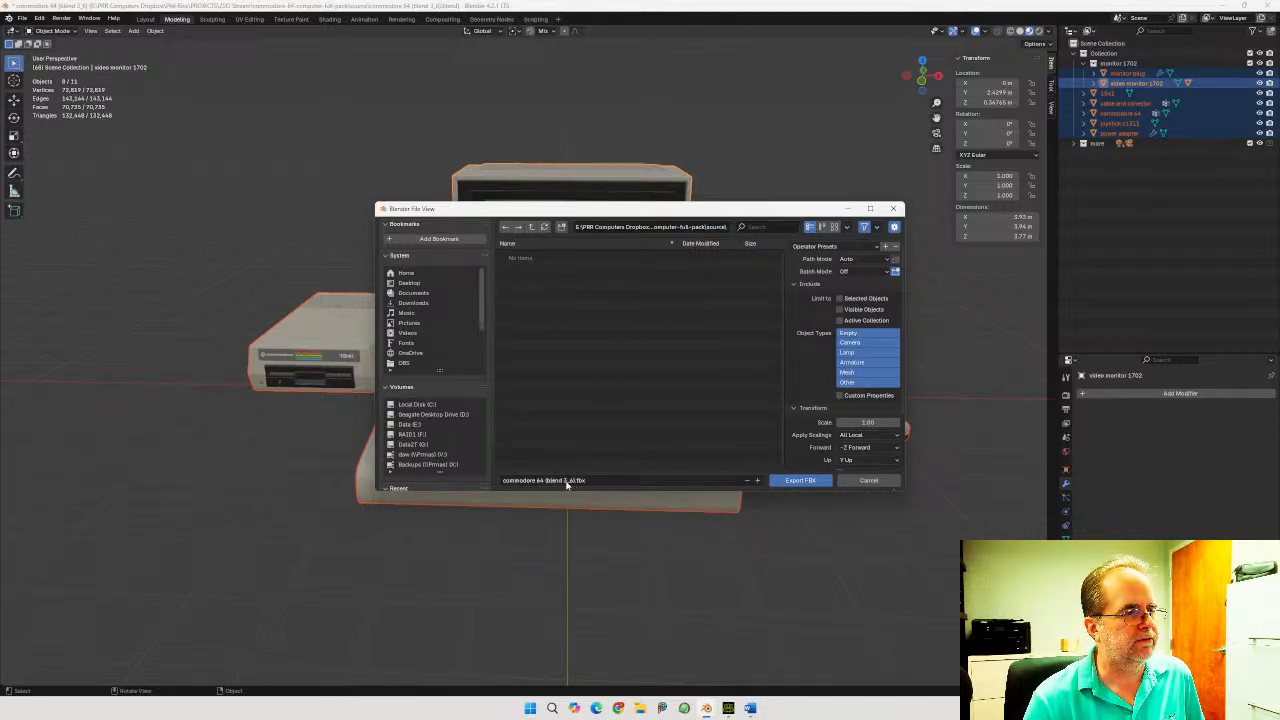
left_click(888, 259)
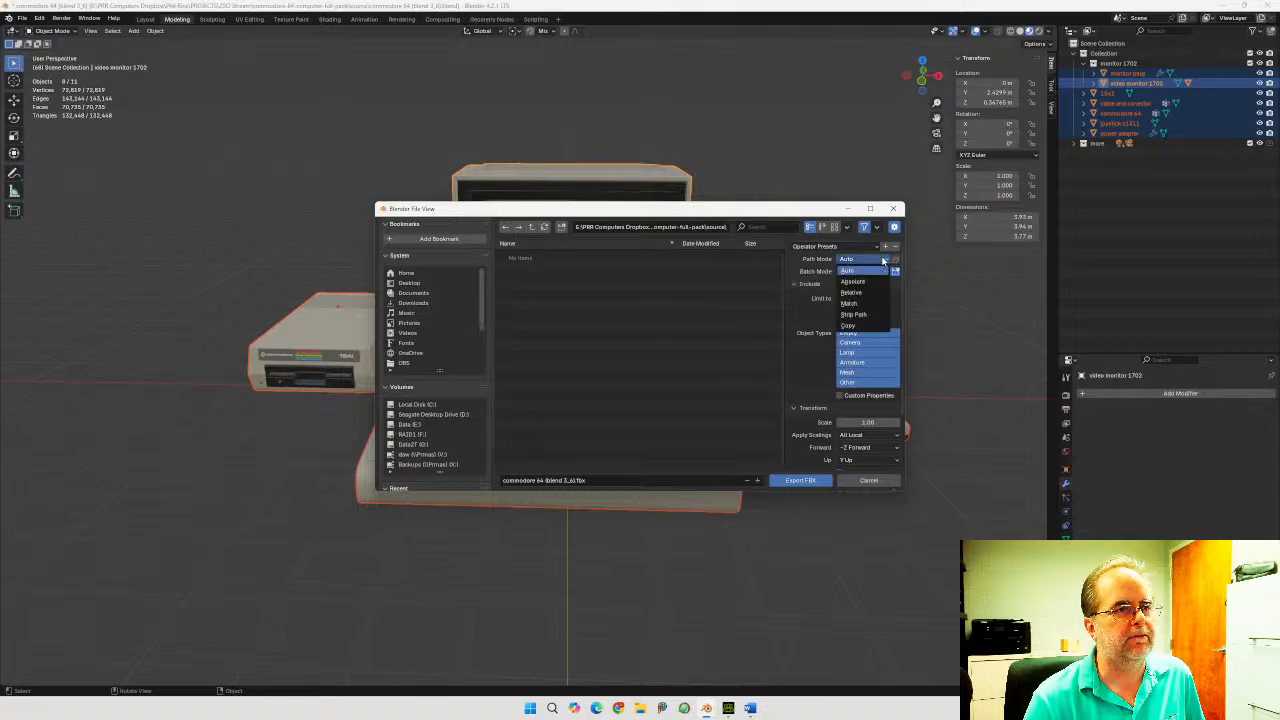
left_click(855, 325)
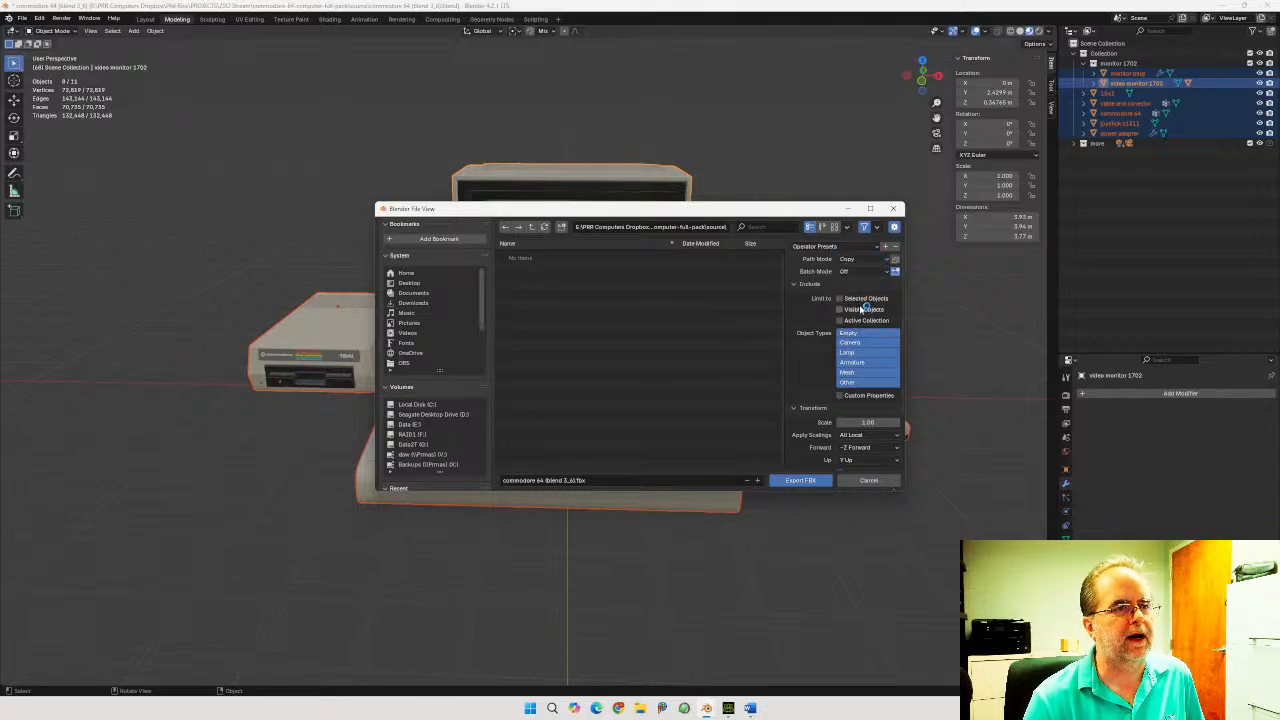
left_click(896, 260)
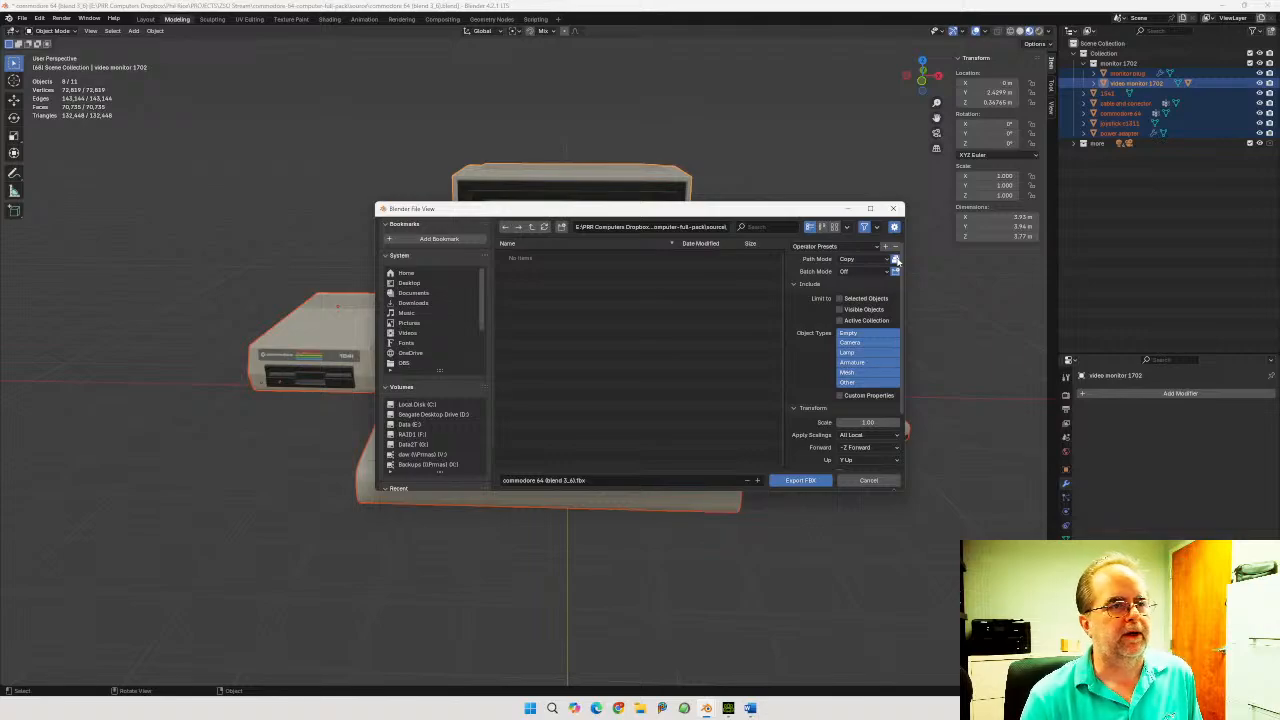
Limit the exported object types to Mesh and Other, and export commodore 64 (blend 3_6).fbx to the source folder
left_click(856, 344)
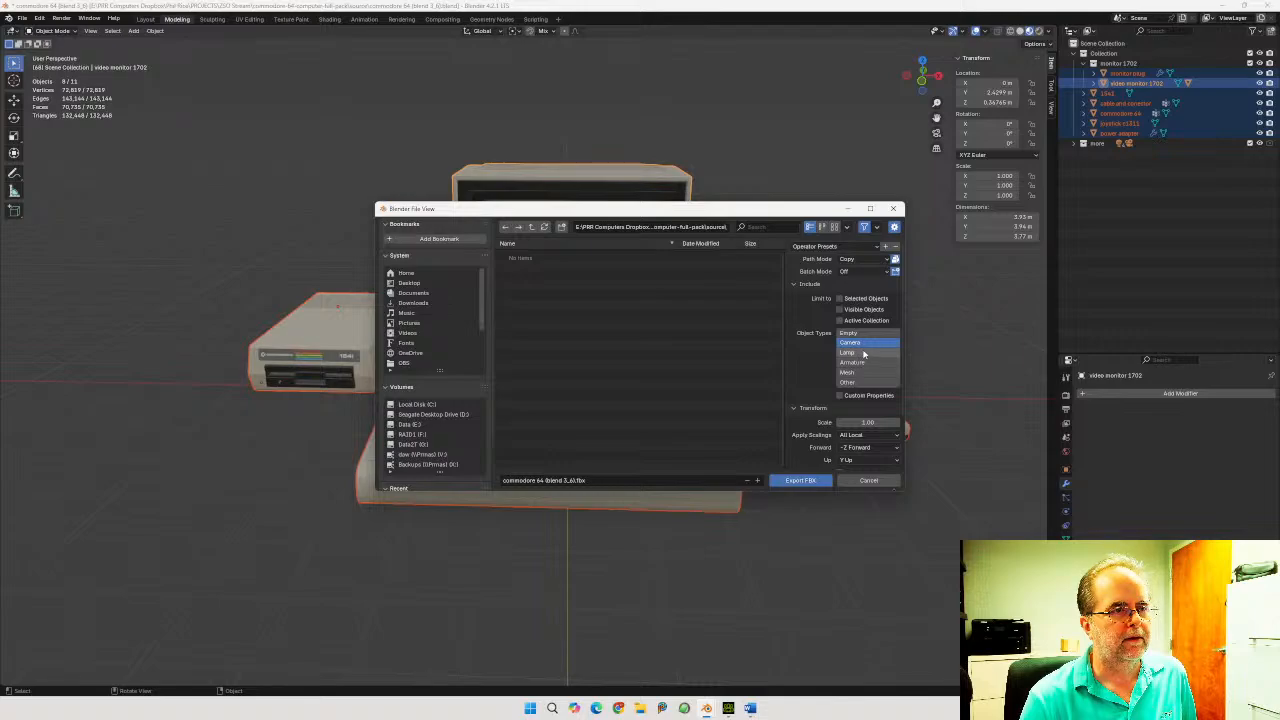
left_click(856, 373)
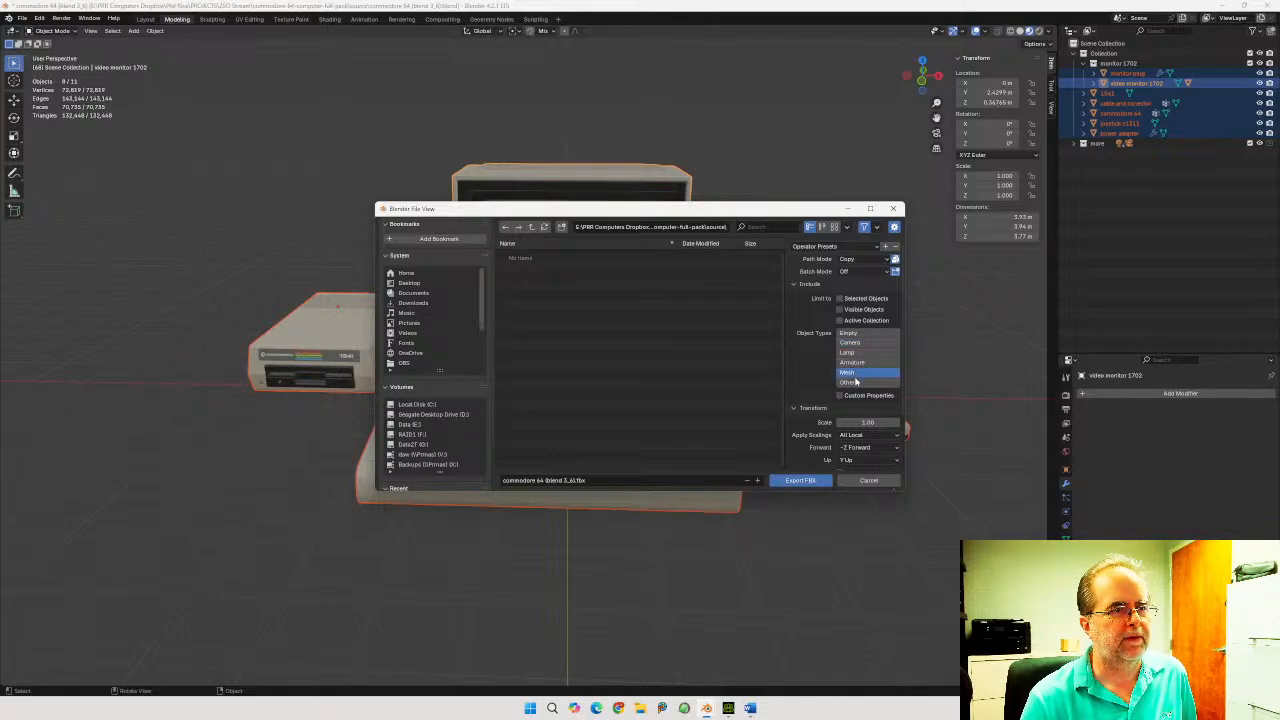
left_click(856, 382, "shift")
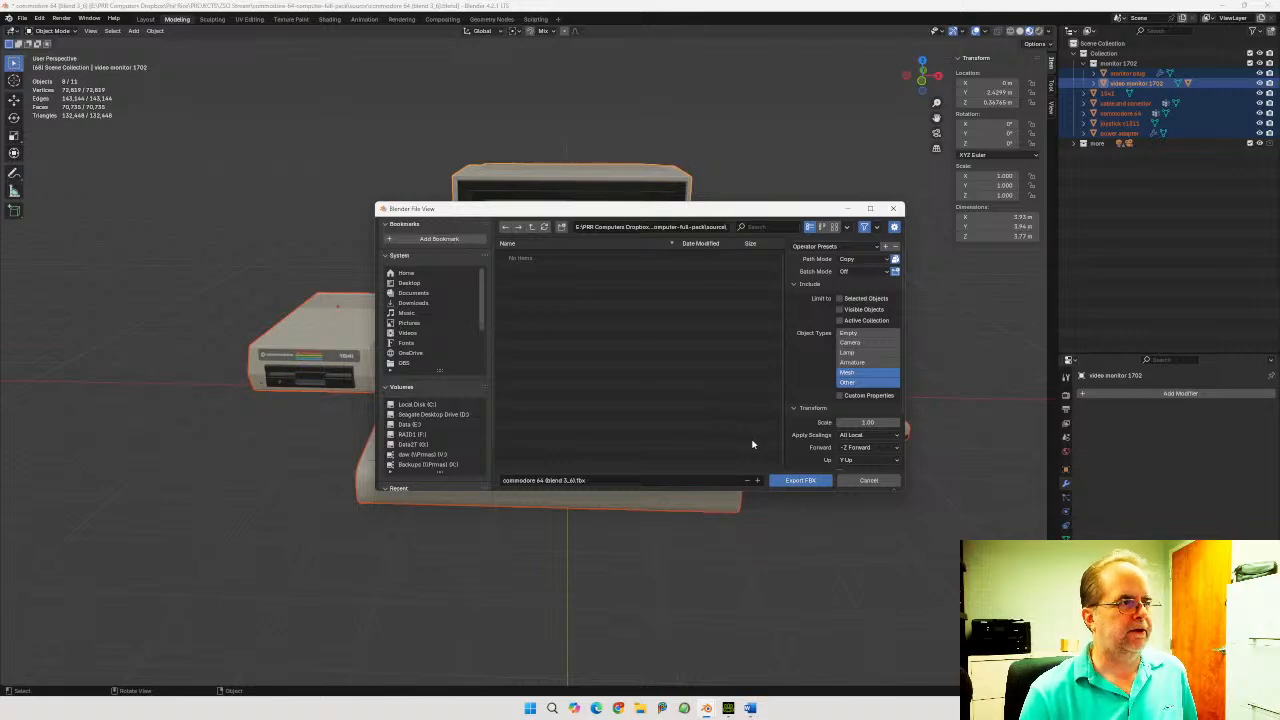
left_click(795, 480)
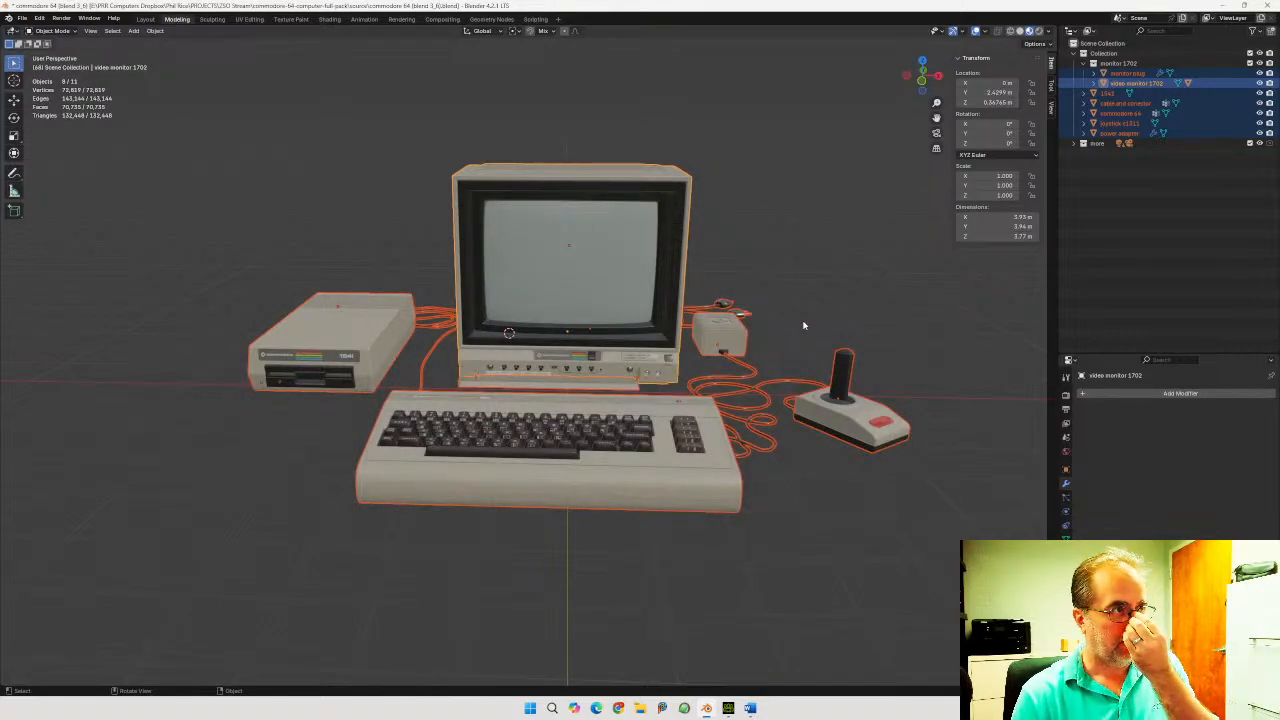
scroll(786, 276, "down", 5)
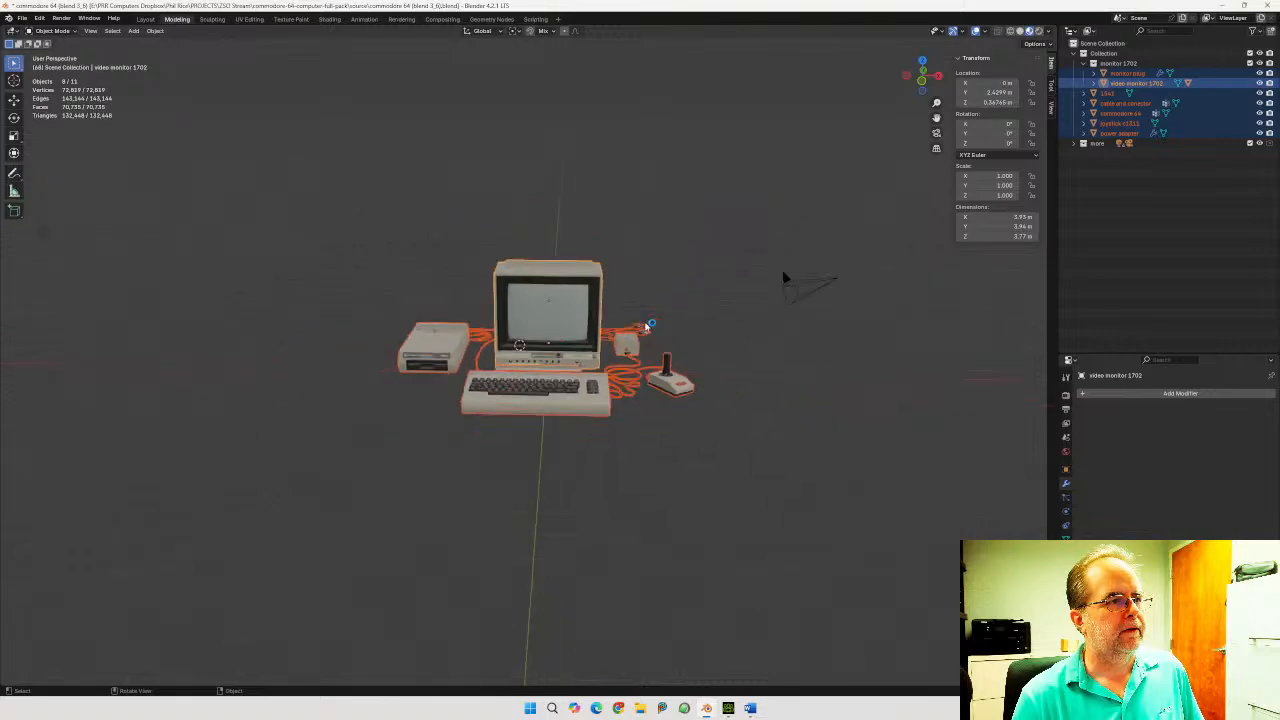
scroll(800, 230, "up", 4)
scroll(838, 195, "down", 4)
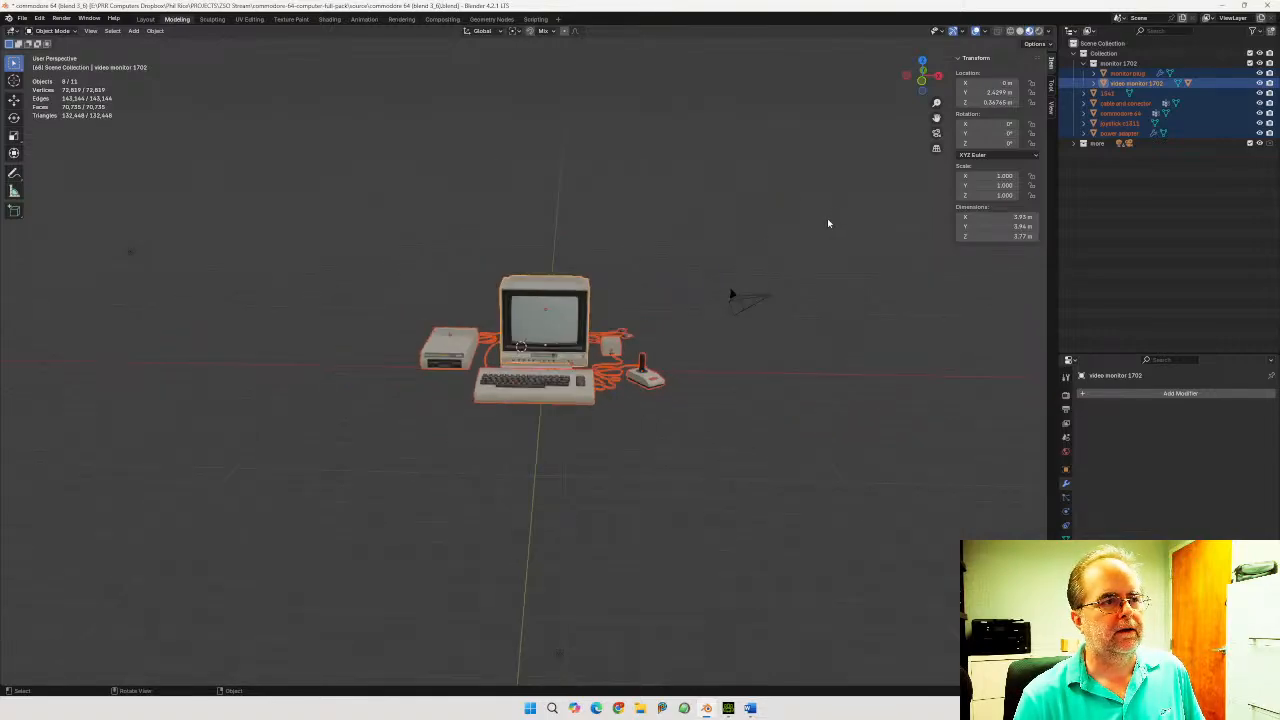
scroll(829, 230, "up", 2)
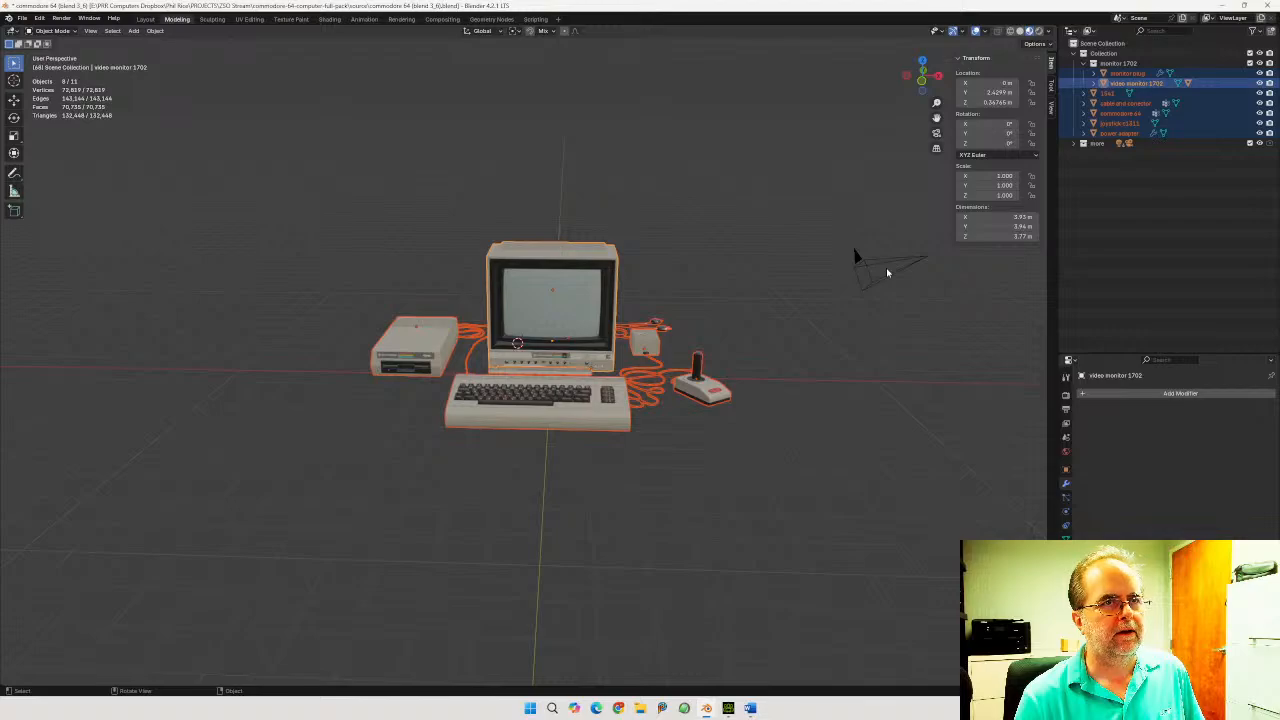
Switch to Character Creator and import the exported Commodore 64 FBX as a prop, breaking its meshes into sub-props
left_click(1222, 6)
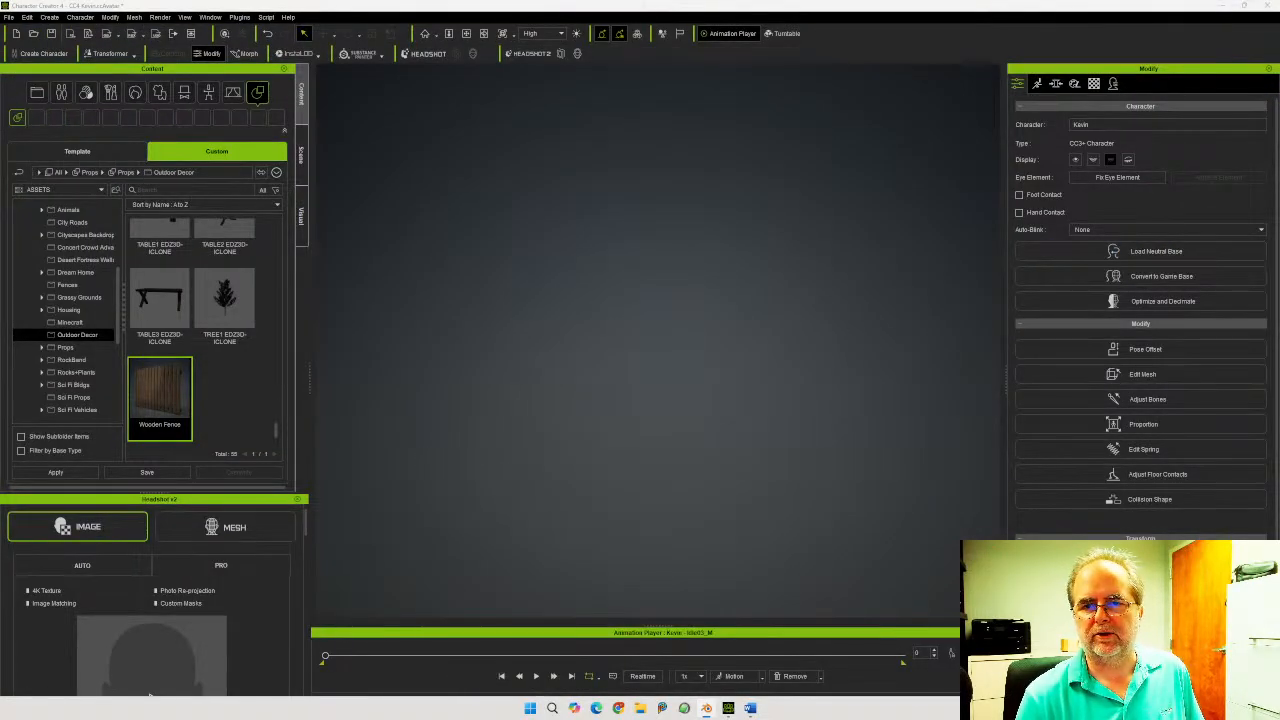
left_click_drag(1279, 416, 729, 413)
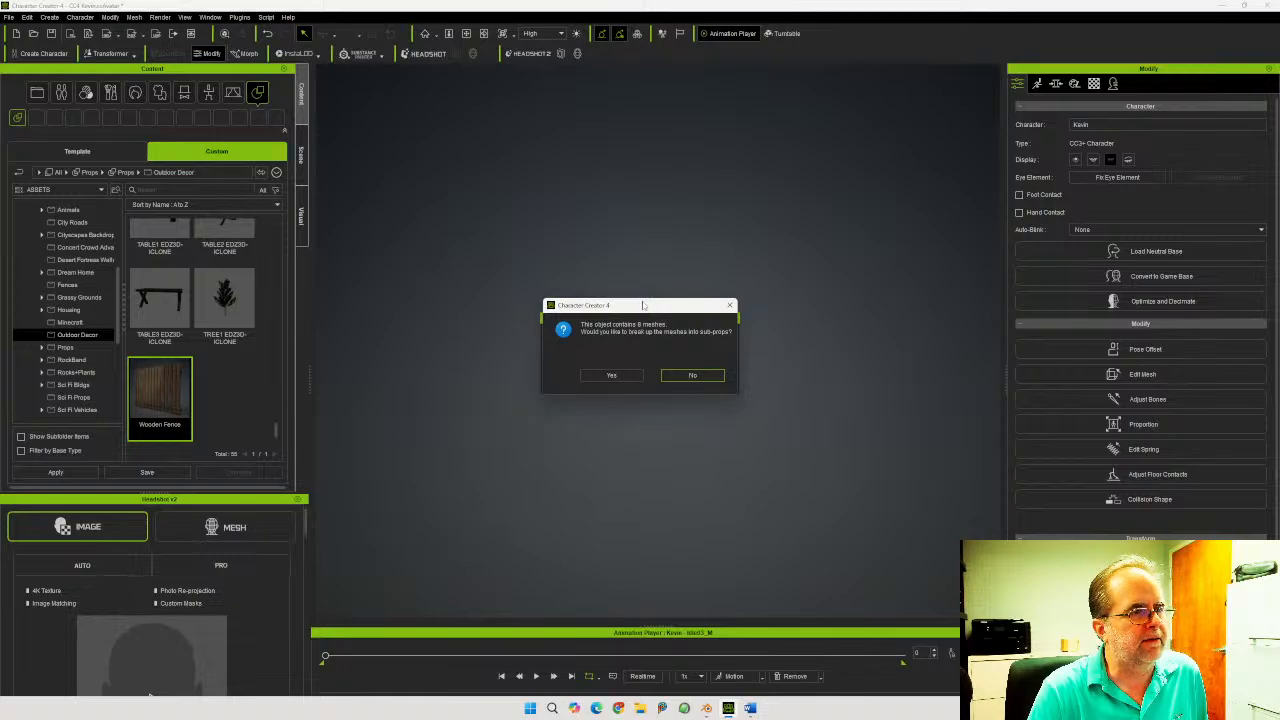
left_click(610, 376)
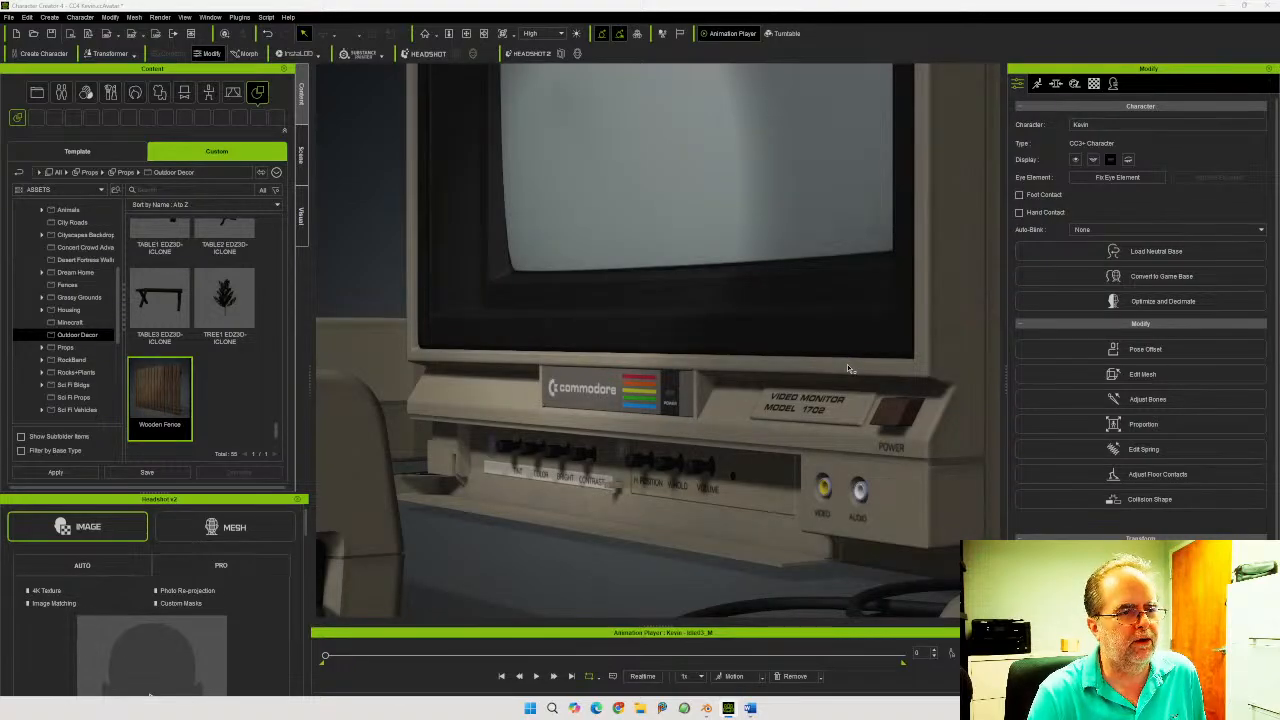
Select the imported Commodore 64 prop and examine the whole set from the front, including drive, keyboard, joystick and cables
scroll(847, 368, "down", 1)
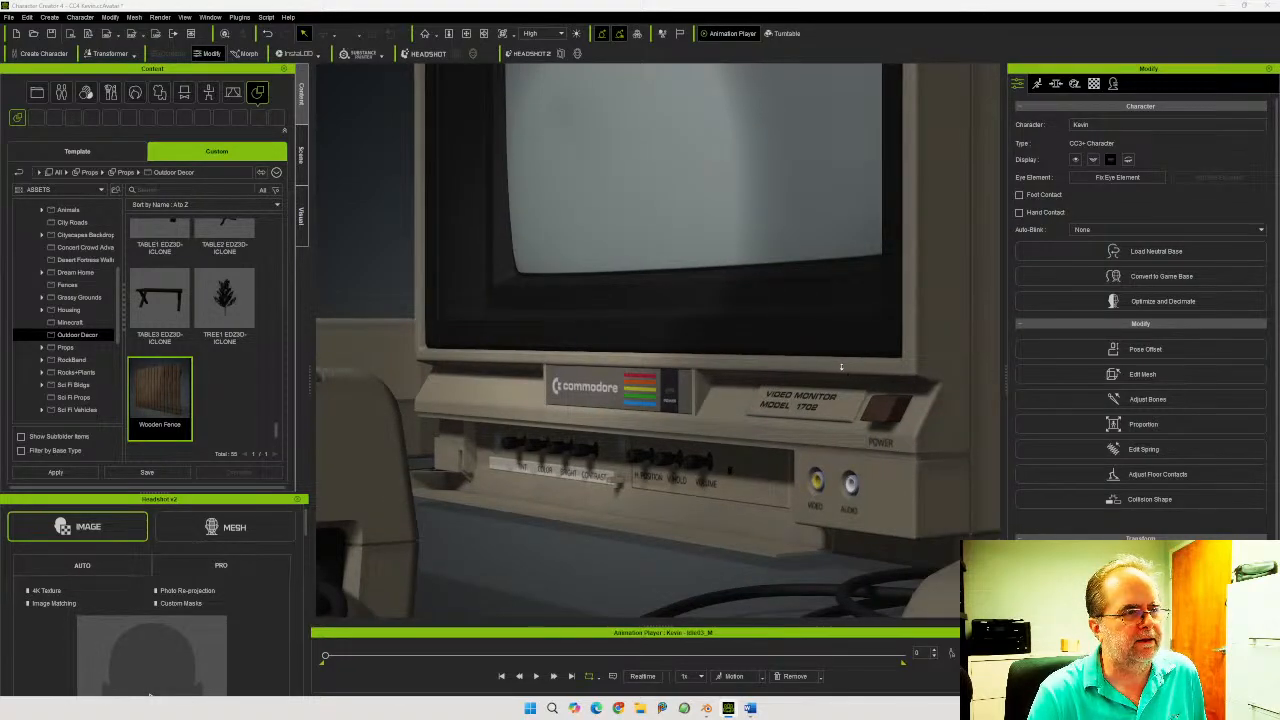
scroll(841, 367, "down", 1)
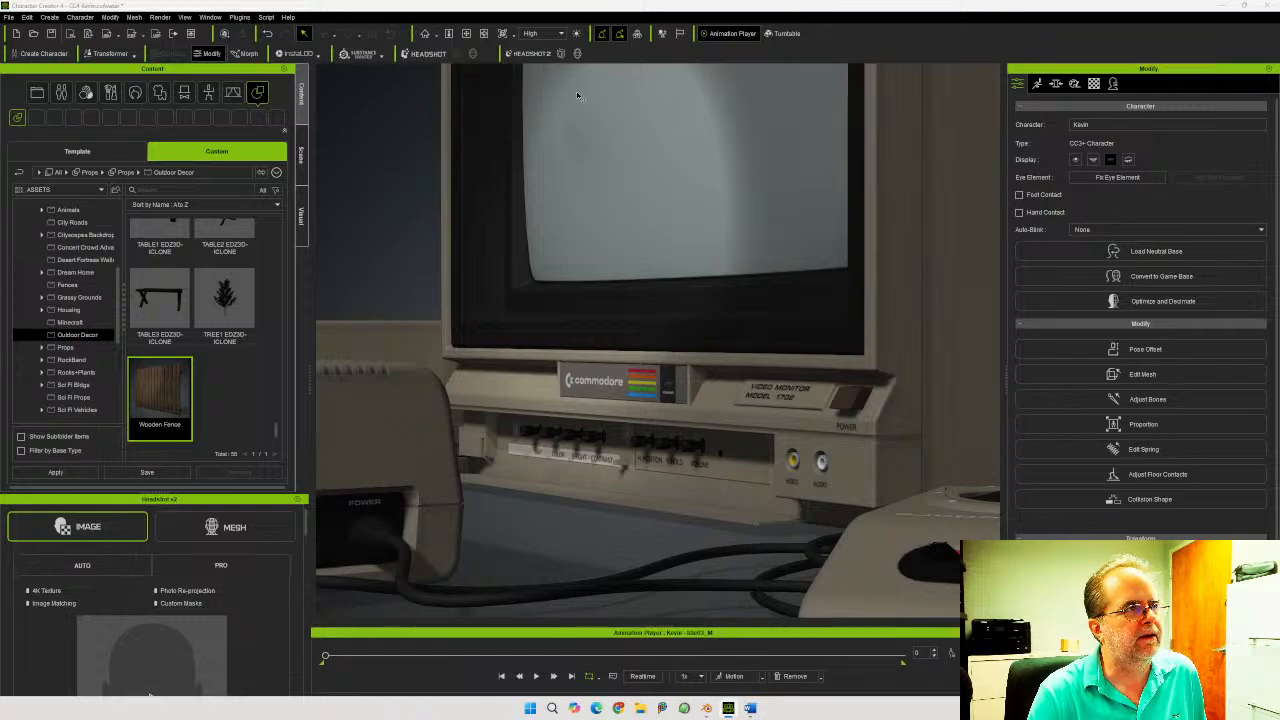
left_click(425, 36)
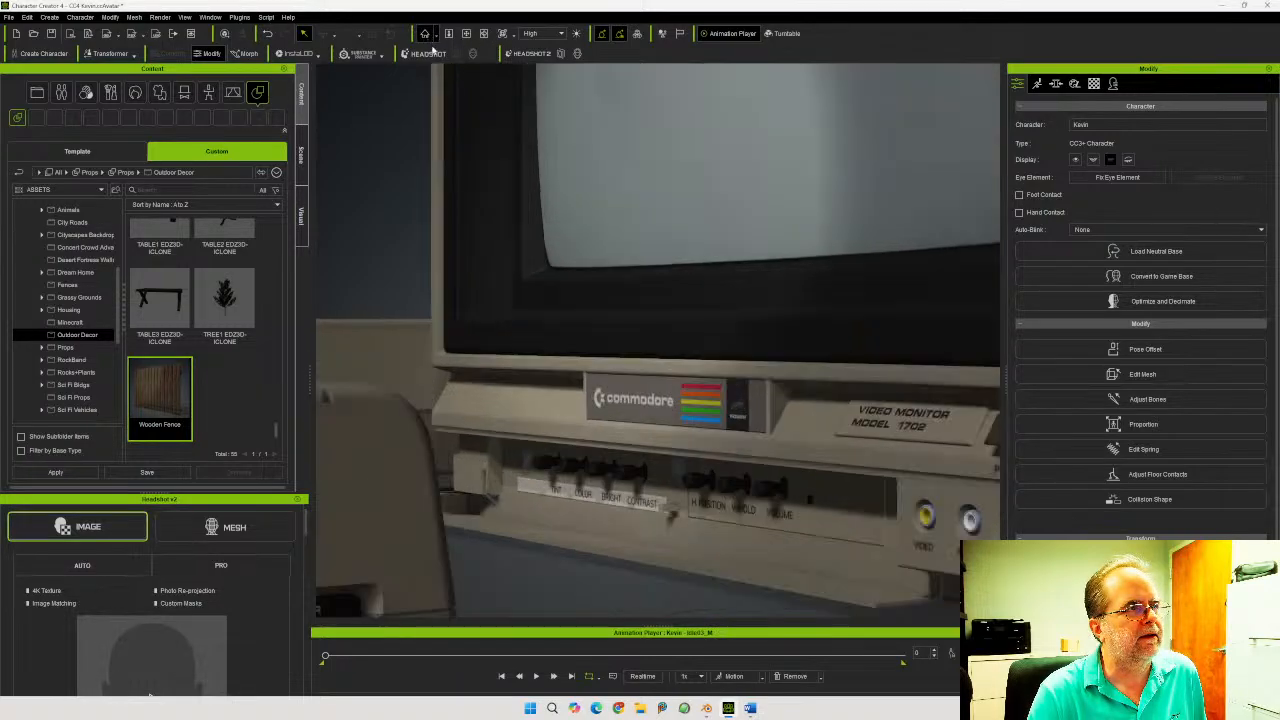
left_click(690, 348)
left_click(425, 34)
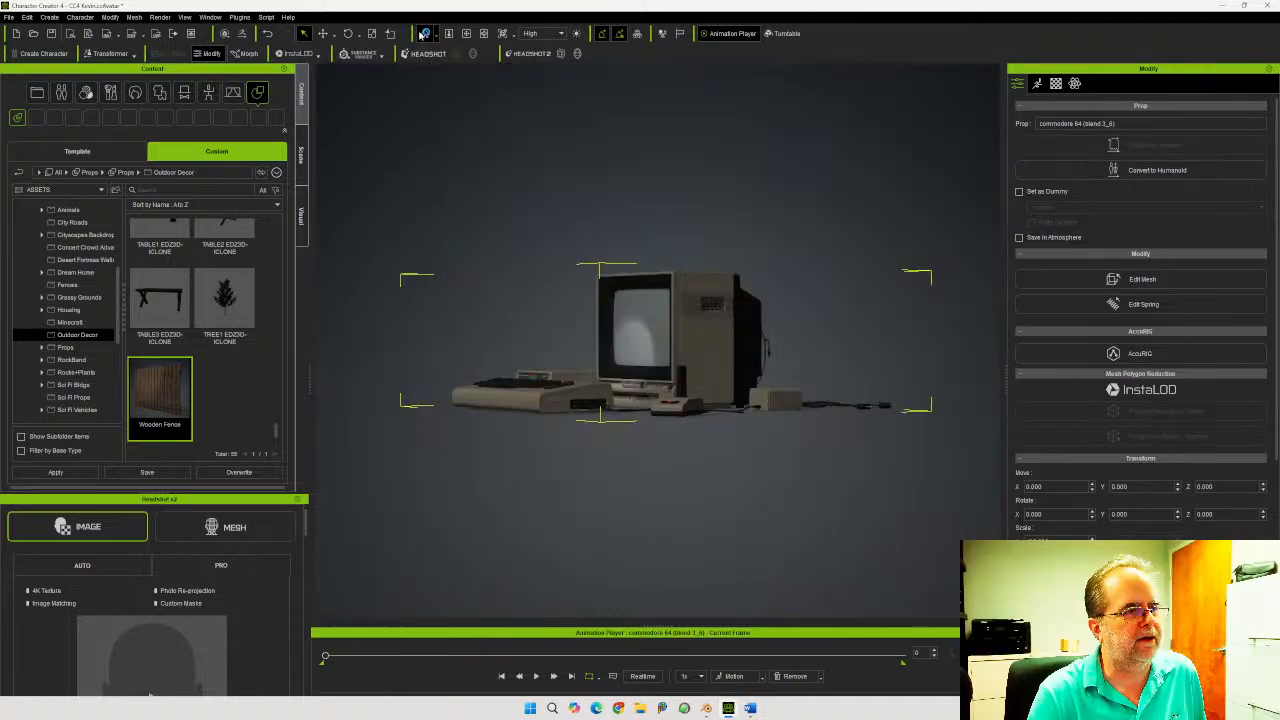
right_click_drag(575, 232, 747, 315)
scroll(742, 322, "up", 4)
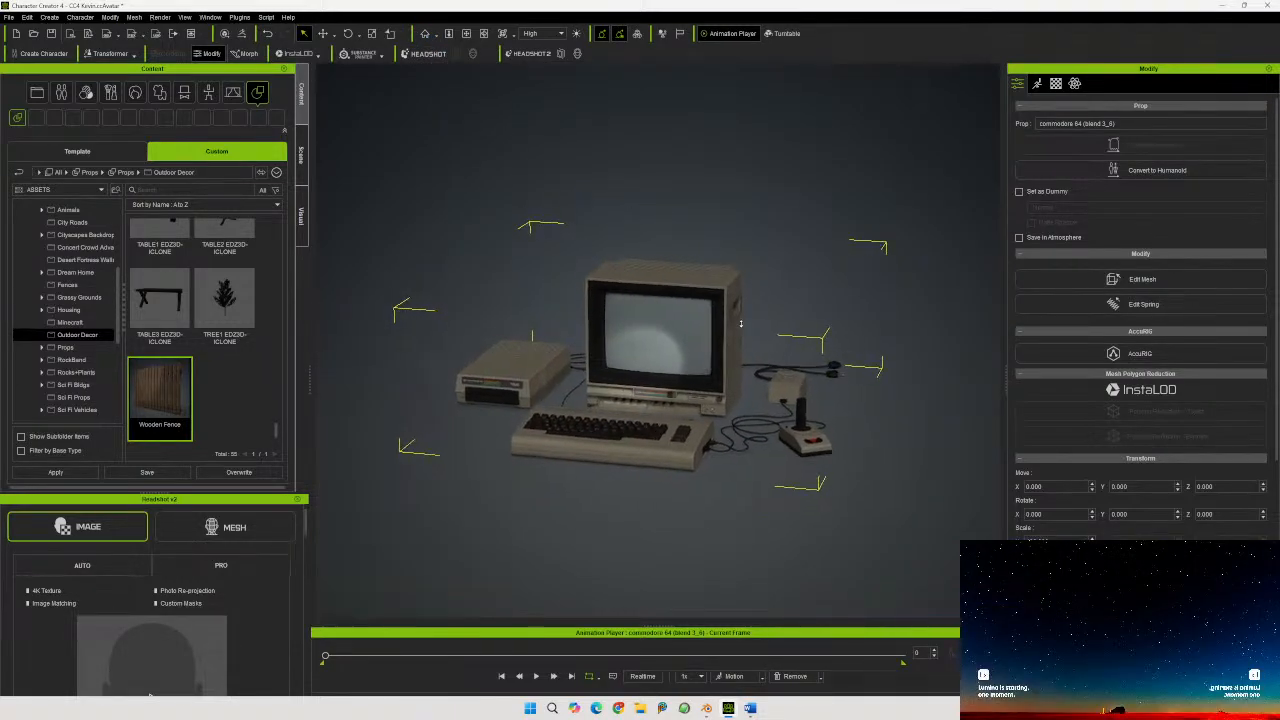
scroll(741, 324, "up", 2)
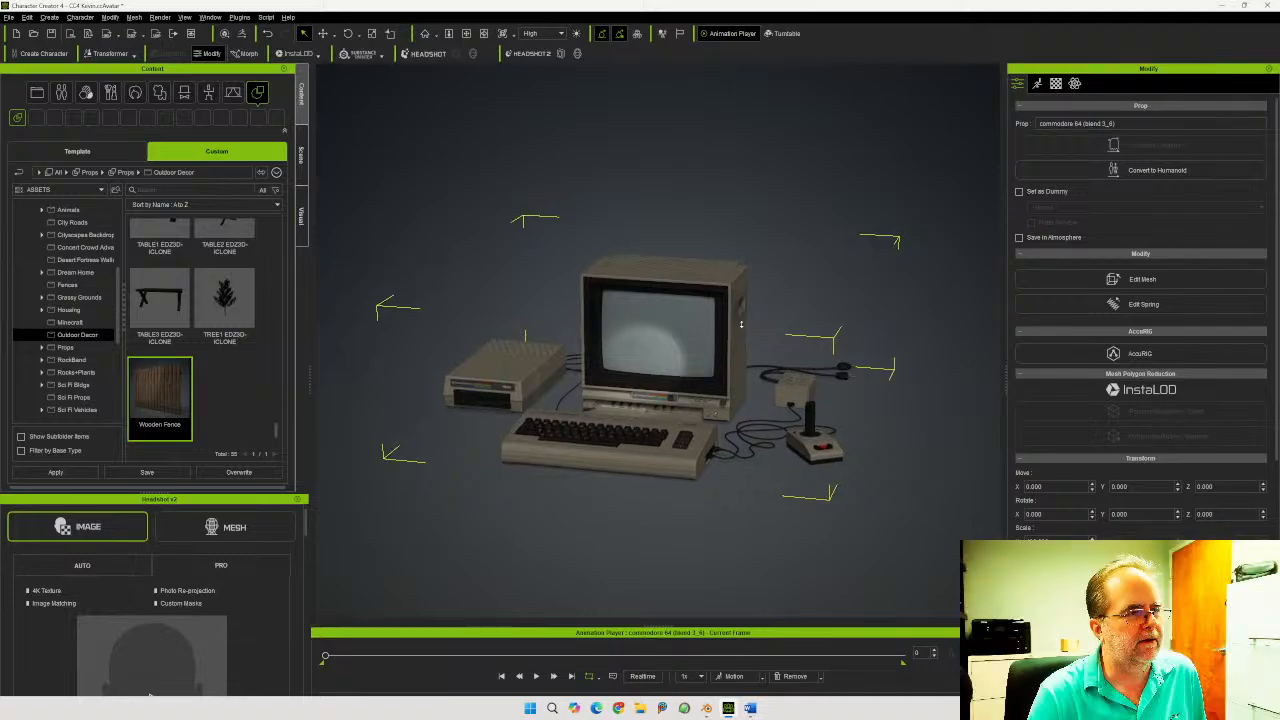
mouse_move(741, 323)
right_mouse_down()
mouse_move(736, 302)
mouse_move(732, 320)
right_mouse_up()
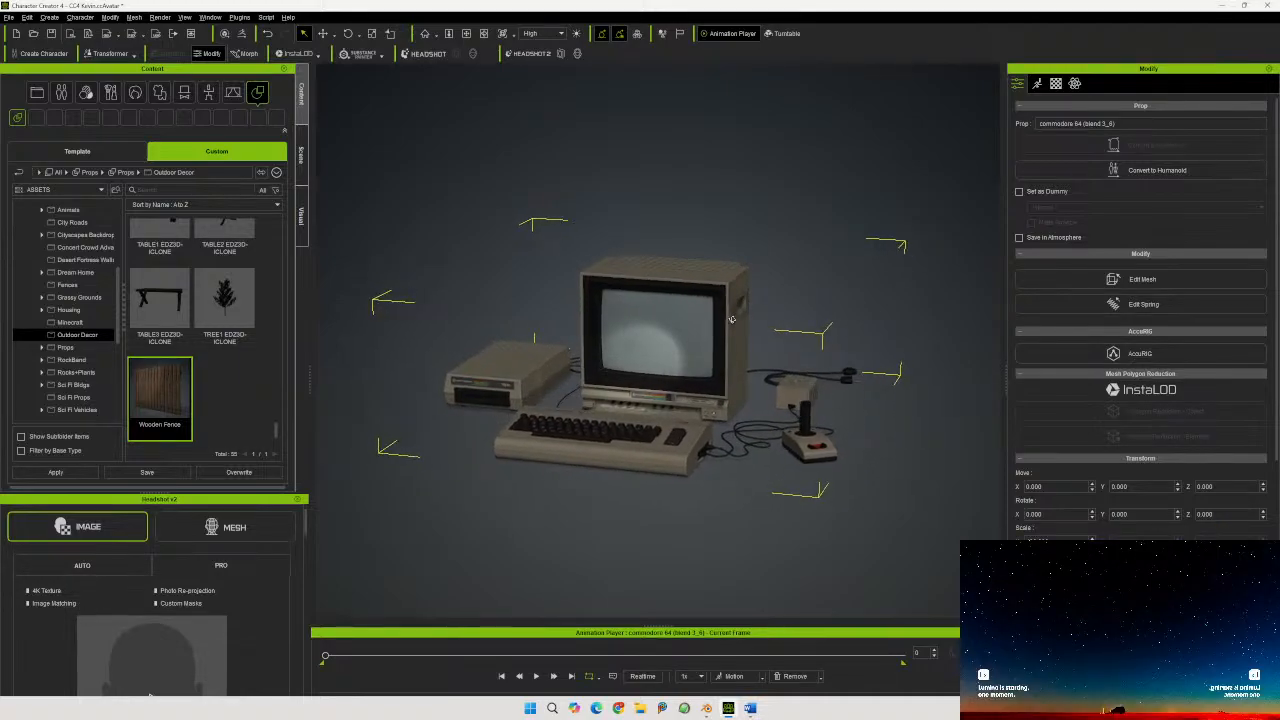
Temporarily show the character with its clothes and hair to compare its size with the computer, and hide everything again
left_click(300, 155)
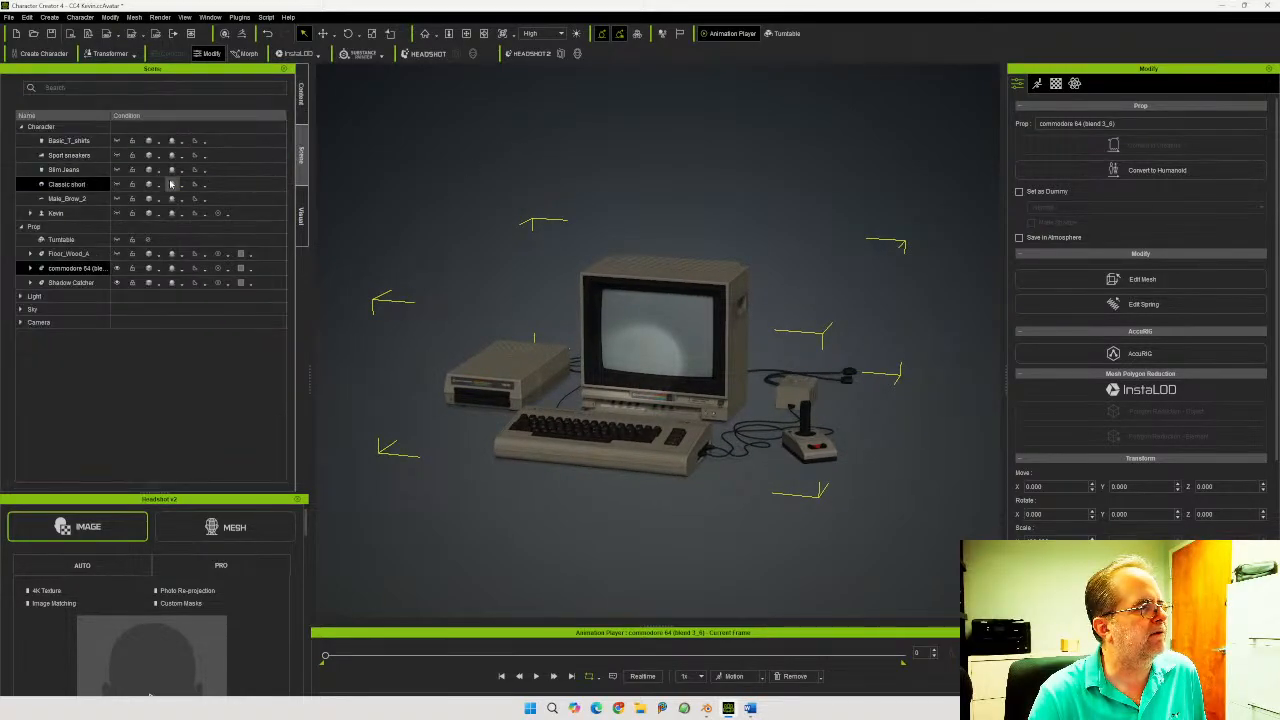
left_click(117, 141)
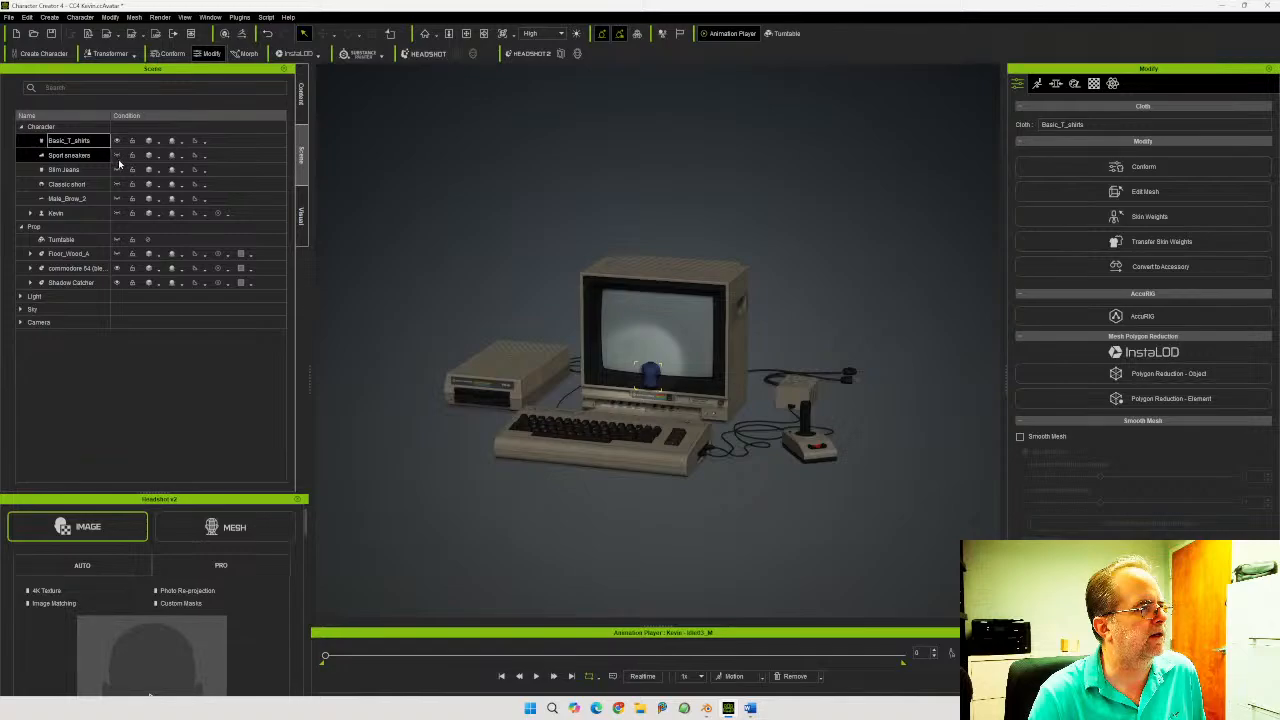
left_click(117, 155)
left_click(117, 169)
left_click(117, 184)
left_click(117, 213)
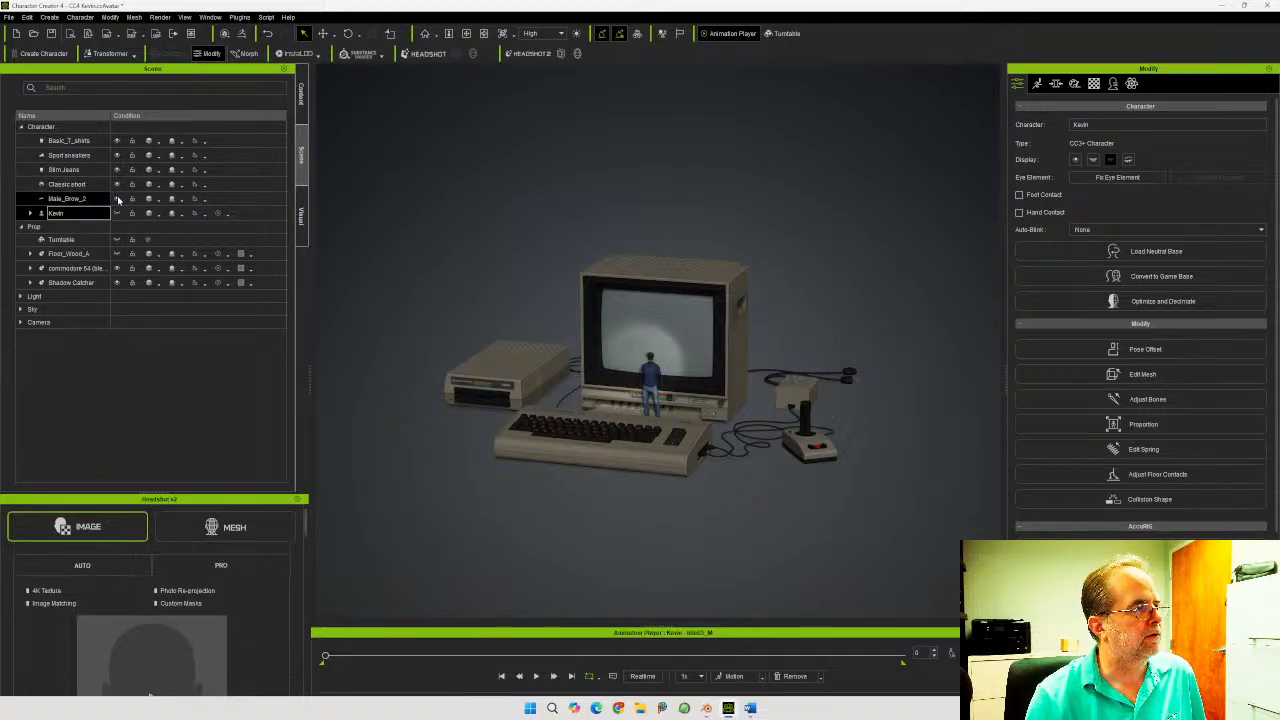
left_click(110, 184)
left_click(117, 170)
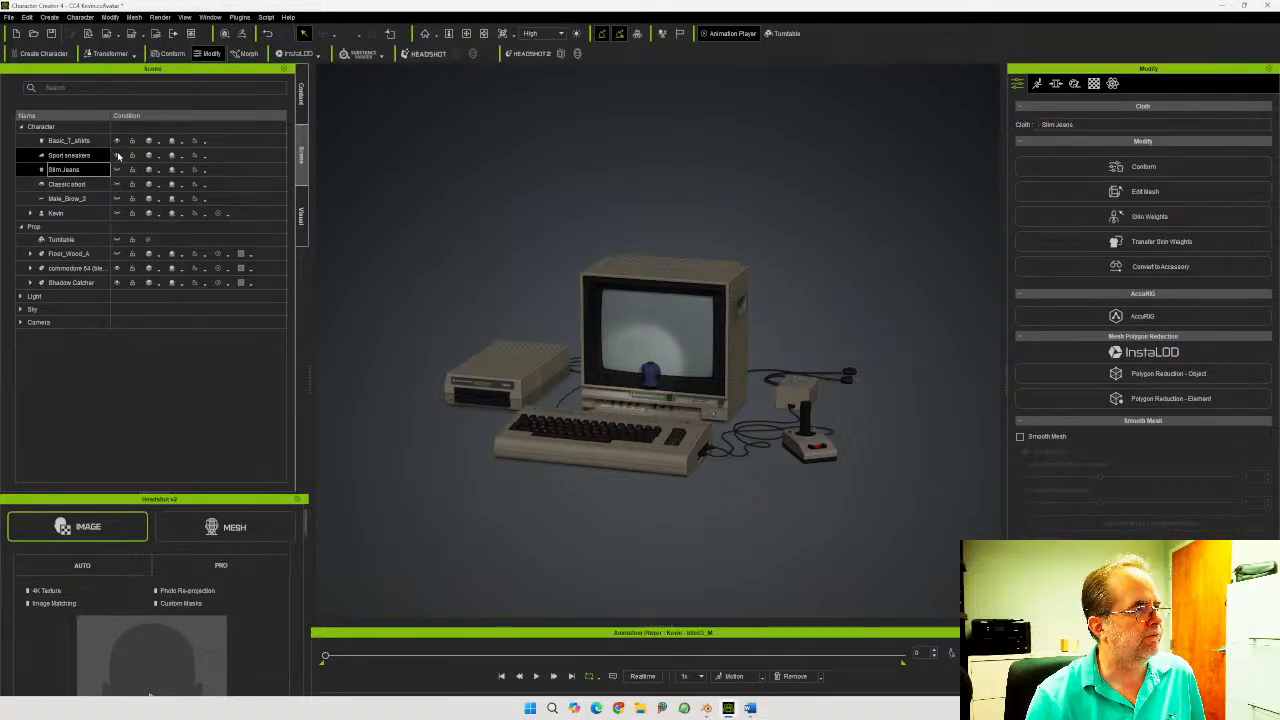
left_click(117, 155)
left_click(117, 141)
Select the Commodore 64 prop in the viewport, viewed close up from a slightly raised front angle
scroll(722, 417, "up", 1)
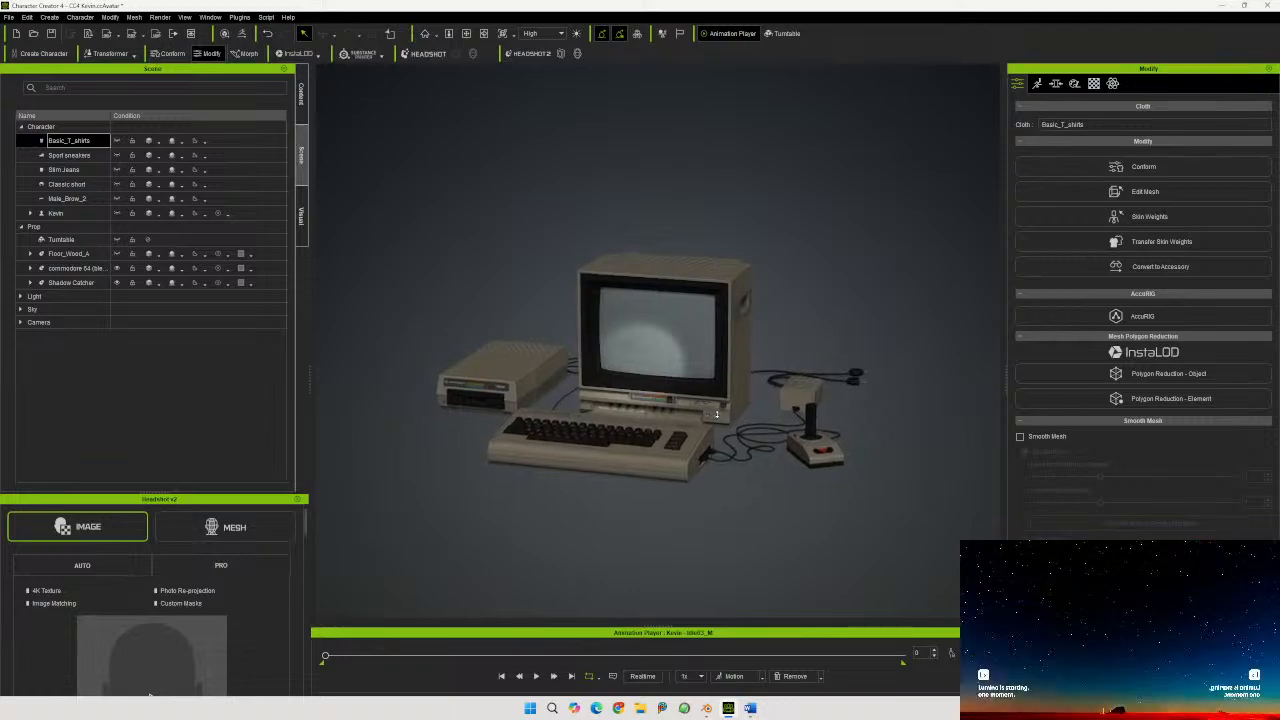
scroll(718, 415, "up", 3)
scroll(713, 413, "up", 2)
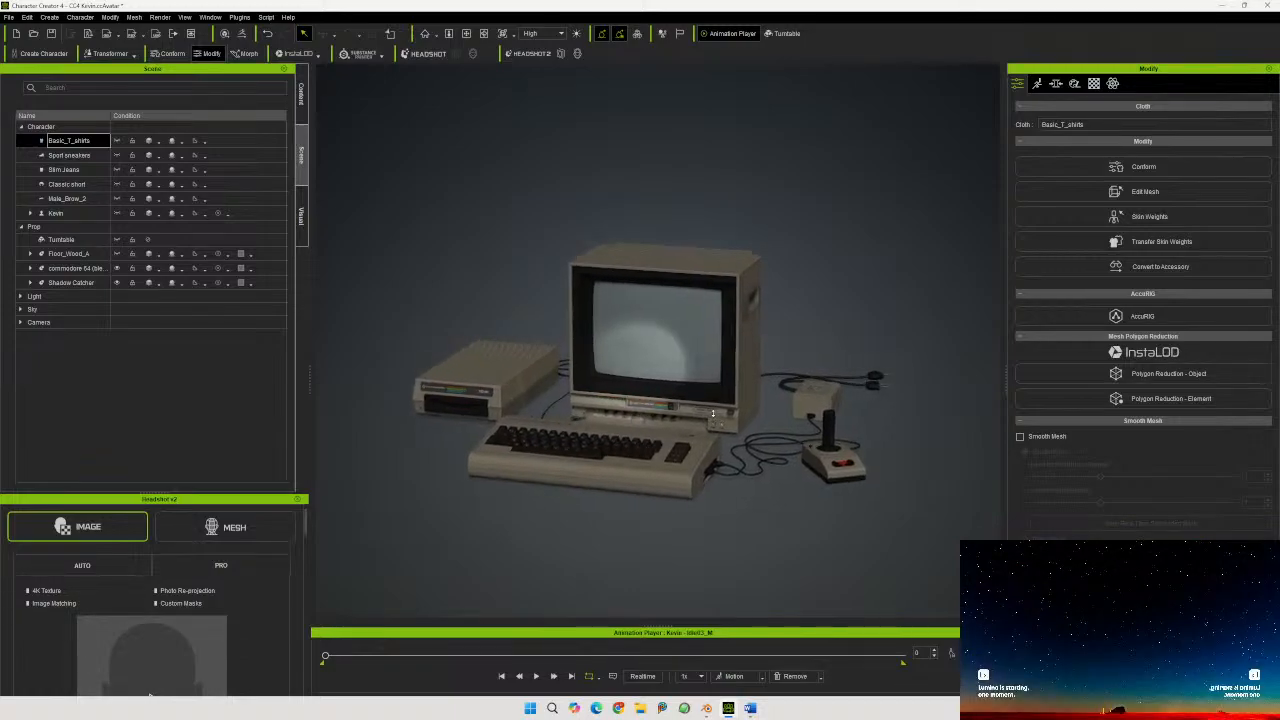
scroll(707, 411, "up", 3)
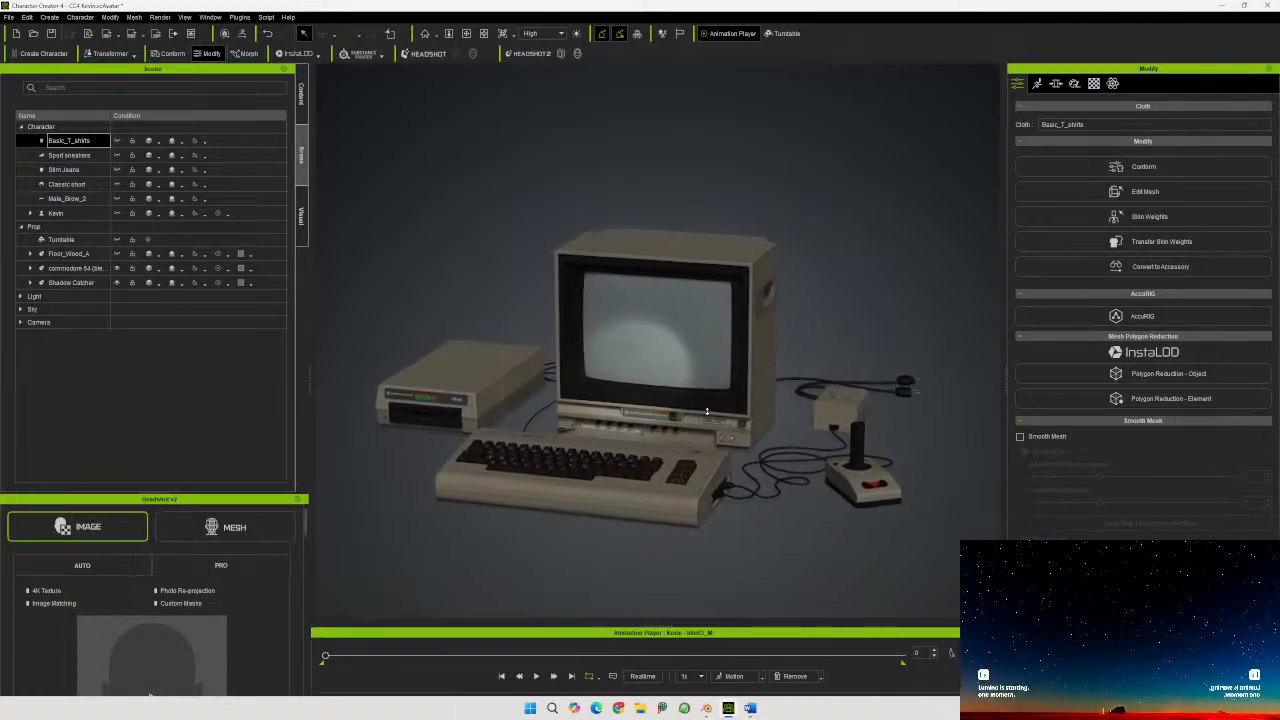
scroll(705, 411, "up", 1)
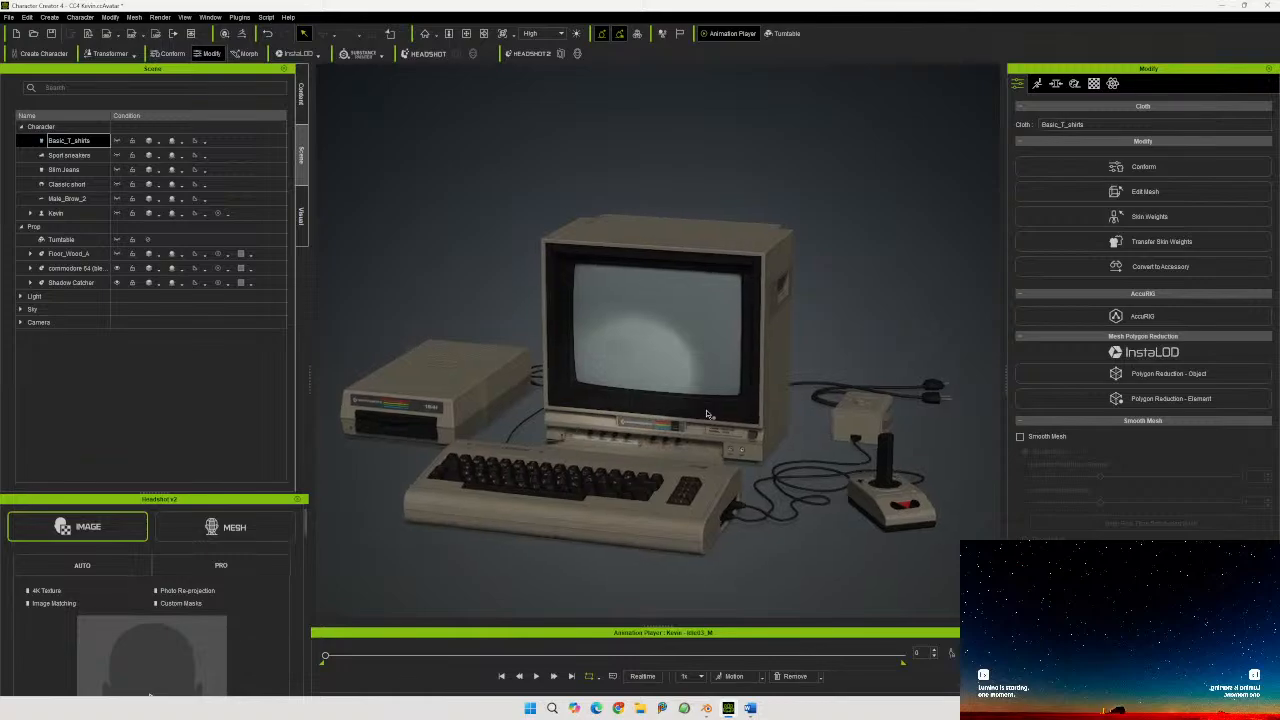
right_click_drag(708, 413, 682, 382)
mouse_move(682, 382)
middle_mouse_down()
mouse_move(673, 352)
mouse_move(685, 363)
middle_mouse_up()
left_click(685, 363)
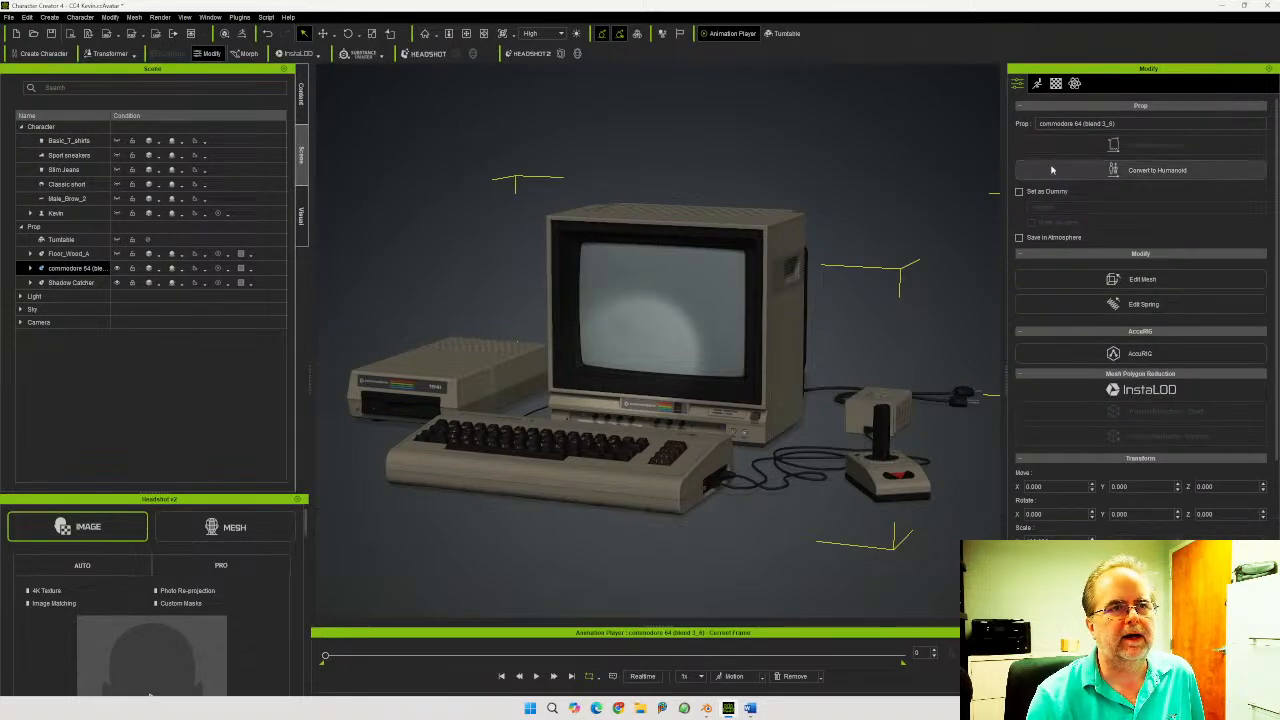
Rename the imported computer prop to "Commodore 64 LARGE" and copy the new name
left_click(1129, 123)
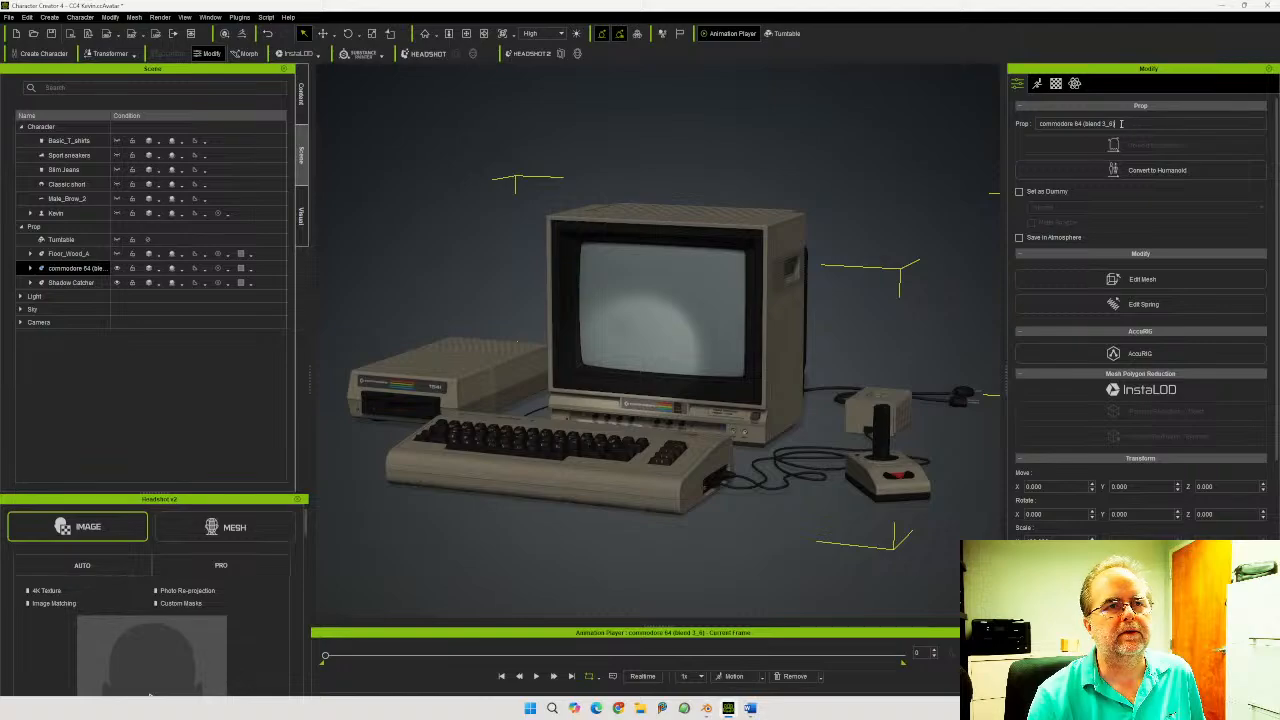
left_click_drag(1125, 124, 1006, 120)
type("X")
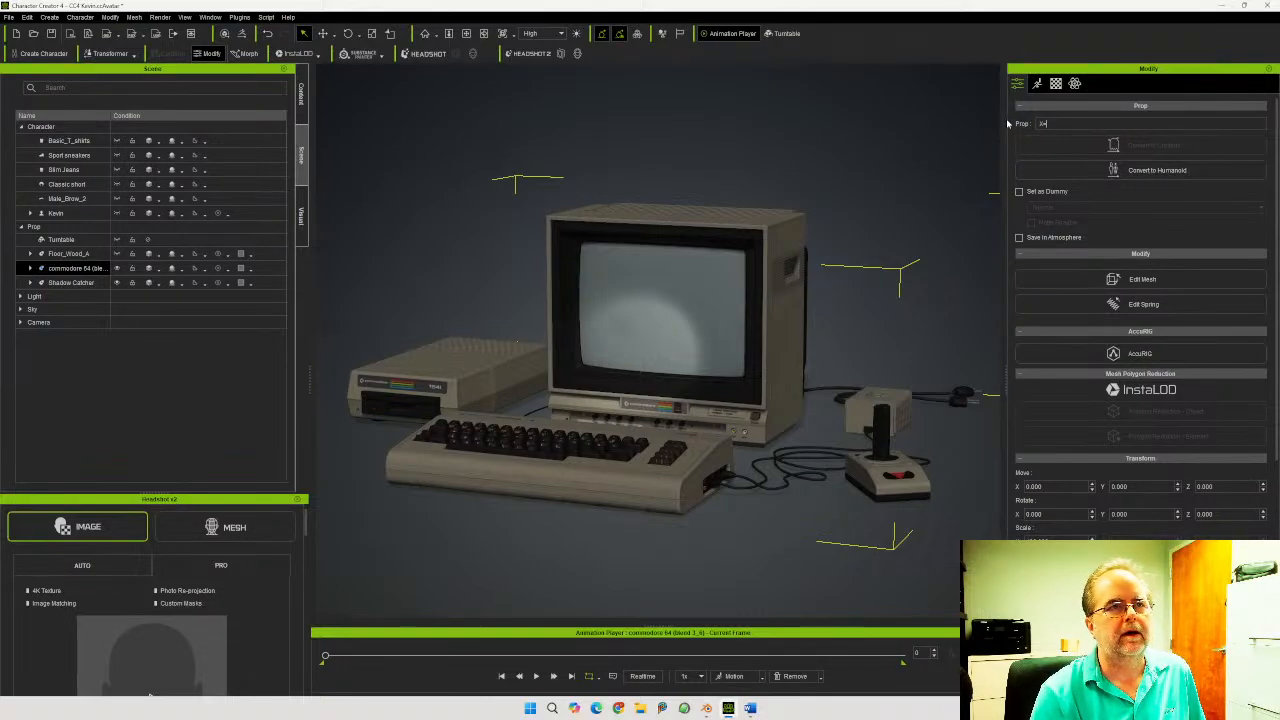
type("ommodore 64")
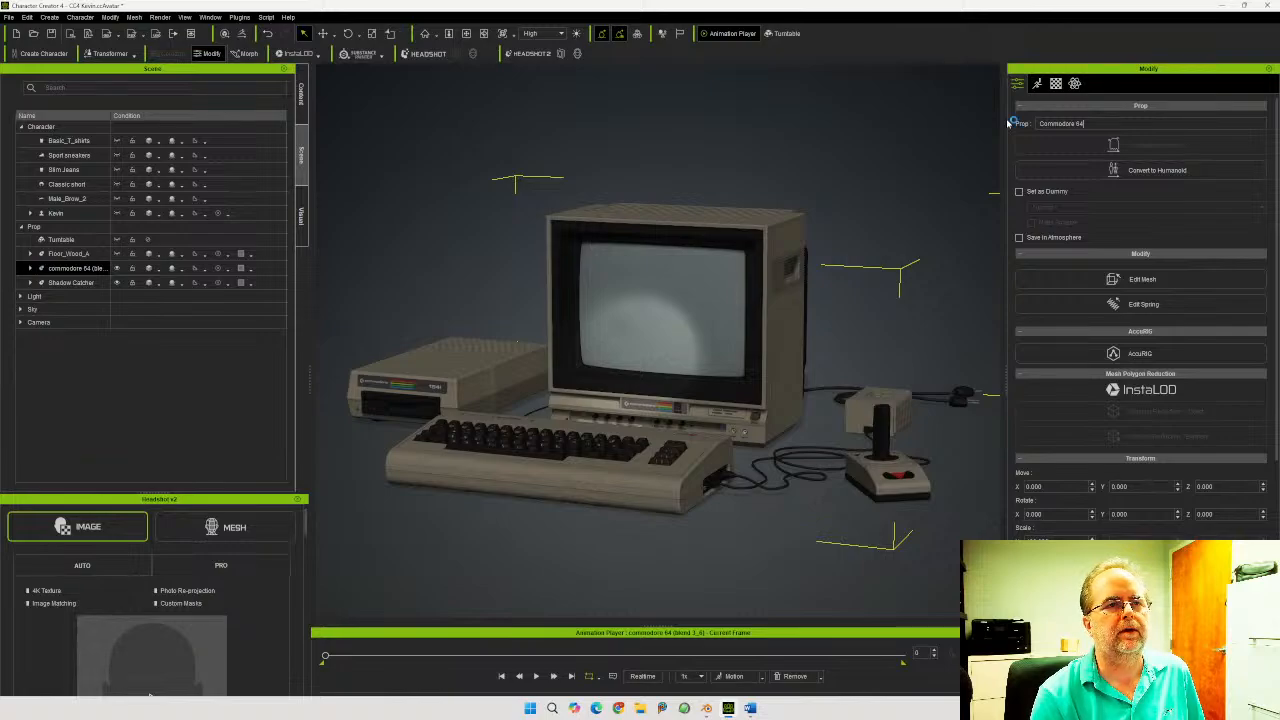
type(" LARGE")
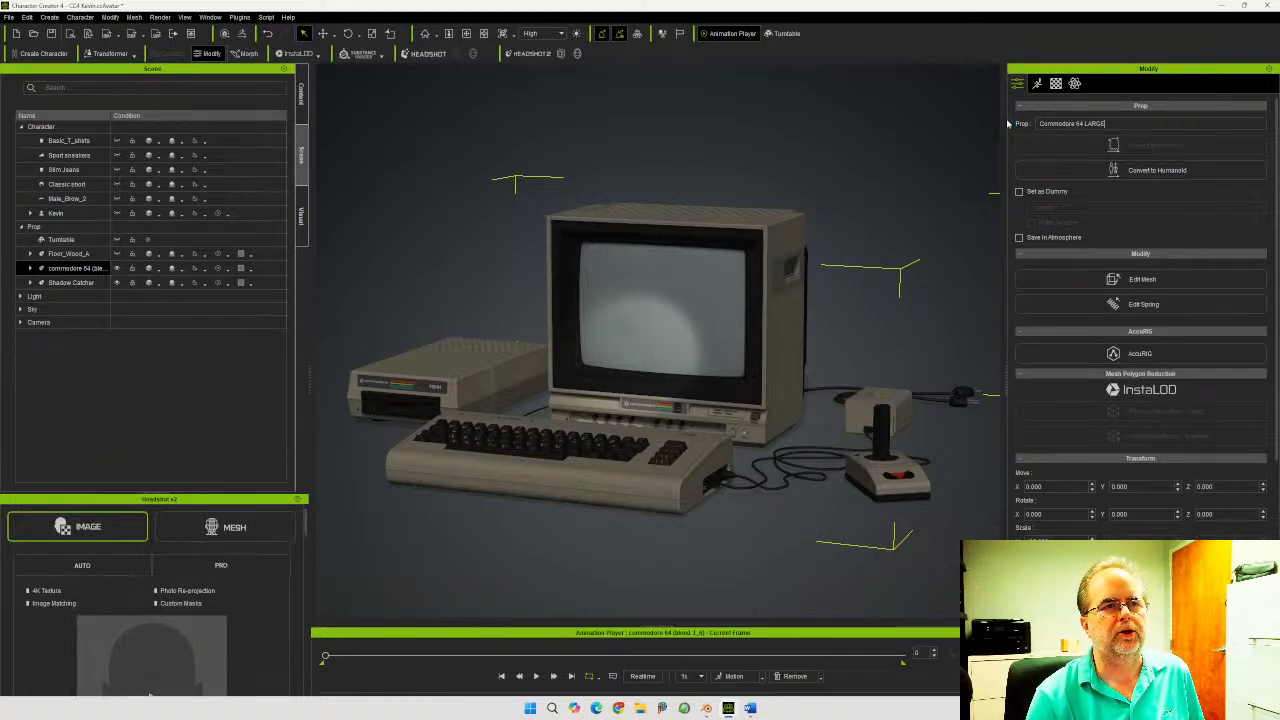
key("Return")
key("ctrl+c")
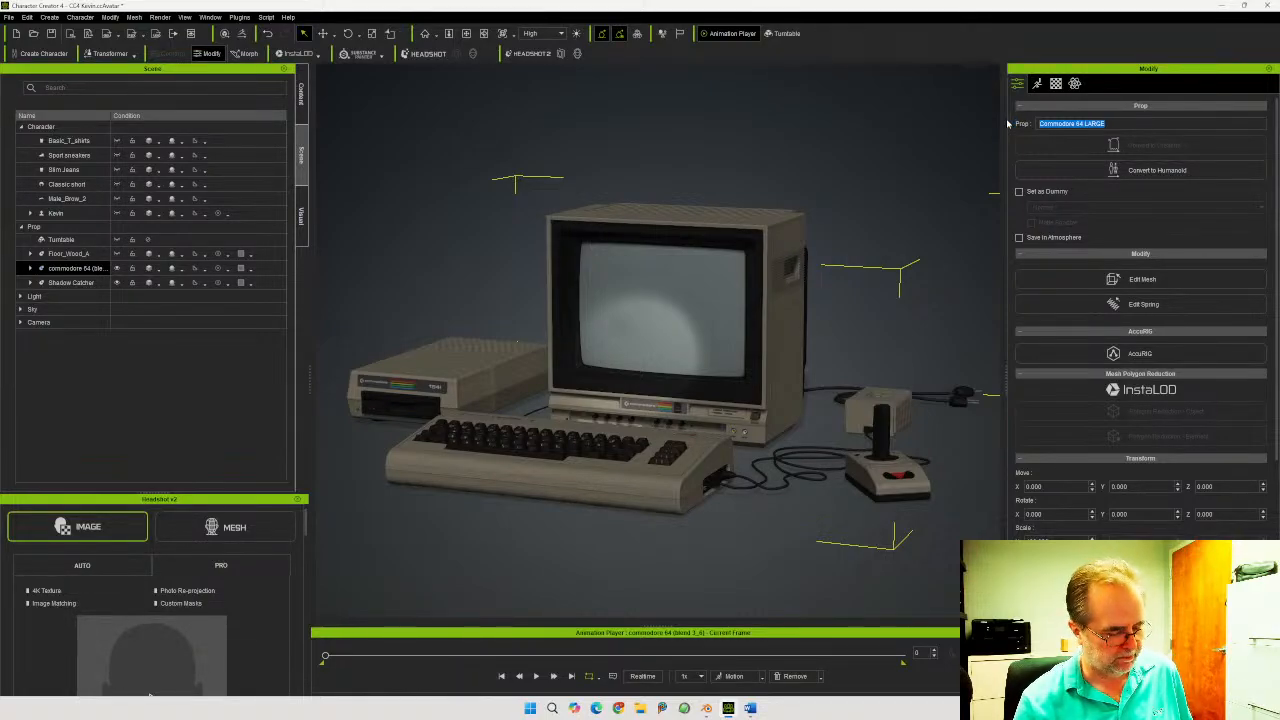
Save the prop to the custom content library's Props folder with the file name "Commodore 64 LARGE"
left_click(301, 94)
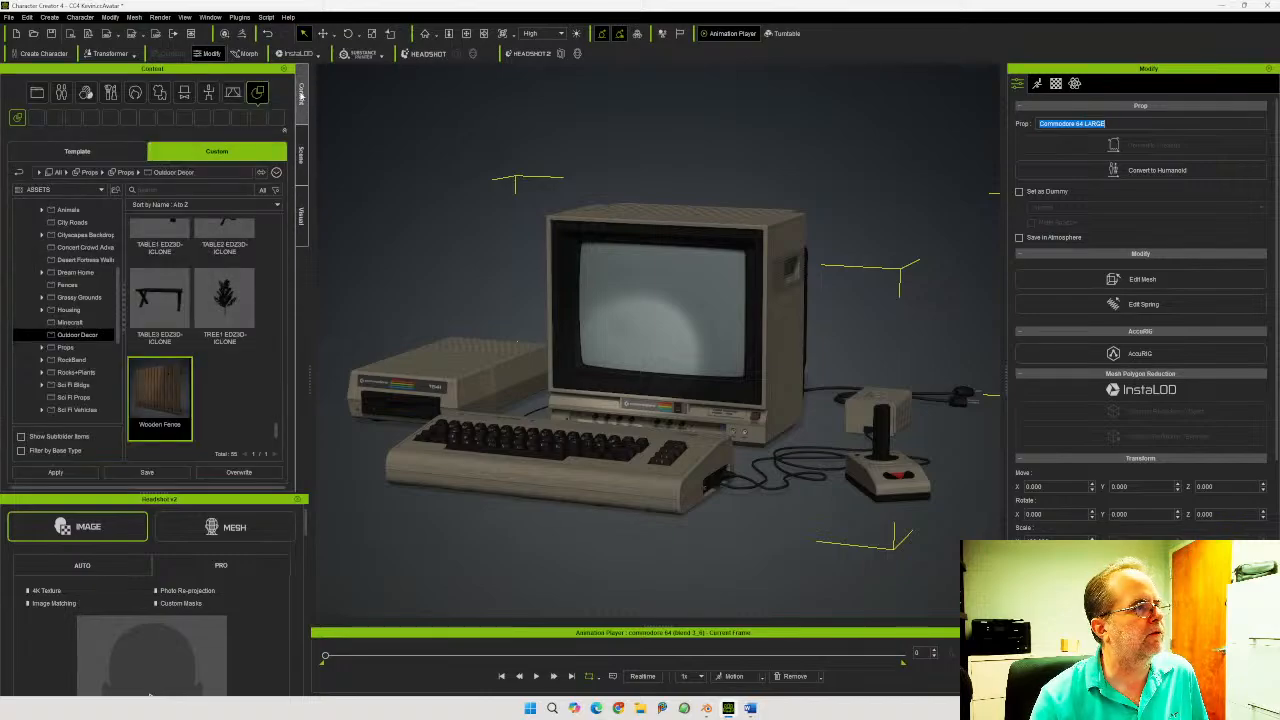
left_click(231, 396)
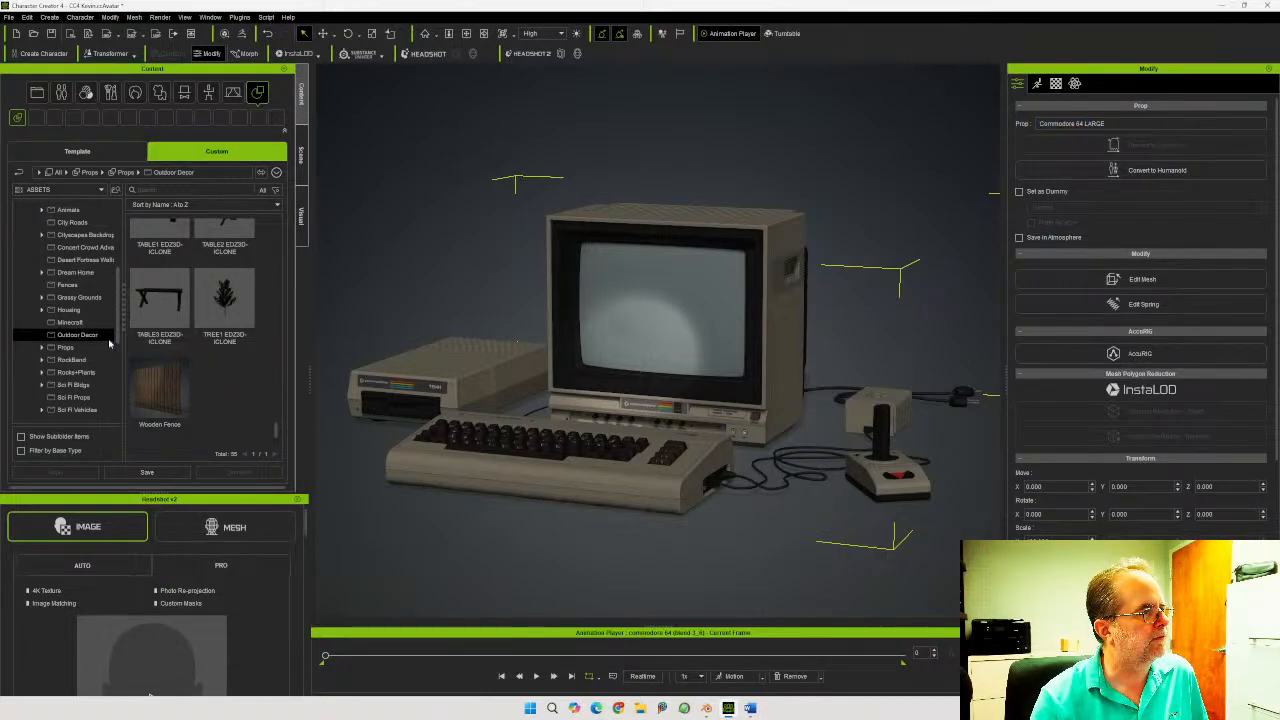
scroll(105, 341, "up", 1)
left_click(56, 229)
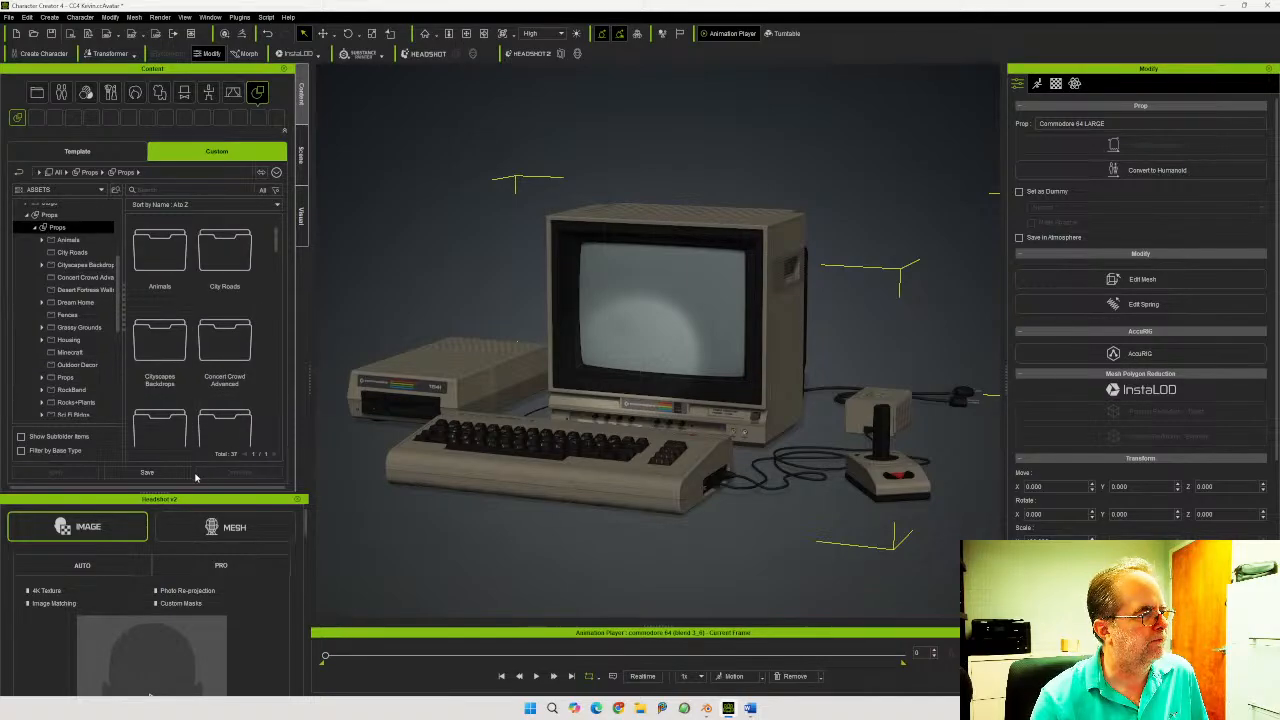
left_click(147, 472)
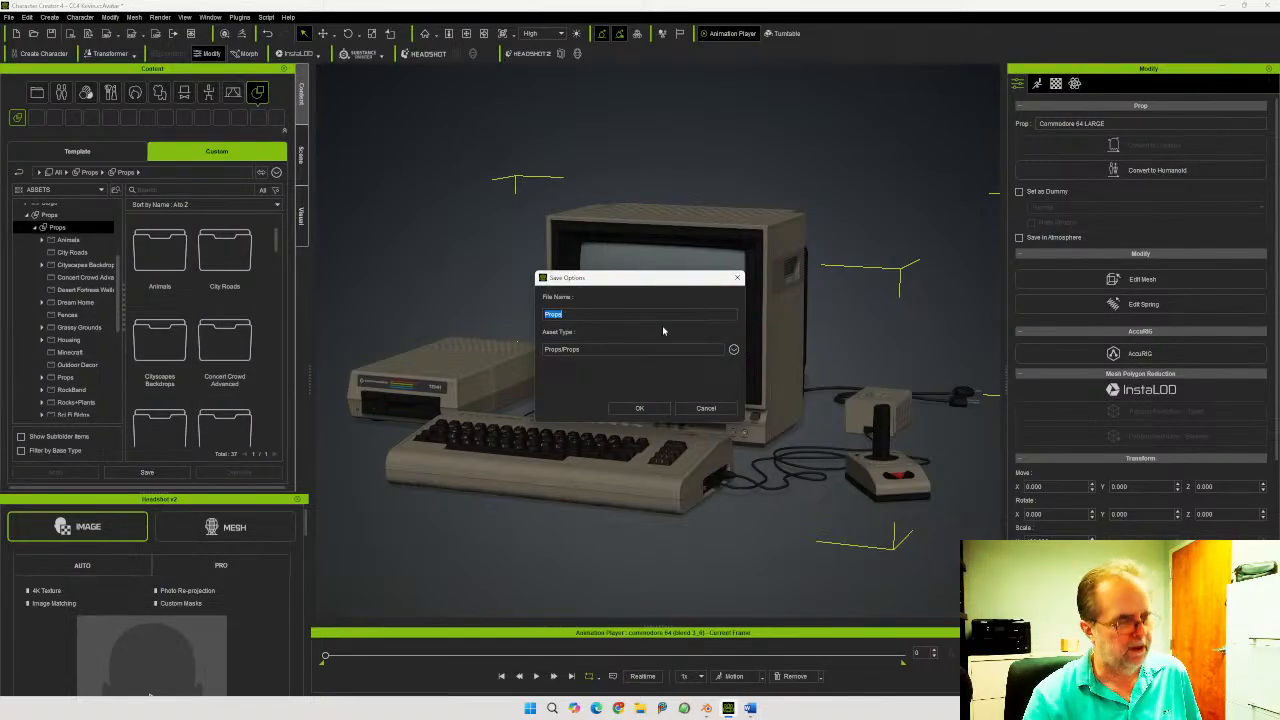
key("ctrl+v")
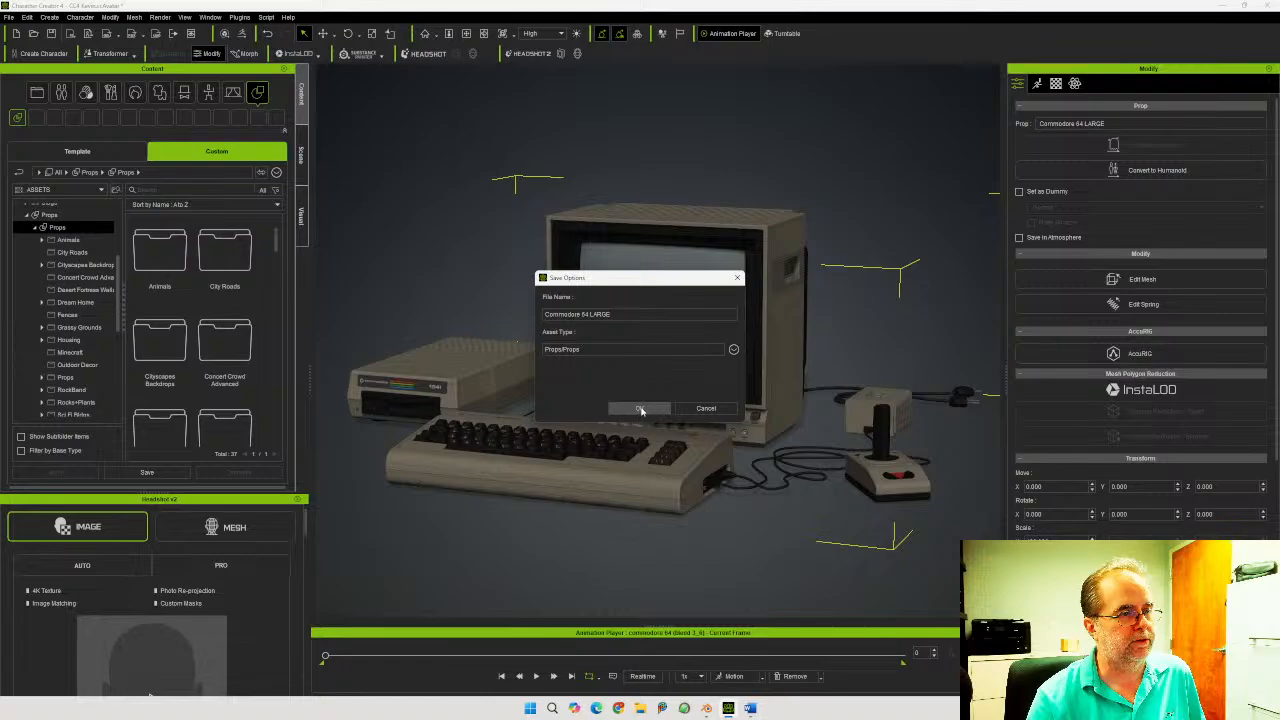
left_click(640, 408)
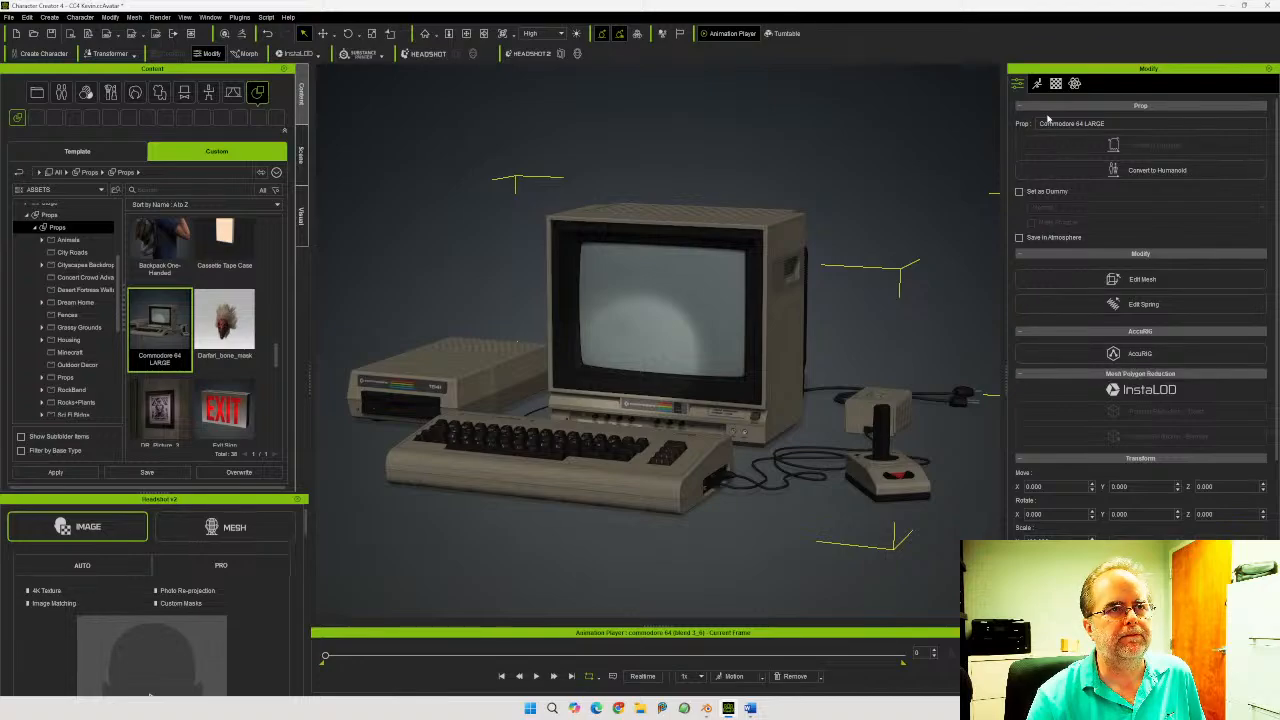
left_click(1056, 84)
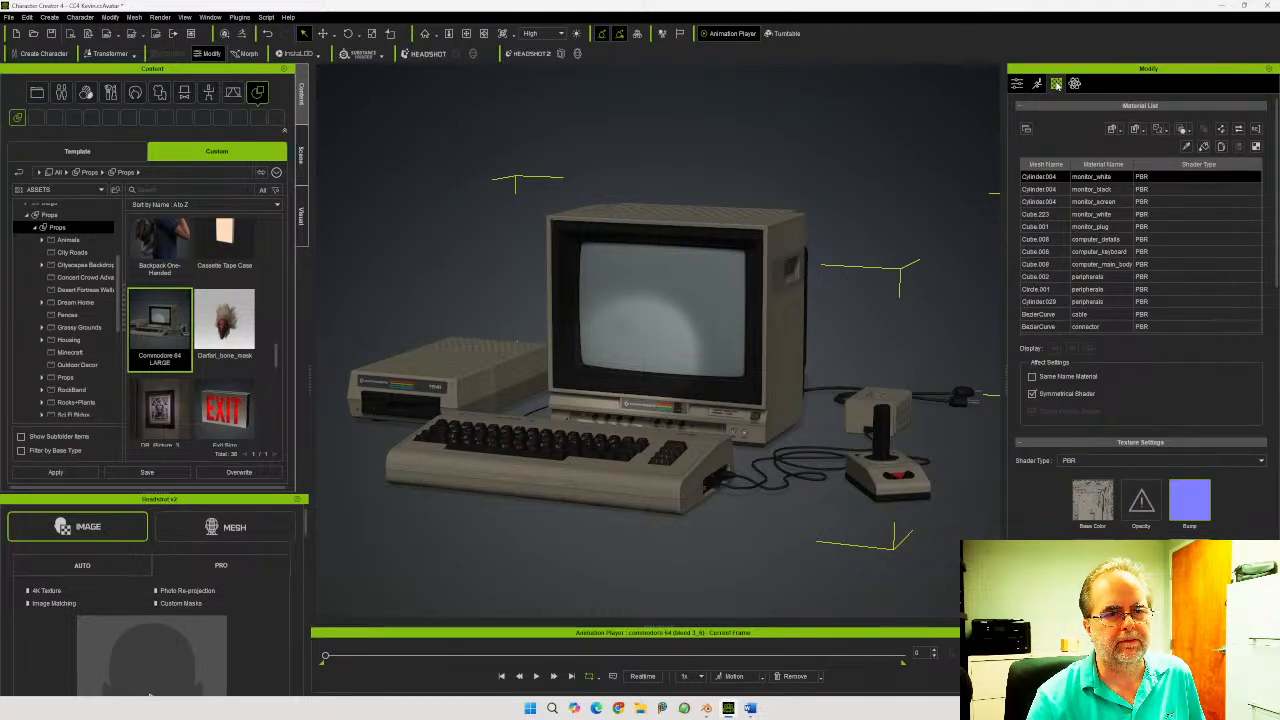
left_click(1018, 84)
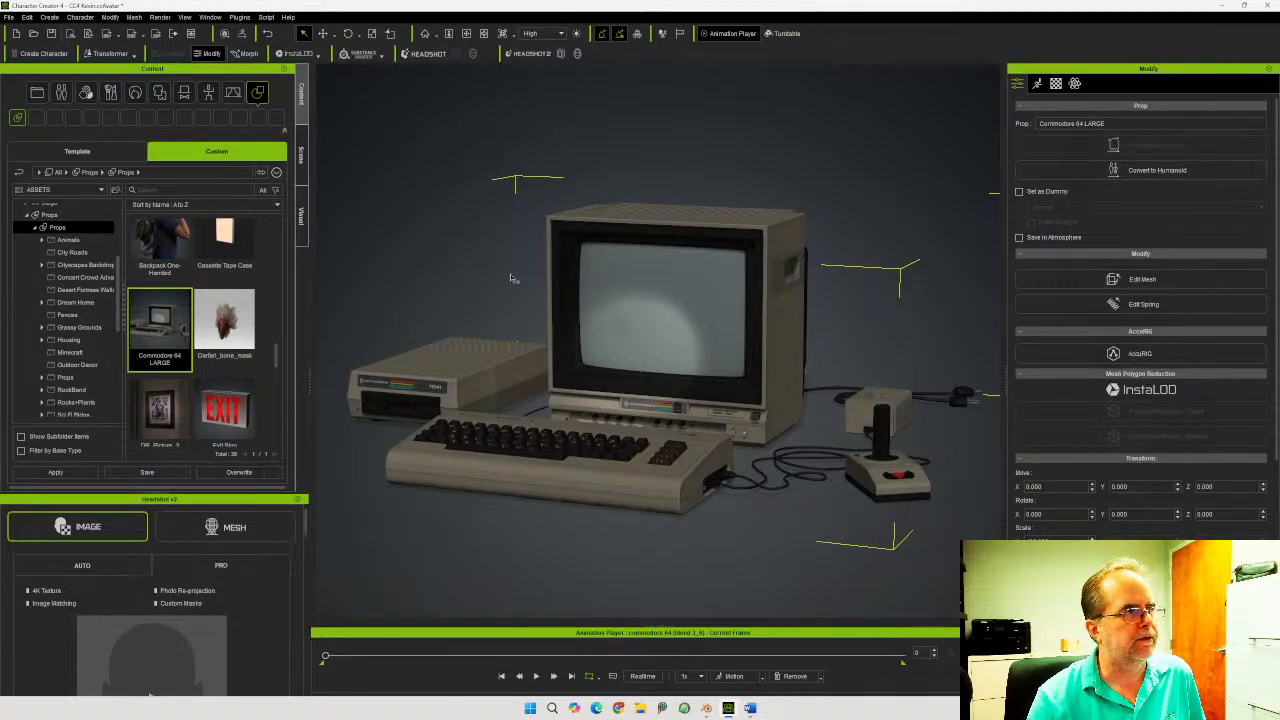
Show the hidden character with its T-shirt, sneakers, jeans, hair and eyebrows
left_click(302, 153)
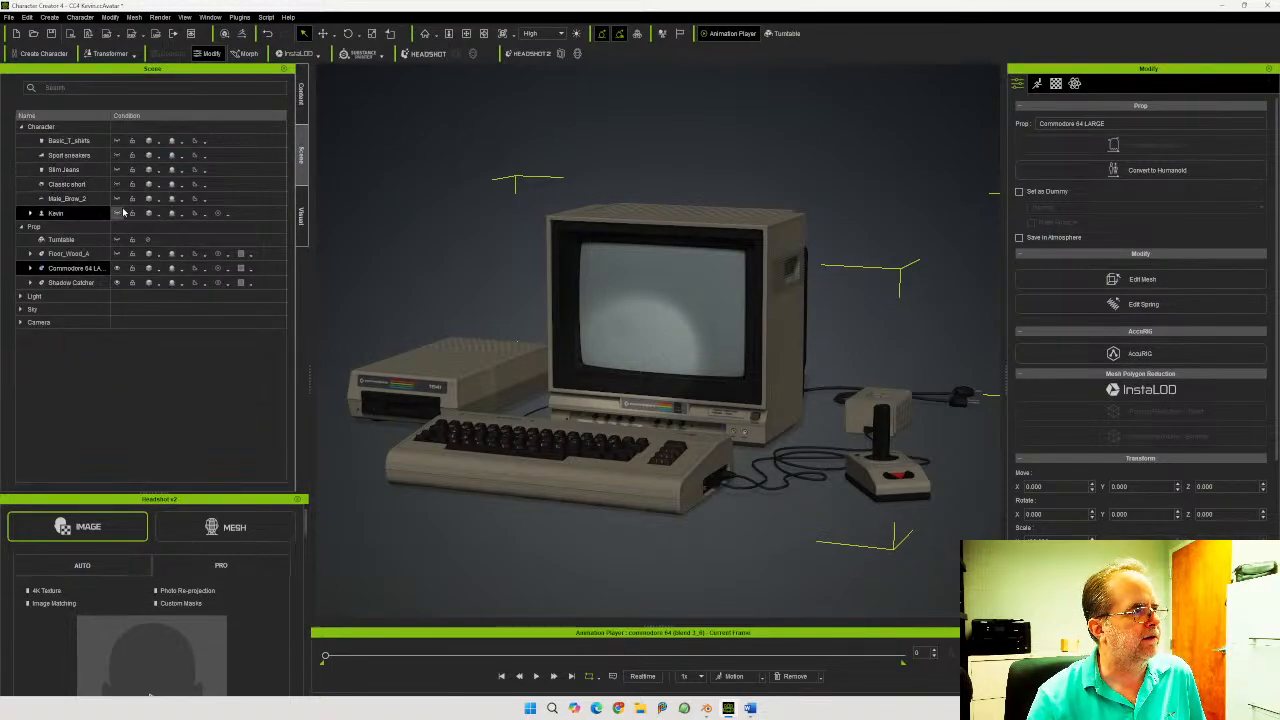
left_click(113, 155)
left_click(113, 169)
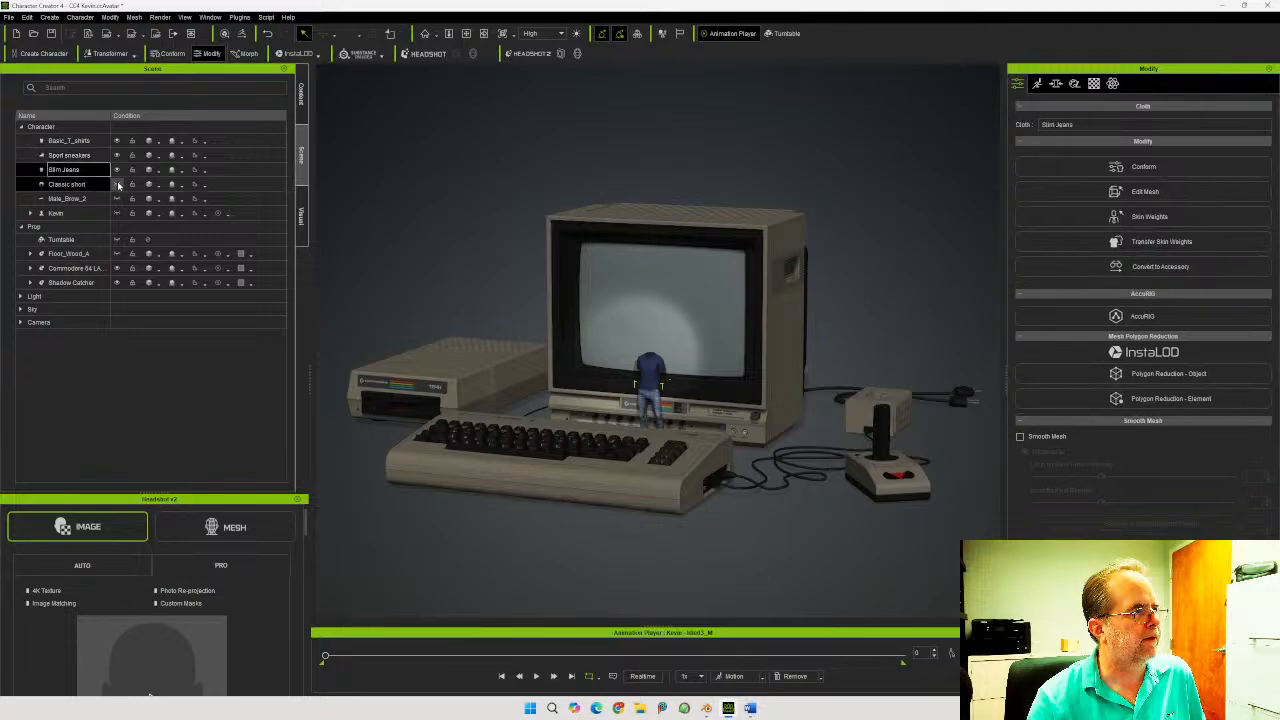
left_click(113, 184)
left_click(113, 198)
left_click(115, 214)
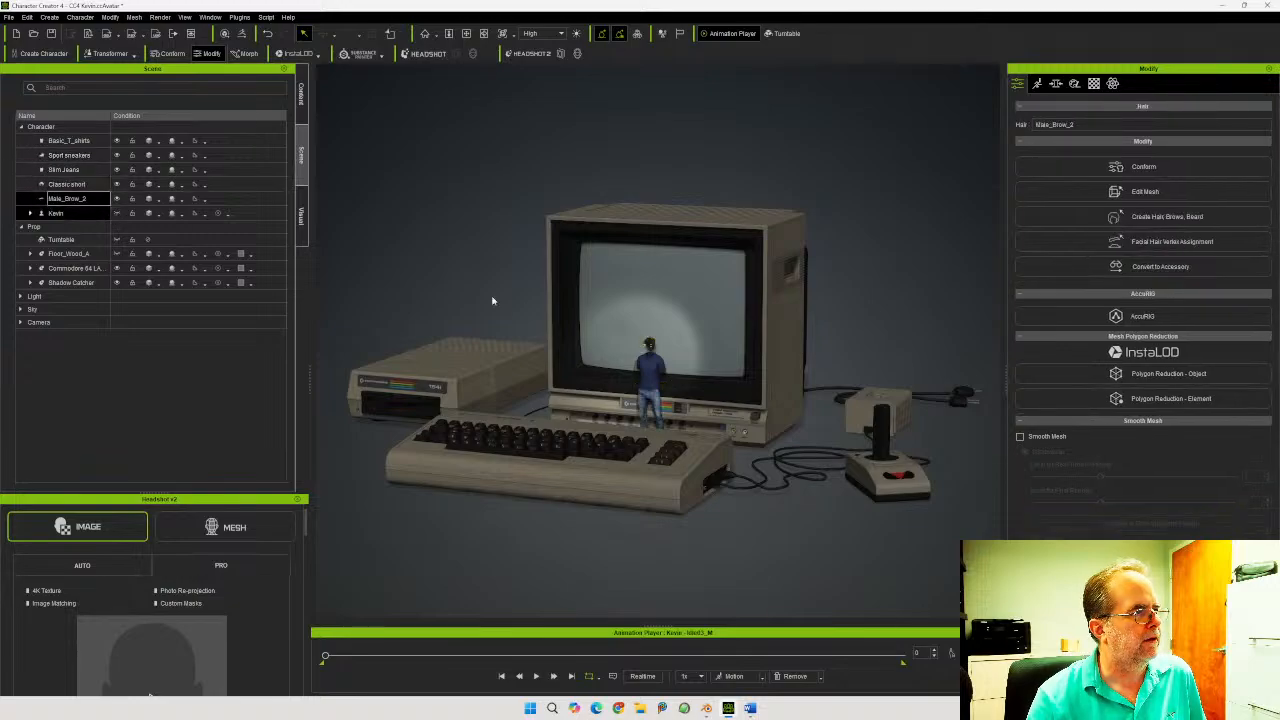
Scale the Commodore 64 prop down uniformly until its monitor is lower than the character's waist
left_click(749, 306)
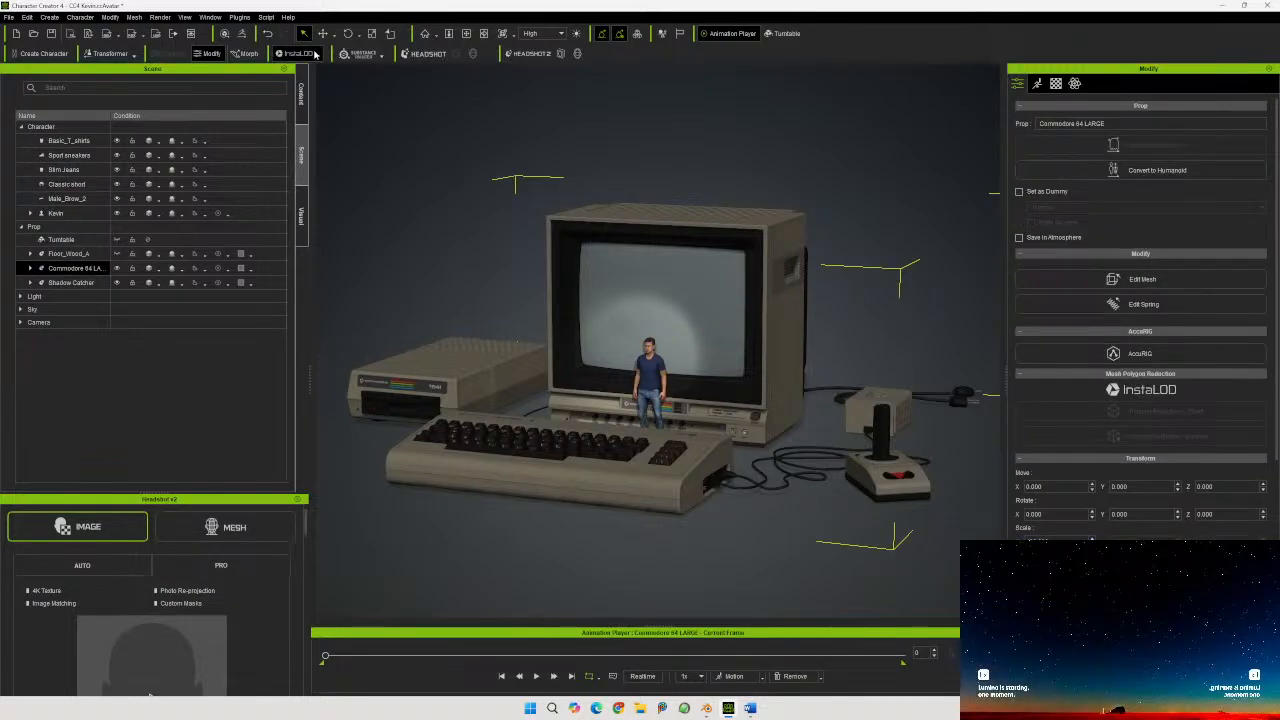
left_click(374, 34)
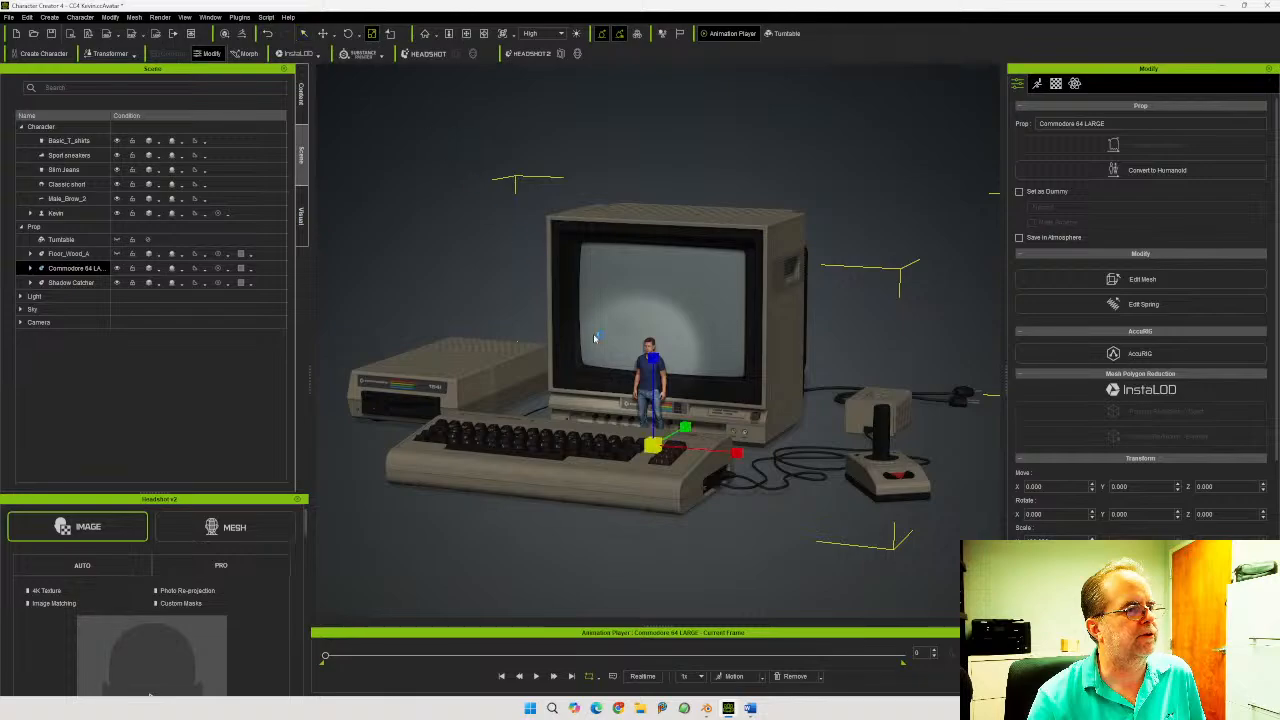
left_click_drag(653, 445, 571, 626)
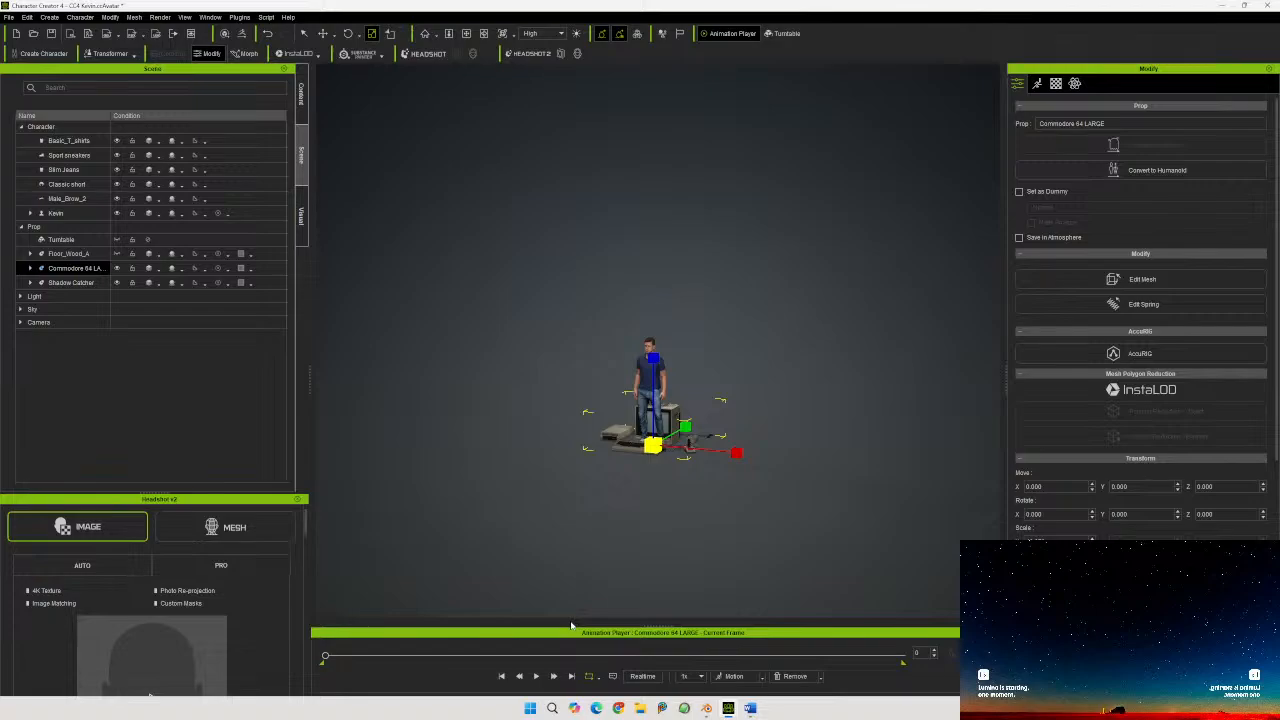
Move the character out of the computer set to stand on the floor in front of the keyboard
scroll(704, 541, "up", 3)
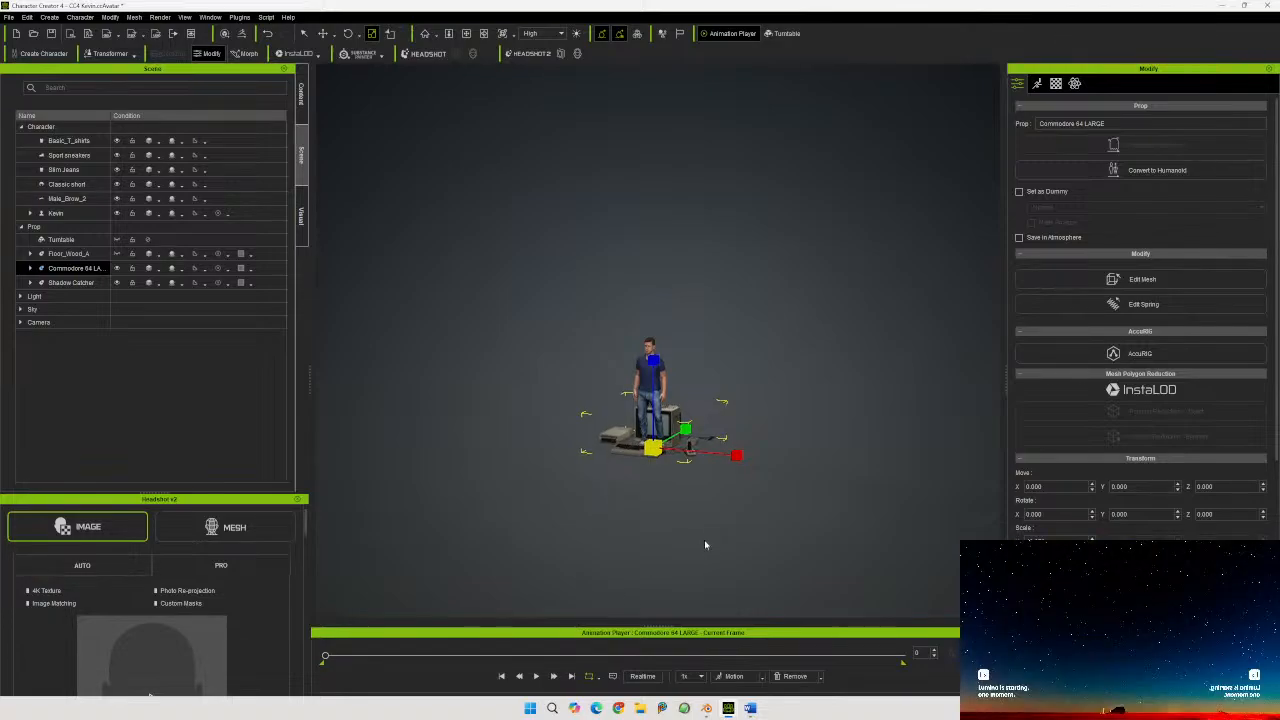
right_click_drag(700, 539, 471, 563)
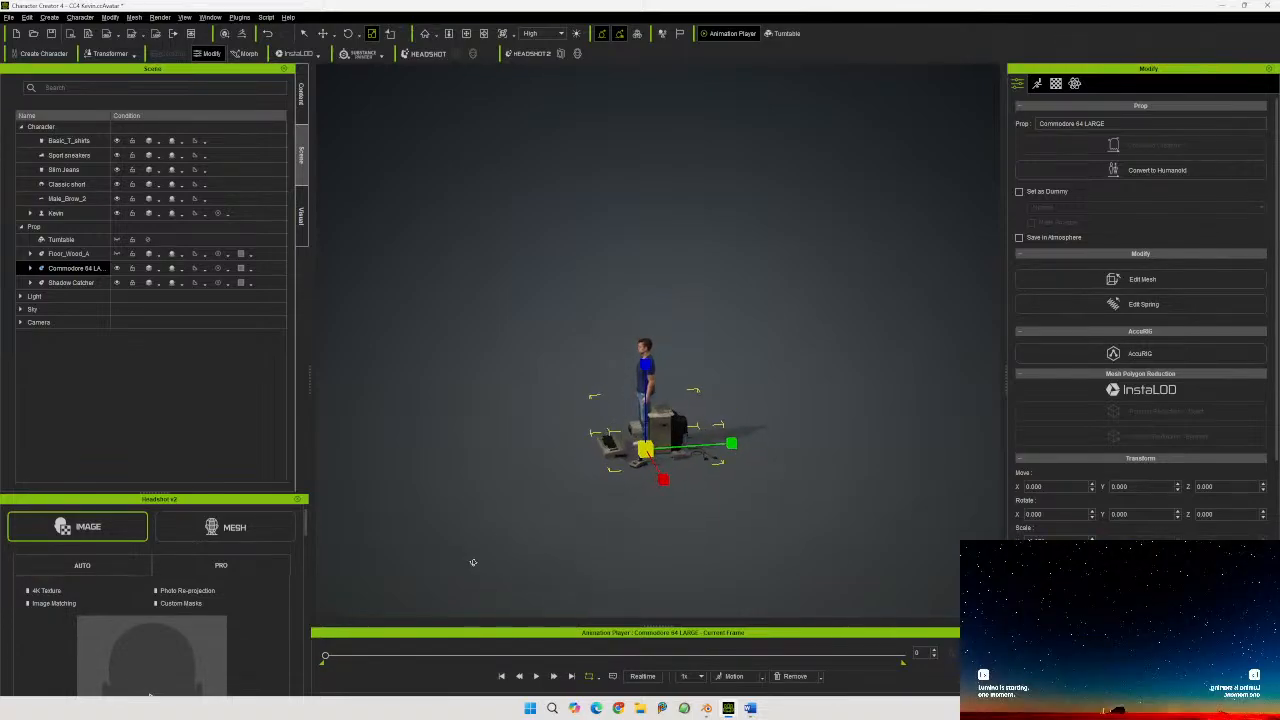
scroll(601, 528, "up", 1)
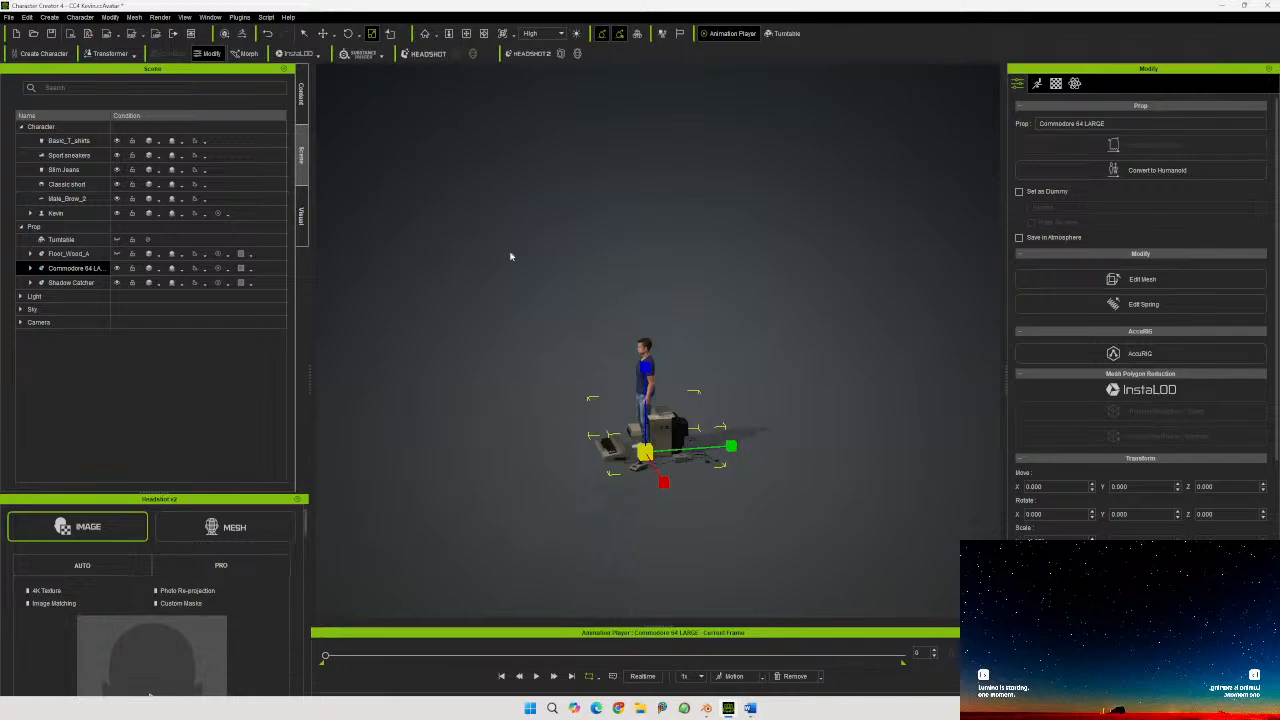
left_click(422, 36)
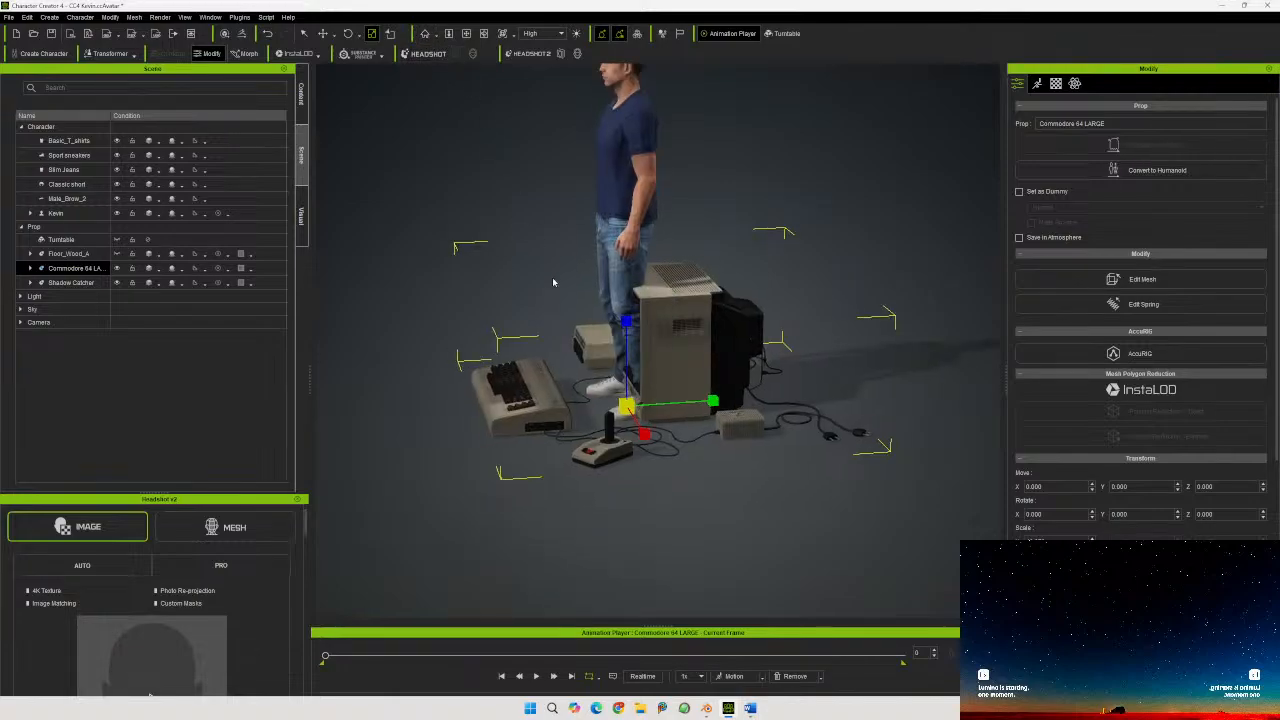
middle_click_drag(503, 259, 548, 311)
right_click_drag(548, 311, 508, 349)
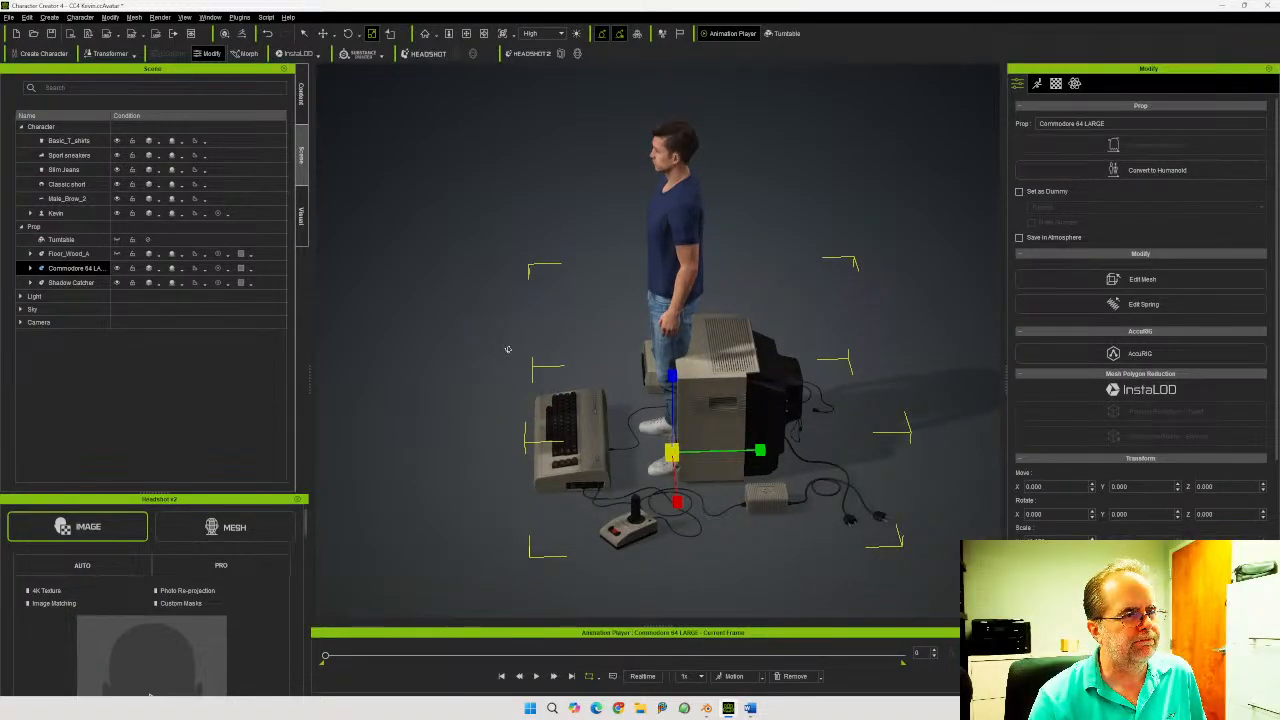
right_click_drag(508, 349, 623, 319)
left_click(679, 280)
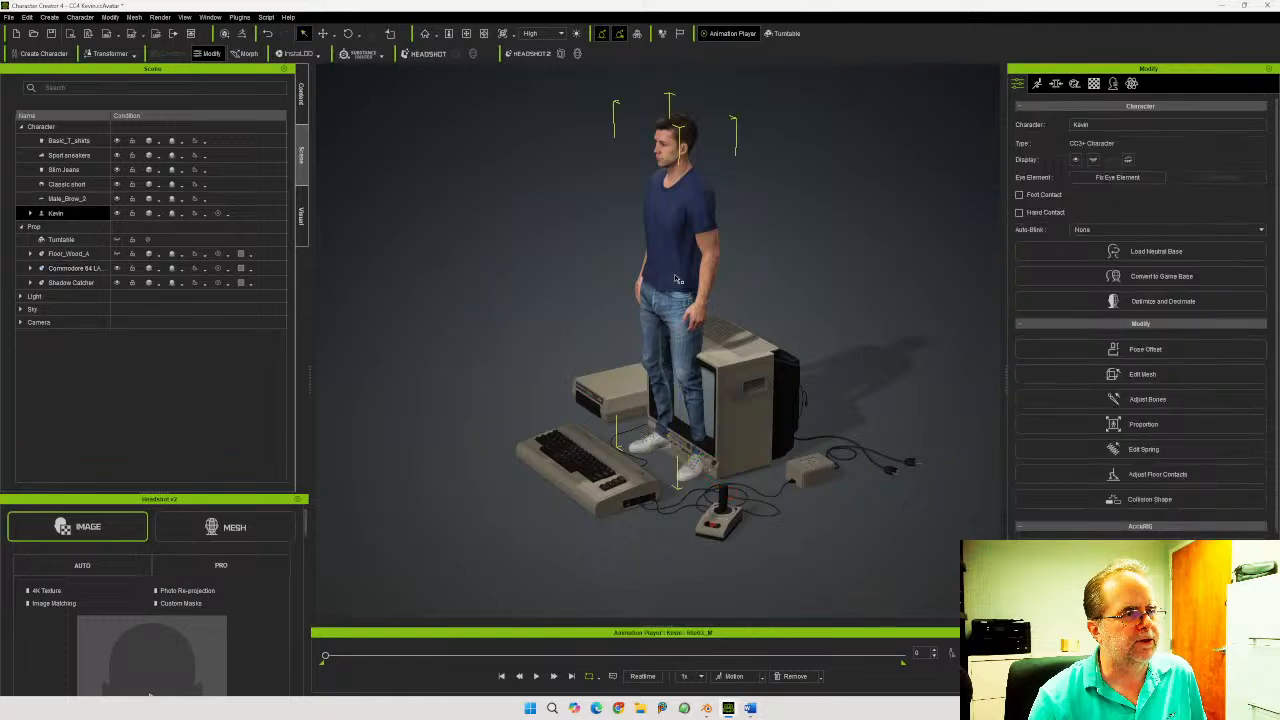
left_click(323, 33)
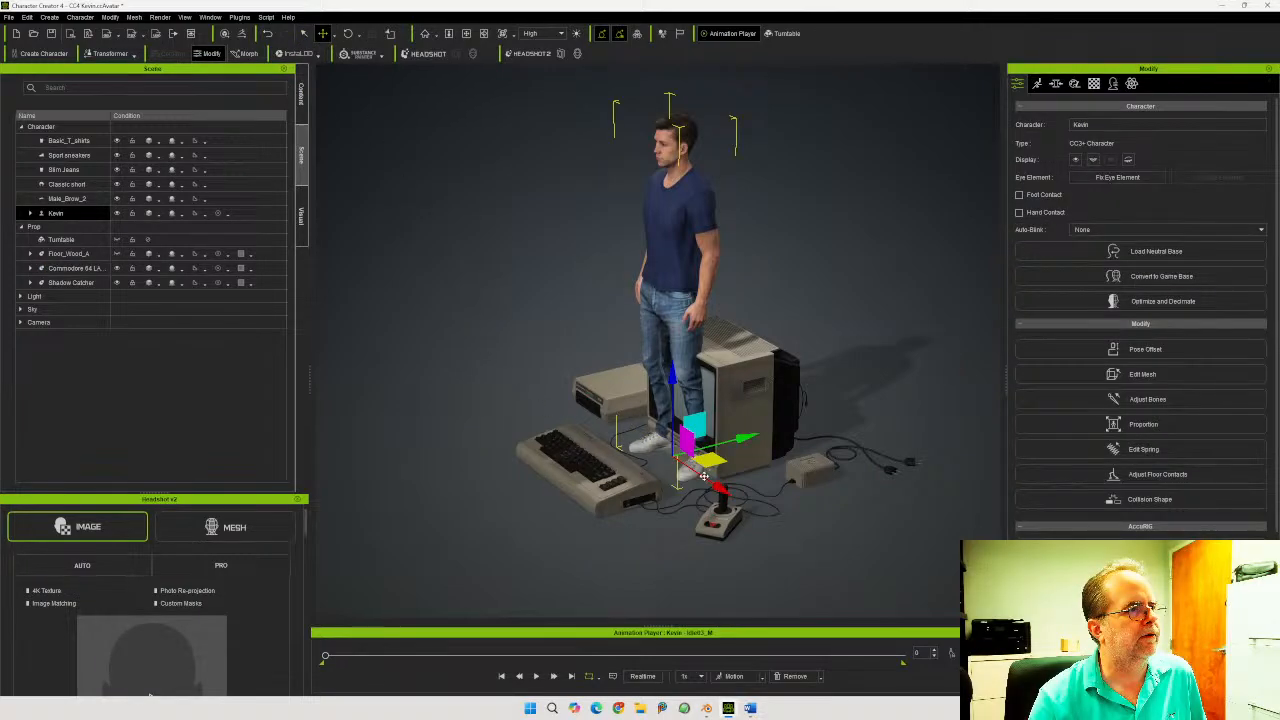
left_click_drag(708, 476, 480, 530)
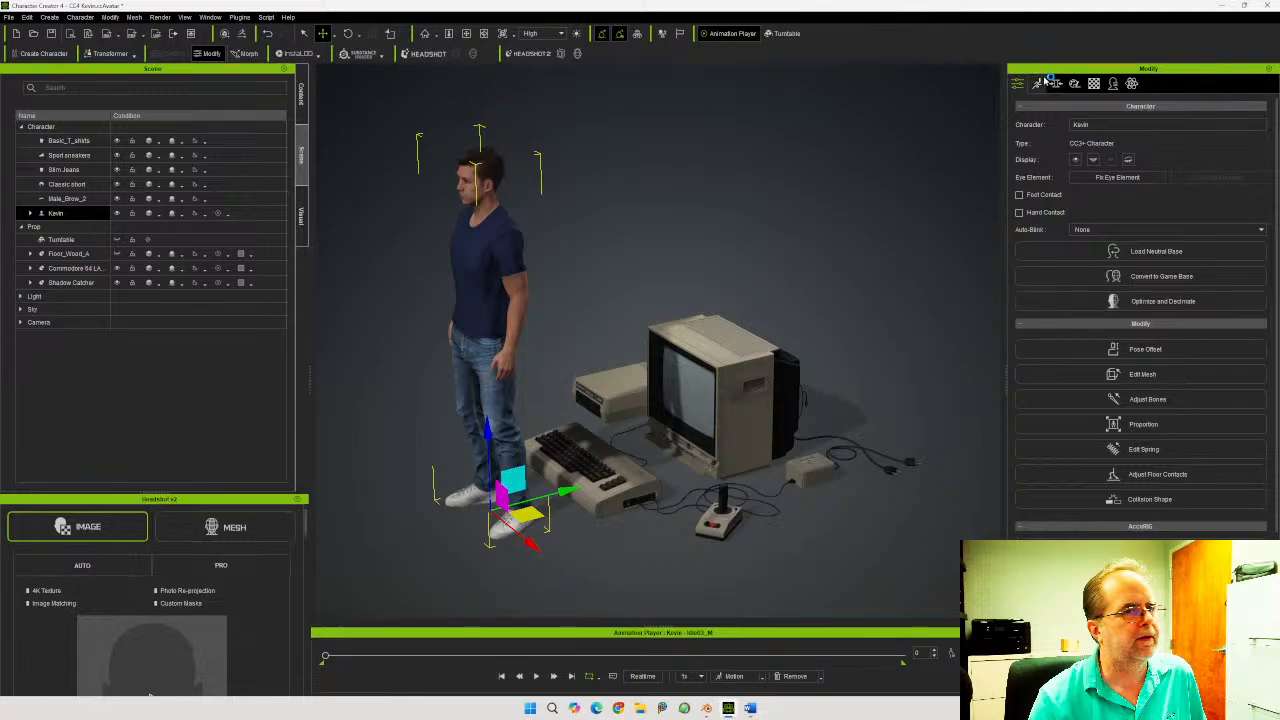
Set the character's Z rotation to 180 to turn it toward the computer
scroll(1075, 365, "down", 3)
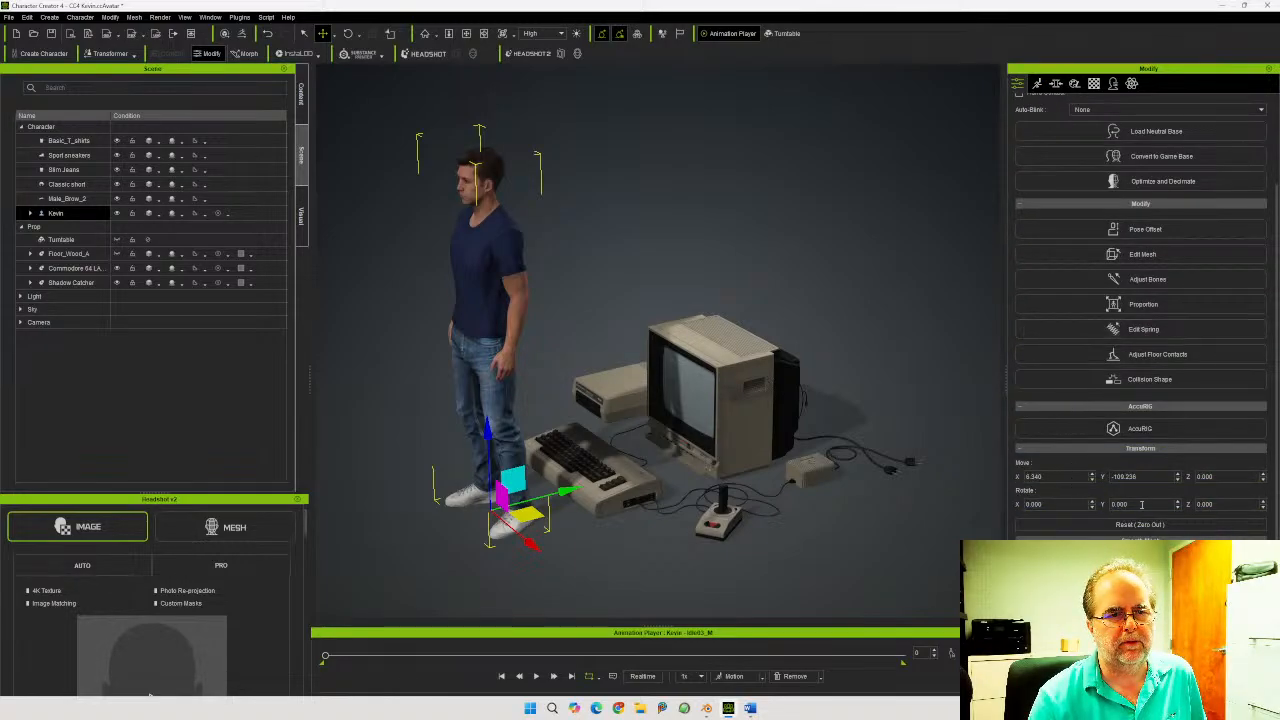
type("180")
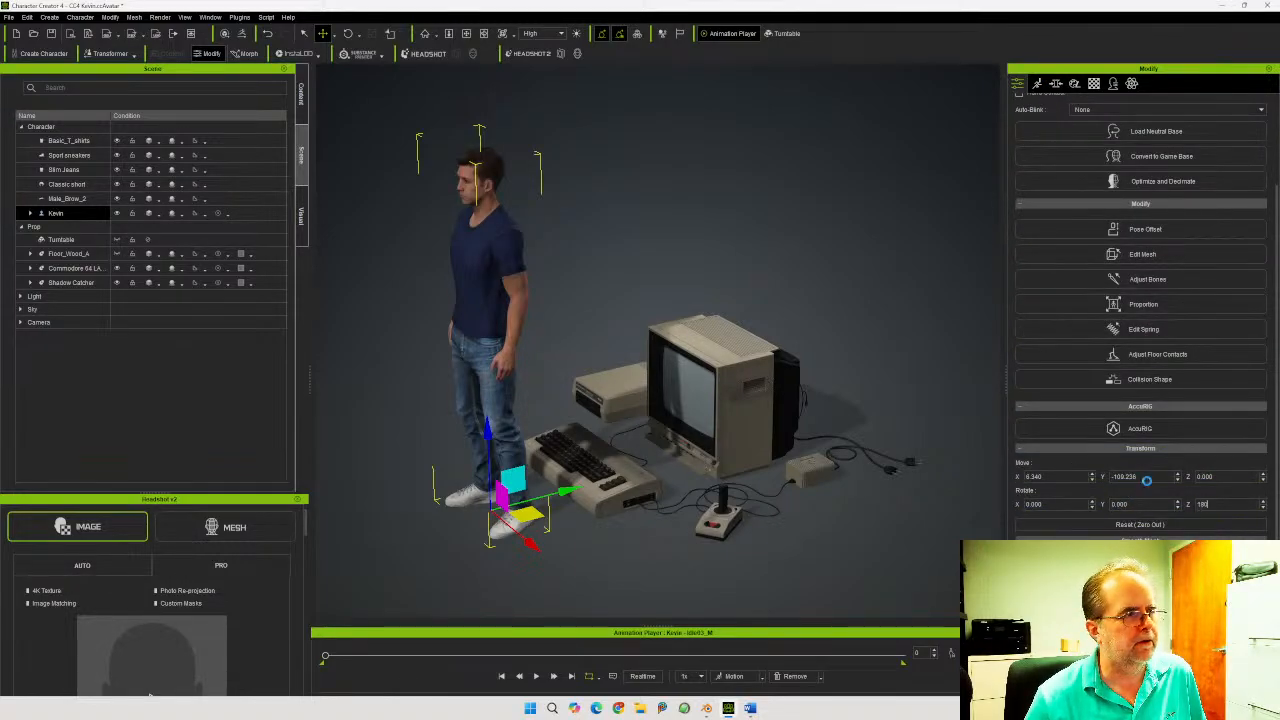
key("Return")
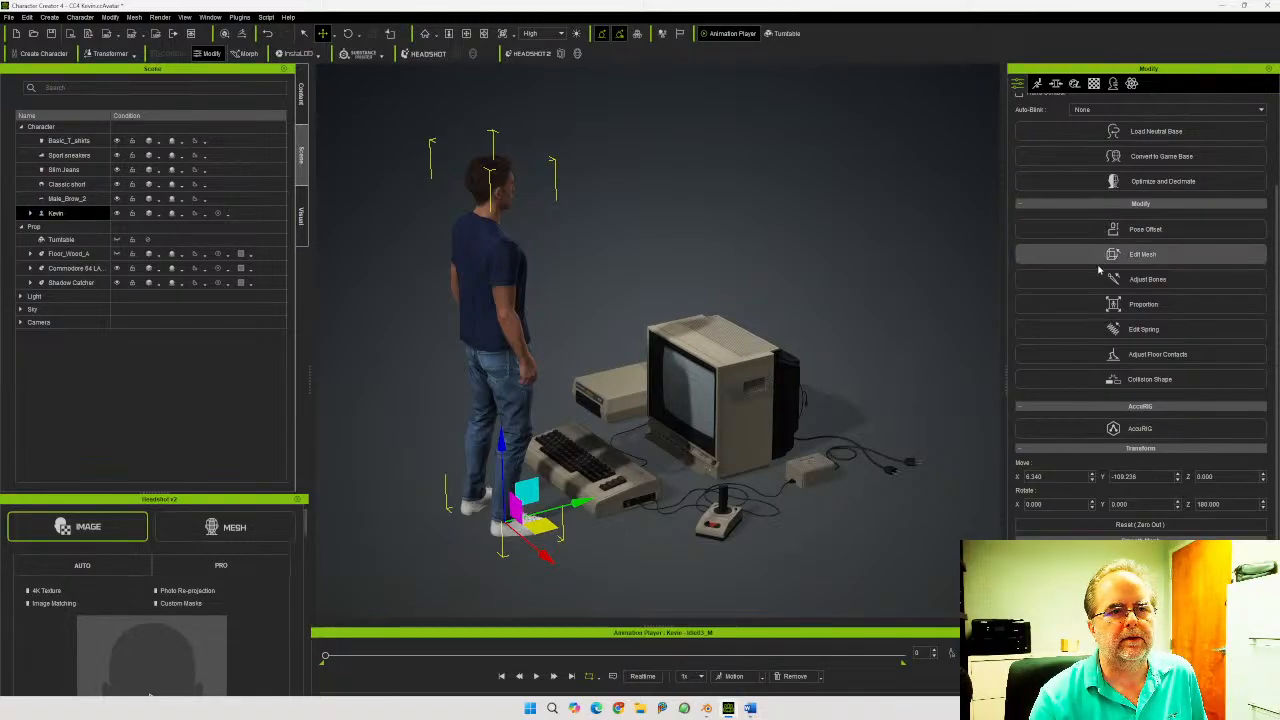
Edit the character's pose in IK mode, rotating the right upper arm forward to about horizontal toward the computer
left_click(1037, 84)
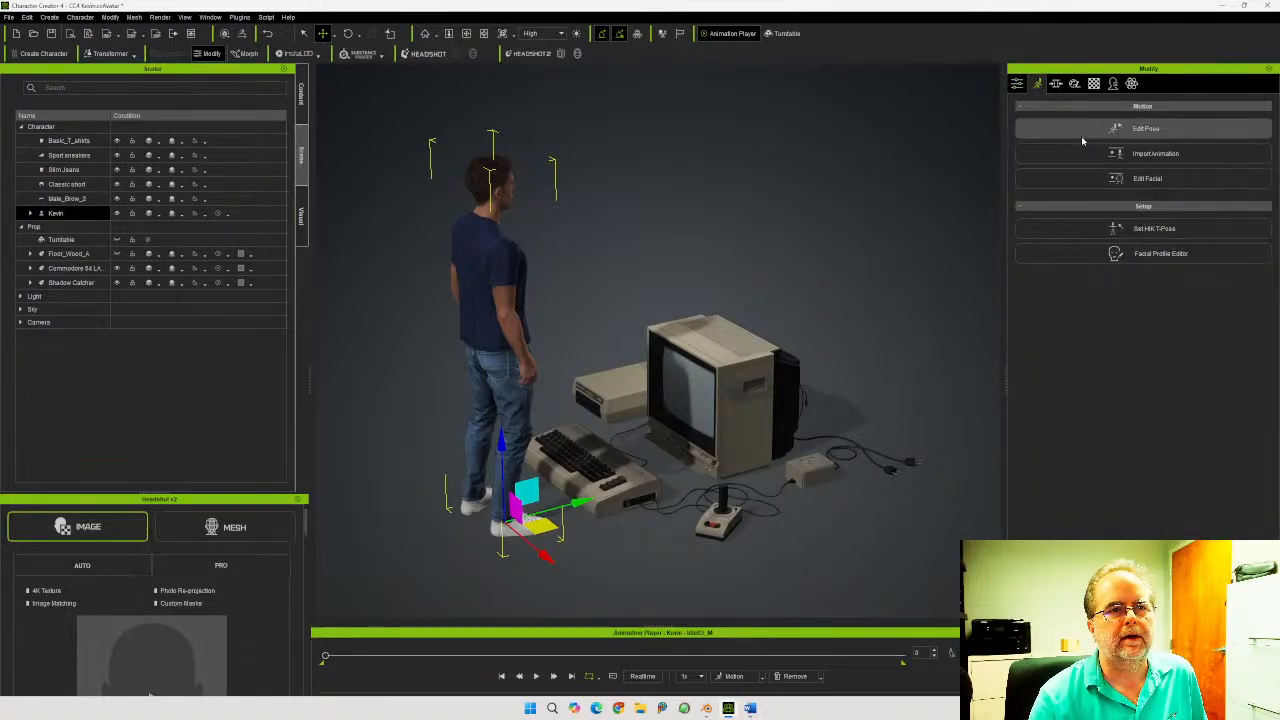
left_click(1120, 130)
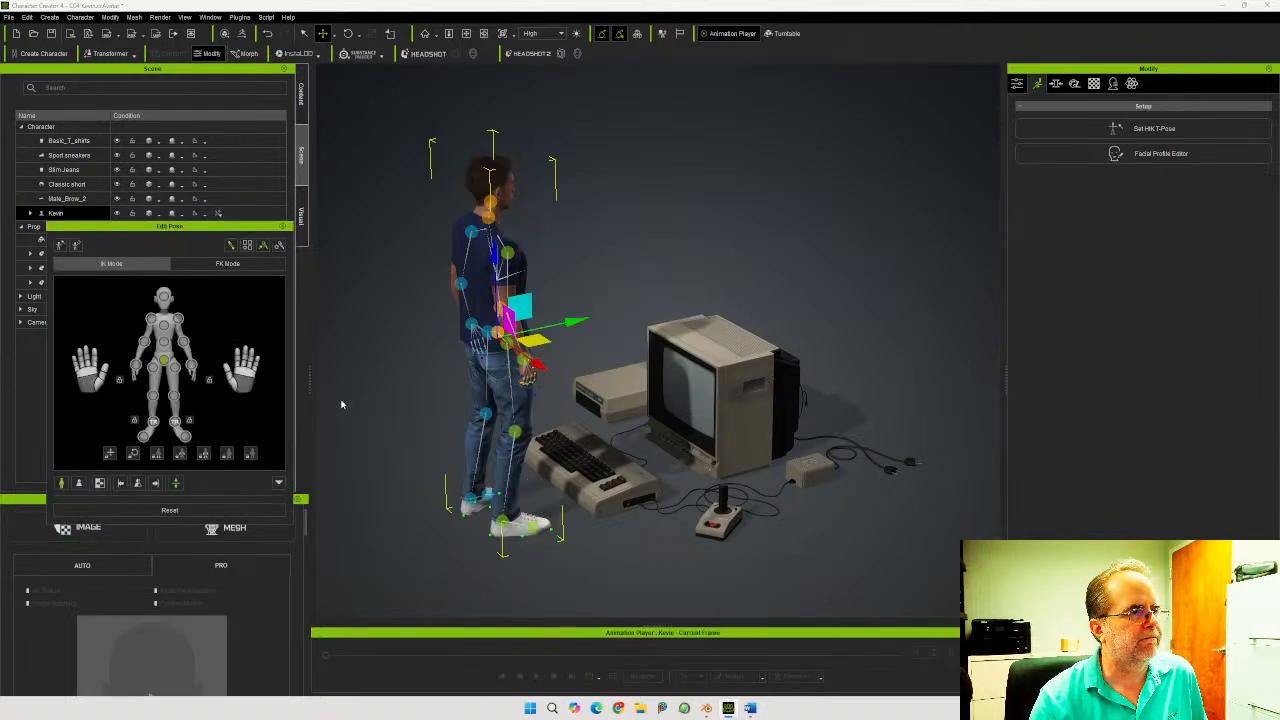
left_click(152, 319)
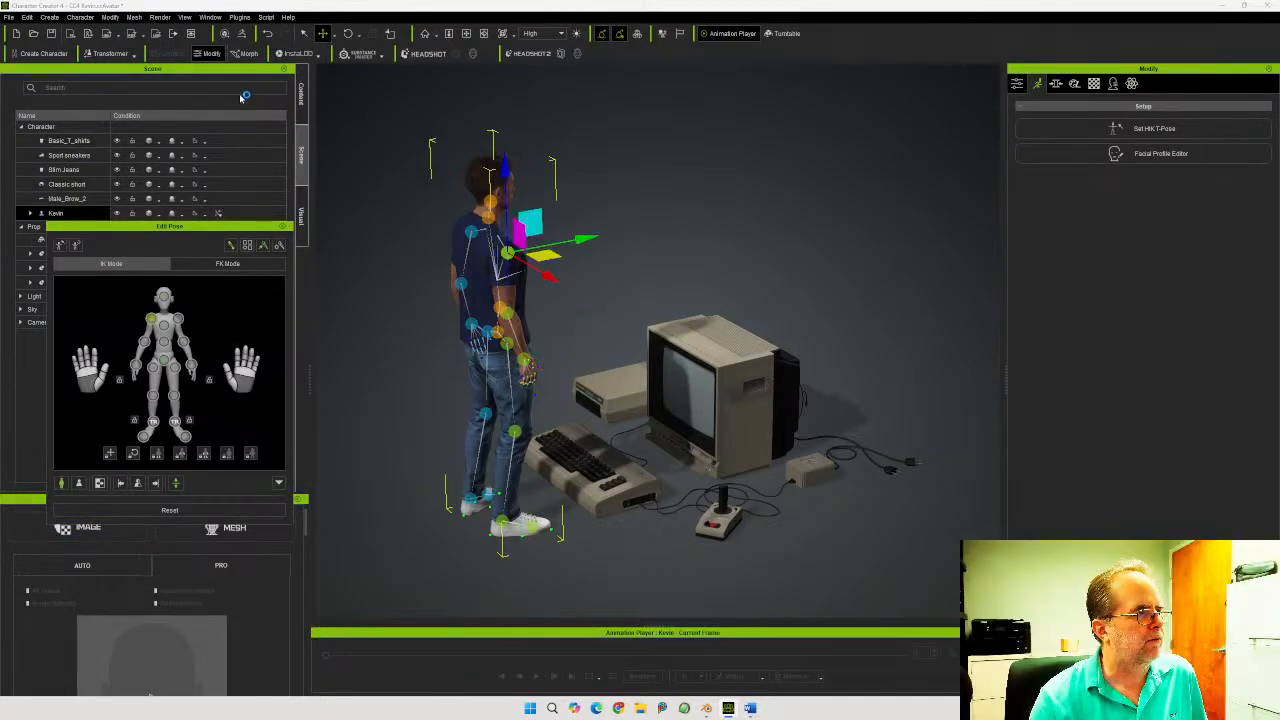
left_click(347, 33)
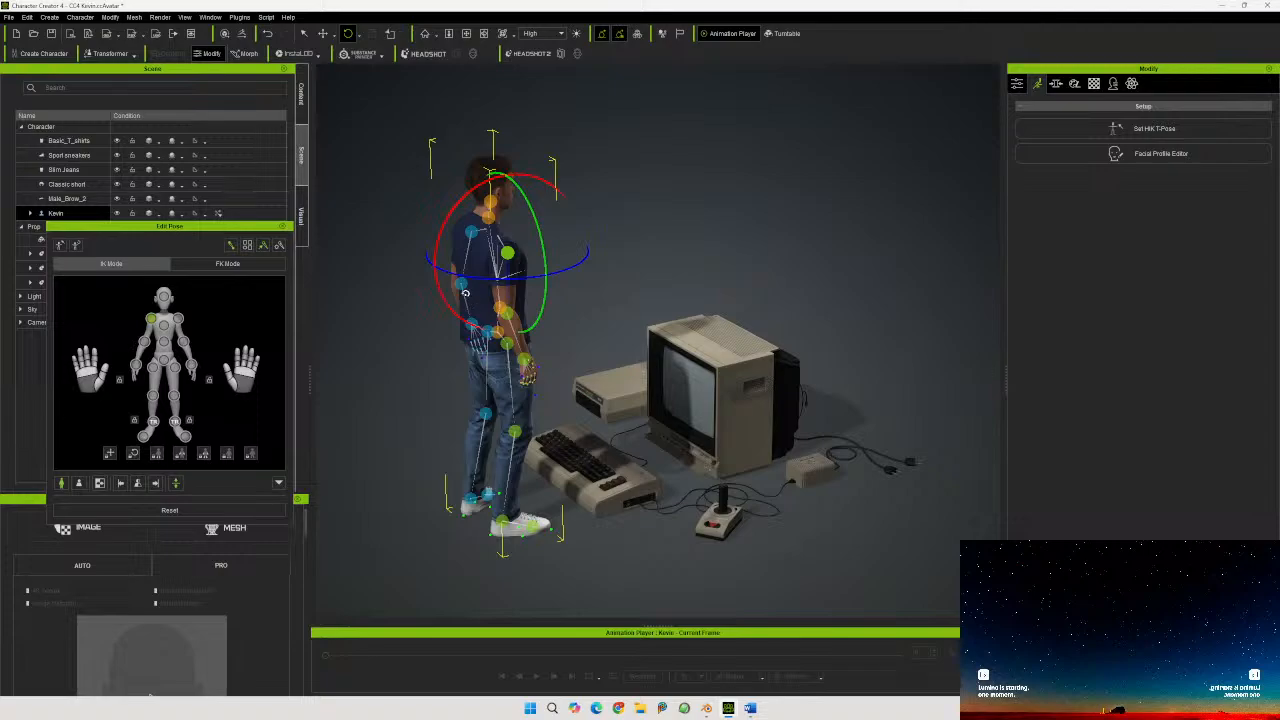
left_click_drag(442, 236, 430, 272)
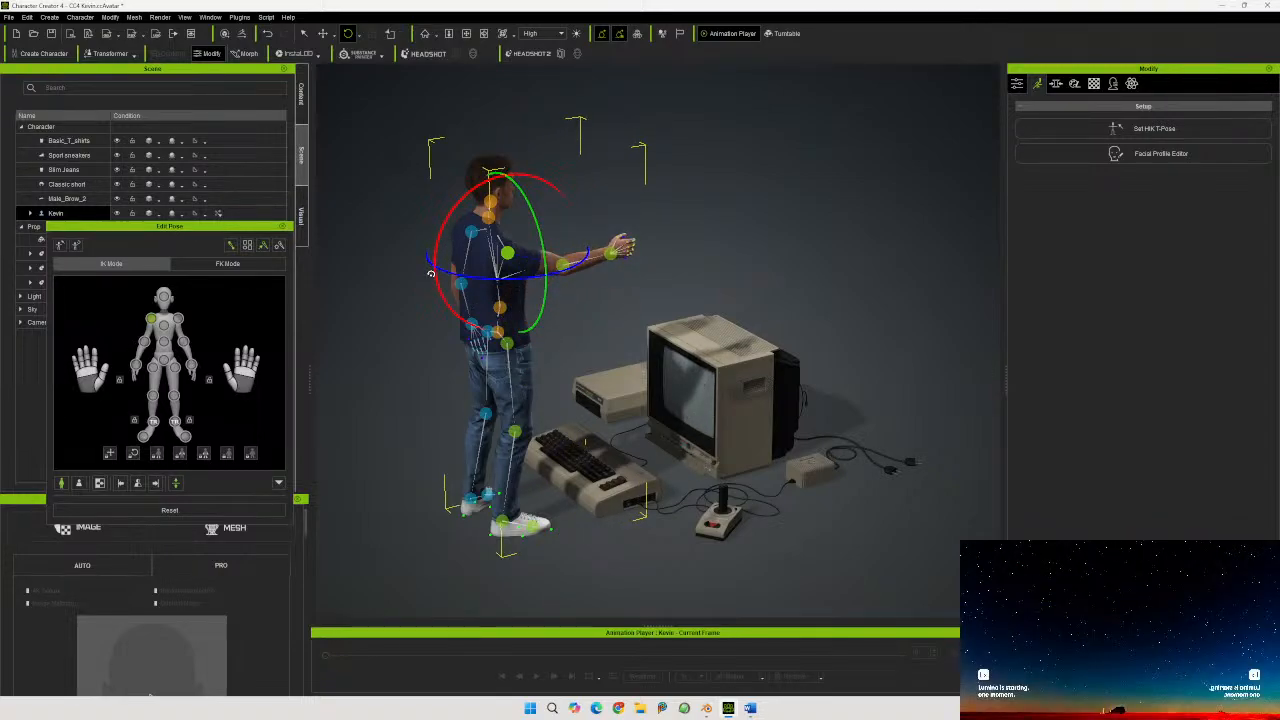
Rotate the character's left upper arm forward to match the right arm, turn both hands palm-down, and finish editing the pose
left_click(180, 318)
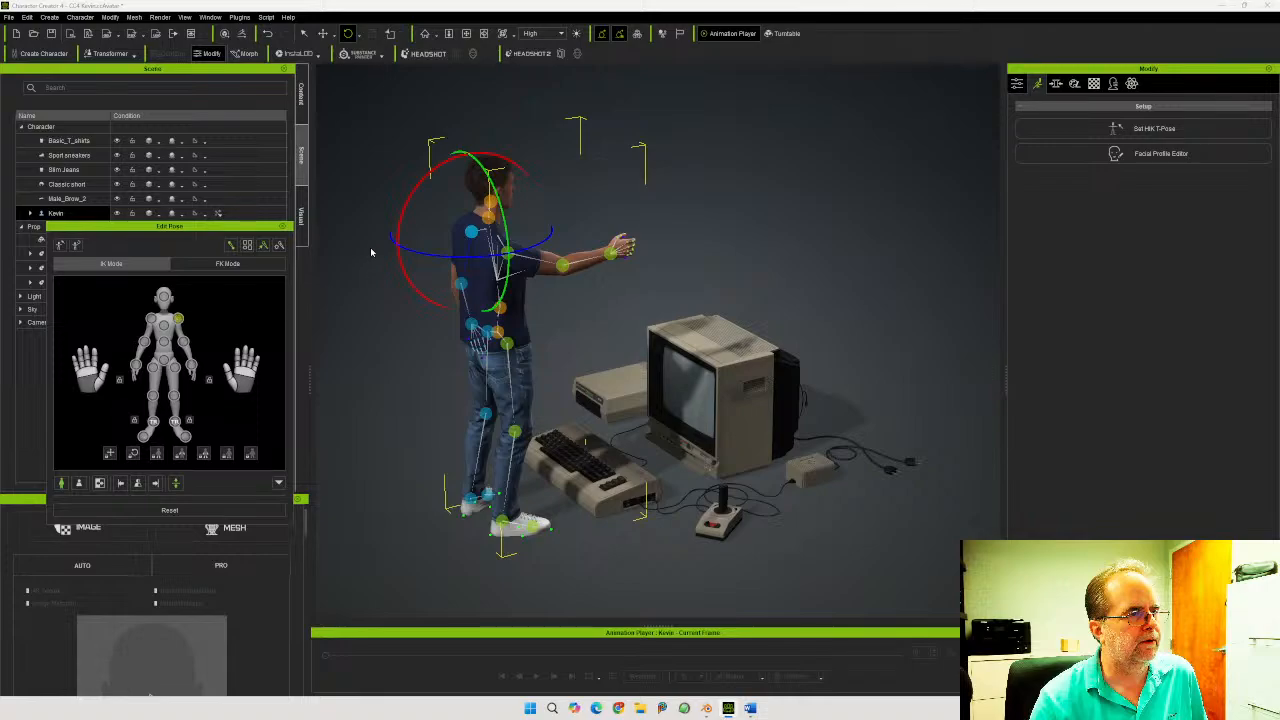
left_click_drag(401, 221, 385, 261)
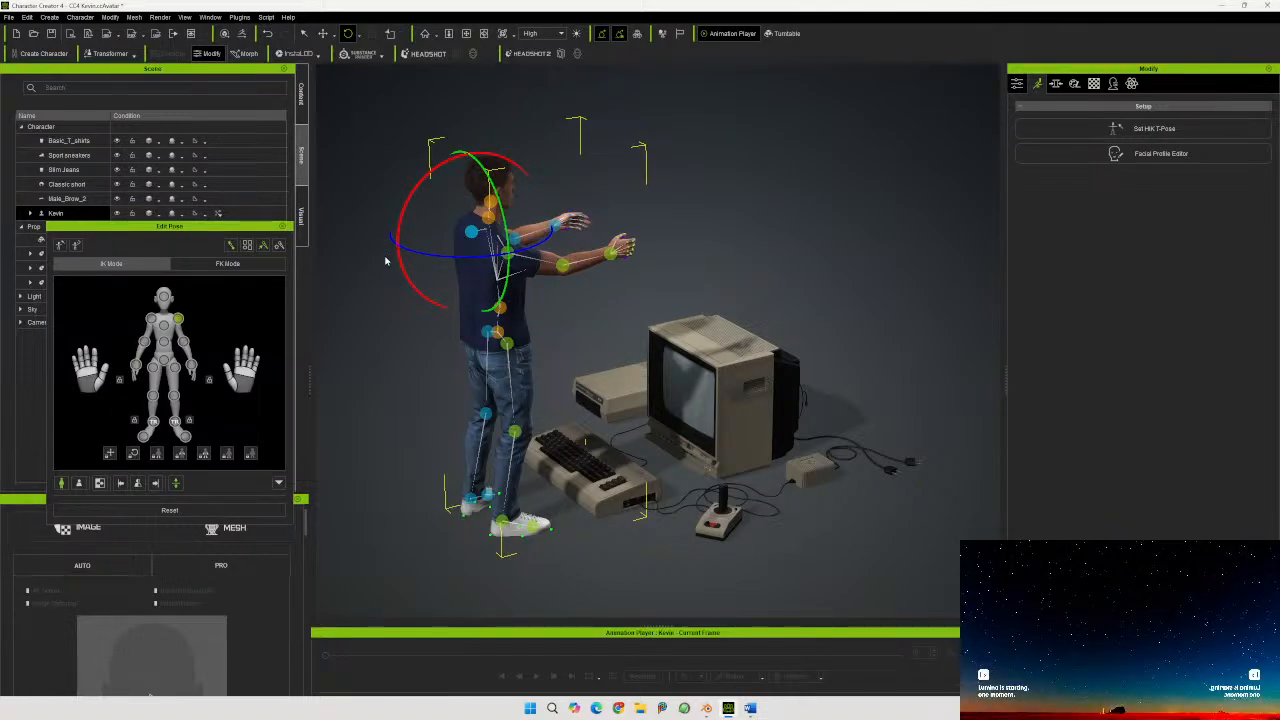
left_click(565, 270)
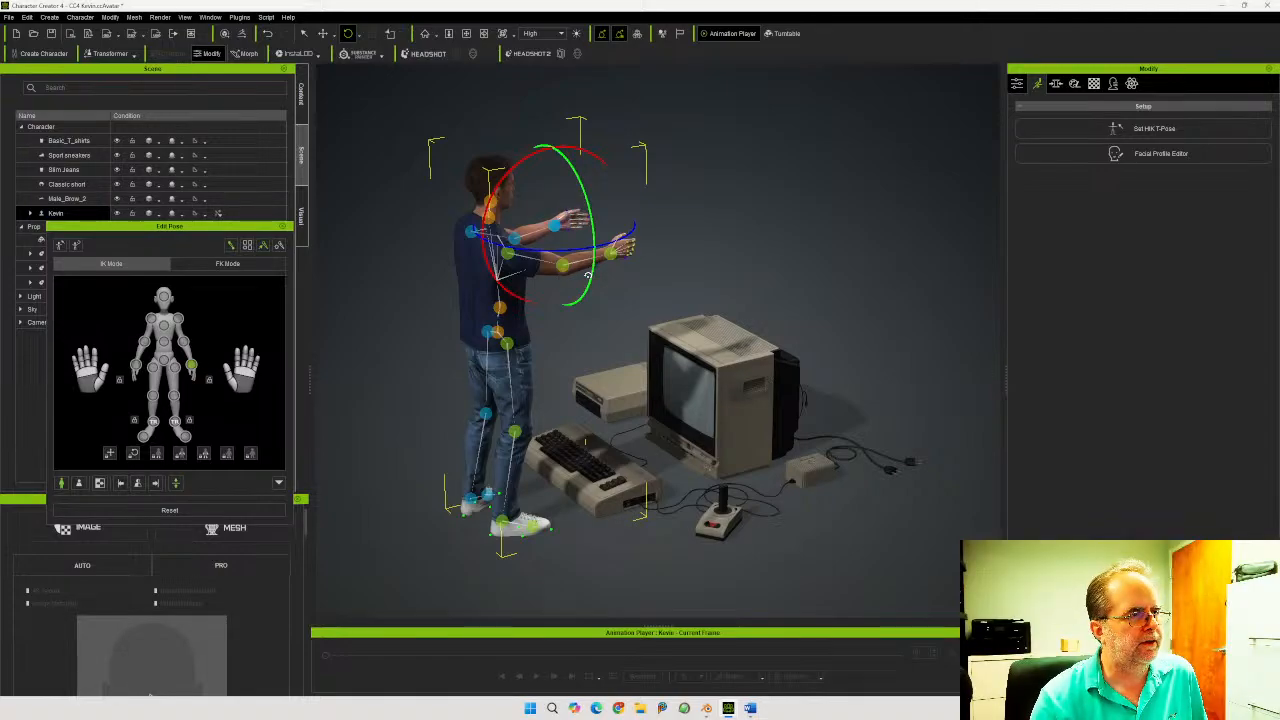
left_click_drag(587, 276, 577, 313)
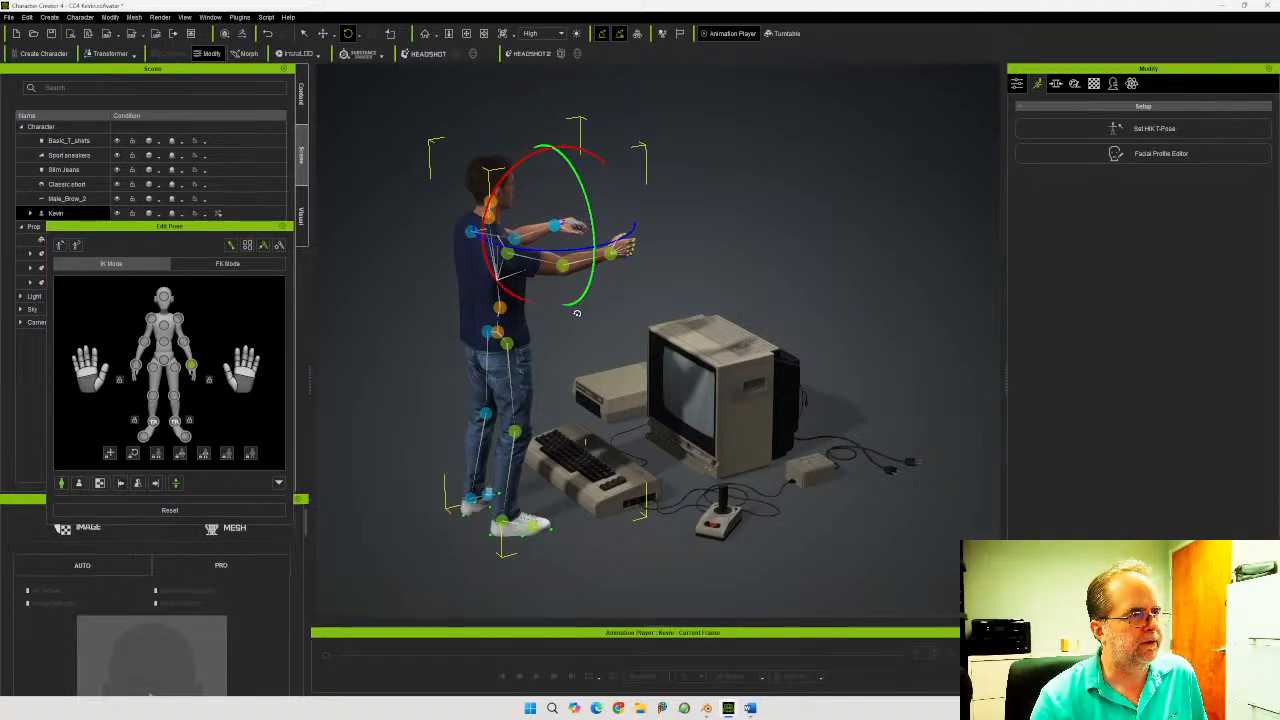
left_click(611, 253)
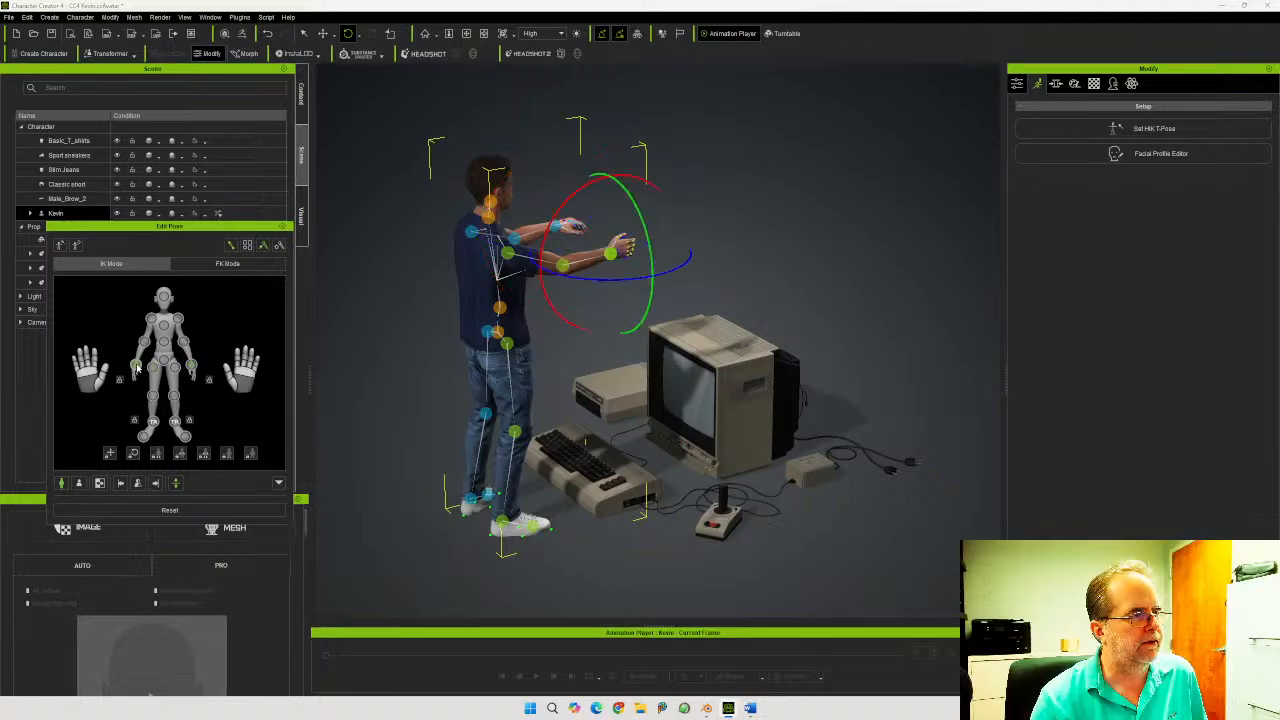
left_click_drag(652, 302, 653, 284)
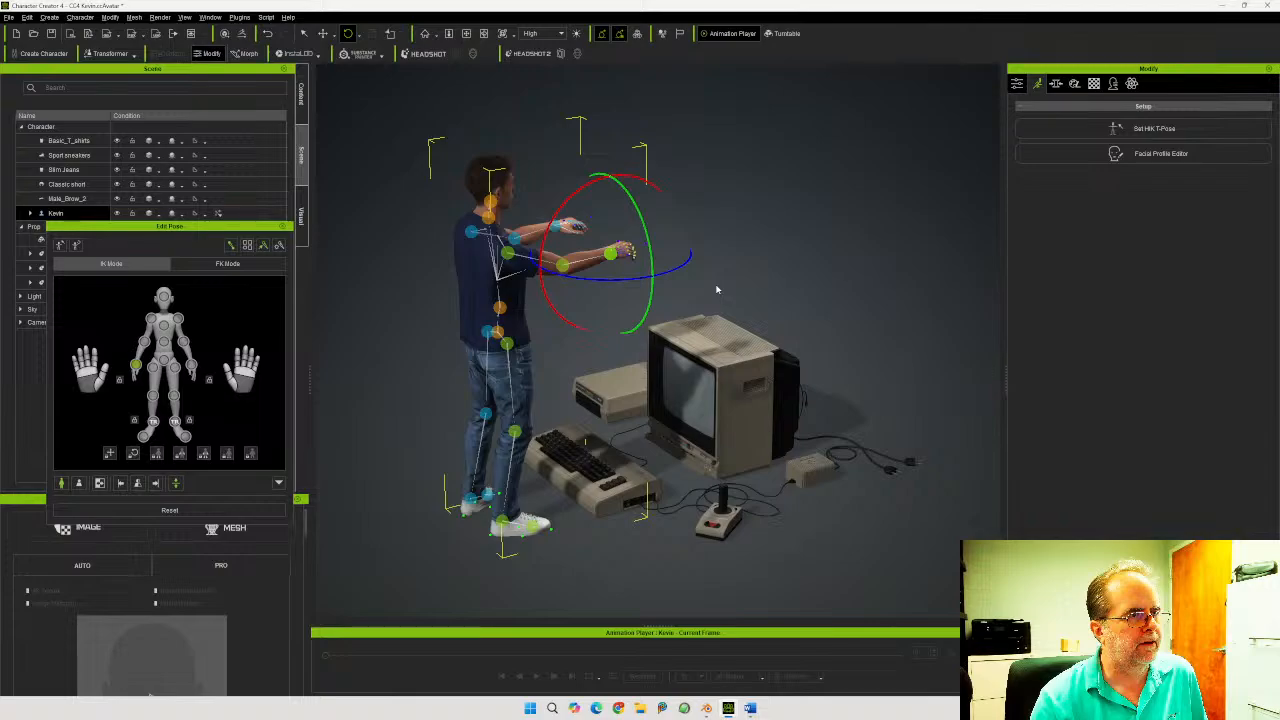
right_click_drag(717, 290, 743, 287)
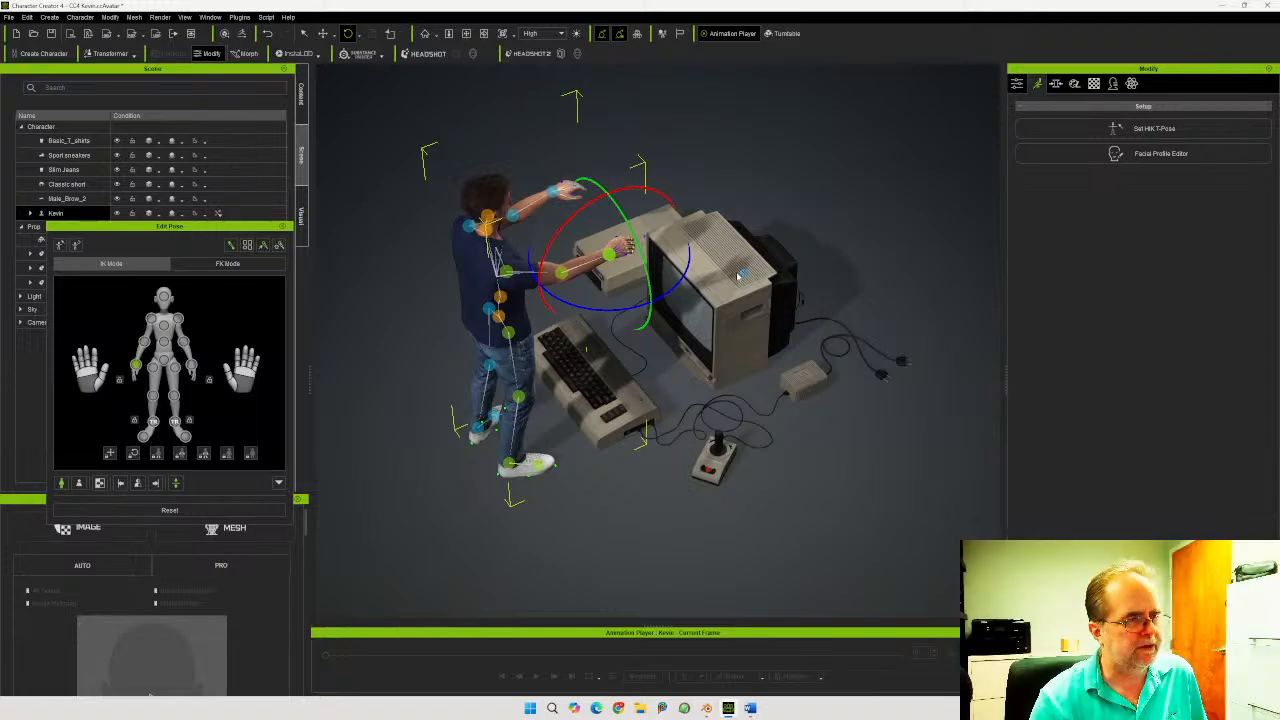
left_click(282, 227)
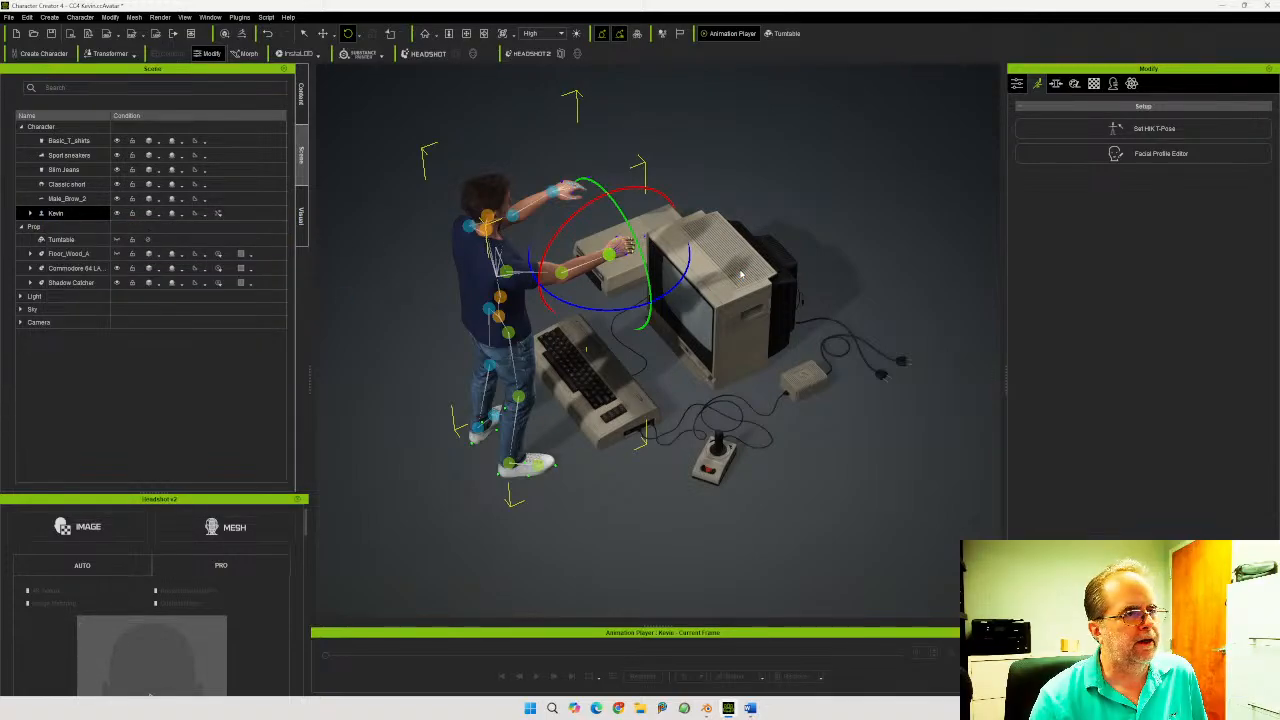
Move the Commodore 64 prop straight up until its keyboard is level with the character's outstretched hands
left_click(766, 252)
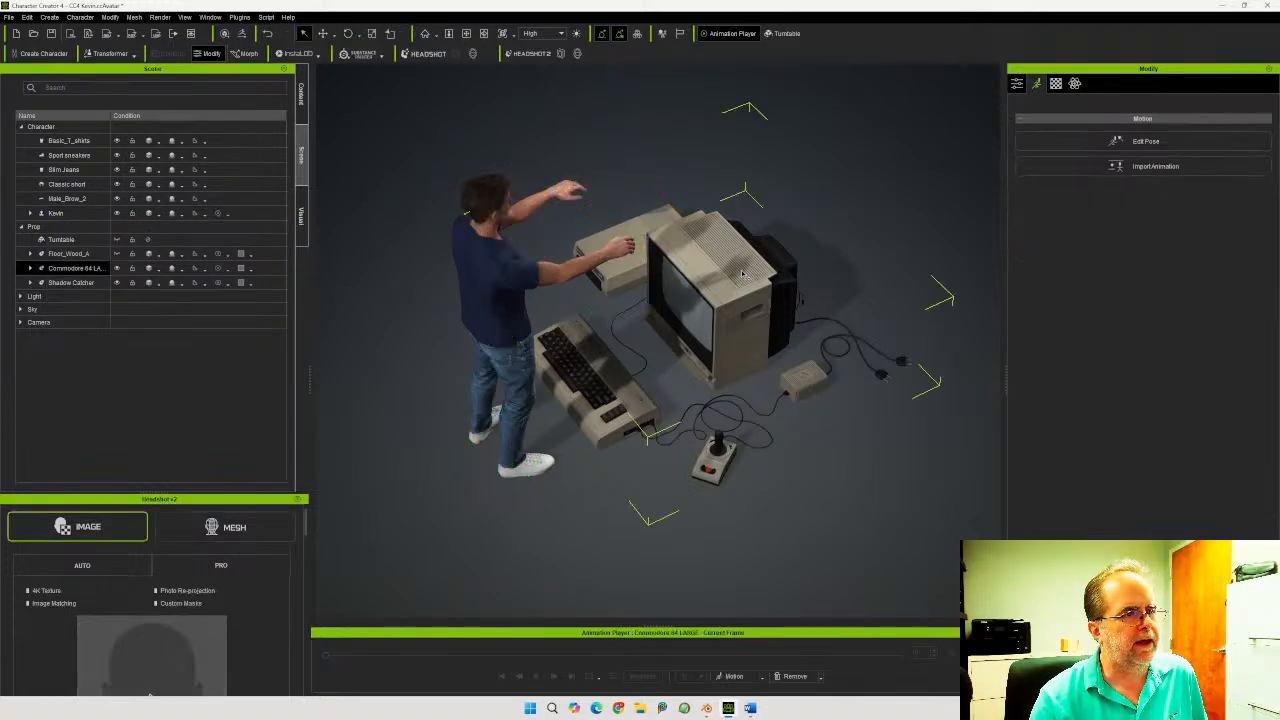
left_click(323, 33)
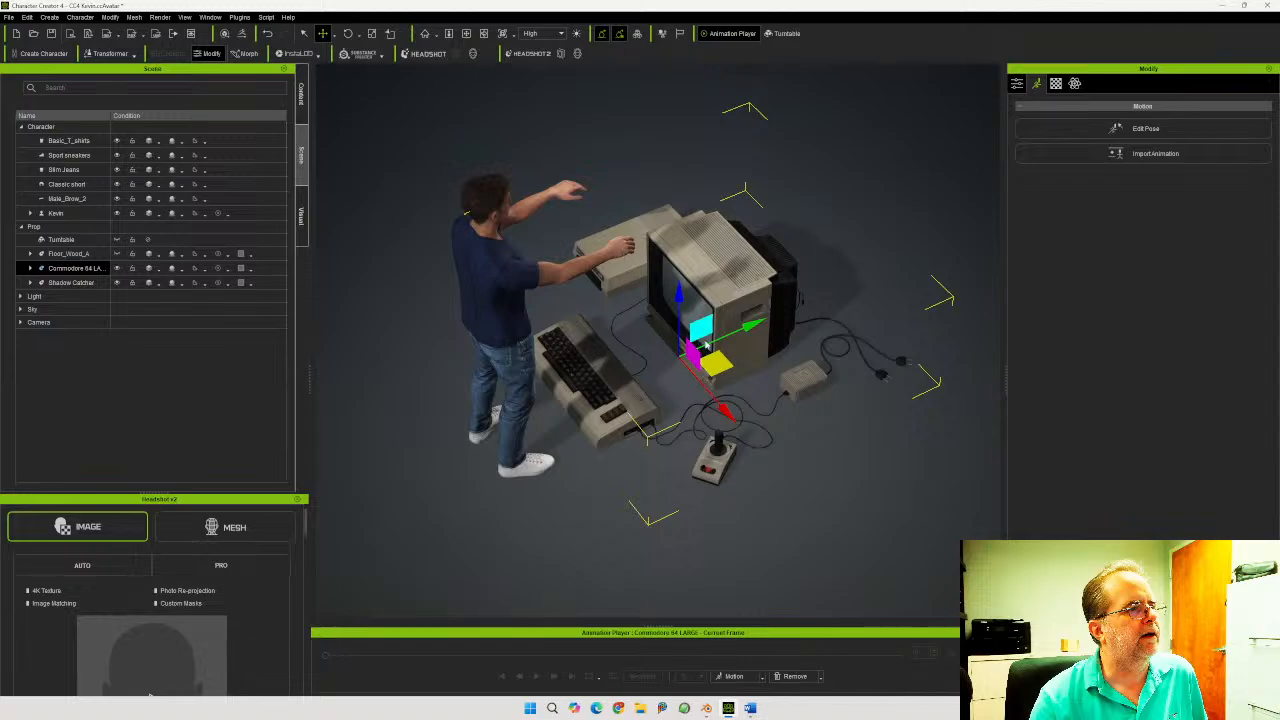
left_click_drag(677, 296, 725, 125)
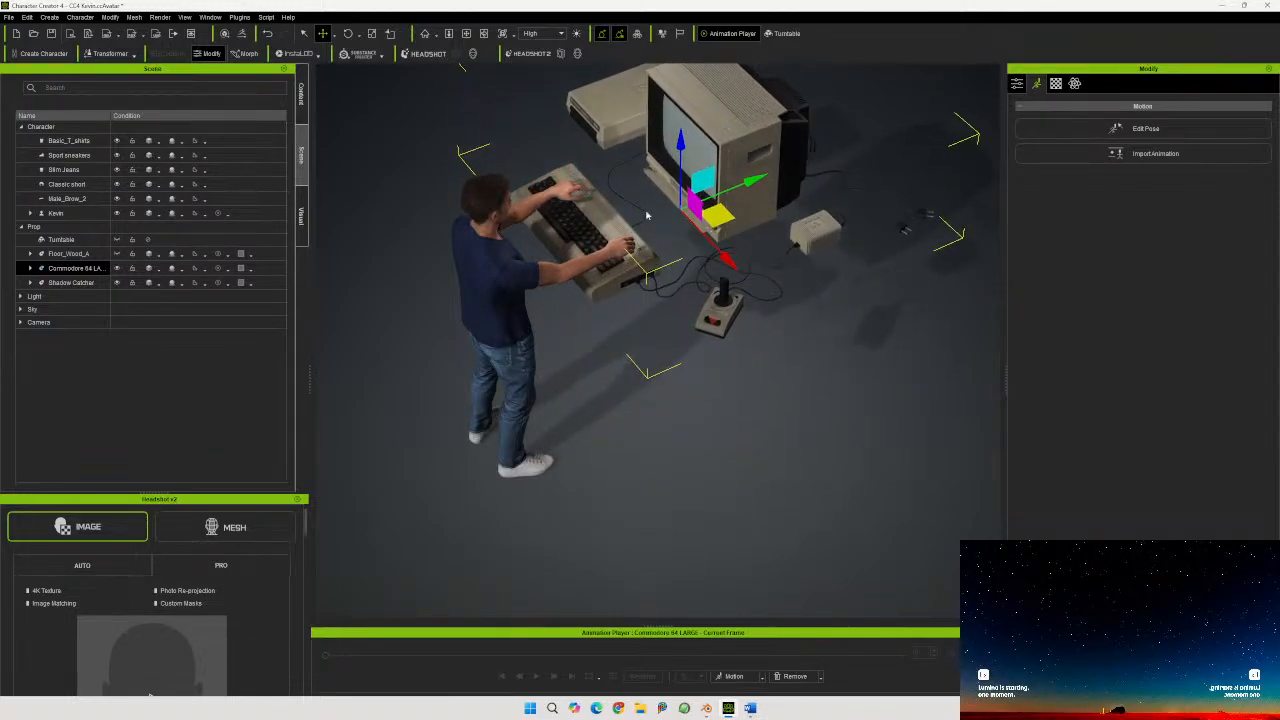
Scale the Commodore 64 prop down uniformly until the keyboard is a realistic width for the character's hands
right_click_drag(726, 124, 832, 210)
scroll(832, 210, "up", 5)
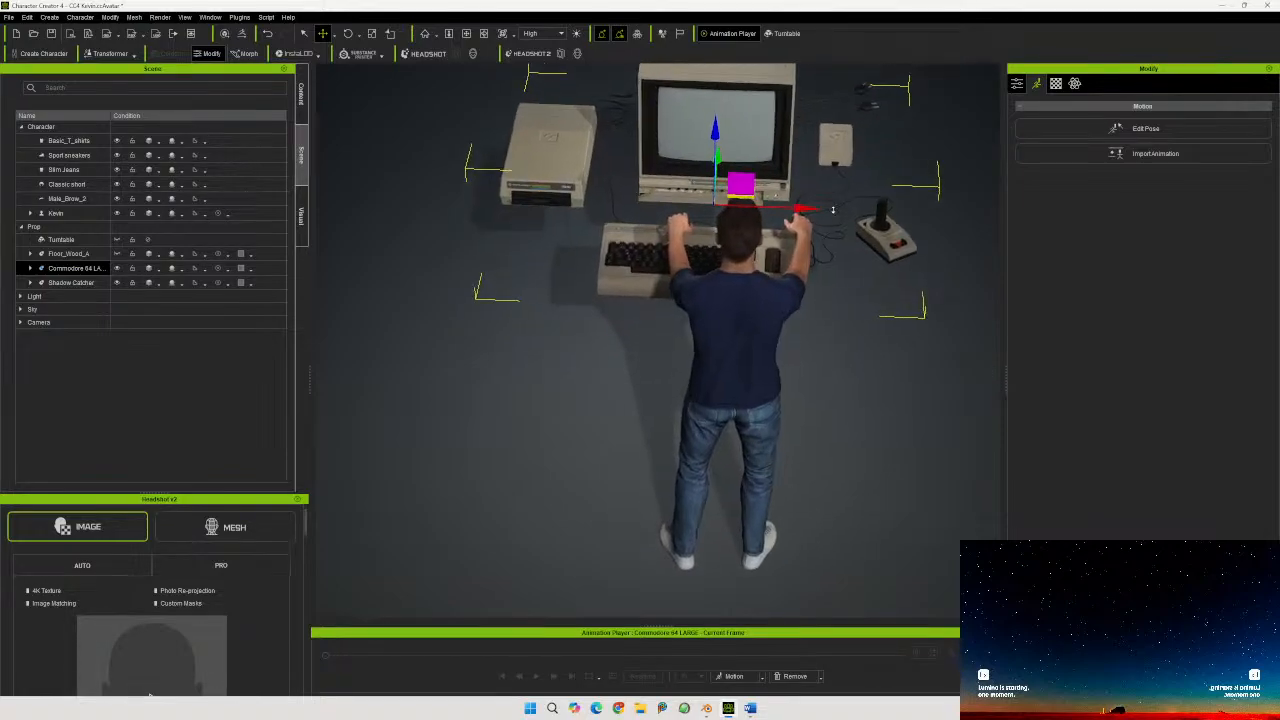
middle_click_drag(858, 193, 760, 323)
left_click(371, 35)
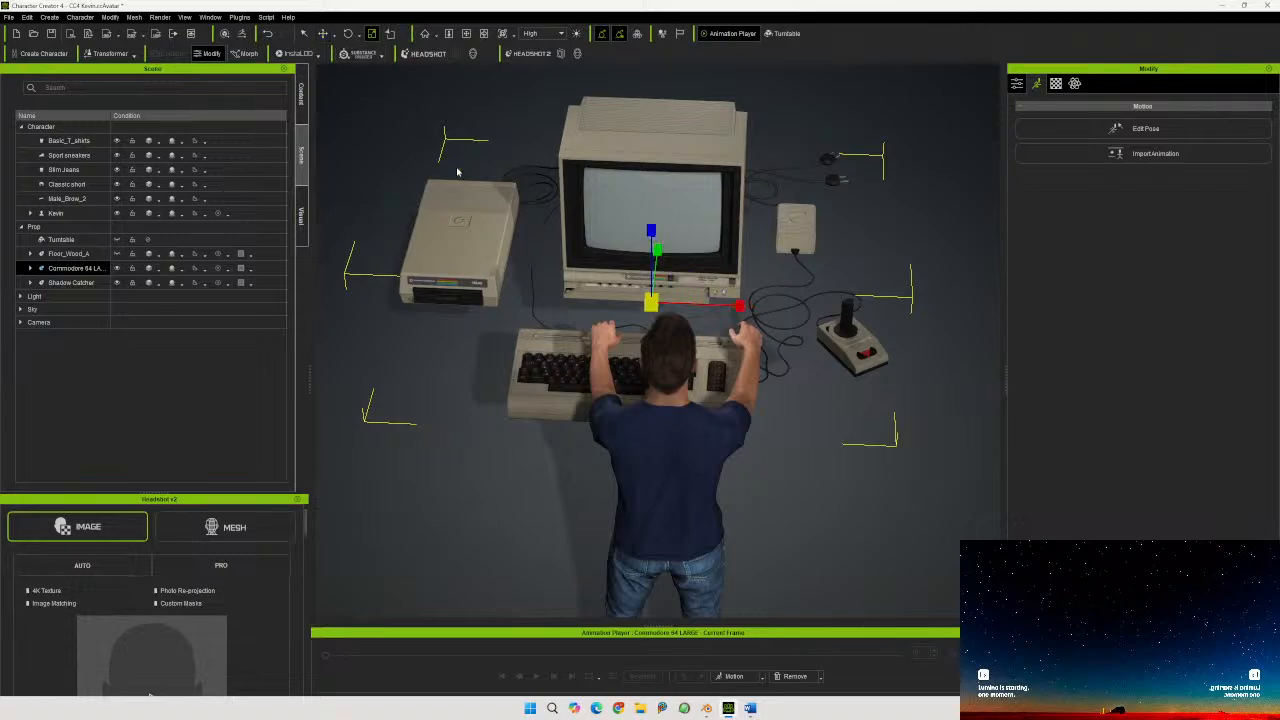
left_click_drag(651, 301, 627, 349)
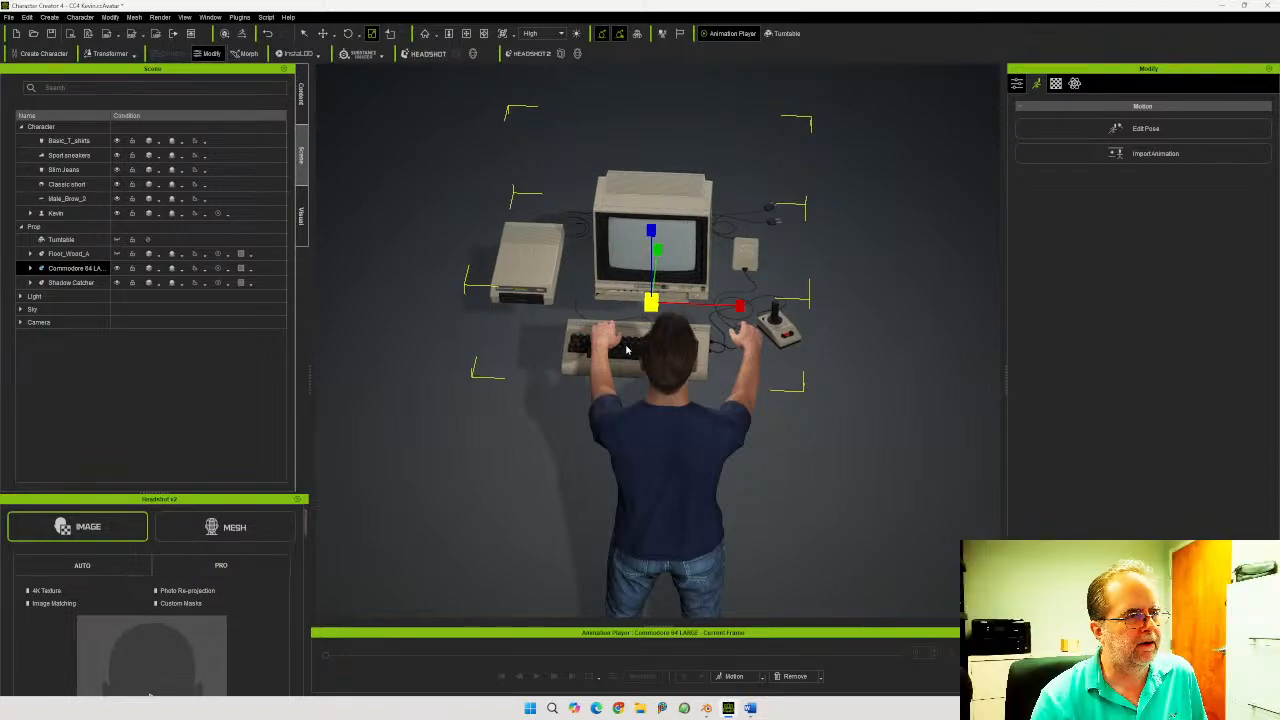
right_click_drag(658, 333, 537, 233)
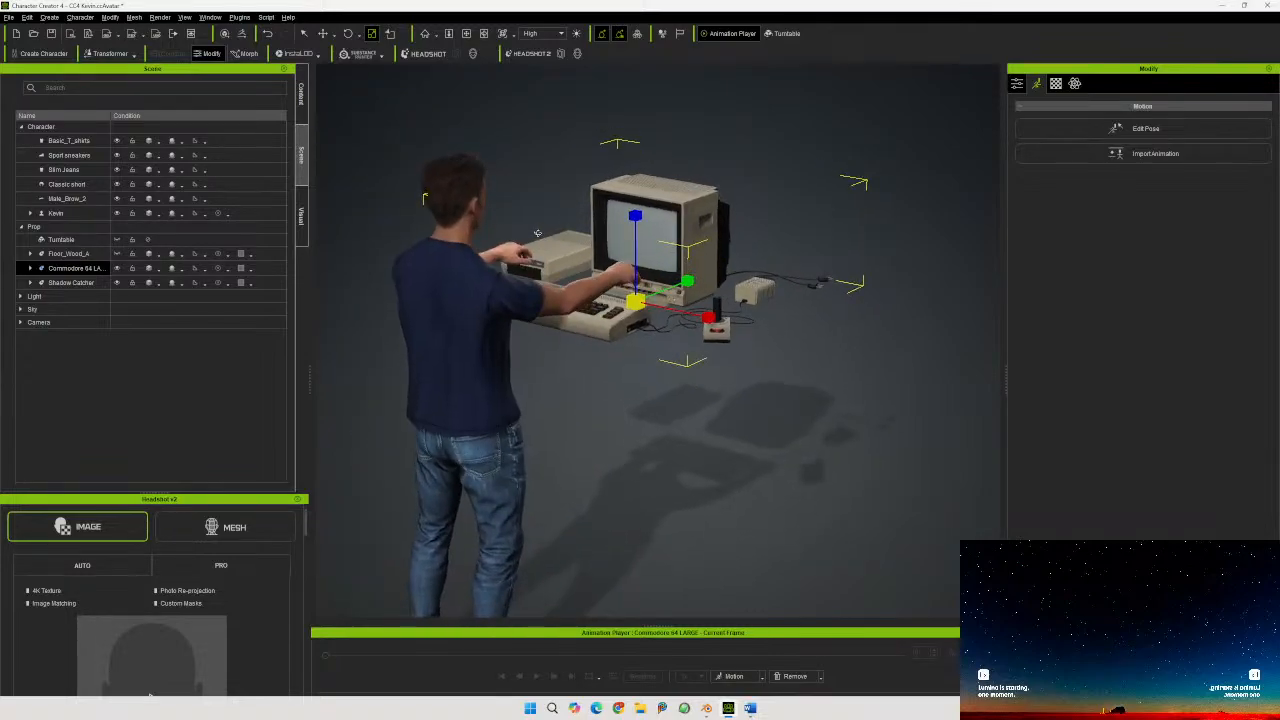
Hide the character's shirt, sneakers, jeans, hair, brows and body so that only the computer set is displayed
left_click(117, 141)
left_click(116, 155)
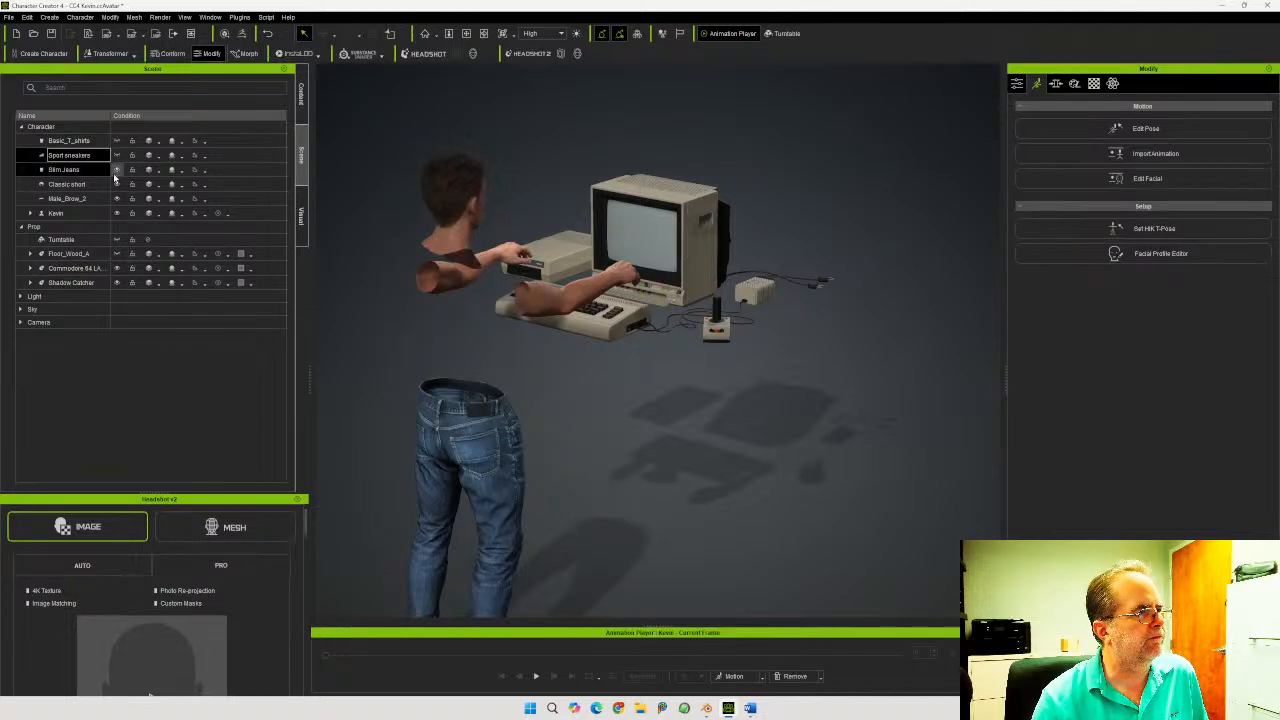
left_click(116, 169)
left_click(116, 184)
left_click(116, 198)
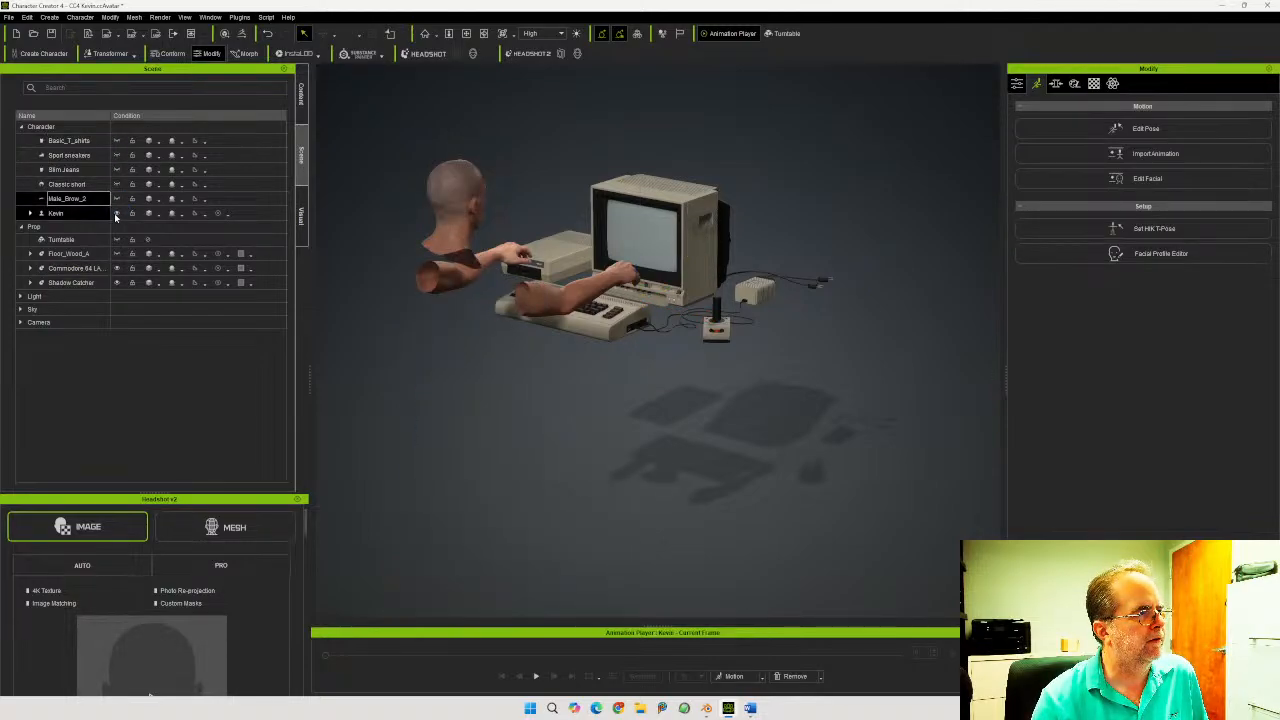
left_click(116, 213)
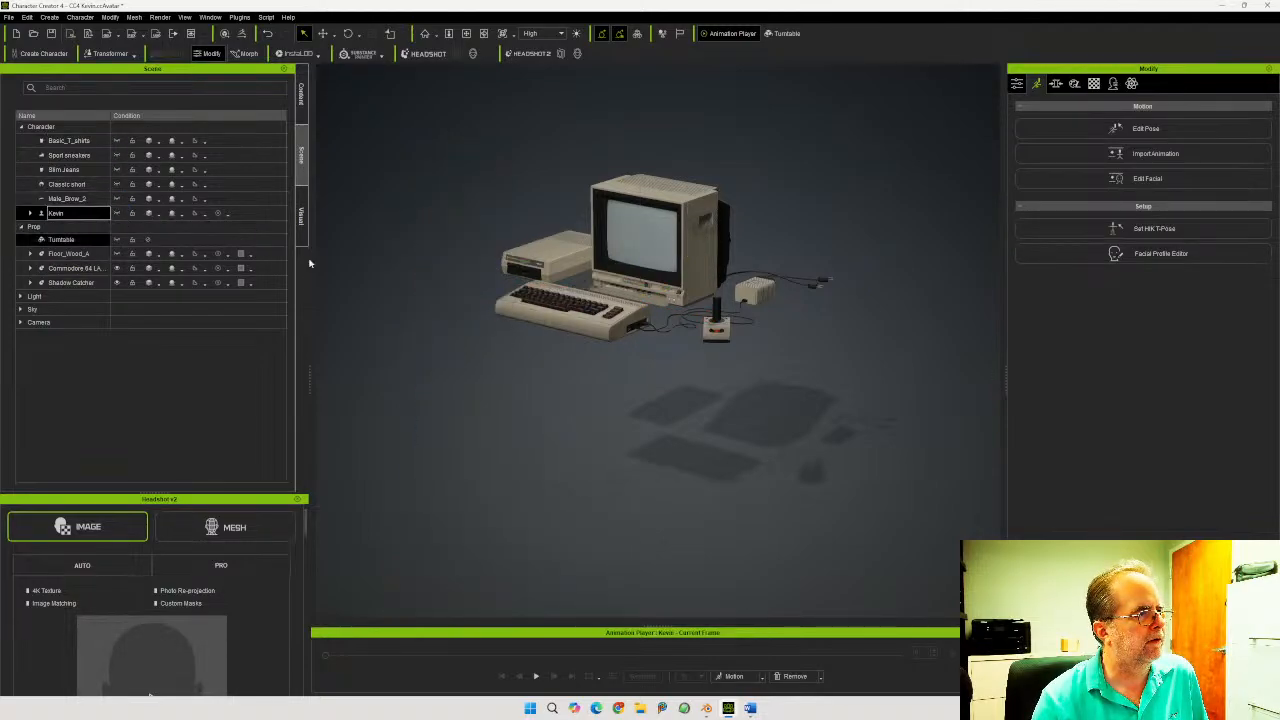
Set the Commodore 64 prop's Z position to 0 to return it to the floor
left_click(662, 246)
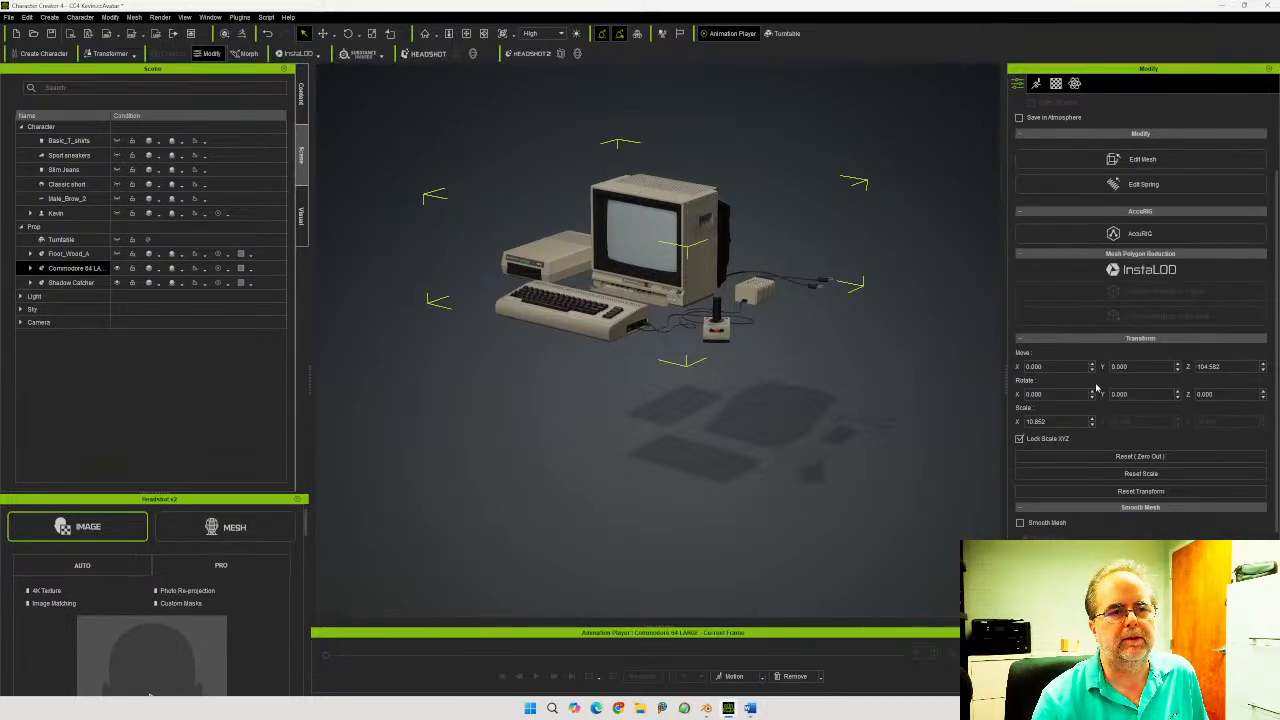
double_click(1233, 366)
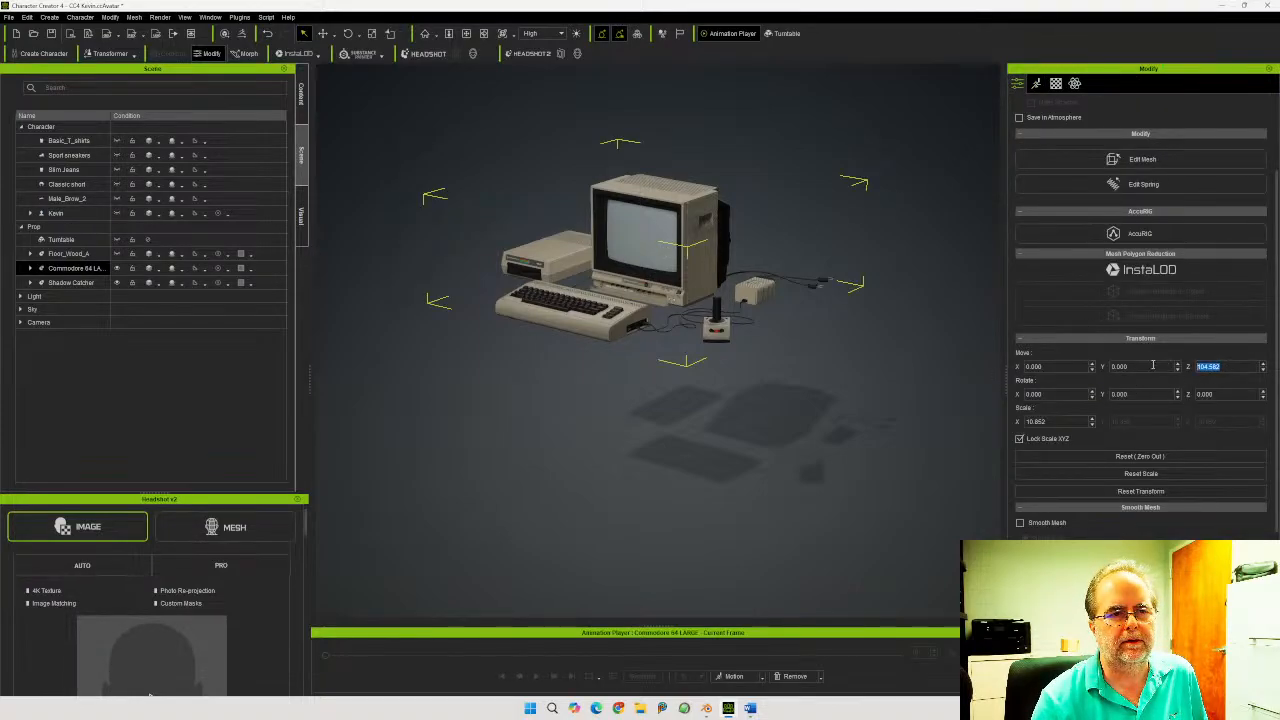
type("0")
key("Return")
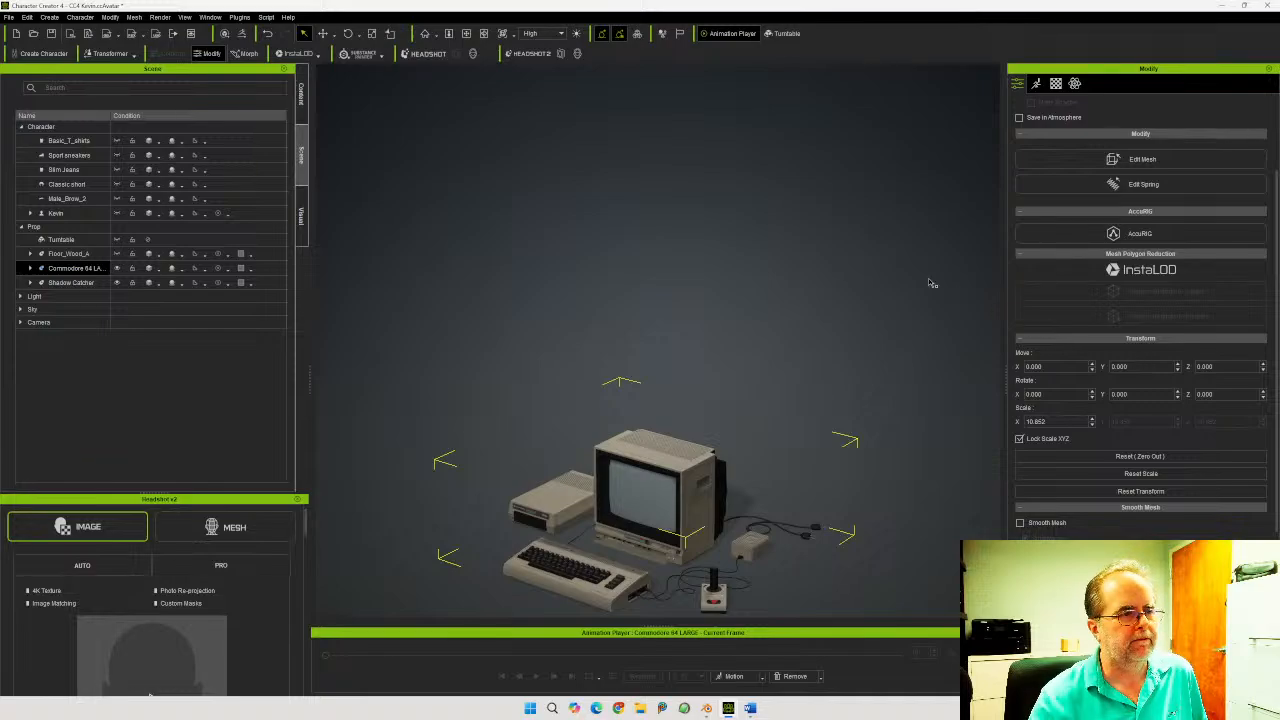
Rename the resized prop as Commodore 64
left_click(426, 33)
scroll(560, 255, "up", 6)
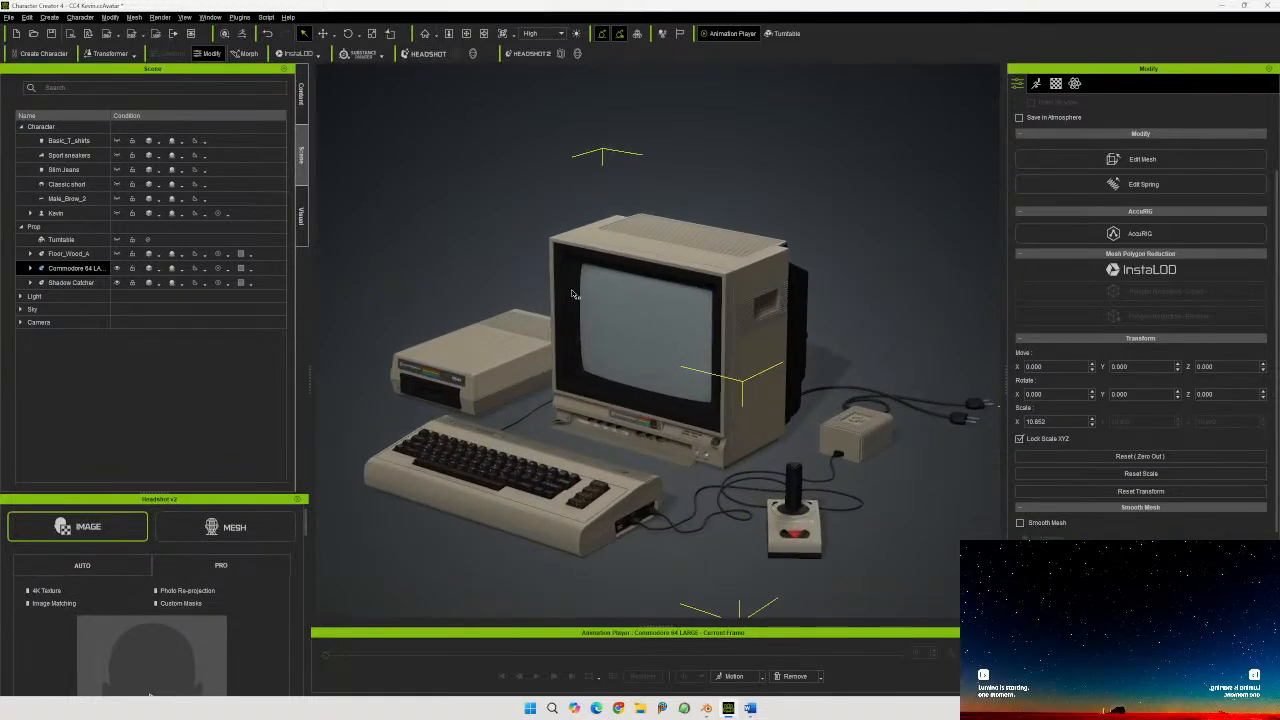
mouse_move(574, 294)
right_mouse_down()
mouse_move(563, 264)
mouse_move(572, 277)
right_mouse_up()
middle_click_drag(614, 298, 612, 273)
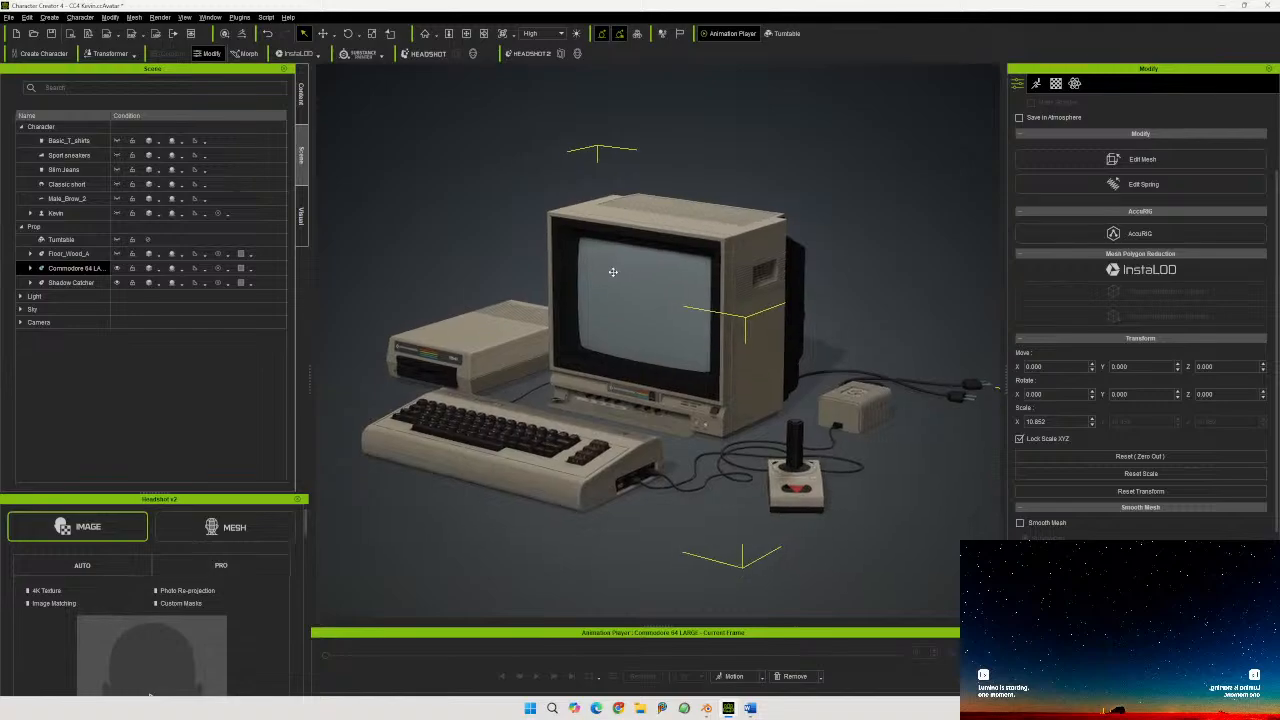
right_click_drag(612, 273, 614, 283)
middle_click_drag(614, 284, 630, 273)
scroll(1105, 218, "up", 3)
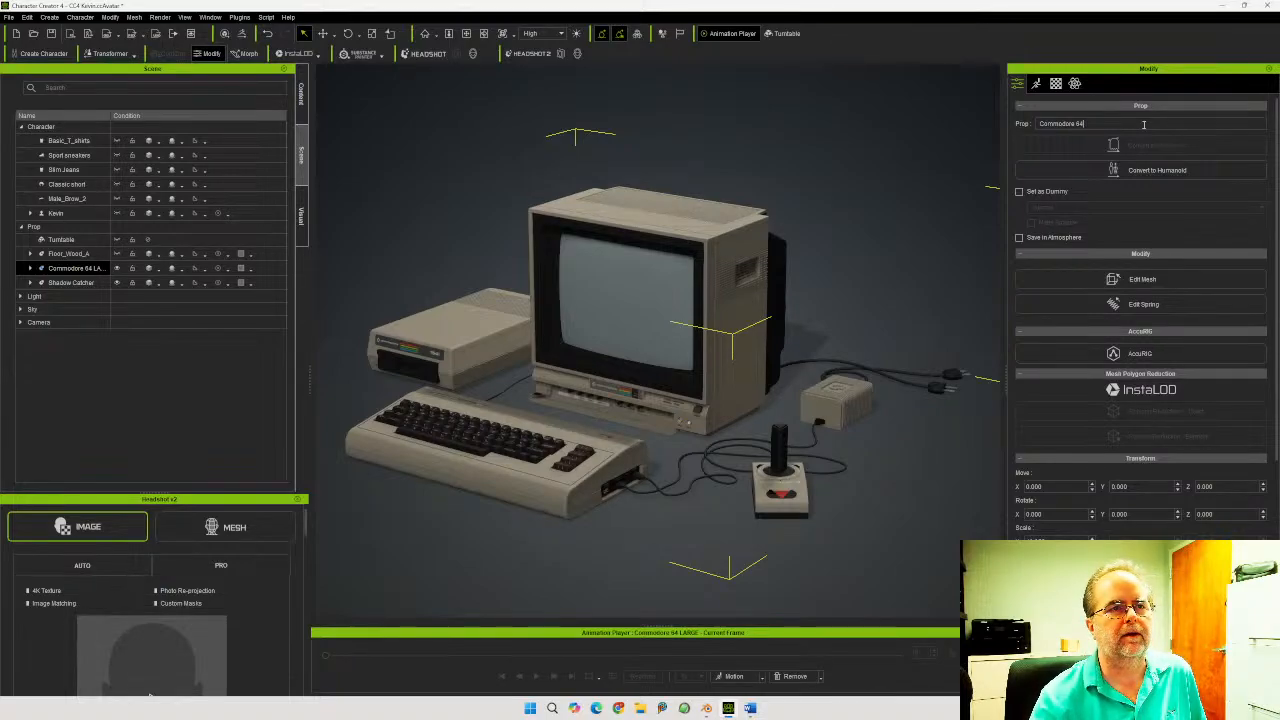
left_click_drag(1139, 126, 1037, 121)
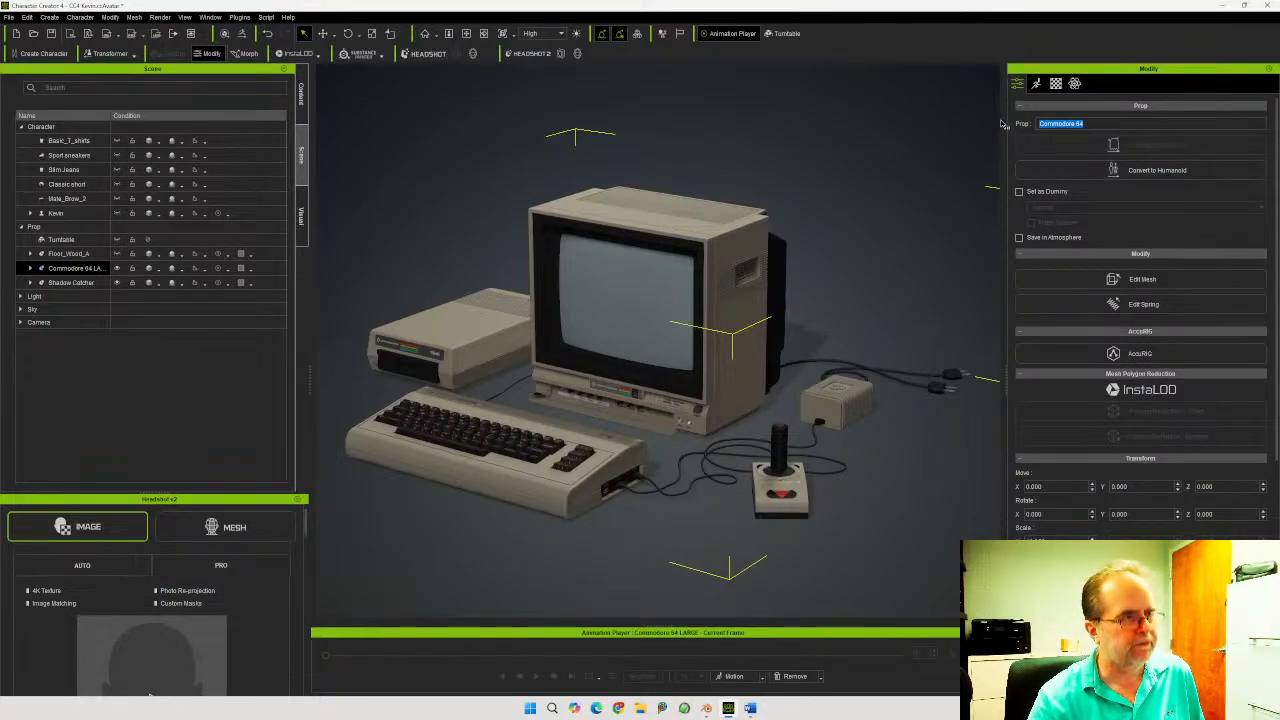
Save the resized prop to the custom content library as Commodore 64 with the asset type Props/Props
left_click(302, 92)
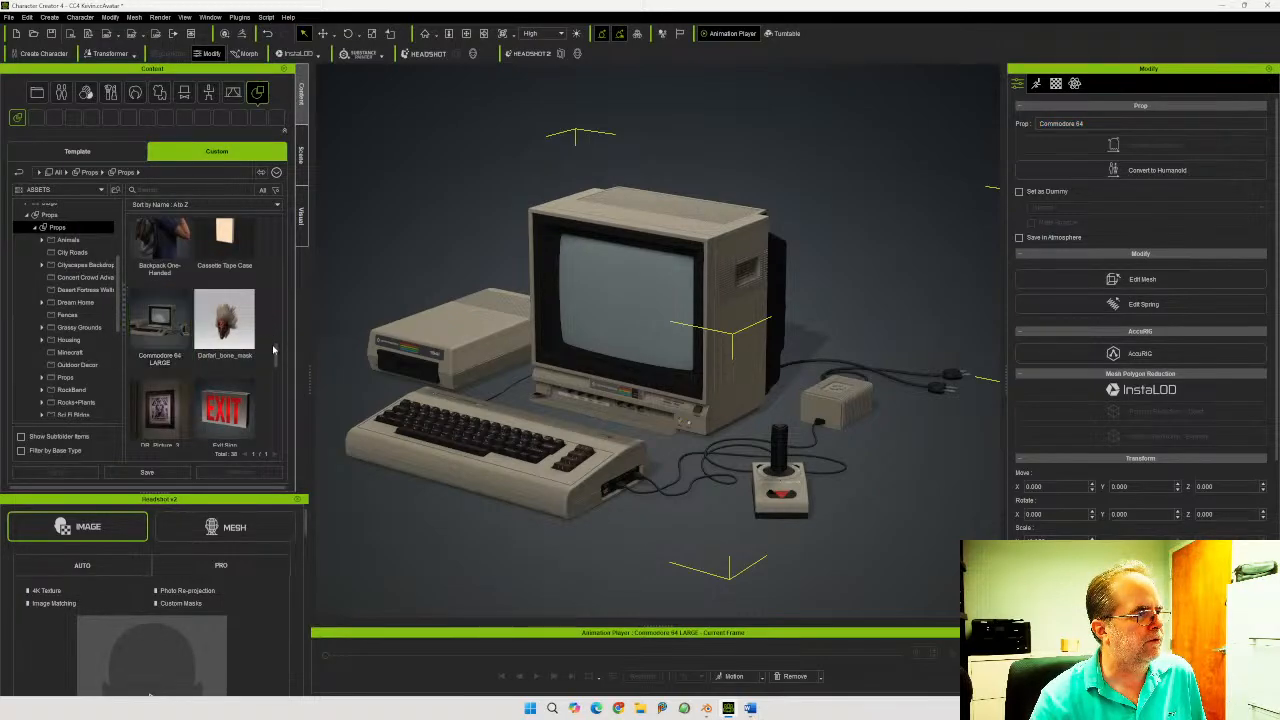
left_click(147, 472)
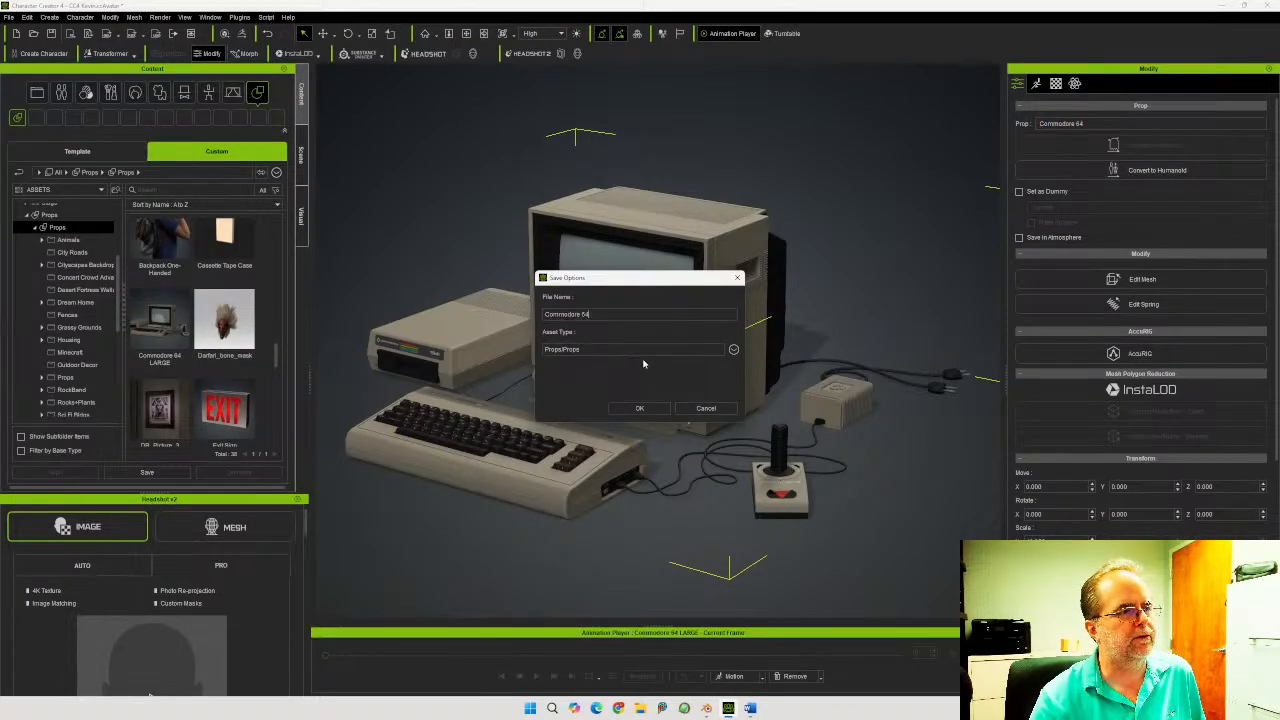
left_click(642, 408)
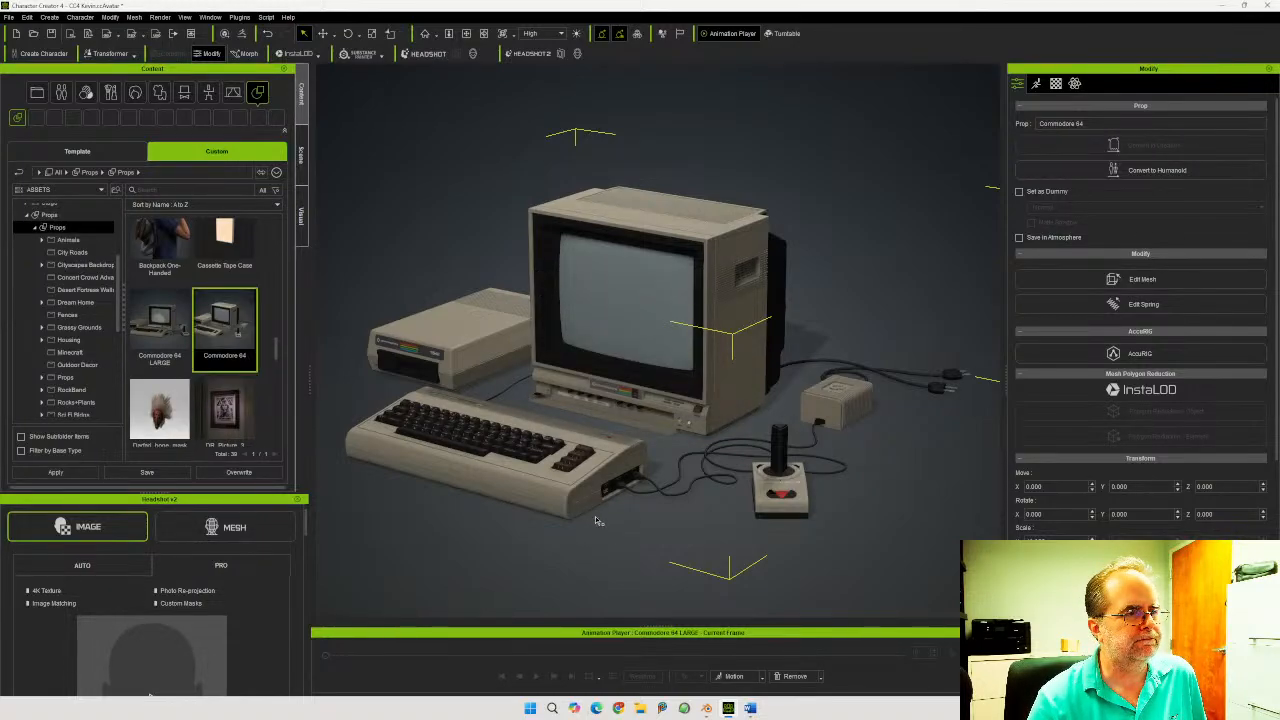
Switch to Blender and deselect all the objects in the Commodore 64 scene
left_click(706, 710)
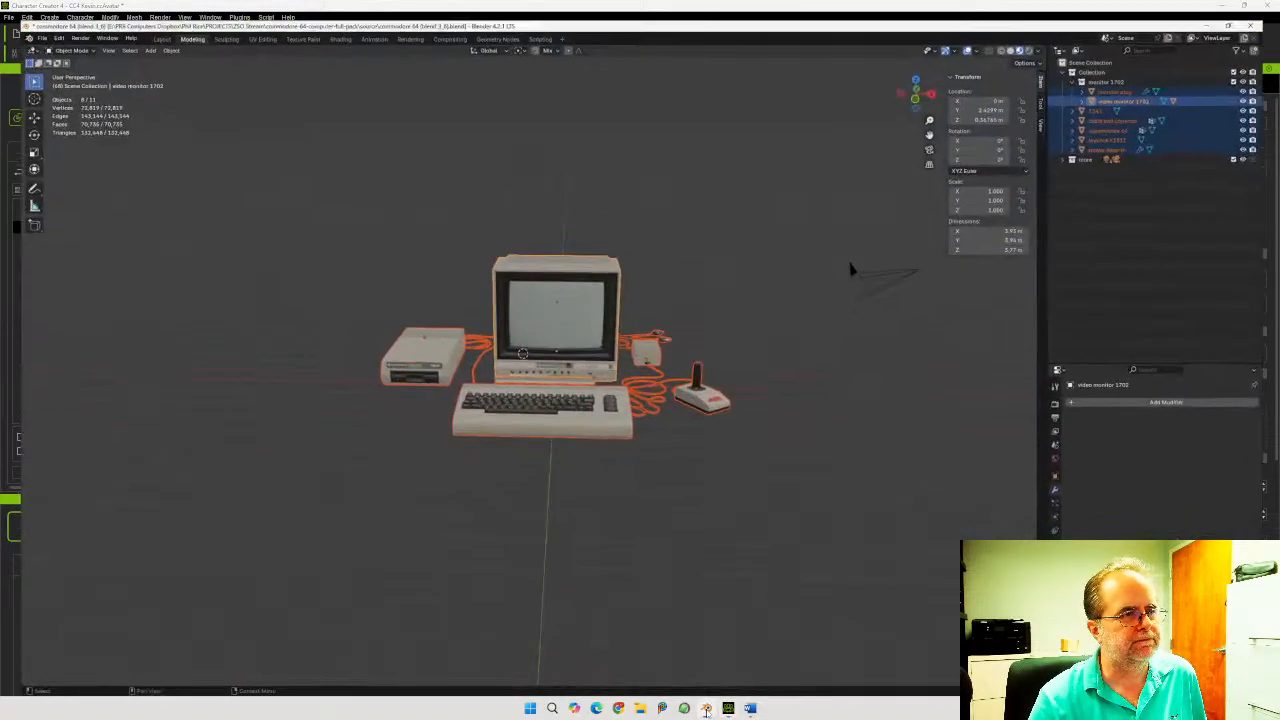
left_click(22, 18)
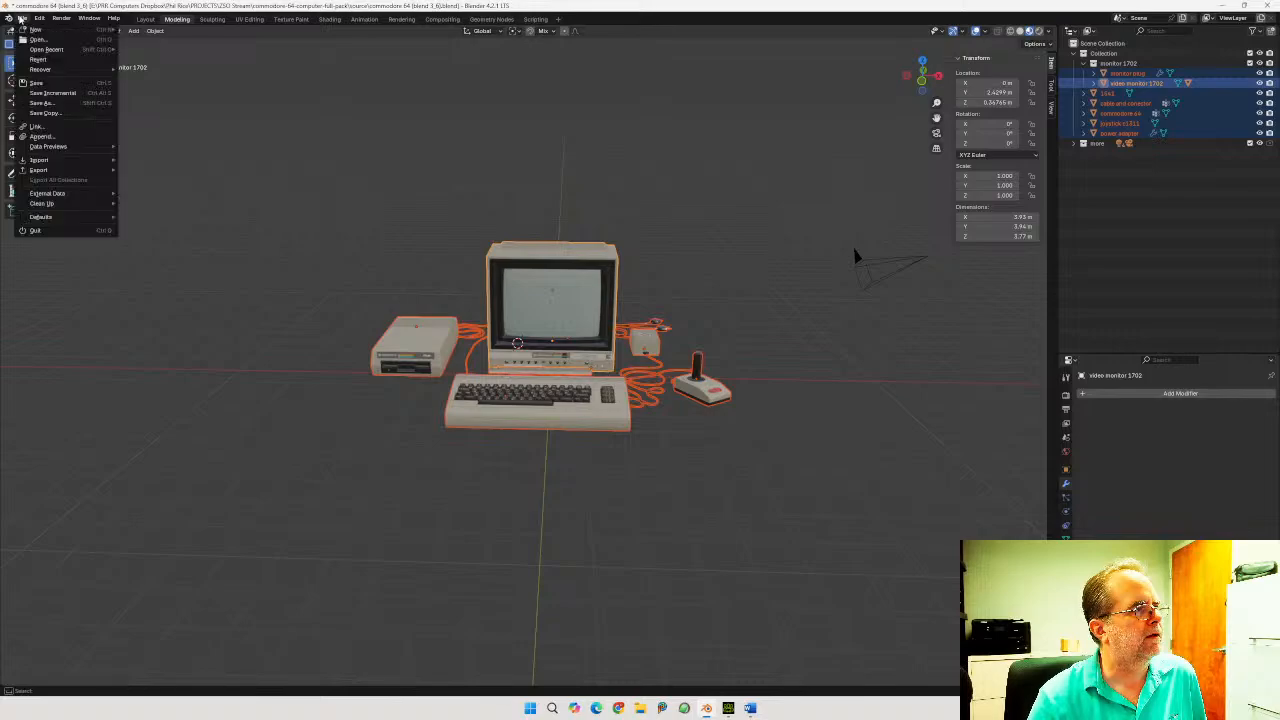
mouse_move(45, 72)
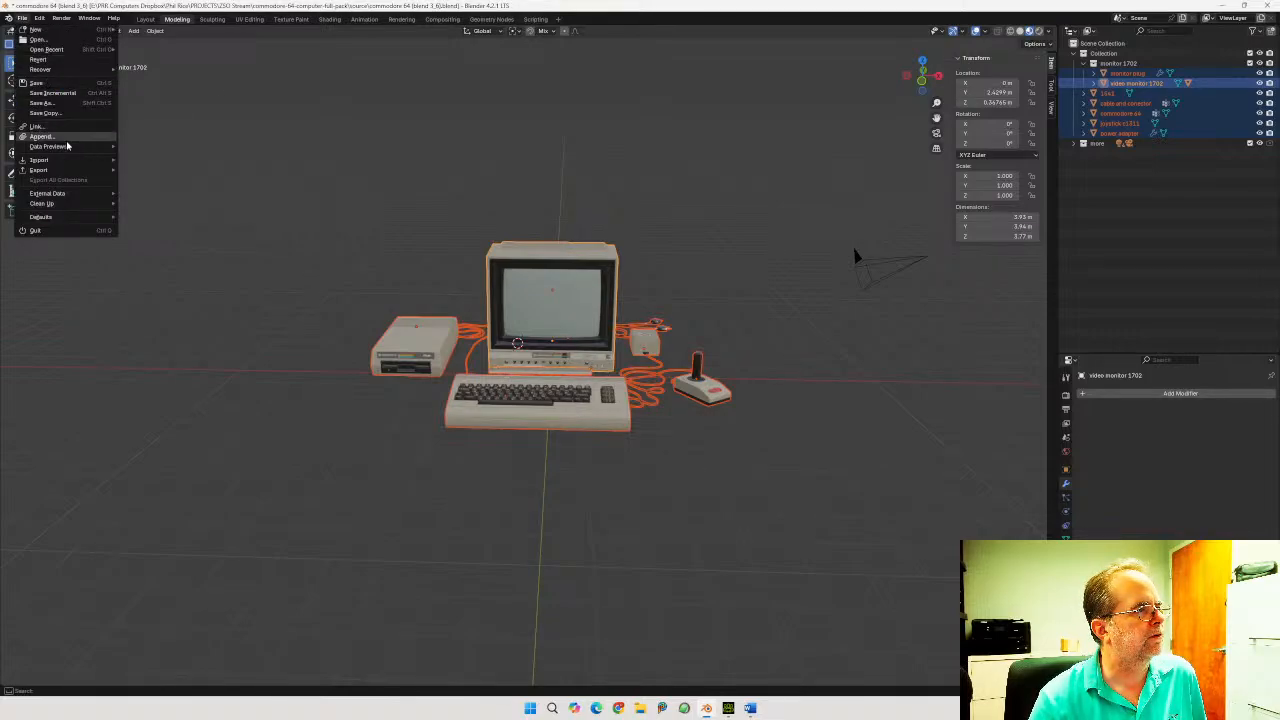
mouse_move(66, 208)
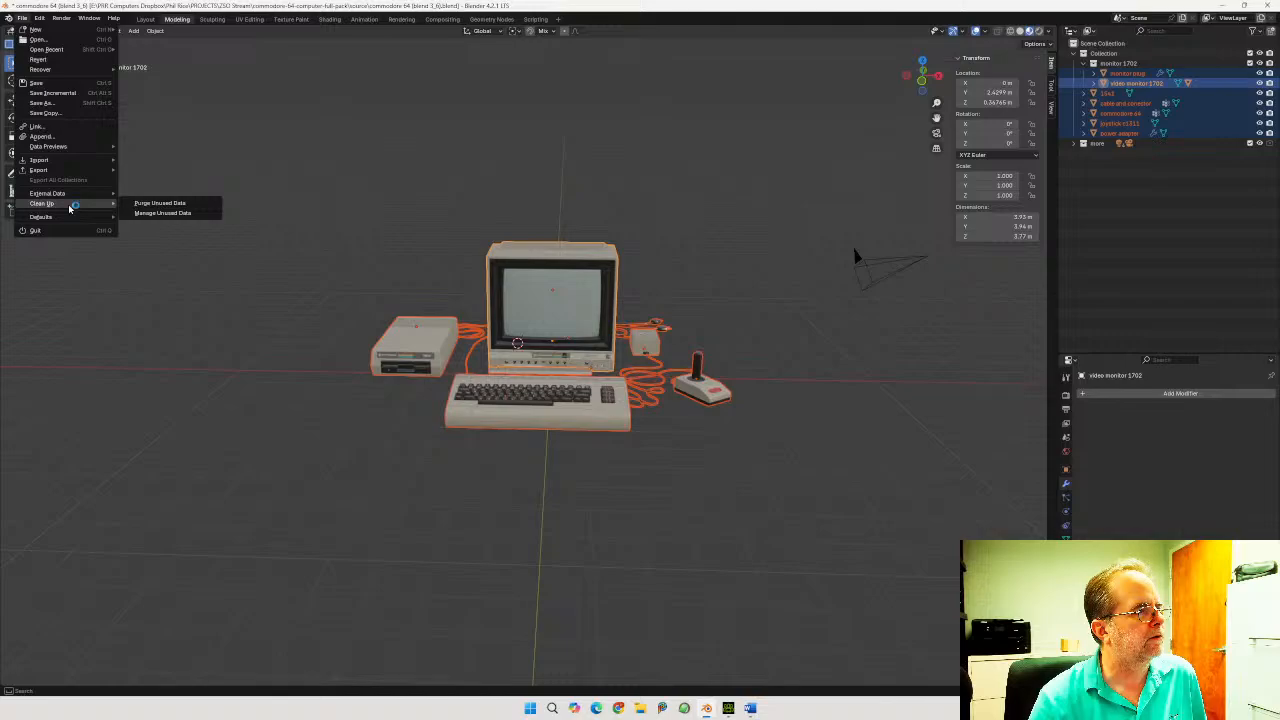
left_click(22, 18)
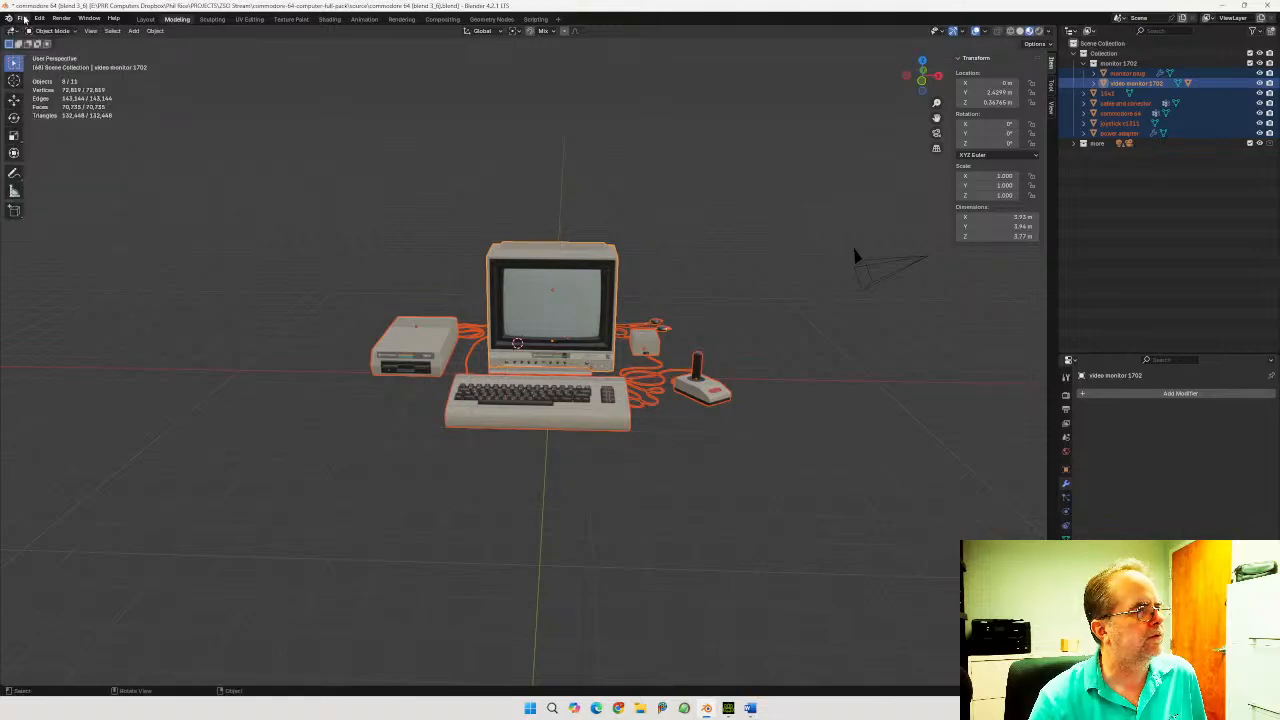
left_click(721, 198)
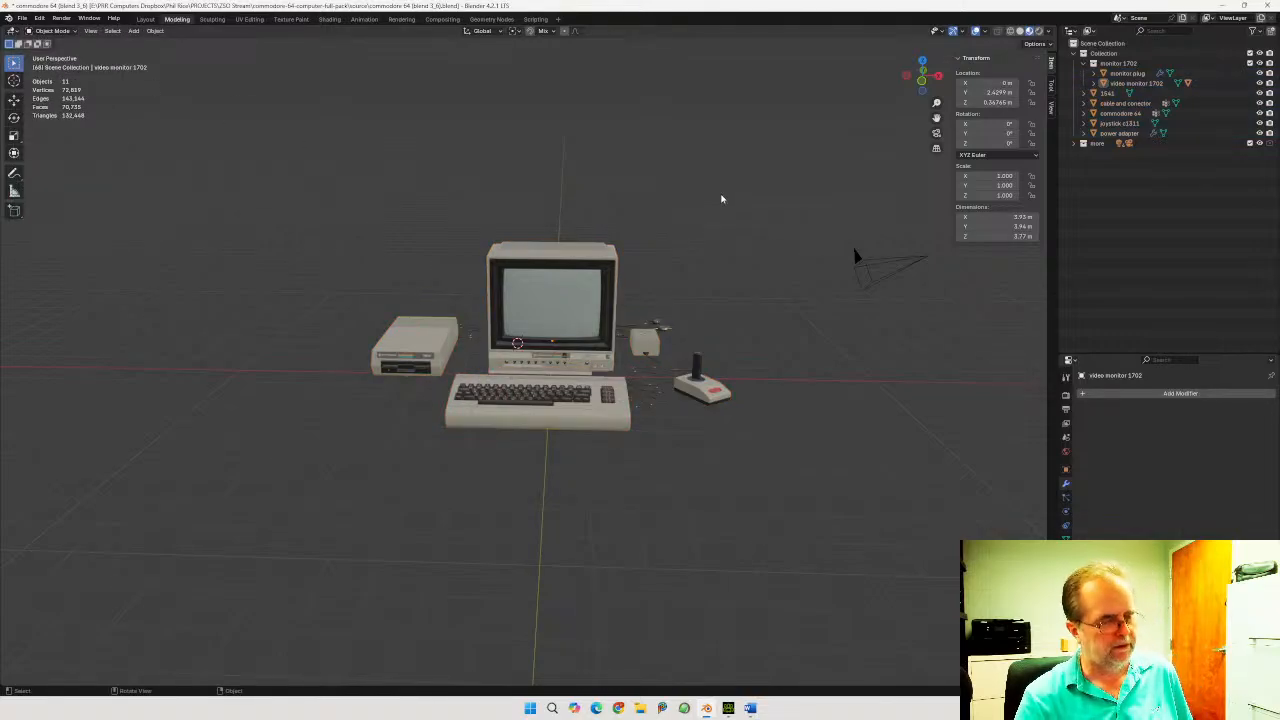
Delete all the Commodore 64 objects, the monitor 1702 collection and the collection holding the camera and lights
key("a")
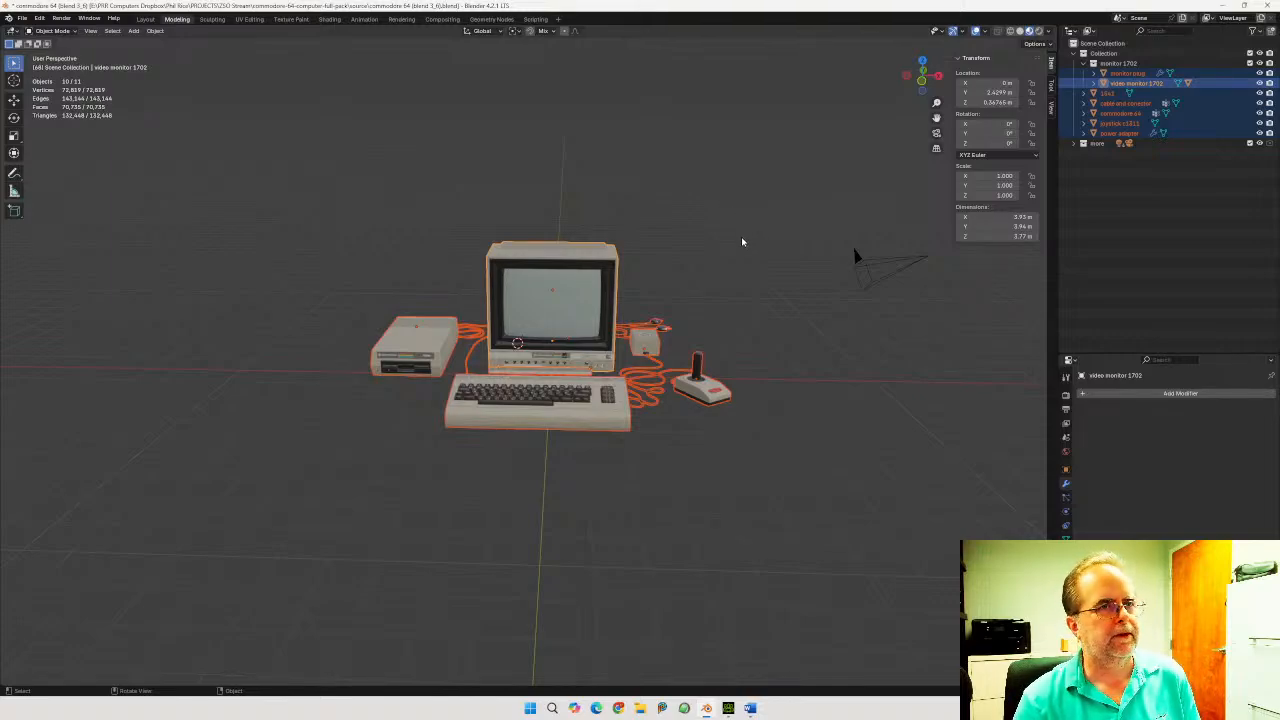
key("Delete")
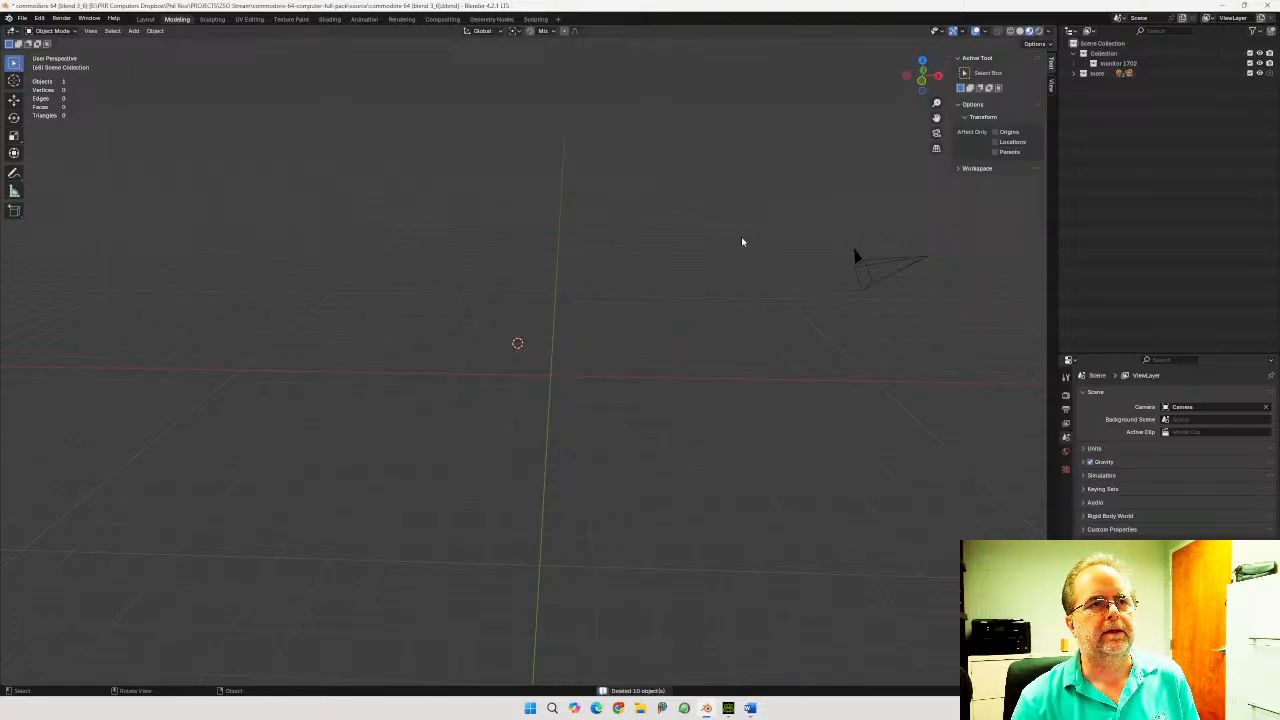
left_click(1118, 64)
key("Delete")
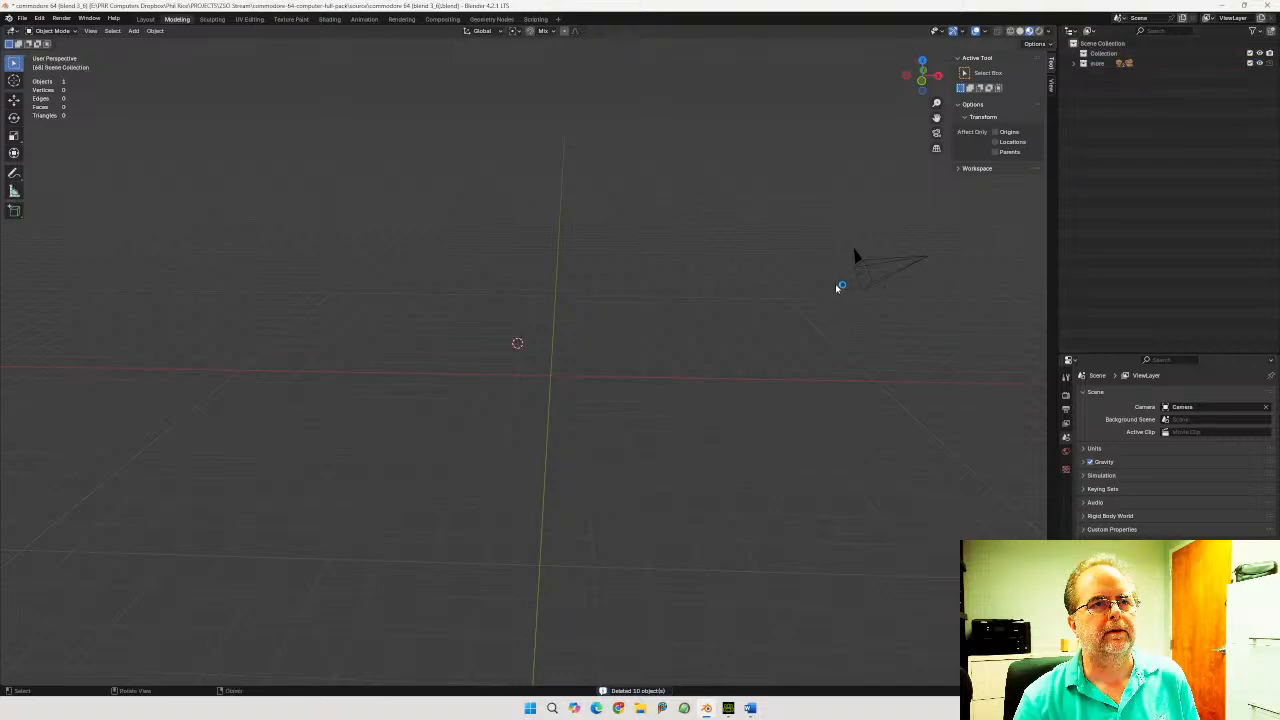
left_click(1112, 64)
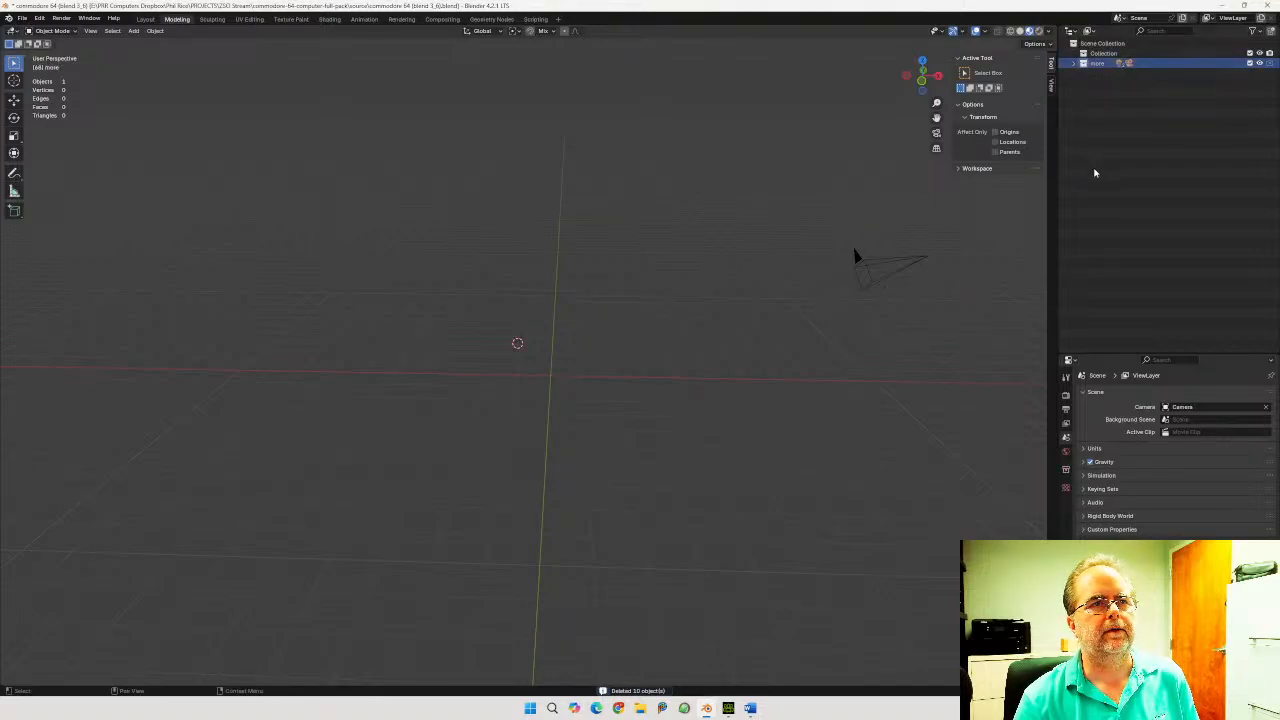
key("Delete")
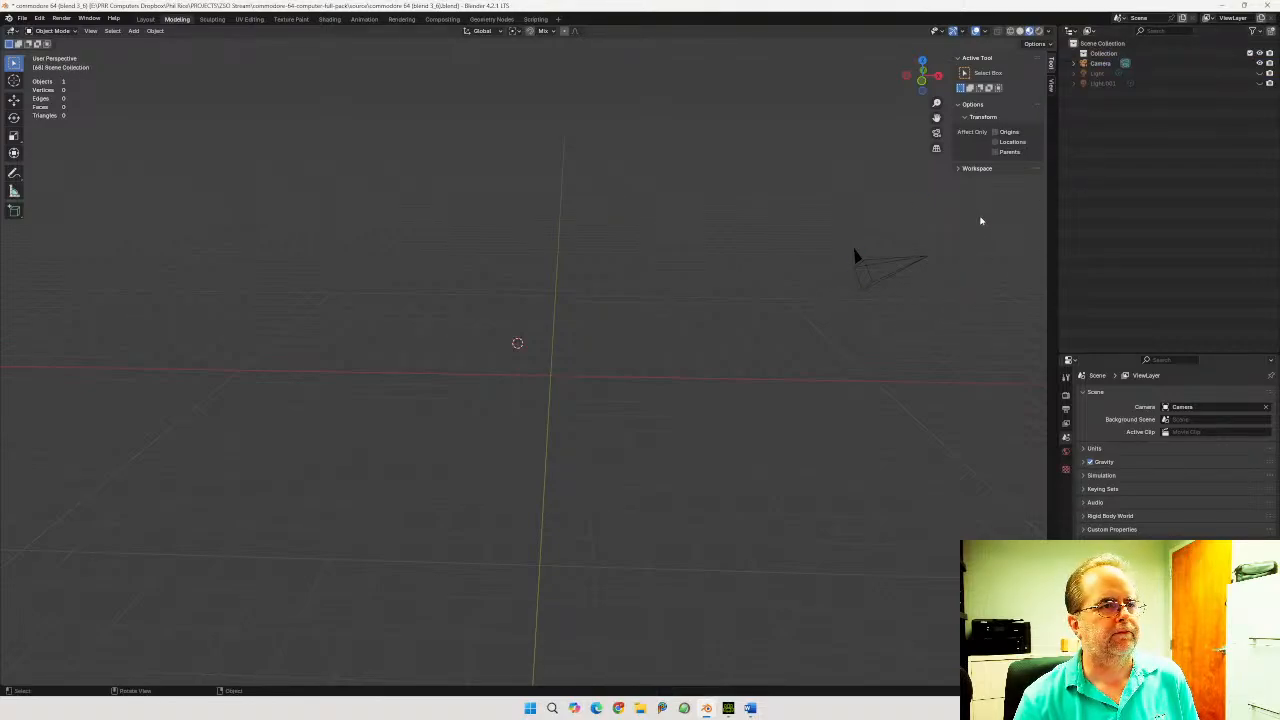
left_click_drag(983, 212, 345, 426)
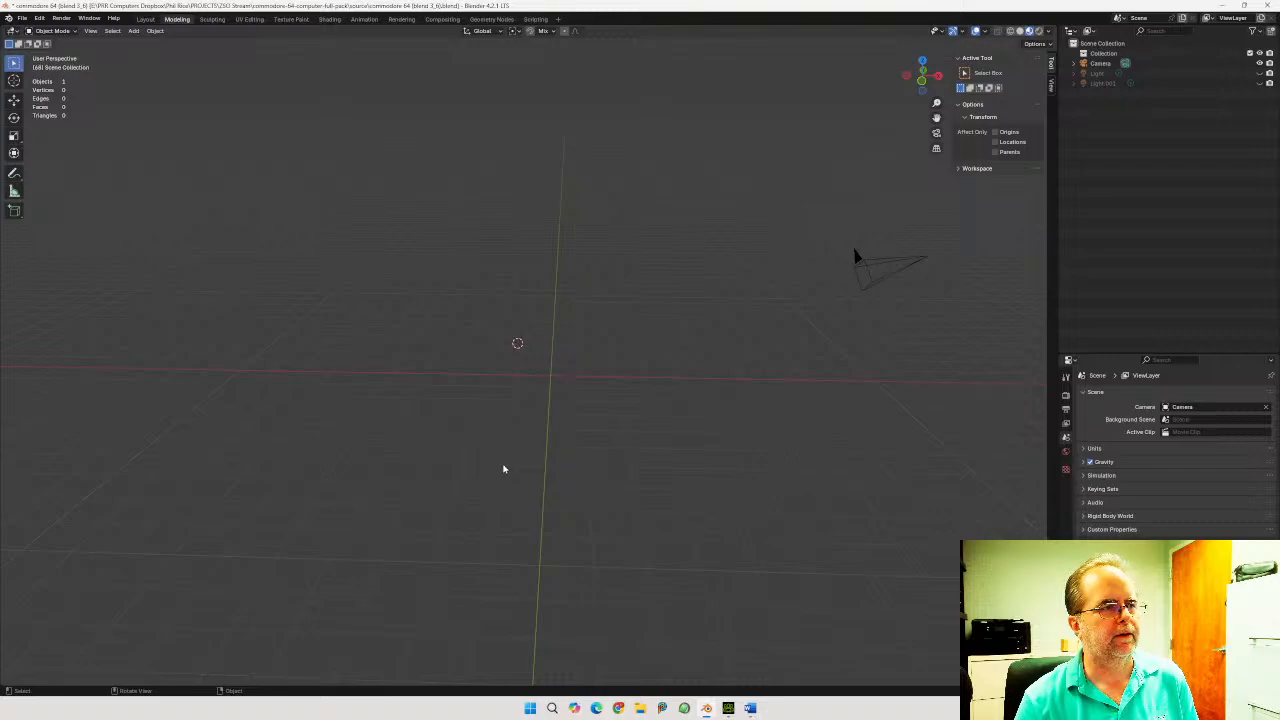
Start a new General file without saving the changes to the Commodore 64 file
left_click(22, 18)
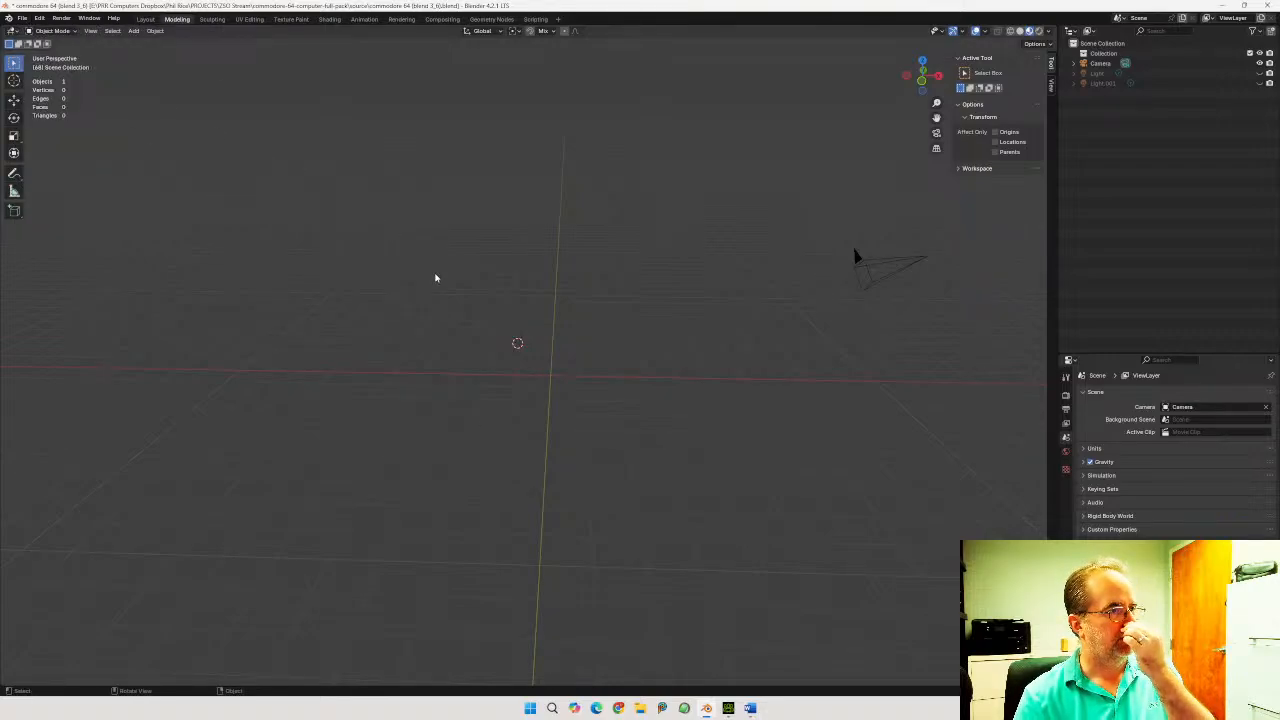
left_click(22, 18)
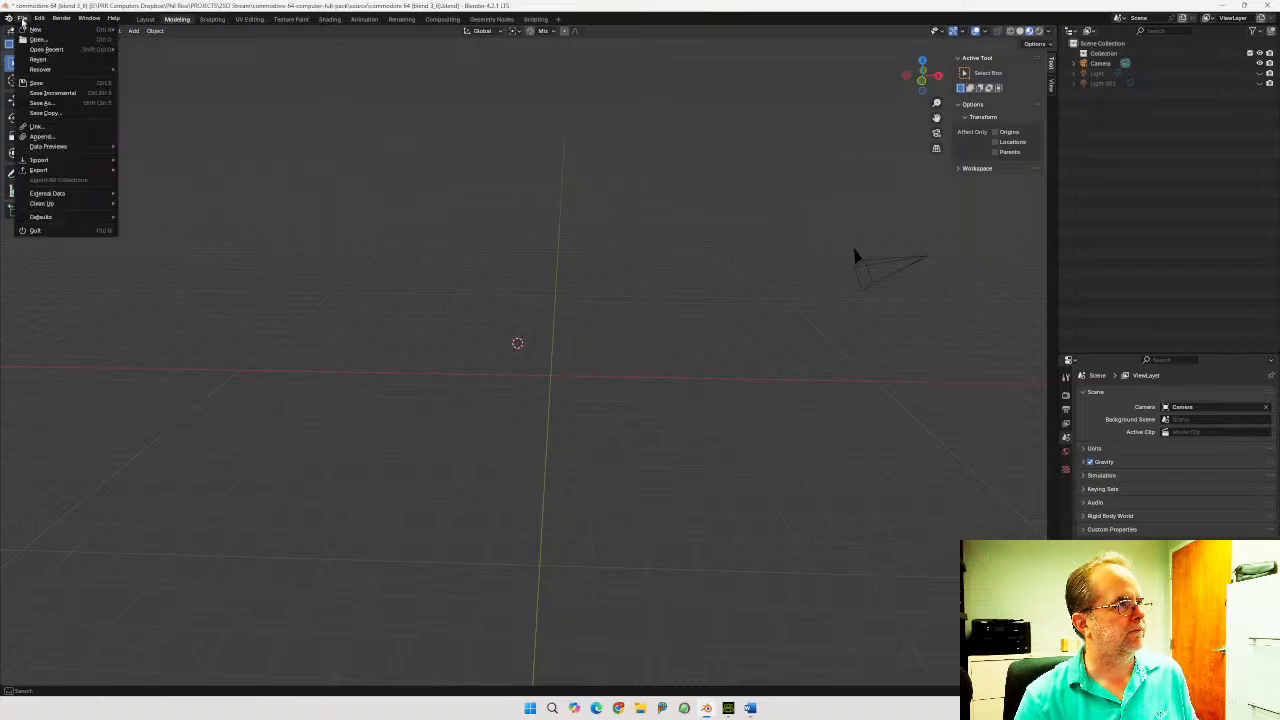
mouse_move(35, 30)
left_click(172, 31)
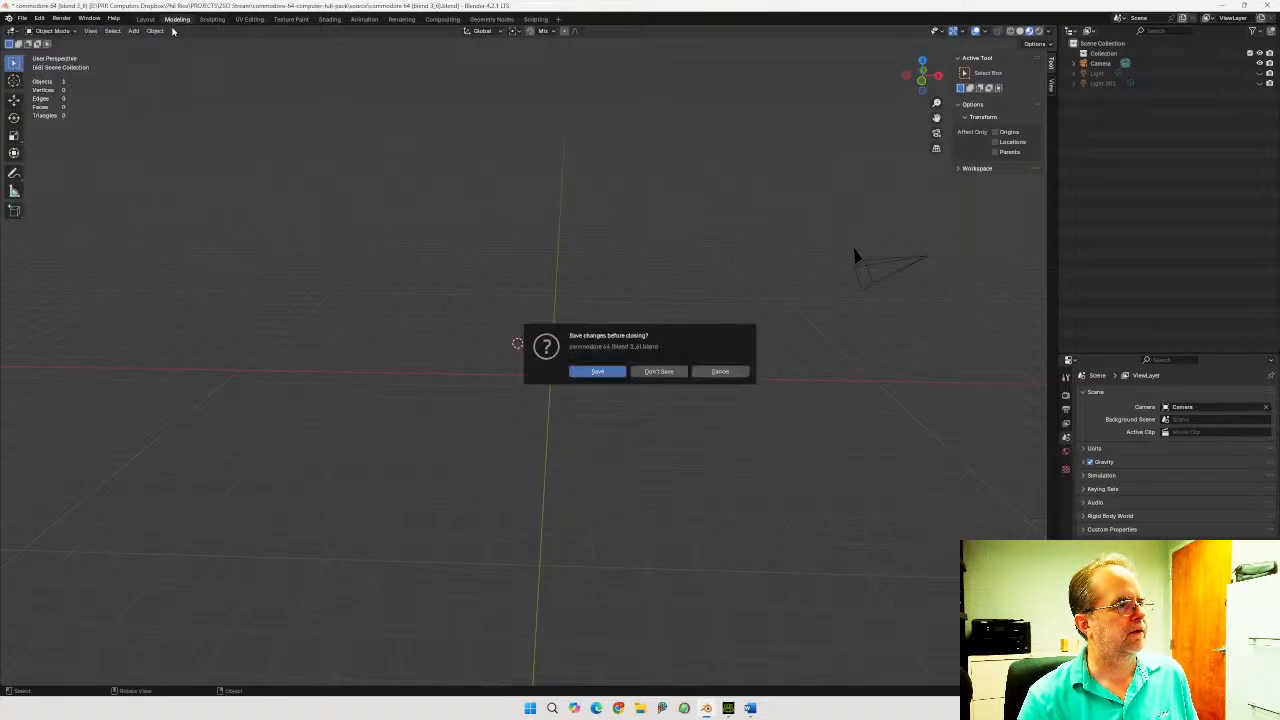
left_click(652, 373)
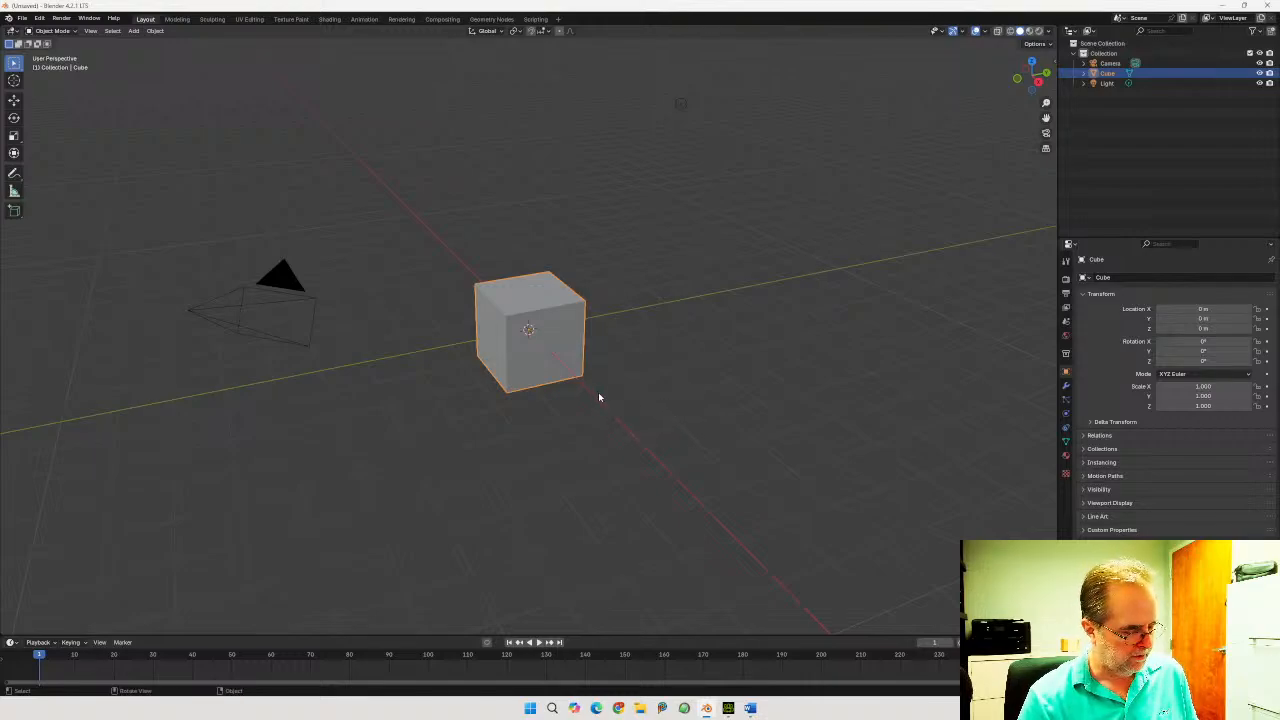
Delete the default cube, camera and light from the new scene
mouse_move(553, 346)
middle_mouse_down()
mouse_move(511, 306)
mouse_move(560, 346)
mouse_move(547, 355)
mouse_move(540, 336)
middle_mouse_up()
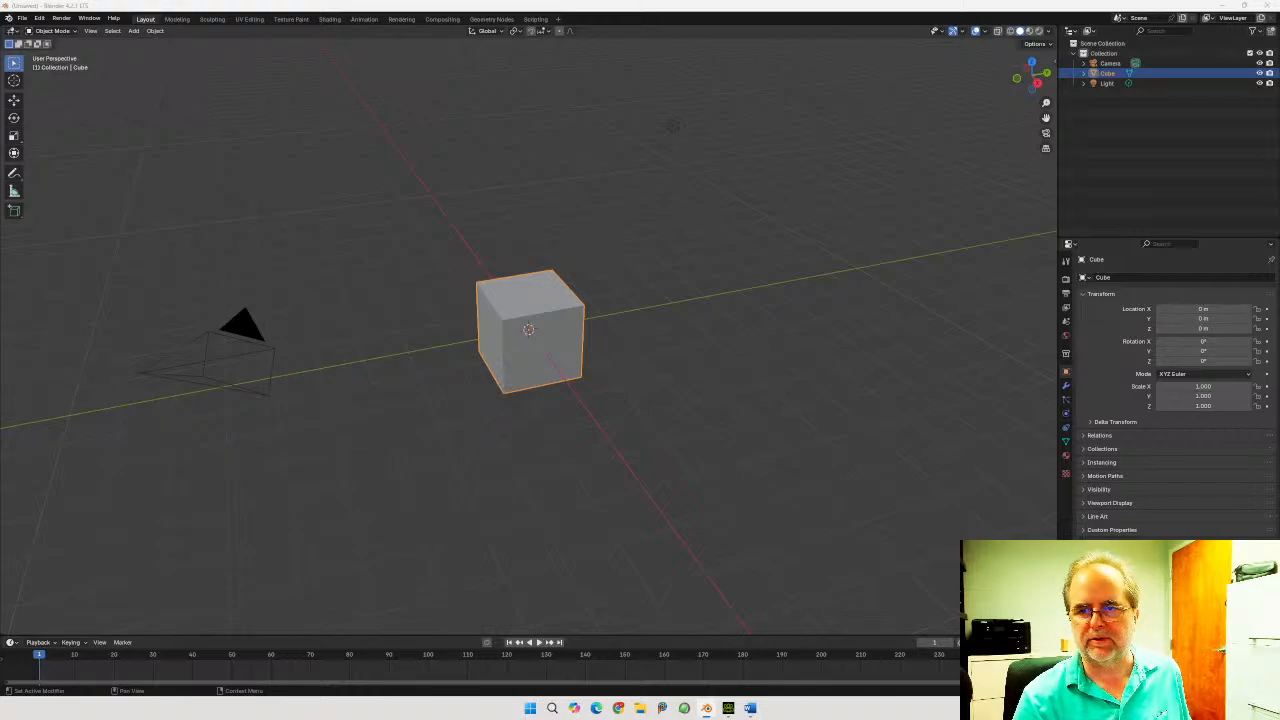
left_click(18, 19)
left_click(18, 20)
left_click_drag(800, 88, 110, 532)
key("Delete")
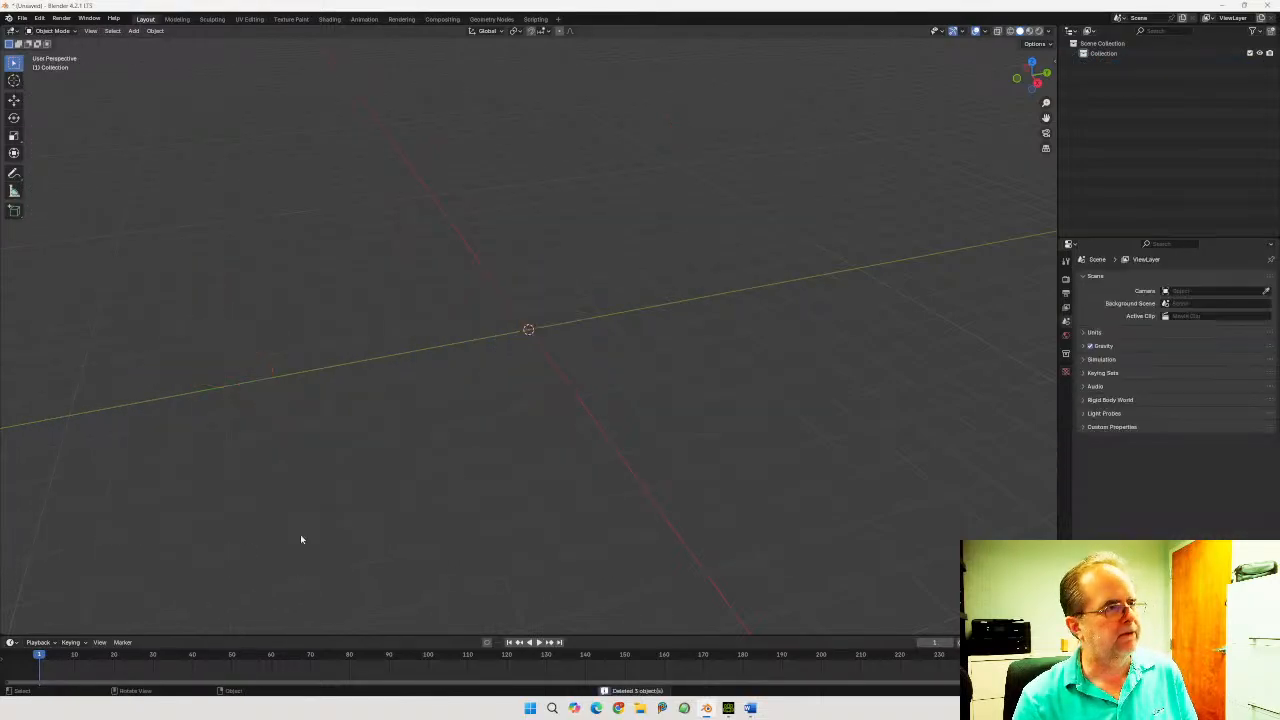
Import the COLLADA file model.dae from the wheel\source\model folder
left_click(22, 19)
mouse_move(43, 160)
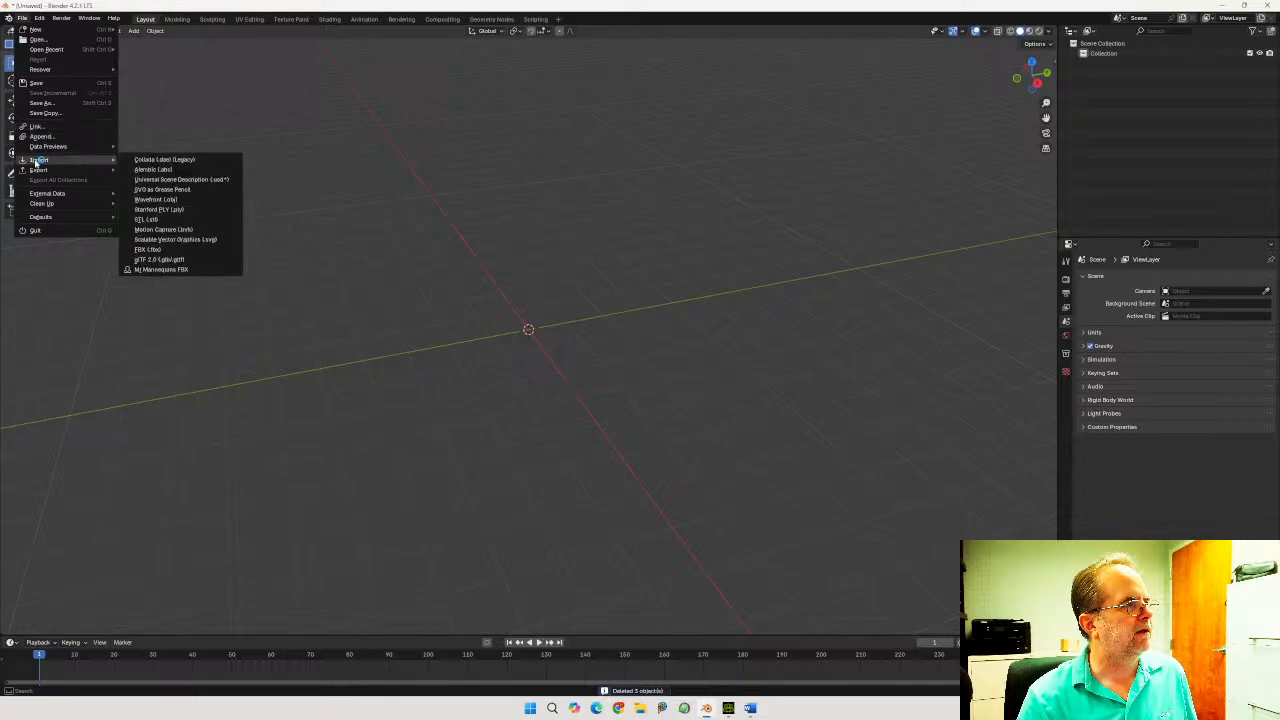
left_click(152, 159)
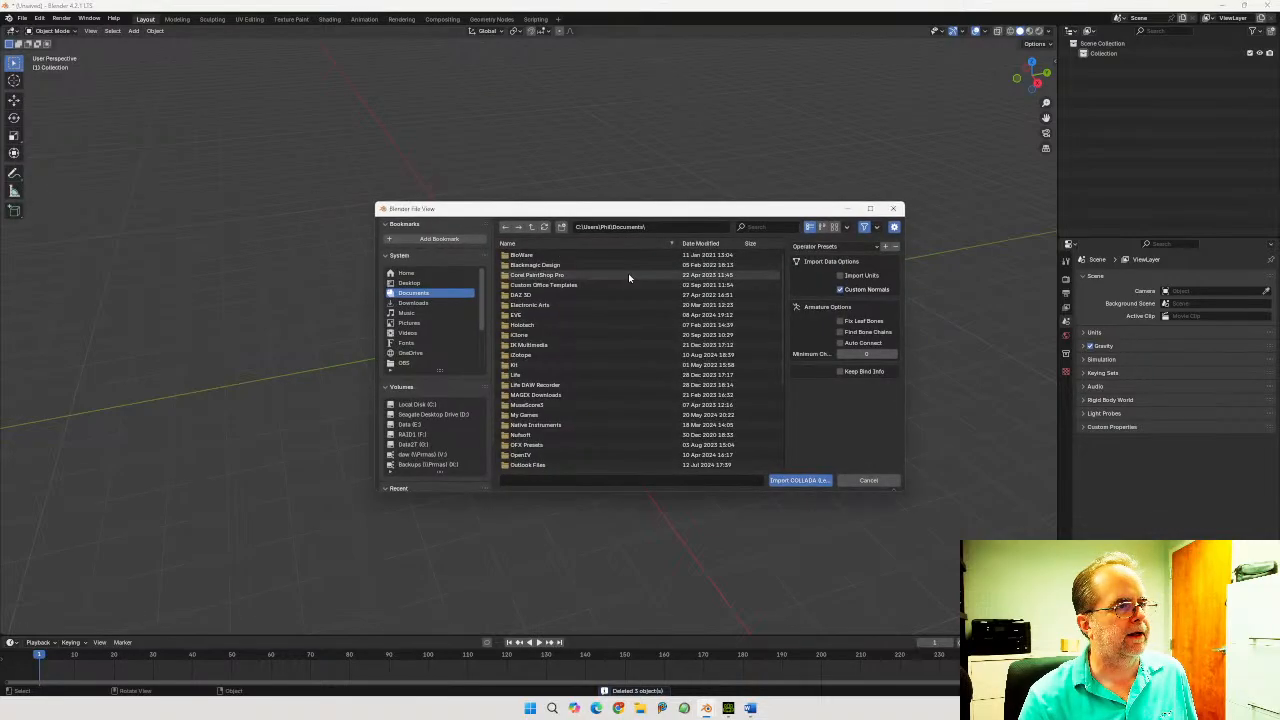
left_click(707, 226)
type("E:\\PRR Computers Dropbox...team\\wheel\\source\\model\\")
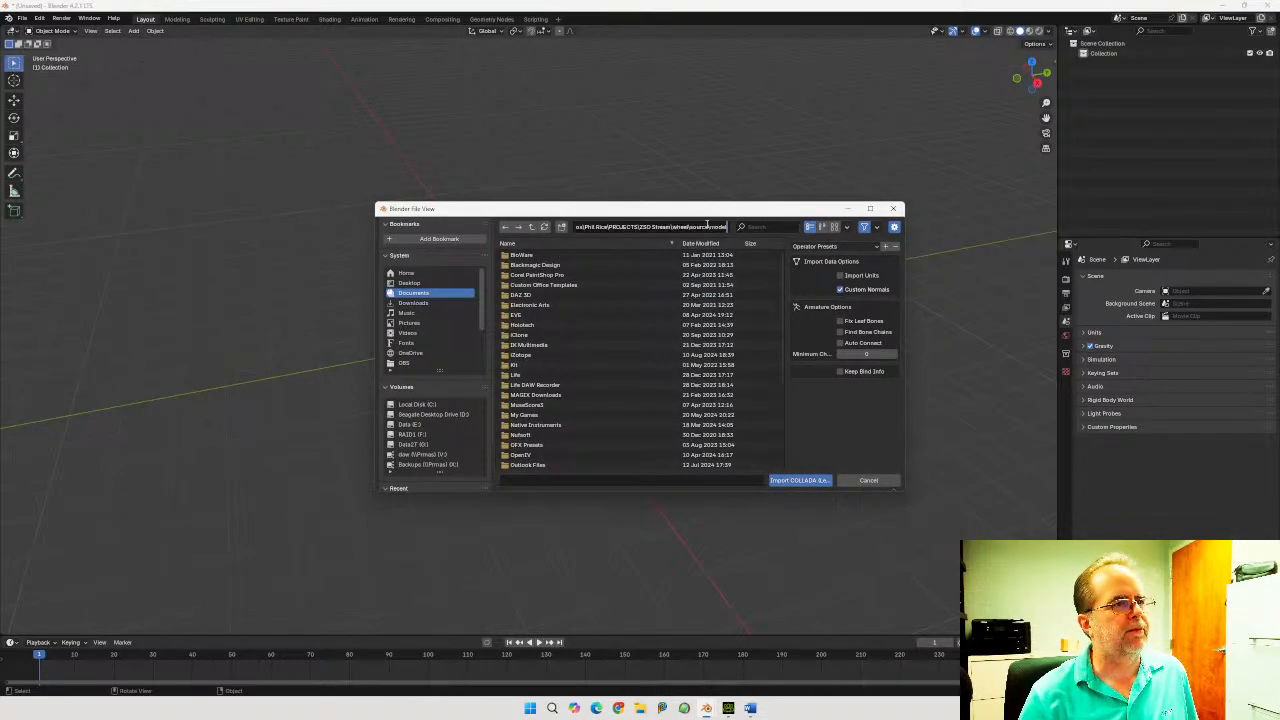
key("Return")
left_click(524, 266)
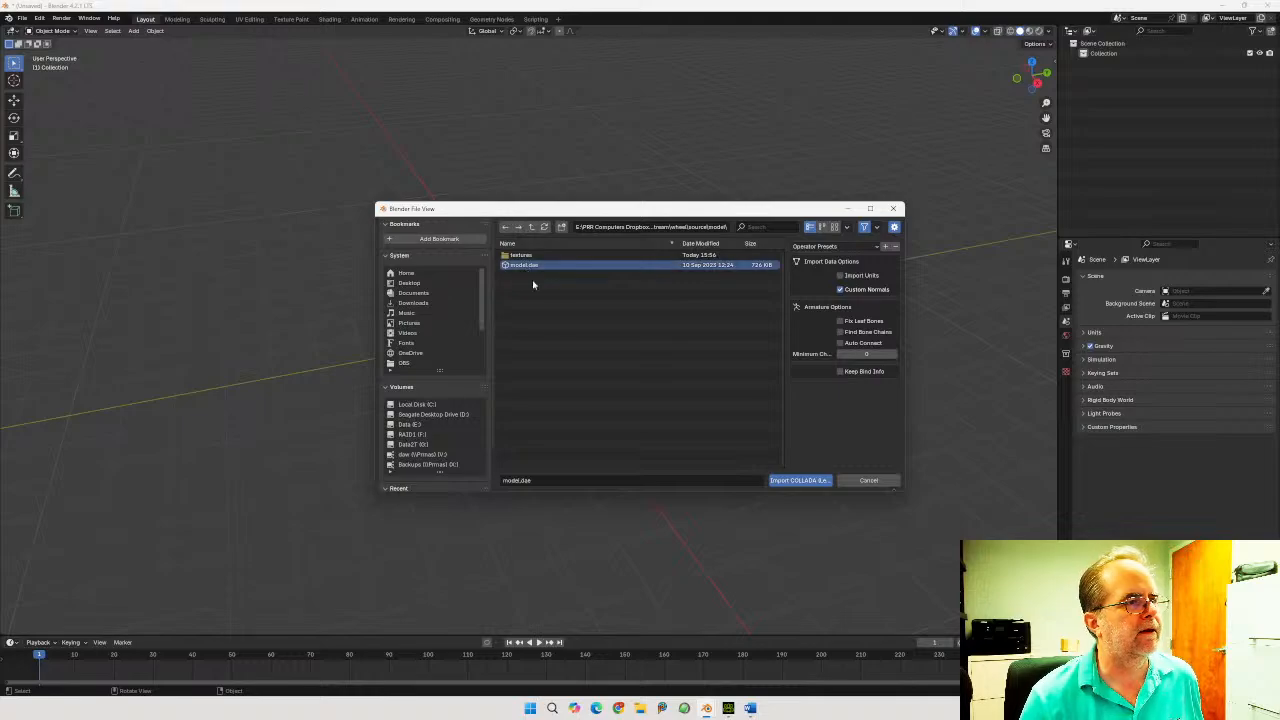
left_click(801, 483)
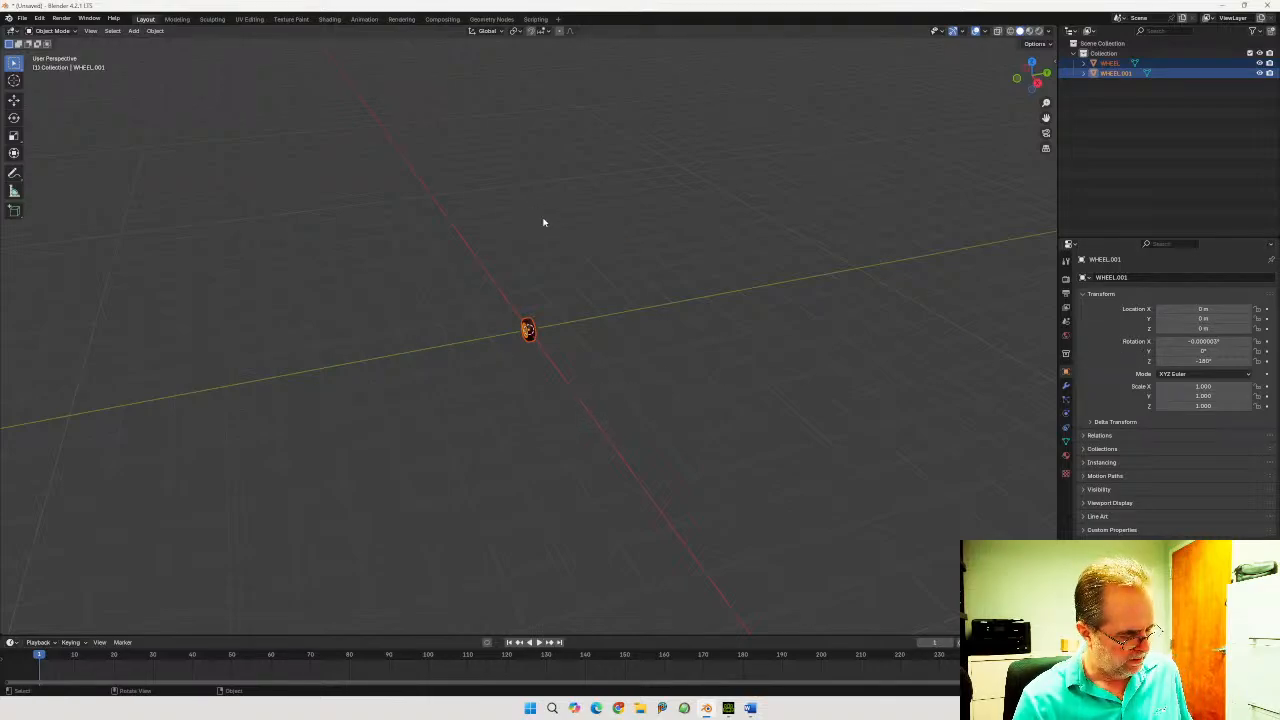
Enlarge both selected wheel objects uniformly to a scale of about 7.77
key("s")
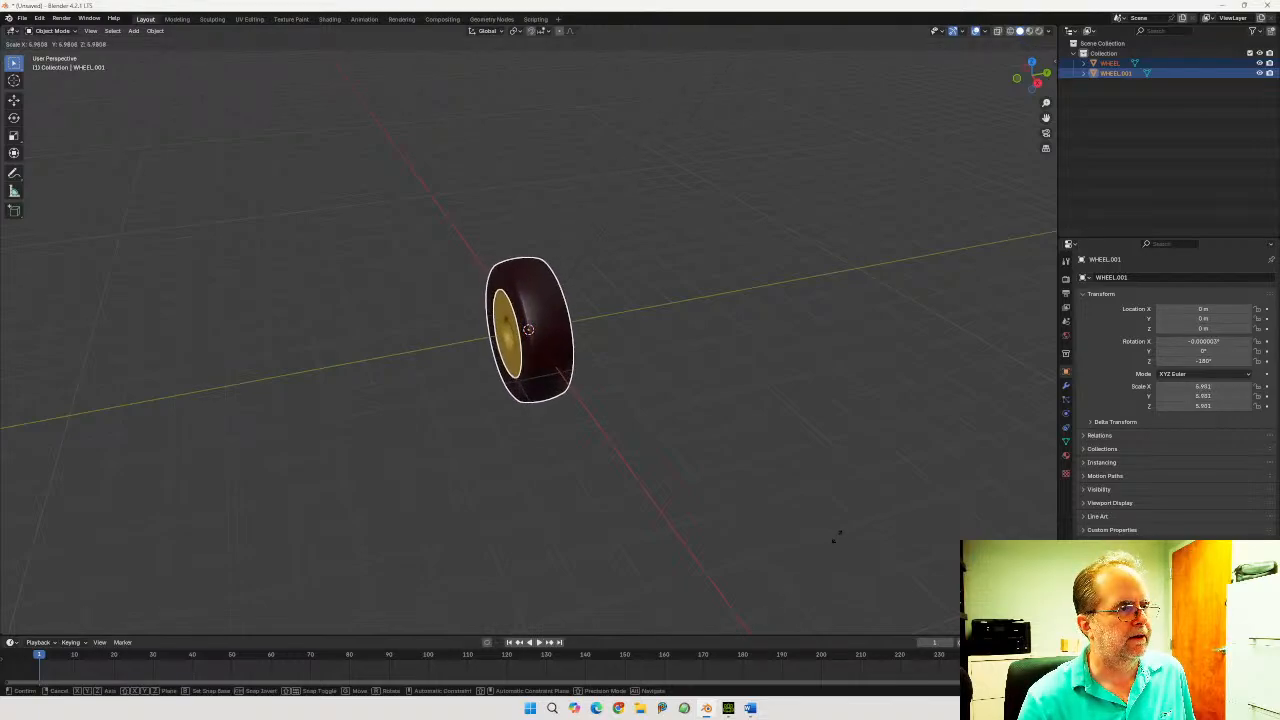
left_click(874, 496)
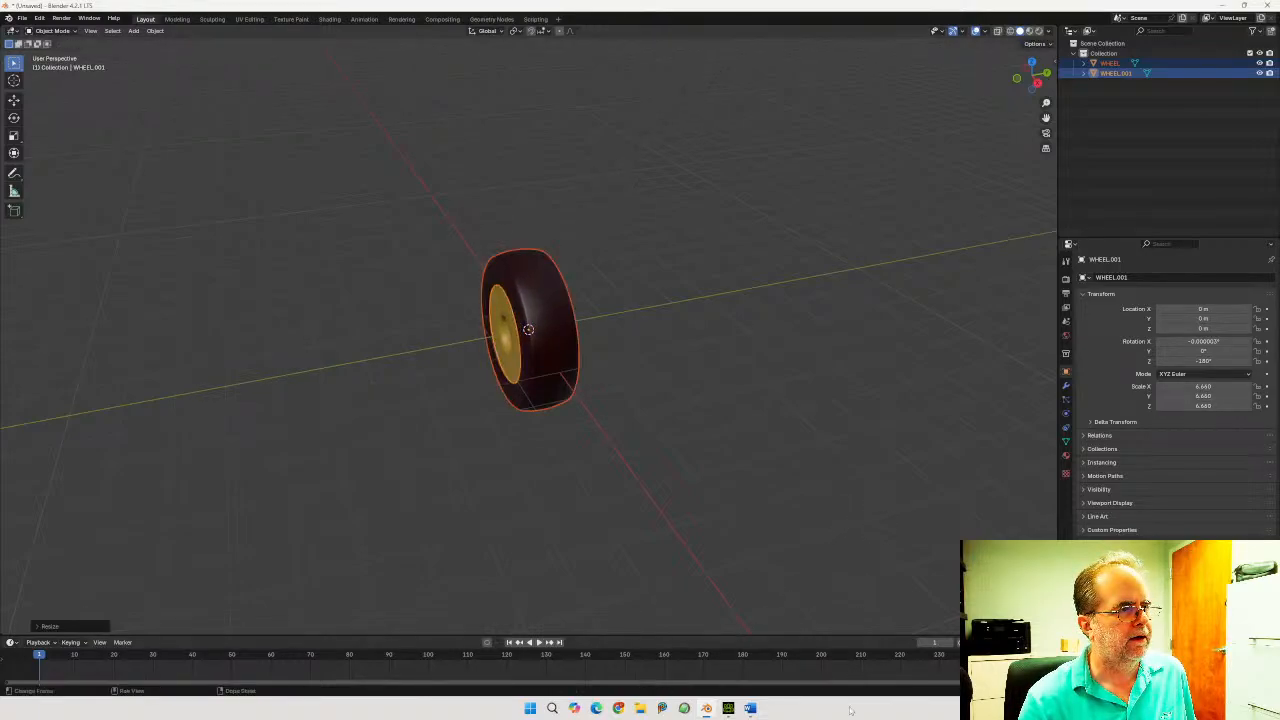
key("s")
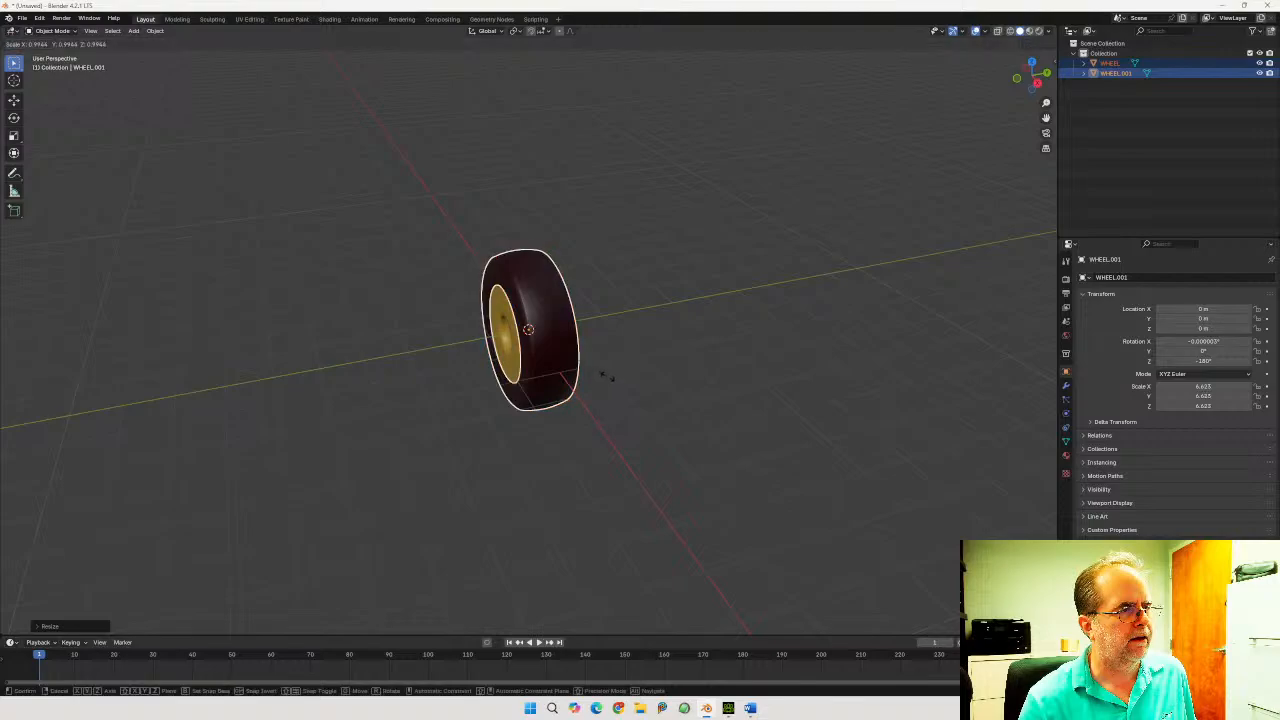
left_click(636, 323)
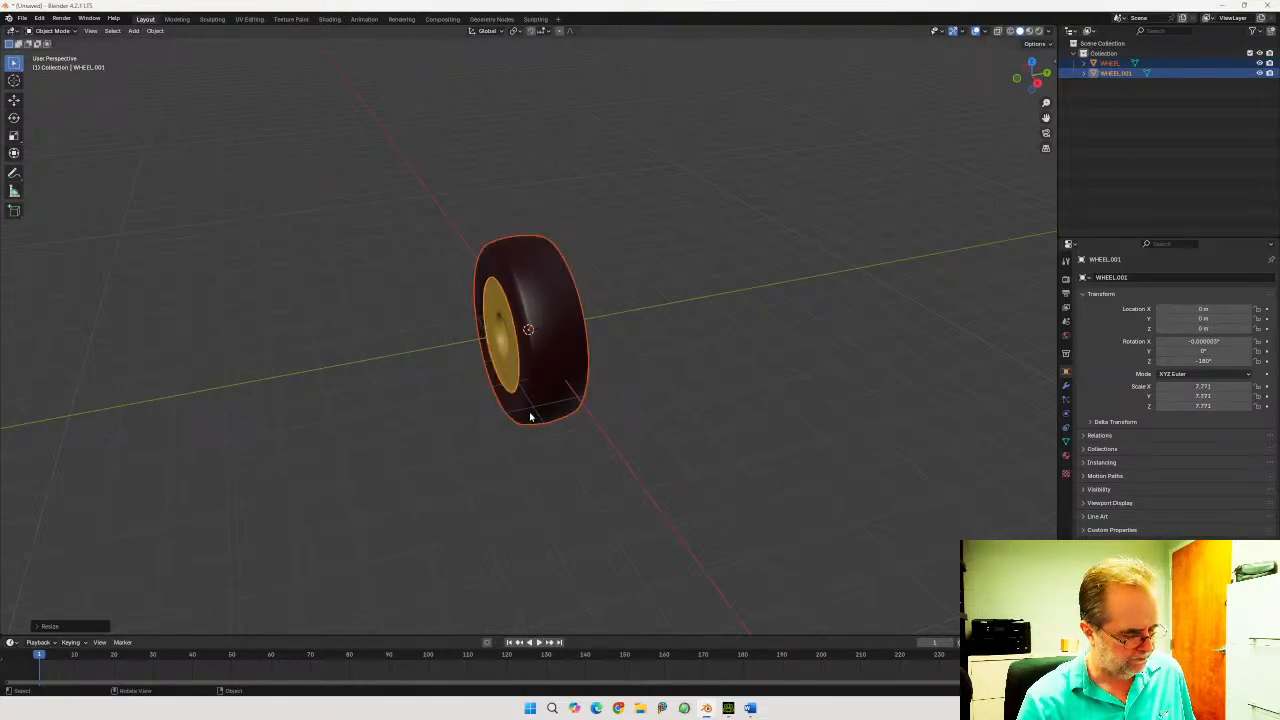
Raise the wheel about 2.31 m along the Z axis so its bottom edge sits near the origin
middle_click_drag(558, 363, 612, 335)
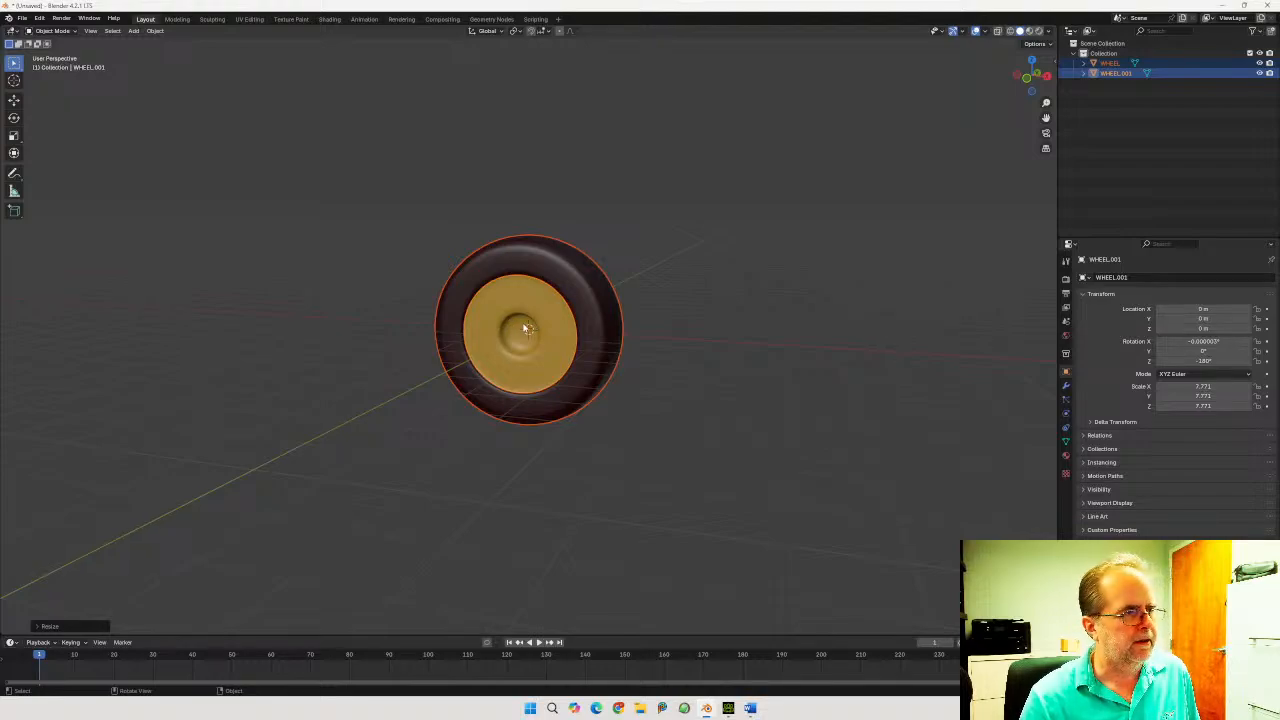
key("g")
key("z")
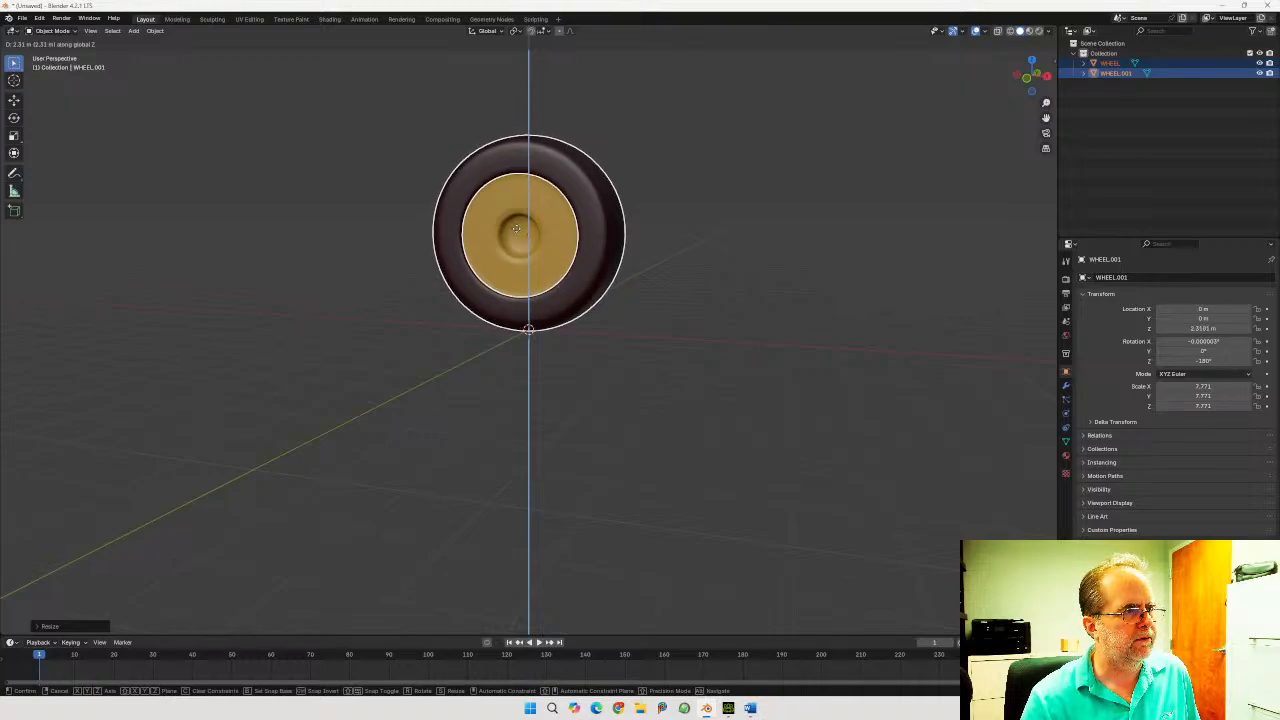
left_click(516, 228)
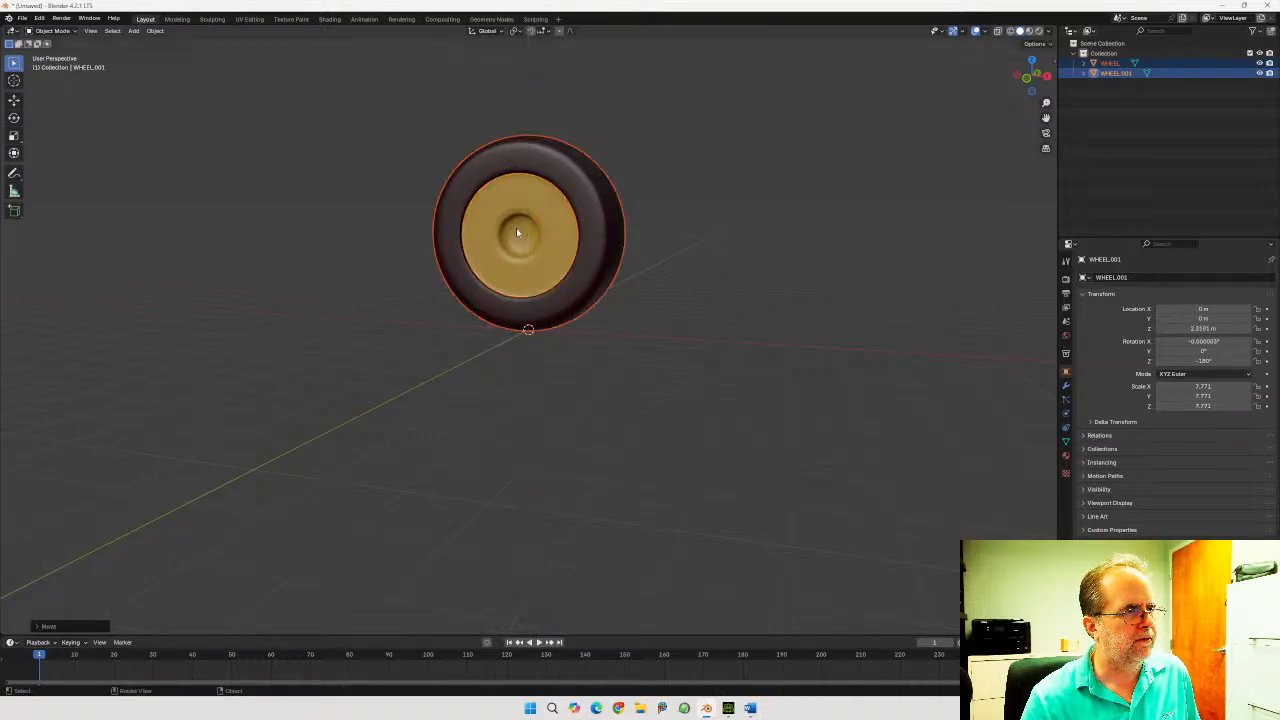
Rotate both wheel objects about 87° around the X axis so the wheel lies flat
middle_click_drag(606, 240, 521, 279)
key("r")
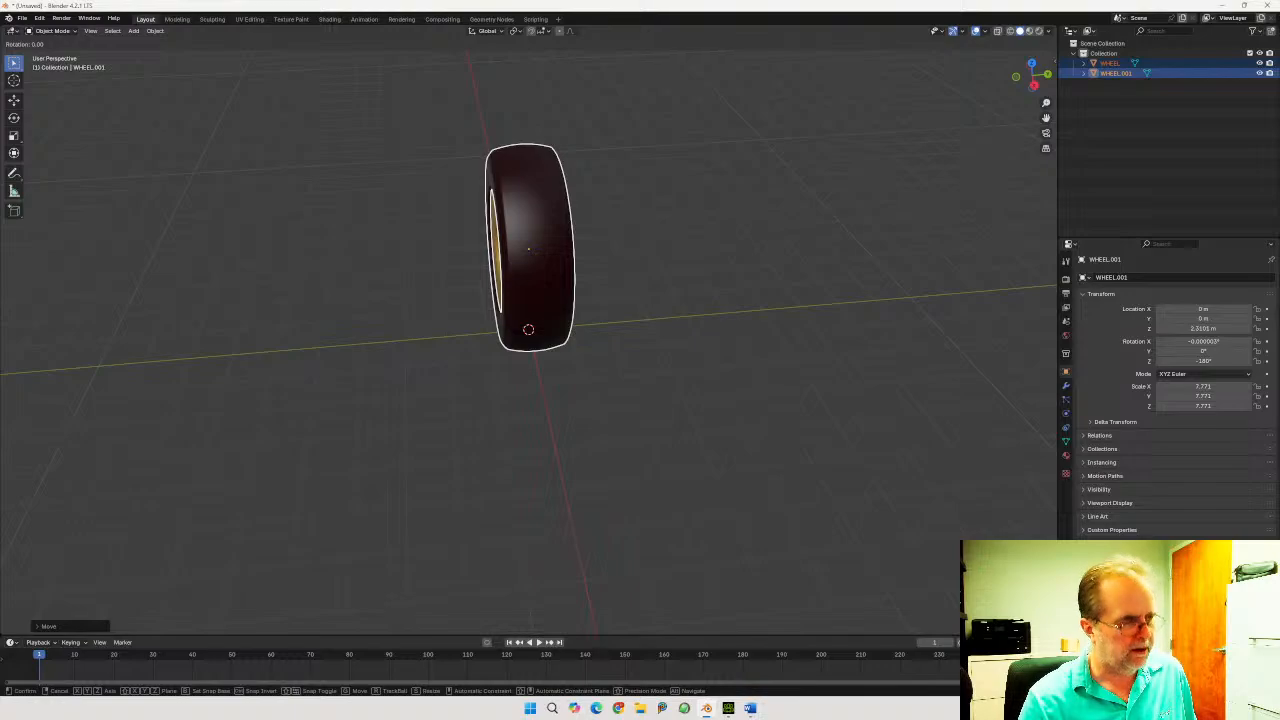
key("x")
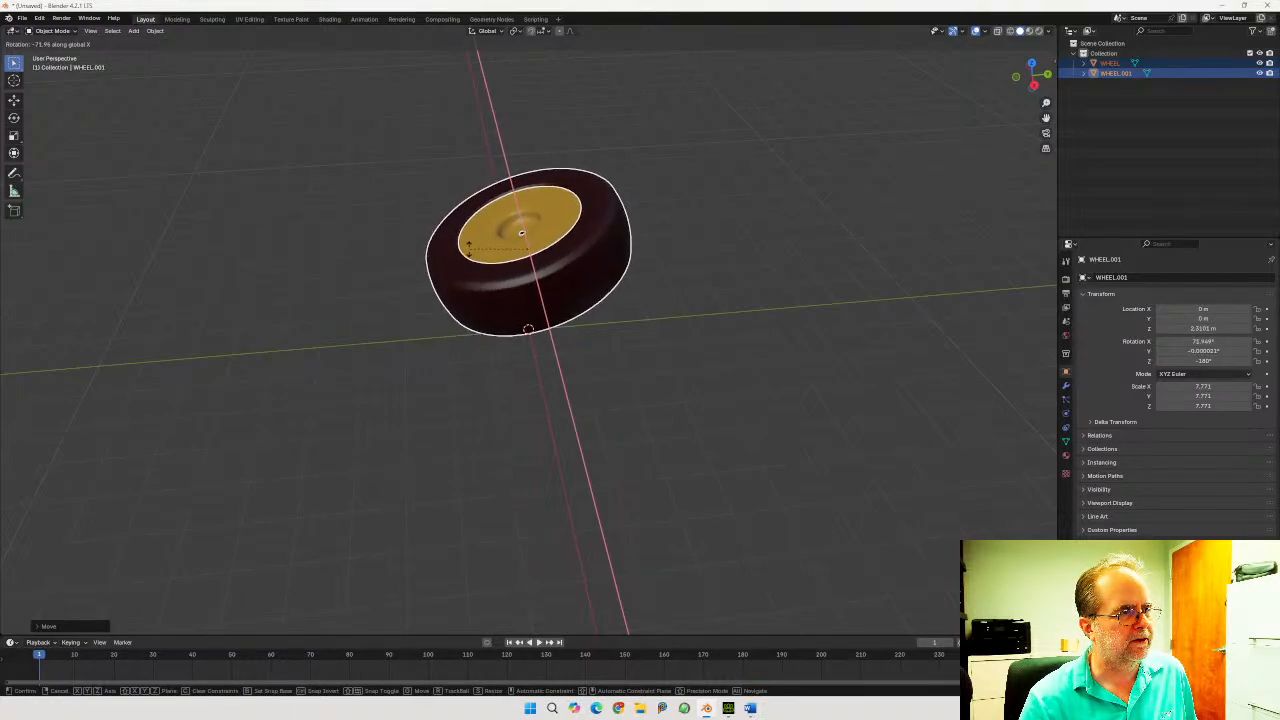
left_click(450, 232)
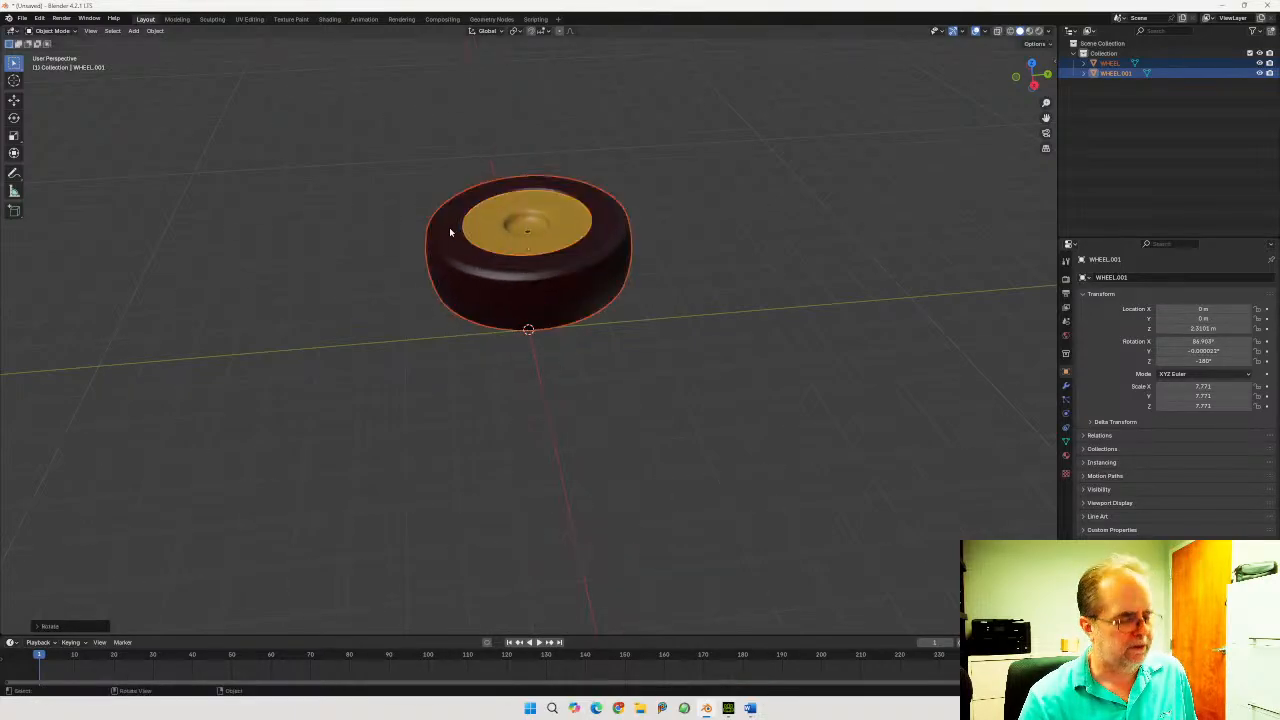
Set the rotation of WHEEL.001 to exactly 90° on X and 0° on Y
key("n")
left_click(997, 122)
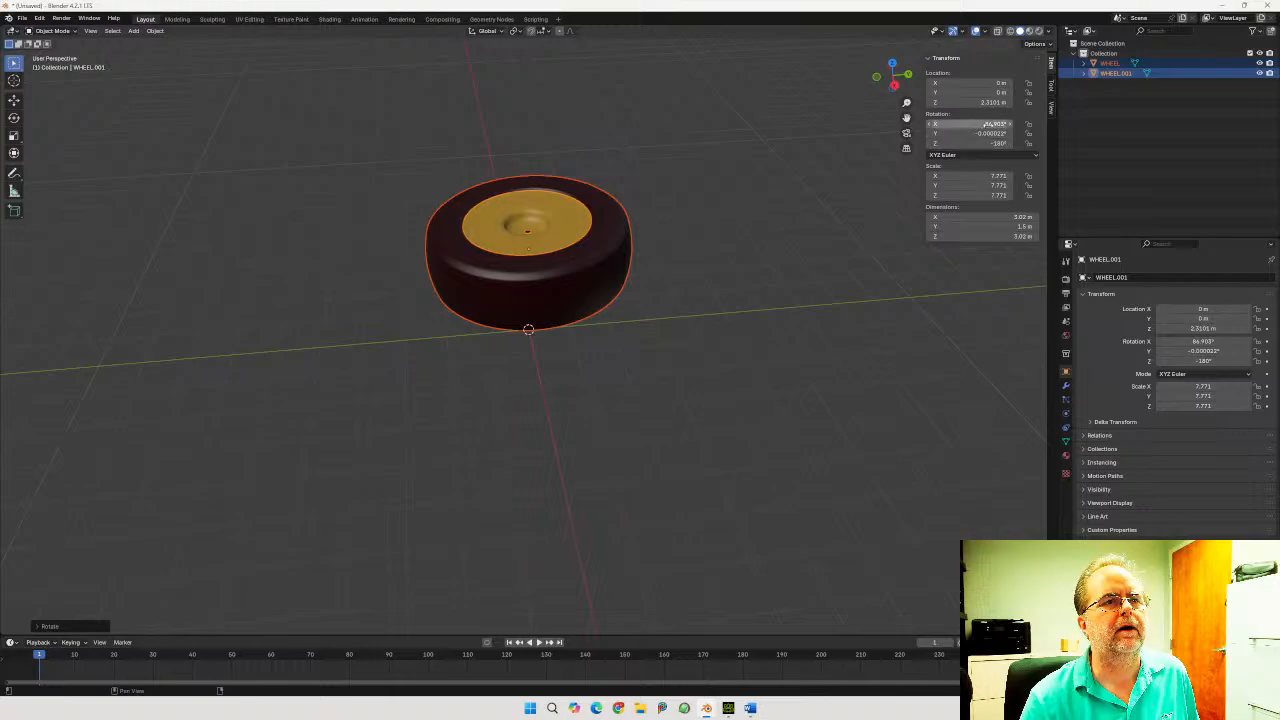
type("90")
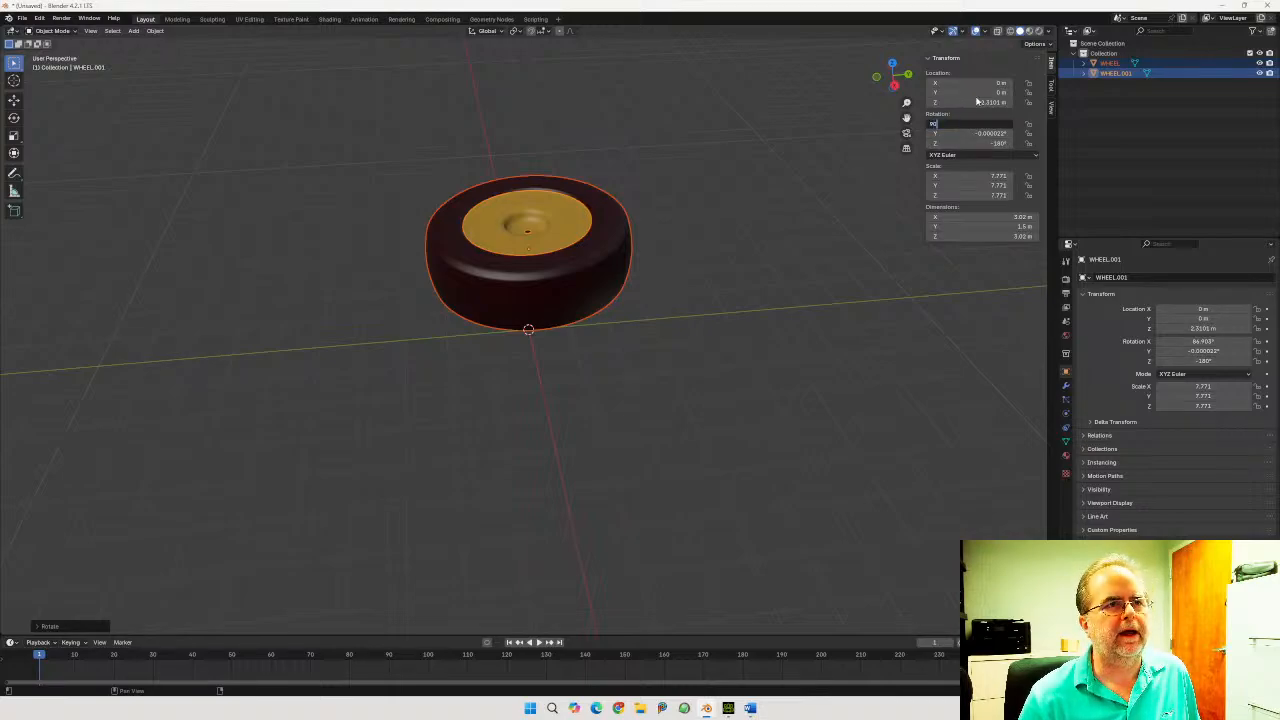
key("Return")
left_click(984, 133)
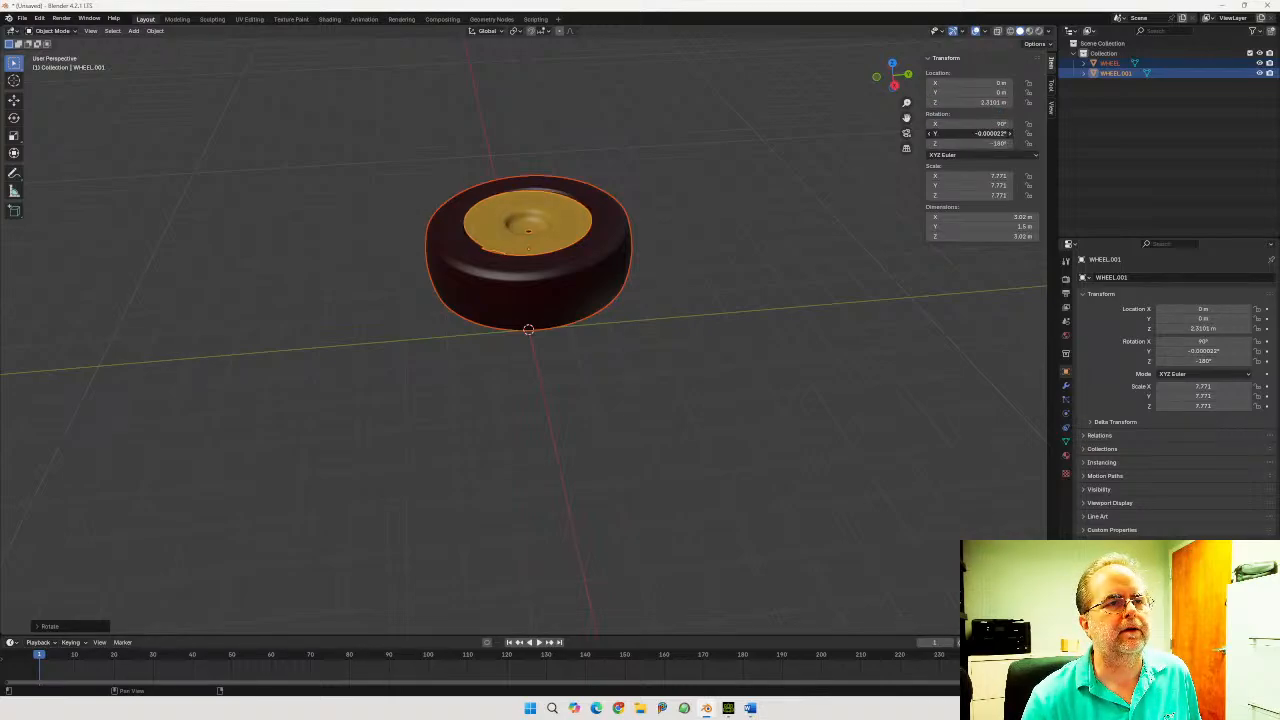
type("0")
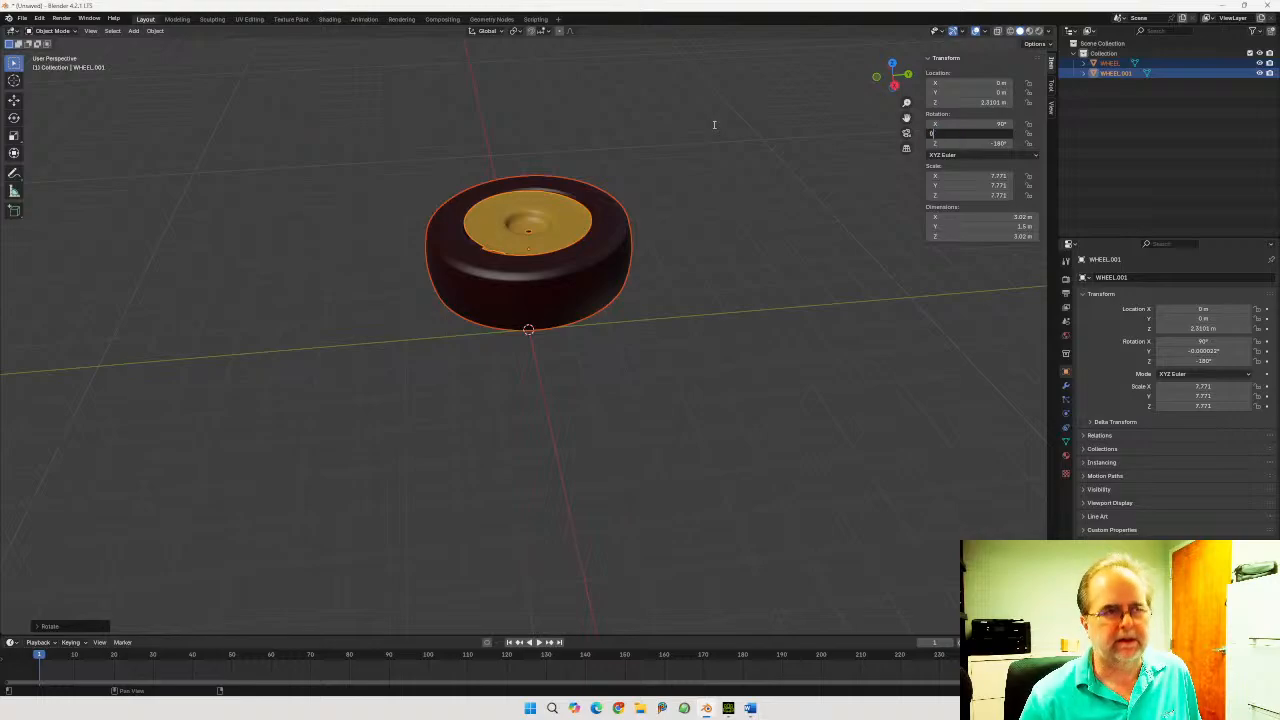
key("Return")
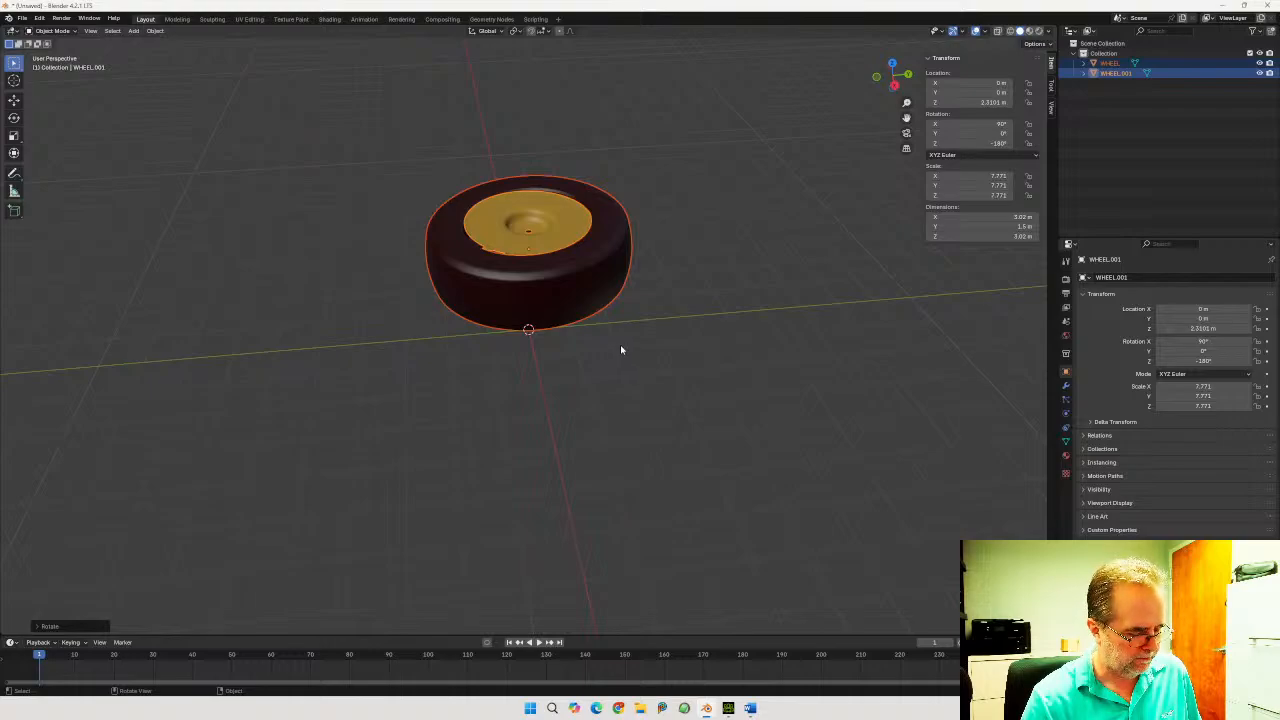
Rotate both wheel objects by about -3.13° around the X axis to level the tire with the ground
middle_click_drag(620, 349, 616, 306)
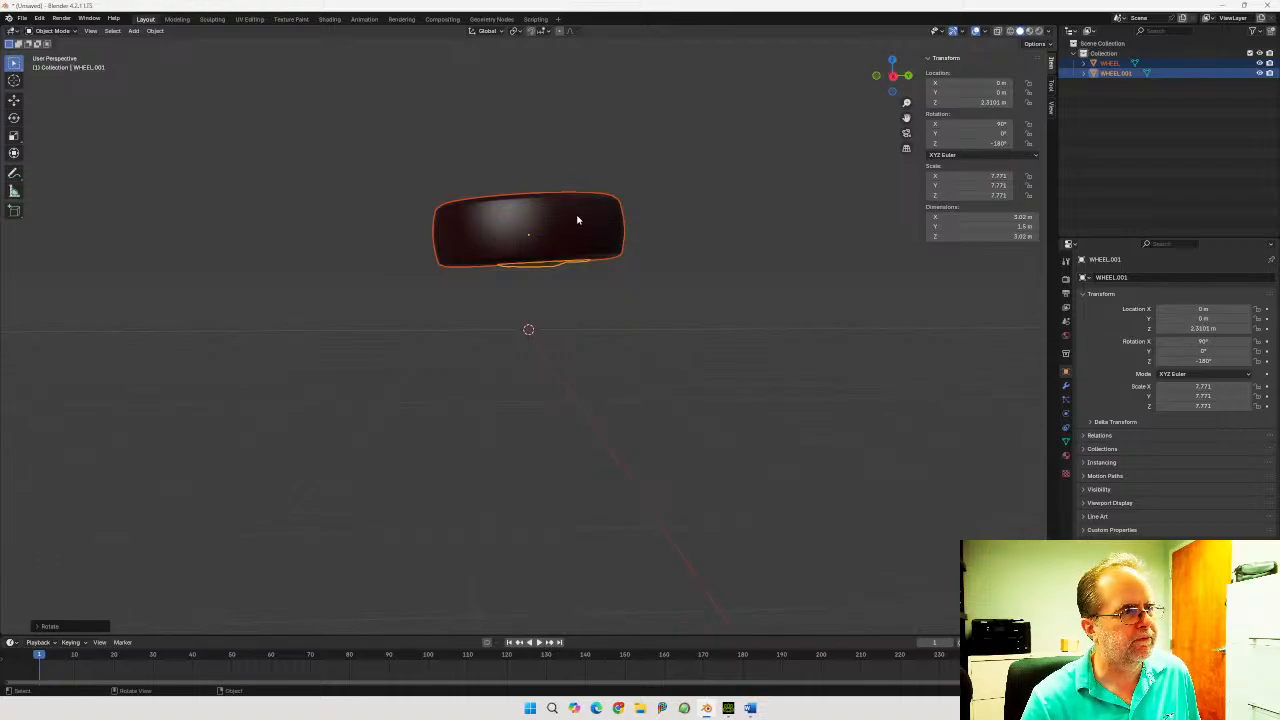
key("r")
key("x")
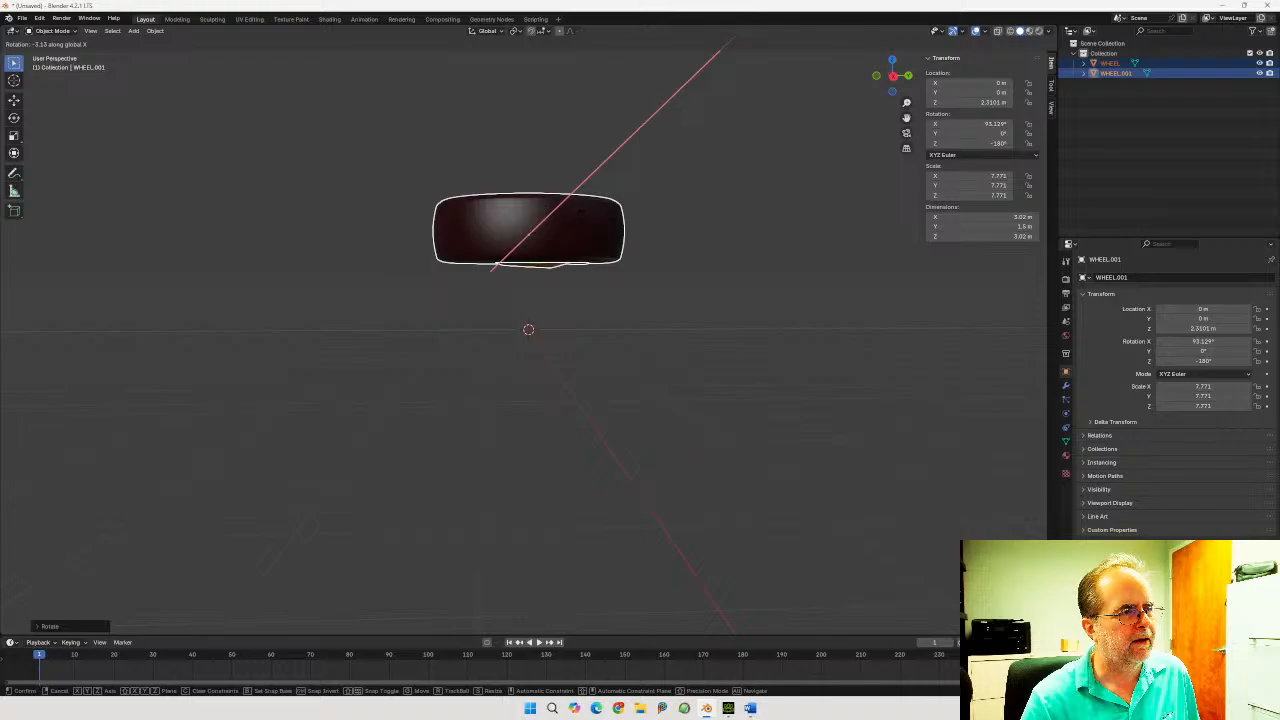
left_click(581, 216)
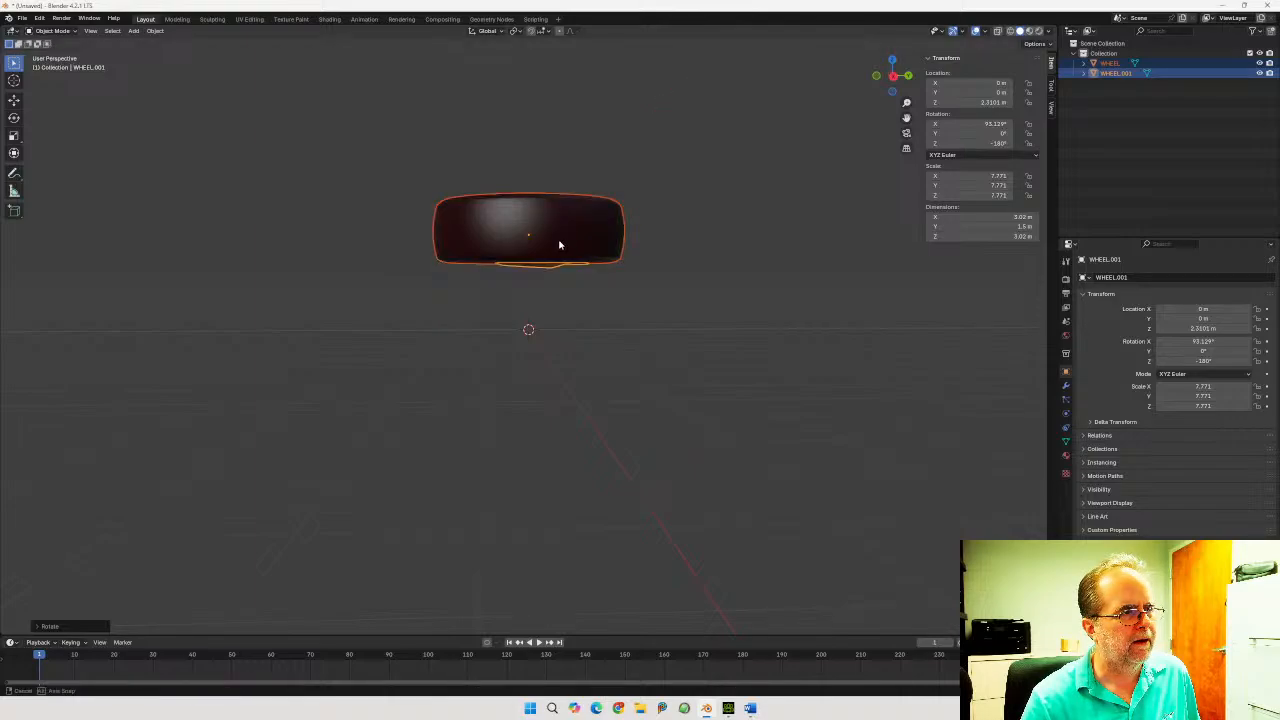
mouse_move(557, 246)
middle_mouse_down()
mouse_move(586, 293)
mouse_move(686, 286)
mouse_move(723, 237)
mouse_move(731, 249)
mouse_move(651, 297)
mouse_move(634, 151)
mouse_move(622, 228)
mouse_move(583, 291)
mouse_move(543, 266)
mouse_move(555, 260)
middle_mouse_up()
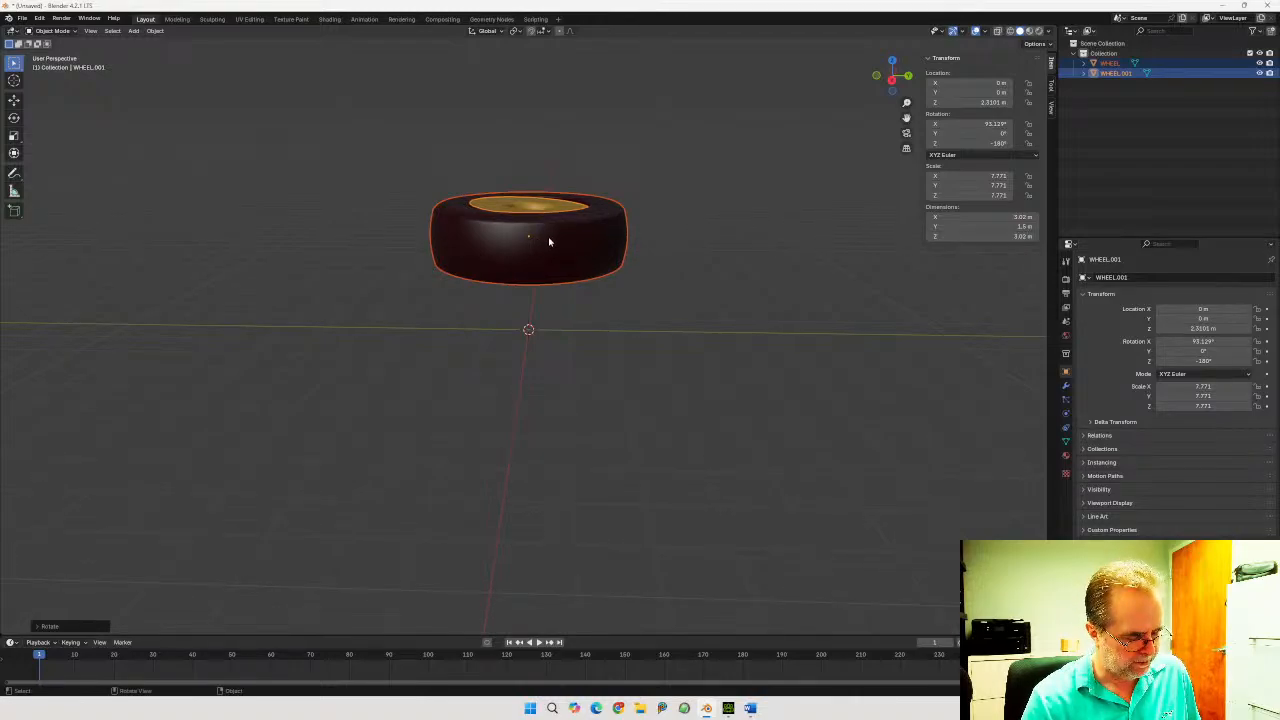
Flip the wheel about 180.7° around the X axis, and fine-level it by about 0.49° in the right orthographic view
key("r")
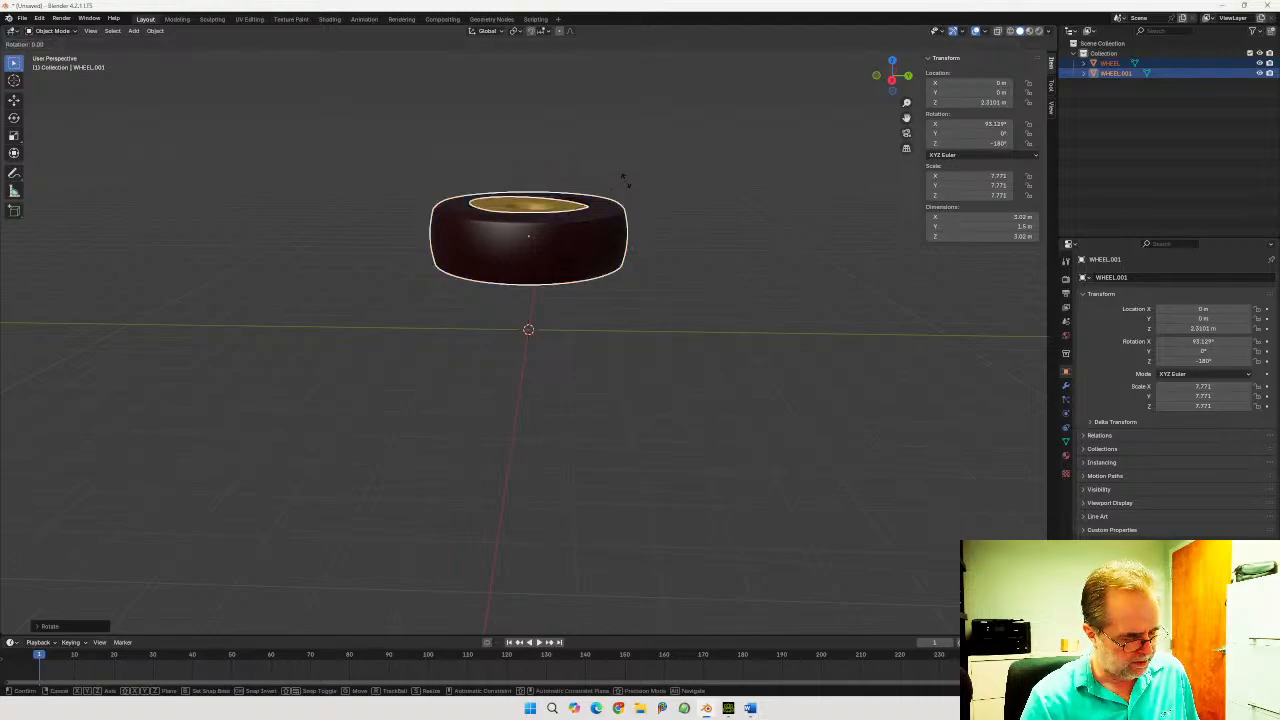
key("x")
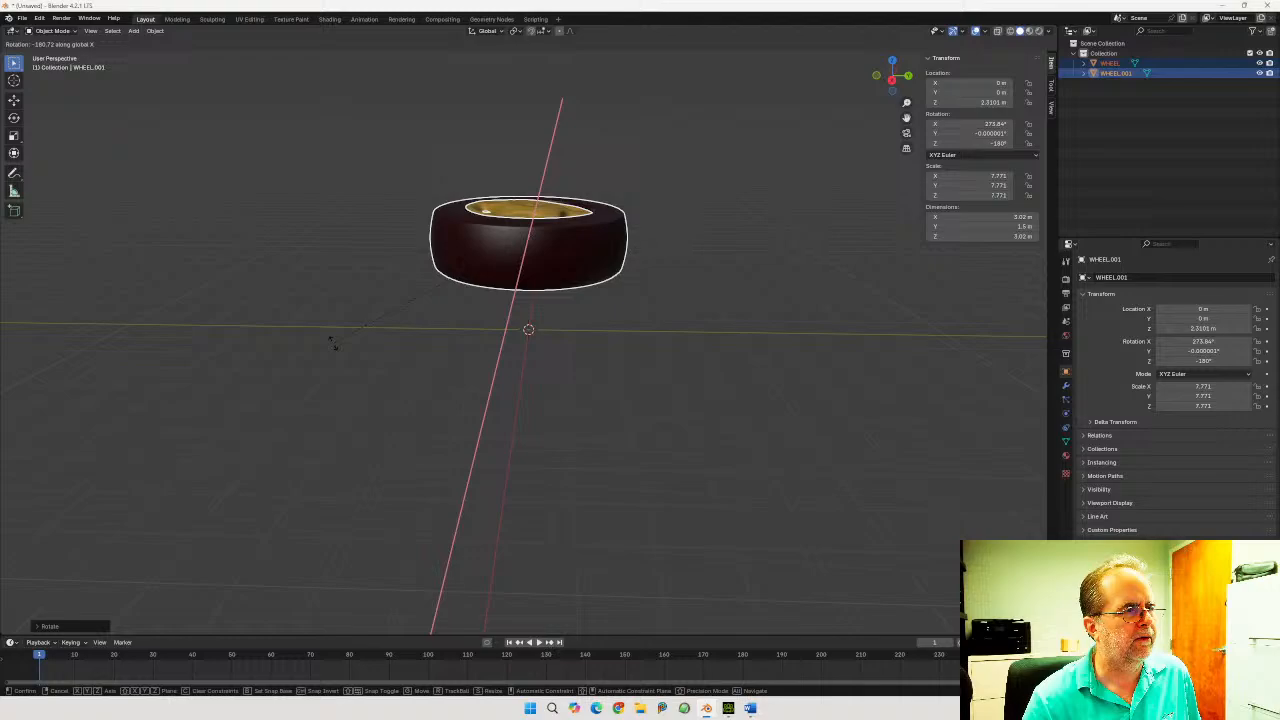
left_click(334, 344)
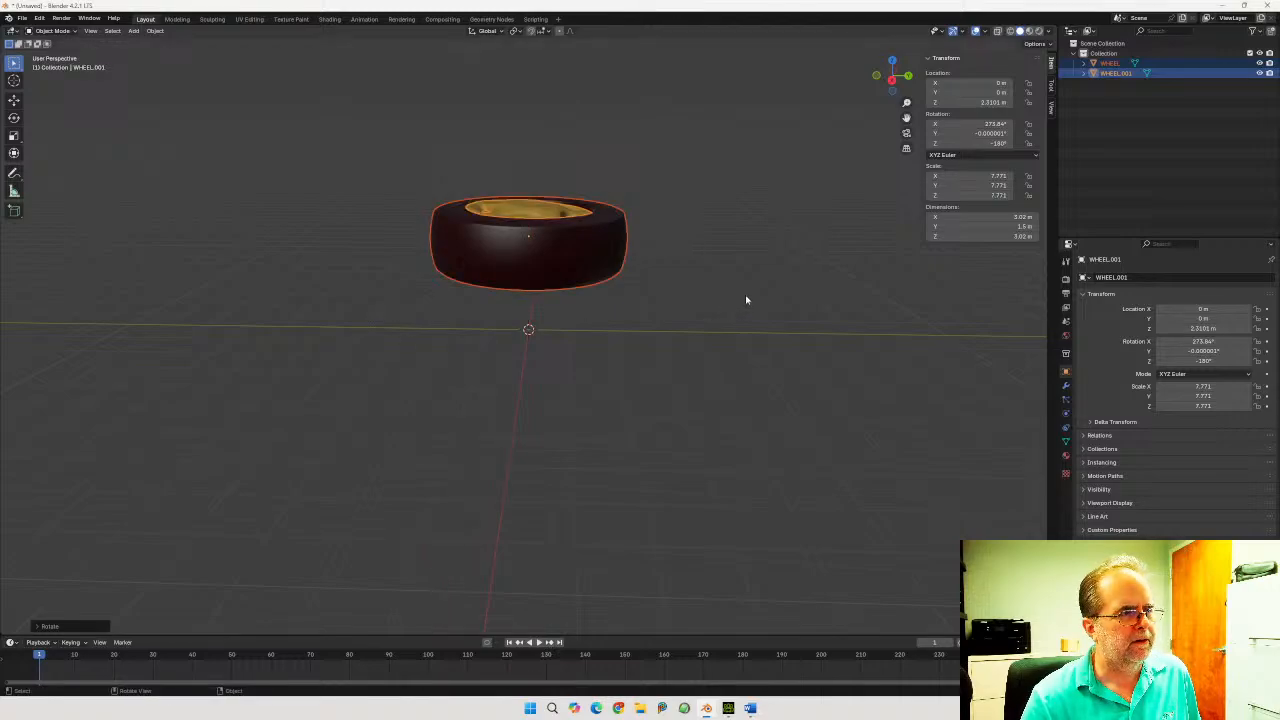
key("KP_1")
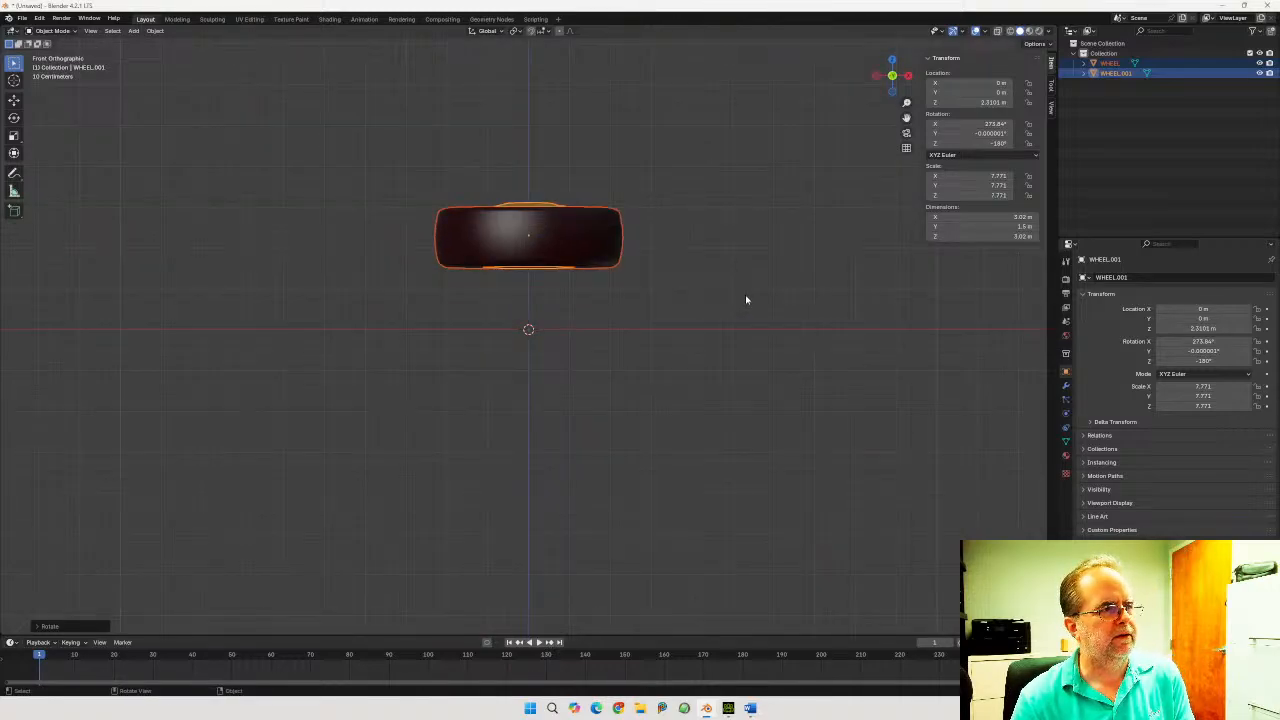
key("KP_3")
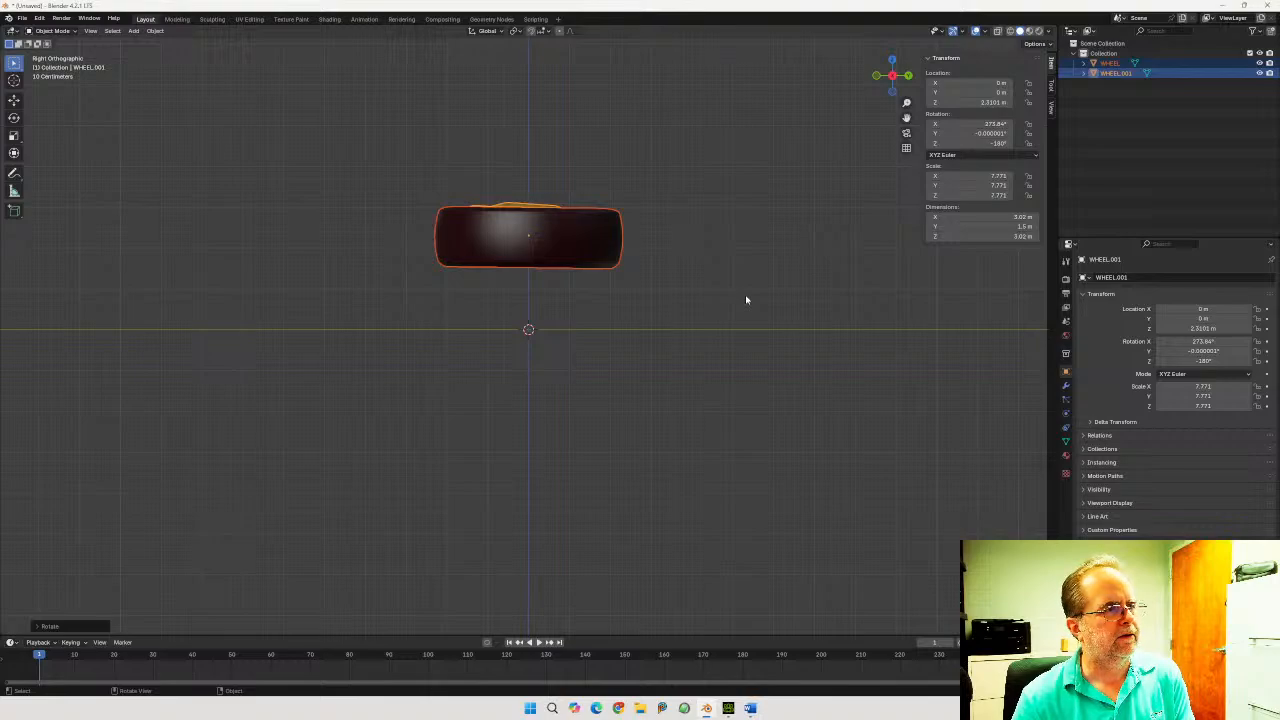
key("r")
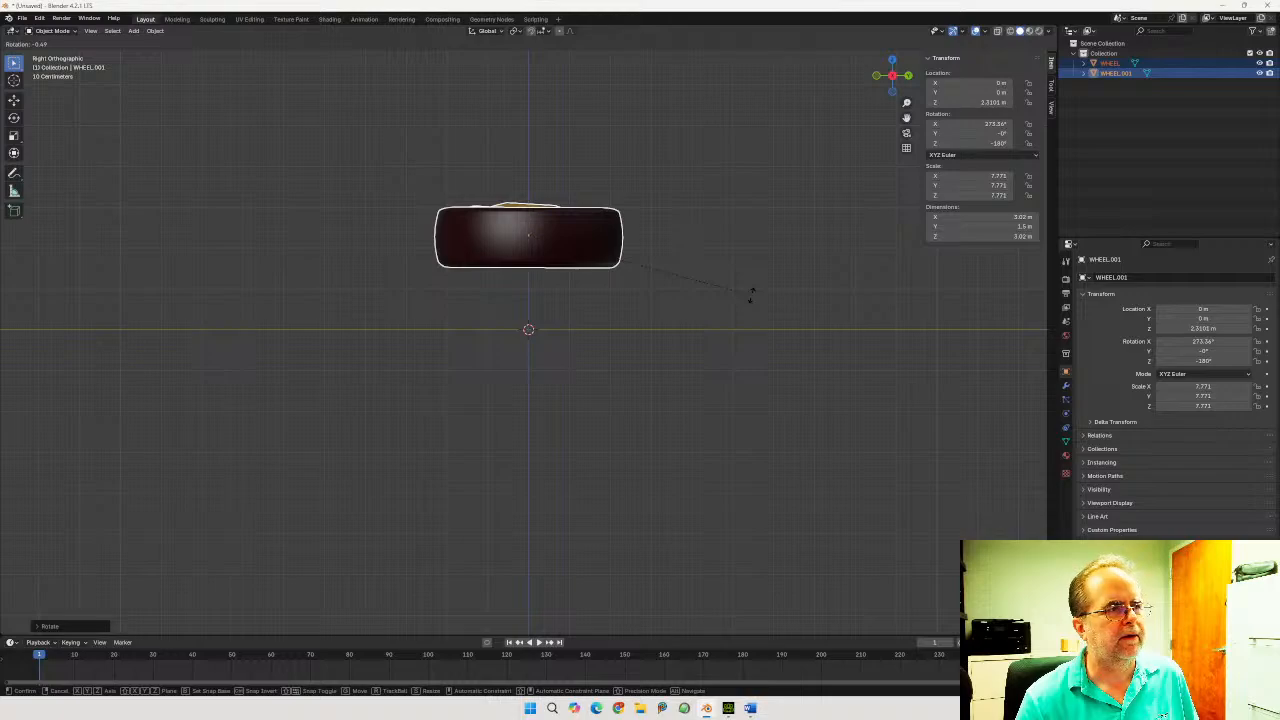
left_click(751, 296)
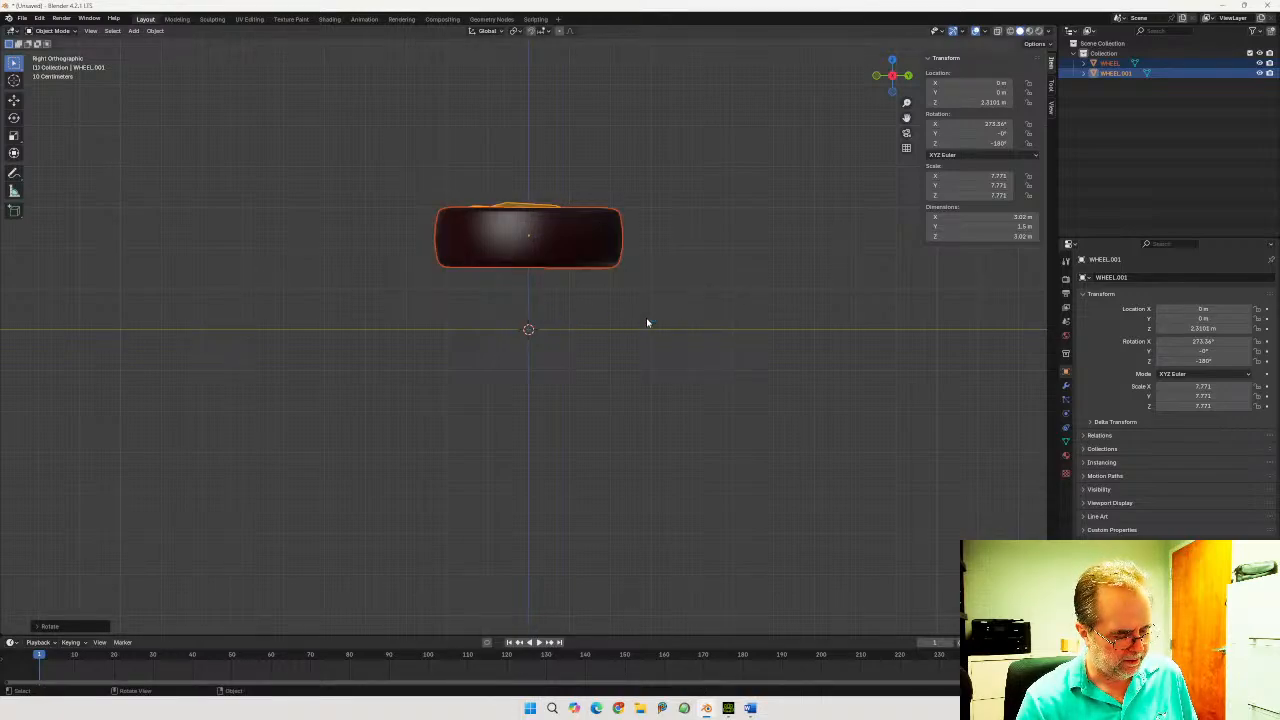
Lower the wheel about 1.49 m along the Z axis so its underside rests on the ground line
key("g")
key("z")
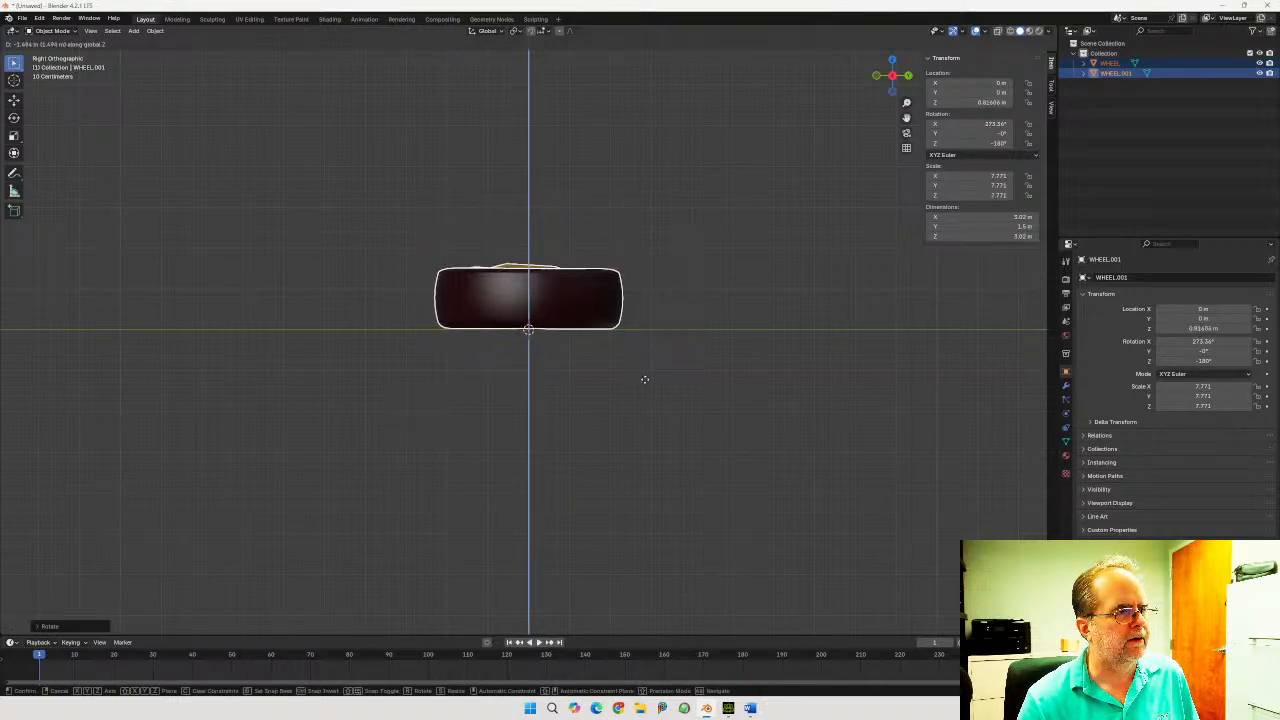
left_click(644, 380)
Hide and show WHEEL and WHEEL.001 individually to check which part of the wheel each object contains
middle_click_drag(705, 276, 565, 340)
scroll(680, 323, "up", 3)
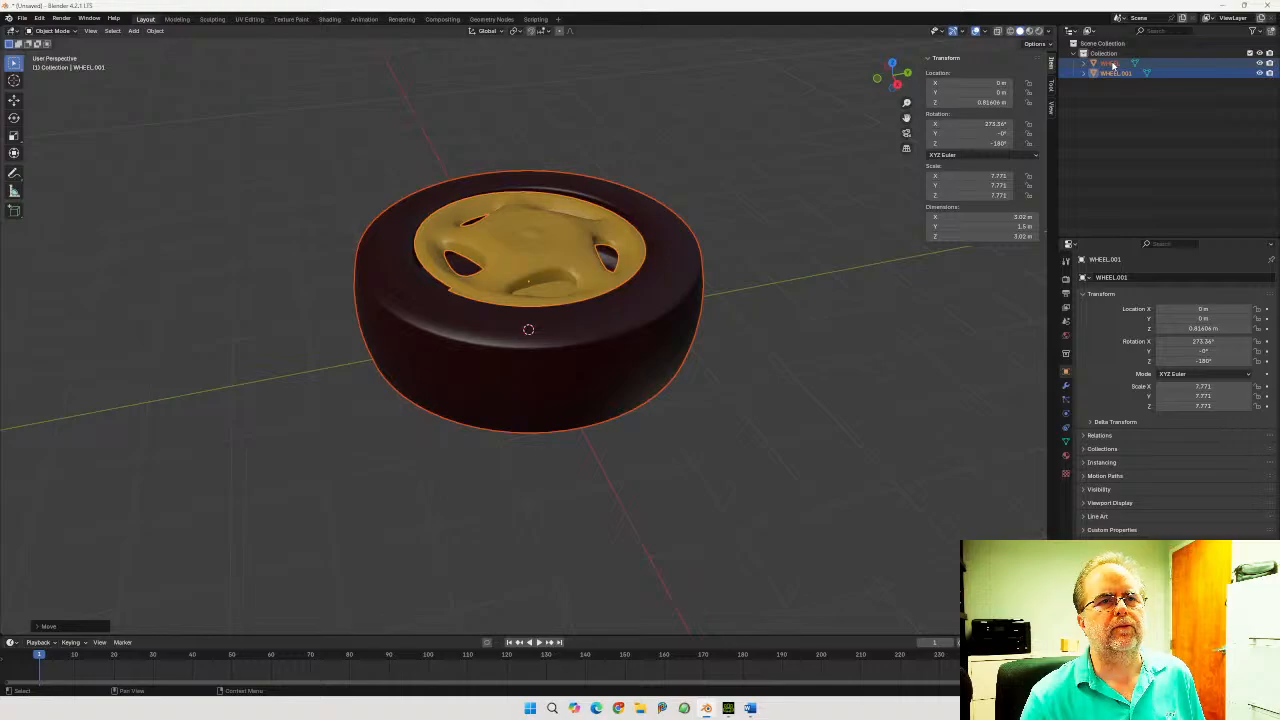
left_click(1259, 64)
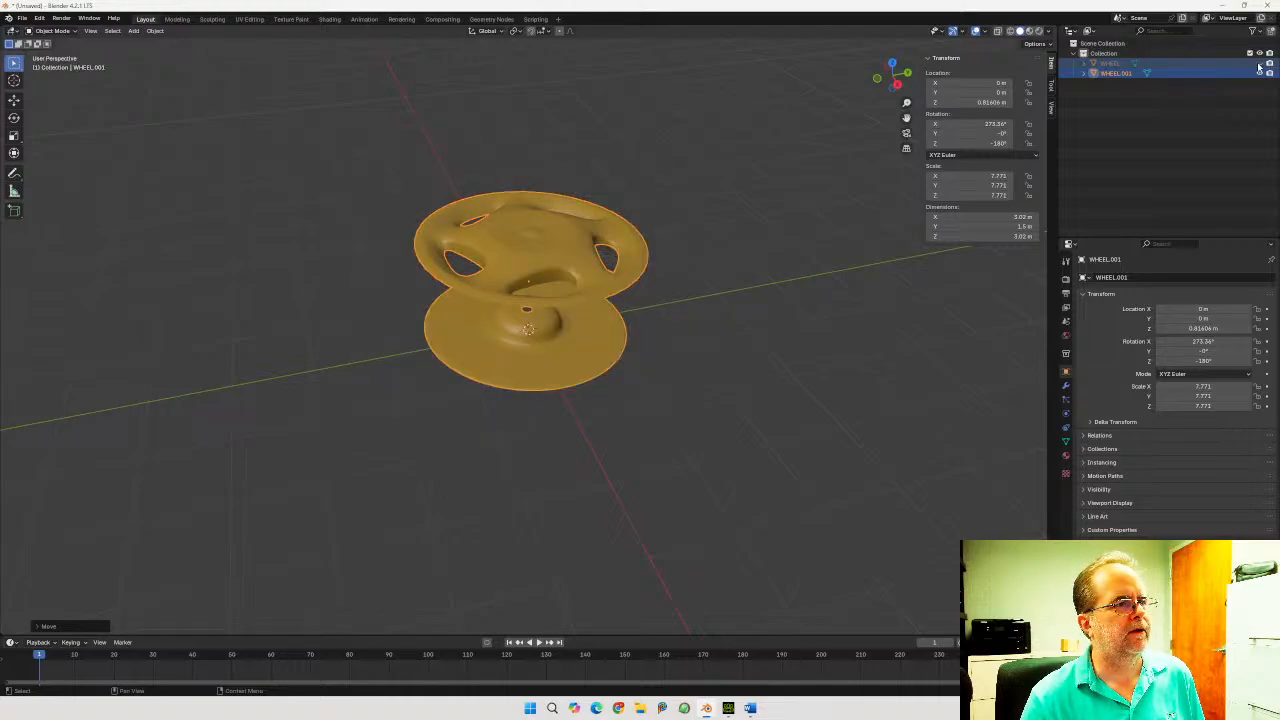
left_click(1259, 63)
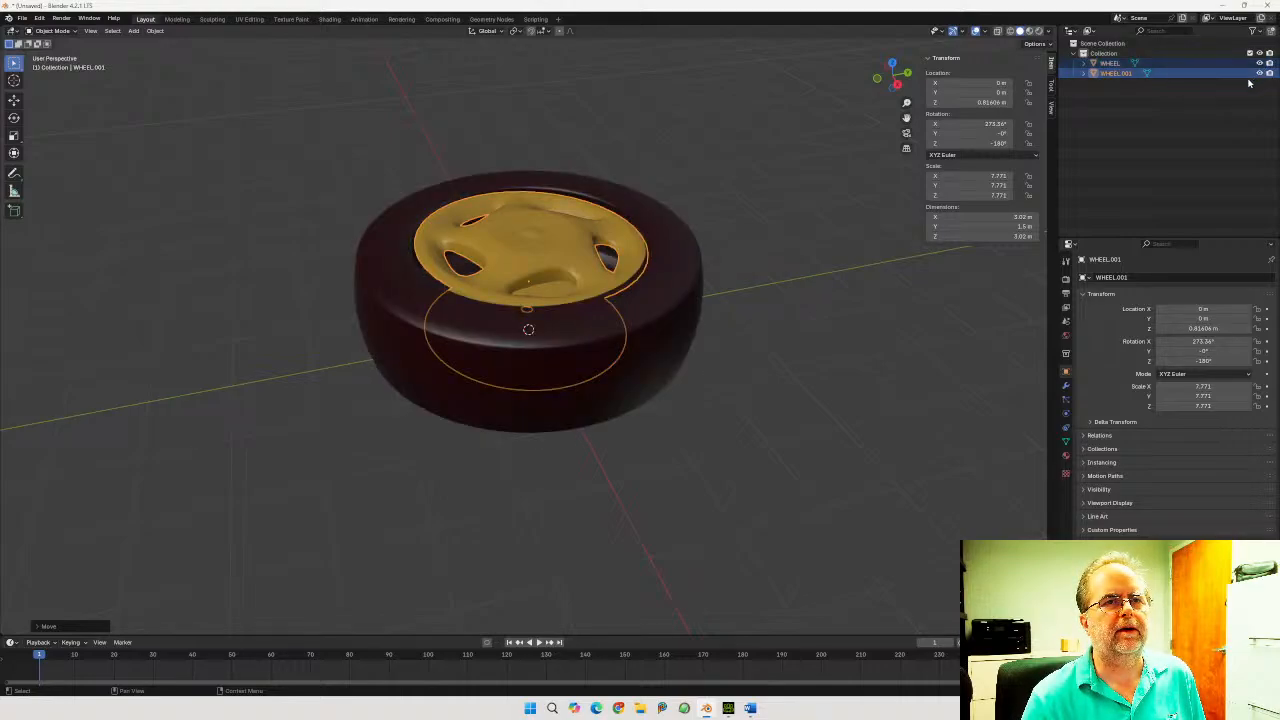
left_click(1259, 73)
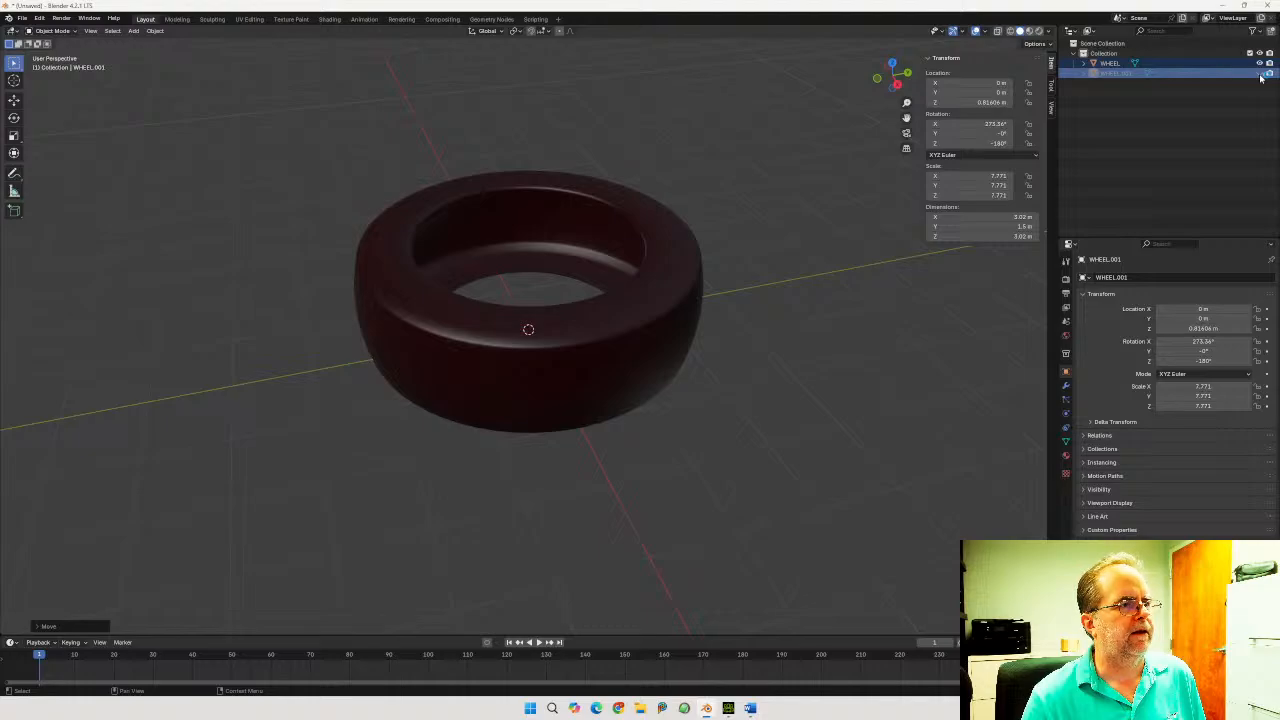
left_click(1260, 74)
left_click(1260, 74)
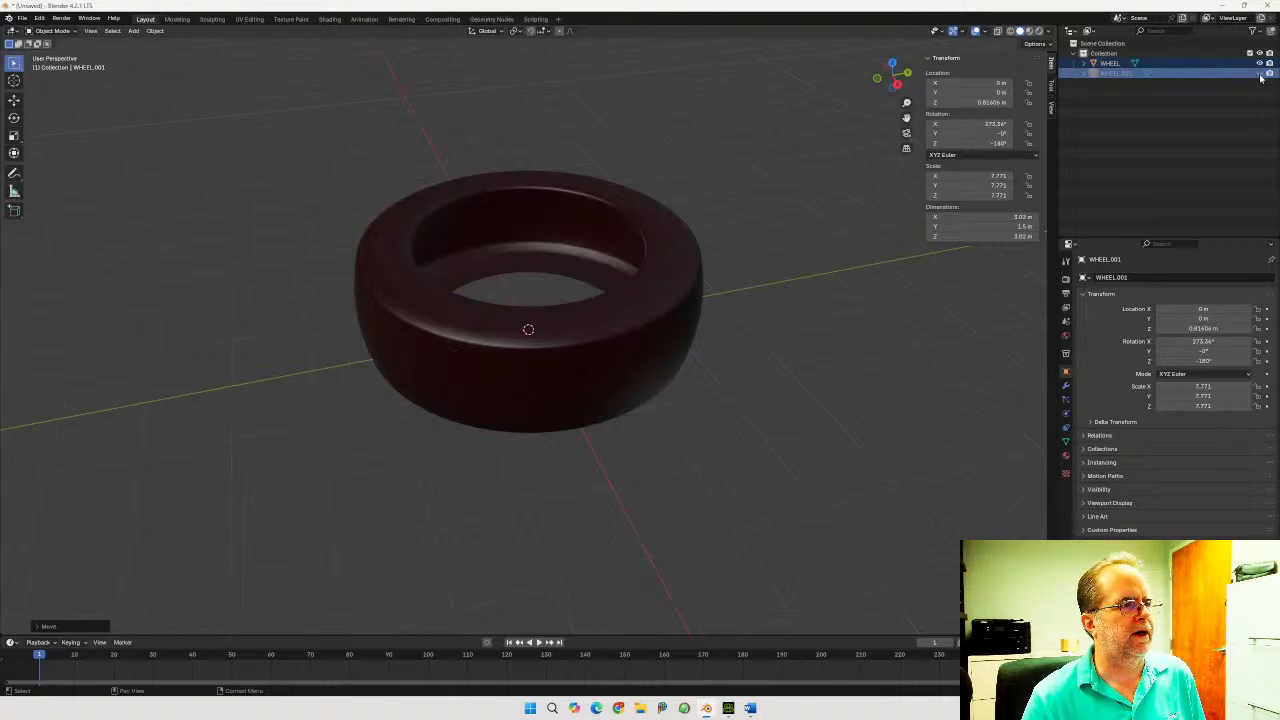
left_click(1260, 74)
left_click(1260, 74)
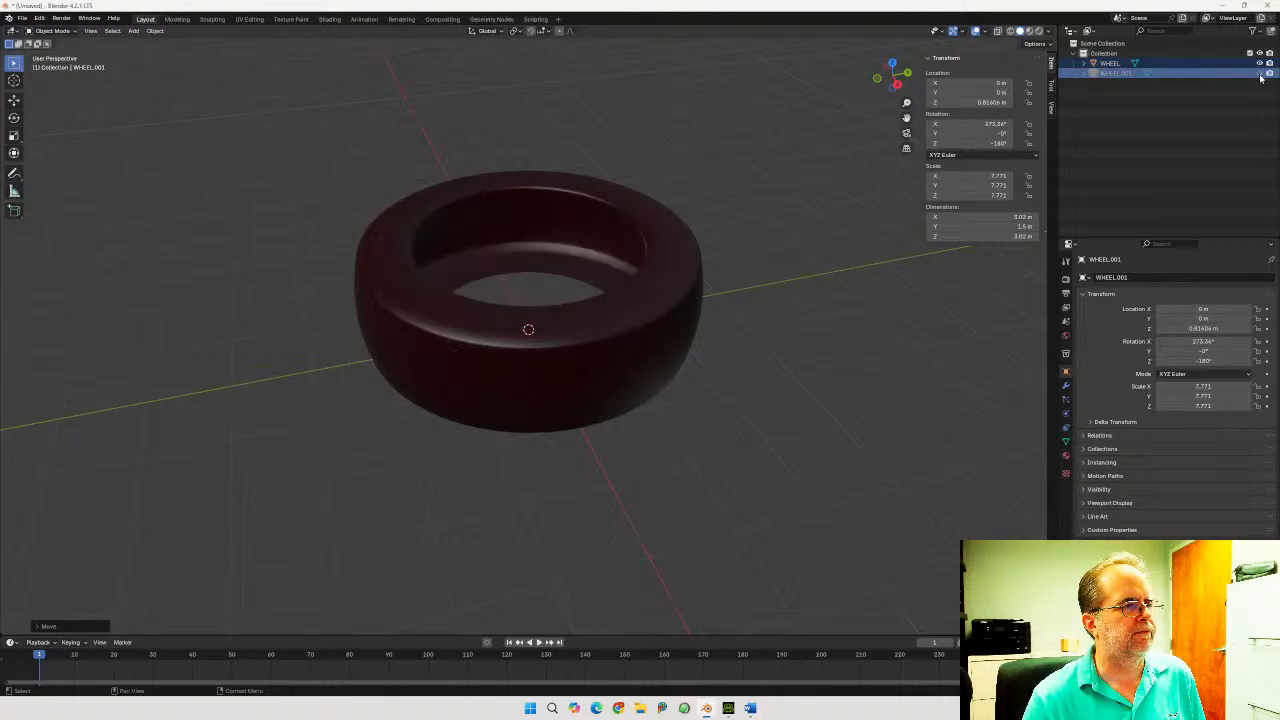
left_click(1260, 74)
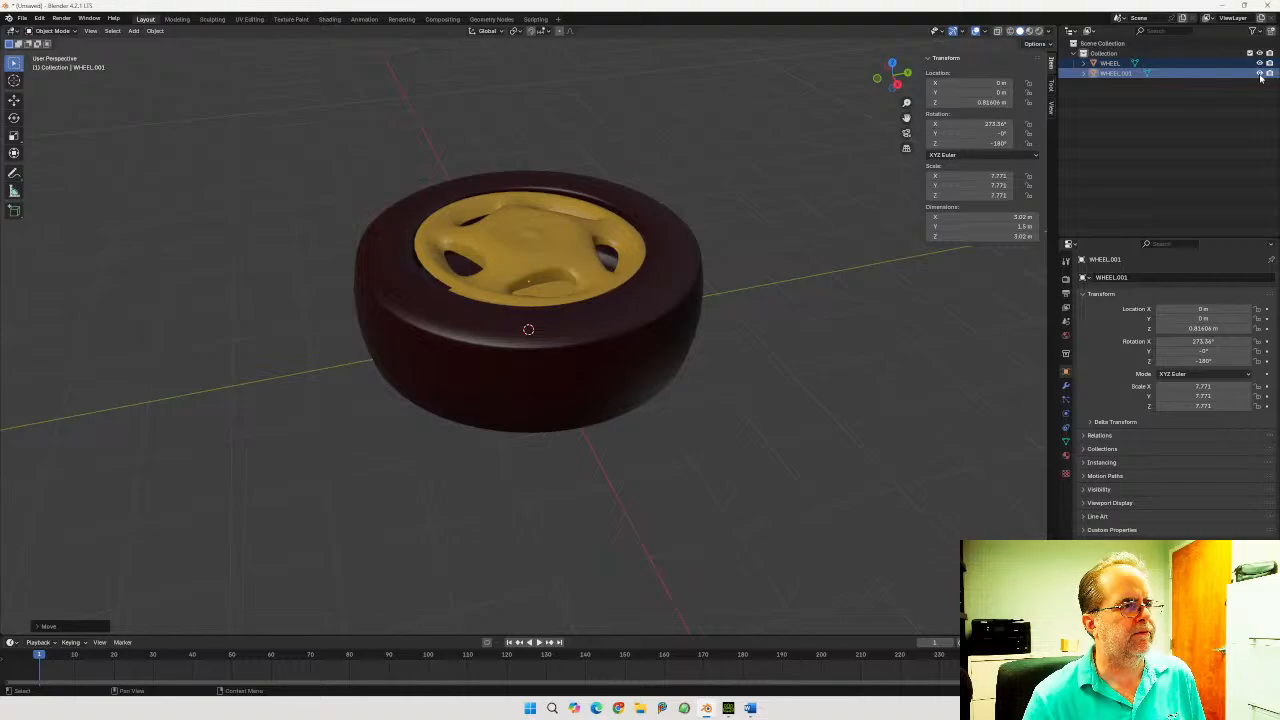
Select both wheel objects and set up an FBX export with the path mode set to Copy and textures embedded
left_click(1170, 64, "ctrl")
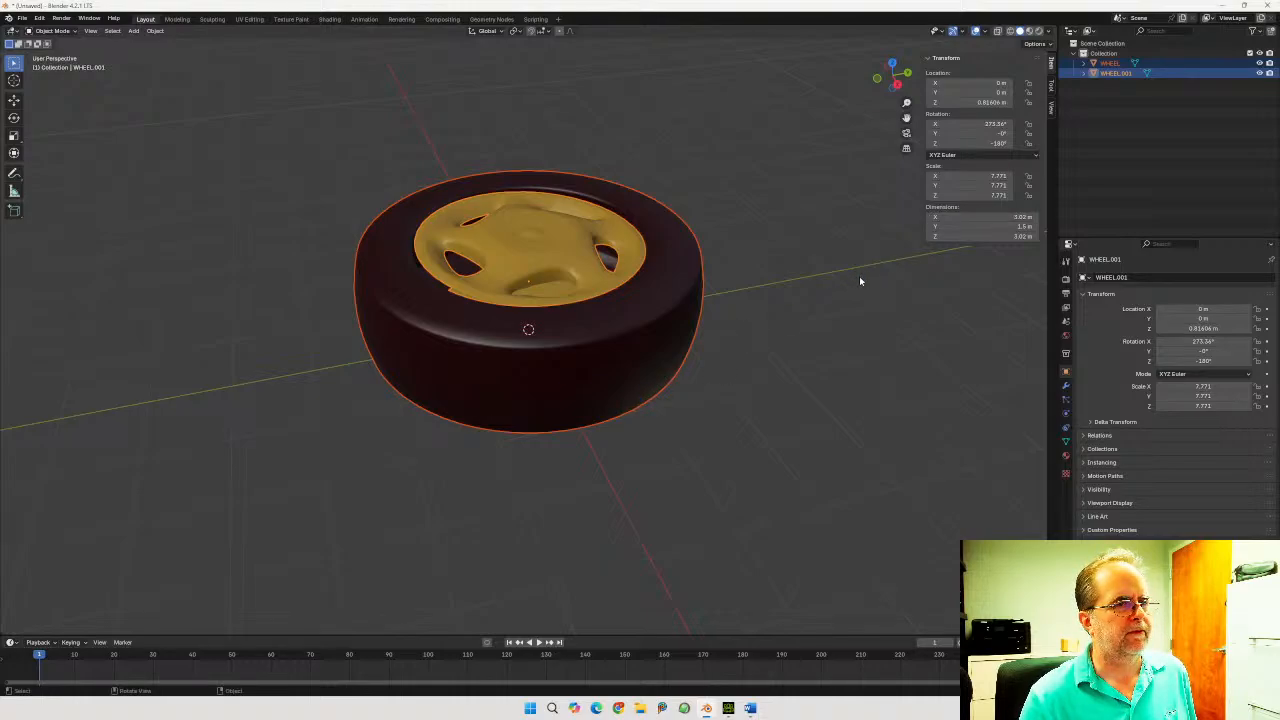
left_click(22, 18)
mouse_move(64, 171)
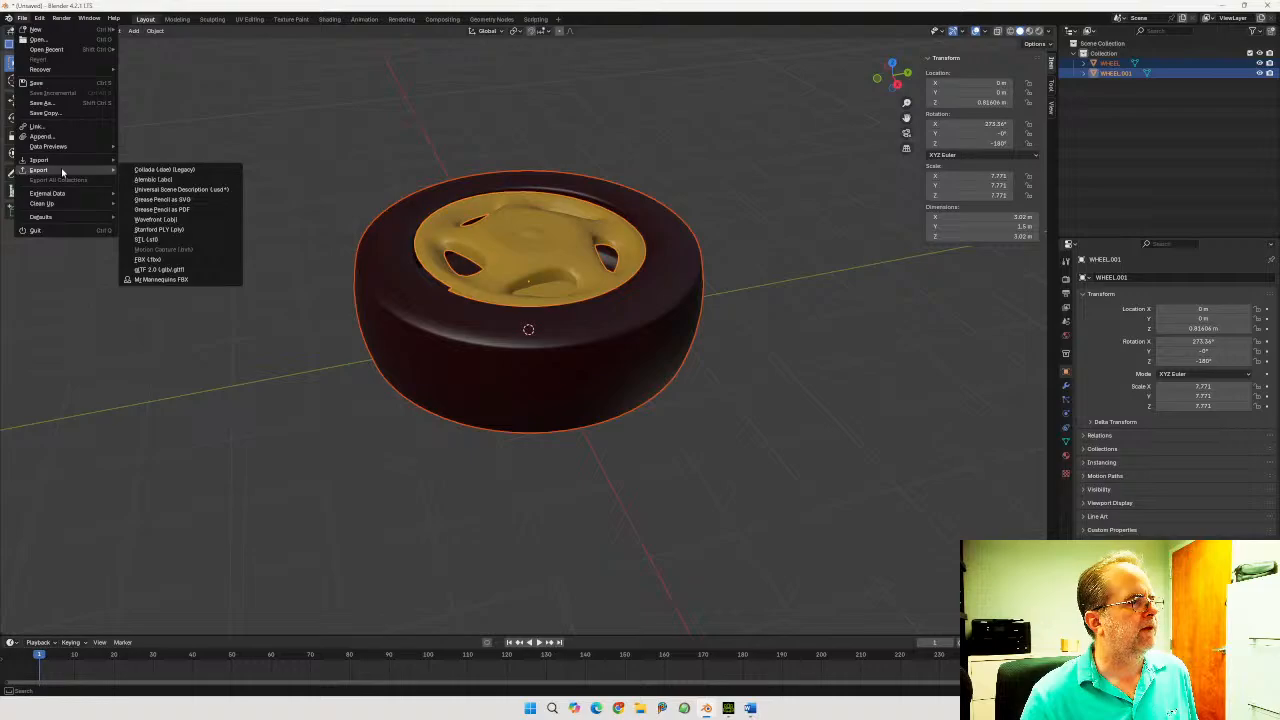
left_click(158, 259)
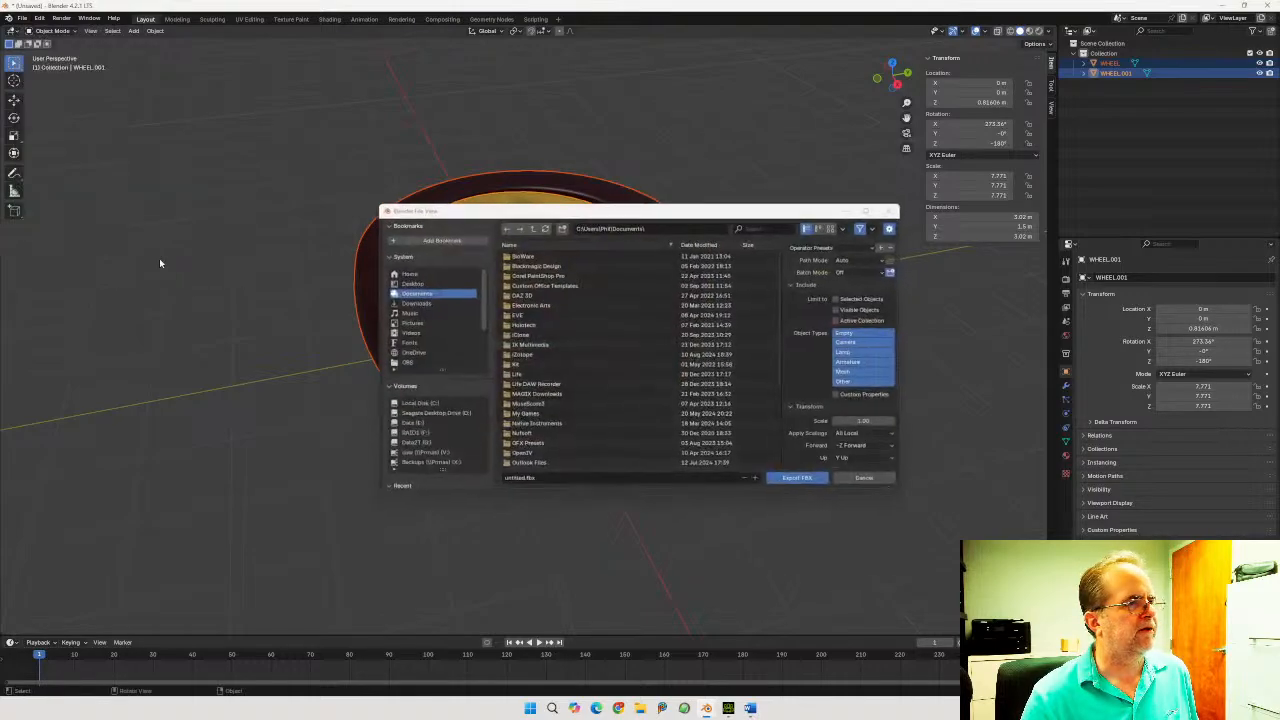
left_click(885, 262)
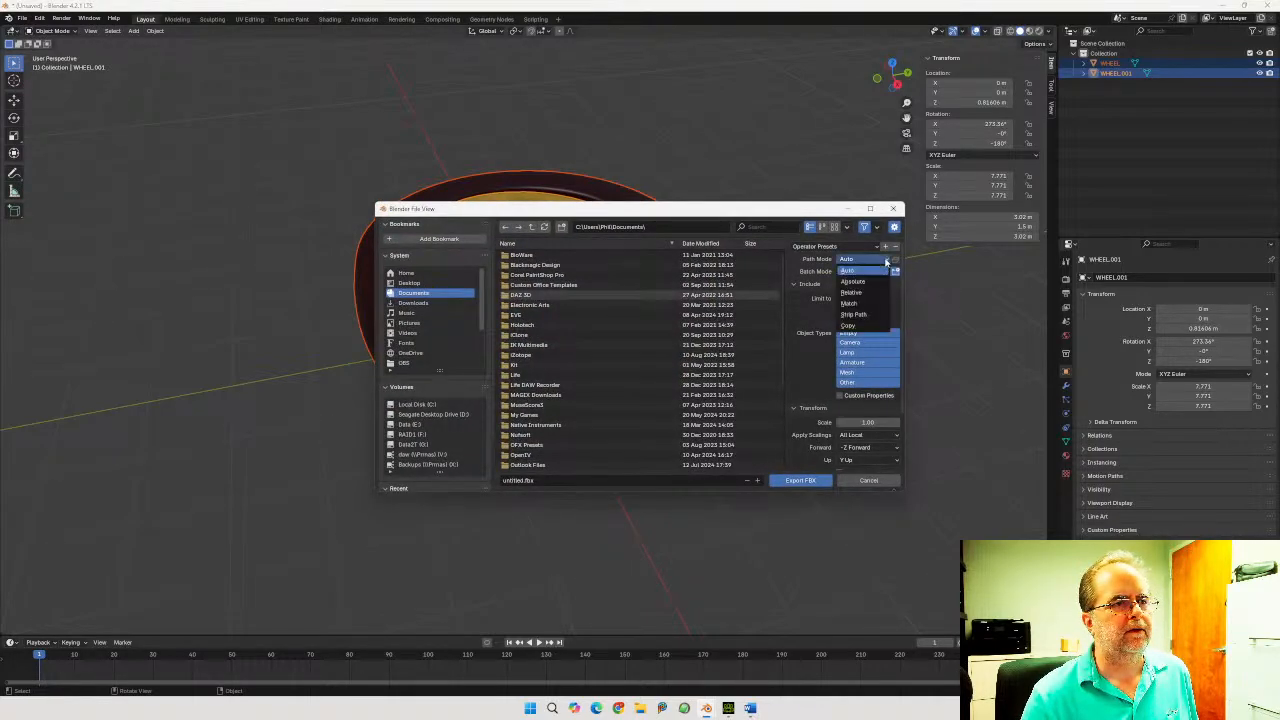
left_click(848, 325)
left_click(895, 259)
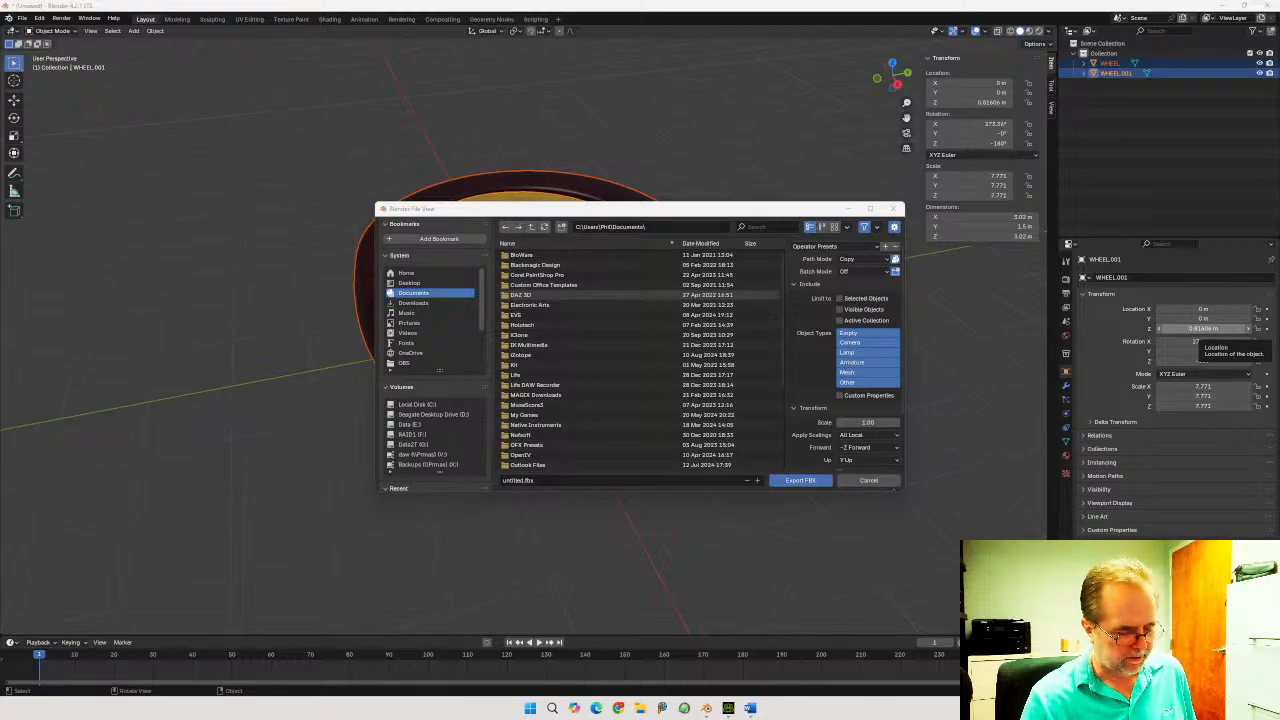
Export the wheel as wheel.fbx into the project's wheel\source\model folder
left_click(660, 227)
type("ox\\Phil Rice\\PROJECTS\\ZSD Stream\\wheel\\source\\model")
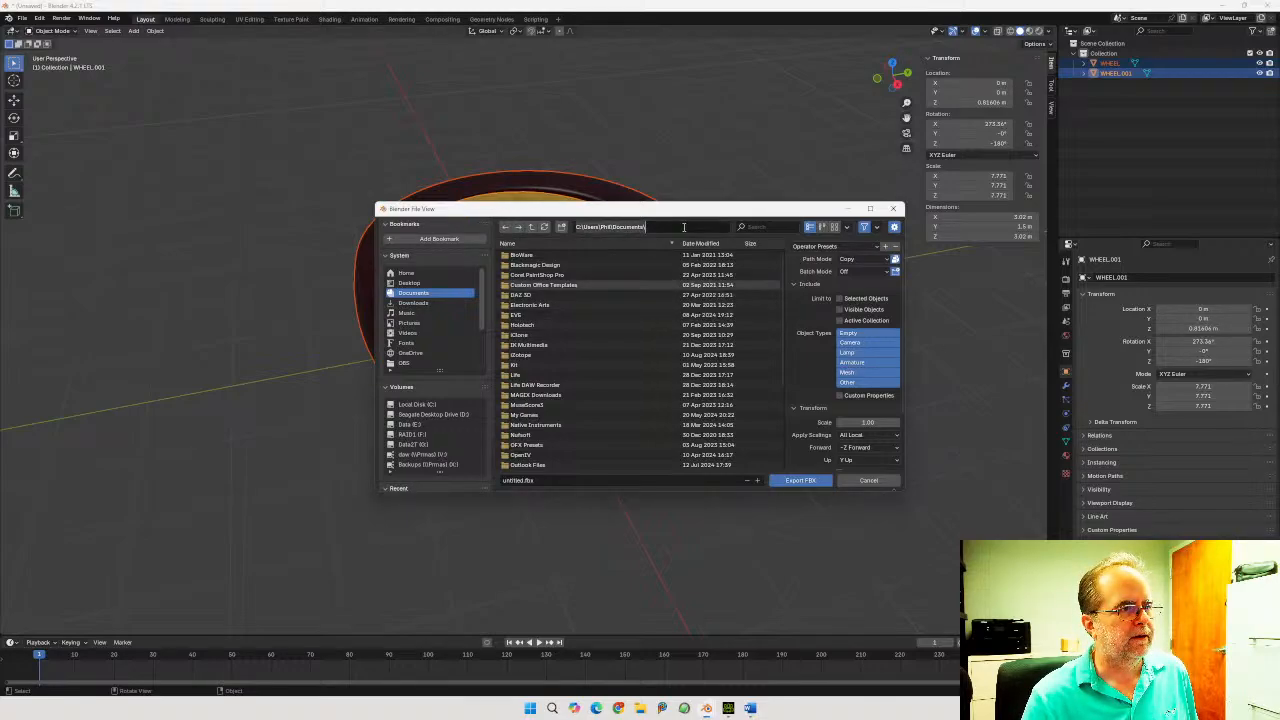
key("Return")
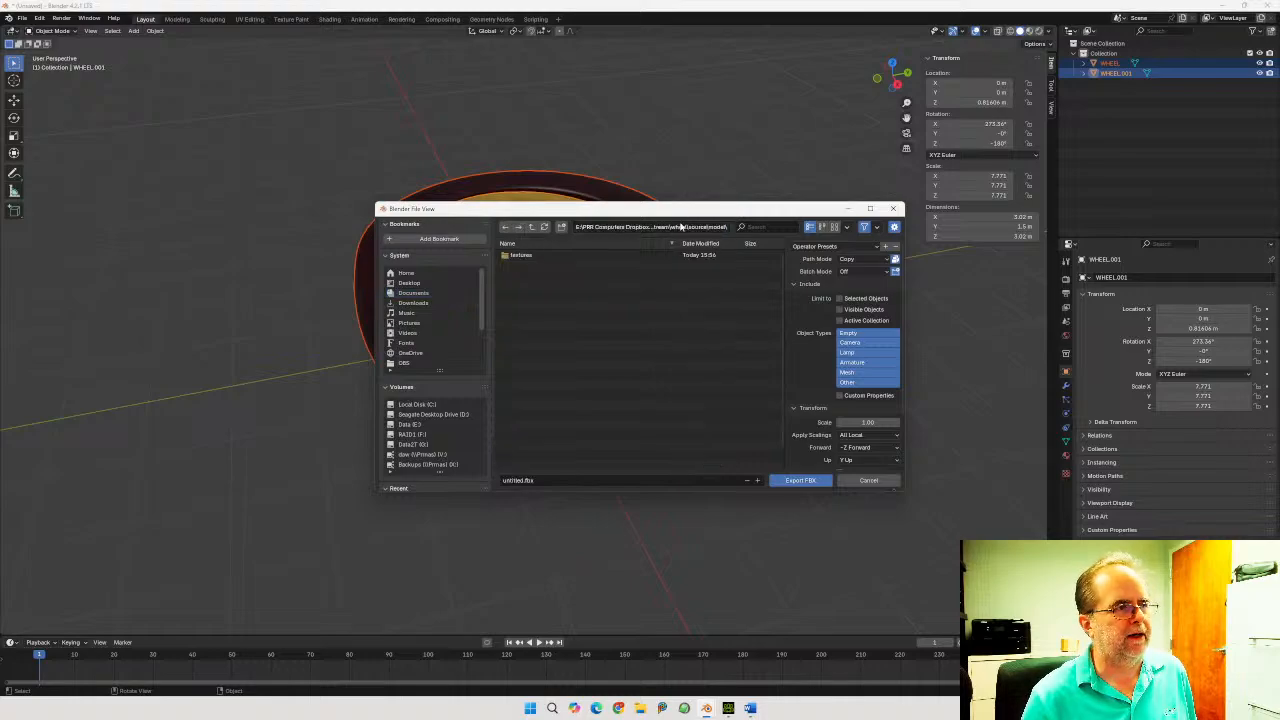
left_click(523, 481)
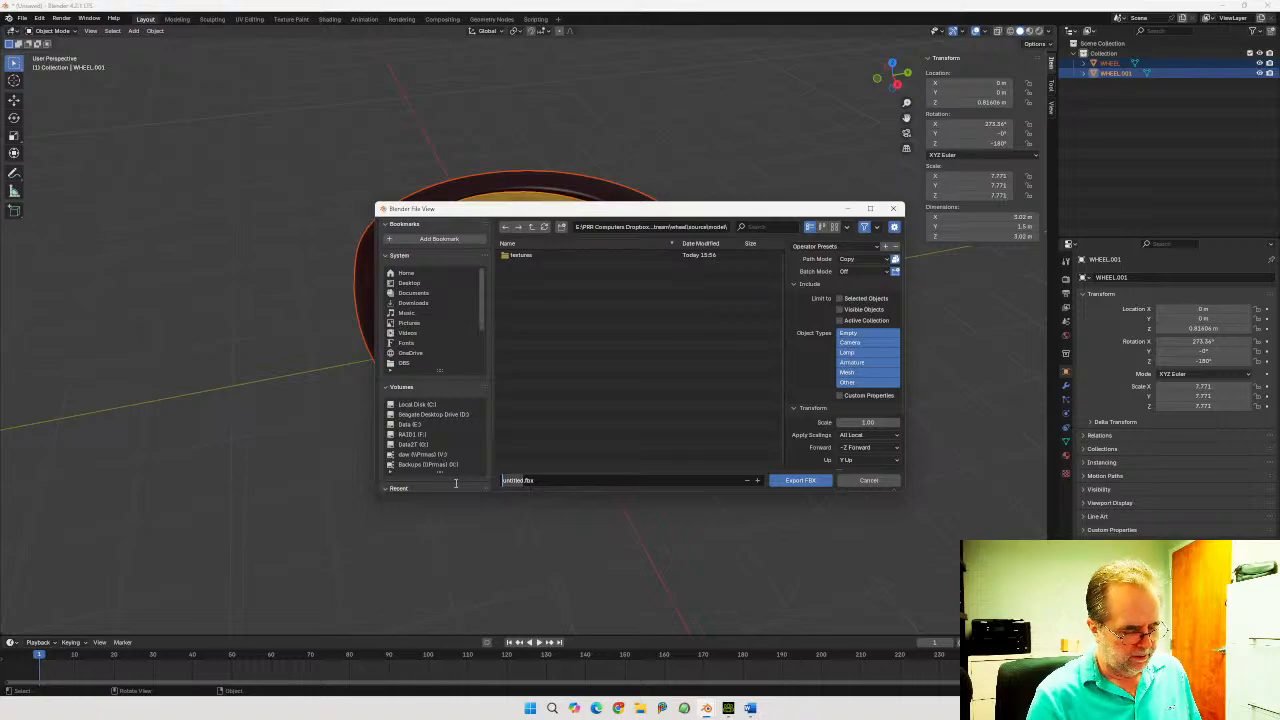
type("wheel")
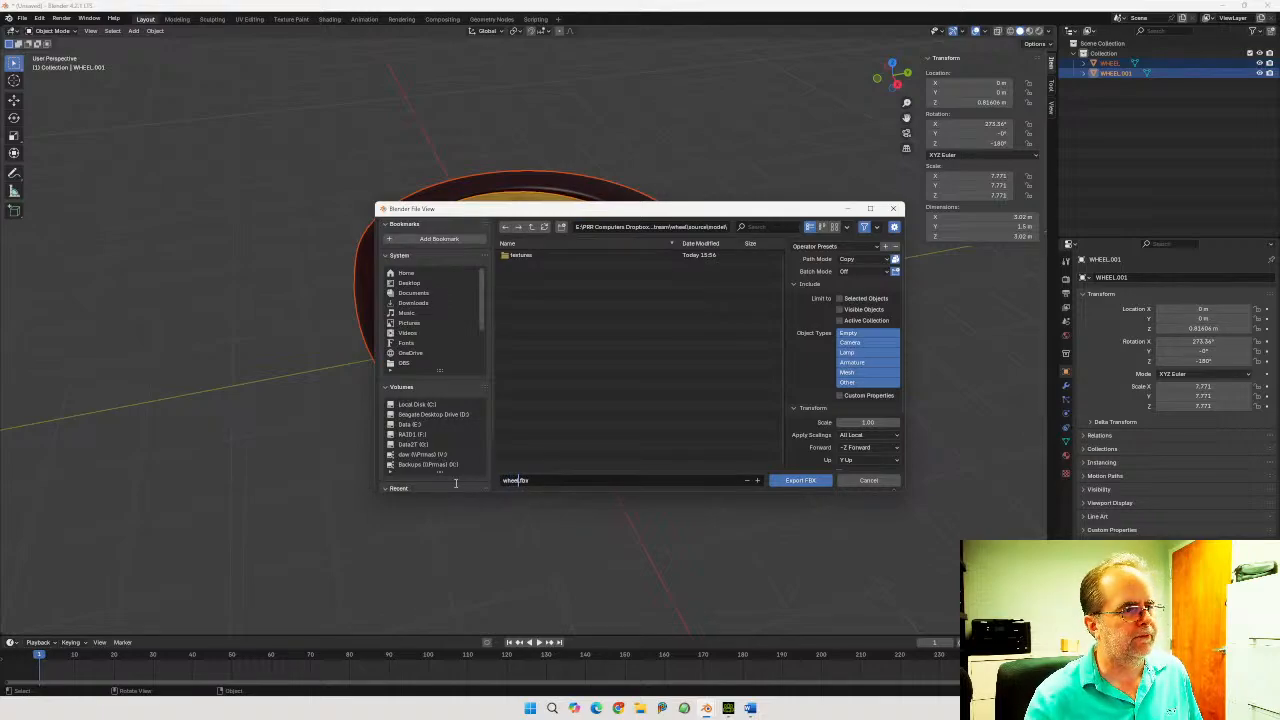
left_click(797, 481)
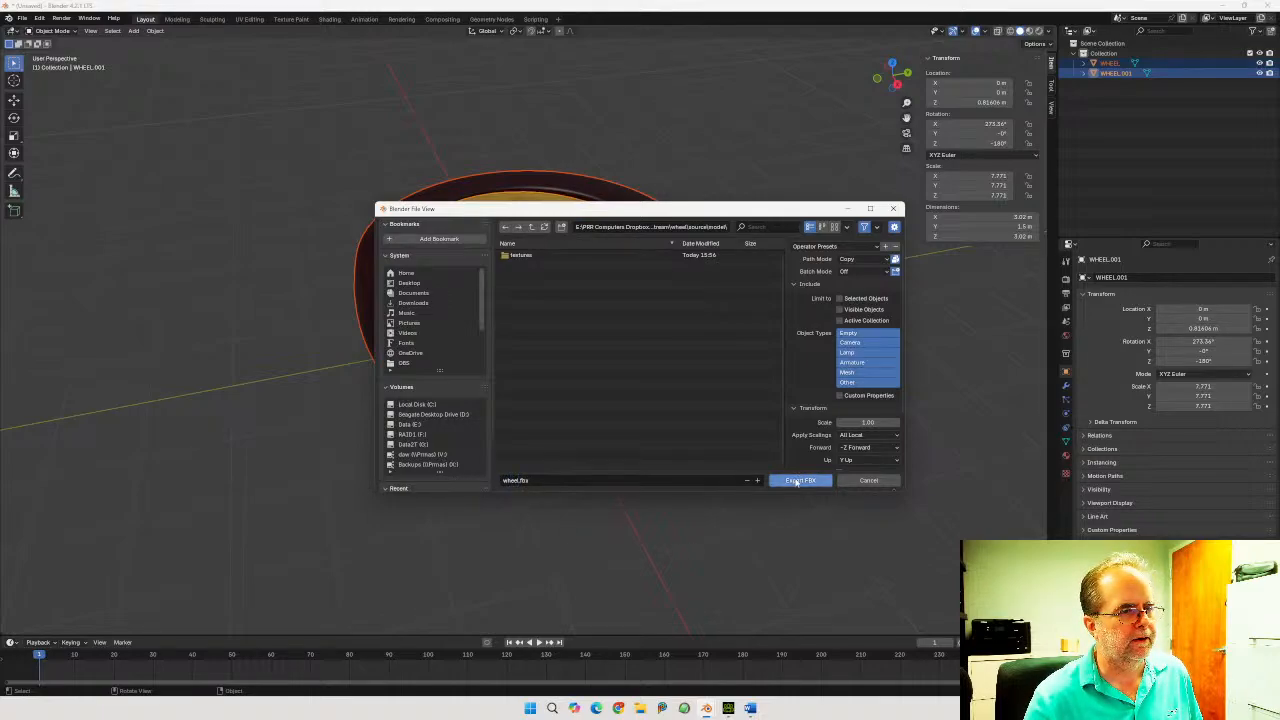
left_click(798, 480)
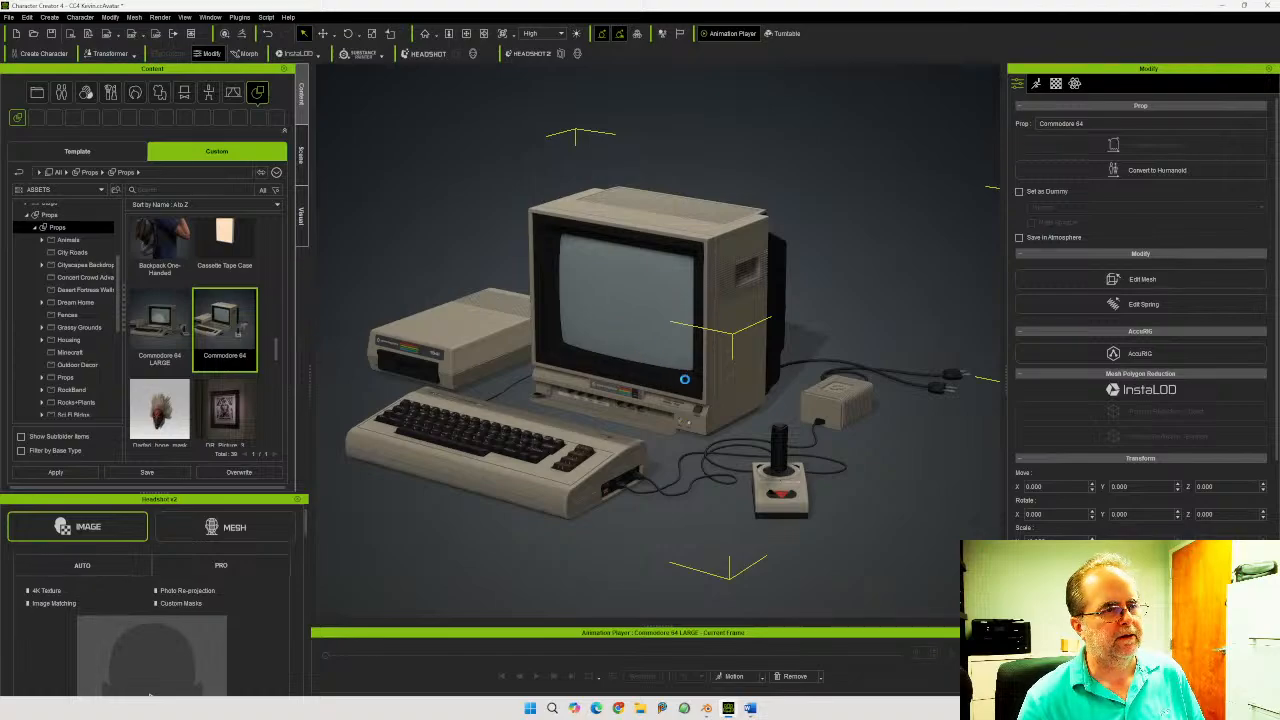
Switch to Character Creator, delete the Commodore 64 prop, and import the wheel FBX as a prop with its meshes split into sub-props
key("Delete")
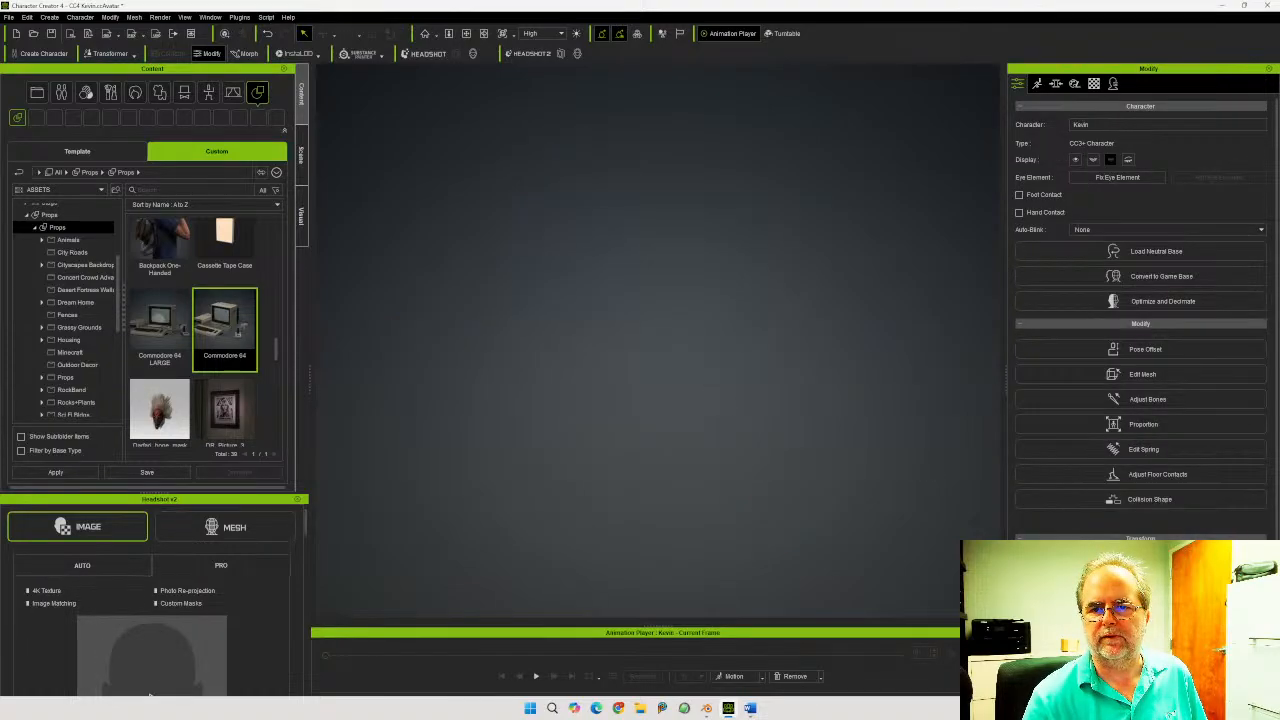
left_click_drag(330, 383, 673, 384)
left_click(697, 428)
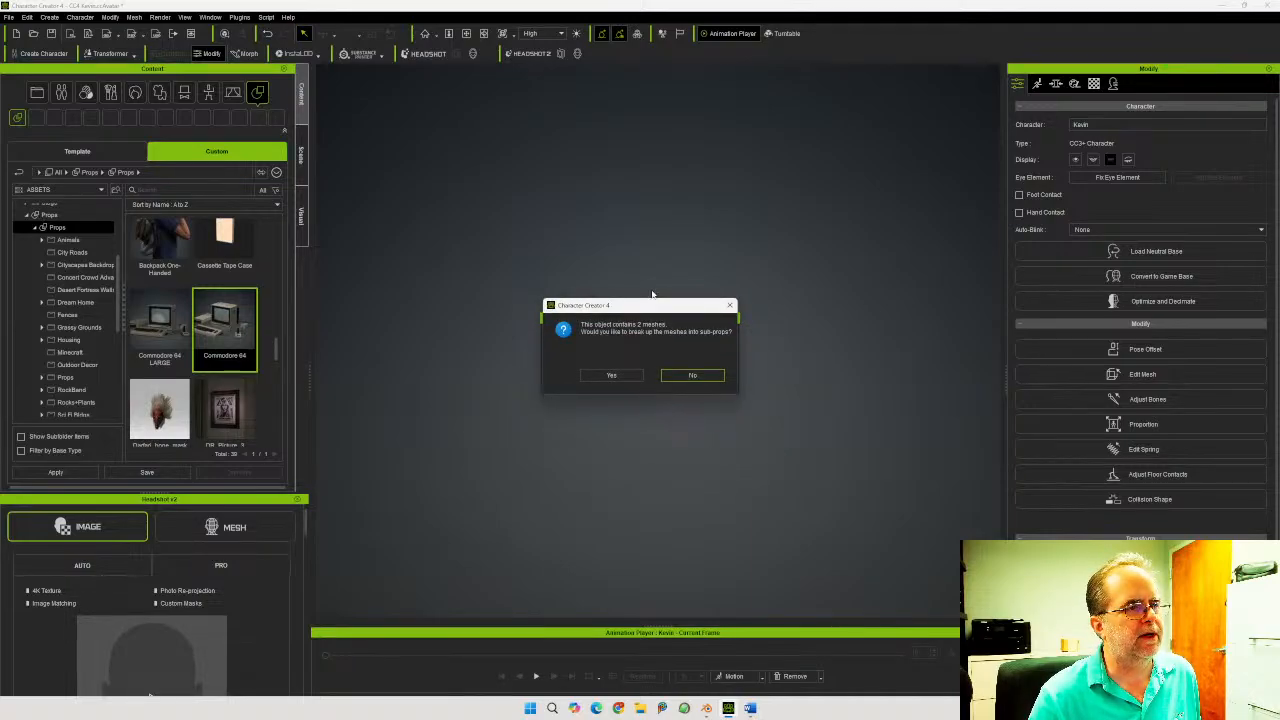
left_click(612, 376)
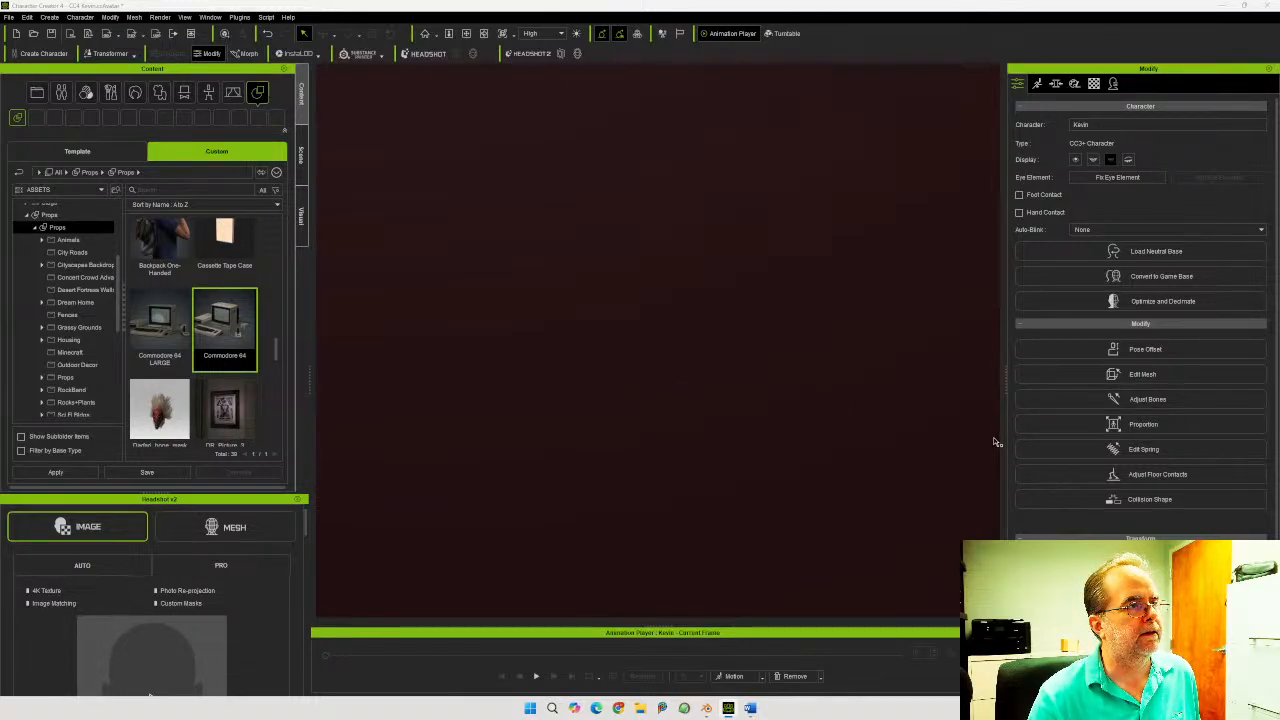
Select the imported wheel prop and set its uniform scale to 10
left_click(425, 38)
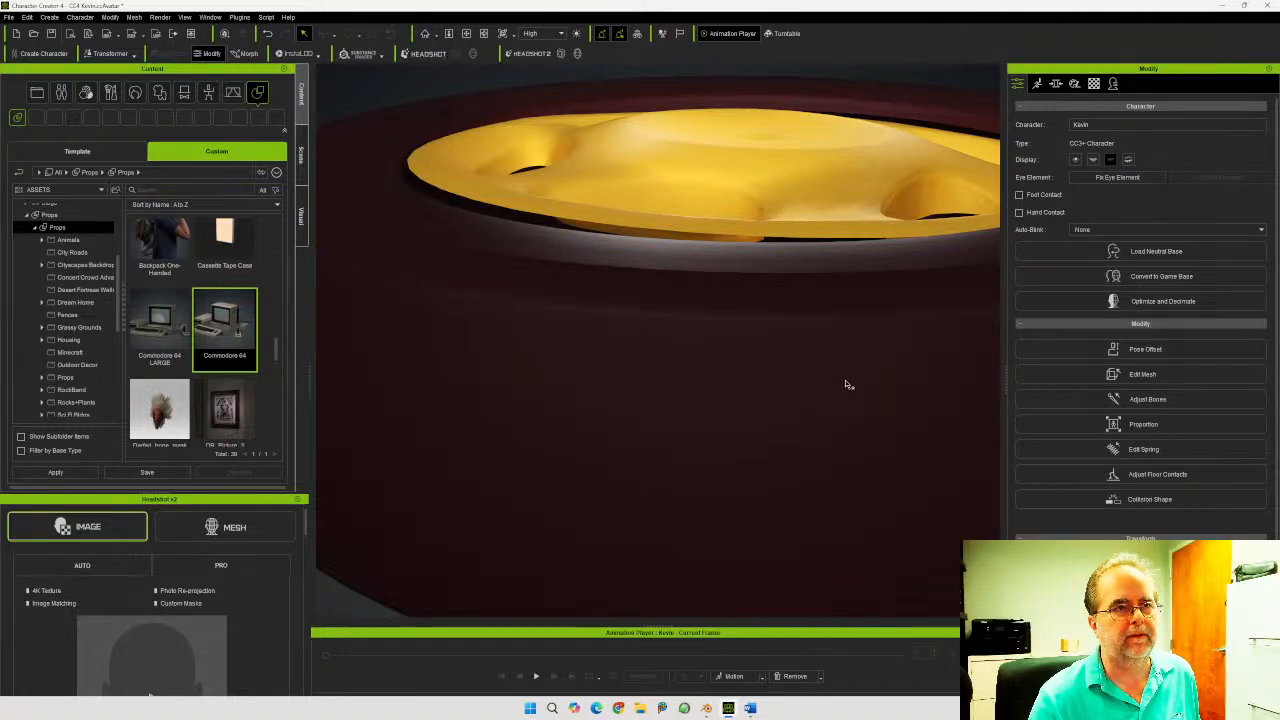
left_click(702, 386)
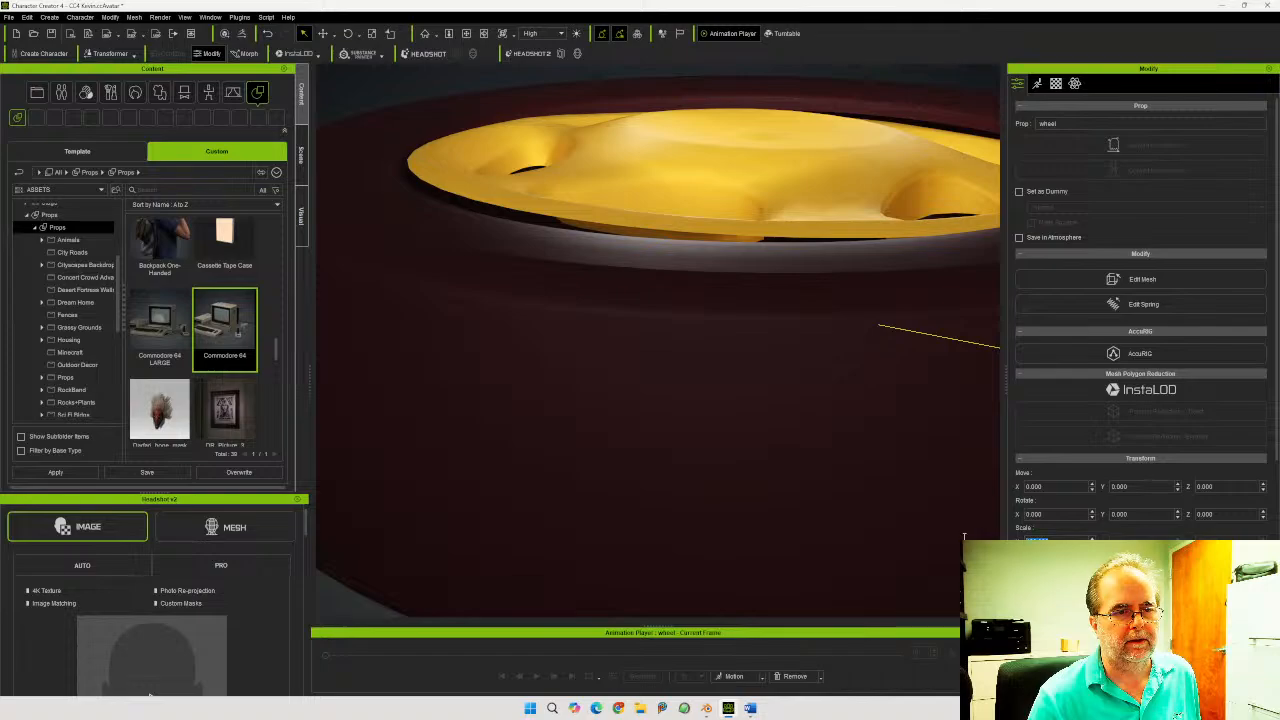
key("Home")
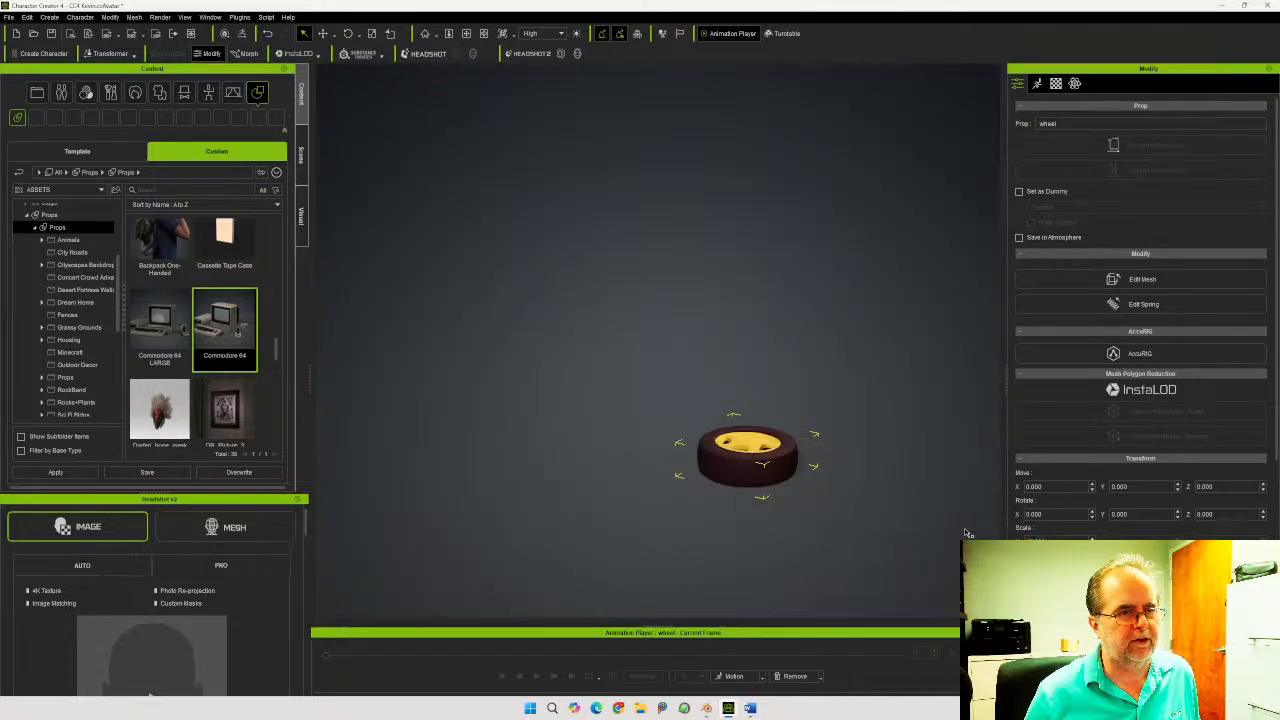
Show the hidden character along with its eyebrows, hair, slim jeans, sport sneakers and T-shirt as a size reference
left_click(301, 155)
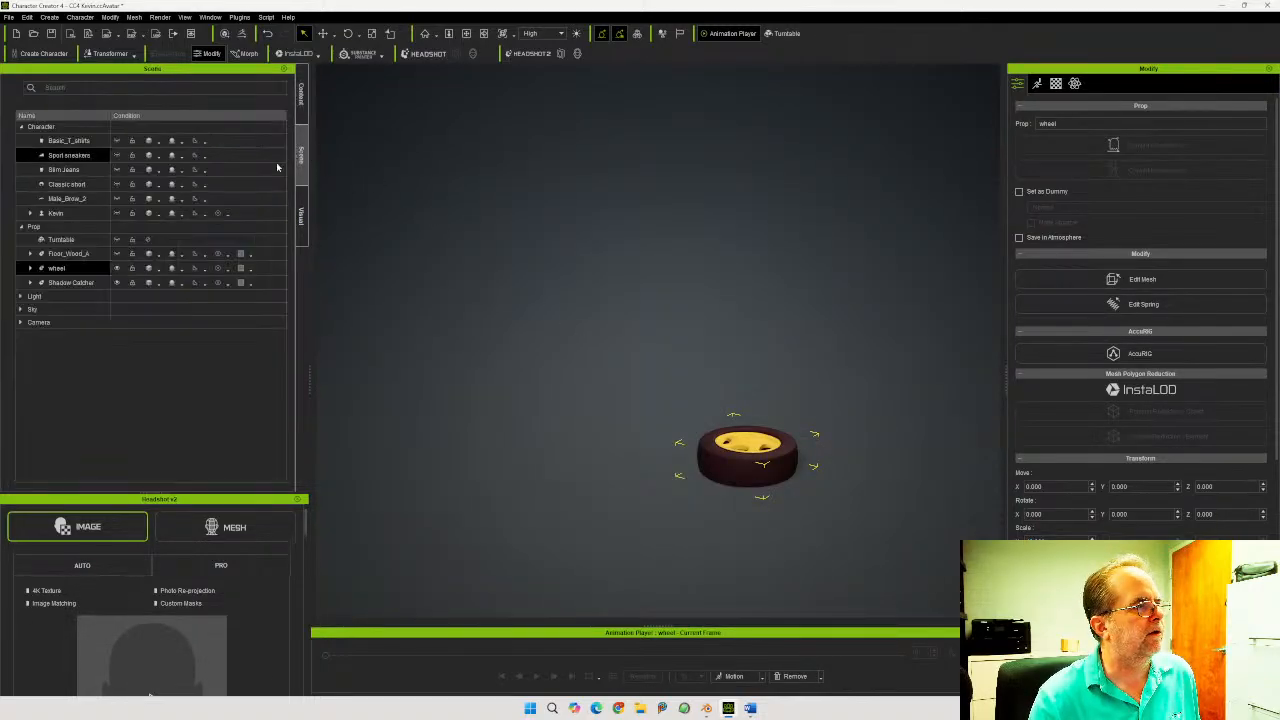
left_click(55, 213)
left_click(117, 213)
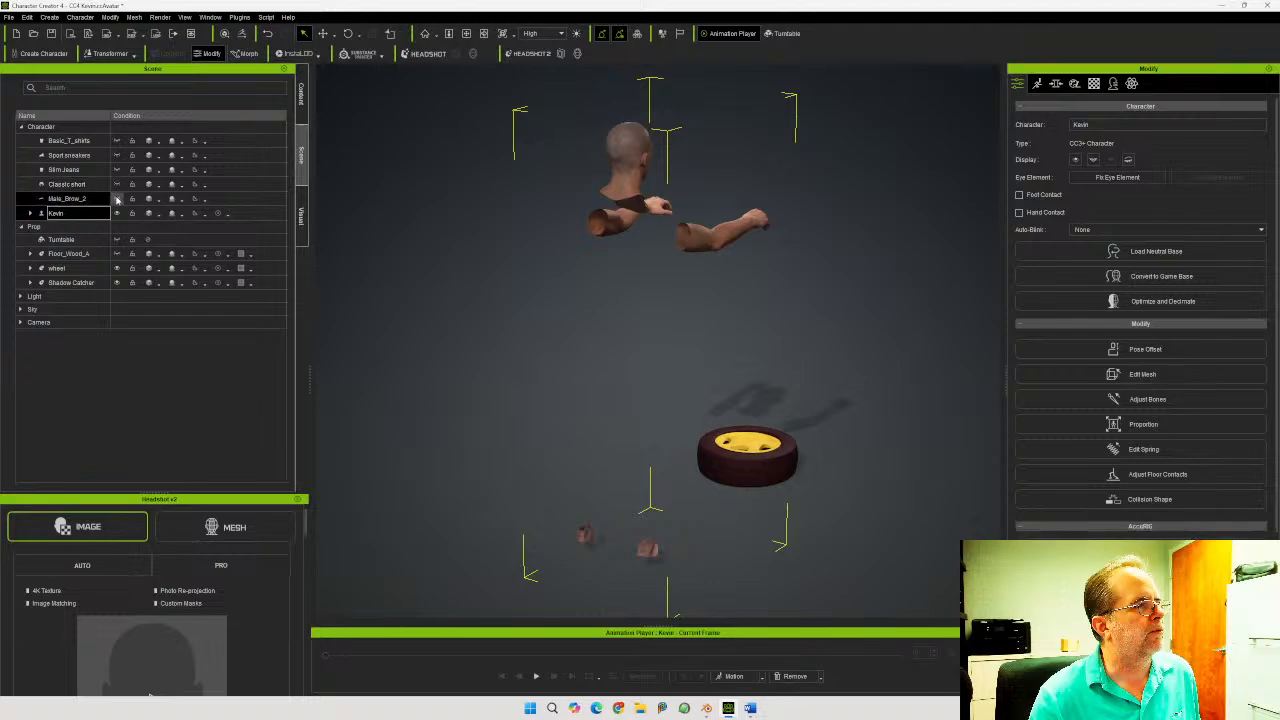
left_click(117, 199)
left_click(117, 184)
left_click(117, 169)
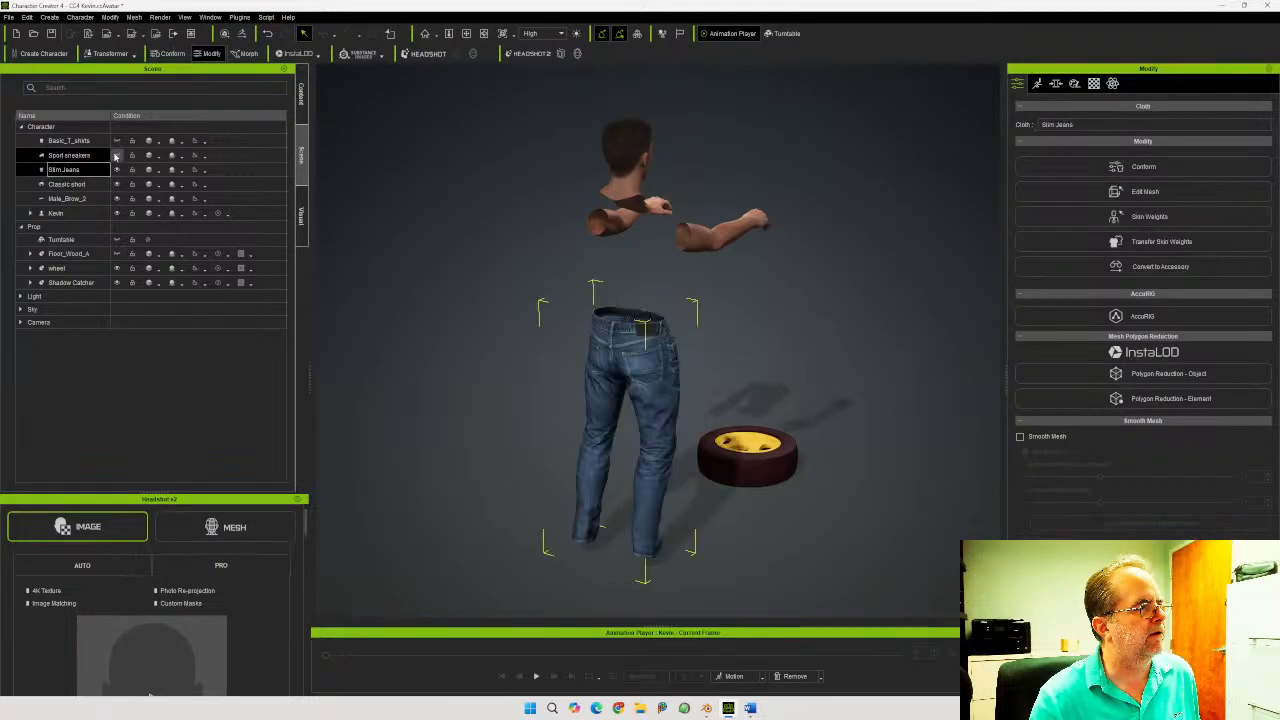
left_click(117, 155)
left_click(117, 141)
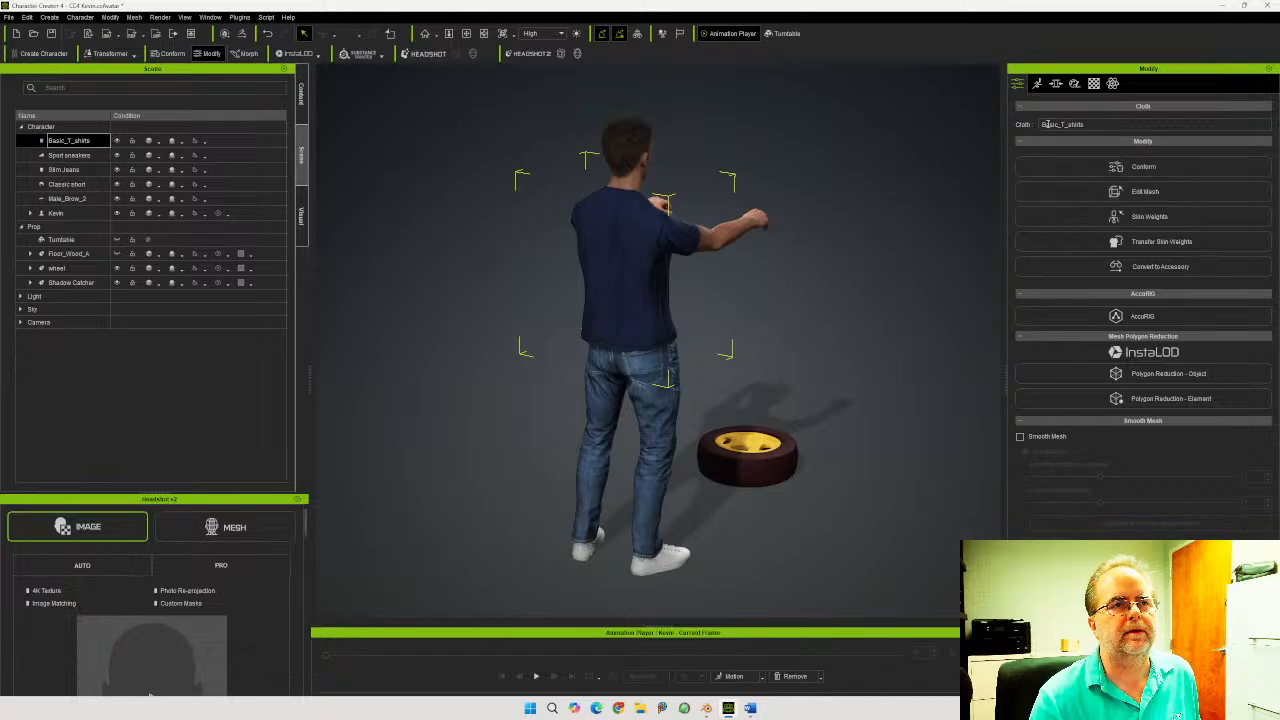
Reset the character's pose to the default and zero out its position and rotation
left_click(1036, 83)
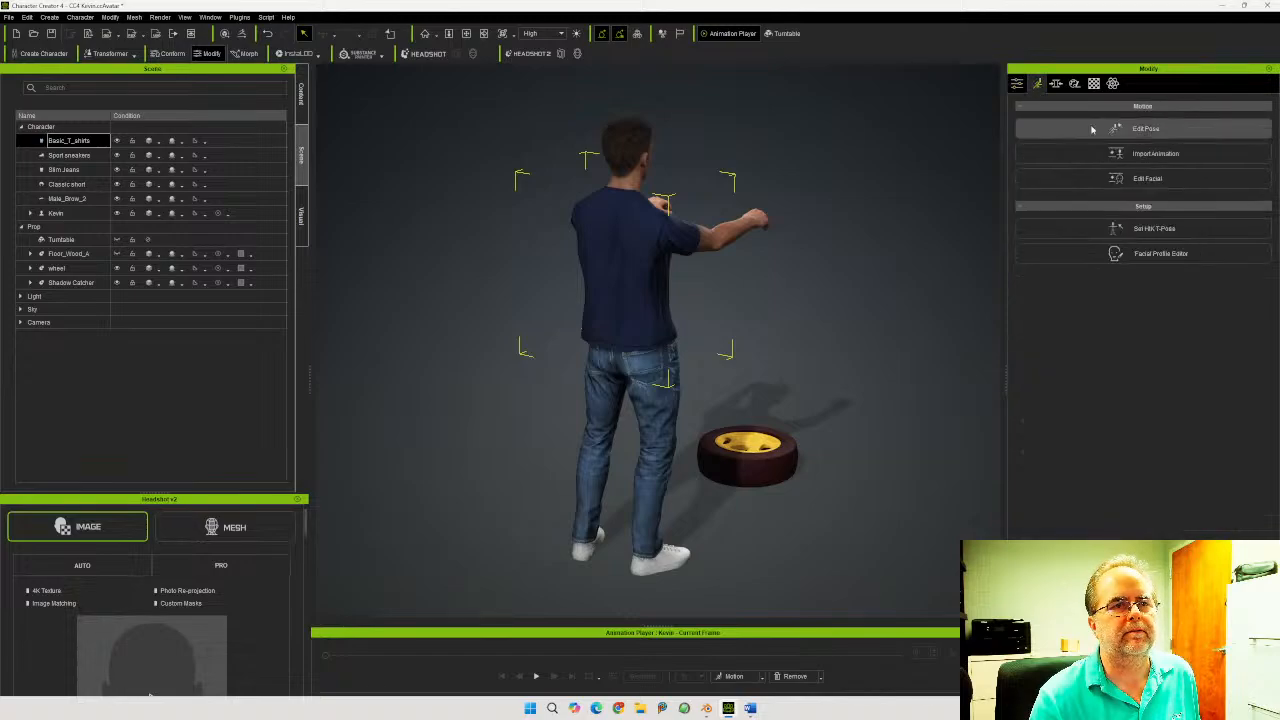
left_click(1160, 129)
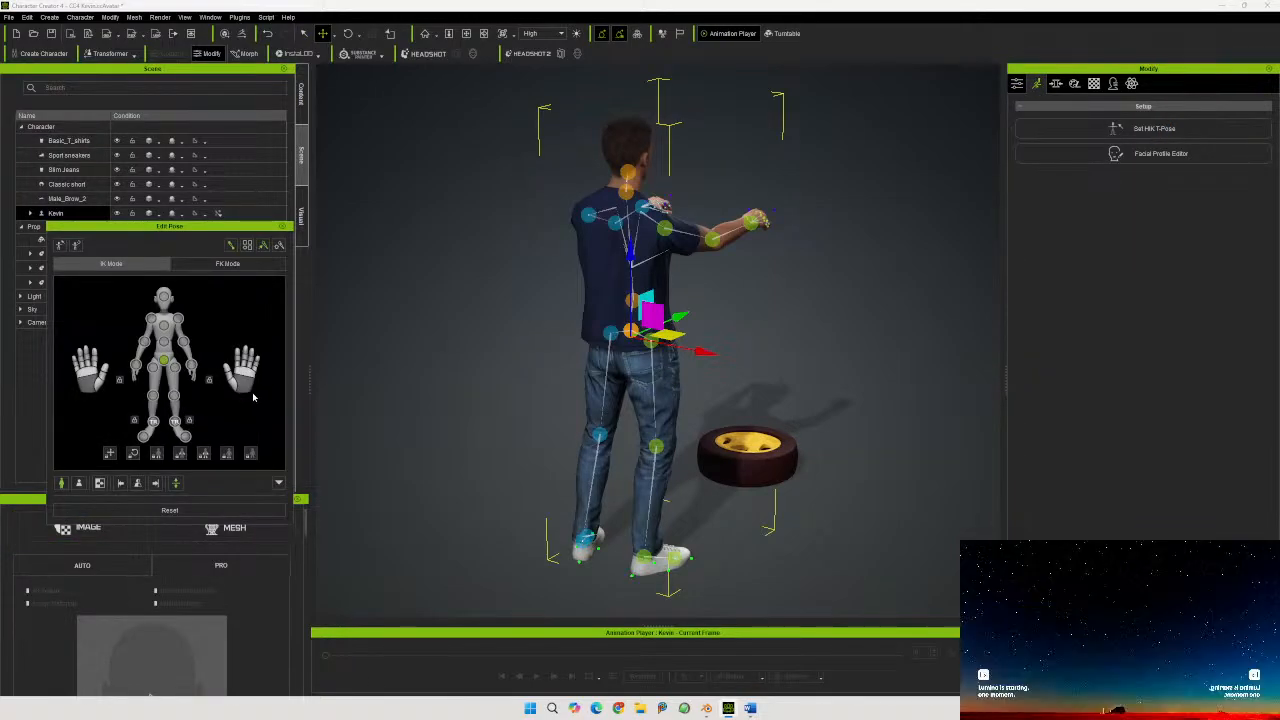
left_click(170, 511)
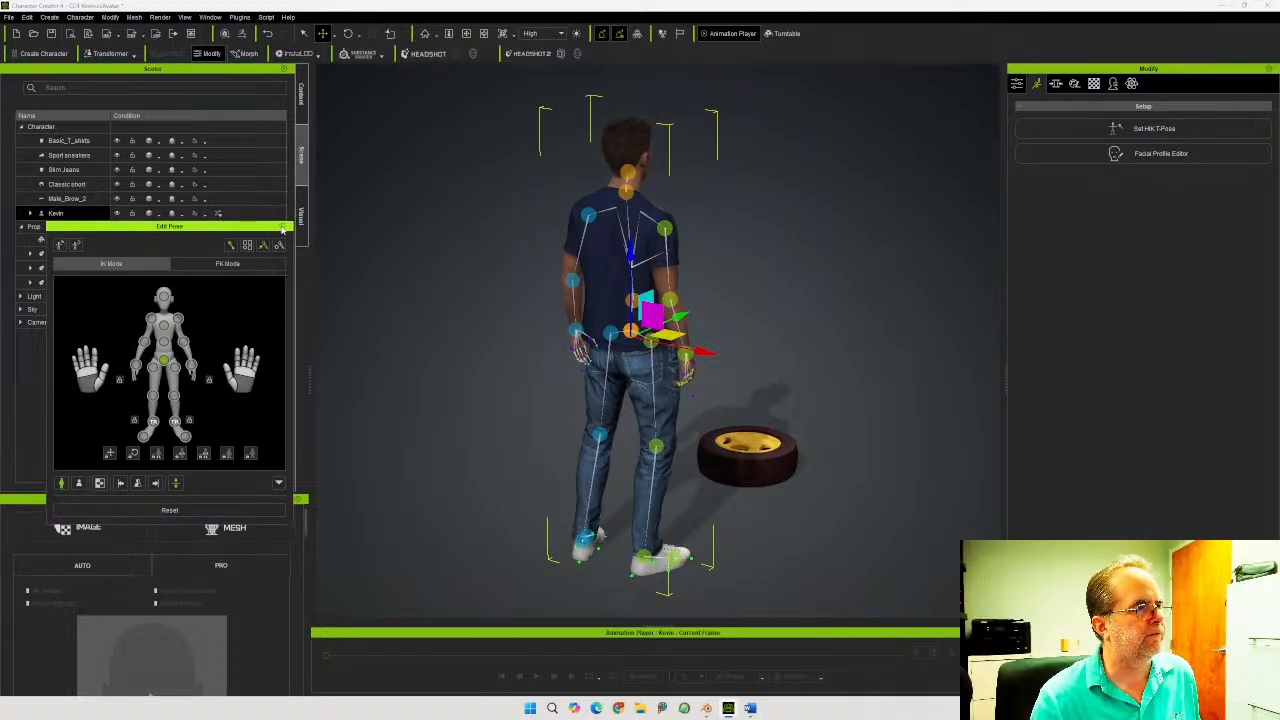
left_click(283, 228)
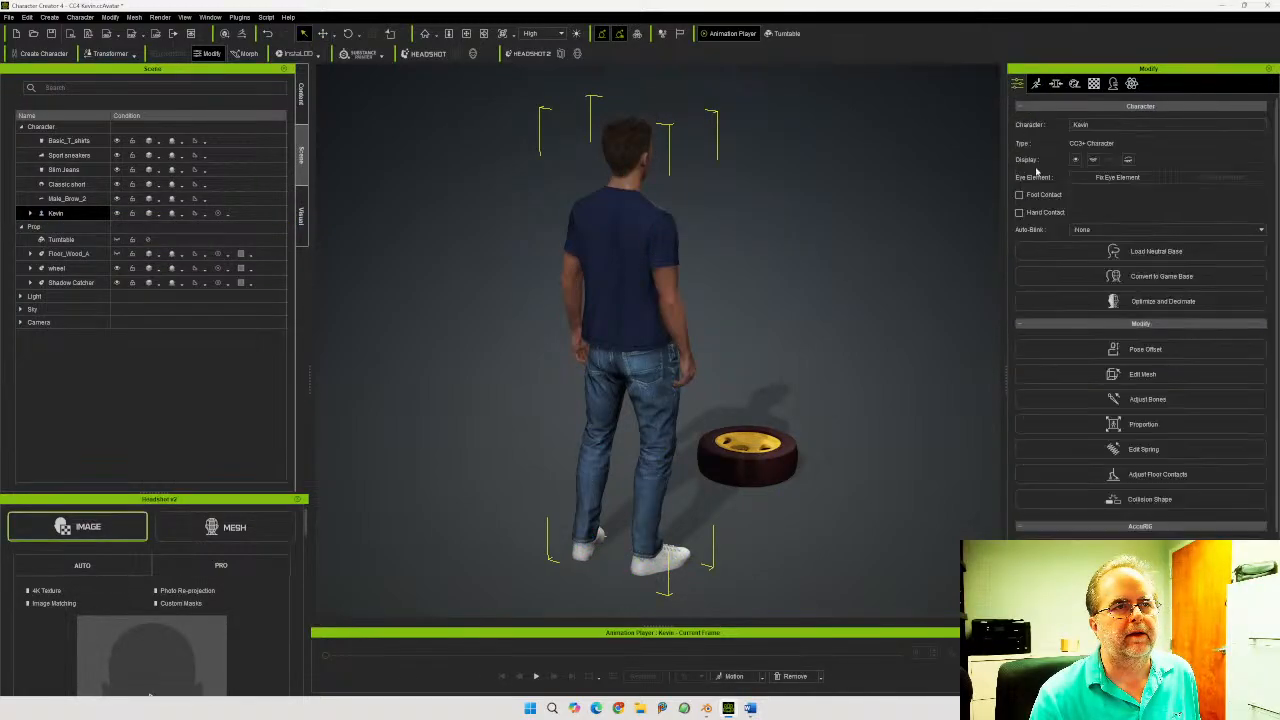
scroll(1081, 361, "down", 3)
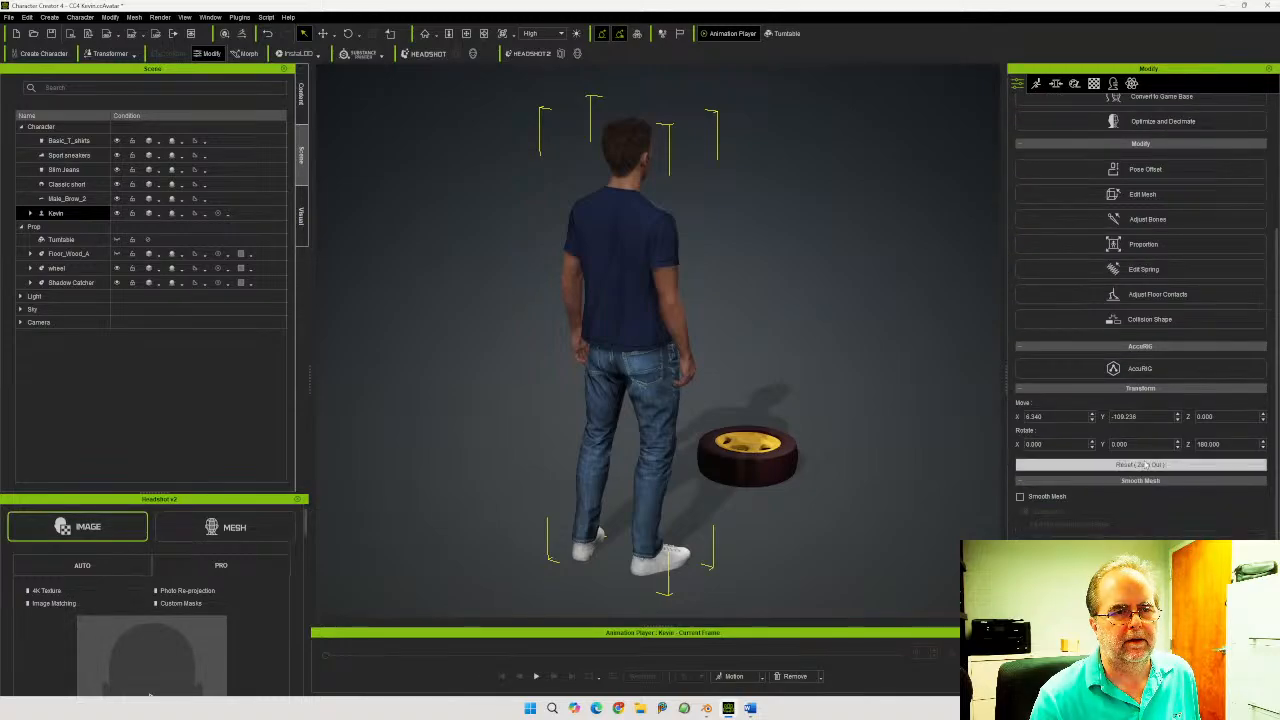
left_click(1120, 466)
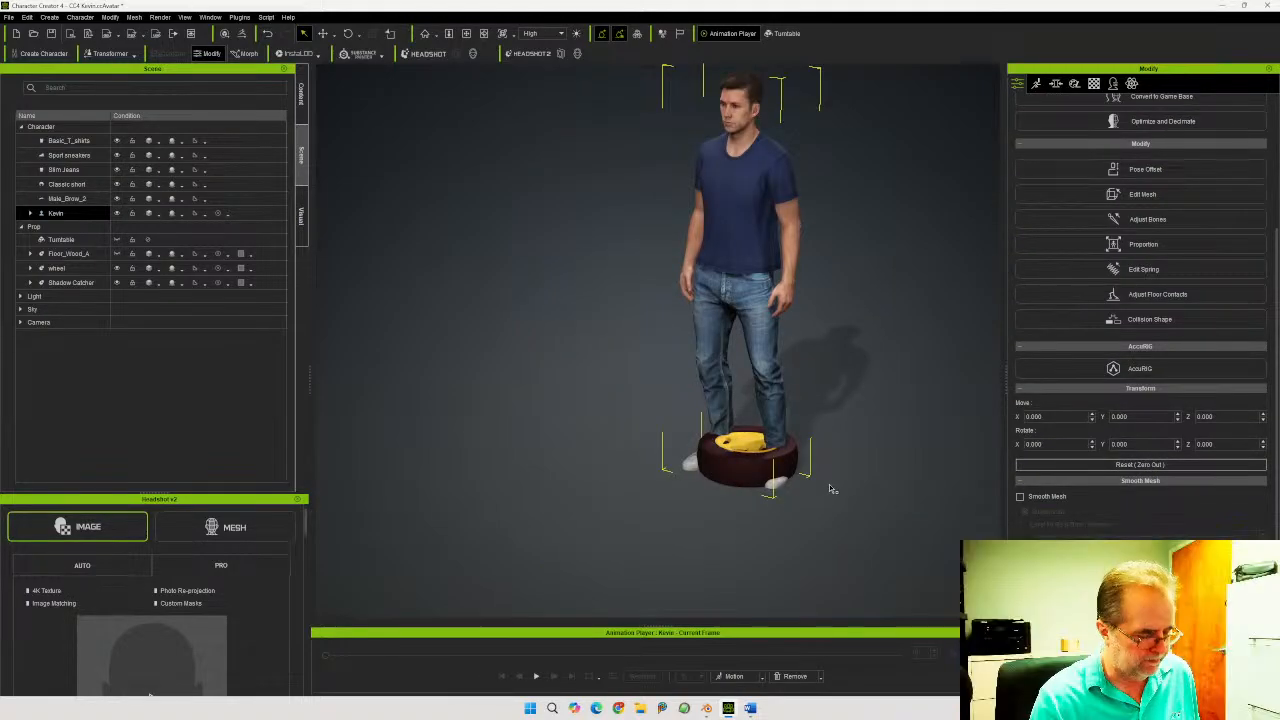
Enlarge the wheel uniformly against the standing character to a scale of about 20.44
left_click(731, 478)
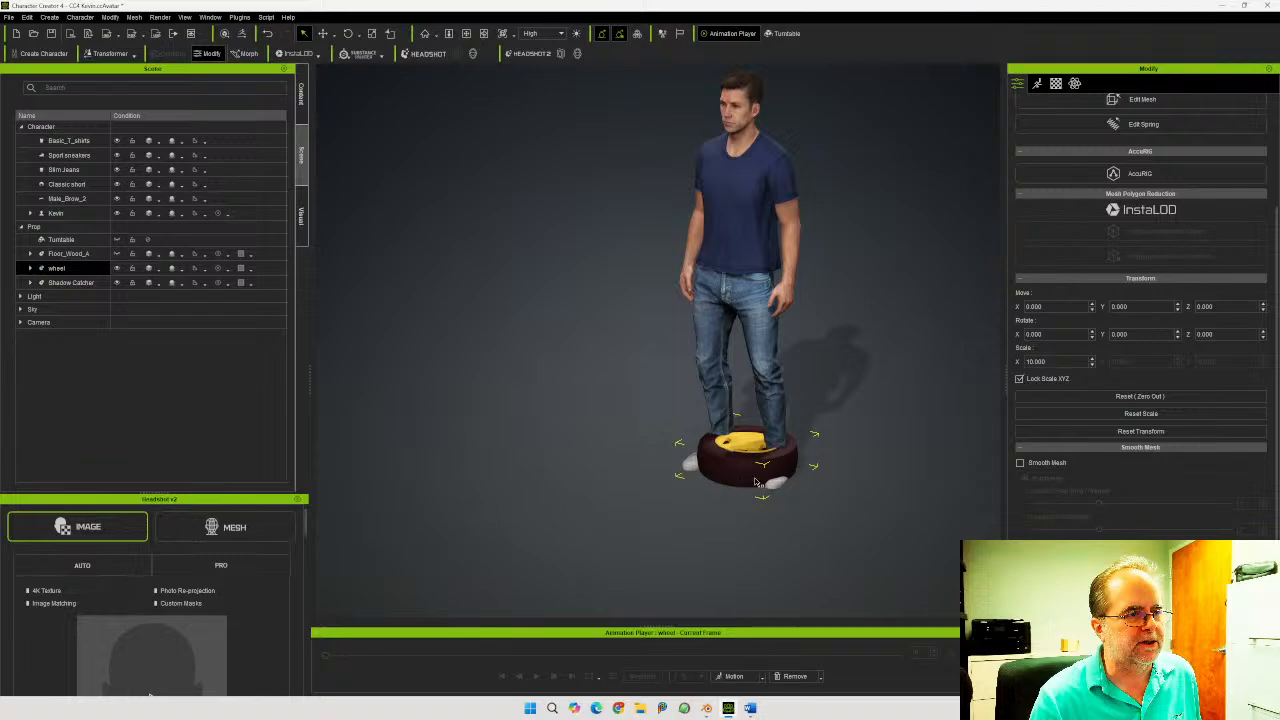
left_click(371, 33)
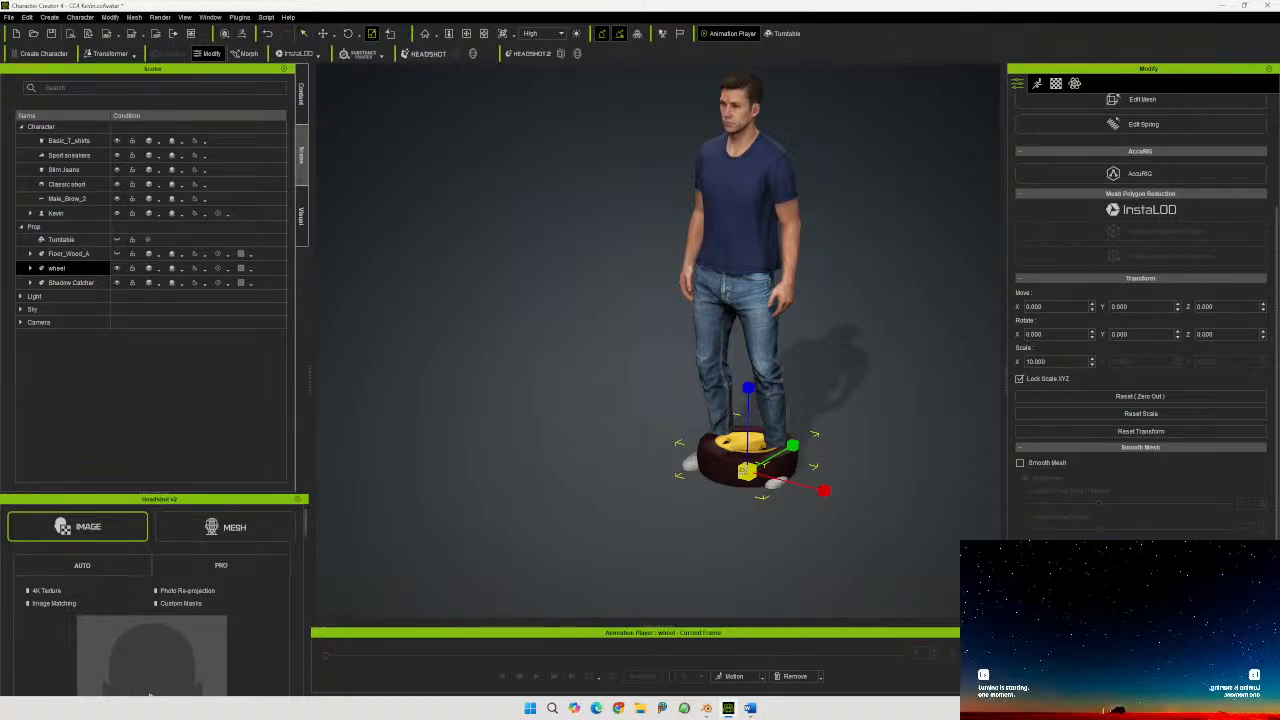
left_click_drag(746, 471, 869, 399)
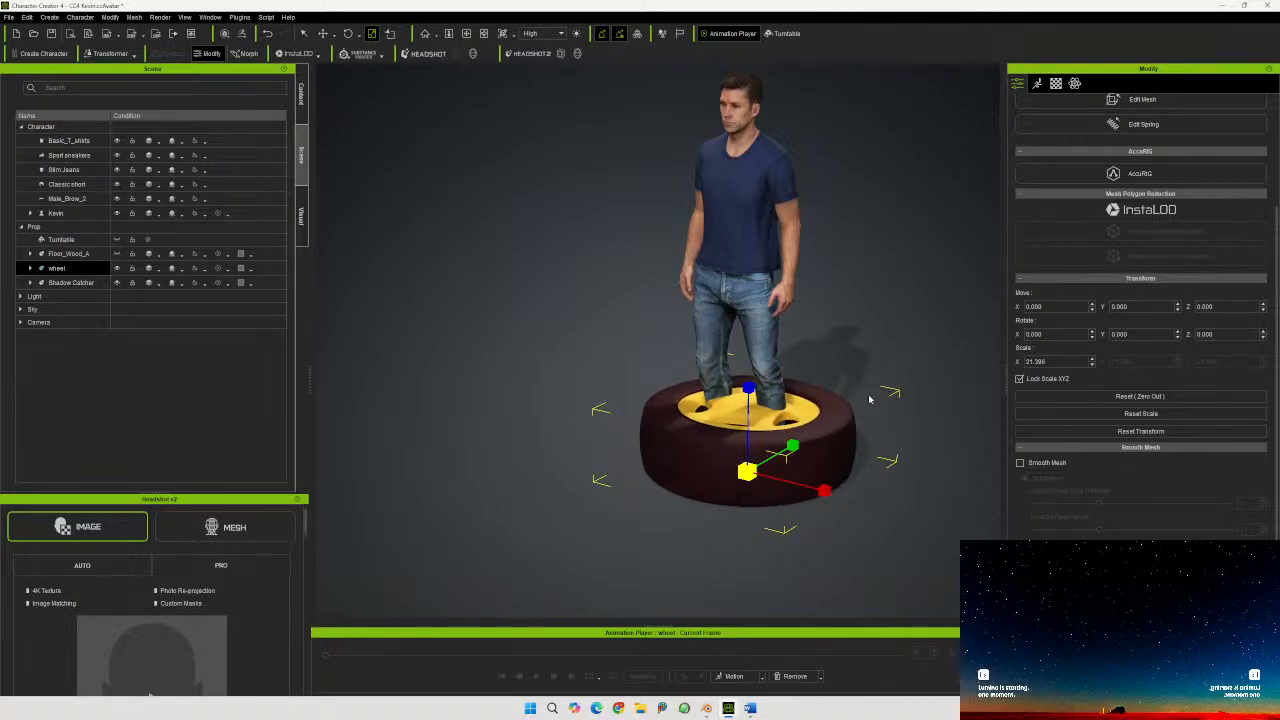
right_click_drag(869, 399, 837, 404)
left_click_drag(748, 474, 767, 473)
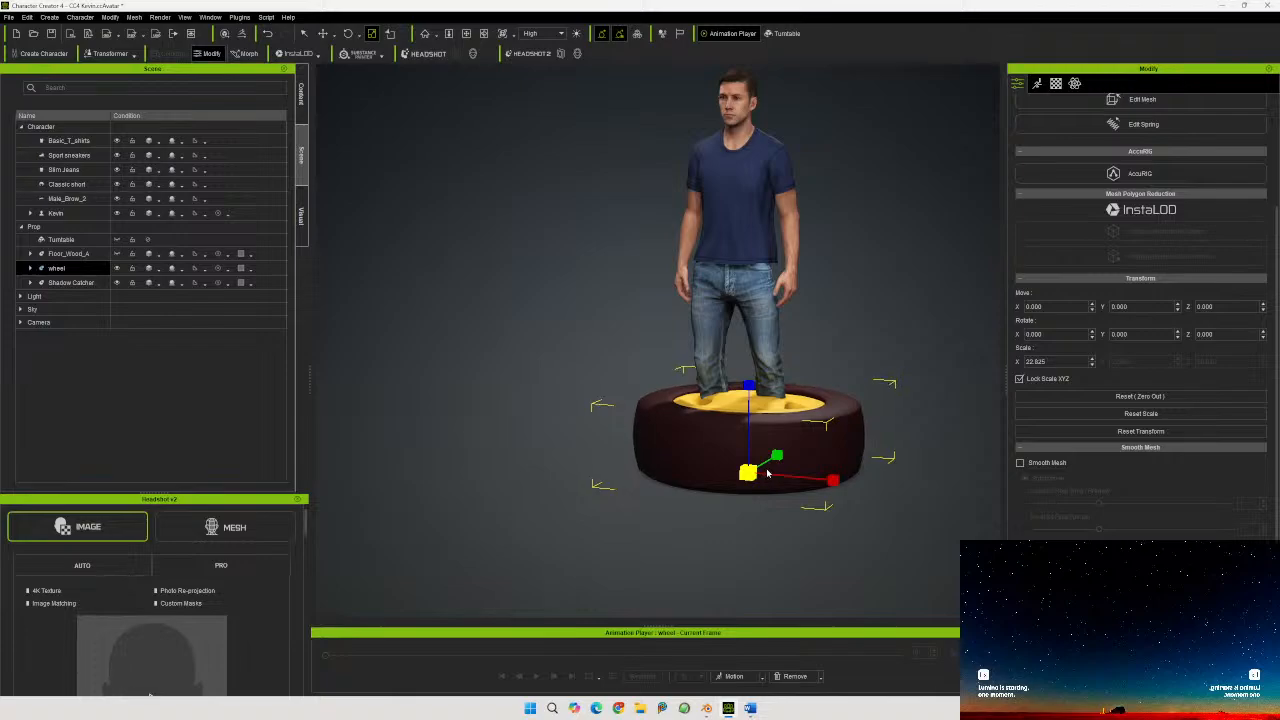
right_click_drag(831, 426, 724, 497)
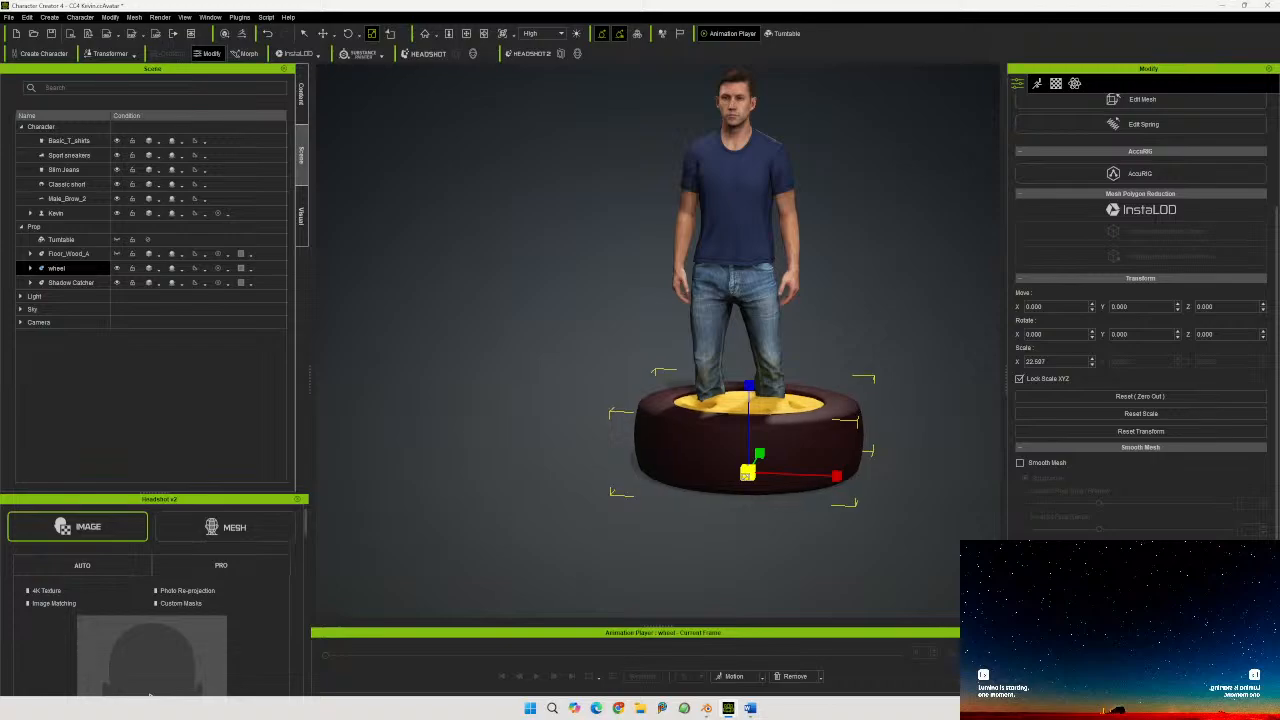
left_click_drag(745, 476, 743, 491)
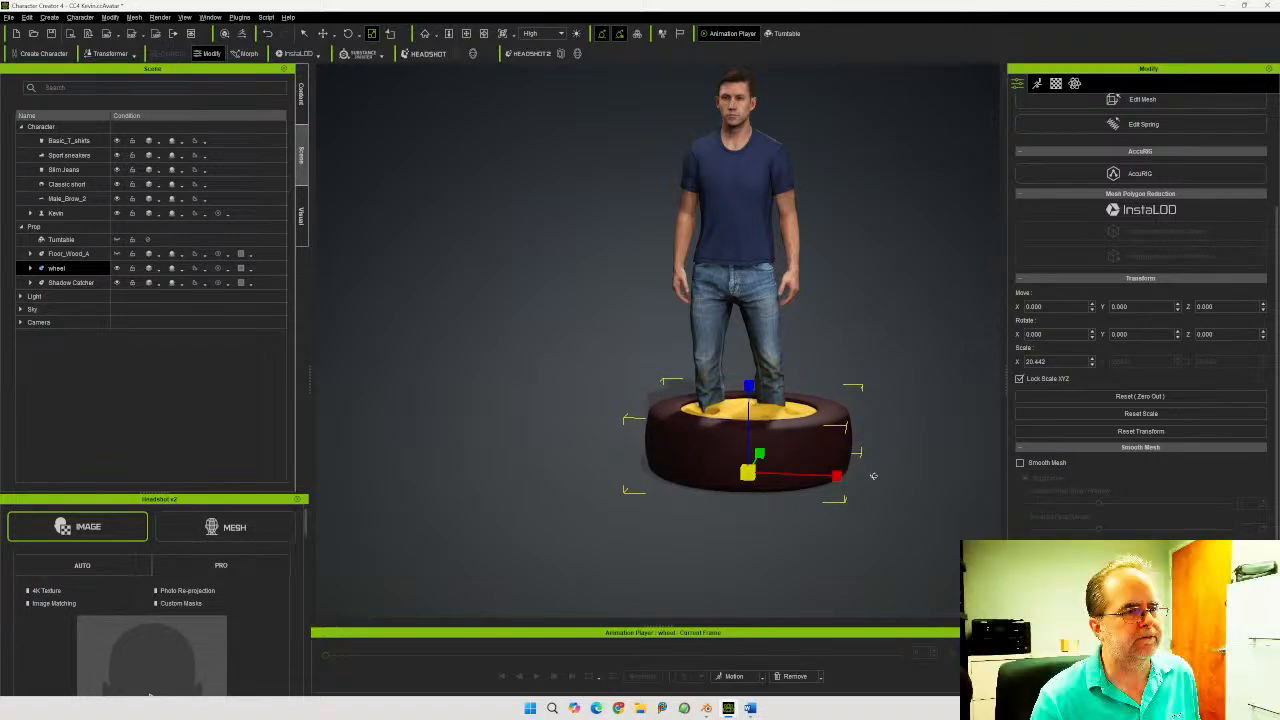
right_click_drag(873, 476, 802, 477)
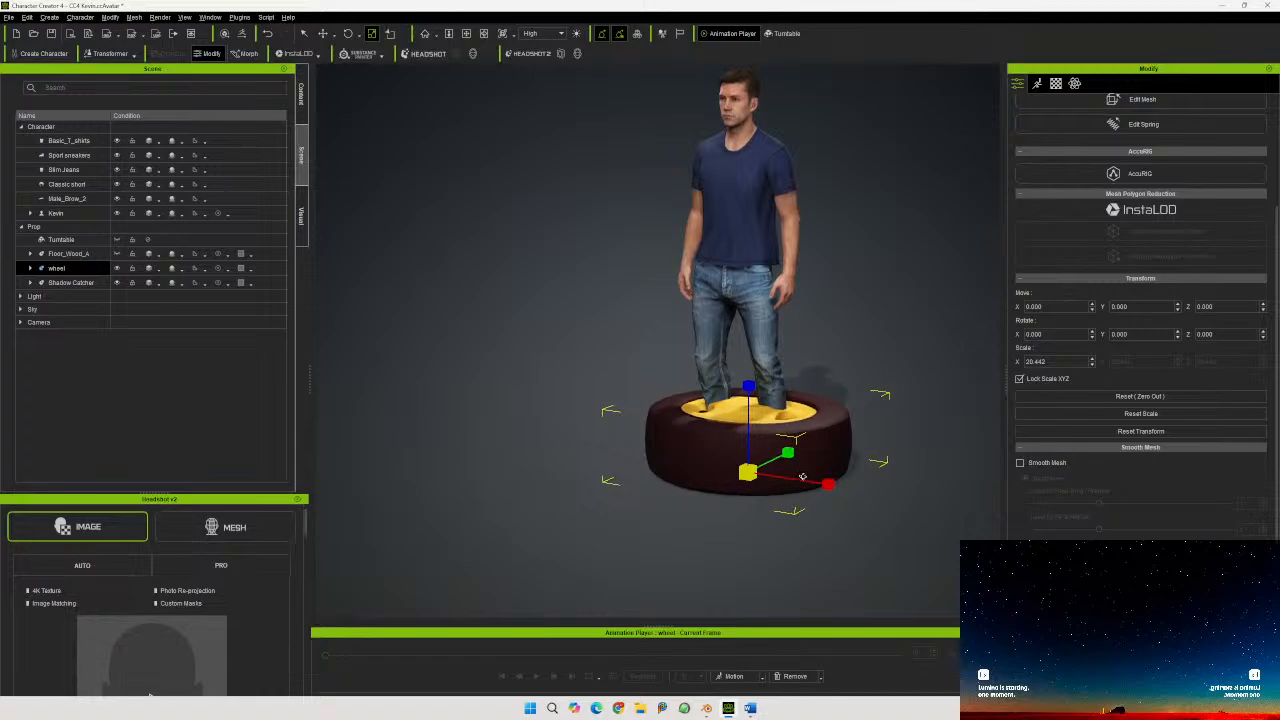
Frame the wheel and hide the character with its eyebrows, hair, jeans, sneakers and T-shirt
left_click(425, 33)
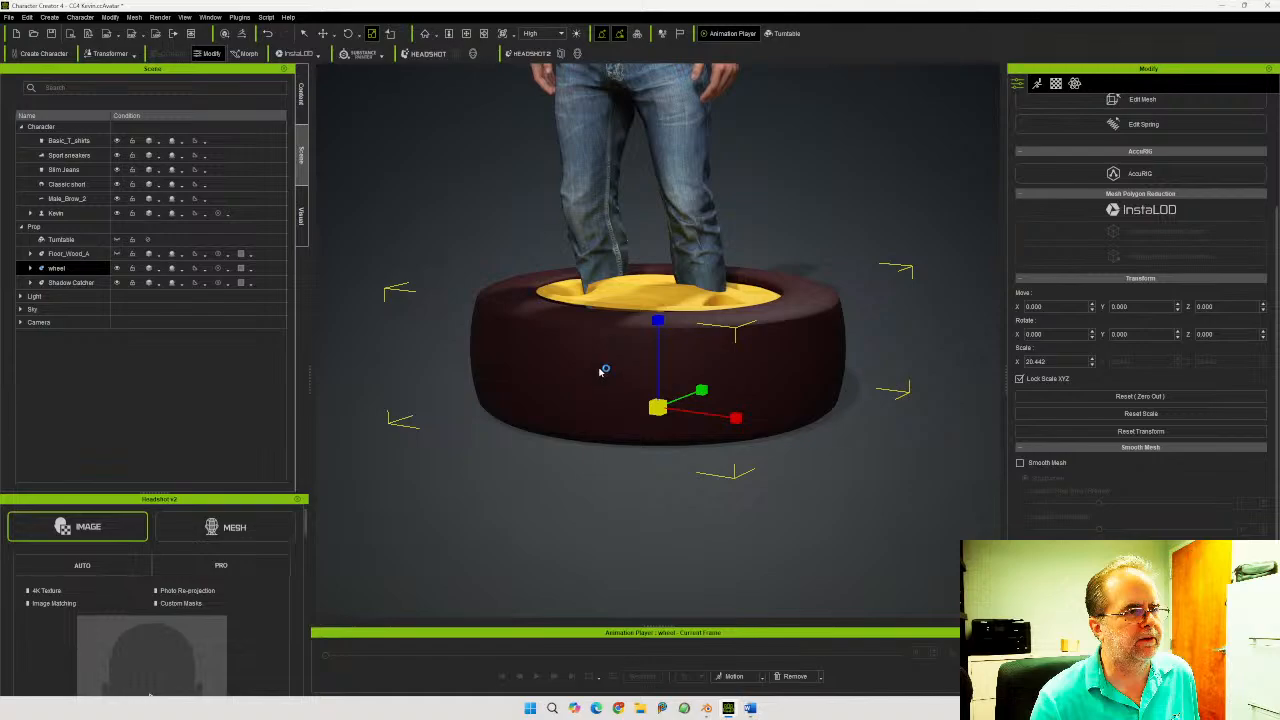
right_click_drag(602, 368, 587, 381)
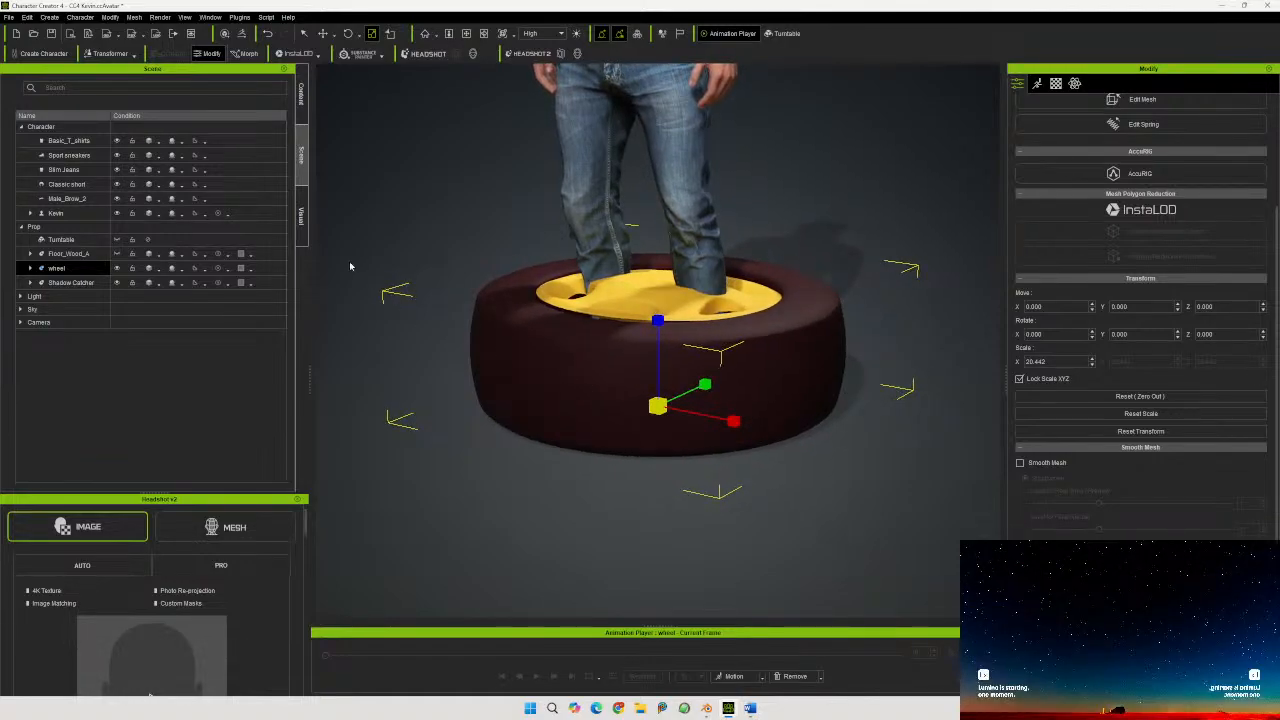
left_click(117, 199)
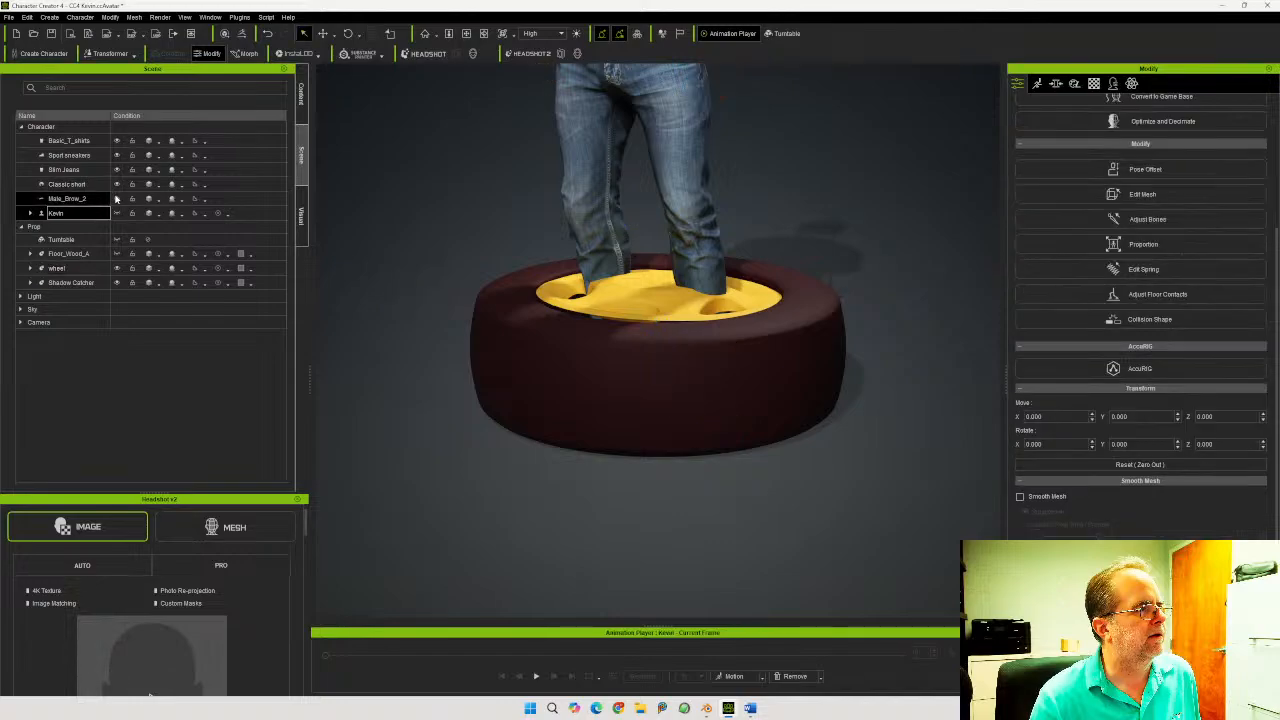
left_click(117, 185)
left_click(117, 170)
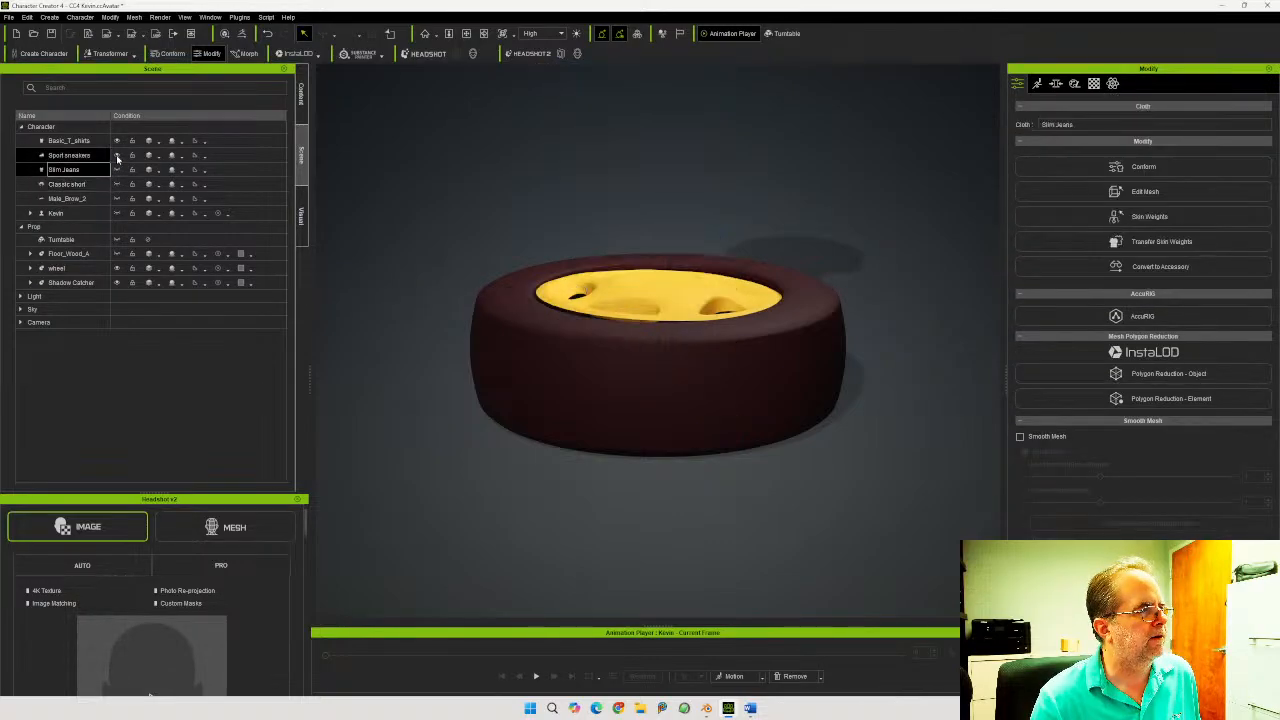
left_click(117, 156)
left_click(117, 142)
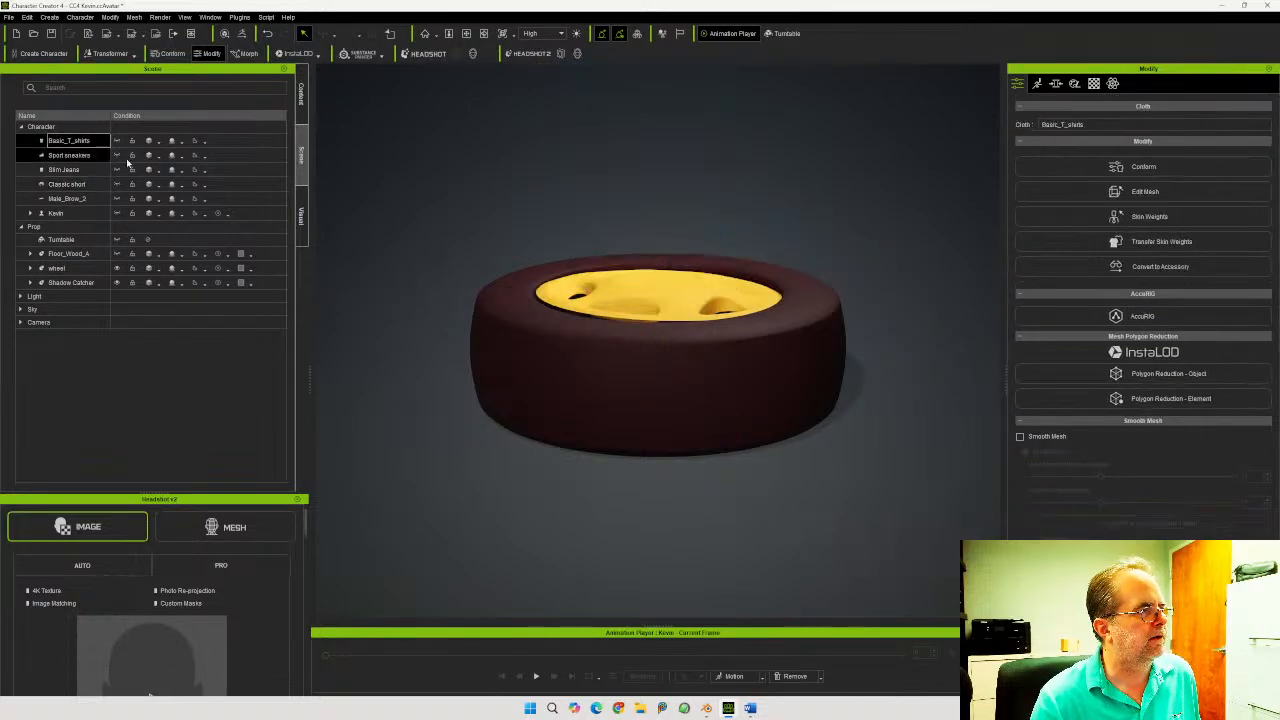
Load the base color, AO, metallic and roughness texture maps into the wheel's TIR_NEW tire material
left_click(690, 346)
left_click(1056, 83)
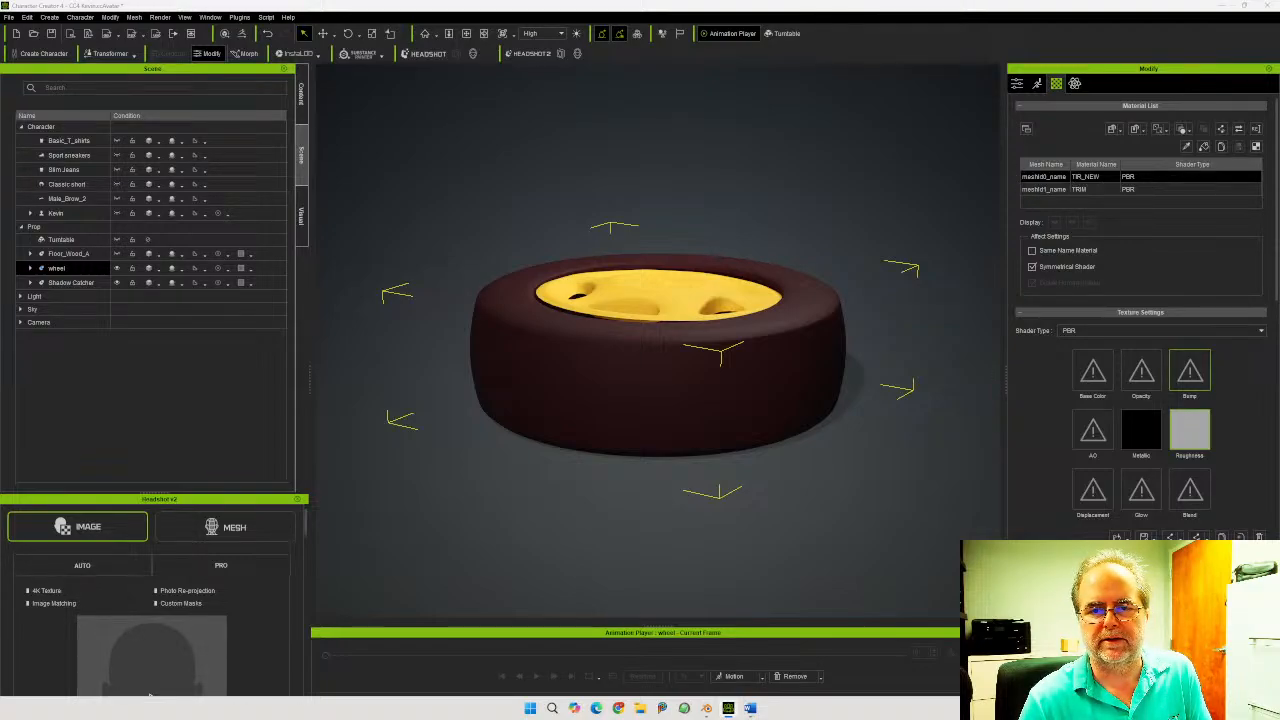
left_click_drag(1279, 457, 1092, 370)
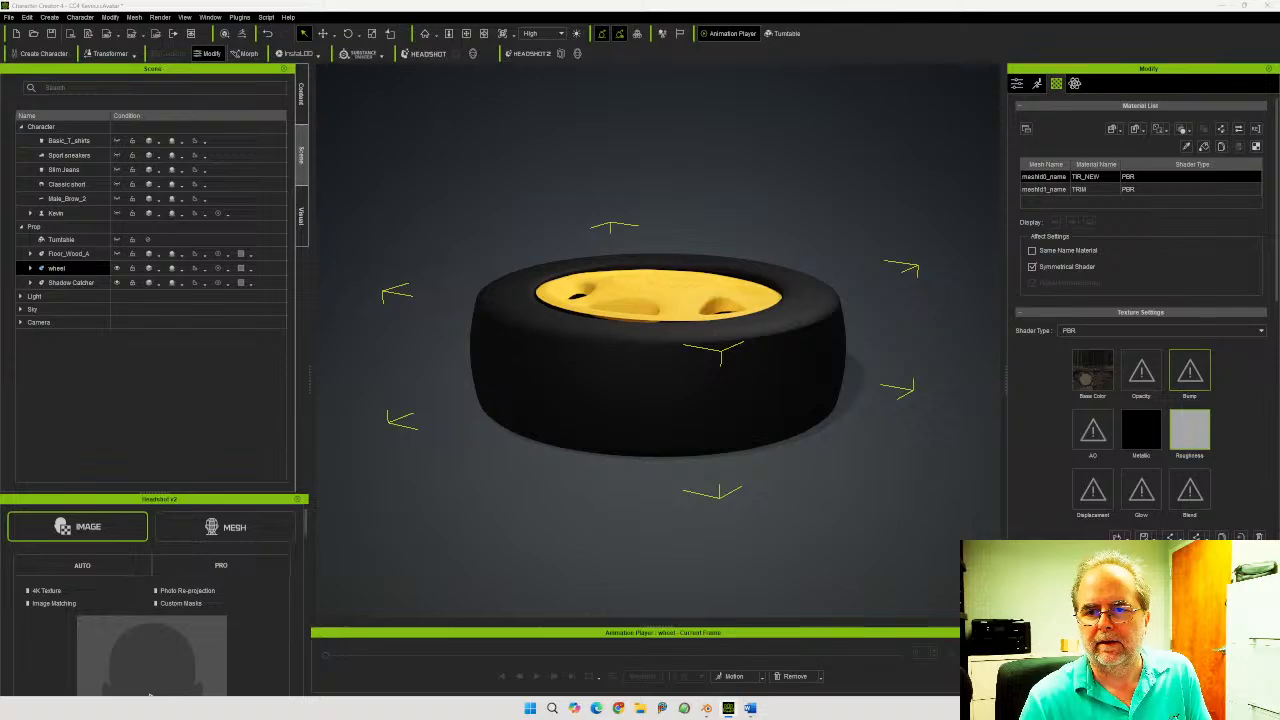
left_click_drag(1276, 455, 1092, 430)
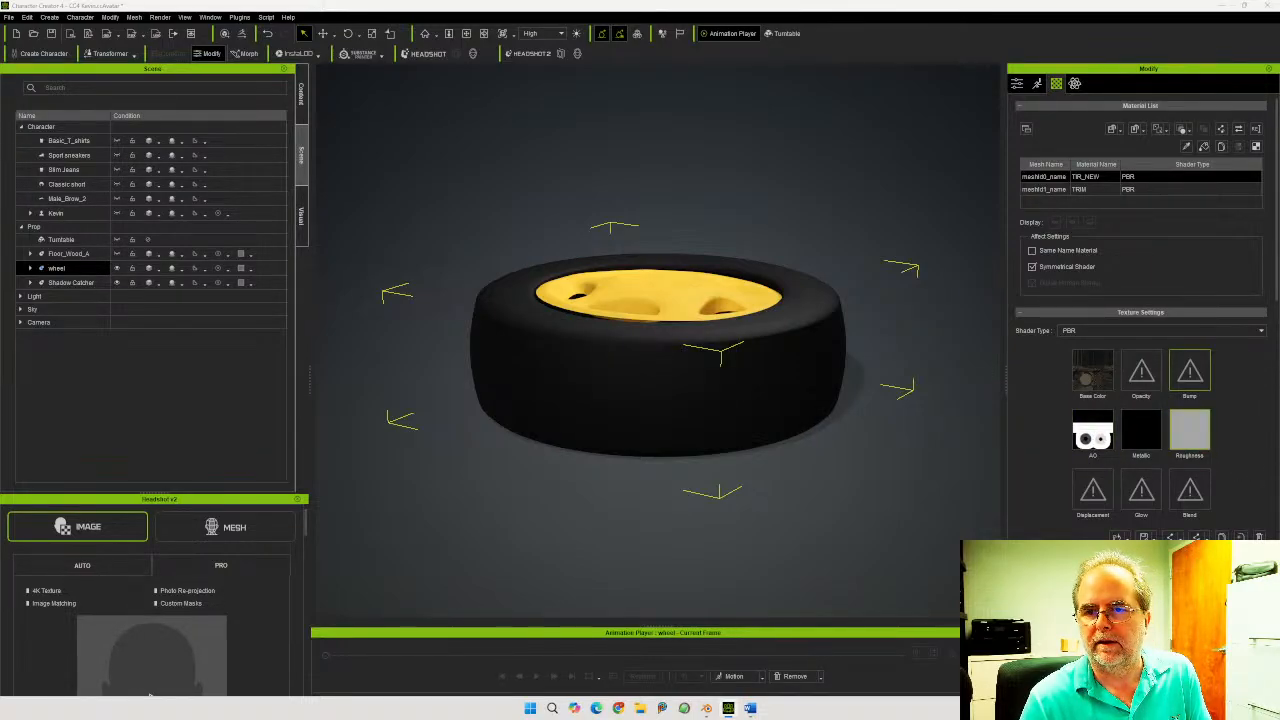
left_click_drag(1276, 430, 1141, 428)
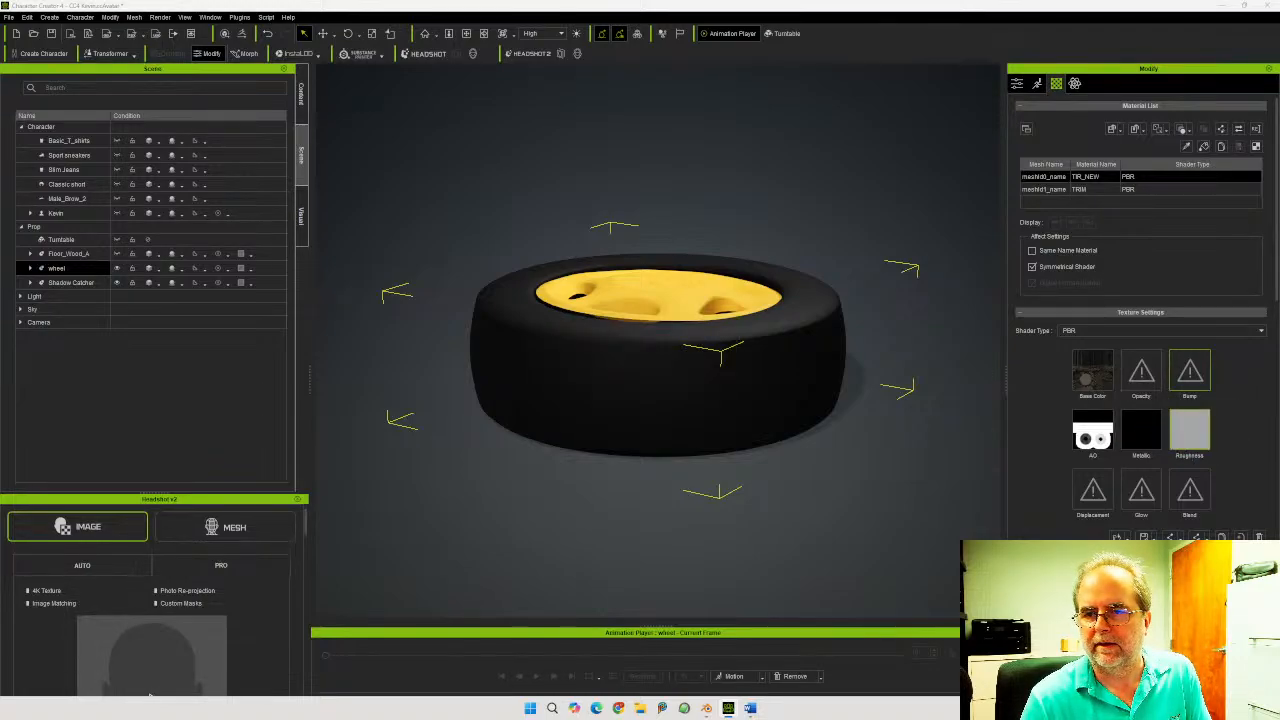
left_click_drag(1276, 430, 1188, 434)
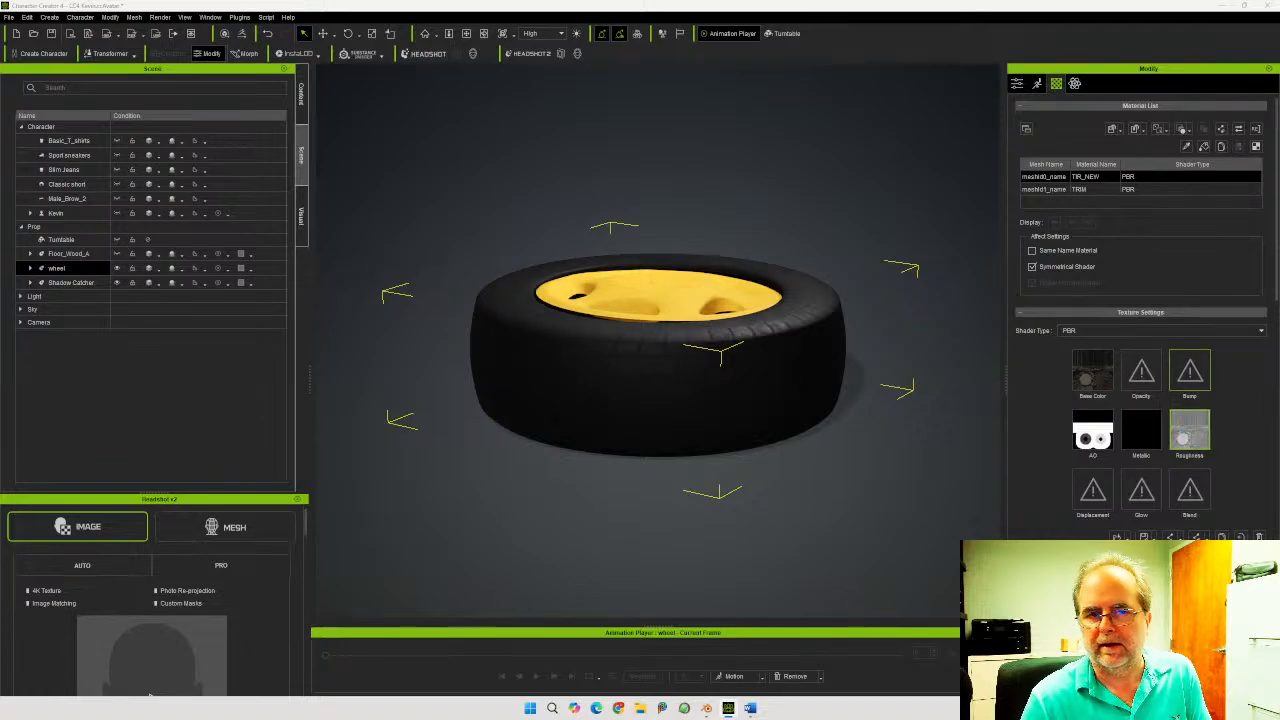
Load the tire material's bump channel texture as a Normal map and check it on the wheel
left_click_drag(1276, 350, 1187, 372)
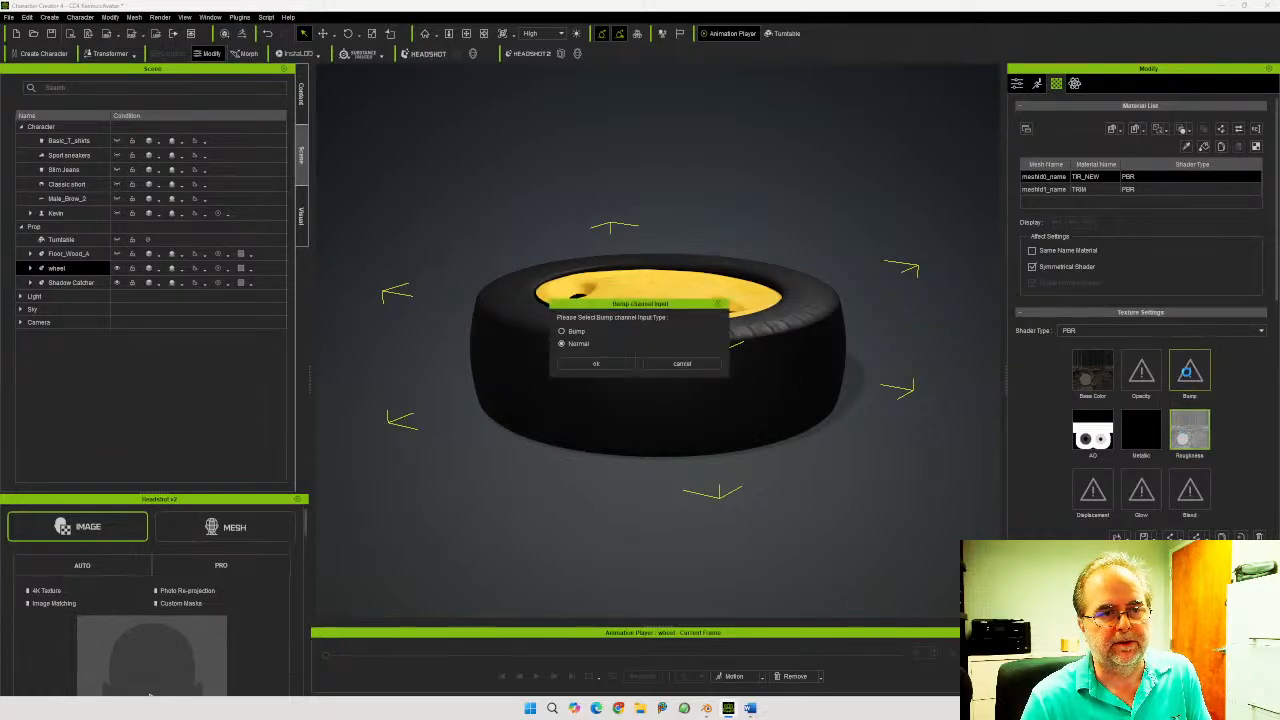
left_click(590, 363)
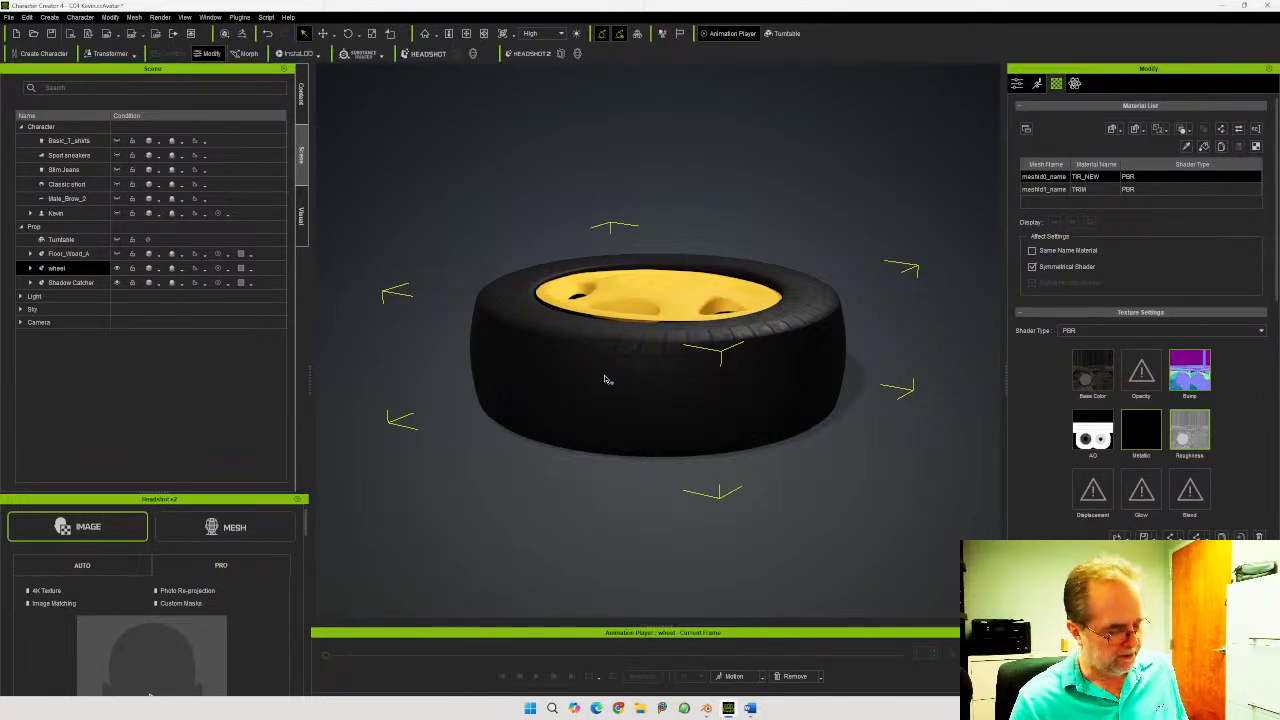
mouse_move(609, 380)
right_mouse_down()
mouse_move(634, 540)
mouse_move(634, 406)
mouse_move(603, 282)
mouse_move(594, 434)
mouse_move(617, 454)
mouse_move(600, 382)
right_mouse_up()
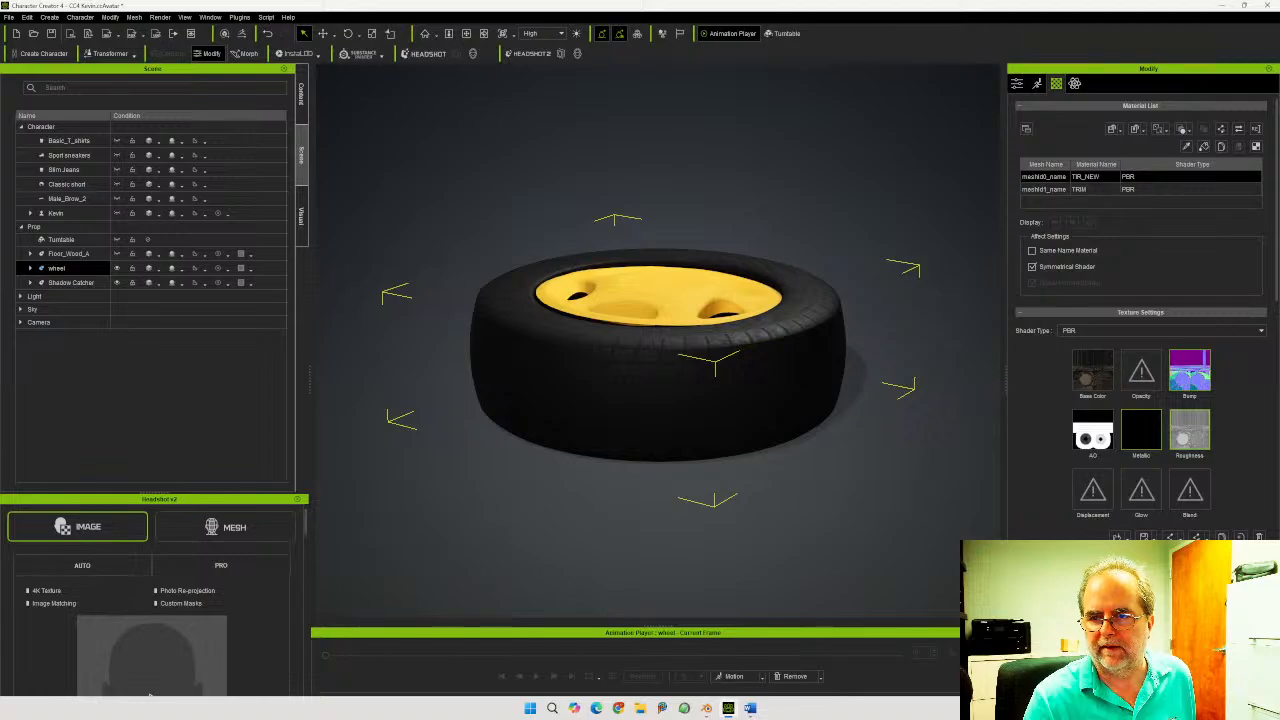
Load the base color, AO, metallic and roughness texture maps into the wheel's TRIM material
left_click(1053, 190)
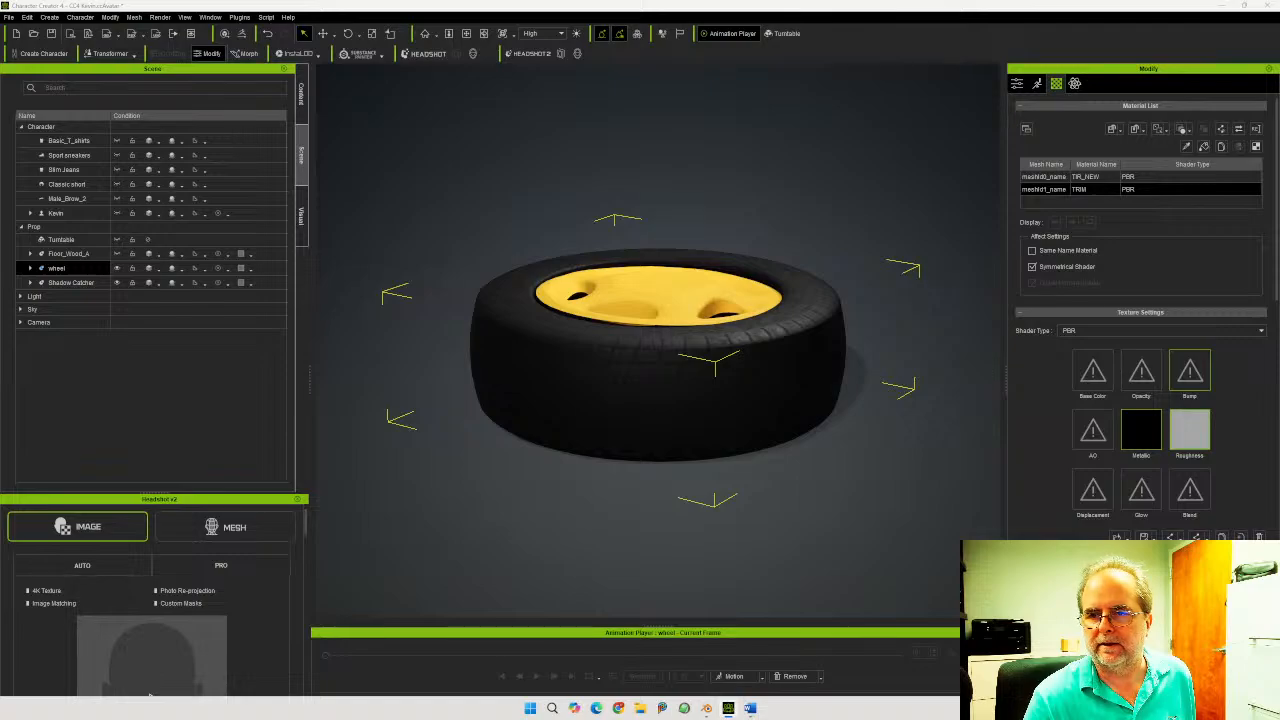
left_click_drag(1279, 430, 1081, 370)
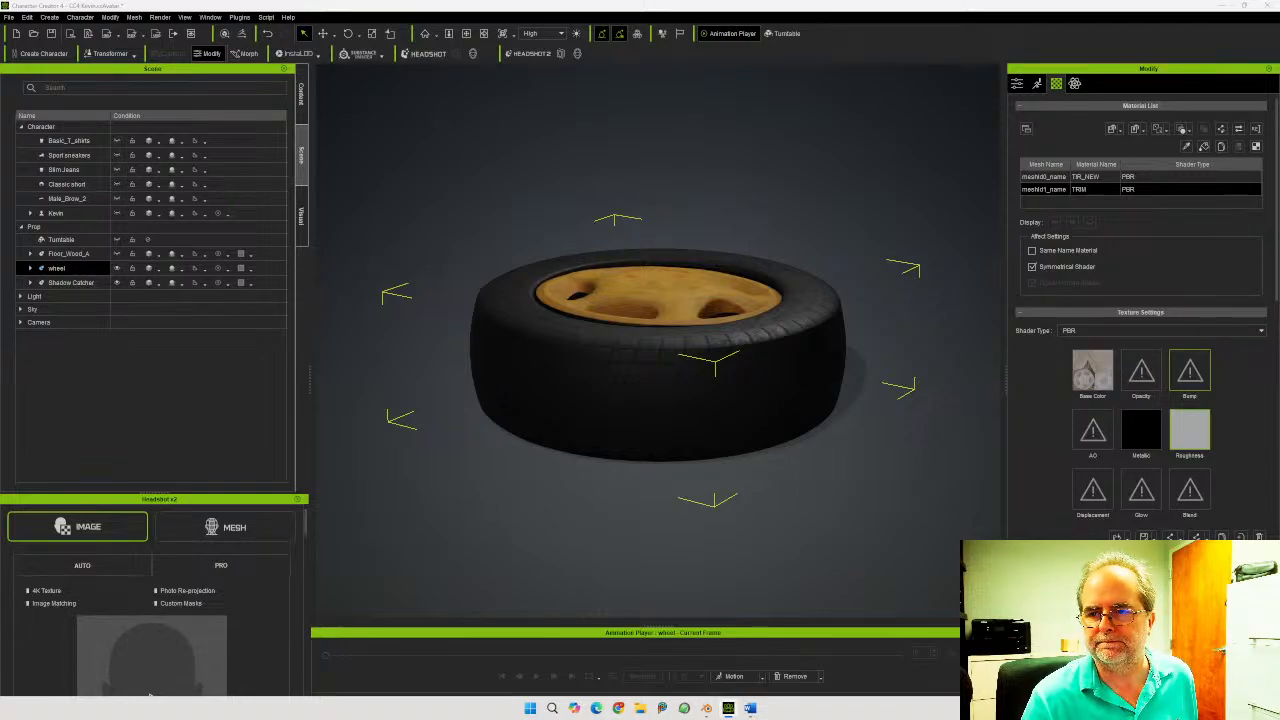
left_click_drag(1279, 420, 1095, 430)
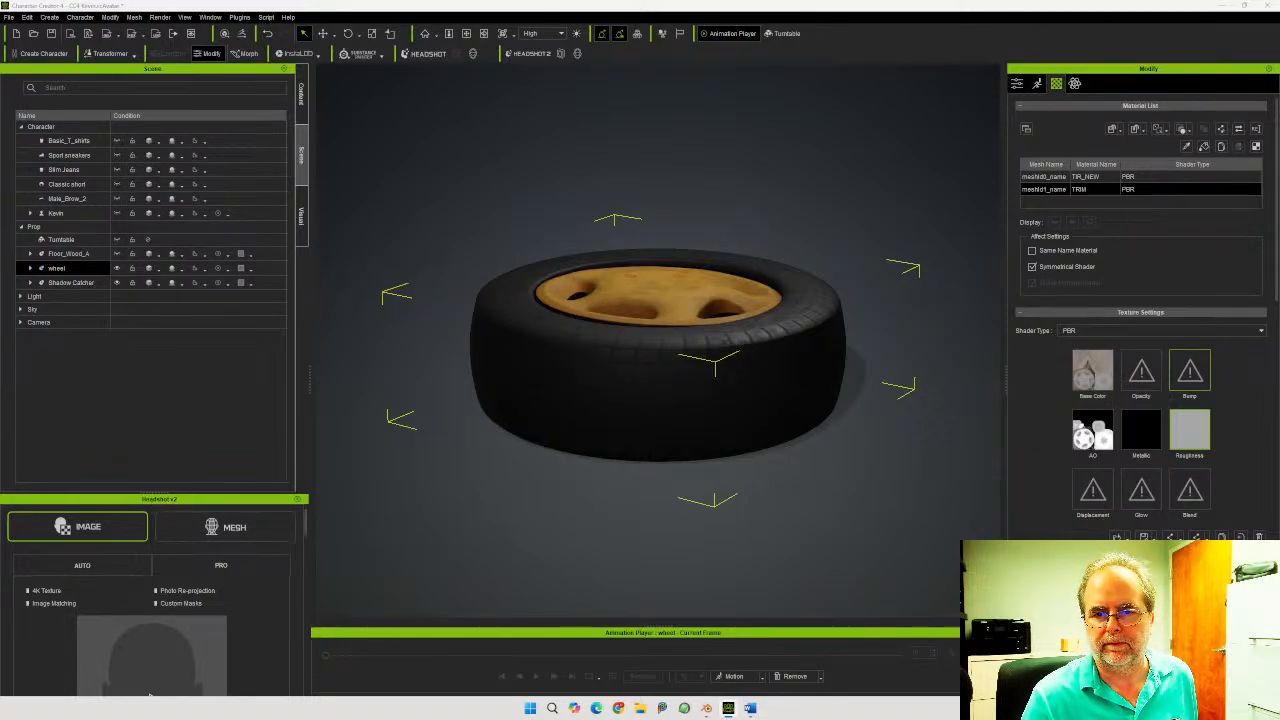
left_click_drag(1215, 415, 1141, 431)
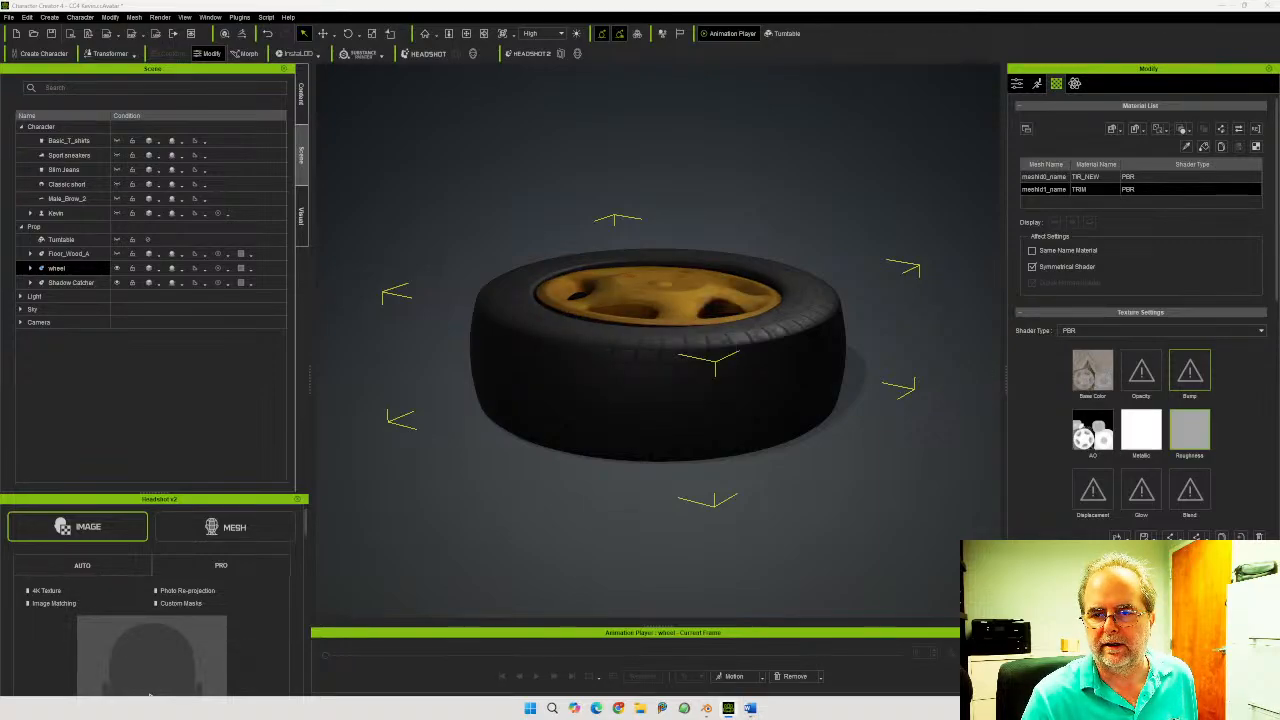
left_click_drag(1272, 412, 1187, 428)
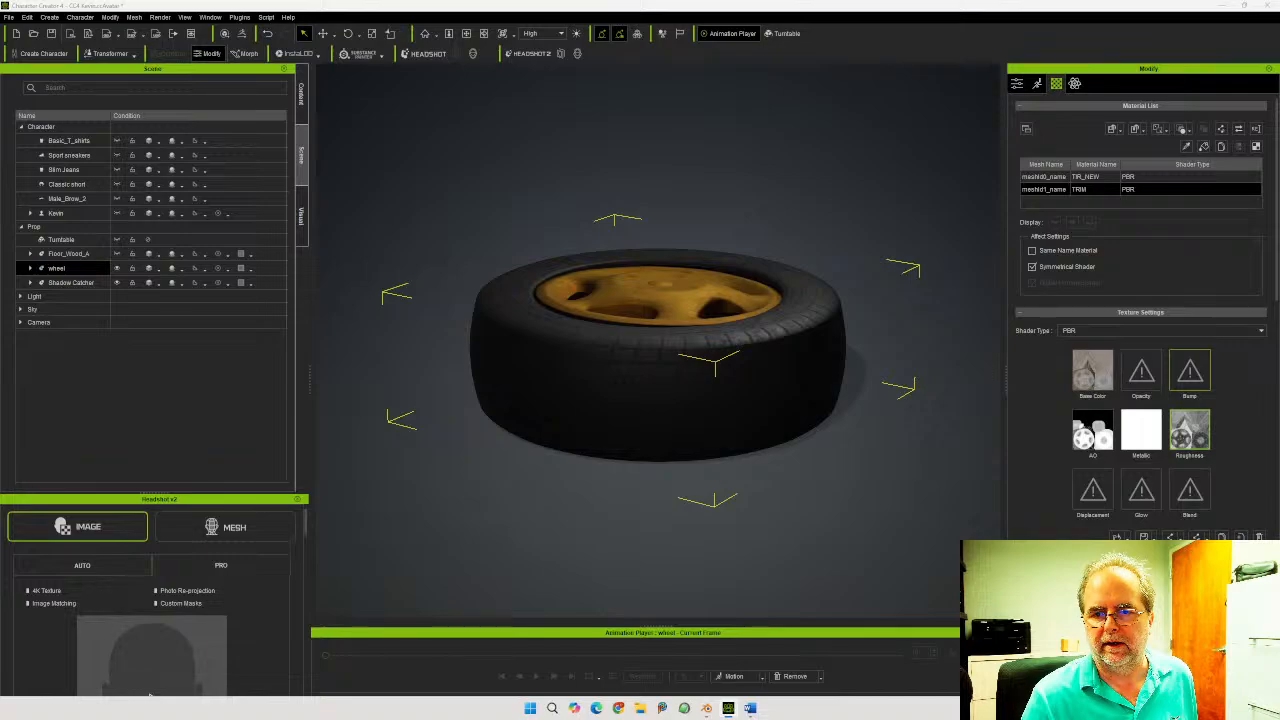
Load the TRIM material's bump channel texture as a Normal map and check it on the rim
left_click_drag(1279, 372, 1195, 362)
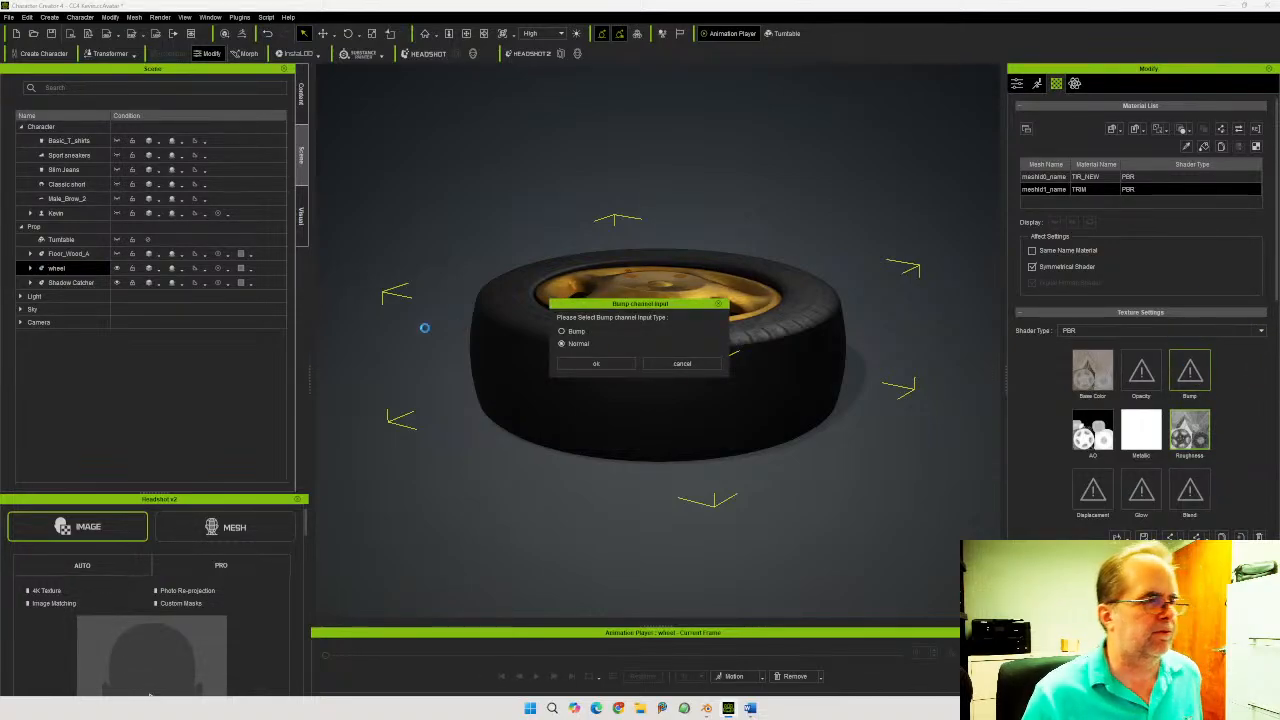
left_click(598, 364)
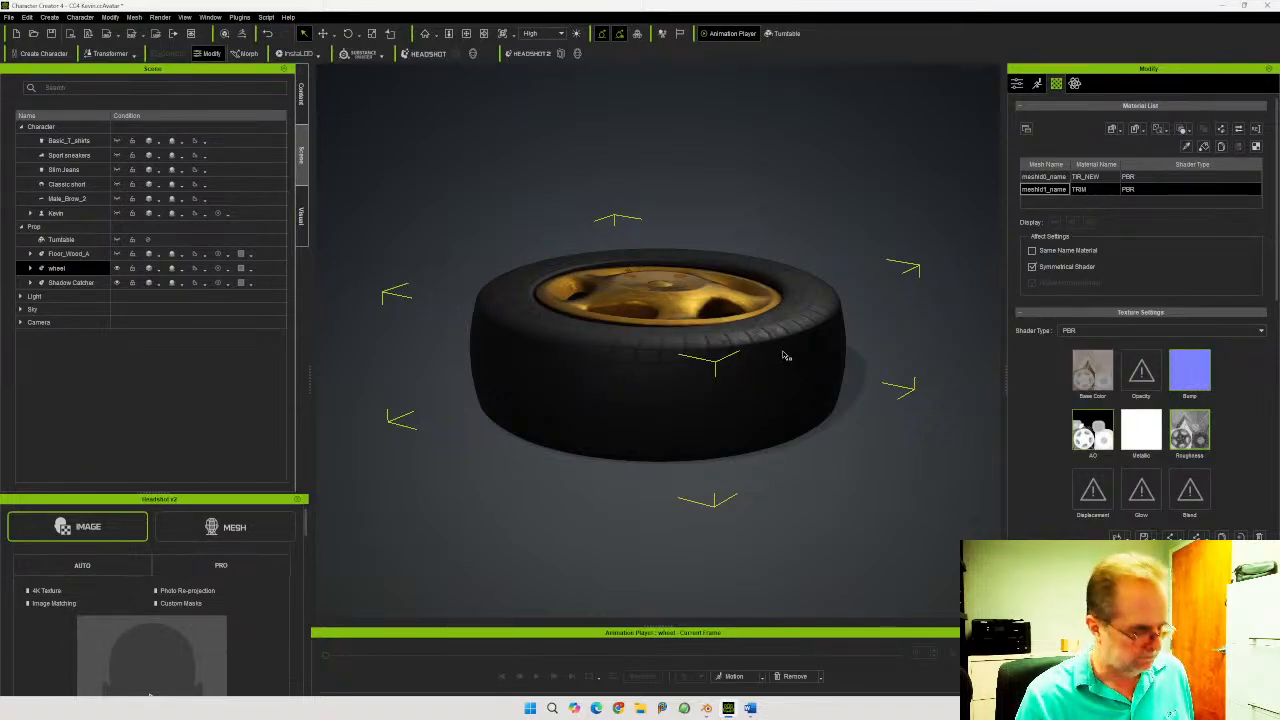
right_click_drag(741, 360, 686, 366)
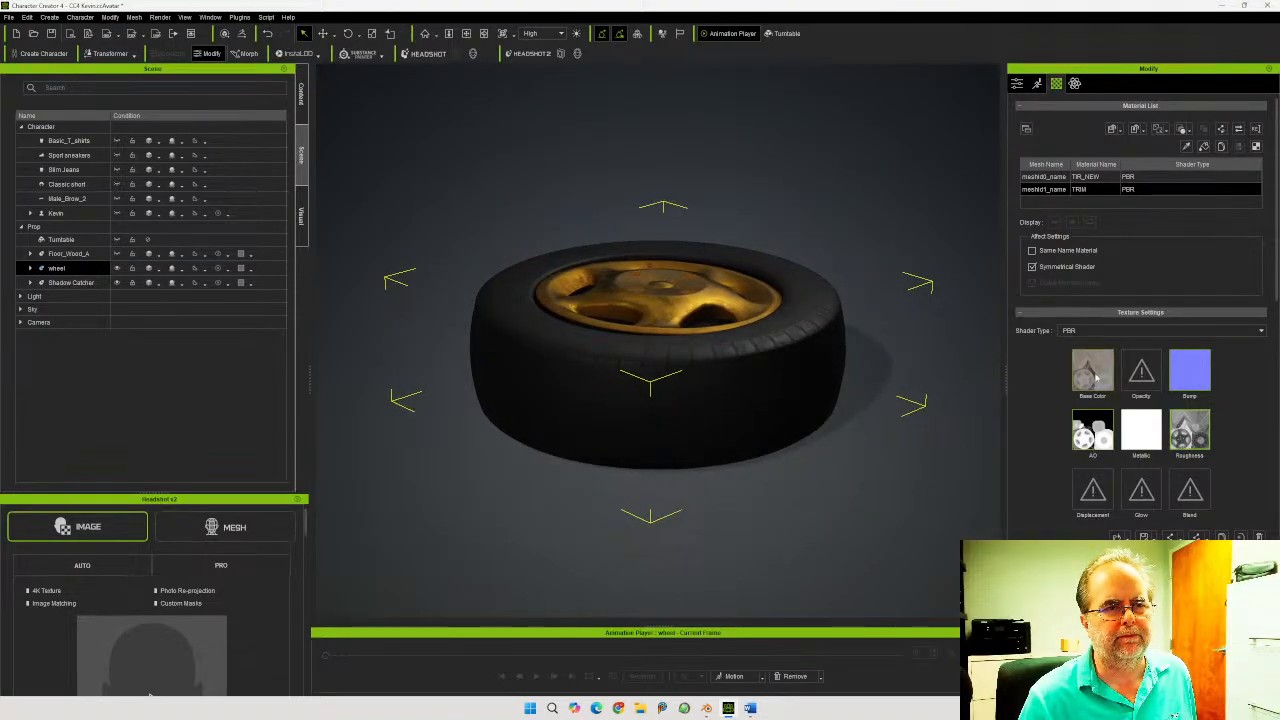
Change the TRIM material's diffuse color to a pale pinkish beige and check the rim
scroll(1045, 402, "down", 4)
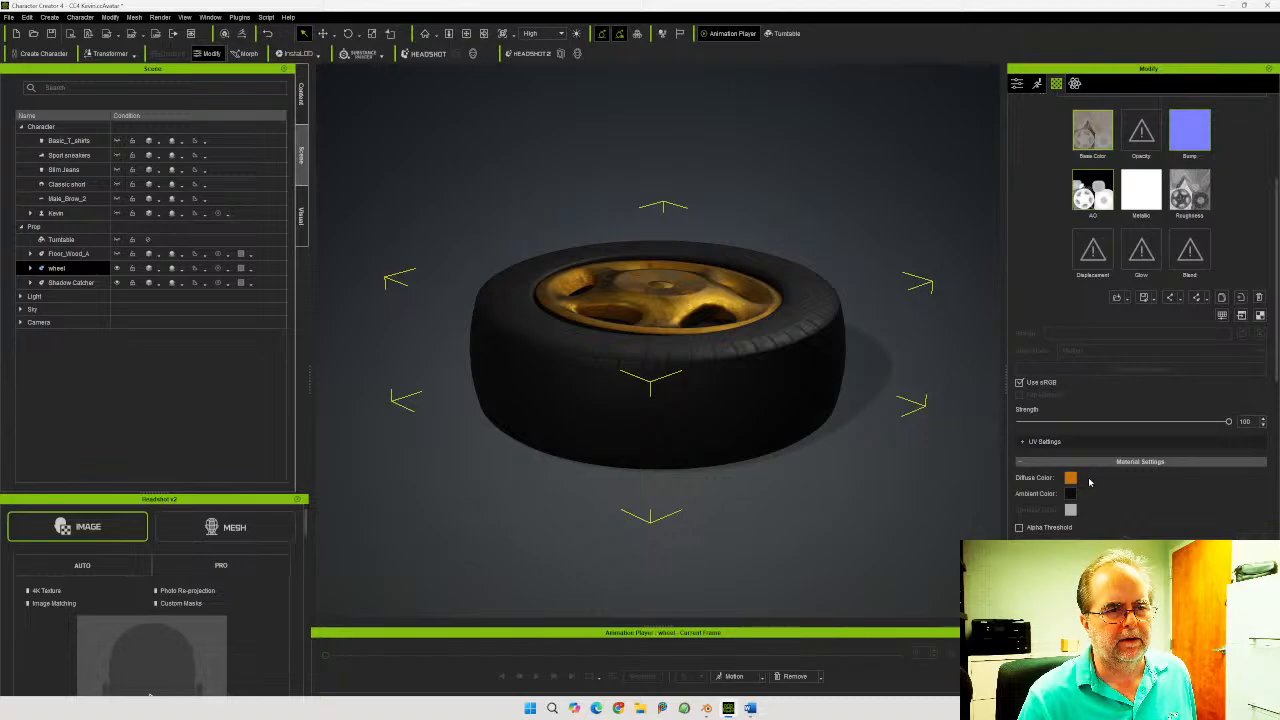
left_click(1072, 478)
left_click_drag(636, 250, 234, 260)
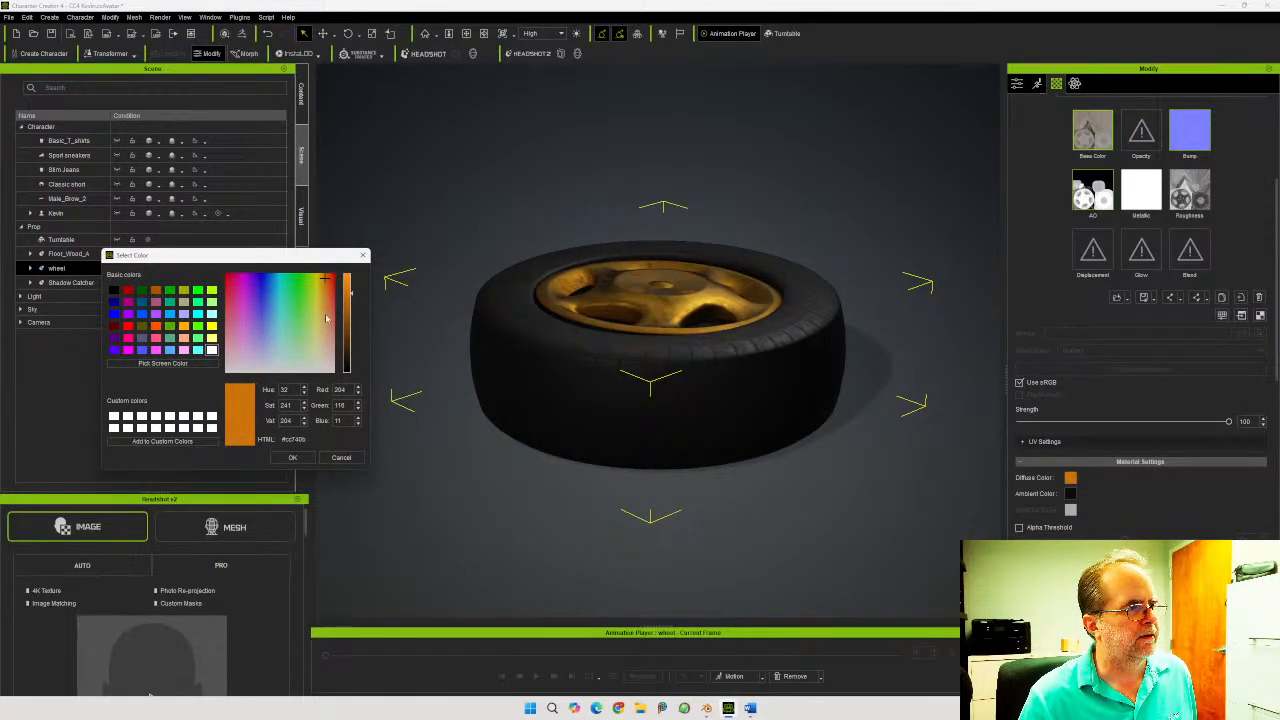
left_click(318, 346)
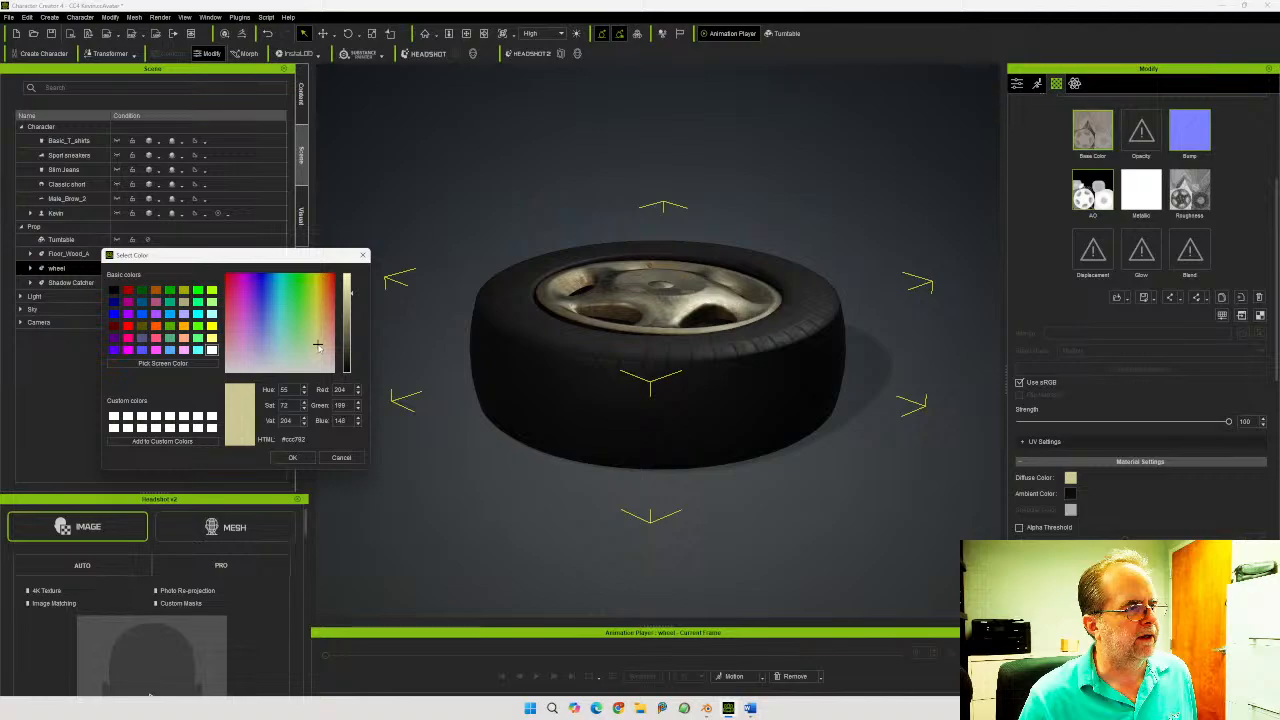
mouse_move(318, 346)
left_mouse_down()
mouse_move(334, 343)
mouse_move(346, 288)
mouse_move(329, 300)
mouse_move(322, 346)
left_mouse_up()
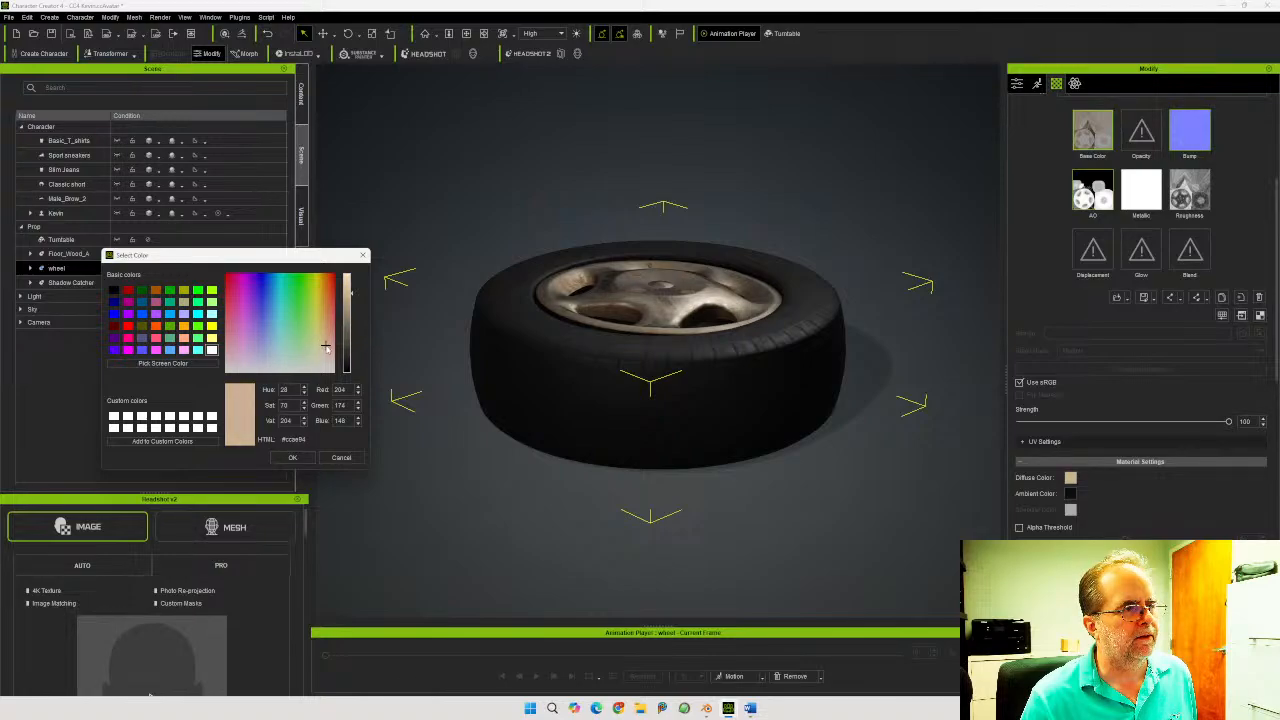
left_click(288, 457)
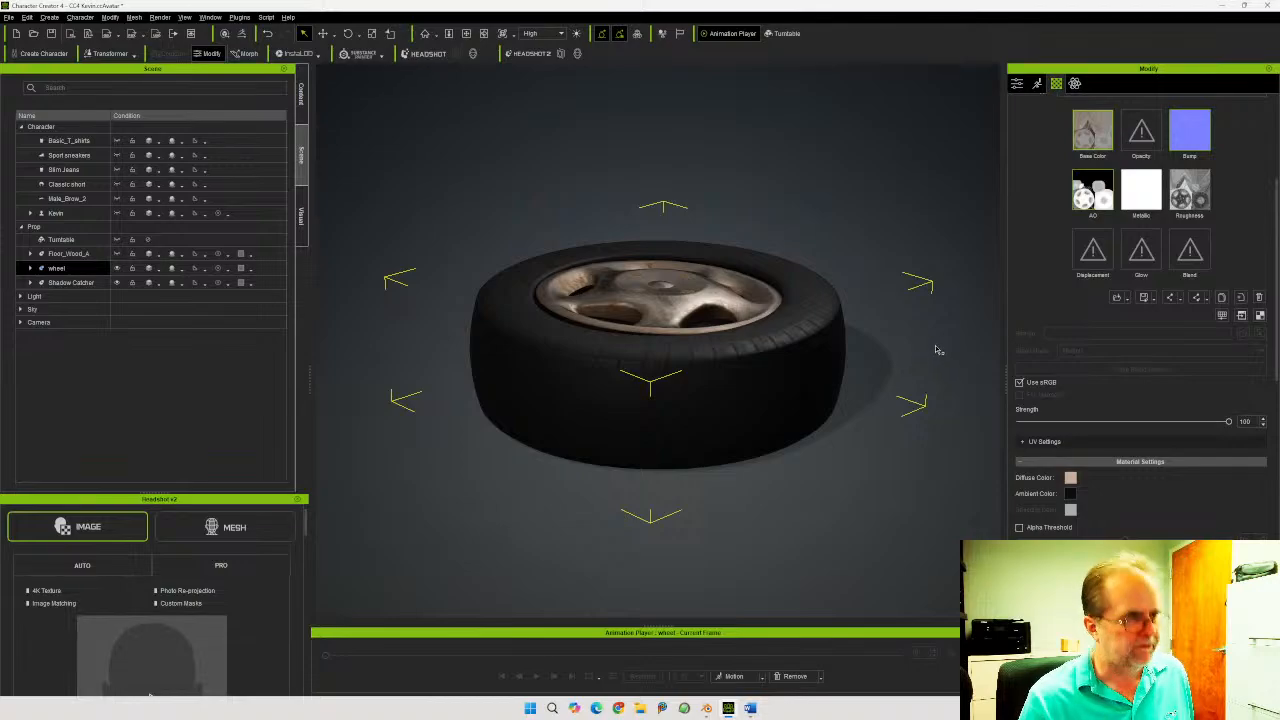
right_click_drag(934, 349, 890, 371)
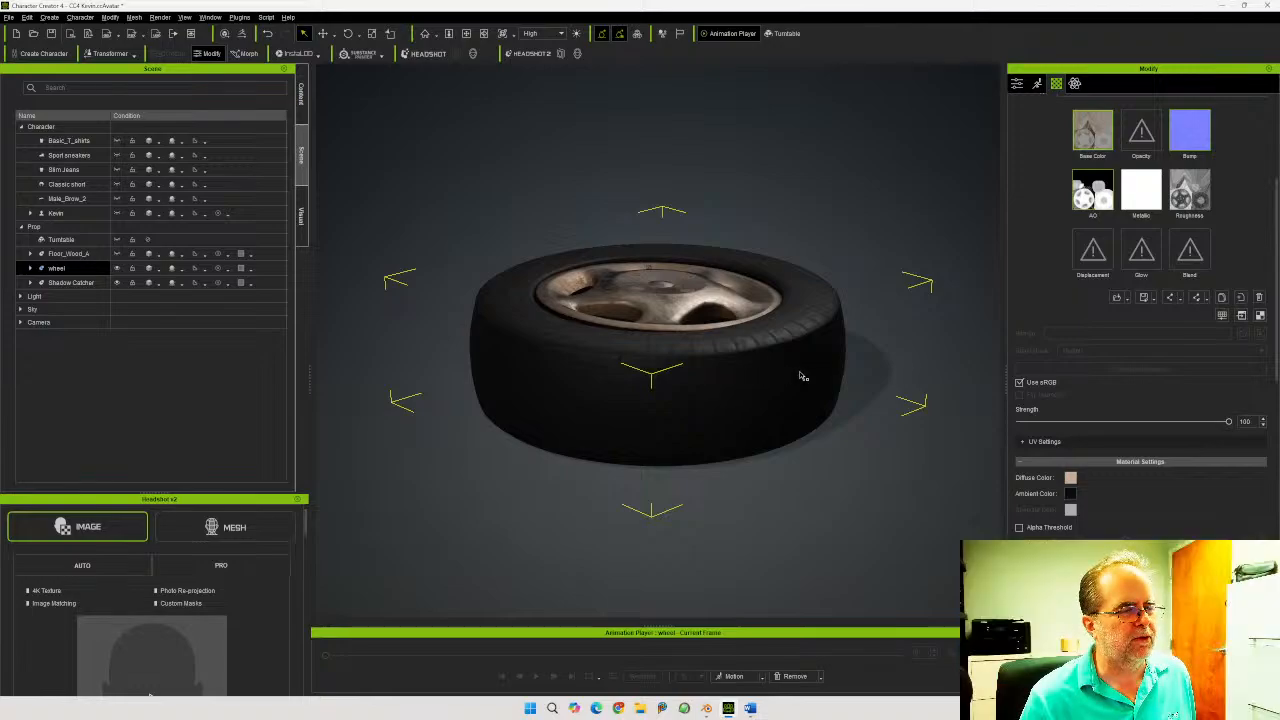
Examine the wheel prop's rim and tyre materials from several angles and up close
right_click_drag(803, 374, 829, 423)
scroll(769, 408, "up", 5)
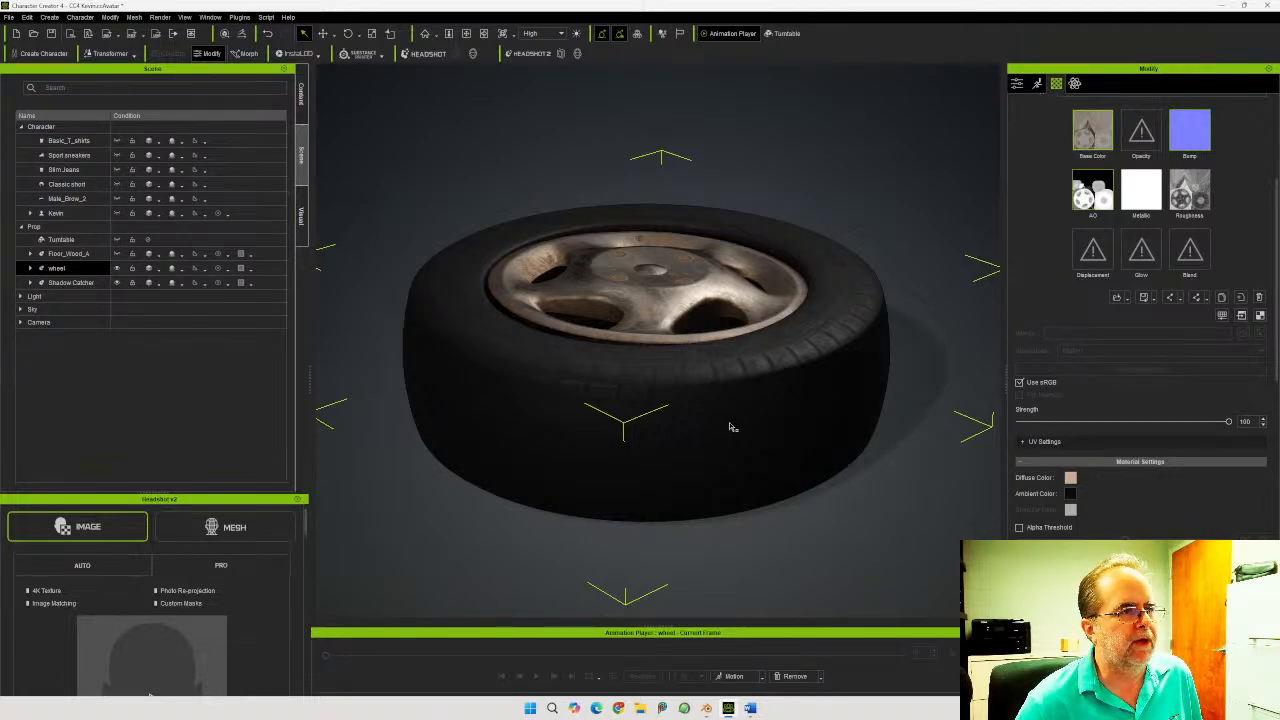
right_click_drag(745, 417, 768, 447)
middle_click_drag(774, 449, 790, 426)
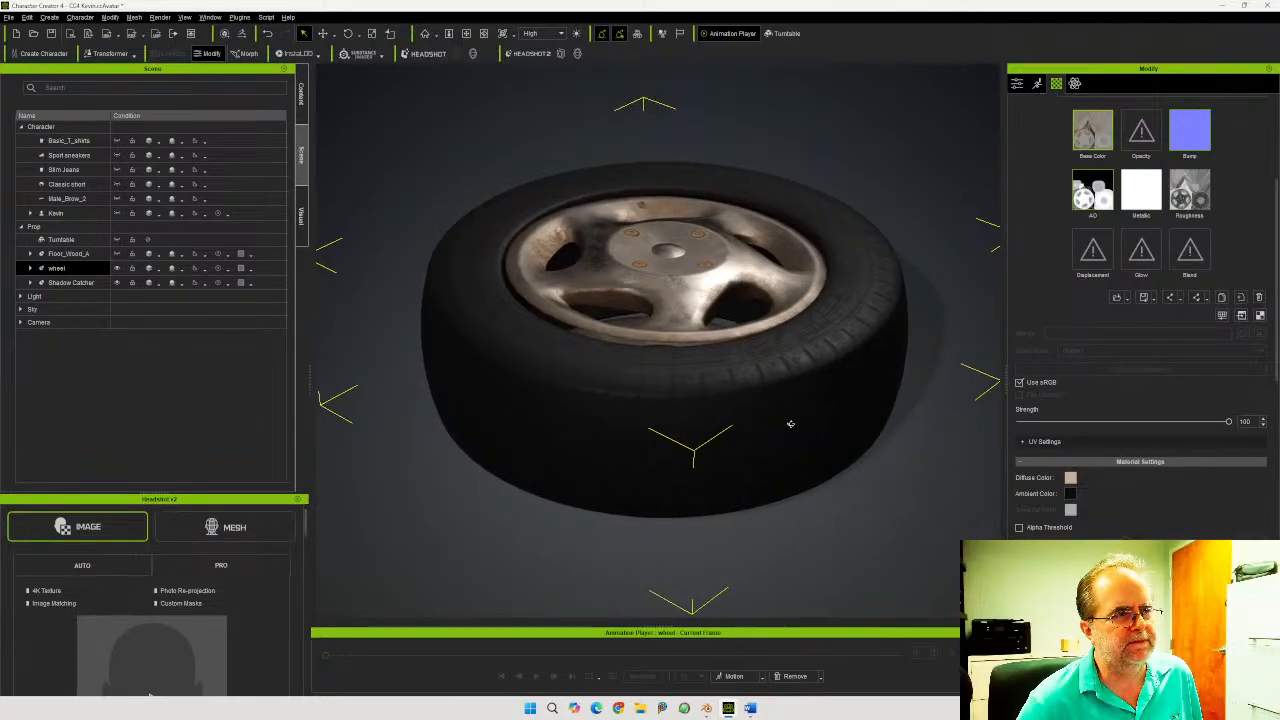
mouse_move(789, 426)
right_mouse_down()
mouse_move(780, 409)
mouse_move(794, 403)
mouse_move(808, 423)
right_mouse_up()
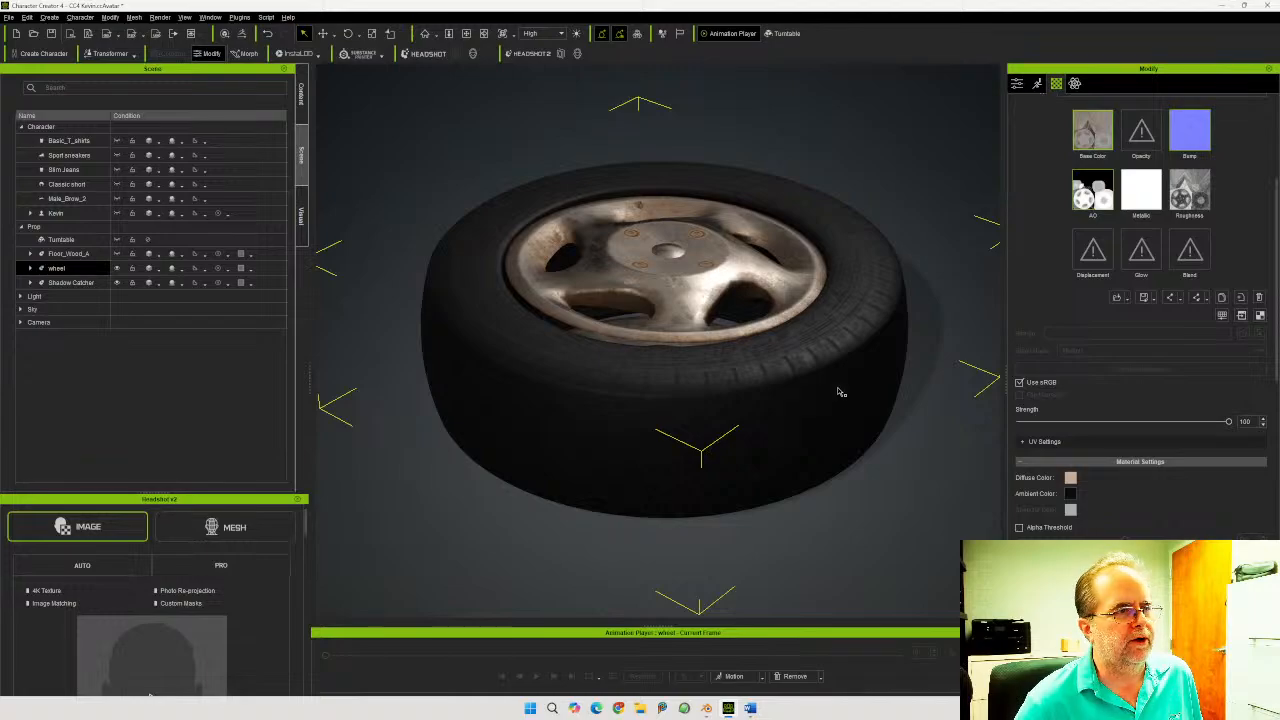
mouse_move(837, 387)
middle_mouse_down()
mouse_move(815, 379)
mouse_move(857, 386)
mouse_move(837, 380)
middle_mouse_up()
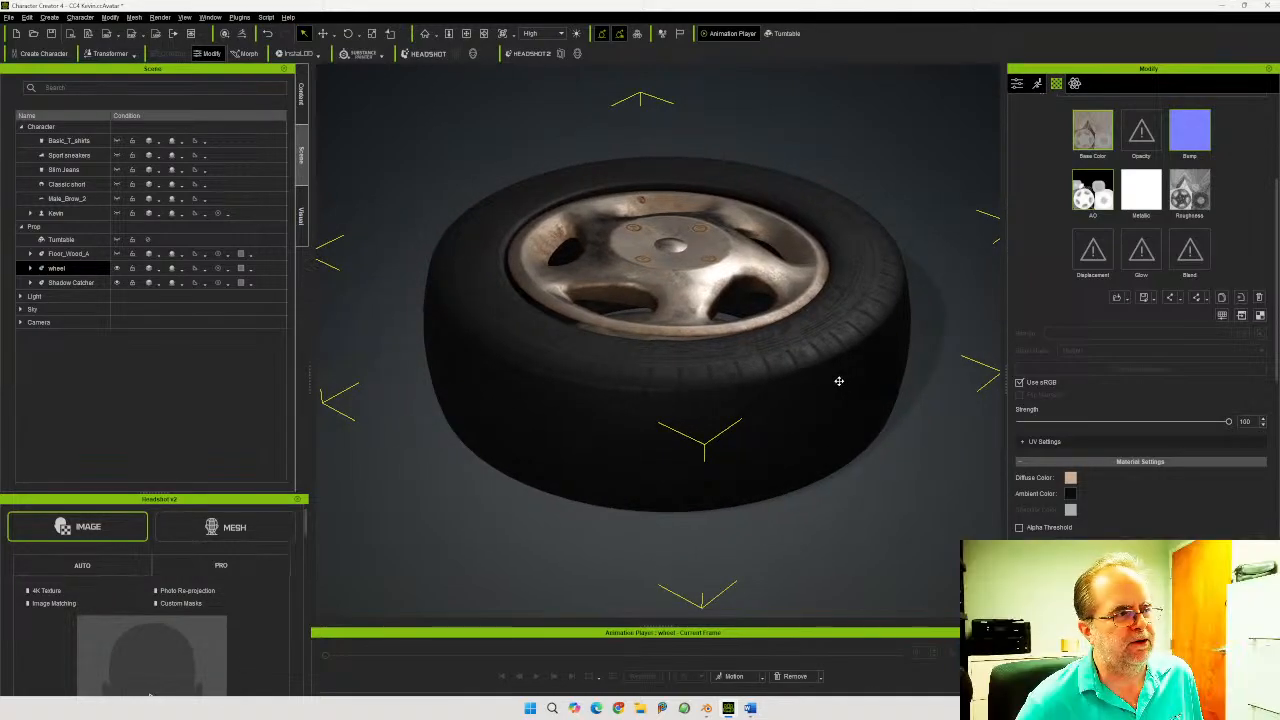
middle_click_drag(839, 381, 845, 392)
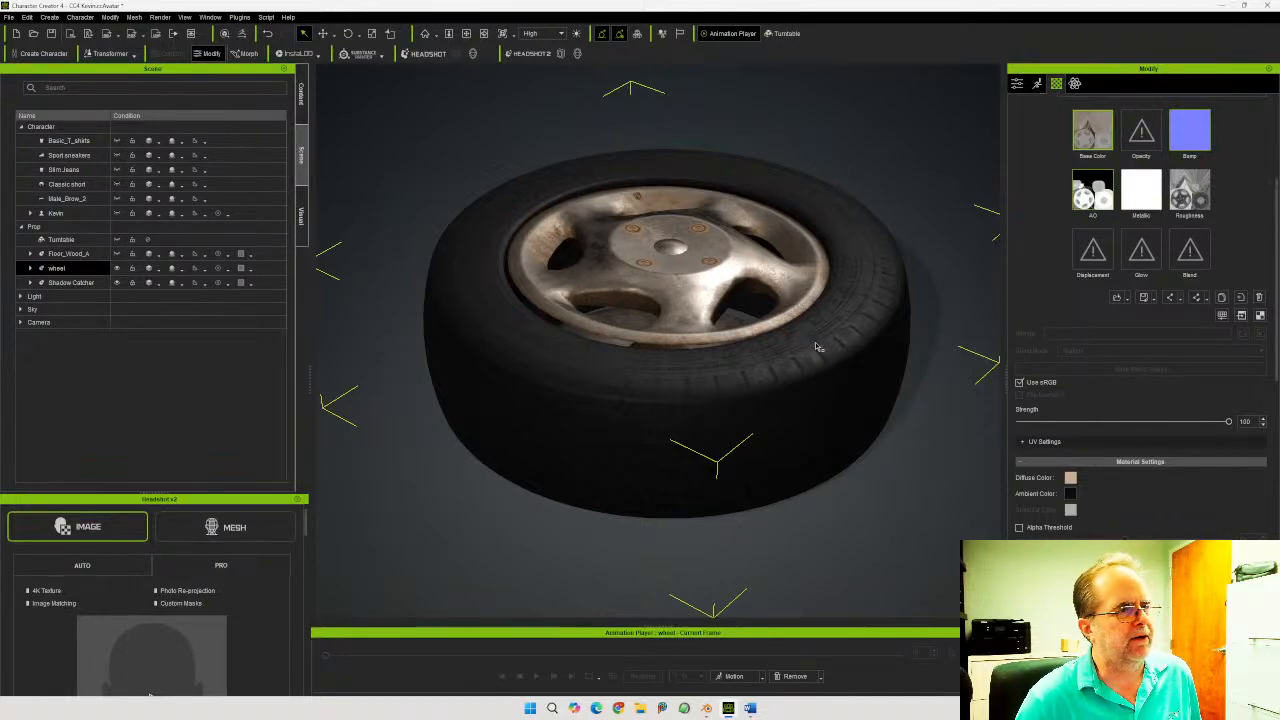
mouse_move(816, 346)
middle_mouse_down()
mouse_move(780, 357)
mouse_move(808, 364)
middle_mouse_up()
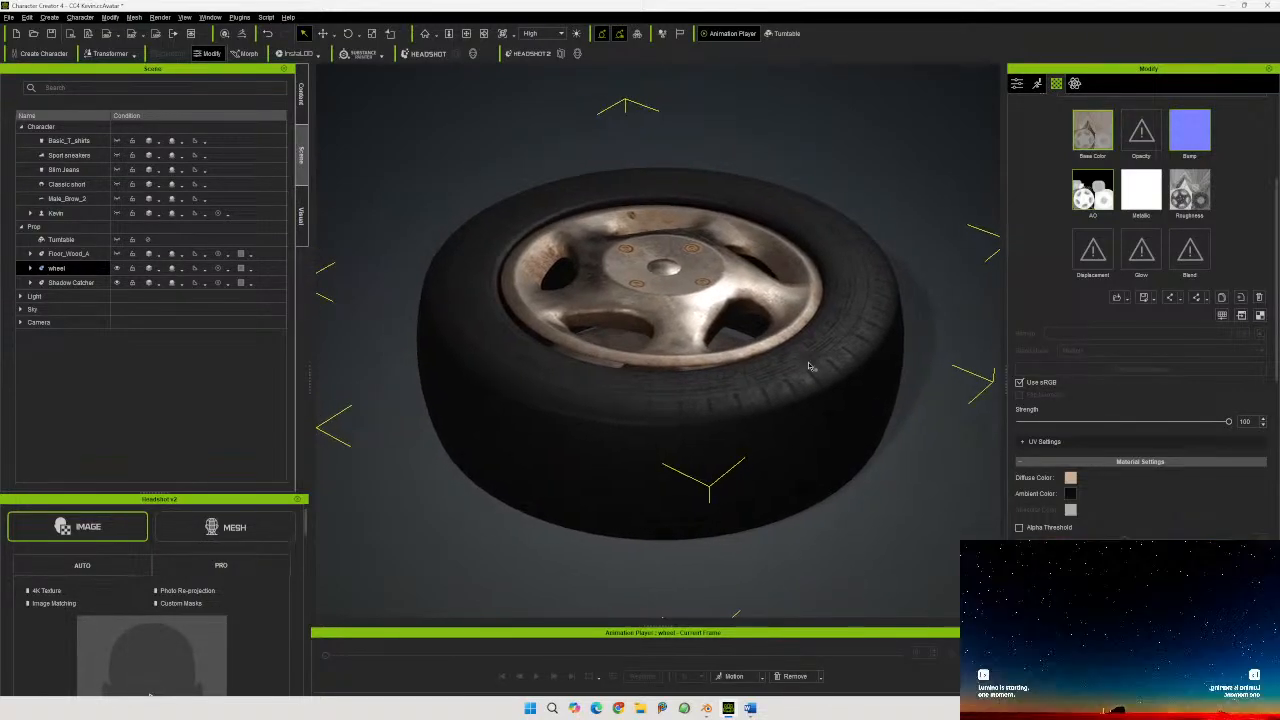
right_click_drag(808, 364, 841, 372)
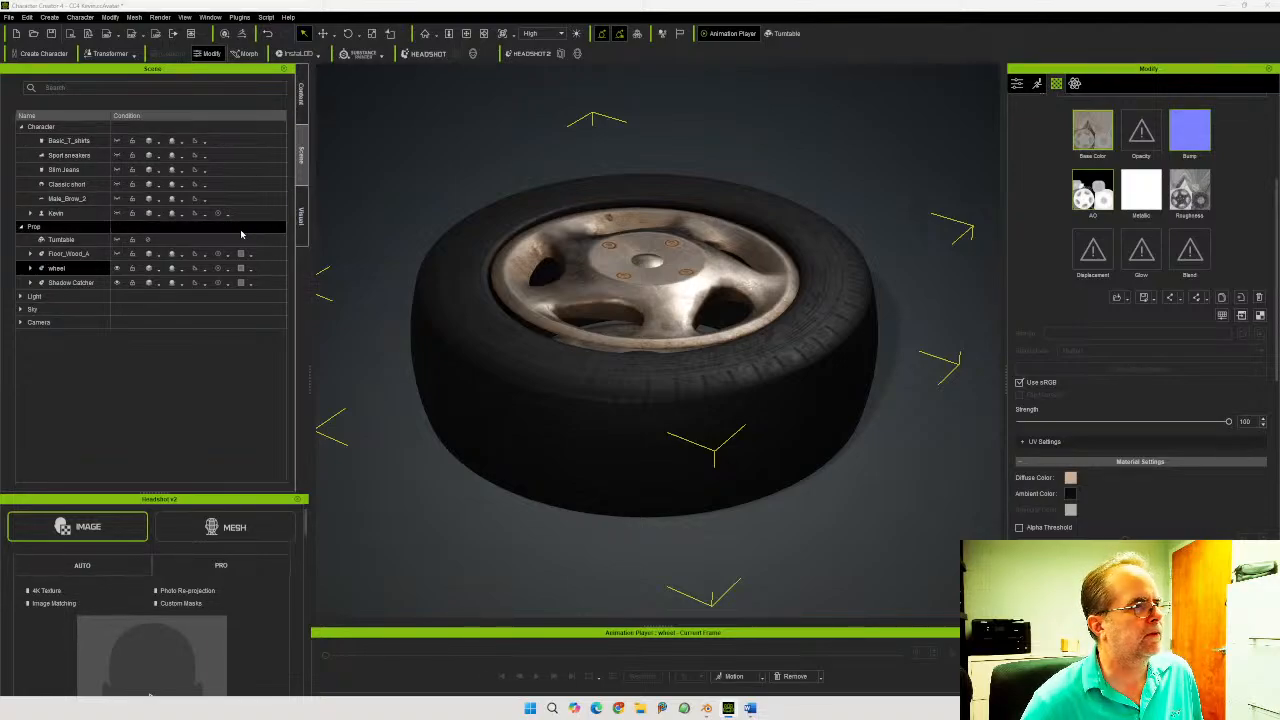
Rename the wheel prop to Big Wheel
left_click(305, 112)
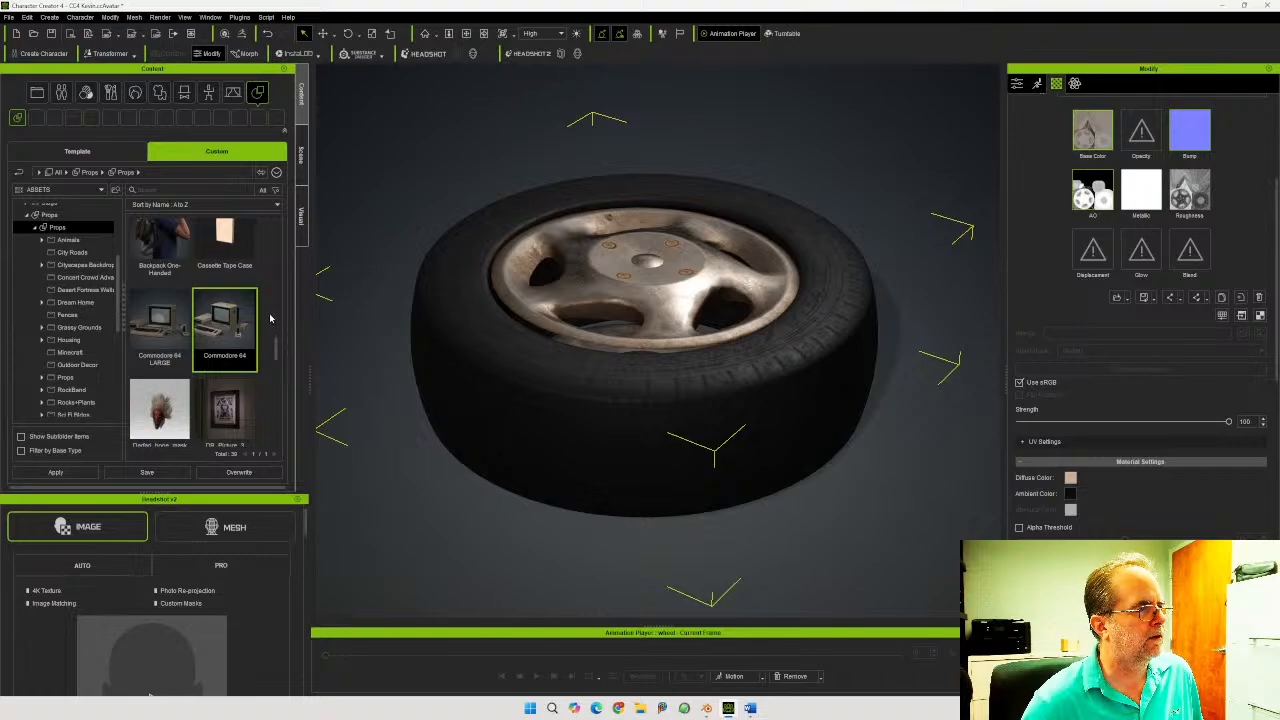
left_click(1017, 84)
left_click_drag(1058, 123, 968, 124)
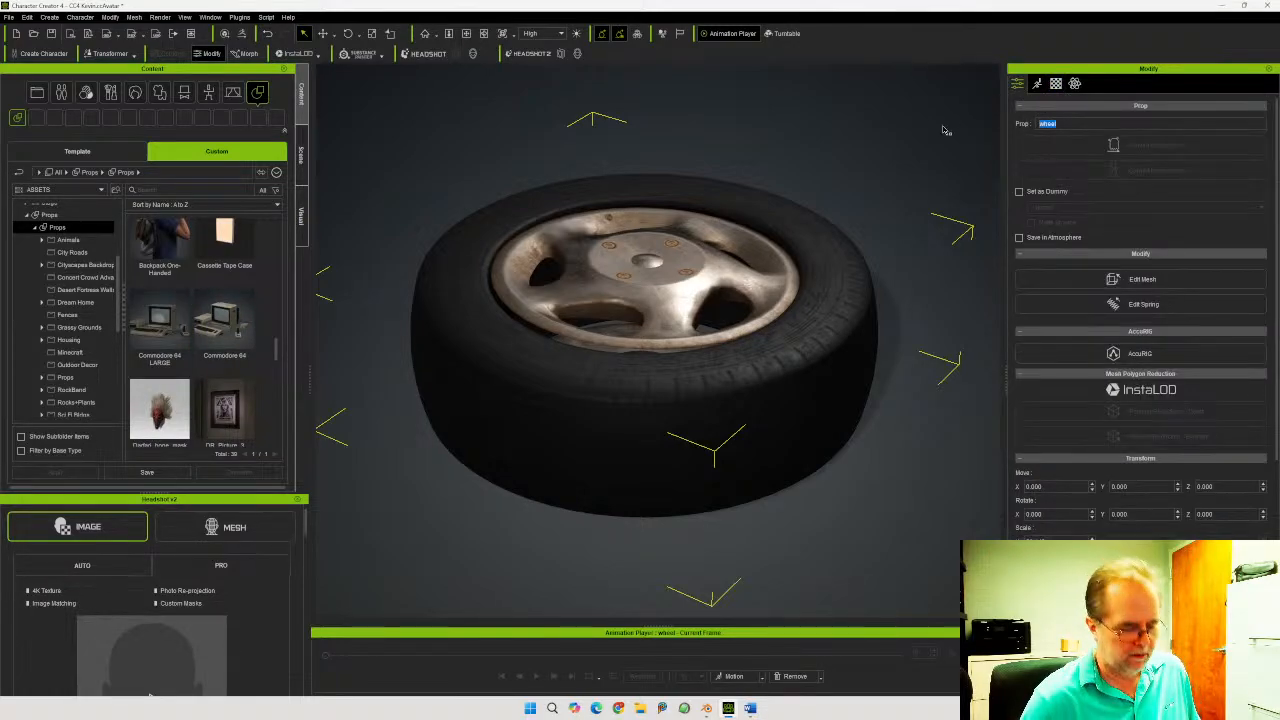
type("B")
type("el")
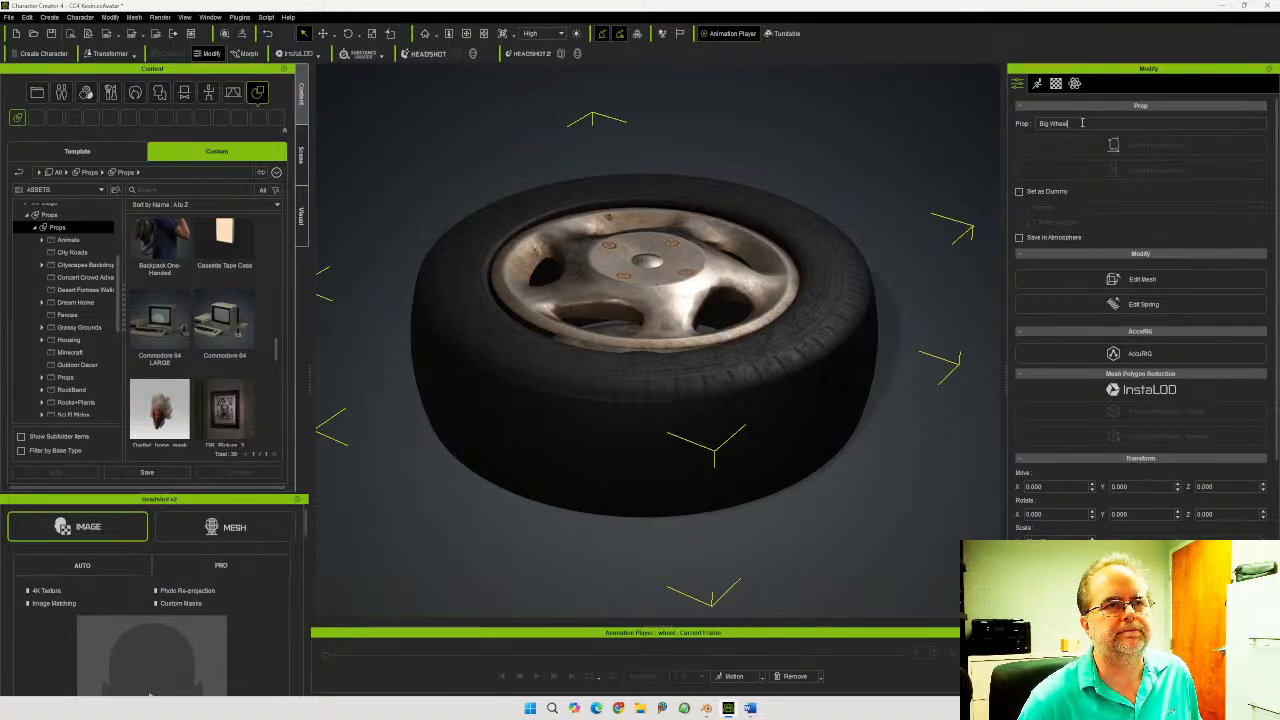
key("Return")
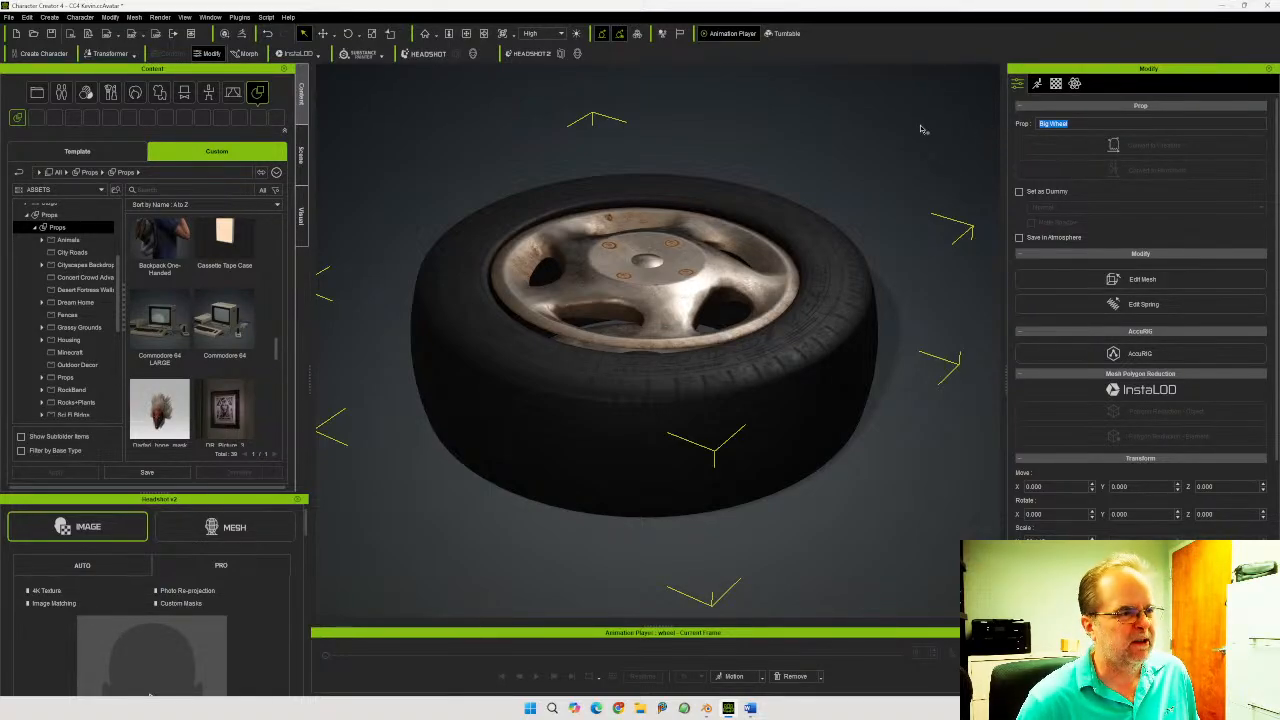
Save the prop as Big Wheel in the custom Props library and delete it from the scene
left_click(148, 472)
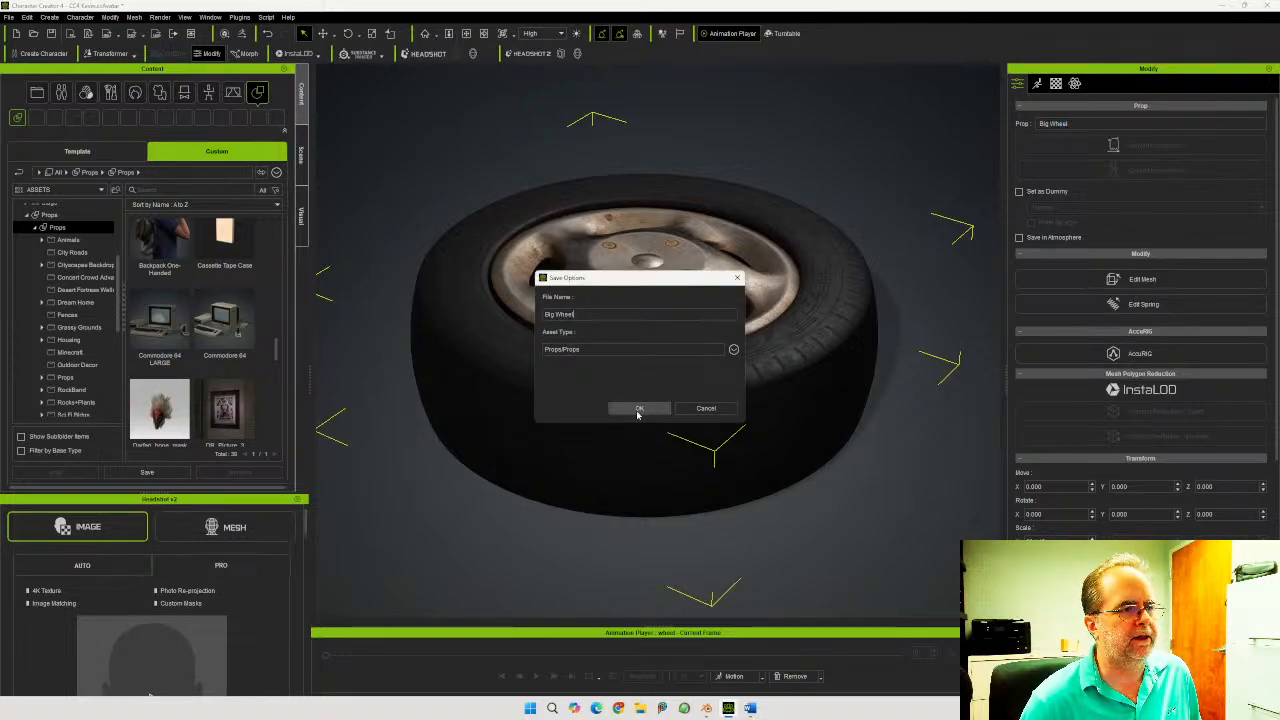
left_click(638, 409)
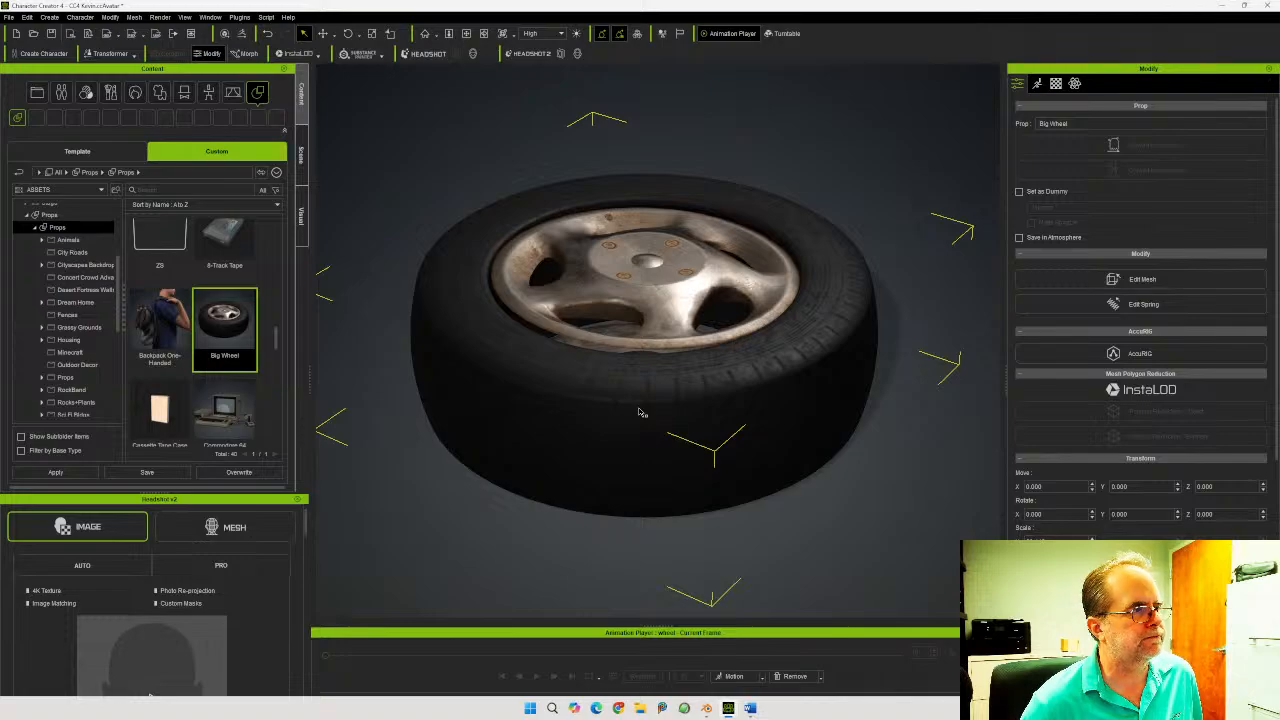
left_click(264, 348)
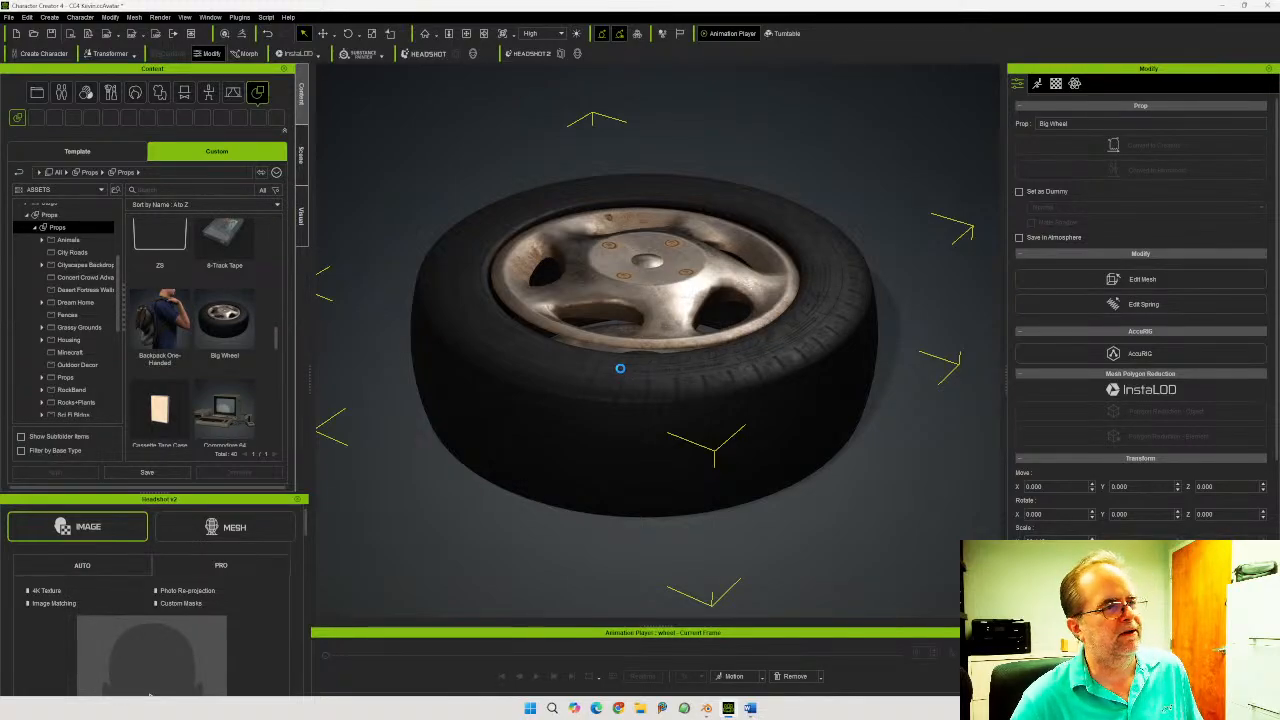
key("Delete")
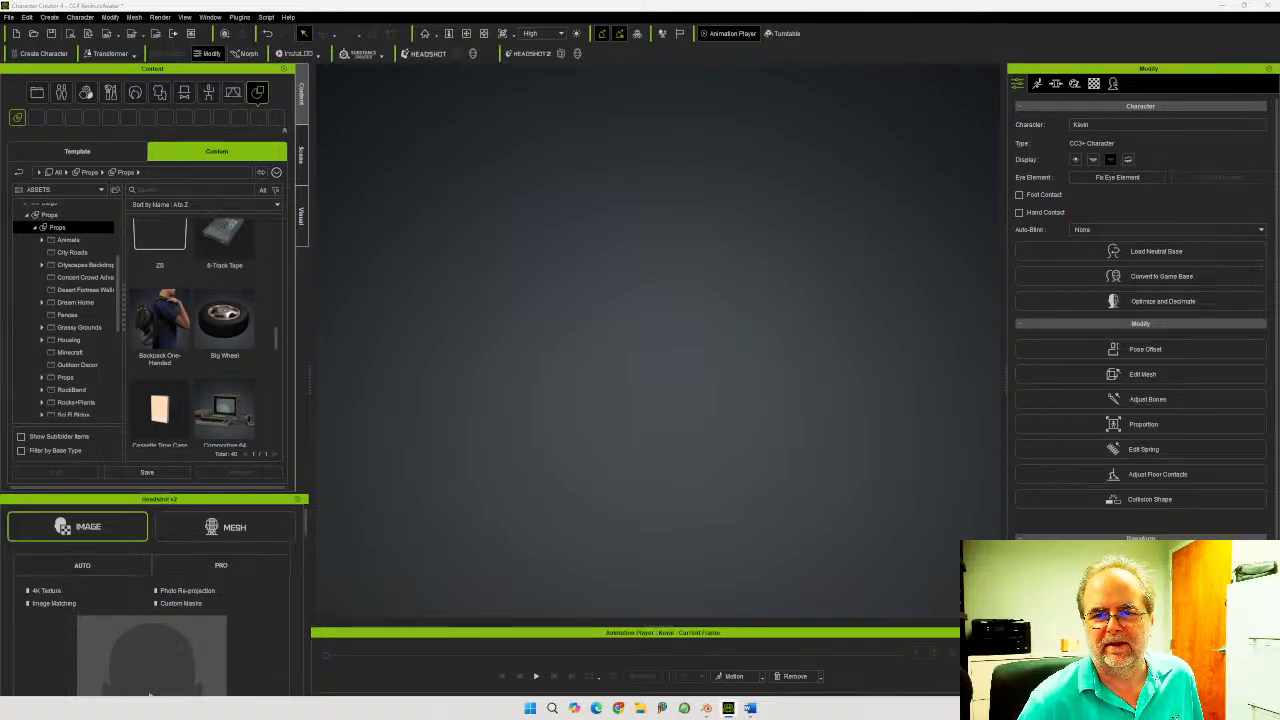
Switch to Blender and start a new General file without saving the wheel scene
left_click(706, 708)
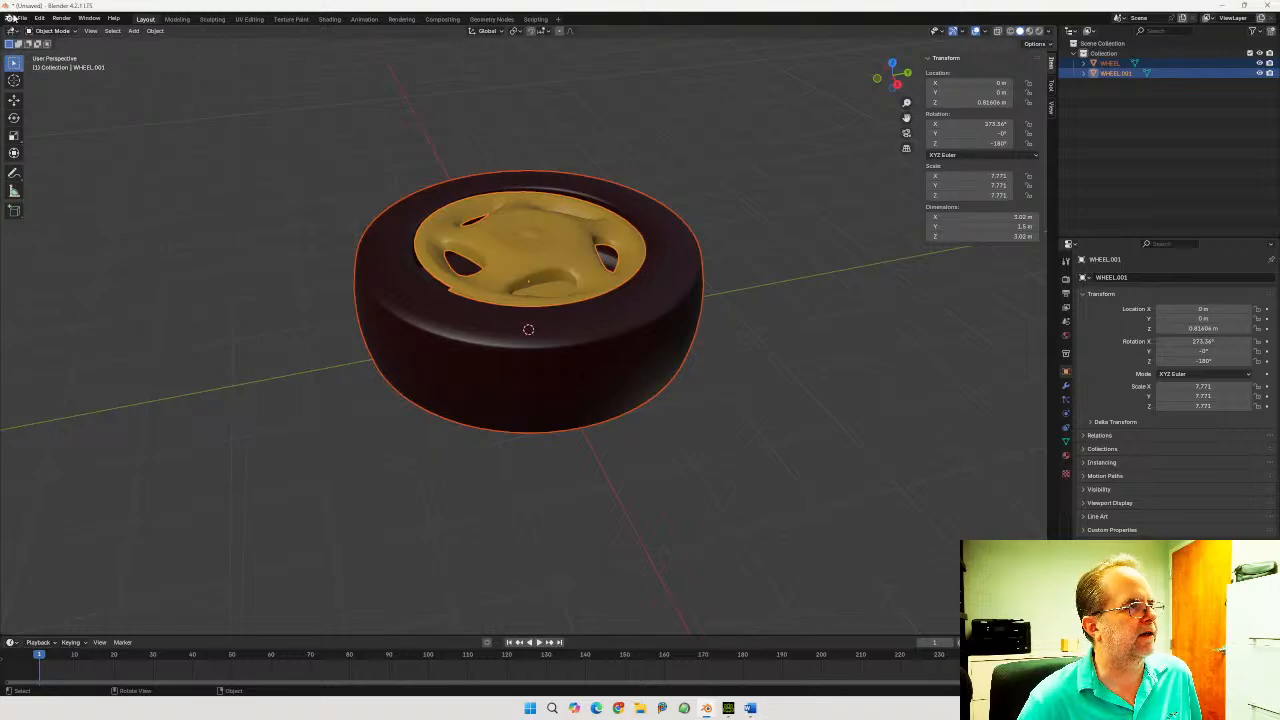
left_click(21, 18)
mouse_move(36, 29)
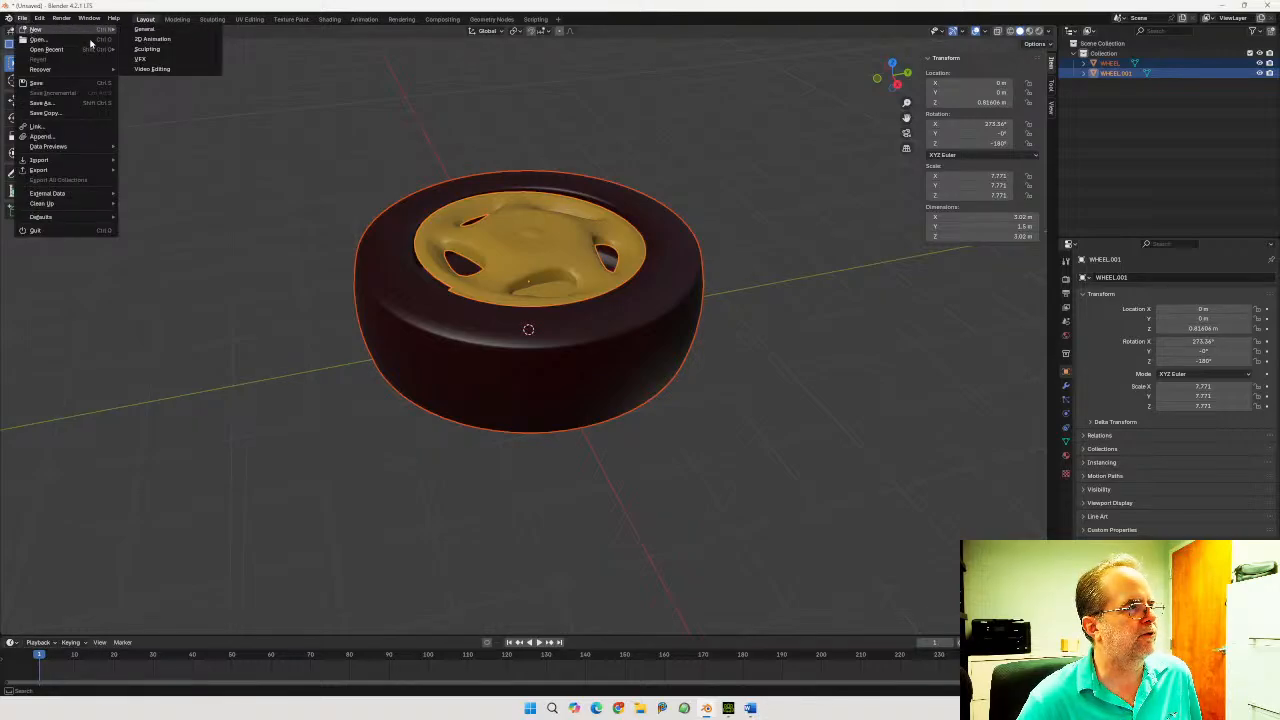
left_click(157, 33)
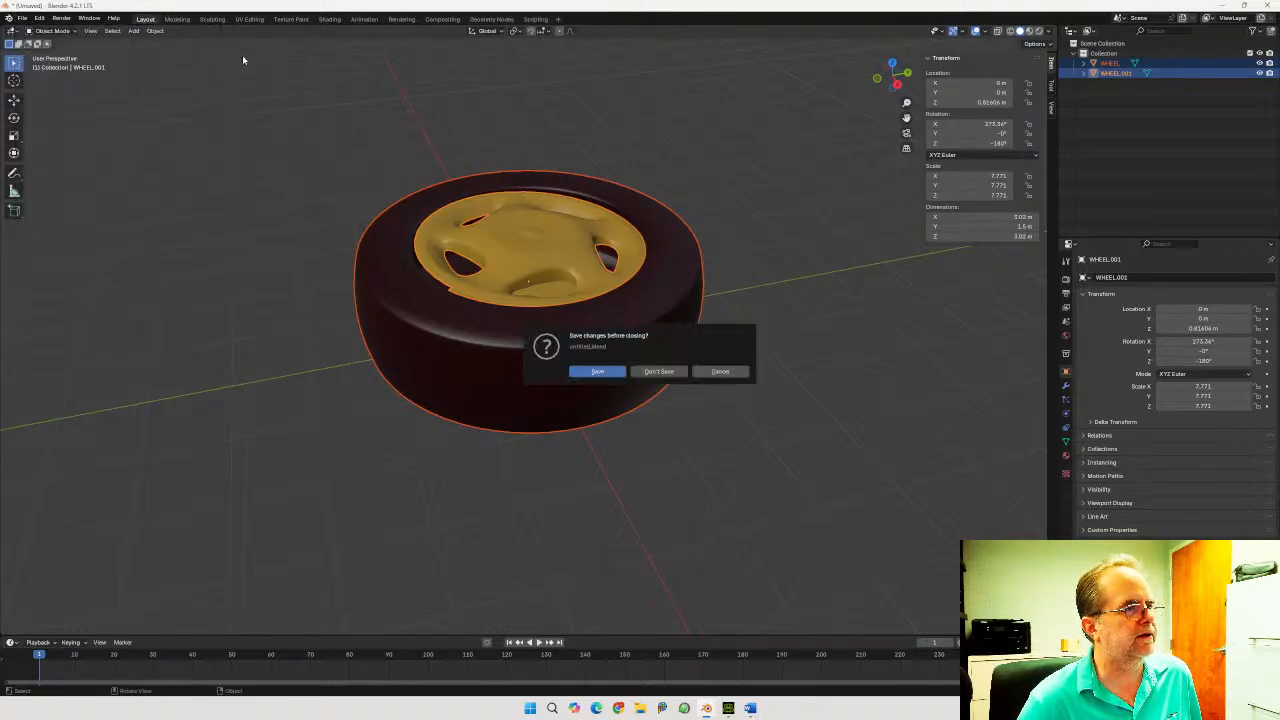
left_click(655, 372)
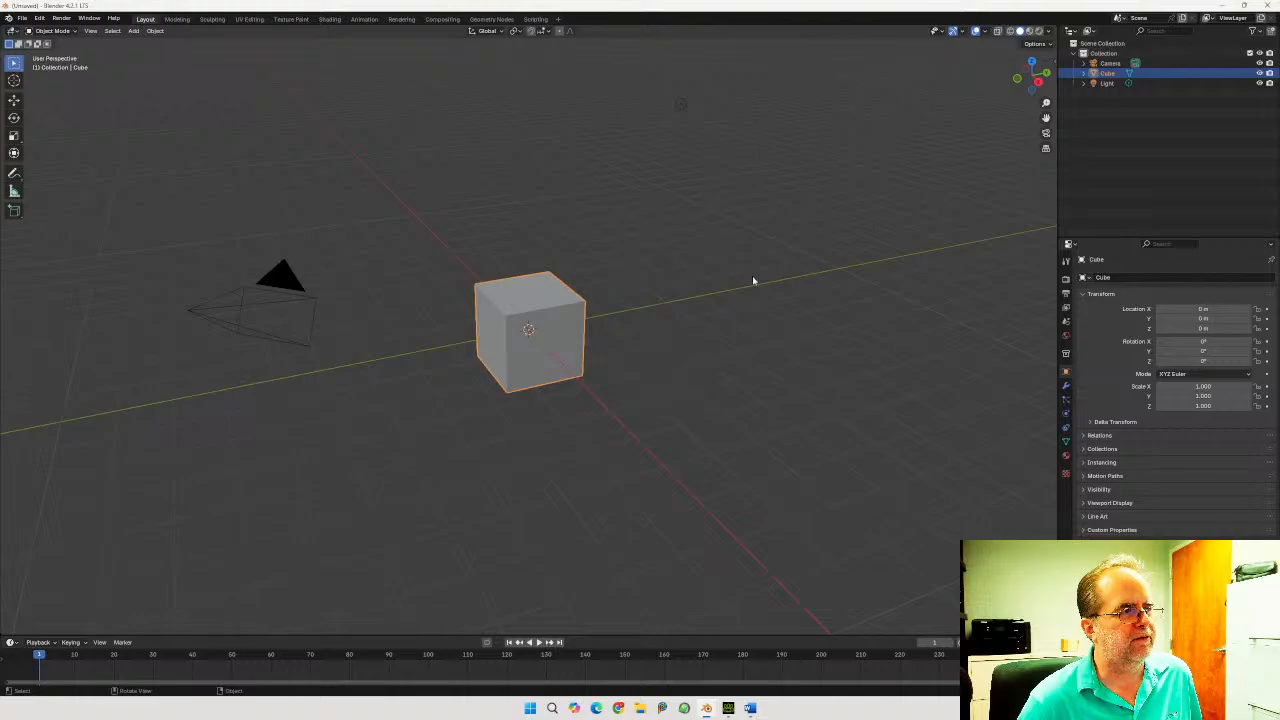
Delete the default camera, cube and light
left_click_drag(826, 65, 94, 548)
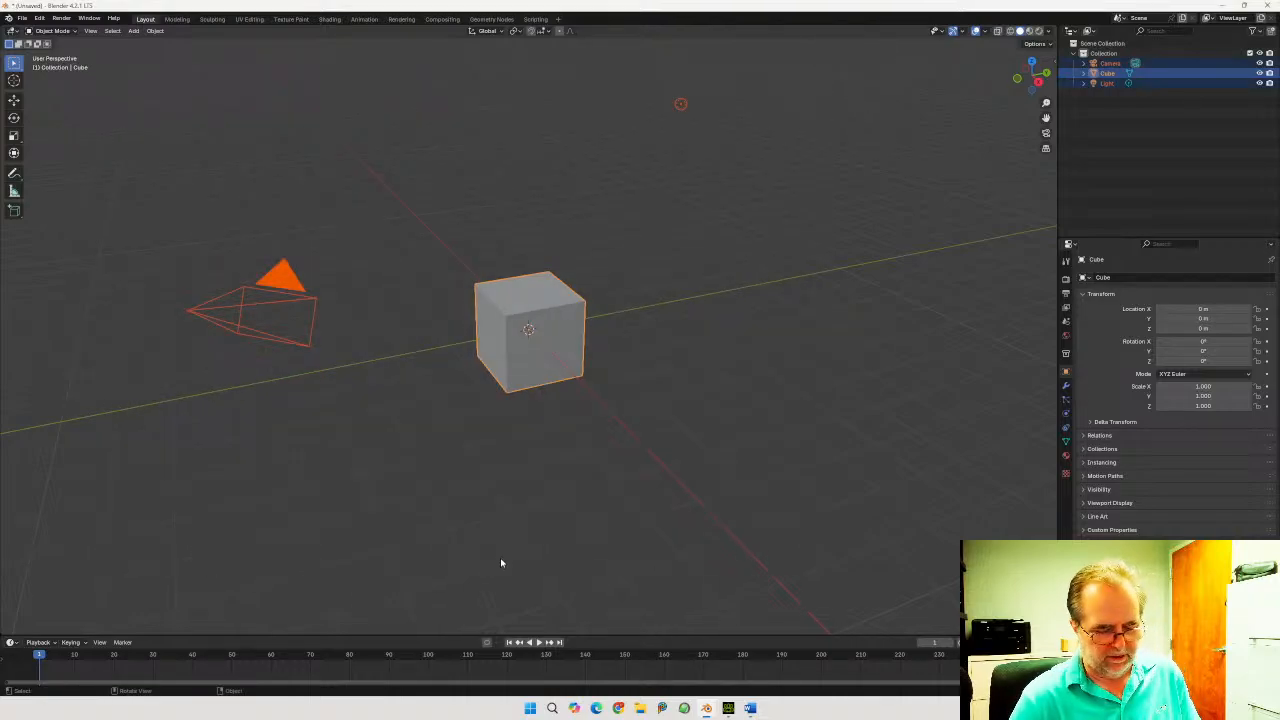
key("Delete")
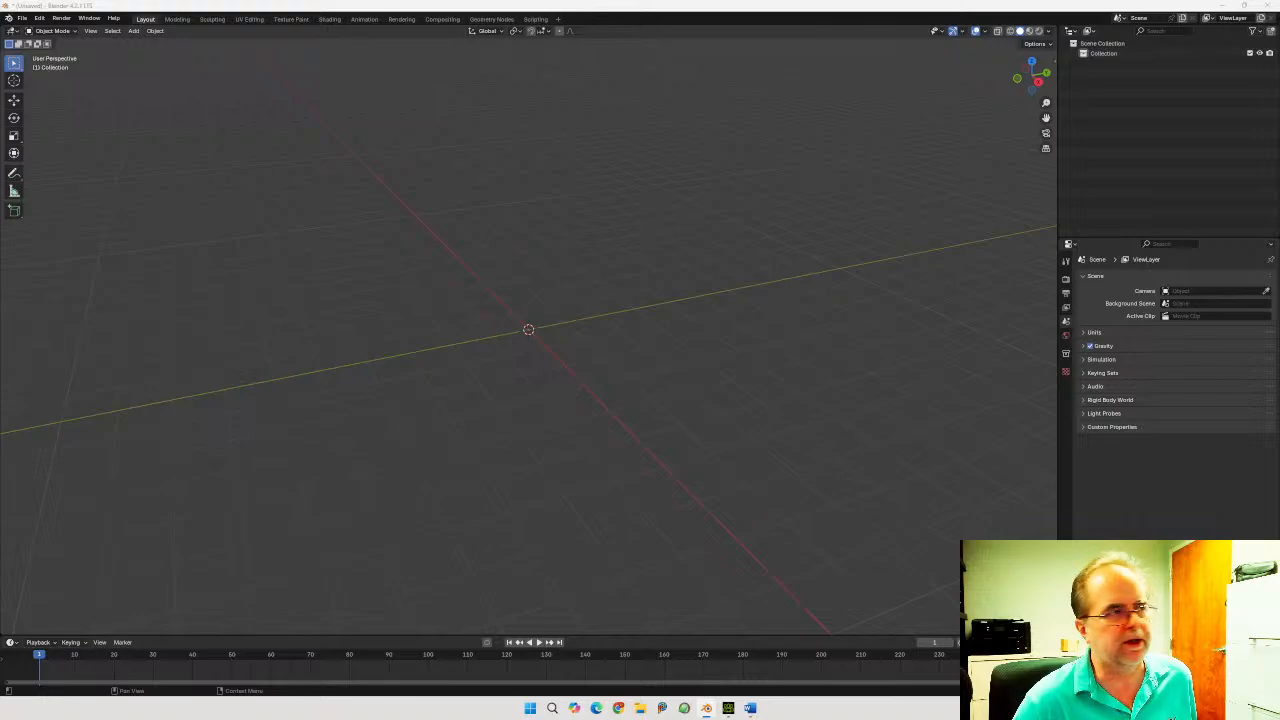
Discard the unsaved scene and open area52_final.blend from the source folder of secret-area-52-room
left_click(23, 19)
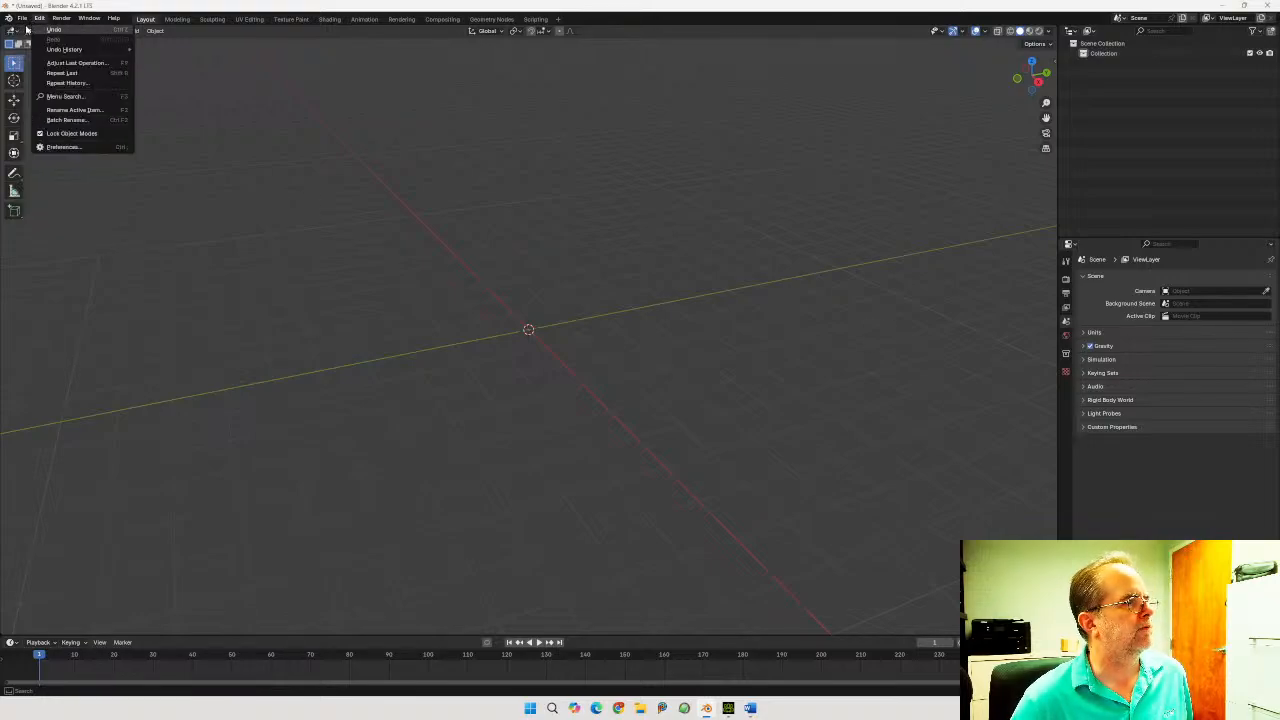
left_click(25, 26)
left_click(22, 19)
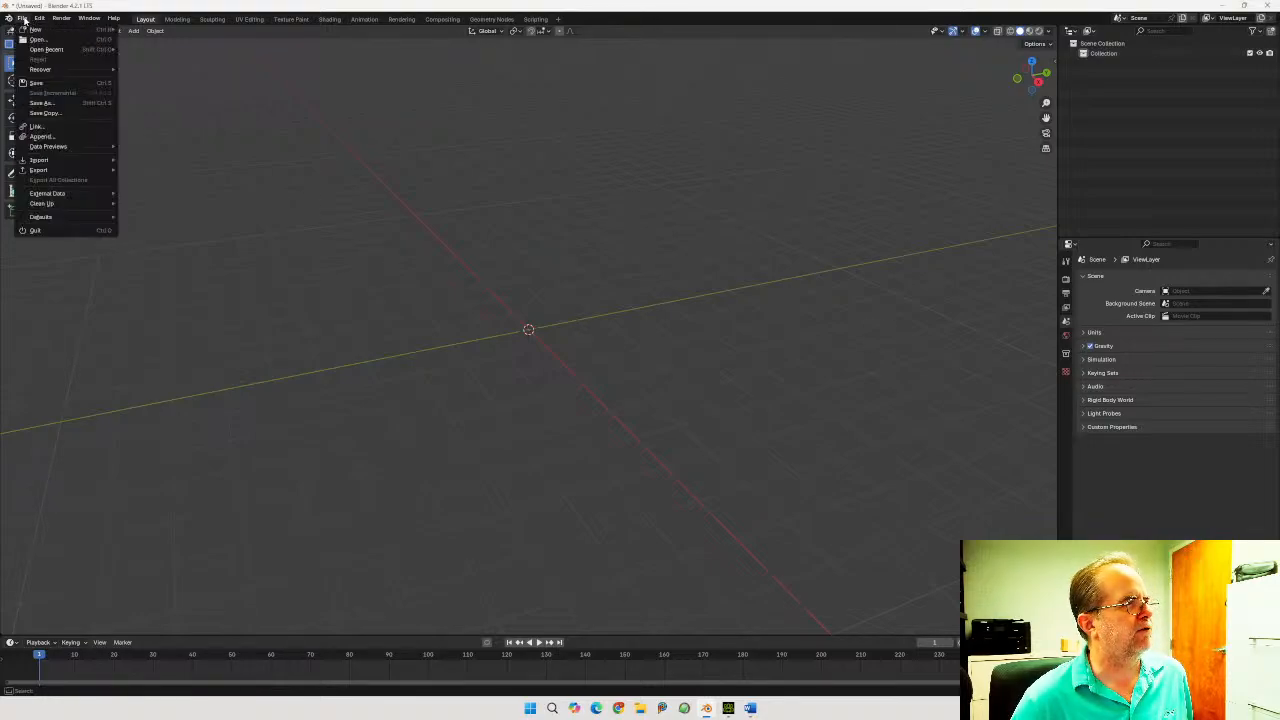
left_click(45, 40)
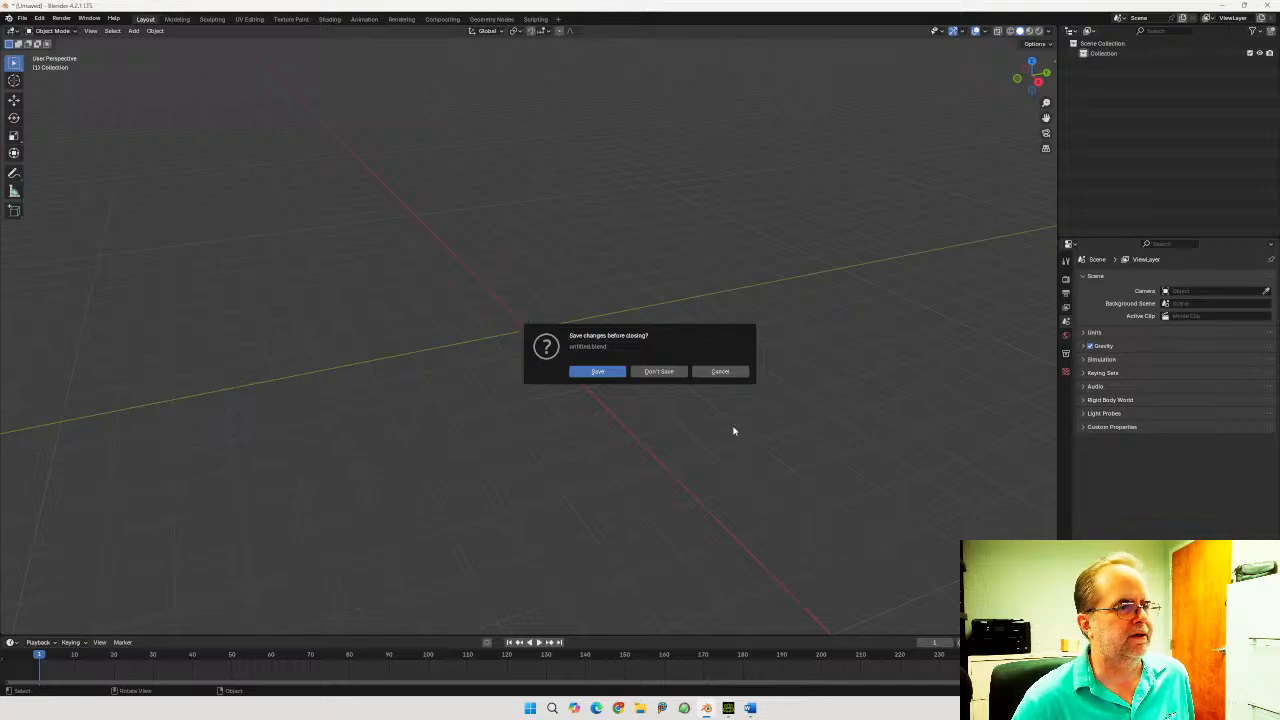
left_click(658, 372)
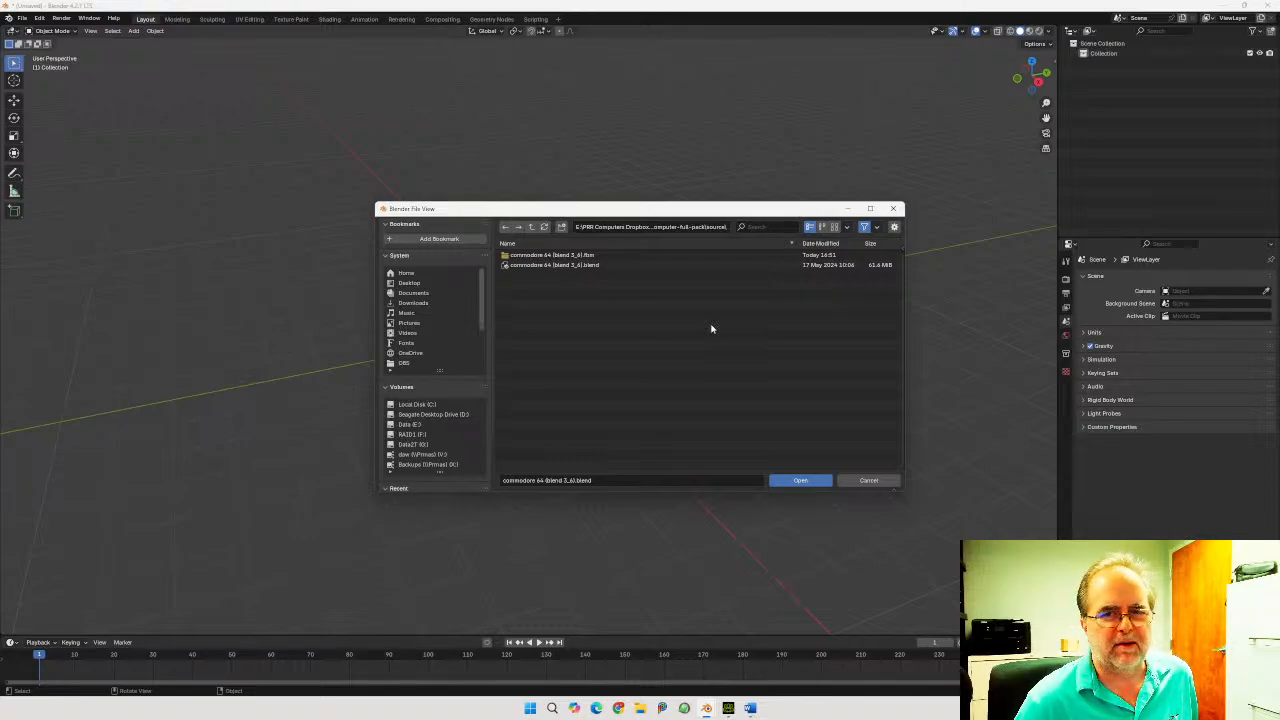
left_click(532, 227)
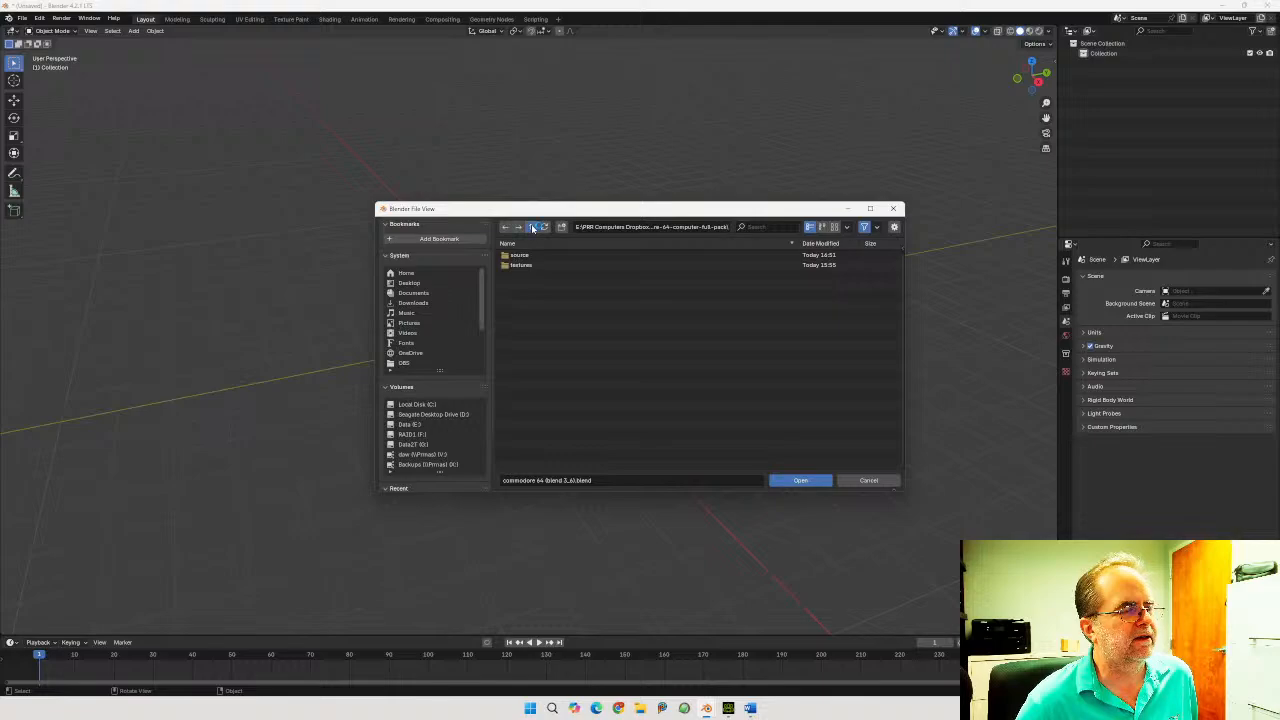
left_click(532, 227)
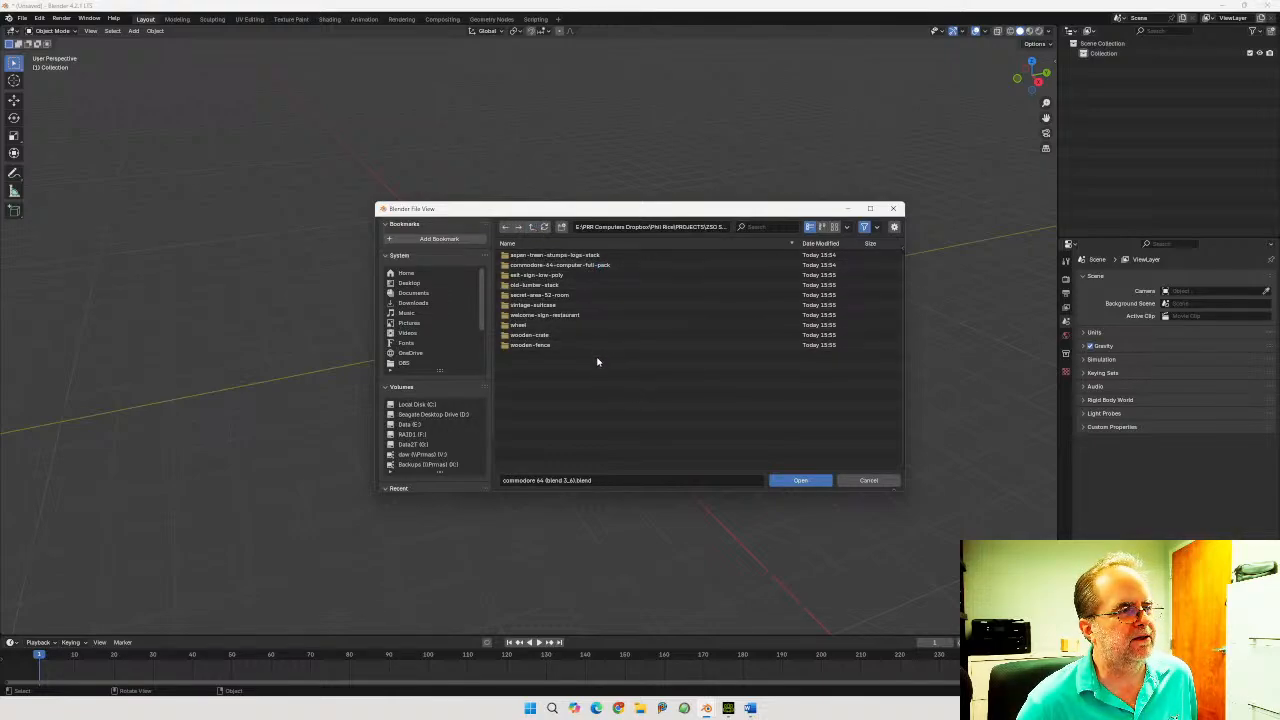
double_click(576, 297)
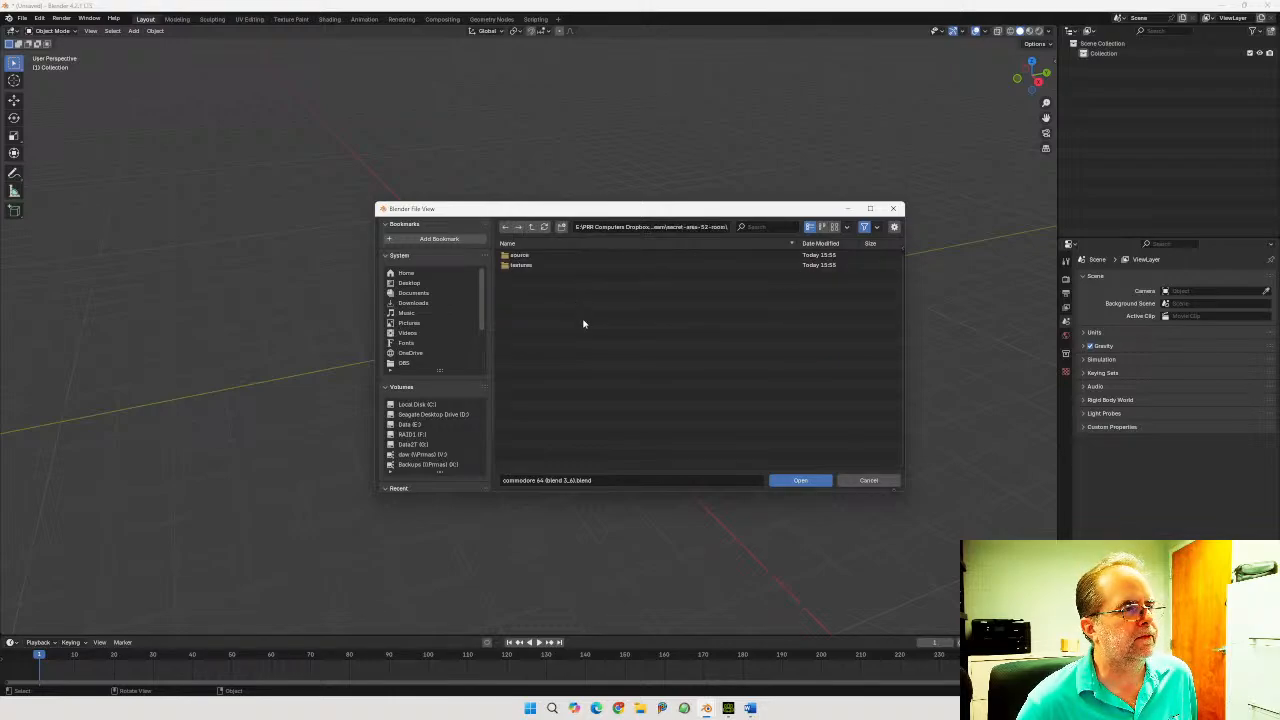
left_click(547, 256)
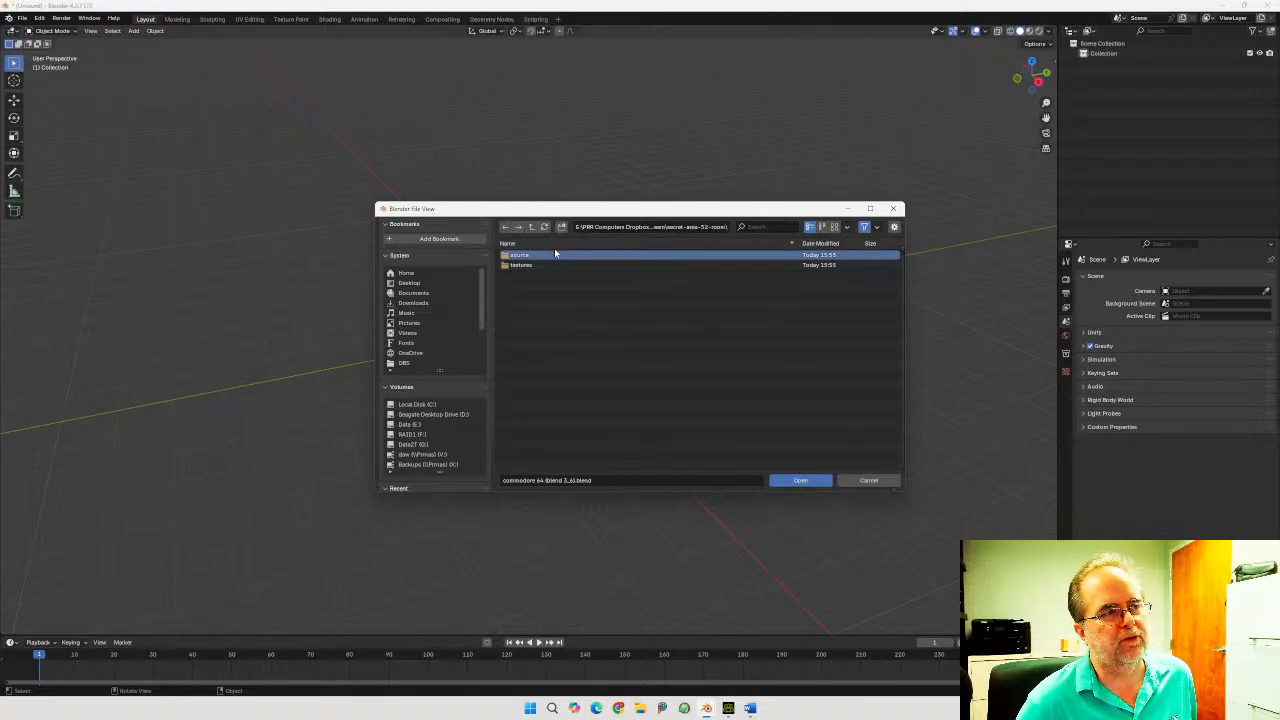
double_click(553, 256)
left_click(530, 256)
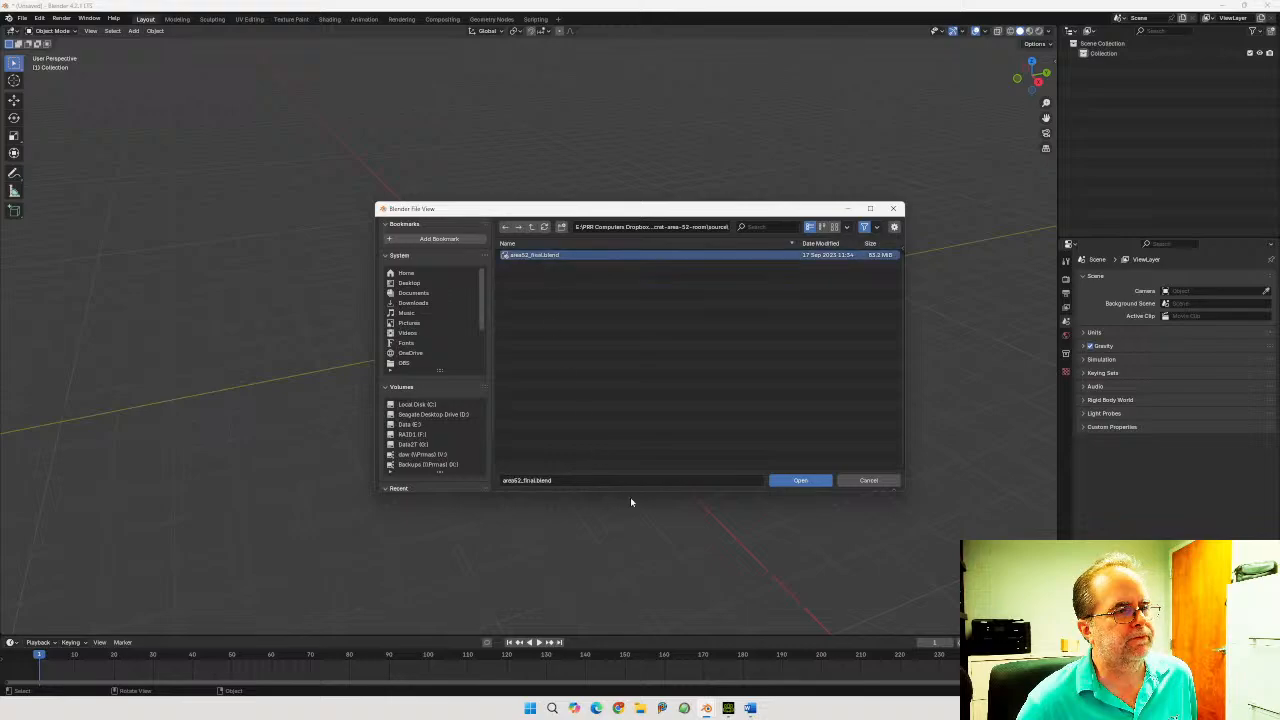
left_click(814, 480)
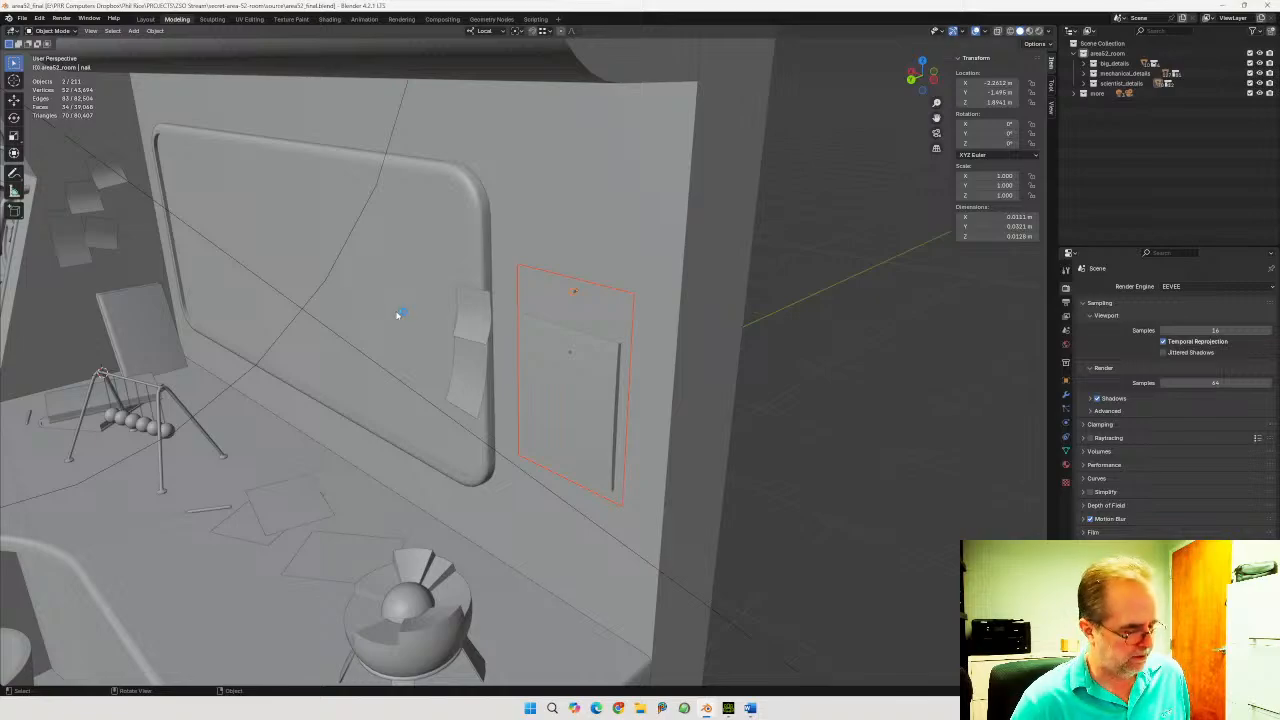
Examine the whole control room model, including its walls, consoles, desk and chair
middle_click_drag(394, 317, 998, 80, "shift")
scroll(666, 240, "down", 8)
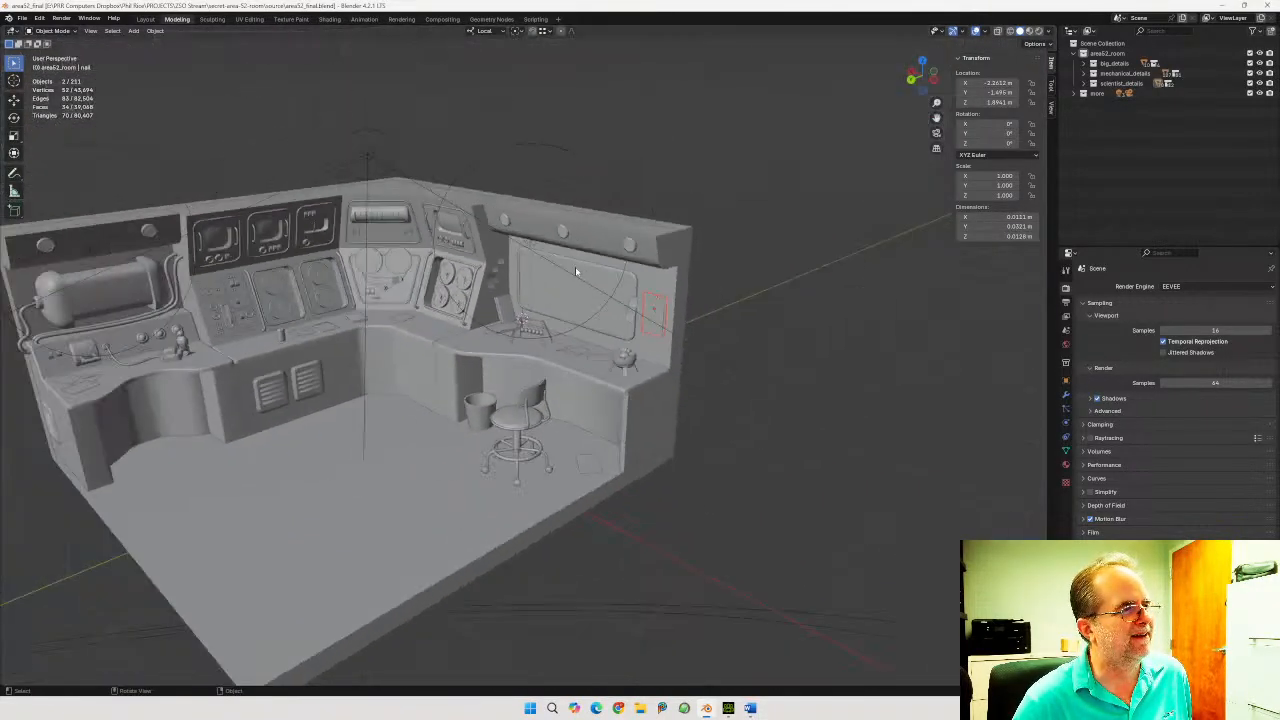
middle_click_drag(479, 323, 620, 260, "shift")
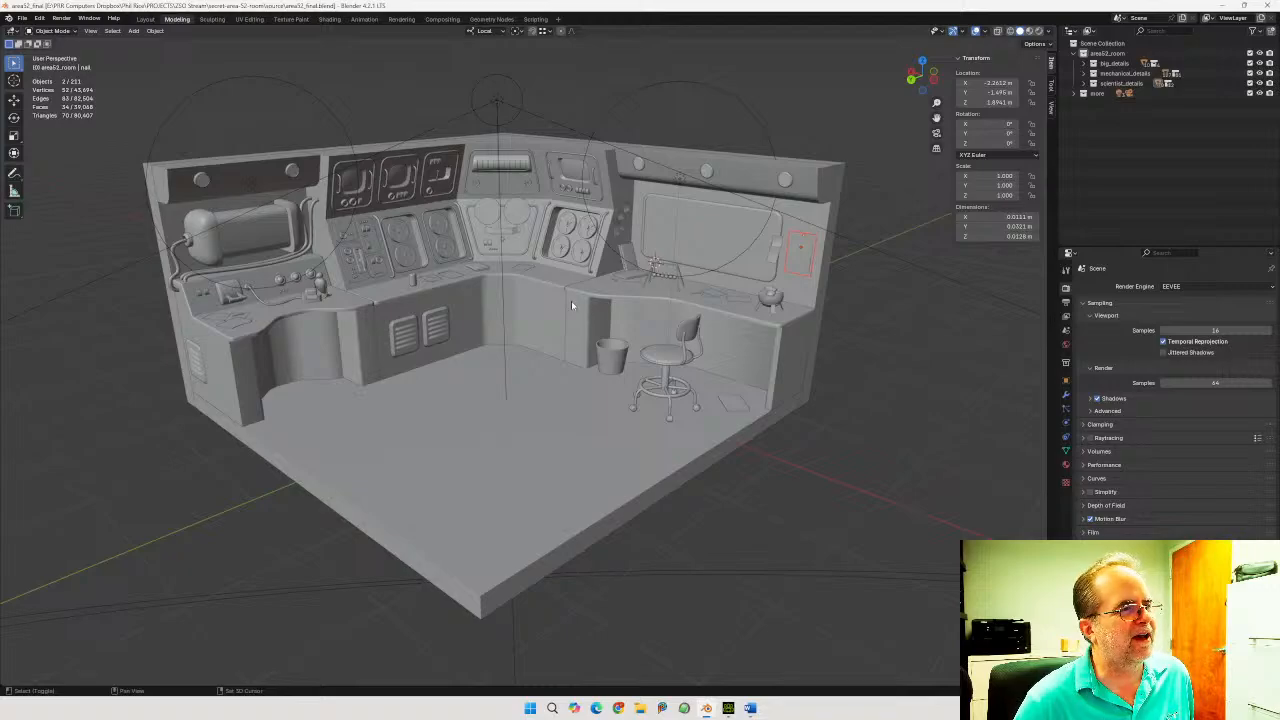
middle_click_drag(571, 300, 551, 333, "shift")
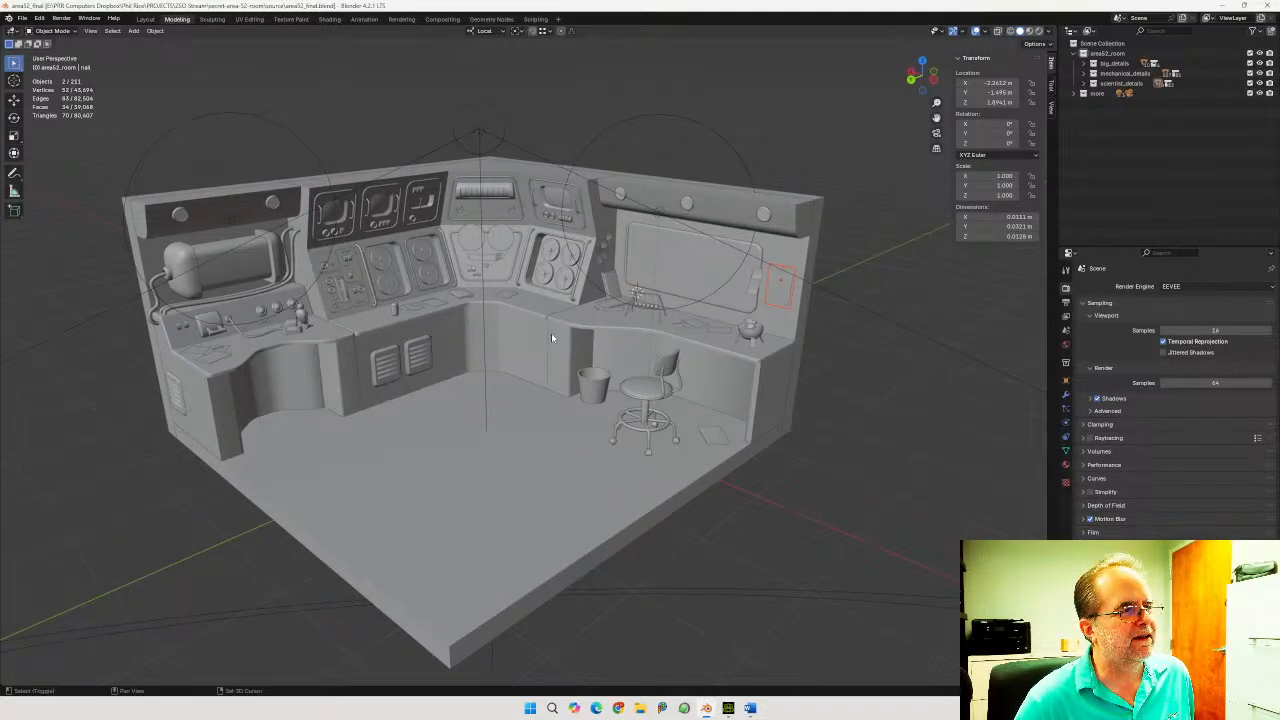
right_click(562, 324, "shift")
middle_click_drag(506, 331, 447, 257)
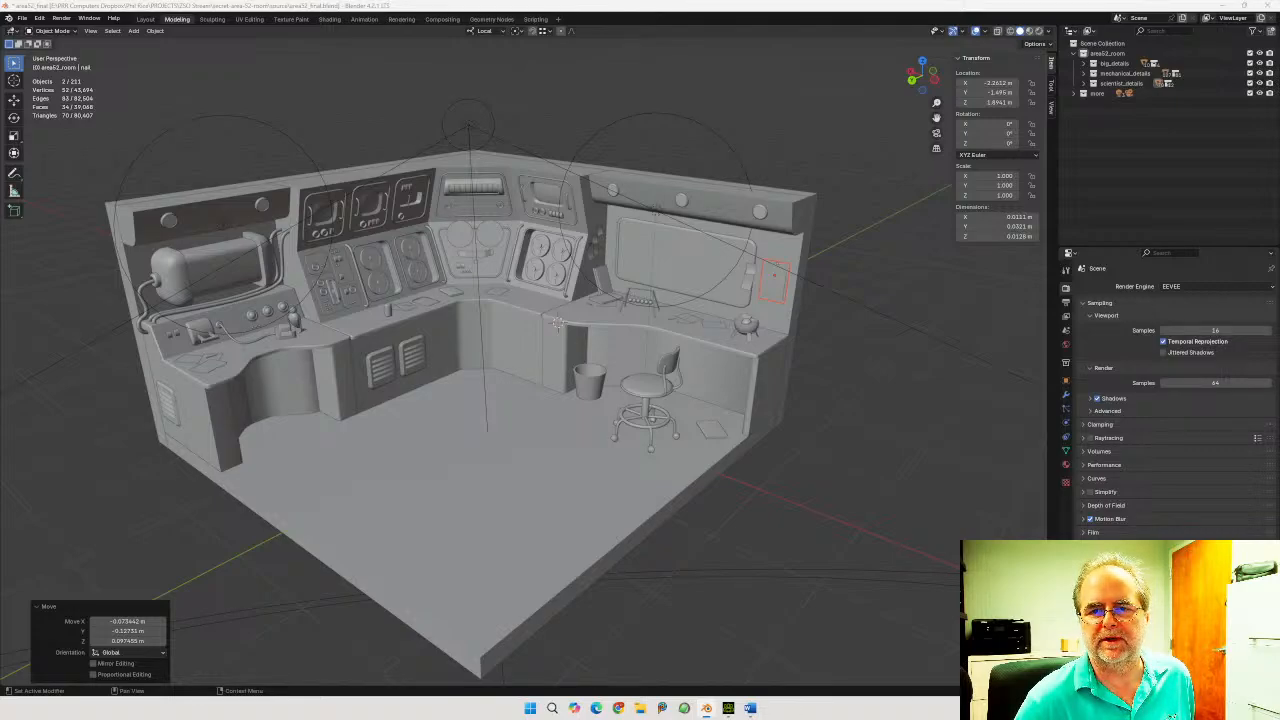
Export the room scene as area52_final.fbx into its source folder with the default FBX settings
middle_click_drag(463, 415, 614, 375)
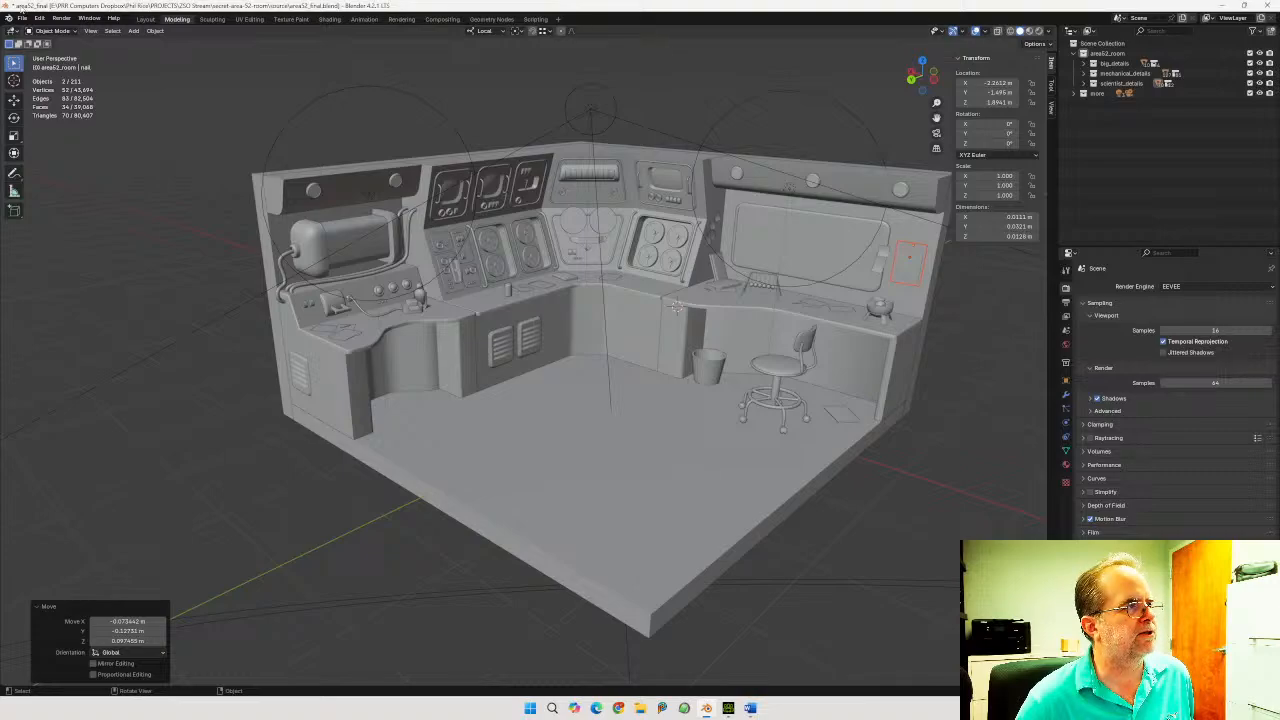
left_click(22, 18)
mouse_move(55, 170)
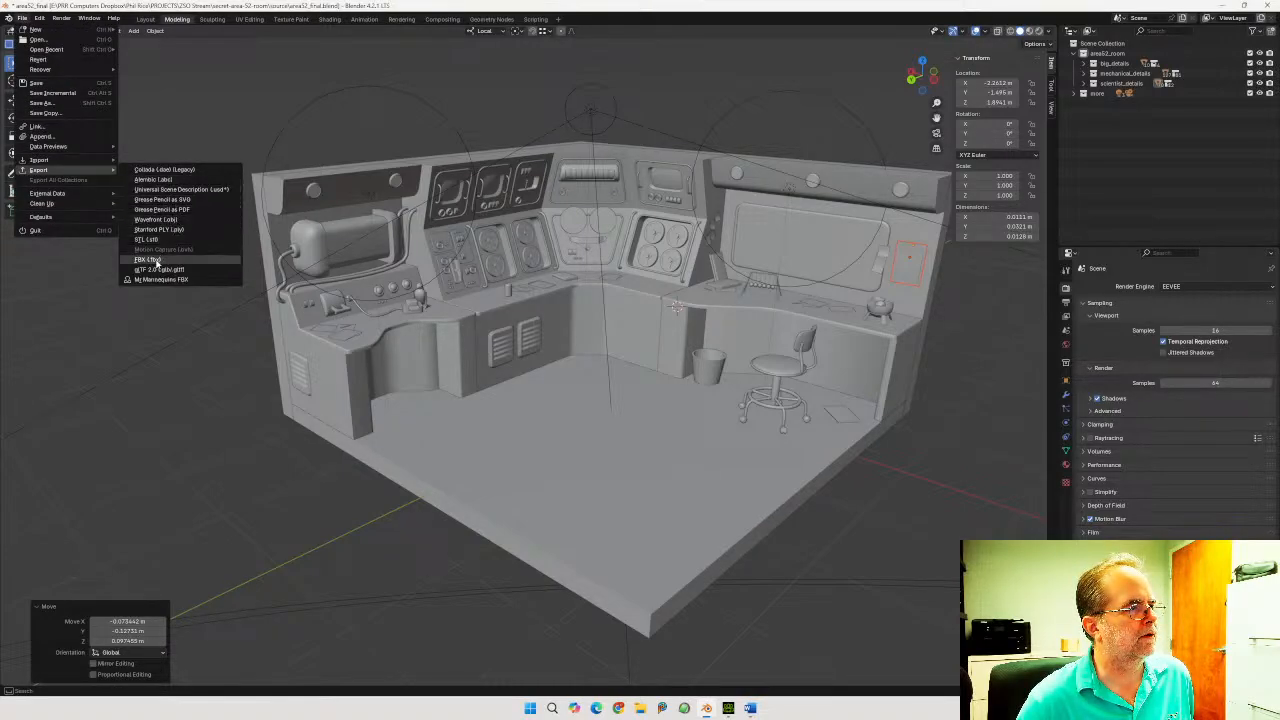
left_click(150, 260)
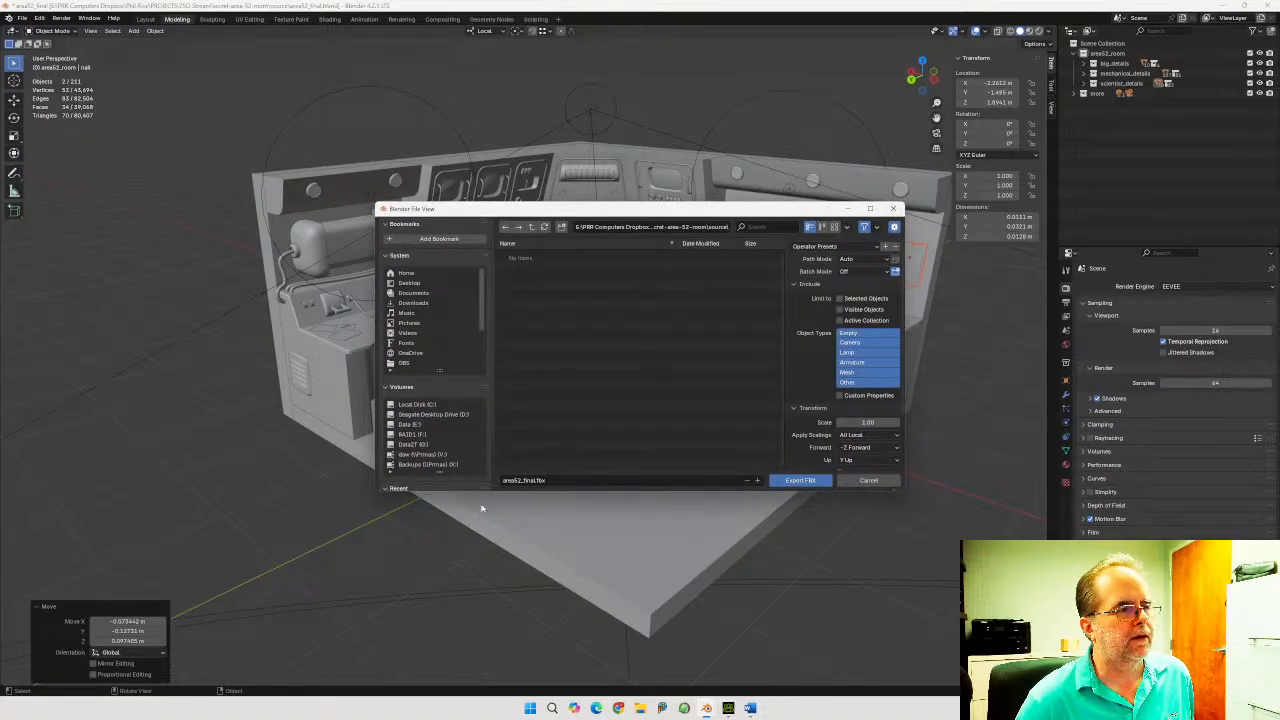
left_click(798, 481)
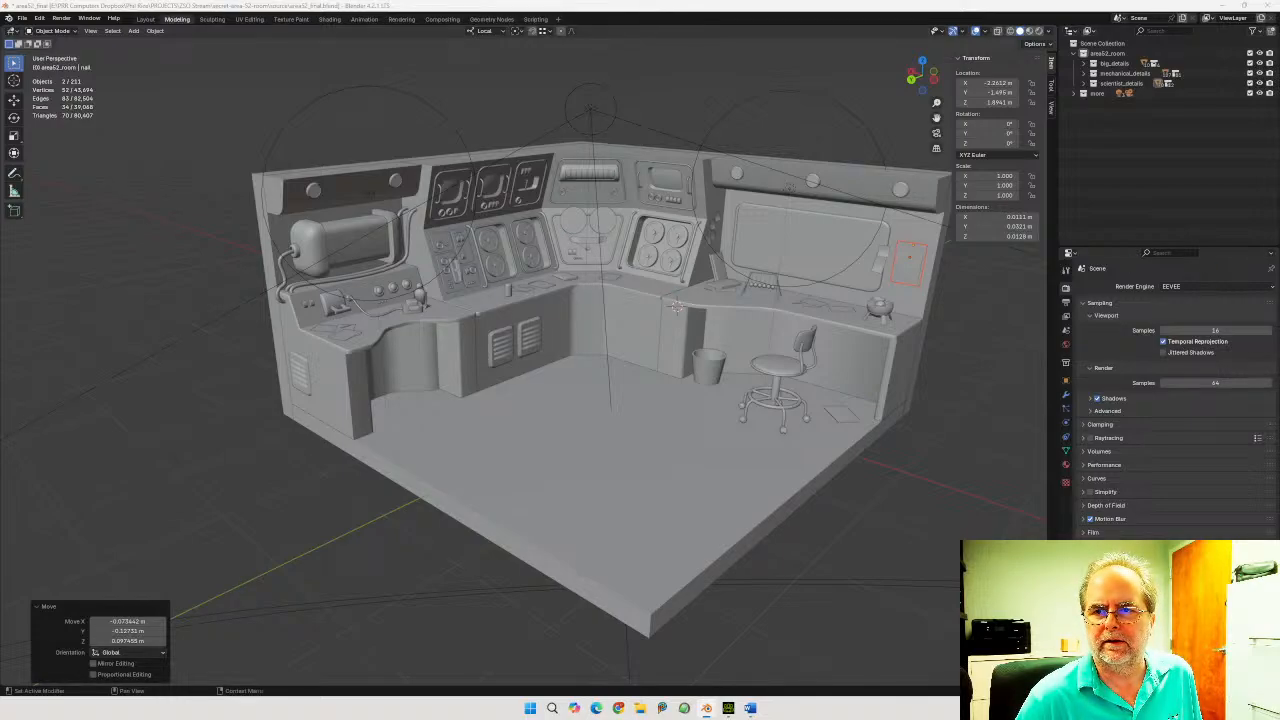
Compare the file sizes of area52_final.blend and area52_final.fbx in the source folder
left_click_drag(1279, 151, 620, 151)
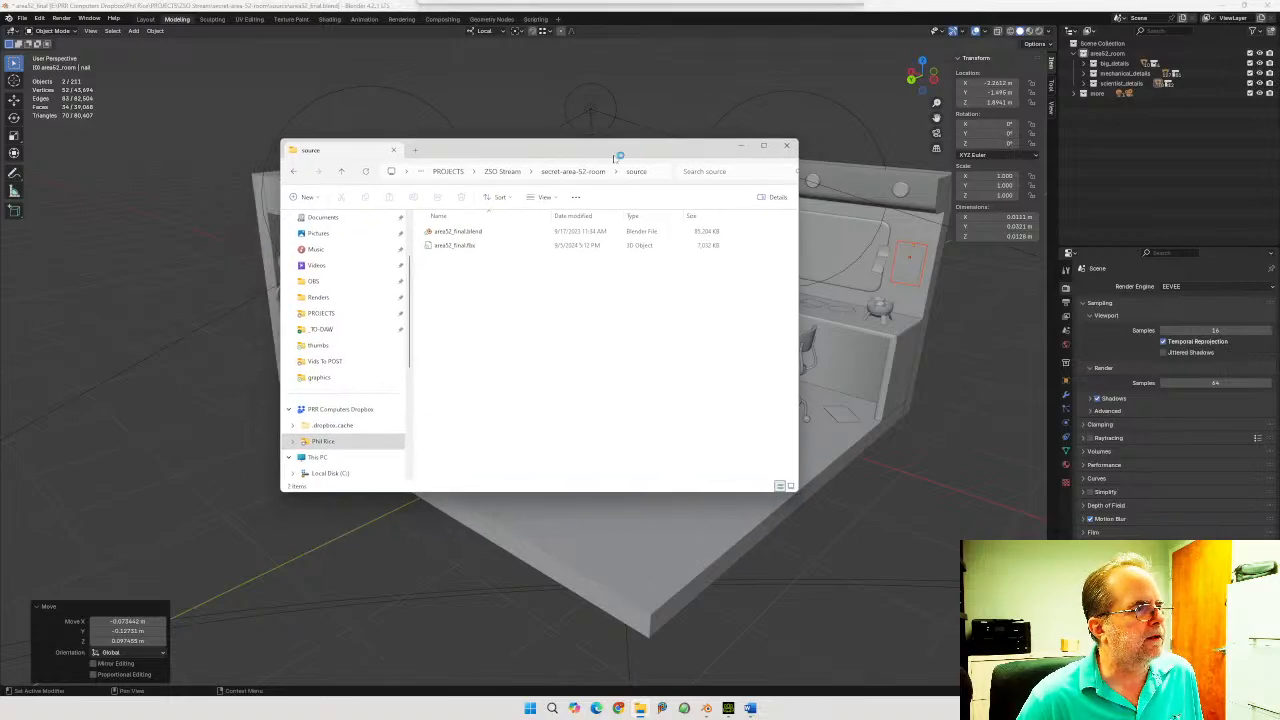
left_click(477, 231)
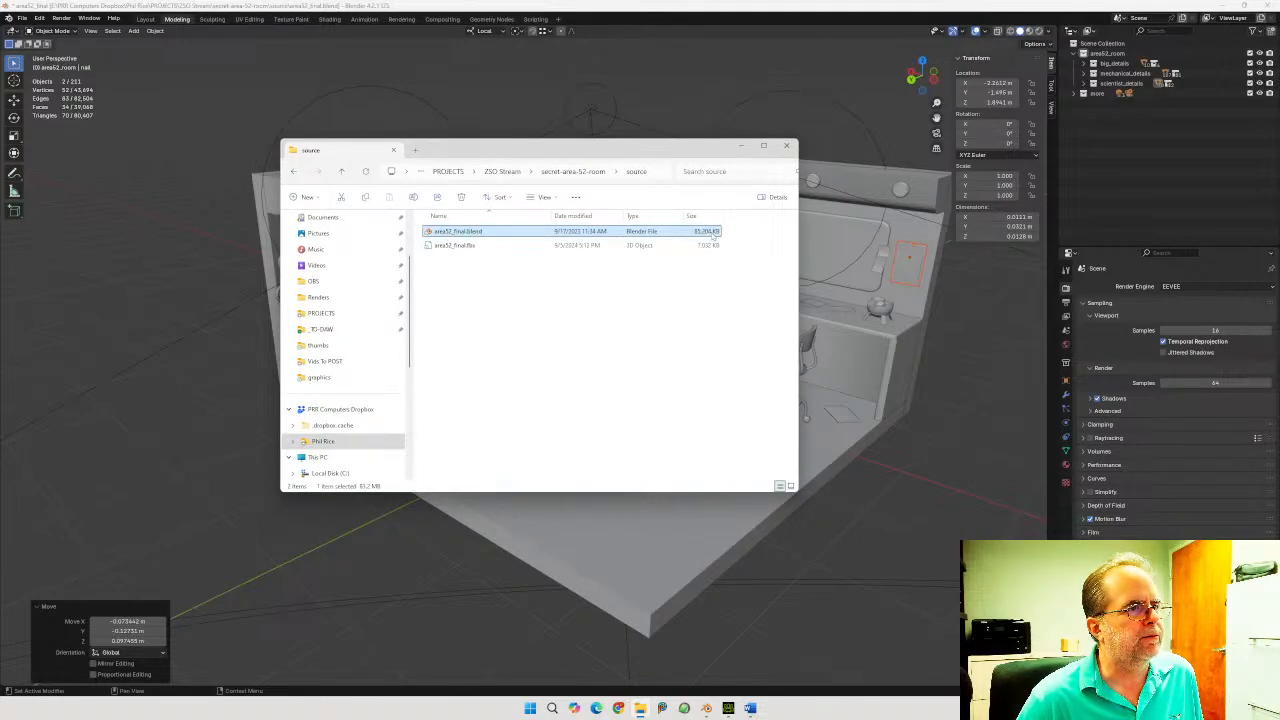
left_click(455, 246)
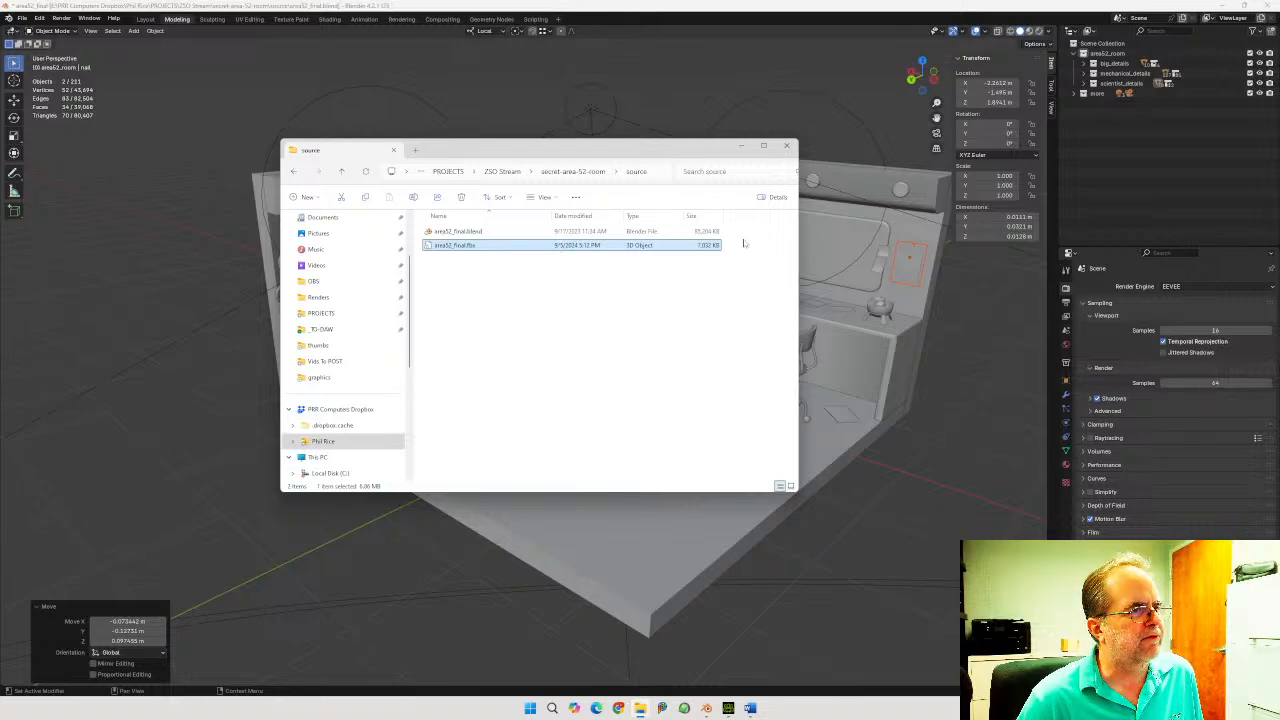
left_click_drag(560, 149, 1279, 216)
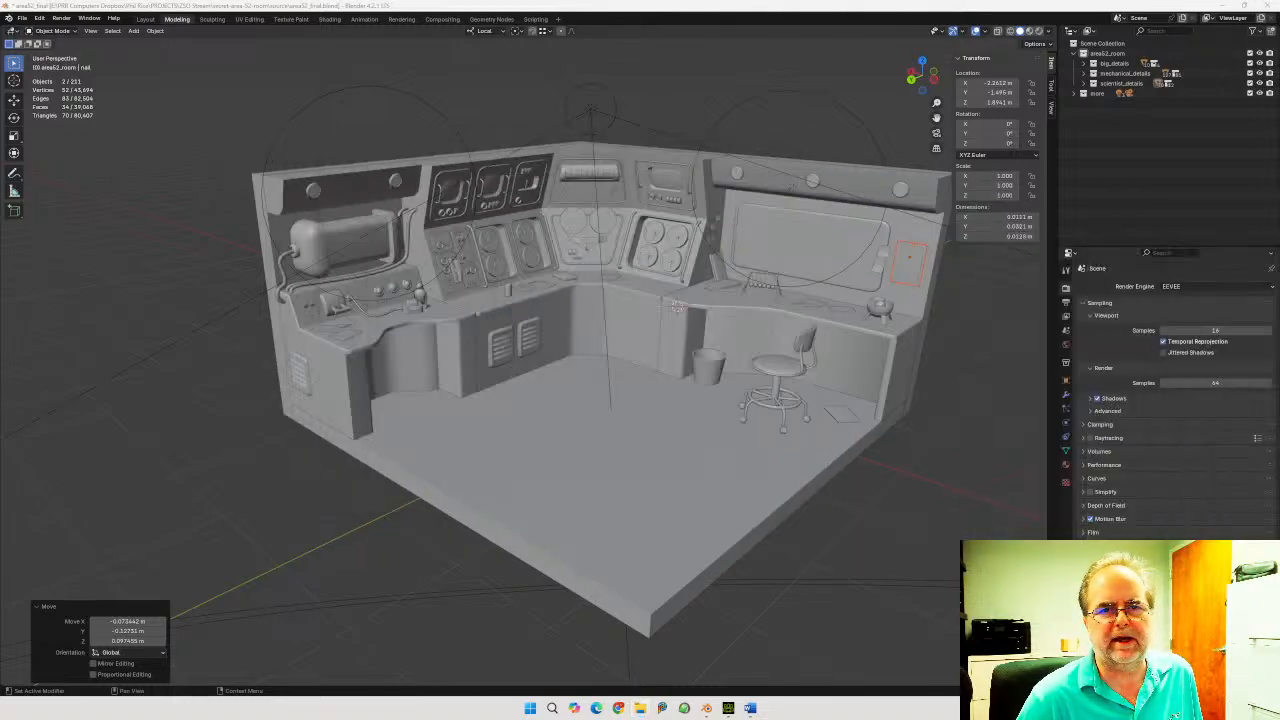
left_click(588, 412)
right_click(296, 491)
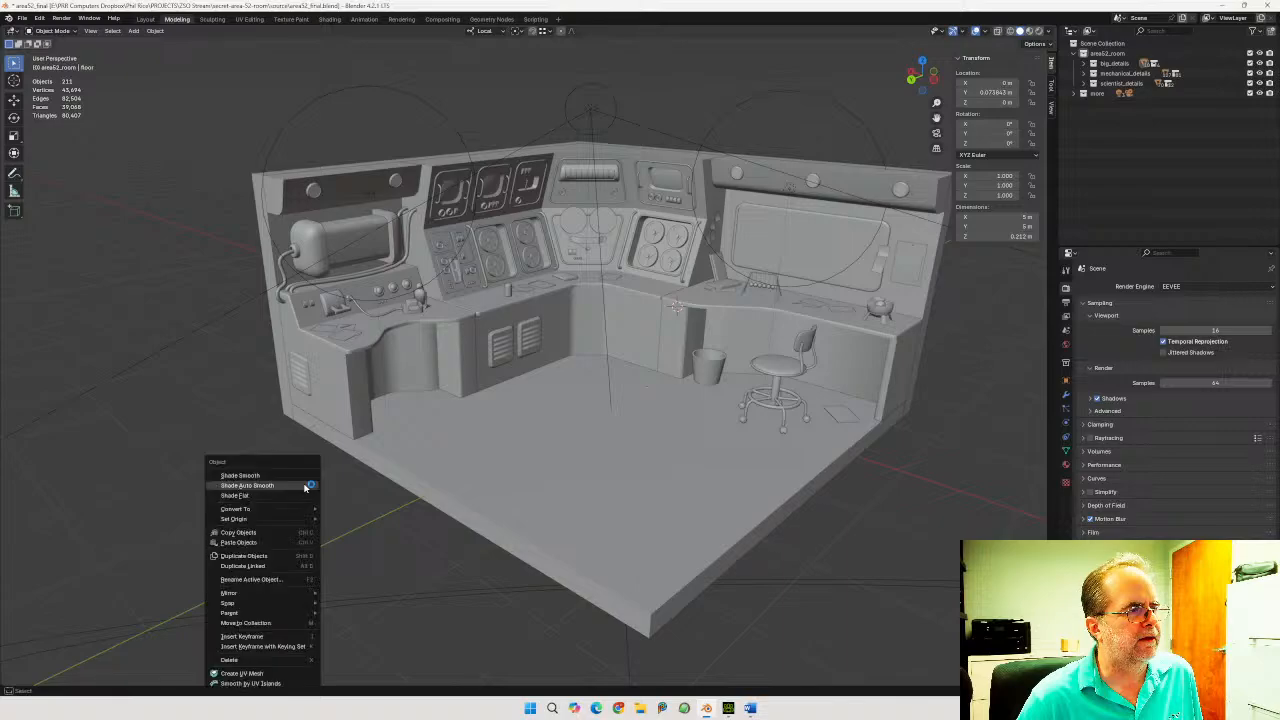
right_click(545, 117)
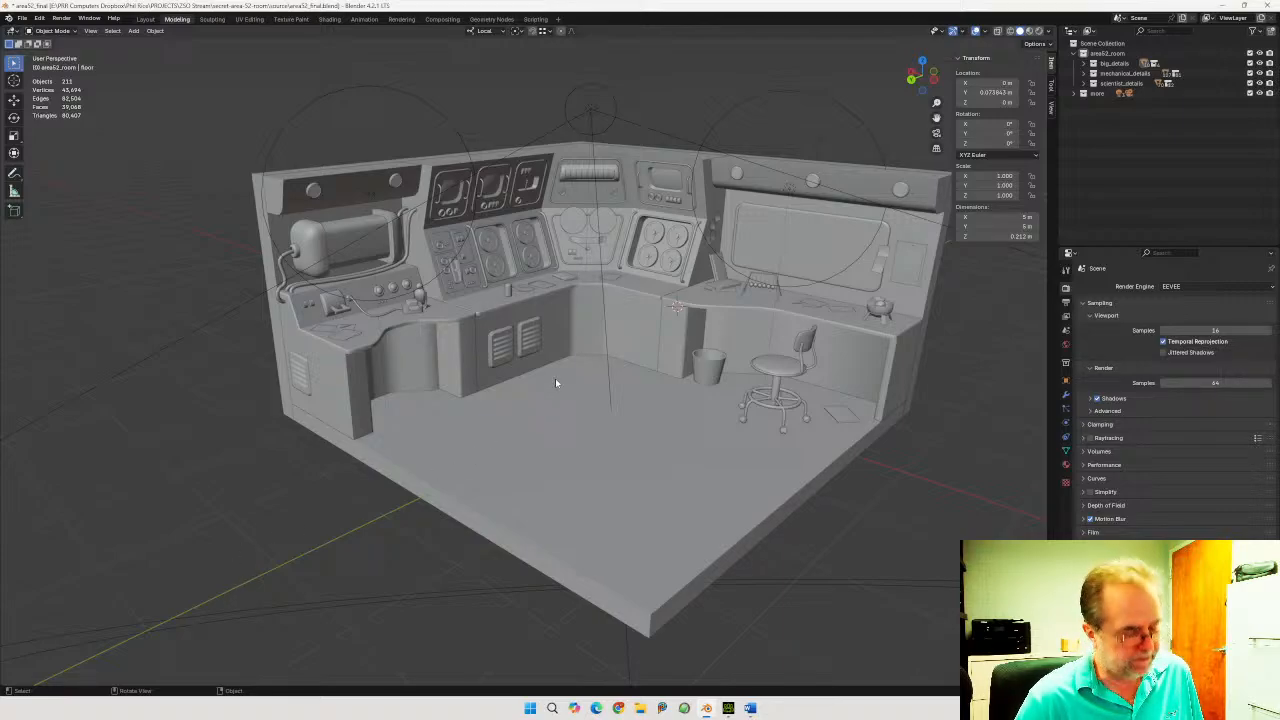
key("F3")
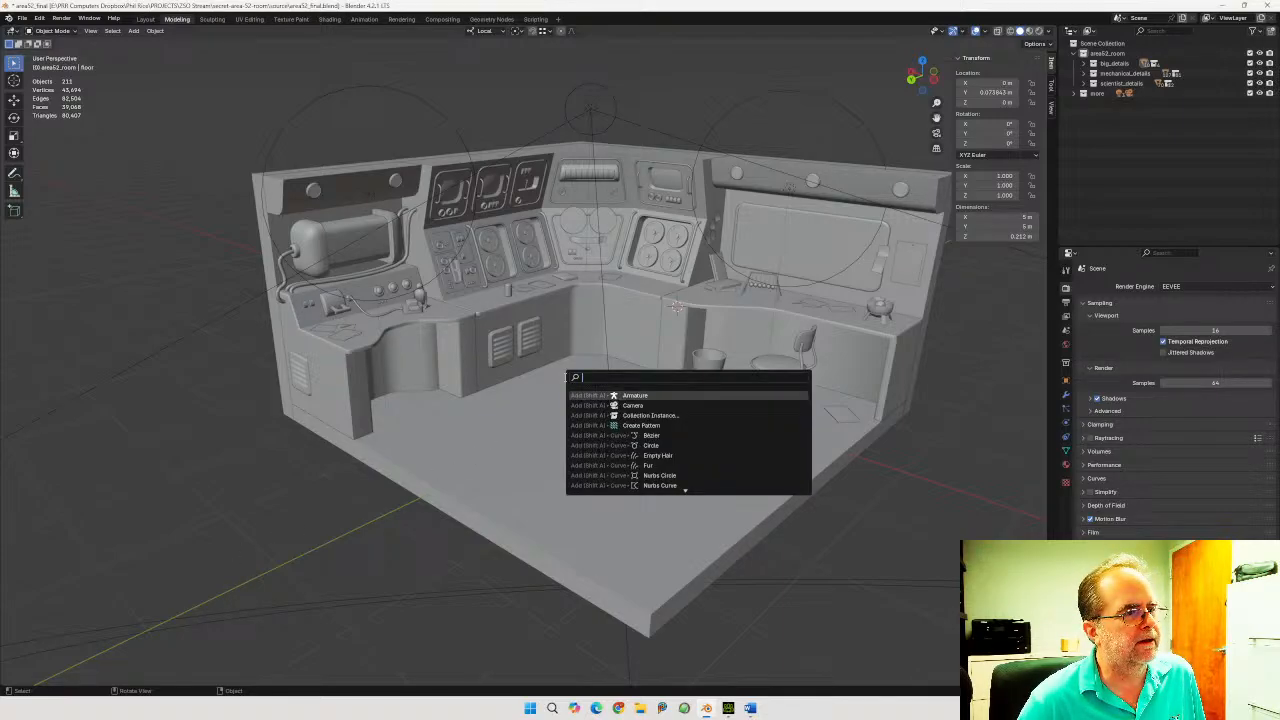
key("Escape")
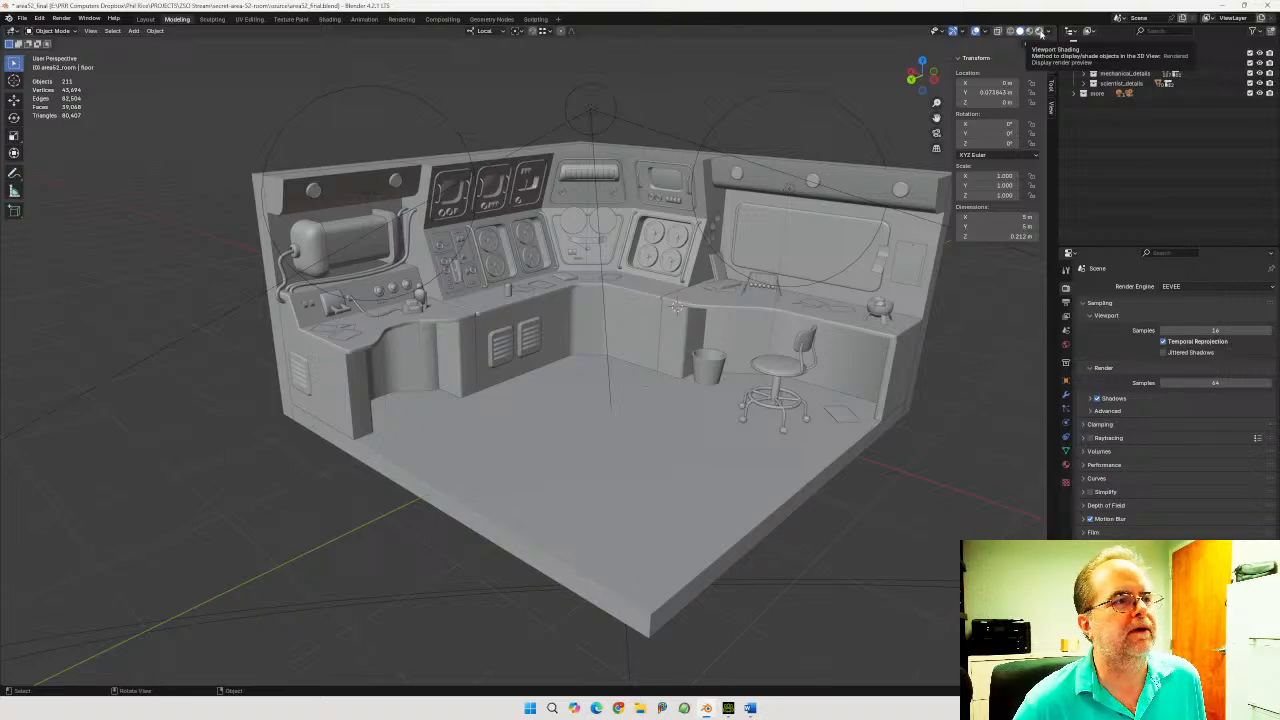
Compare the room in Rendered and Material Preview shading, ending in Rendered, and examine the textured consoles and floor
left_click(1040, 31)
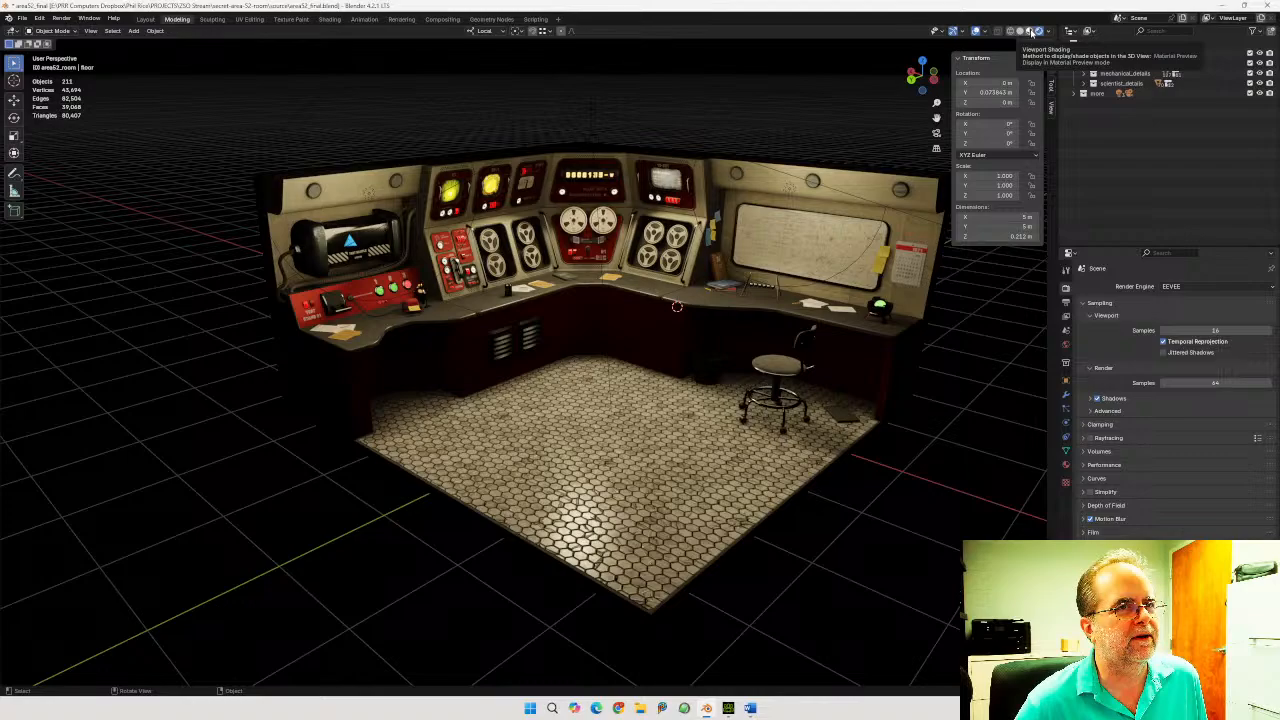
left_click(1031, 32)
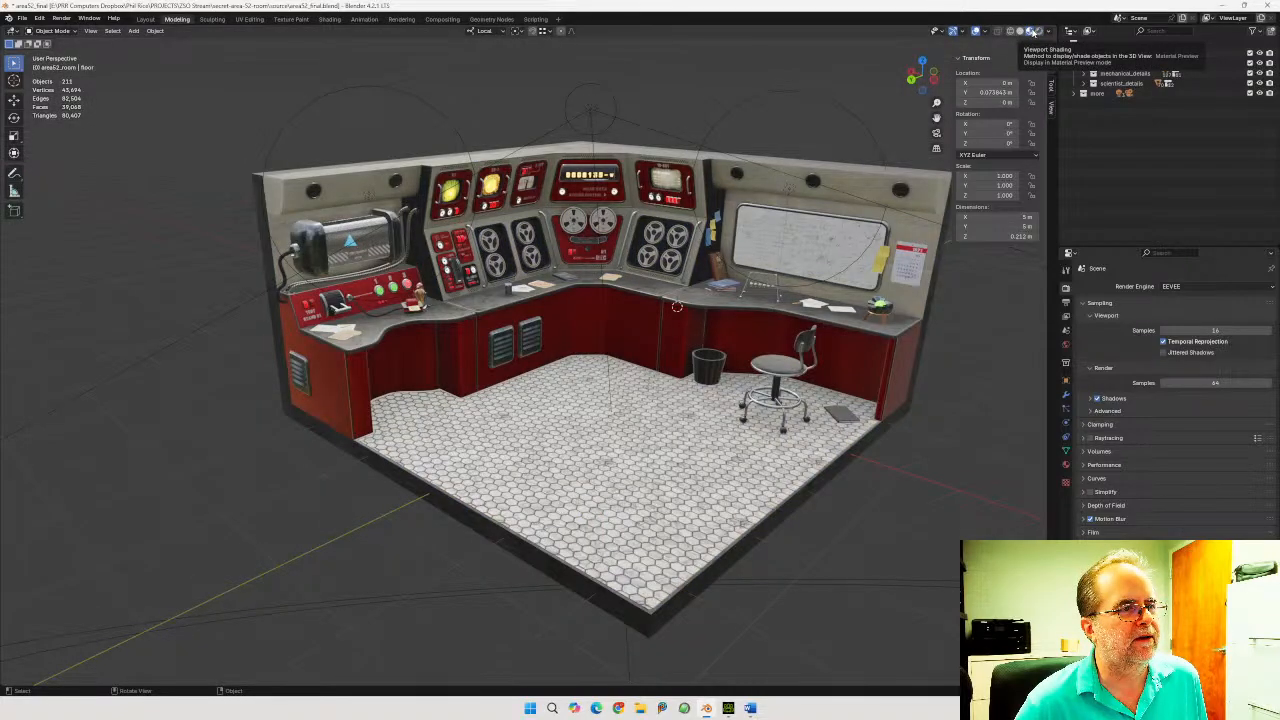
left_click(1042, 31)
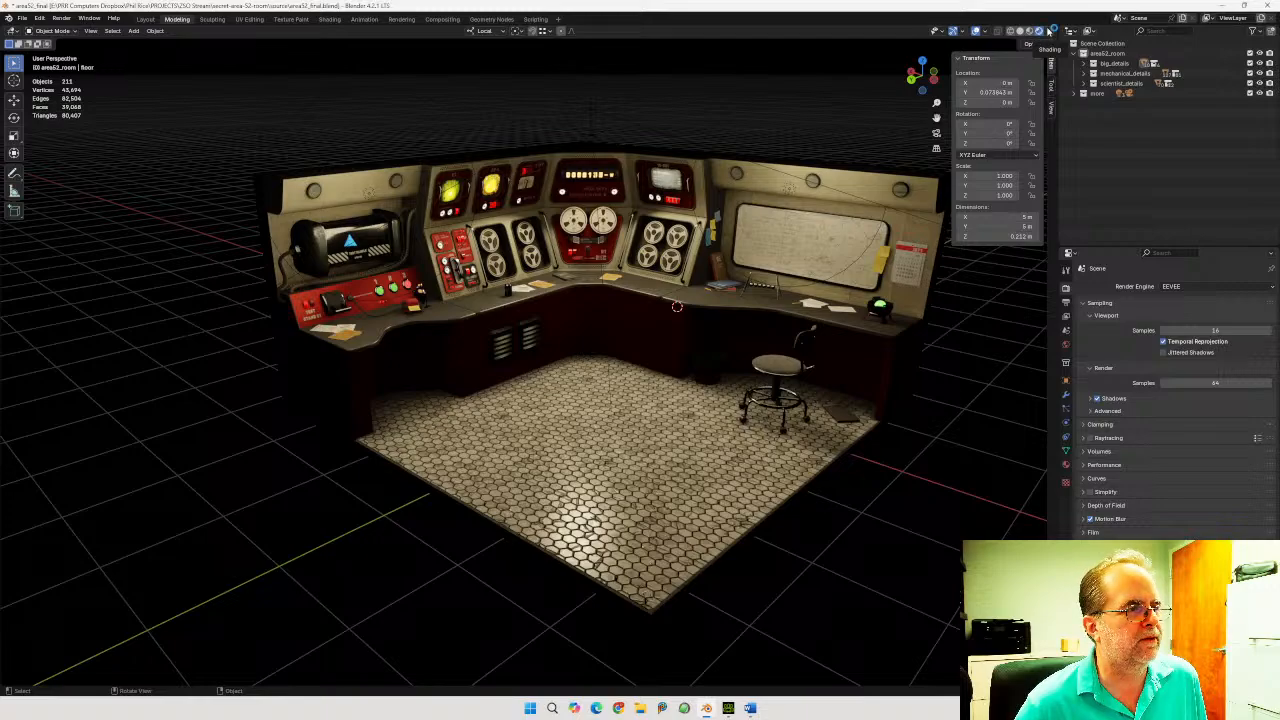
scroll(573, 334, "up", 3)
scroll(580, 325, "up", 2)
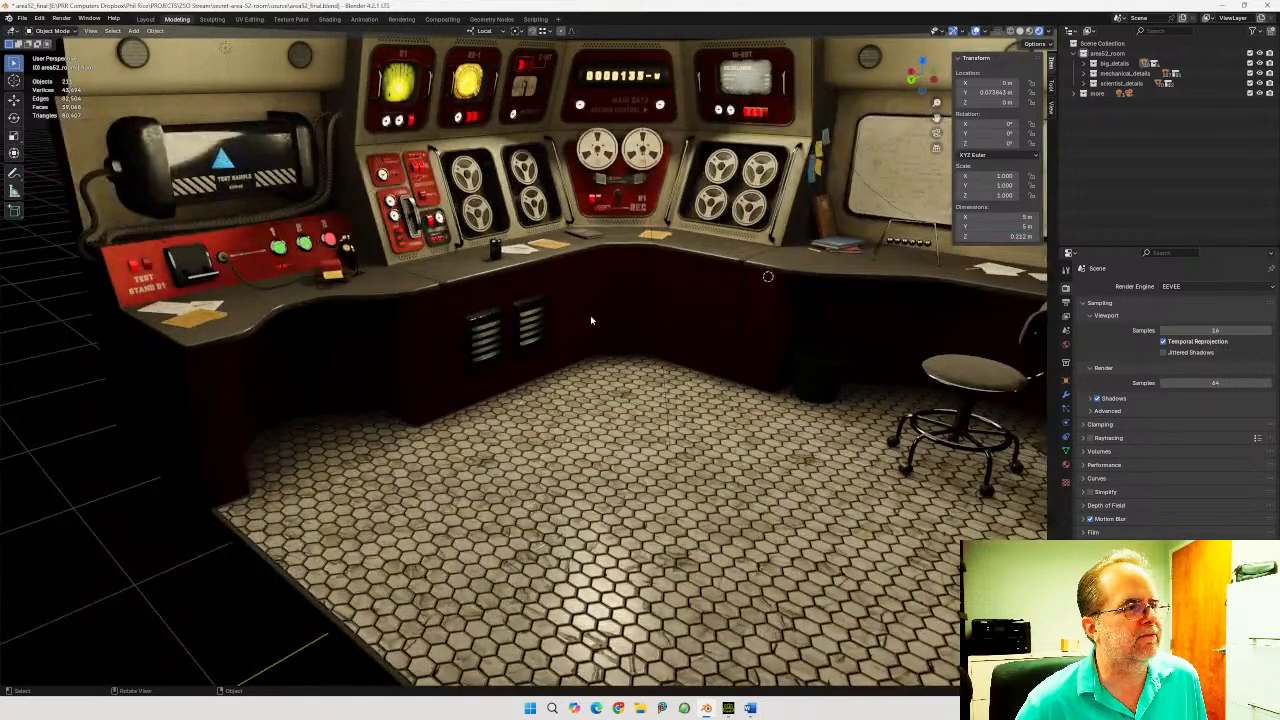
scroll(619, 304, "down", 5)
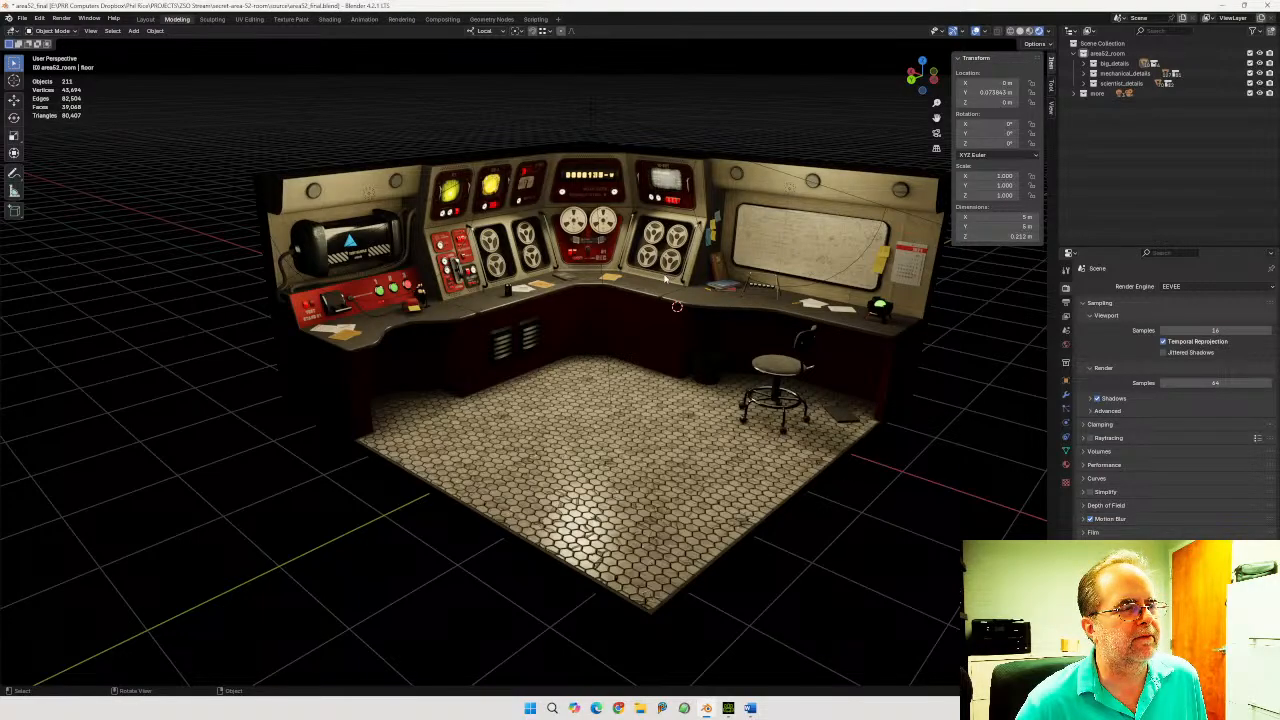
scroll(665, 280, "up", 1)
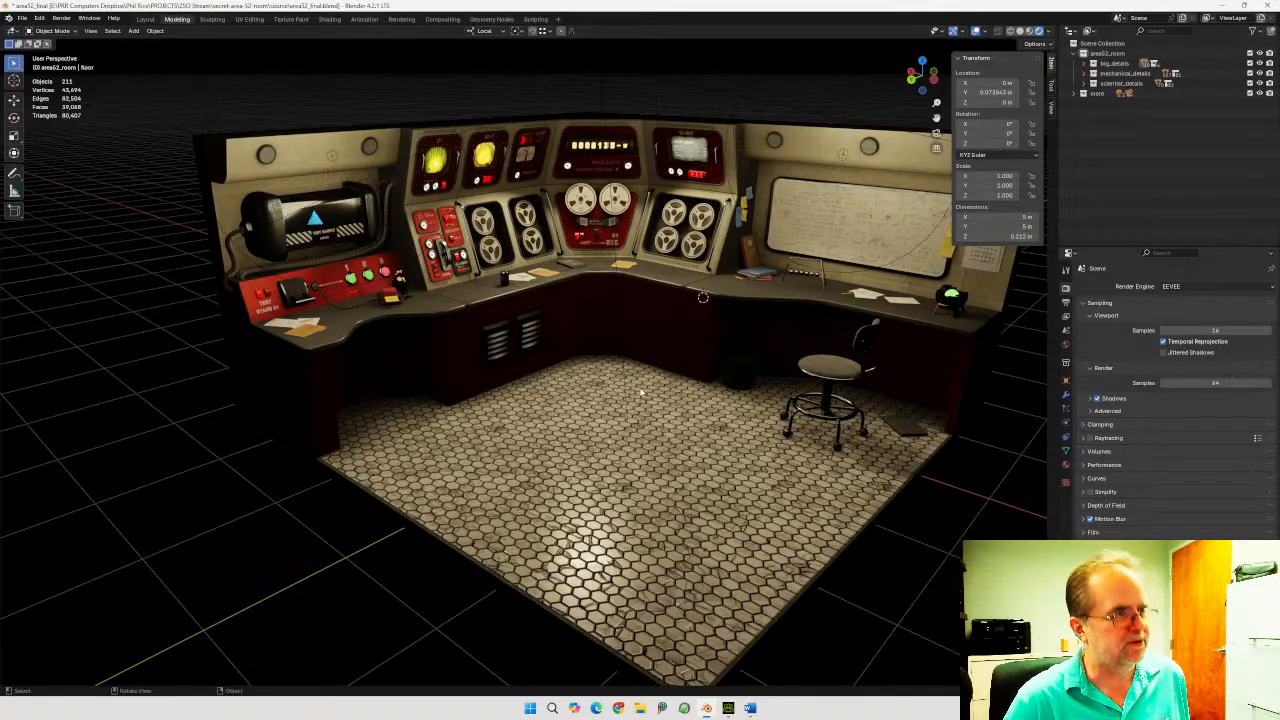
Select every object in the room and set up an FBX export with Path Mode Copy and embedded textures
key("a")
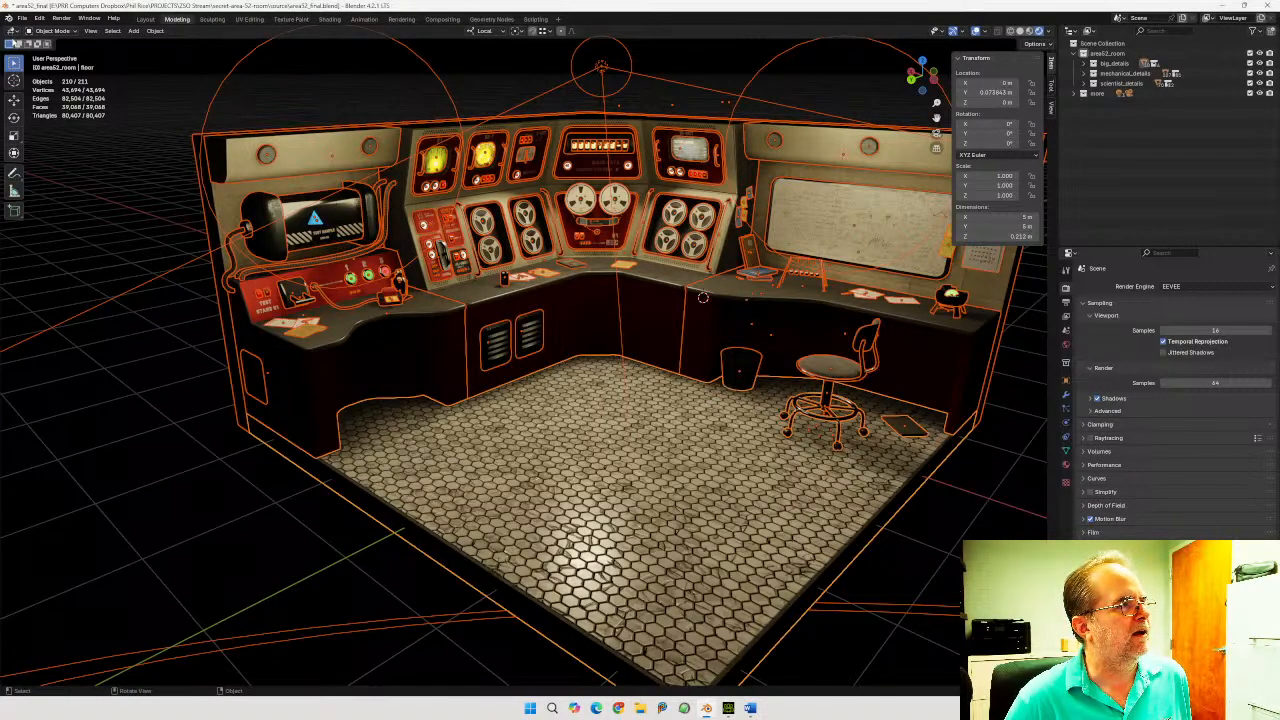
left_click(21, 18)
mouse_move(37, 171)
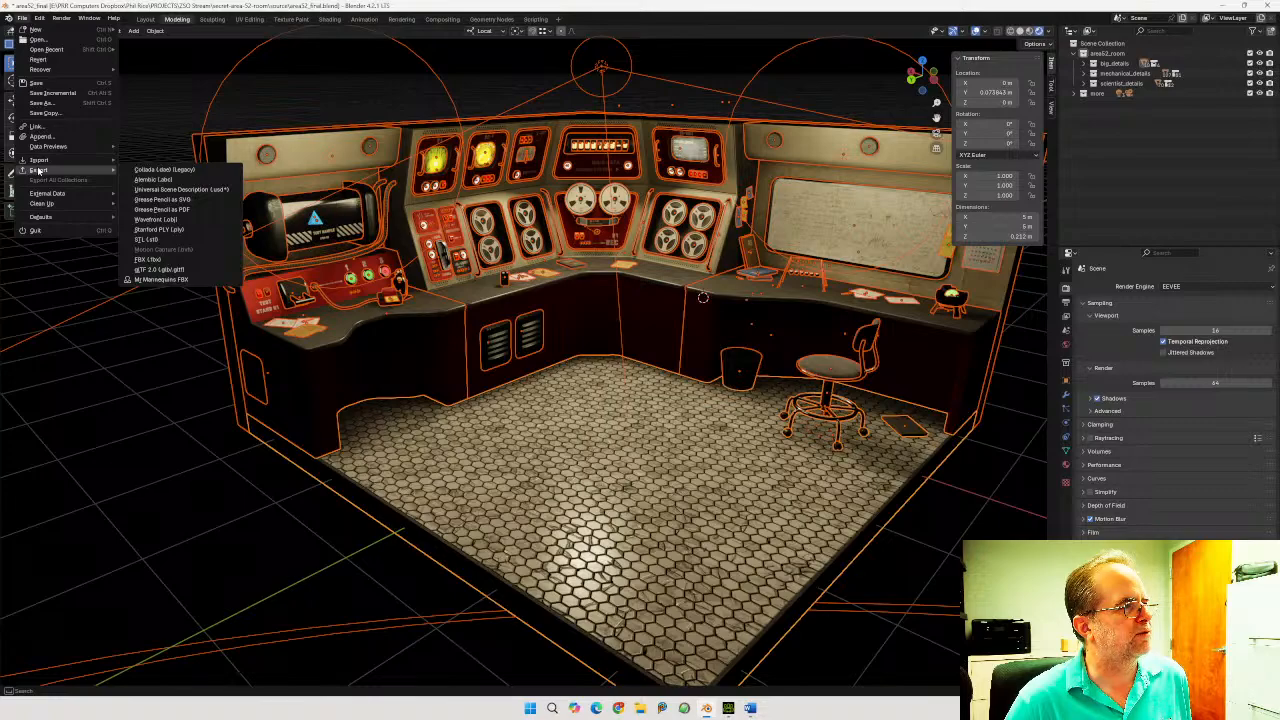
left_click(160, 259)
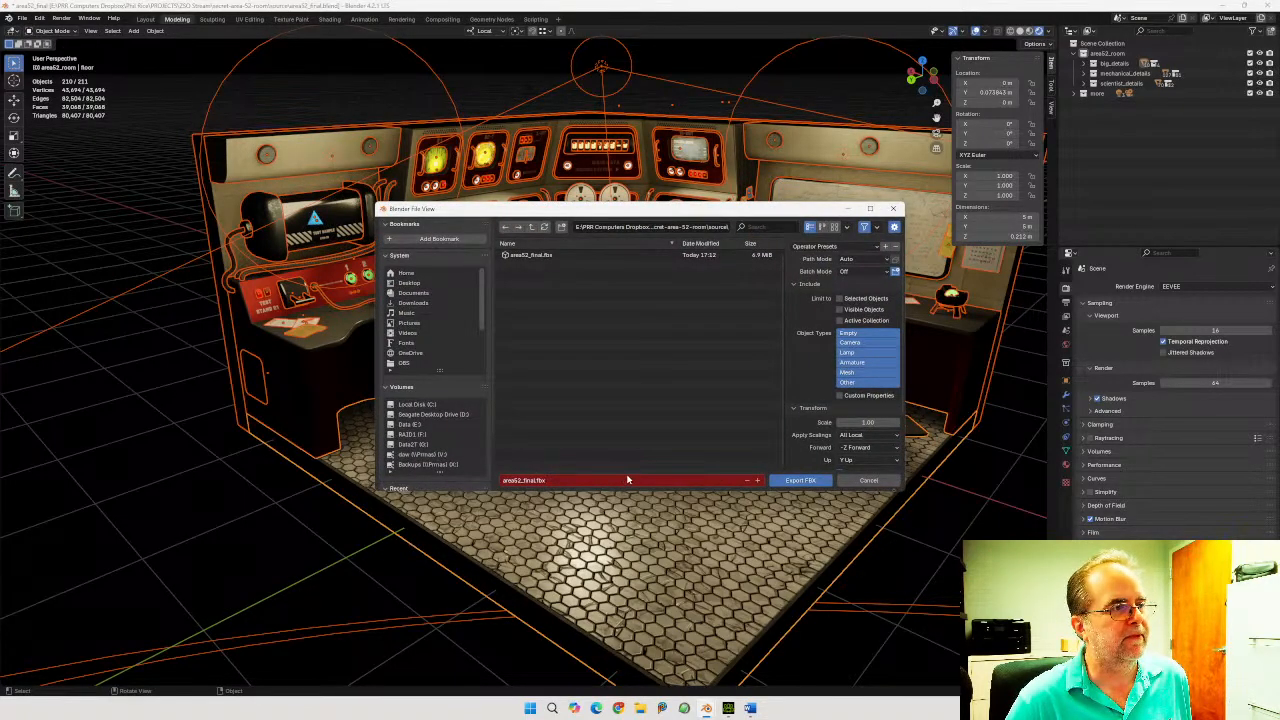
left_click(886, 260)
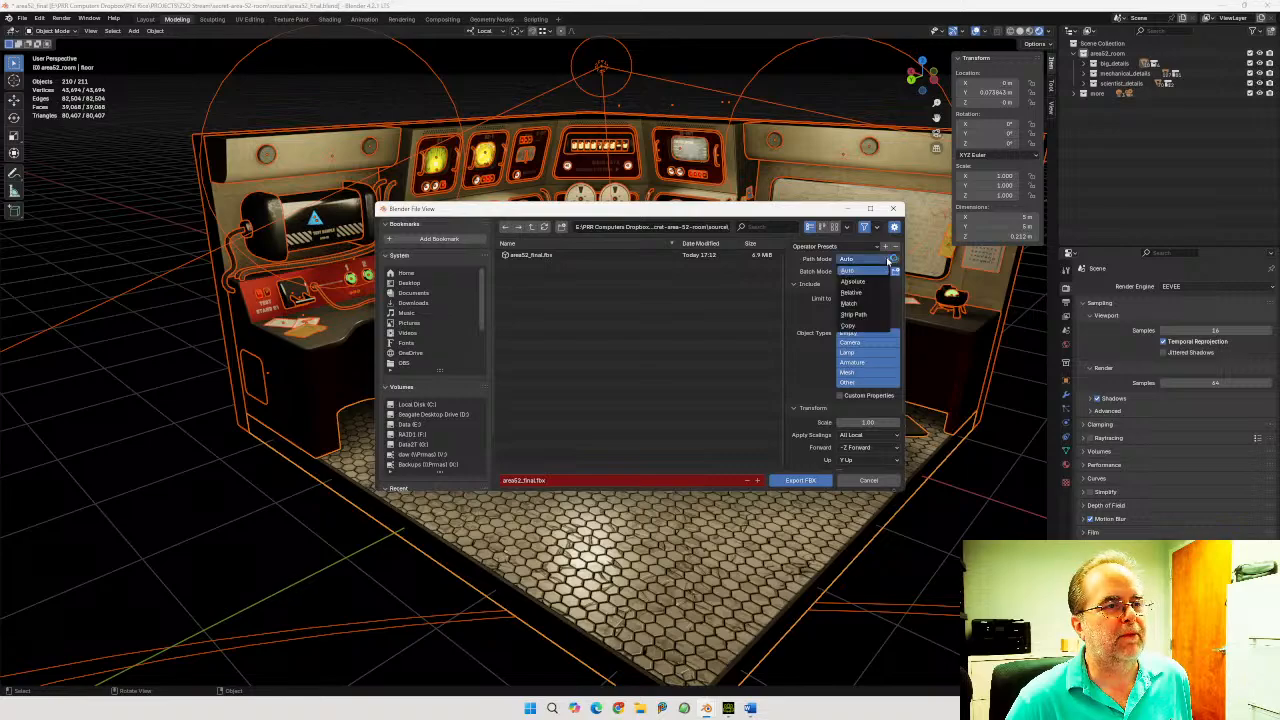
left_click(848, 325)
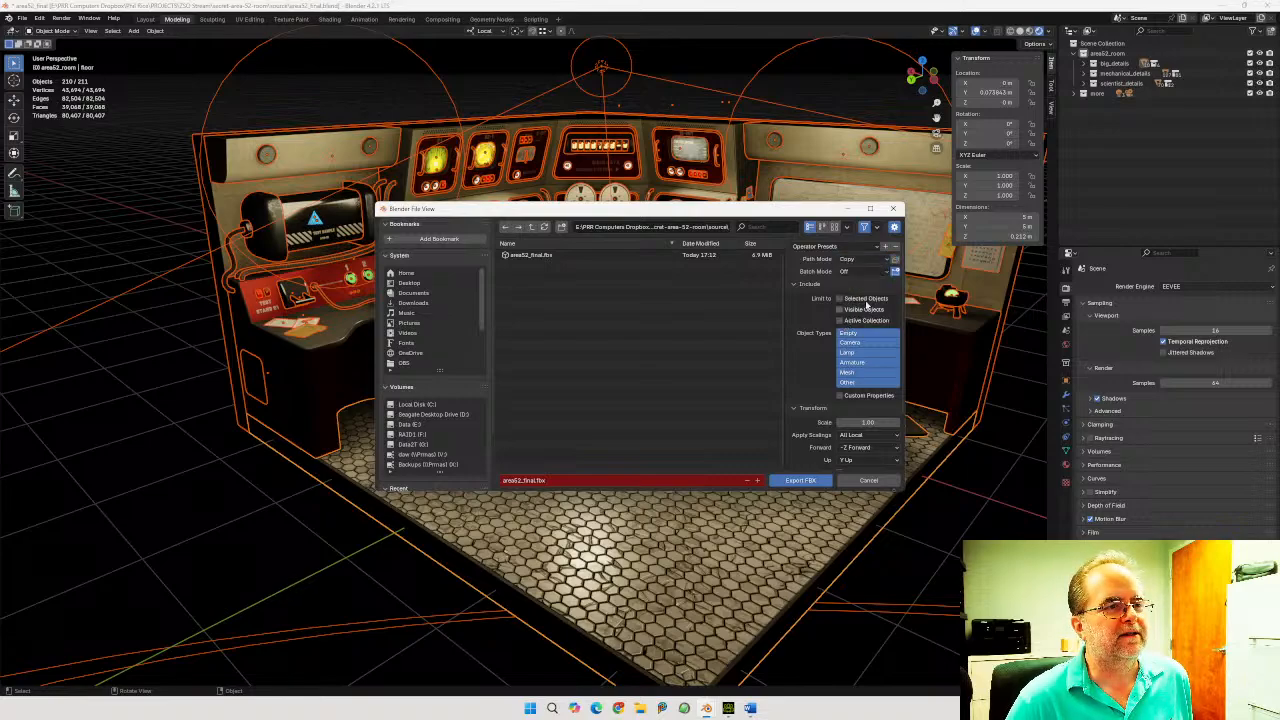
left_click(895, 259)
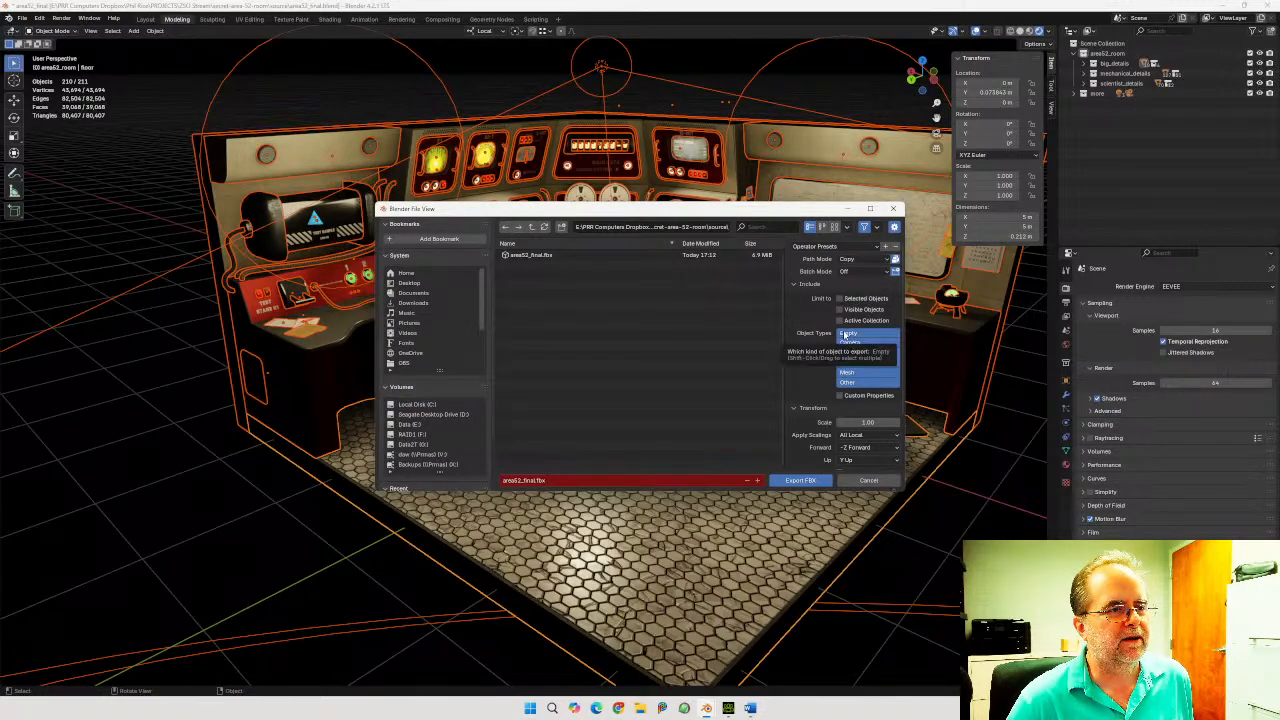
Exclude the Camera, Lamp and Armature object types from the FBX export
left_click(850, 343, "shift")
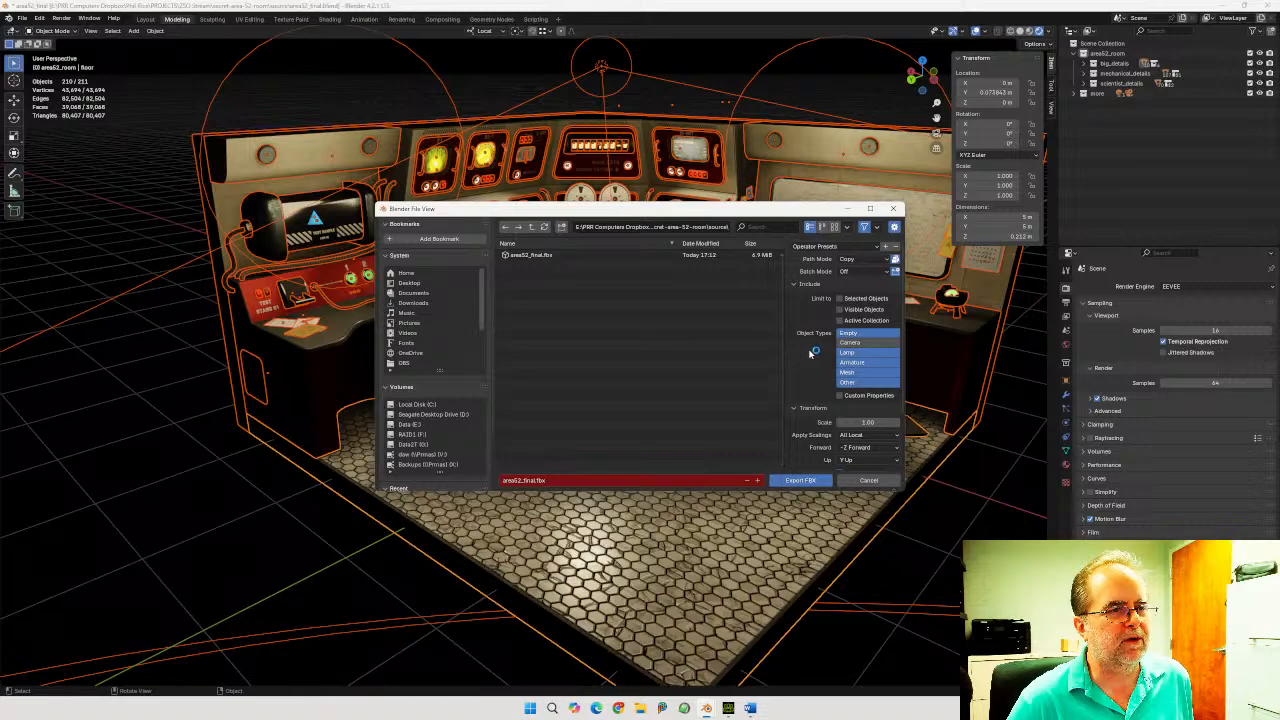
left_click(847, 353, "shift")
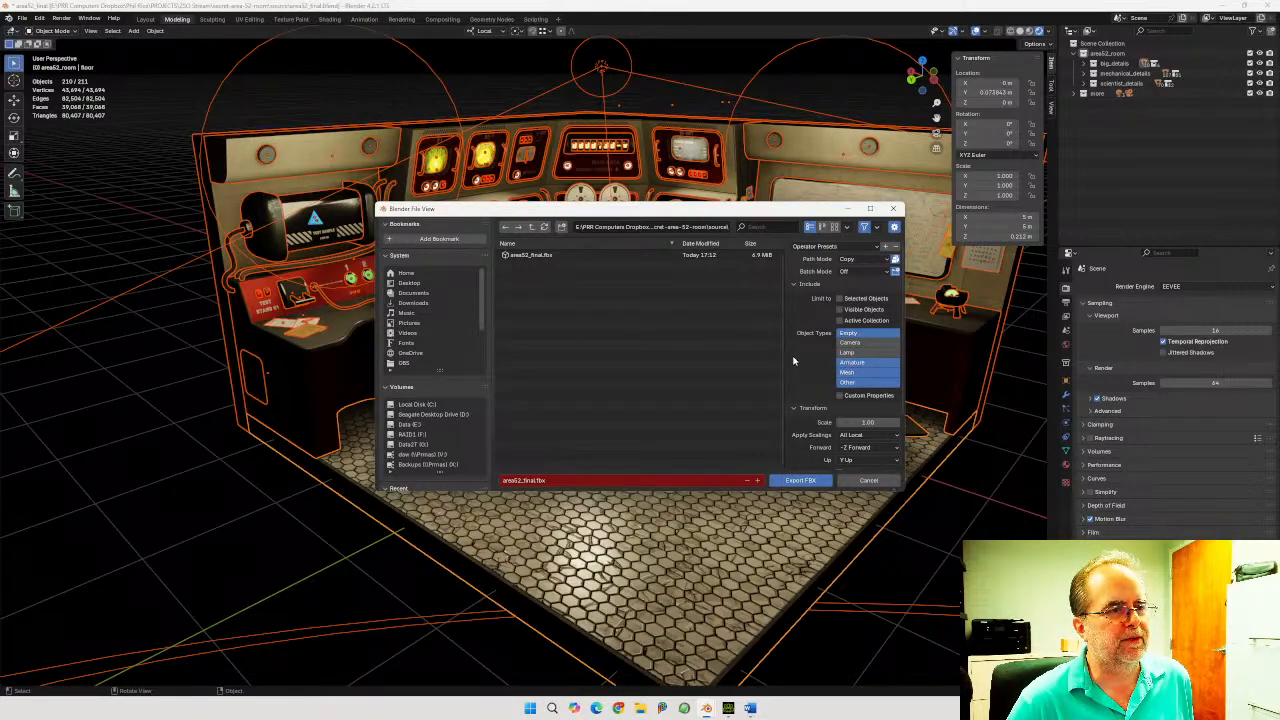
left_click(853, 363, "shift")
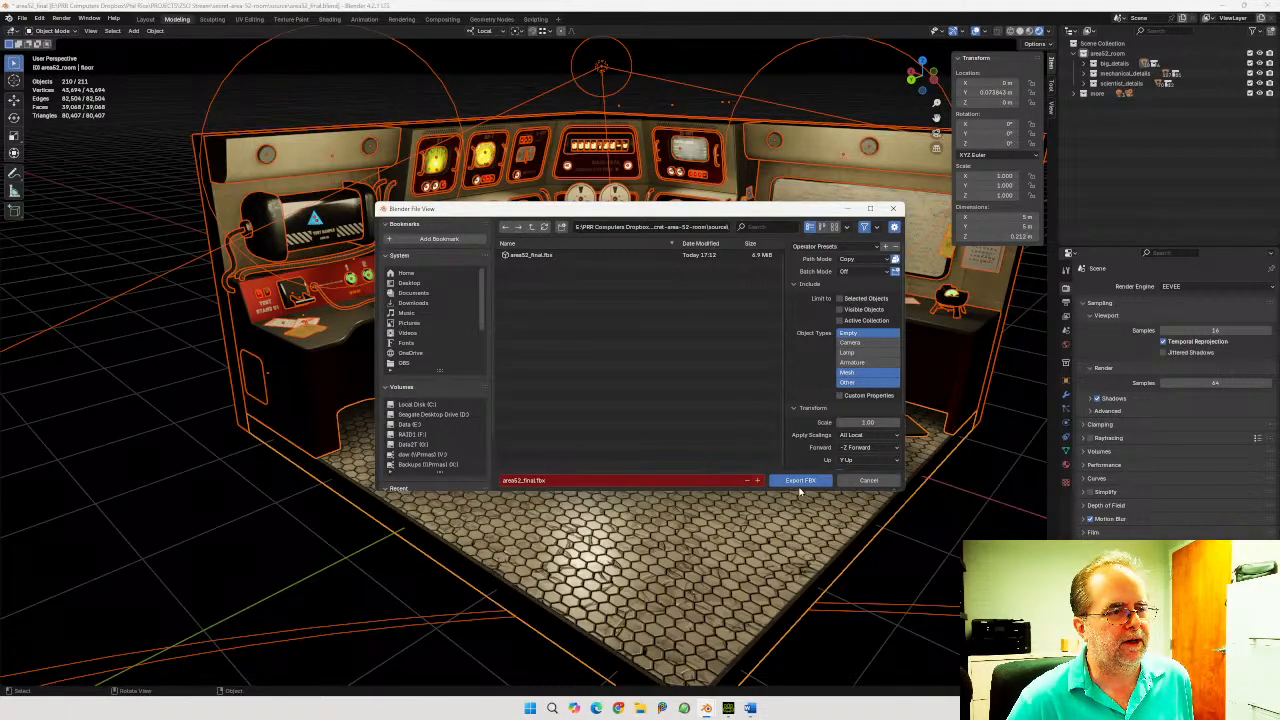
Name the export file area52_final-tex.fbx and export it to the source folder
left_click(536, 482)
left_click(535, 480)
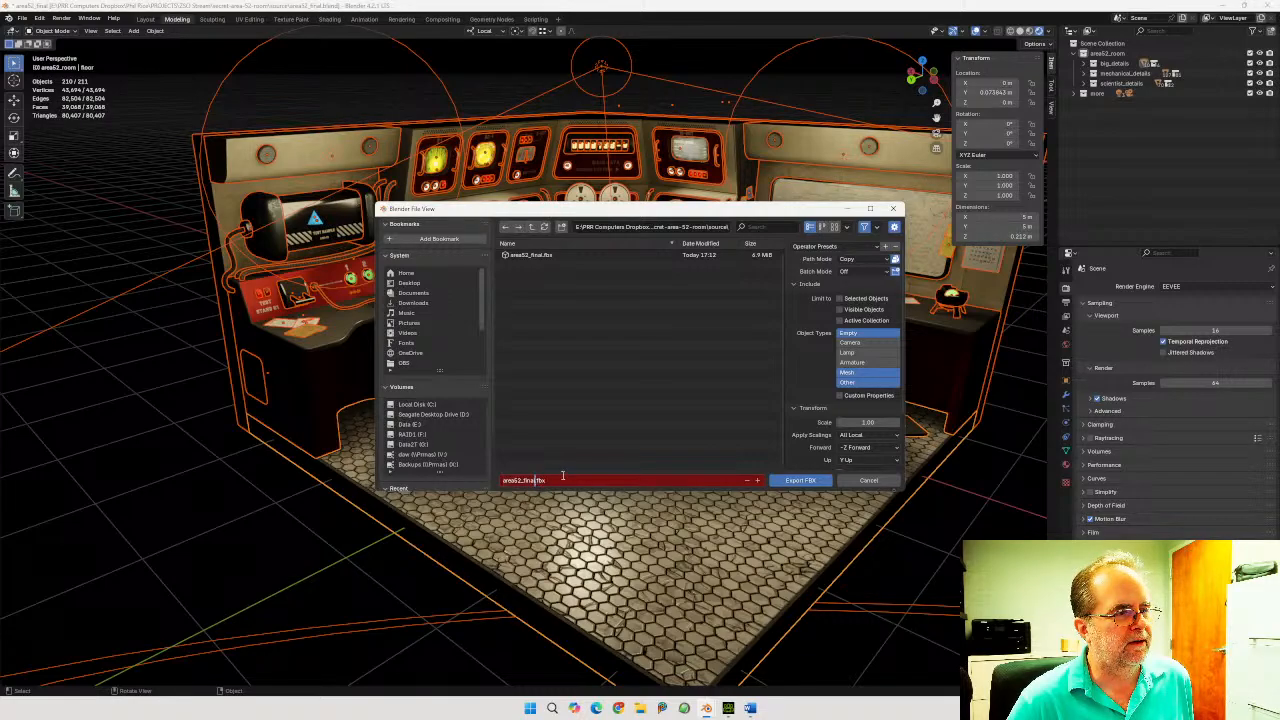
type("-tex")
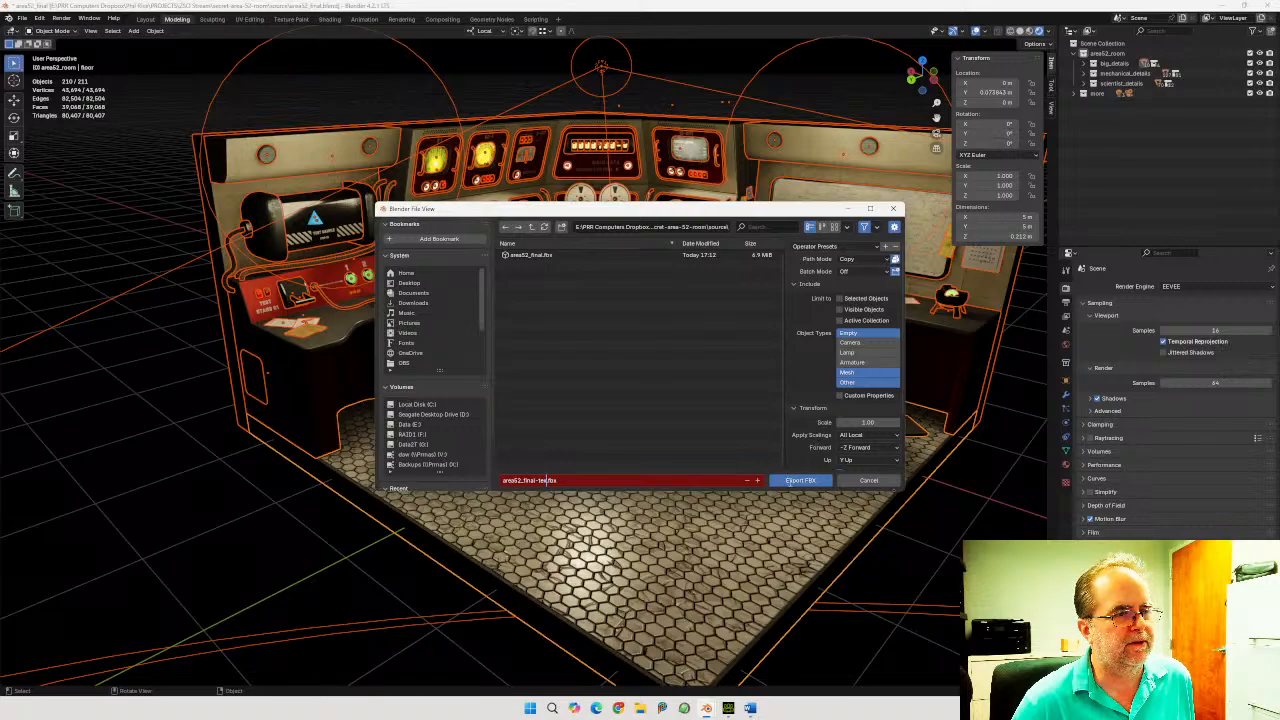
left_click(800, 480)
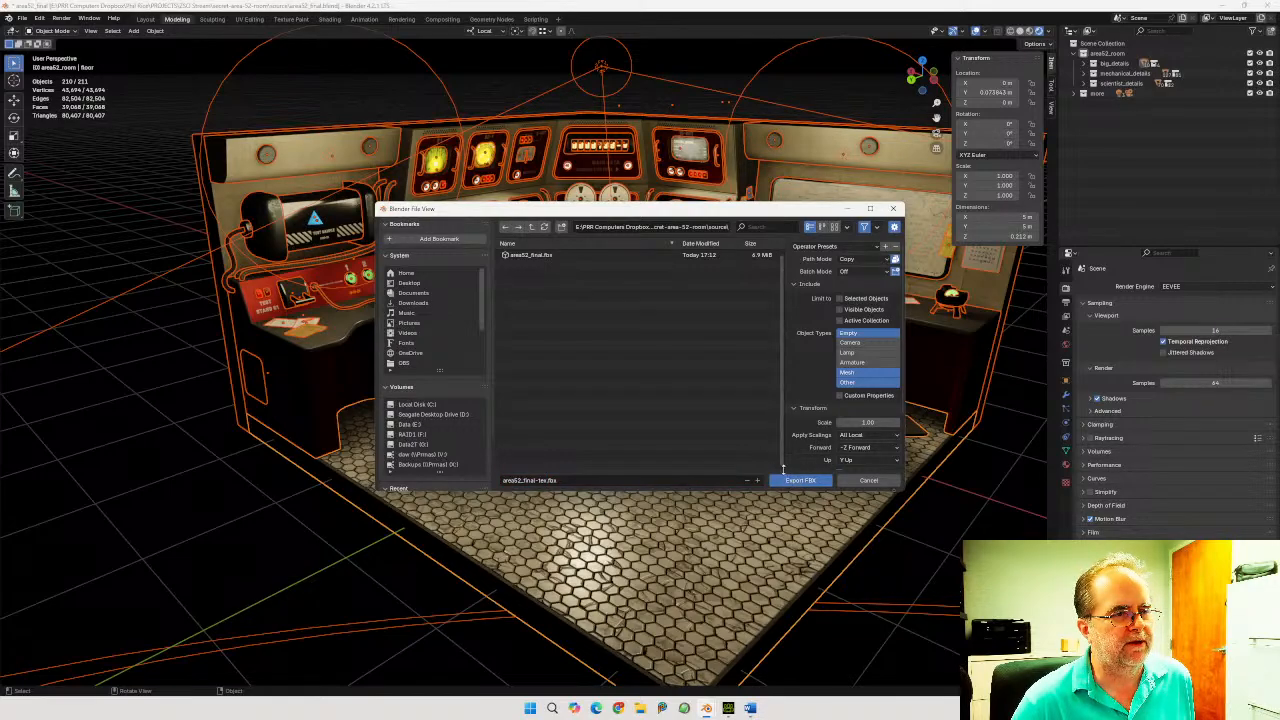
left_click(793, 486)
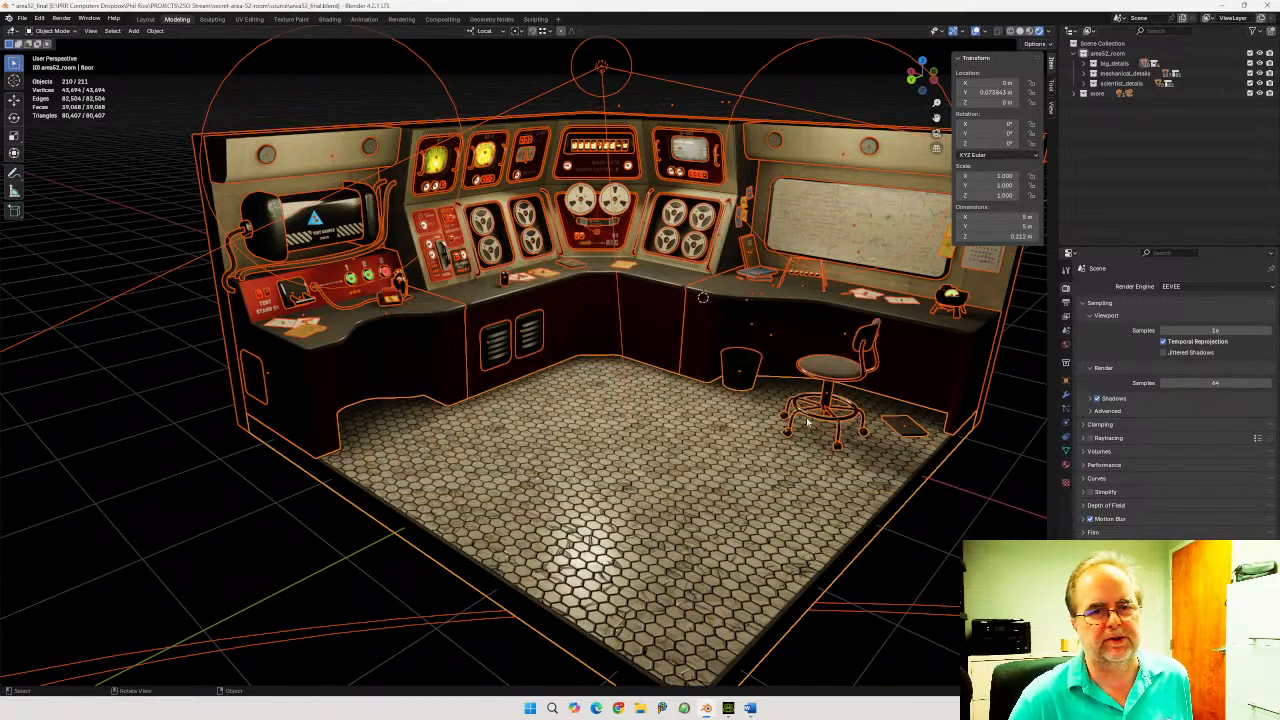
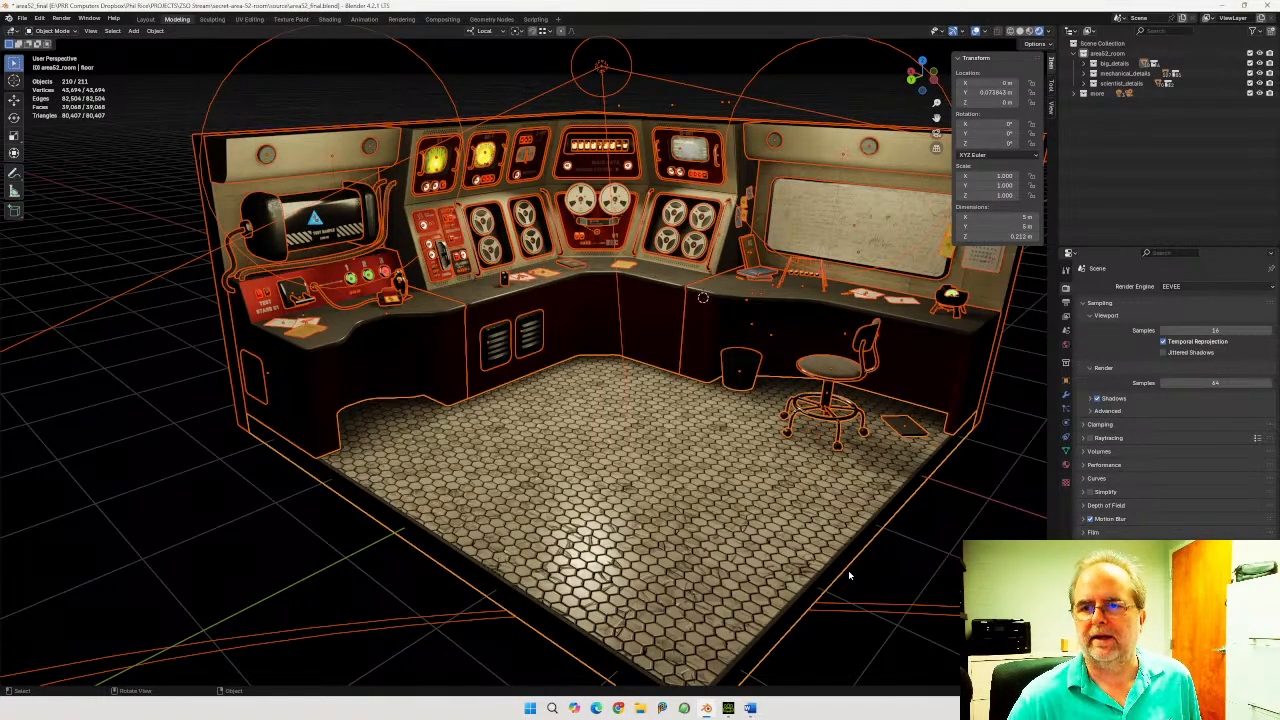
Switch to Character Creator and import the exported area52_final-tex.fbx as a prop, breaking its meshes into sub-props
left_click(1222, 6)
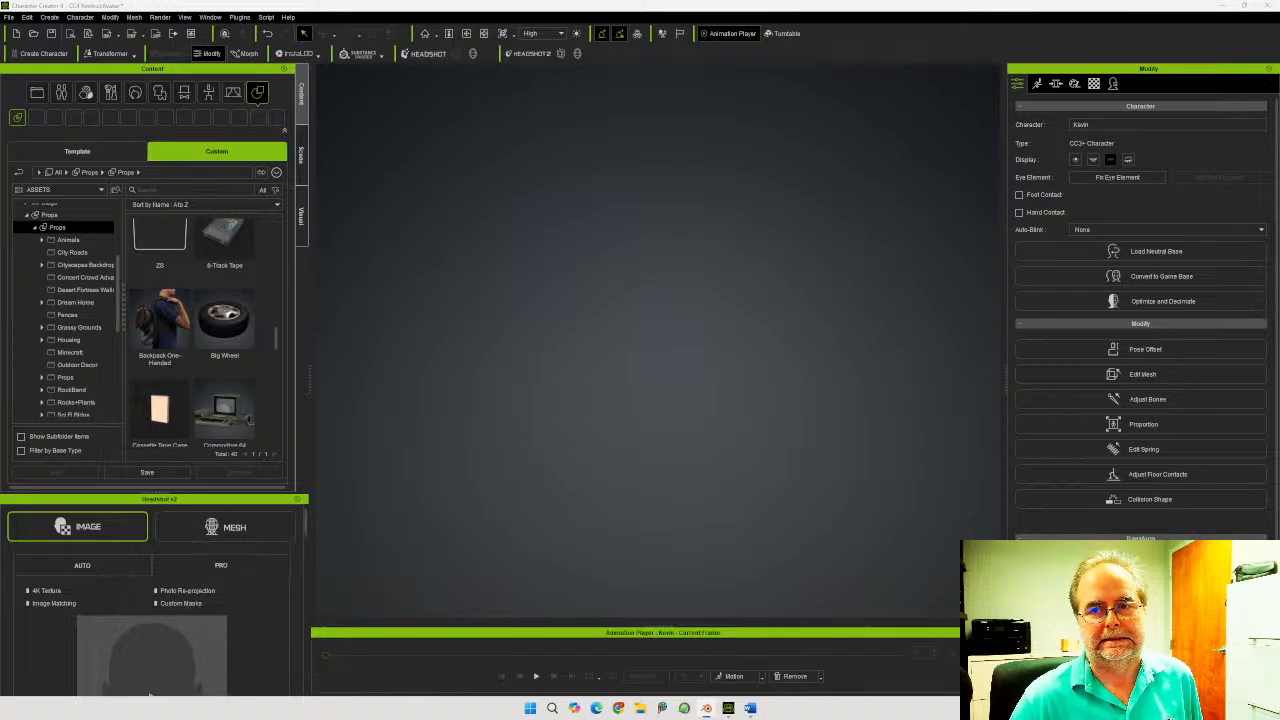
left_click_drag(1108, 358, 630, 338)
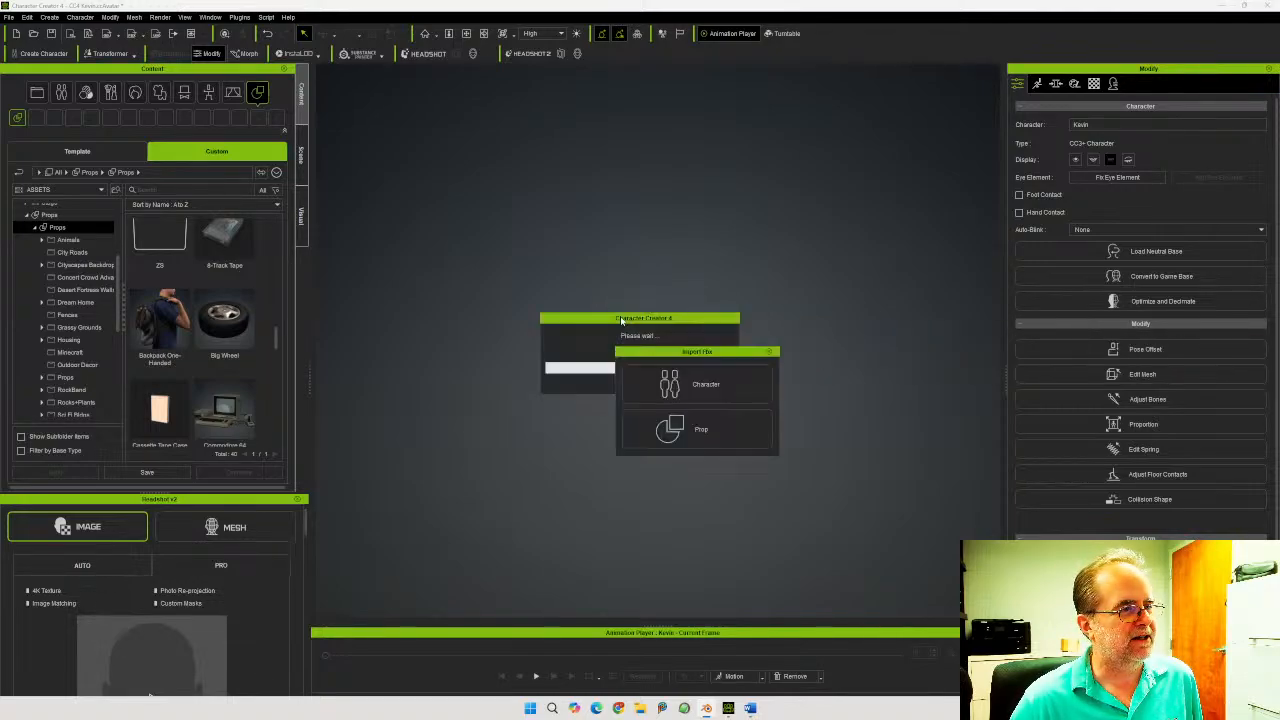
left_click(692, 429)
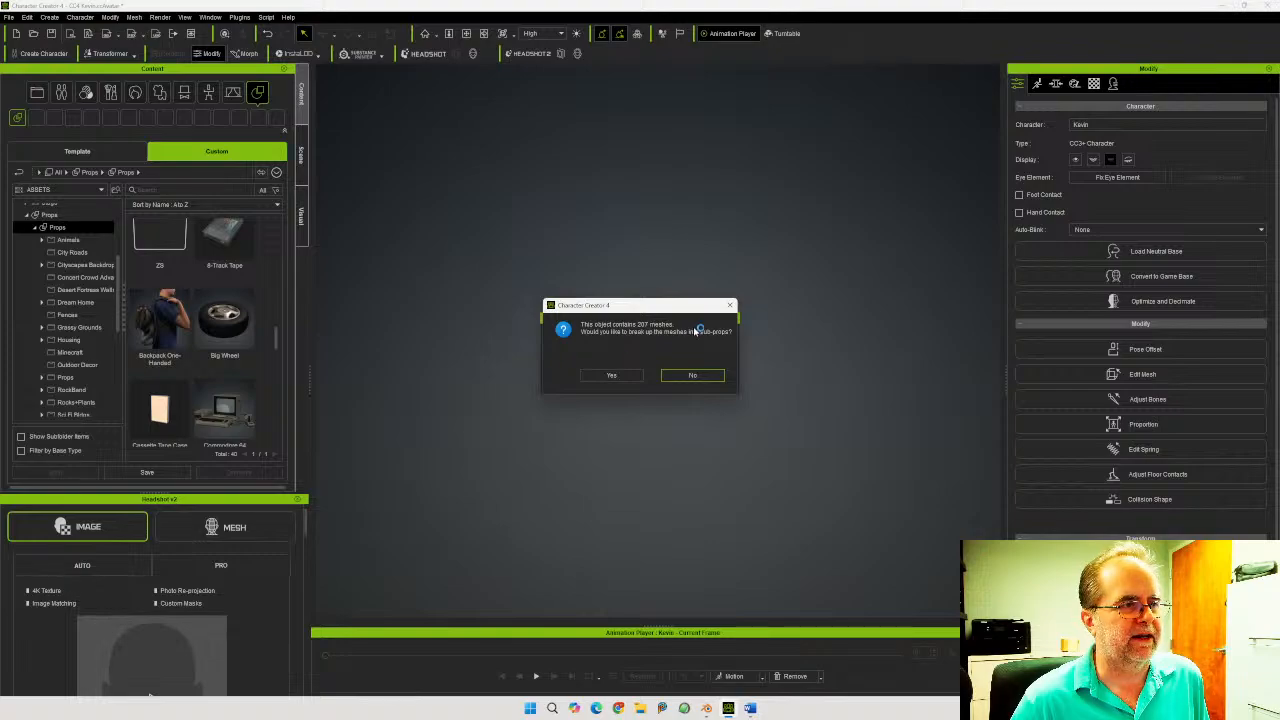
left_click(612, 376)
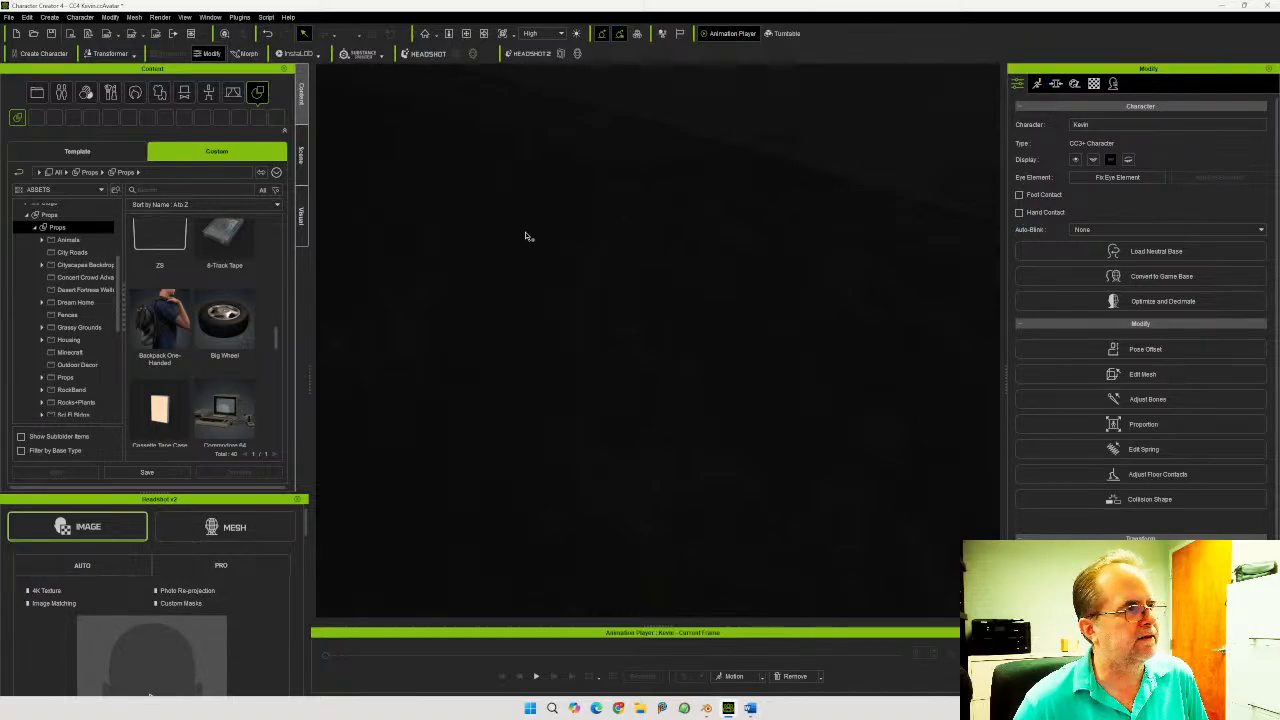
Scale down the imported area52_final-tex prop and set its Z rotation to 180
left_click(303, 158)
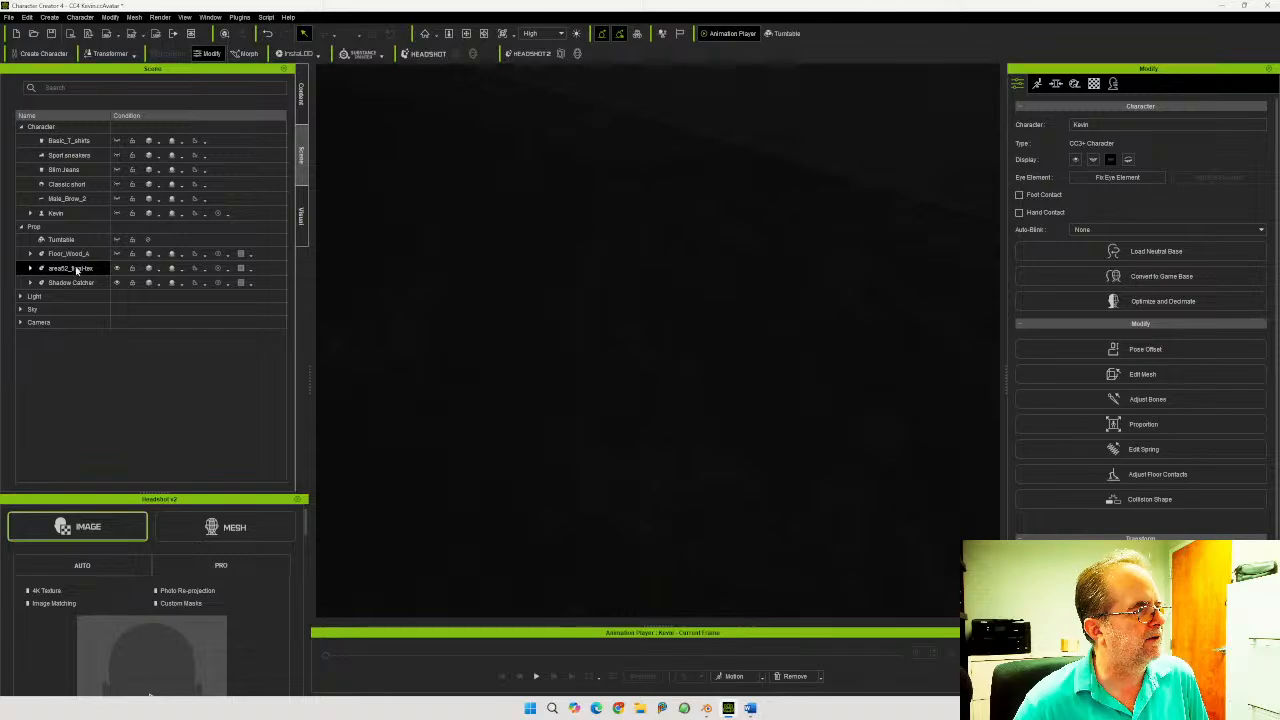
left_click(76, 269)
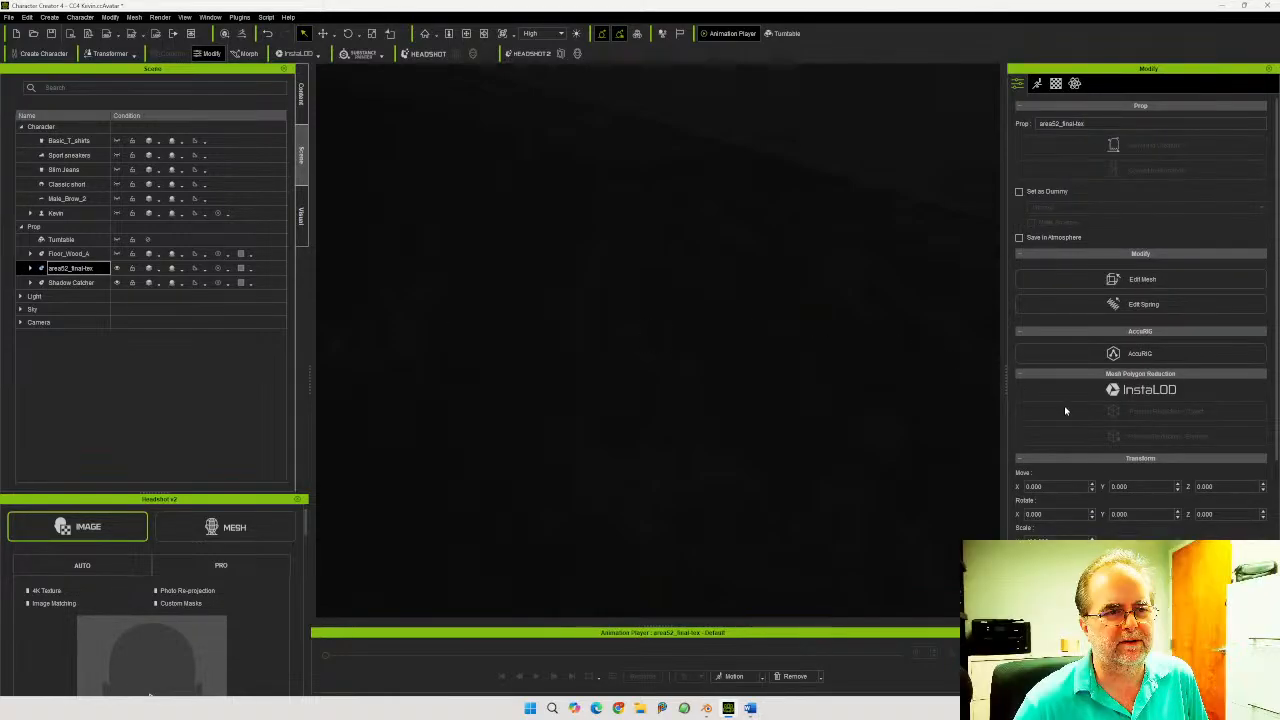
left_click_drag(1056, 542, 963, 537)
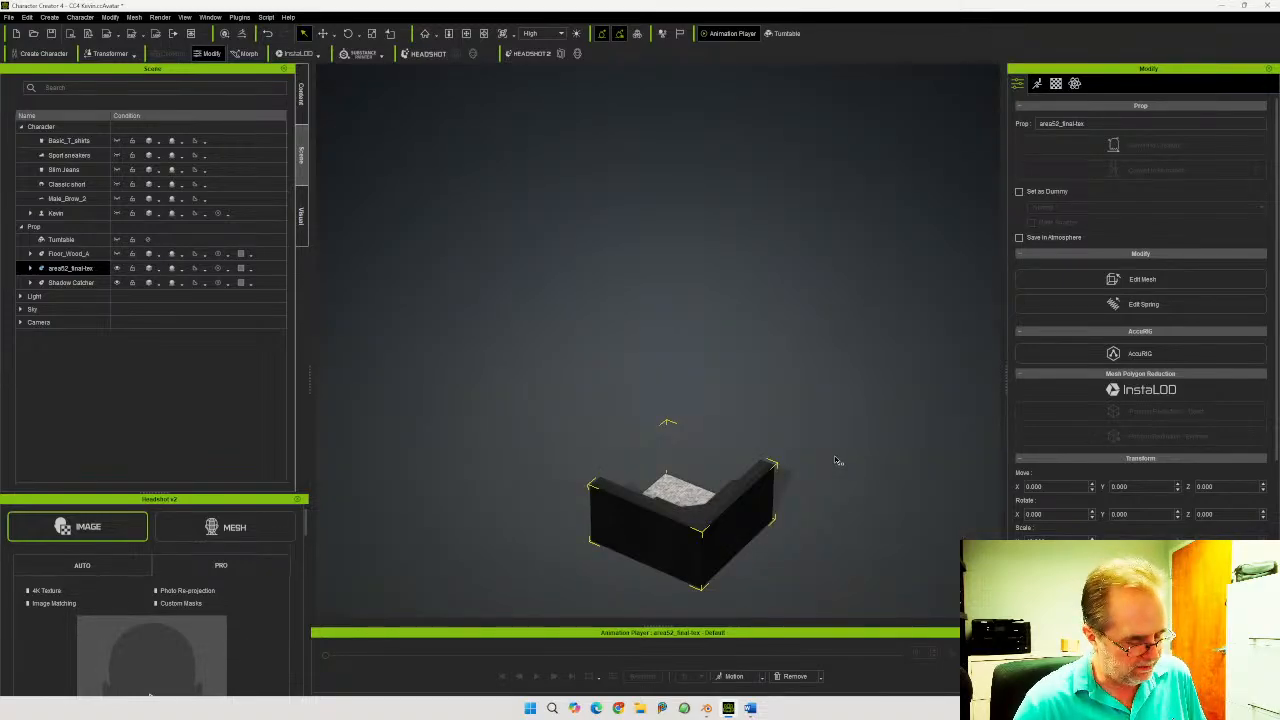
right_click_drag(748, 480, 737, 386)
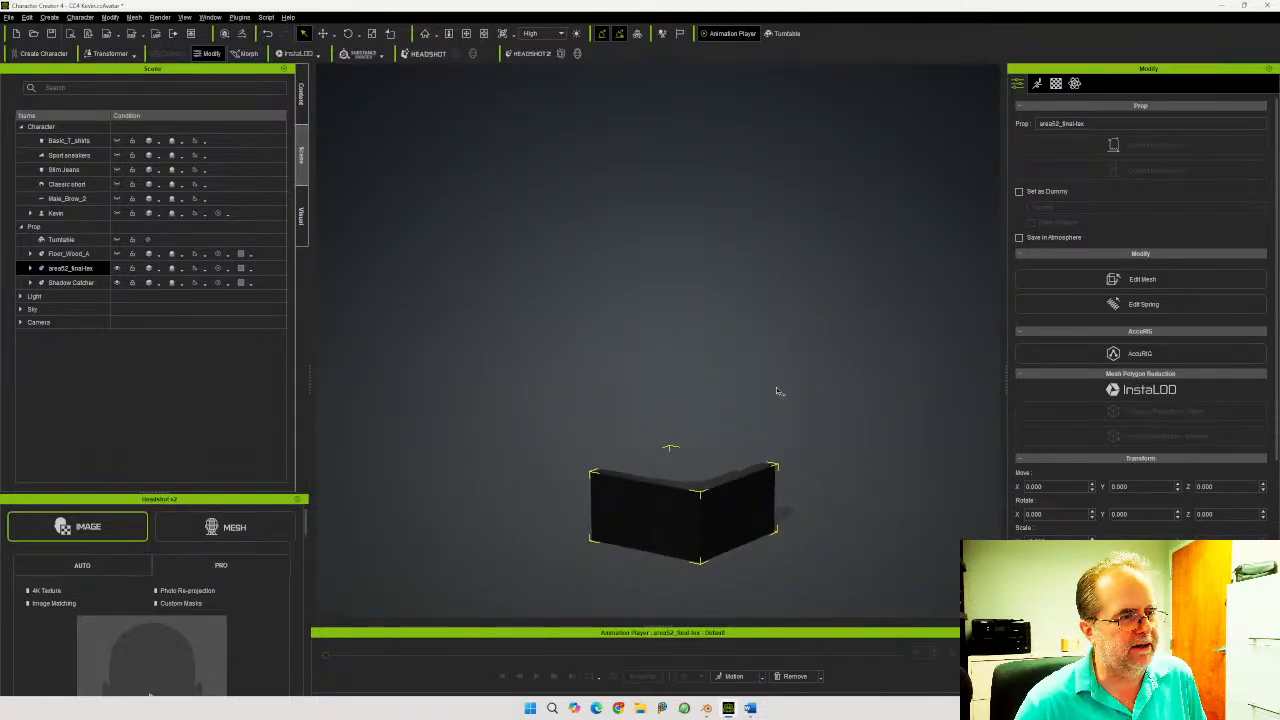
left_click(1218, 513)
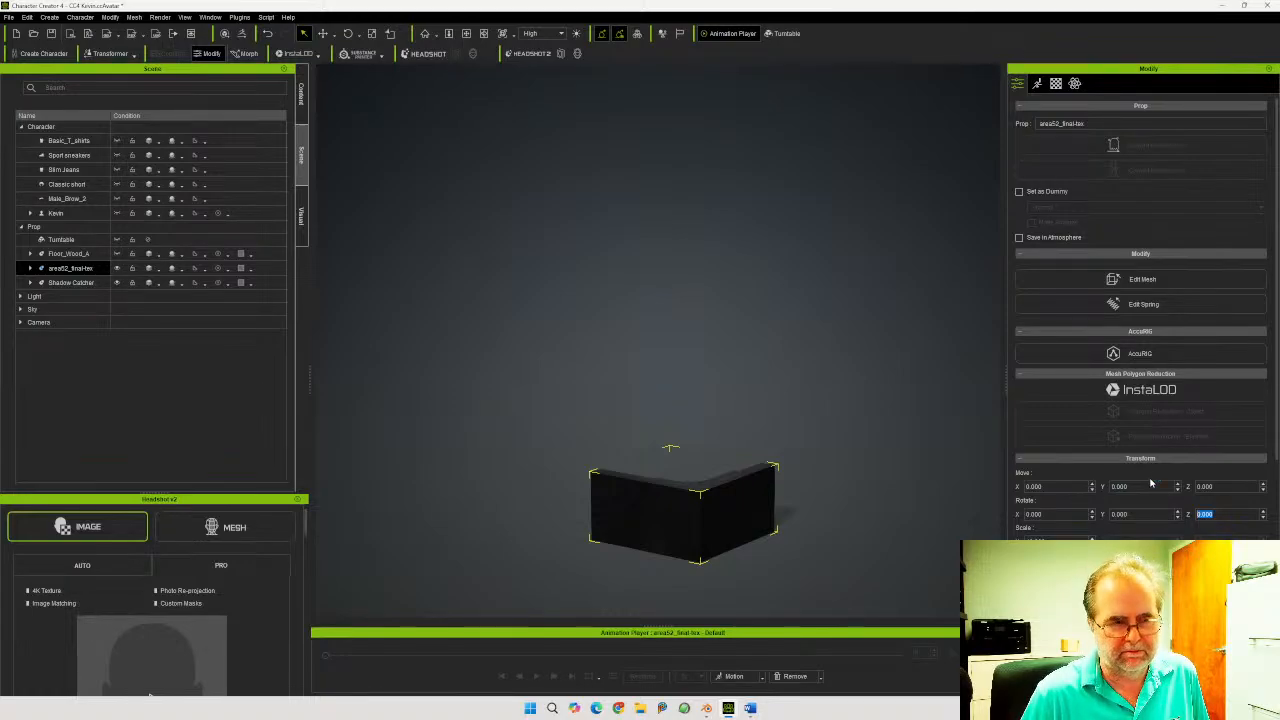
type("180")
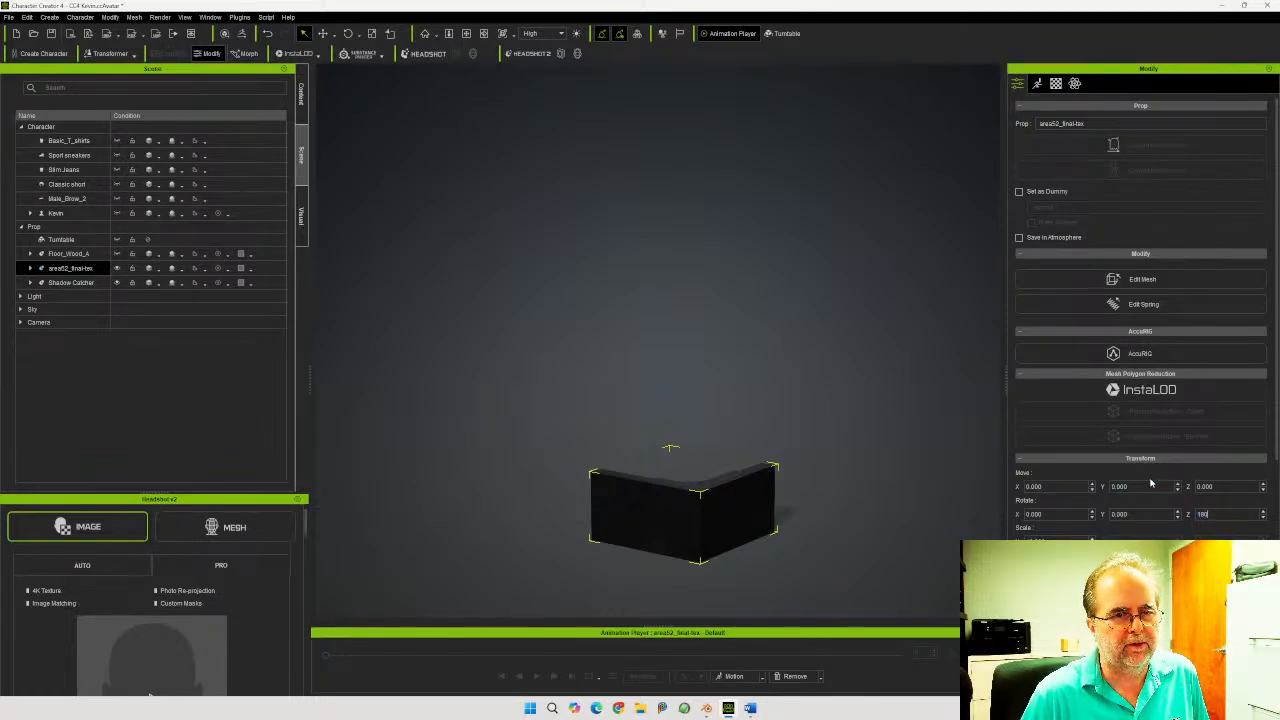
key("Return")
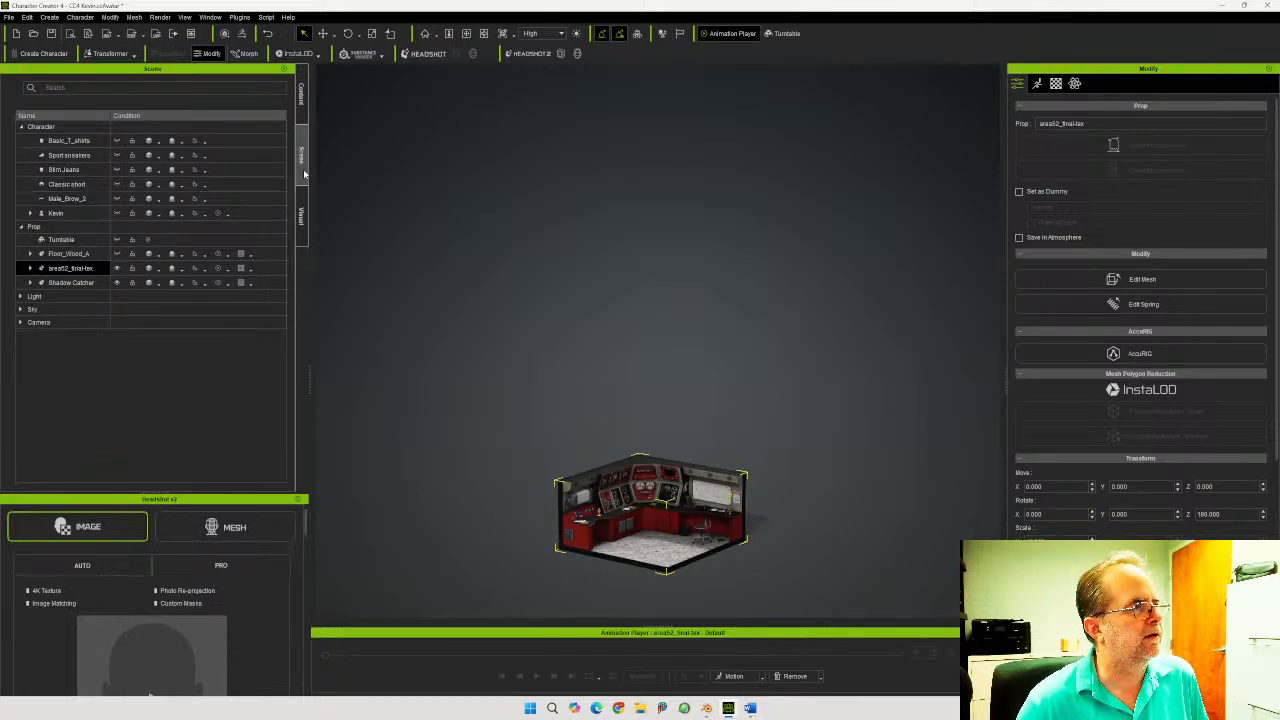
Show the hidden male character with his Male_Brow_2, Classic short hair, Slim Jeans, Sport sneakers and Basic_T_shirts
left_click(117, 213)
left_click(120, 197)
left_click(117, 184)
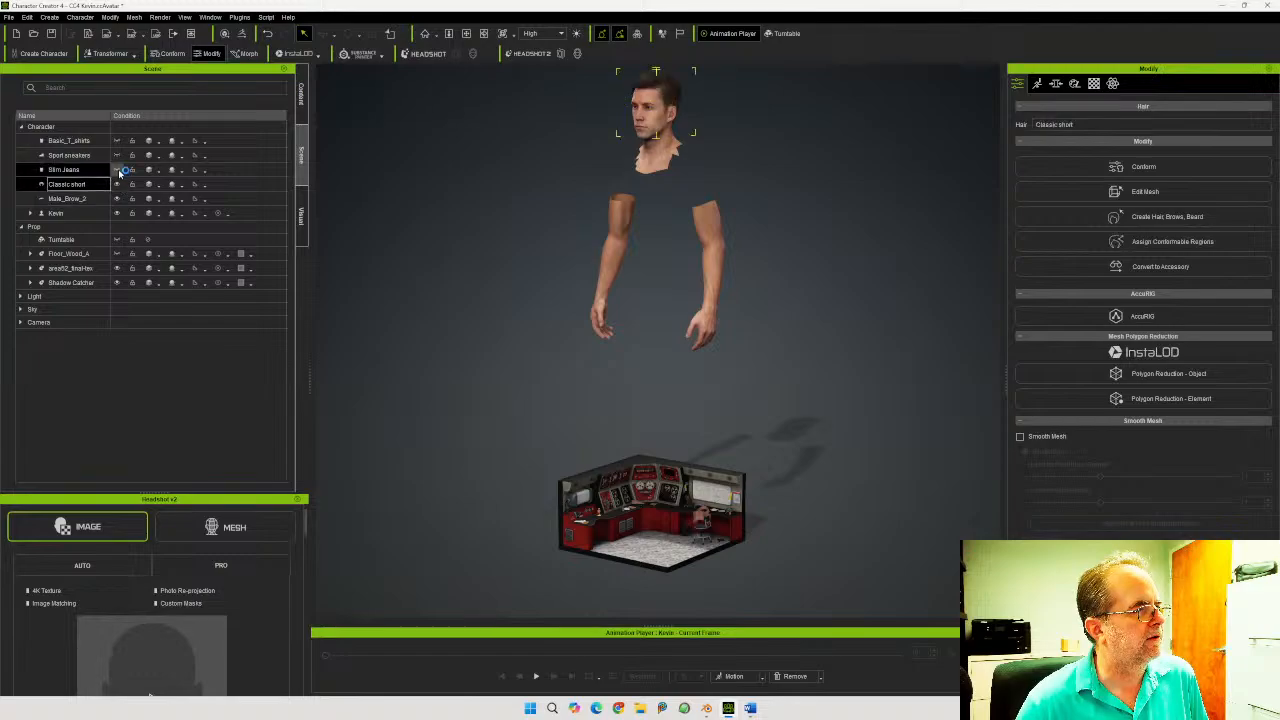
left_click(117, 169)
left_click(117, 155)
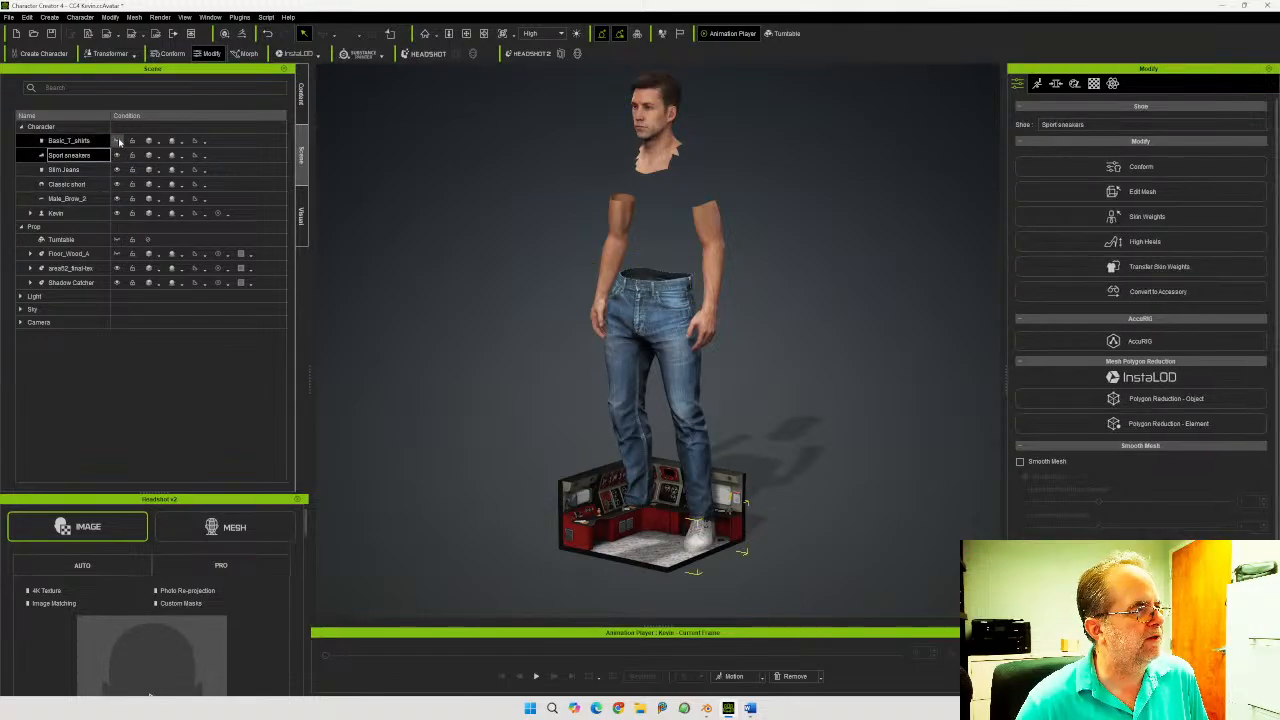
left_click(117, 140)
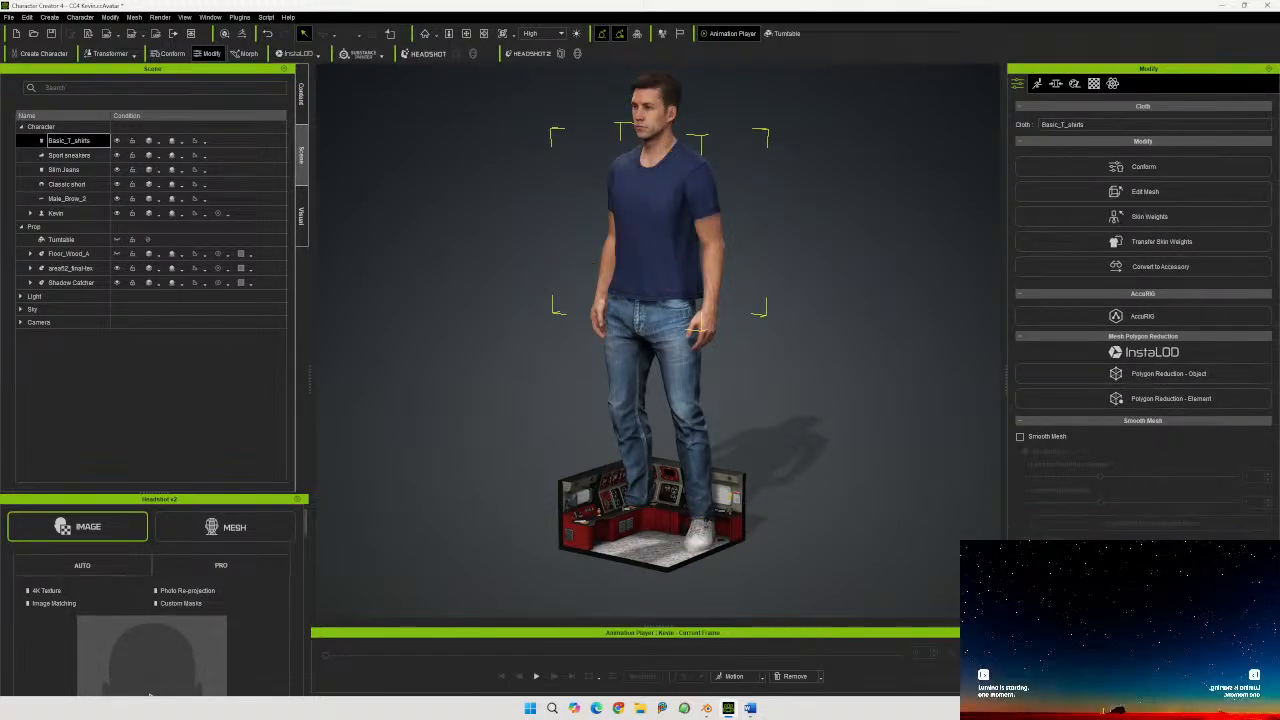
Set the area52_final-tex room prop's scale to 1000 to fit it around the character
left_click(670, 565)
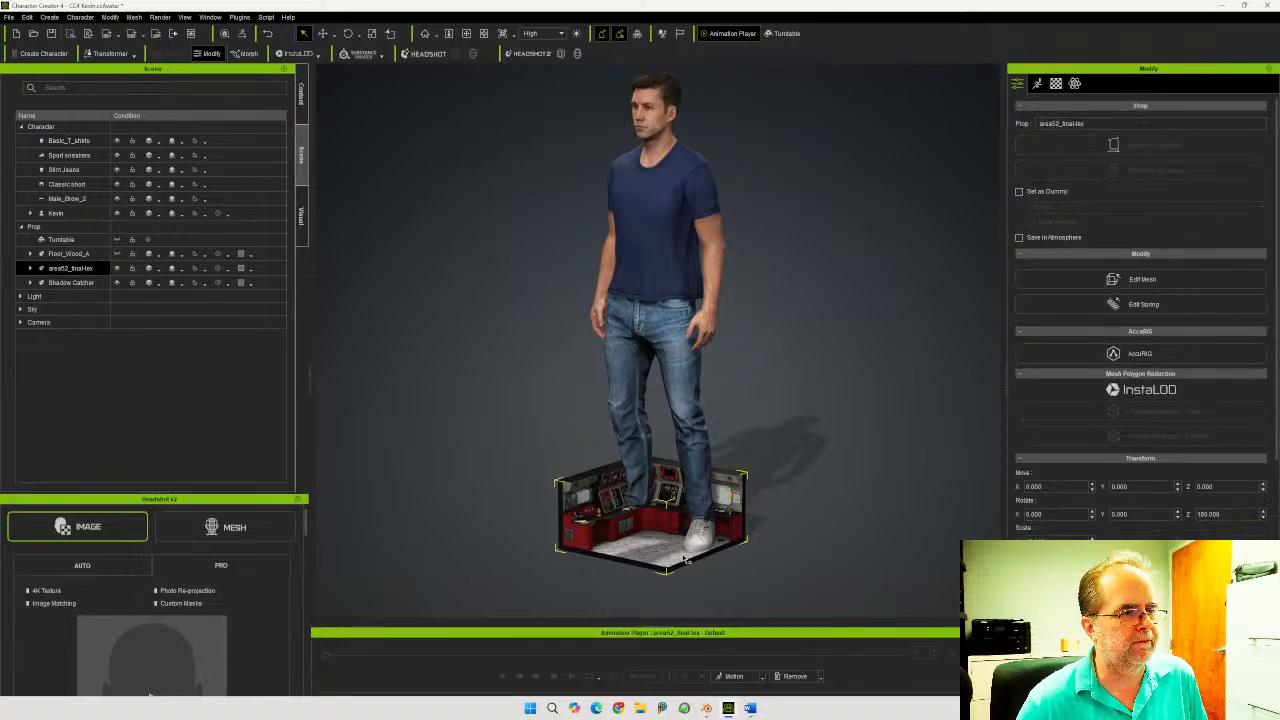
double_click(1063, 540)
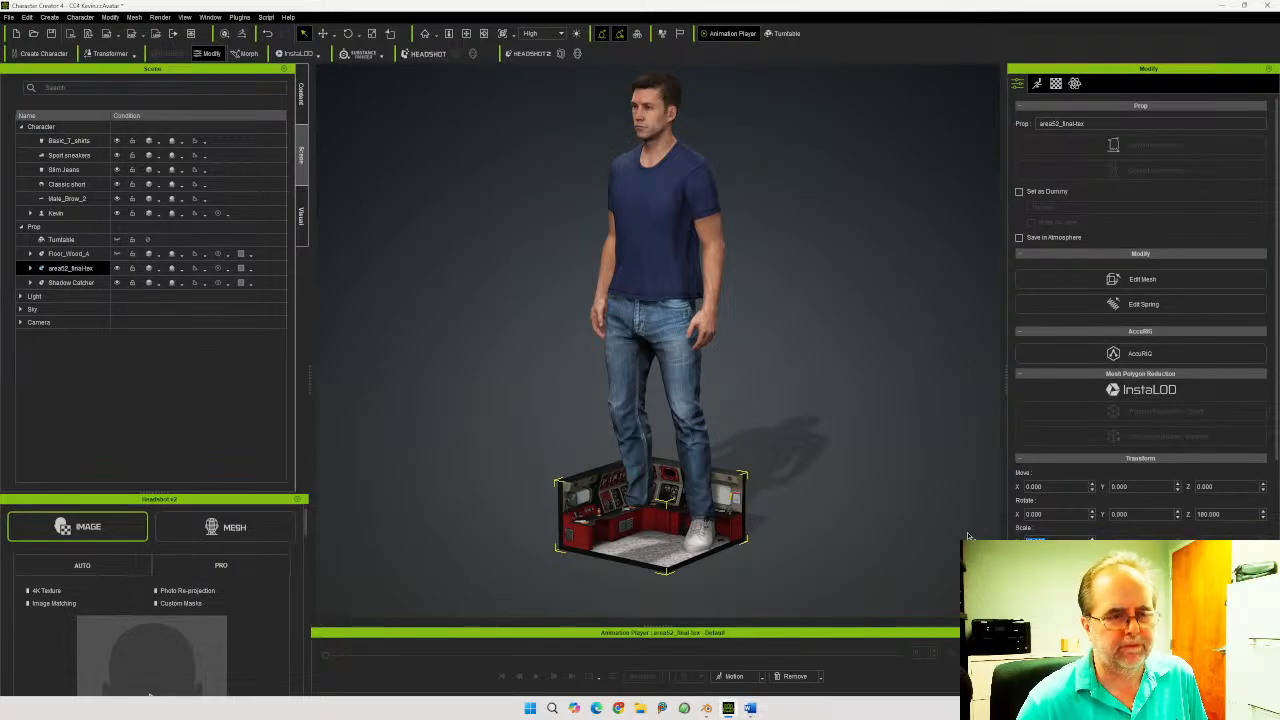
type("1000")
key("Return")
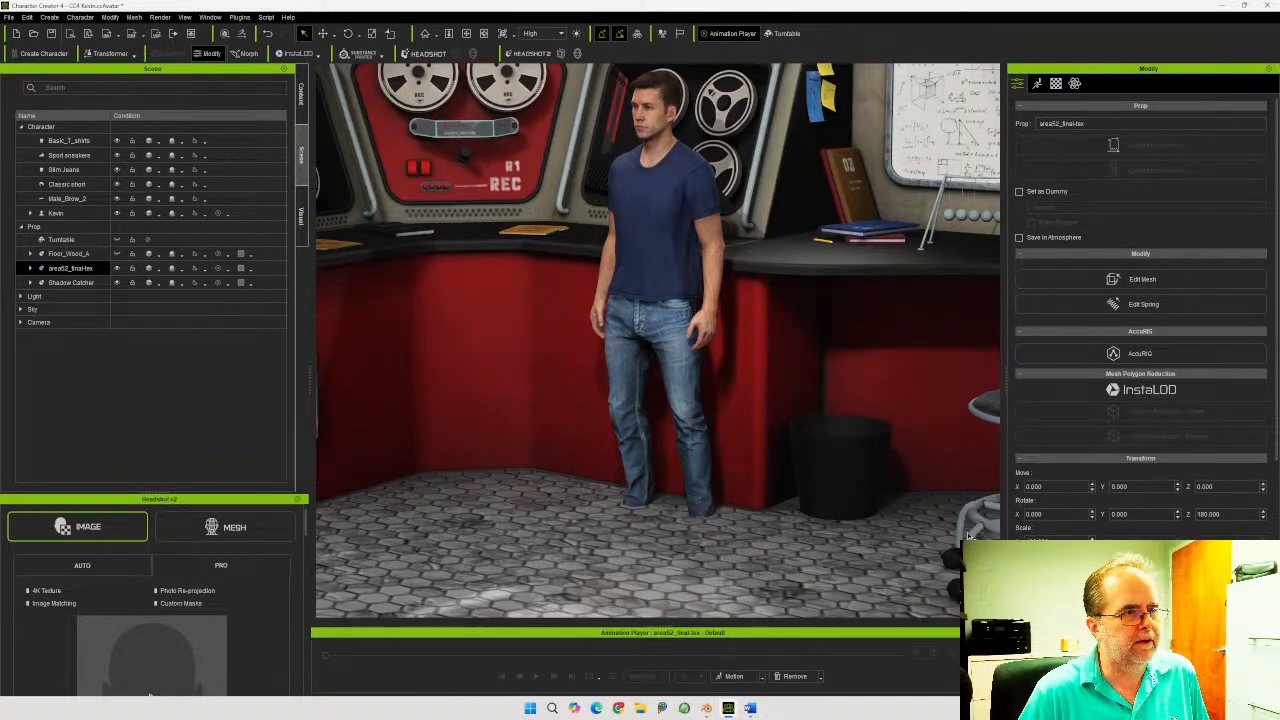
Raise the male character slightly along the vertical axis so his shoes rest on the tiled floor
scroll(785, 471, "down", 3)
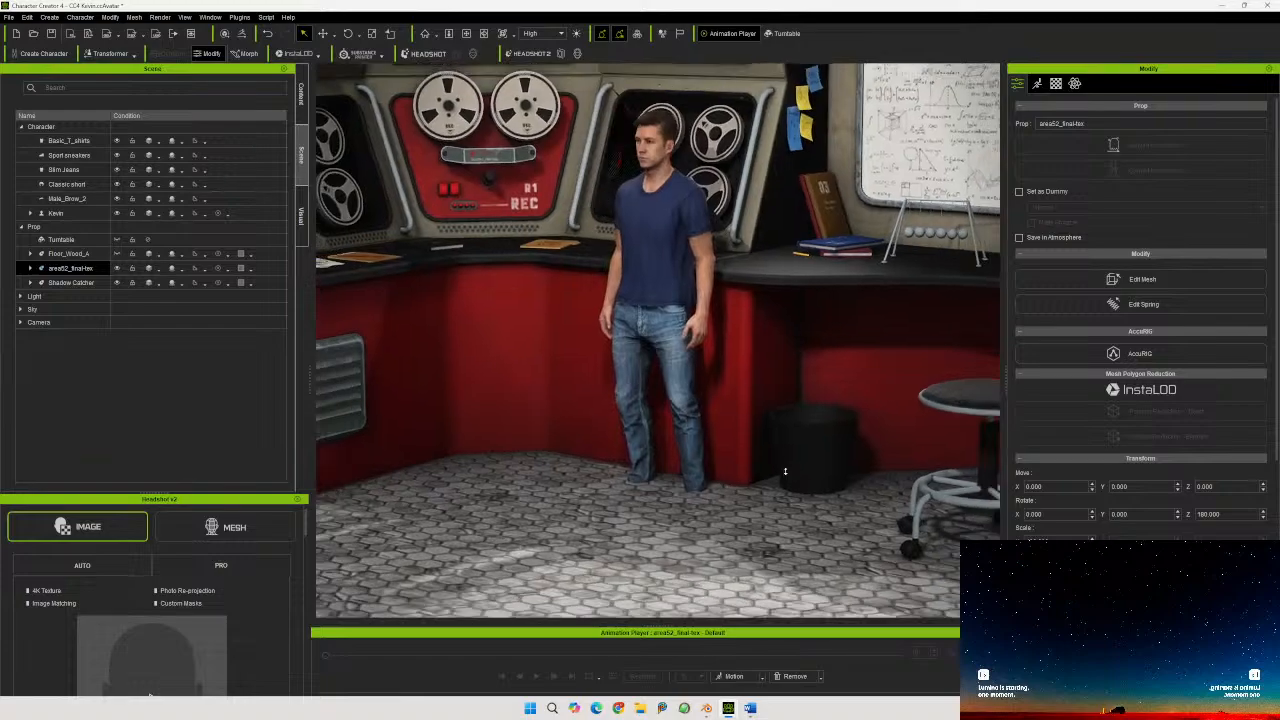
scroll(785, 471, "down", 6)
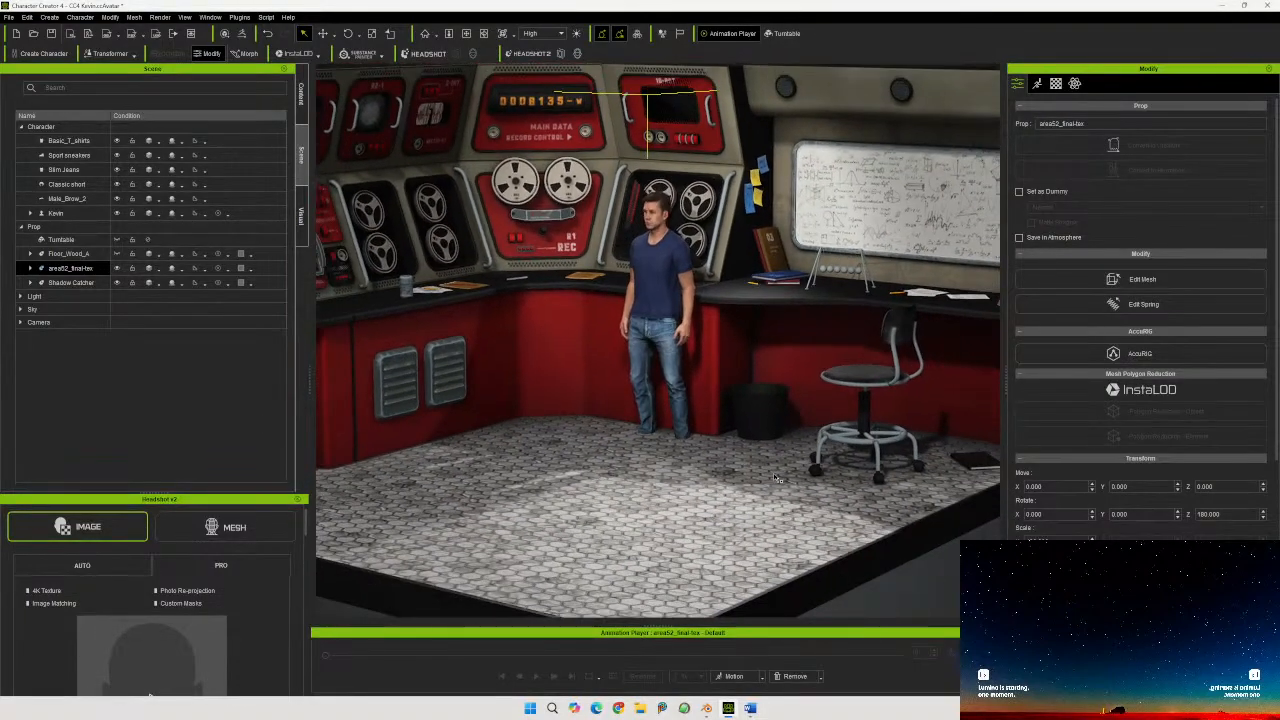
scroll(775, 478, "down", 5)
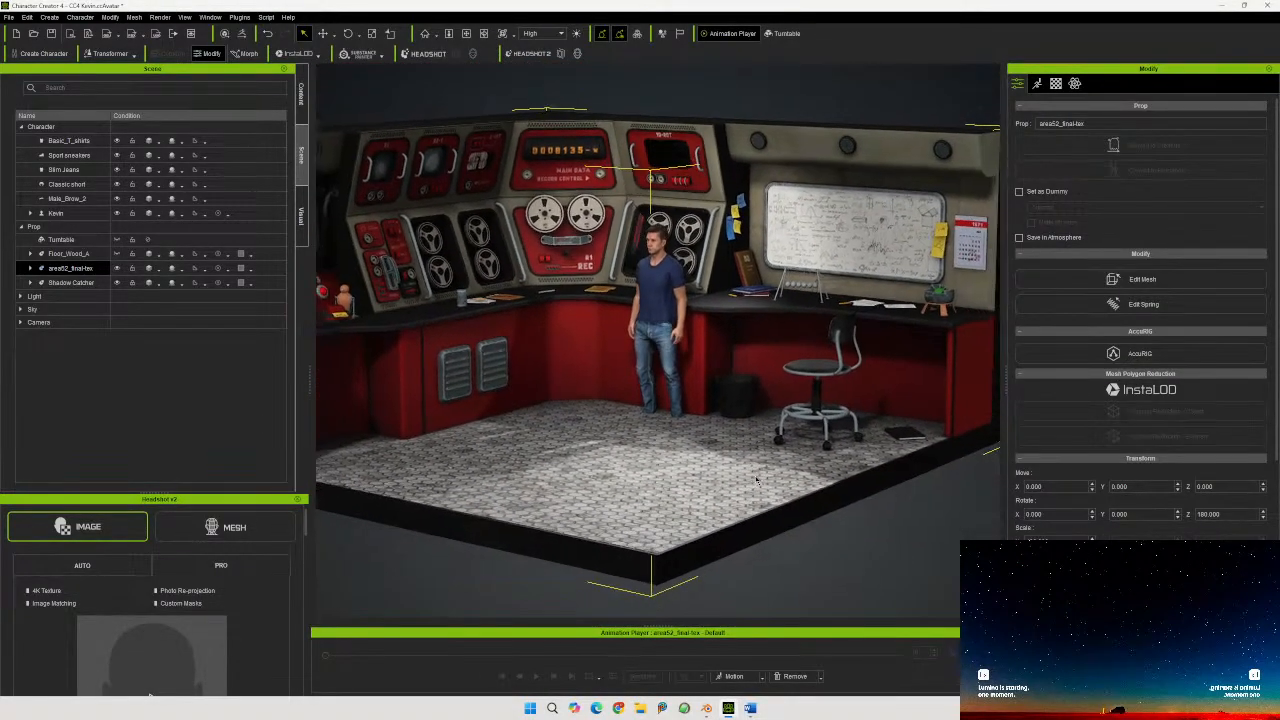
scroll(756, 481, "down", 4)
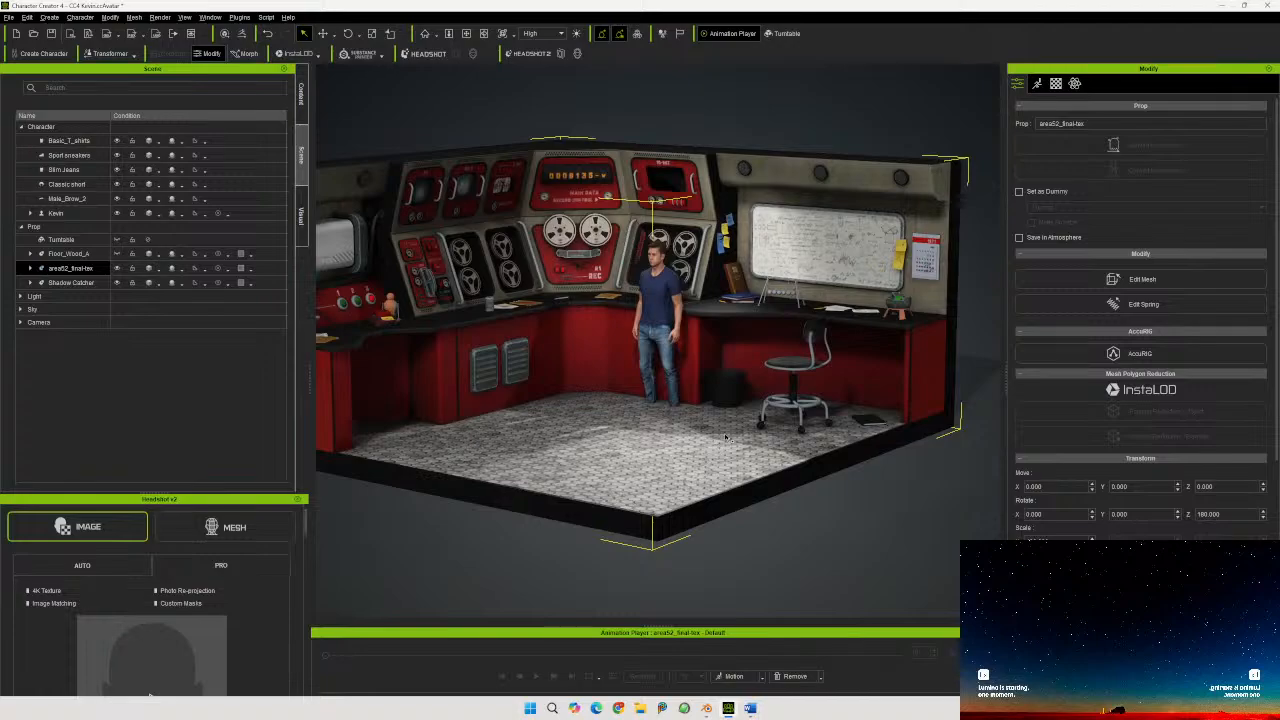
mouse_move(725, 437)
right_mouse_down()
mouse_move(672, 458)
mouse_move(586, 400)
mouse_move(740, 443)
mouse_move(728, 446)
right_mouse_up()
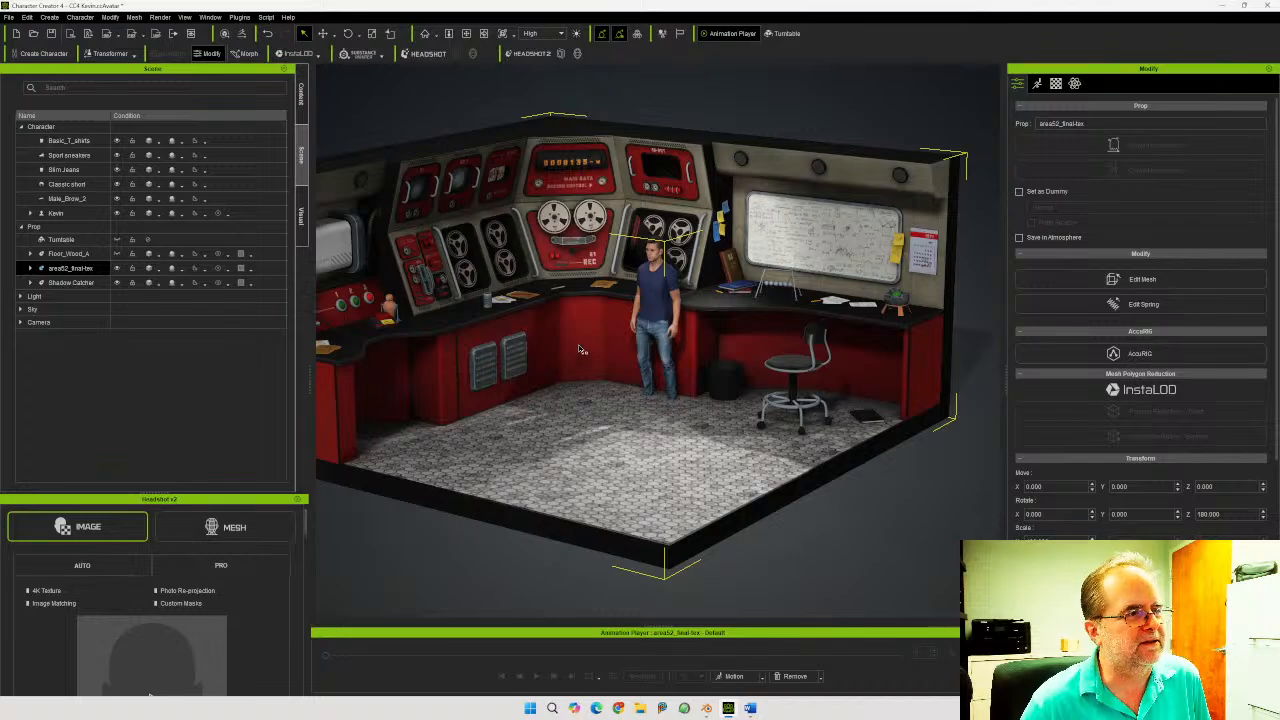
left_click(658, 292)
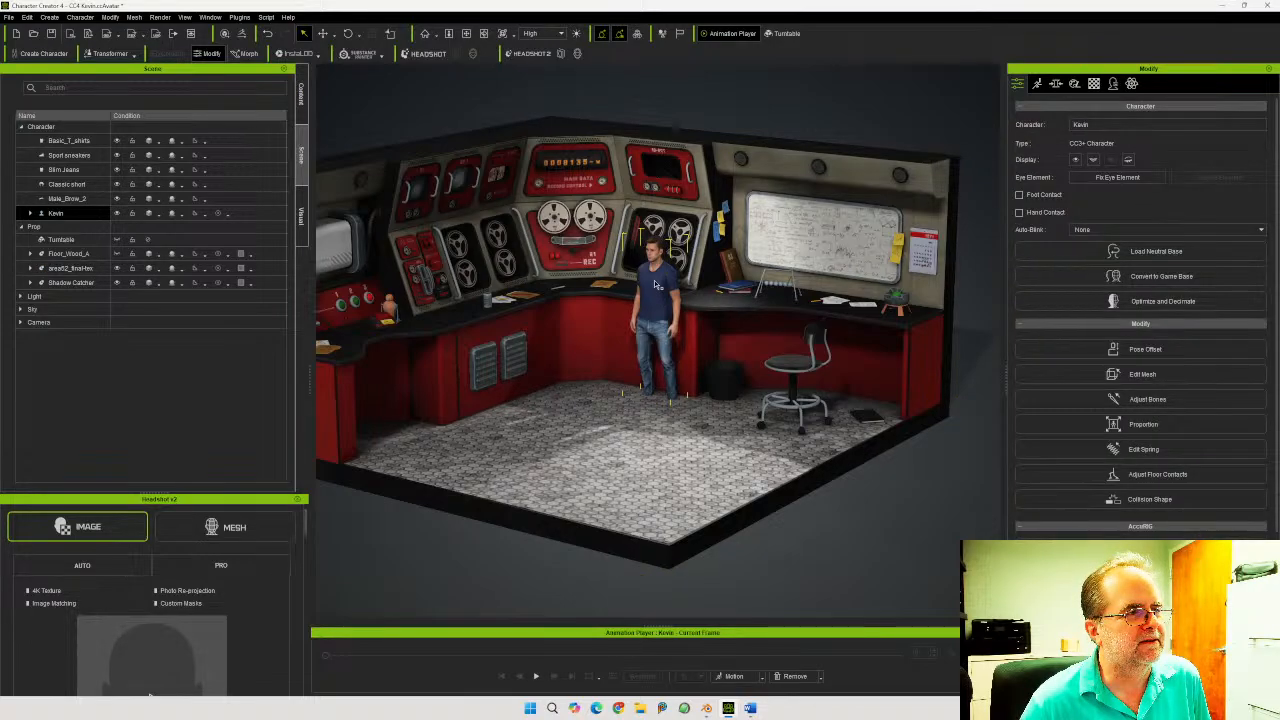
key("w")
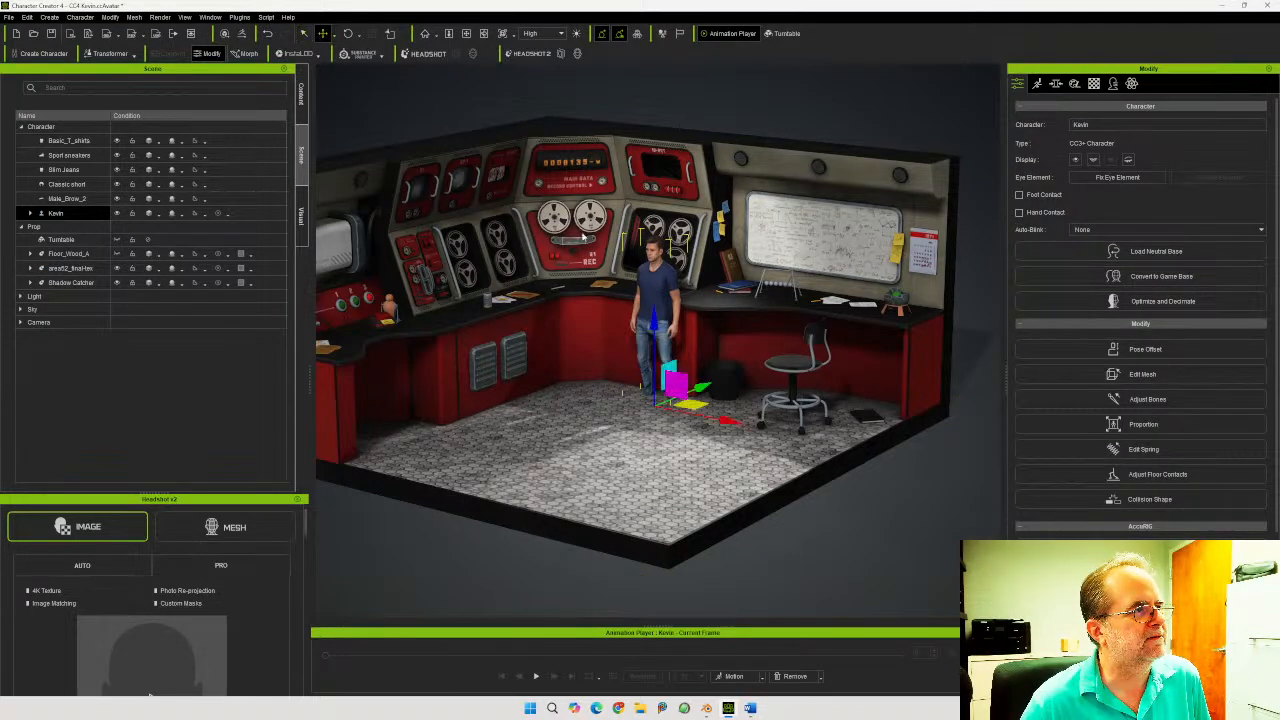
left_click_drag(654, 323, 654, 314)
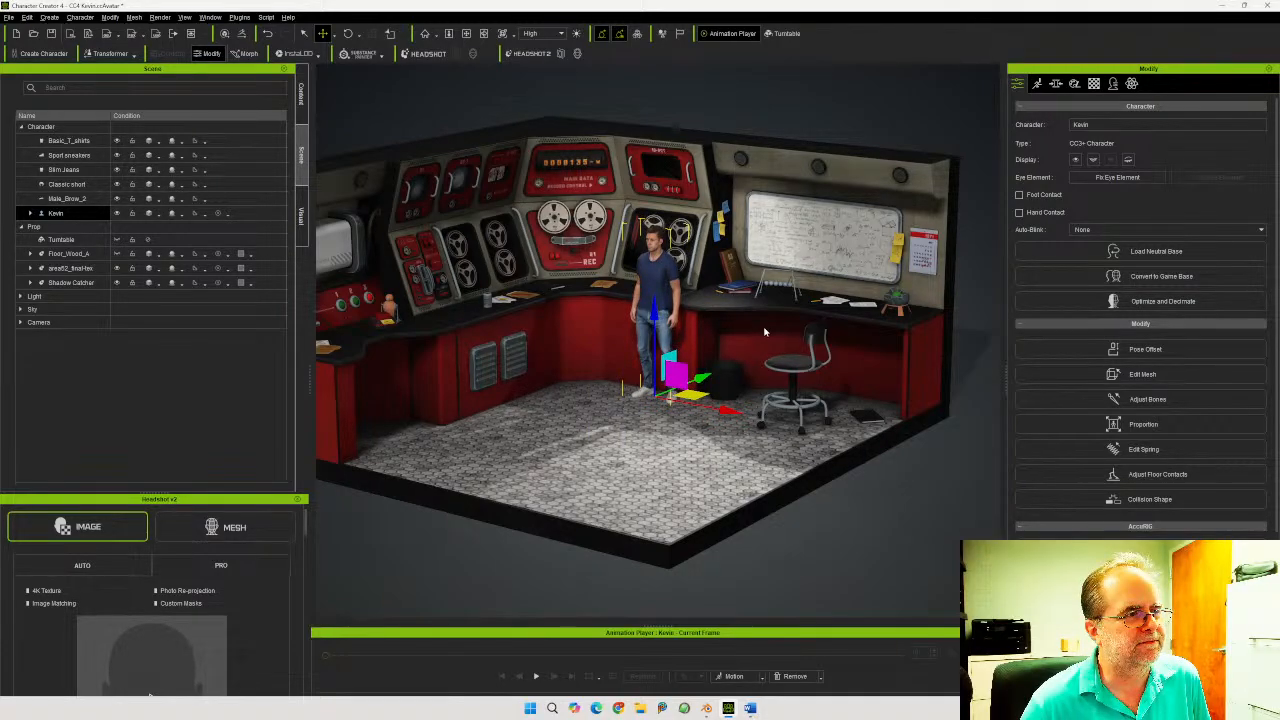
Examine the character's size and footing against the desks, chair and consoles from several angles
mouse_move(764, 331)
right_mouse_down()
mouse_move(520, 314)
mouse_move(760, 330)
mouse_move(946, 306)
mouse_move(748, 330)
right_mouse_up()
scroll(745, 329, "up", 5)
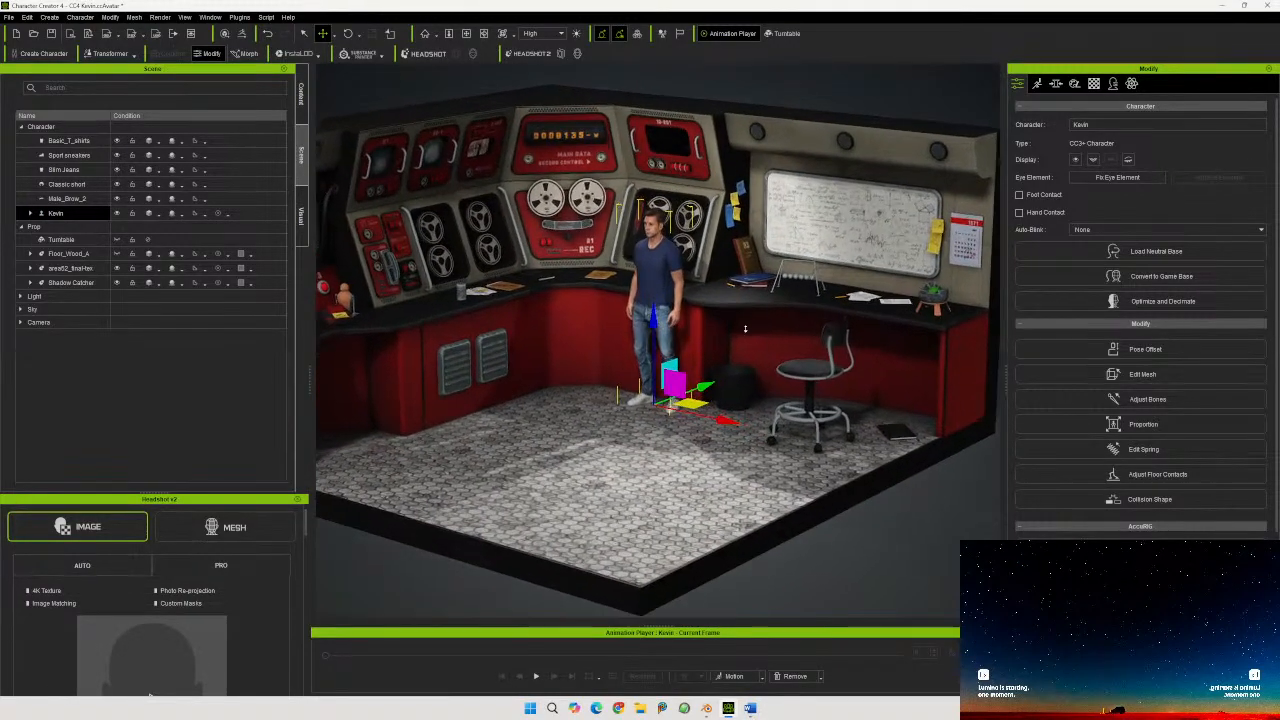
scroll(745, 328, "up", 4)
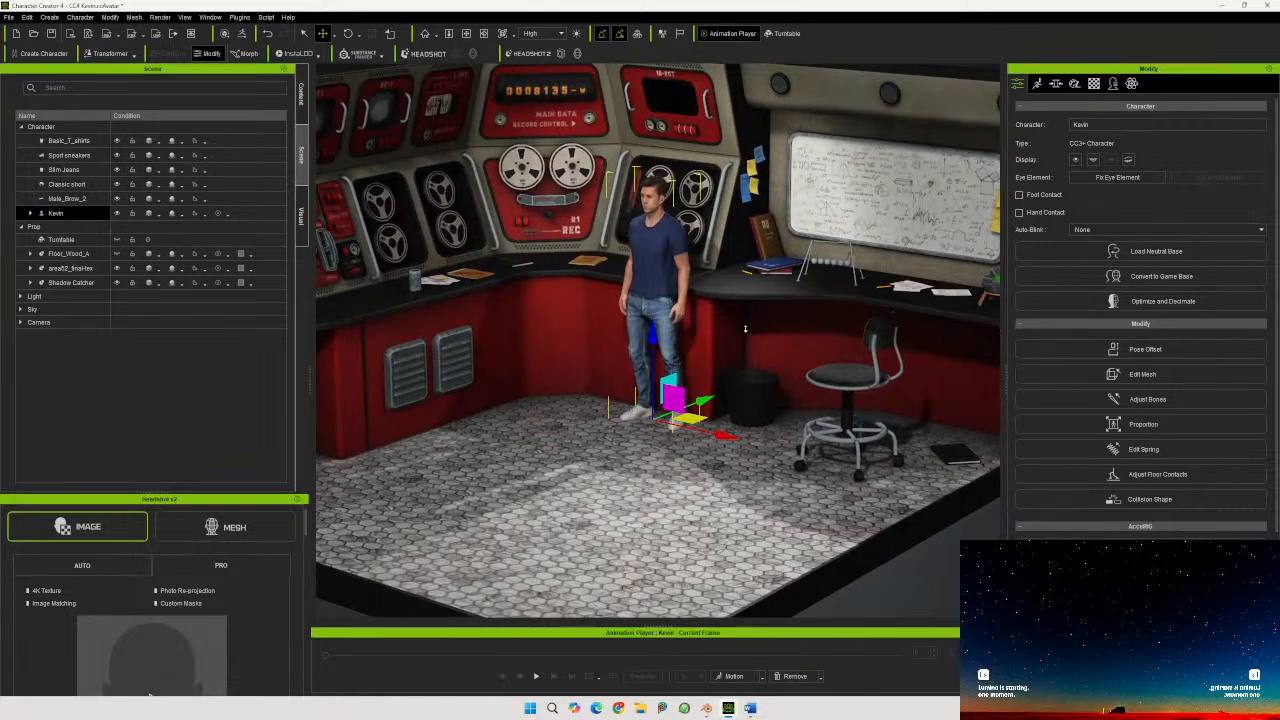
scroll(745, 329, "up", 1)
right_click_drag(806, 293, 718, 249)
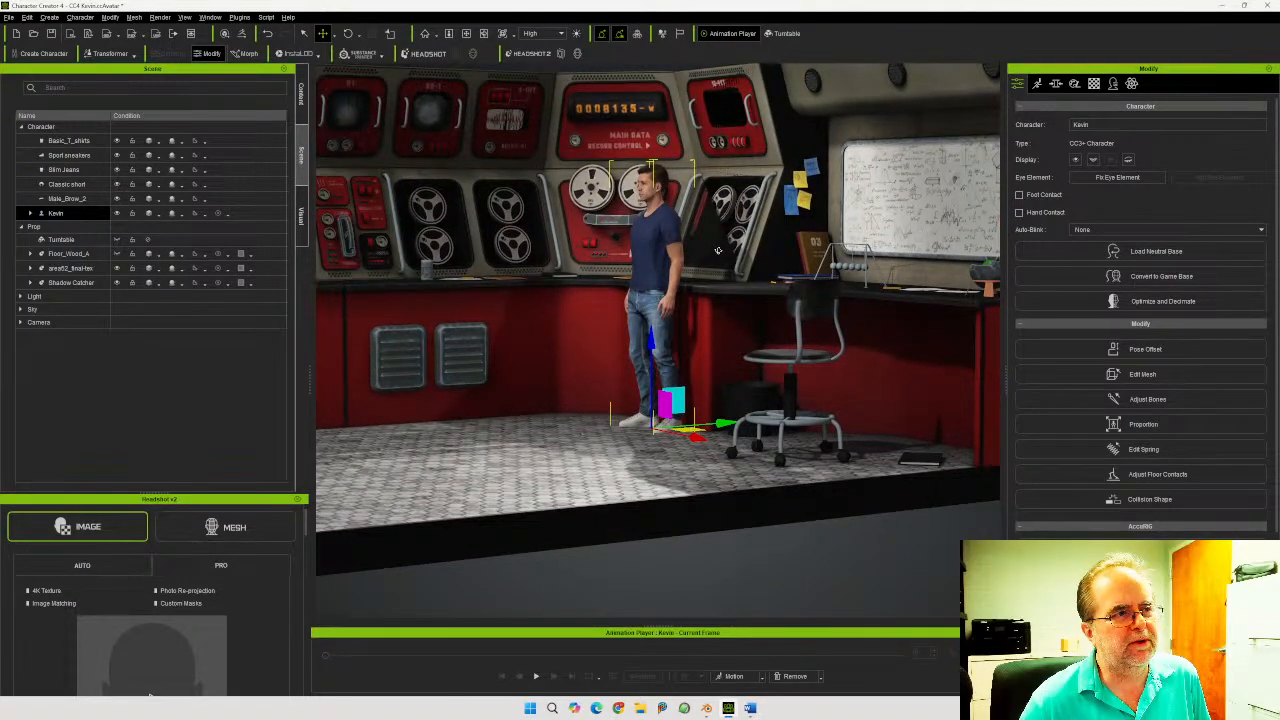
right_click_drag(718, 250, 742, 260)
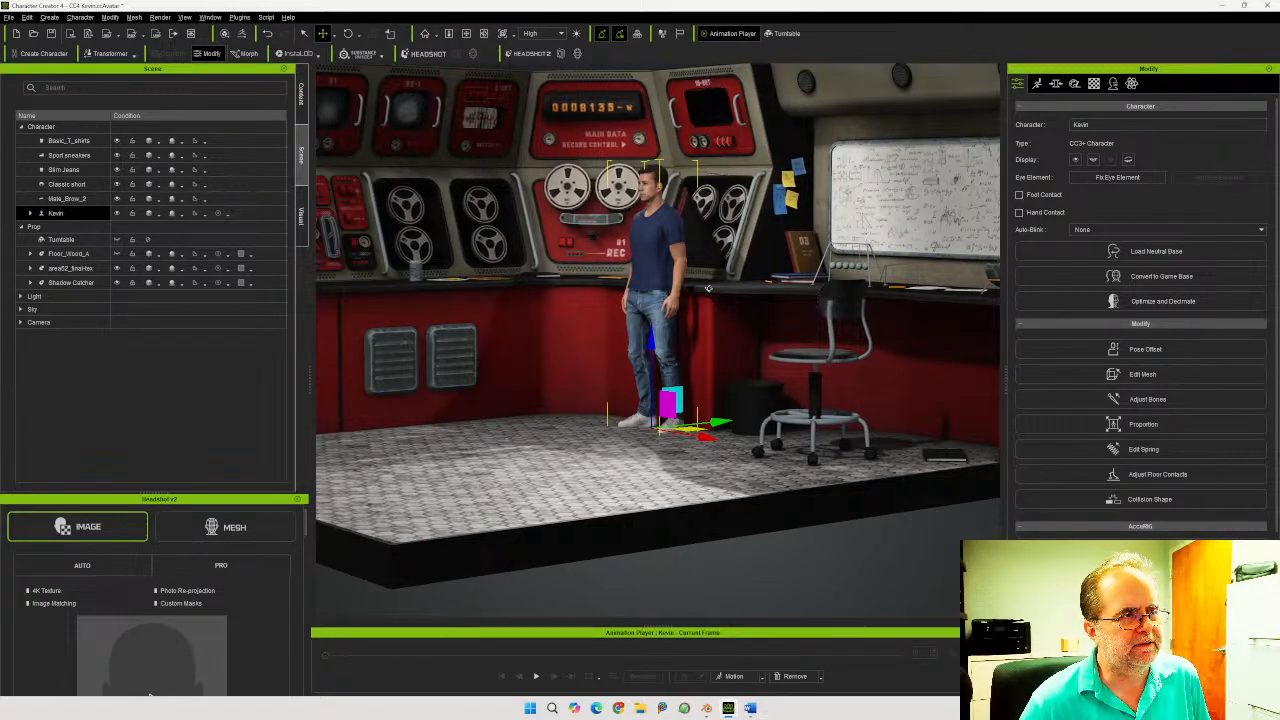
right_click_drag(679, 298, 786, 310)
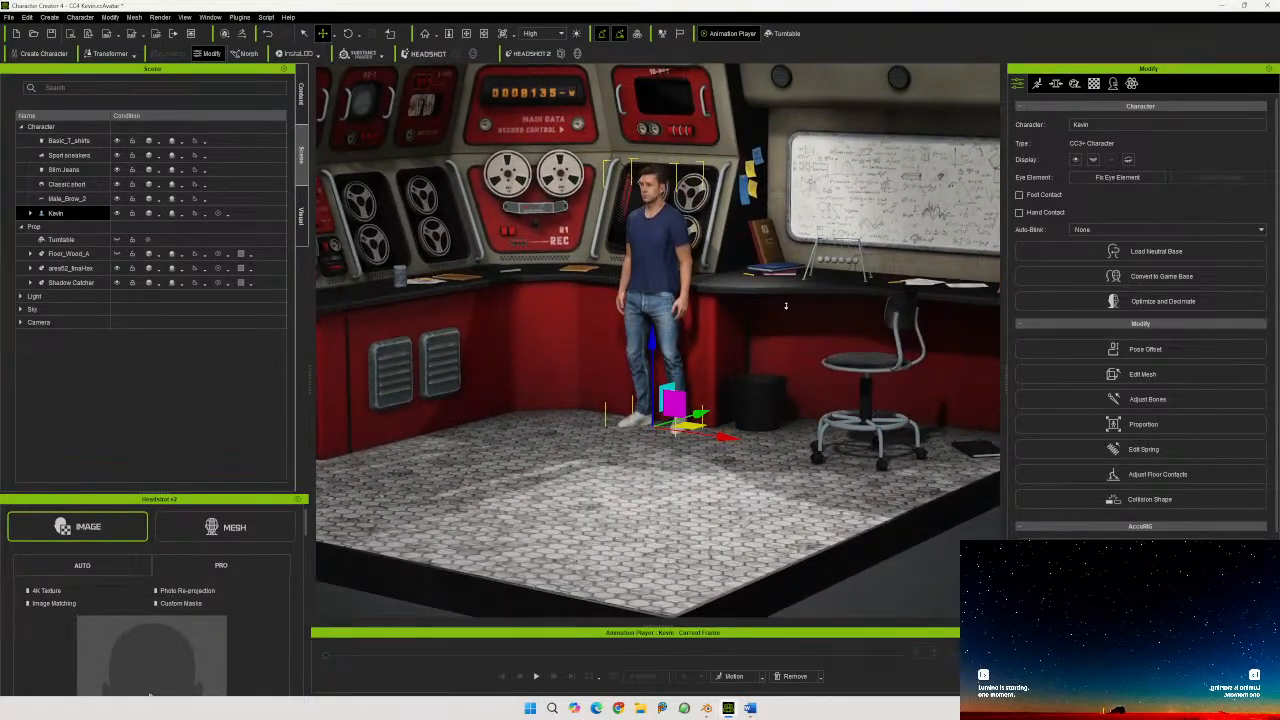
scroll(785, 306, "down", 4)
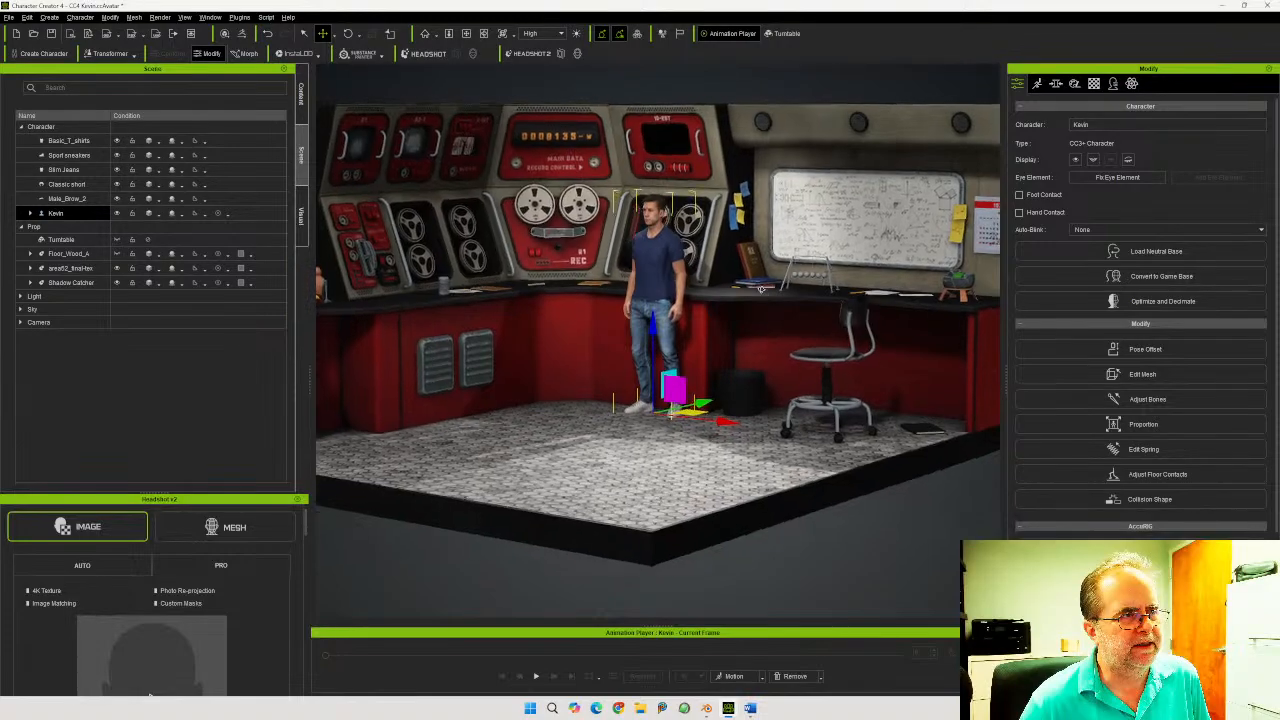
right_click_drag(761, 288, 756, 303)
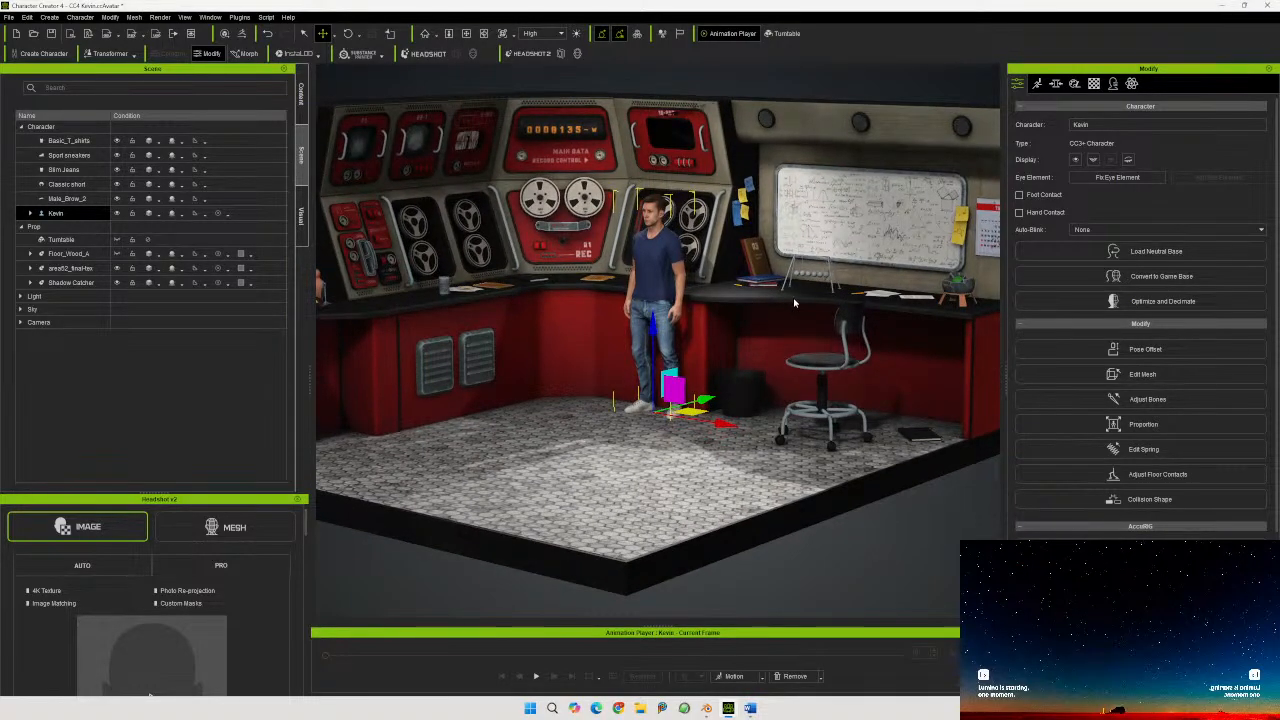
Scale the area52_final-tex room prop down slightly and uniformly to better match the character's size
left_click(793, 297)
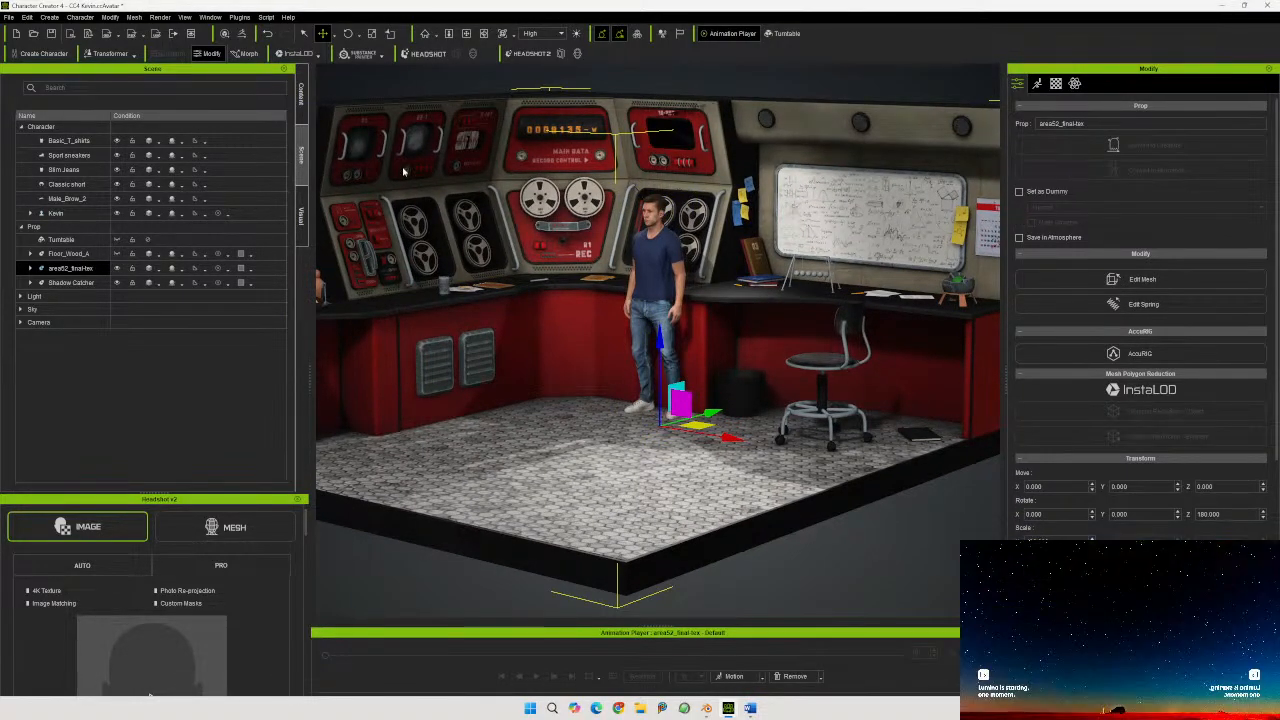
left_click(371, 35)
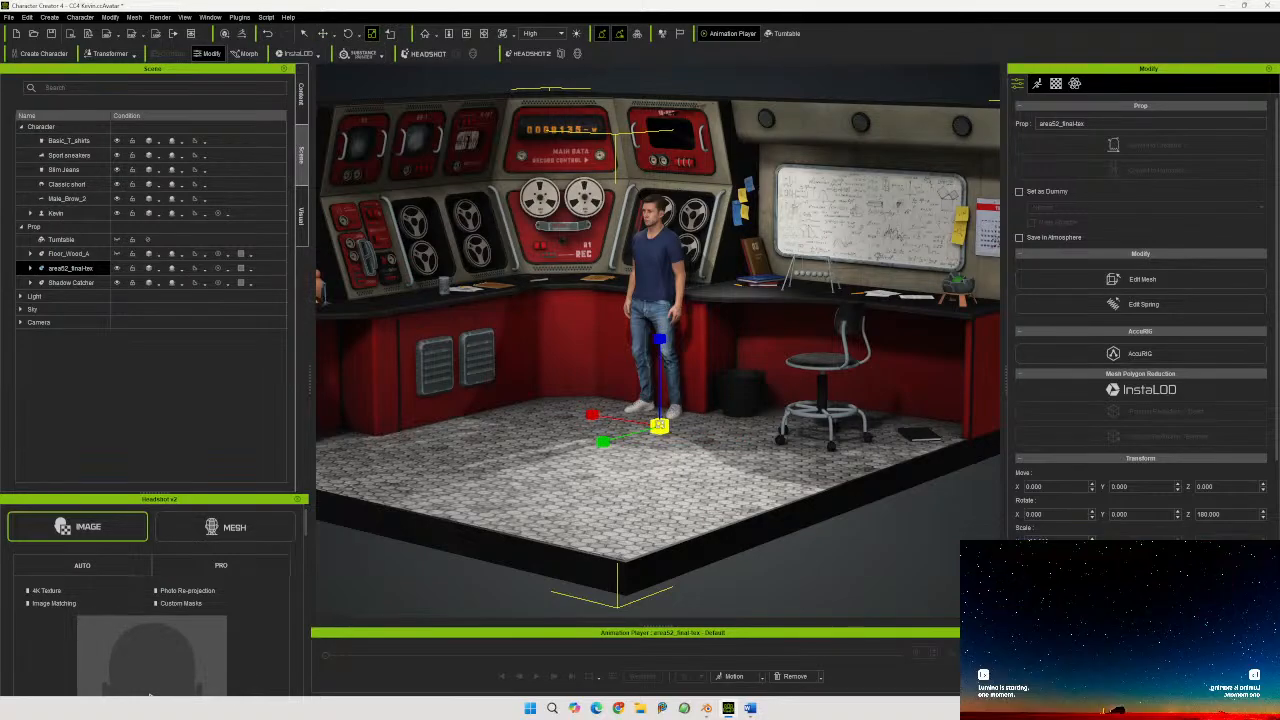
left_click_drag(661, 424, 685, 444)
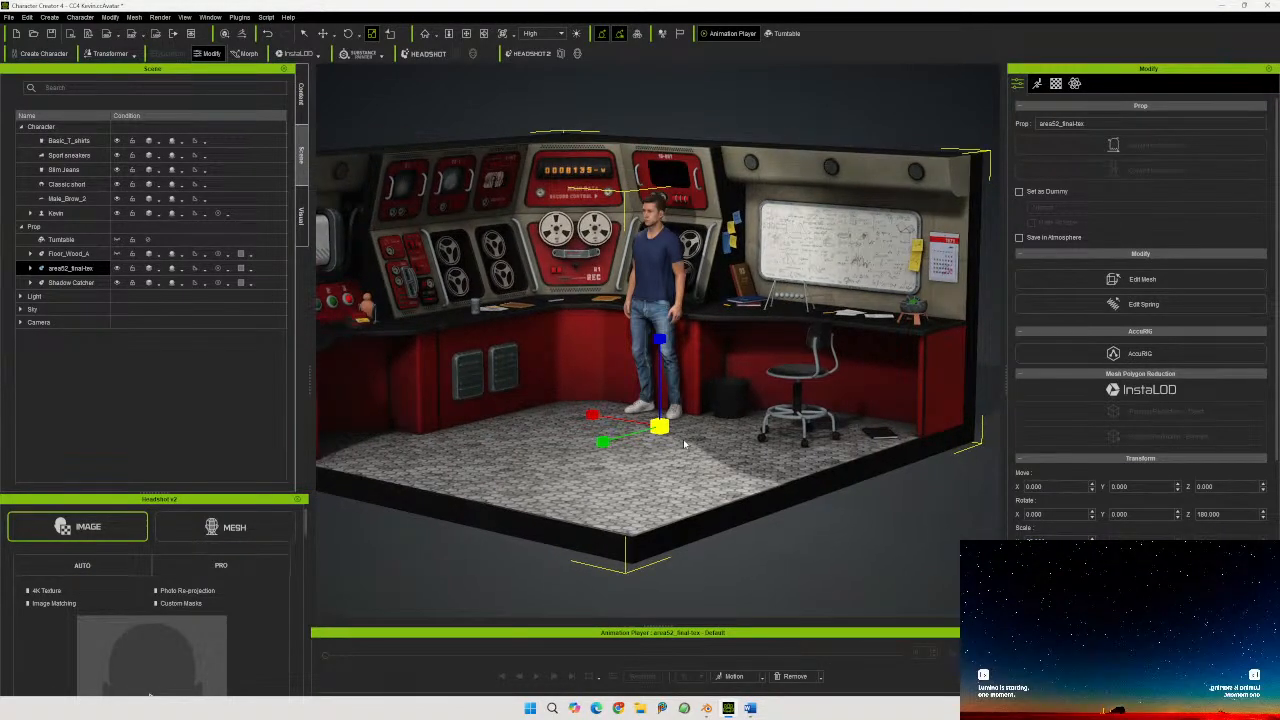
Search the animation library for "sit" and apply the M_Sit_talk_1 motion to the male character
right_click_drag(760, 450, 540, 426)
right_click_drag(541, 427, 746, 477)
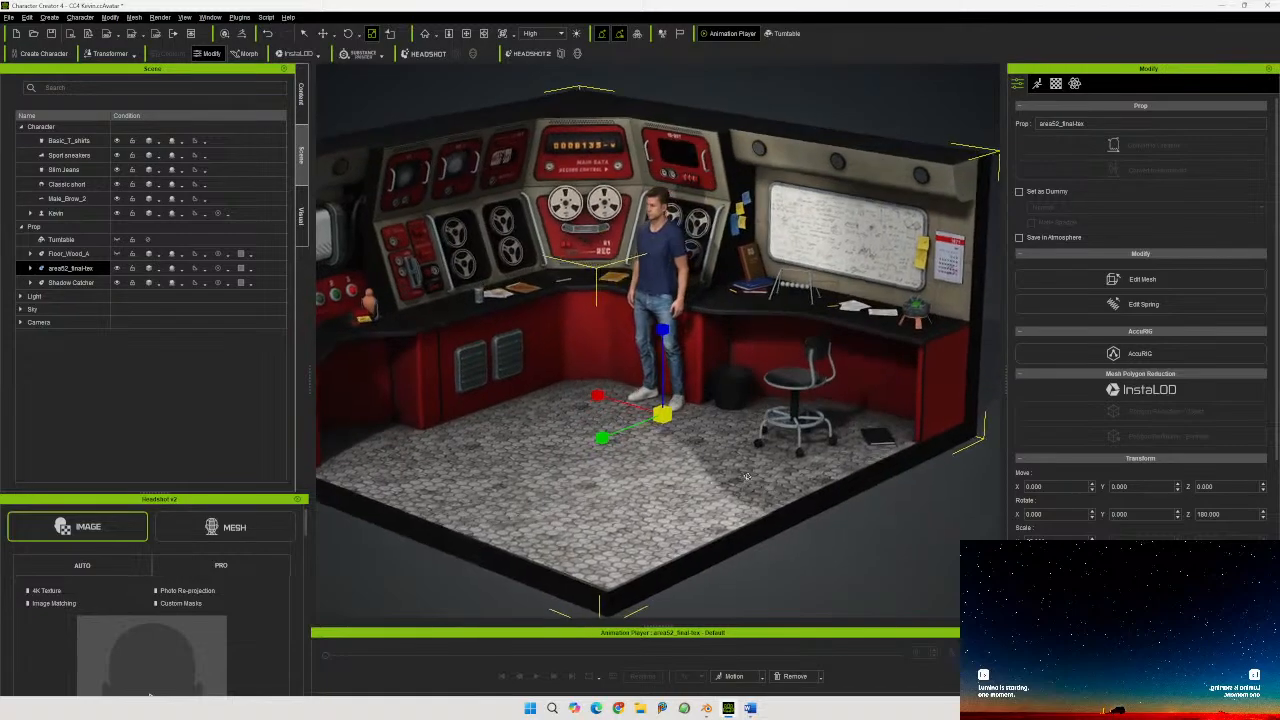
left_click(670, 220)
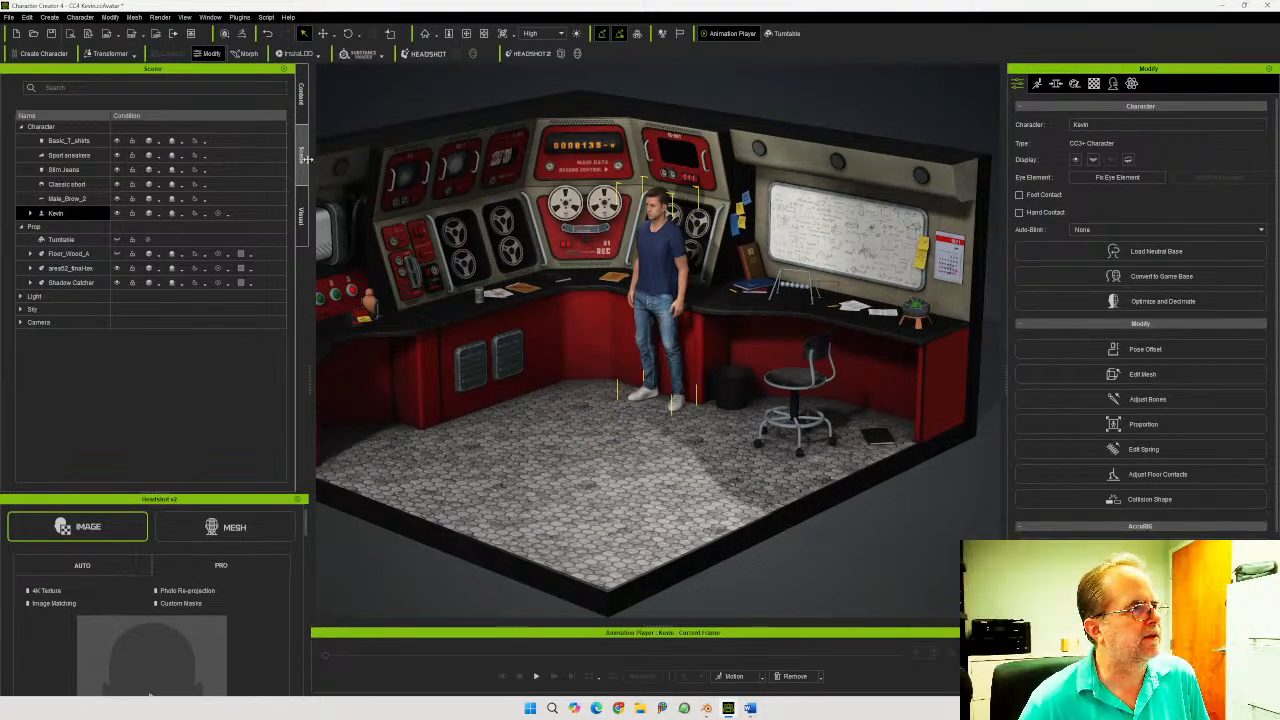
left_click(300, 95)
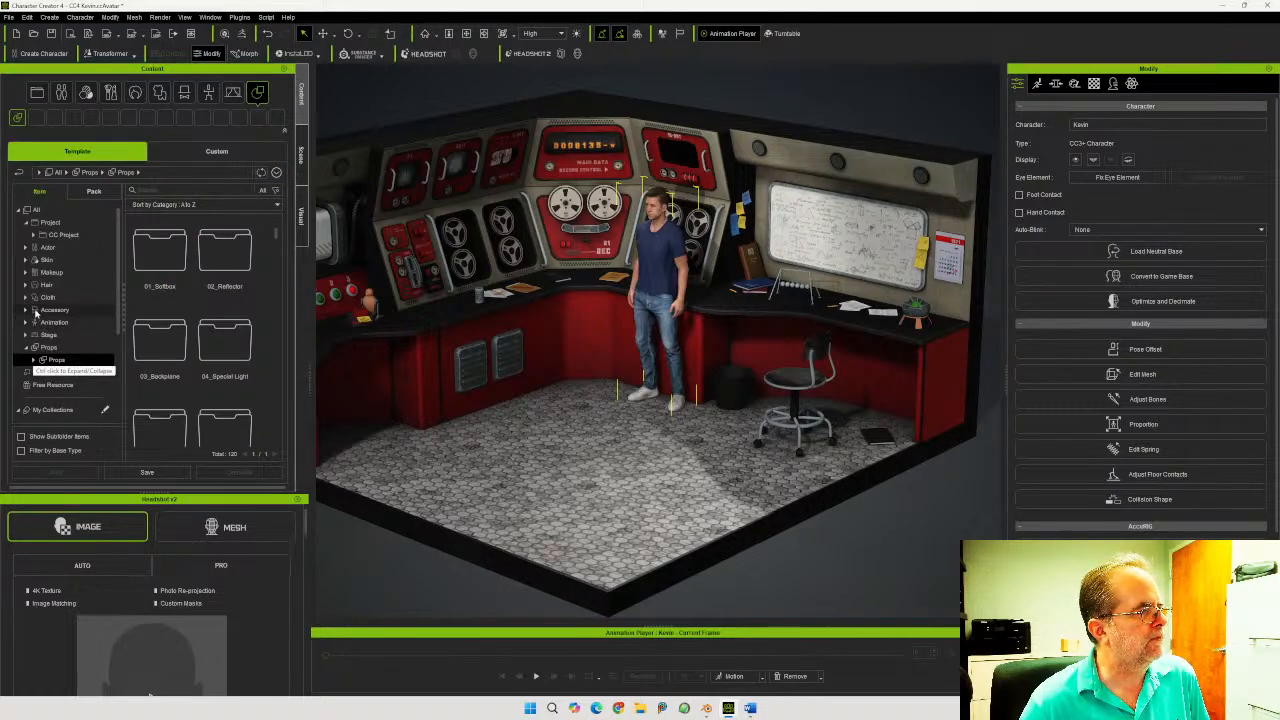
left_click(24, 323)
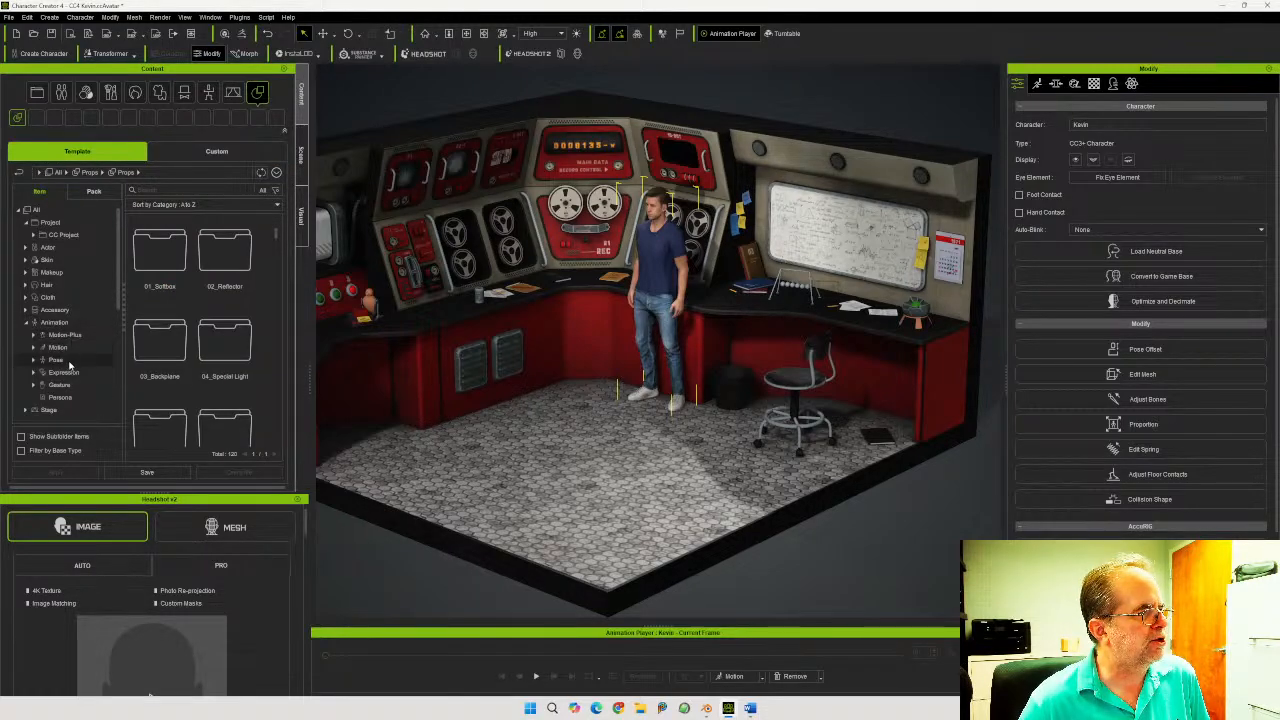
left_click(56, 360)
left_click(60, 323)
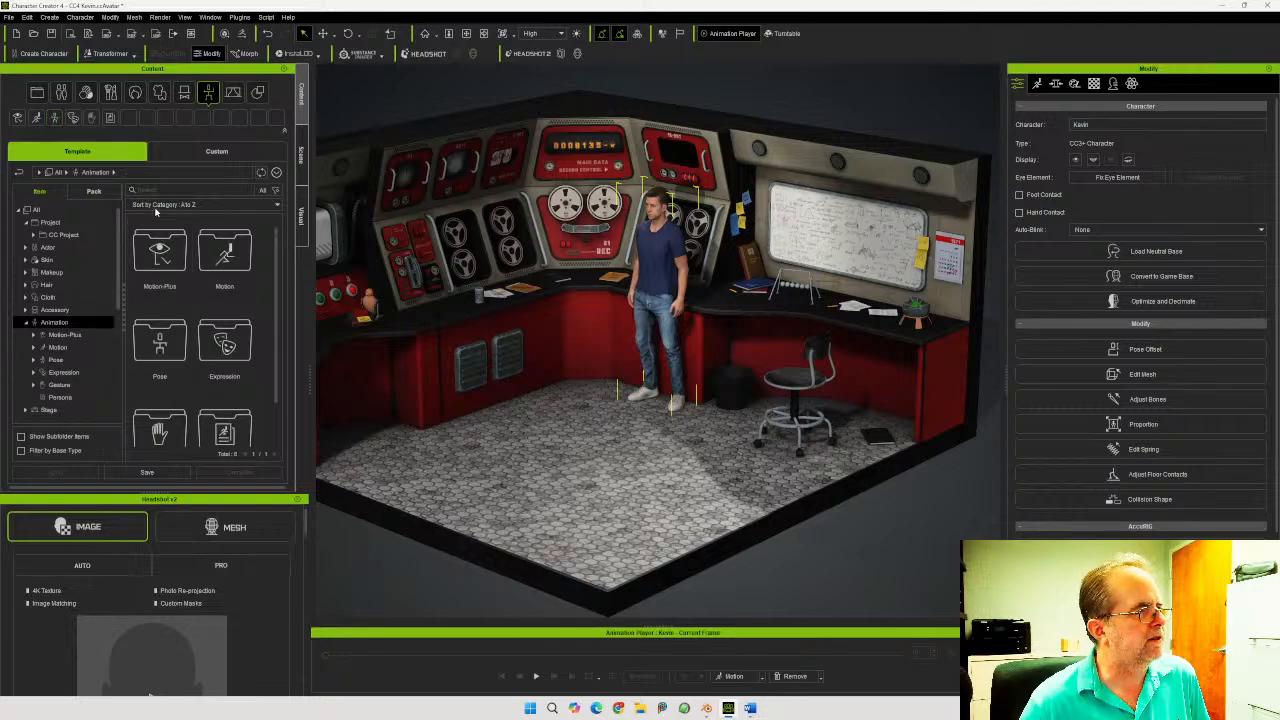
left_click(221, 193)
type("sit")
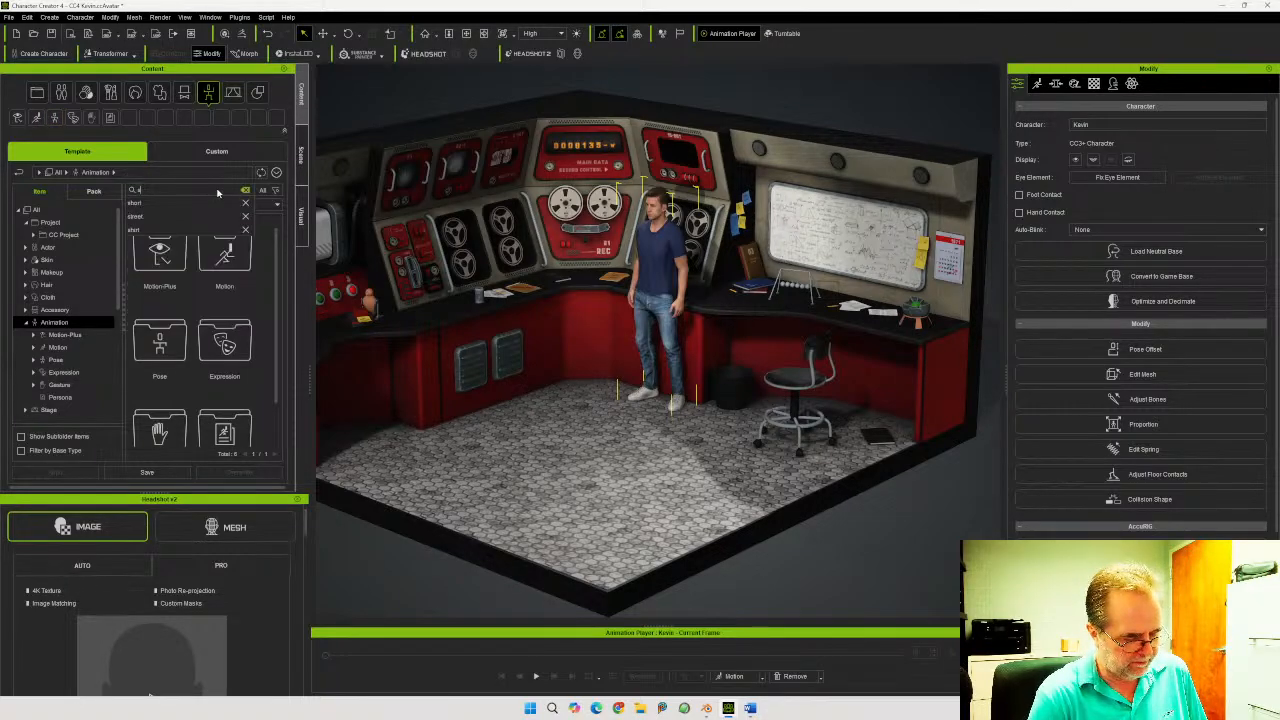
key("Return")
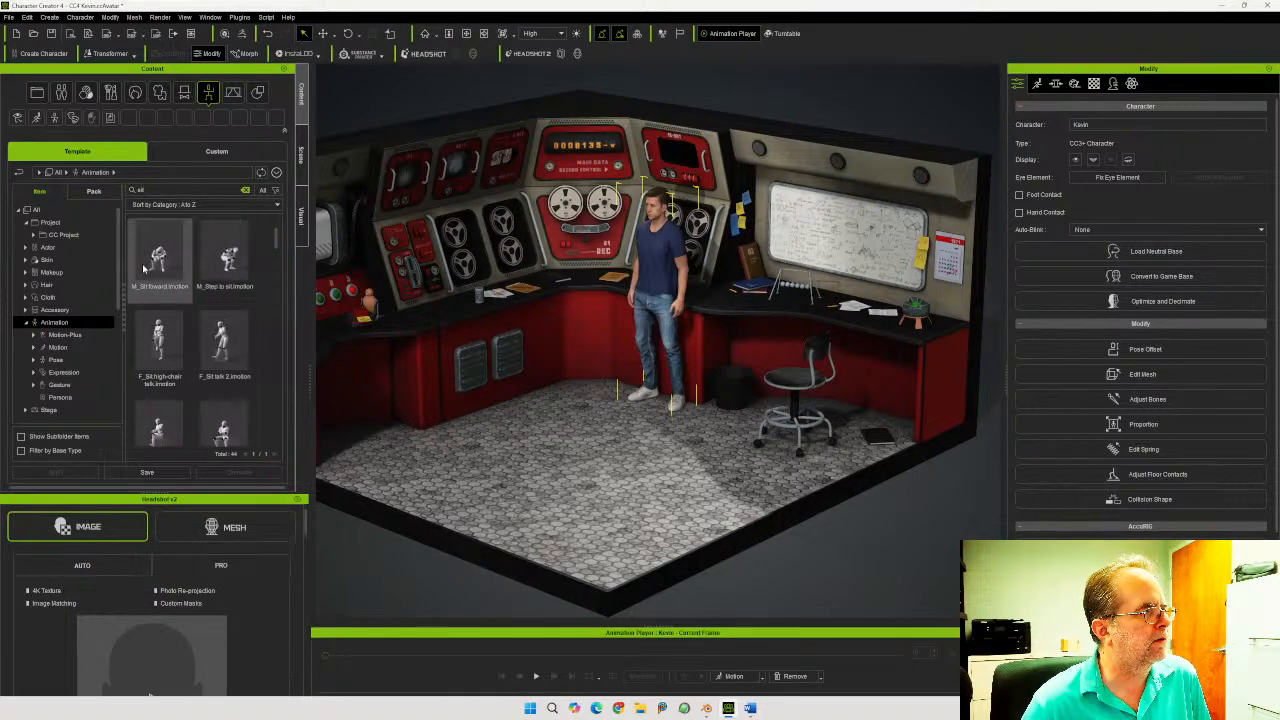
scroll(263, 316, "down", 1)
scroll(263, 318, "down", 2)
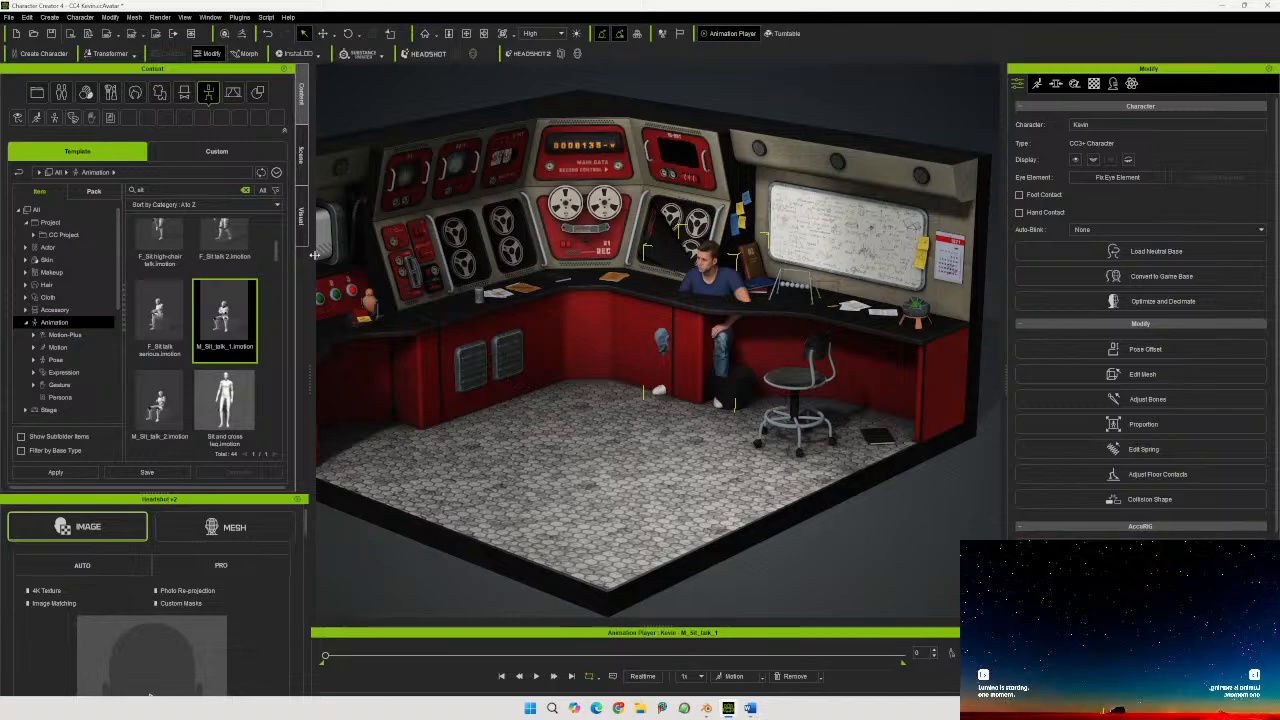
Move the seated character out of the desk and across the floor onto the swivel chair
key("w")
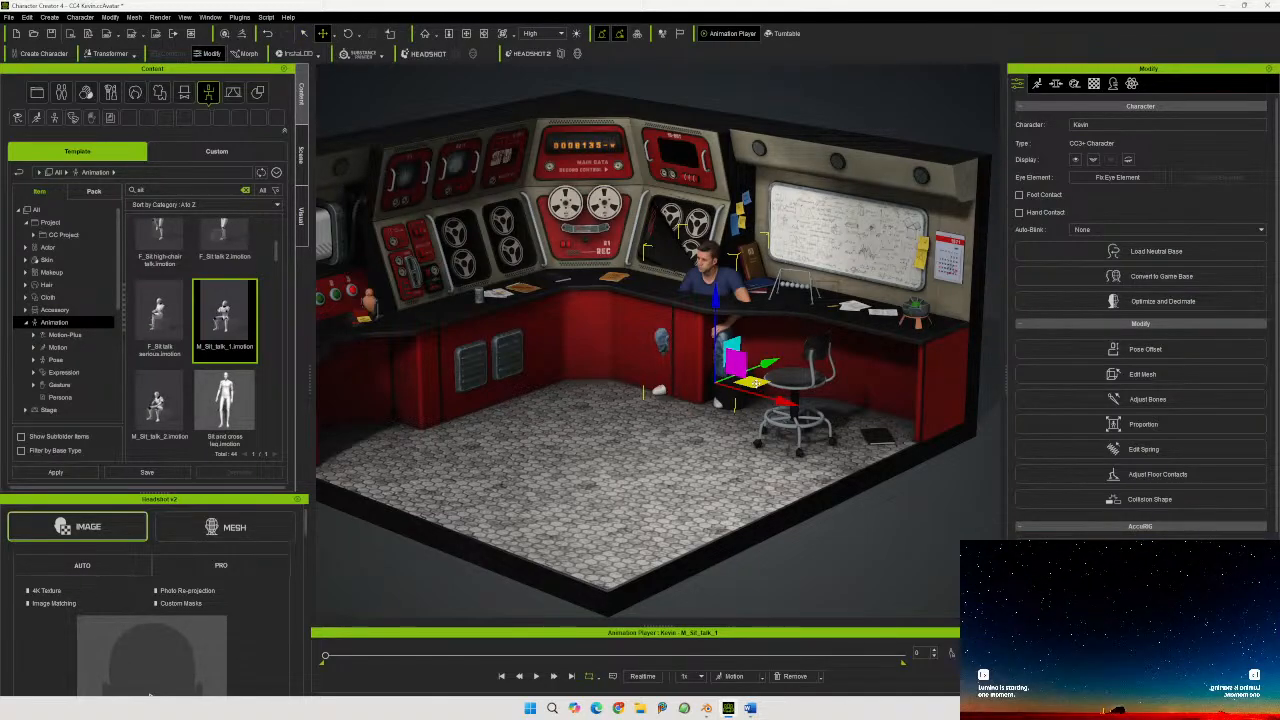
left_click_drag(755, 383, 680, 405)
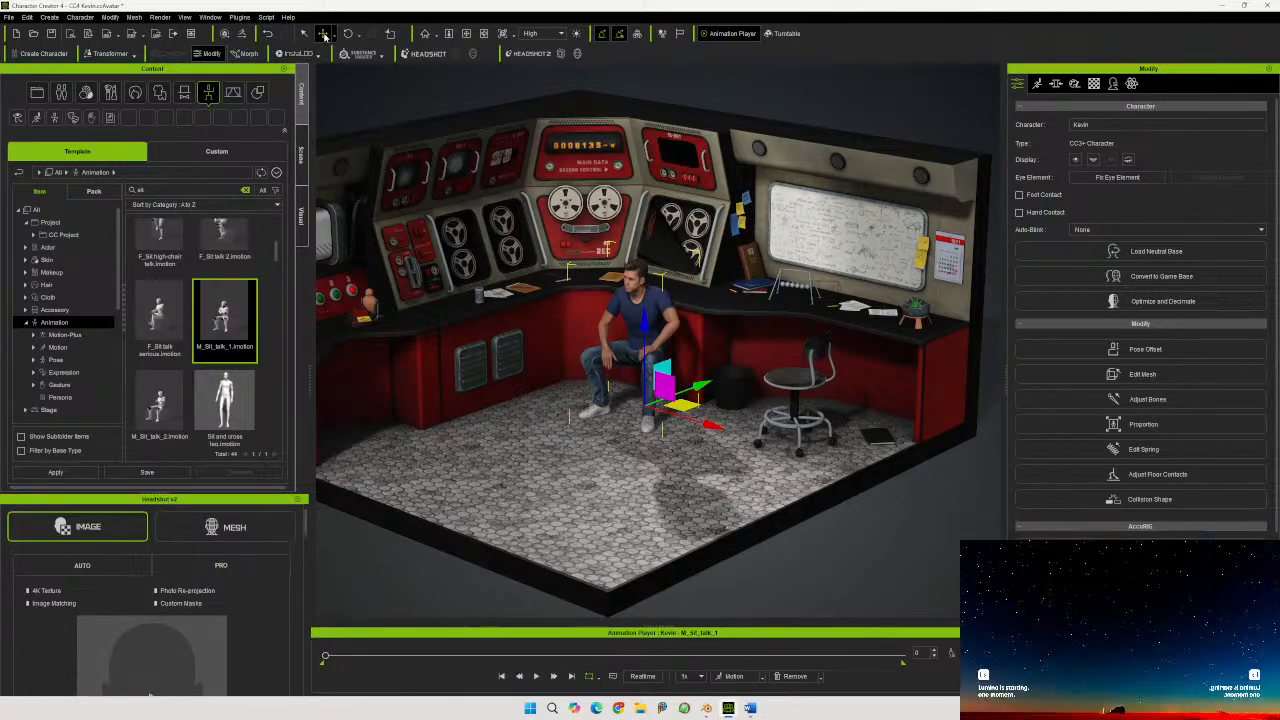
left_click(688, 403)
left_click(636, 312)
left_click_drag(700, 416, 828, 437)
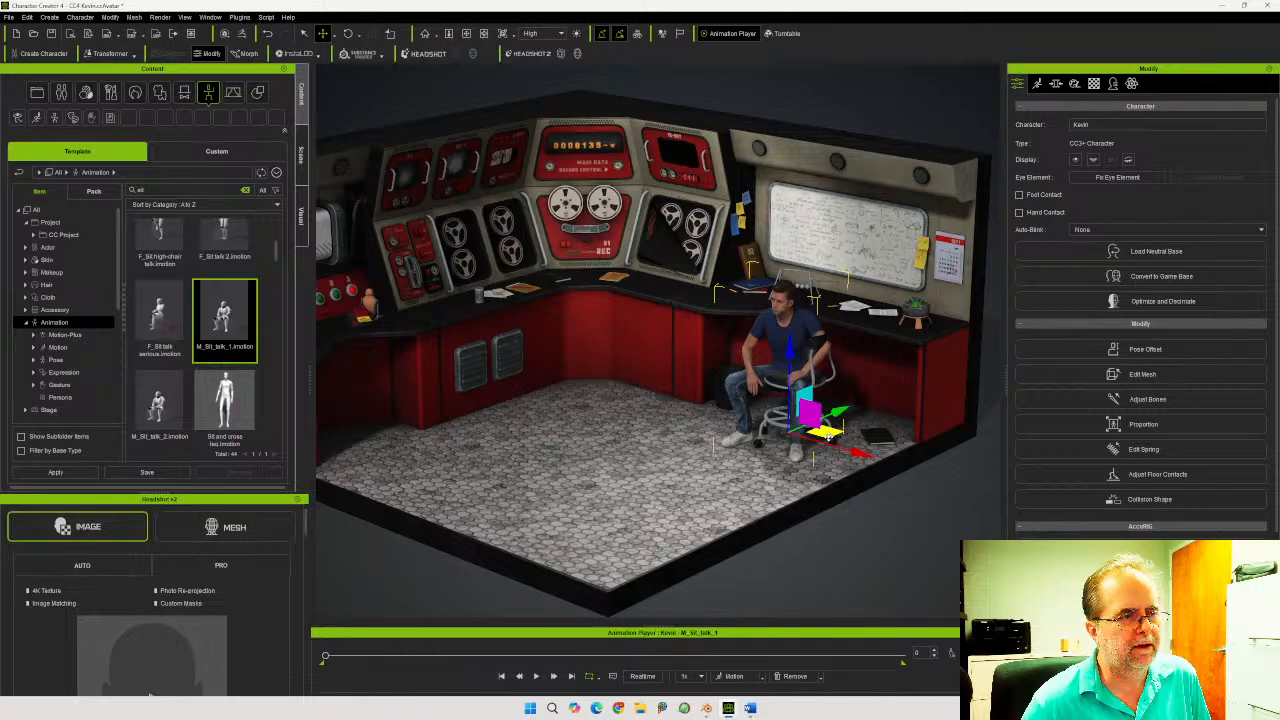
right_click_drag(826, 446, 800, 405)
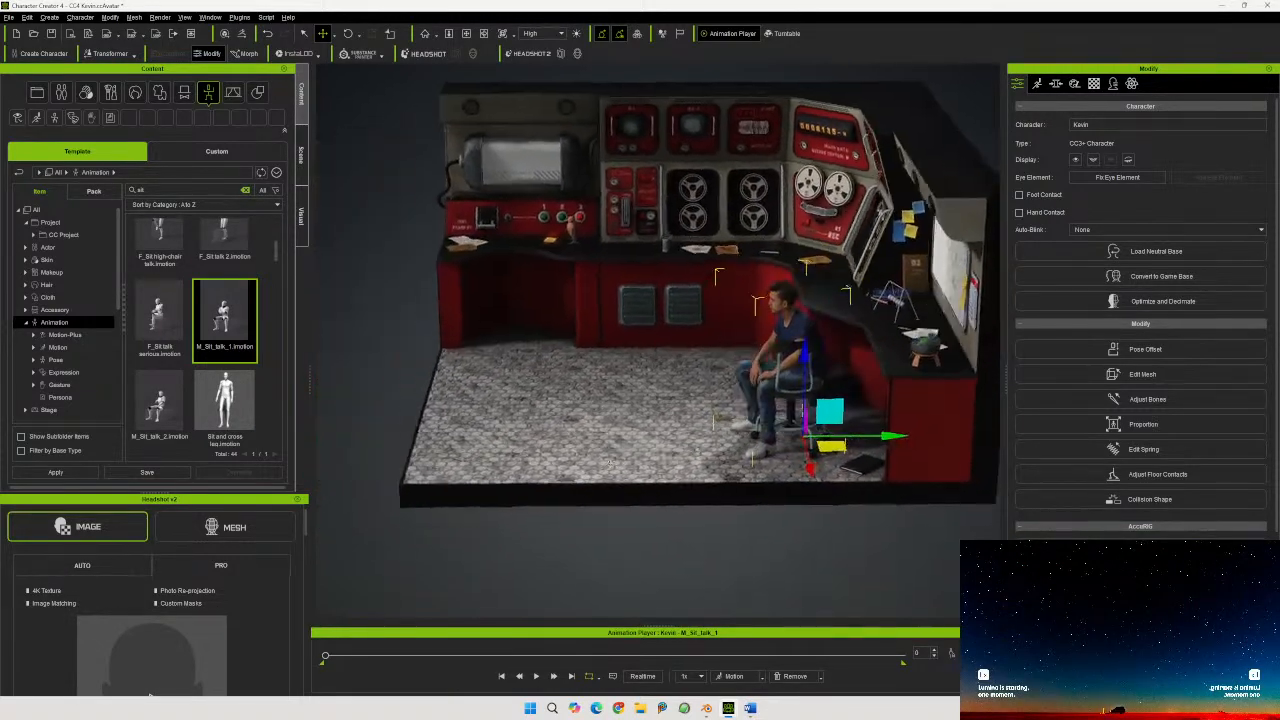
right_click_drag(609, 462, 775, 422)
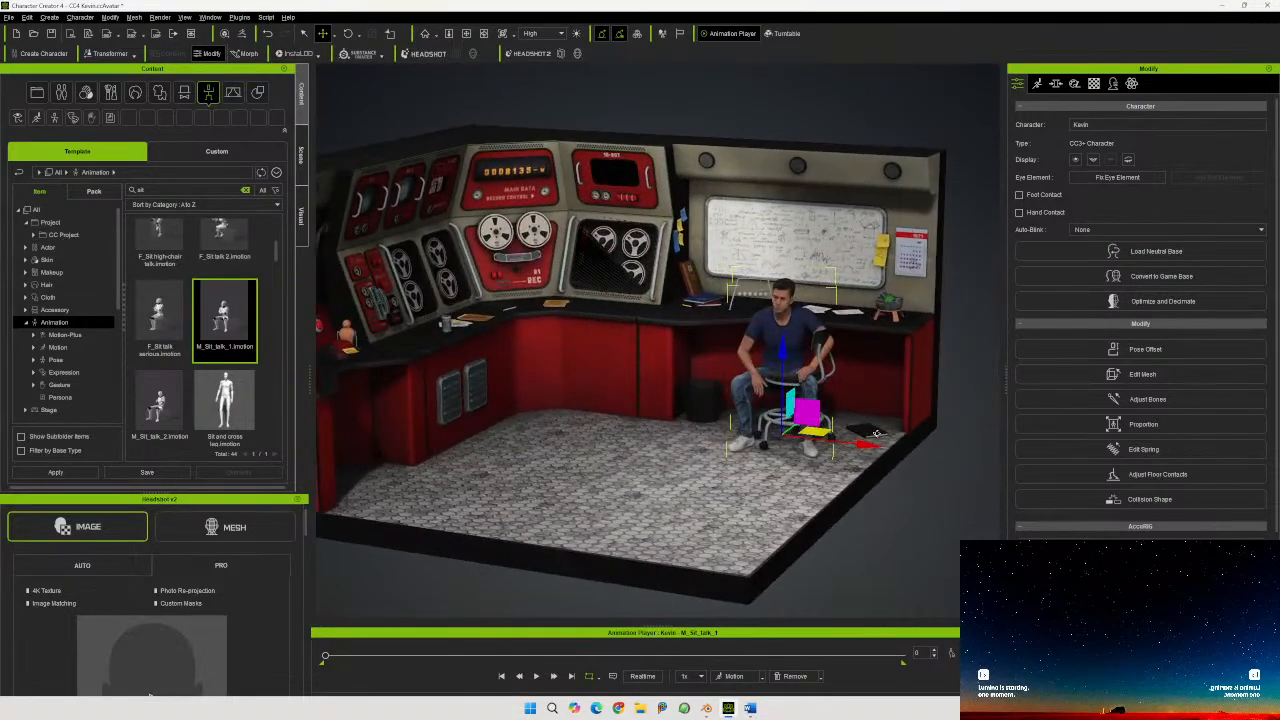
Raise the character's hips in Edit Pose so he sits at the height of the chair seat
left_click(1037, 83)
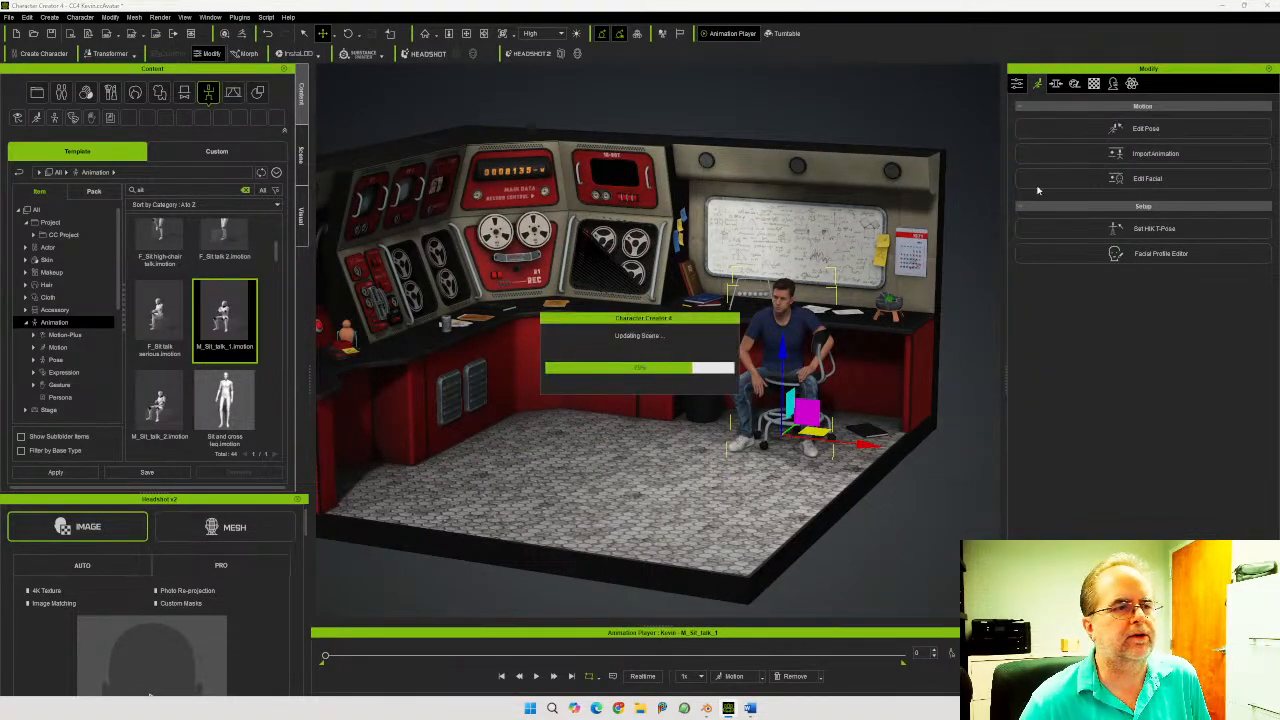
left_click(1145, 128)
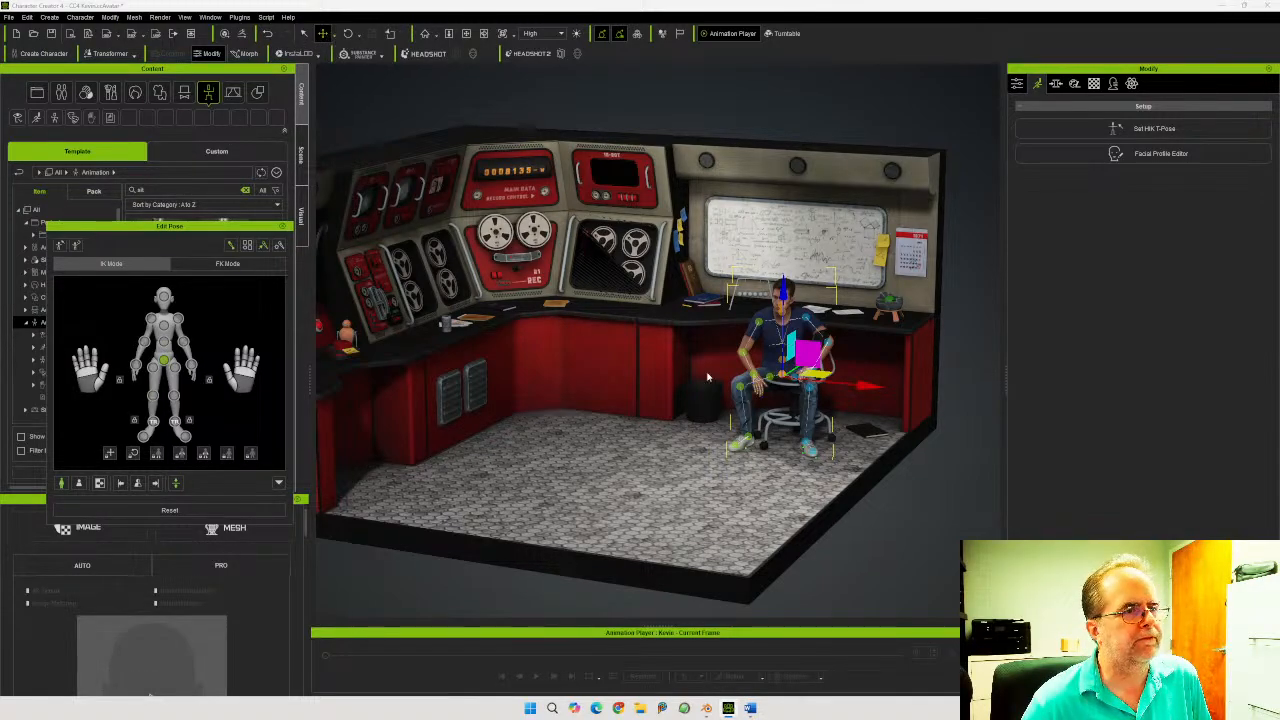
right_click_drag(709, 377, 380, 368)
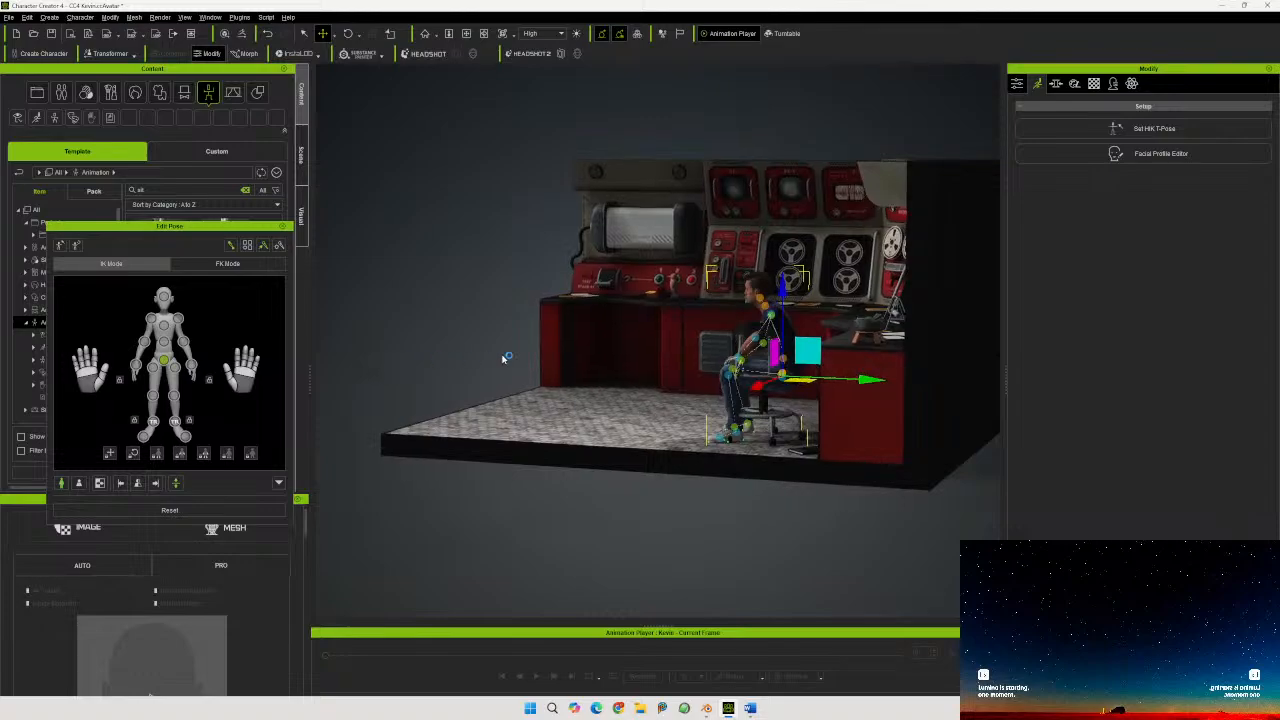
left_click_drag(781, 291, 791, 277)
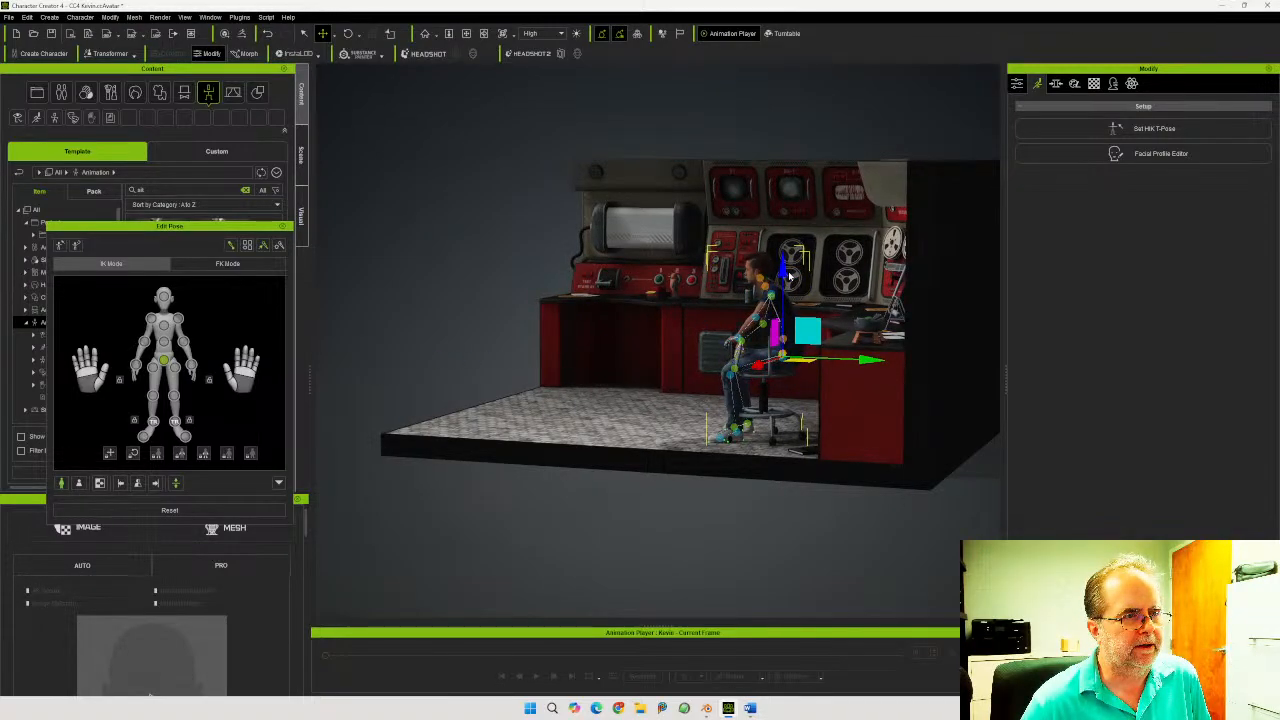
right_click_drag(583, 410, 817, 407)
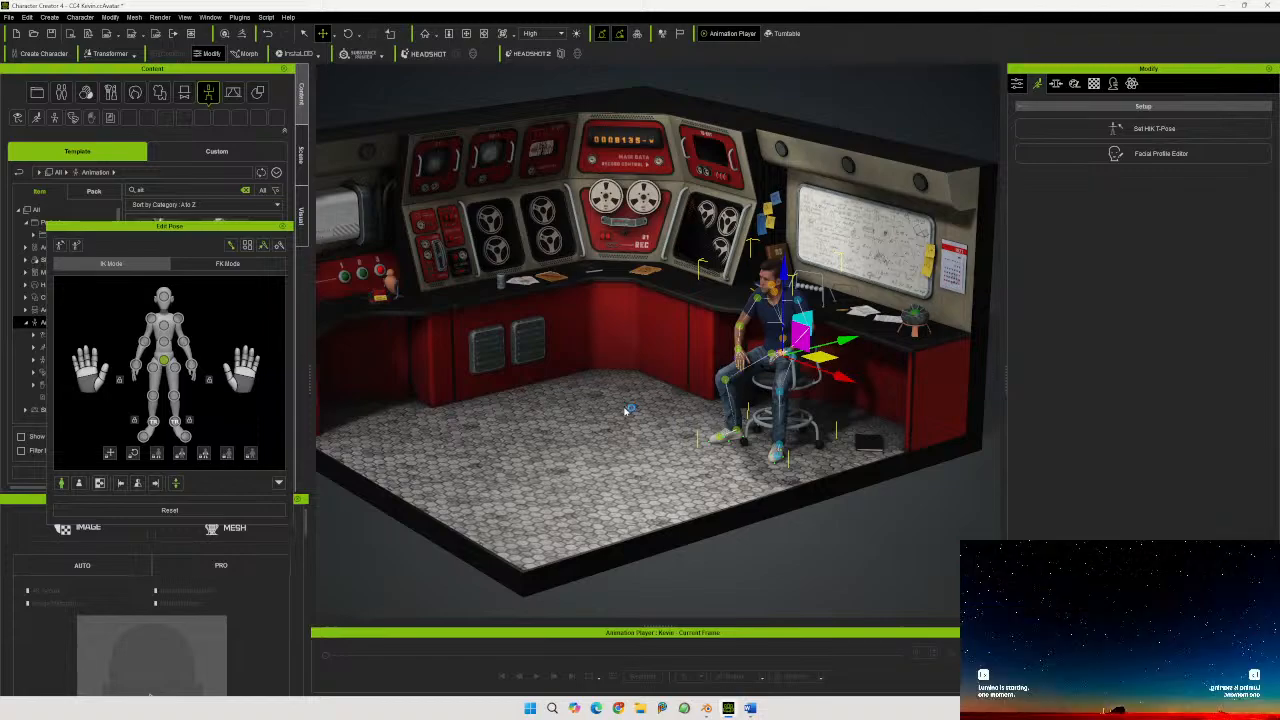
left_click(282, 226)
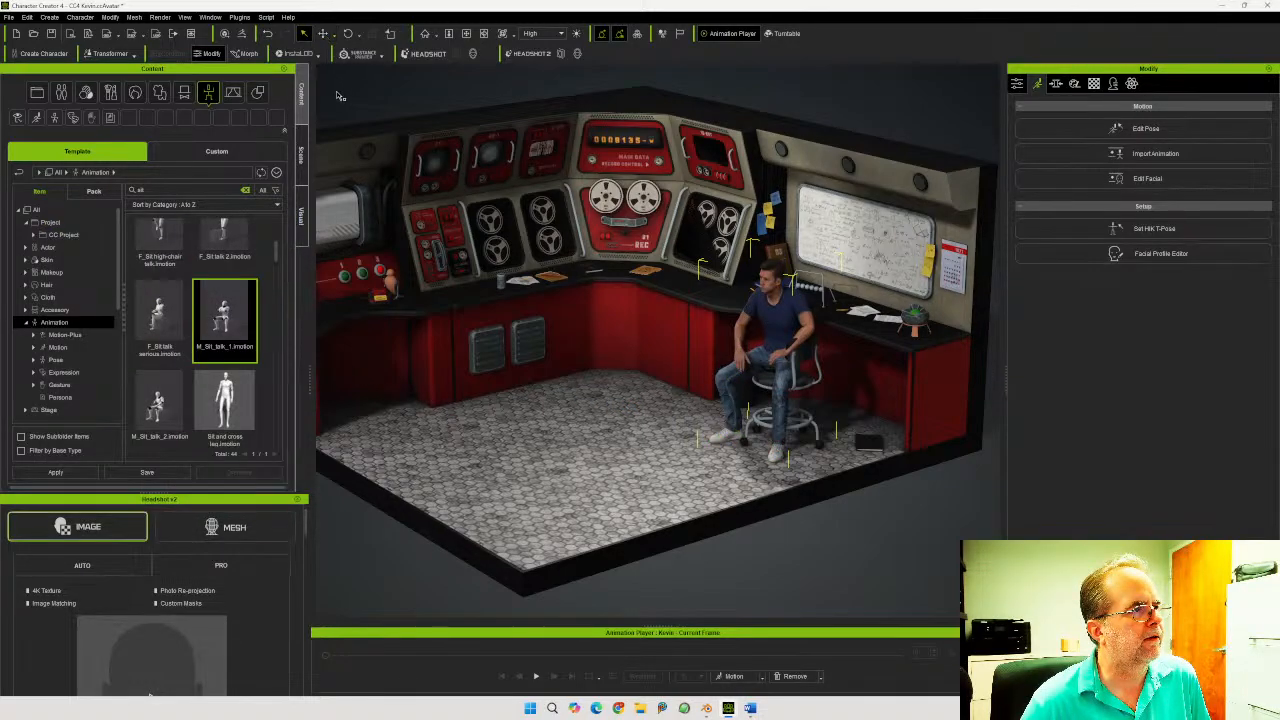
Shift the whole seated character slightly along the floor to line him up with the chair
left_click(322, 33)
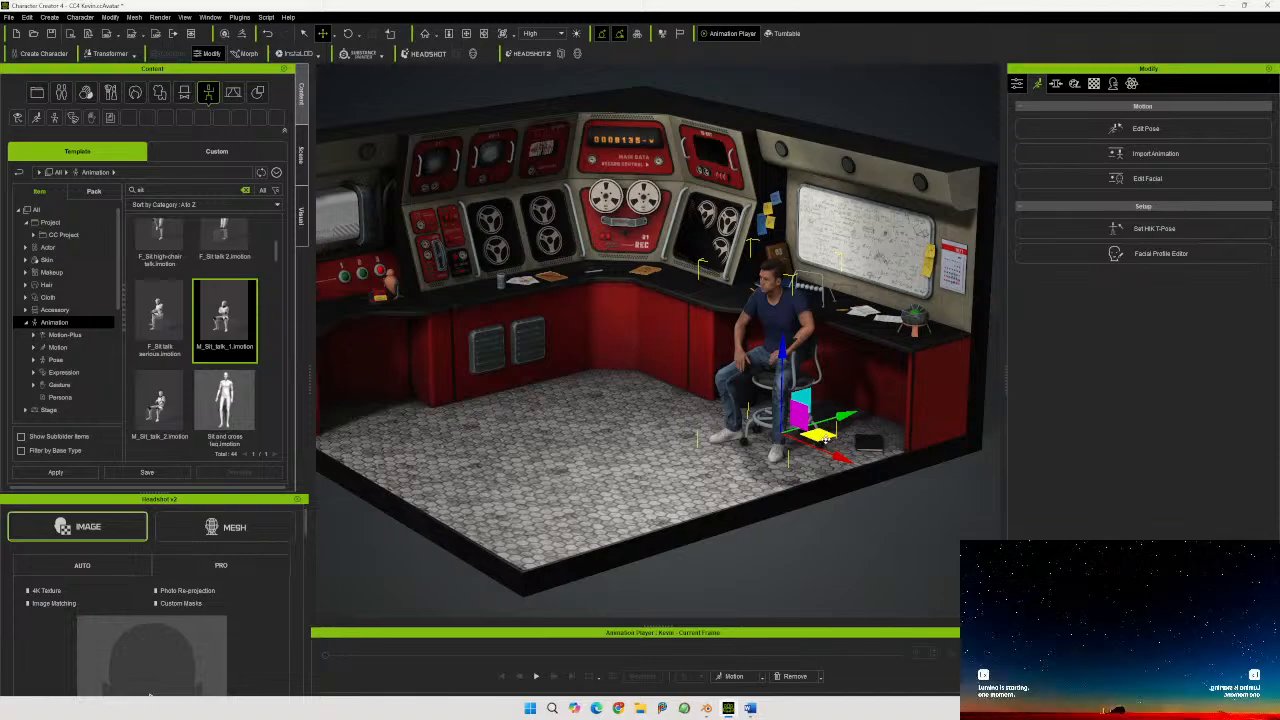
left_click_drag(823, 440, 817, 450)
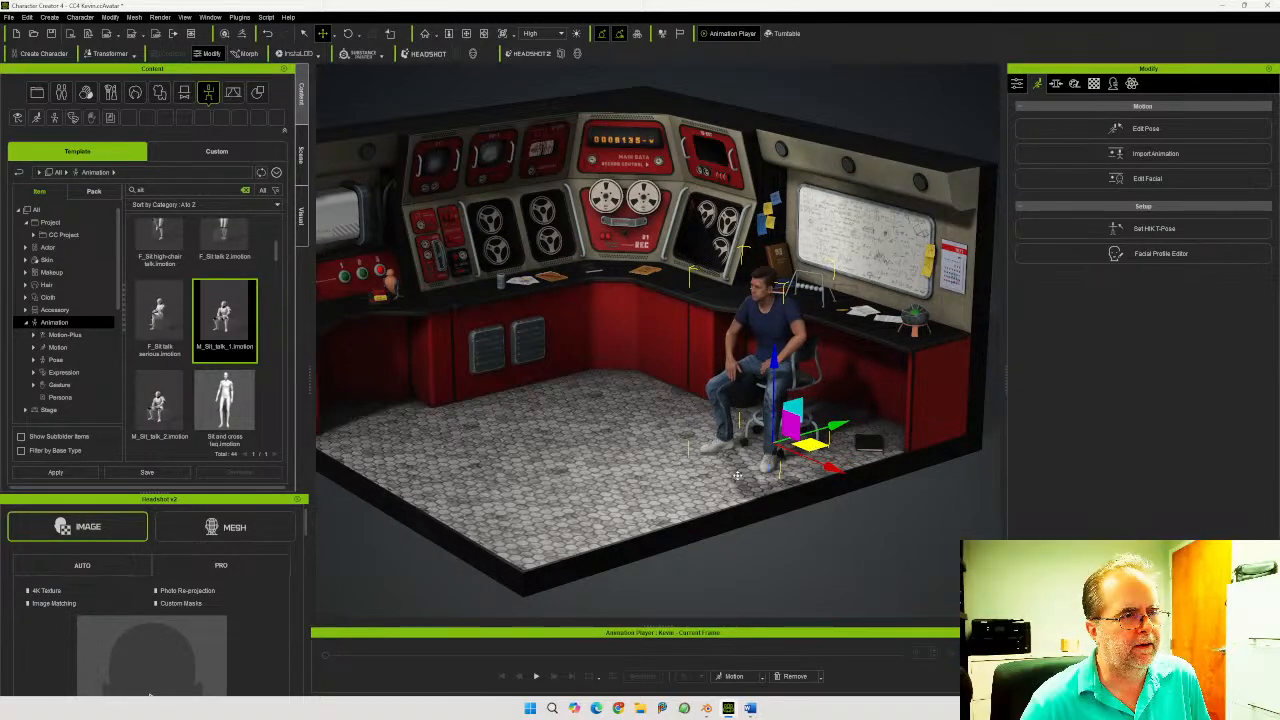
right_click_drag(767, 448, 838, 421)
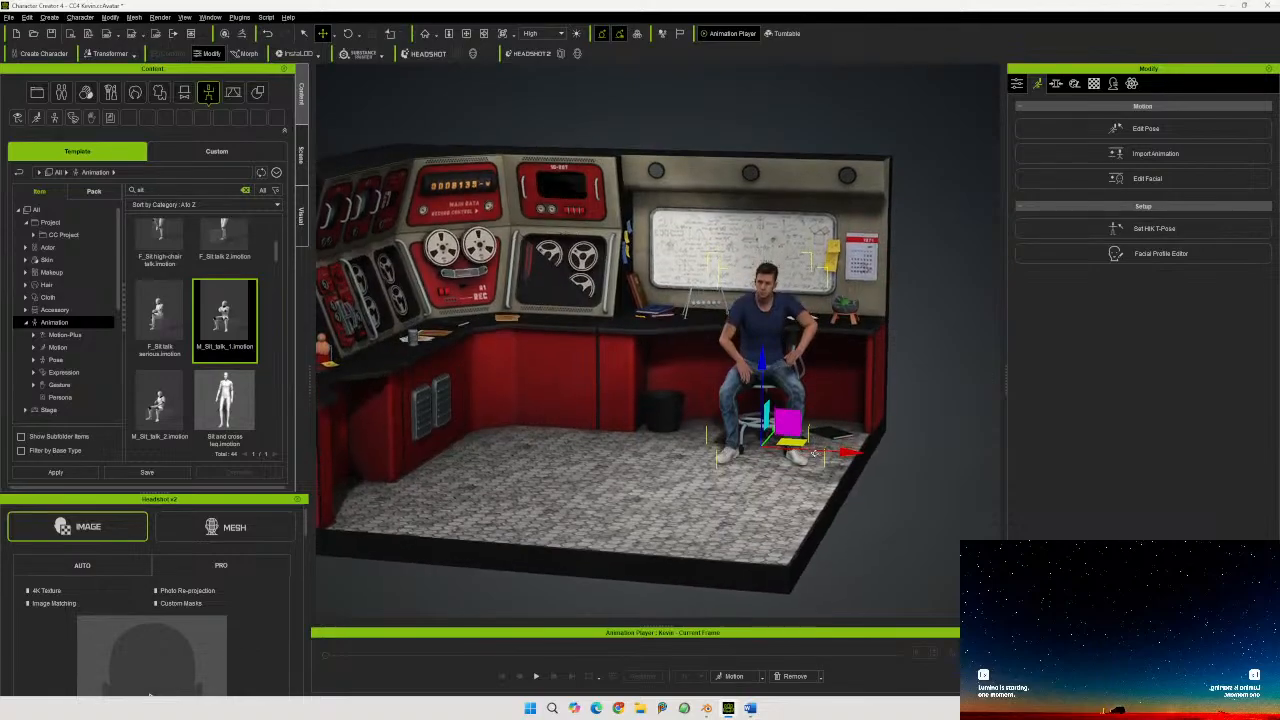
Examine the seated character on the chair and the console's glass-covered tape reels close up
left_click(425, 34)
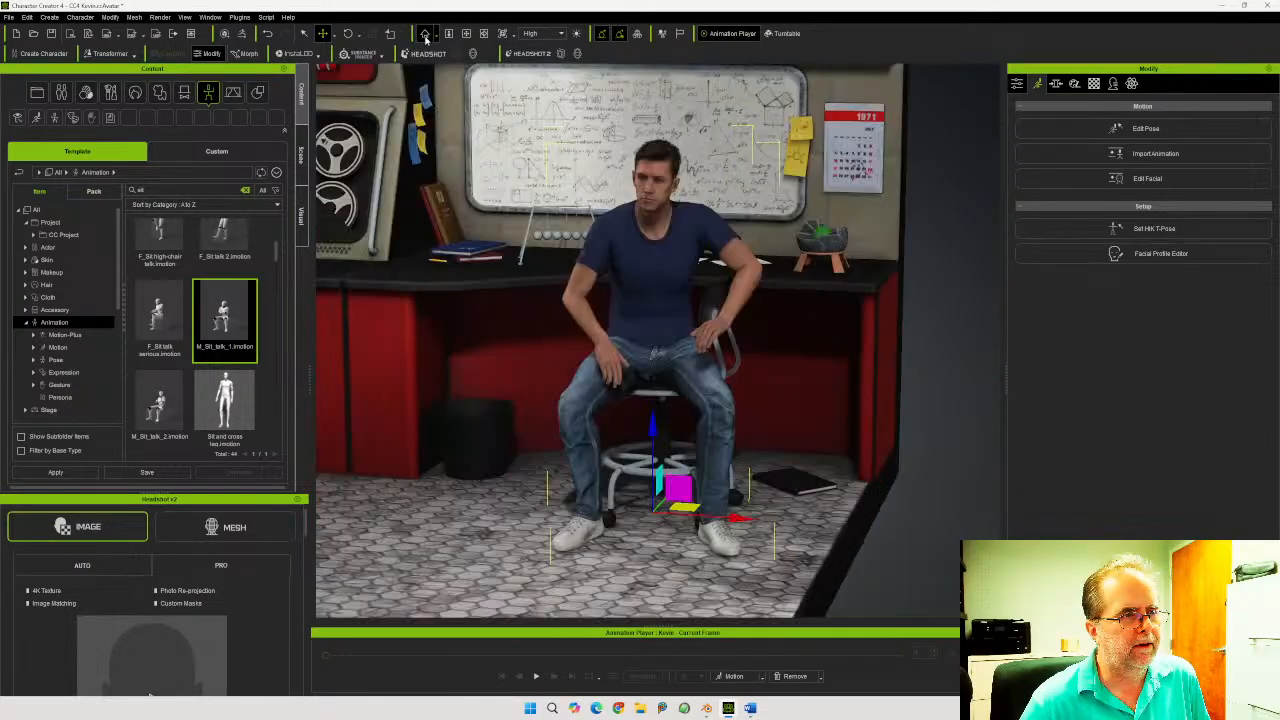
right_click_drag(430, 358, 629, 385)
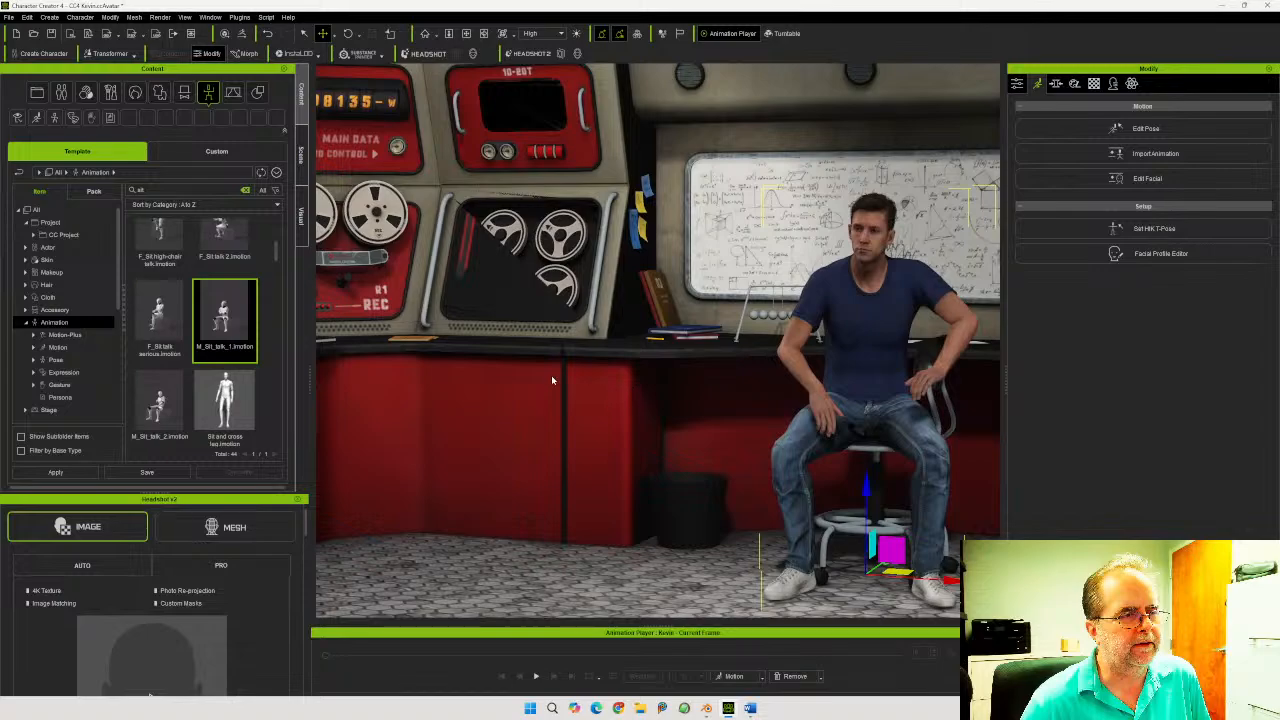
right_click_drag(551, 380, 411, 482)
right_click_drag(553, 405, 645, 499)
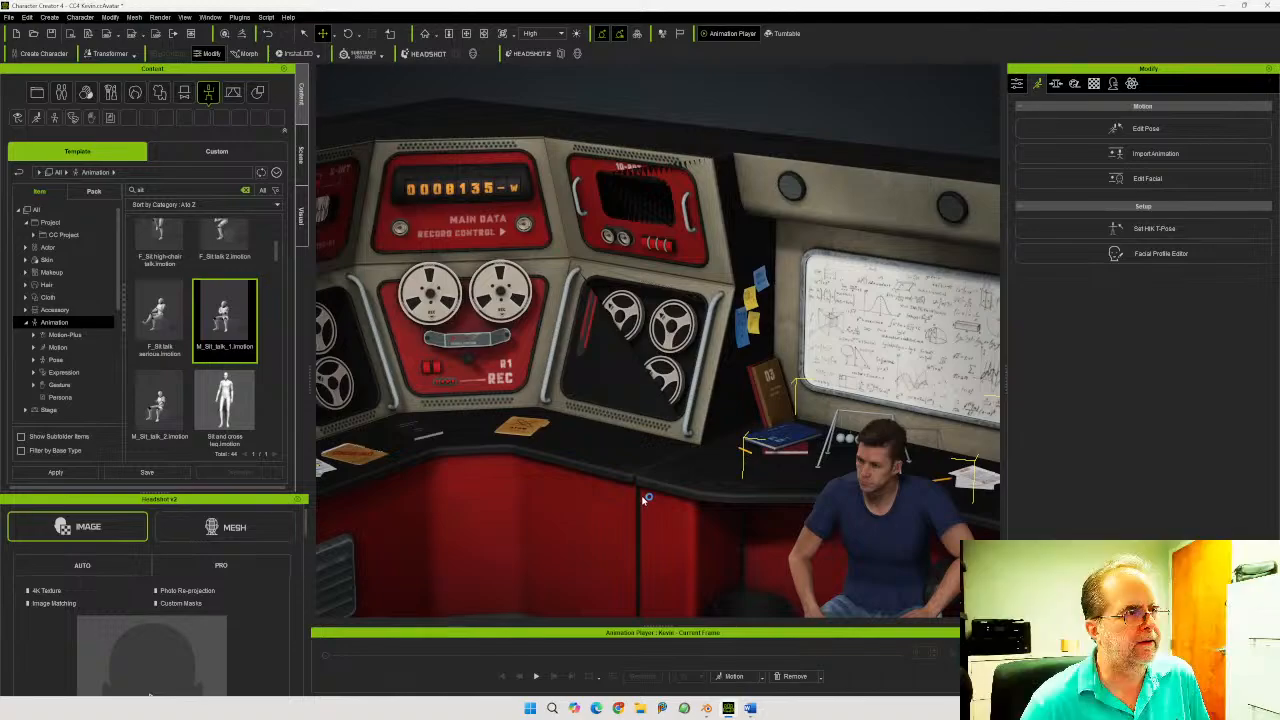
scroll(630, 480, "up", 3)
scroll(608, 474, "up", 6)
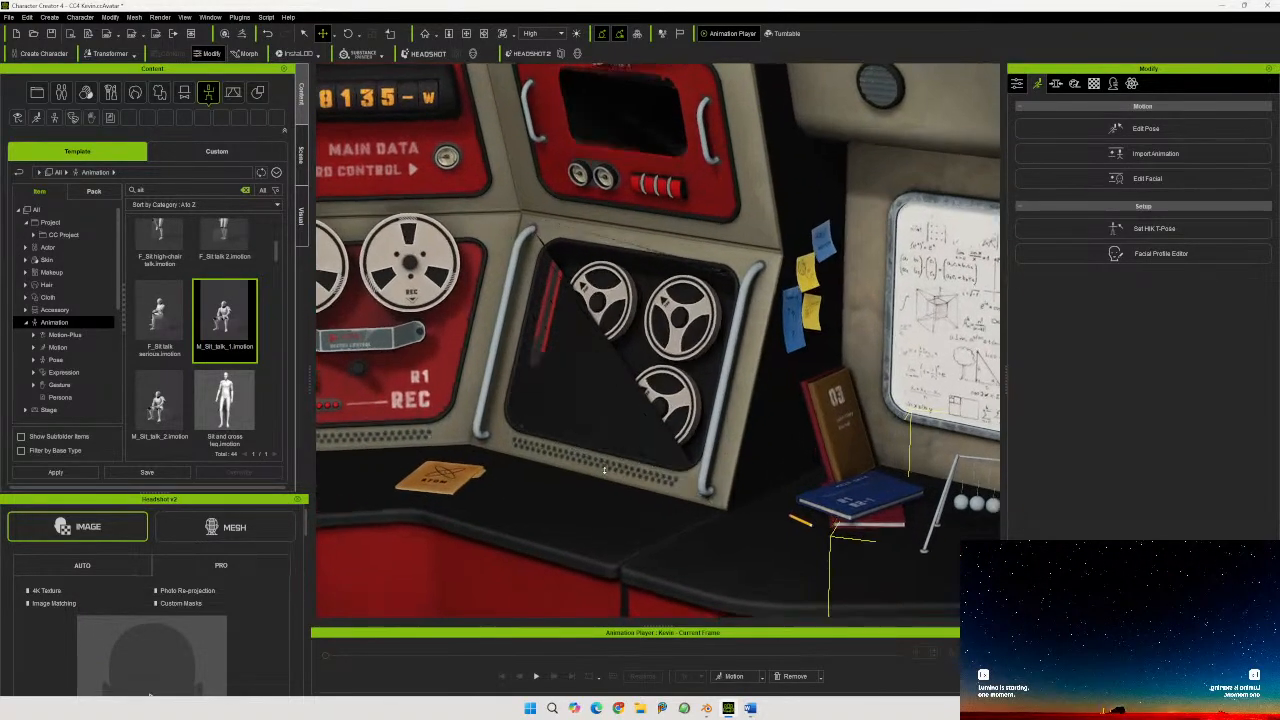
scroll(604, 470, "up", 1)
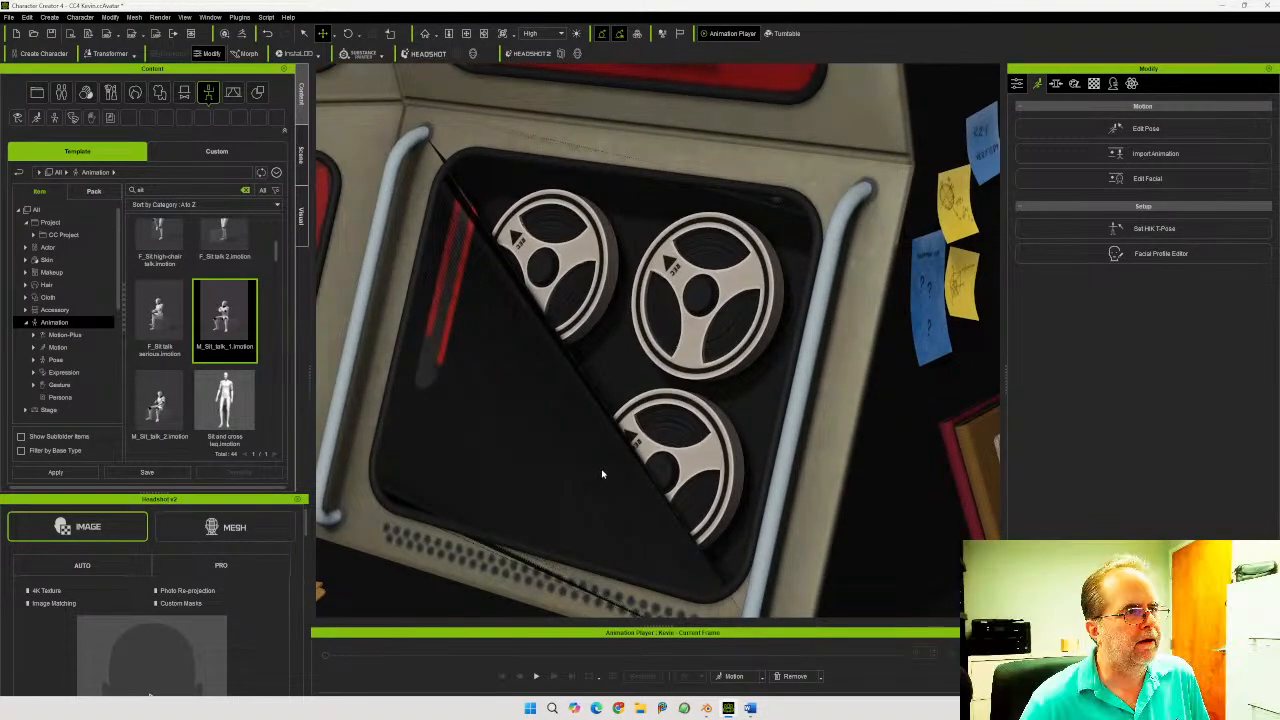
right_click_drag(603, 472, 615, 423)
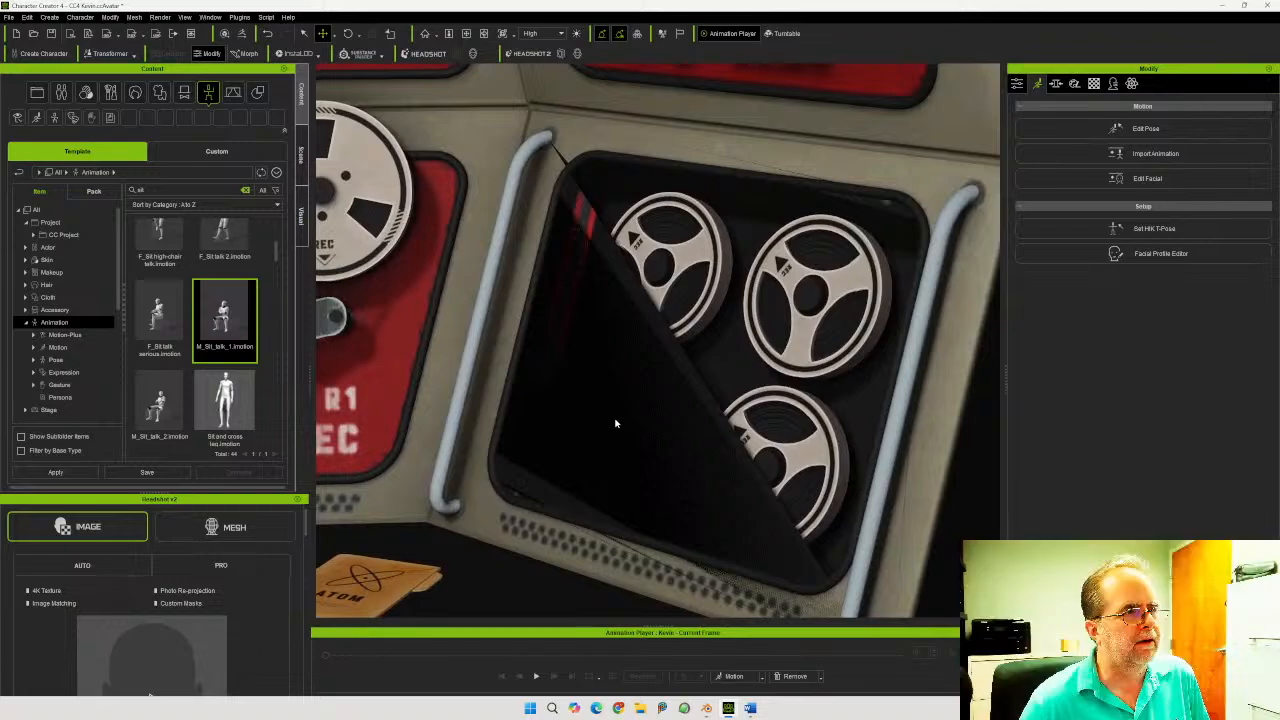
Select the console's dark cover and individual tape reels to check which parts of the room prop are separately selectable
left_click(631, 397)
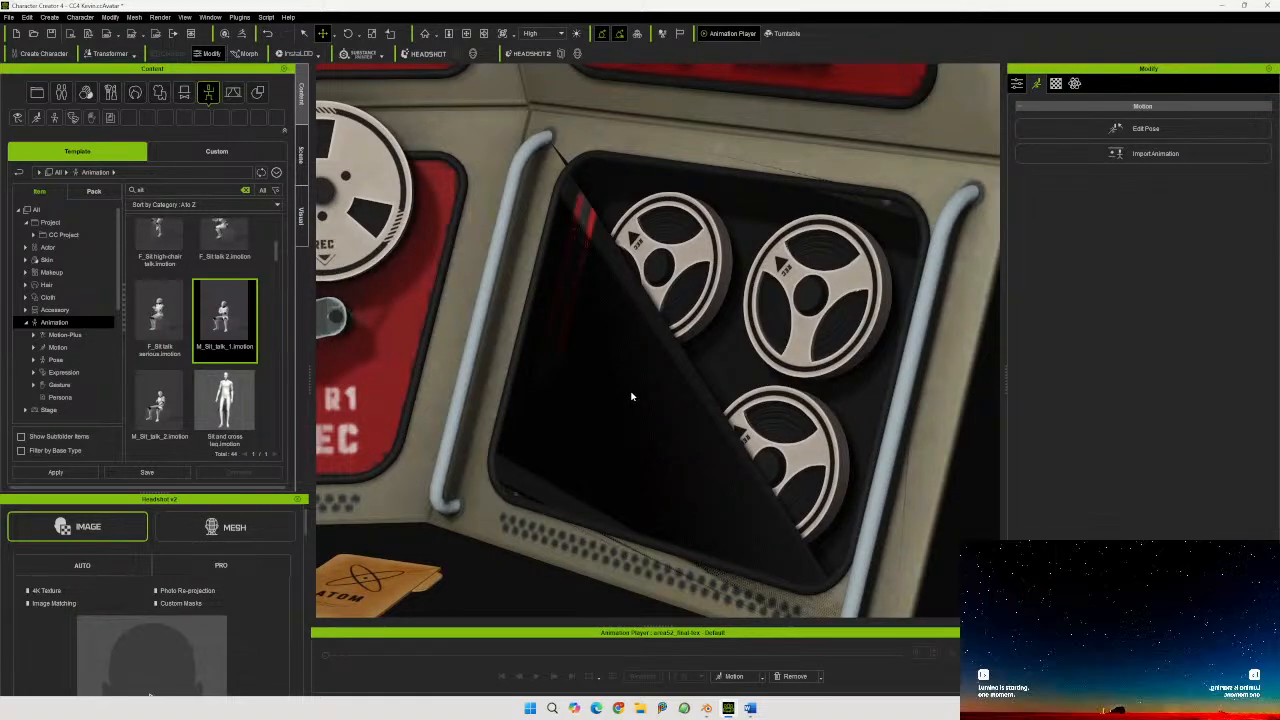
scroll(633, 397, "down", 4)
scroll(636, 398, "down", 4)
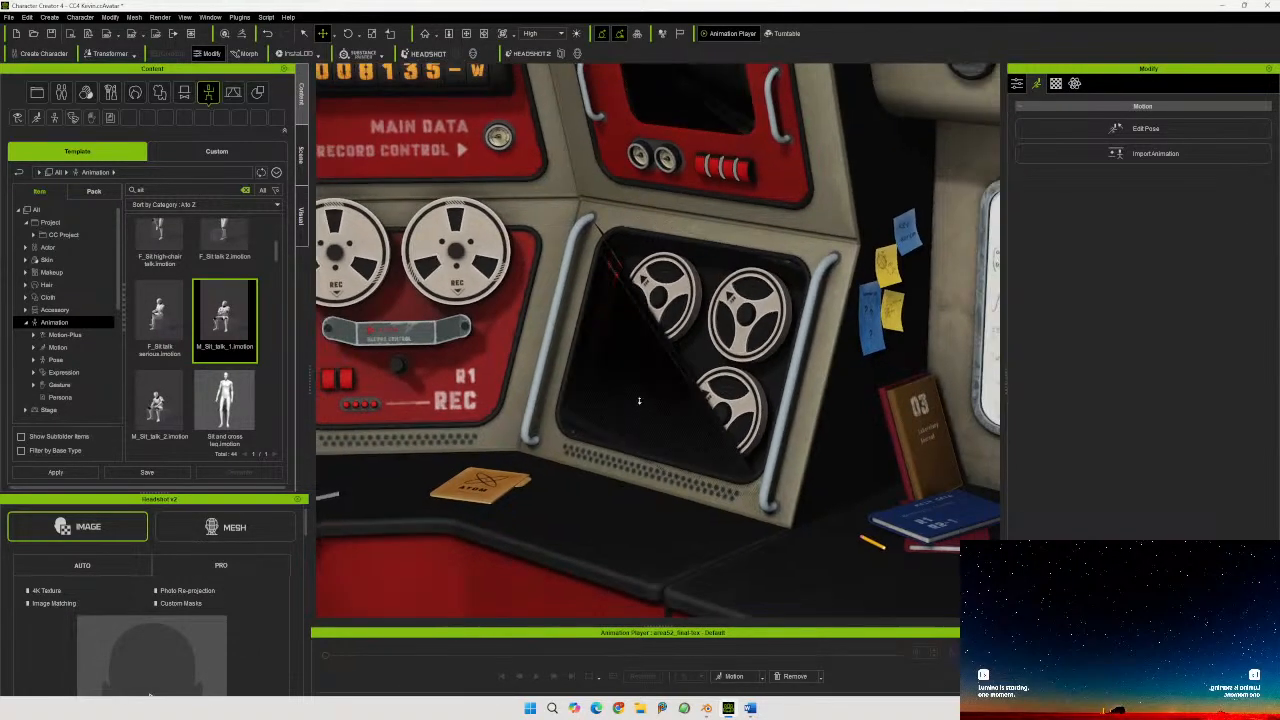
left_click(485, 253)
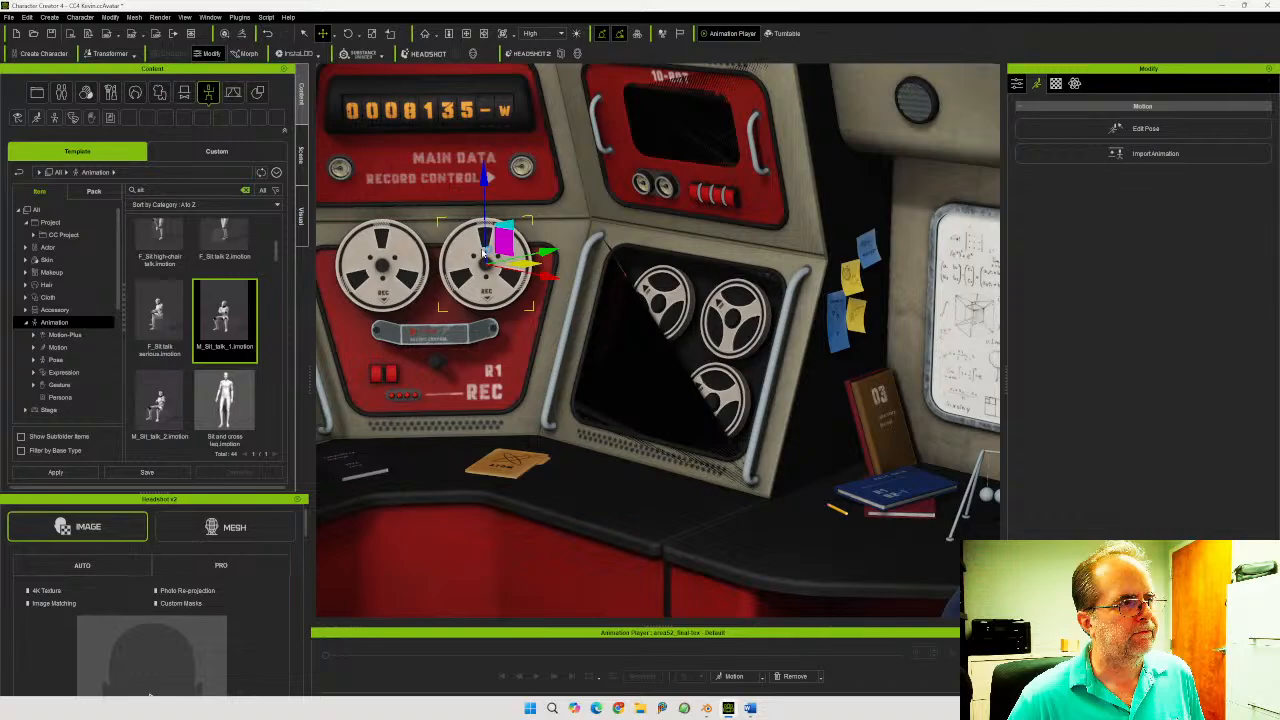
right_click_drag(483, 253, 793, 302)
left_click(730, 322)
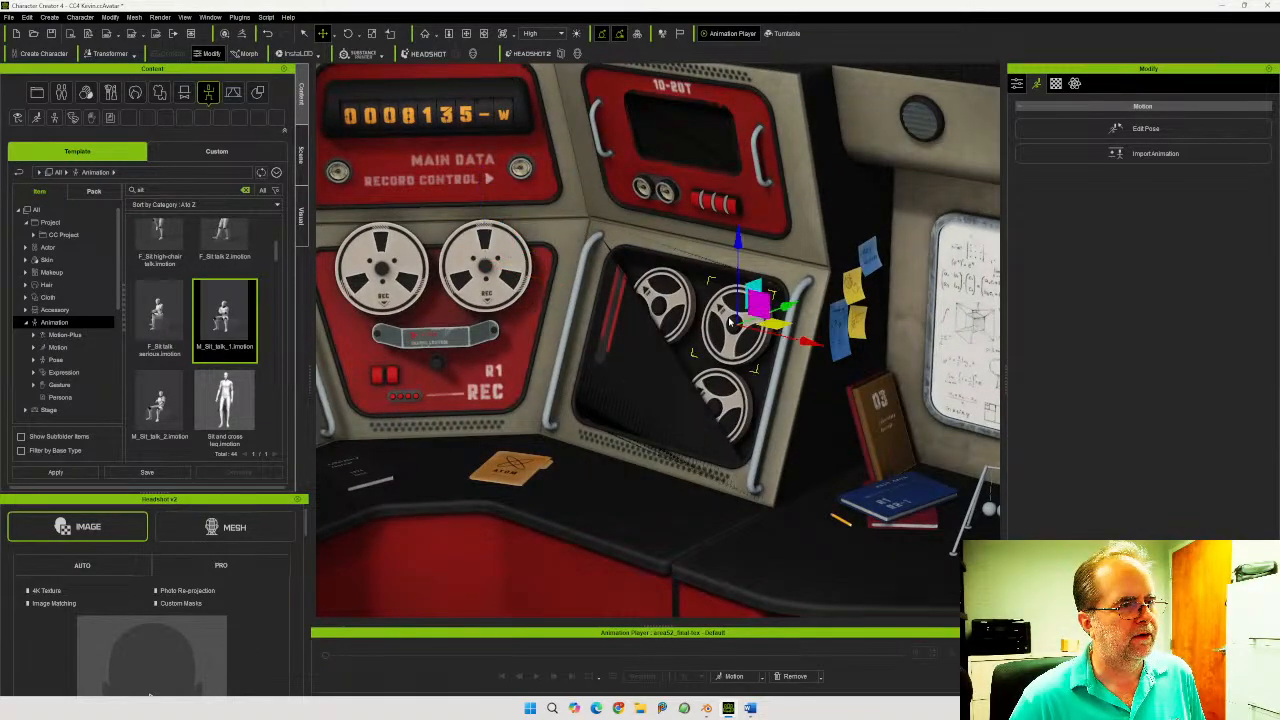
left_click(671, 303)
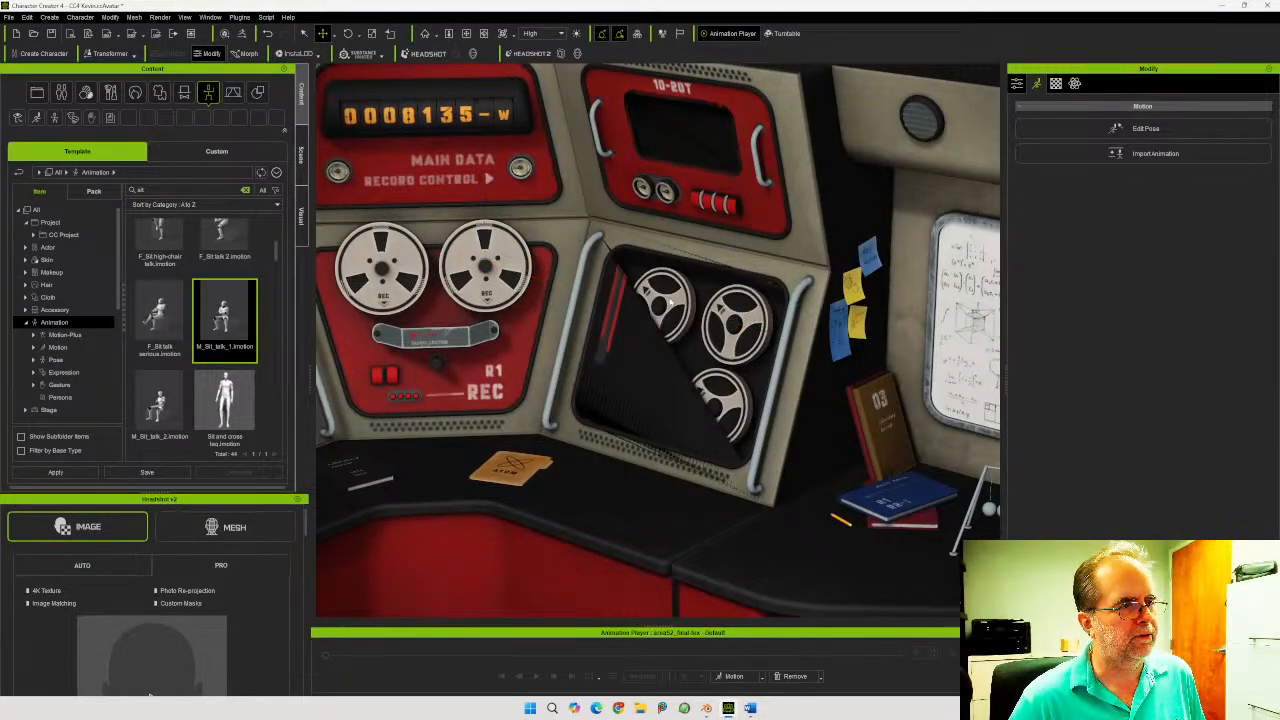
left_click(725, 409)
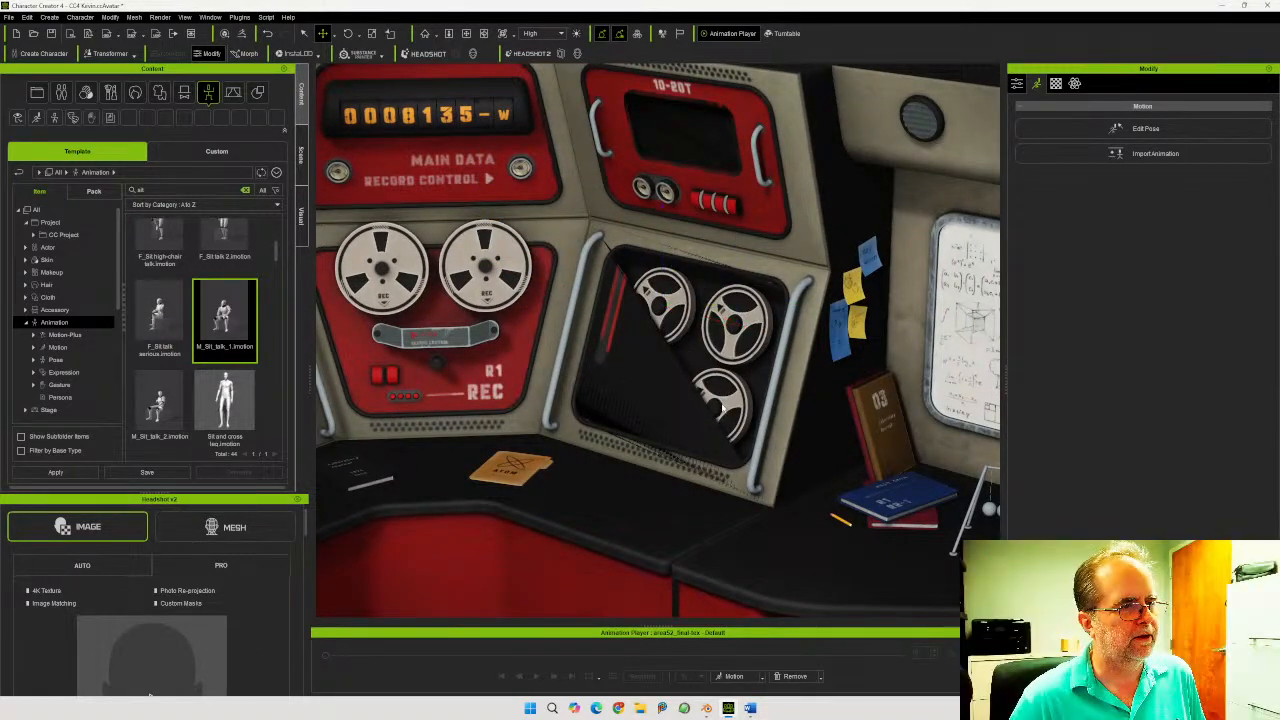
left_click(615, 370)
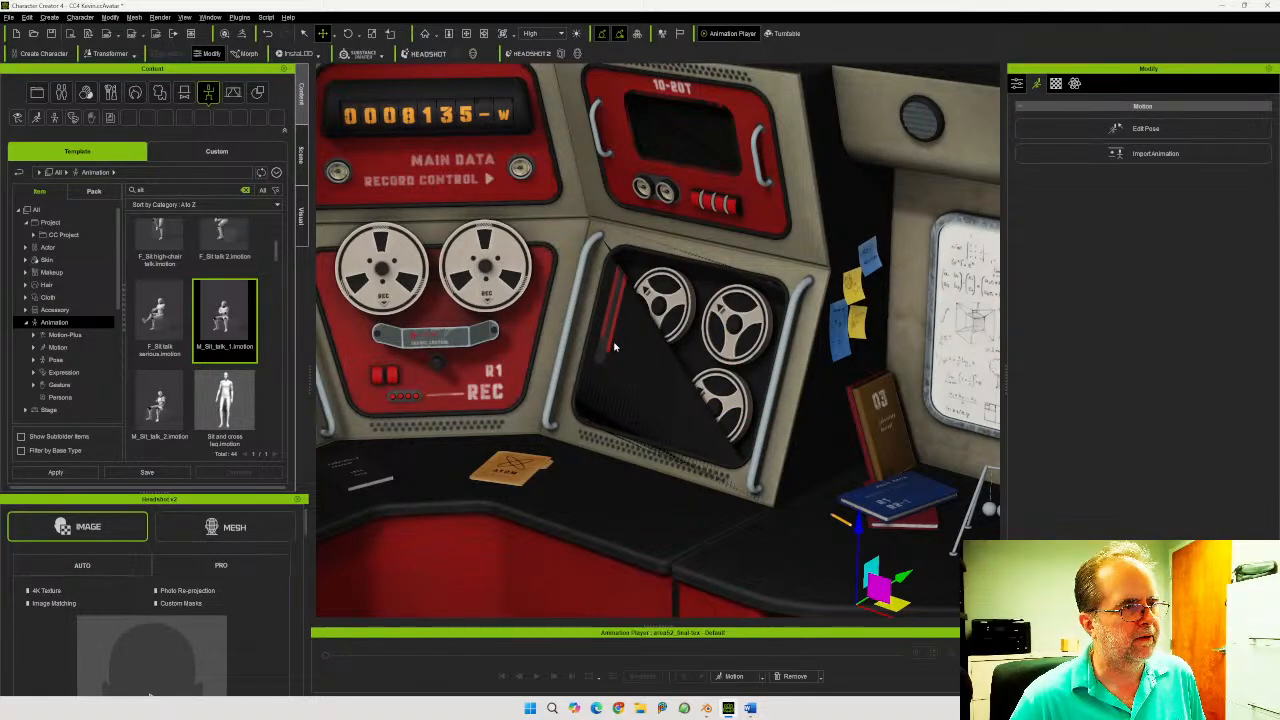
Open the room prop's material list and look through its meshes and their materials
right_click_drag(615, 347, 617, 380)
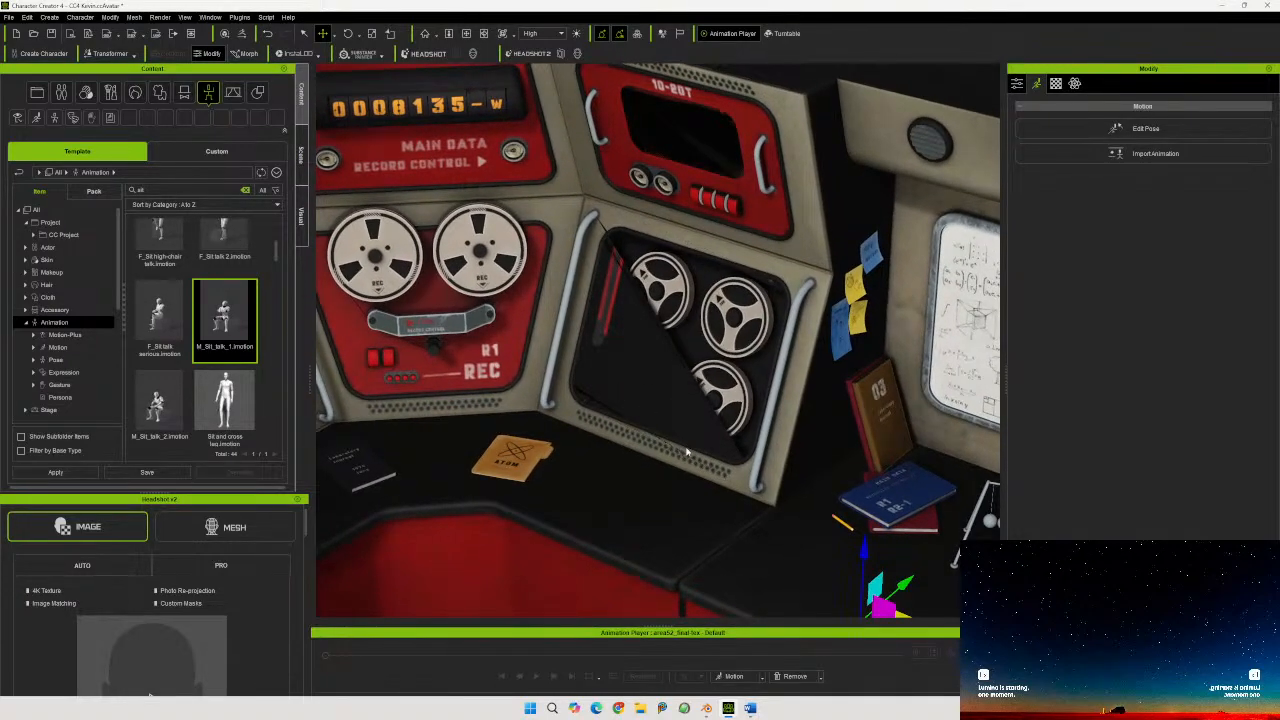
left_click(849, 388)
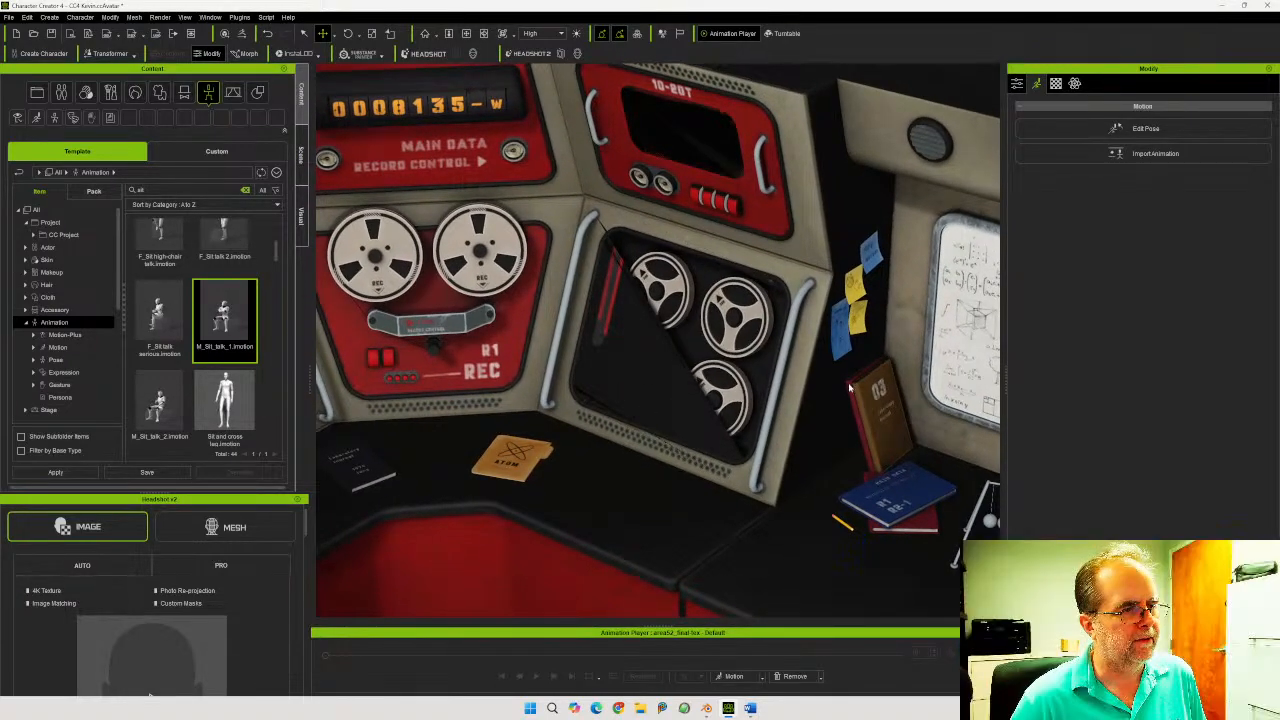
left_click(1055, 84)
scroll(1177, 205, "up", 5)
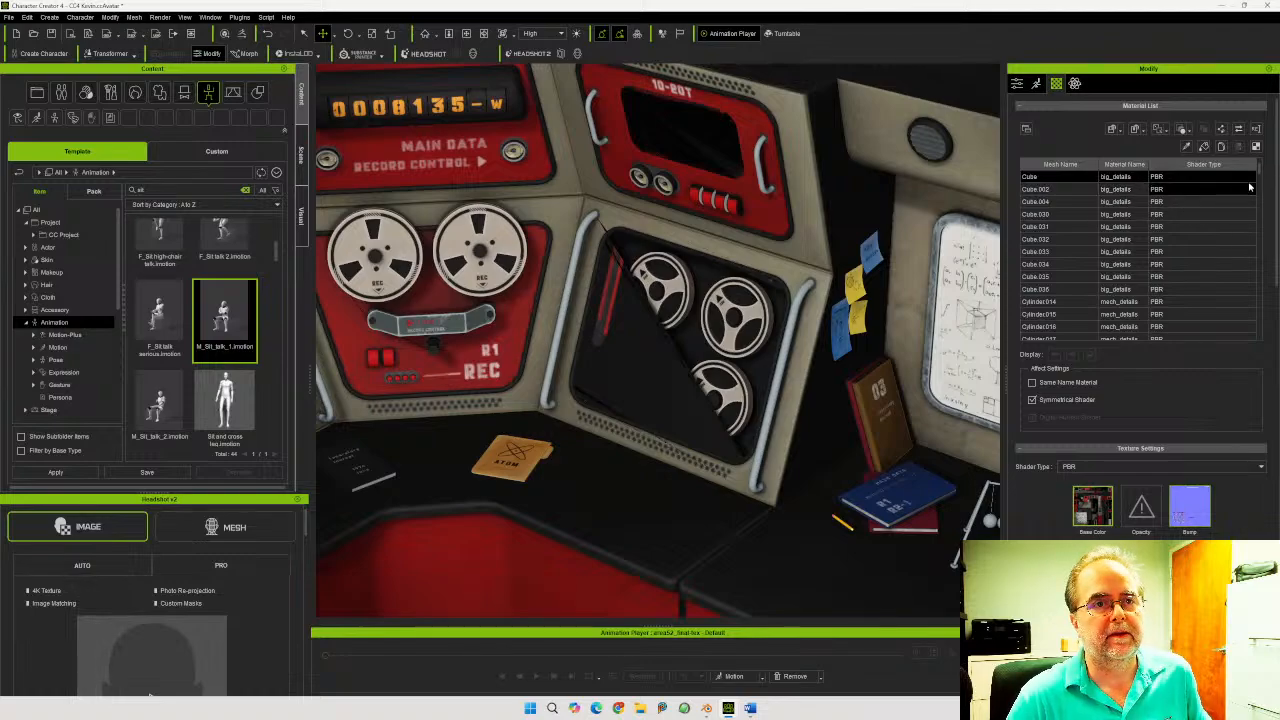
mouse_move(1259, 177)
left_mouse_down()
mouse_move(1263, 350)
mouse_move(1250, 168)
left_mouse_up()
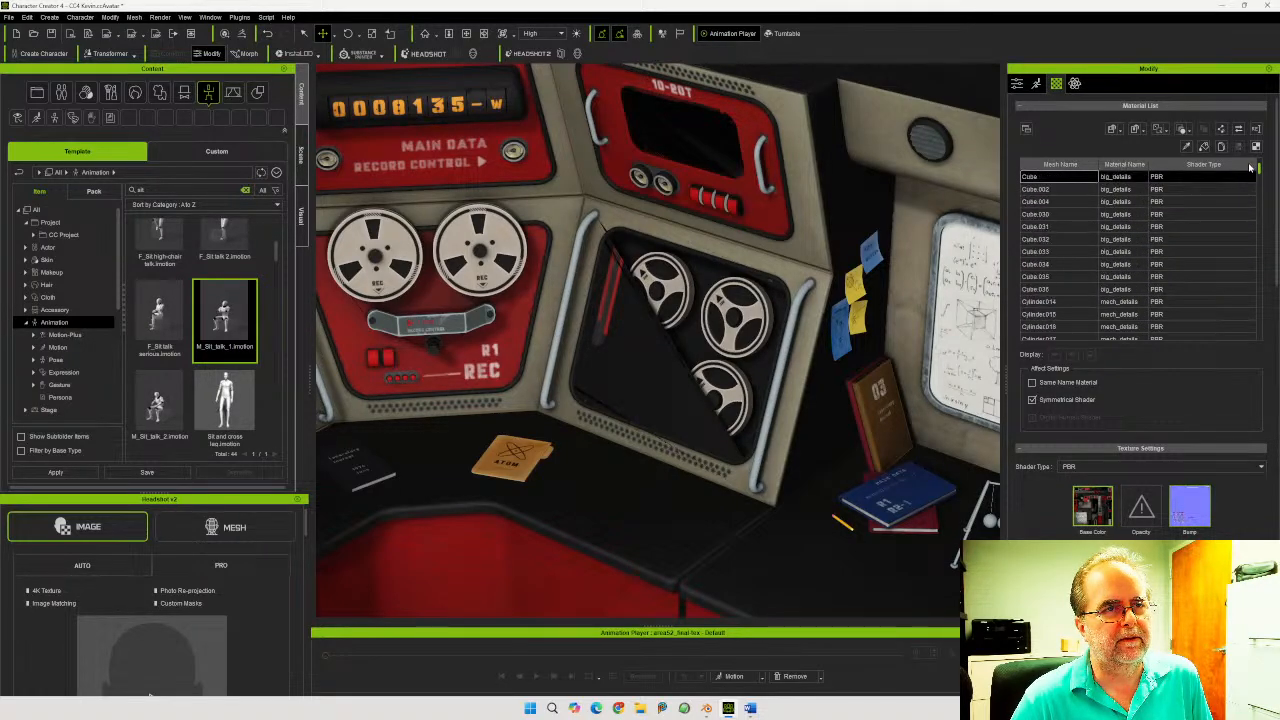
Examine the whole console wall of the room, from the recorder panel around to the test stand
scroll(436, 456, "down", 9)
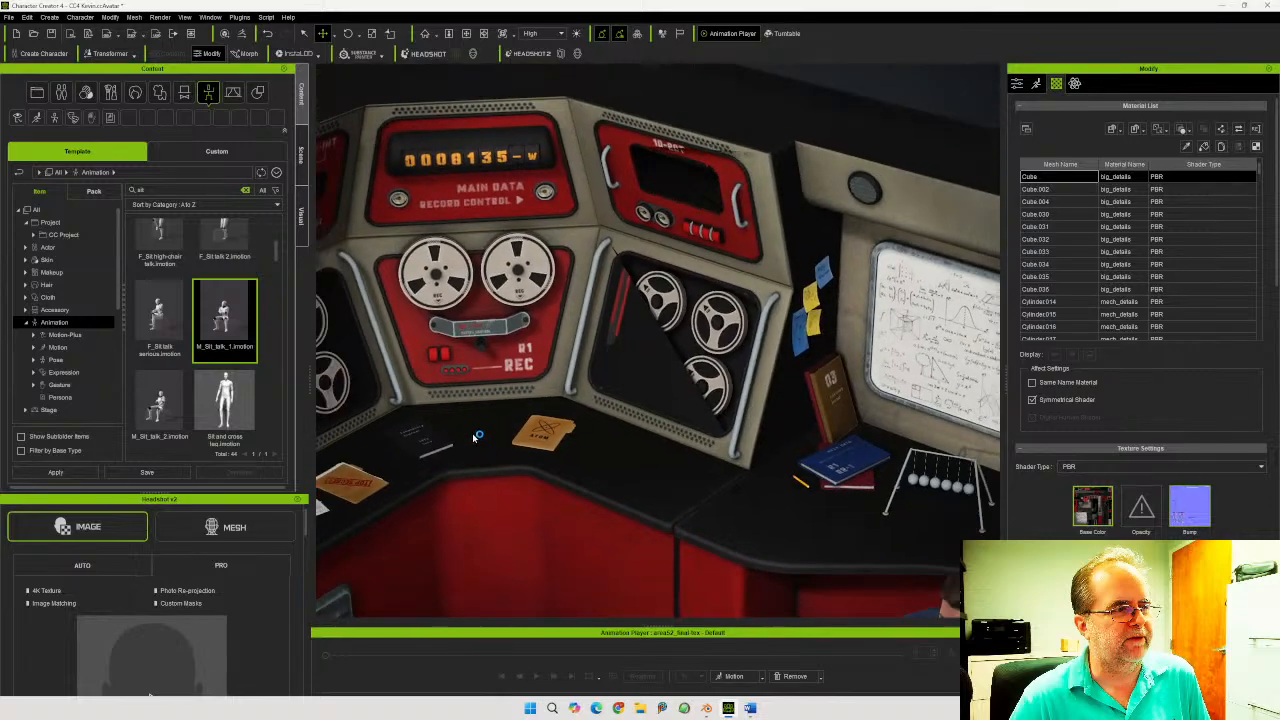
scroll(485, 407, "down", 4)
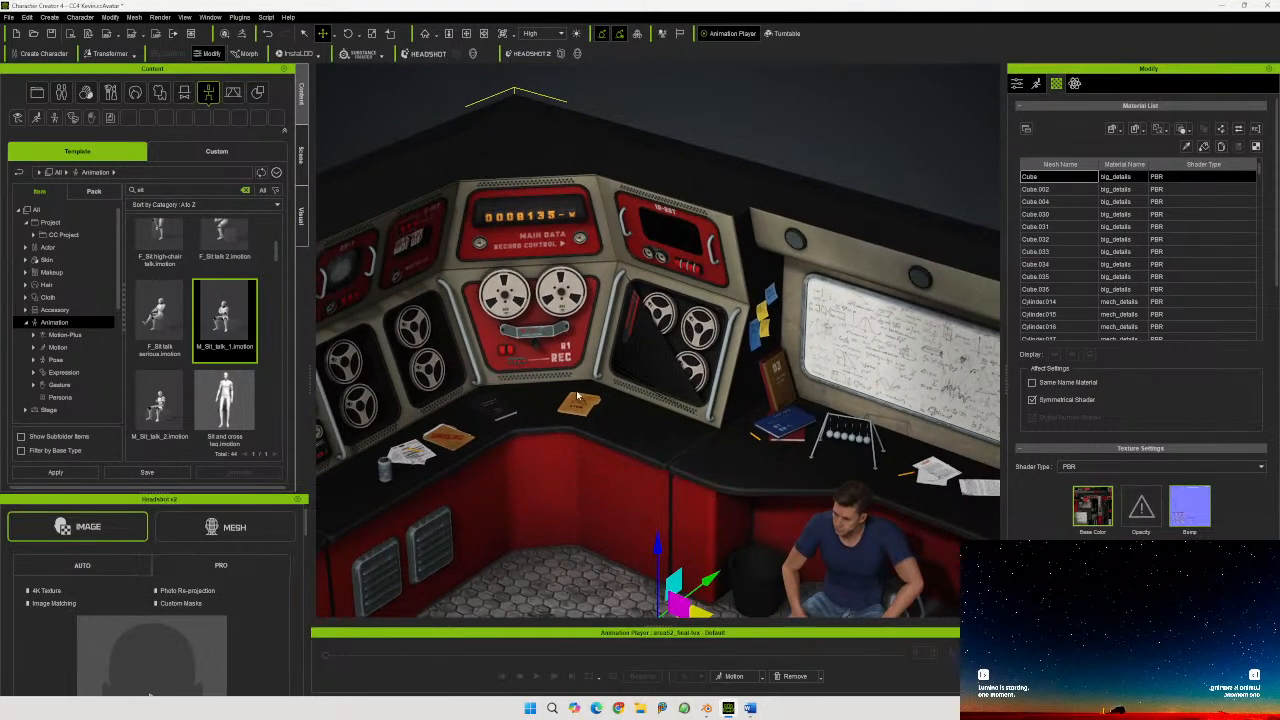
middle_click_drag(510, 405, 715, 159)
middle_click_drag(778, 284, 782, 285)
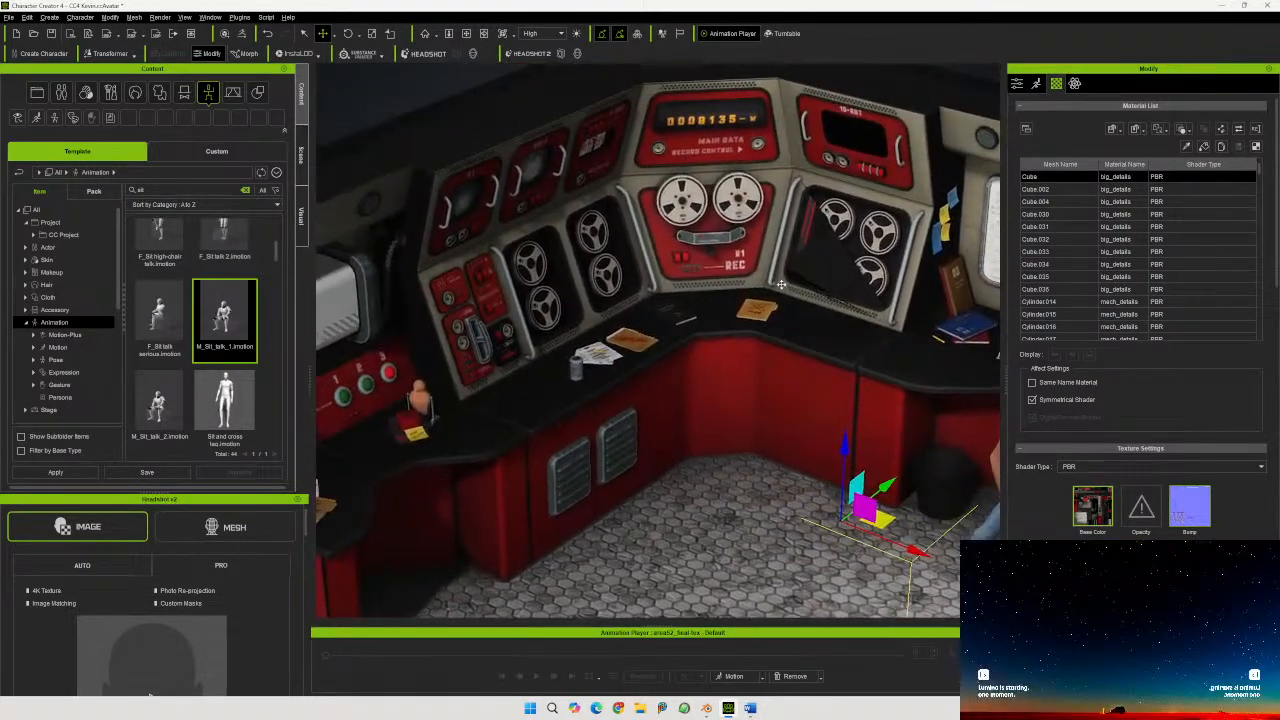
right_click_drag(784, 291, 717, 278)
middle_click_drag(697, 320, 863, 376)
right_click_drag(863, 376, 794, 328)
middle_click_drag(880, 312, 722, 396)
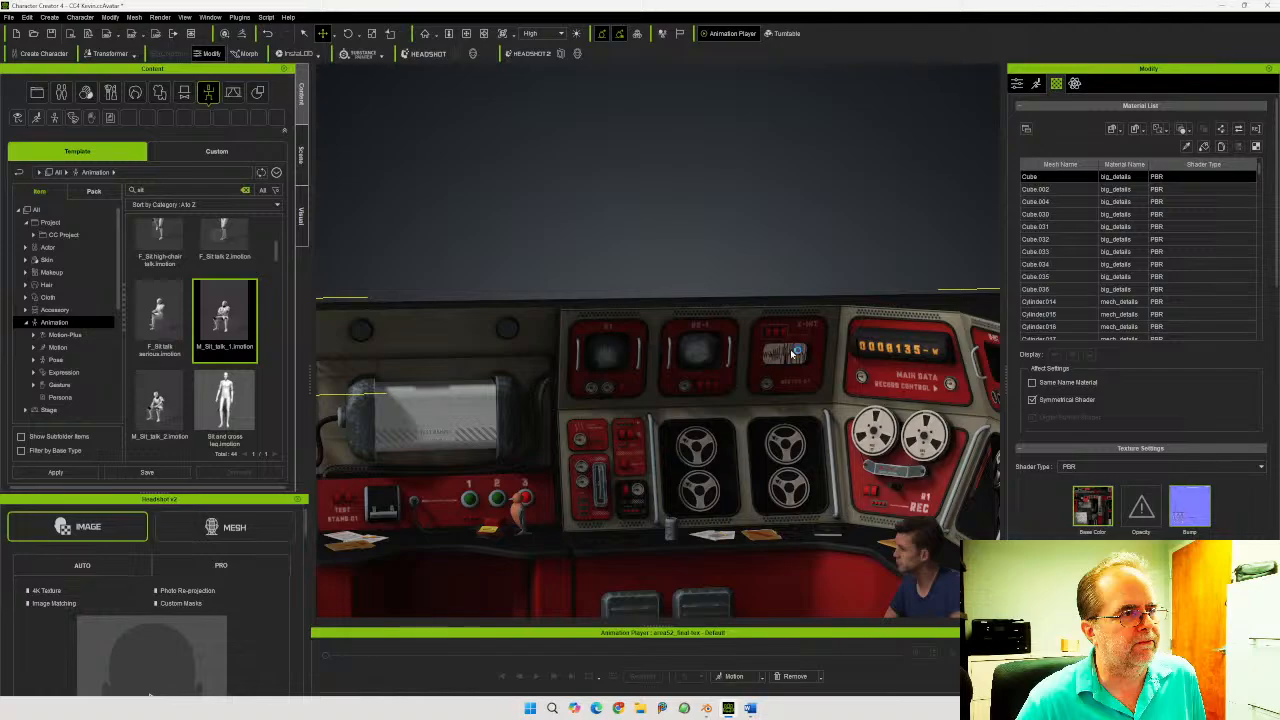
Try to rotate the upper tape reel beside the red switch panels with Parent Rotate, and undo the rotation
left_click(698, 452)
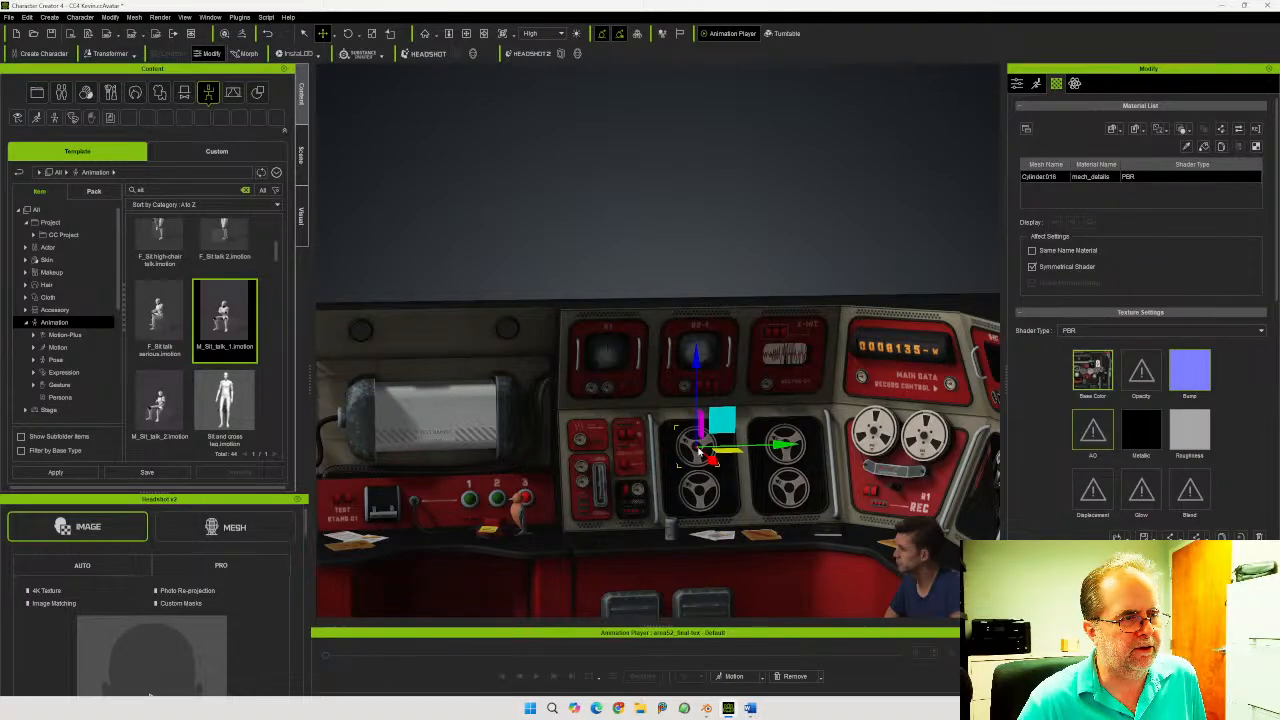
right_click_drag(698, 452, 620, 260)
left_click(428, 35)
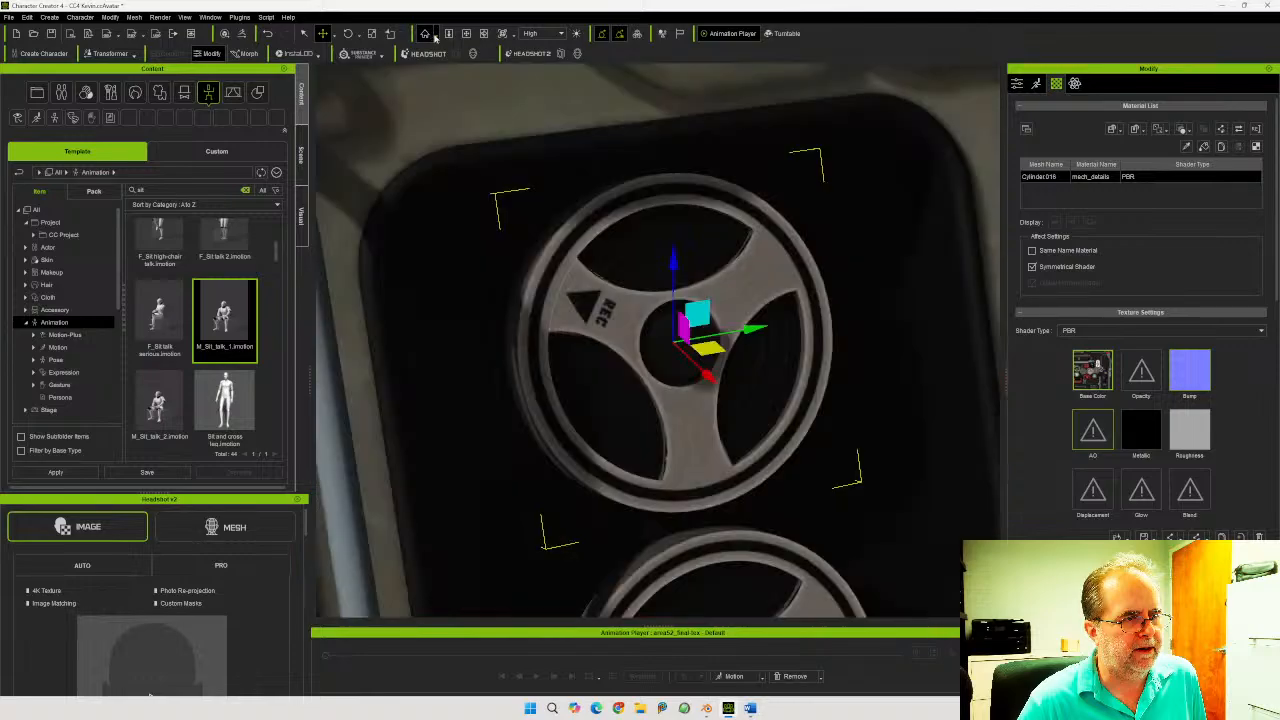
right_click_drag(604, 322, 690, 306)
left_click(349, 33)
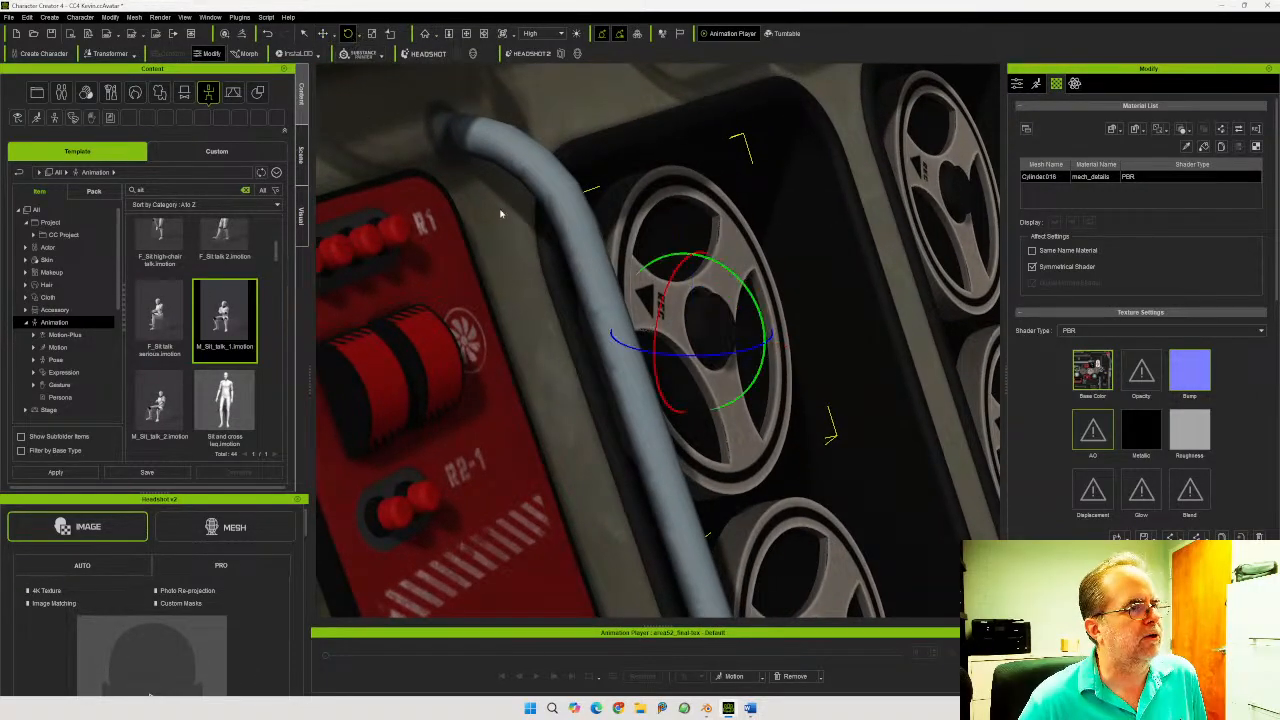
right_click_drag(837, 329, 471, 346)
right_click_drag(704, 300, 793, 345)
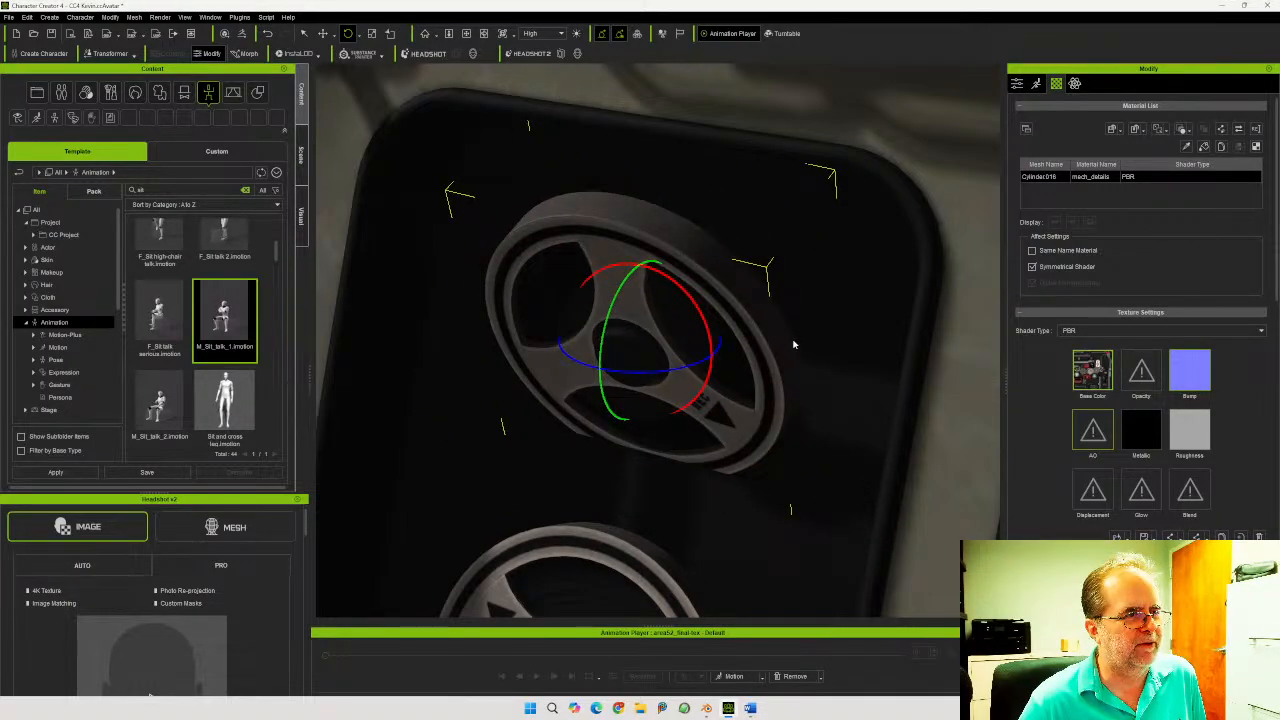
key("ctrl+z")
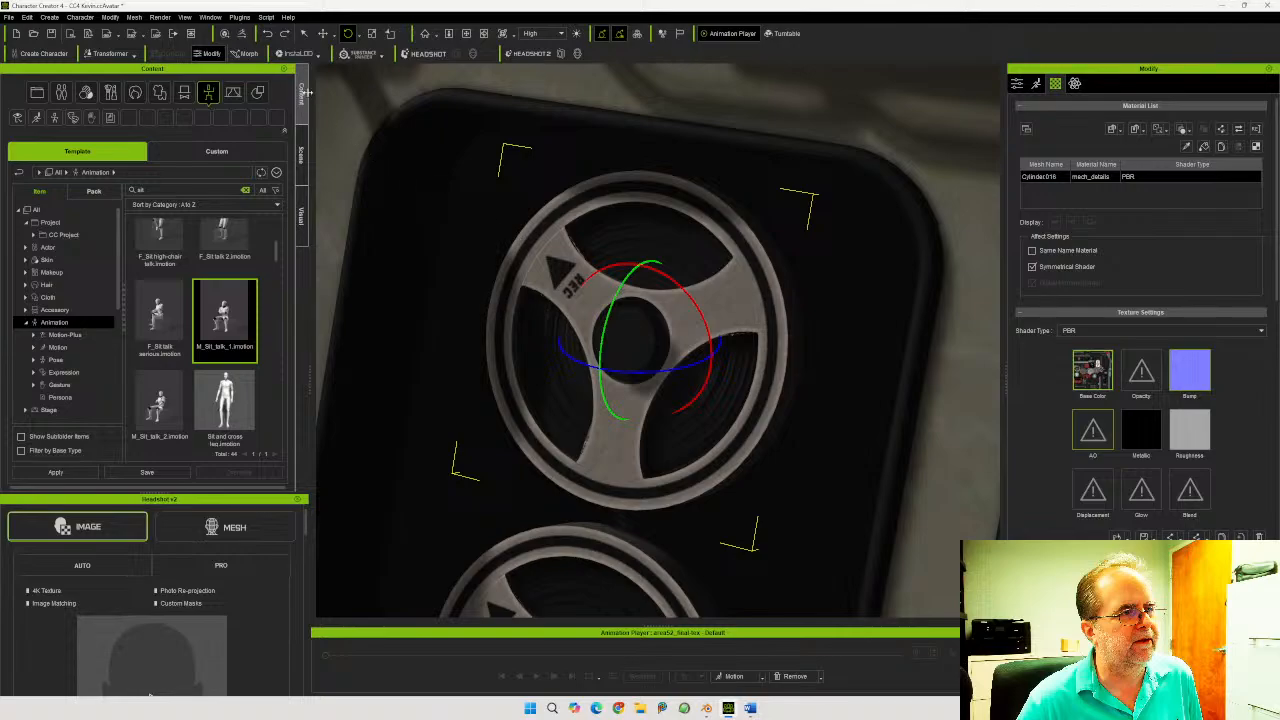
Try to spin the same tape reel around its own axis with Local Rotate, and undo the spin
left_click(348, 35)
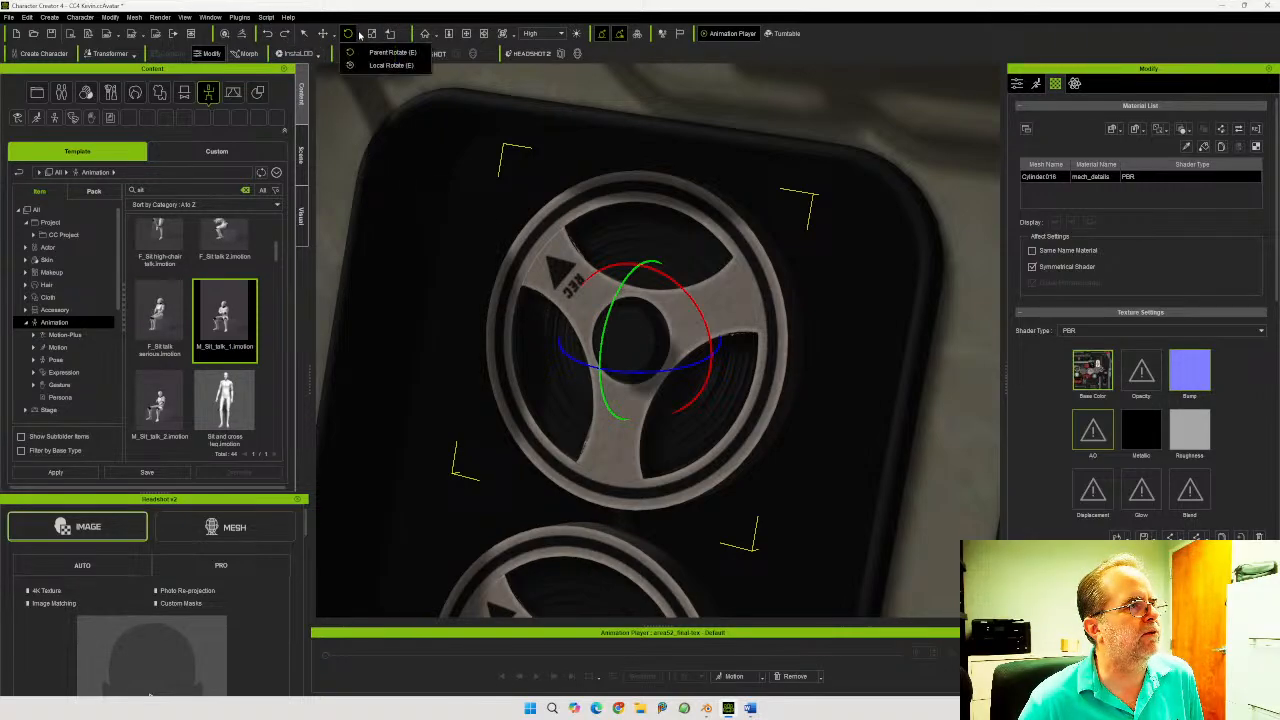
left_click(381, 66)
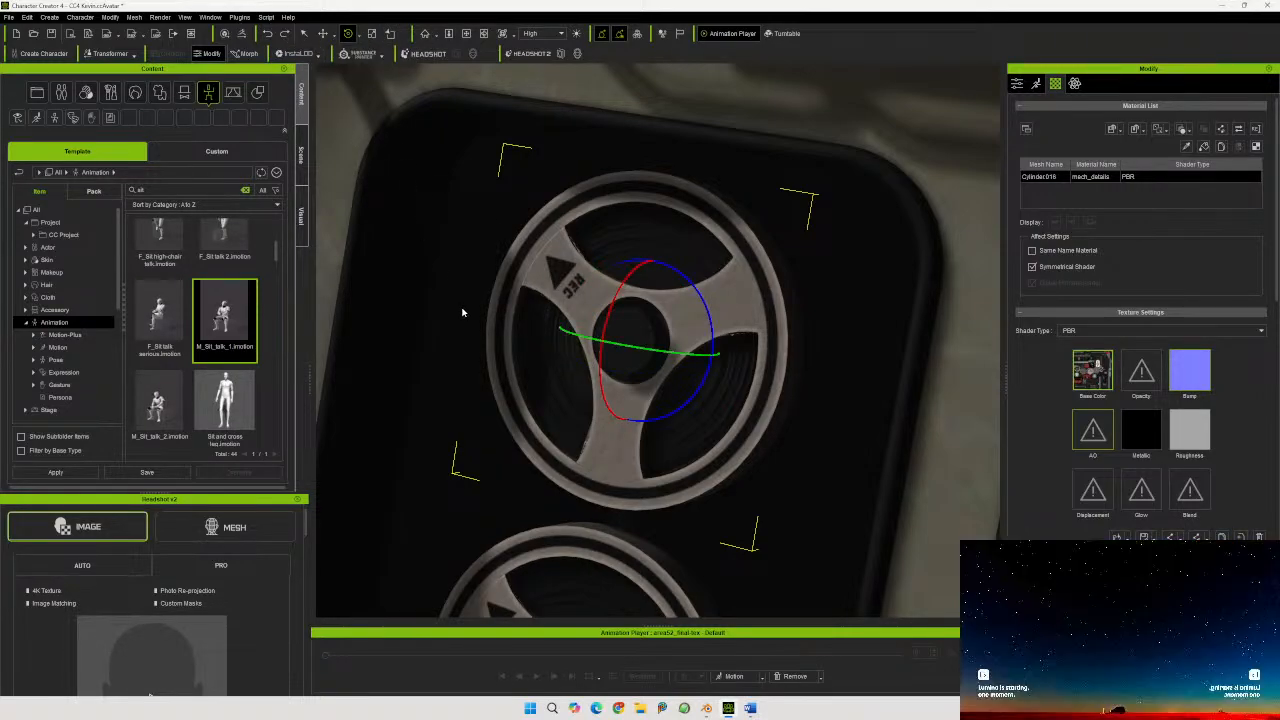
left_click_drag(692, 290, 757, 400)
key("ctrl+z")
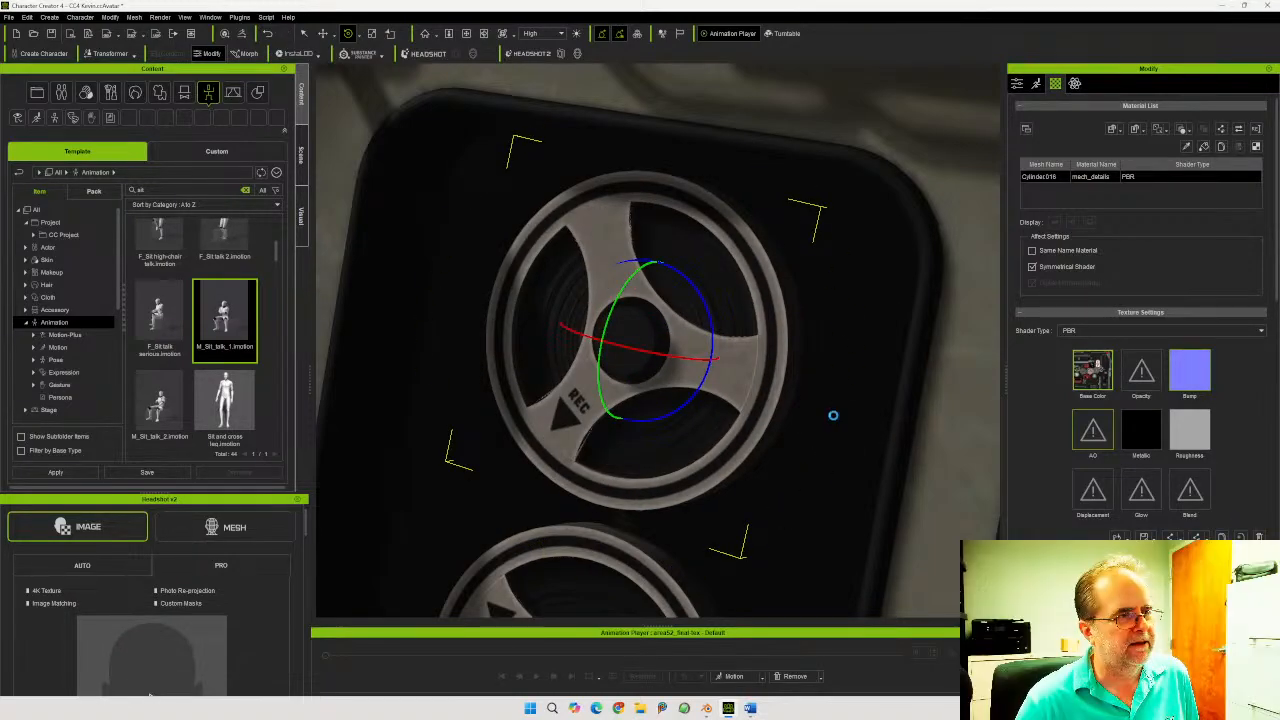
Examine the console's other tape reels, the whiteboard wall and the seated character in the room
scroll(820, 402, "down", 4)
scroll(813, 405, "down", 2)
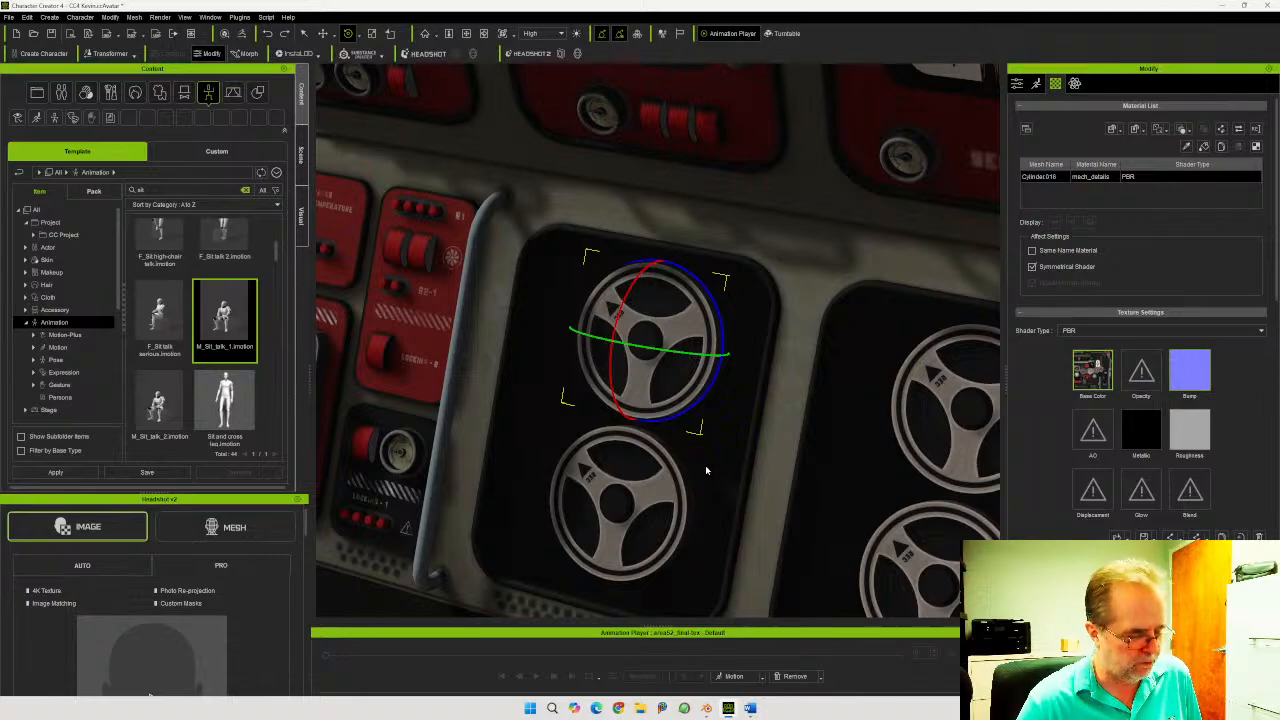
right_click_drag(705, 465, 943, 389)
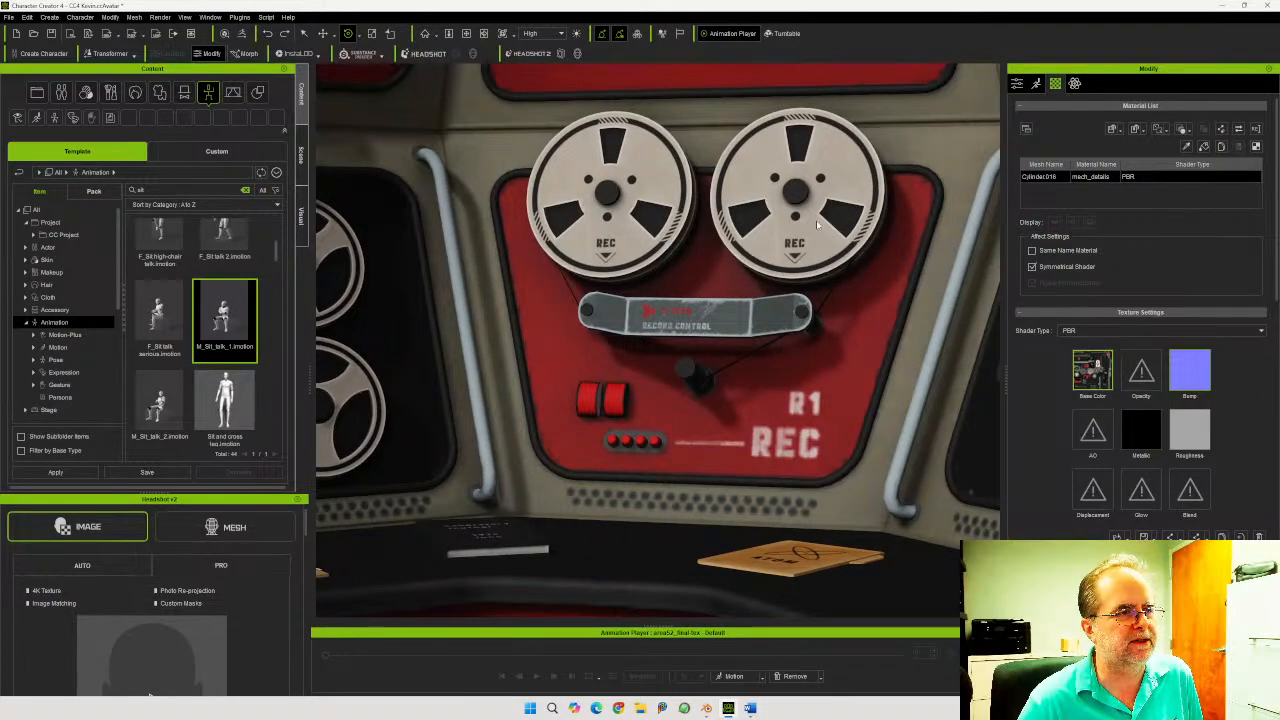
right_click_drag(721, 338, 819, 361)
middle_click_drag(858, 383, 523, 365)
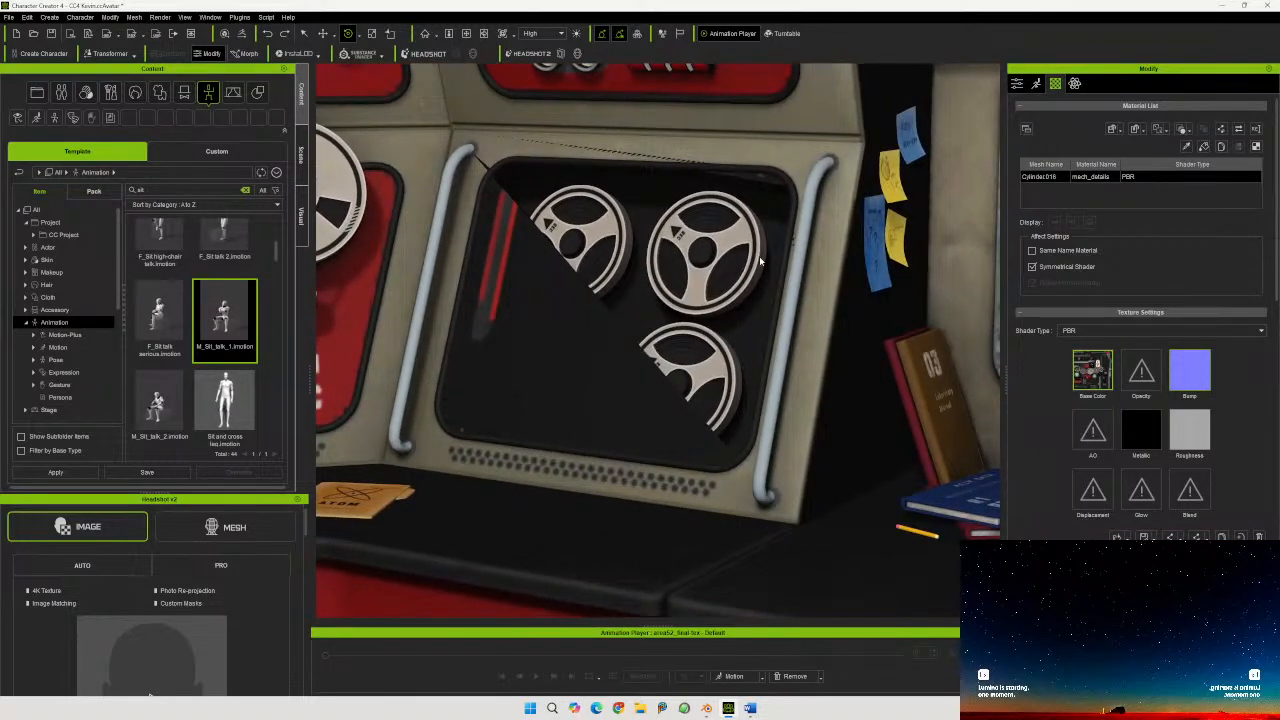
scroll(757, 262, "down", 6)
middle_click_drag(838, 300, 601, 297)
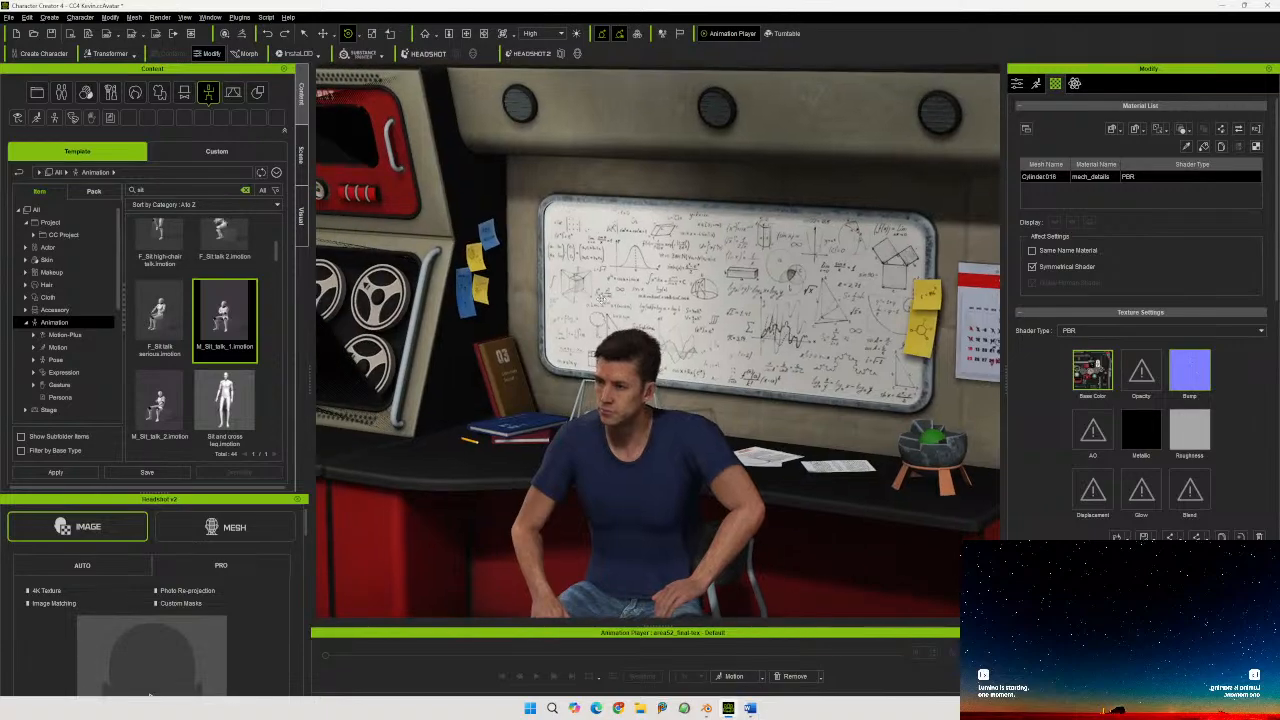
scroll(784, 283, "up", 2)
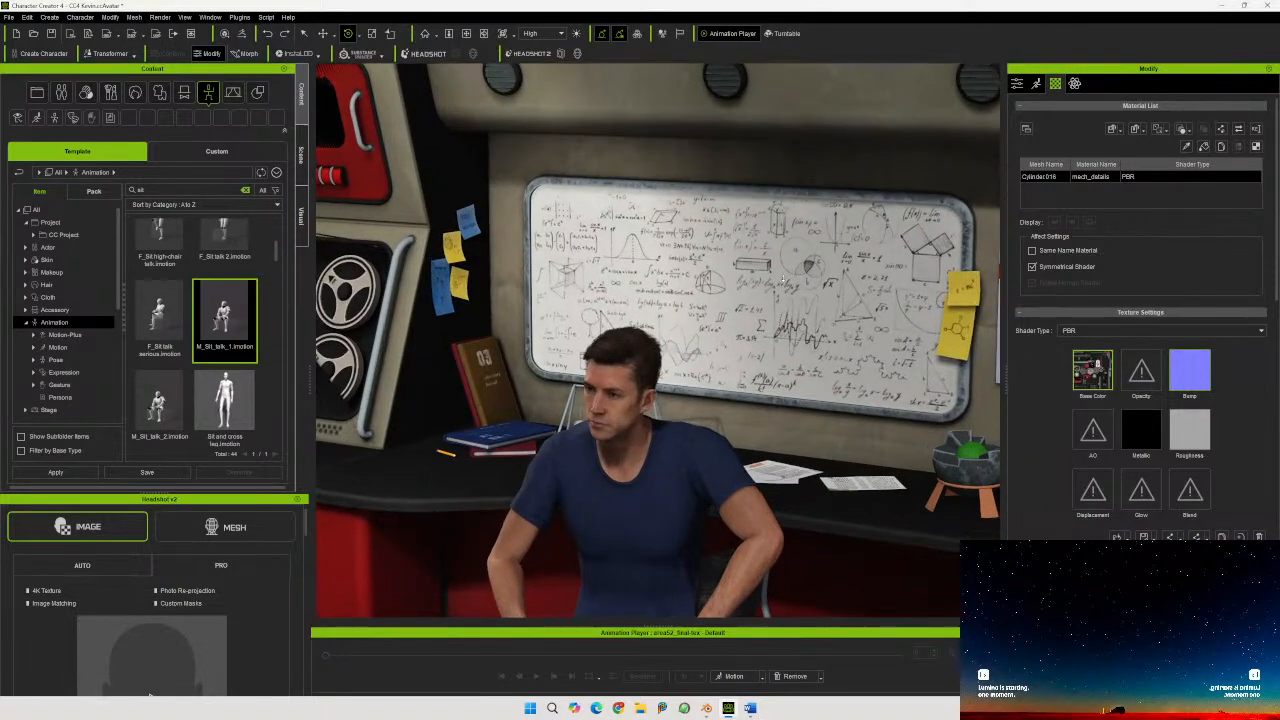
scroll(852, 289, "down", 5)
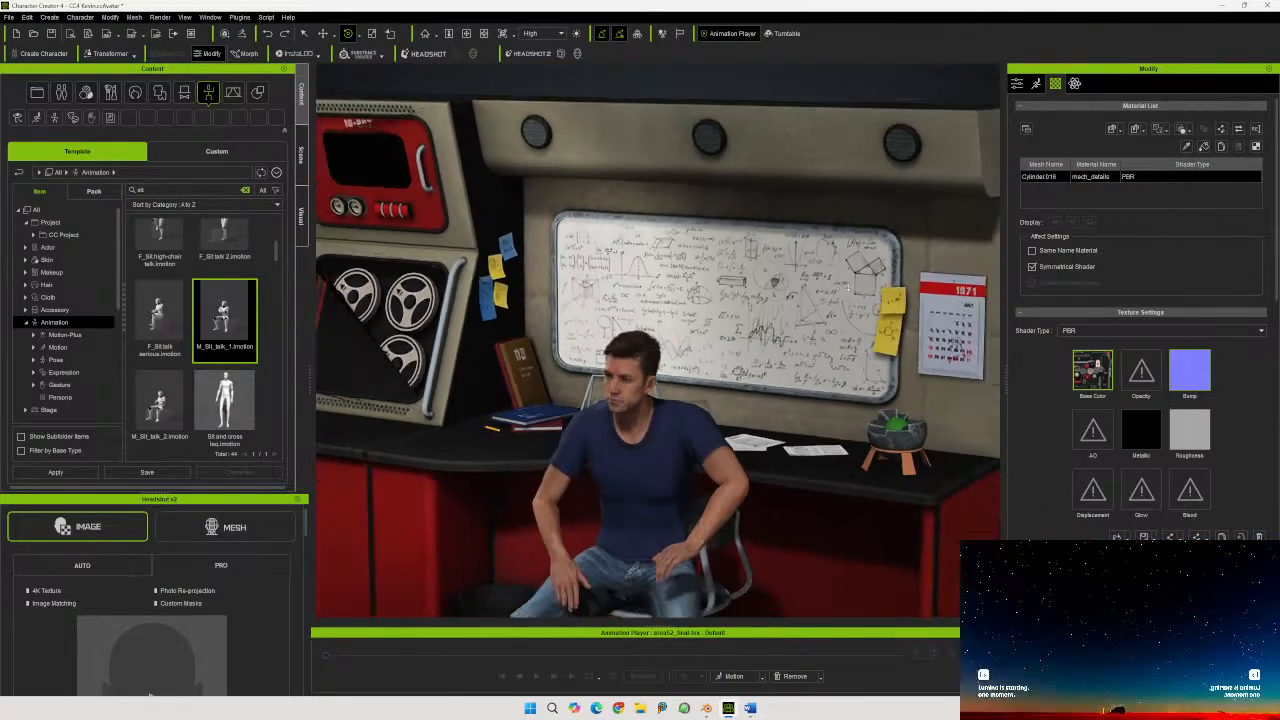
middle_click_drag(500, 312, 901, 288)
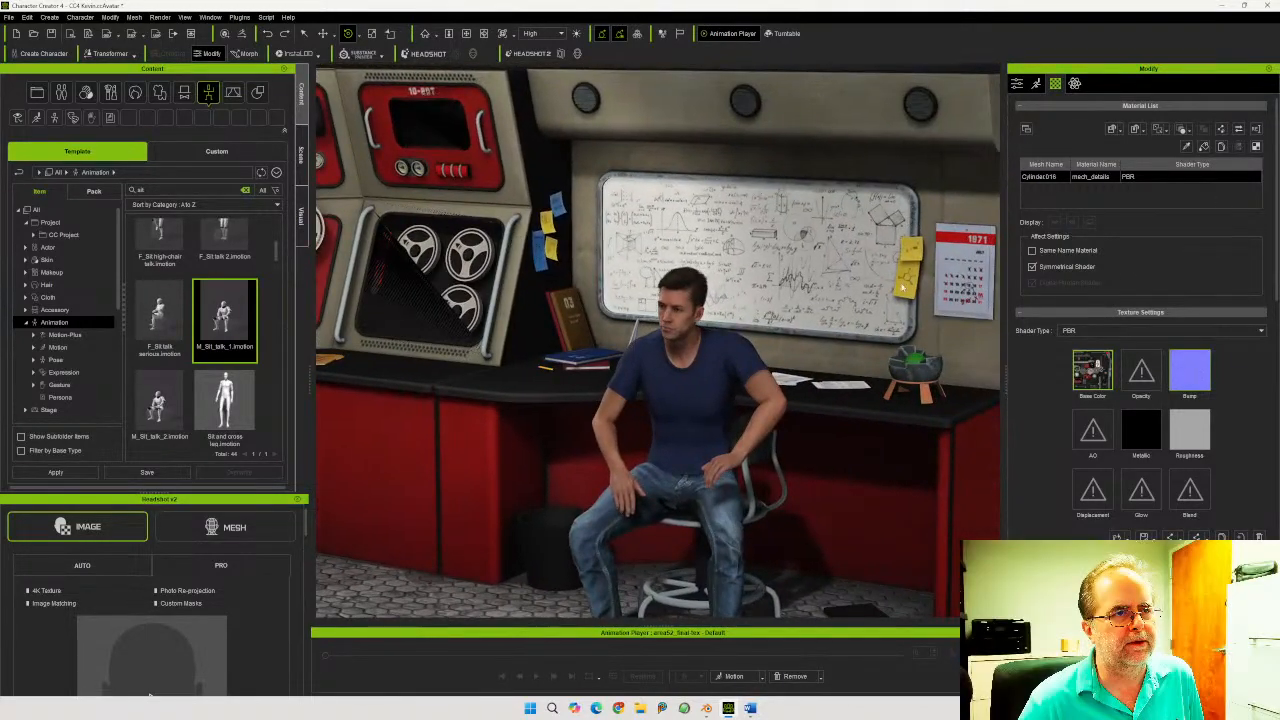
Select the whiteboard to check that it is a separate part, and examine the desk and switch panels on the opposite side
left_click(838, 265)
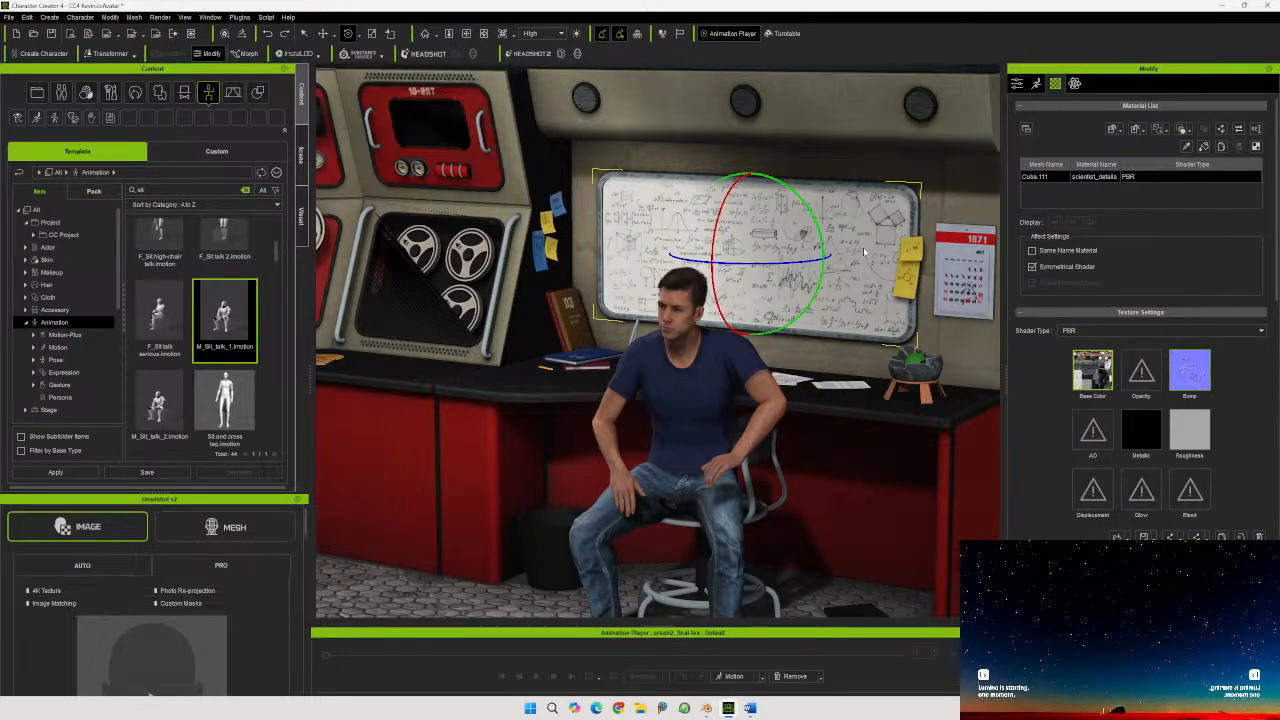
scroll(743, 301, "down", 3)
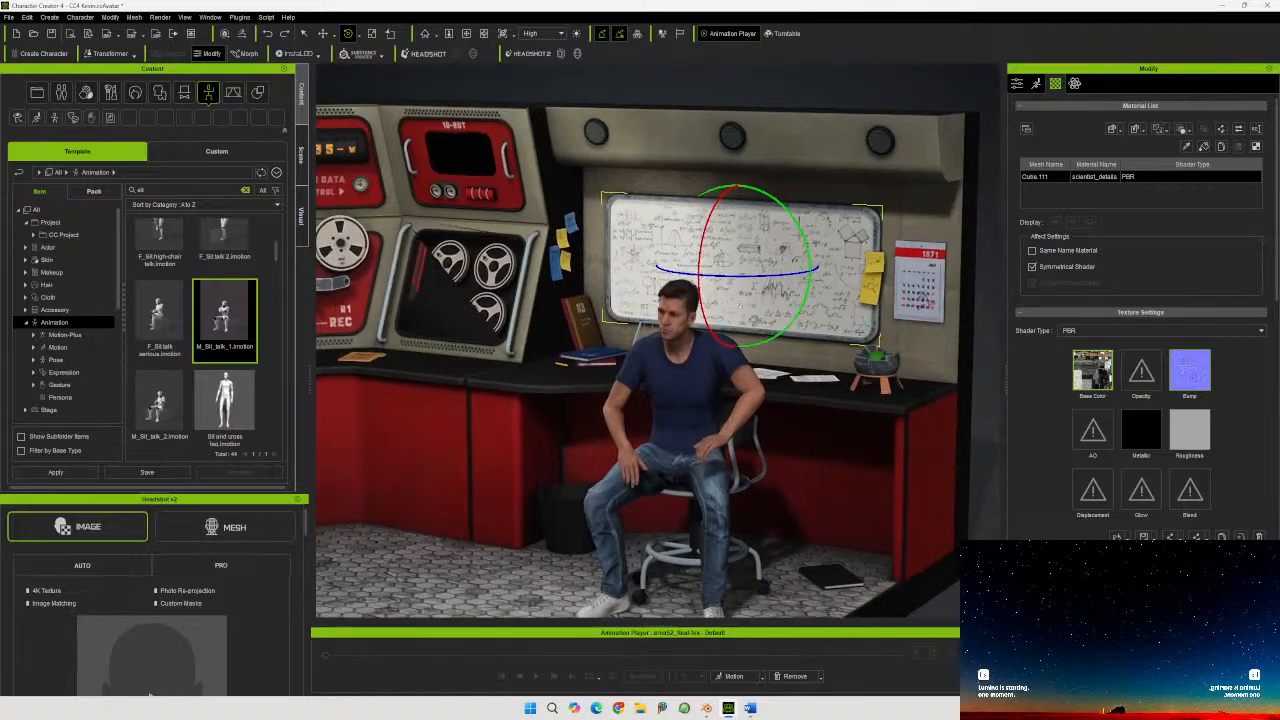
middle_click_drag(625, 340, 527, 376)
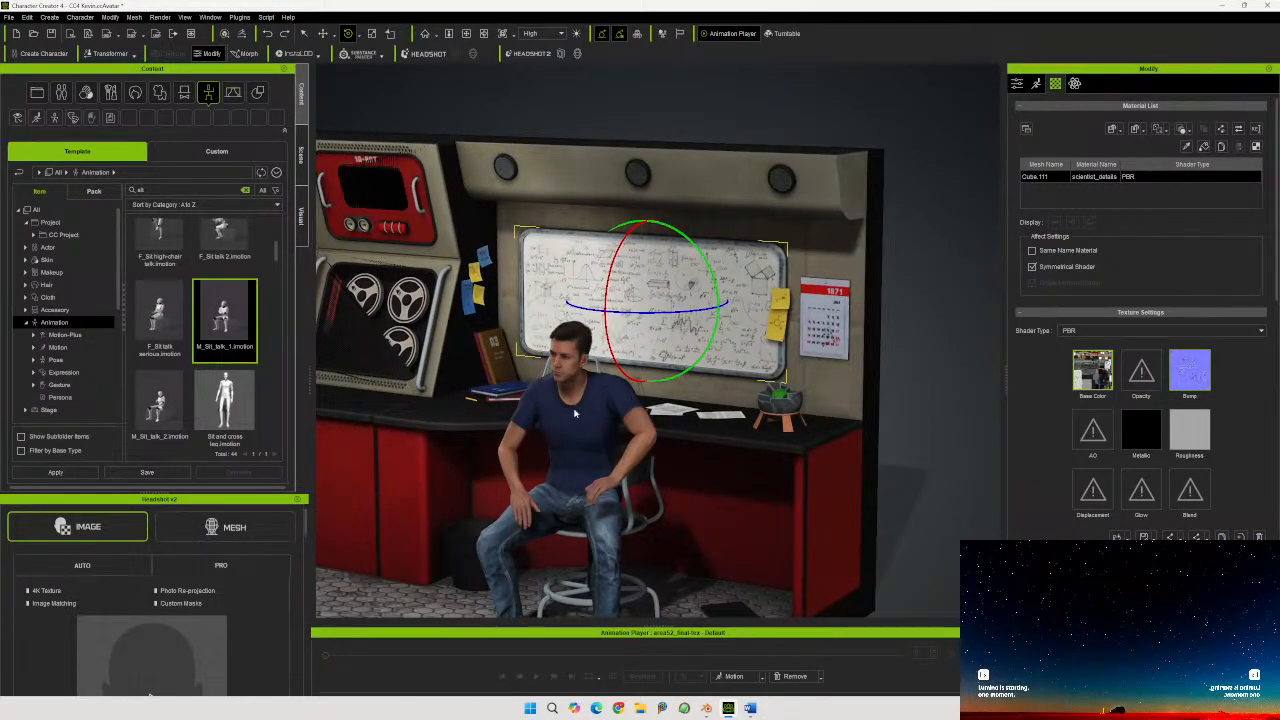
middle_click_drag(575, 413, 1084, 382)
scroll(784, 444, "up", 3)
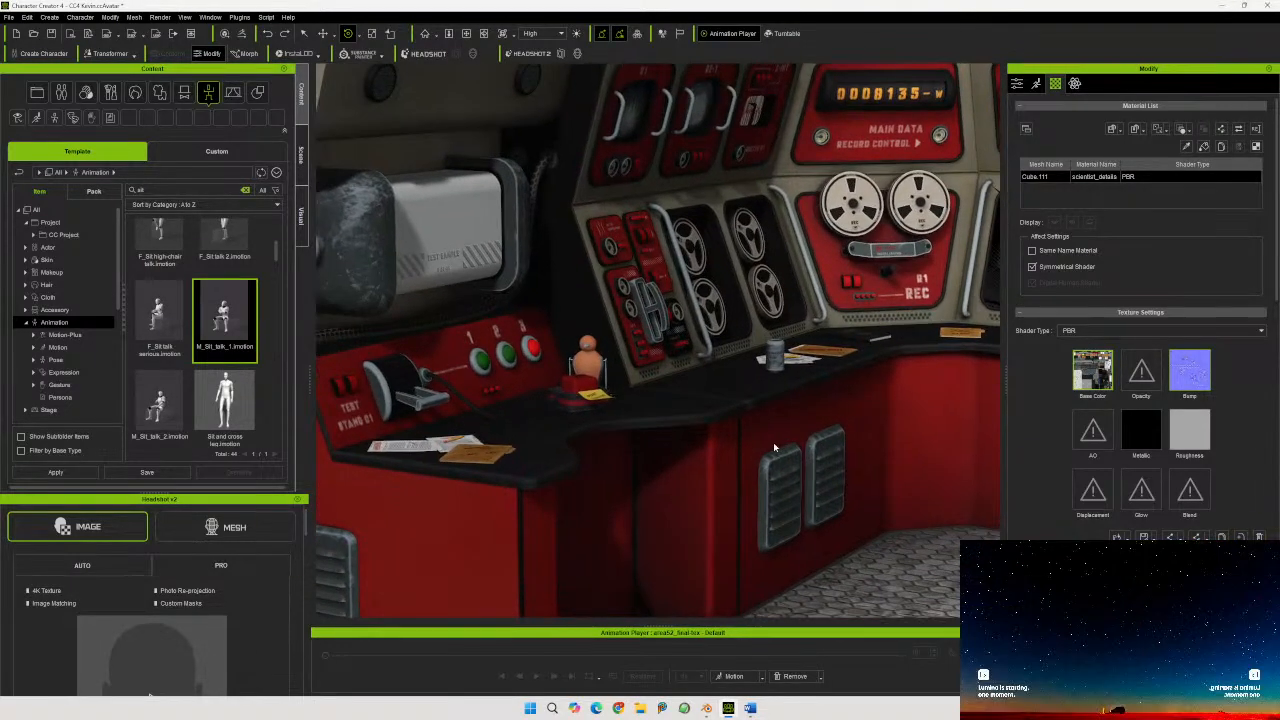
scroll(770, 444, "up", 5)
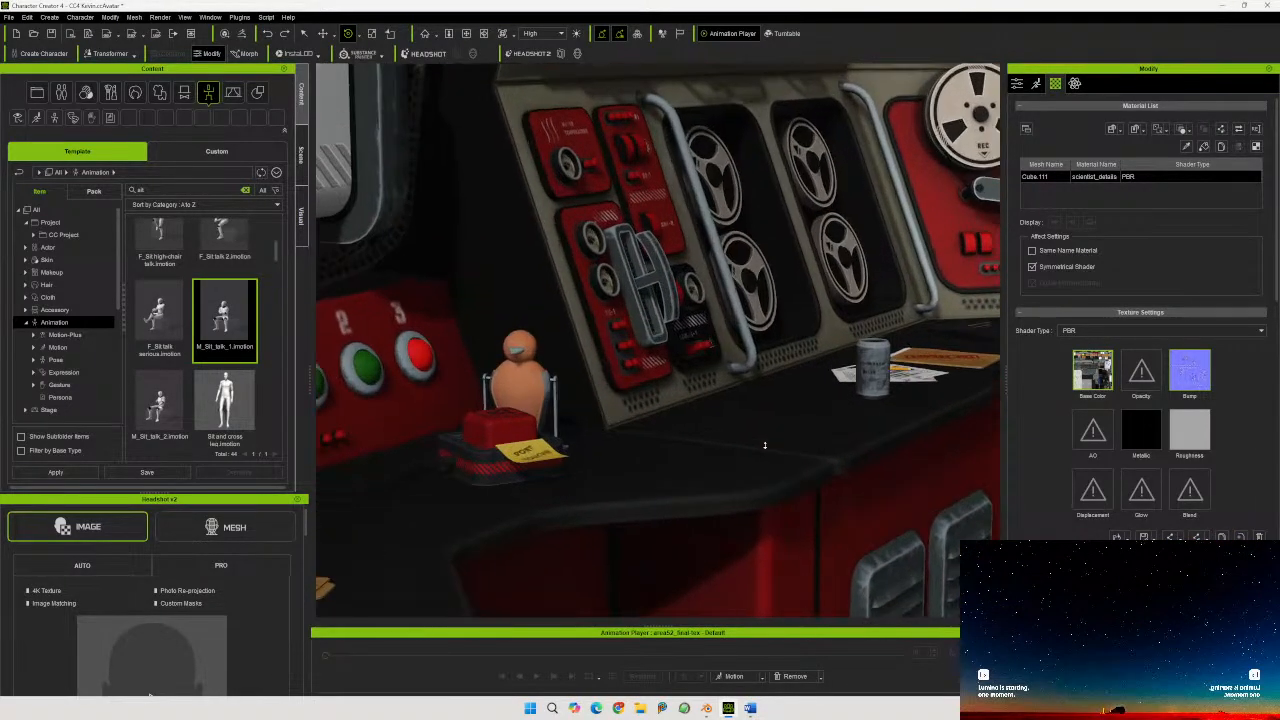
right_click_drag(747, 457, 689, 487)
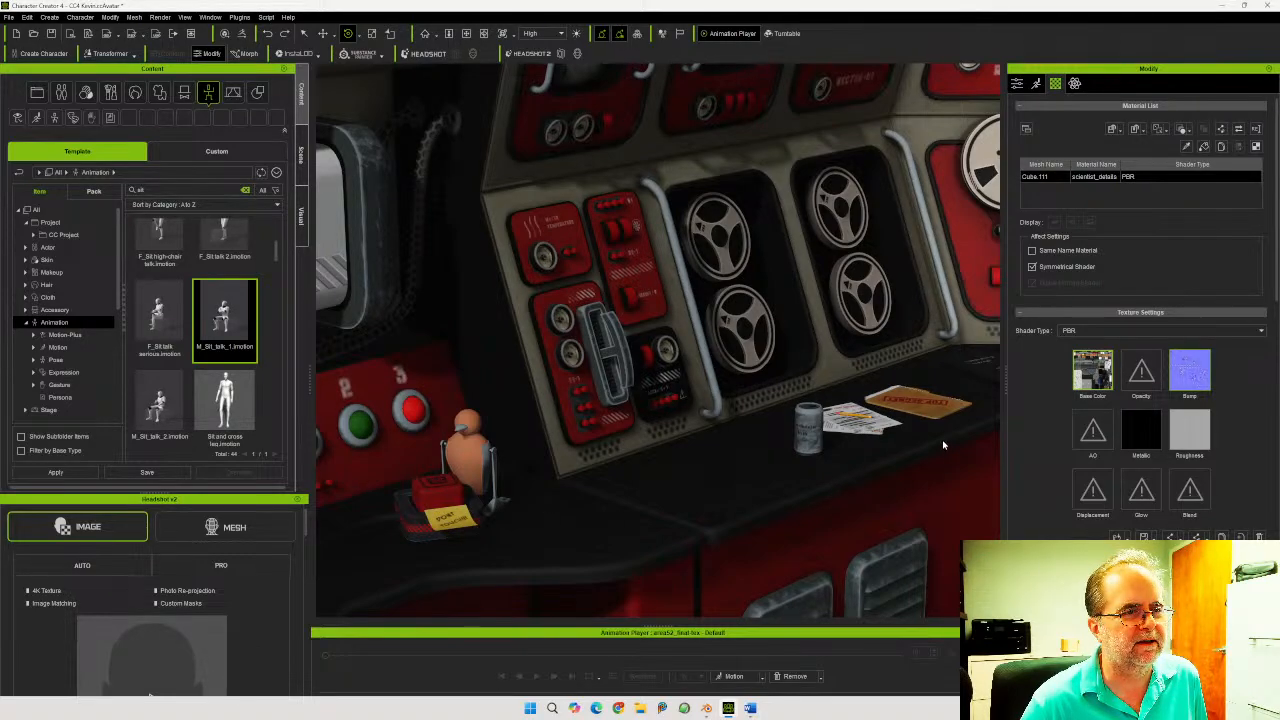
middle_click_drag(929, 443, 547, 398)
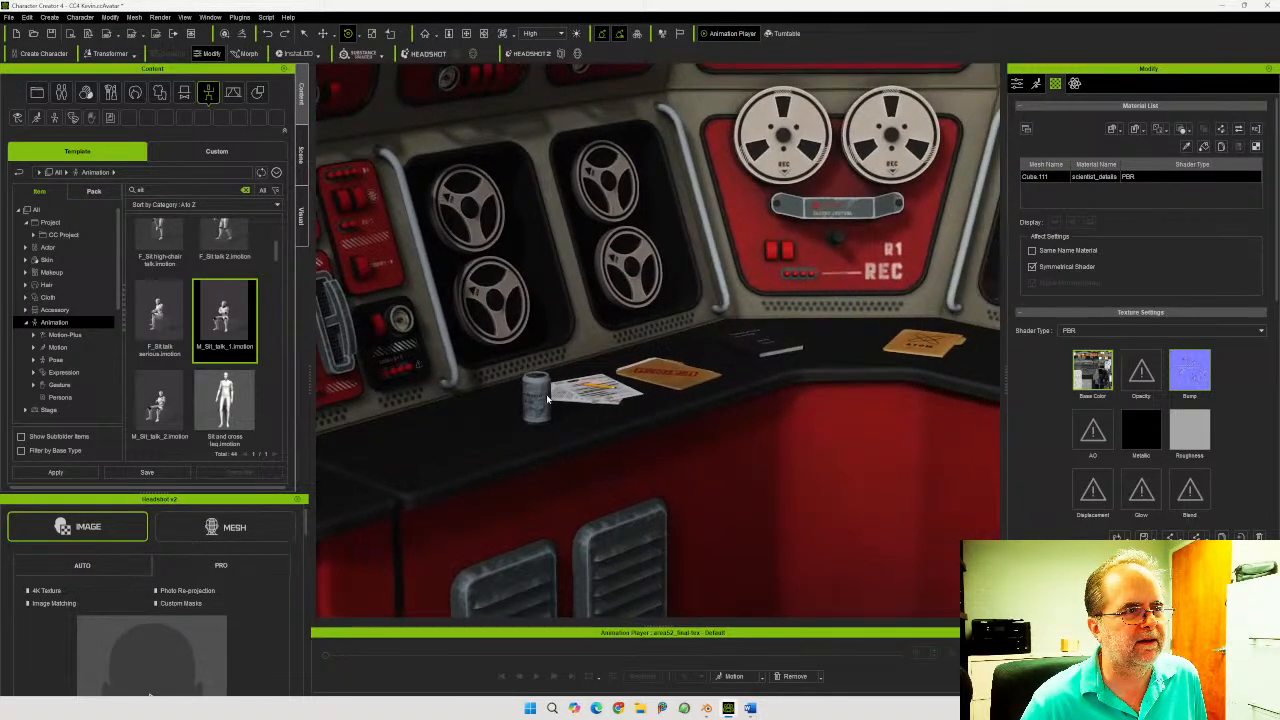
Select the can, folders, loose papers and black notebook on the desk one by one to check that they are separate parts
left_click(537, 390)
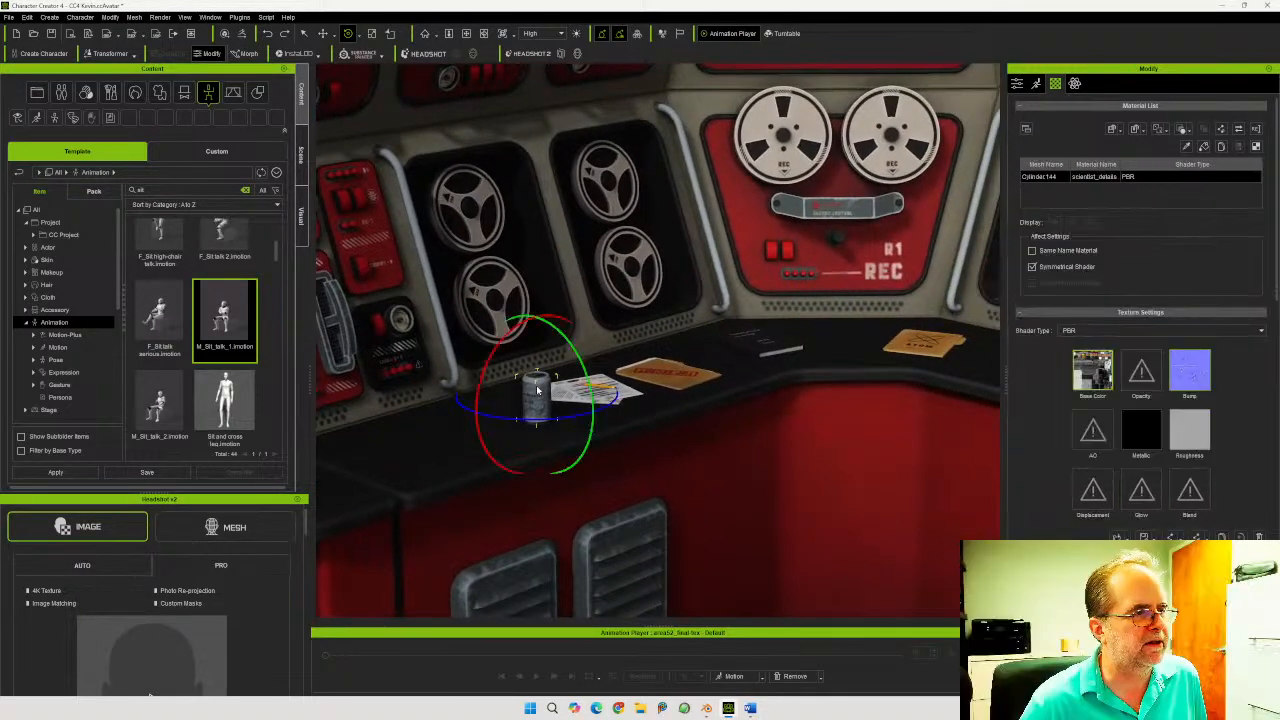
left_click(660, 378)
left_click(930, 343)
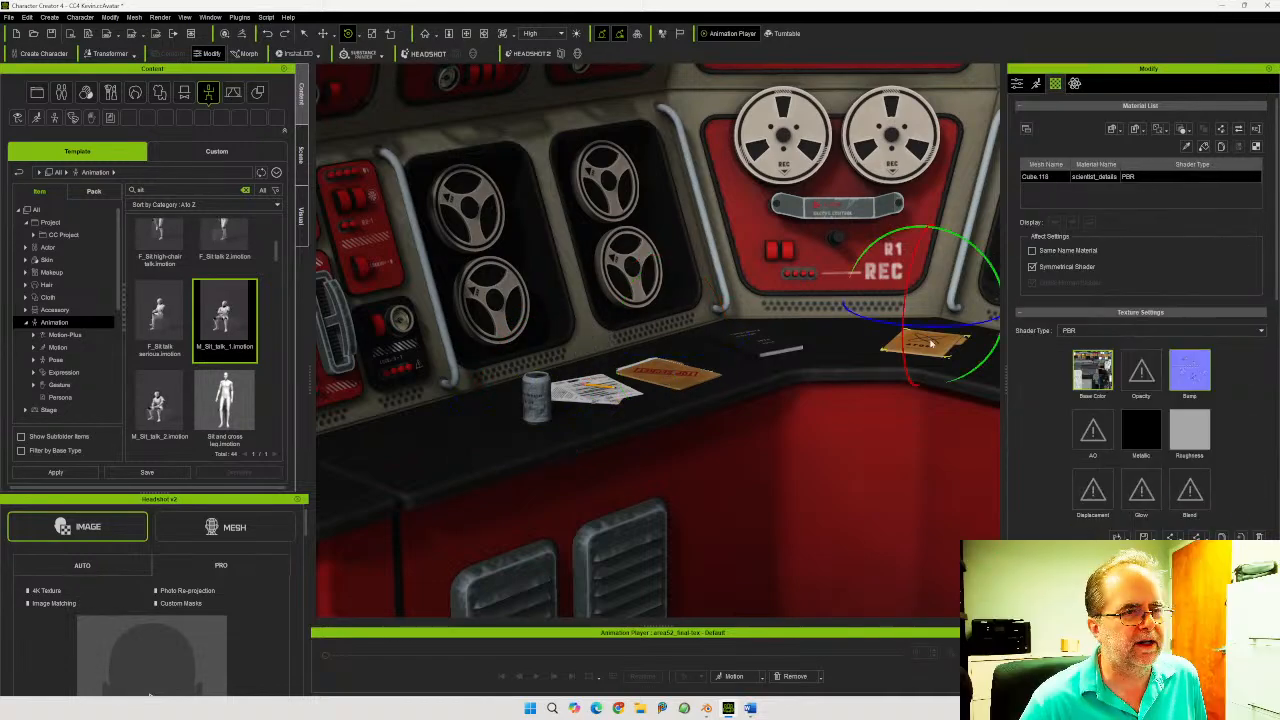
left_click(584, 394)
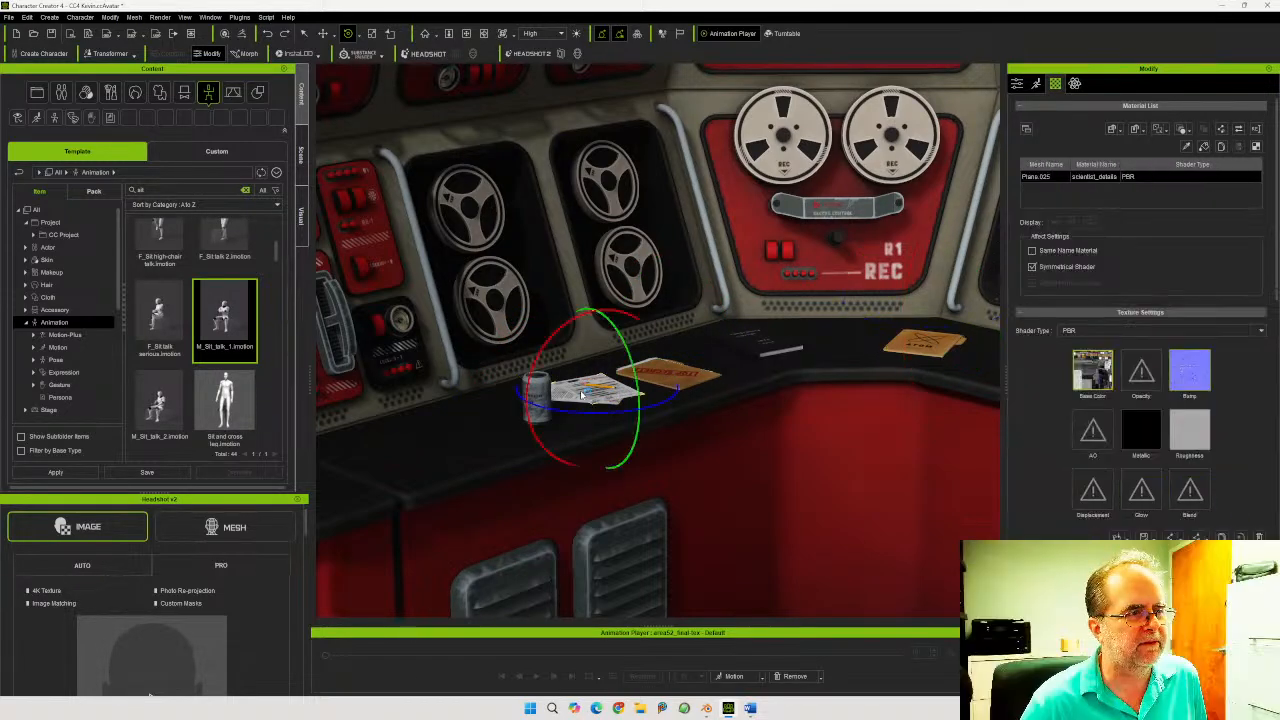
left_click(755, 348)
scroll(787, 513, "down", 3)
scroll(787, 513, "down", 4)
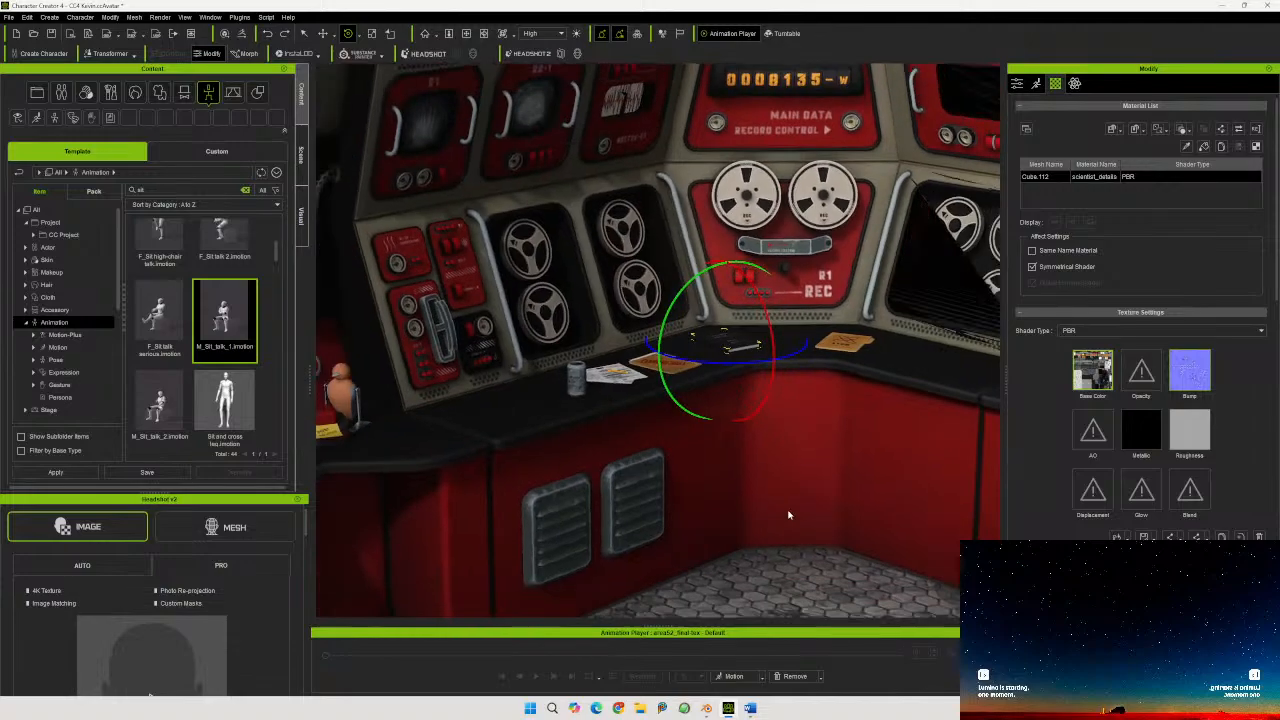
right_click_drag(787, 508, 738, 484)
middle_click_drag(806, 463, 663, 524)
scroll(757, 492, "up", 5)
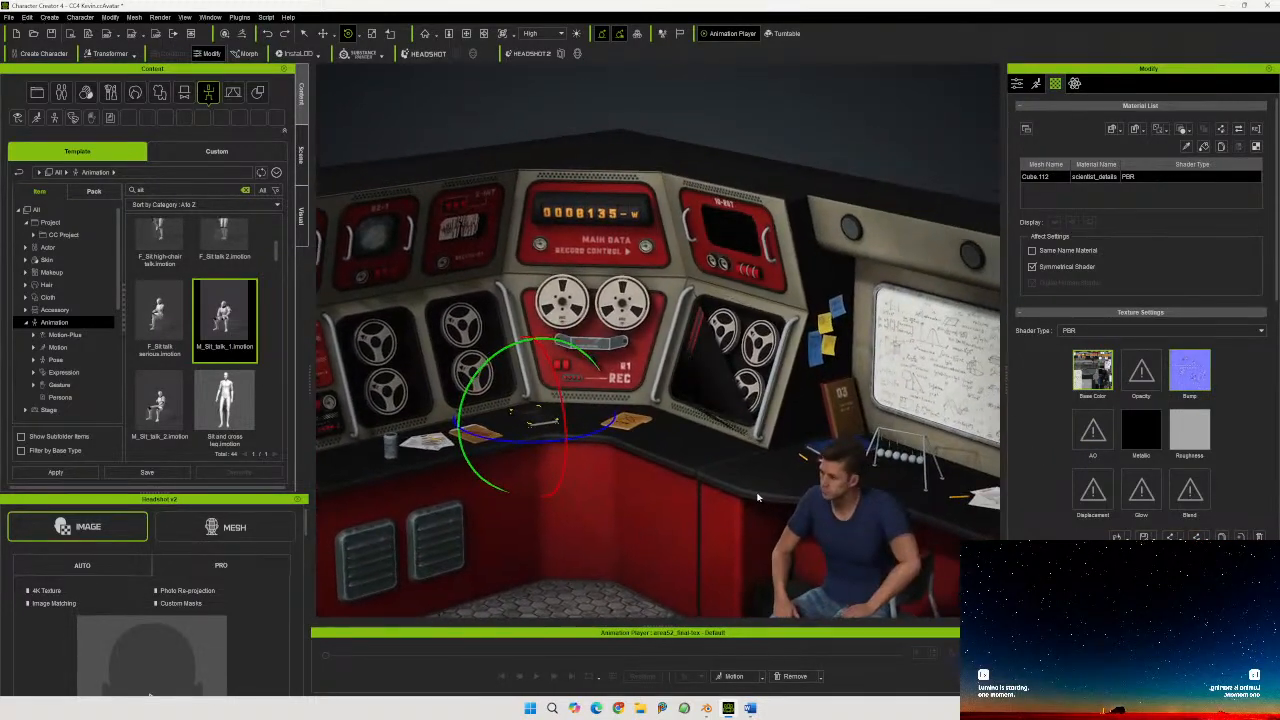
Examine the 10-20T screen and the tape-reel window beneath it on the console up close
right_click_drag(757, 492, 822, 329)
middle_click_drag(822, 329, 752, 418)
scroll(752, 418, "up", 5)
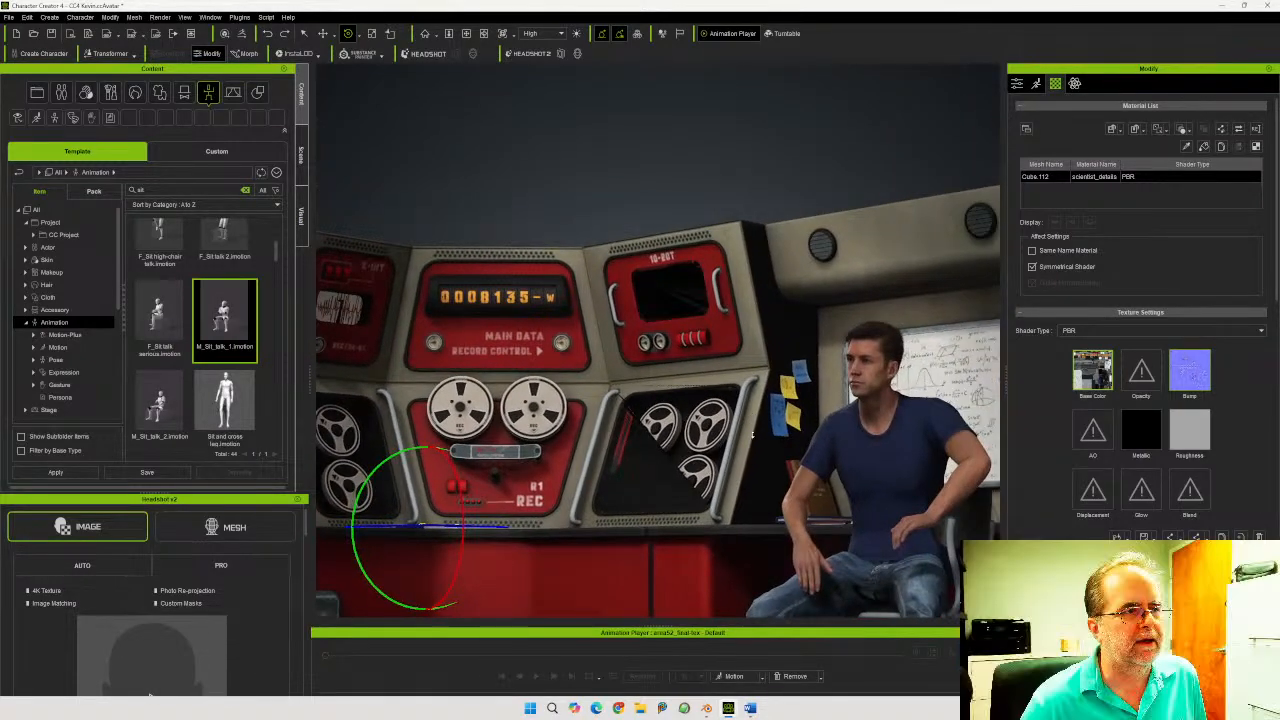
scroll(766, 449, "up", 4)
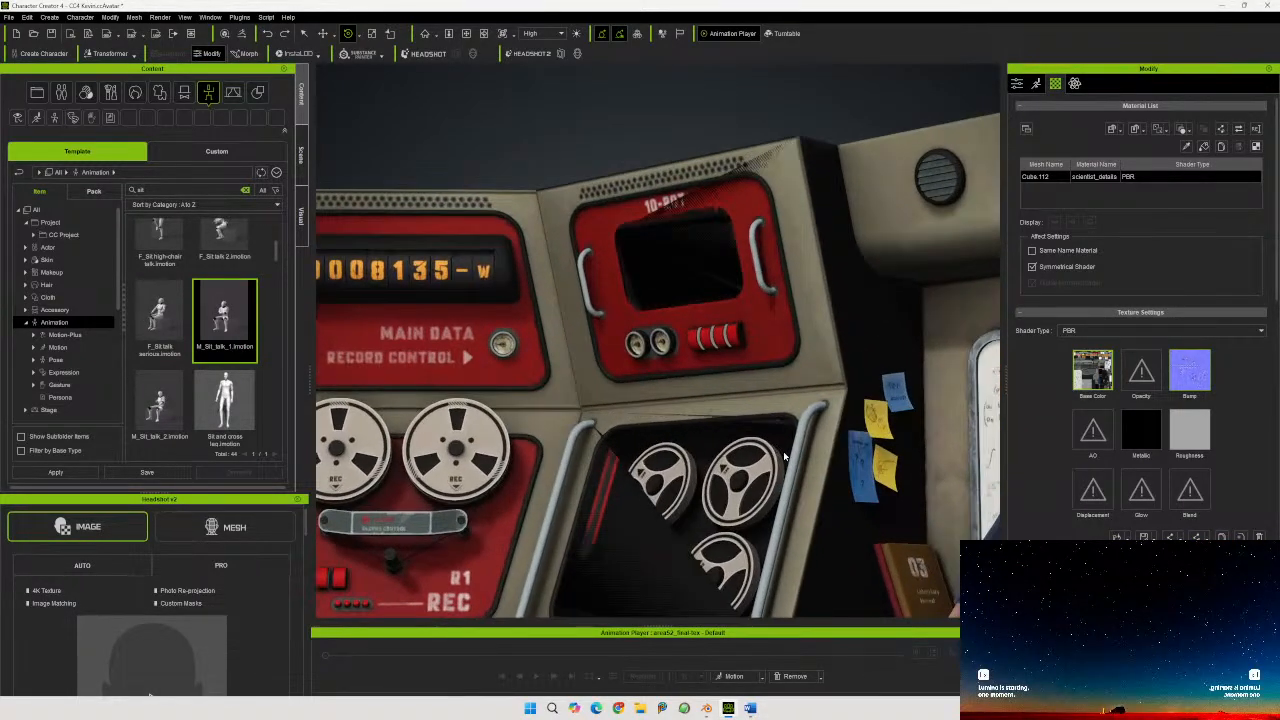
middle_click_drag(808, 493, 805, 442)
right_click_drag(805, 442, 857, 446)
middle_click_drag(707, 440, 725, 421)
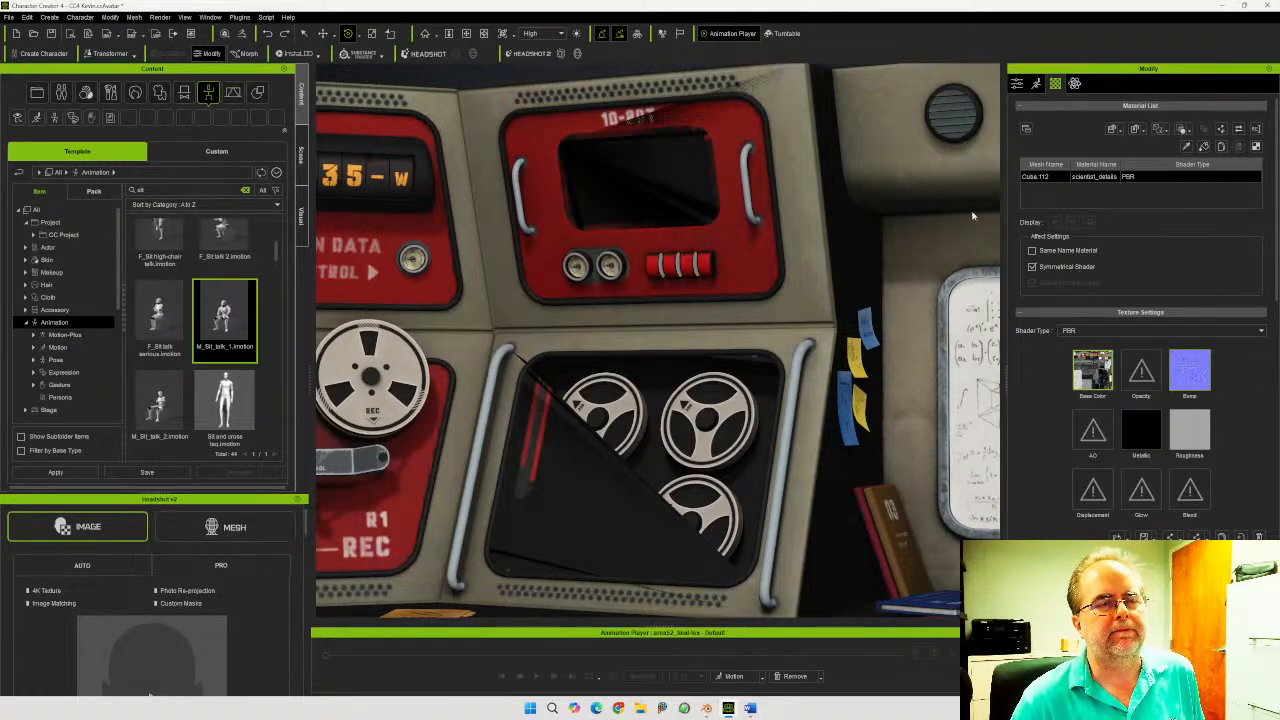
Check the selected book's prop settings, then select the console and look through the mesh names in its material list
left_click(1016, 86)
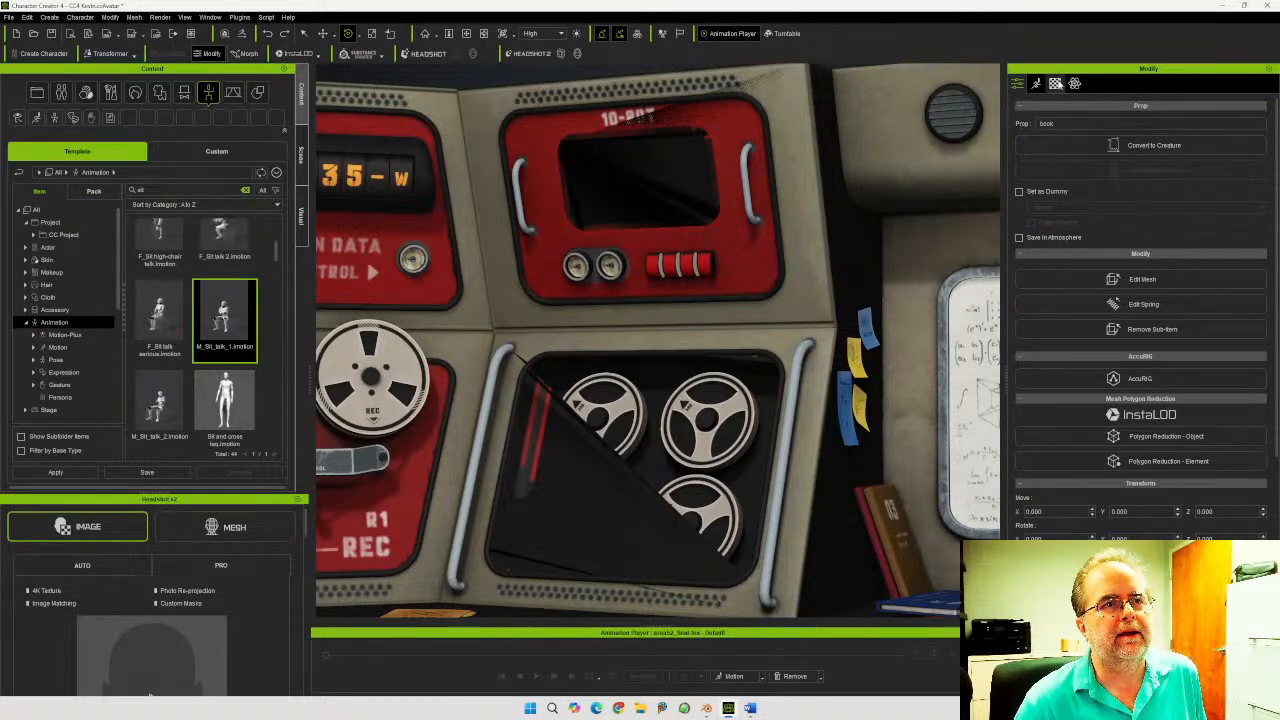
left_click(1057, 85)
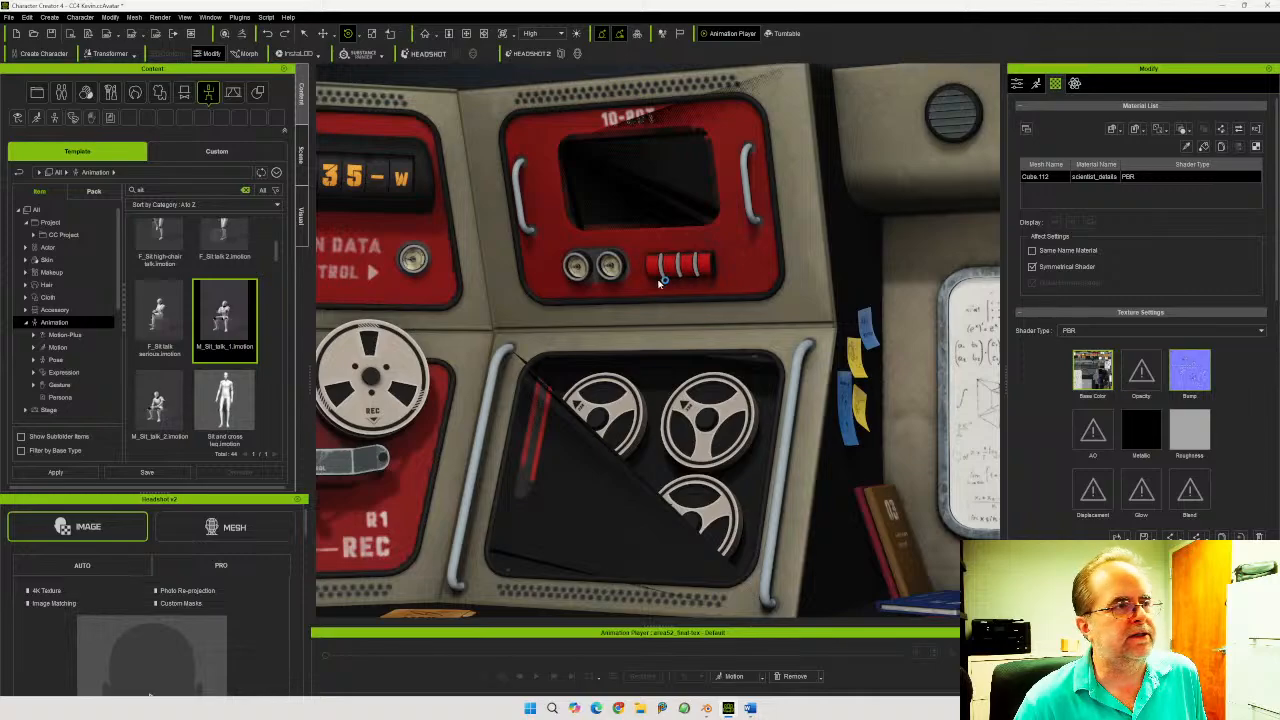
left_click(533, 255)
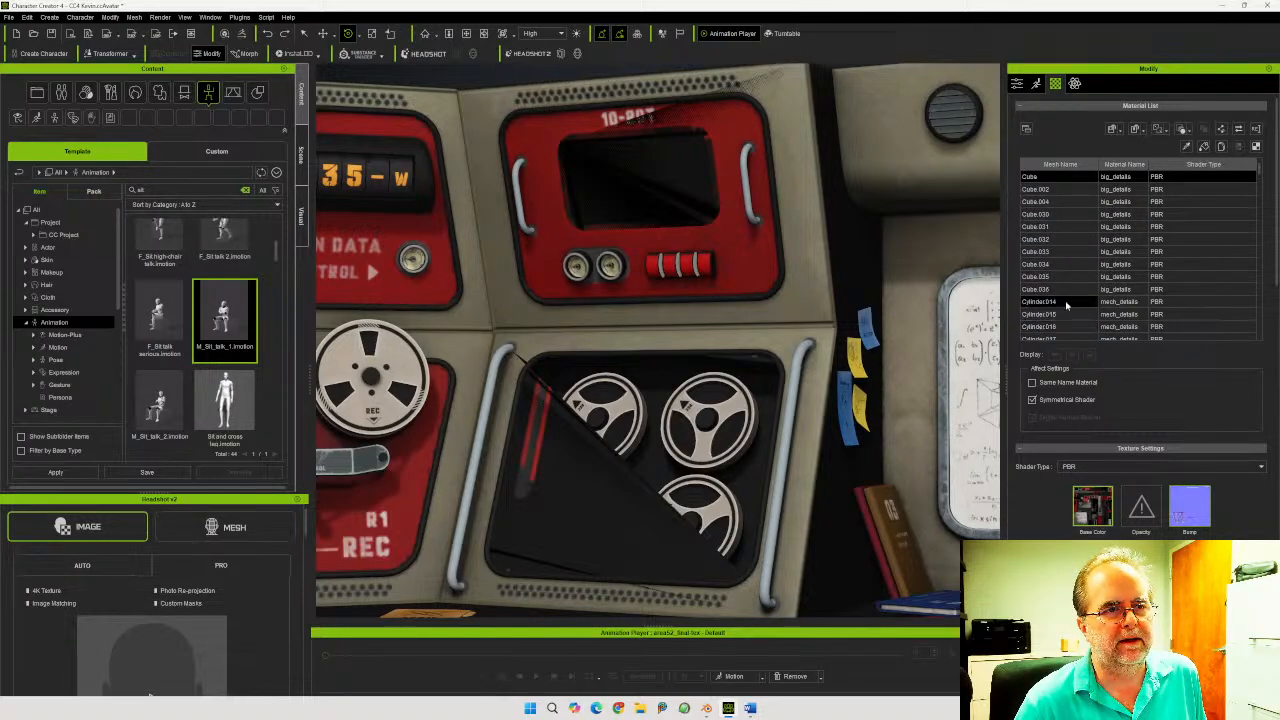
scroll(1066, 305, "down", 1)
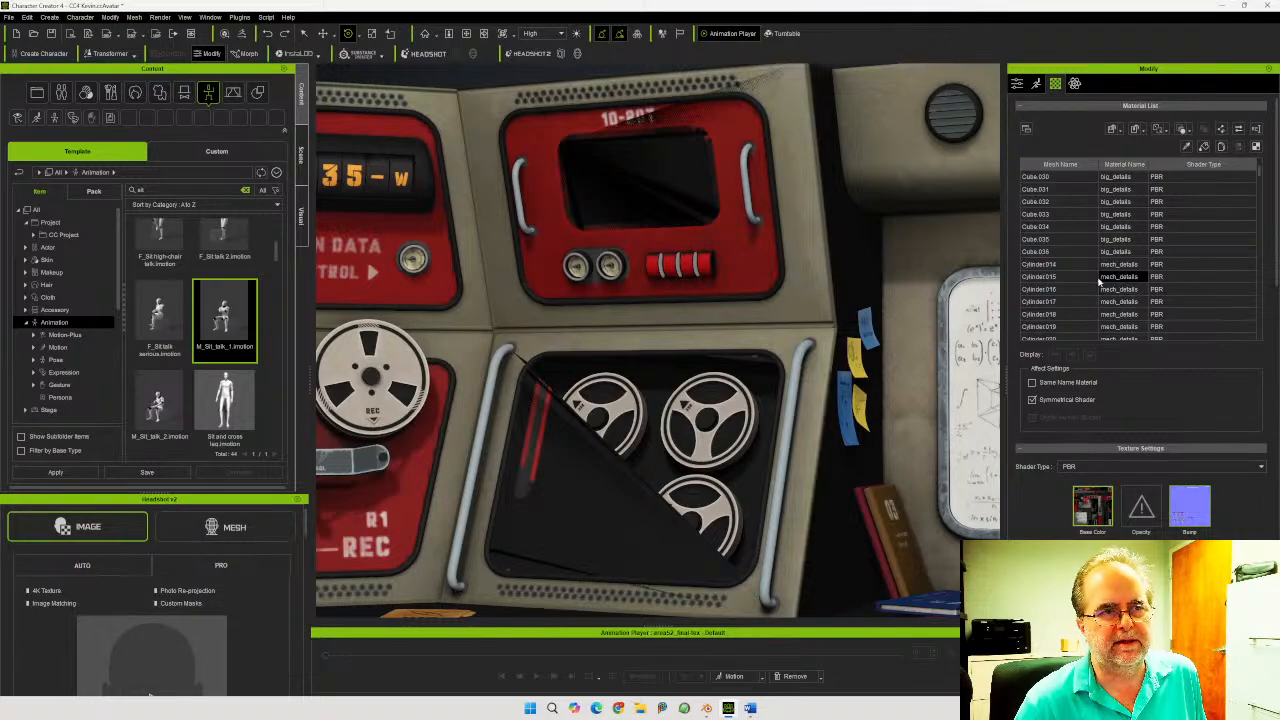
scroll(1090, 260, "down", 4)
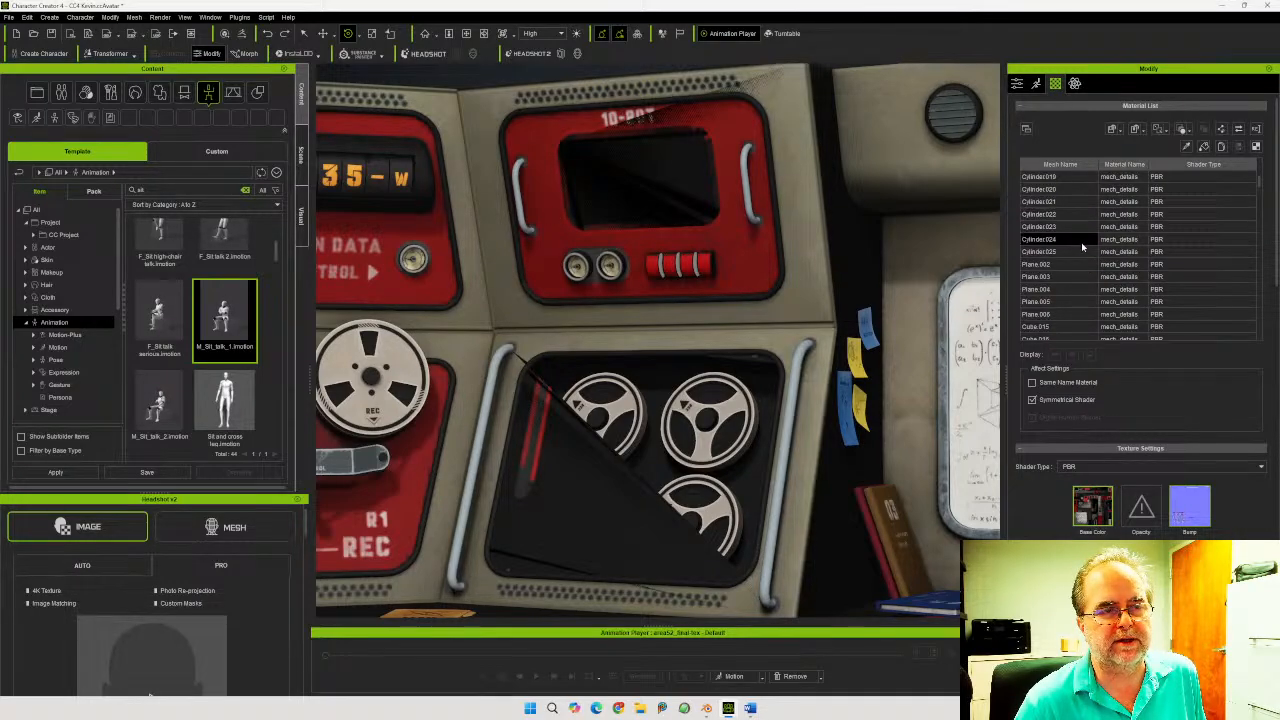
scroll(1078, 240, "up", 4)
scroll(1072, 212, "down", 4)
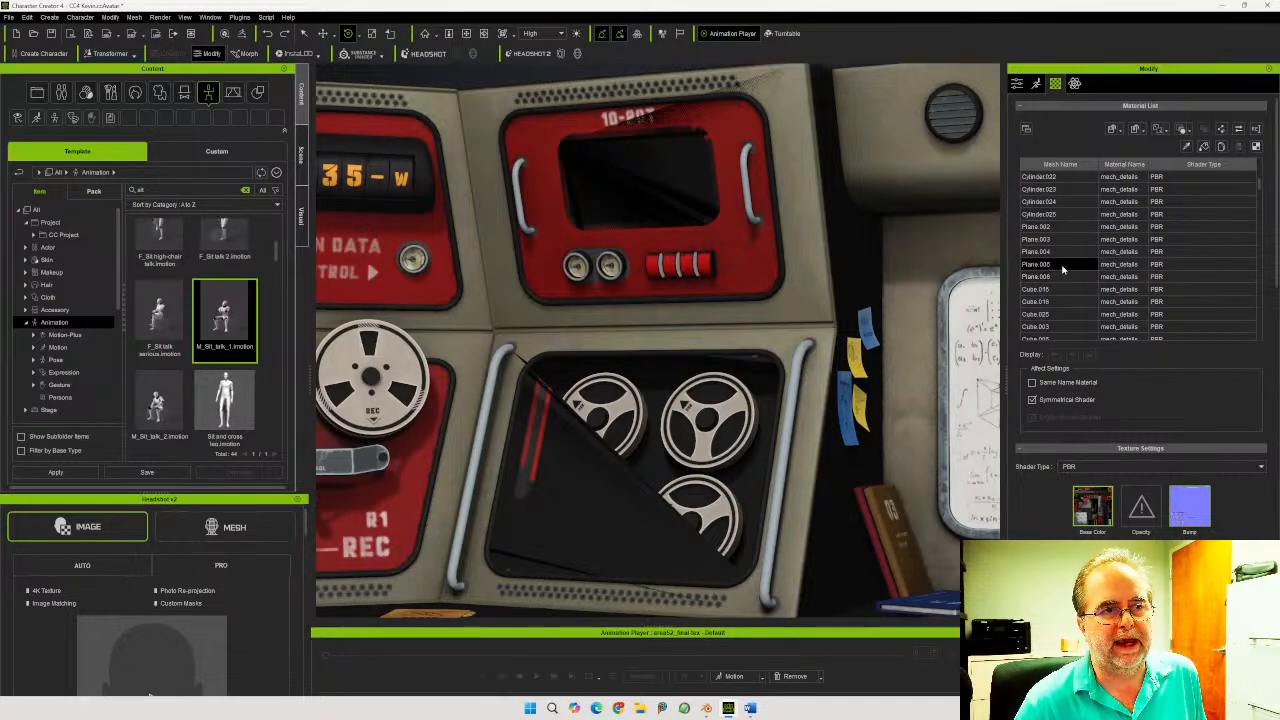
scroll(1060, 265, "down", 4)
scroll(1061, 267, "down", 4)
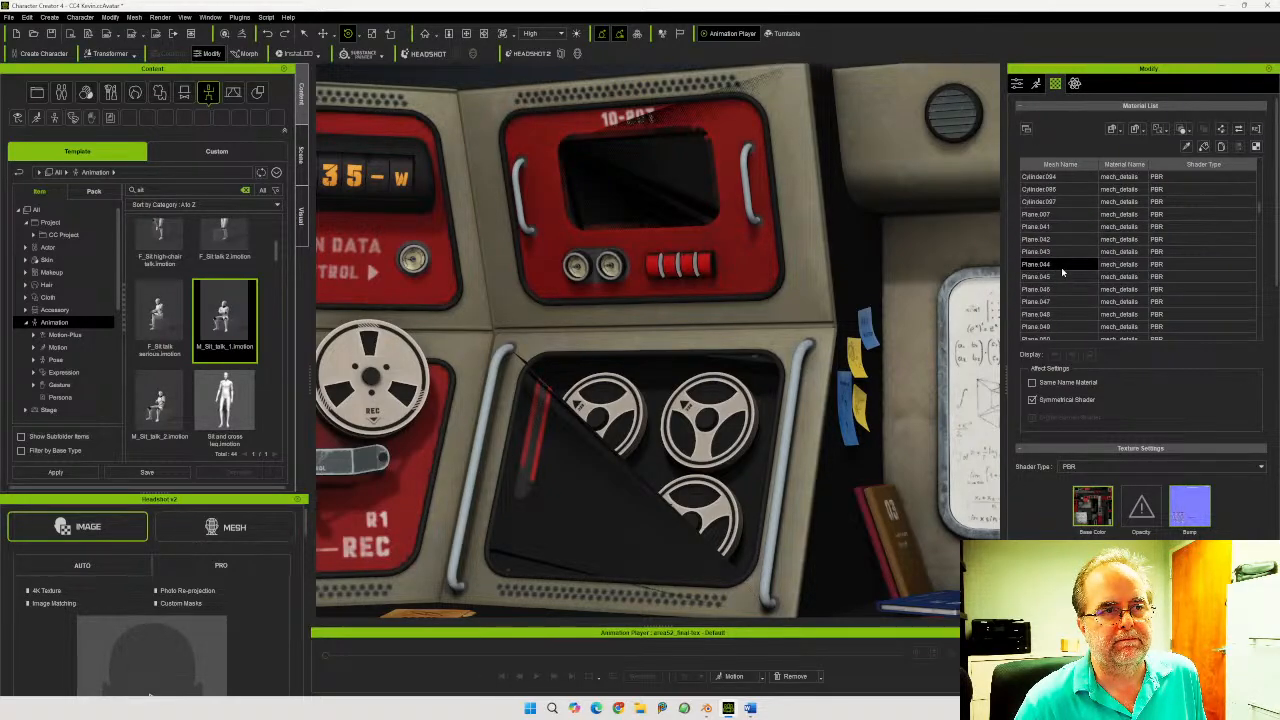
scroll(1066, 272, "down", 5)
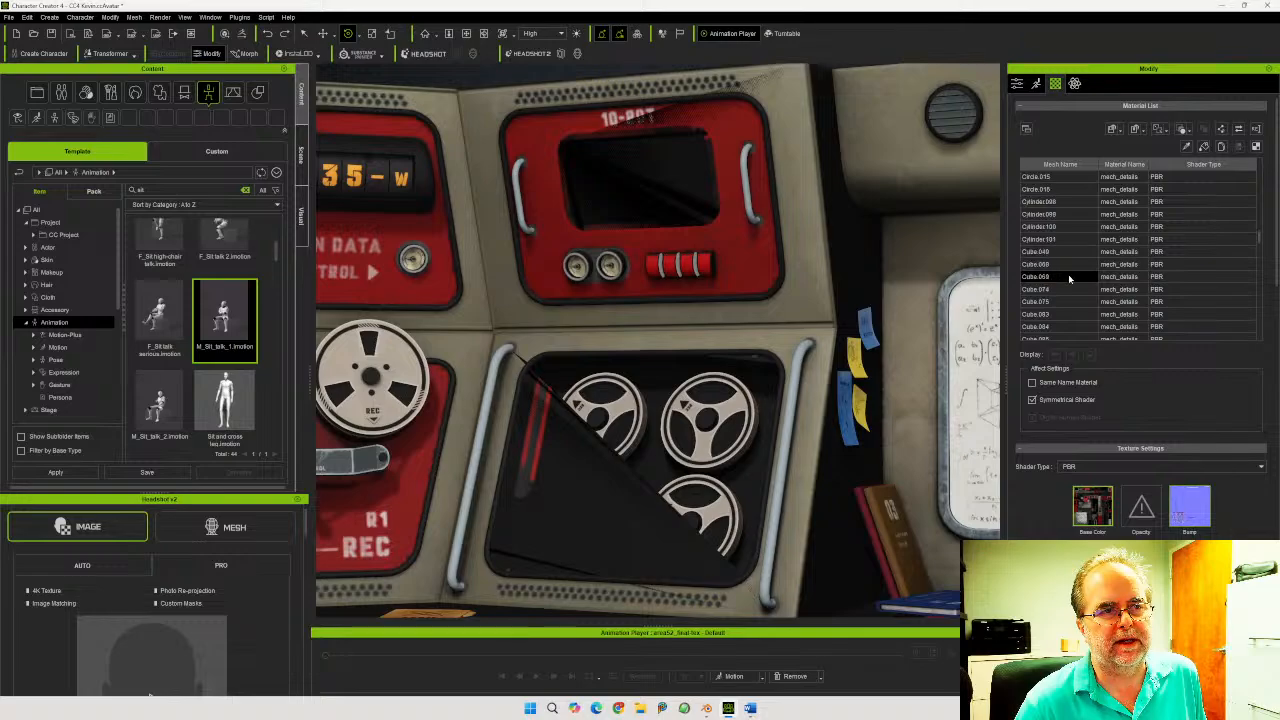
scroll(1080, 282, "down", 5)
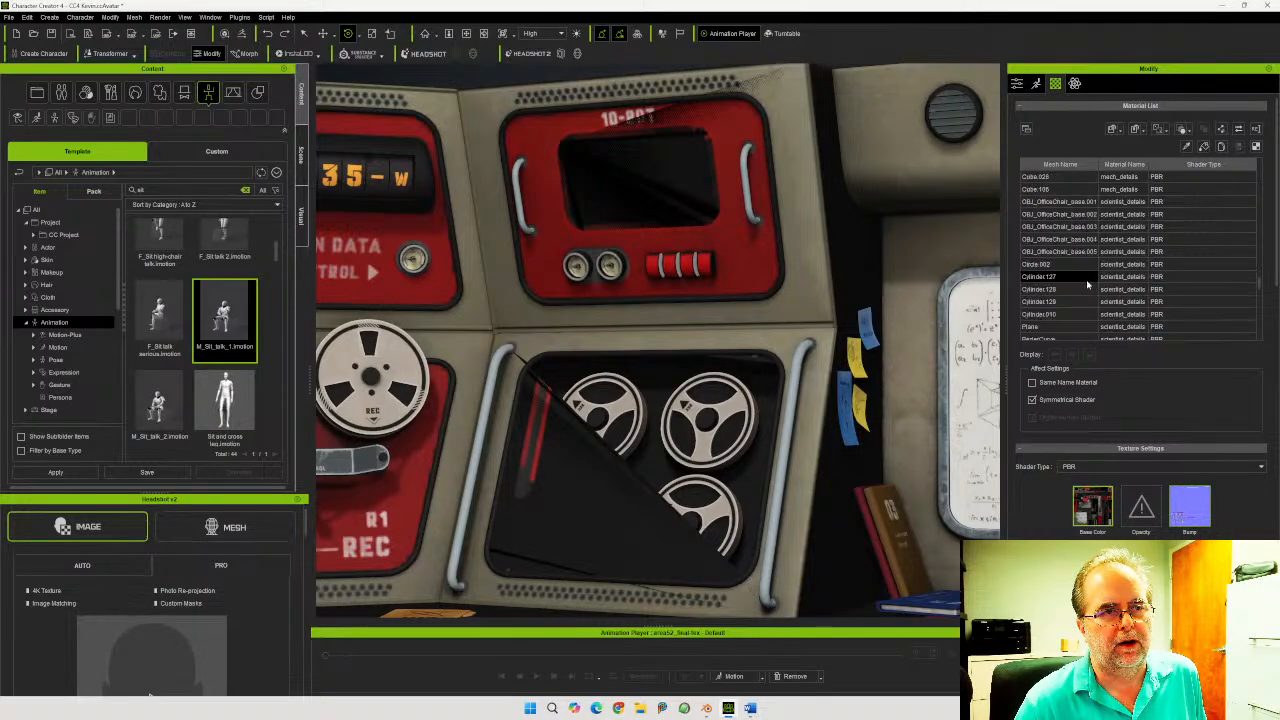
scroll(1086, 288, "down", 6)
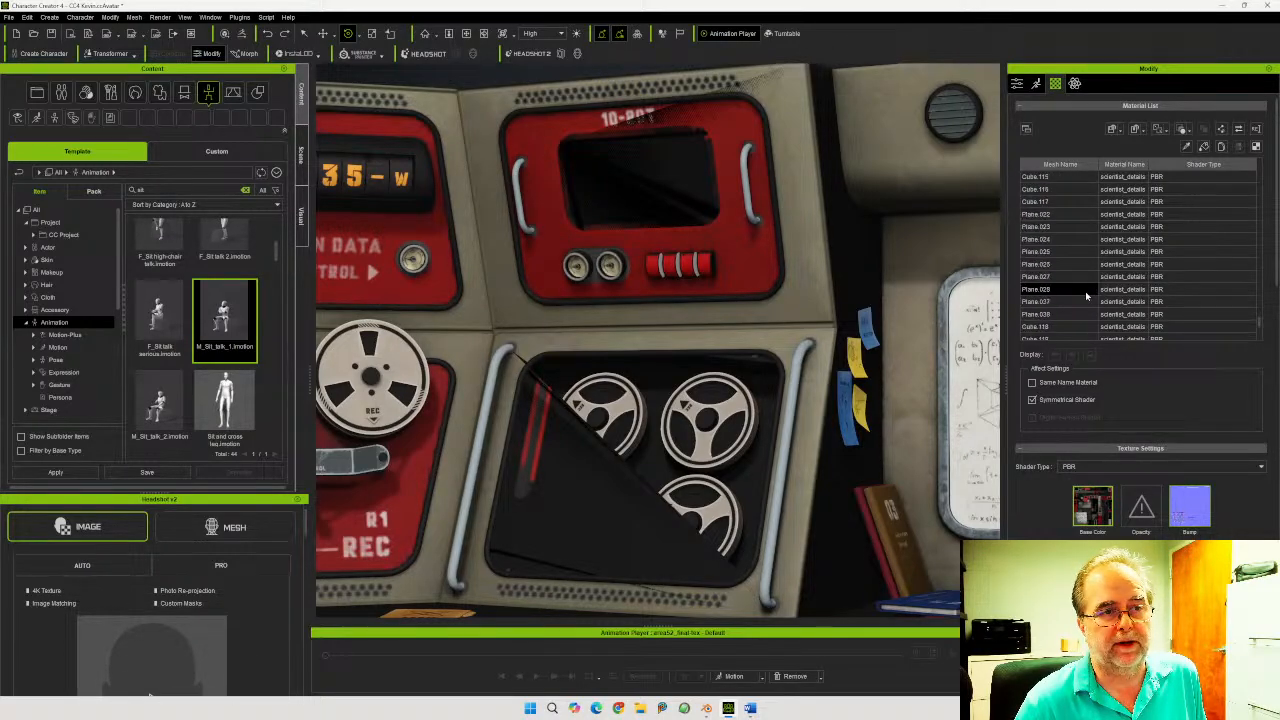
scroll(1086, 293, "up", 4)
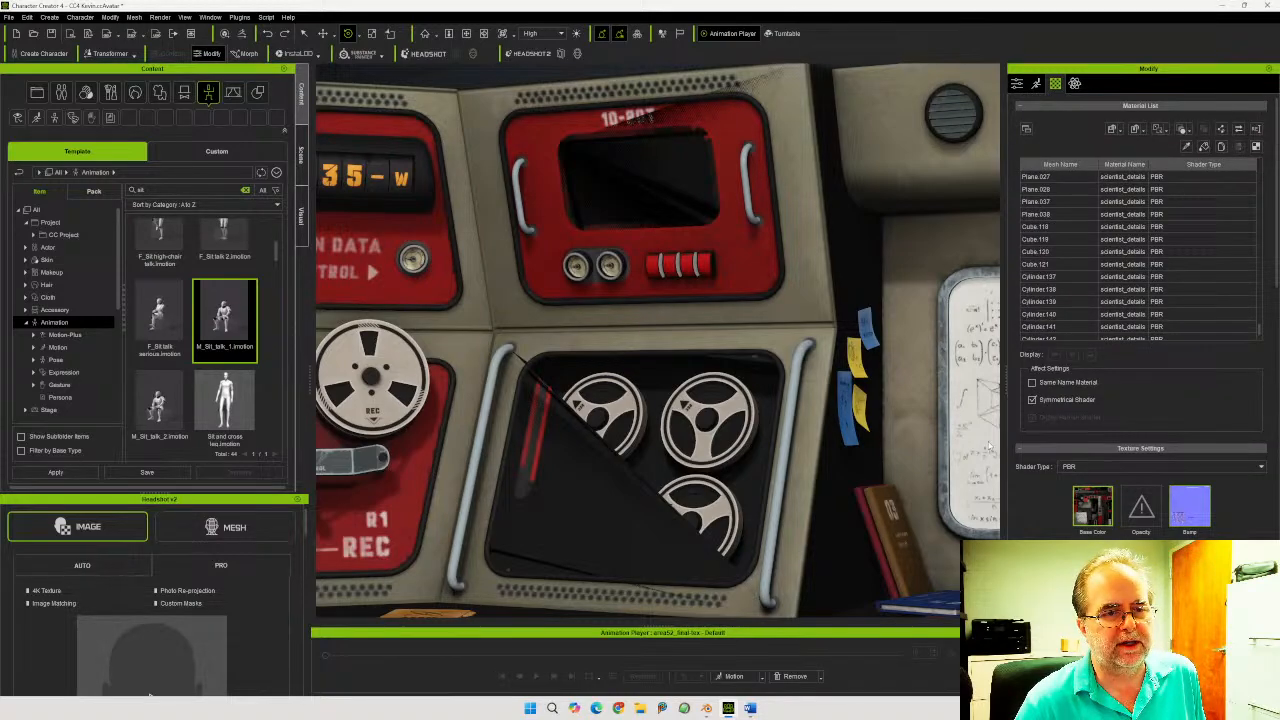
Review the console's texture and material settings, and return to the start of its mesh list
scroll(1030, 465, "down", 5)
scroll(1050, 485, "down", 3)
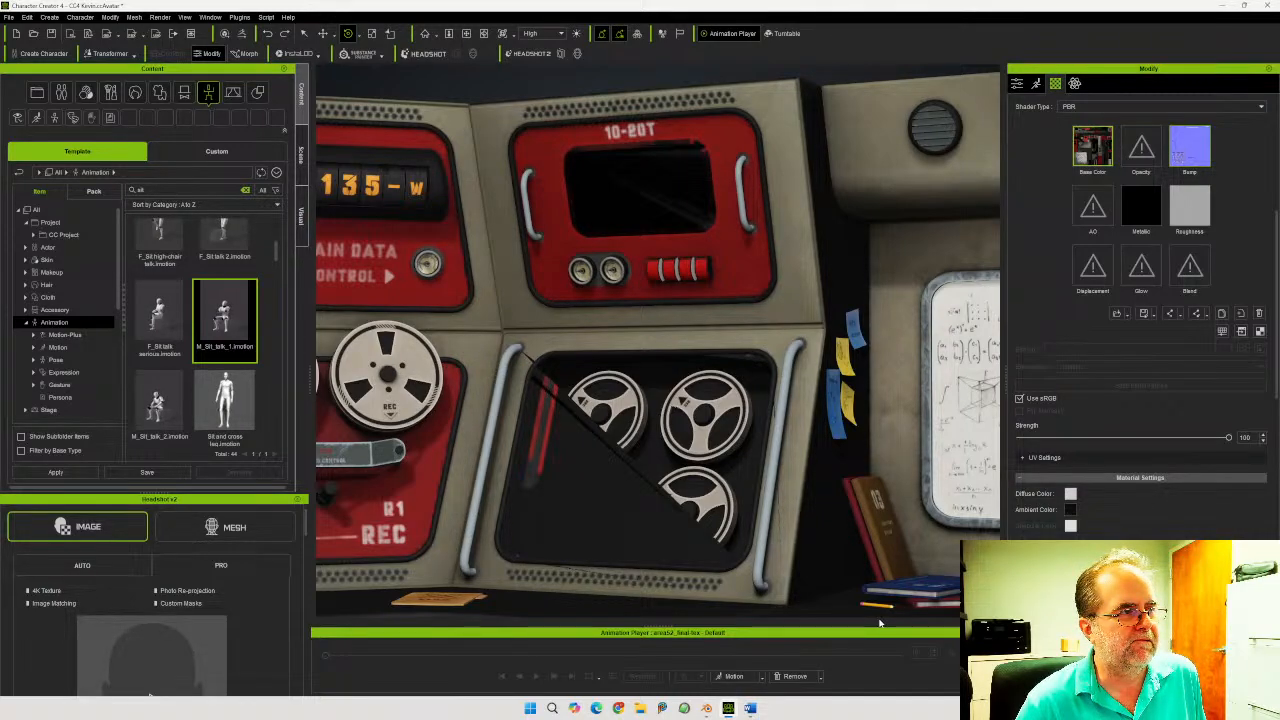
scroll(1220, 267, "up", 5)
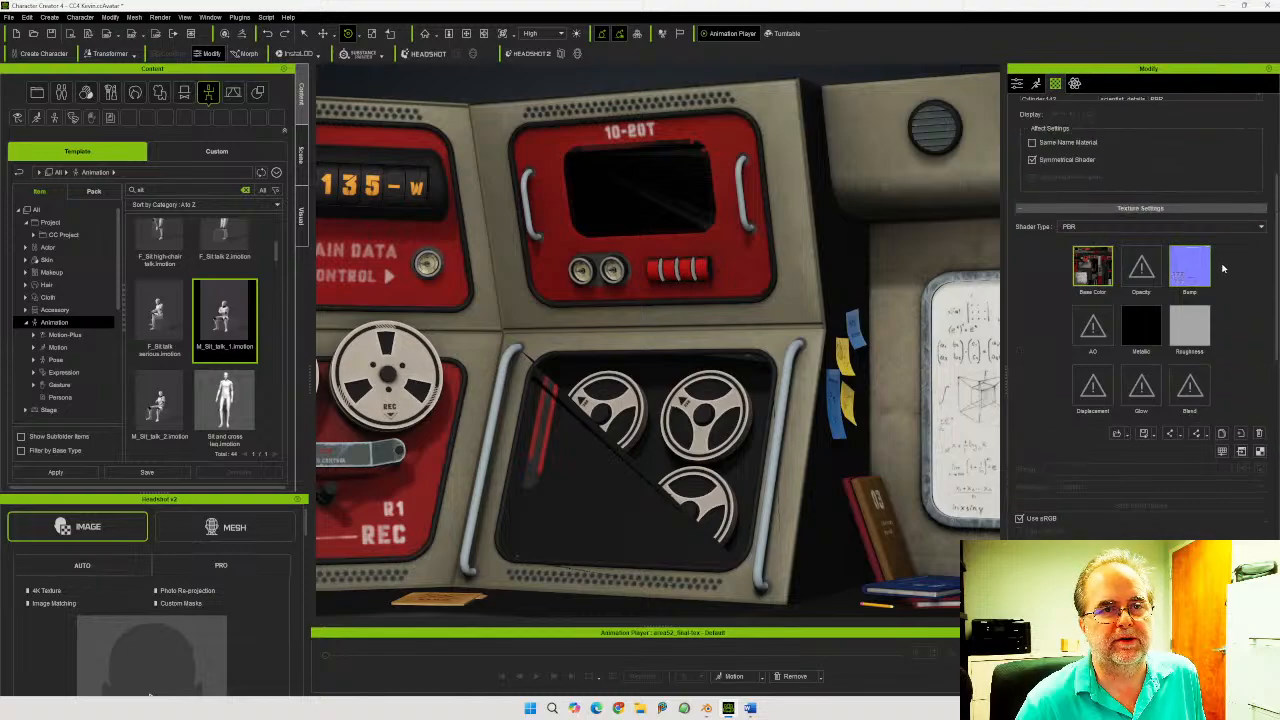
scroll(1230, 266, "up", 4)
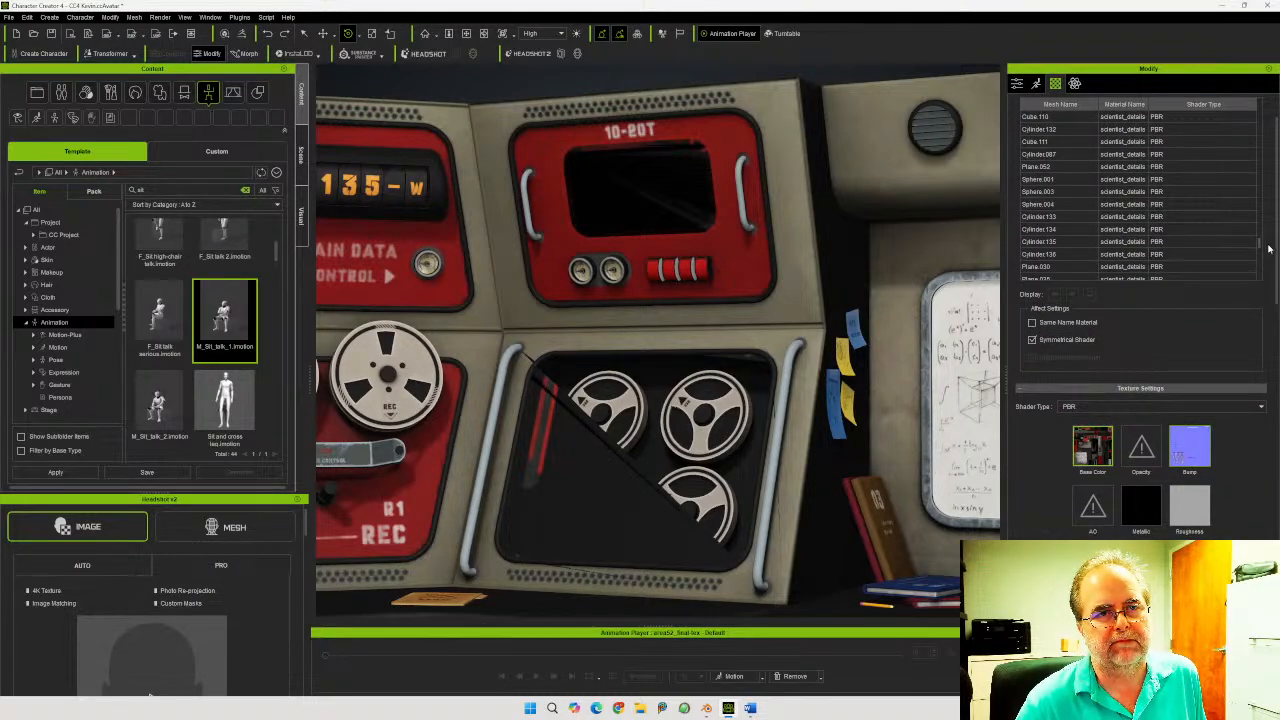
left_click_drag(1262, 259, 1266, 91)
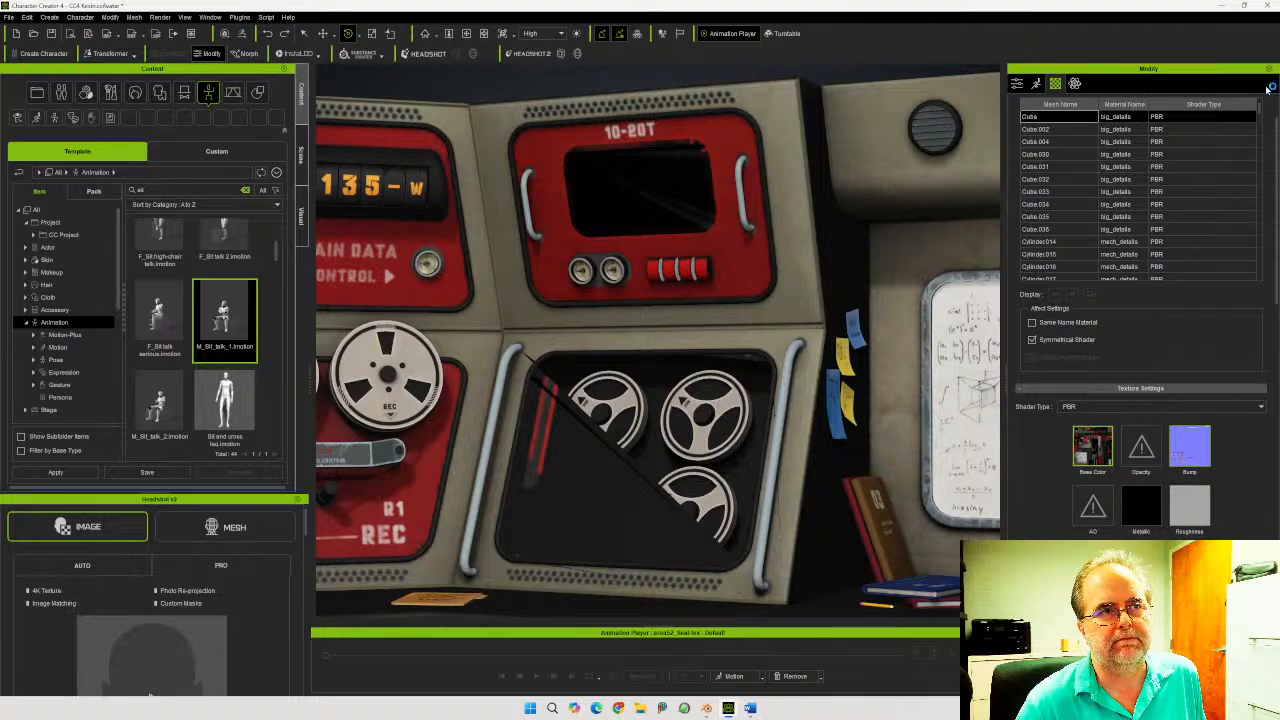
Open Edit Mesh for the console in Element mode and set its render state to wireframe
left_click(1019, 84)
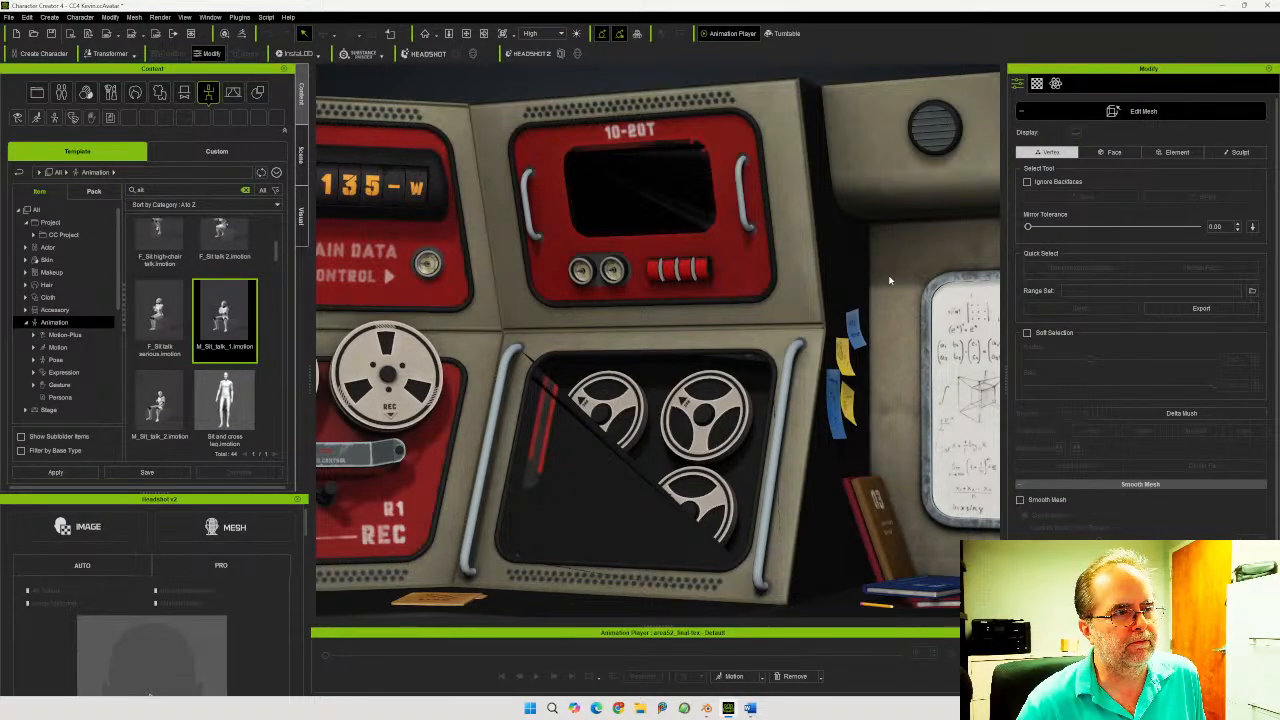
left_click(1175, 153)
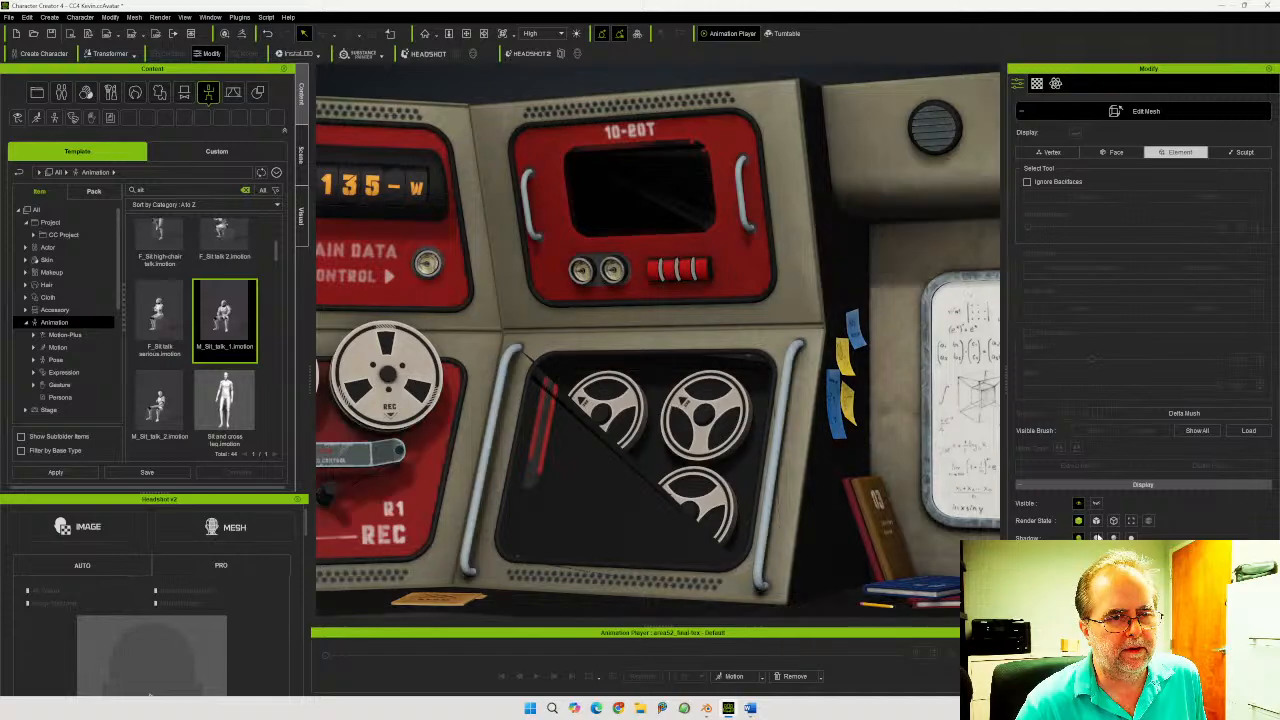
left_click(1095, 520)
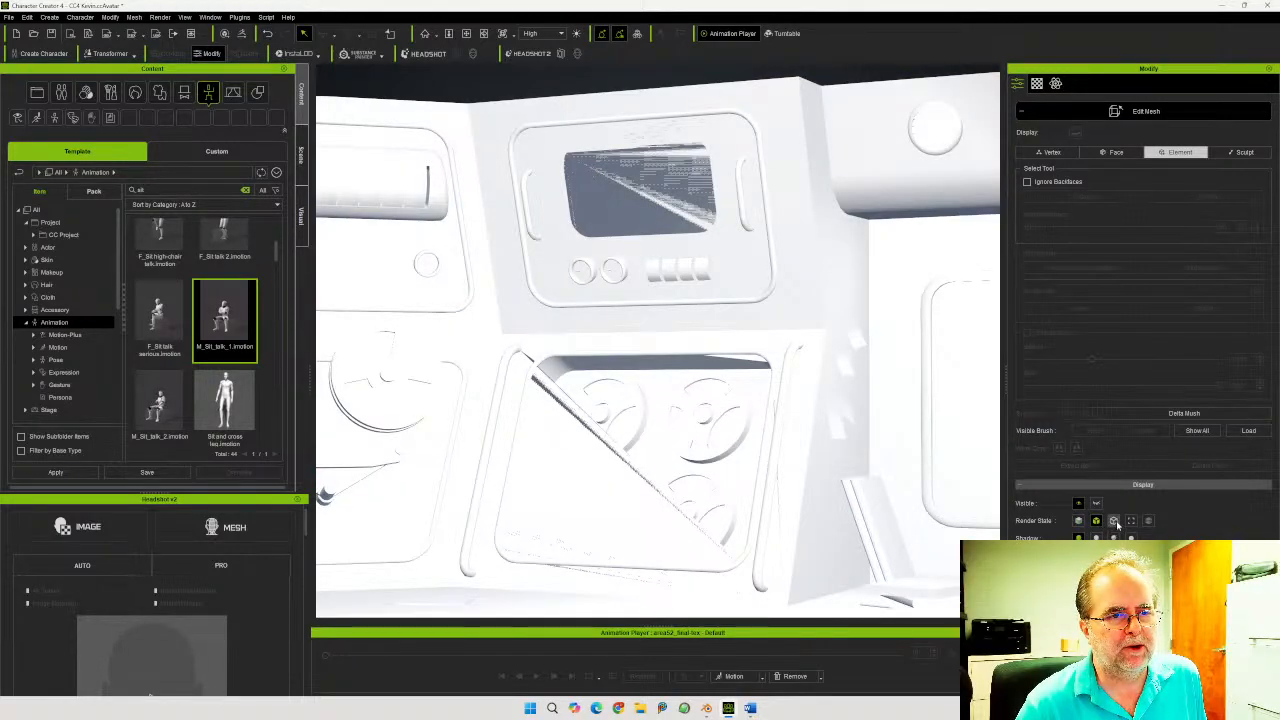
left_click(1114, 521)
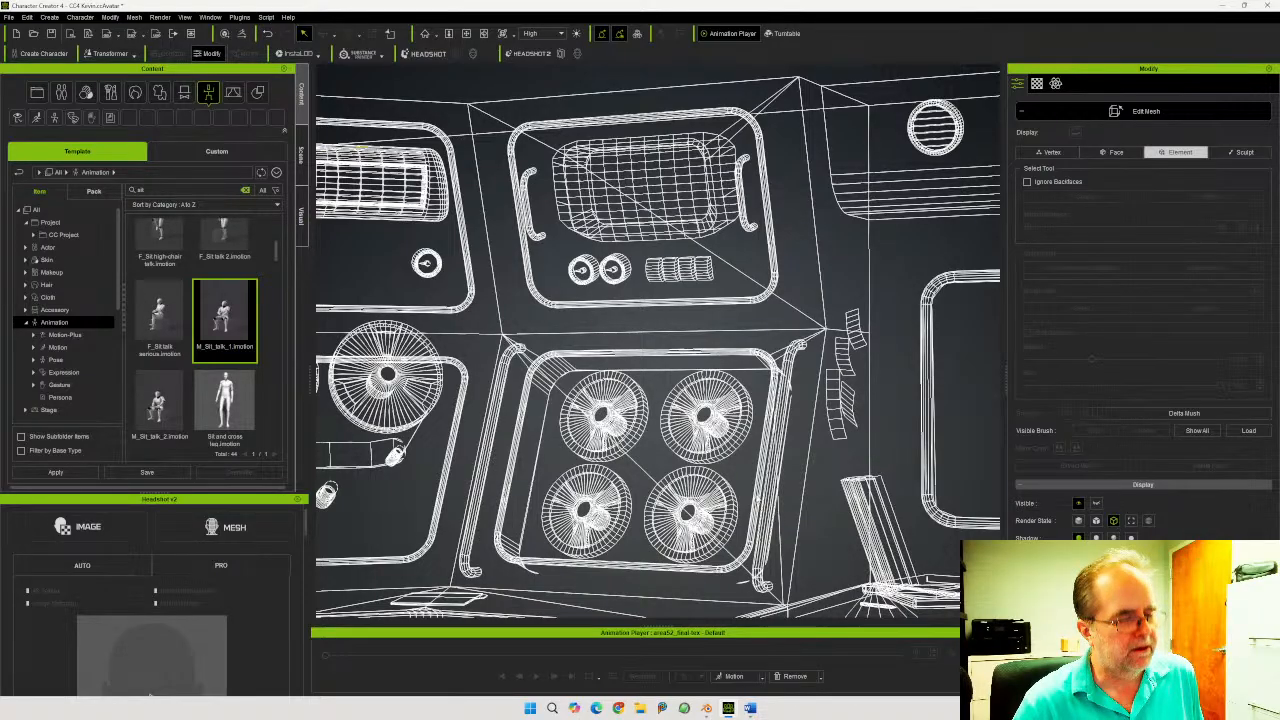
Examine the wireframe of the tape reels, the windows and the 10-20T screen panel on the console
middle_click_drag(740, 458, 770, 426)
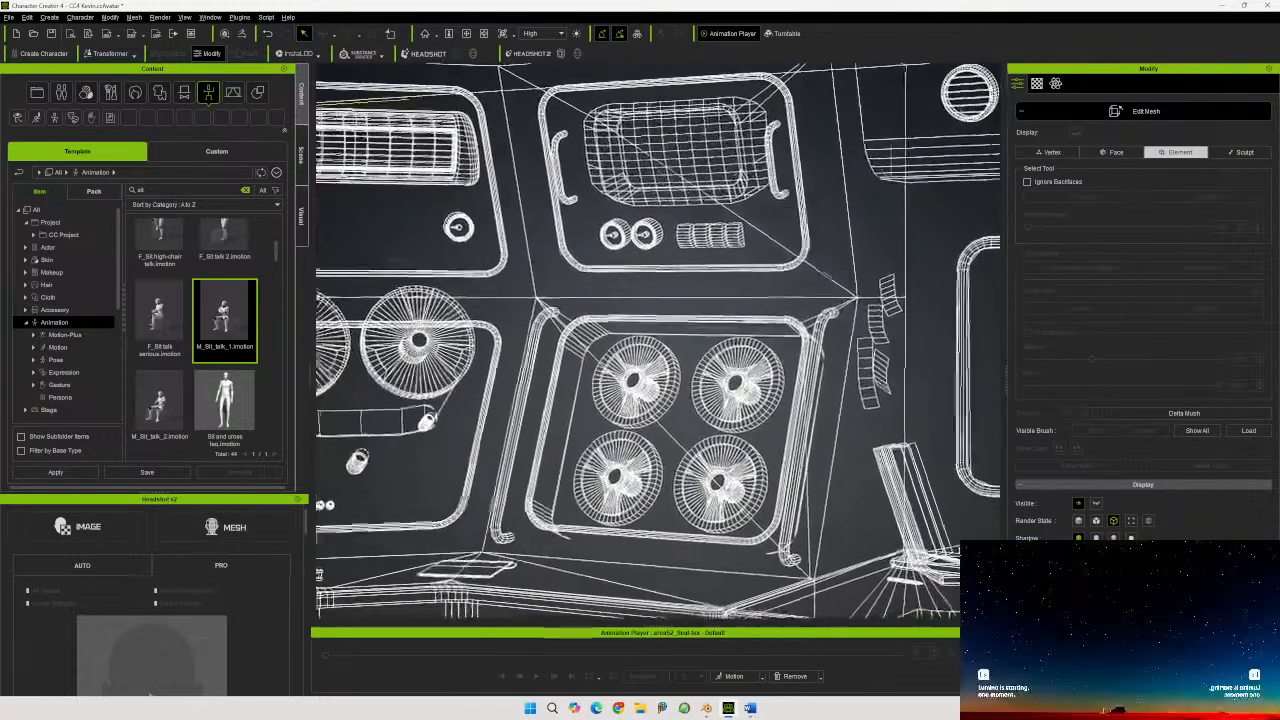
middle_click_drag(718, 480, 681, 514)
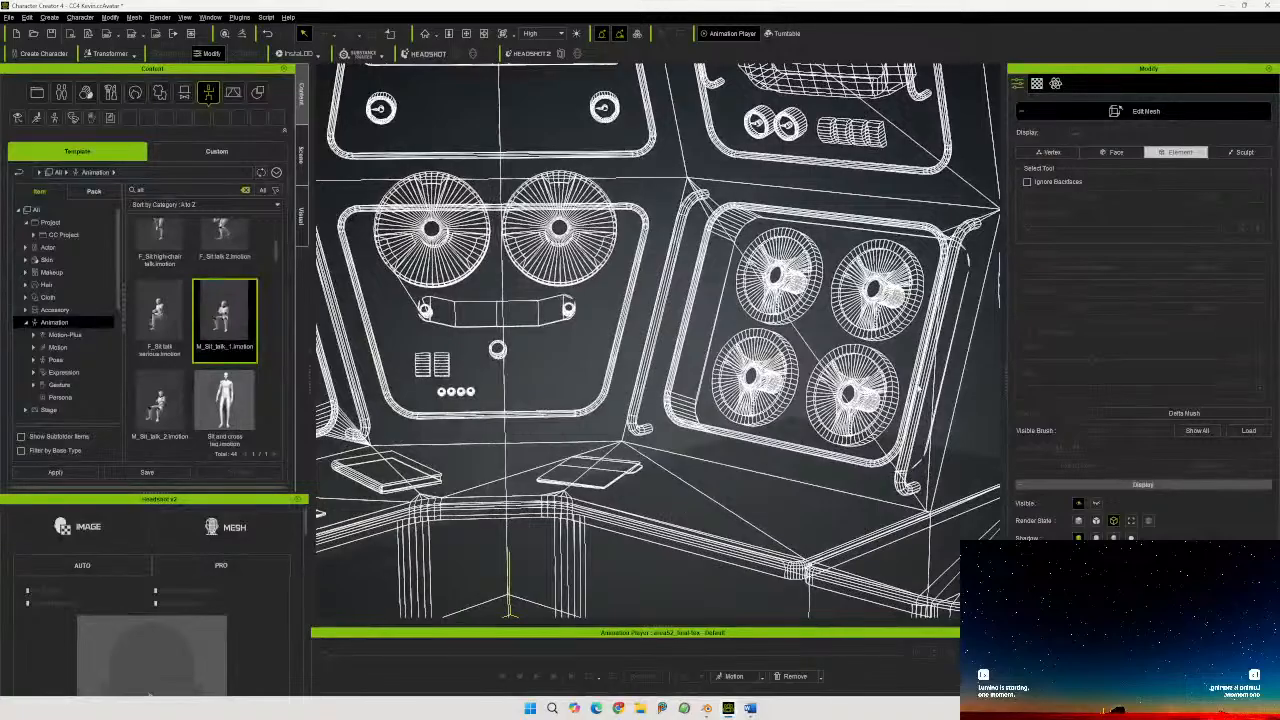
middle_click_drag(829, 446, 642, 588)
middle_click_drag(865, 456, 779, 587)
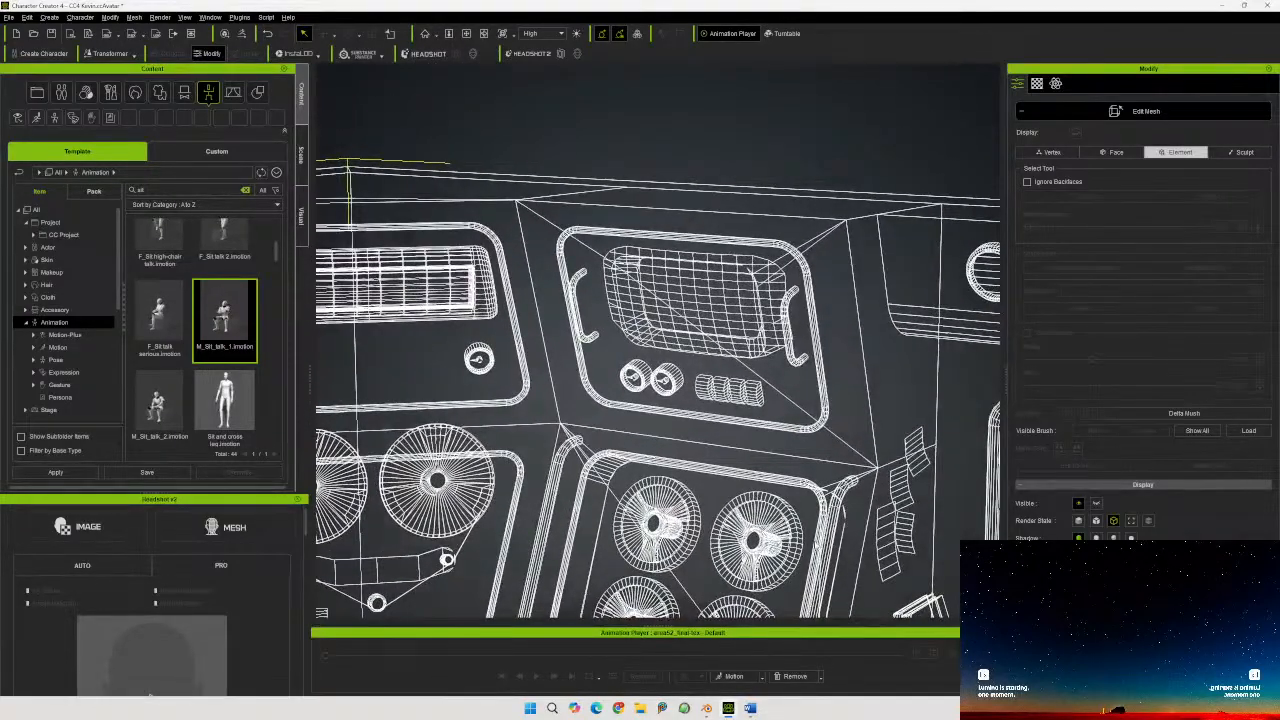
middle_click_drag(846, 424, 873, 529)
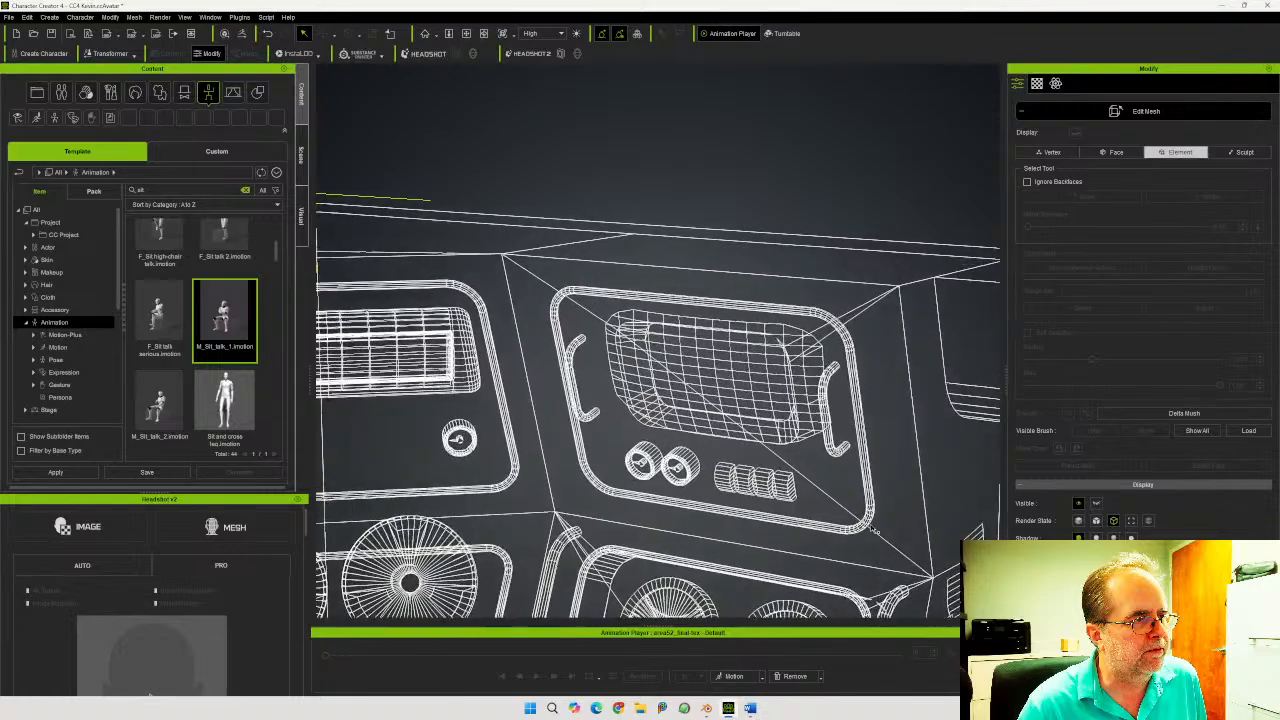
scroll(876, 529, "up", 4)
right_click_drag(894, 520, 1209, 51)
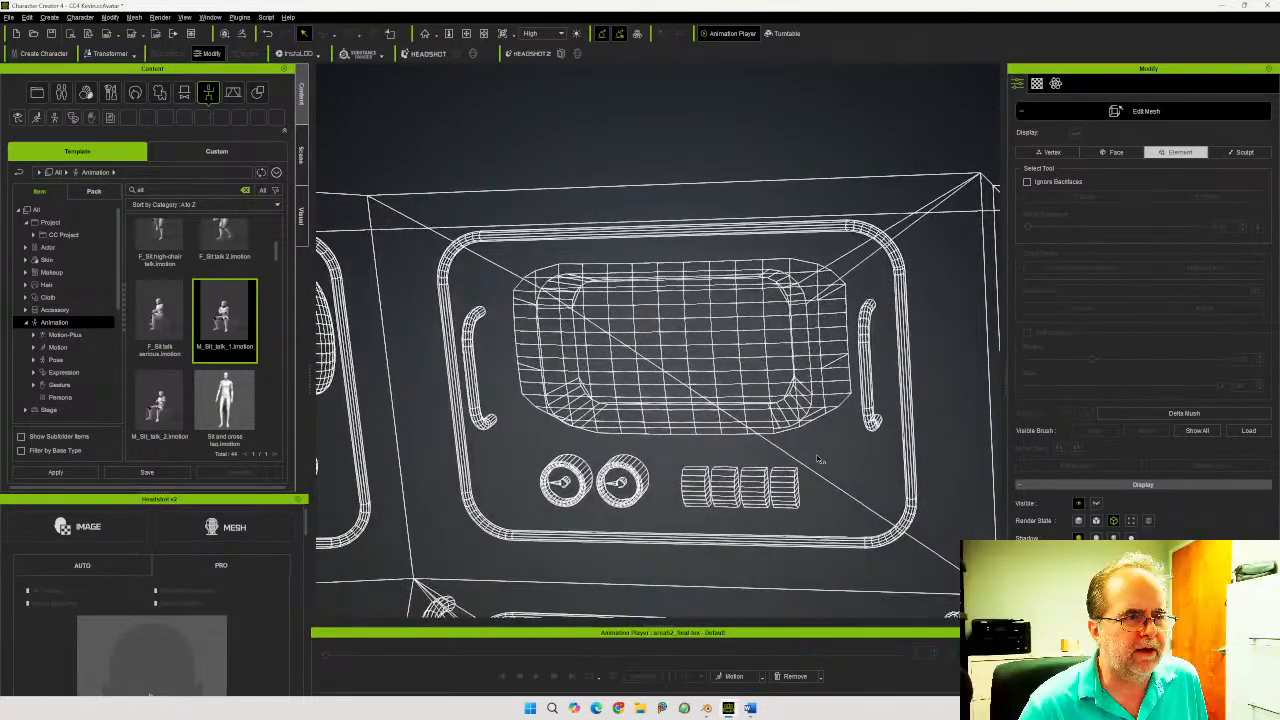
middle_click_drag(818, 459, 773, 333)
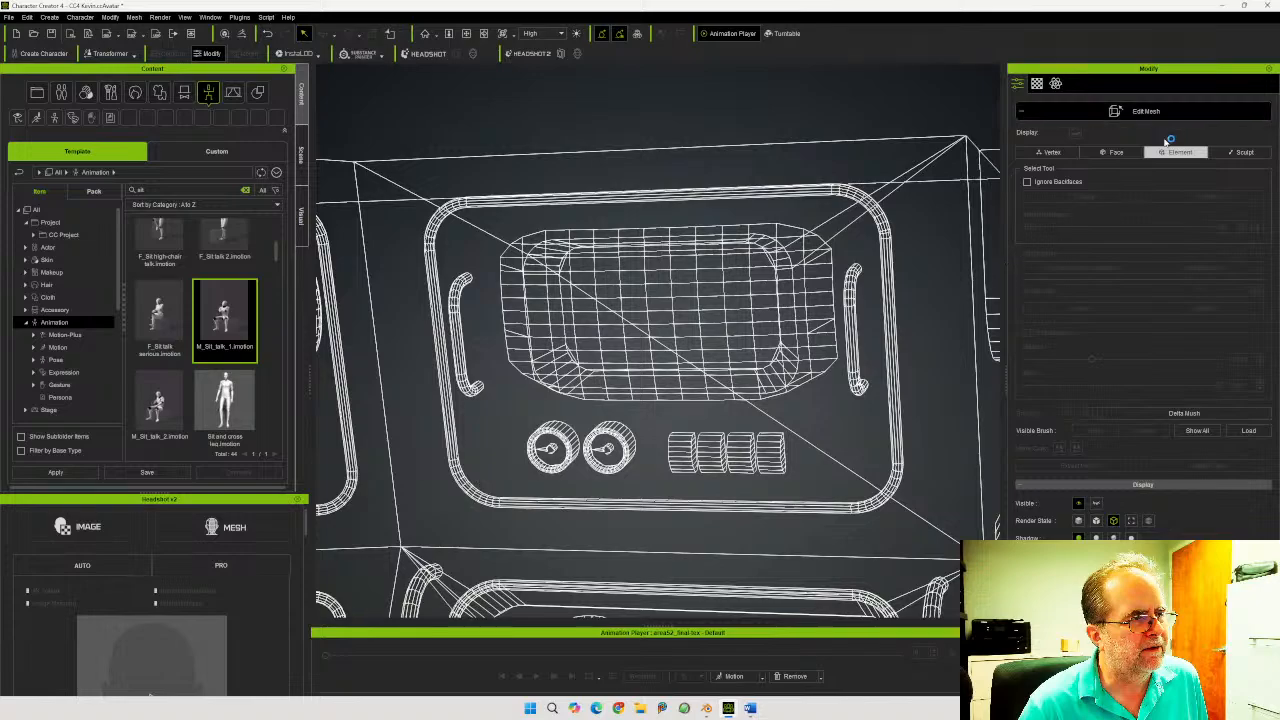
Switch to Face mode, show the console in plain untextured shading, and try to box-select the faces around the screen frame's upper corner
left_click(1115, 152)
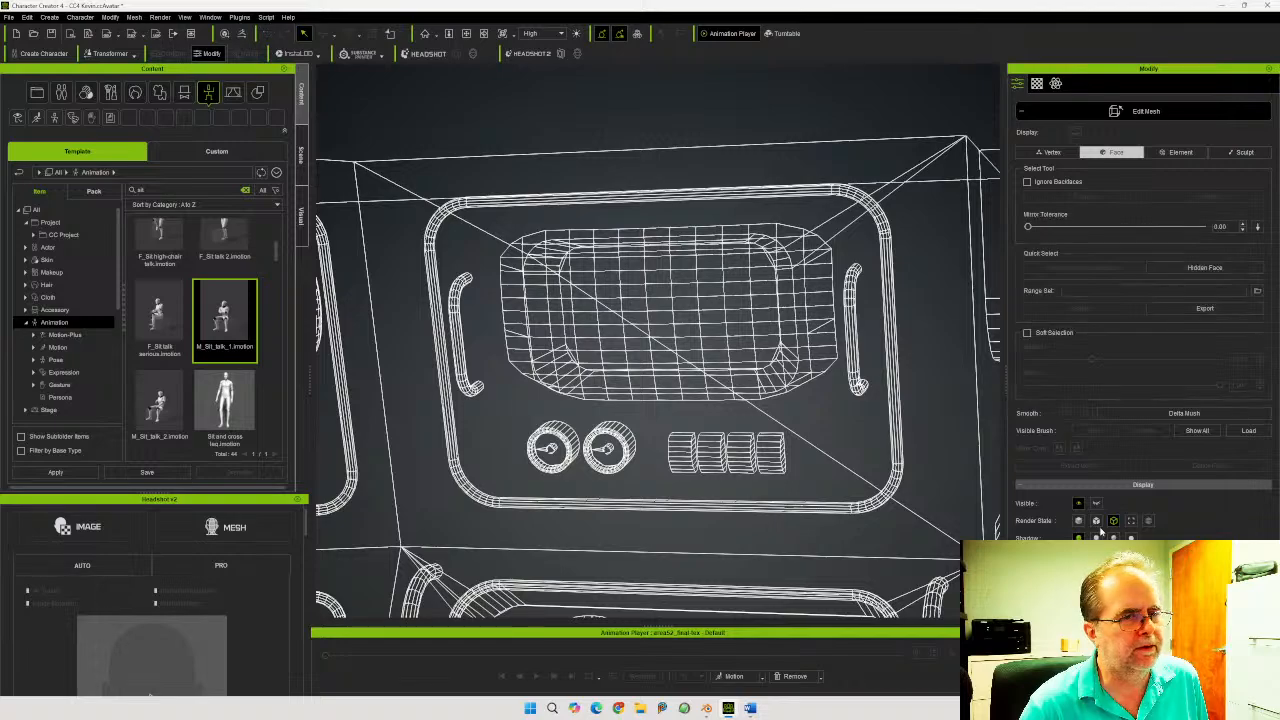
left_click(1096, 520)
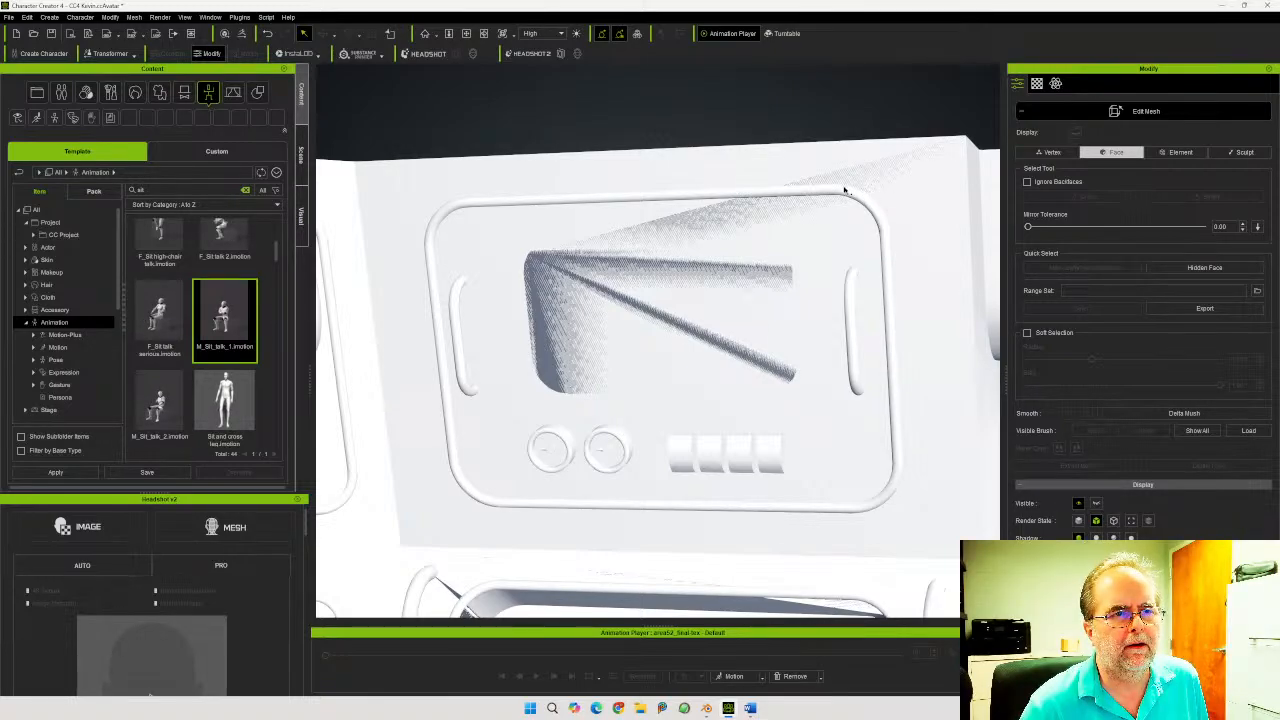
left_click_drag(815, 106, 915, 213)
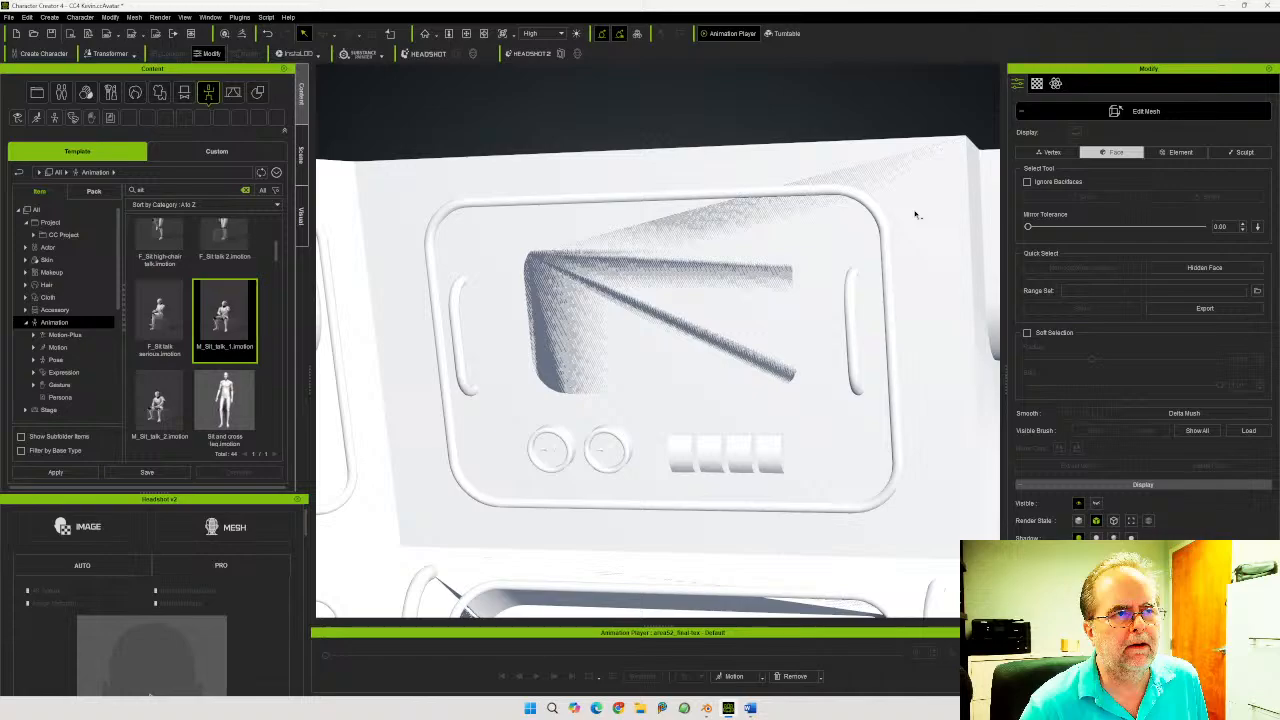
Switch back to Element mode and try to select the frame around the 10-20T screen as an element
scroll(915, 232, "down", 4)
scroll(915, 251, "down", 6)
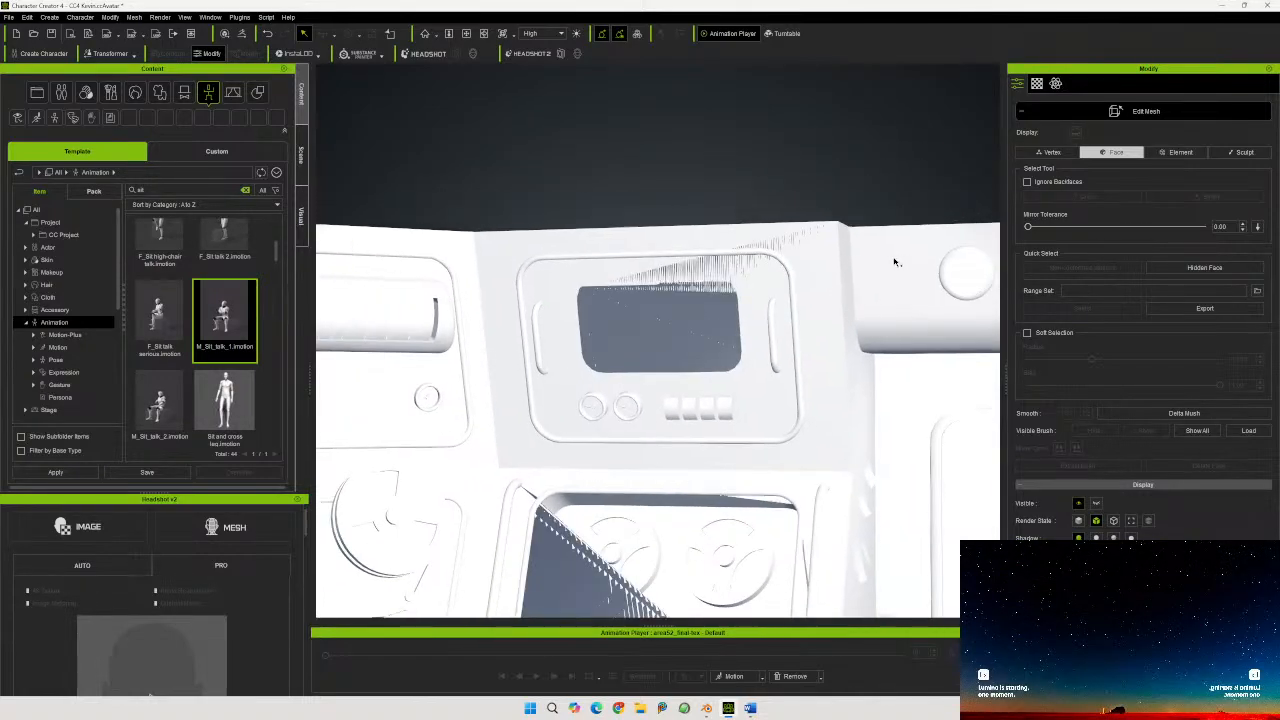
scroll(836, 294, "down", 1)
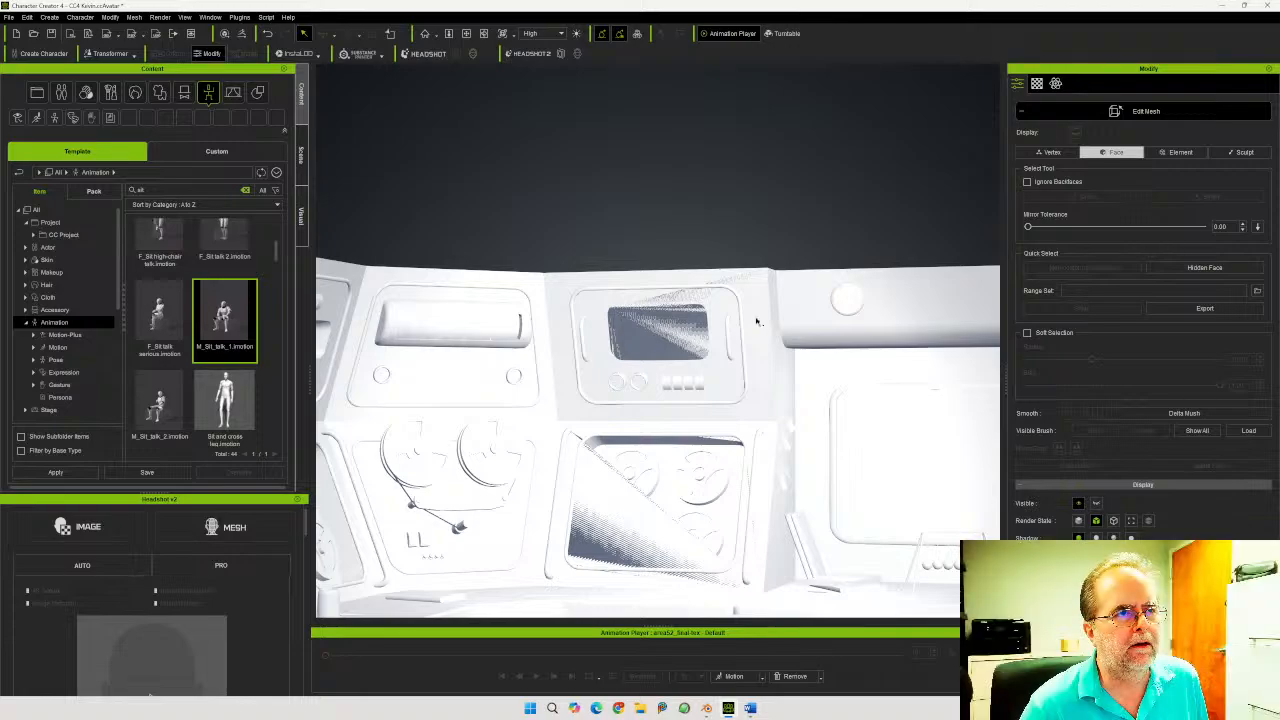
left_click(1187, 157)
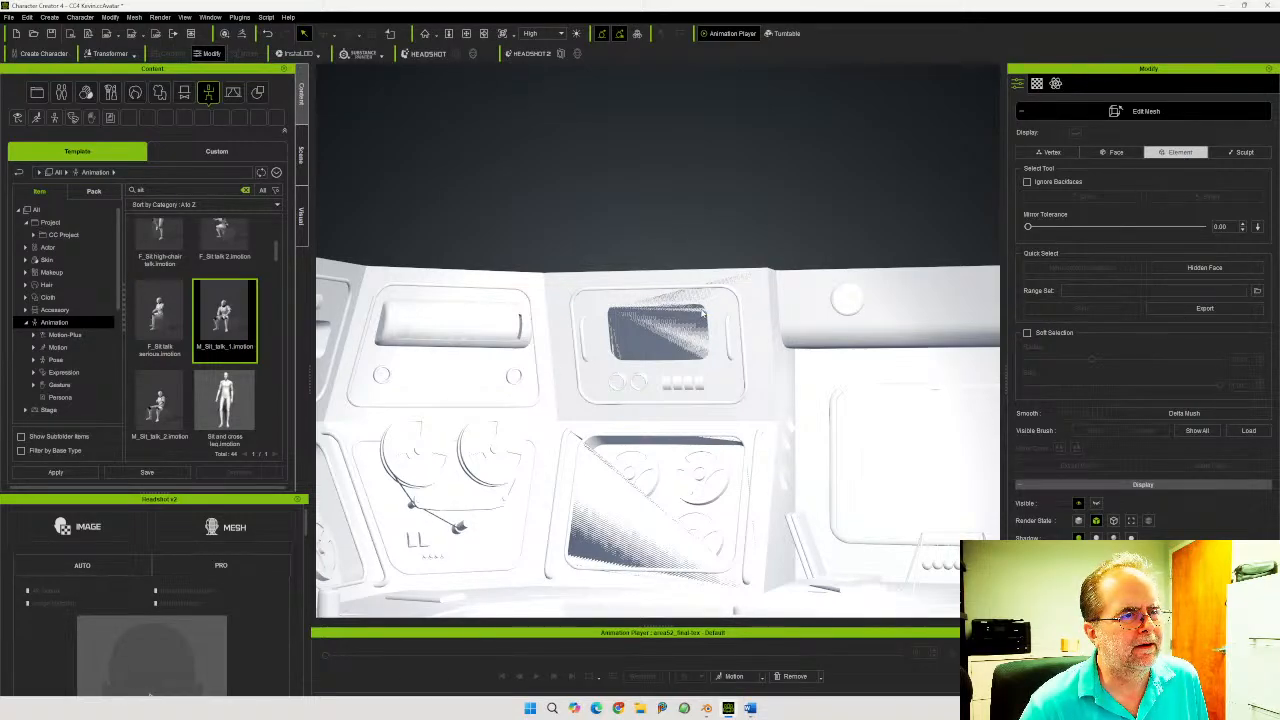
left_click(650, 287)
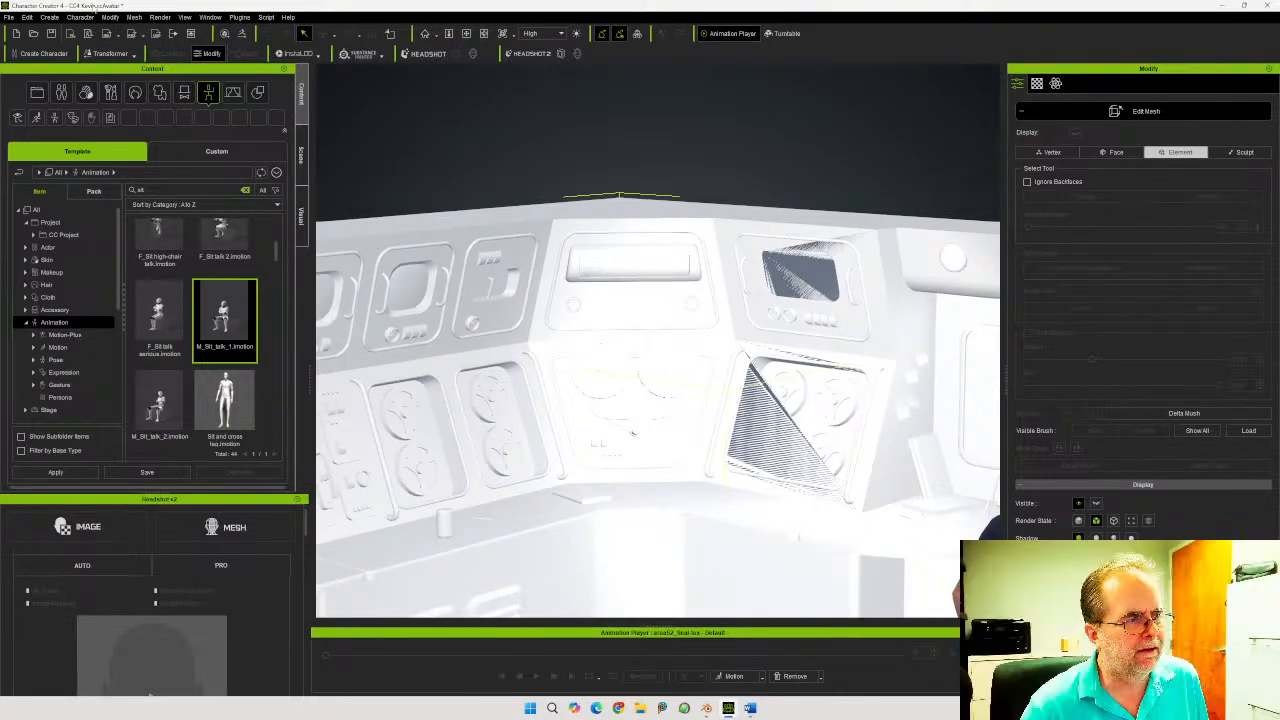
Save the project under the new name CC4 prop repair in the CC4 Projects folder
left_click(9, 18)
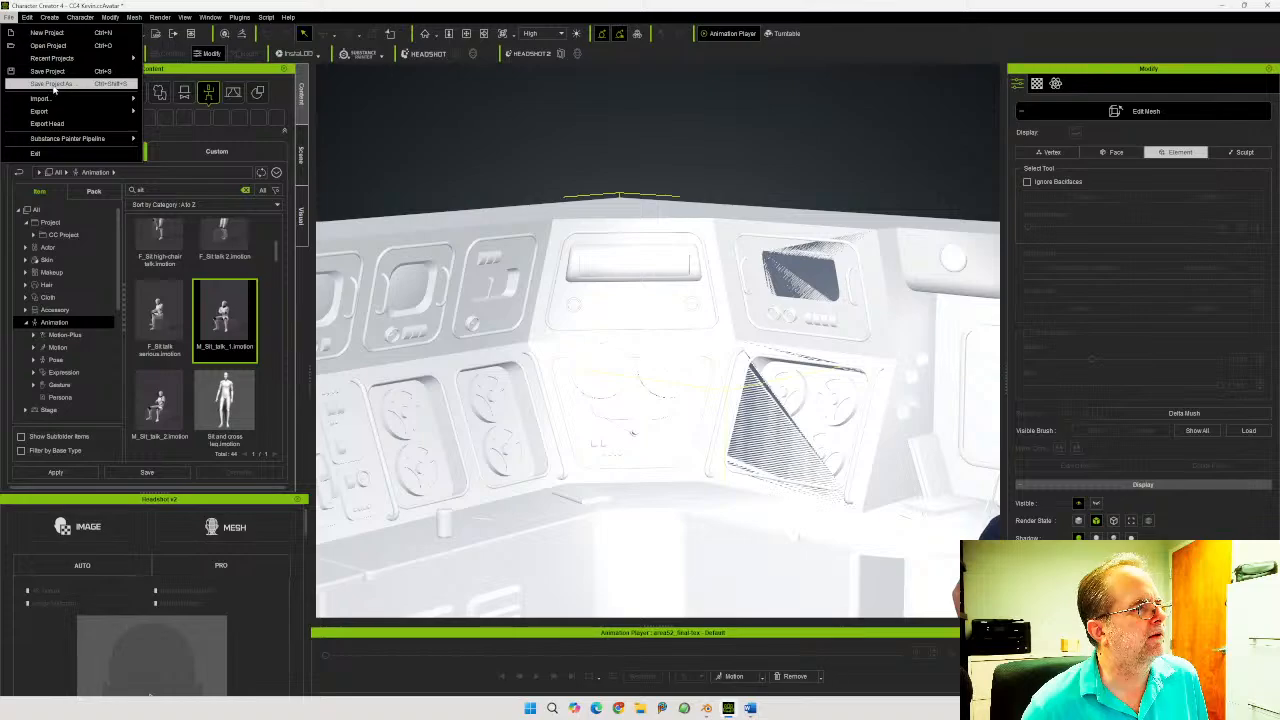
left_click(50, 84)
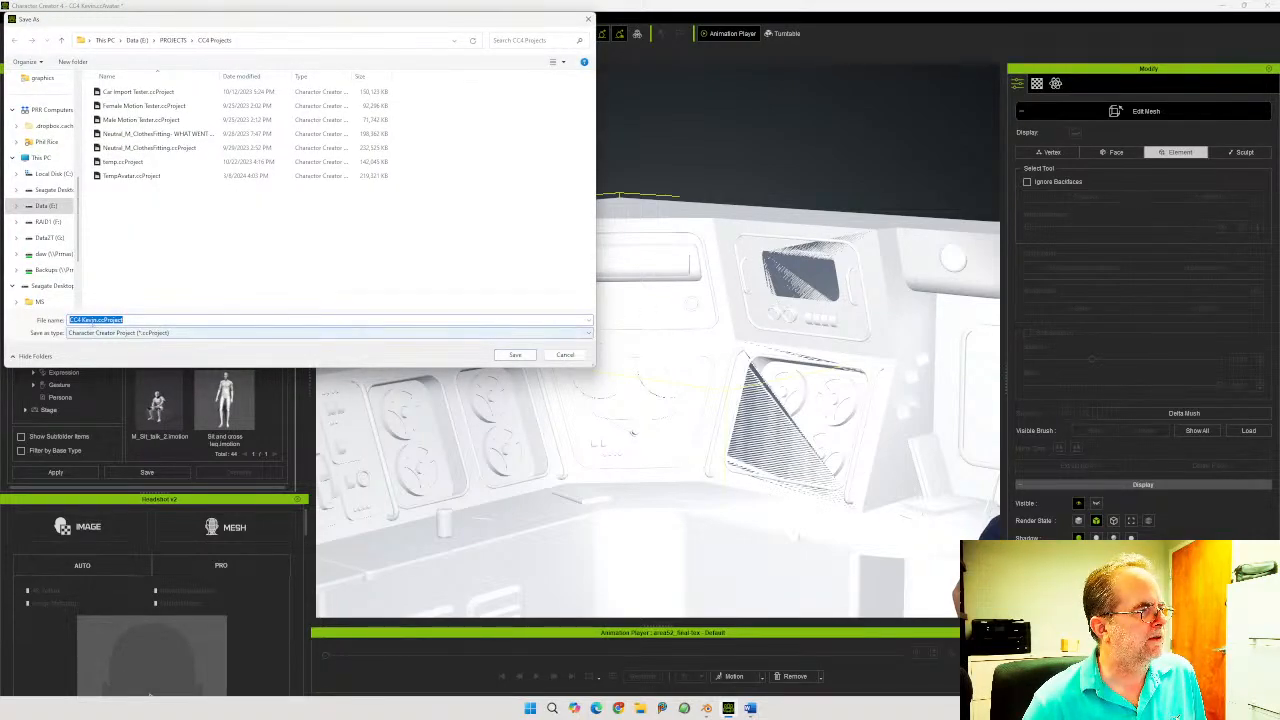
left_click(95, 320)
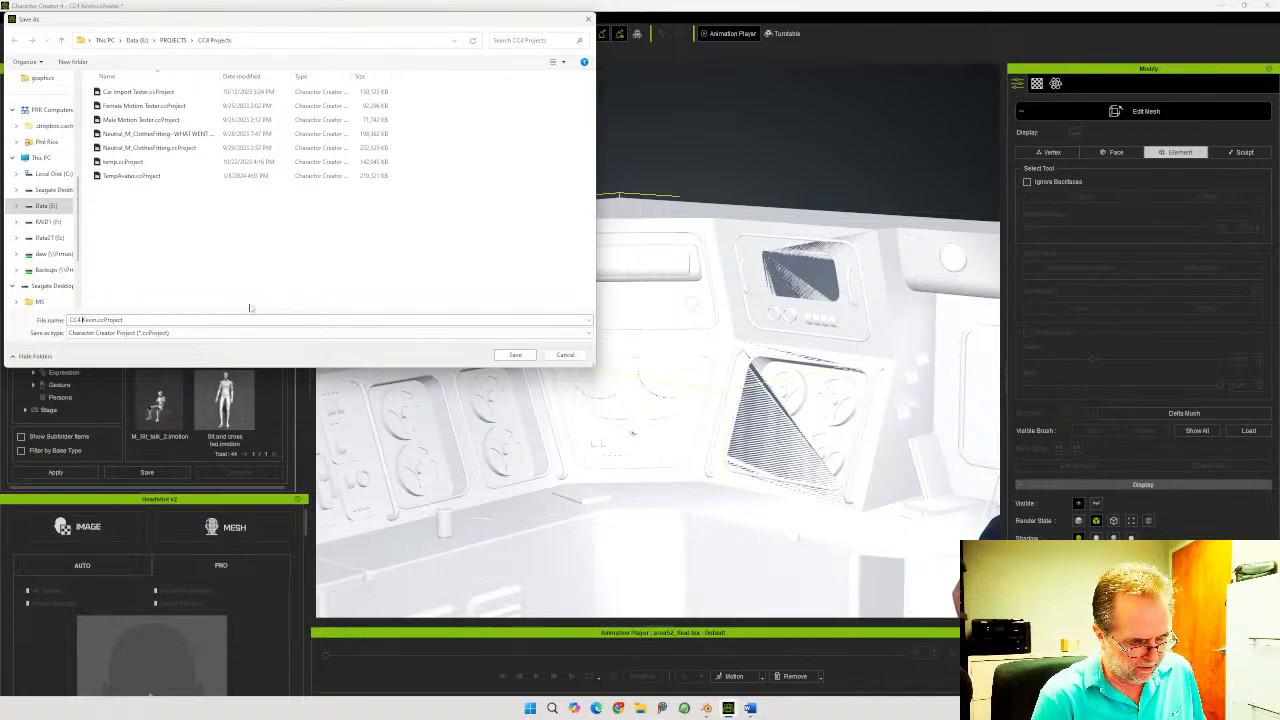
type("prop ")
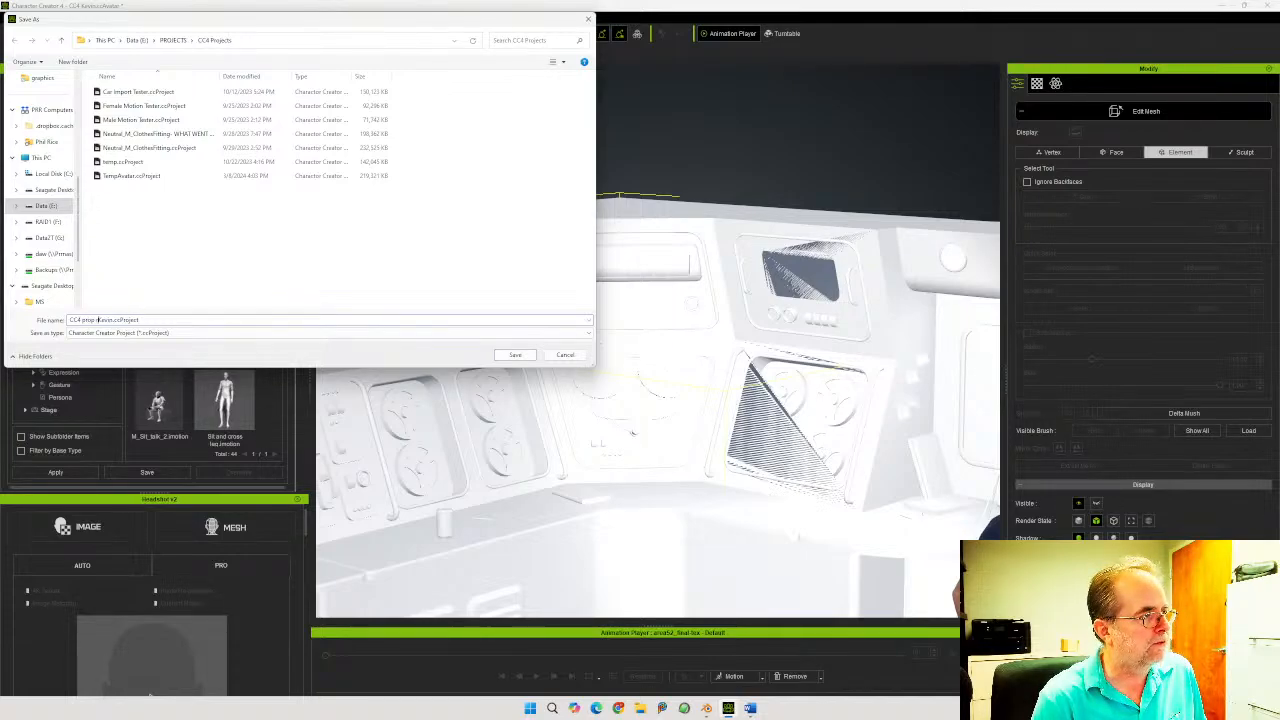
type("repair")
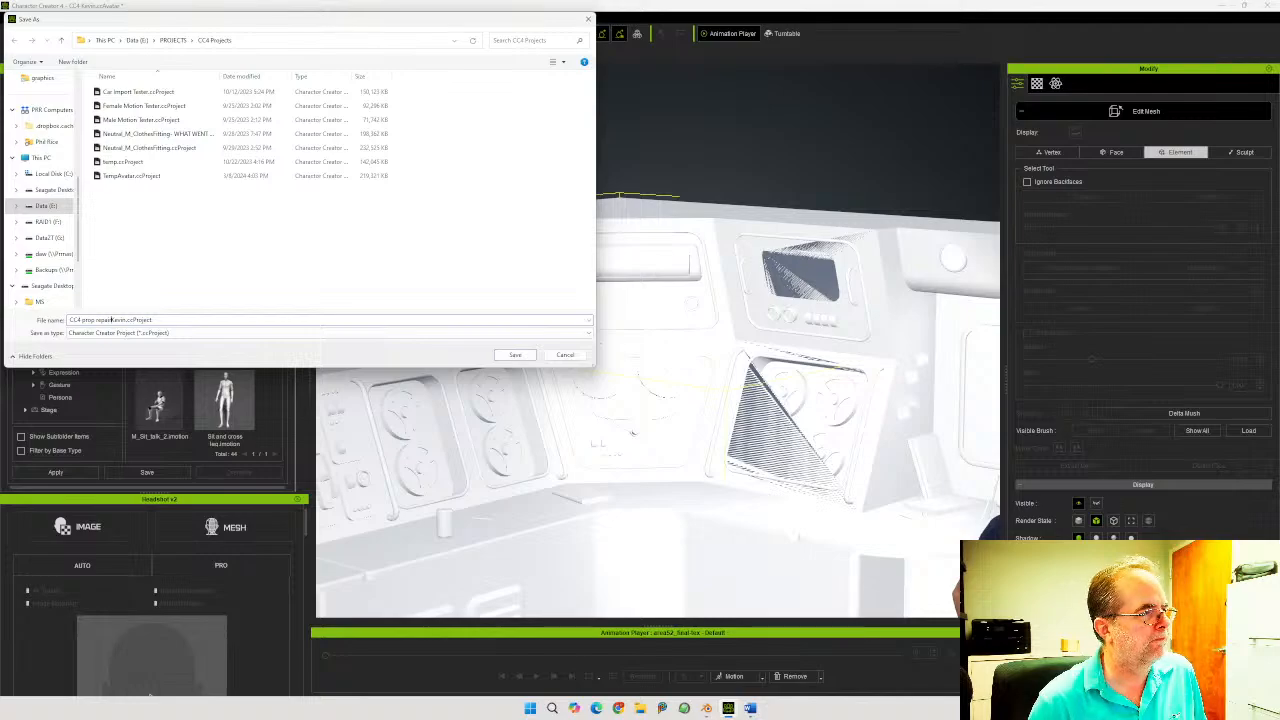
key("Return")
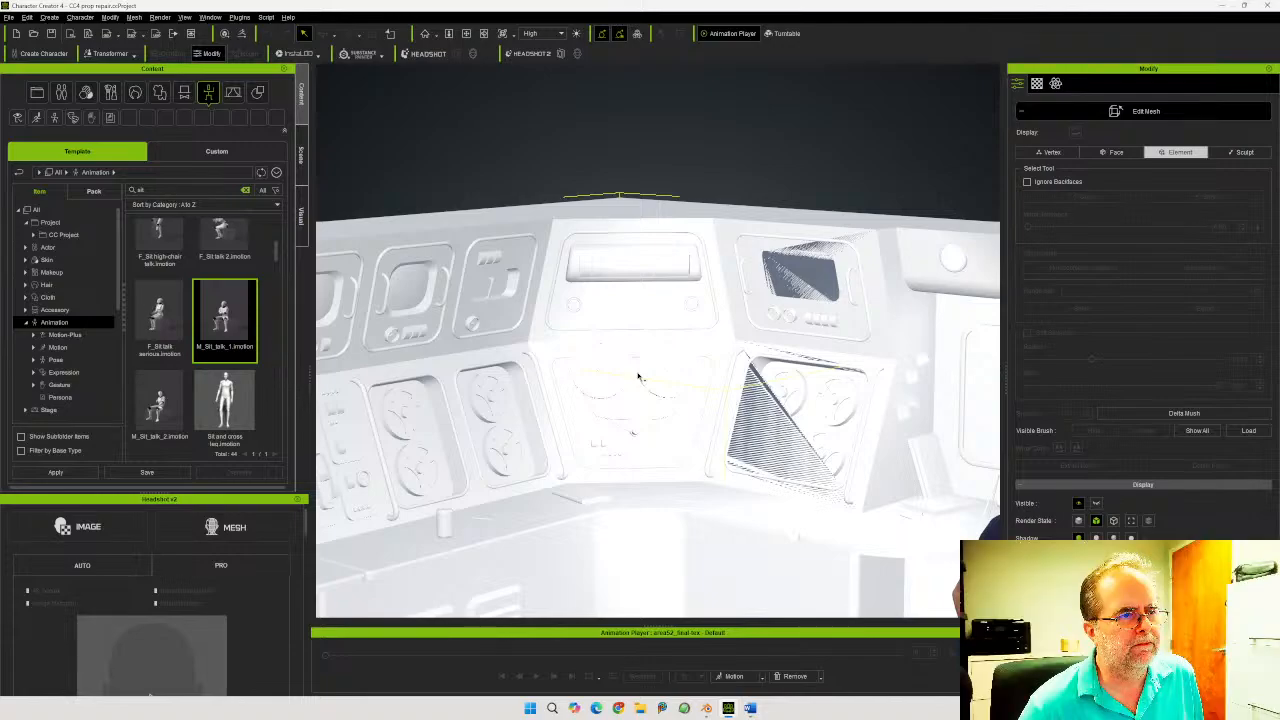
Examine the striped surfaces of the screen and the four-reel window up close, trying the Ignore Backfaces option on and off
right_click_drag(637, 376, 745, 425)
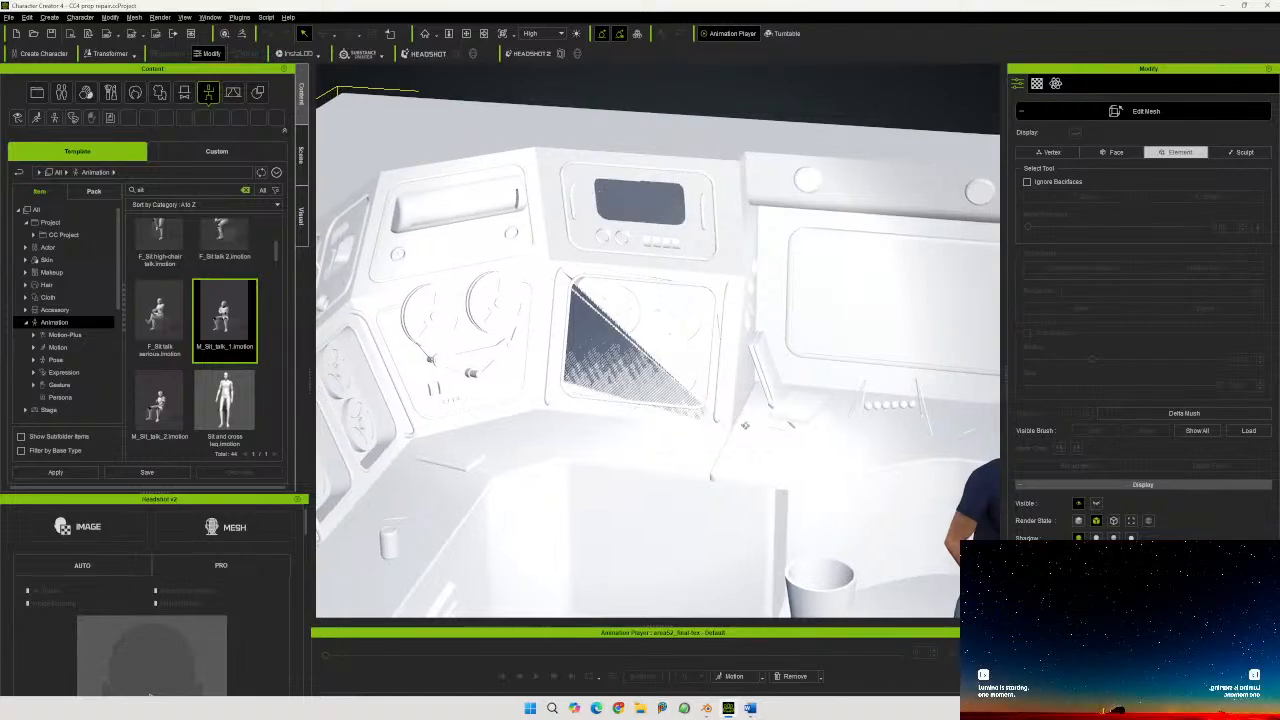
scroll(745, 431, "up", 3)
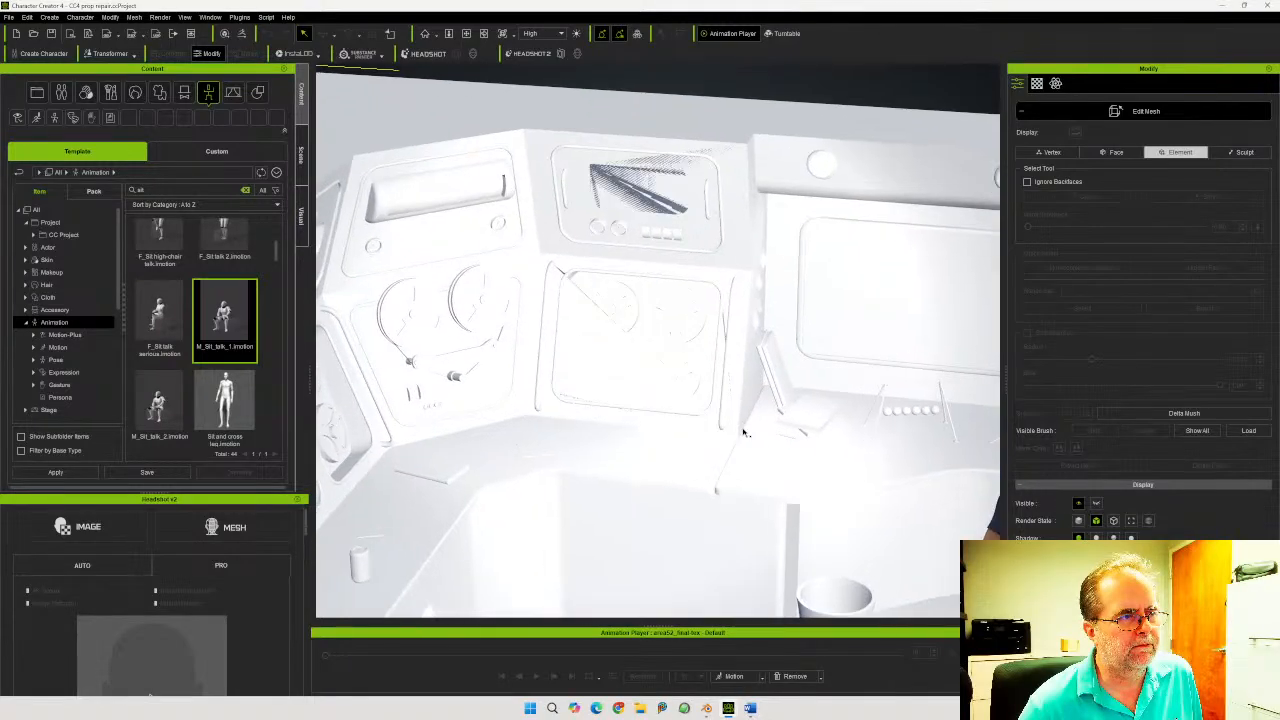
middle_click_drag(672, 193, 698, 181)
scroll(685, 319, "up", 5)
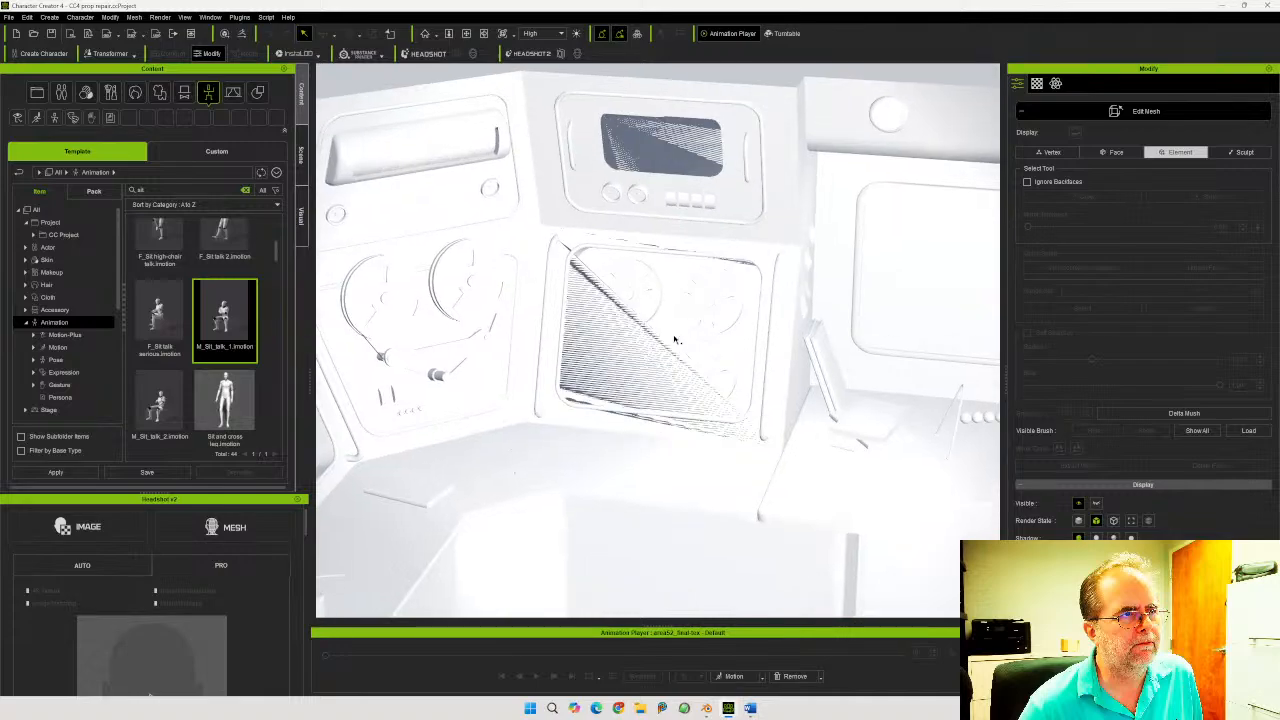
scroll(668, 355, "up", 2)
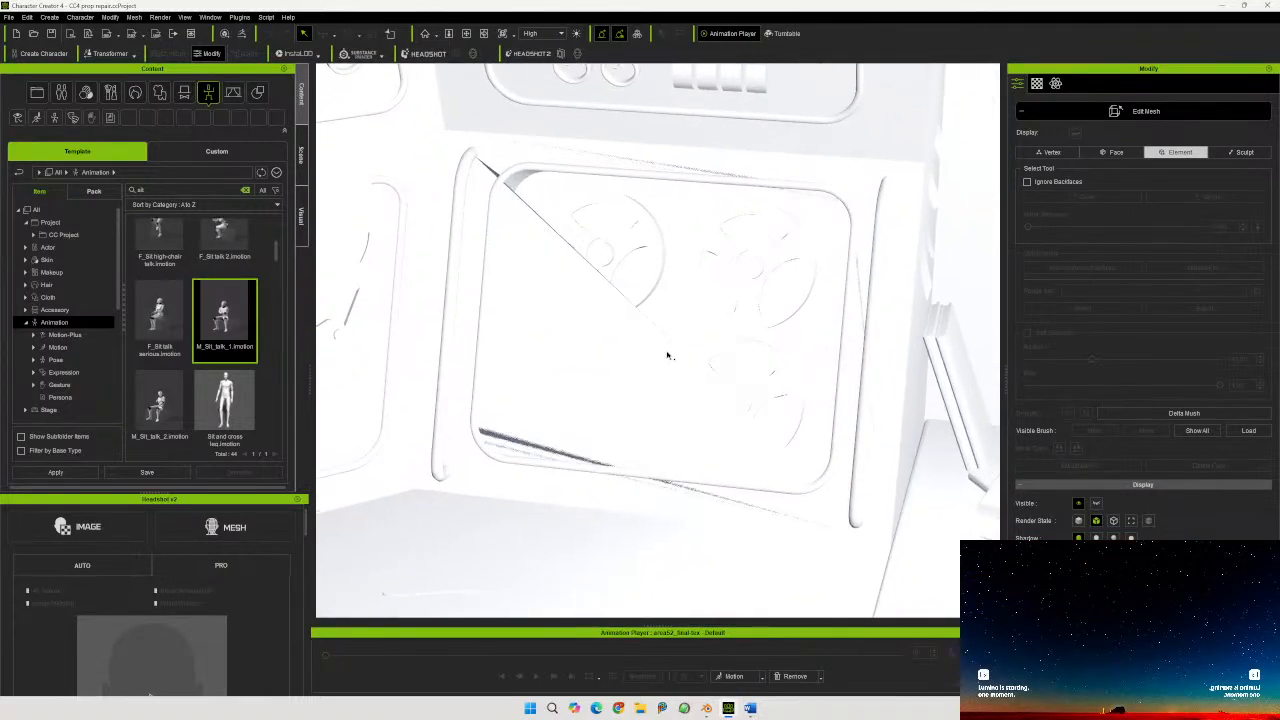
right_click_drag(666, 350, 643, 324)
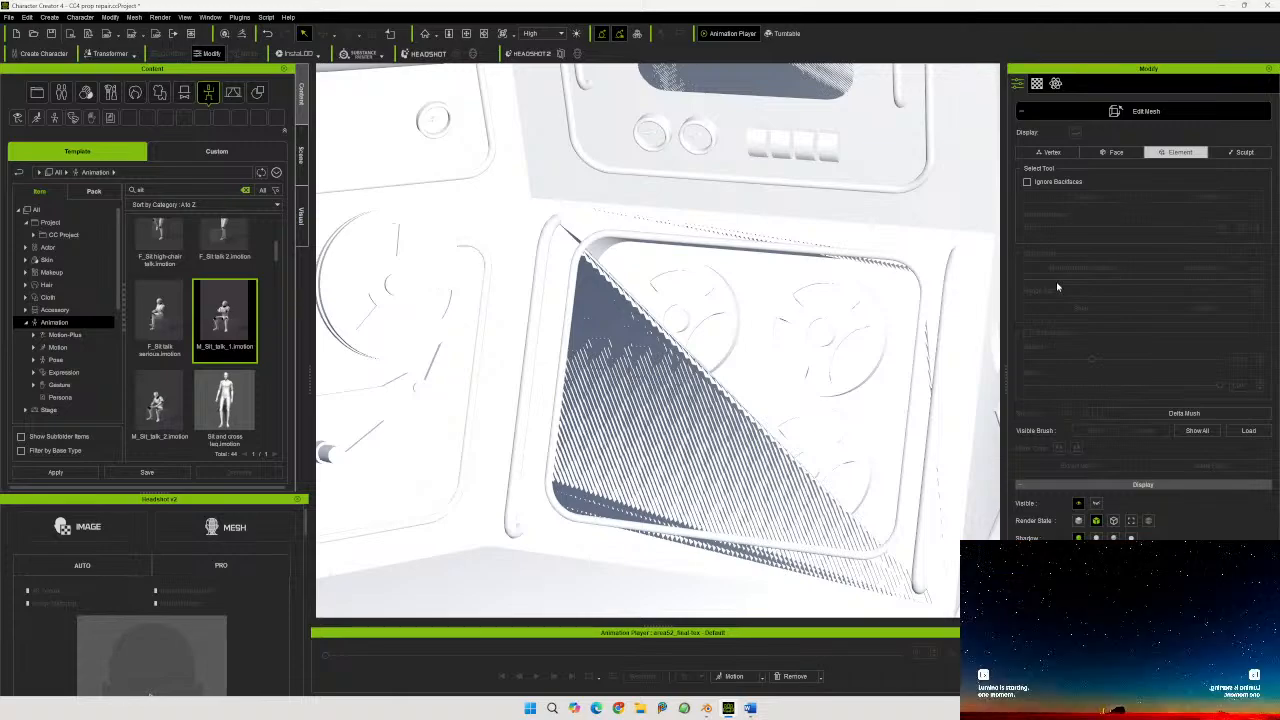
left_click(1028, 183)
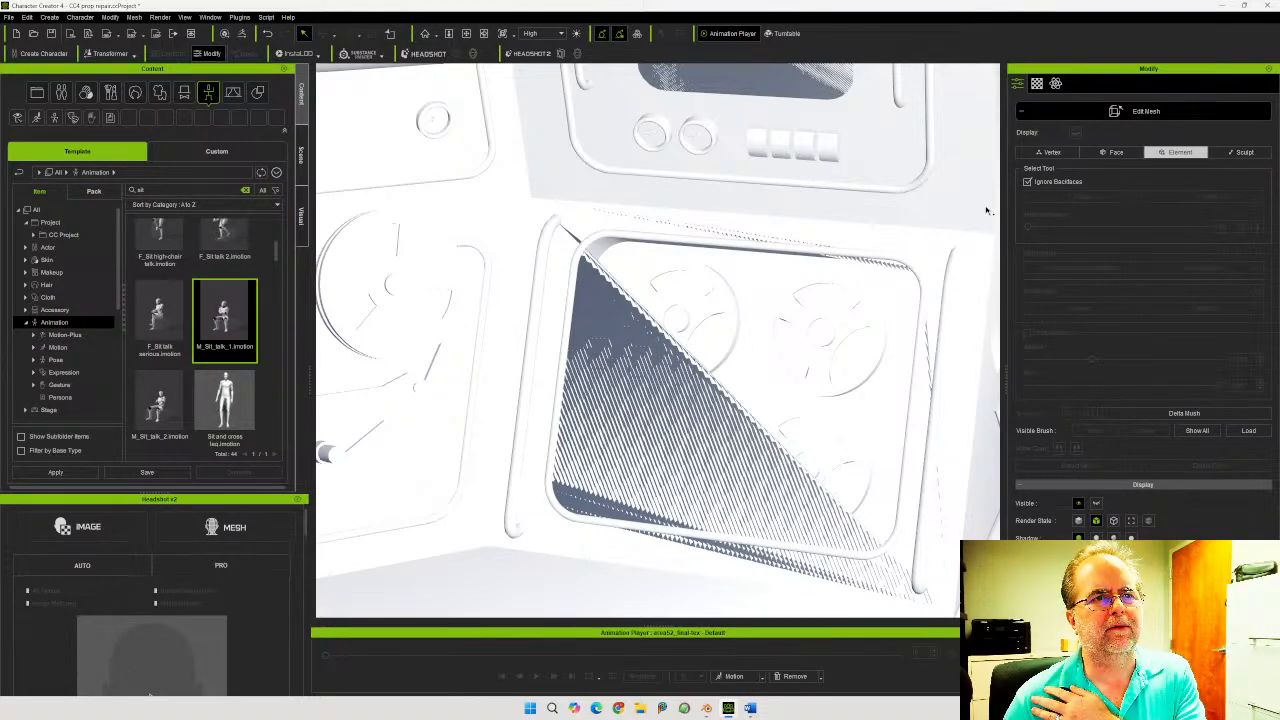
left_click(1027, 182)
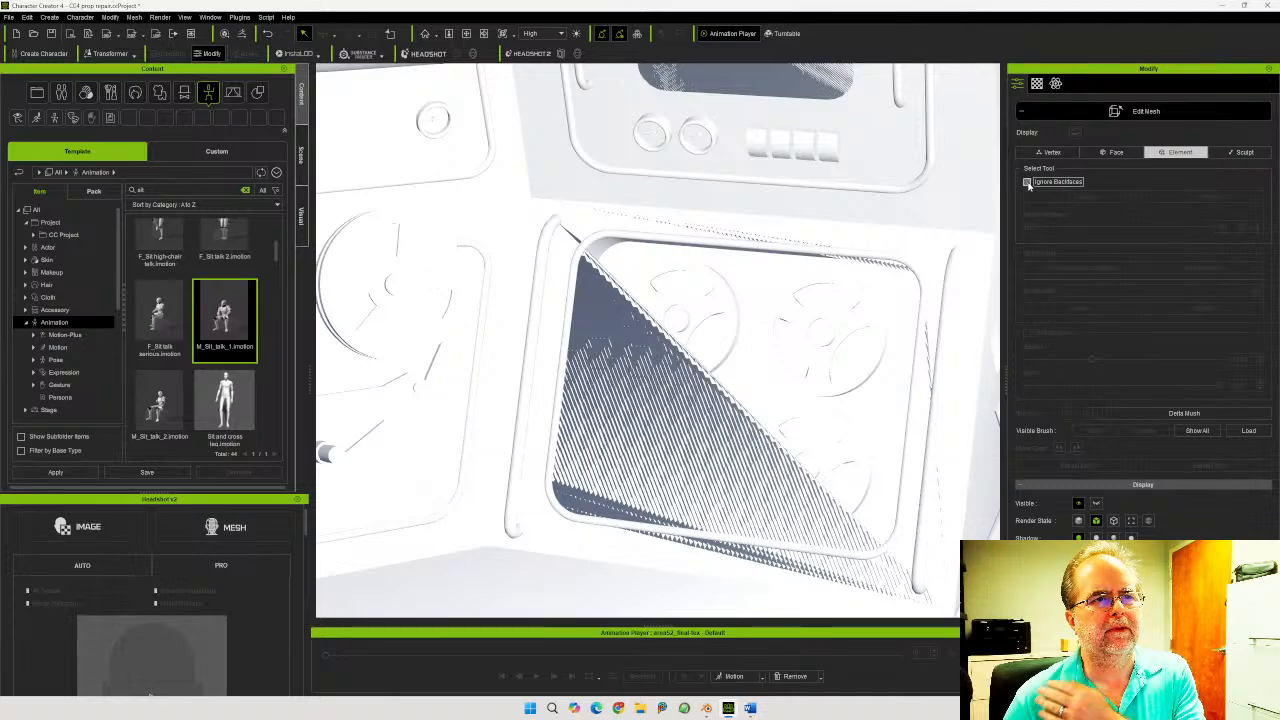
Switch Edit Mesh to Vertex mode and set the console's render state to wireframe
left_click(1047, 154)
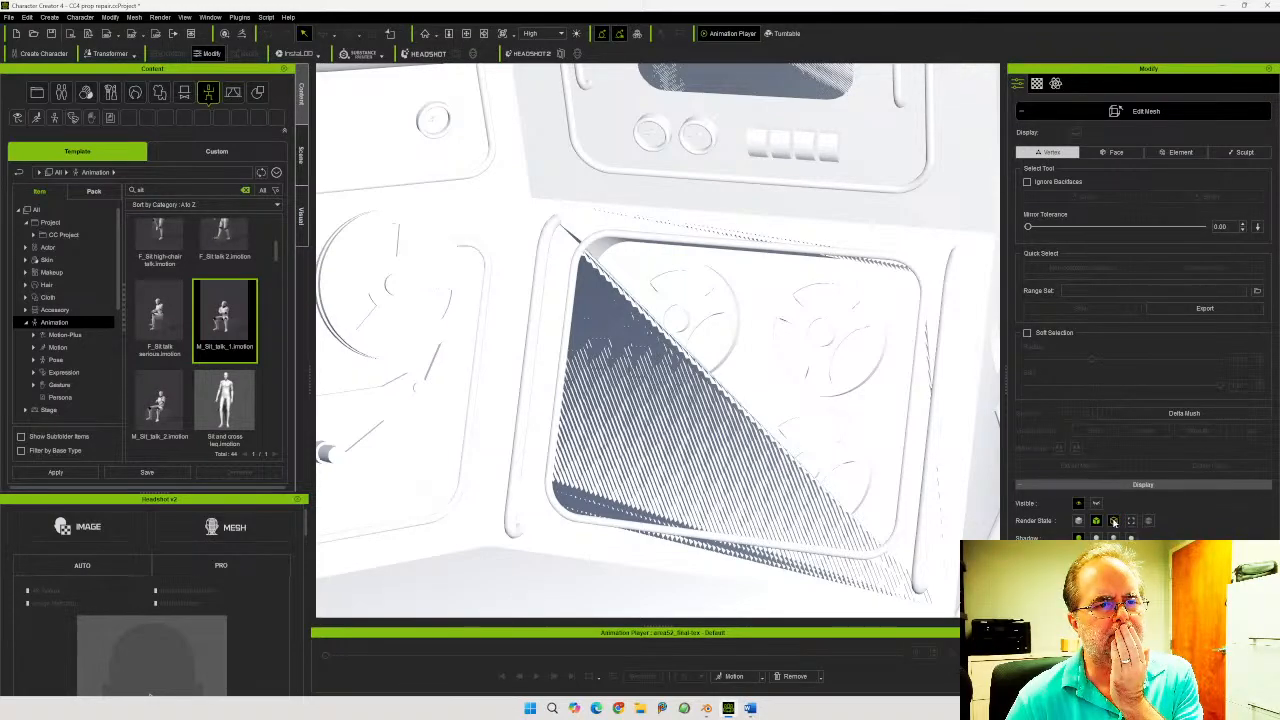
left_click(1114, 521)
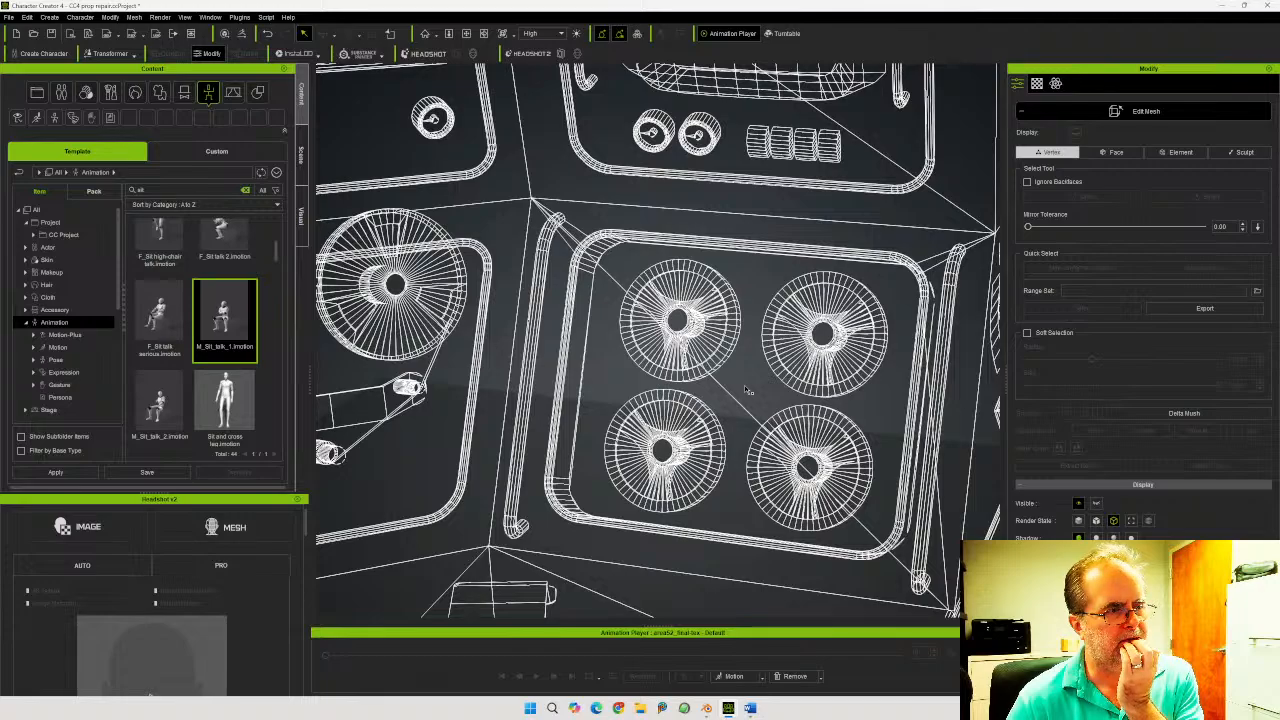
scroll(744, 387, "down", 5)
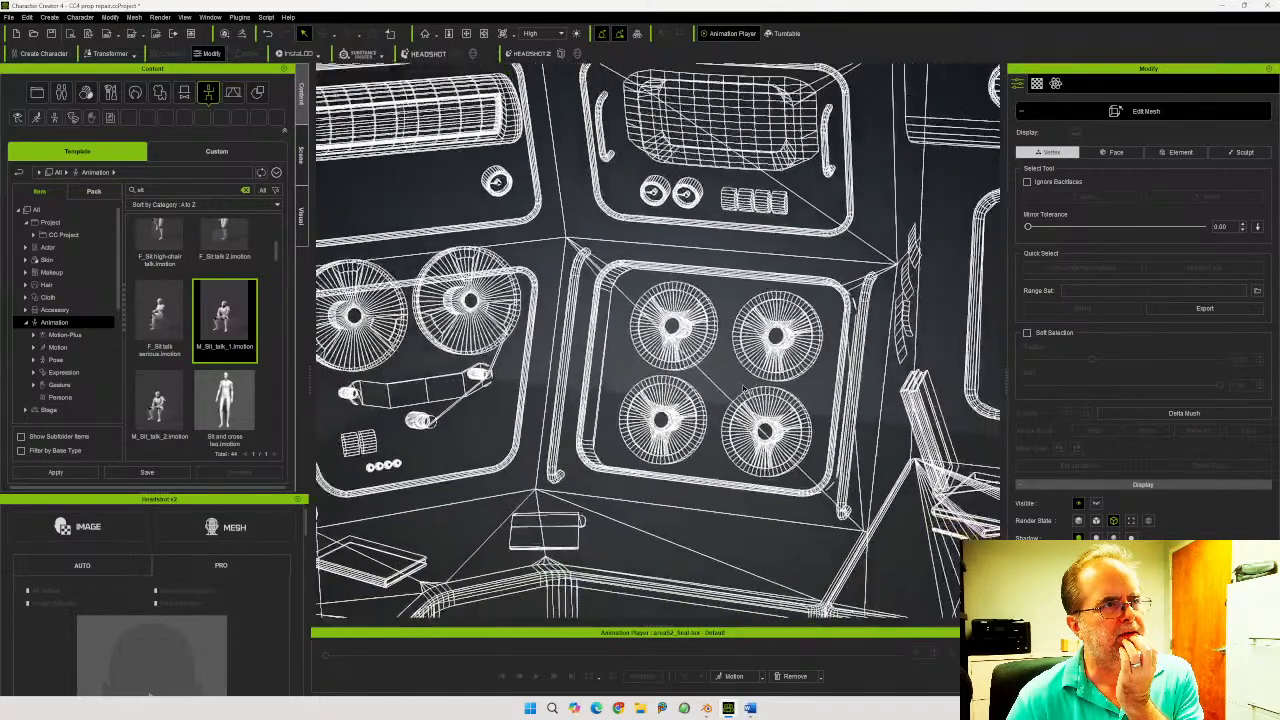
scroll(657, 340, "down", 2)
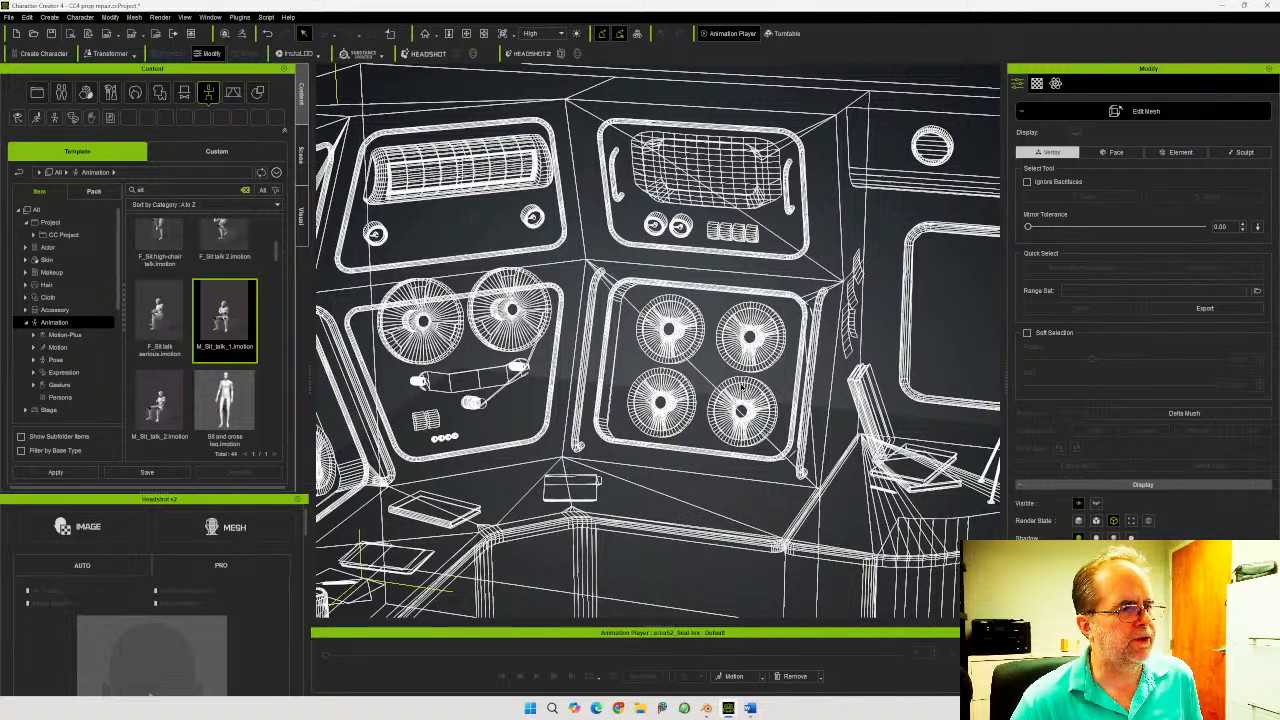
Switch to Blender, show the Area 52 room in wireframe, and examine the mesh of the four-reel window
left_click(710, 709)
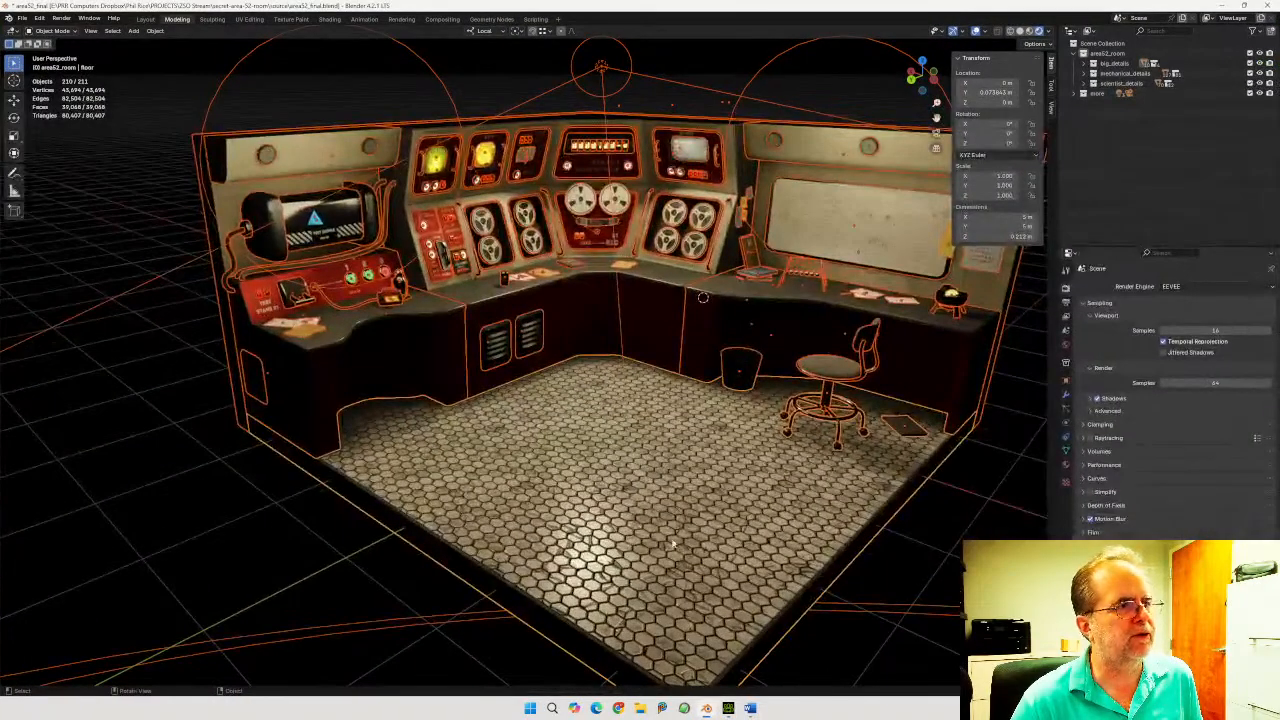
left_click(1010, 33)
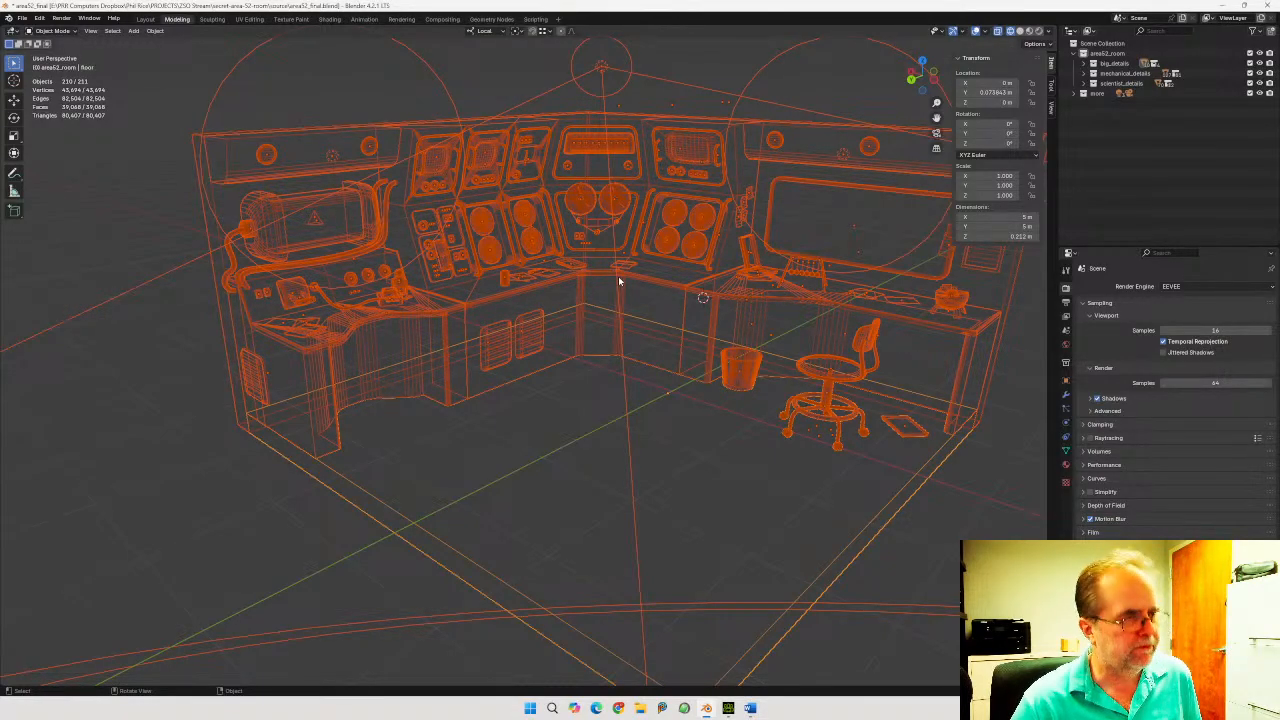
middle_click_drag(618, 275, 609, 356)
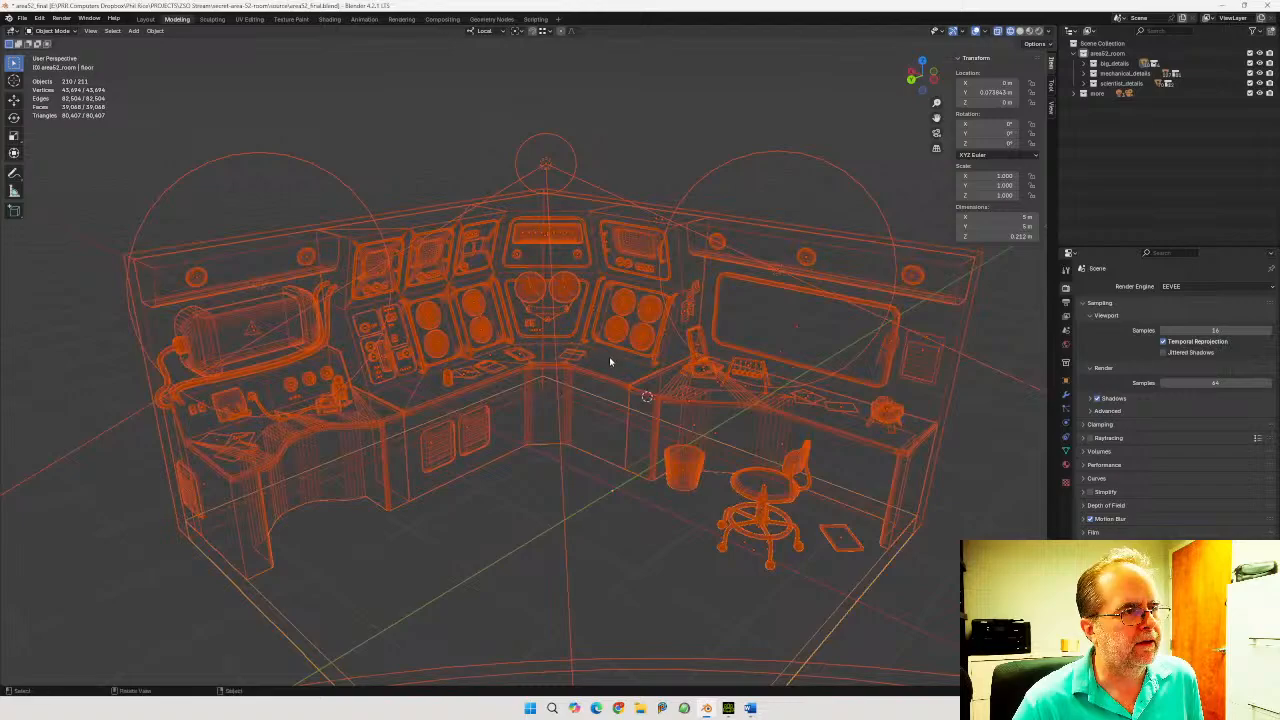
scroll(609, 356, "up", 5)
middle_click_drag(737, 320, 623, 356)
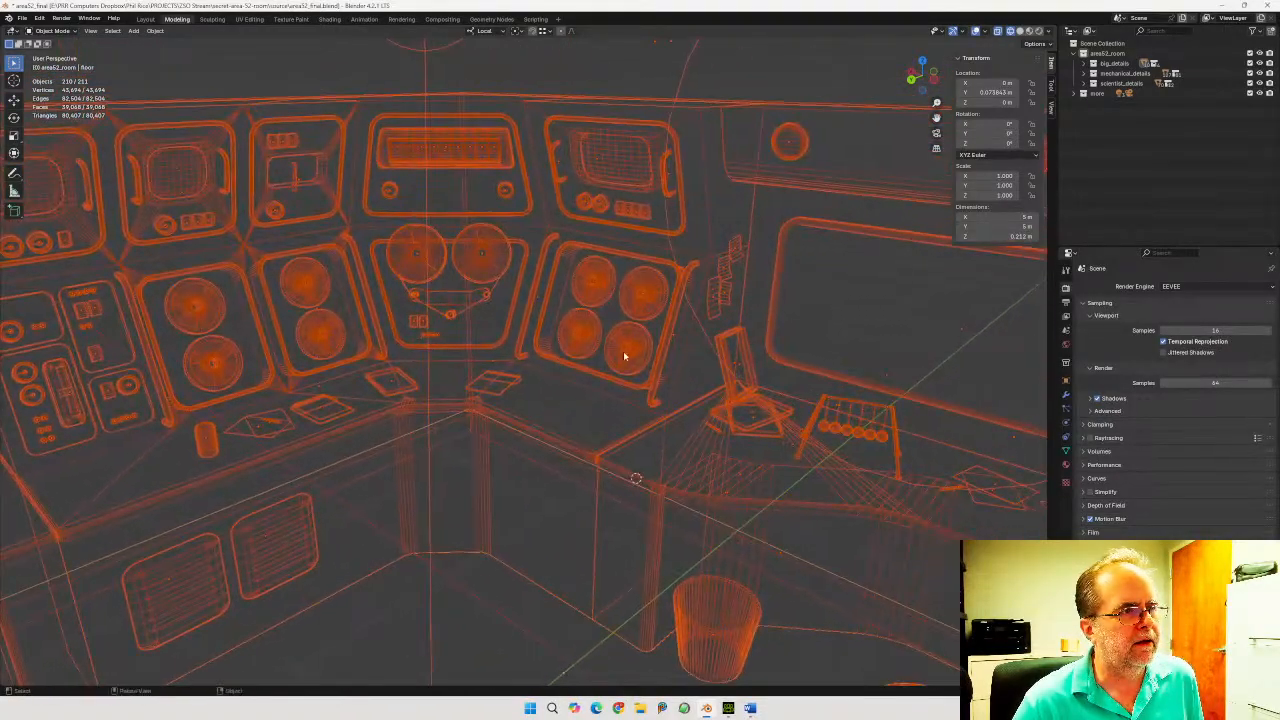
scroll(663, 346, "up", 2)
scroll(694, 346, "up", 3)
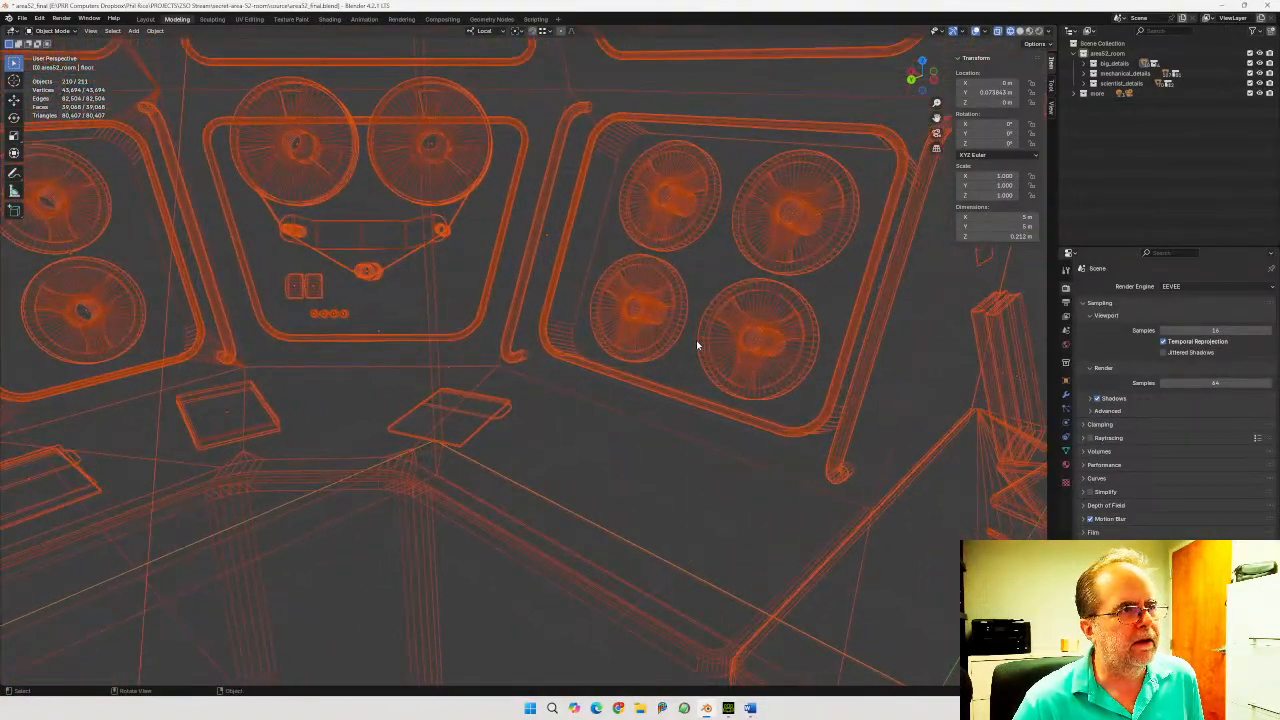
scroll(697, 345, "up", 2)
Move the selected room objects about -0.082 m in X, -0.085 m in Y and 0.009 m in Z, and inspect the four-reel window's wireframe
key("g")
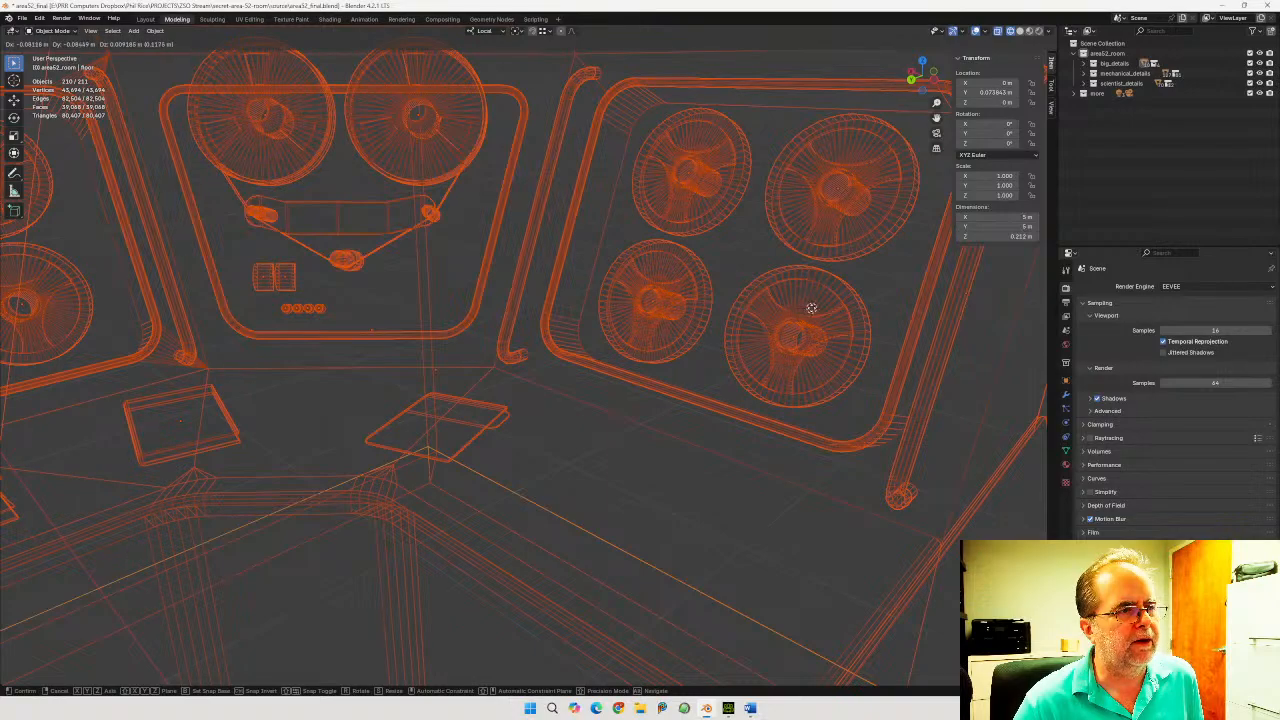
left_click(811, 307)
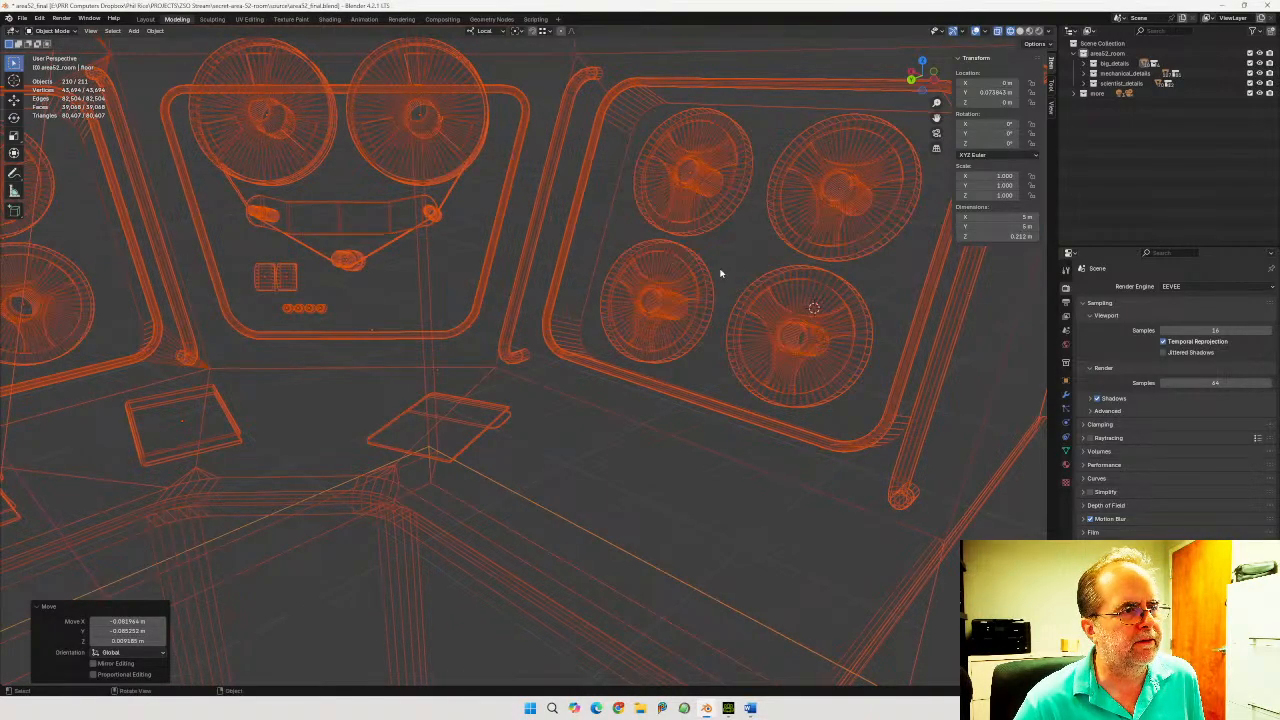
middle_click_drag(720, 273, 774, 271)
middle_click_drag(510, 286, 767, 320)
middle_click_drag(360, 277, 126, 401)
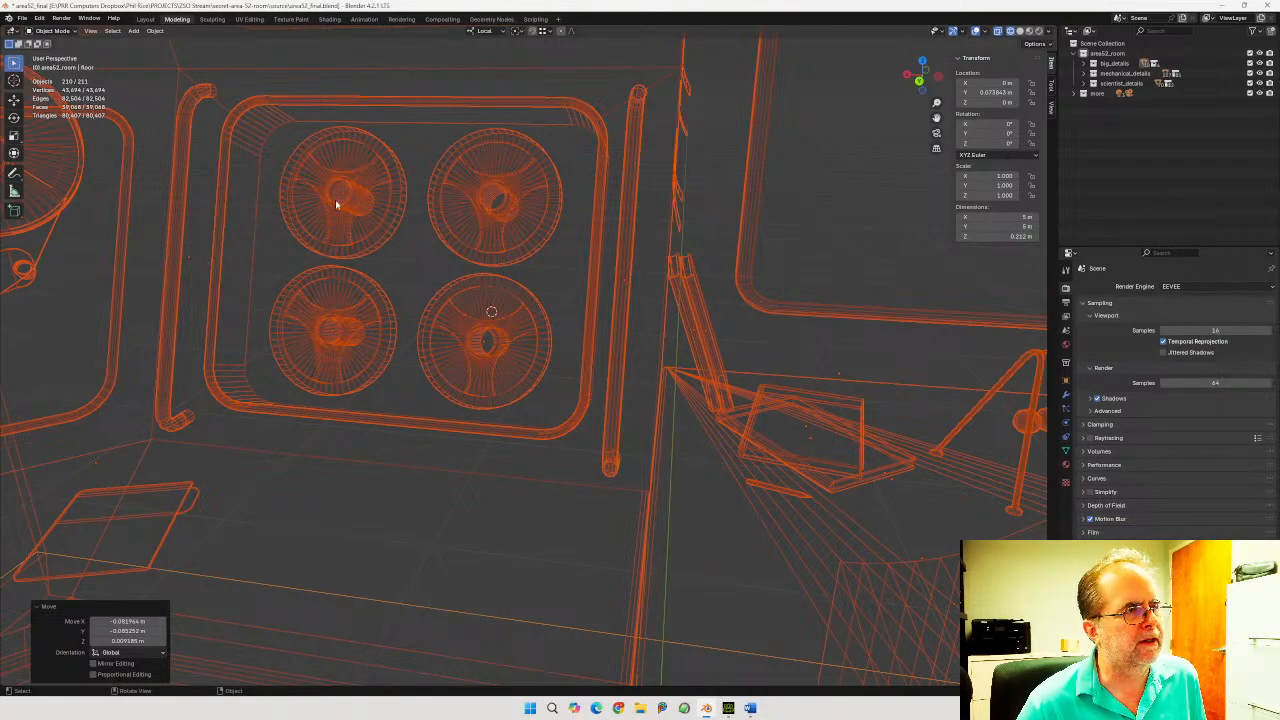
scroll(597, 147, "down", 6)
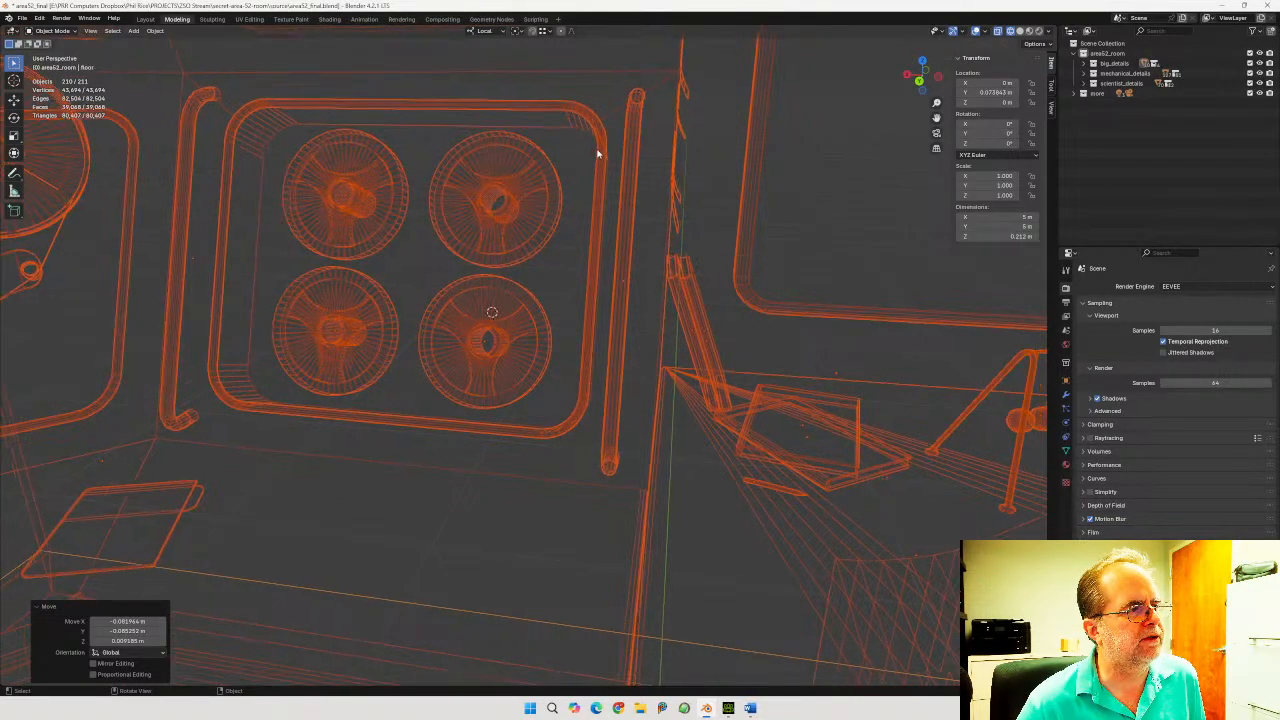
scroll(585, 160, "down", 2)
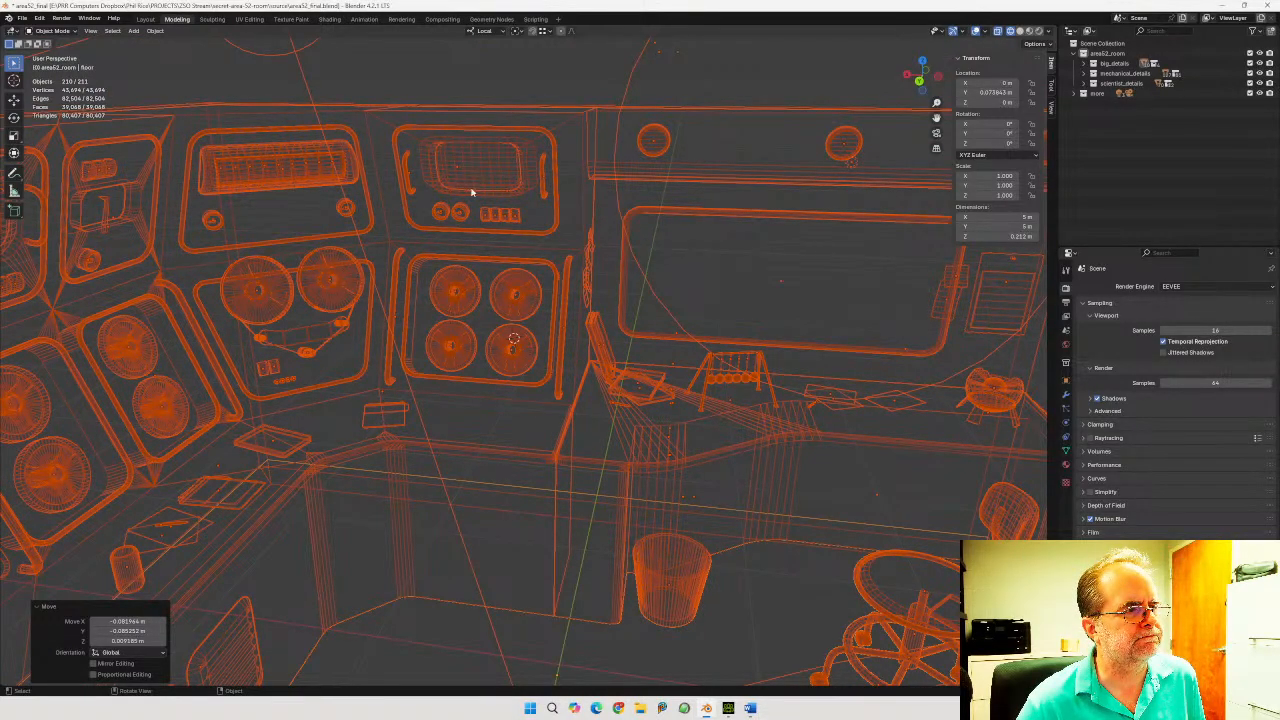
Switch back to Character Creator, compare the console's wireframe around the reel windows and screens, and leave Edit Mesh
left_click(729, 710)
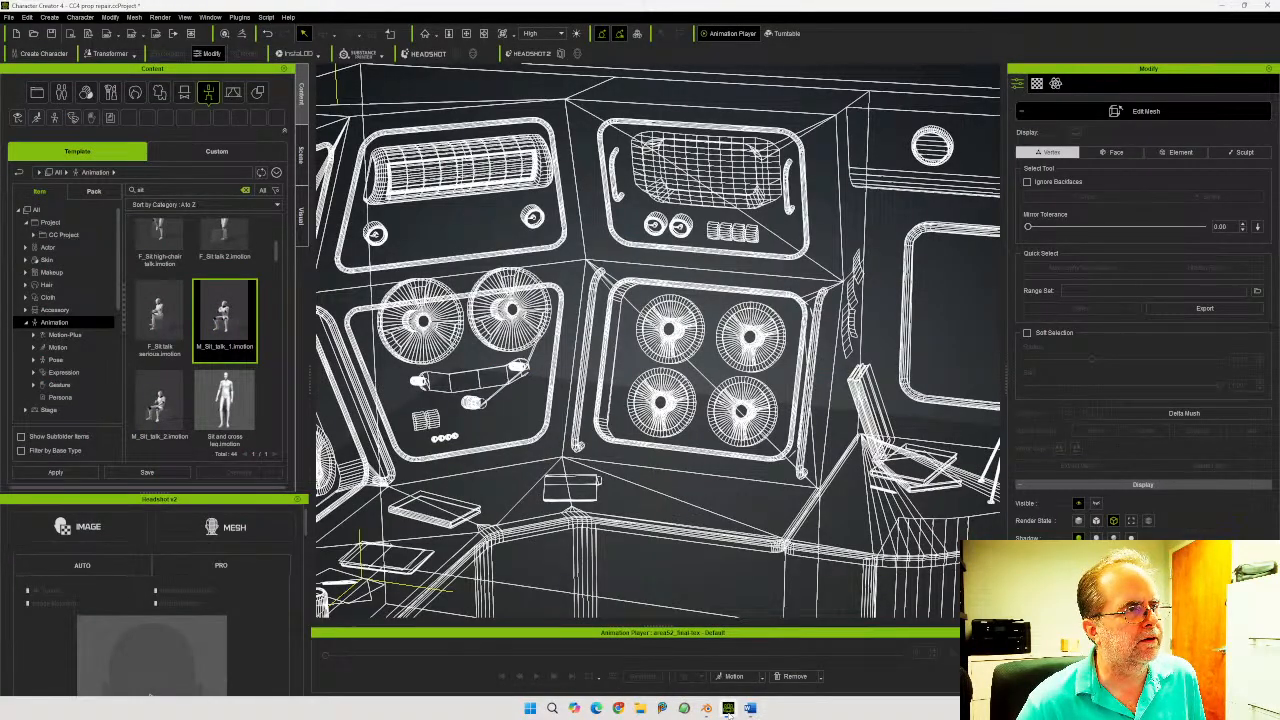
scroll(692, 545, "down", 2)
scroll(692, 545, "down", 4)
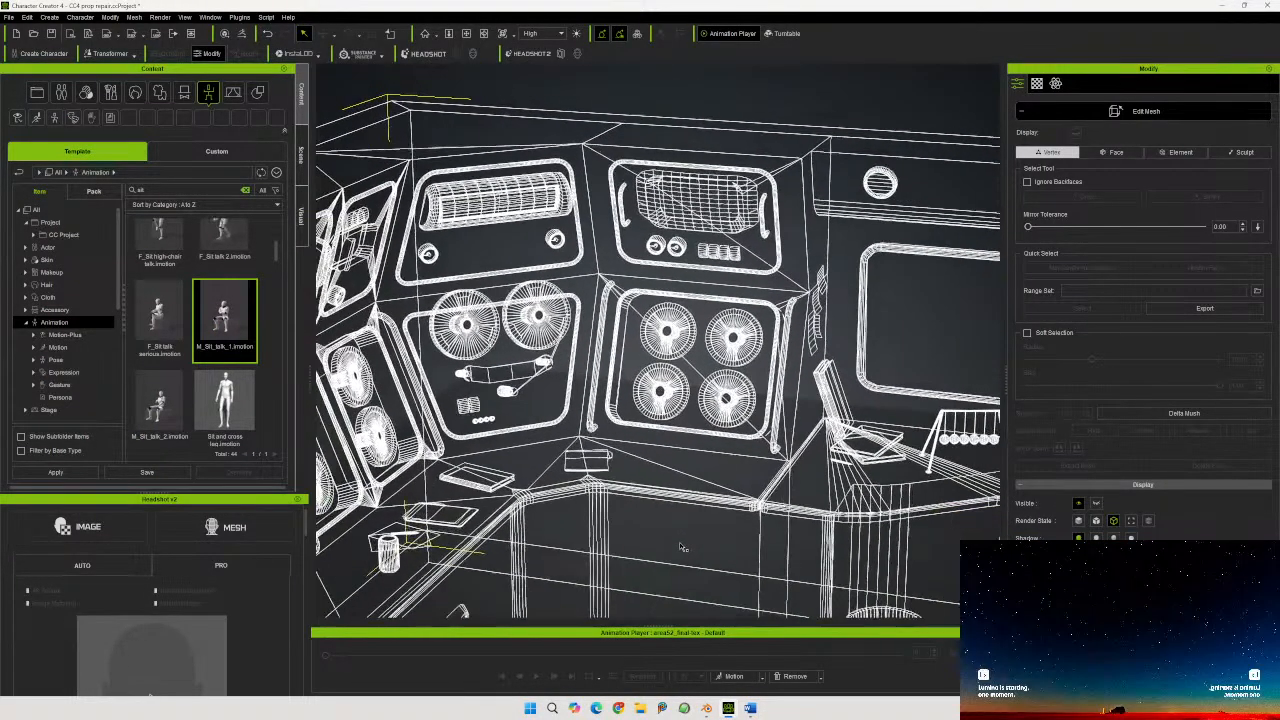
scroll(665, 548, "down", 3)
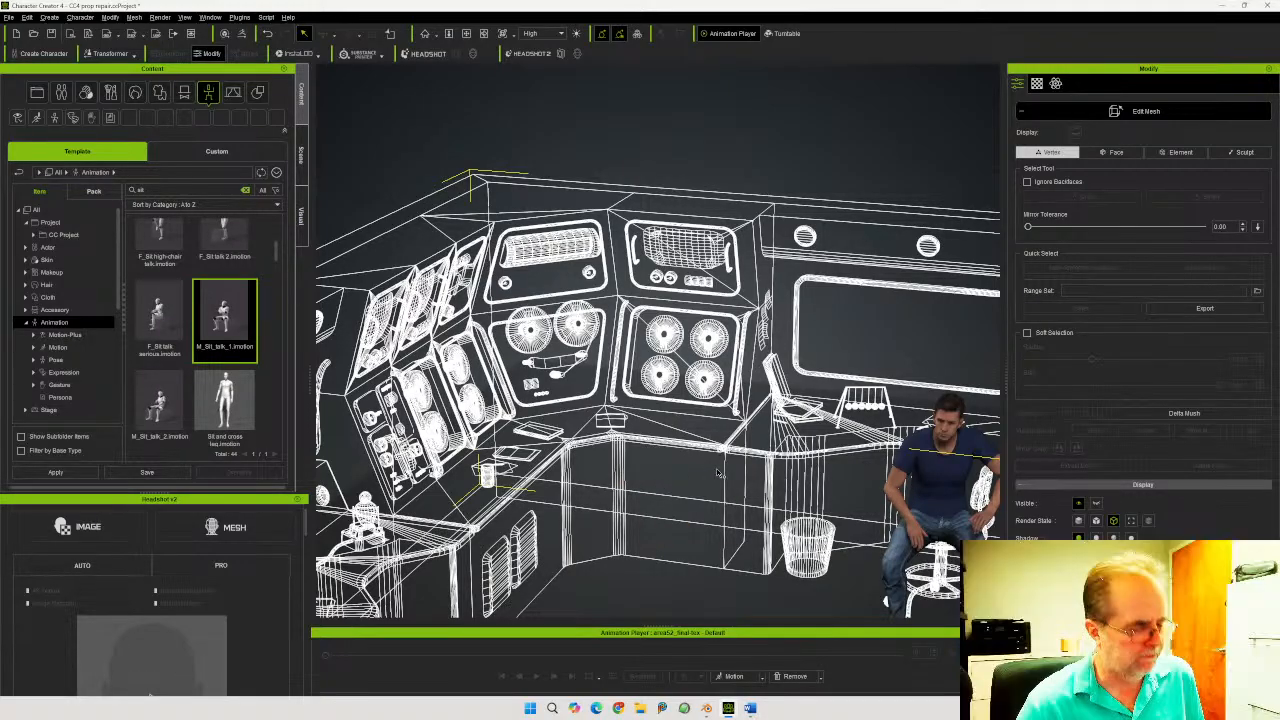
mouse_move(699, 476)
right_mouse_down()
mouse_move(636, 486)
mouse_move(395, 459)
mouse_move(383, 421)
mouse_move(472, 425)
mouse_move(503, 458)
mouse_move(504, 515)
mouse_move(710, 462)
right_mouse_up()
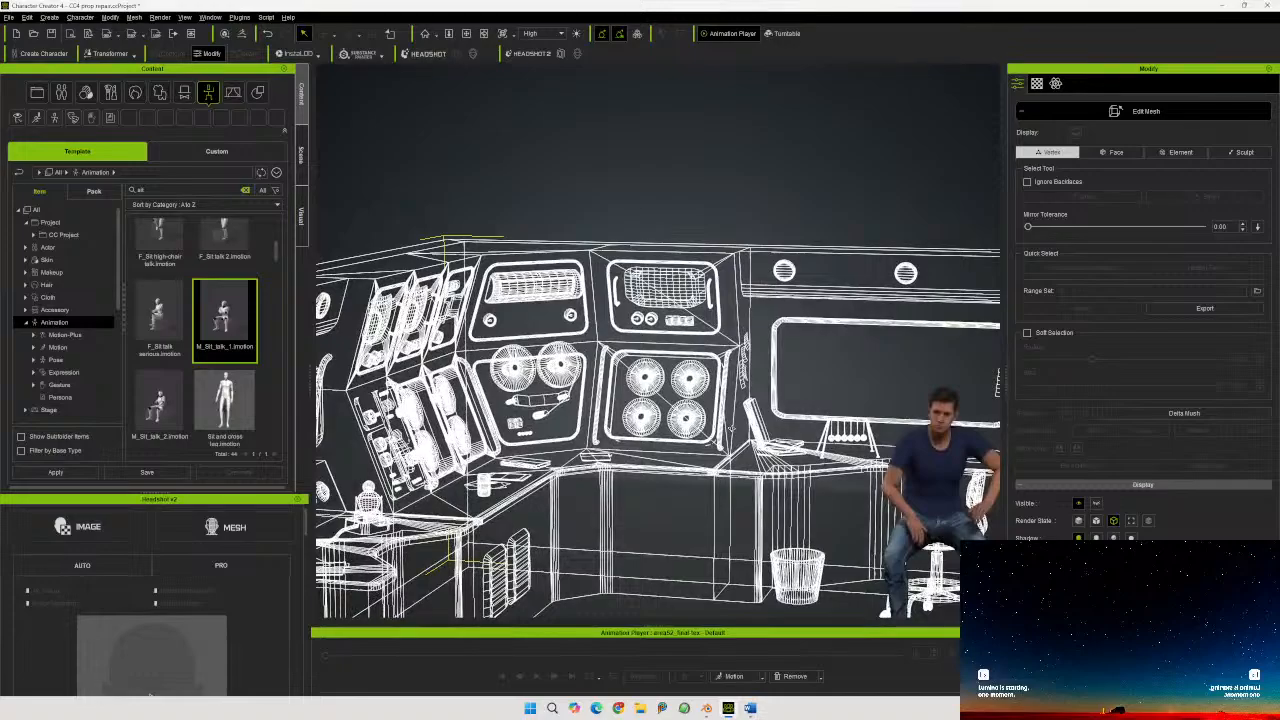
right_click_drag(696, 470, 958, 387)
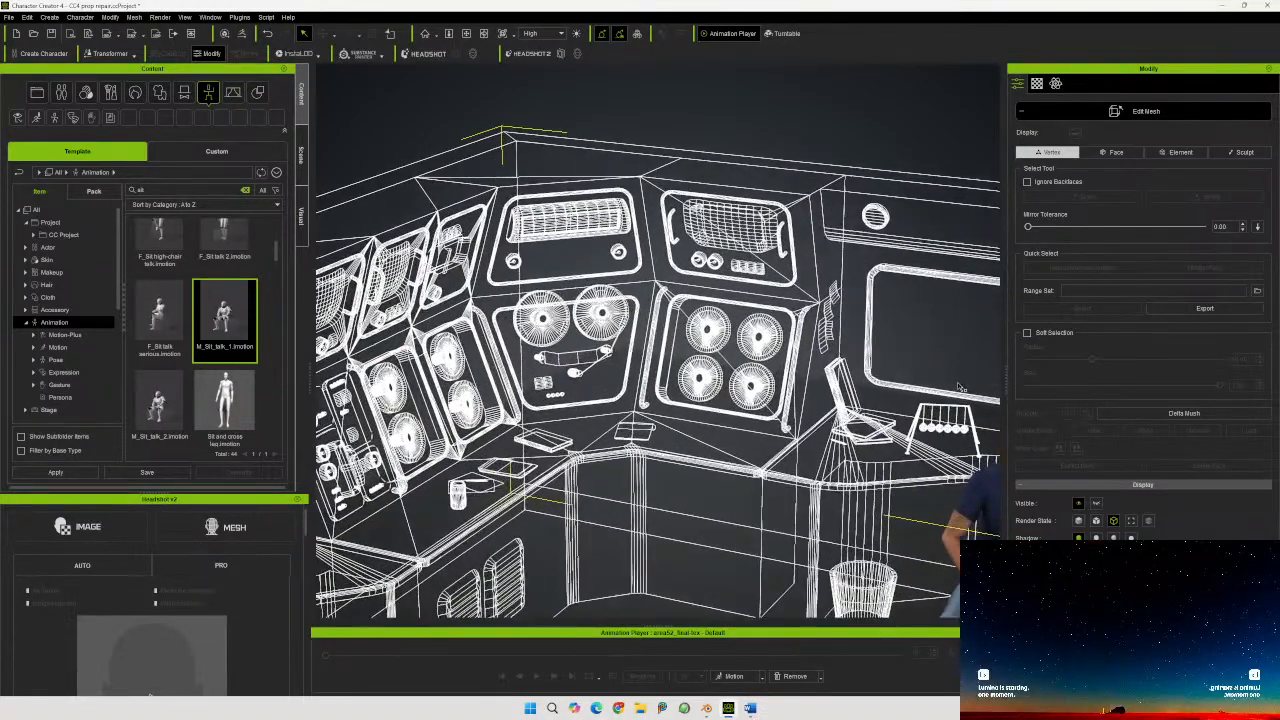
scroll(958, 387, "up", 3)
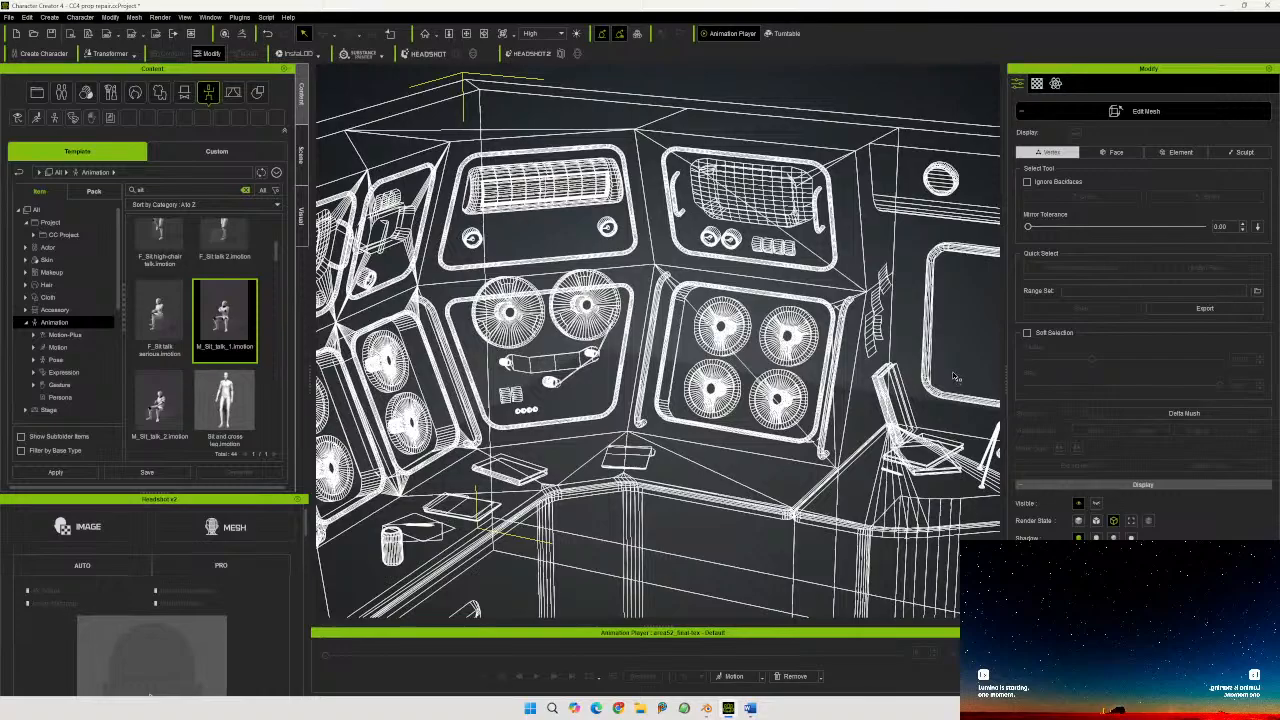
middle_click_drag(874, 375, 748, 398)
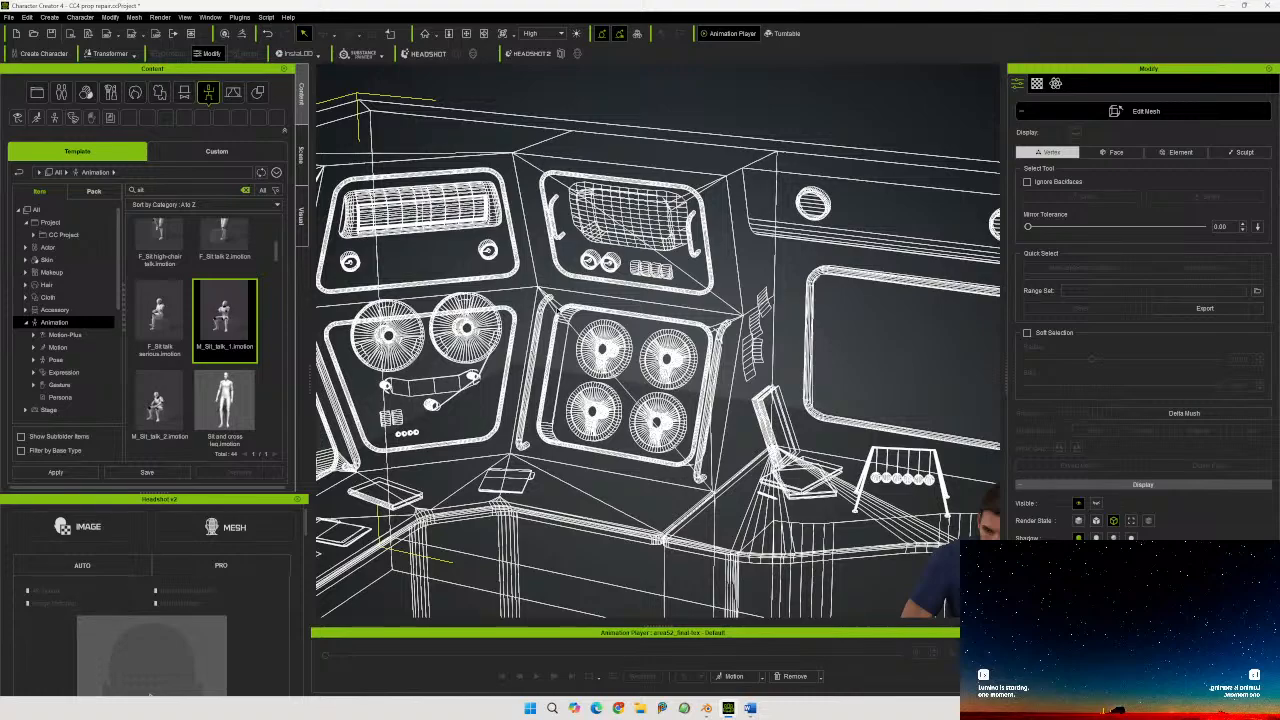
left_click(1072, 112)
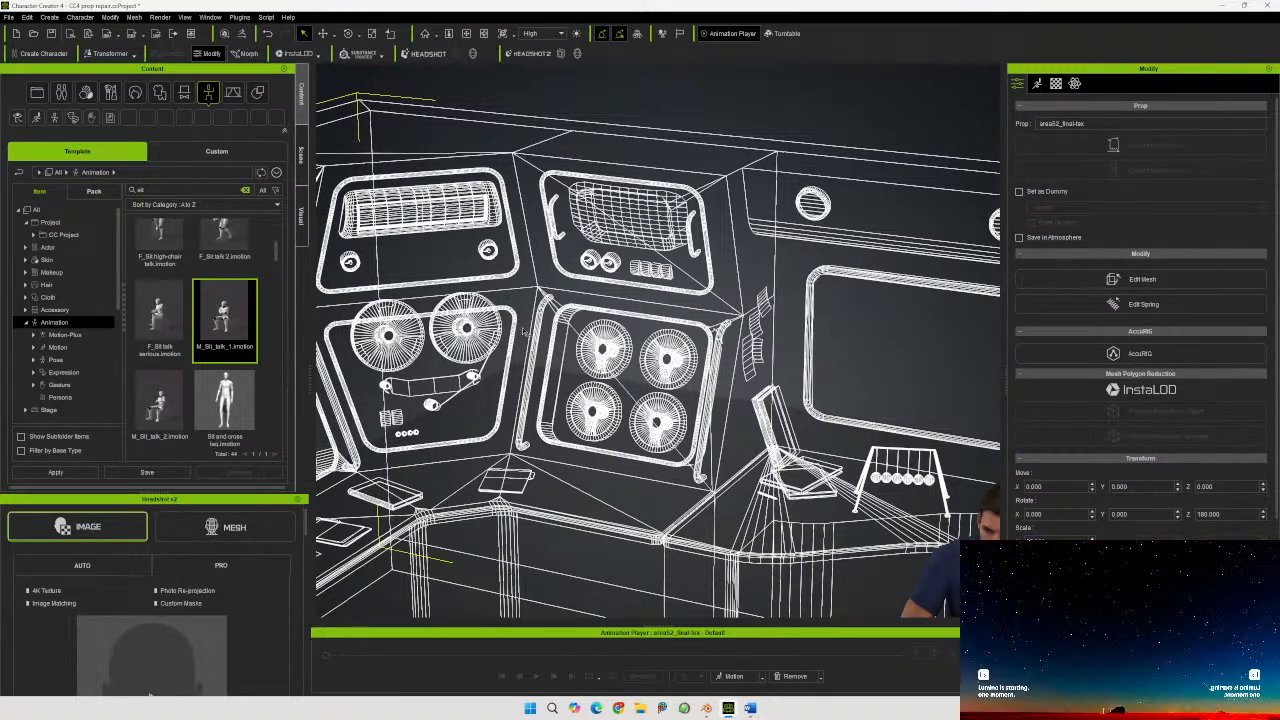
Open the central_table prop in Edit Mesh, set its render state to normal textured shading, and switch to Face selection
left_click(553, 300)
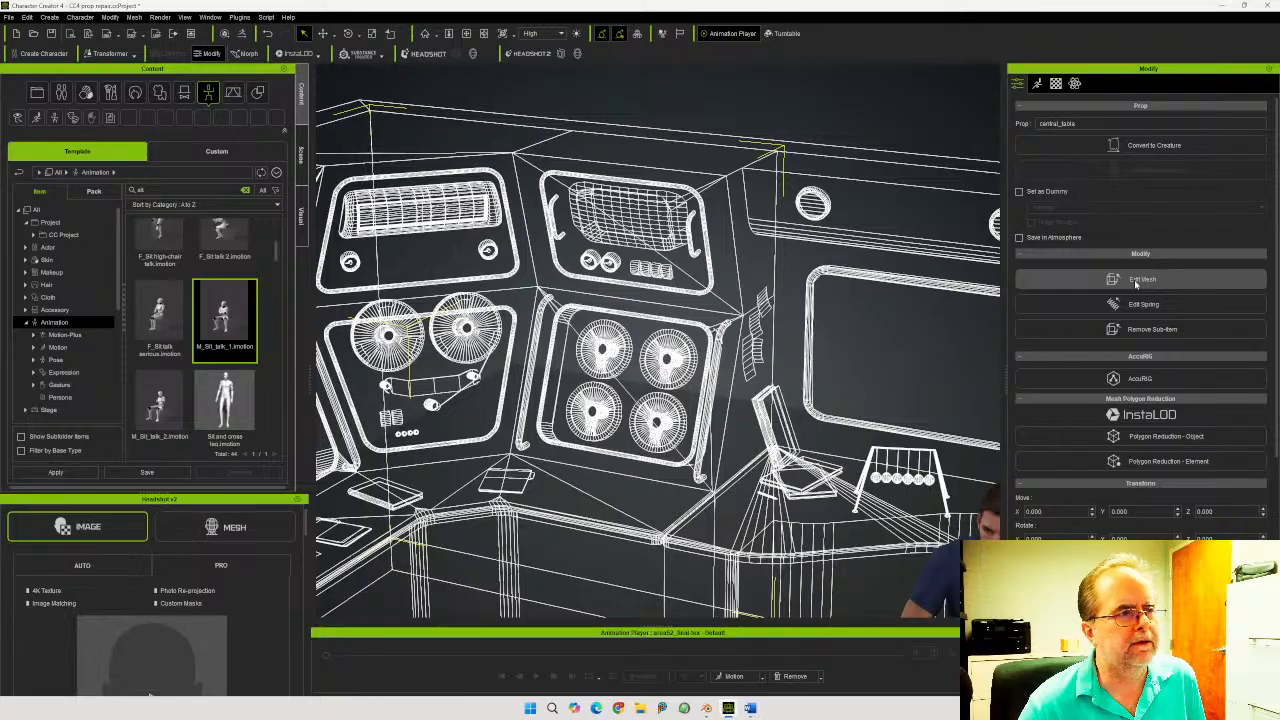
right_click_drag(660, 395, 594, 302)
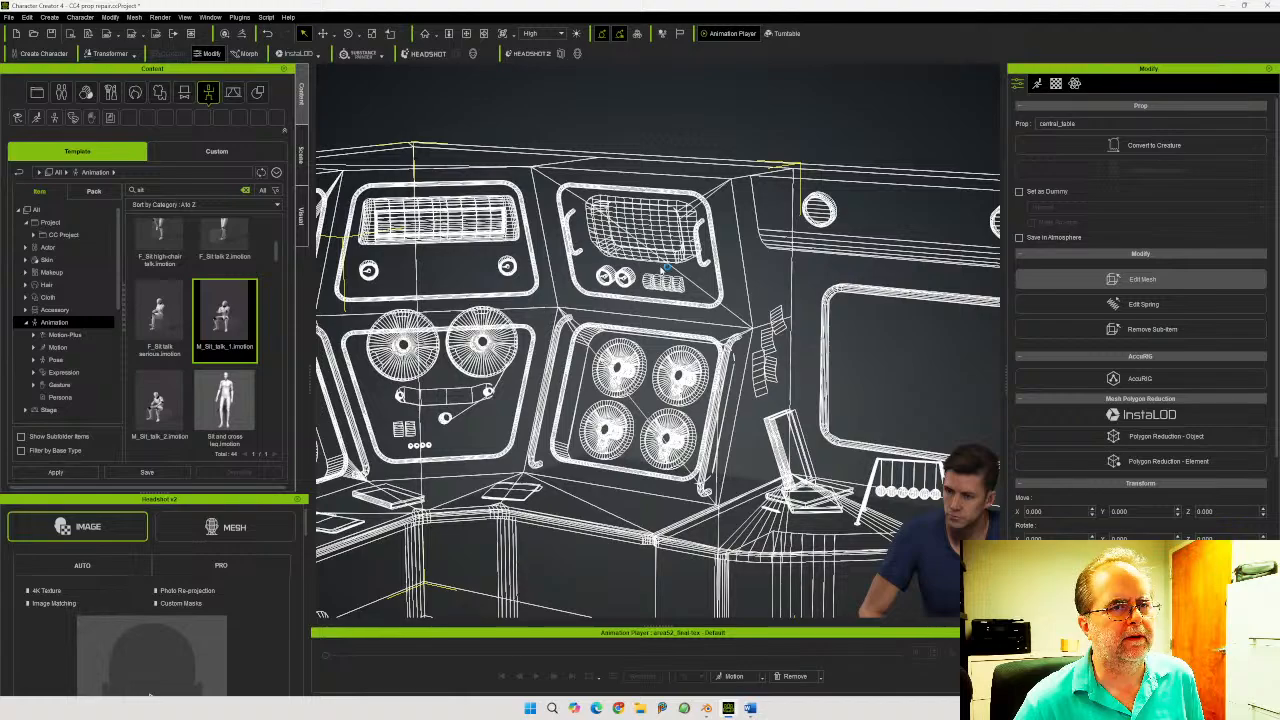
left_click(1142, 279)
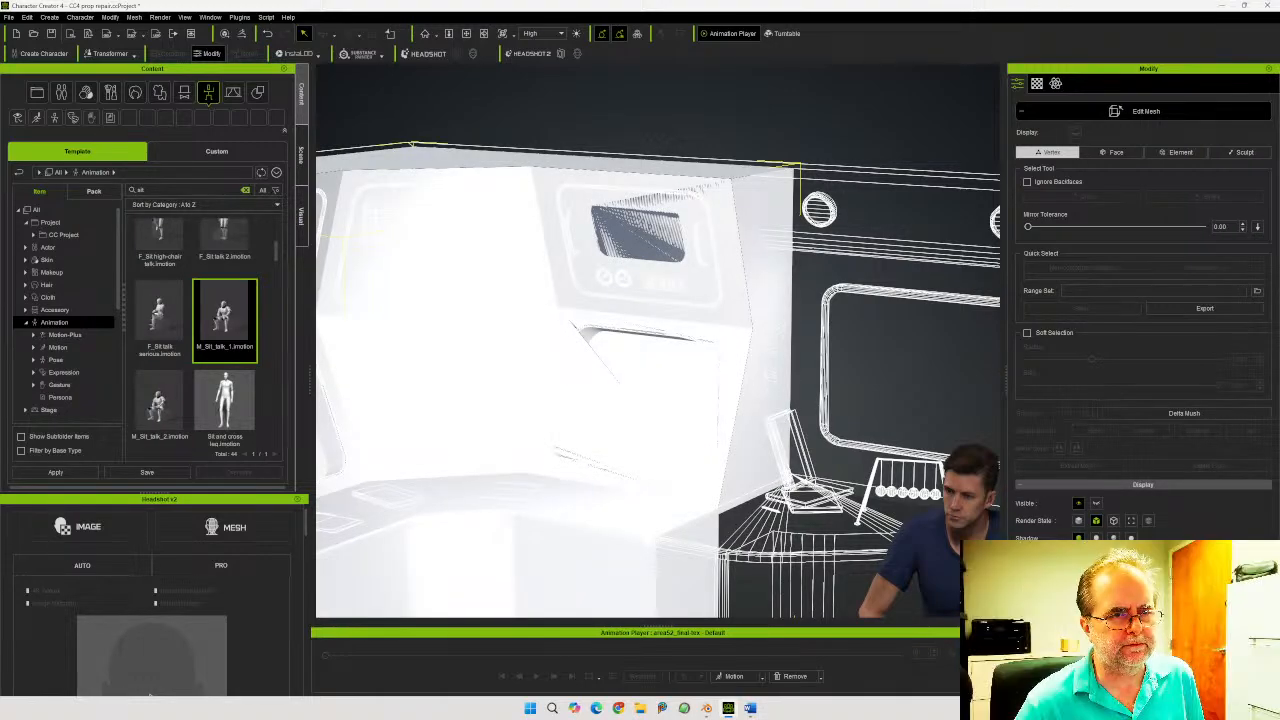
left_click(1078, 520)
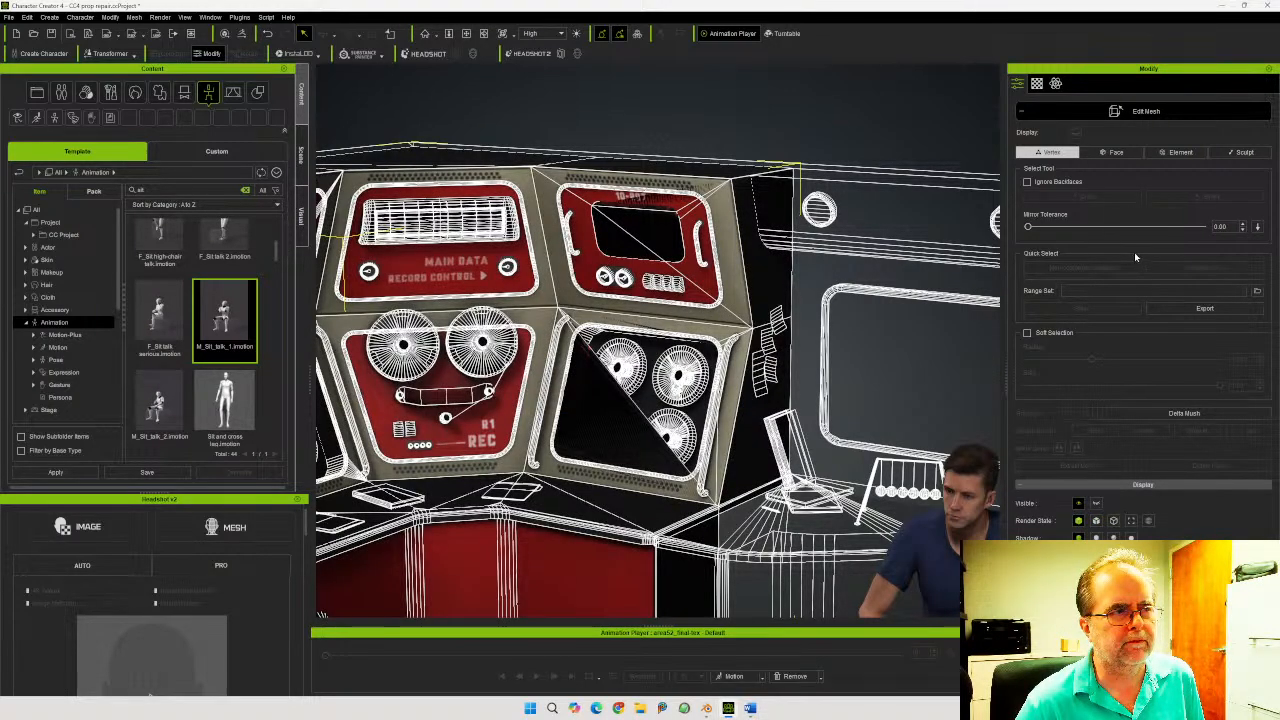
left_click(1168, 151)
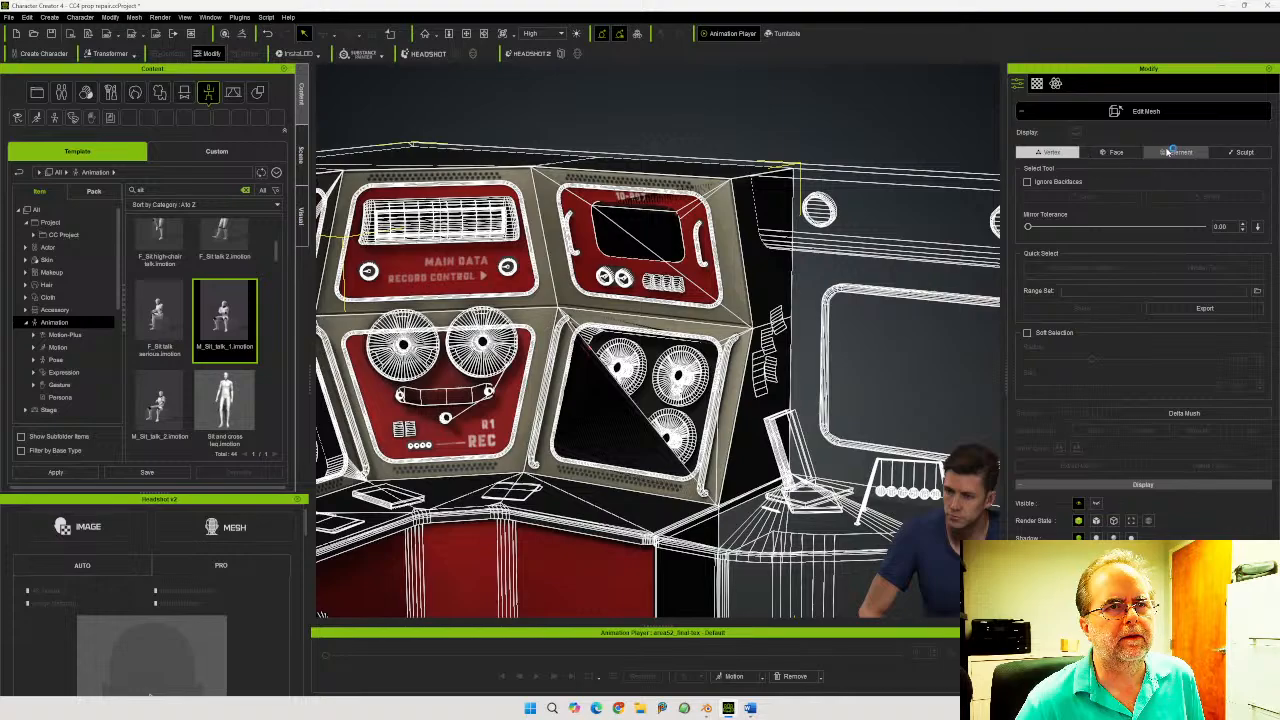
left_click(1122, 153)
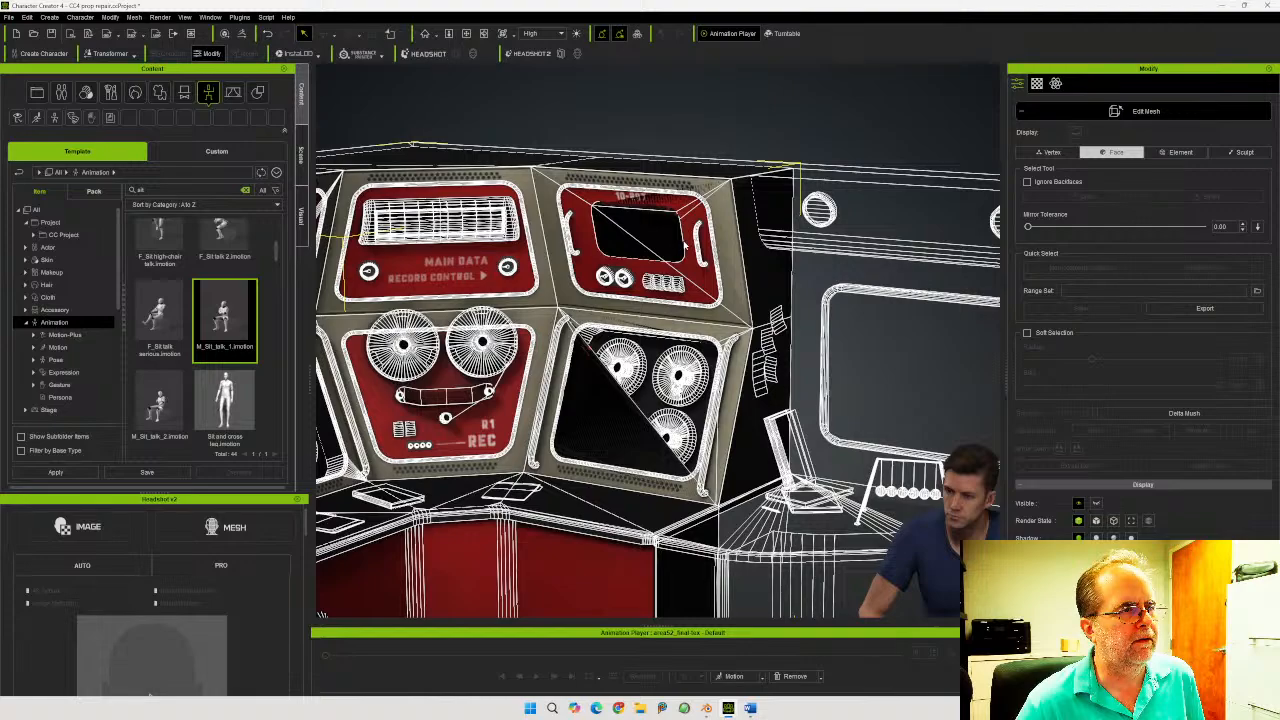
Select the triangular faces around the 10-20T screen one after another to examine how they span the panel
left_click(678, 308)
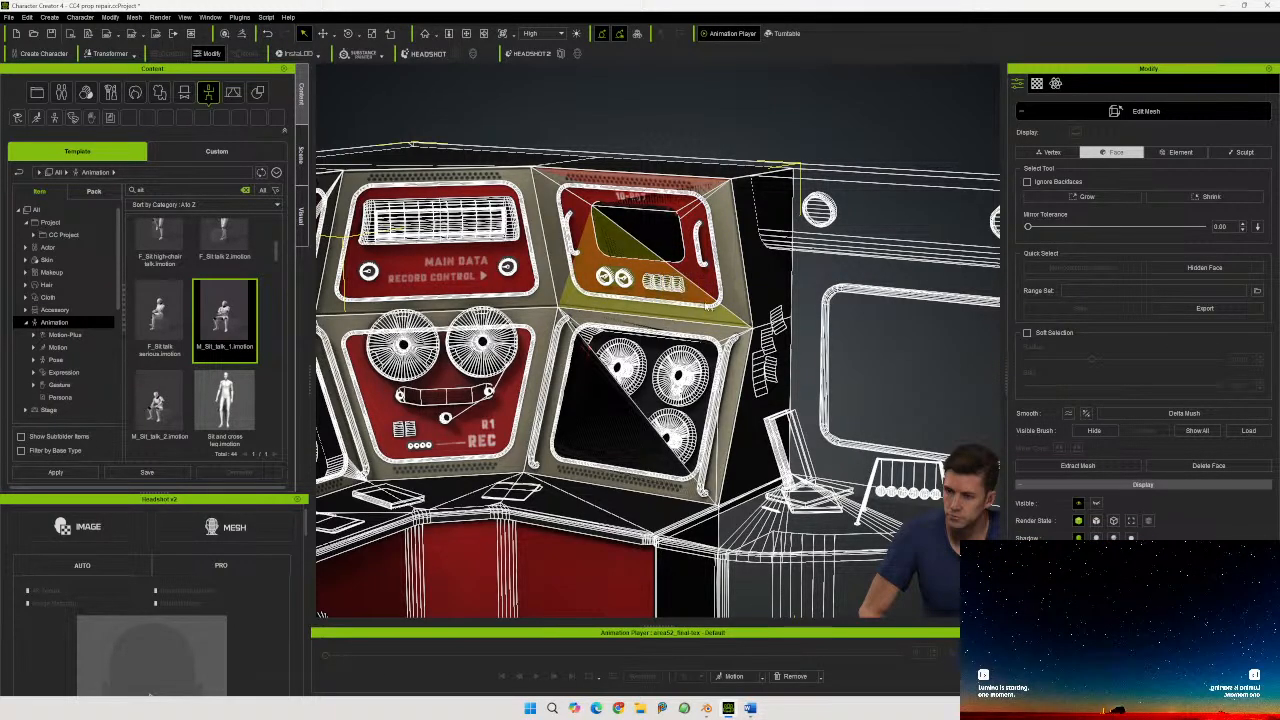
left_click(731, 293)
left_click(695, 293)
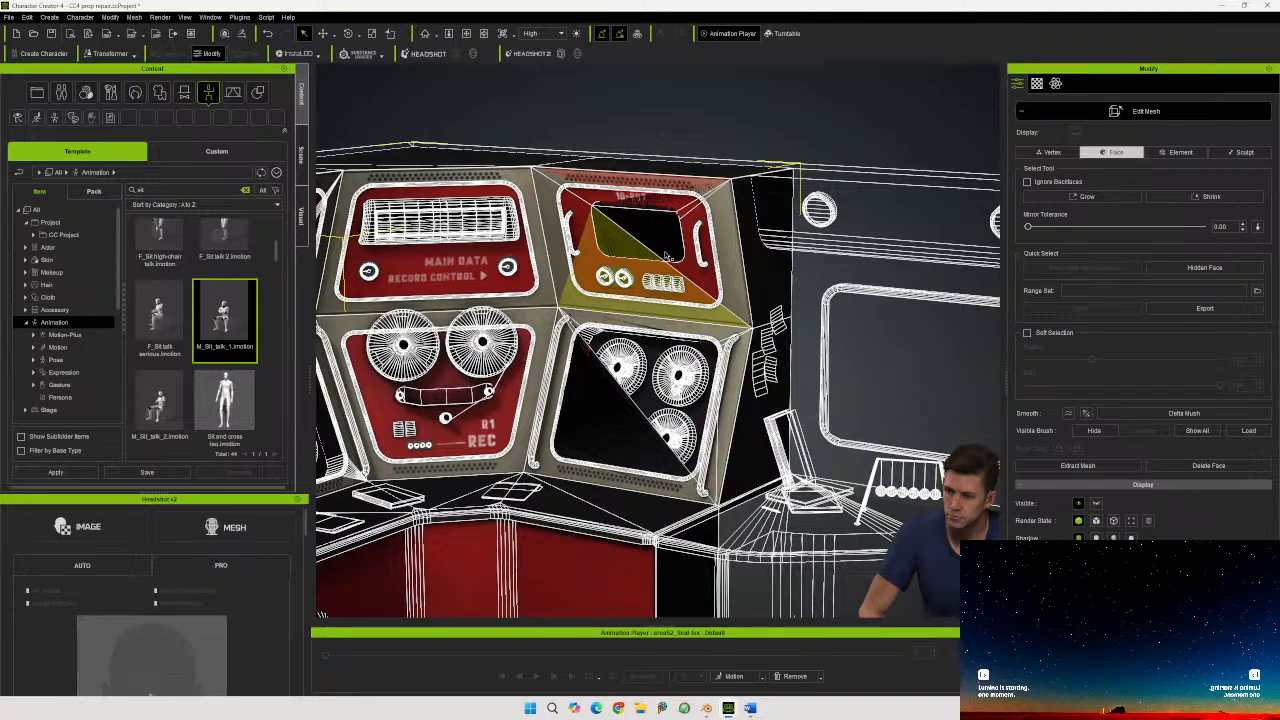
left_click(705, 218)
left_click(680, 239)
scroll(690, 236, "up", 3)
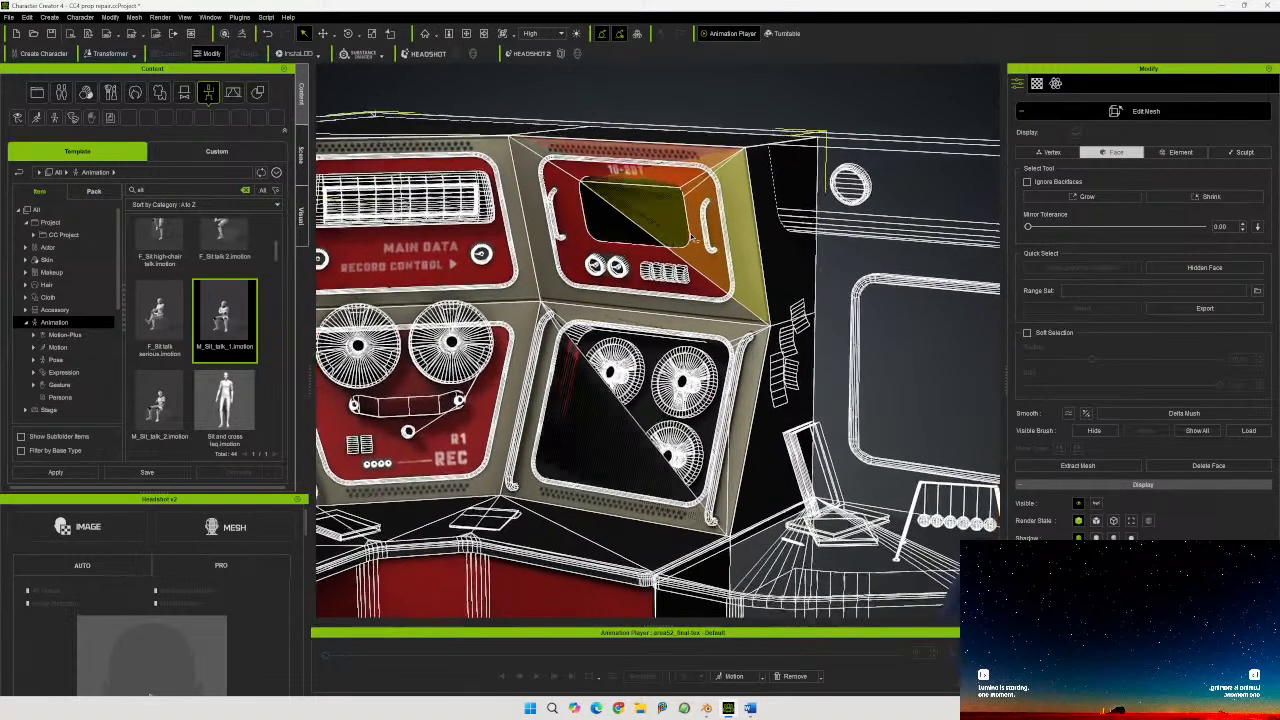
scroll(690, 237, "up", 4)
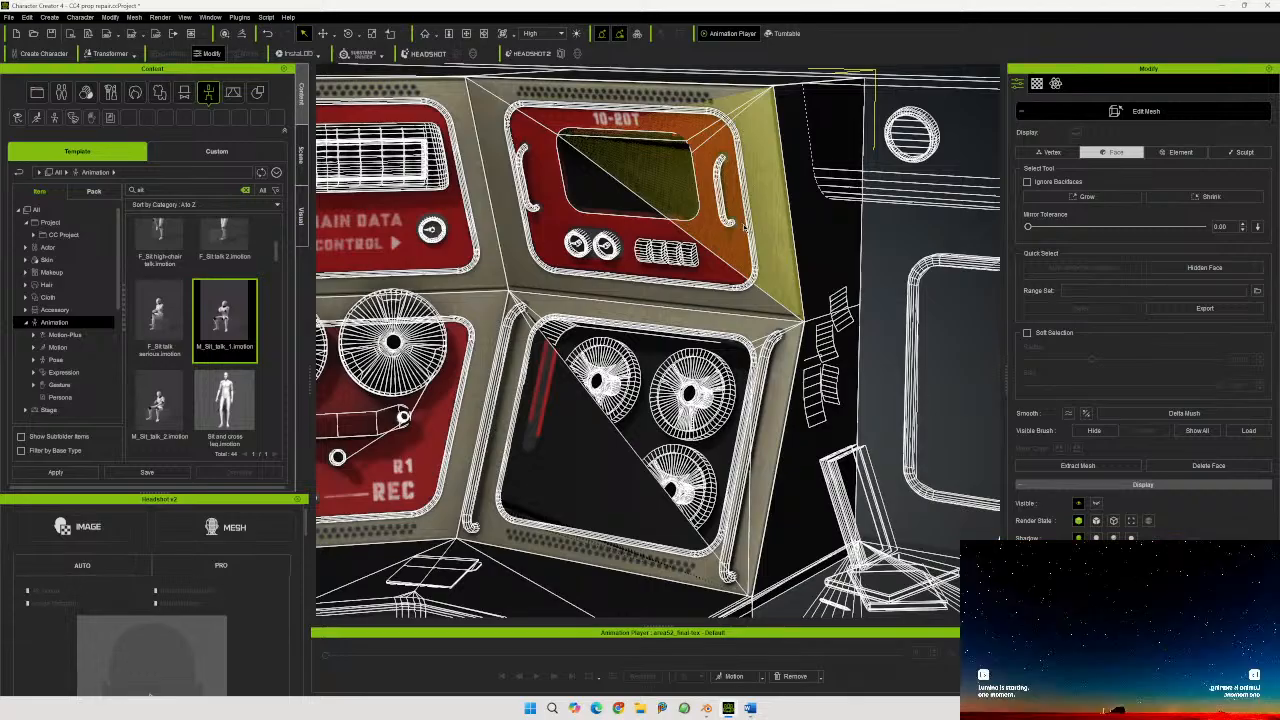
left_click(484, 306)
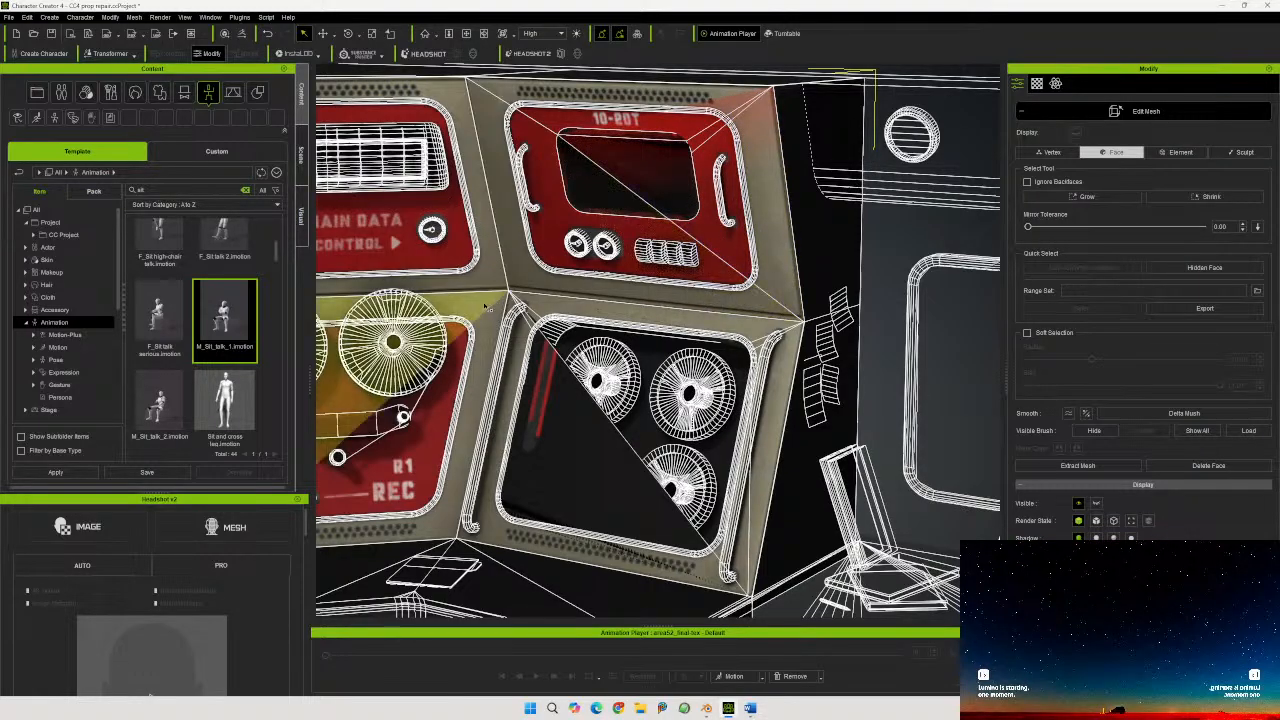
left_click(557, 264)
right_click_drag(467, 250, 775, 199)
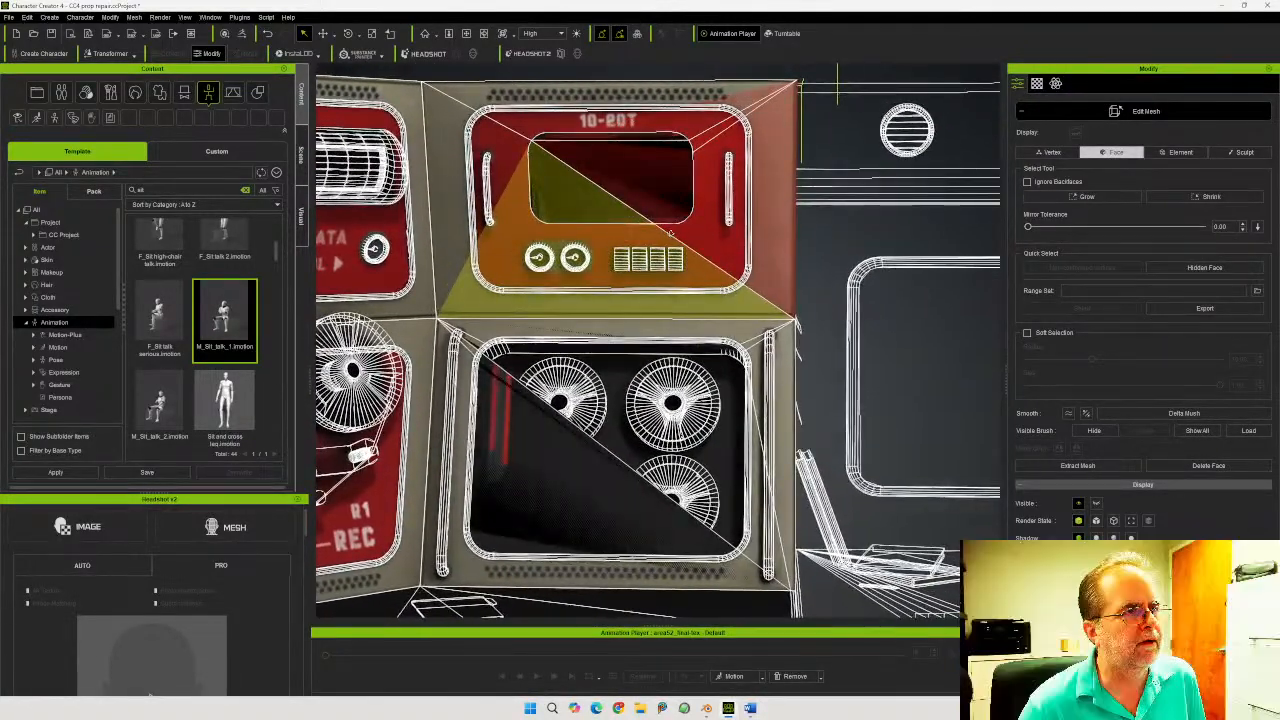
left_click(776, 198)
Hide the lower-left triangular face of the 10-20T screen panel to inspect the geometry behind it, and show it again
left_click(1100, 433)
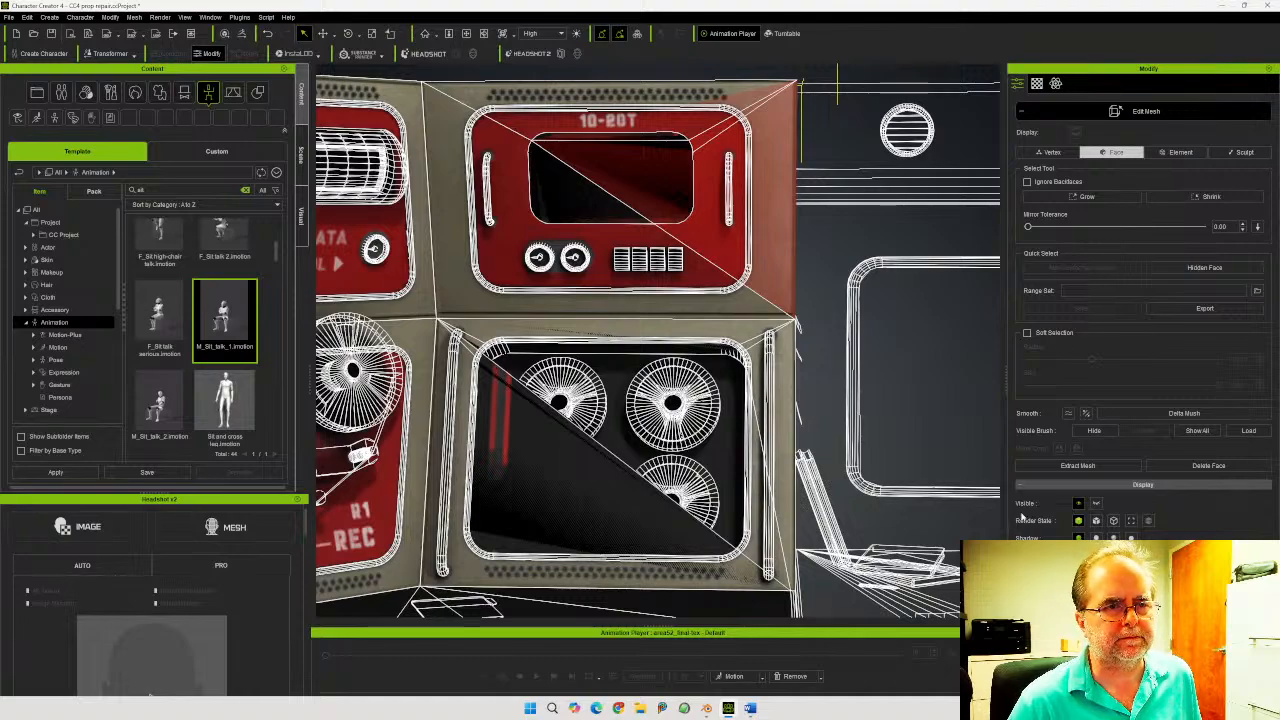
left_click(1094, 431)
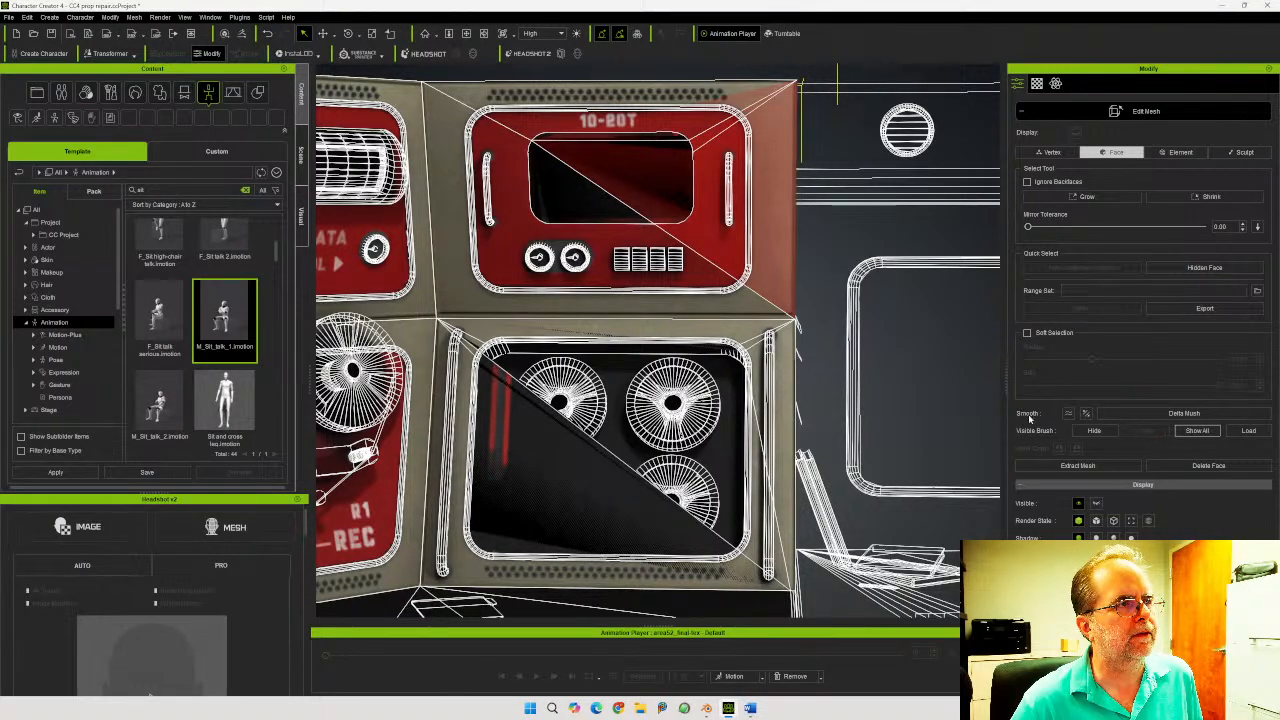
left_click(557, 213)
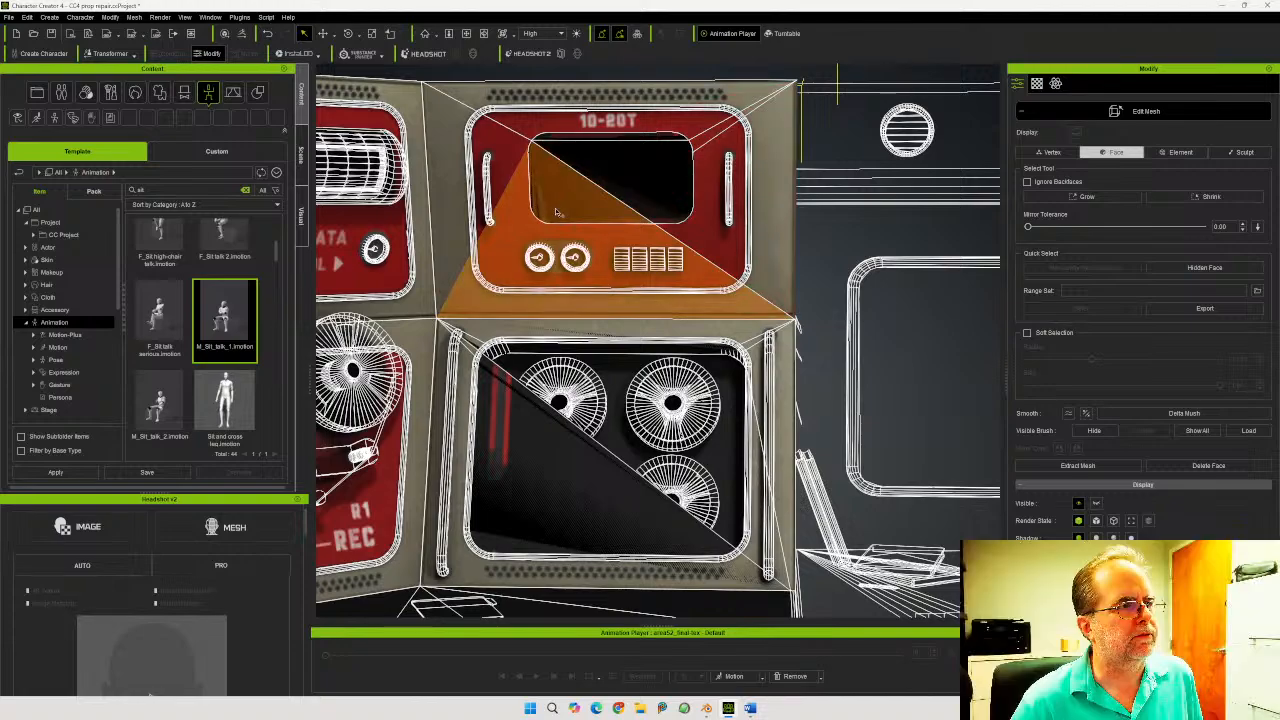
left_click(1097, 431)
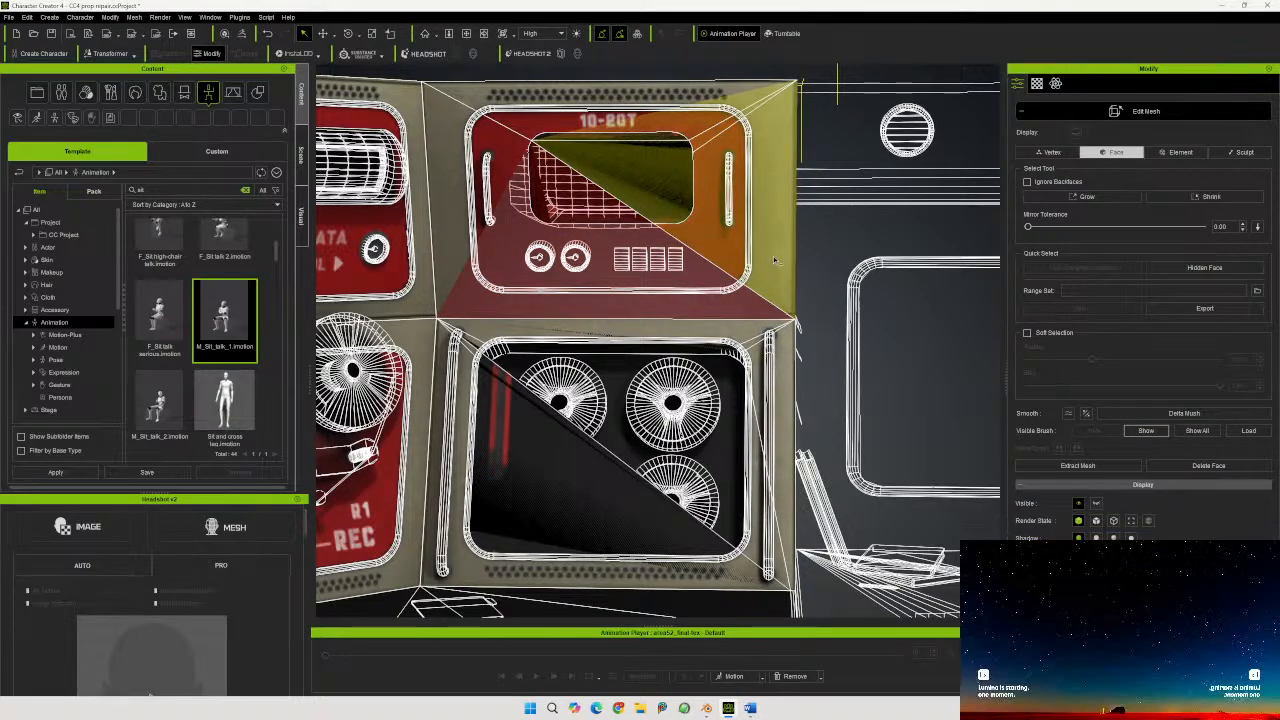
mouse_move(759, 266)
right_mouse_down()
mouse_move(537, 273)
mouse_move(877, 276)
mouse_move(722, 318)
mouse_move(700, 375)
mouse_move(844, 368)
mouse_move(818, 350)
mouse_move(758, 247)
right_mouse_up()
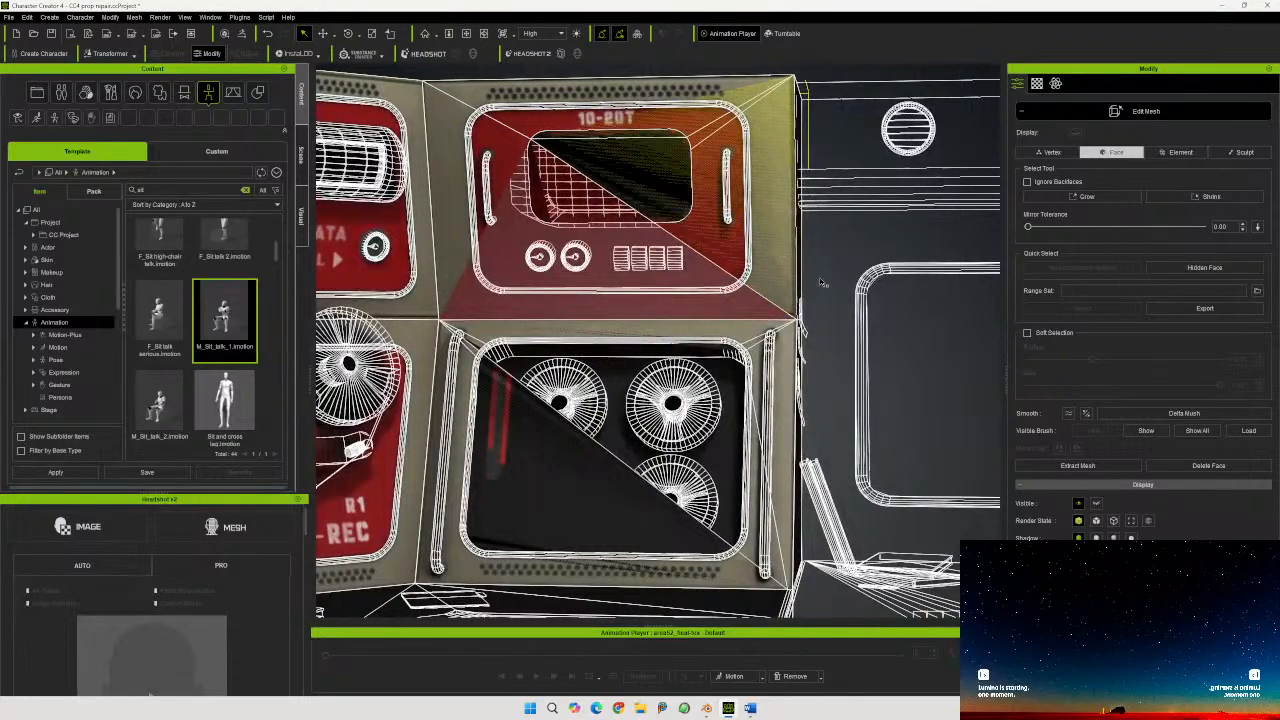
left_click(1085, 468)
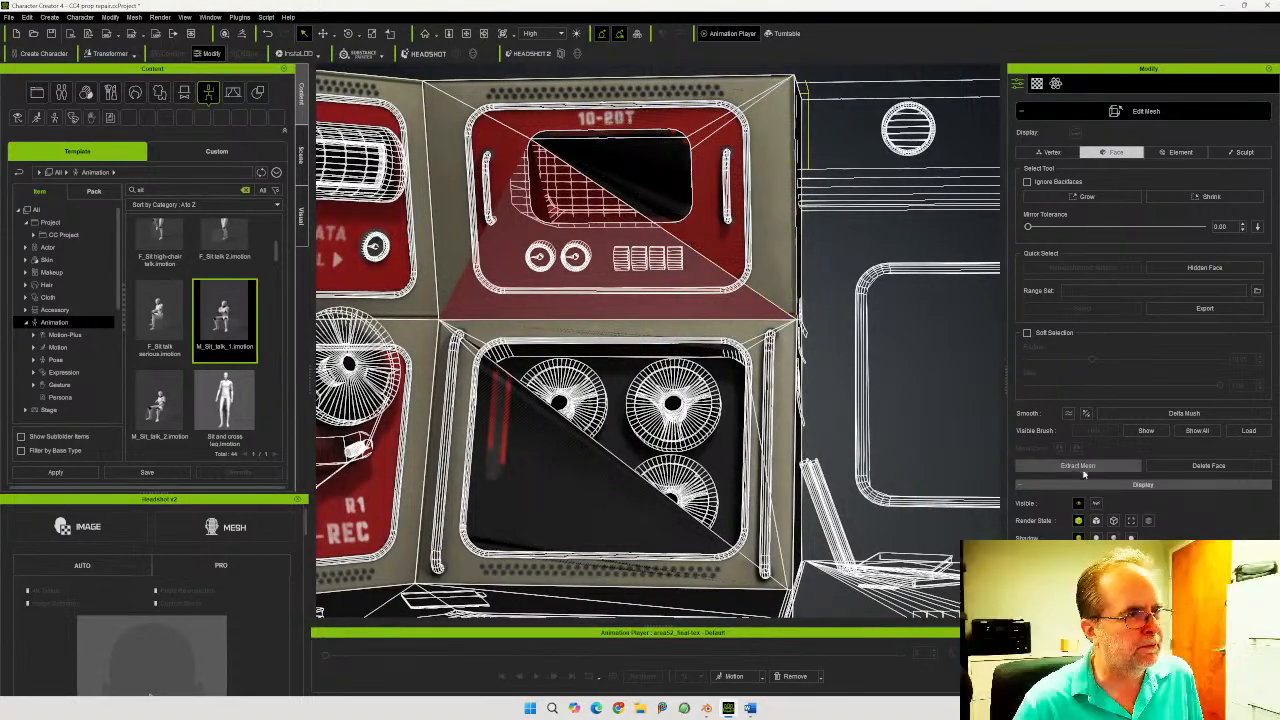
left_click(1148, 431)
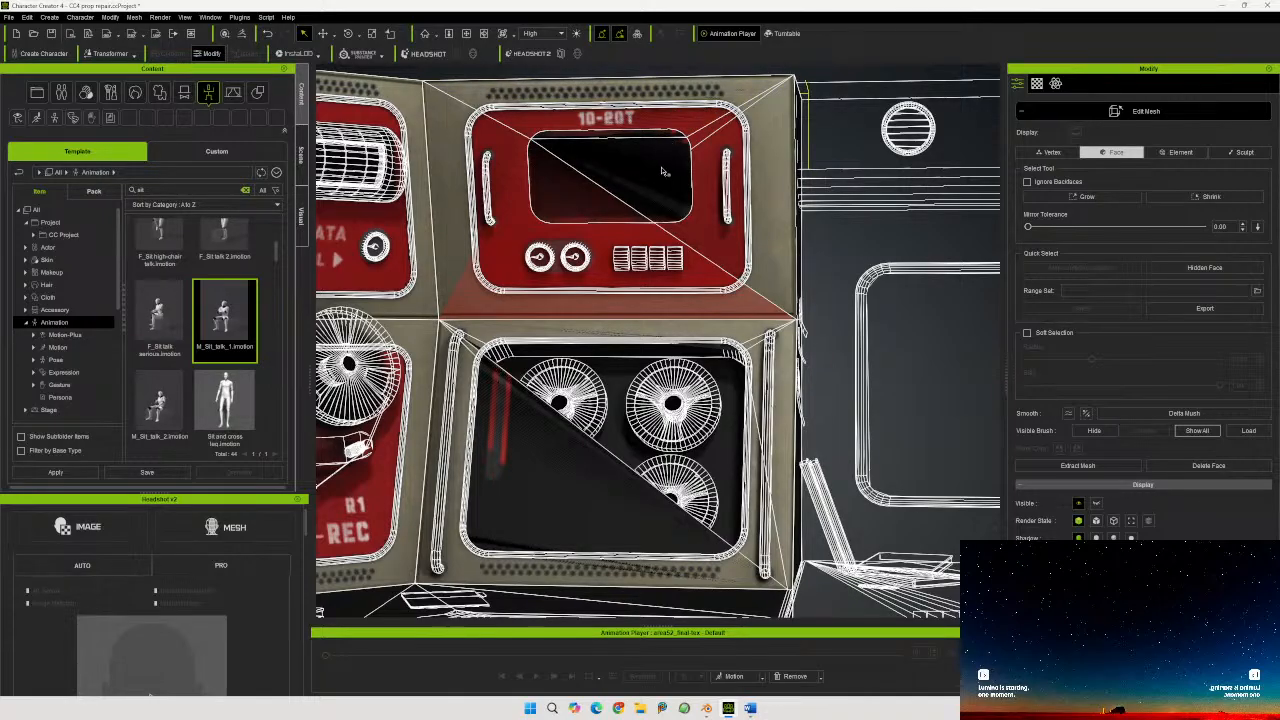
Hide the lower-left face over the four-reel window to inspect behind it, show it again, and leave Edit Mesh
right_click_drag(702, 189, 640, 284)
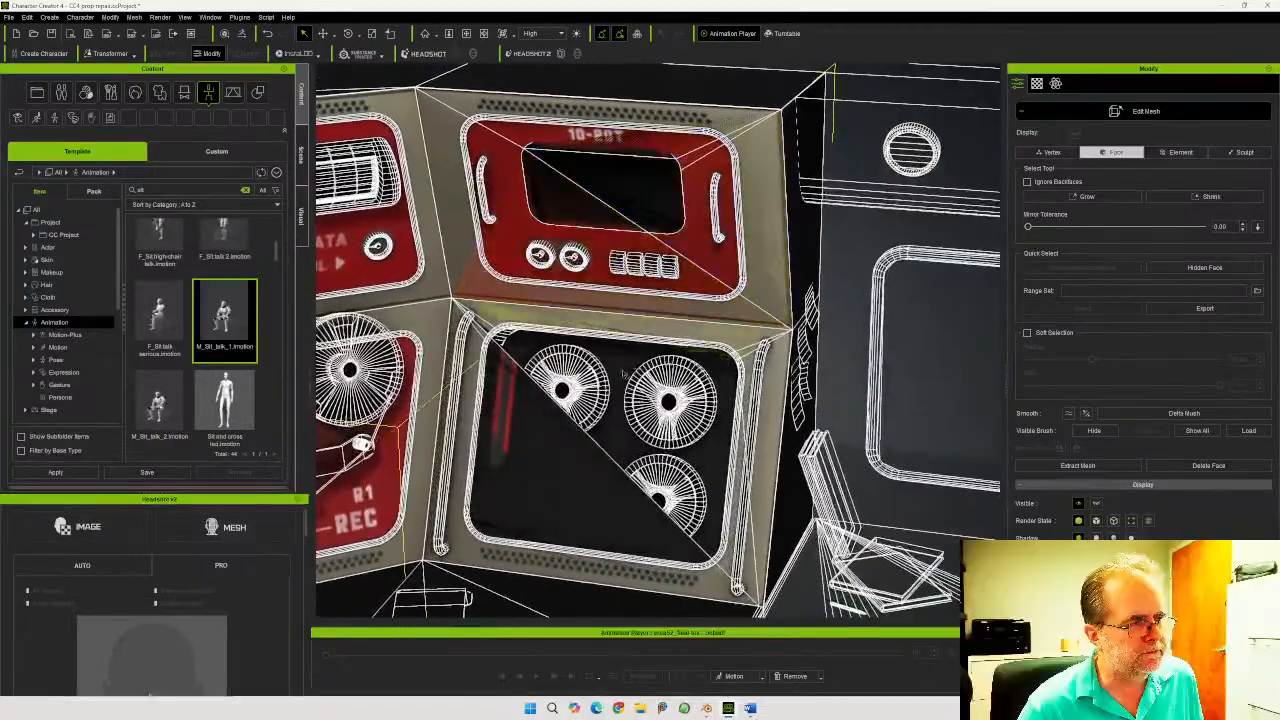
left_click(537, 457)
left_click(536, 455)
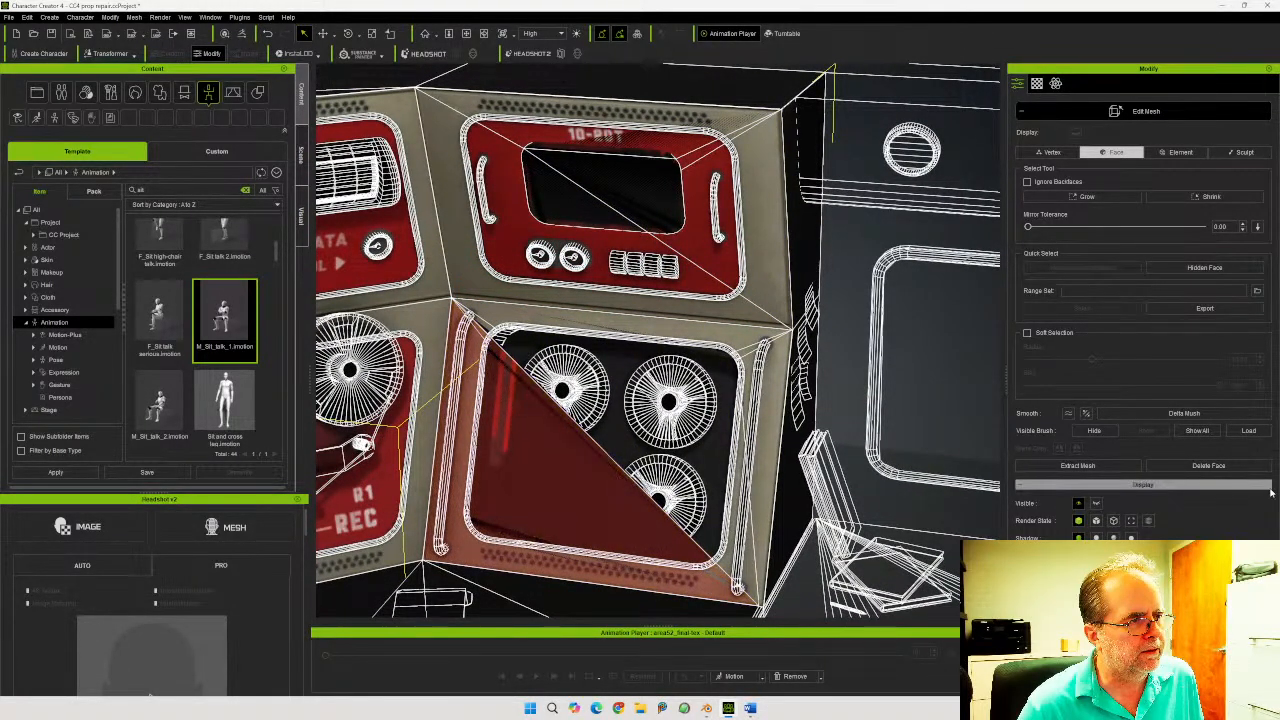
left_click(1087, 432)
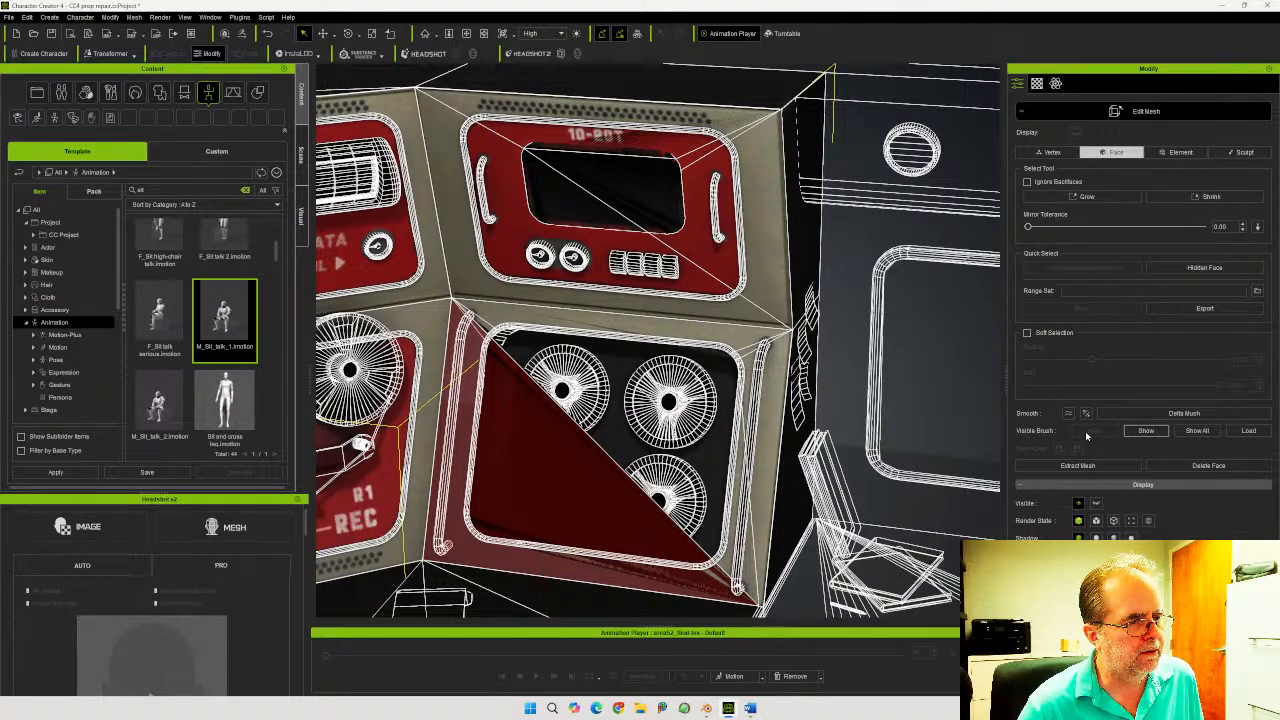
right_click_drag(797, 463, 771, 460)
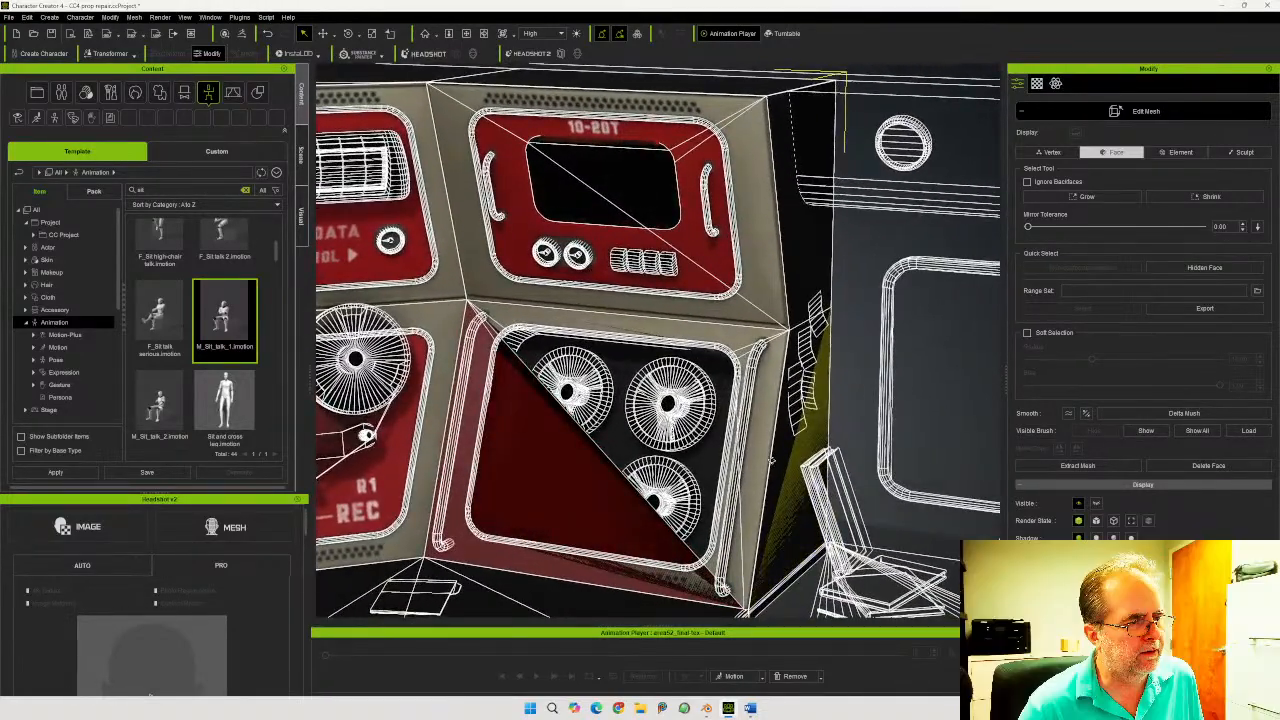
left_click(1146, 430)
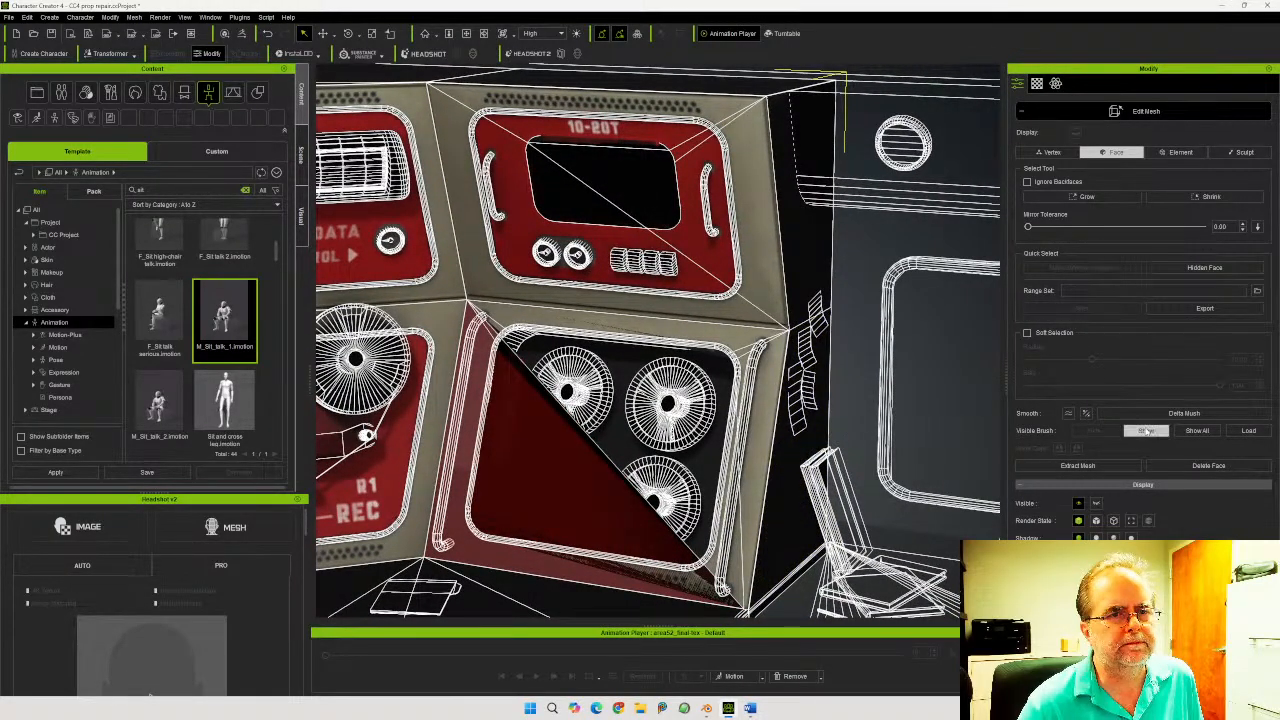
left_click(1140, 111)
Select the whole area52_final-tex prop and return its render state from wireframe to normal textured shading
scroll(731, 385, "down", 5)
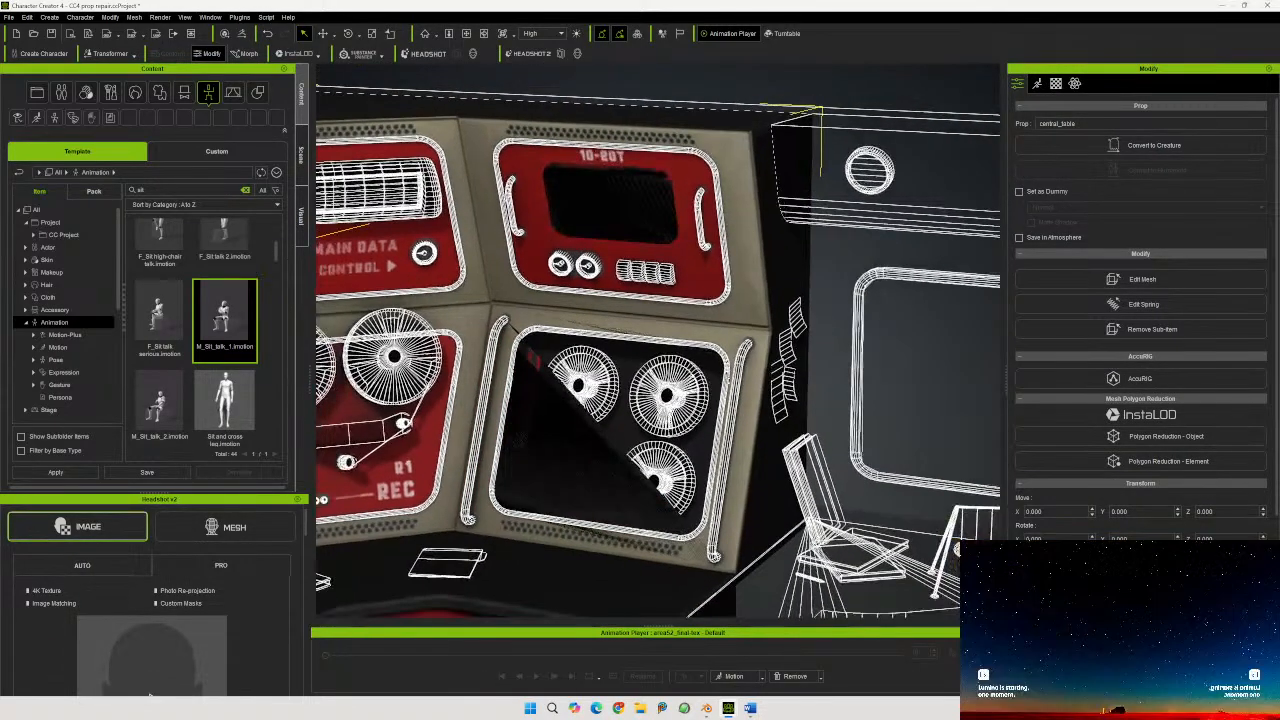
right_click_drag(730, 389, 702, 395)
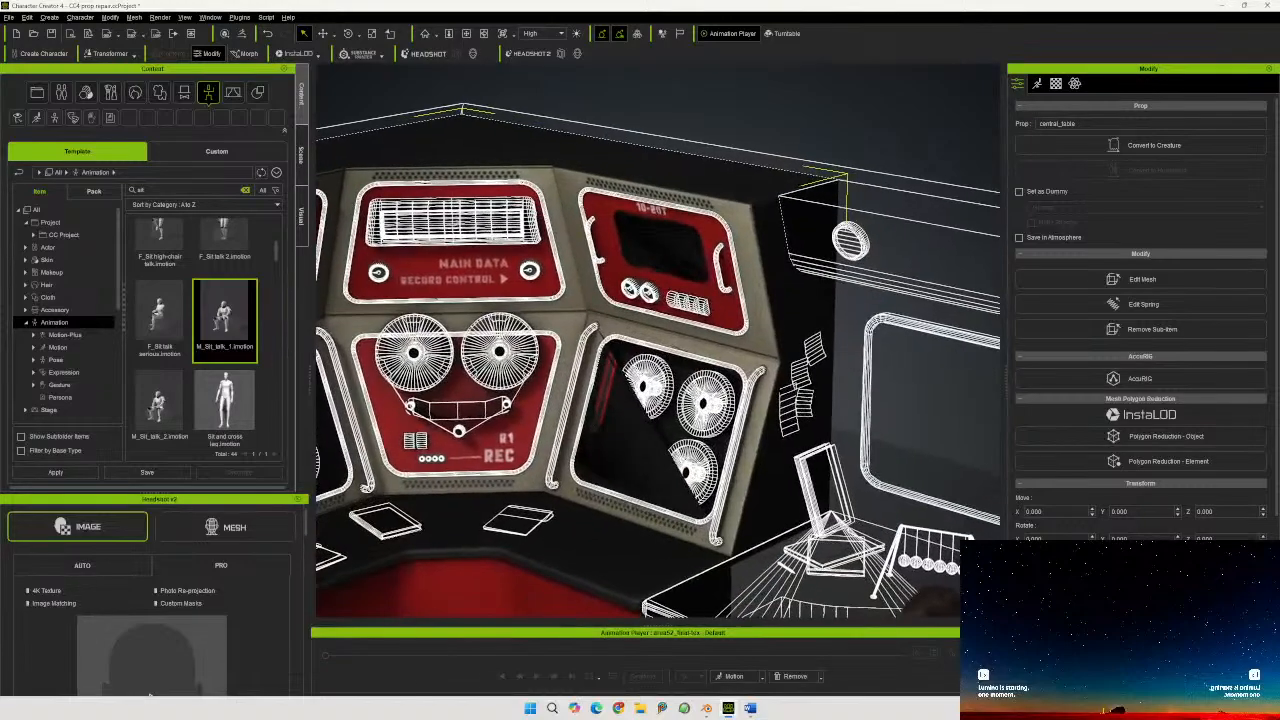
scroll(1101, 519, "down", 5)
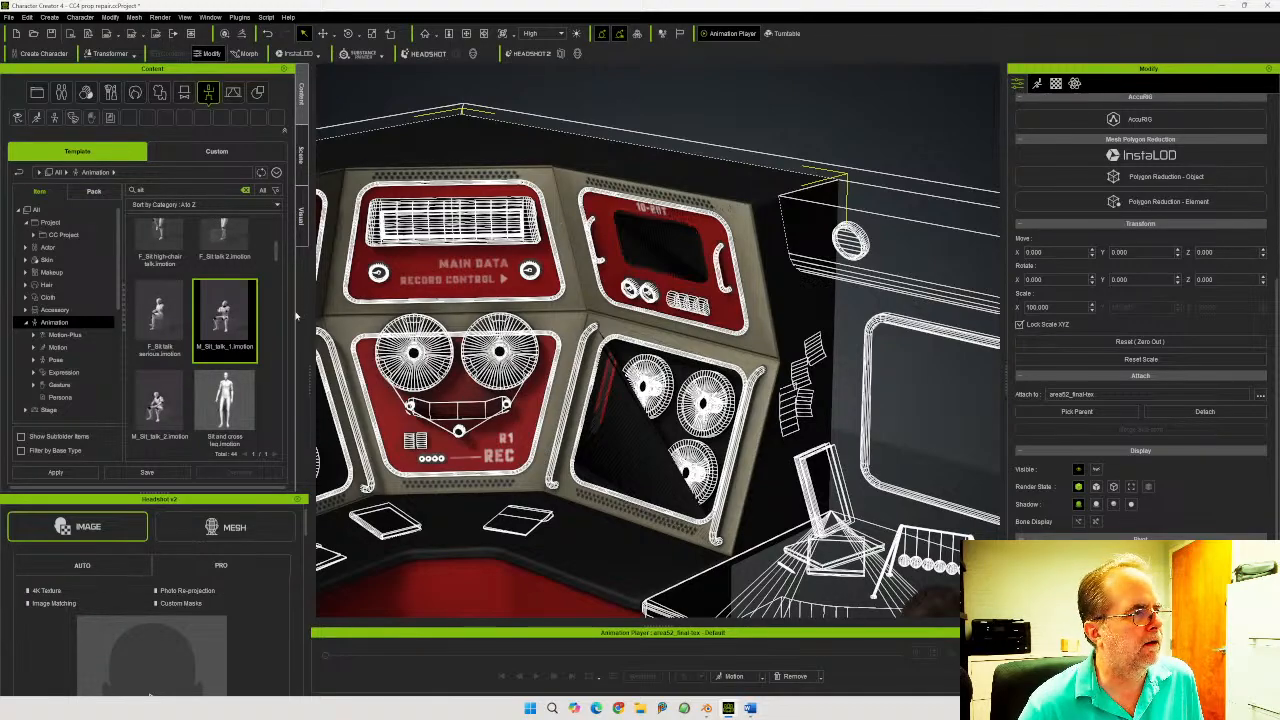
left_click(663, 225)
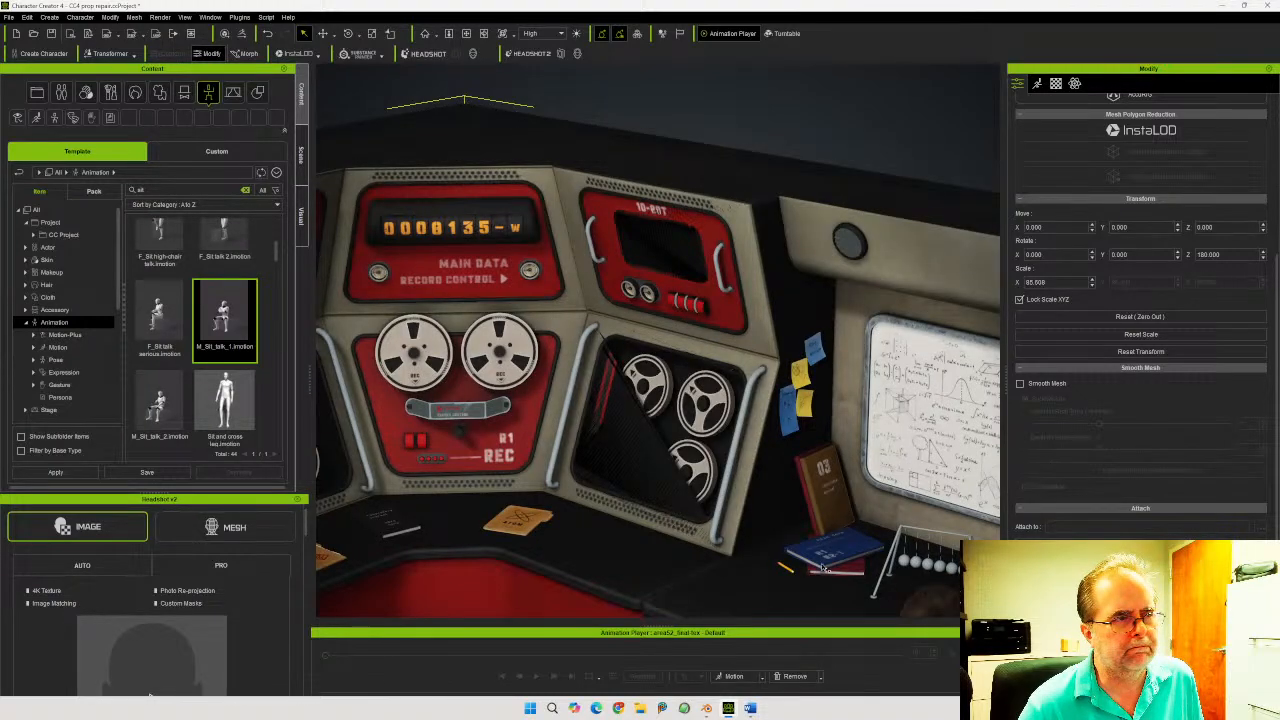
Examine the dark triangular face covering the four-reel window and the 10-20T screen up close from several angles
scroll(711, 523, "up", 3)
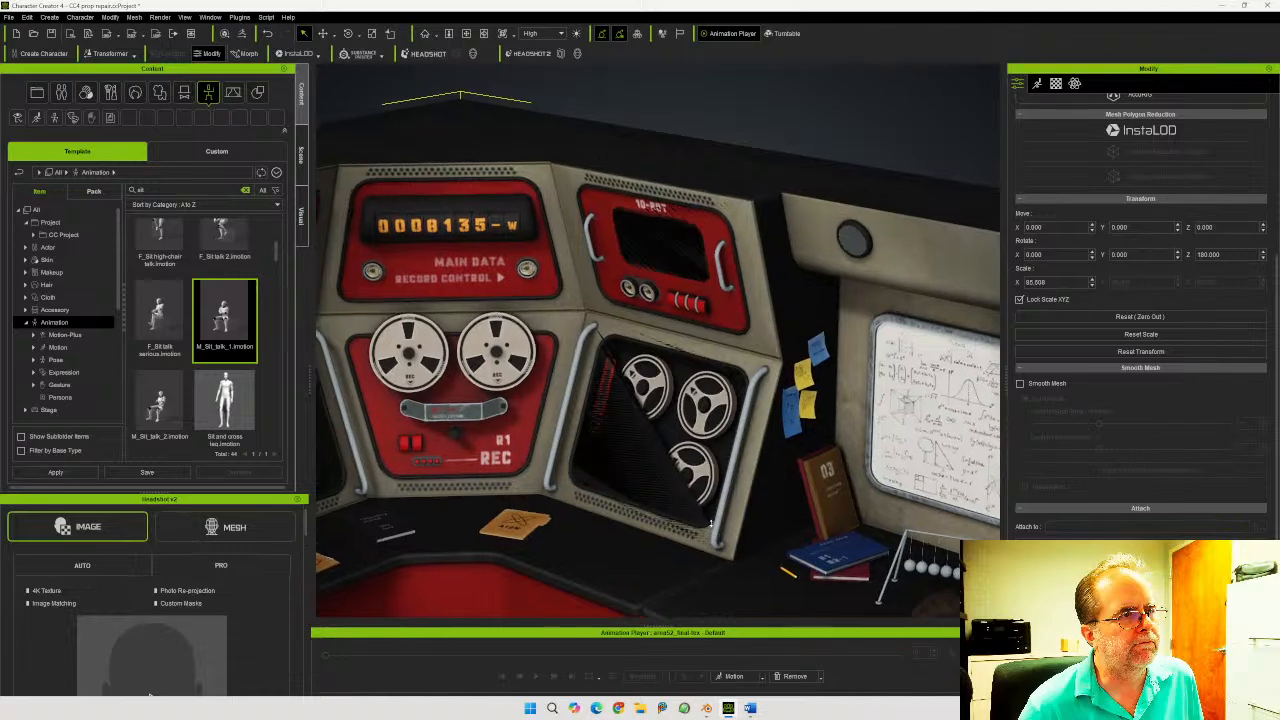
scroll(711, 523, "up", 4)
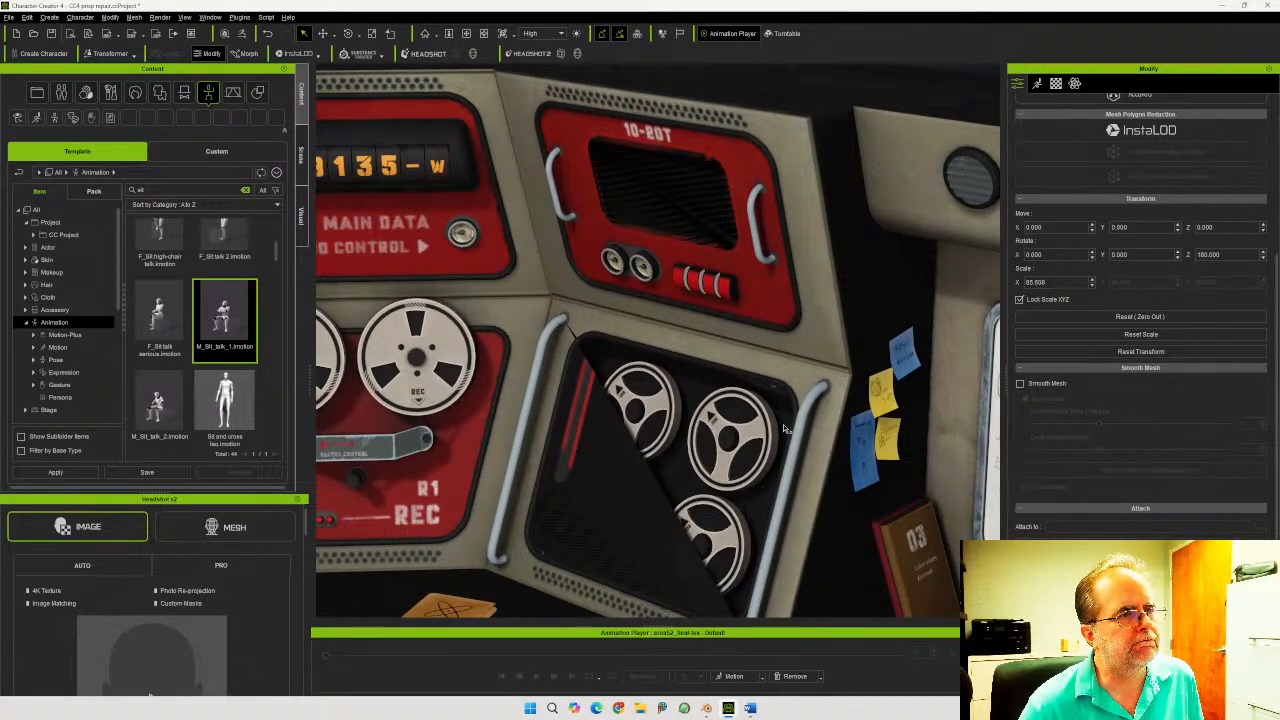
middle_click_drag(783, 427, 755, 536)
right_click_drag(662, 538, 744, 536)
middle_click_drag(769, 528, 635, 352)
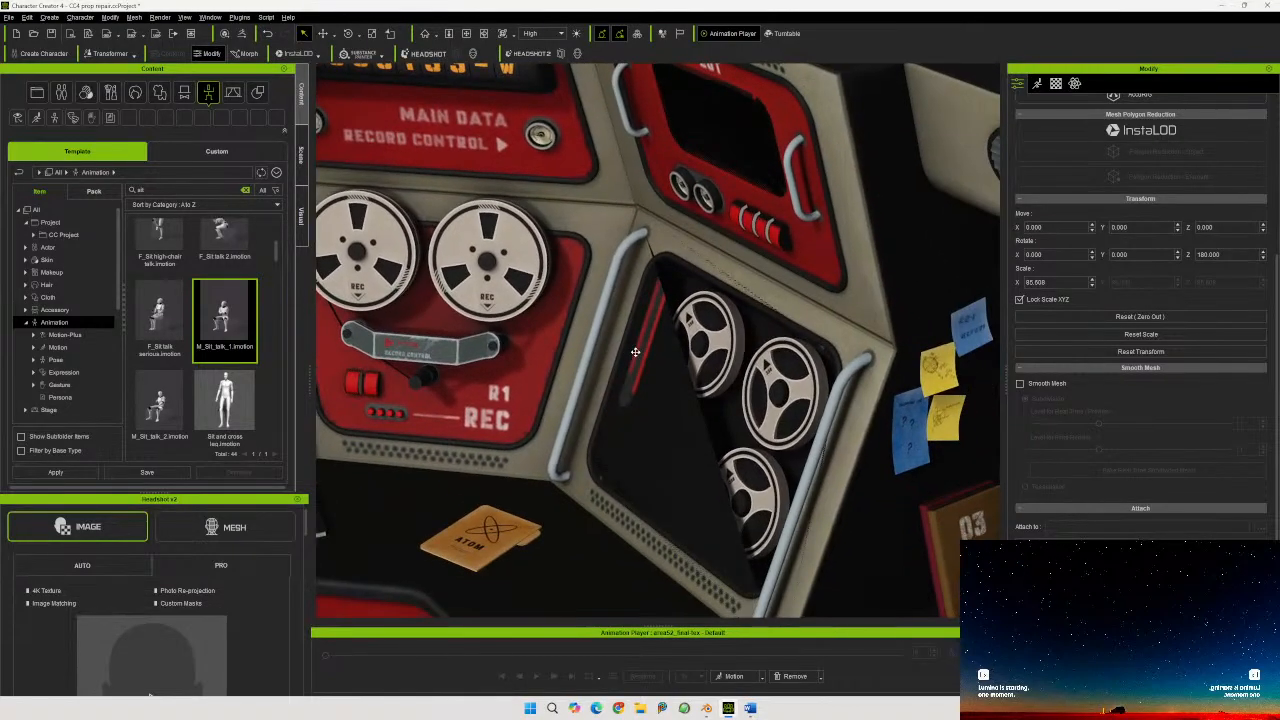
right_click_drag(641, 361, 699, 383)
middle_click_drag(699, 383, 750, 354)
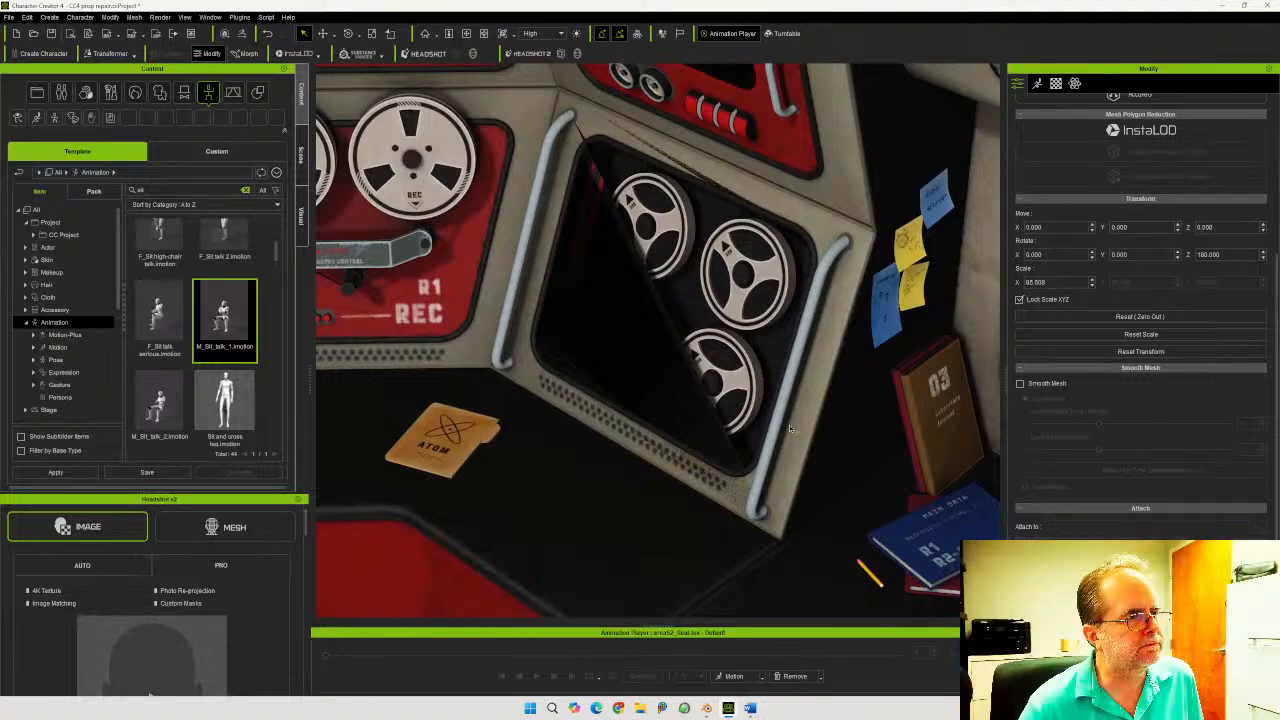
scroll(799, 442, "up", 3)
scroll(799, 442, "up", 3)
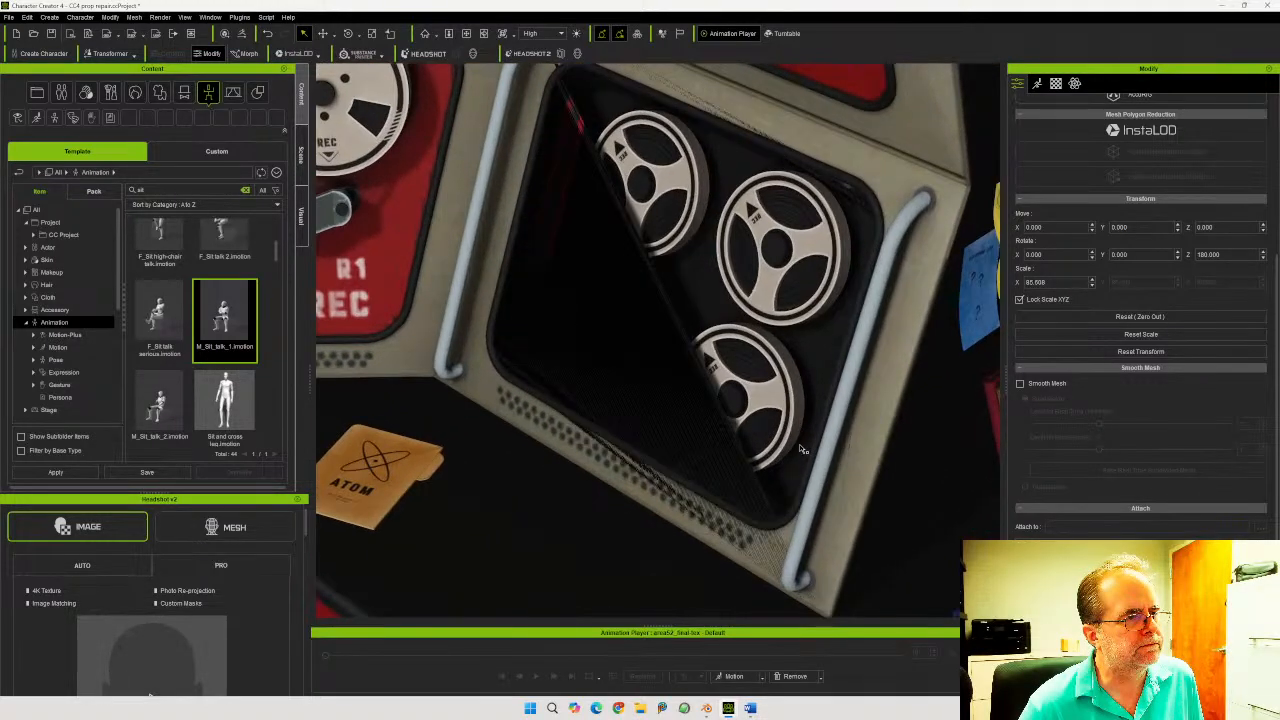
scroll(792, 453, "up", 3)
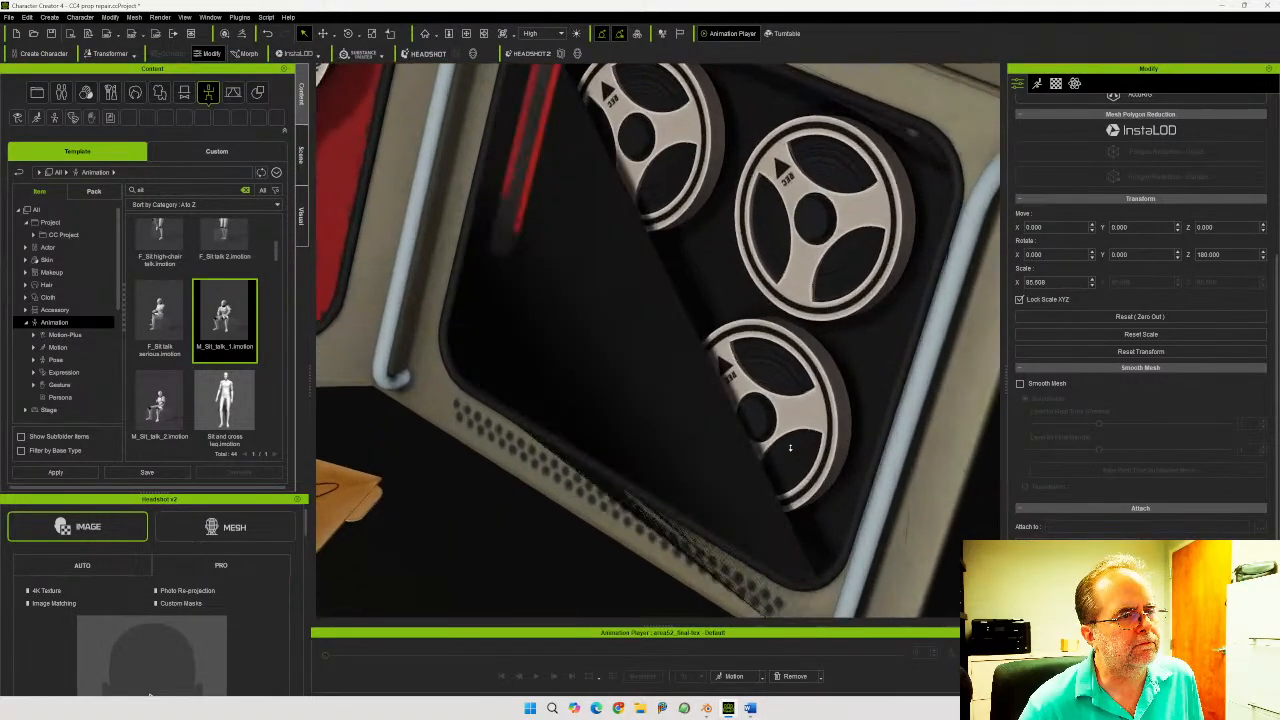
scroll(790, 447, "up", 3)
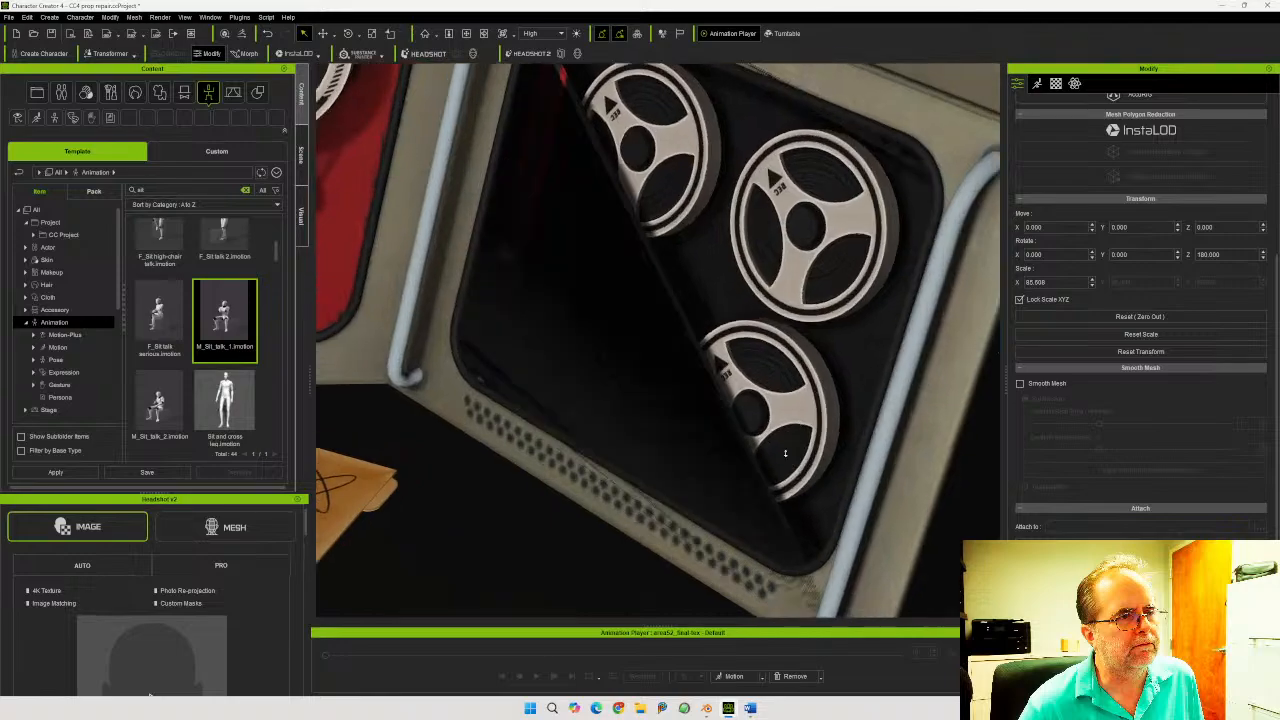
Examine the recess and frame edge of the four-reel window from a steep side angle
right_click_drag(785, 437, 697, 247)
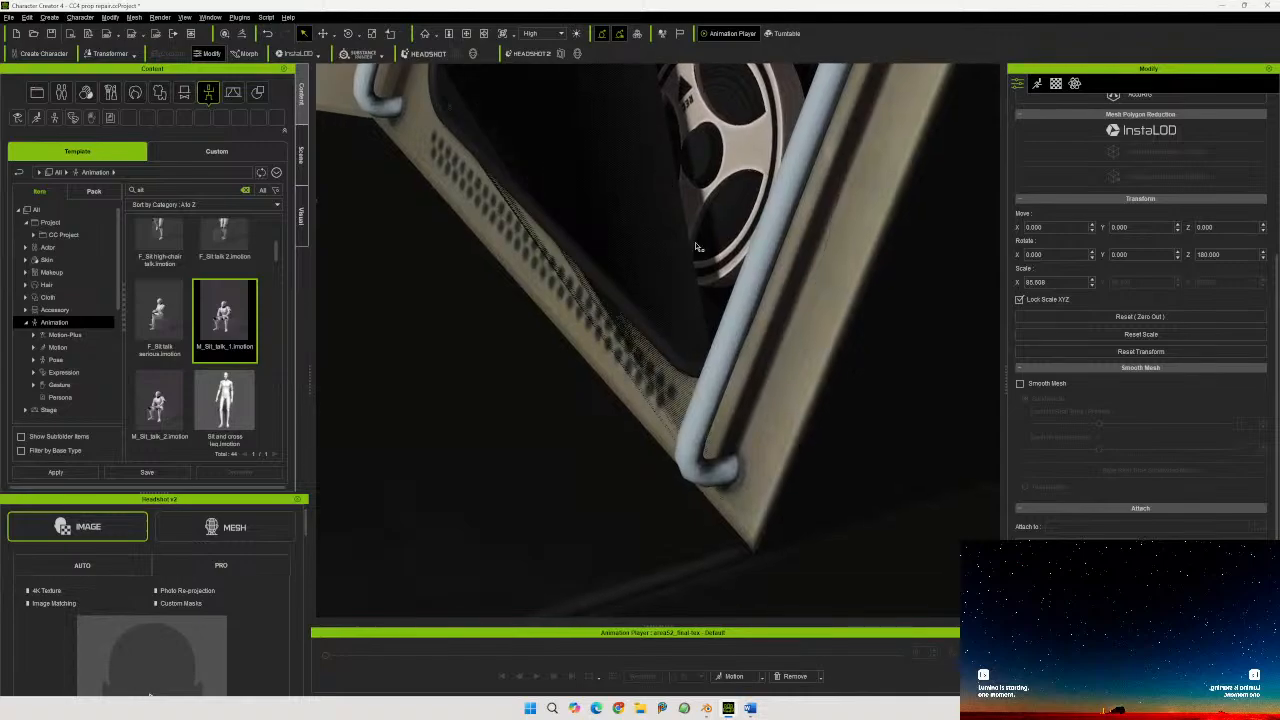
right_click_drag(827, 459, 713, 345)
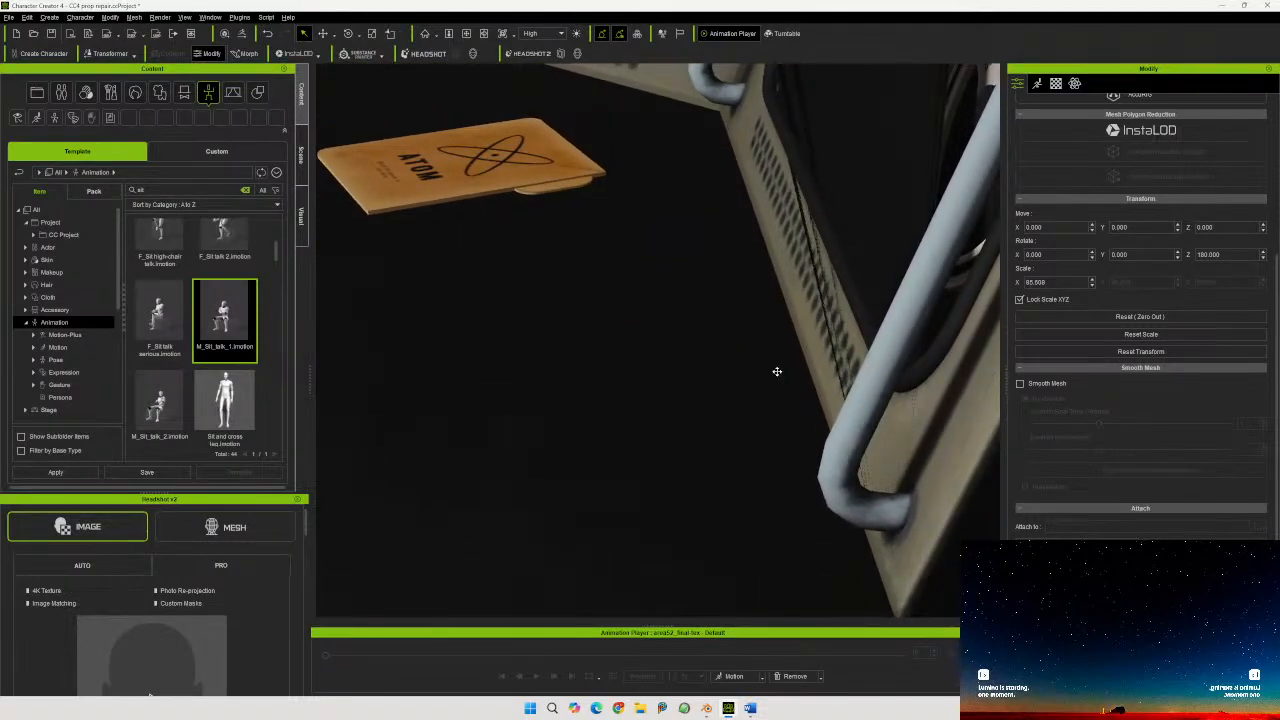
middle_click_drag(777, 371, 678, 699)
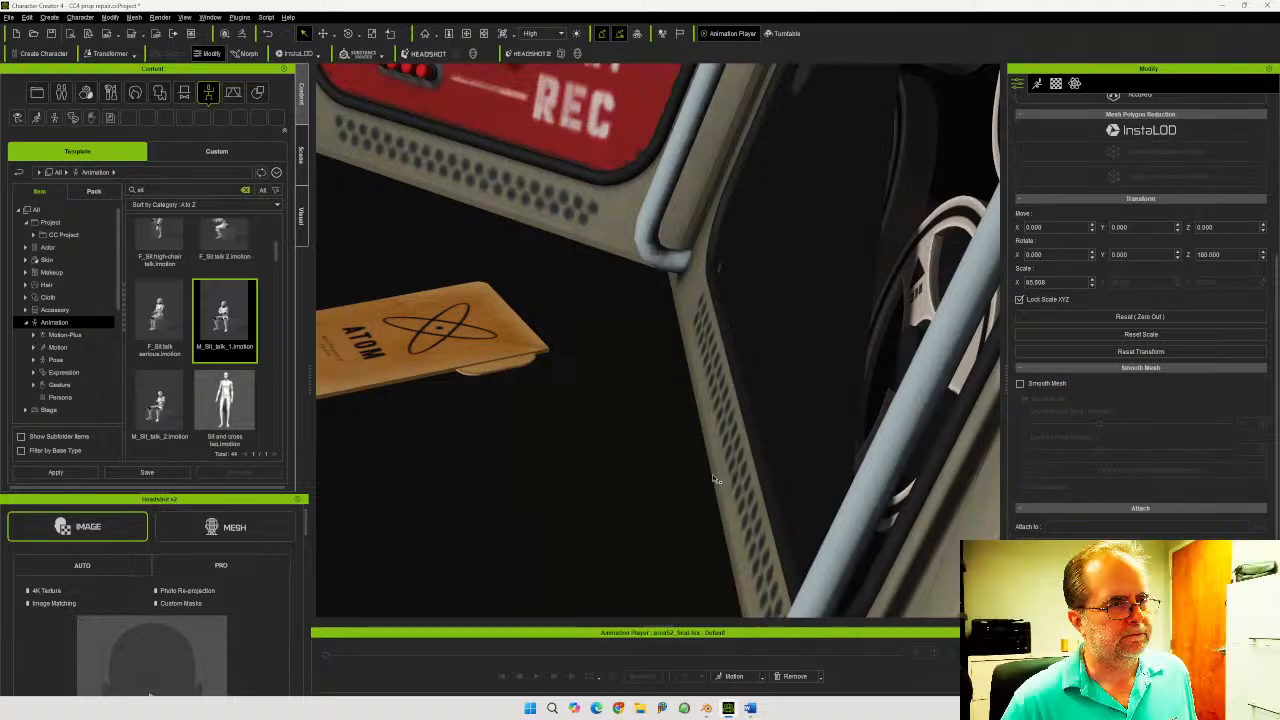
middle_click_drag(686, 490, 672, 614)
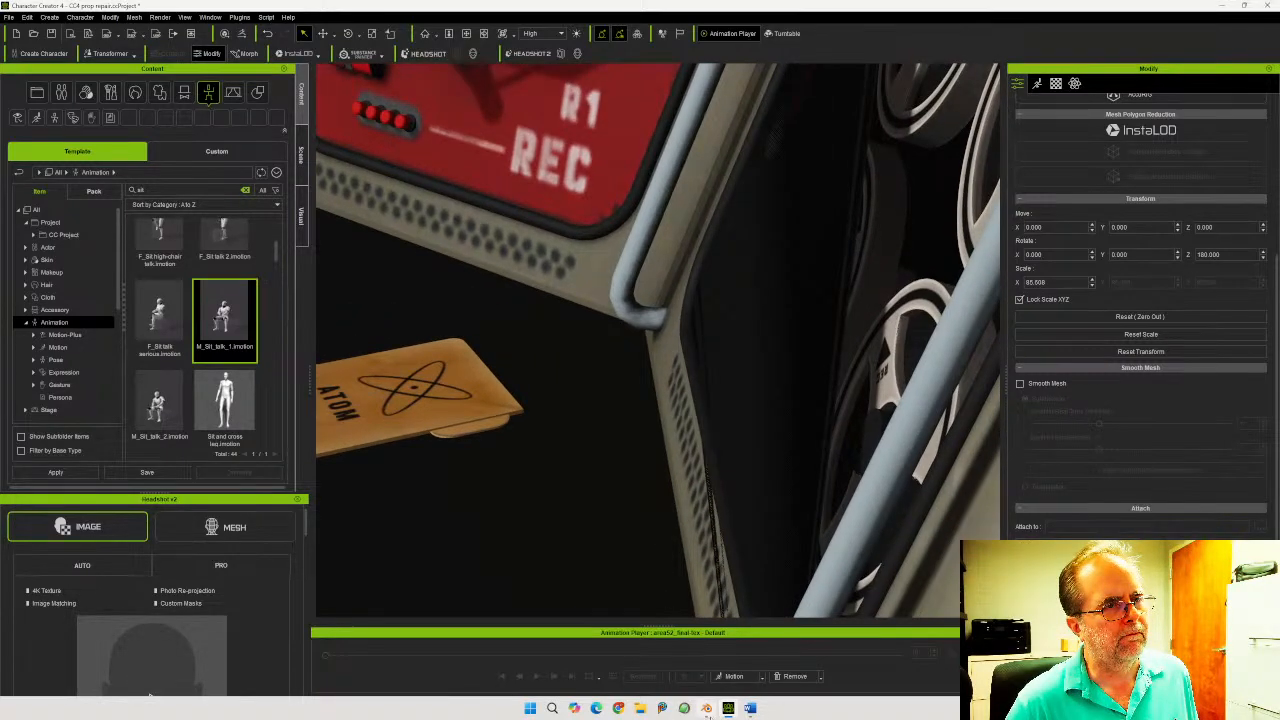
Switch to Blender and display the Area 52 room with textured material preview shading
left_click(706, 709)
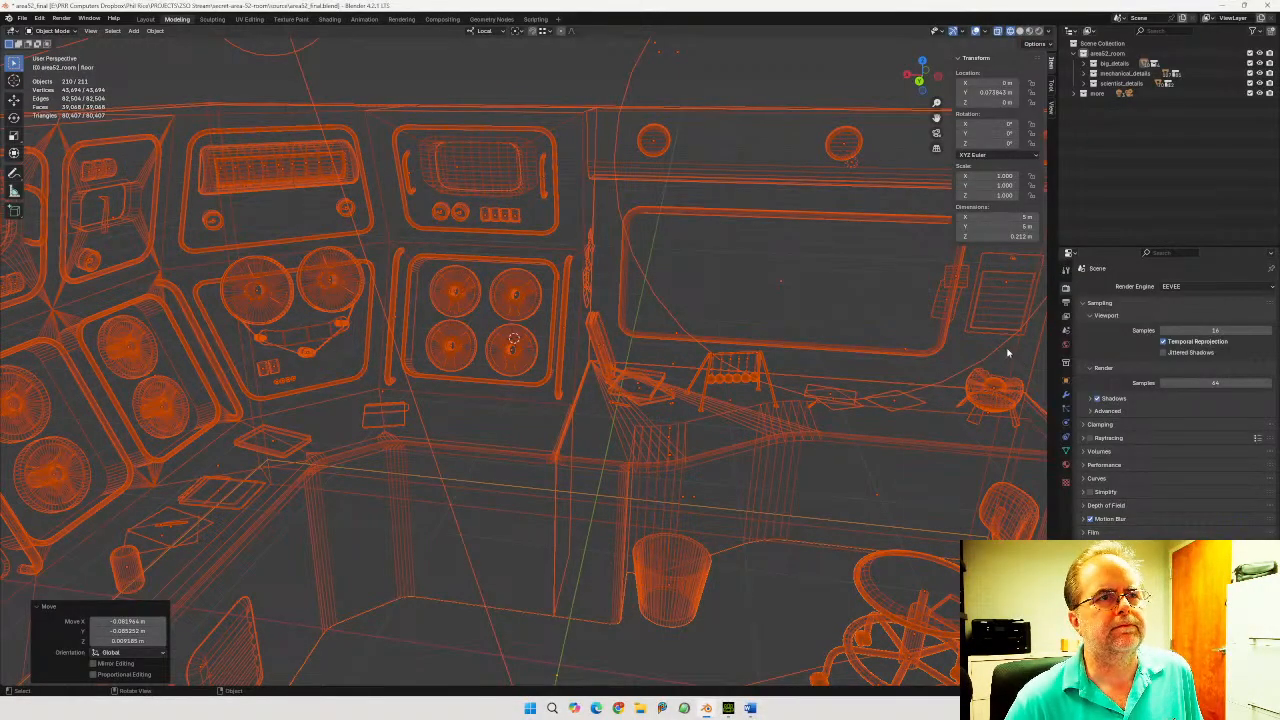
scroll(1008, 352, "down", 5)
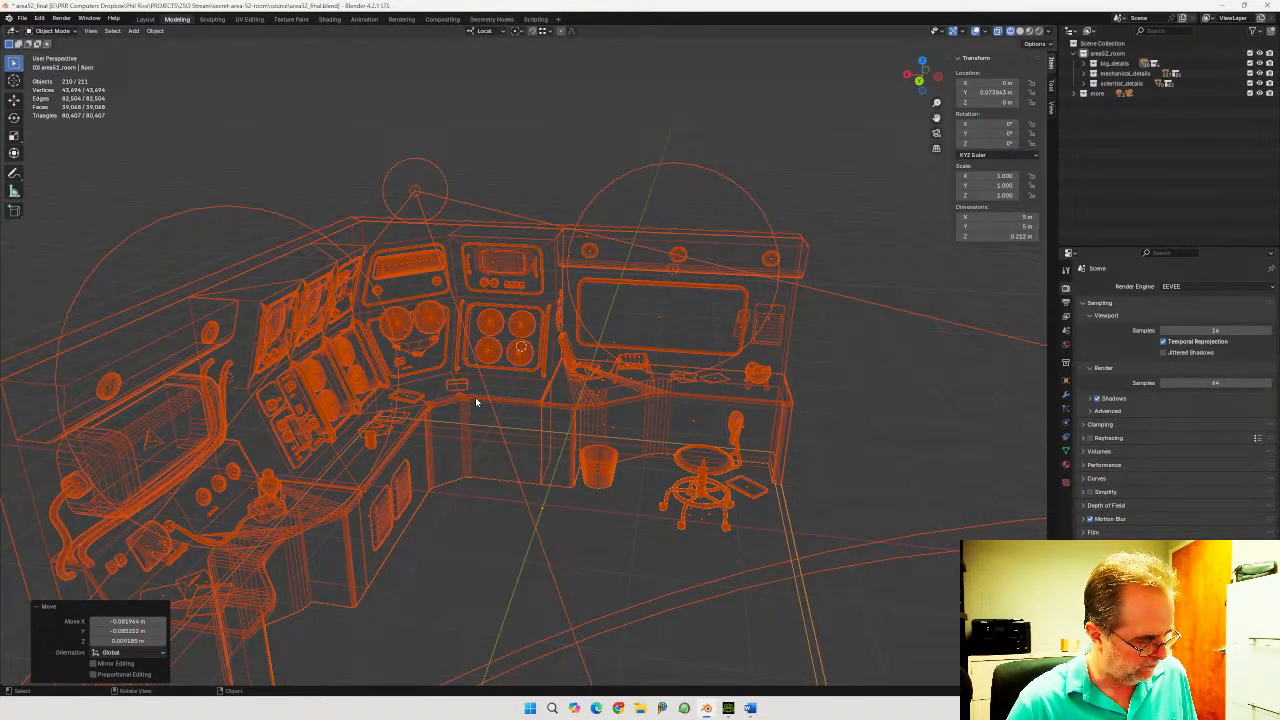
key("ctrl+KP_3")
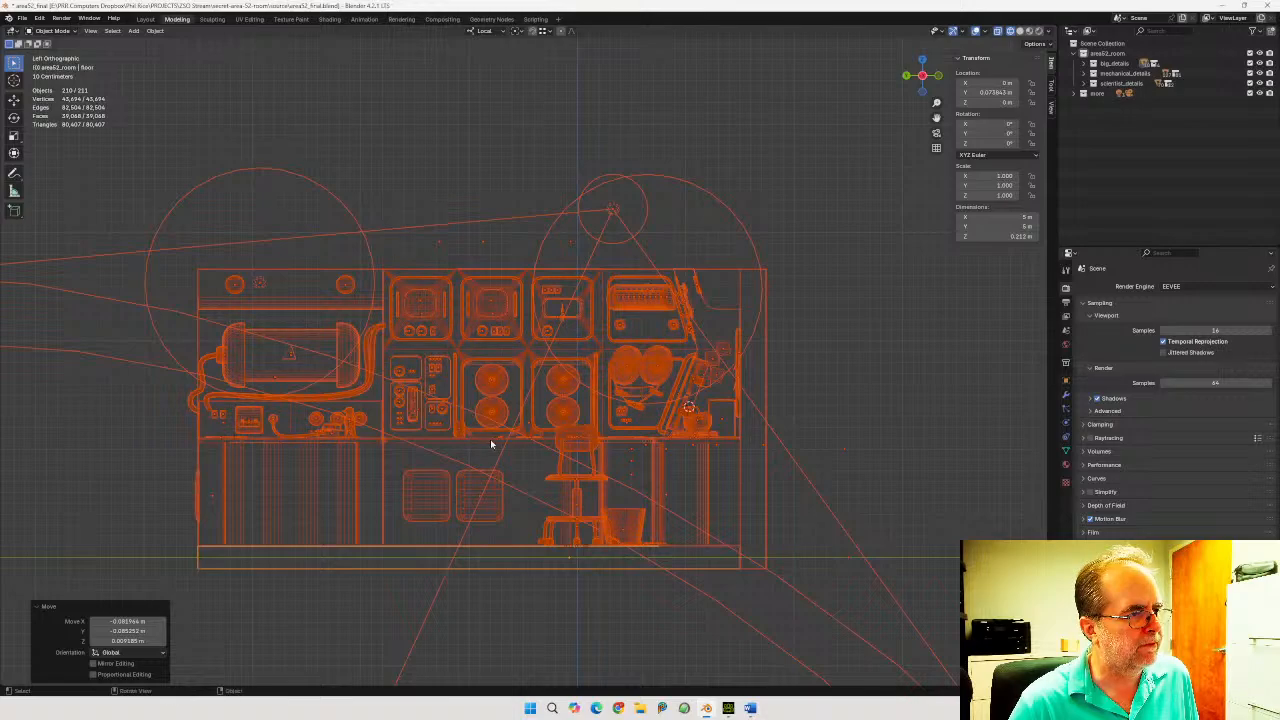
middle_click_drag(491, 443, 532, 407)
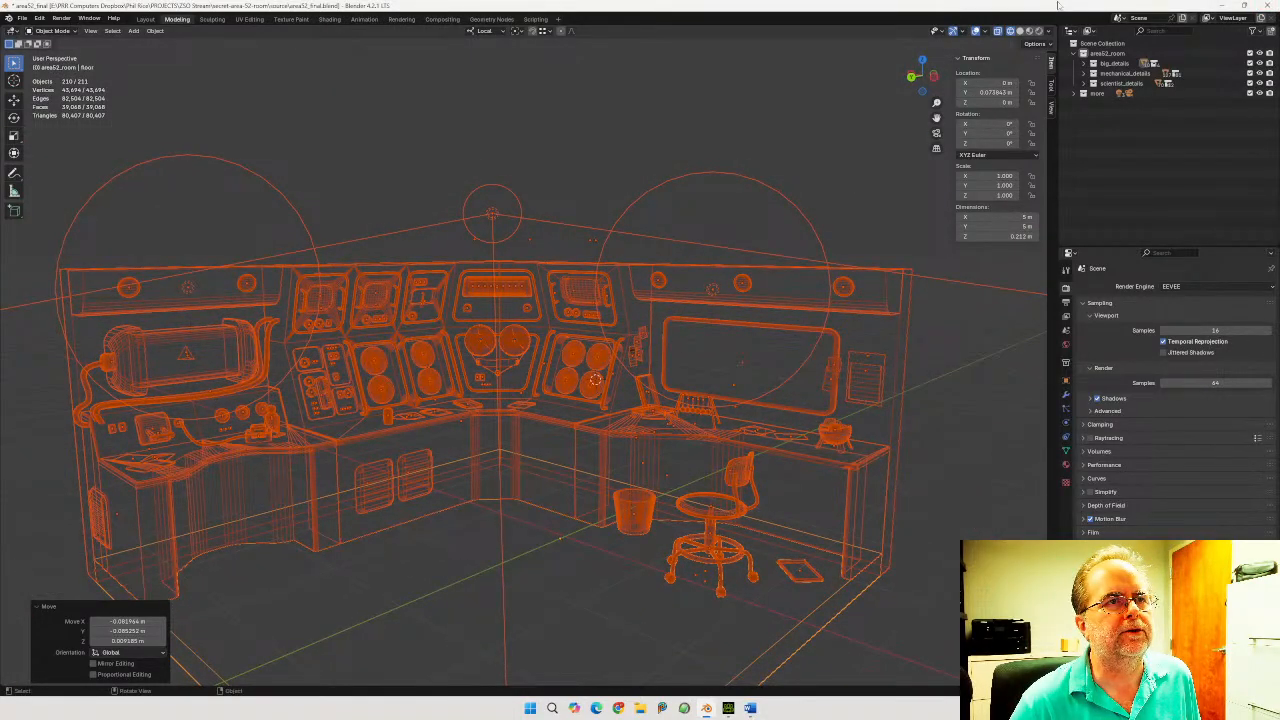
left_click(1030, 31)
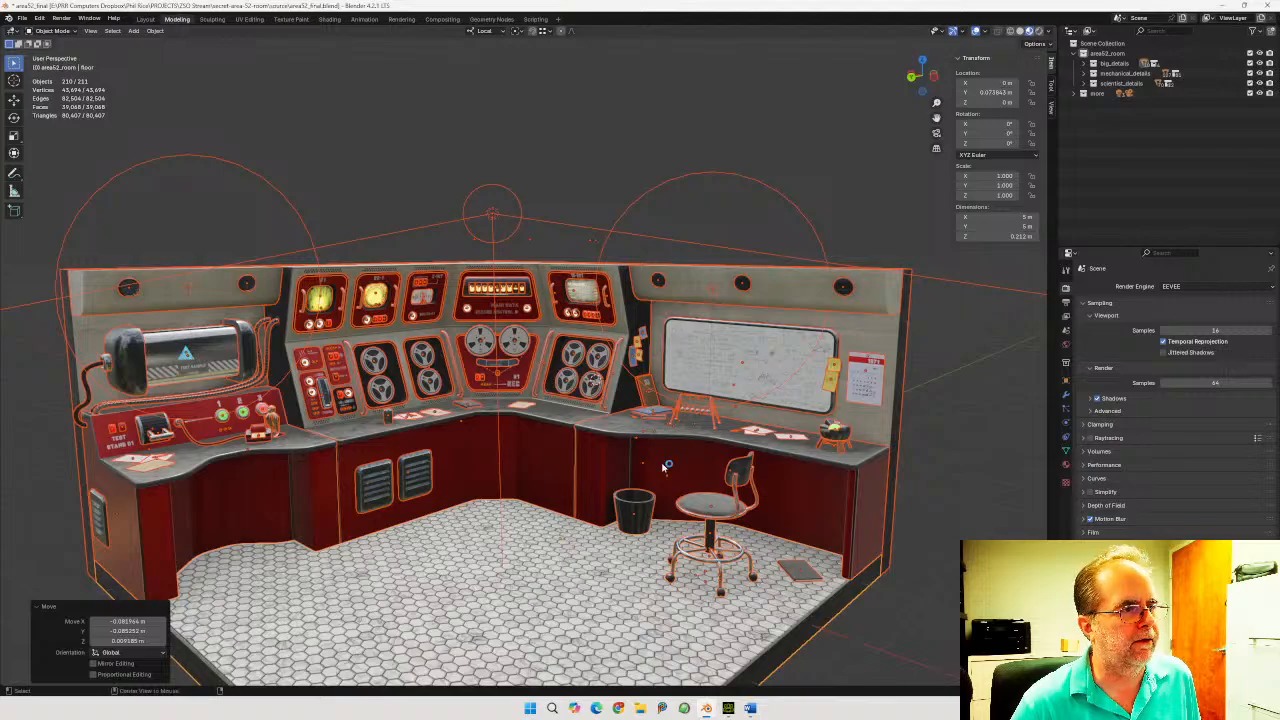
Delete the three point lights above the room and select all remaining objects
mouse_move(602, 459)
middle_mouse_down()
mouse_move(530, 463)
mouse_move(616, 462)
mouse_move(570, 462)
mouse_move(603, 467)
middle_mouse_up()
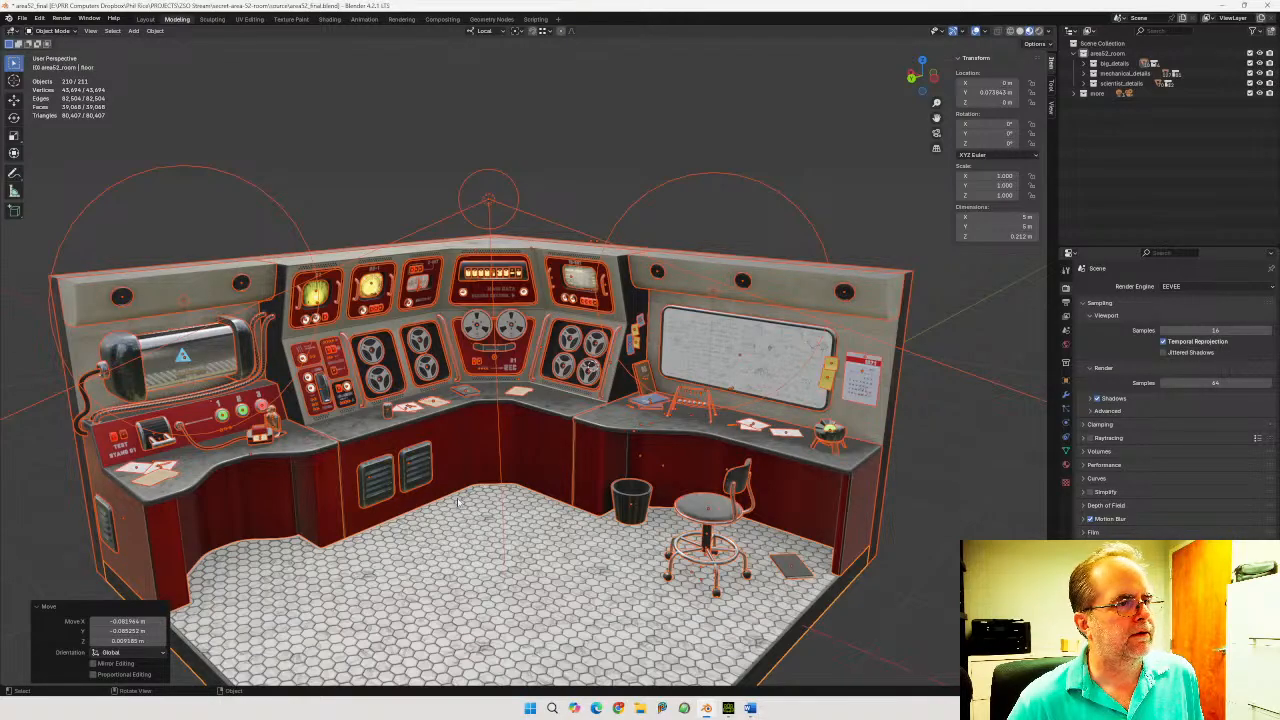
mouse_move(540, 565)
middle_mouse_down()
mouse_move(545, 610)
mouse_move(530, 480)
mouse_move(535, 588)
middle_mouse_up()
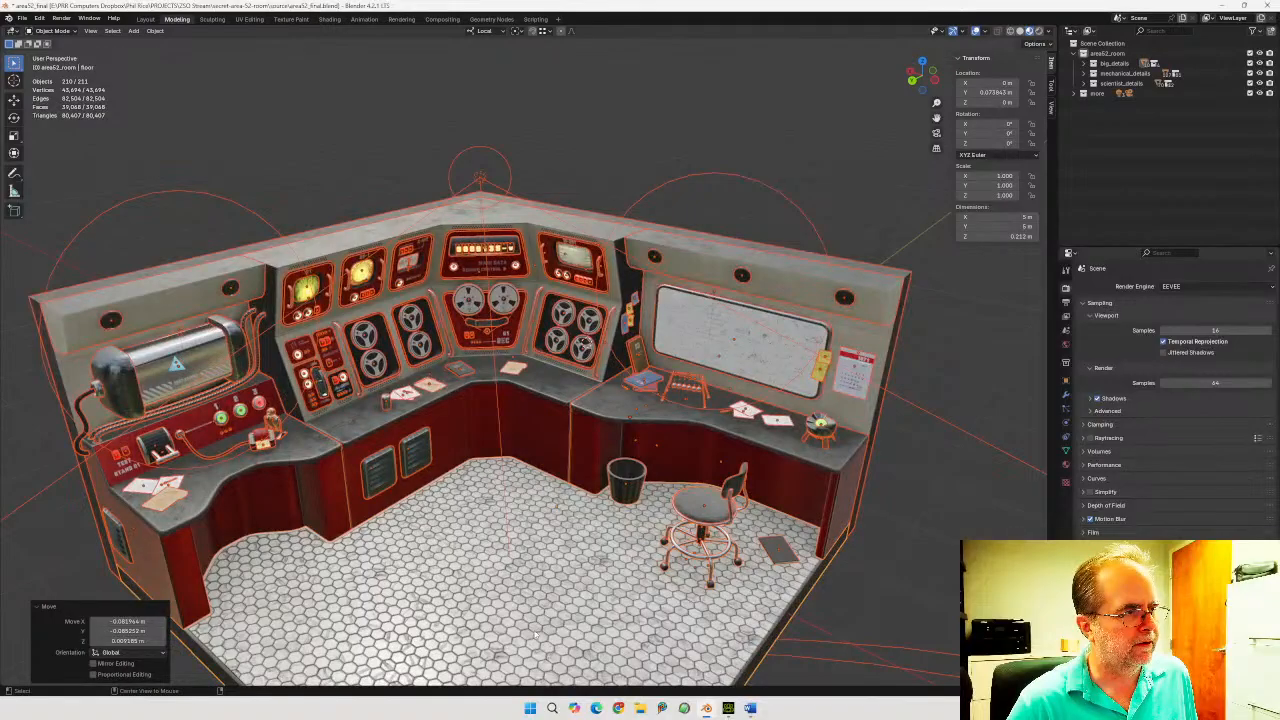
key("ctrl+KP_7")
middle_click_drag(590, 491, 524, 630)
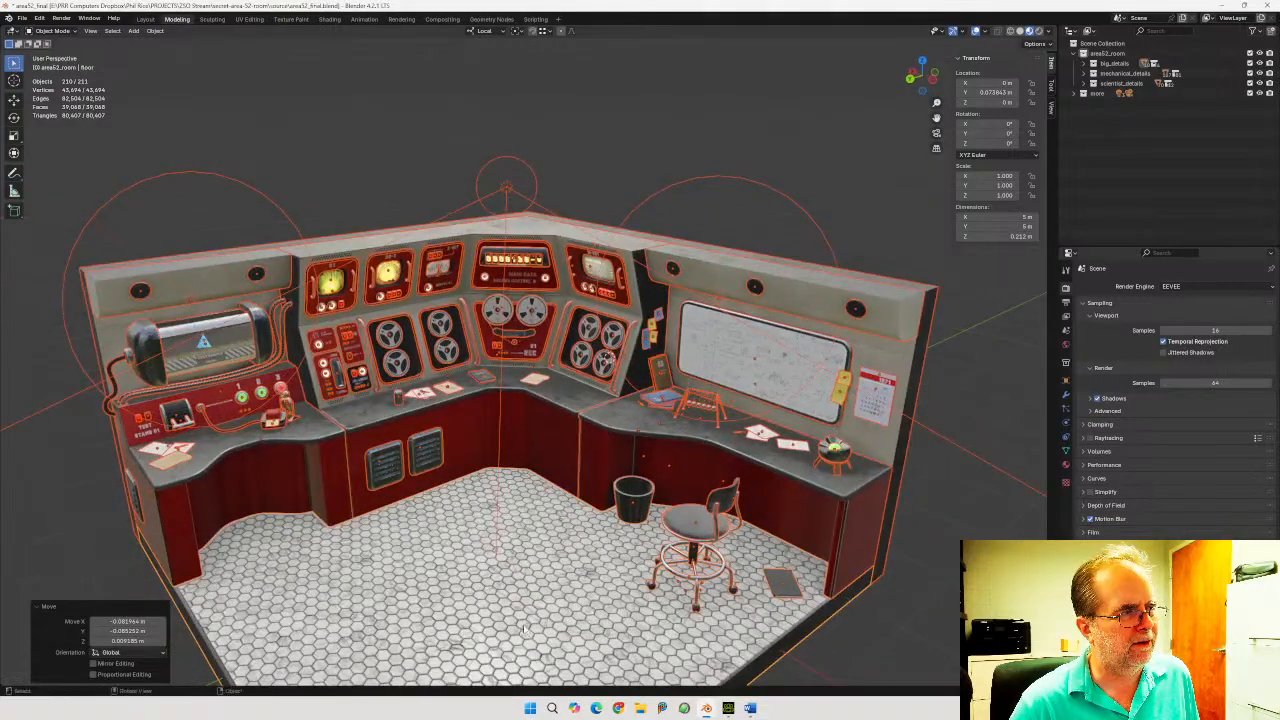
left_click(557, 165)
left_click(507, 188)
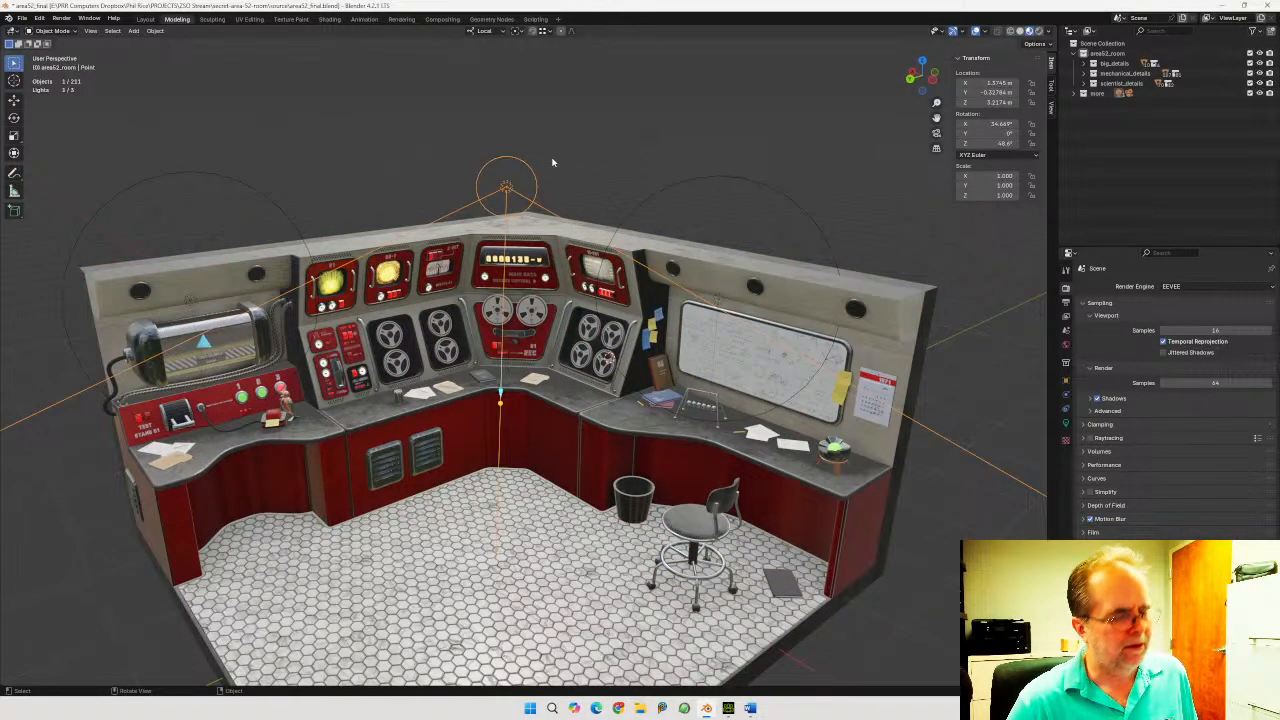
key("Delete")
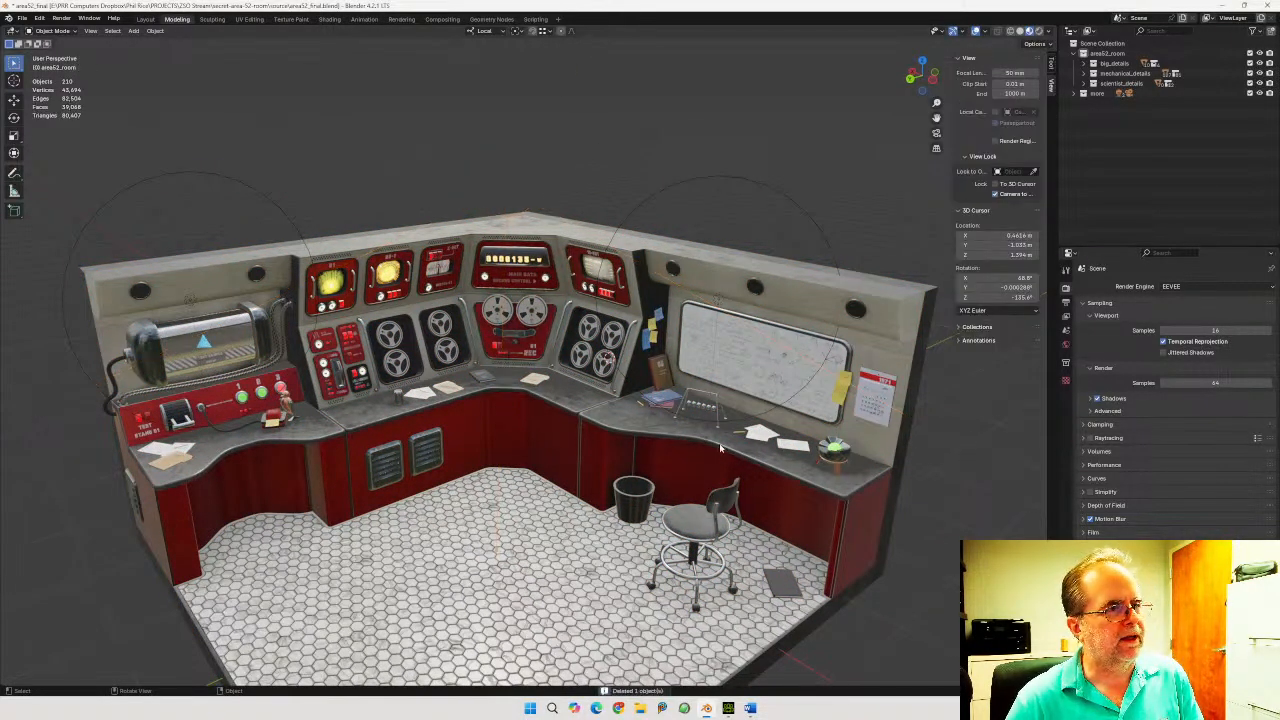
left_click(717, 305)
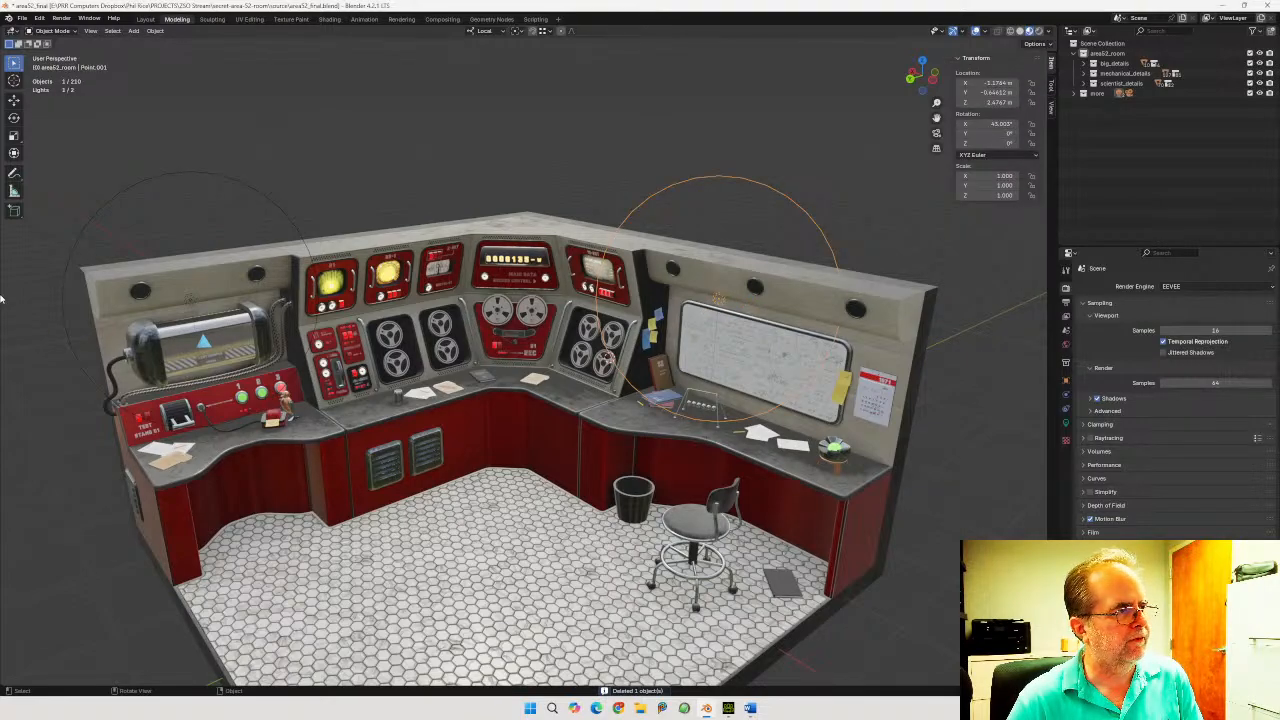
key("Delete")
left_click(190, 300)
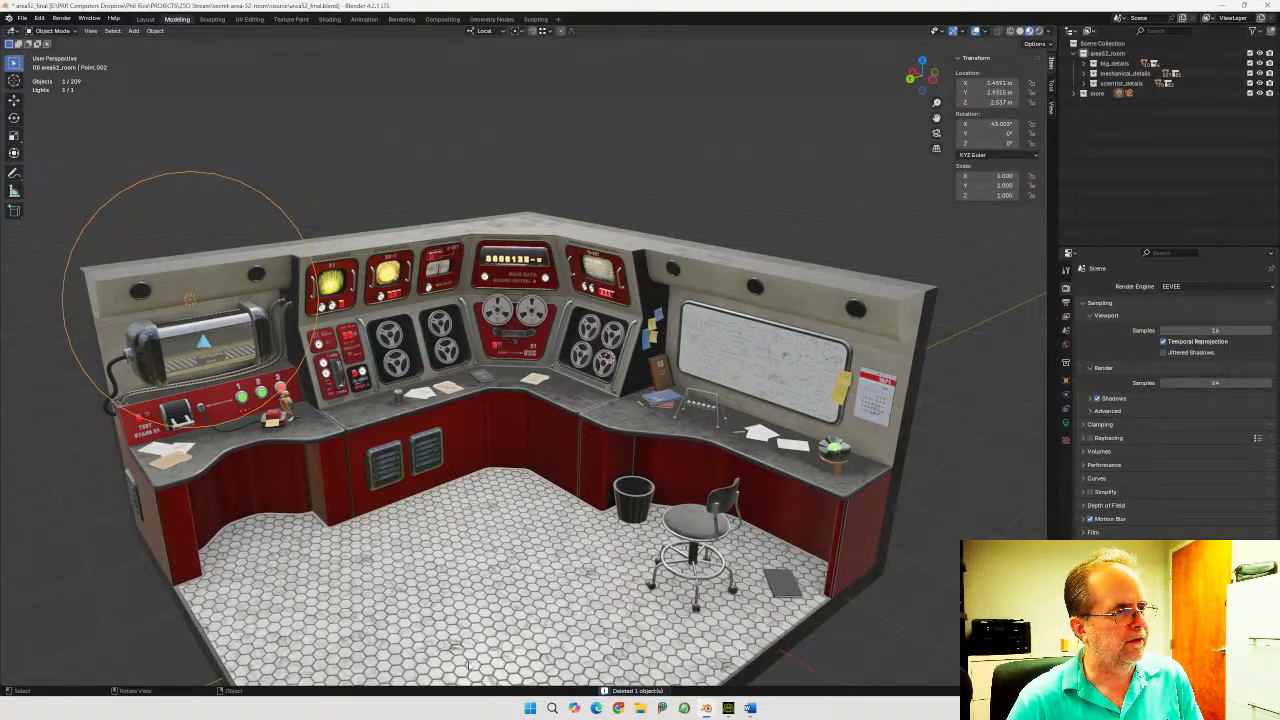
key("Delete")
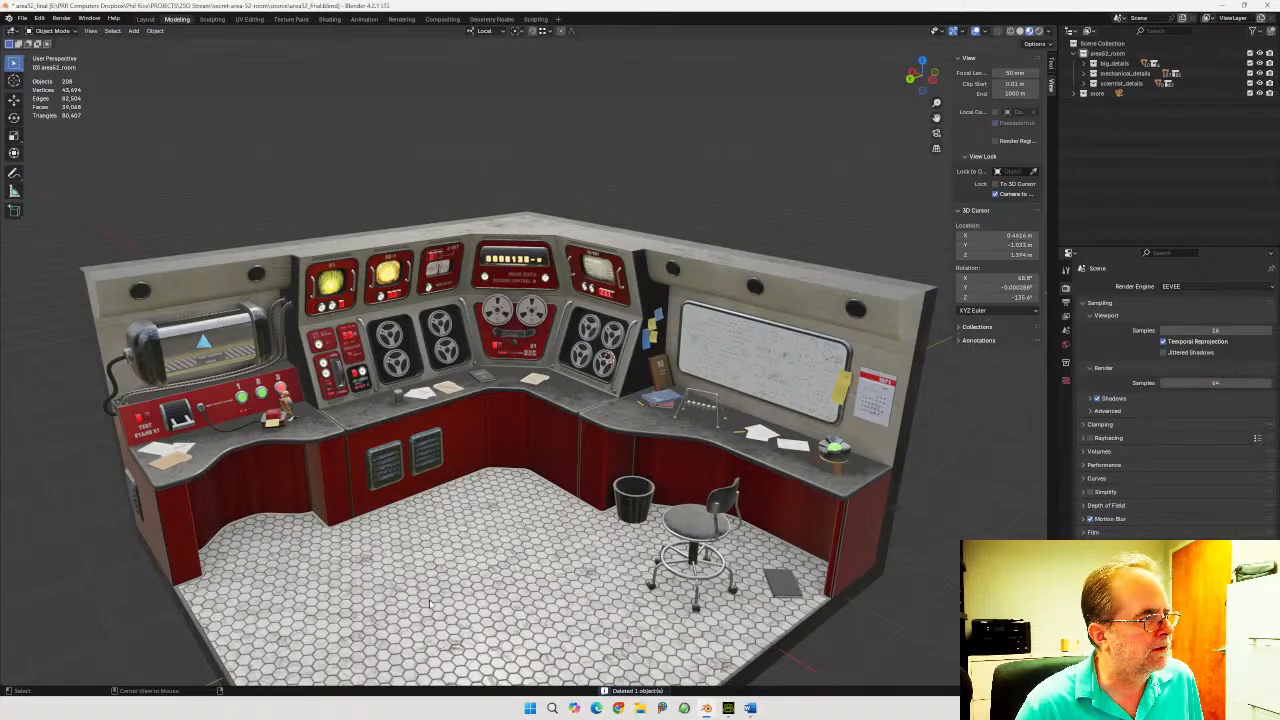
middle_click_drag(430, 601, 483, 85, "alt")
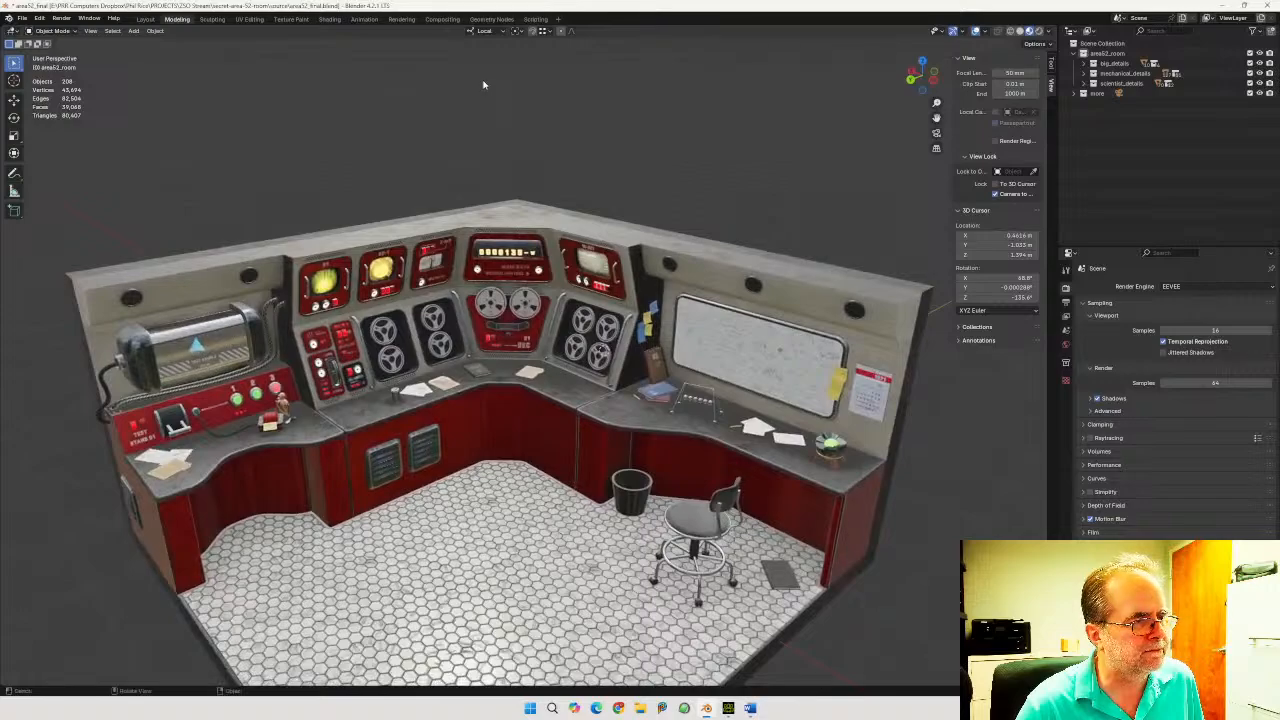
key("a")
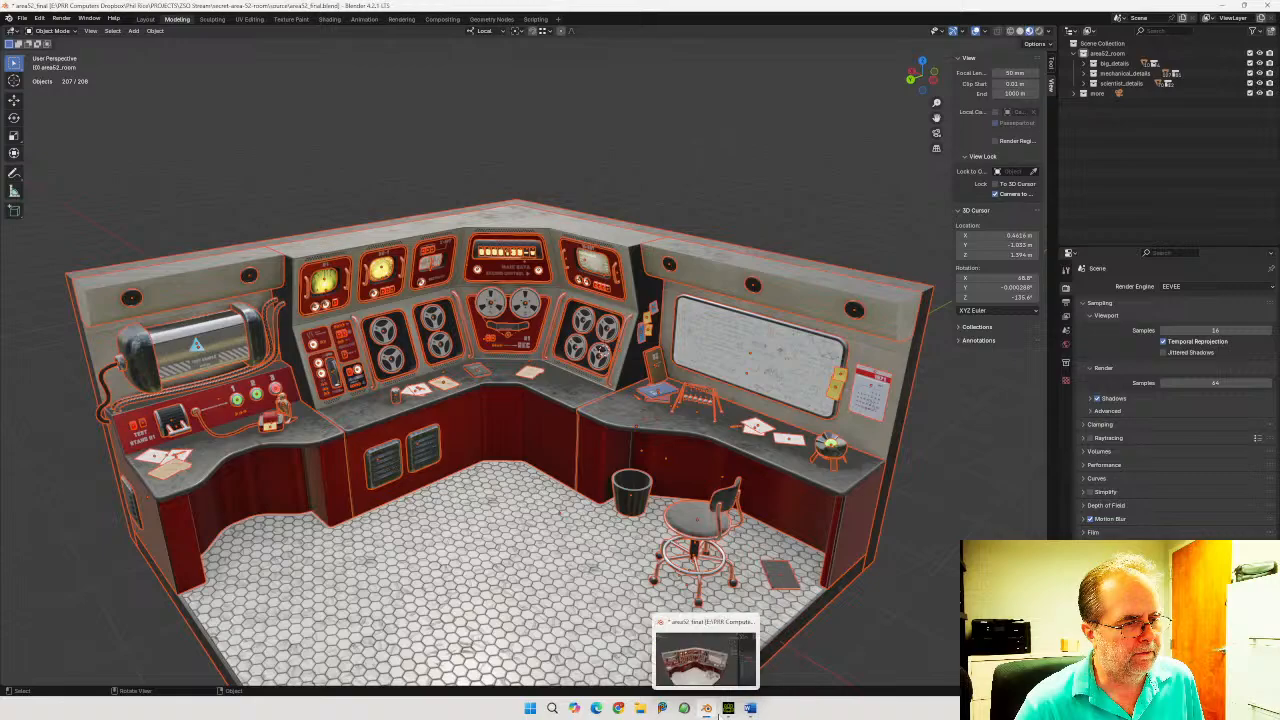
Switch to Character Creator and close it, discarding the current project without saving
left_click(727, 709)
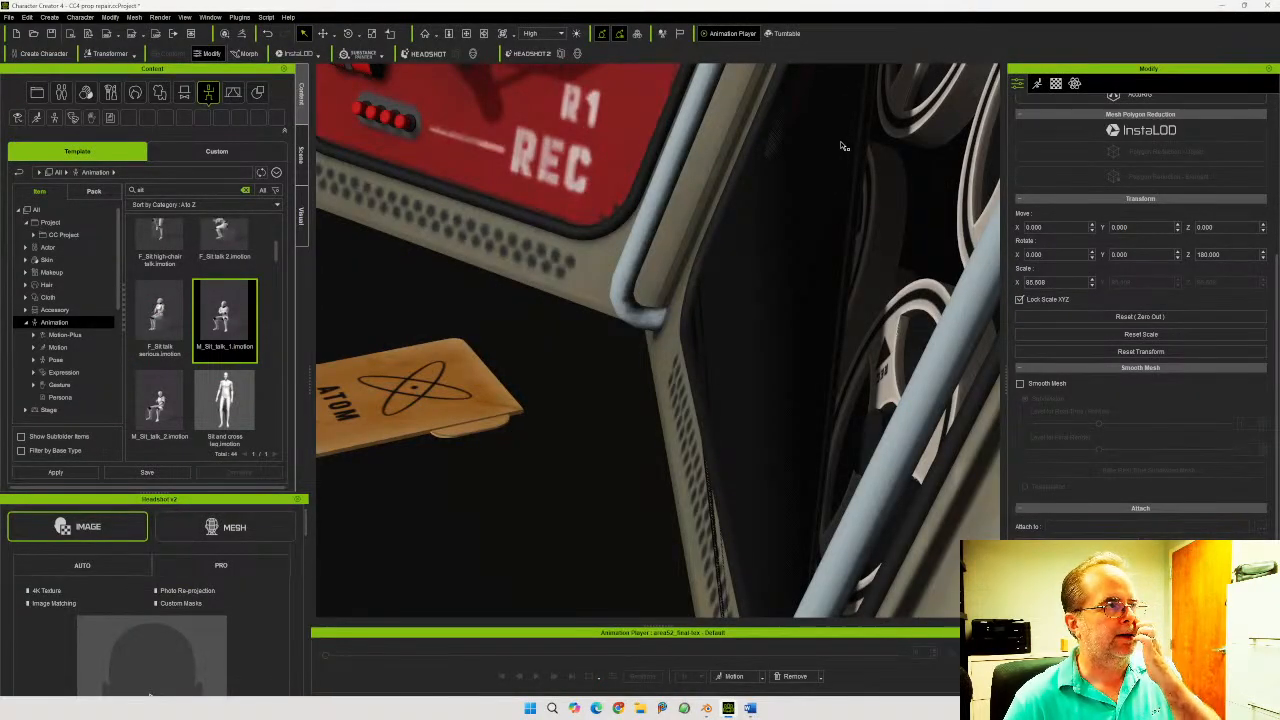
left_click(1268, 7)
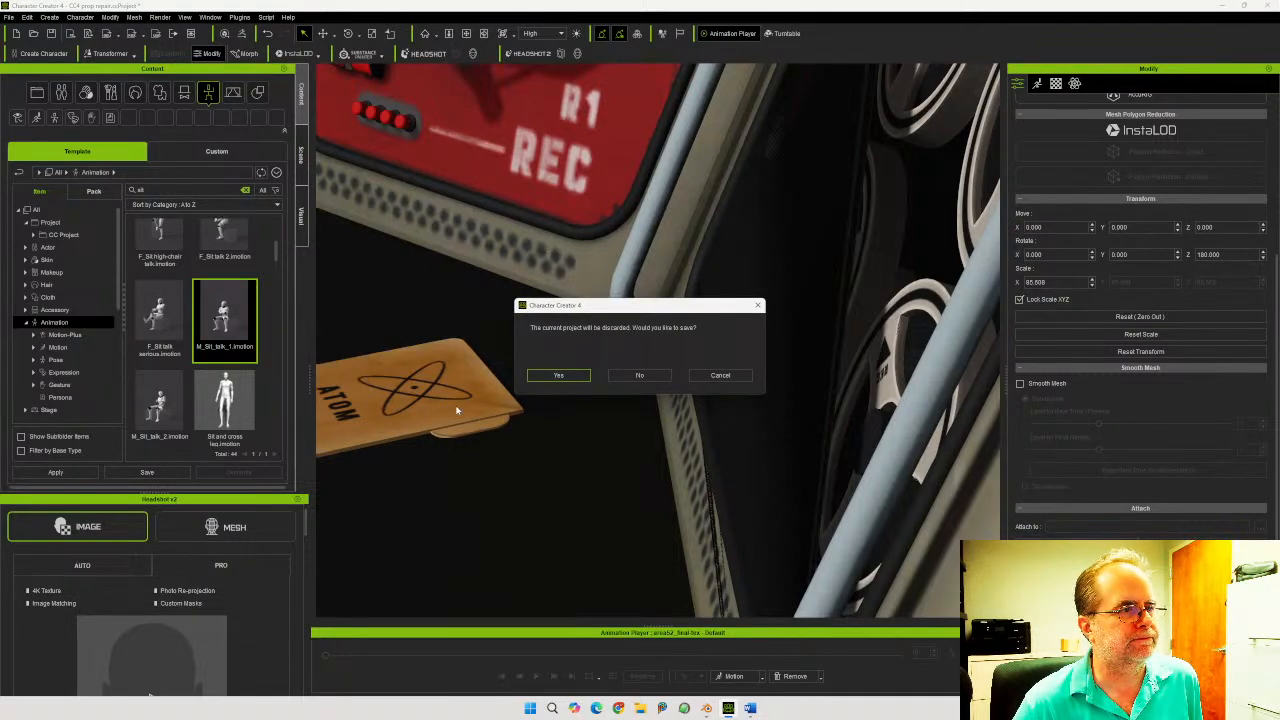
left_click(657, 379)
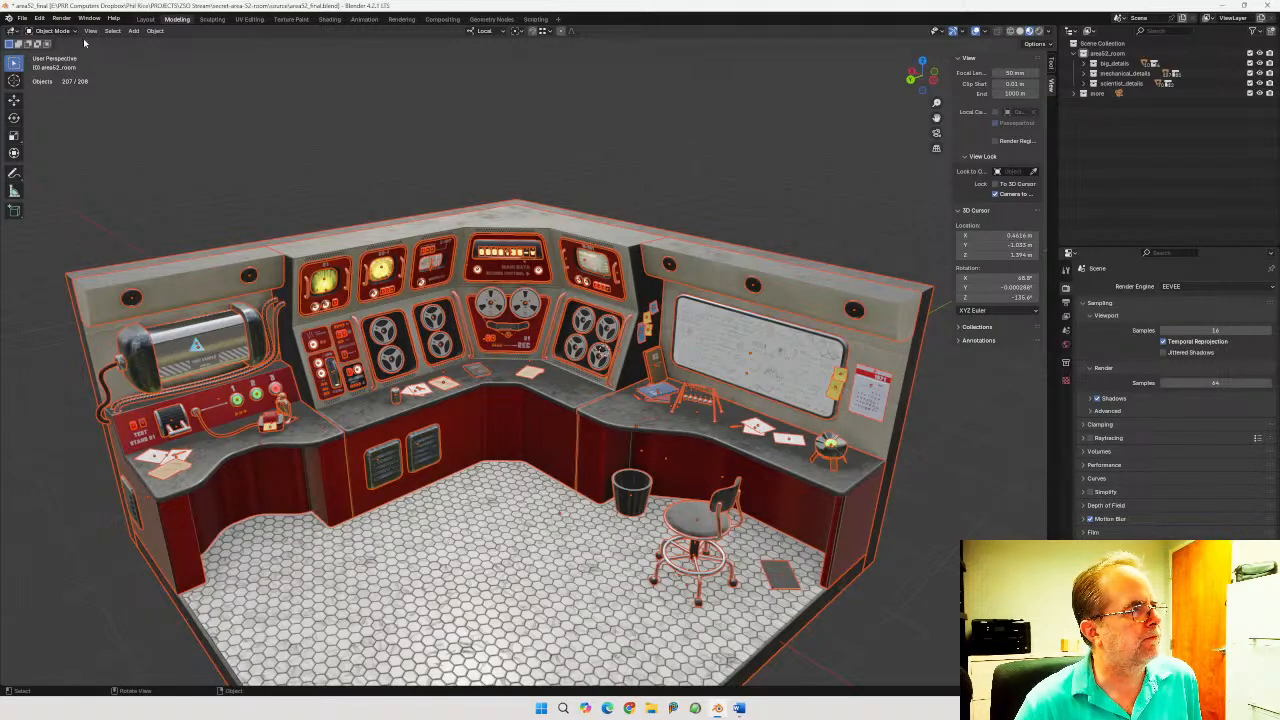
left_click(24, 19)
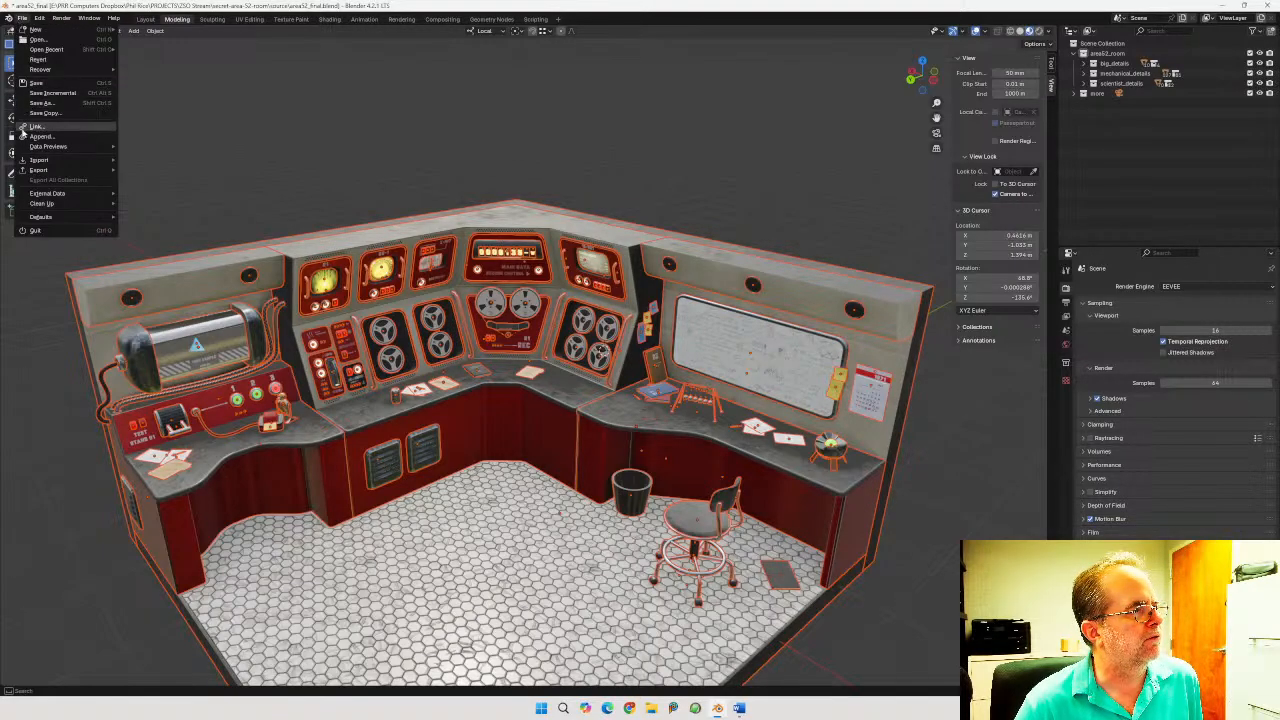
mouse_move(40, 172)
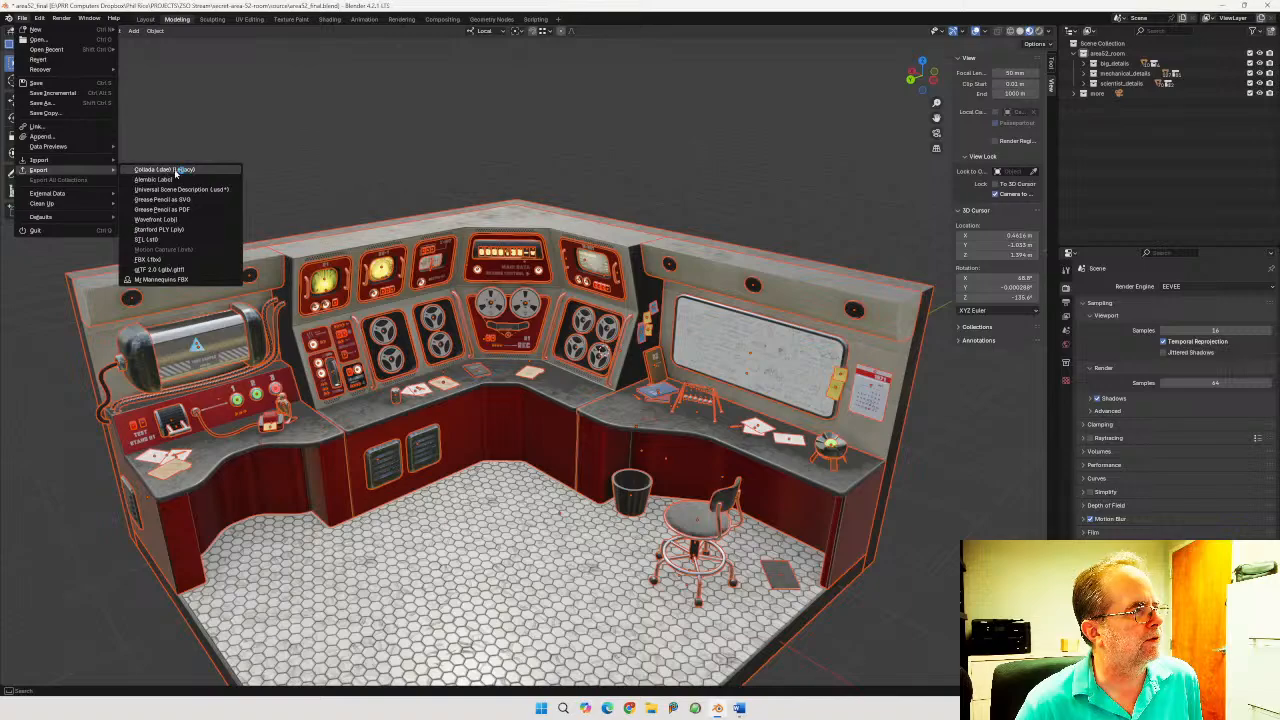
left_click(167, 260)
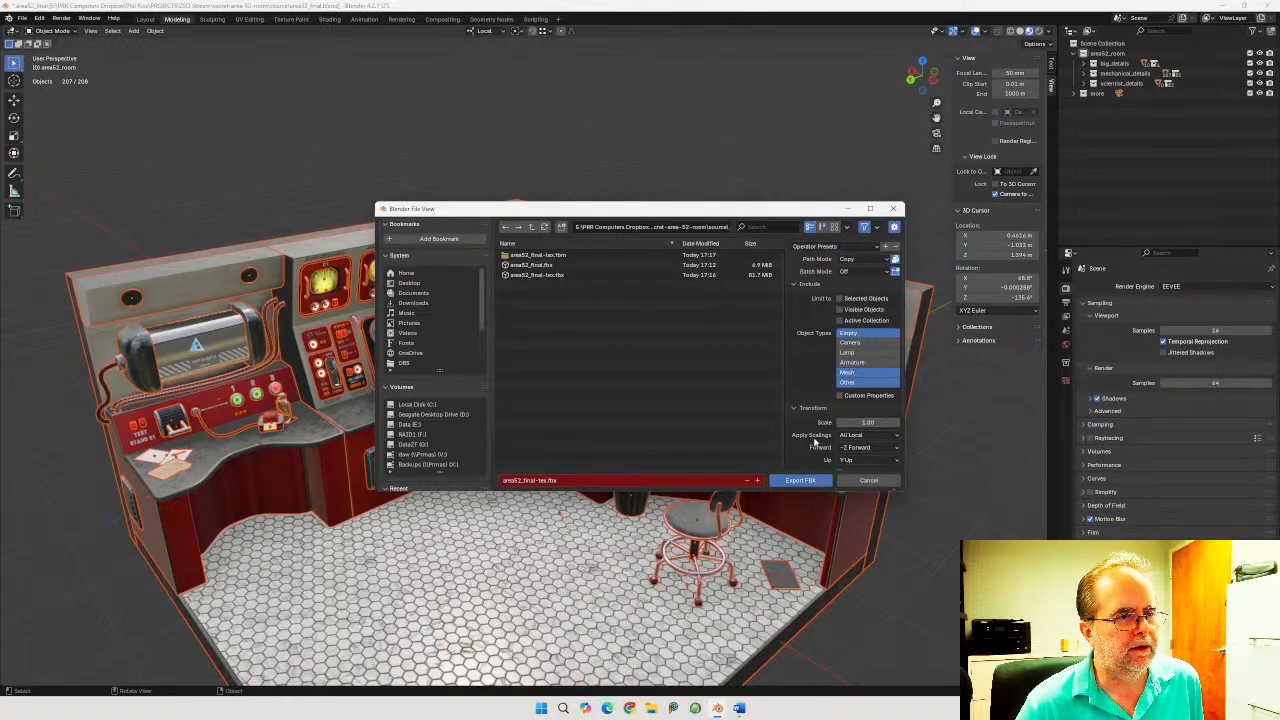
left_click(898, 436)
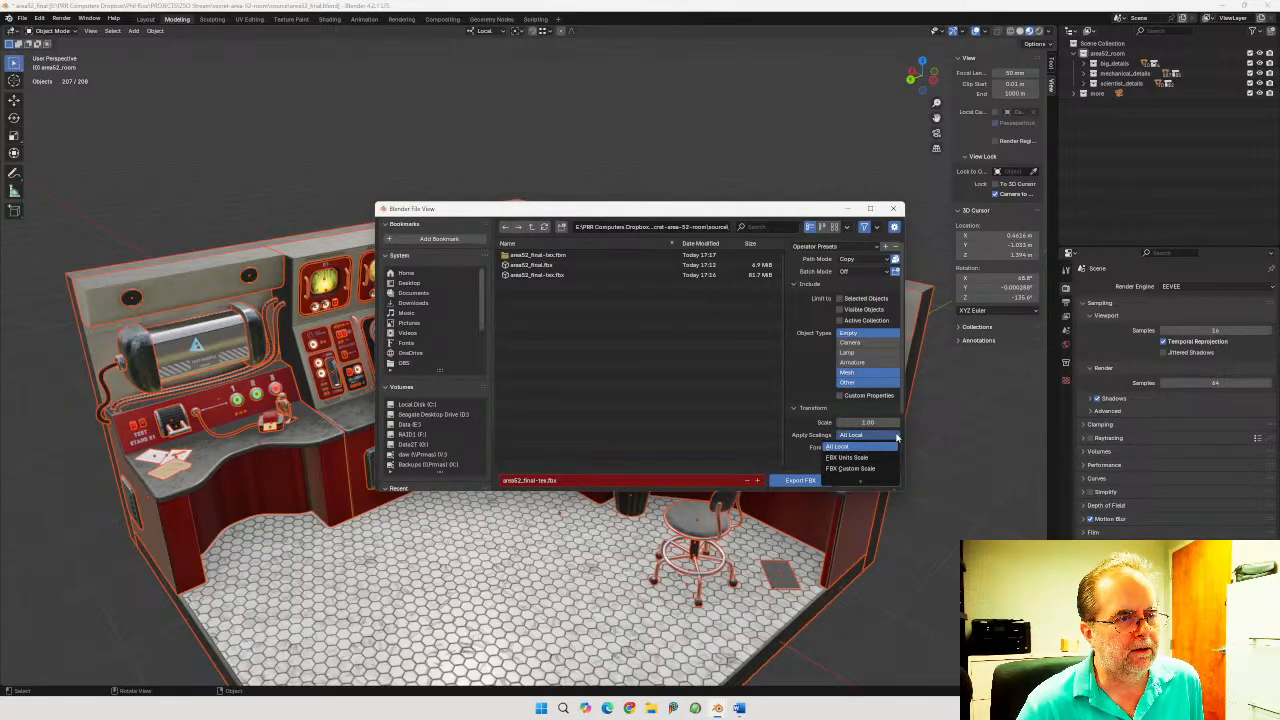
left_click(840, 457)
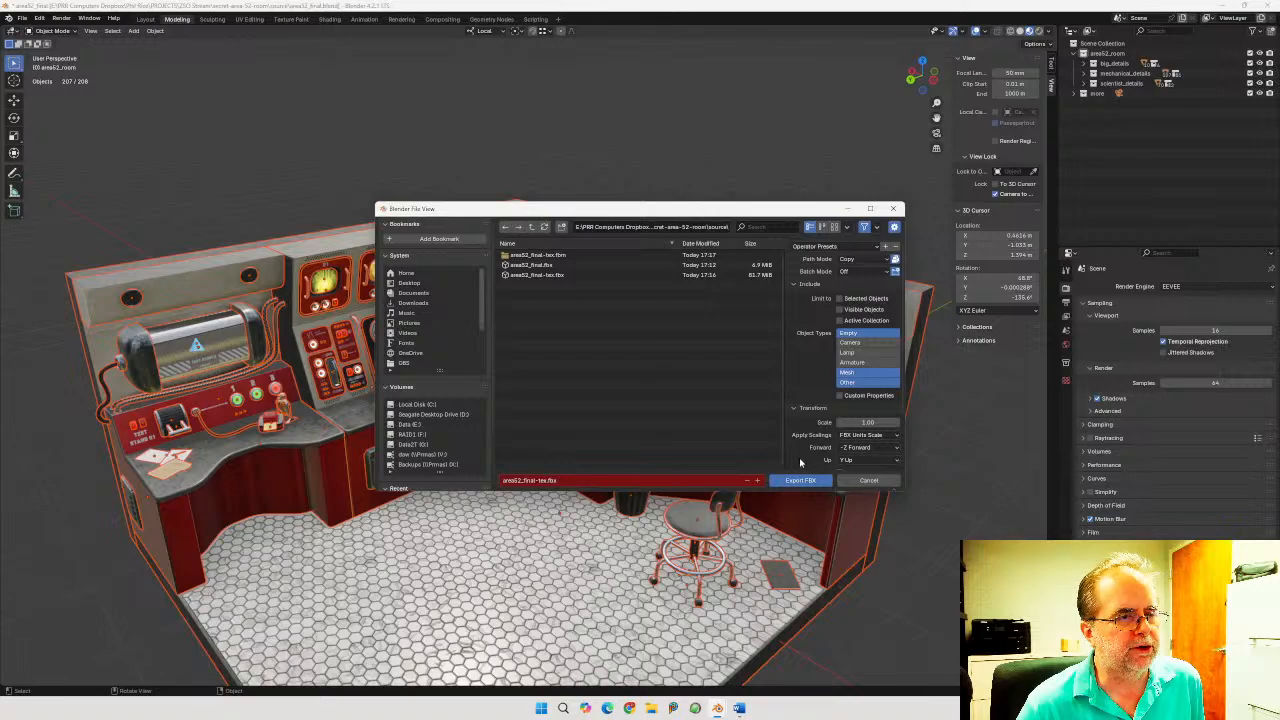
left_click(895, 452)
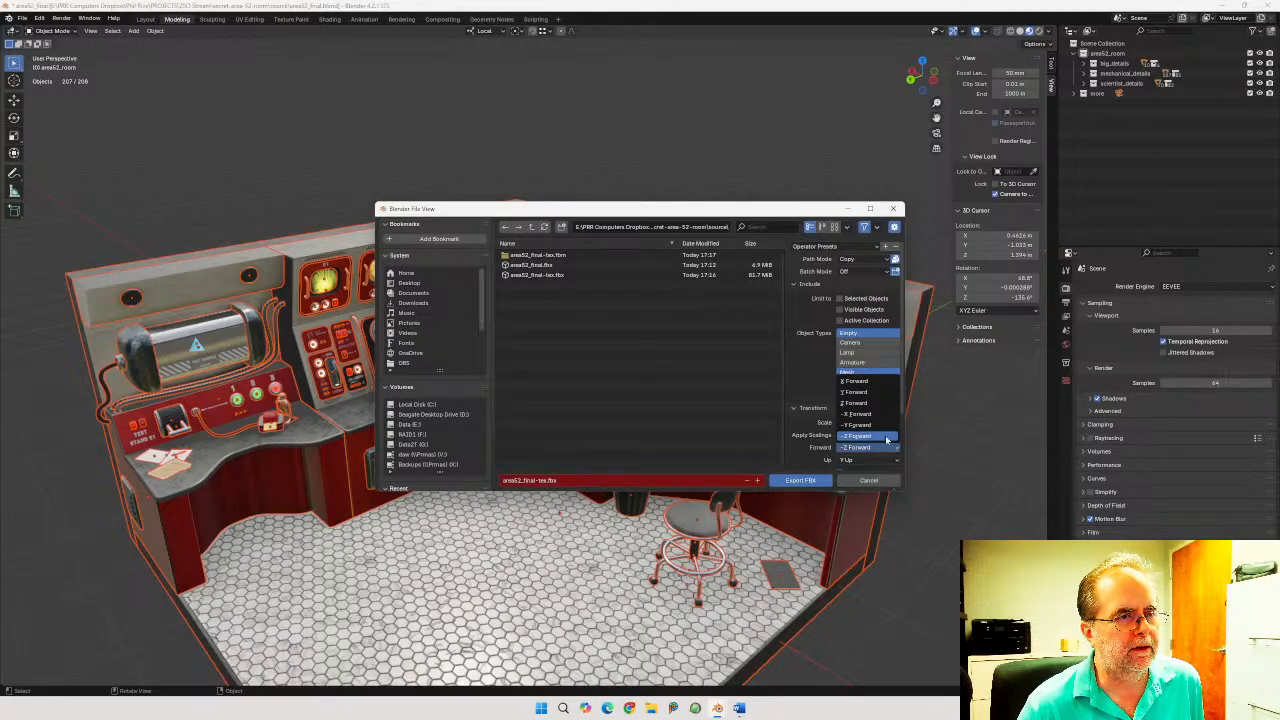
left_click(879, 404)
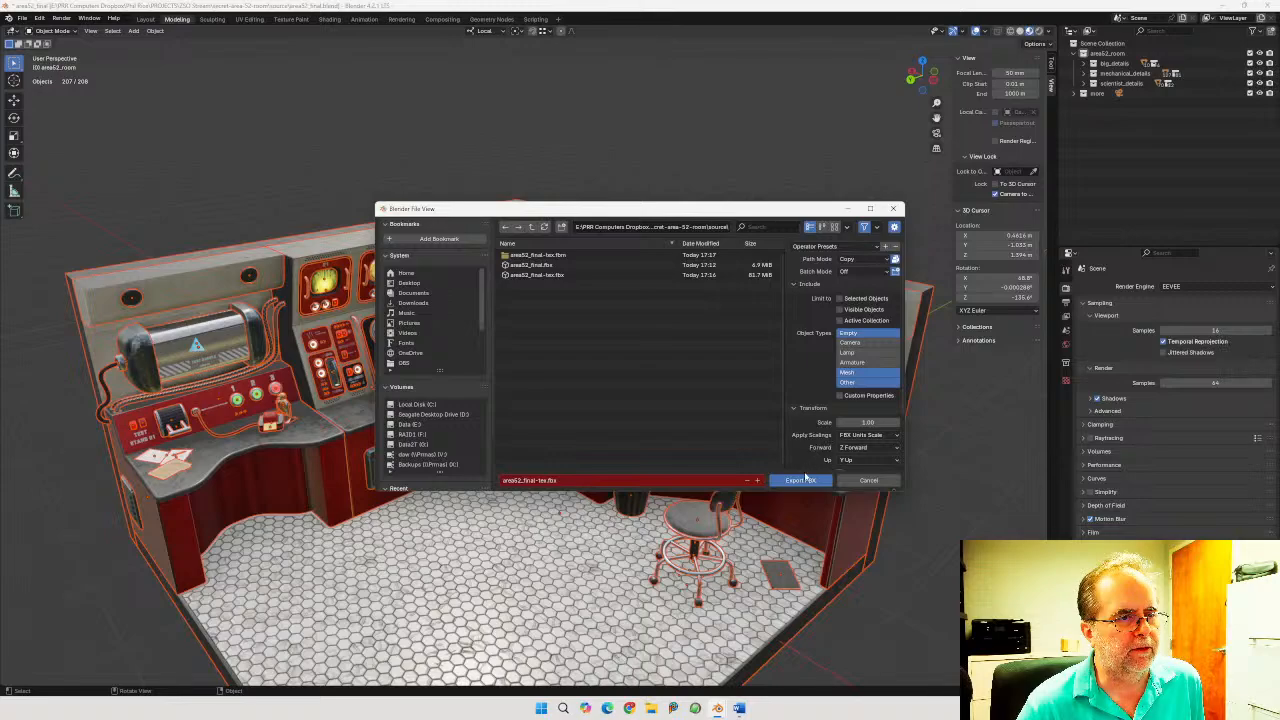
left_click(895, 449)
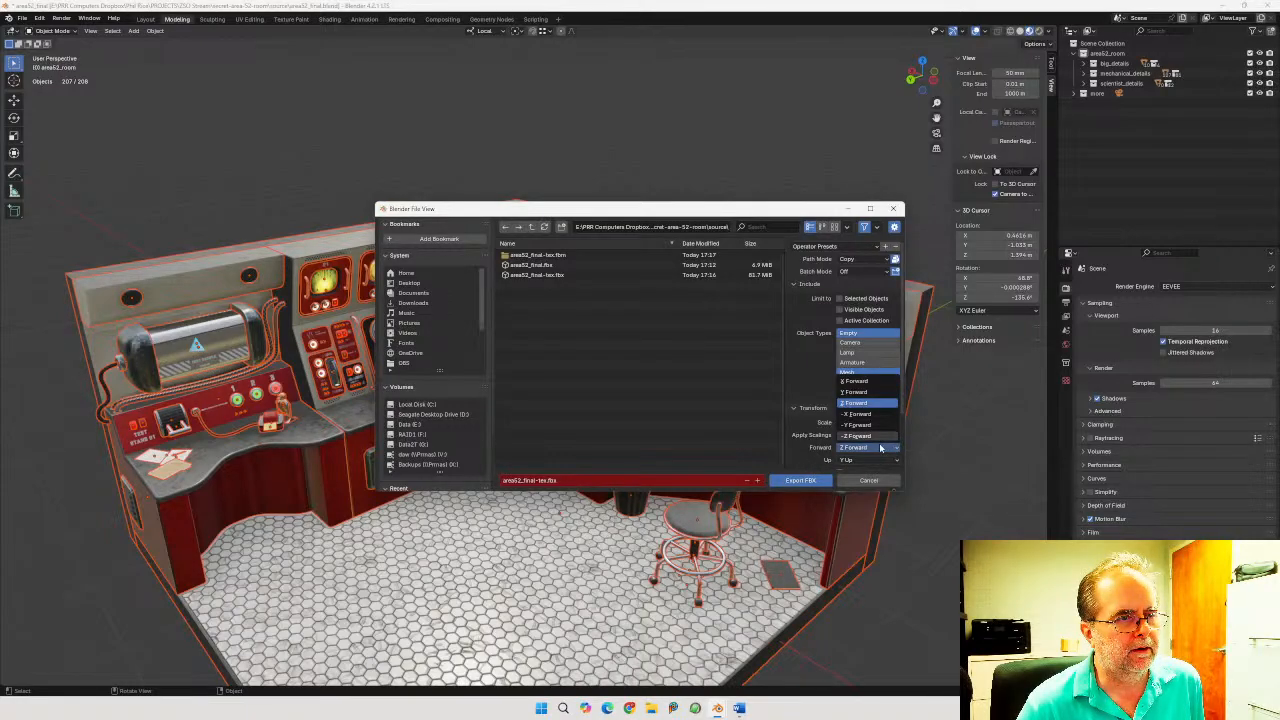
left_click(882, 449)
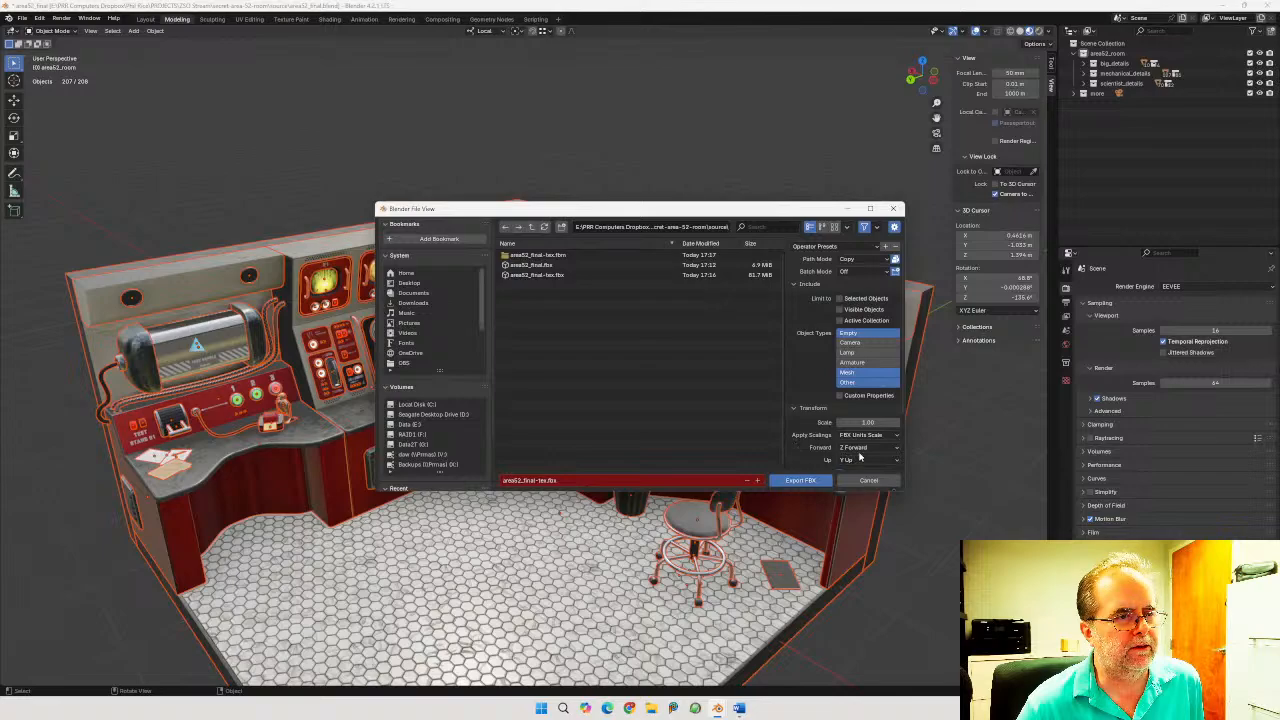
left_click(859, 450)
left_click(858, 441)
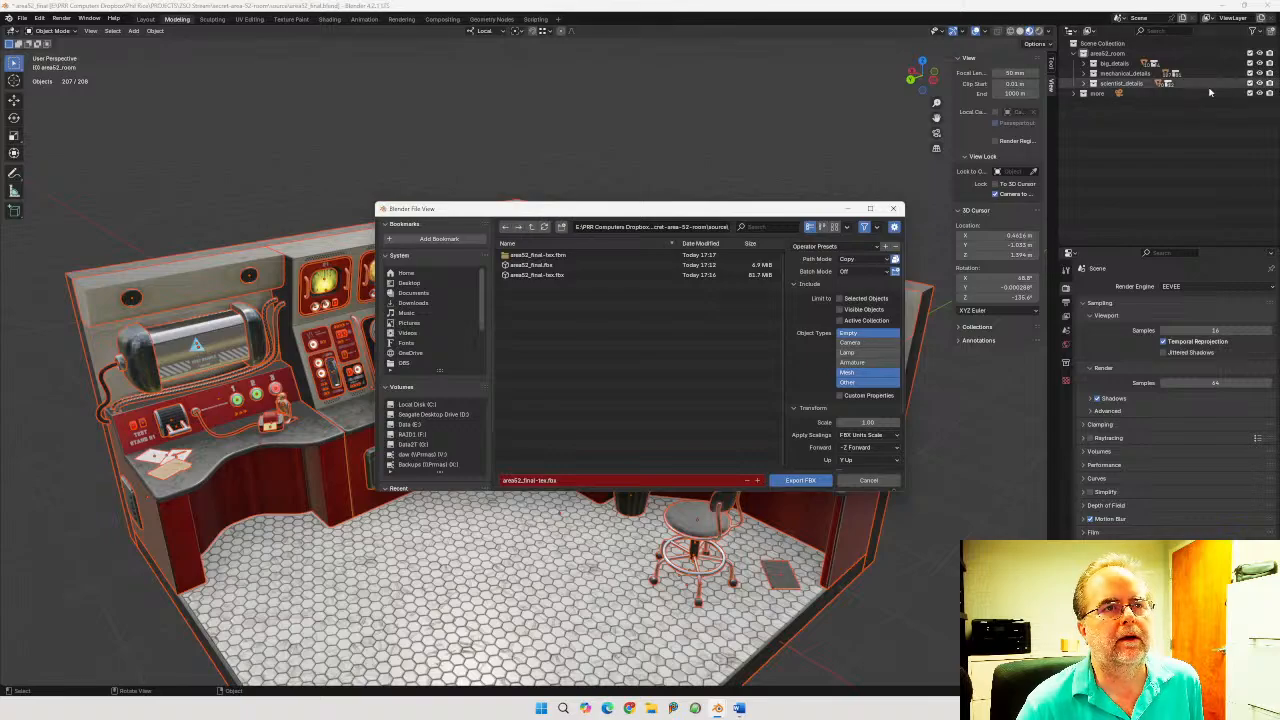
left_click(868, 481)
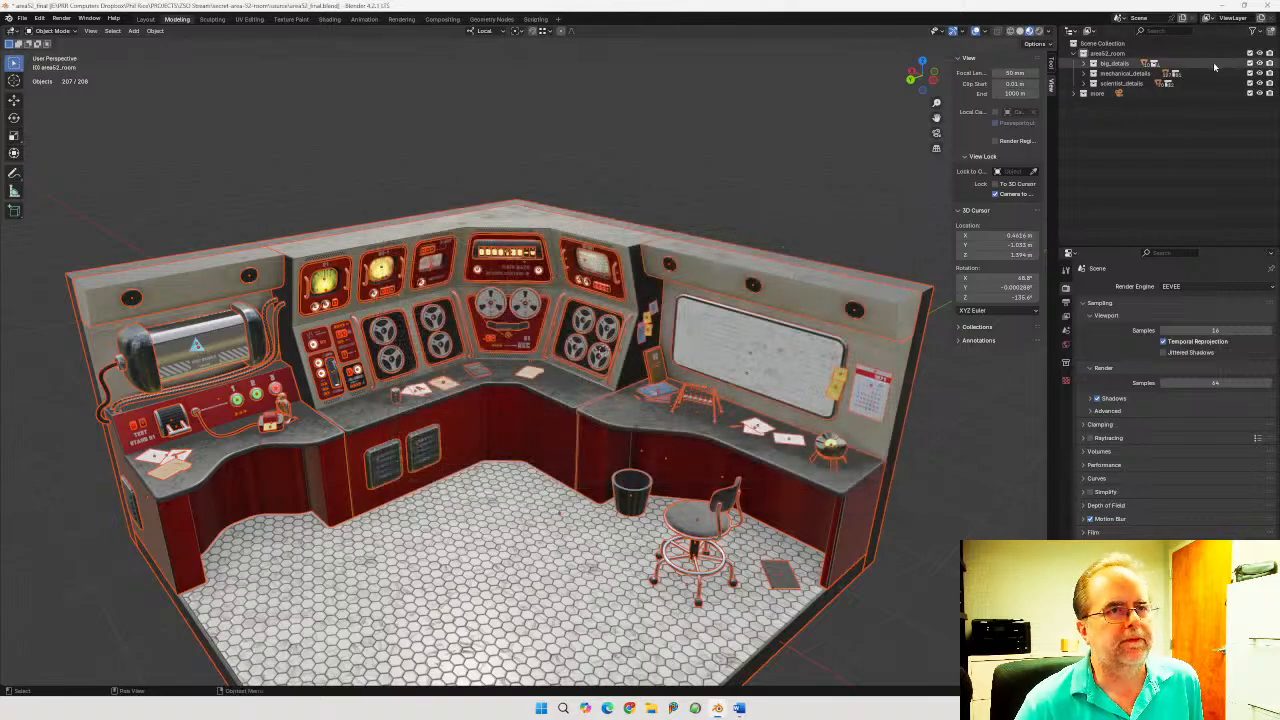
Delete the mont collection and the leftover camera from the scene
left_click(1110, 93)
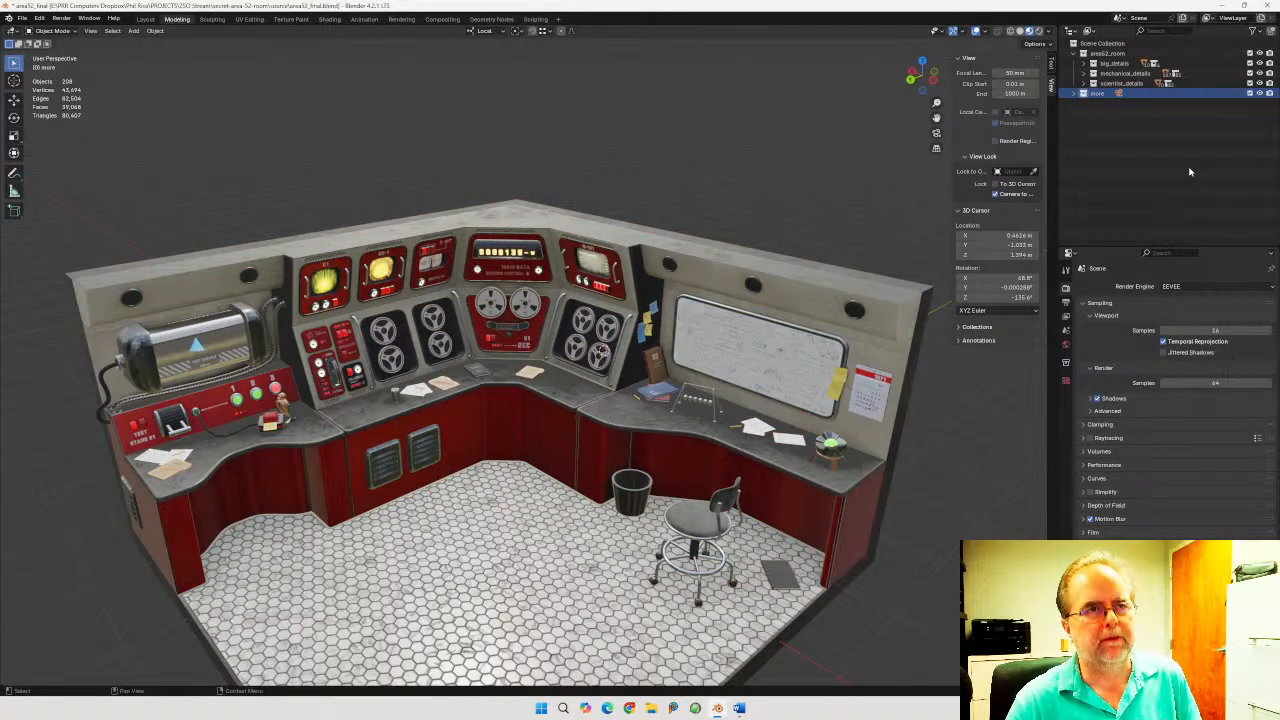
key("Delete")
left_click(1103, 93)
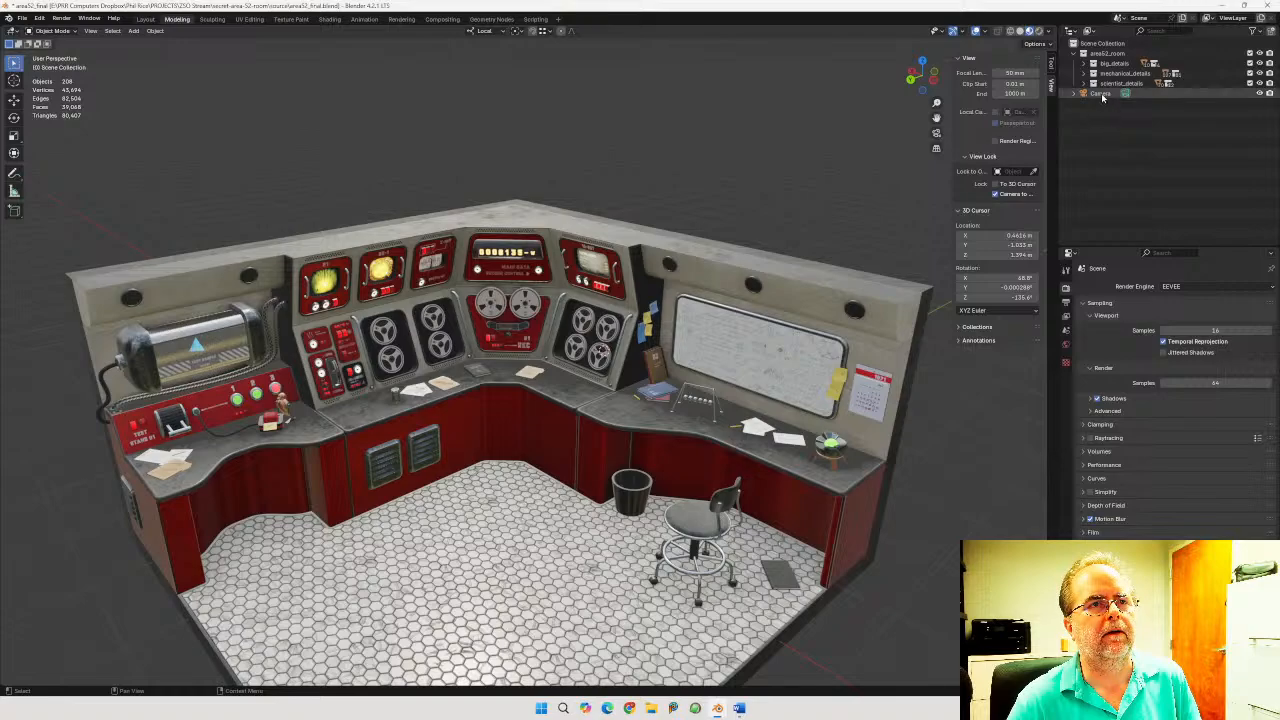
key("Delete")
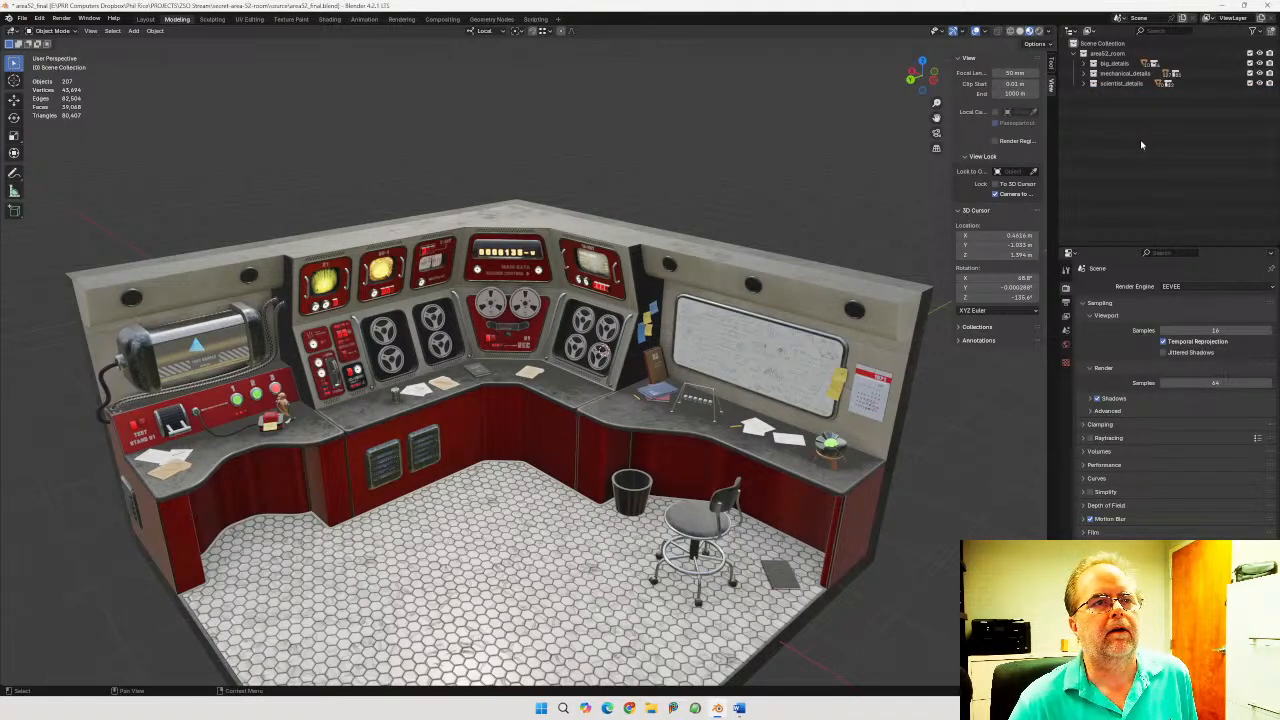
Check the contents of each of the three details collections inside area52_room
left_click(1086, 84)
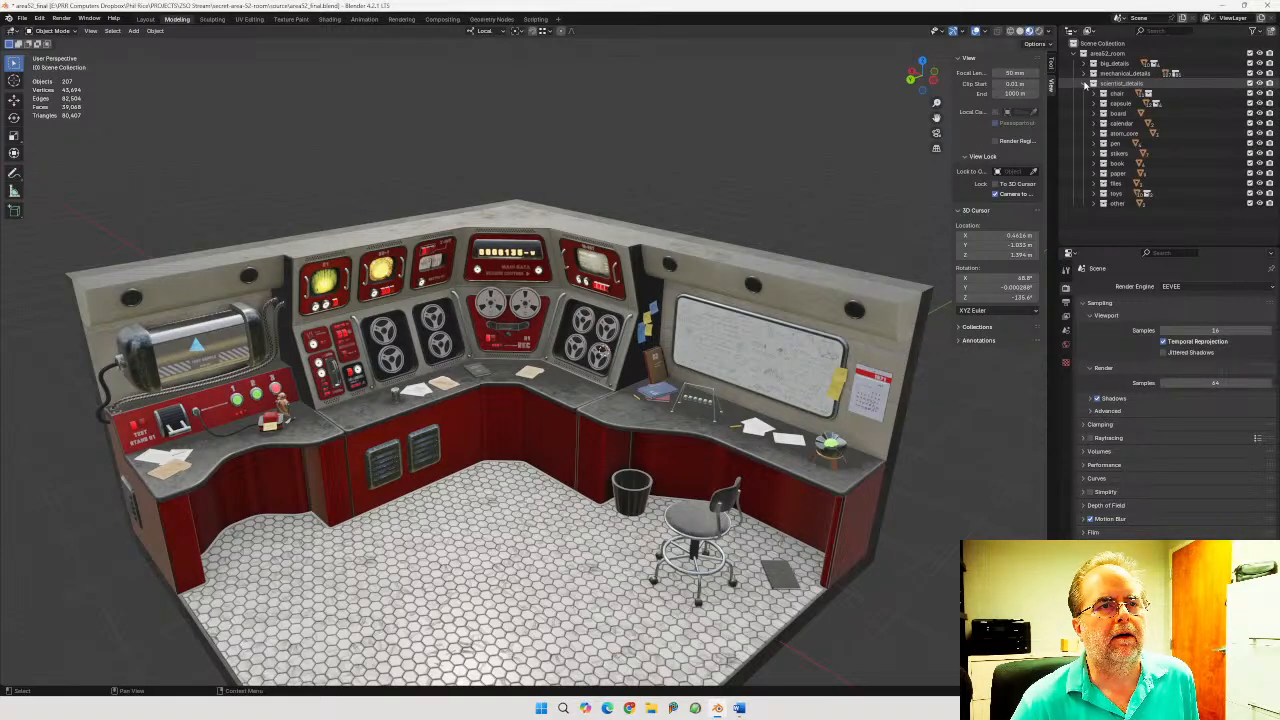
left_click(1086, 84)
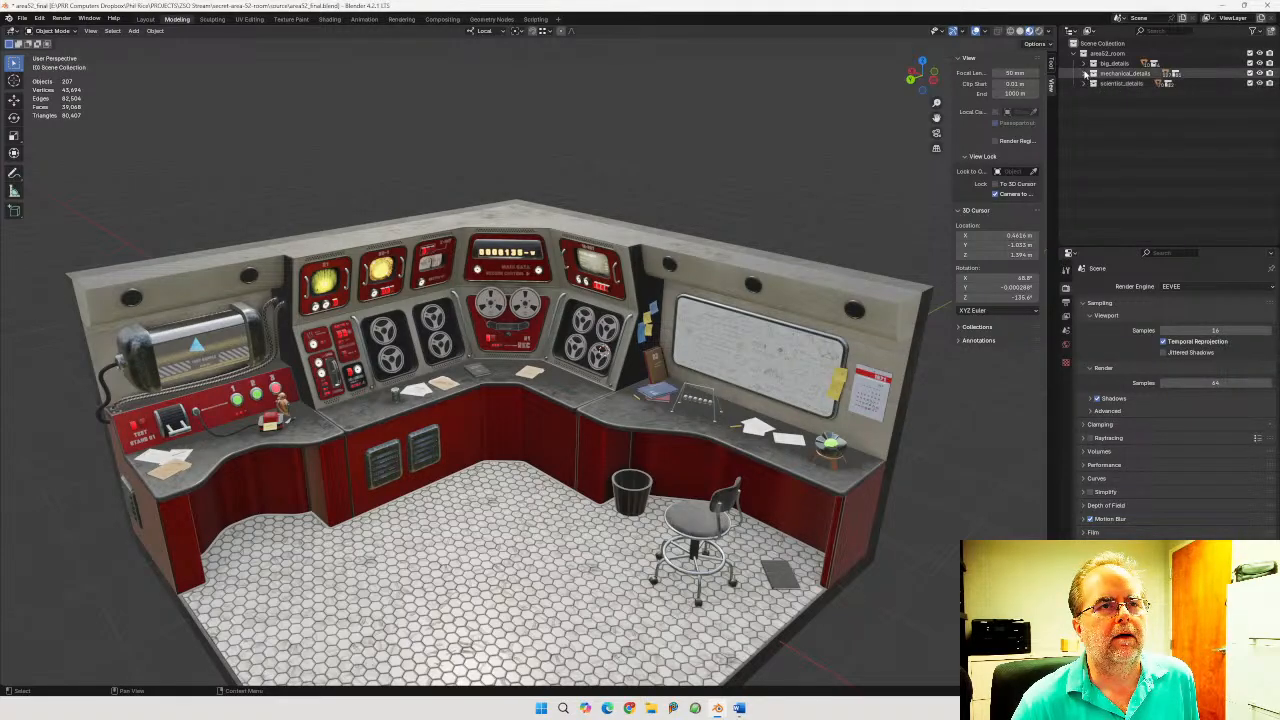
left_click(1086, 74)
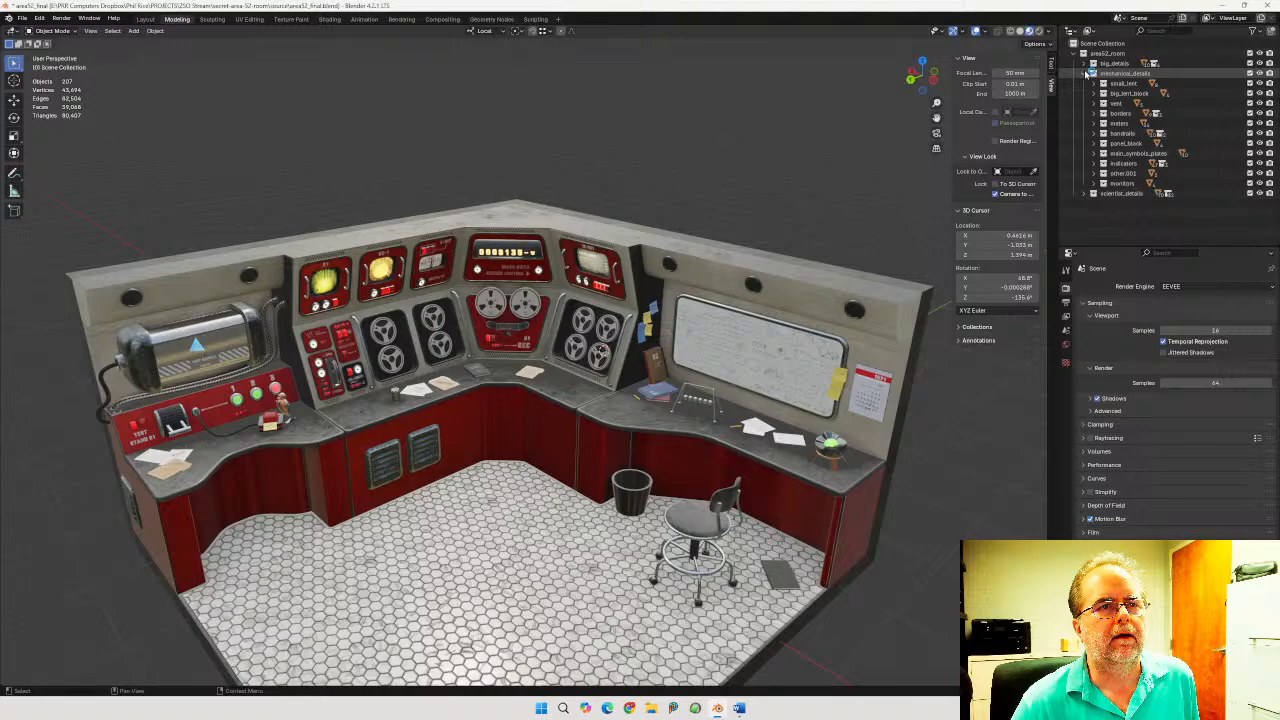
left_click(1086, 74)
left_click(1086, 64)
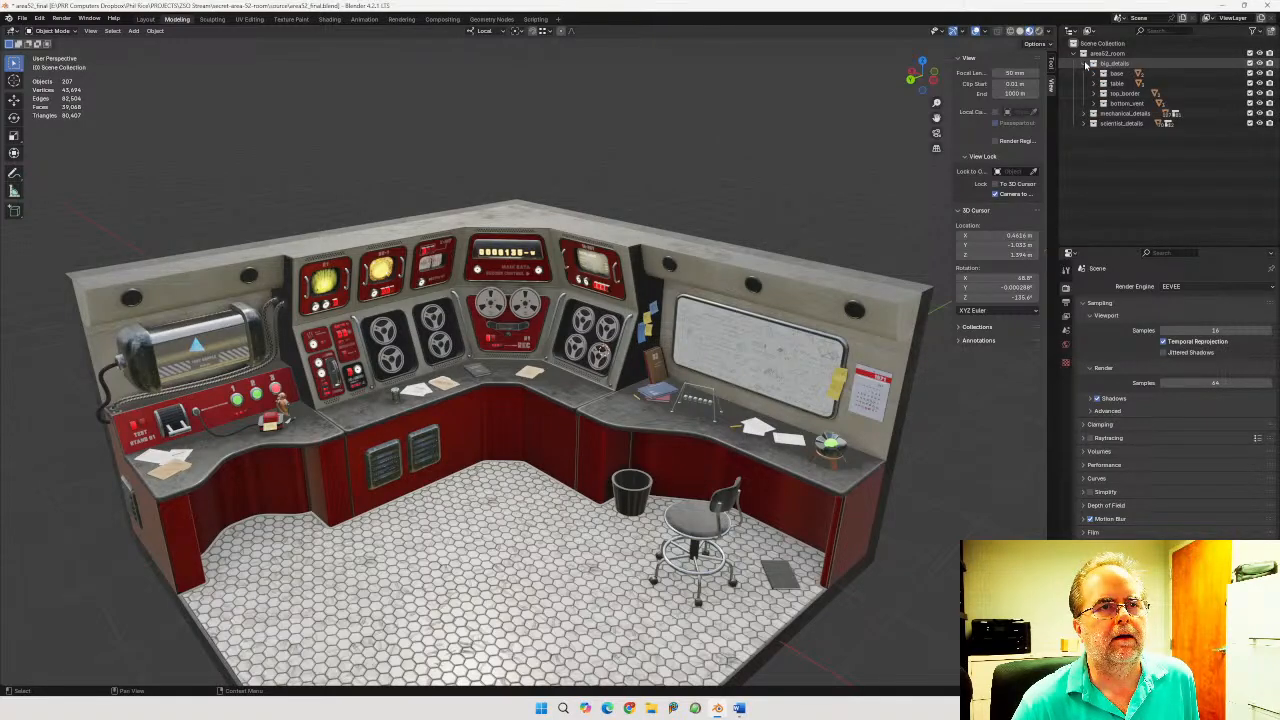
left_click(1088, 64)
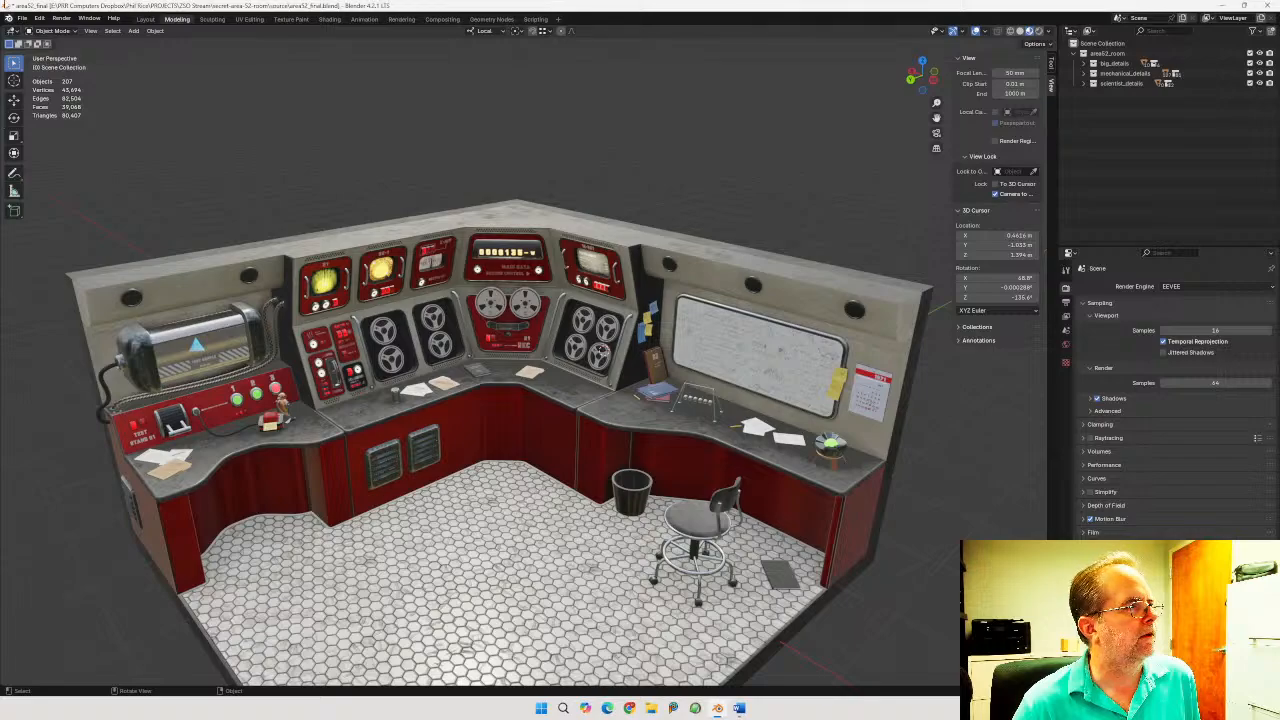
Set up an FBX export overwriting area52_final-tex.fbx, with all object types included: Empty, Camera, Lamp, Armature, Mesh and Other
left_click(22, 18)
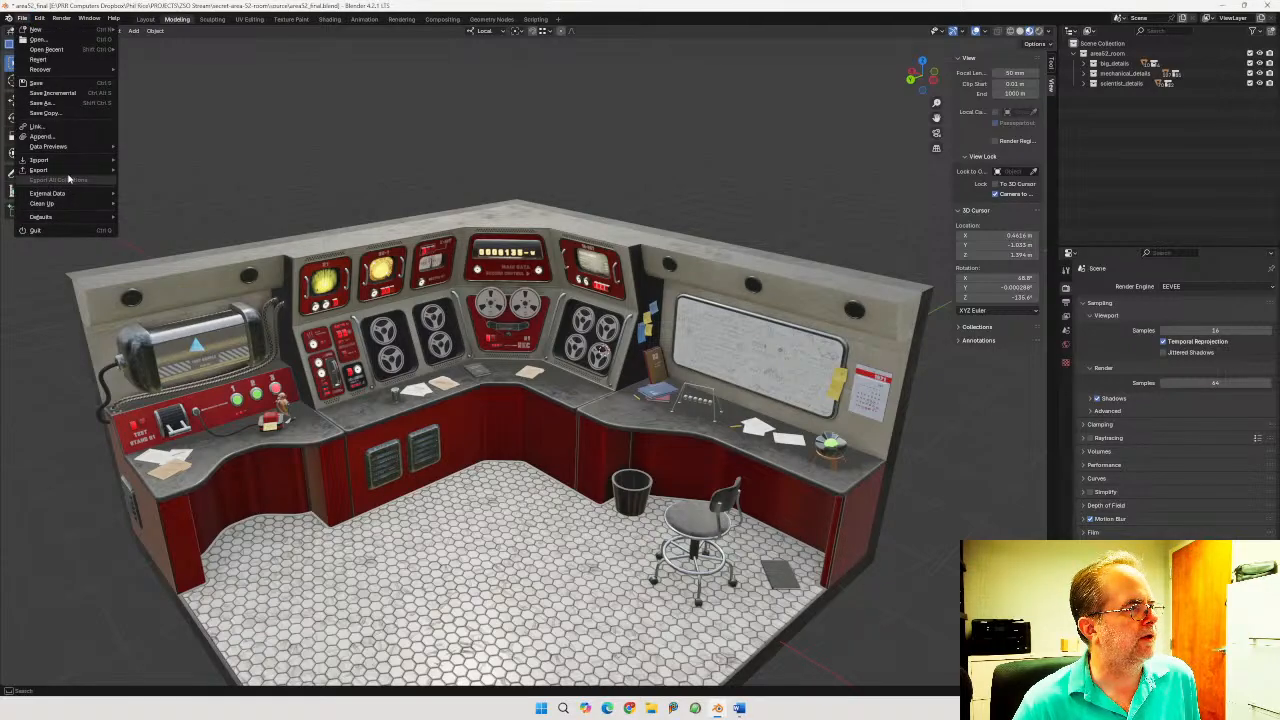
mouse_move(71, 174)
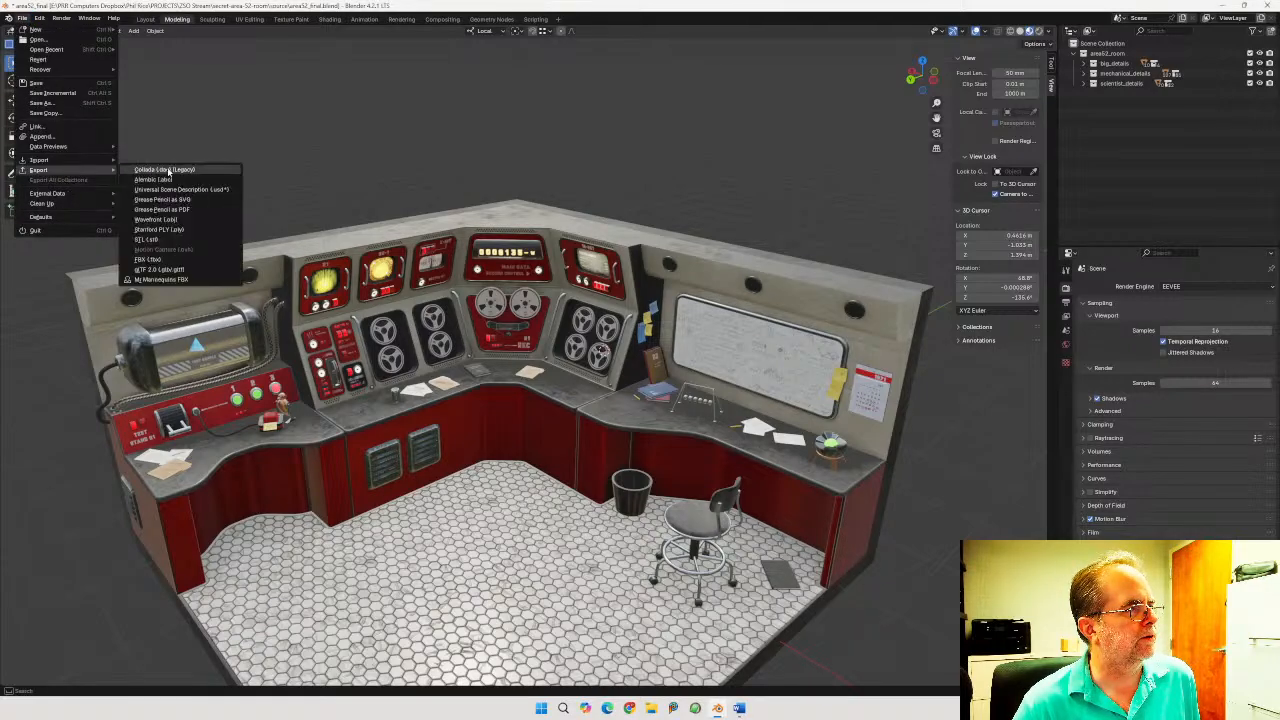
left_click(148, 259)
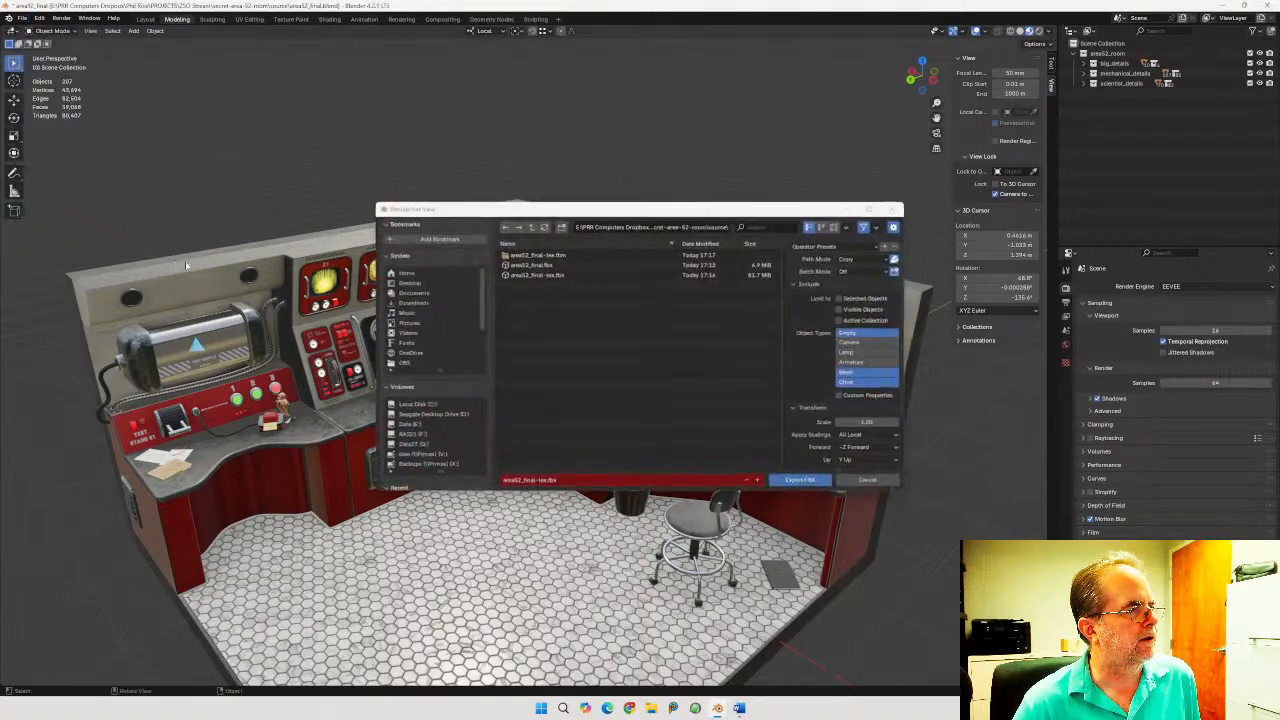
left_click(552, 276)
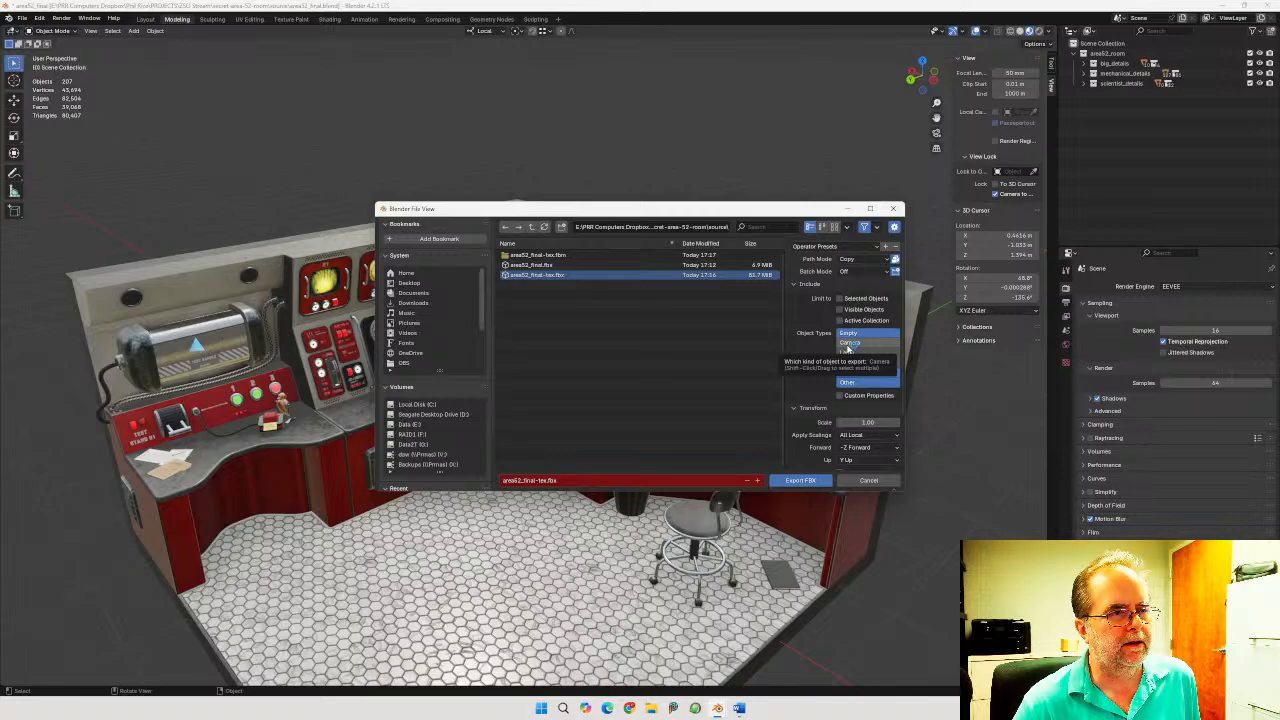
left_click(849, 333, "shift")
left_click(871, 383, "shift")
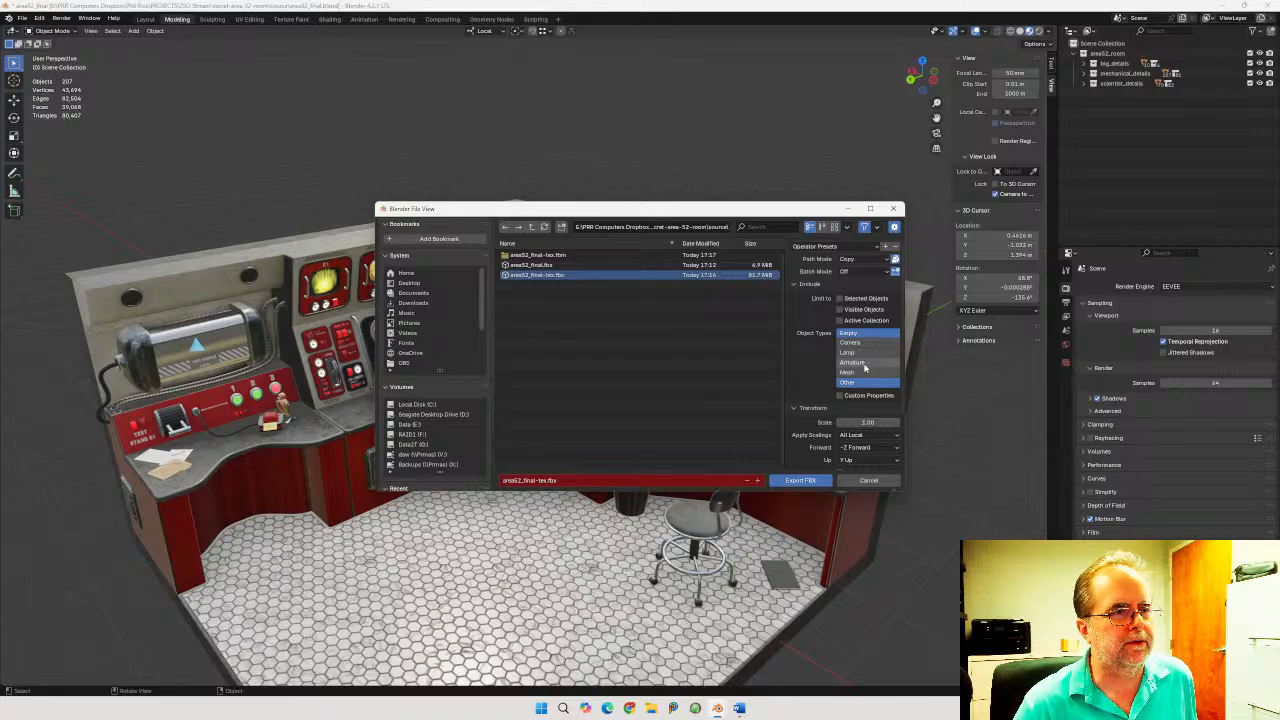
left_click(859, 372, "shift")
left_click(857, 363, "shift")
left_click(857, 355, "shift")
left_click(851, 342, "shift")
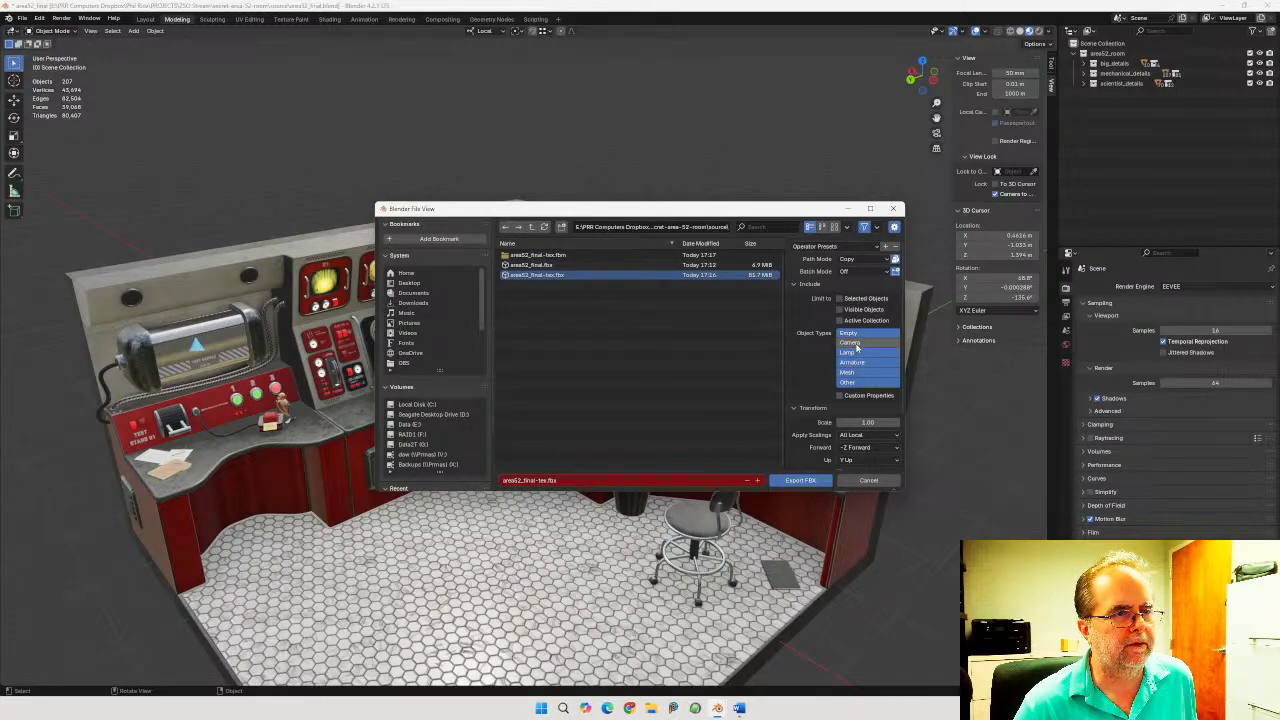
Include custom properties, set the scaling method to FBX Units Scale and export the FBX file
left_click(840, 396)
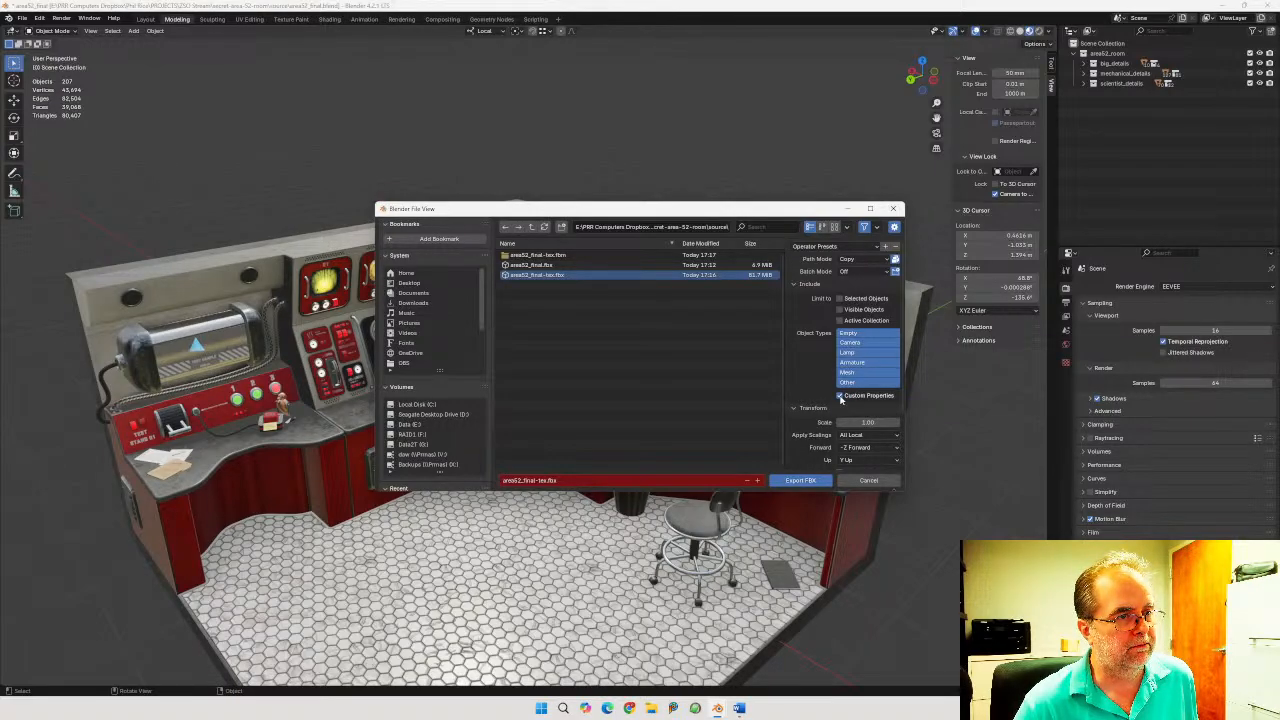
left_click(894, 438)
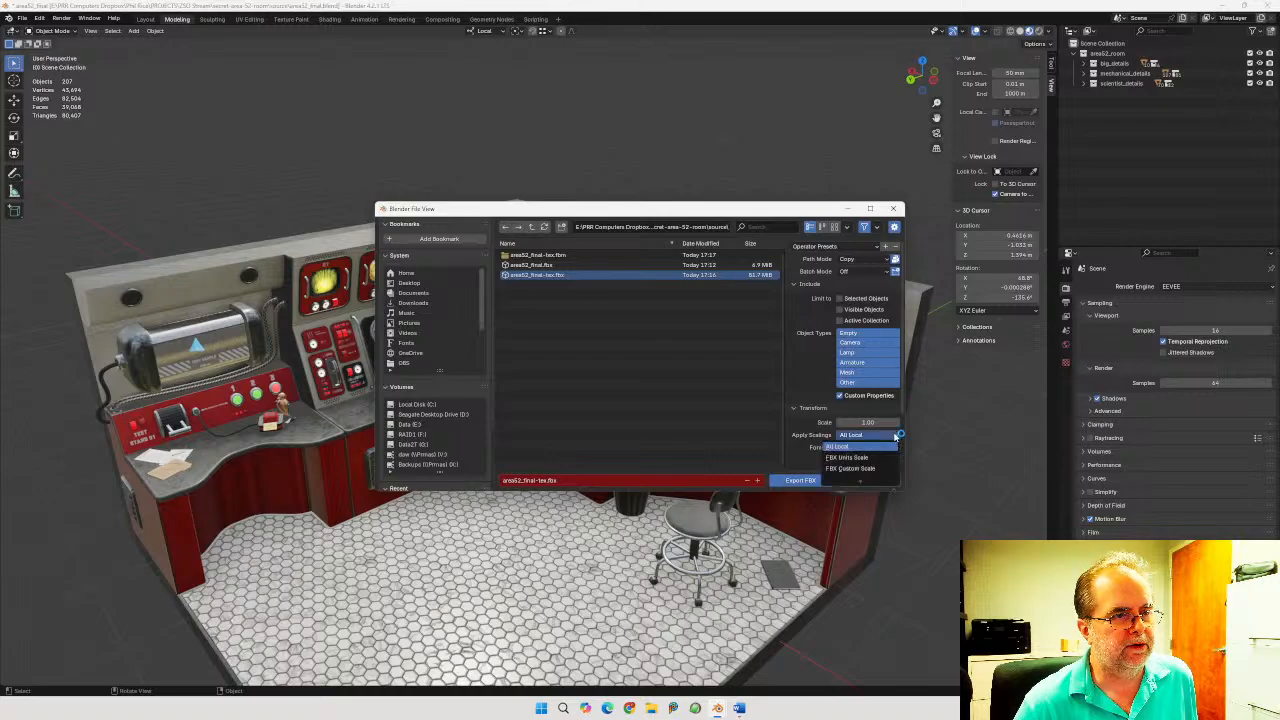
left_click(846, 459)
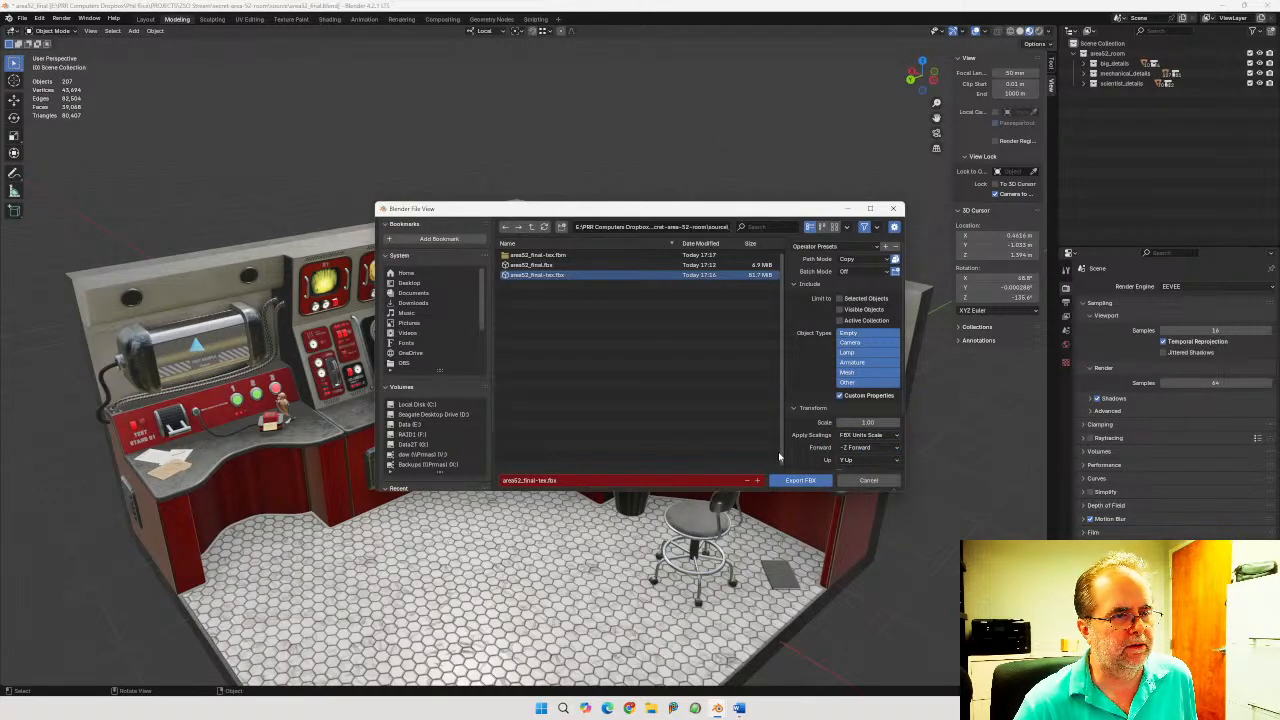
left_click(798, 481)
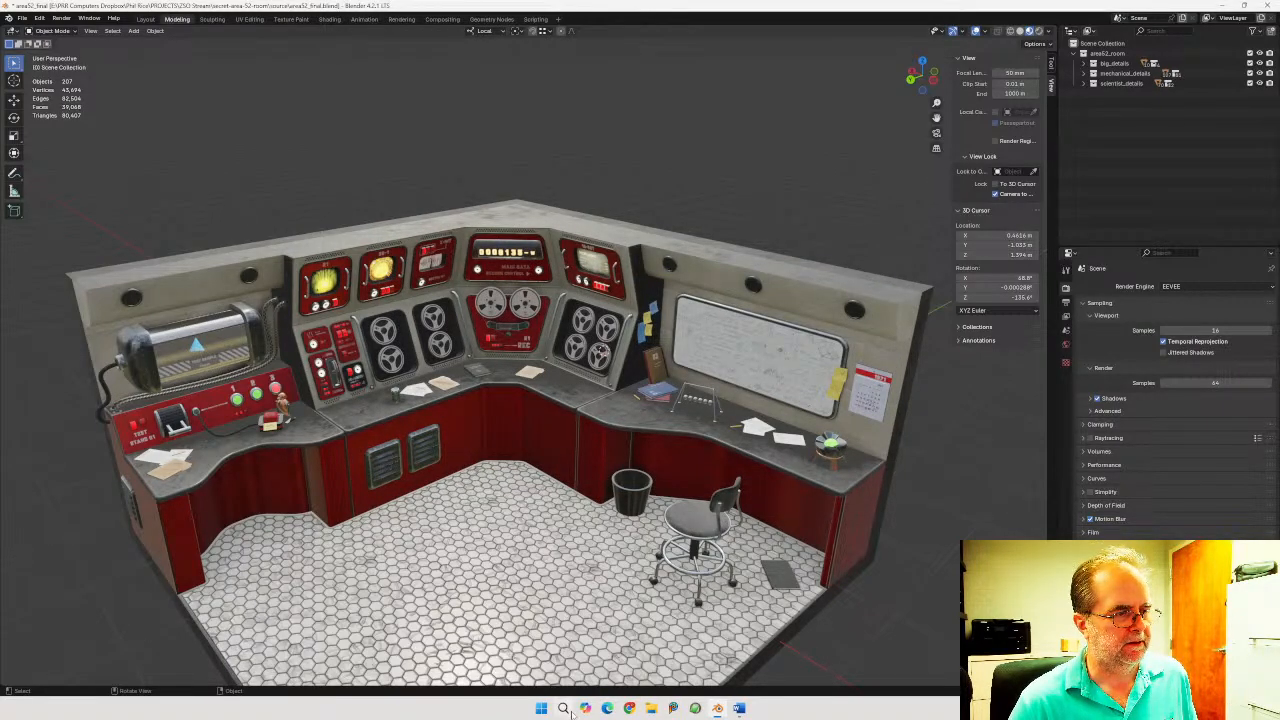
Launch Character Creator v4.42
left_click(541, 708)
type("cha")
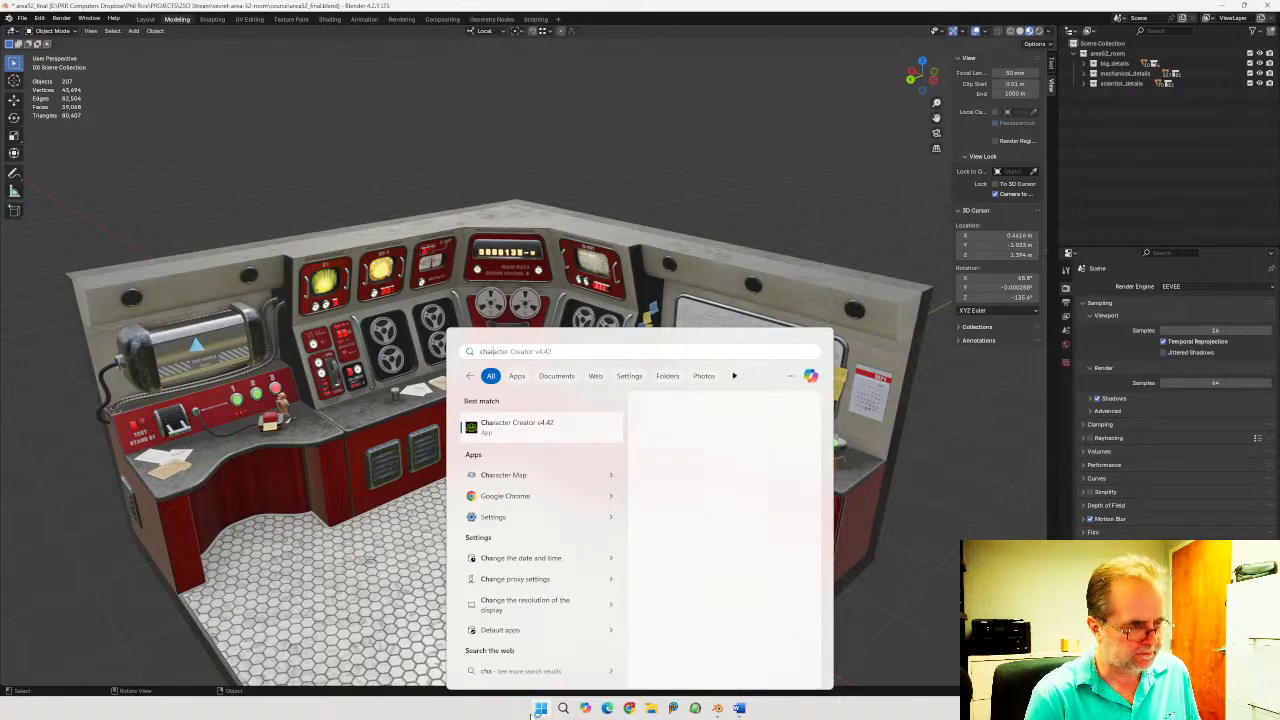
type("ract")
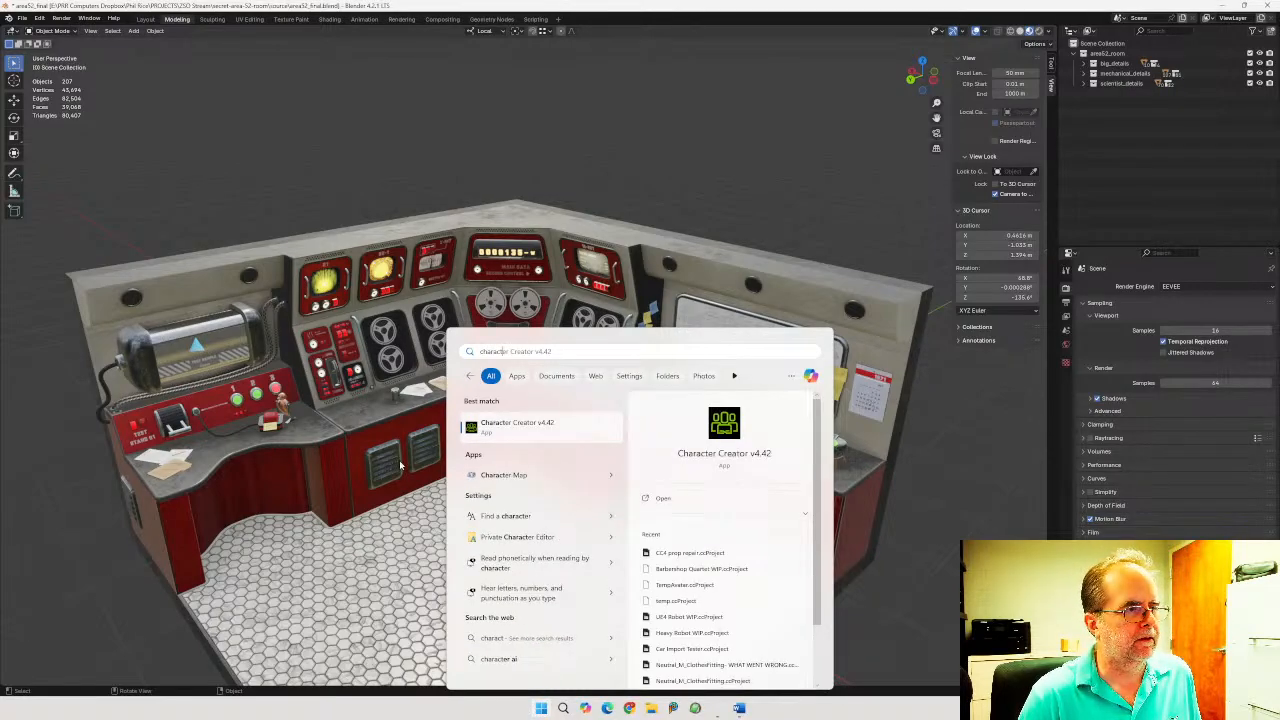
left_click(550, 432)
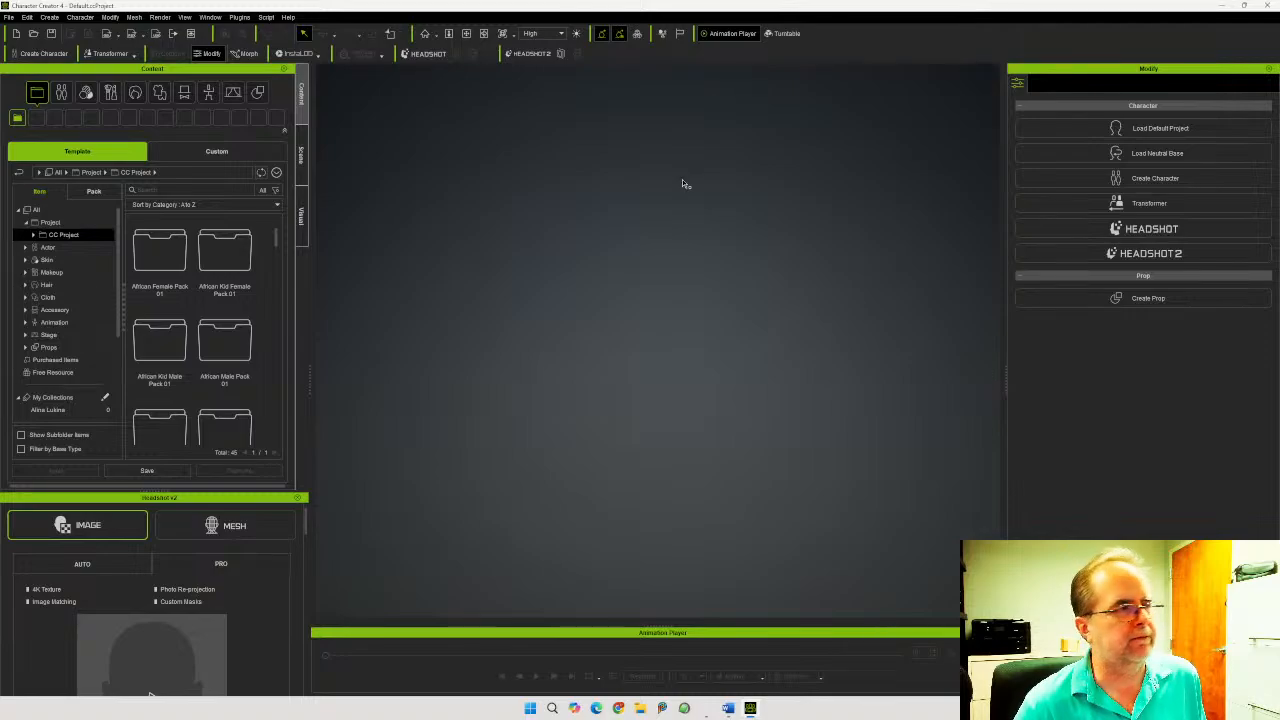
Load the CC4 Camila 1 character from the Clothed actor templates
left_click(26, 247)
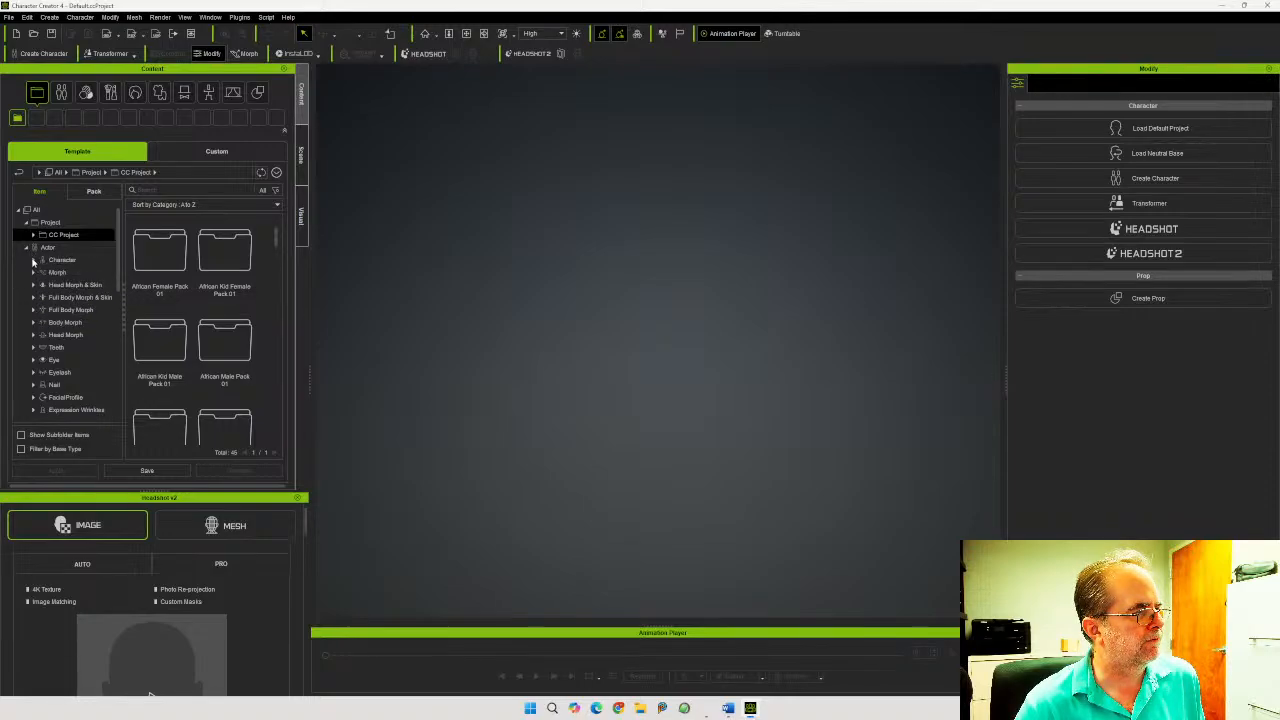
left_click(33, 260)
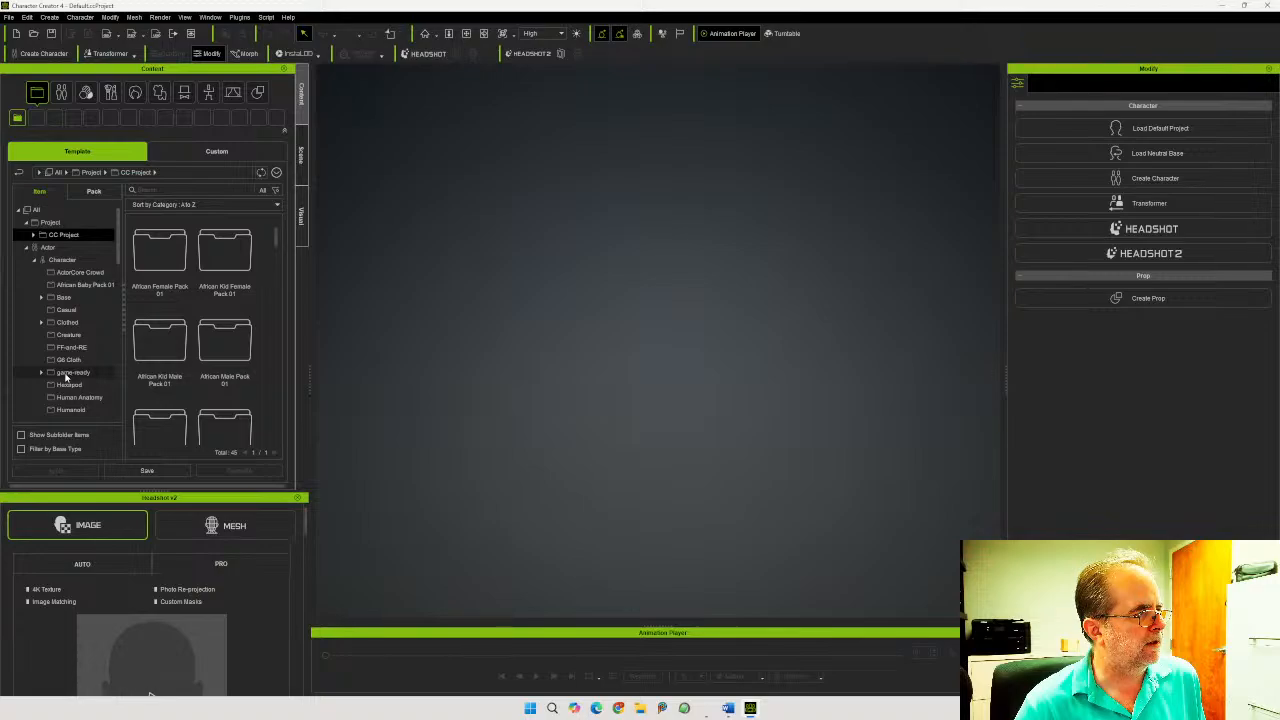
left_click(63, 322)
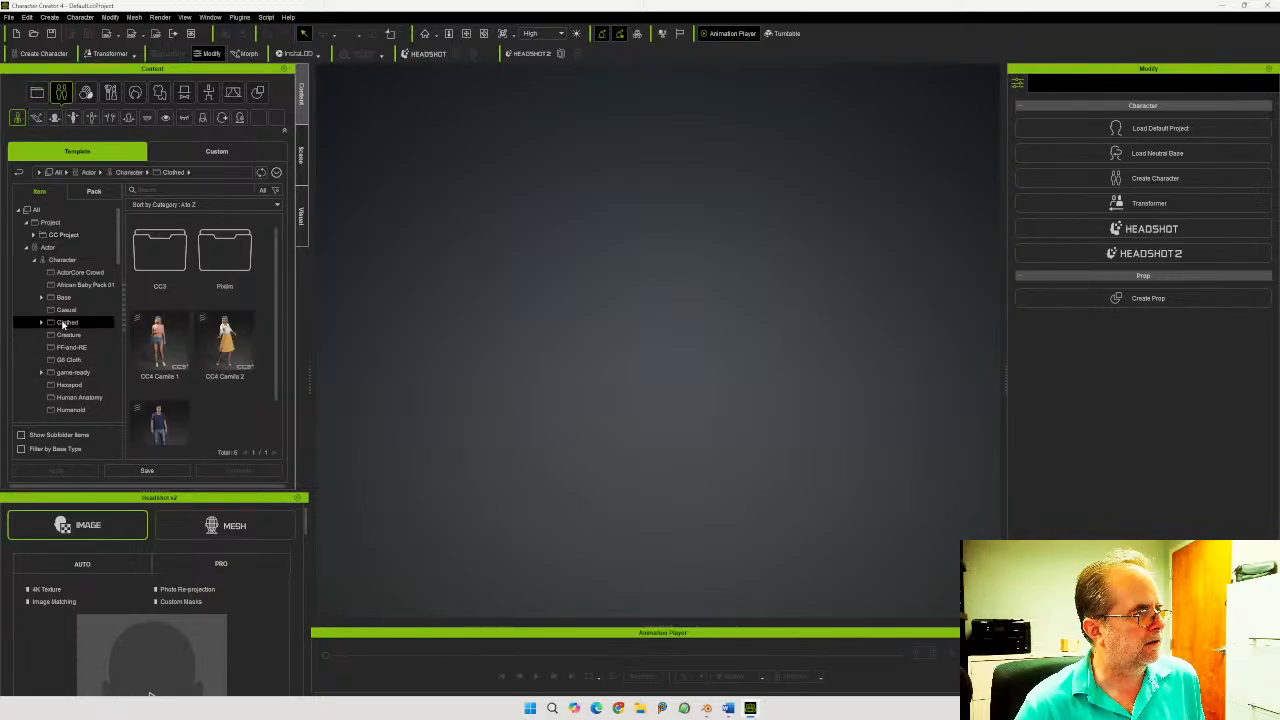
double_click(163, 345)
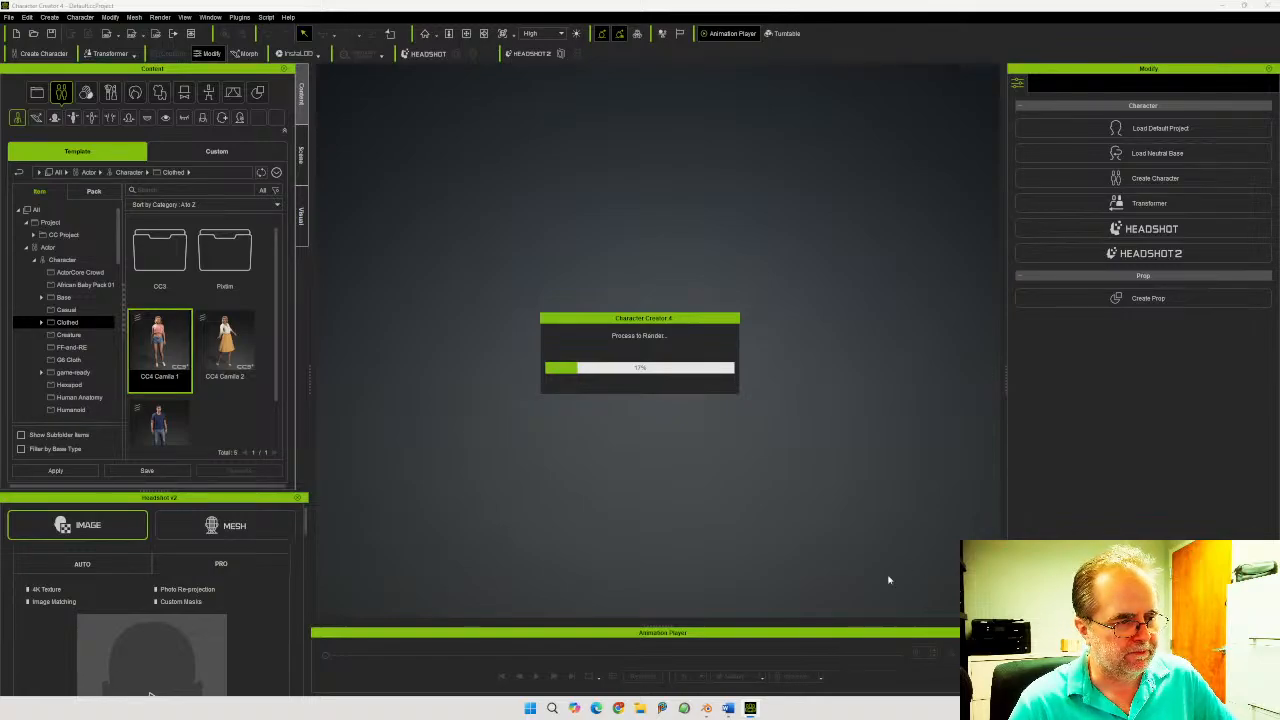
Minimize Blender and import the exported room FBX into Character Creator as a prop, breaking its meshes into sub-props
left_click(705, 709)
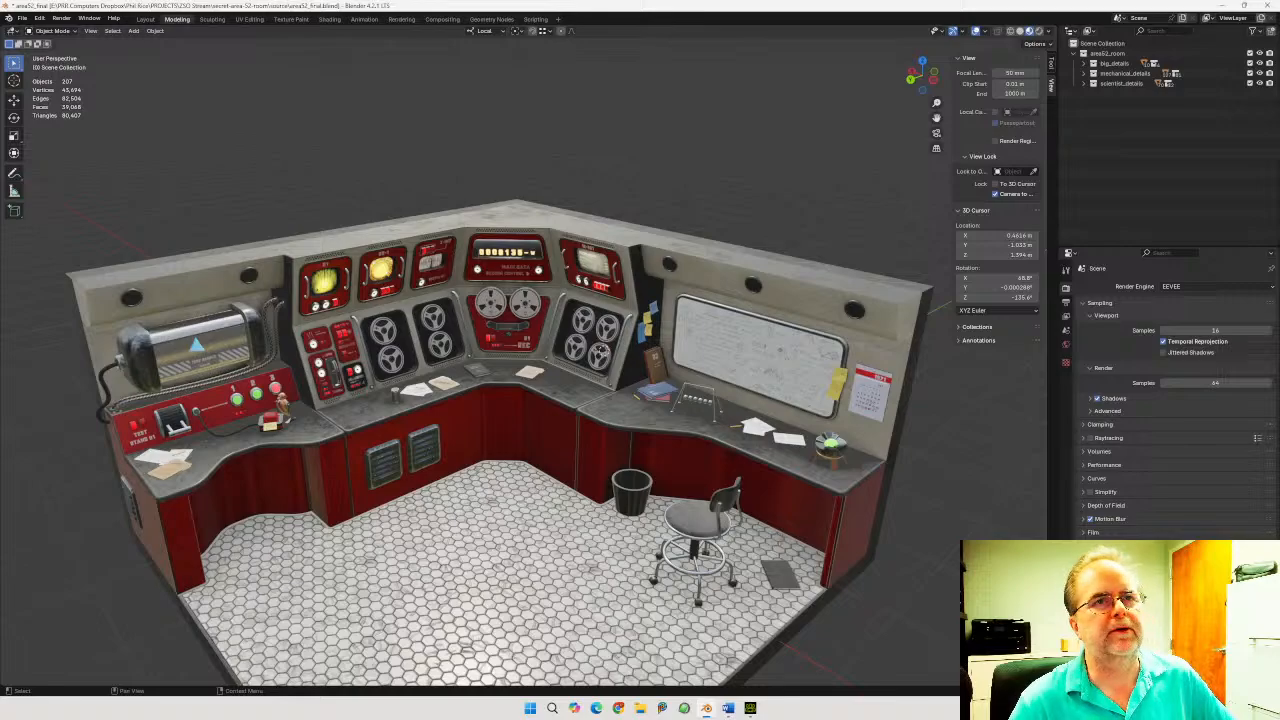
left_click(1223, 6)
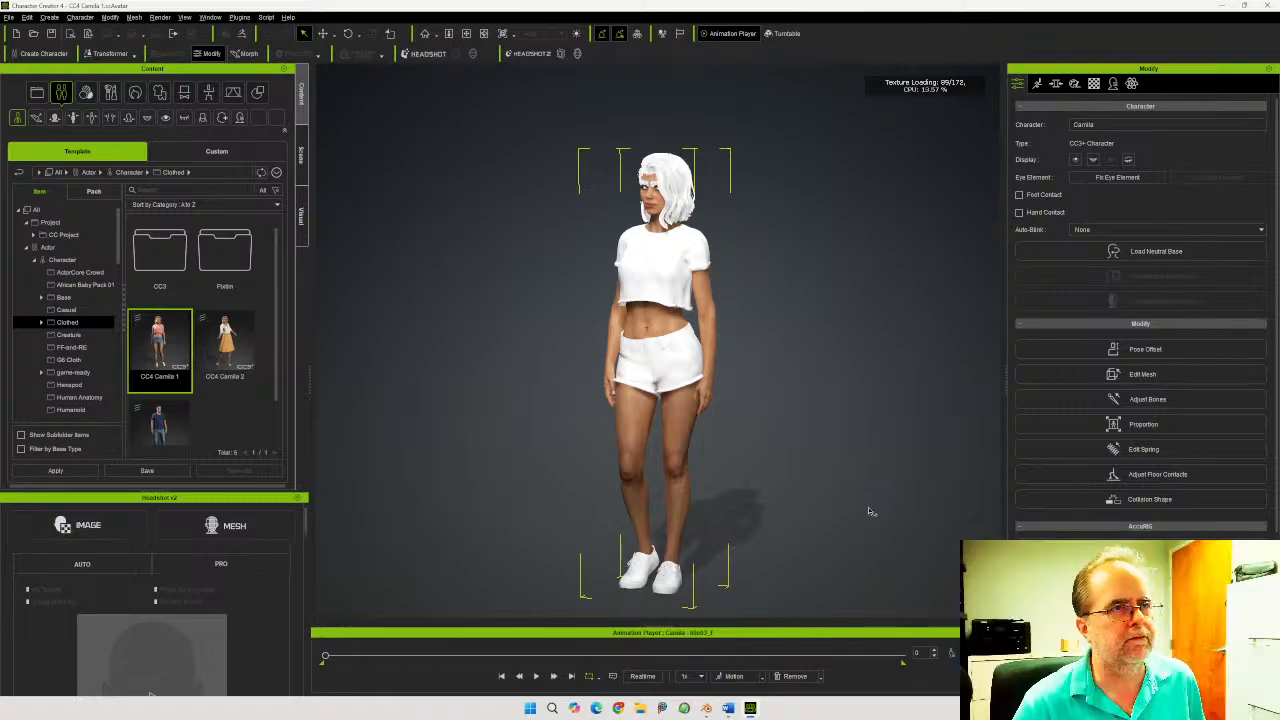
middle_click_drag(858, 498, 694, 457)
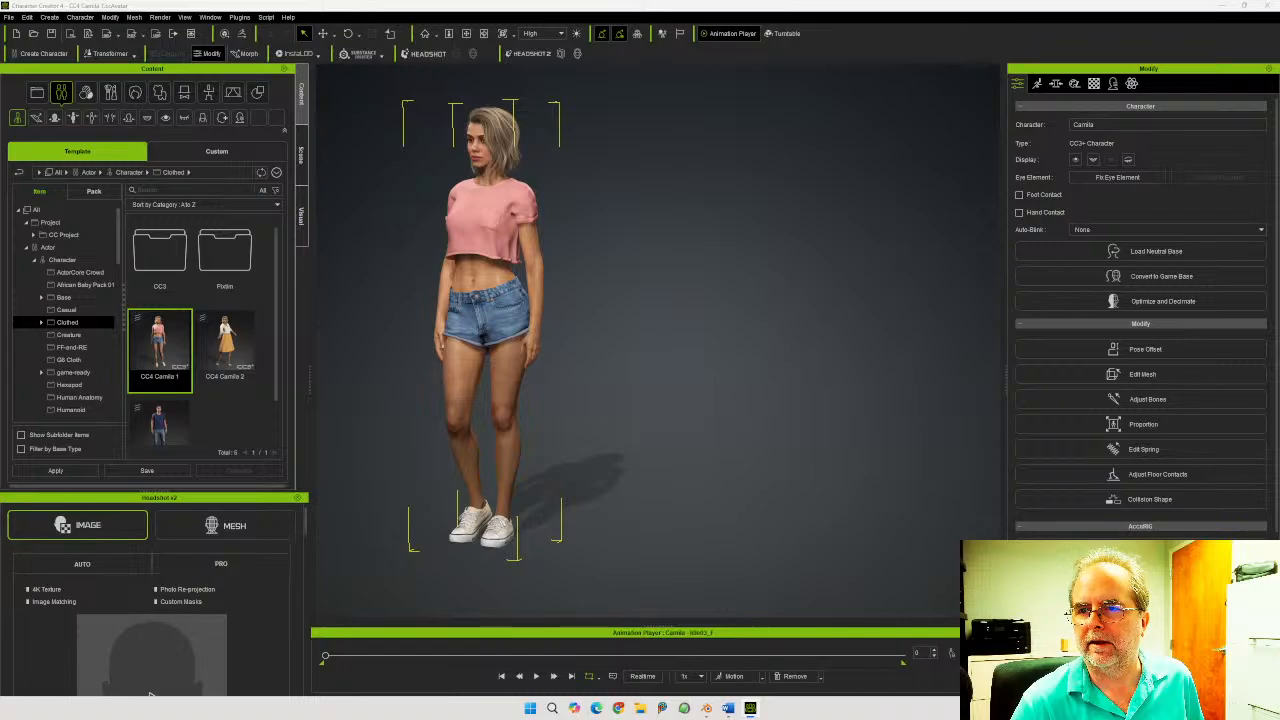
left_click_drag(1279, 420, 704, 493)
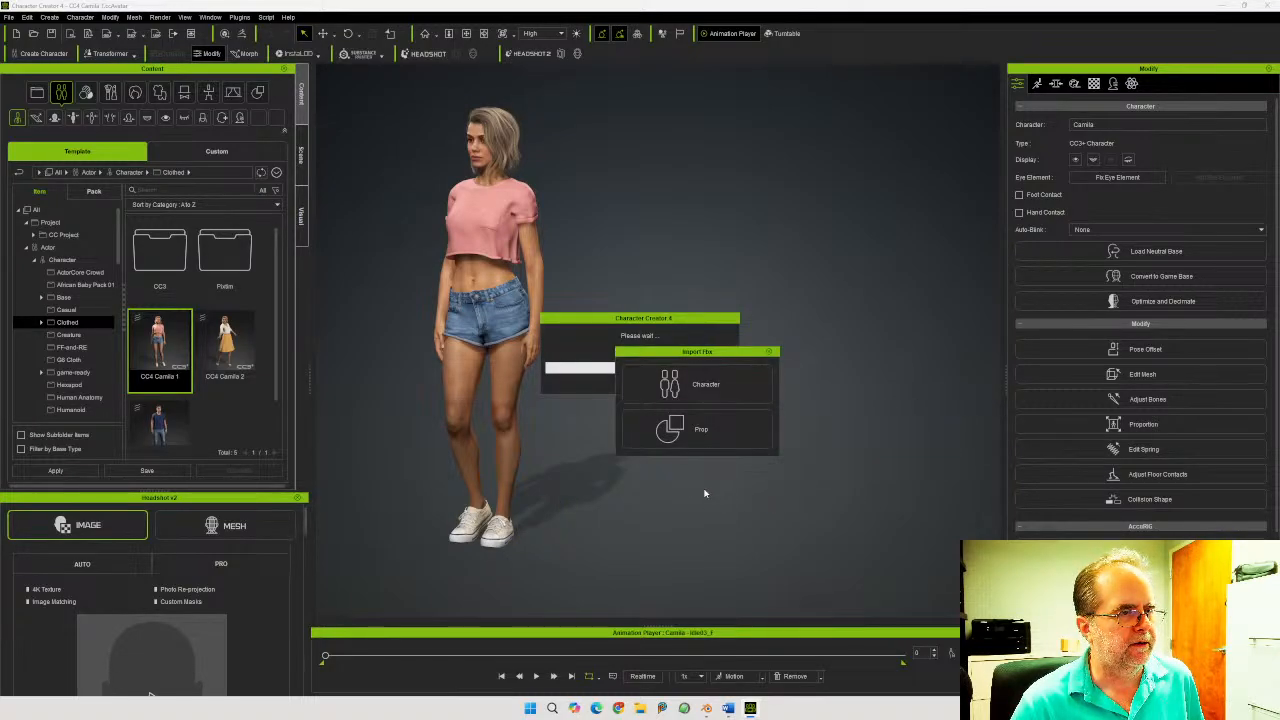
left_click(700, 423)
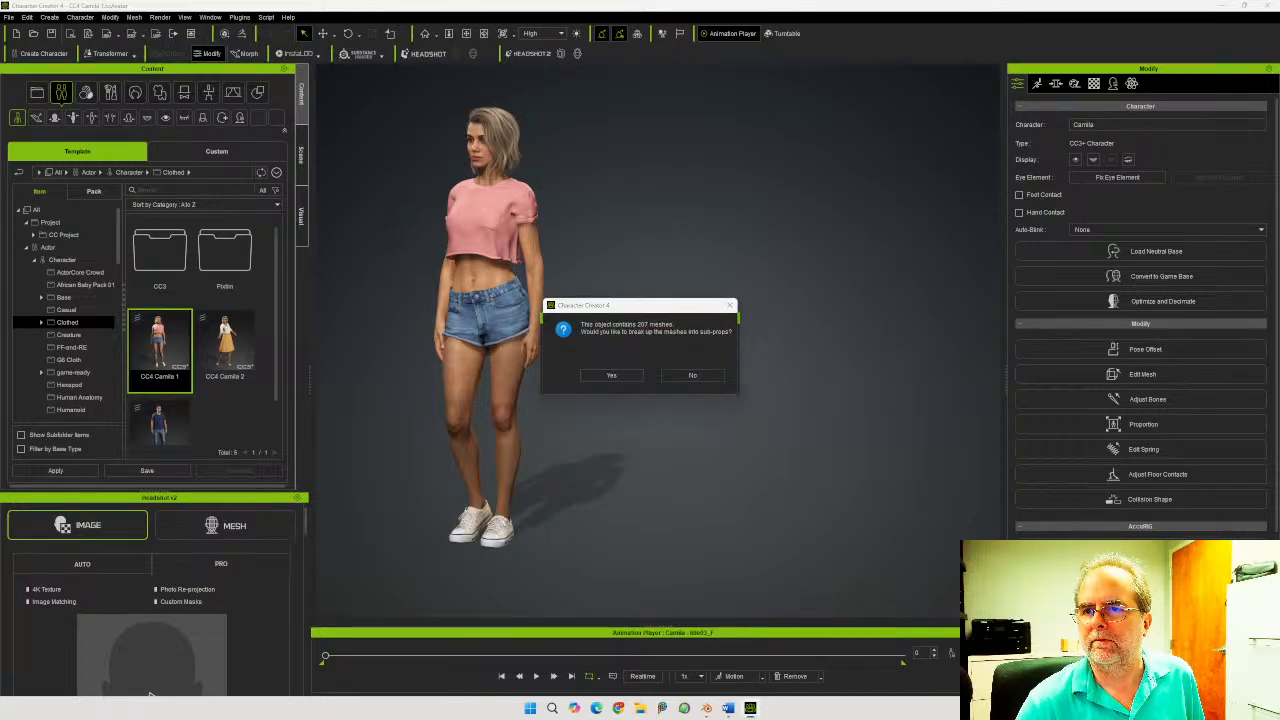
left_click_drag(1279, 94, 674, 75)
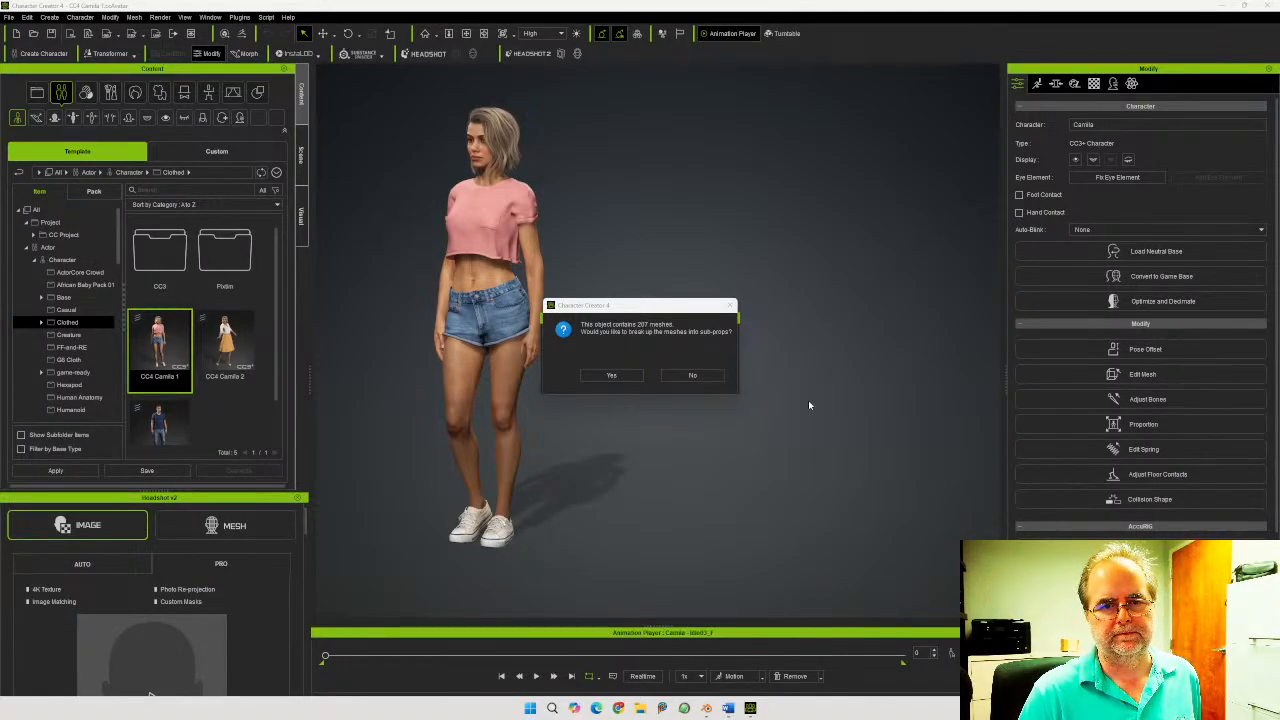
left_click(620, 375)
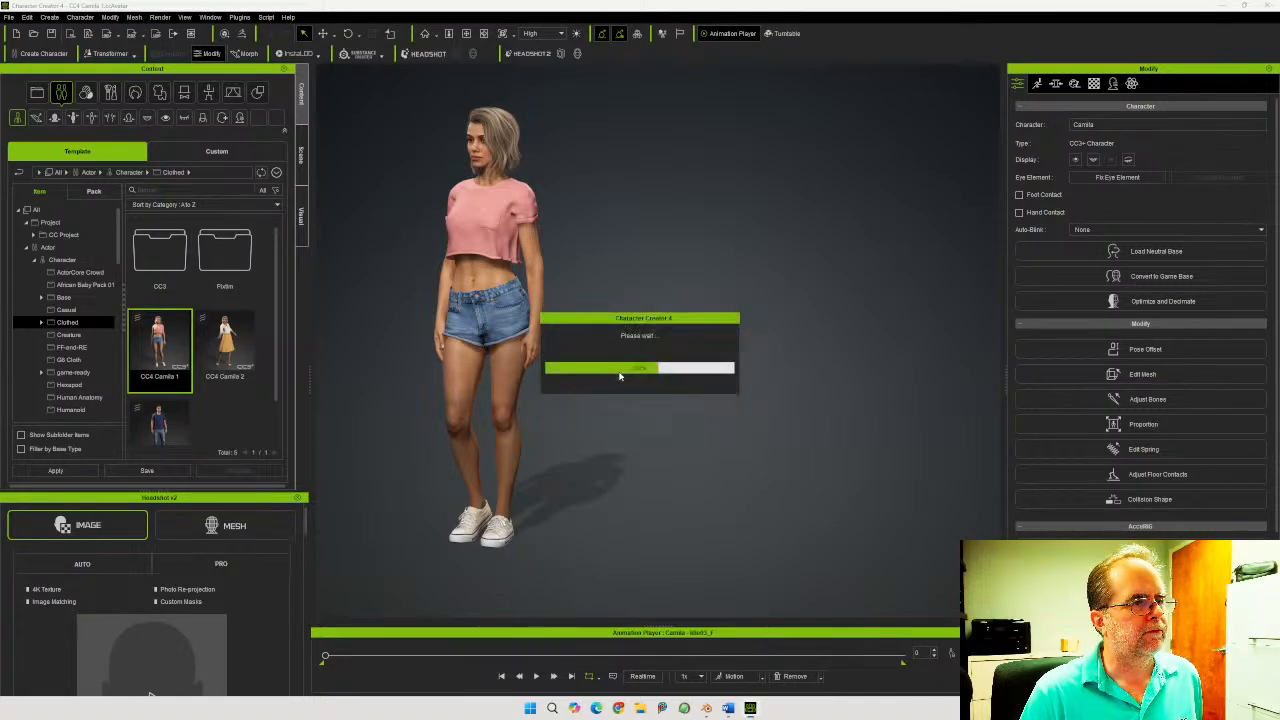
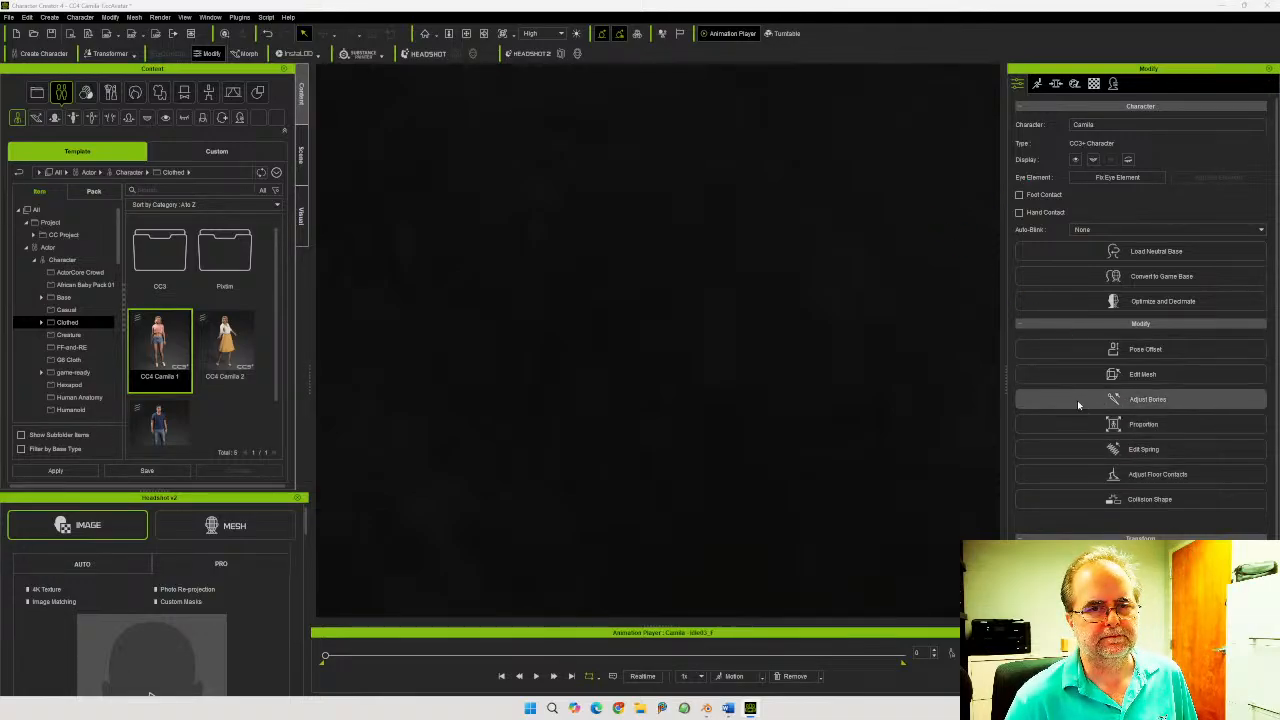
Select the imported area52_final-tex room prop in the scene list and set its Z rotation to 180
scroll(1075, 405, "down", 3)
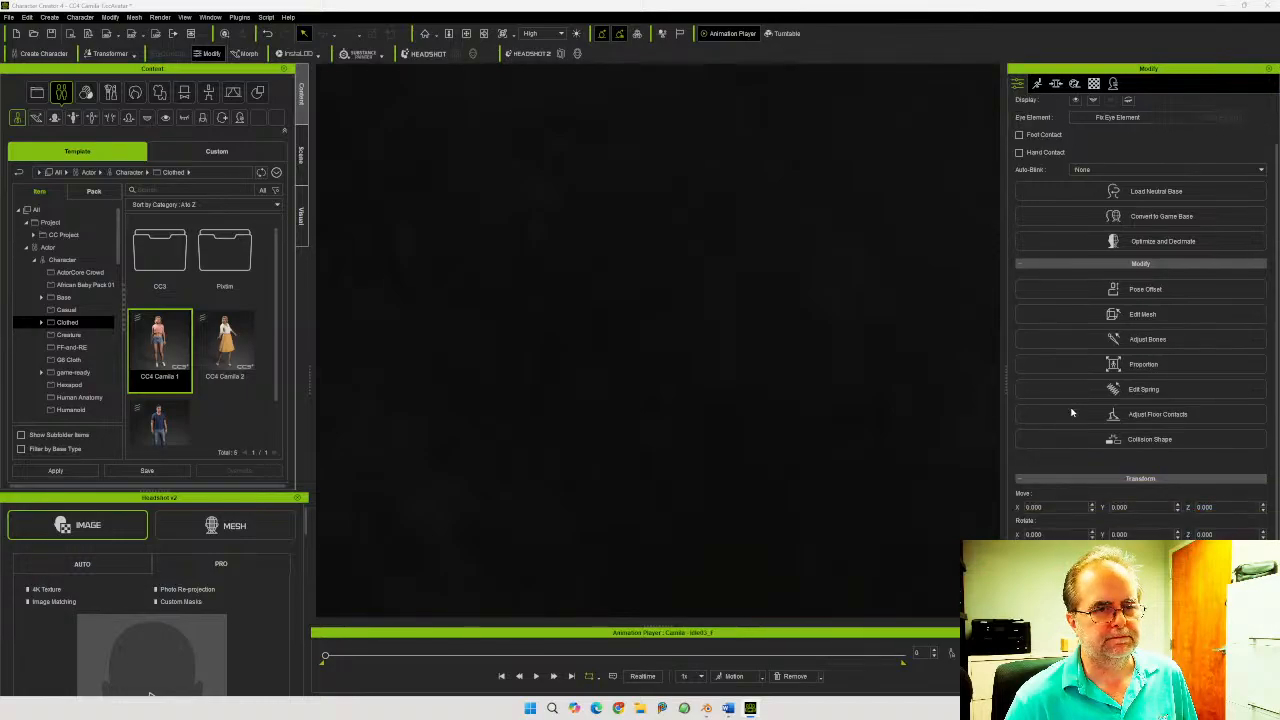
scroll(1071, 412, "down", 1)
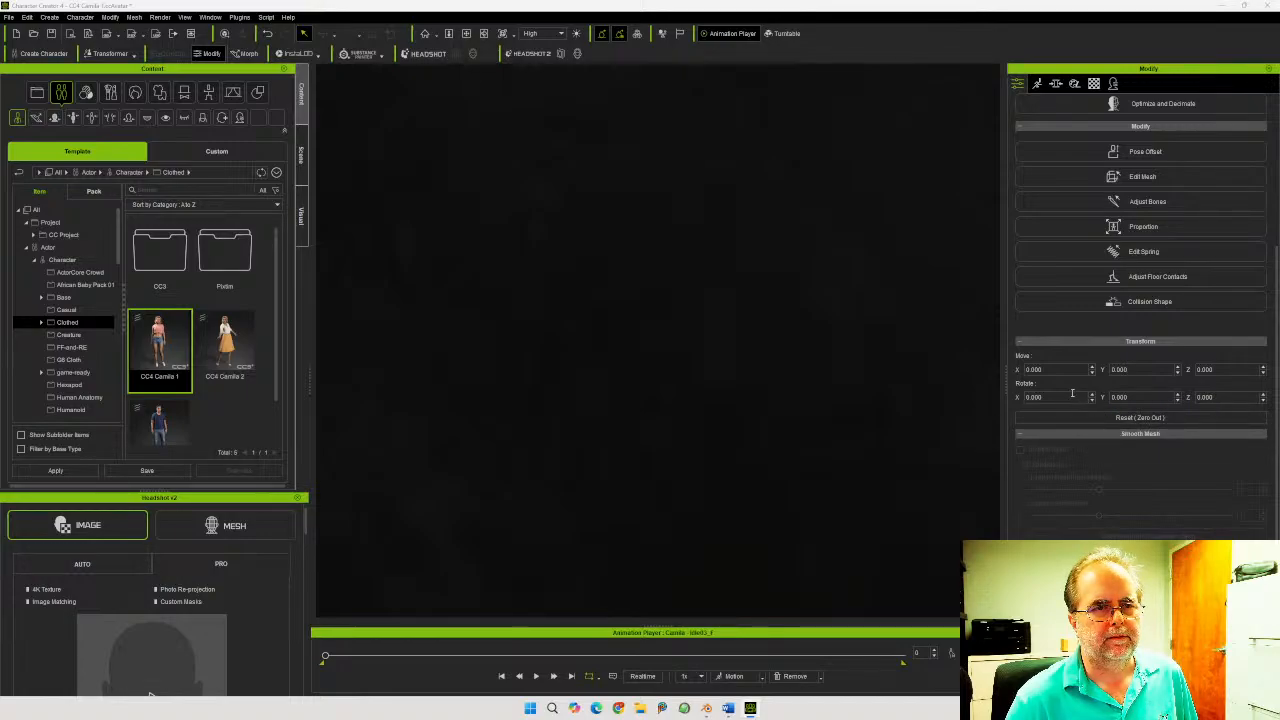
scroll(1132, 307, "up", 4)
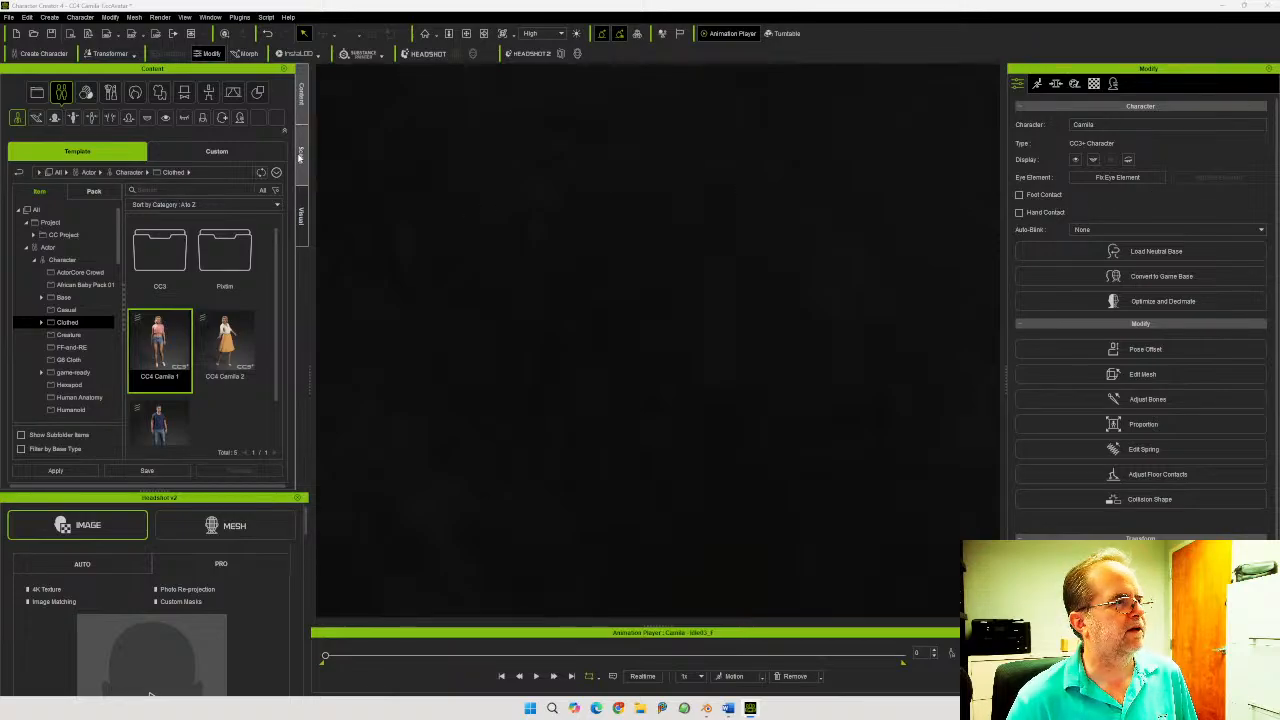
left_click(301, 152)
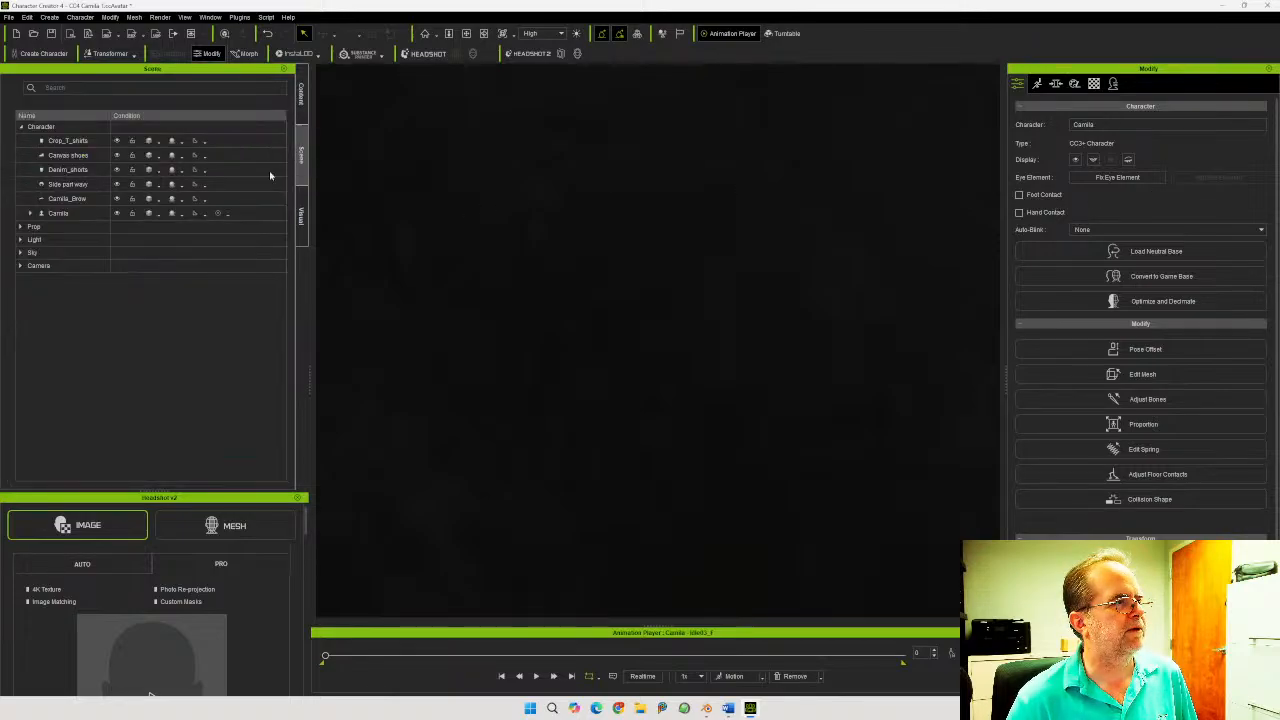
left_click(22, 227)
left_click(80, 253)
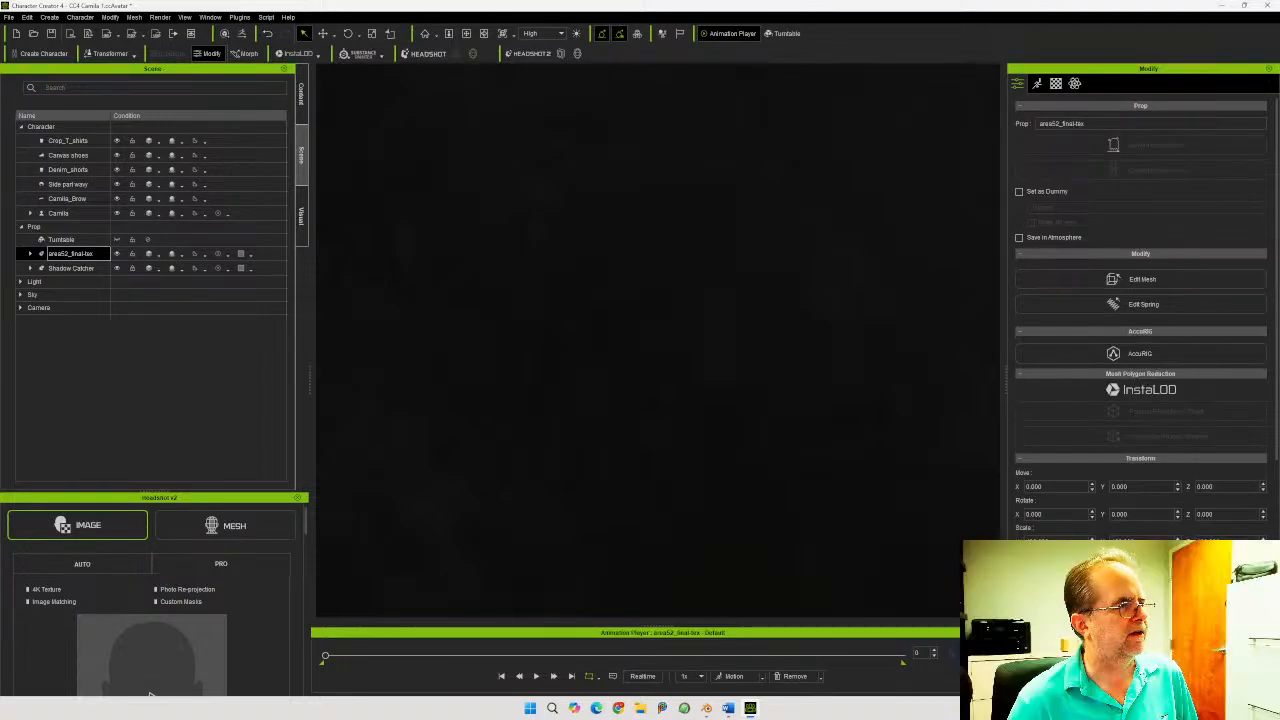
left_click_drag(1061, 541, 983, 541)
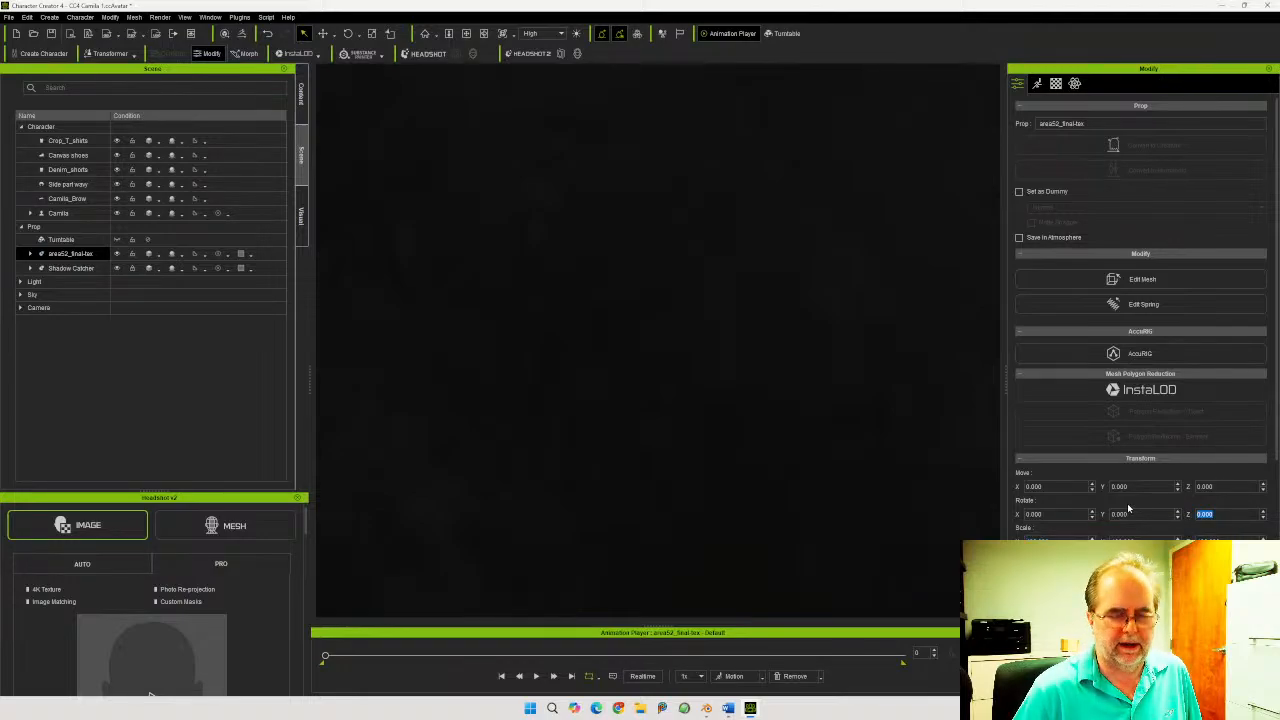
type("180")
key("Return")
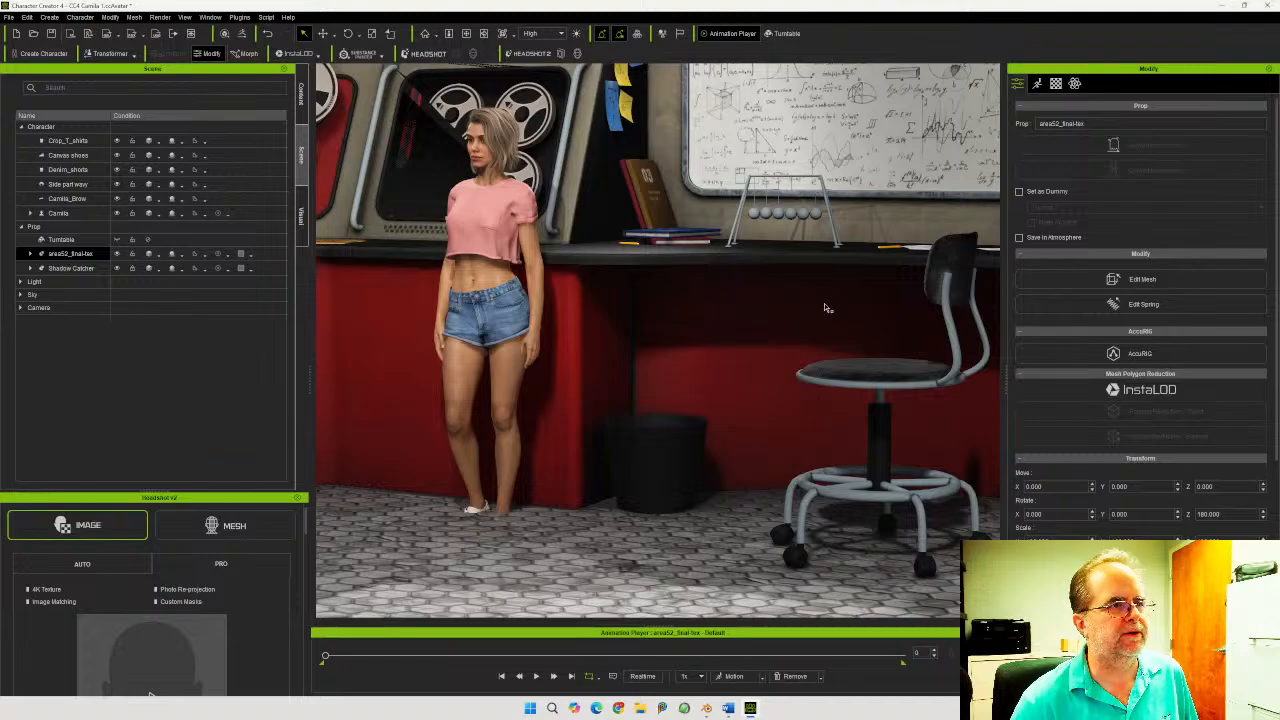
Examine the rotated room around the Camila character, checking the consoles, desk and floor from several angles and comparing their scale with hers
scroll(805, 317, "down", 4)
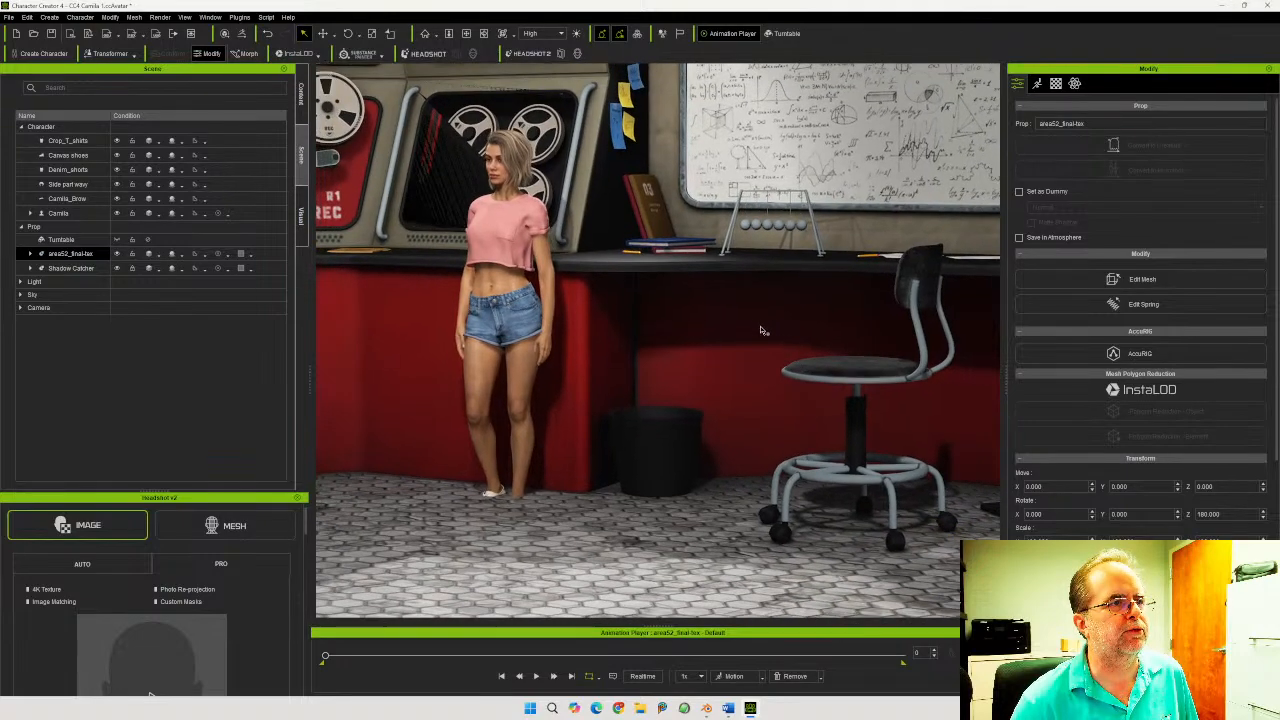
scroll(735, 329, "down", 1)
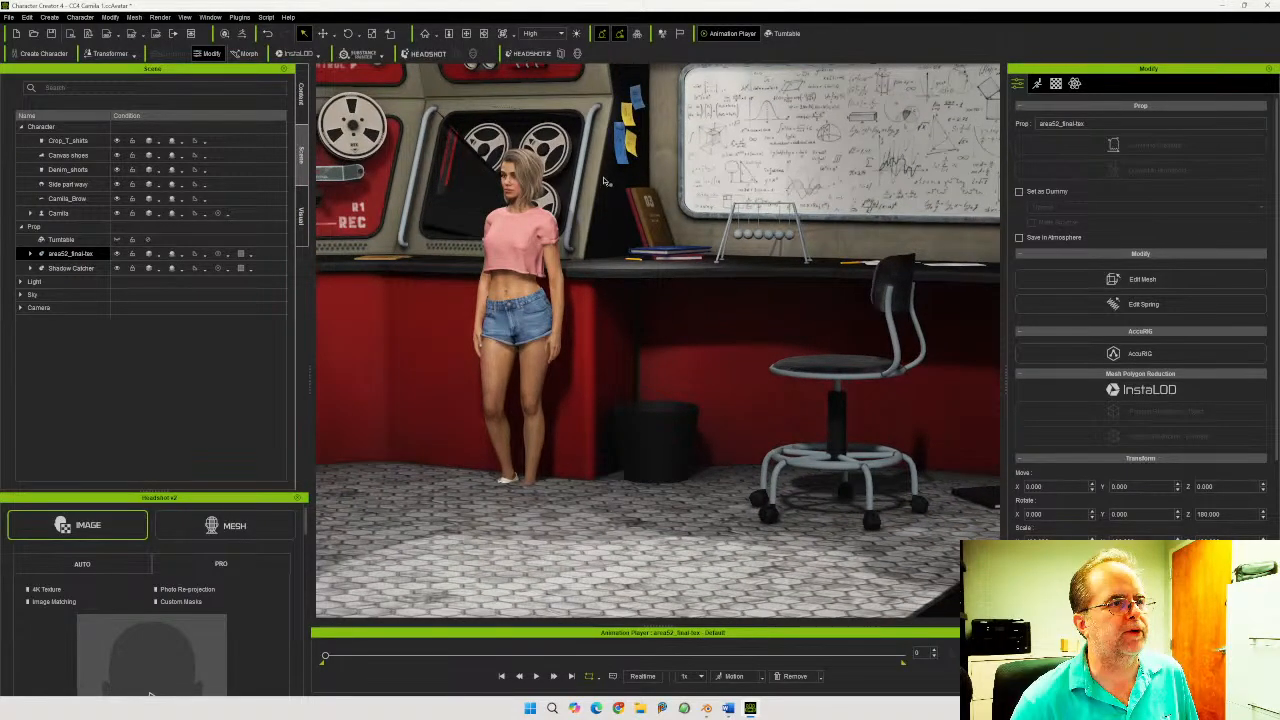
middle_click_drag(602, 171, 697, 380)
mouse_move(697, 380)
right_mouse_down()
mouse_move(495, 348)
mouse_move(489, 437)
mouse_move(743, 387)
mouse_move(718, 370)
right_mouse_up()
middle_click_drag(718, 370, 905, 471)
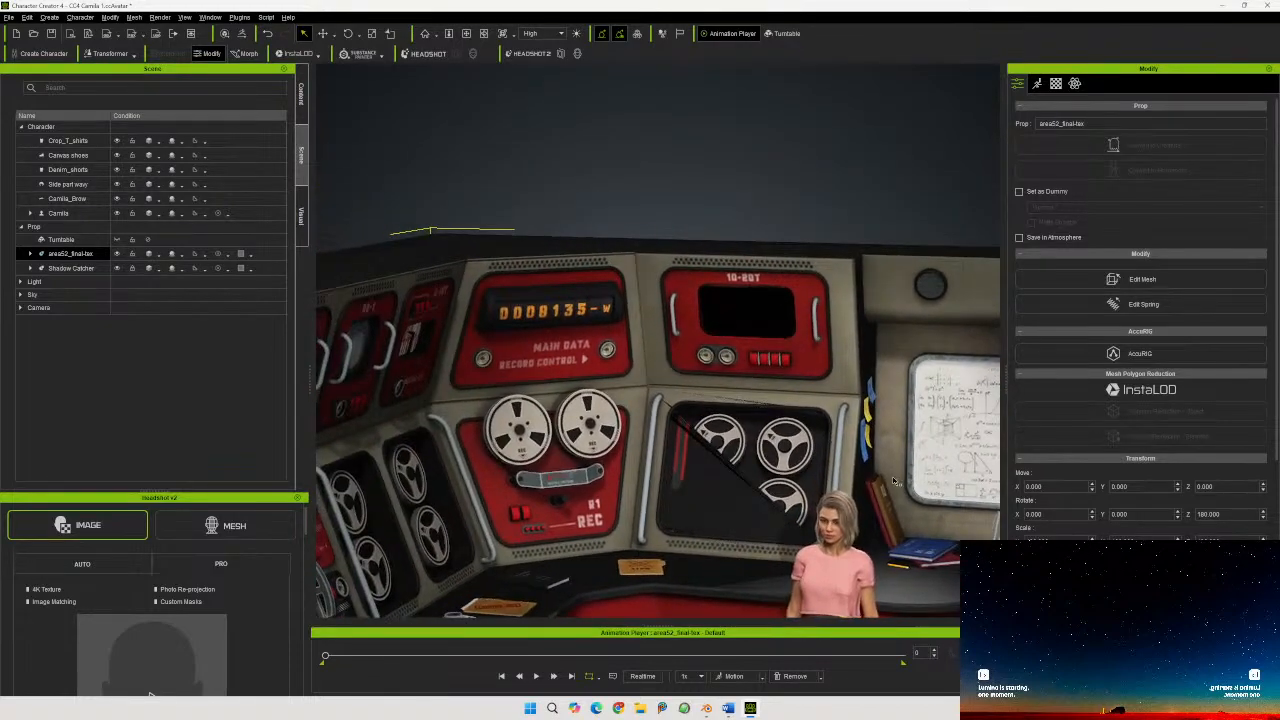
right_click_drag(895, 482, 892, 538)
middle_click_drag(949, 540, 708, 285)
scroll(758, 302, "down", 4)
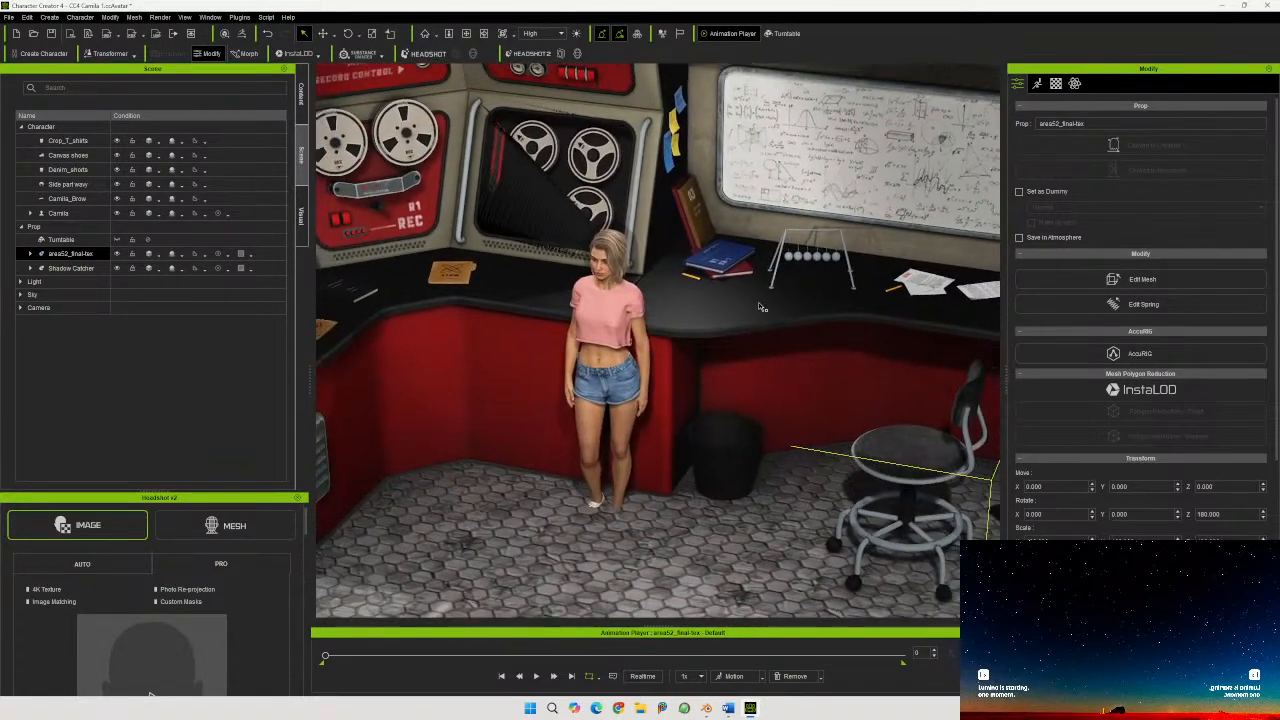
right_click_drag(750, 320, 655, 236)
middle_click_drag(655, 236, 715, 232)
right_click_drag(678, 247, 547, 340)
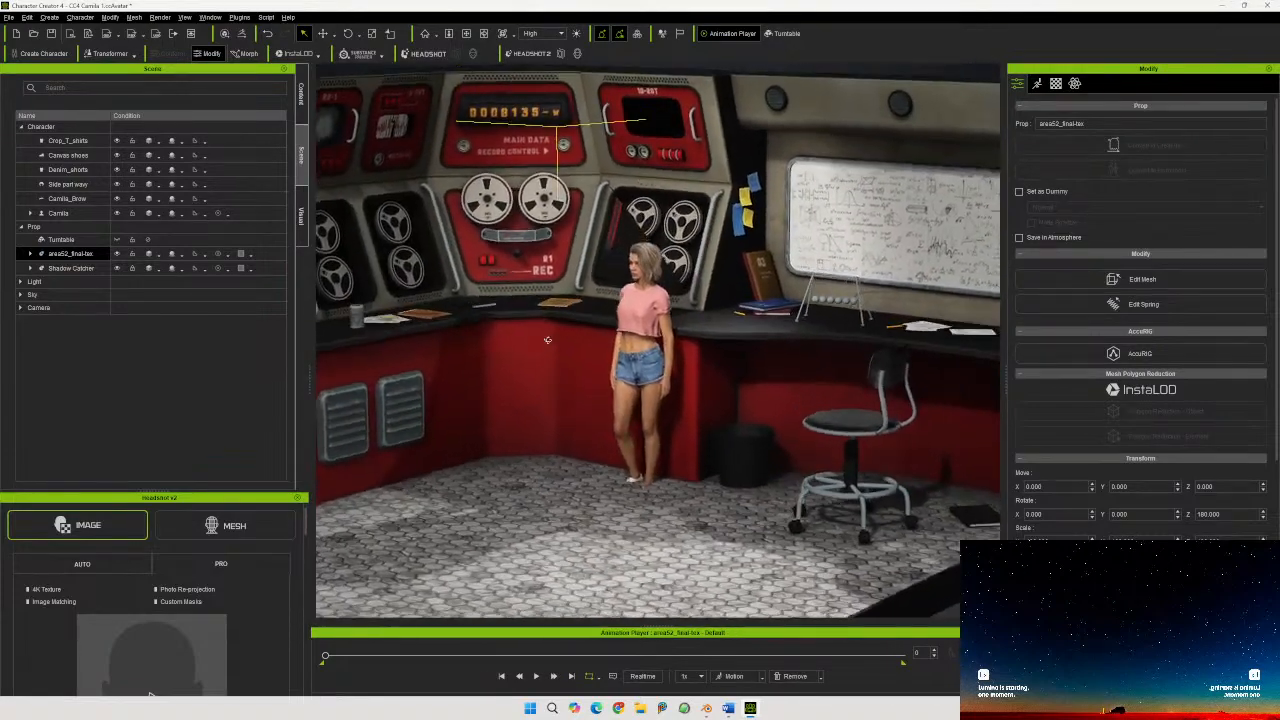
middle_click_drag(520, 321, 608, 398)
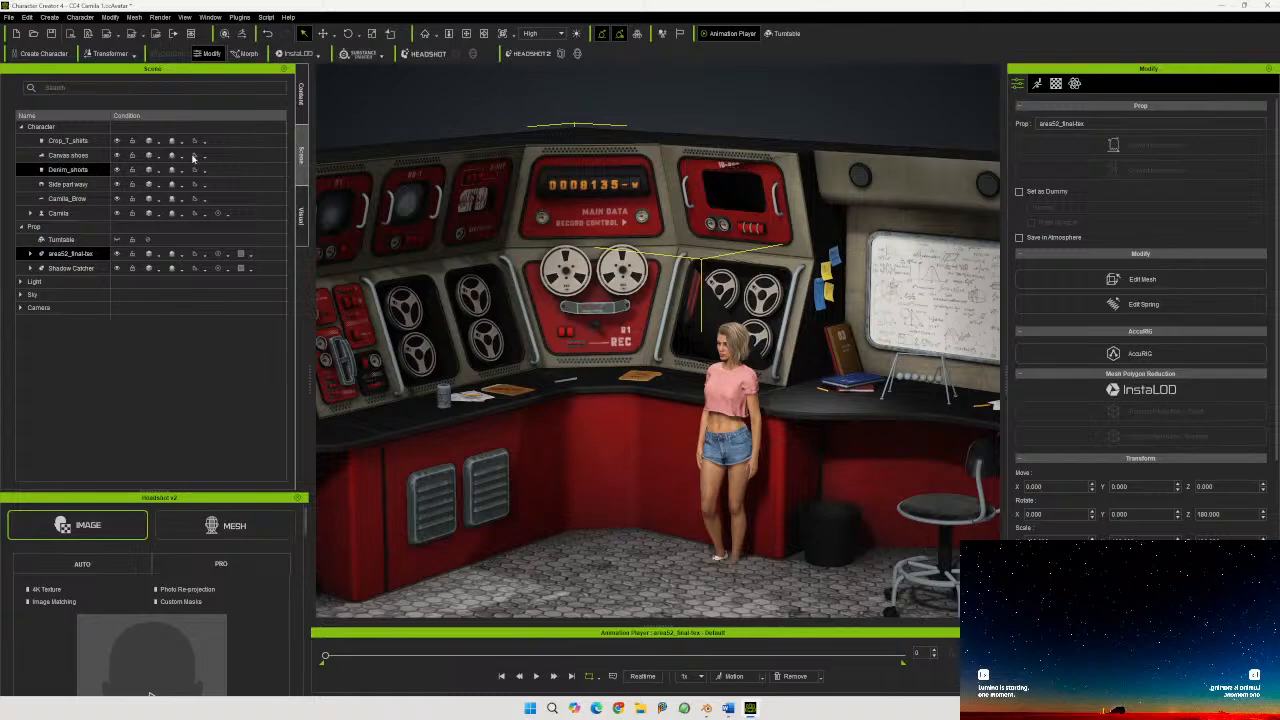
Hide the Camila character together with her brows, side-part hair, denim shorts, canvas shoes and cropped T-shirt
left_click(118, 213)
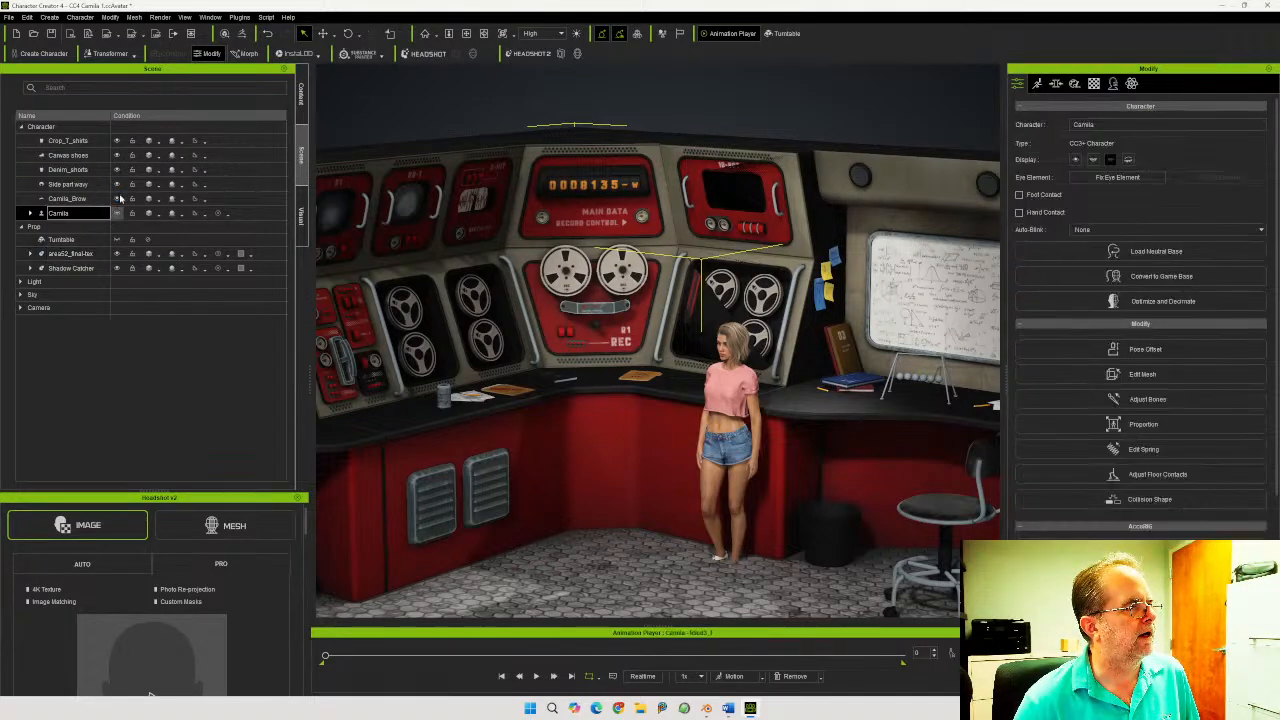
left_click(118, 199)
left_click(116, 184)
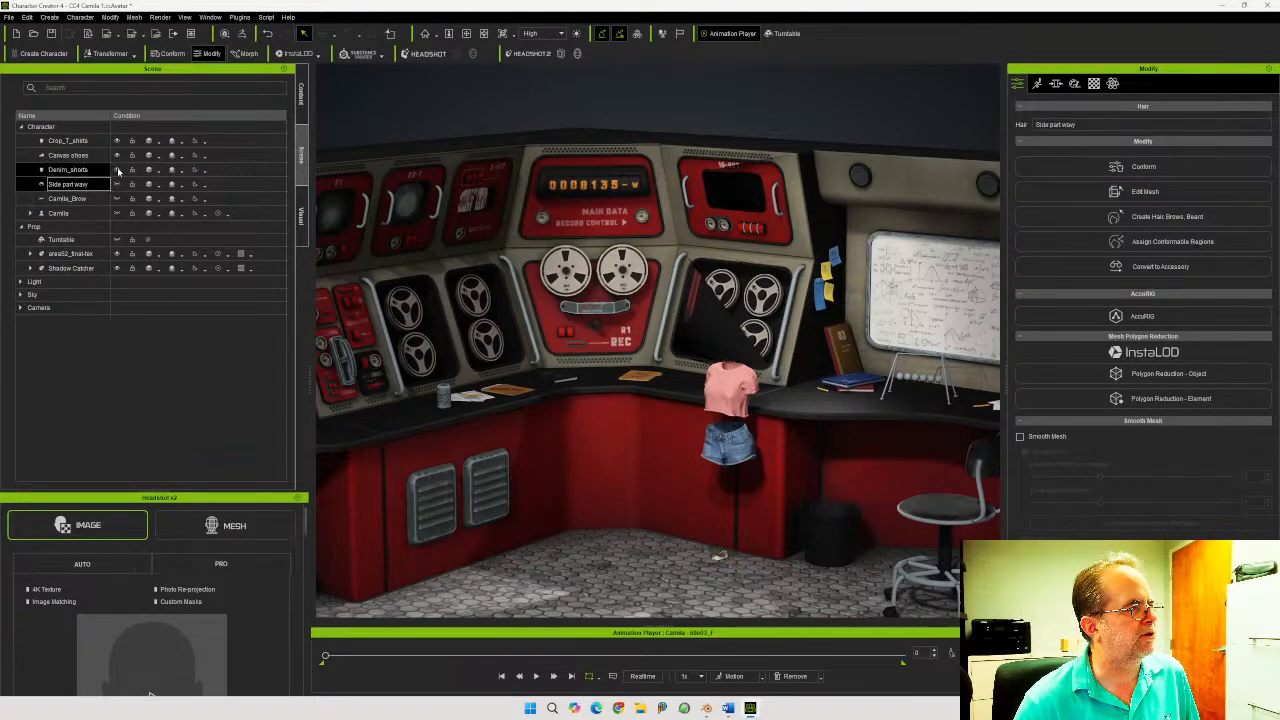
left_click(116, 169)
left_click(116, 155)
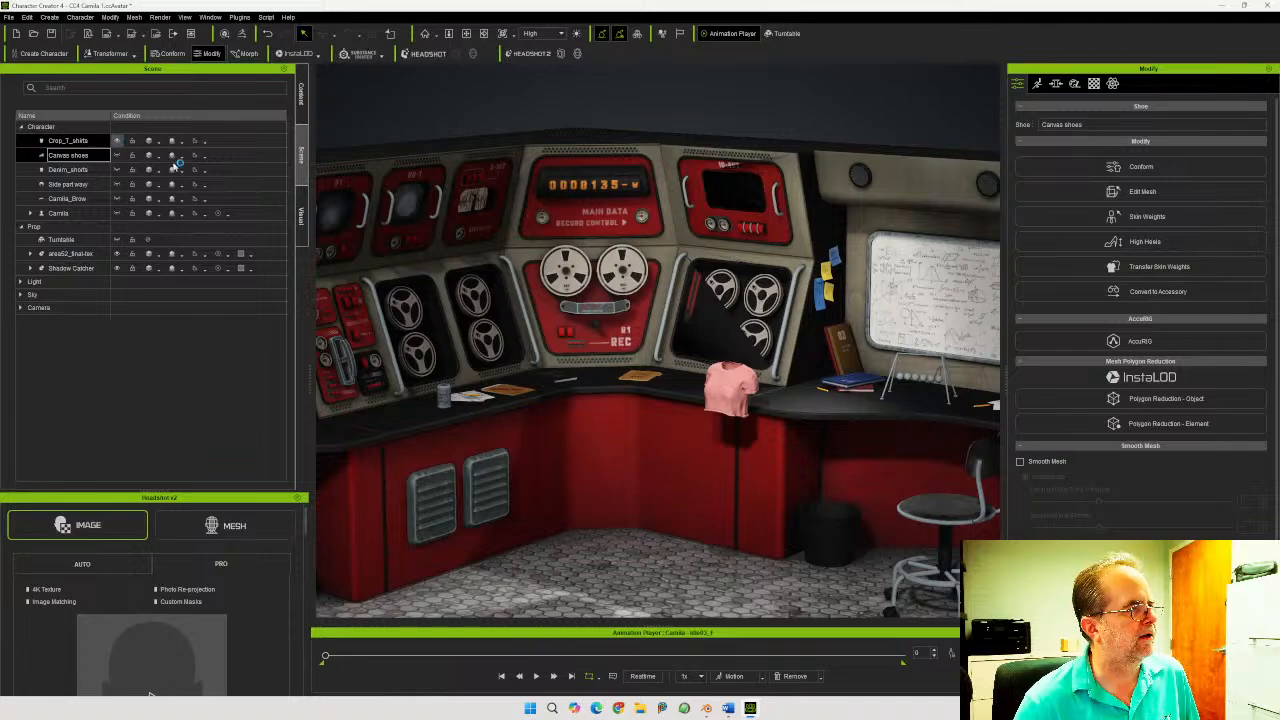
left_click(117, 141)
Examine the room's tape-reel panels and the 10-20T monitor up close for surface display problems
scroll(816, 368, "up", 2)
scroll(816, 368, "up", 4)
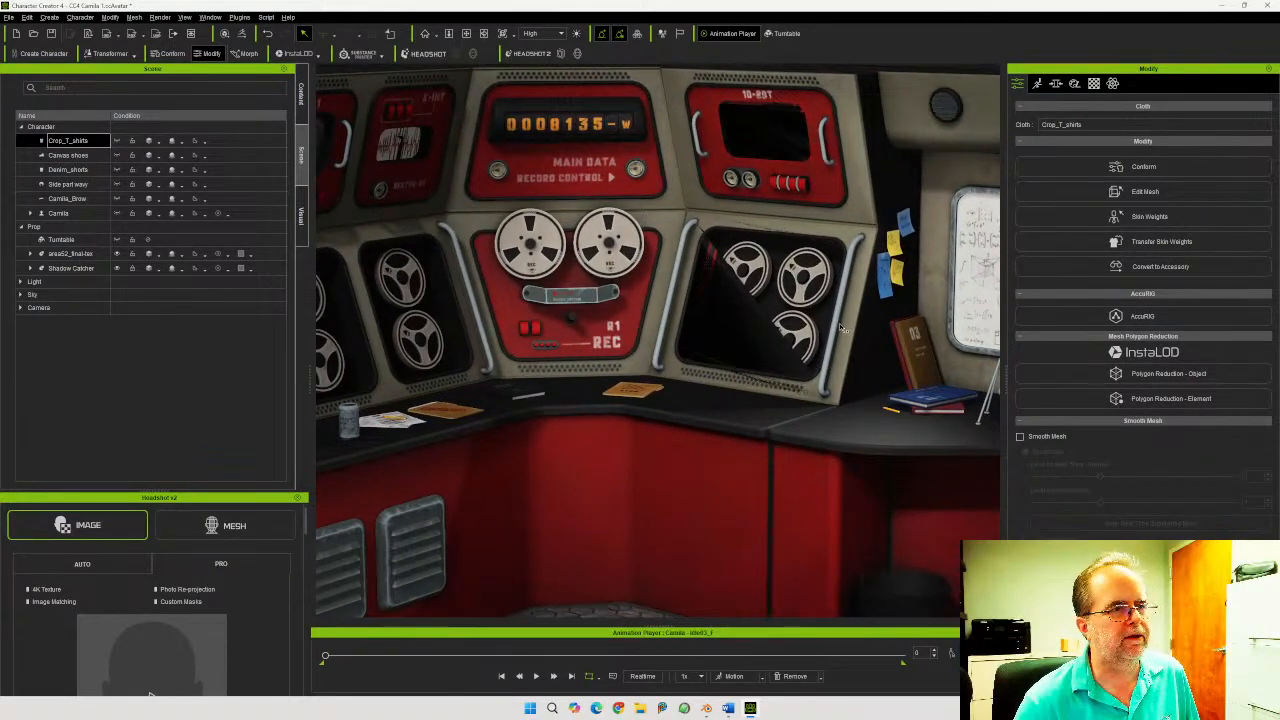
middle_click_drag(842, 326, 688, 409)
right_click_drag(688, 409, 636, 390)
mouse_move(765, 412)
middle_mouse_down()
mouse_move(777, 376)
mouse_move(760, 422)
middle_mouse_up()
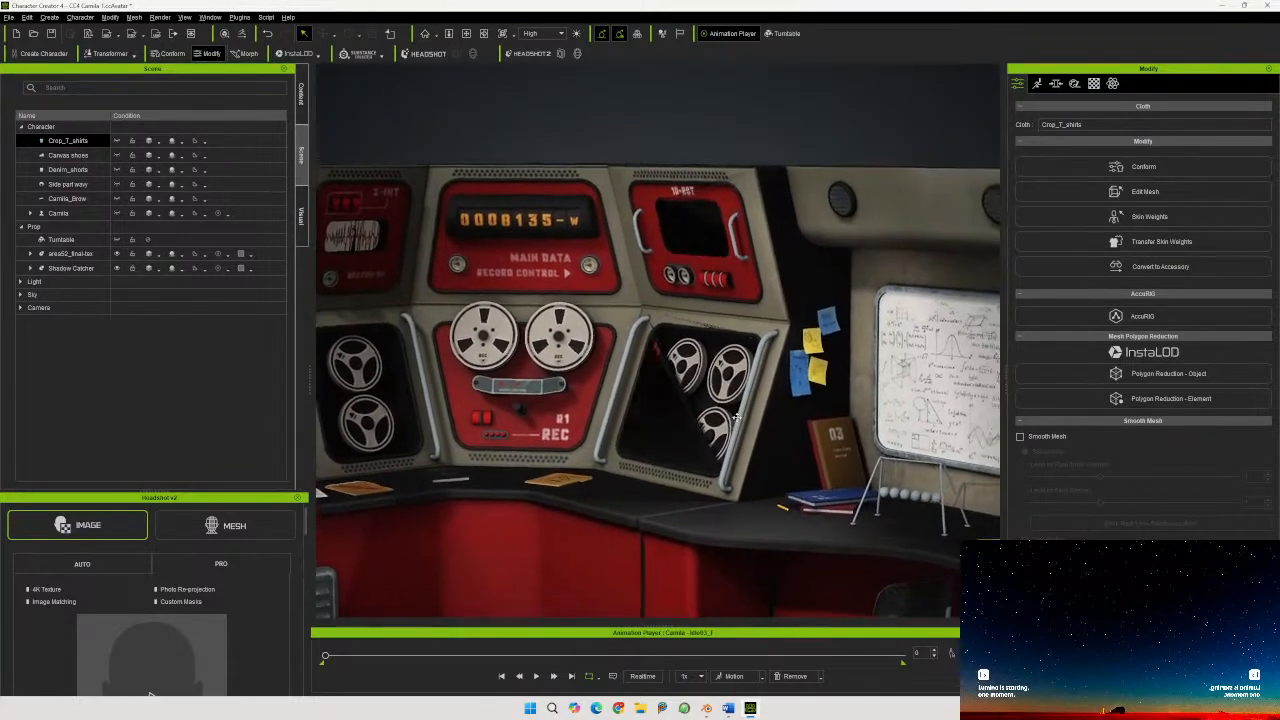
scroll(789, 414, "up", 2)
scroll(789, 414, "up", 3)
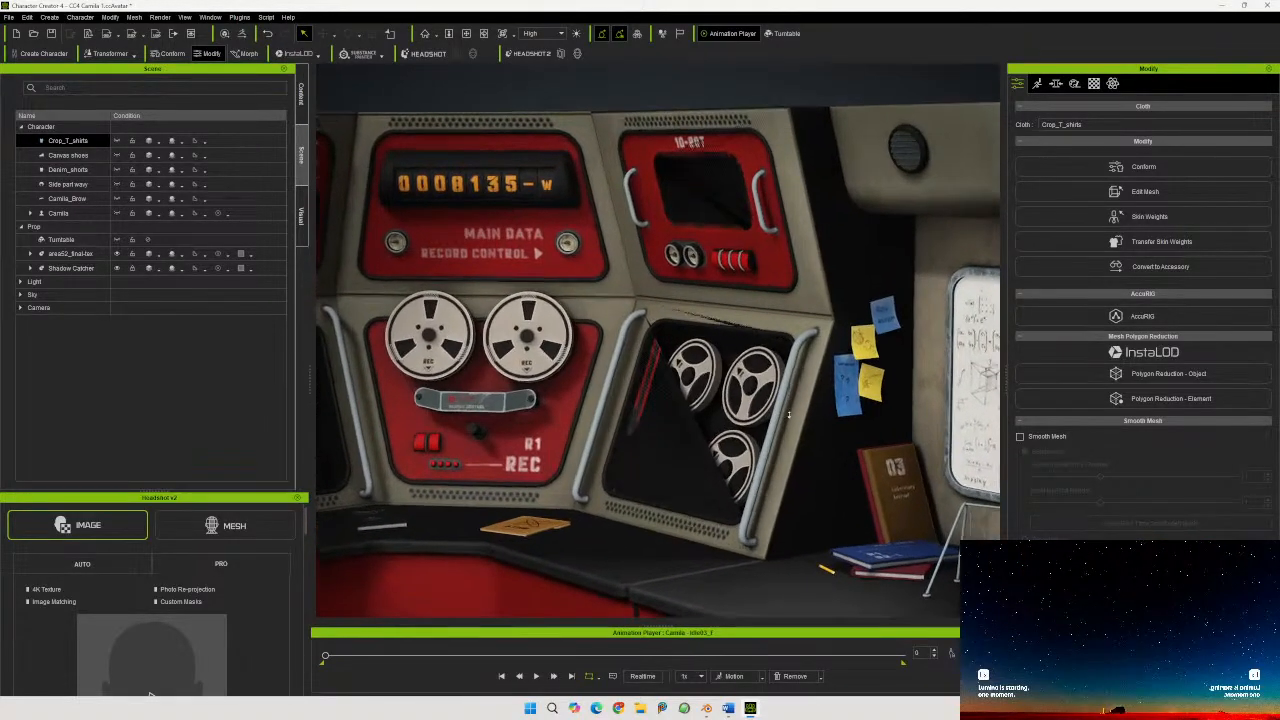
mouse_move(789, 414)
right_mouse_down()
mouse_move(808, 454)
mouse_move(803, 402)
right_mouse_up()
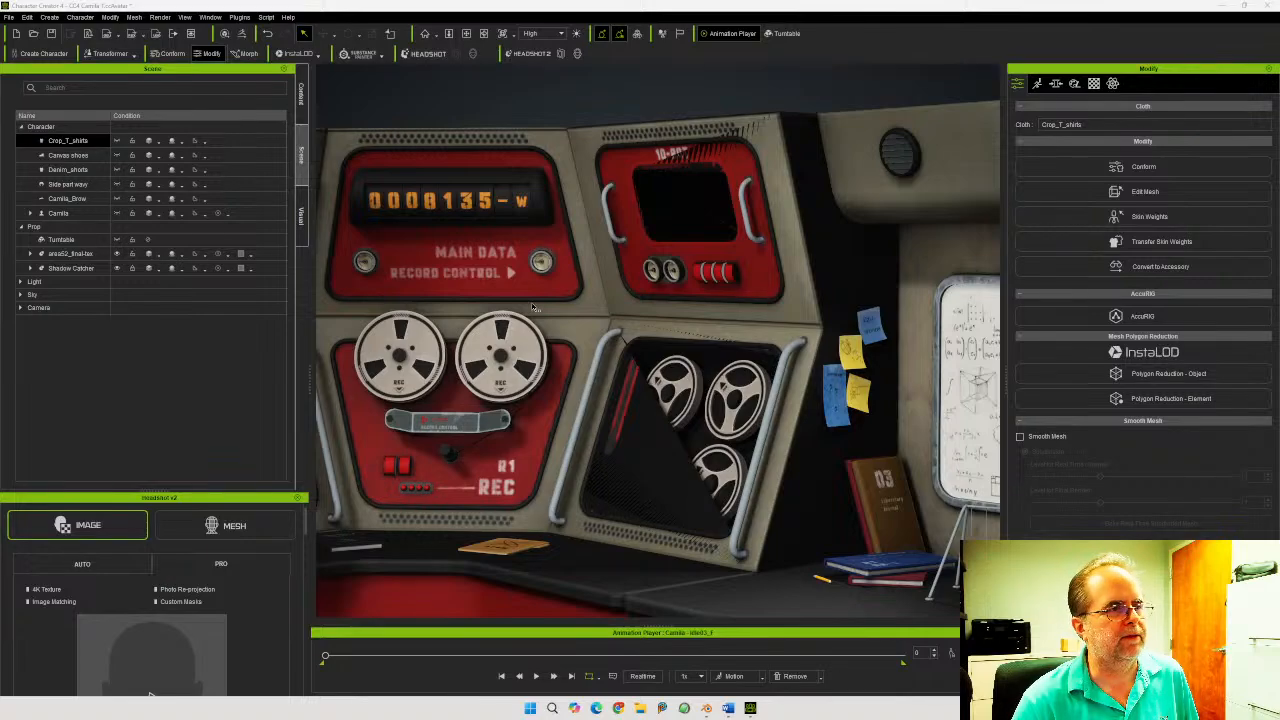
mouse_move(668, 278)
right_mouse_down()
mouse_move(678, 328)
mouse_move(666, 262)
mouse_move(685, 274)
right_mouse_up()
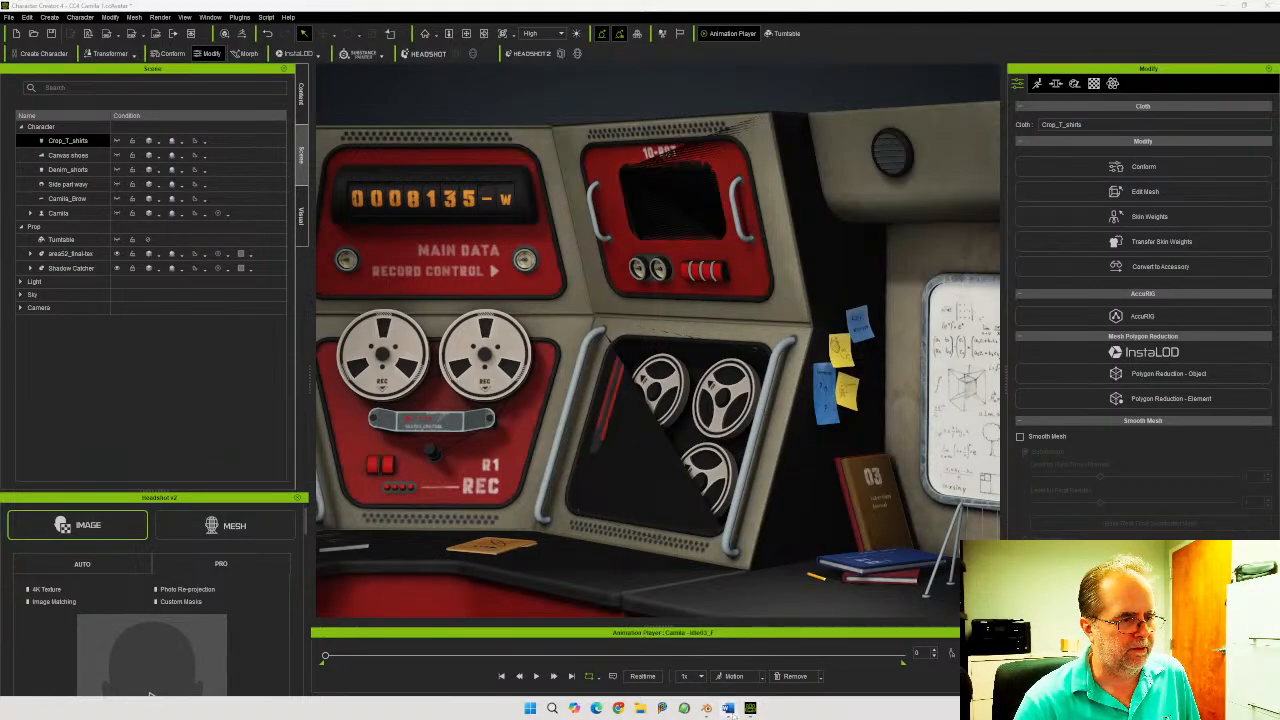
Switch to Blender and inspect the same tape-reel panel and 10-20T monitor in the source room for comparison
left_click(706, 708)
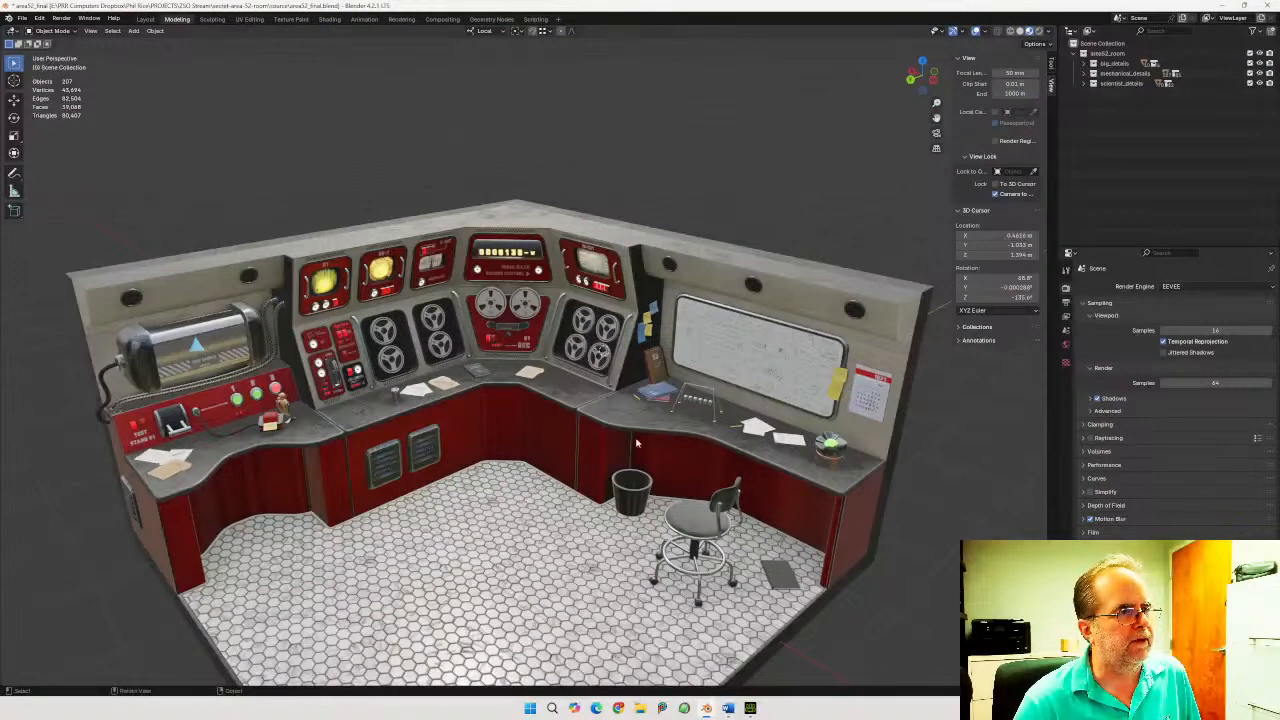
scroll(628, 345, "up", 6)
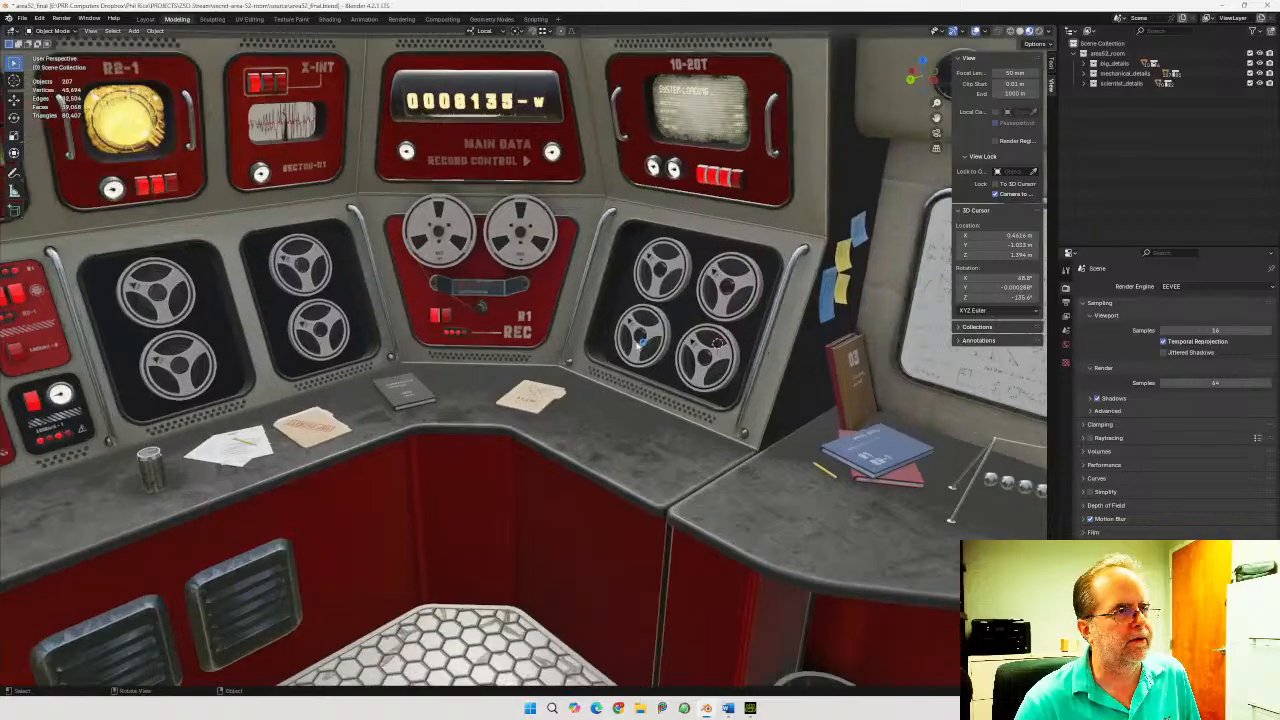
scroll(636, 345, "up", 1)
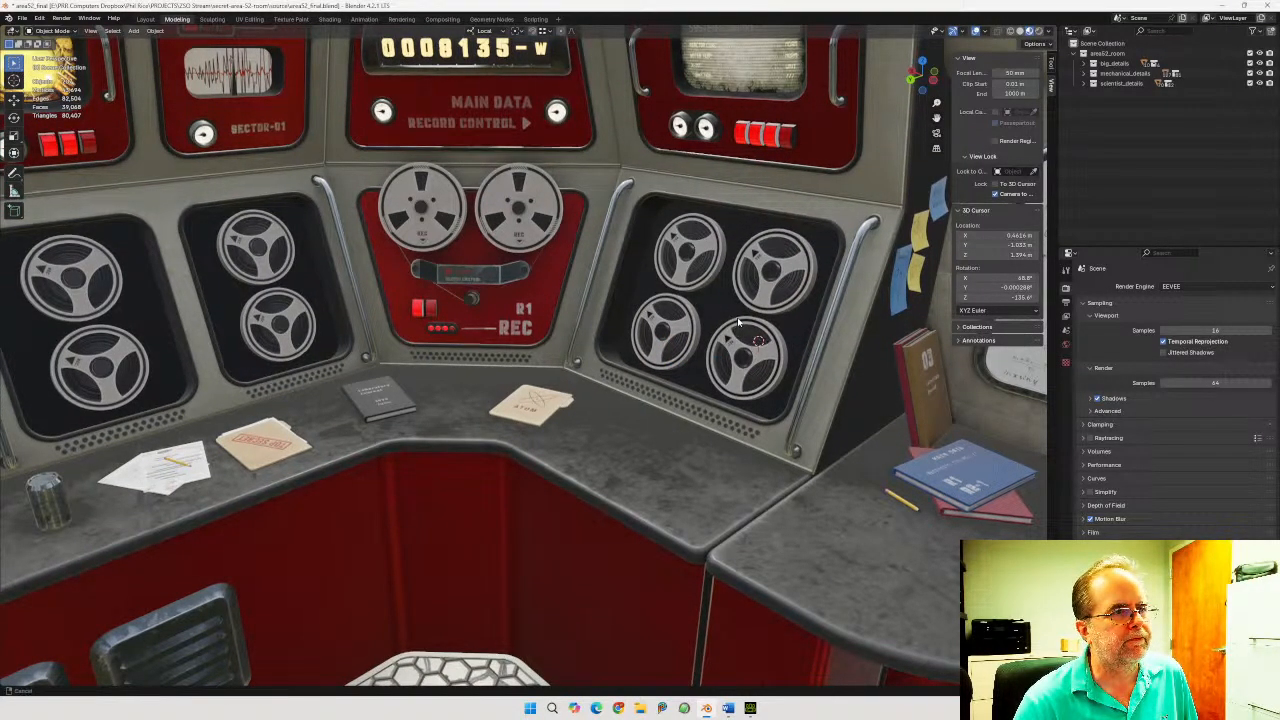
middle_click_drag(738, 321, 611, 530, "shift")
scroll(612, 530, "up", 3)
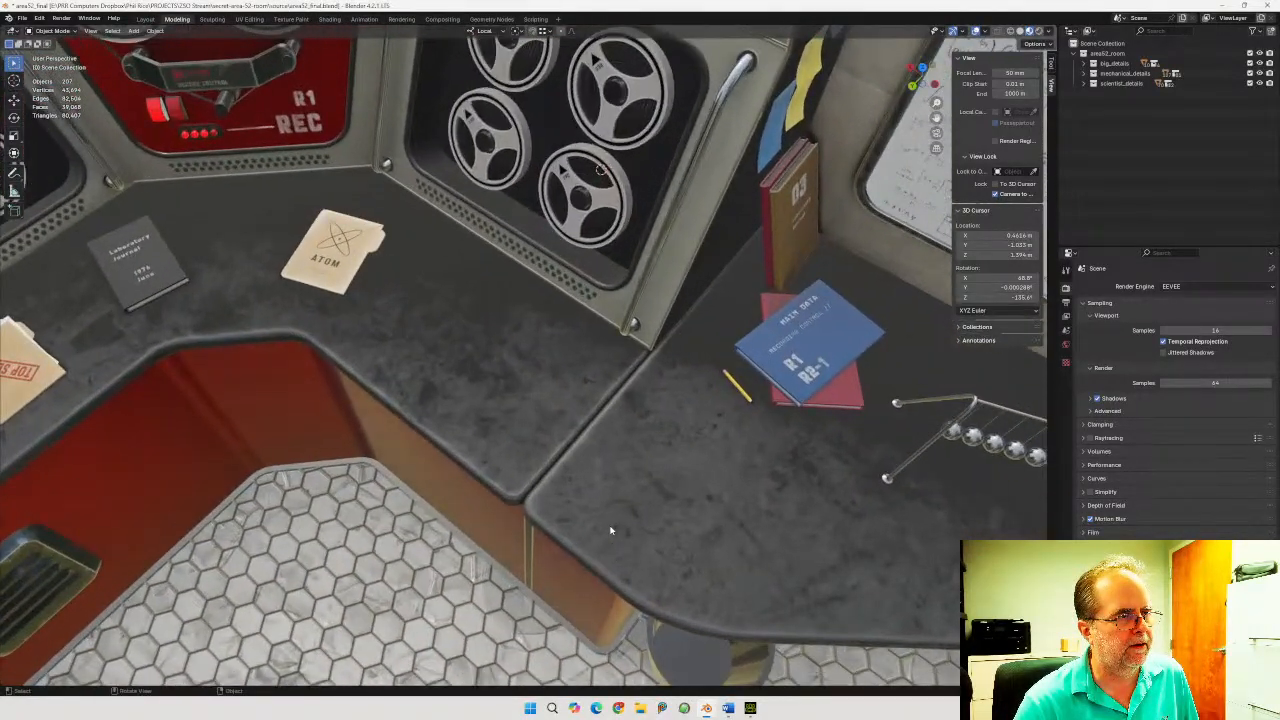
scroll(611, 530, "up", 2)
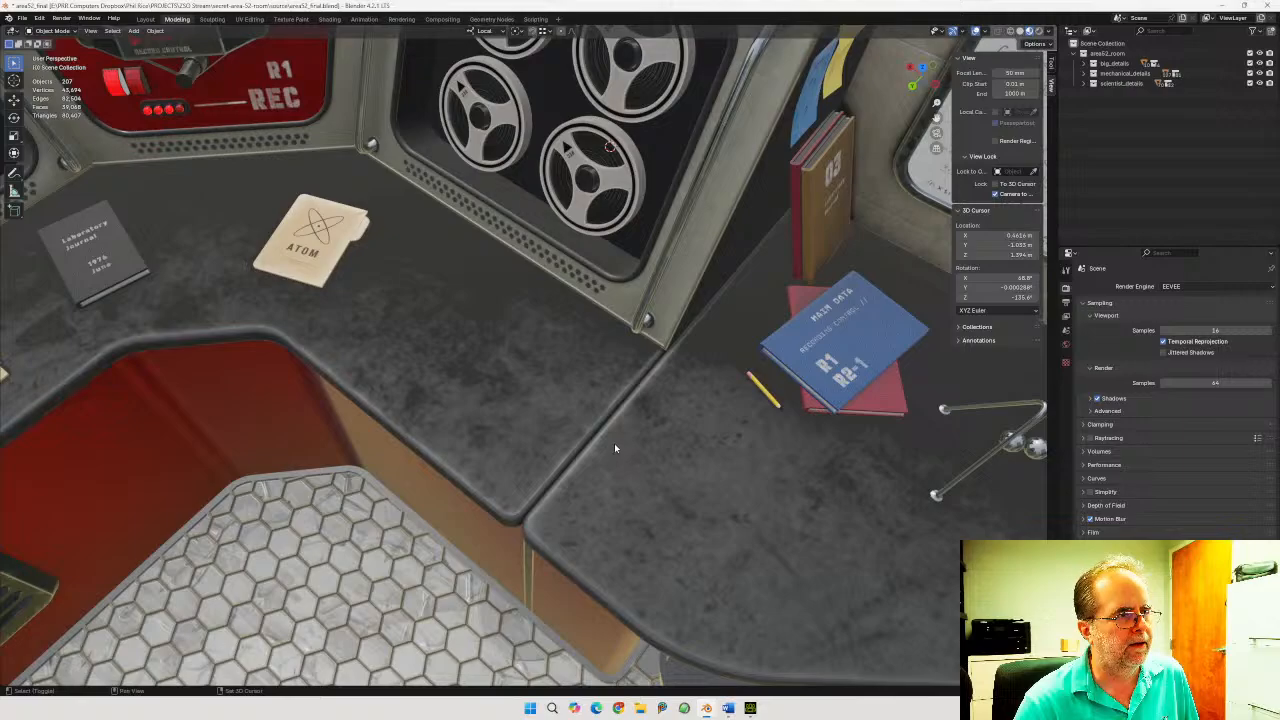
middle_click_drag(612, 443, 617, 295, "shift")
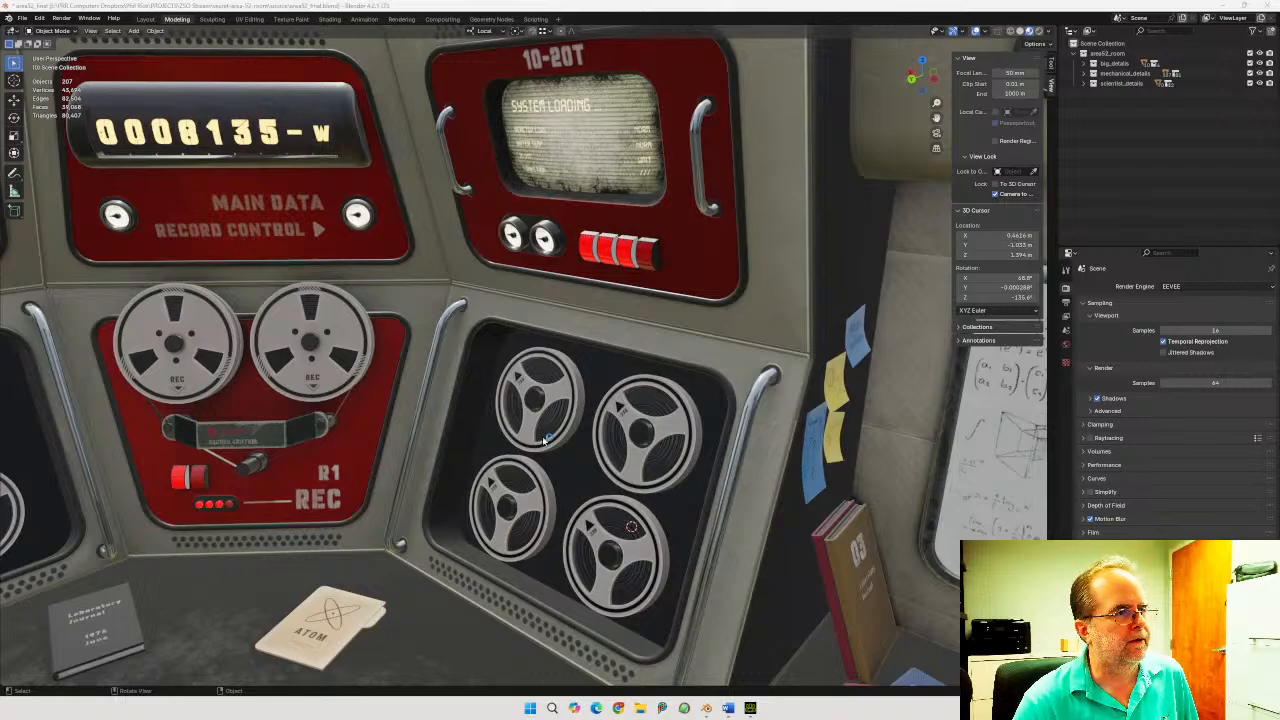
mouse_move(543, 440)
middle_mouse_down()
mouse_move(560, 422)
mouse_move(567, 463)
mouse_move(563, 436)
middle_mouse_up()
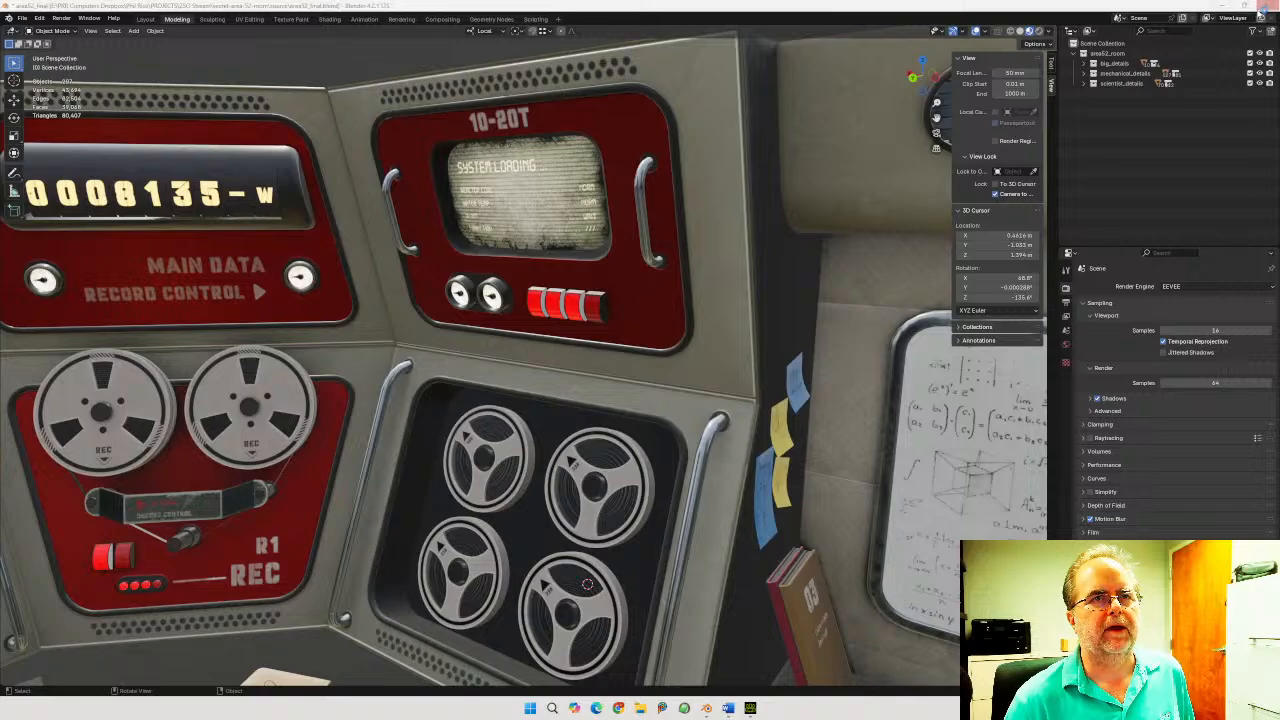
Close Blender without saving the changes to area52_final.blend and return to Character Creator
left_click(1266, 6)
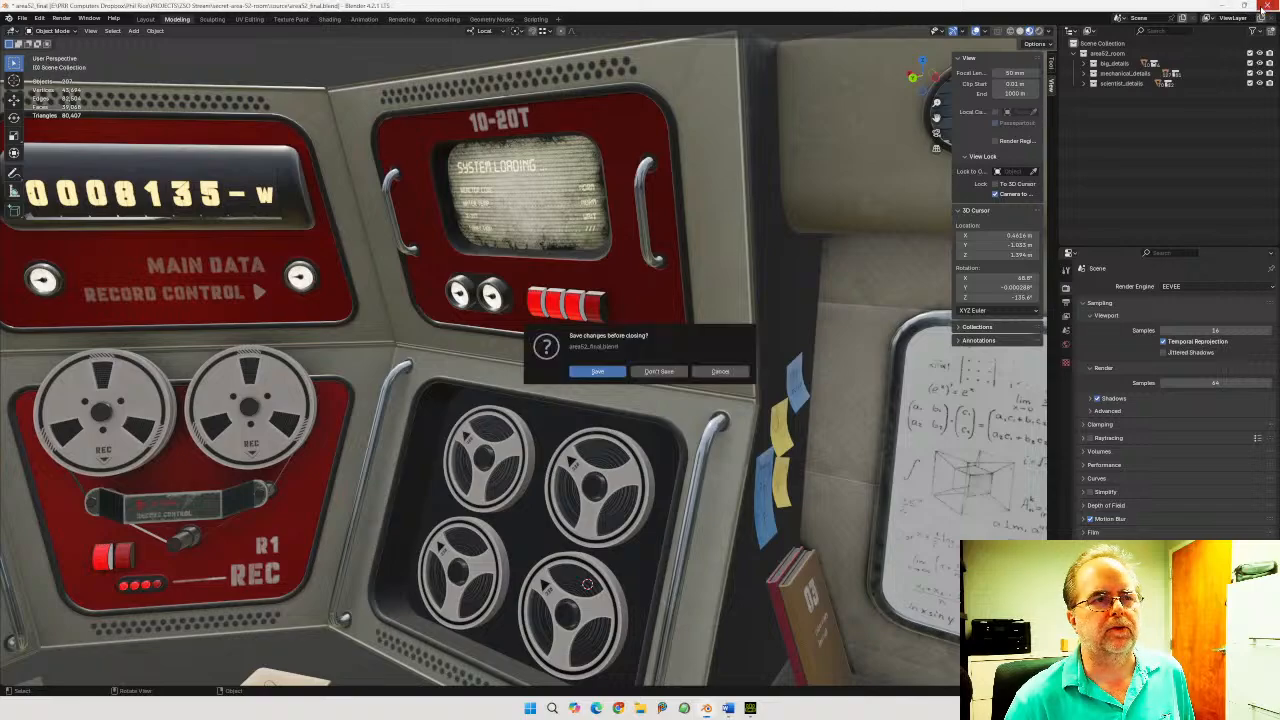
left_click(659, 371)
left_click(750, 708)
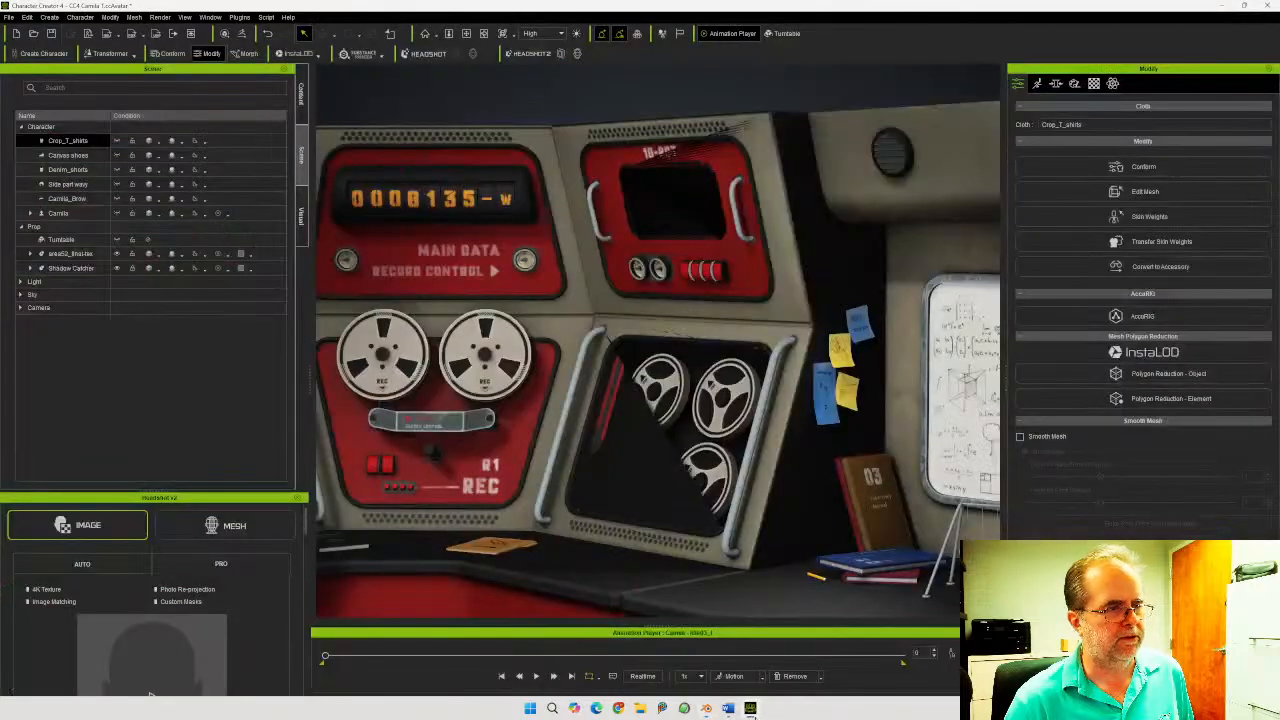